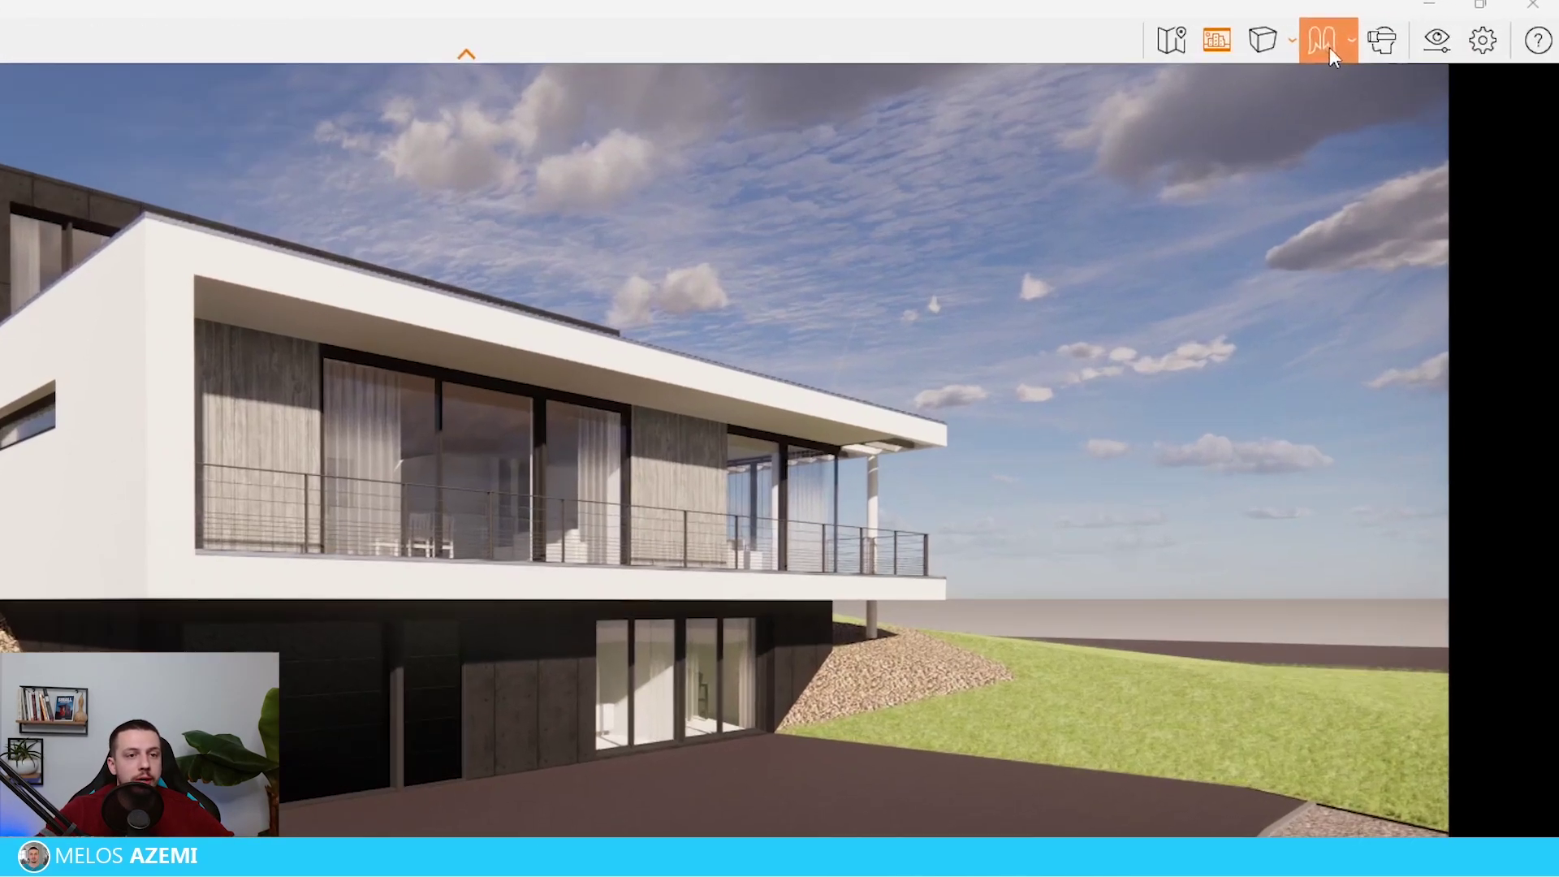
Step: Switch the camera to Two-Point projection and set its horizontal field of view to 75°
left_click(1358, 35)
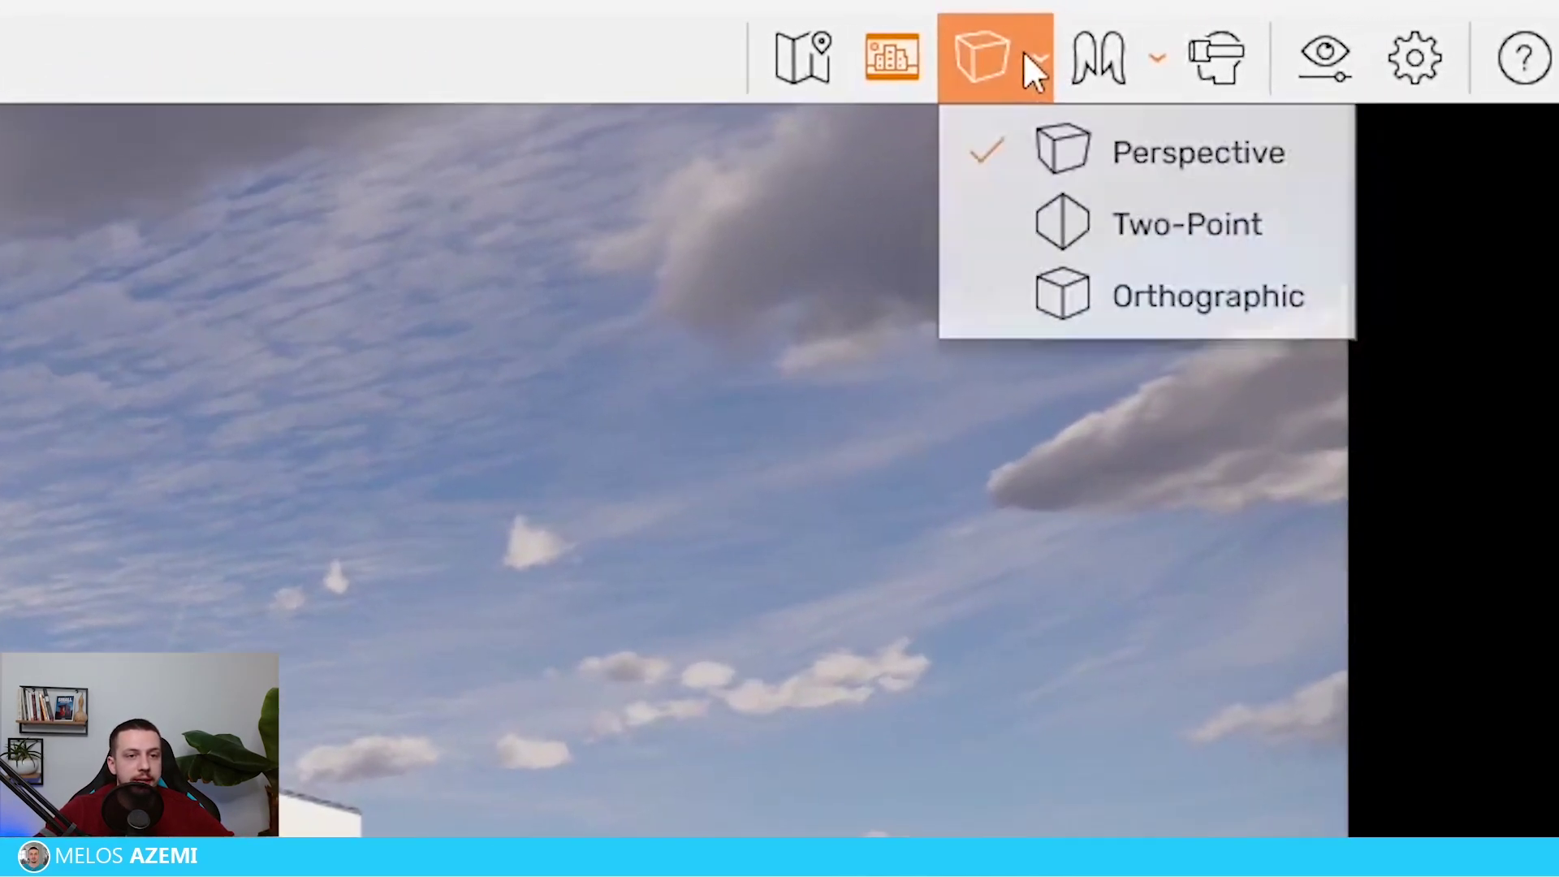
left_click(1108, 248)
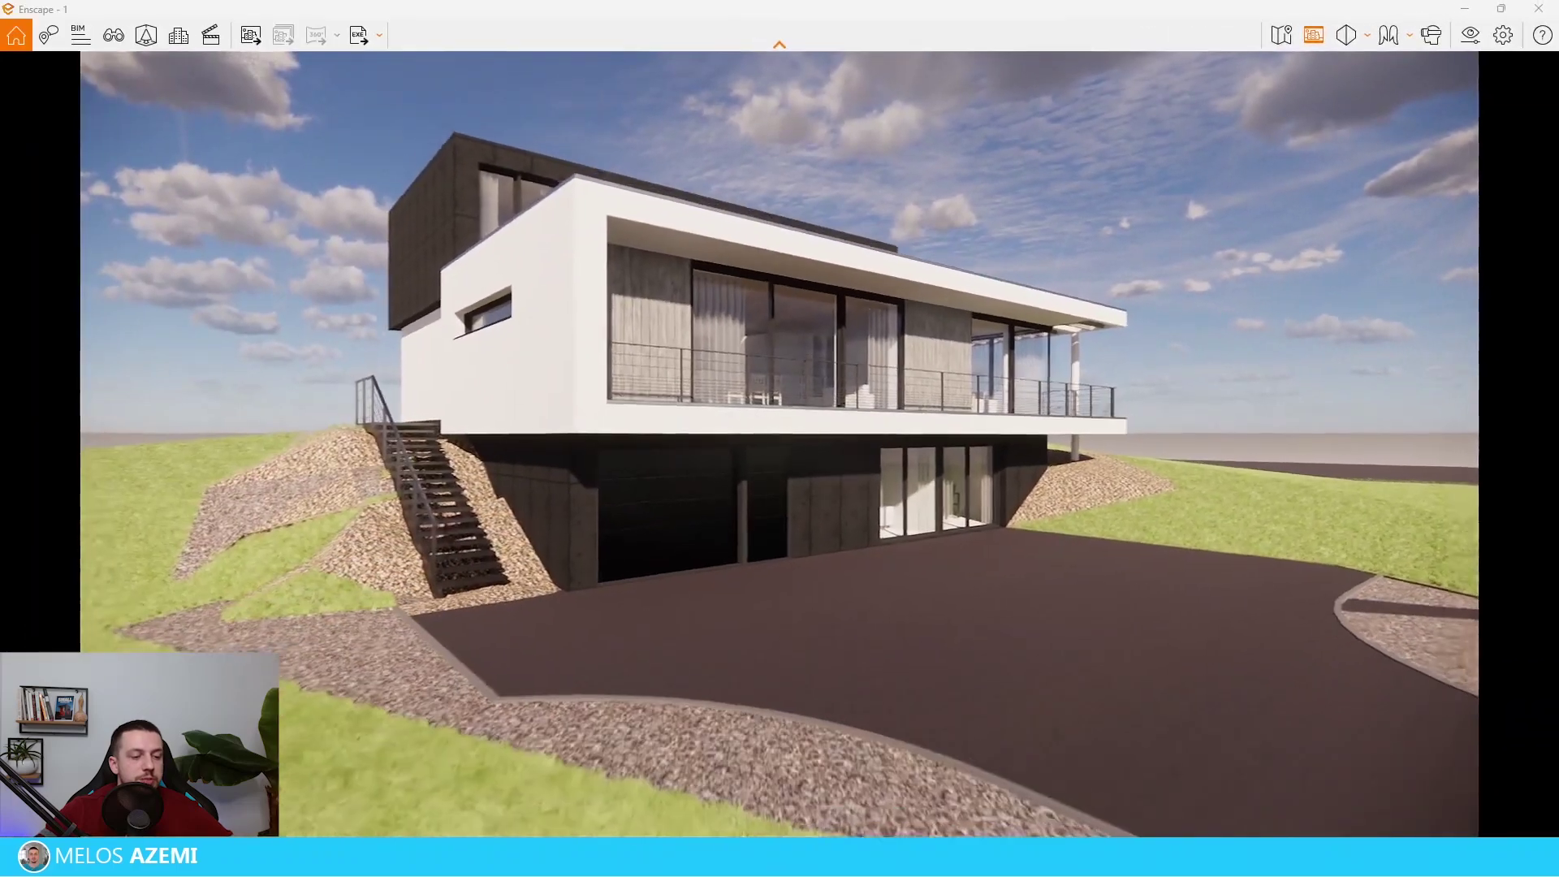
key("s")
key("a")
key("w")
key("d")
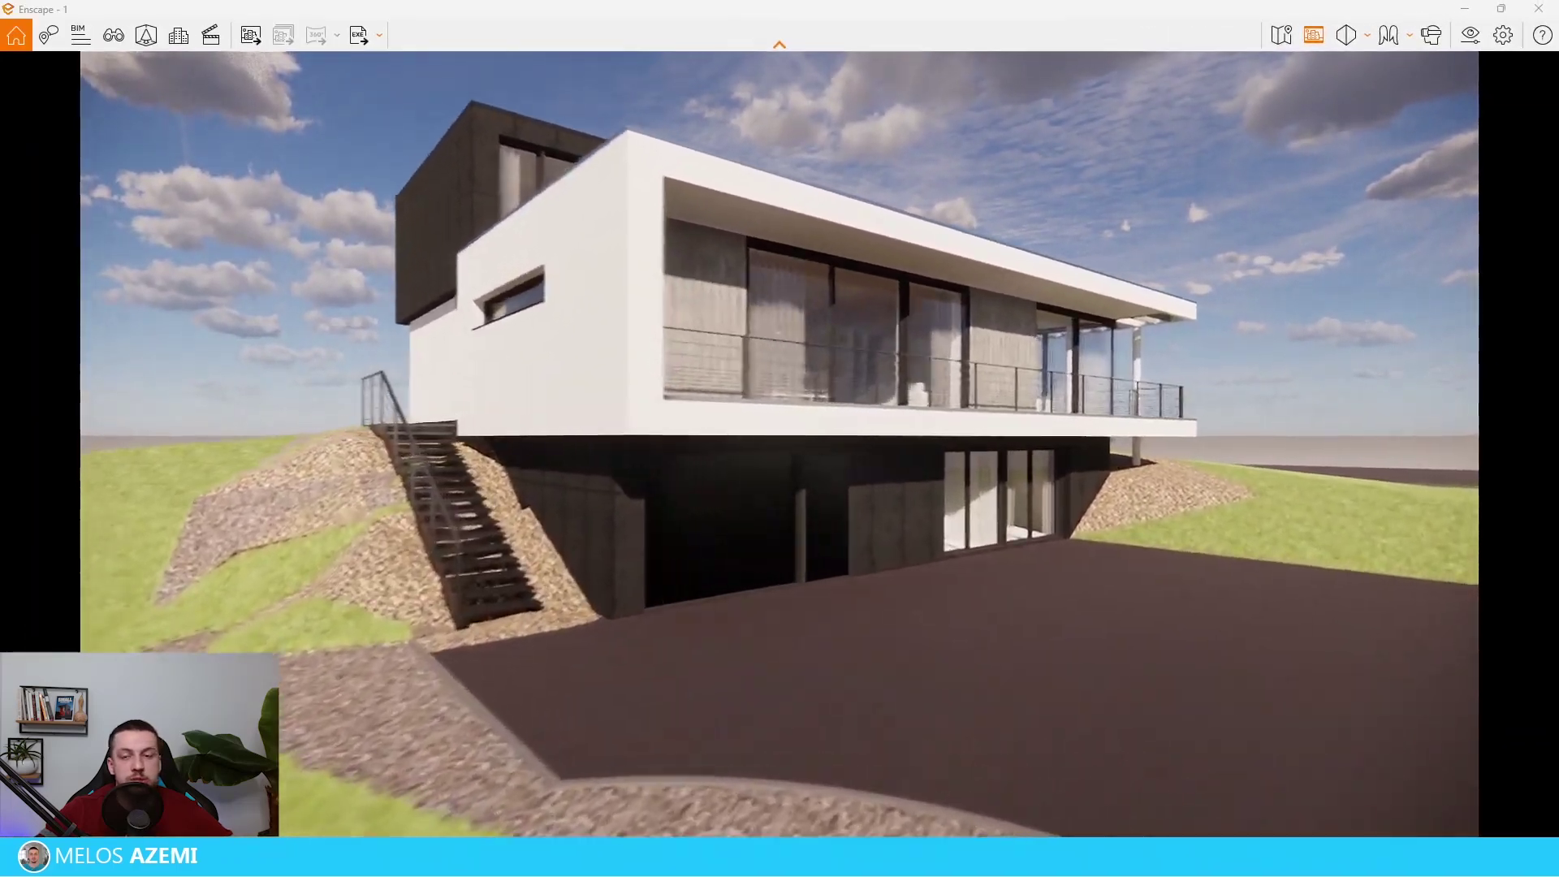
key("s")
key("a")
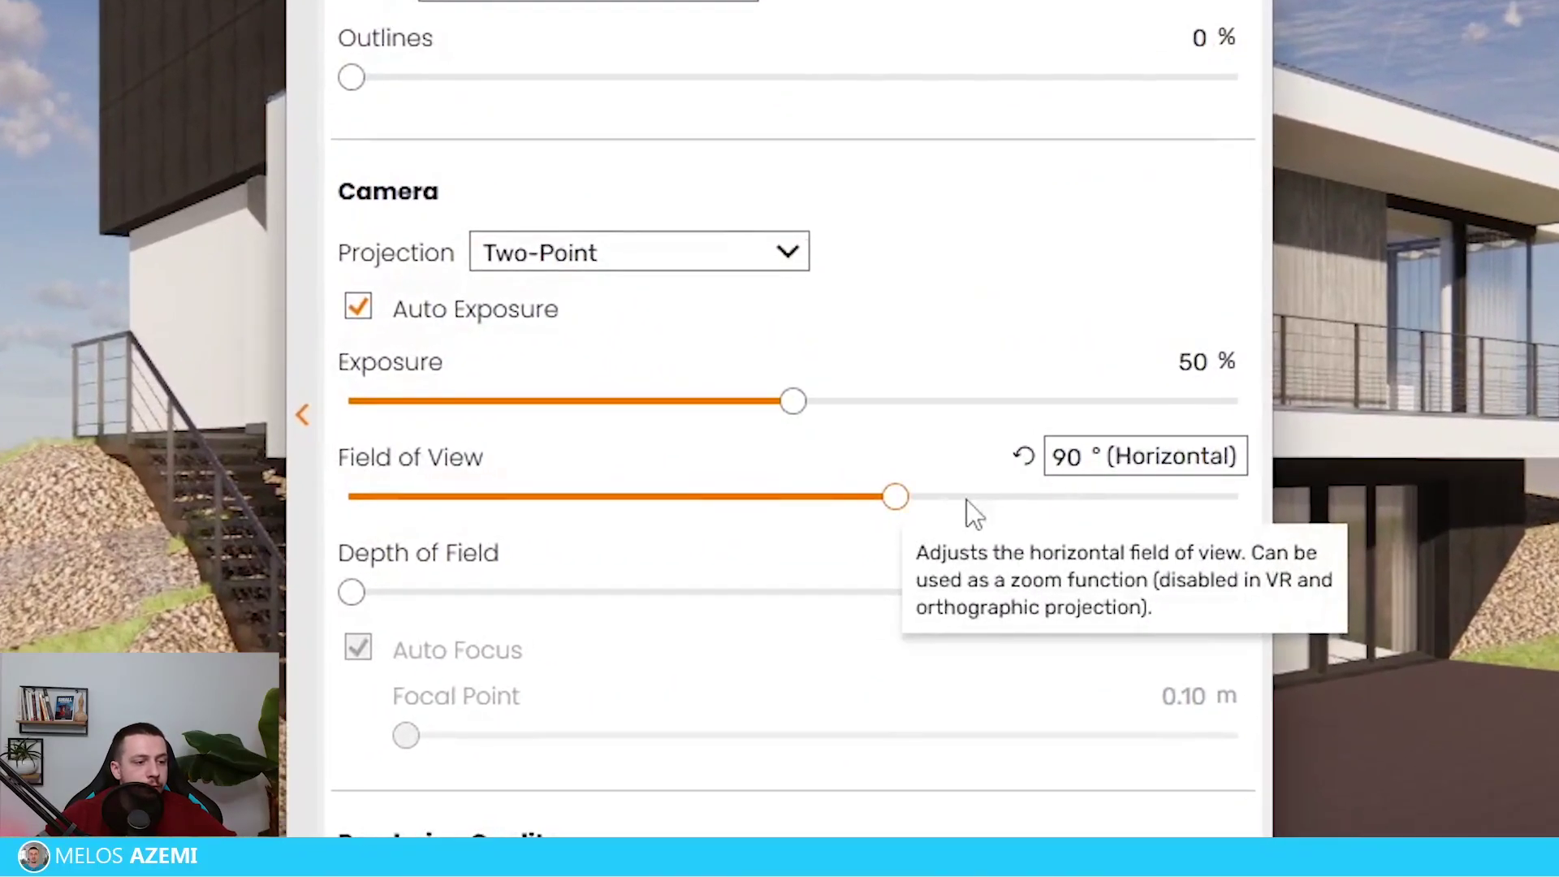
double_click(1066, 460)
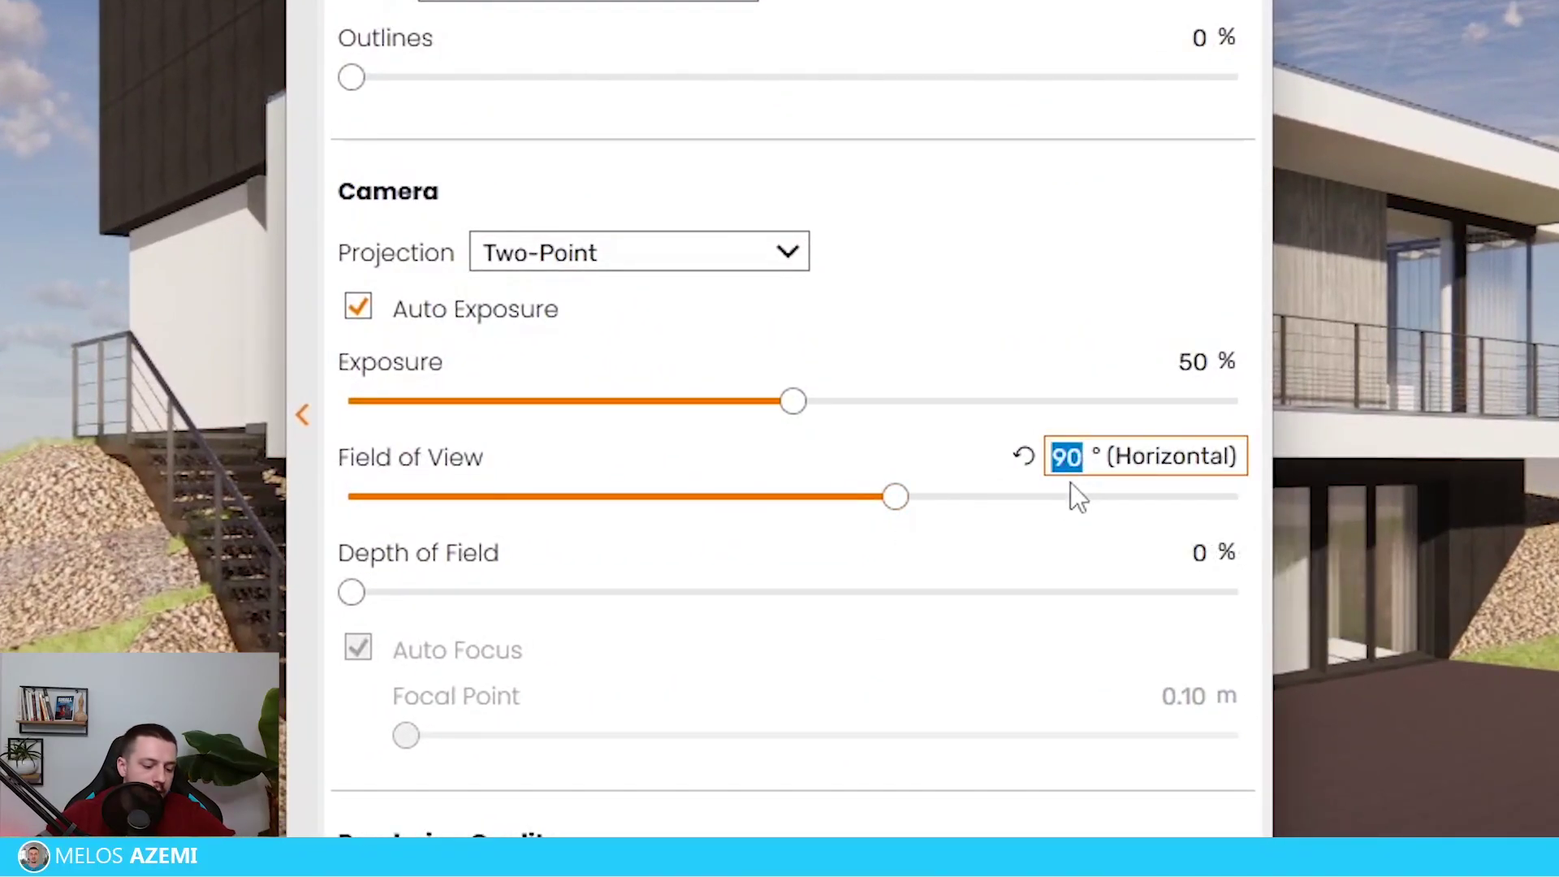
type("75")
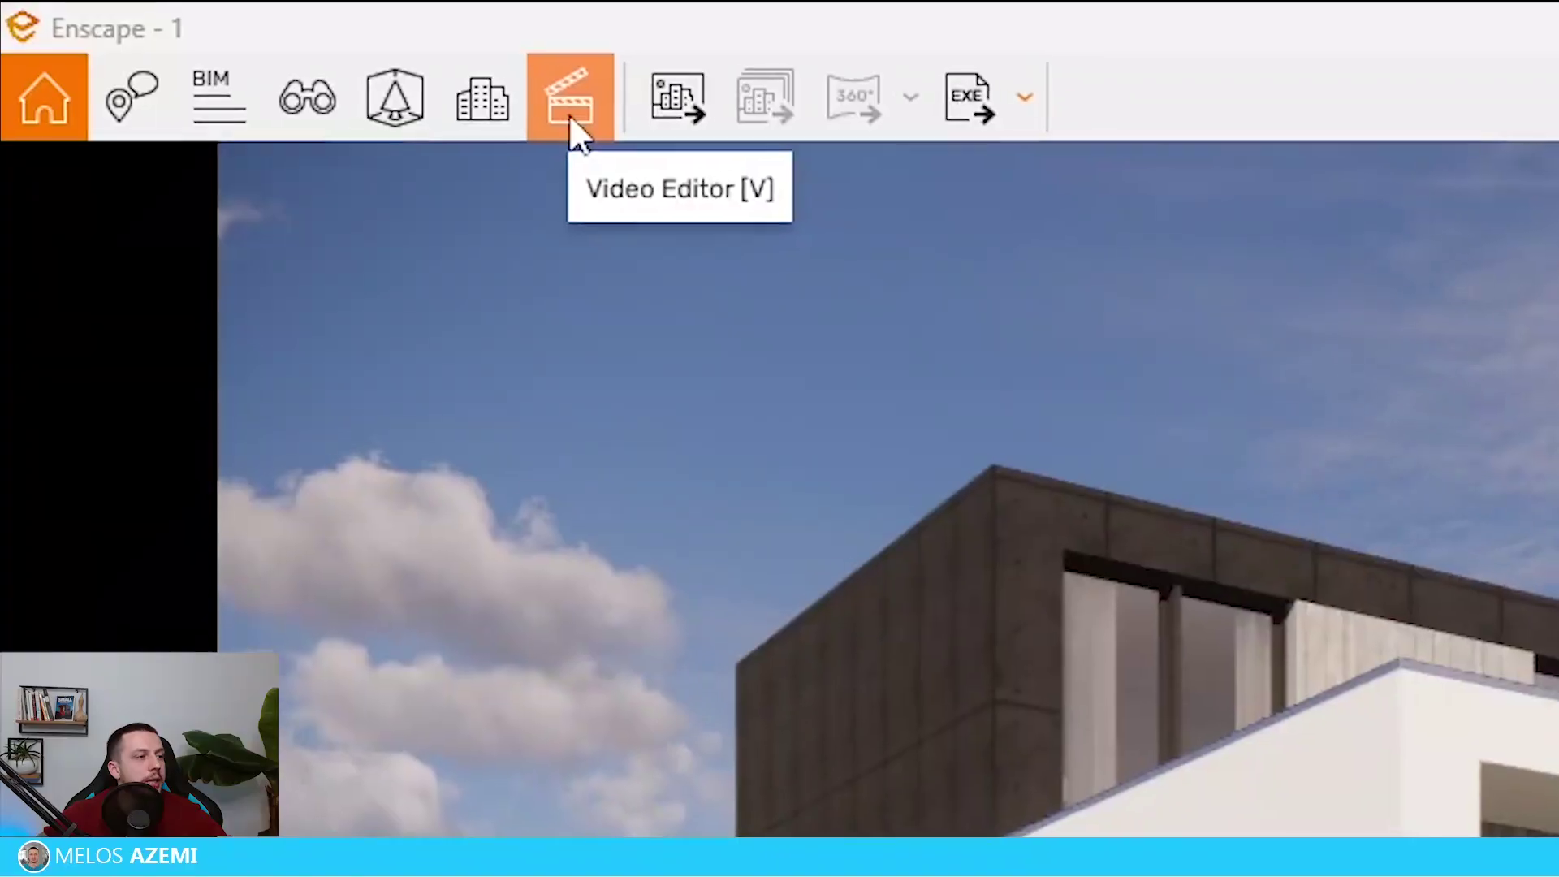
Step: Turn on Show Gridlines in the Video Editor, check the house against the rule-of-thirds grid, and close the editor
left_click(578, 130)
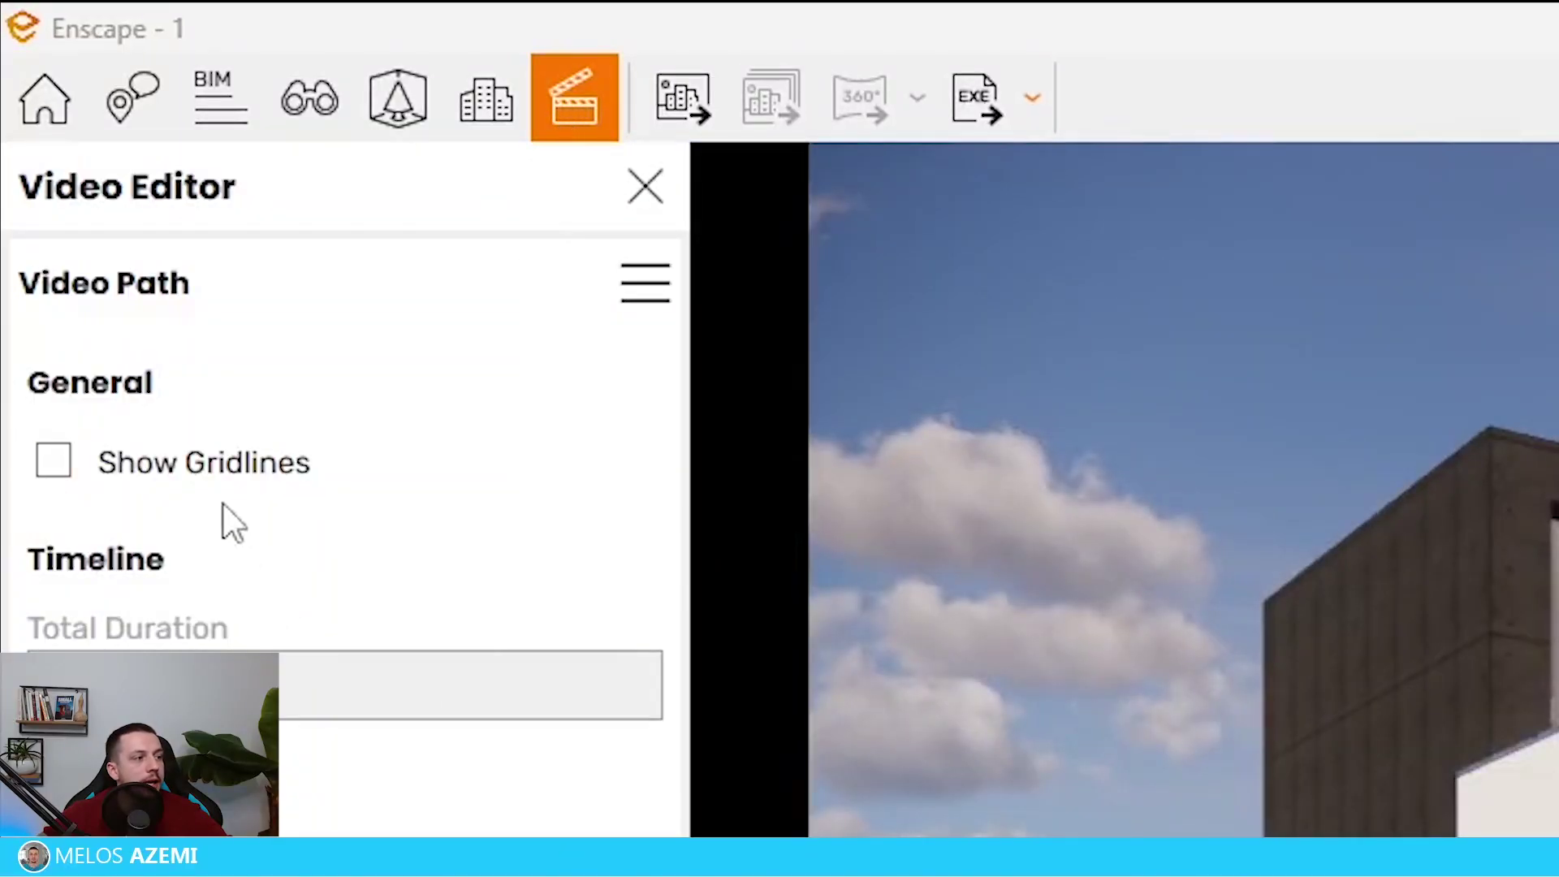
left_click(221, 487)
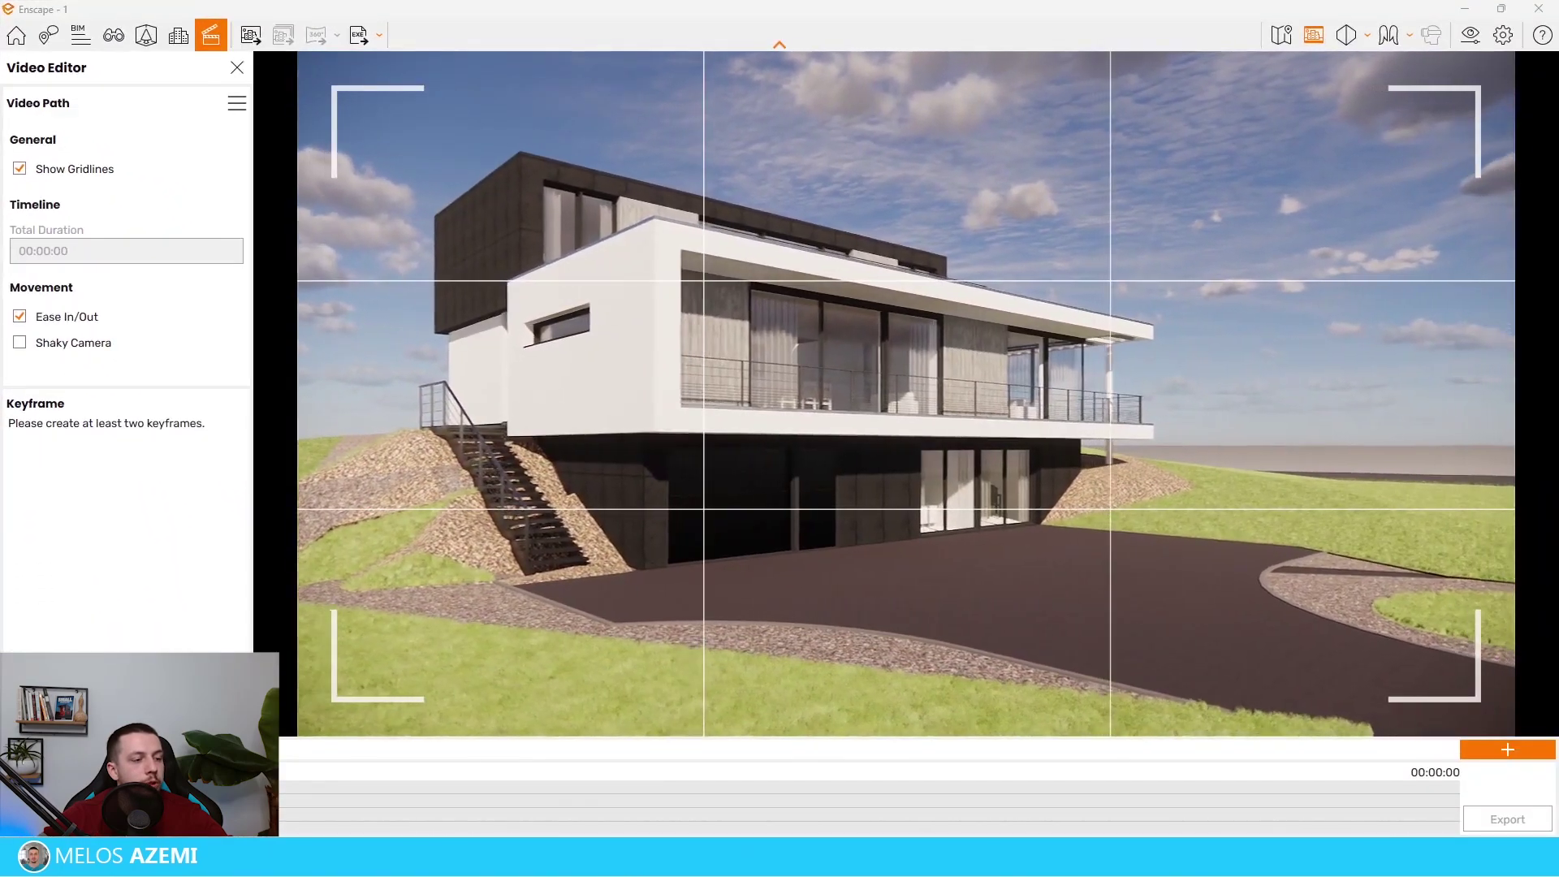
left_click_drag(906, 394, 954, 394)
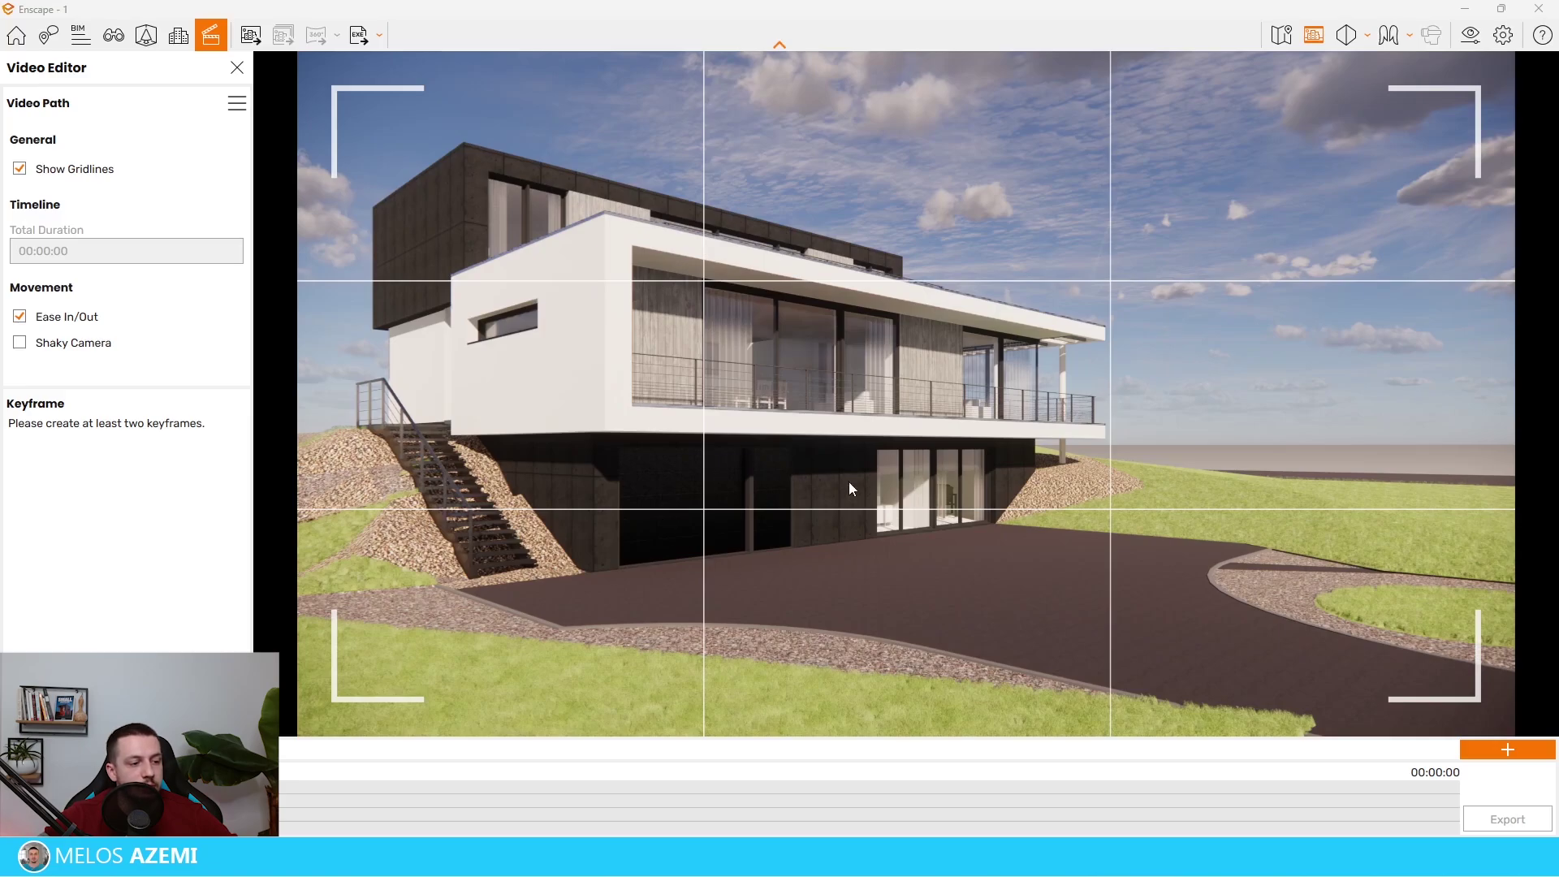
left_click(237, 68)
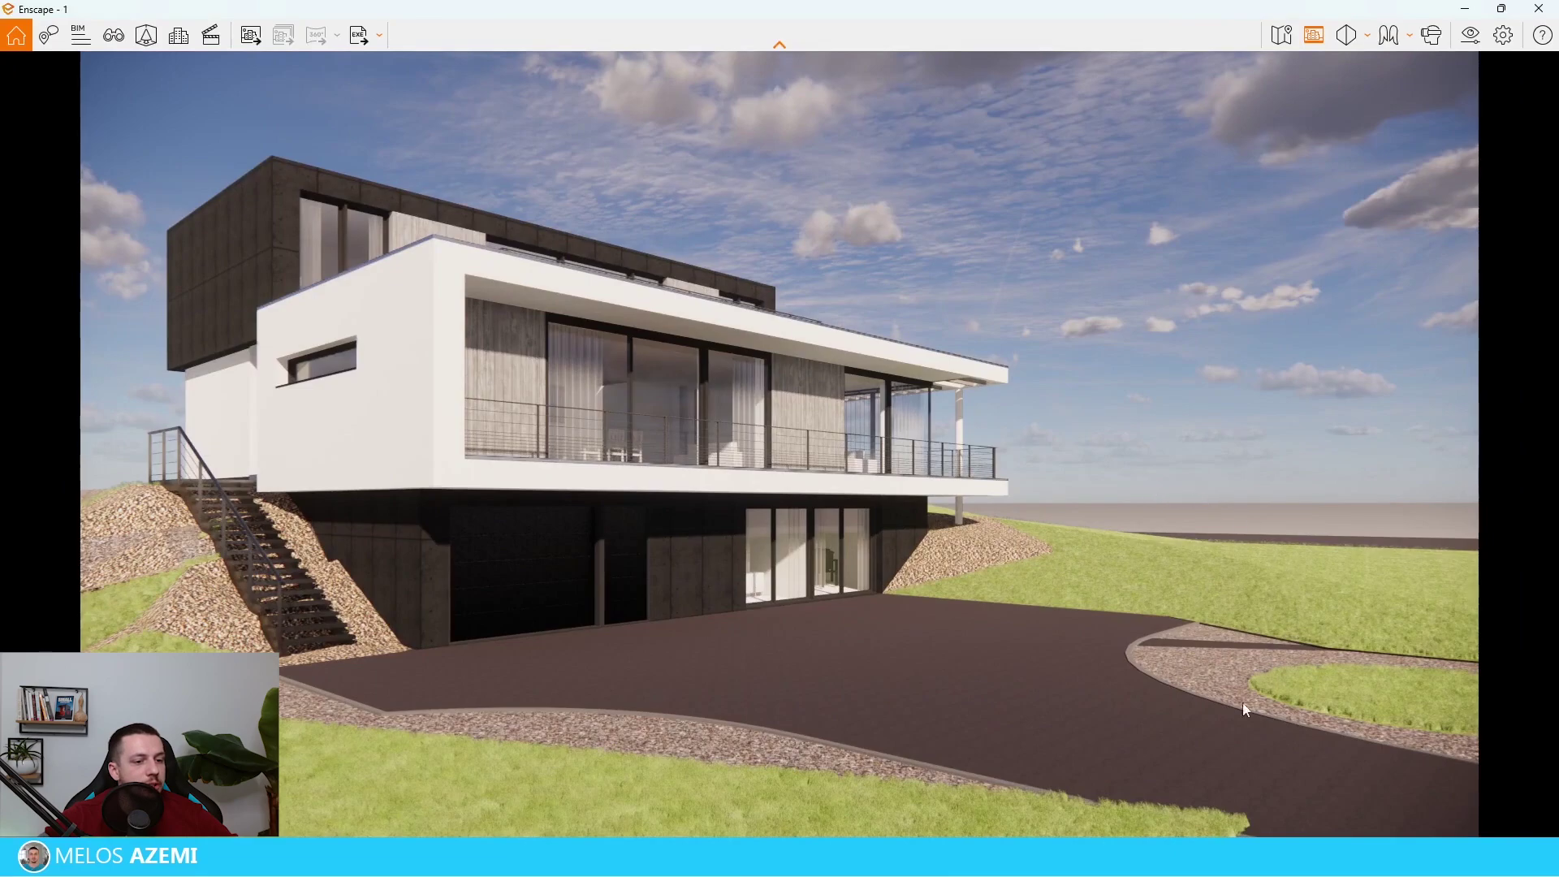
Step: Reframe the camera with the Video Editor gridlines so the house fits the rule of thirds, then leave the editor
mouse_move(1093, 477)
left_mouse_down()
mouse_move(1323, 492)
mouse_move(1096, 468)
left_mouse_up()
key("w")
key("s")
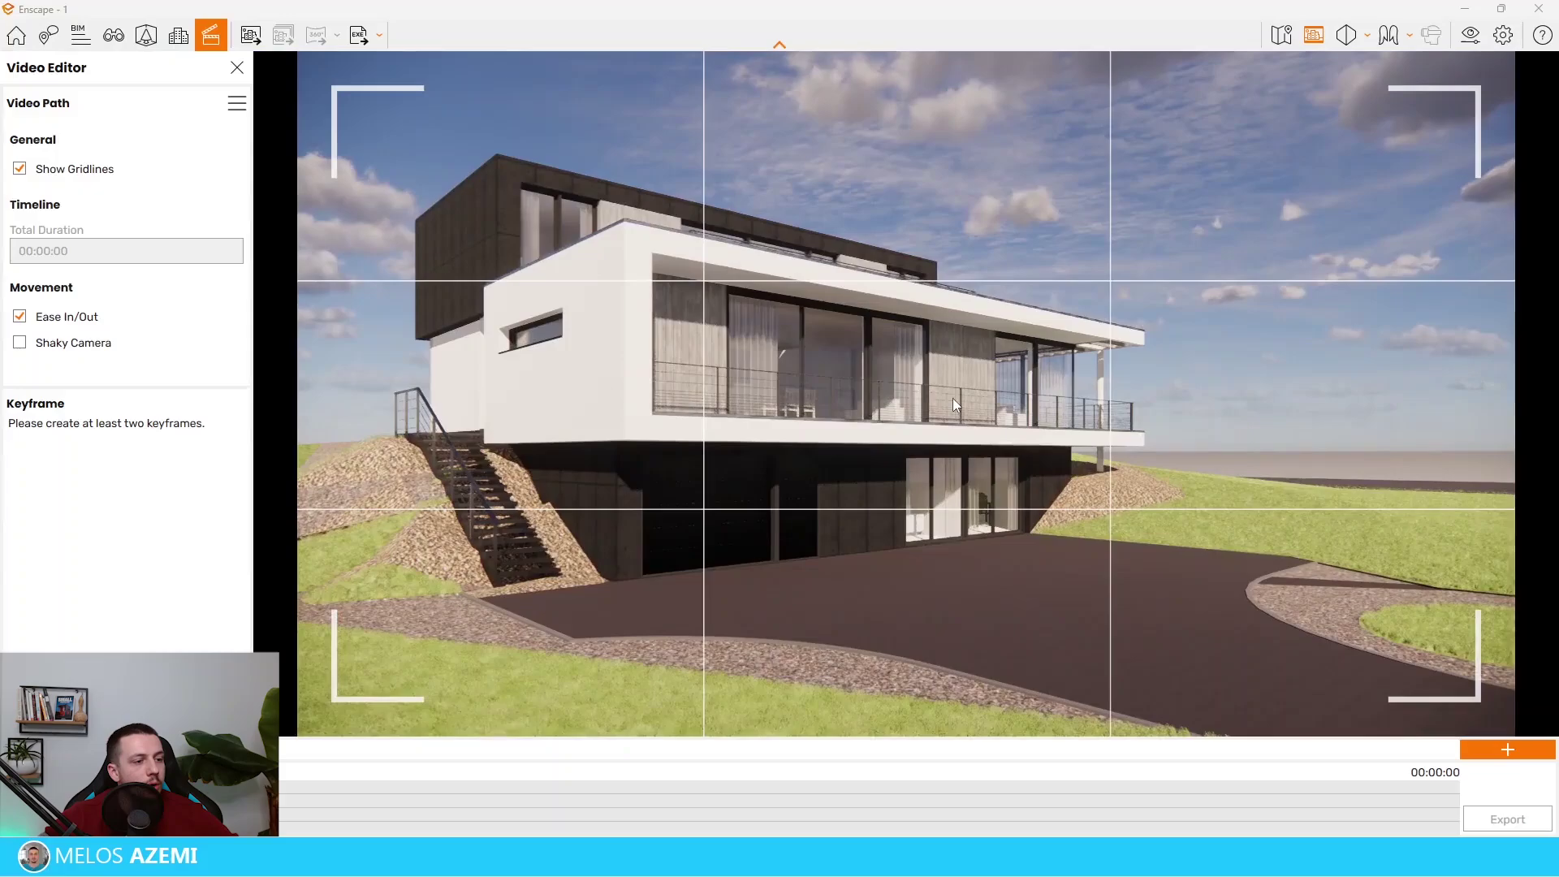
key("w")
left_click_drag(952, 398, 909, 387)
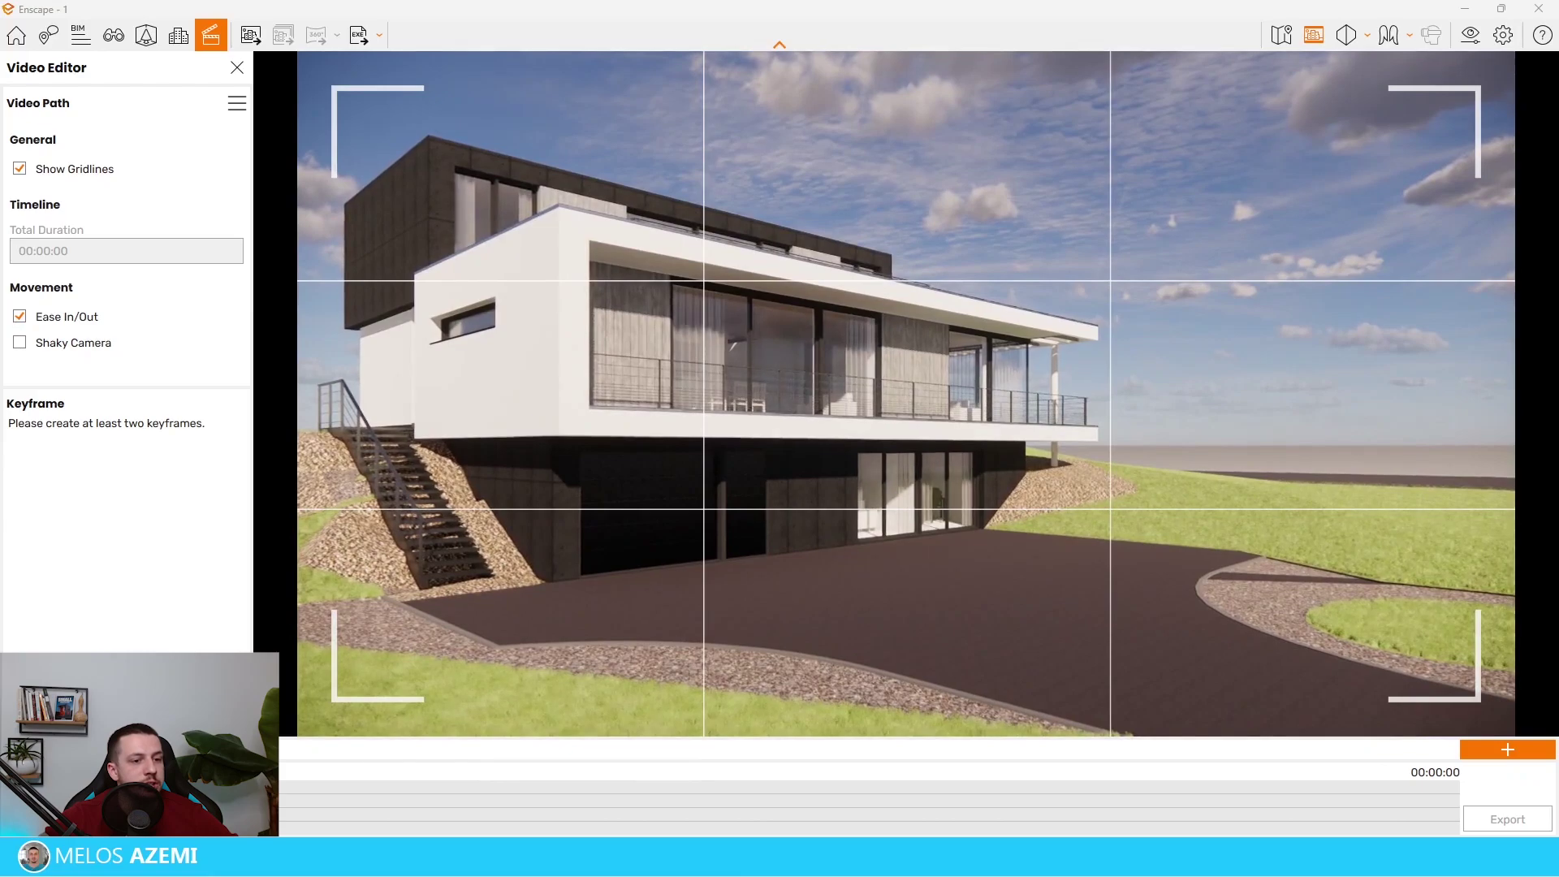
left_click_drag(967, 578, 978, 578)
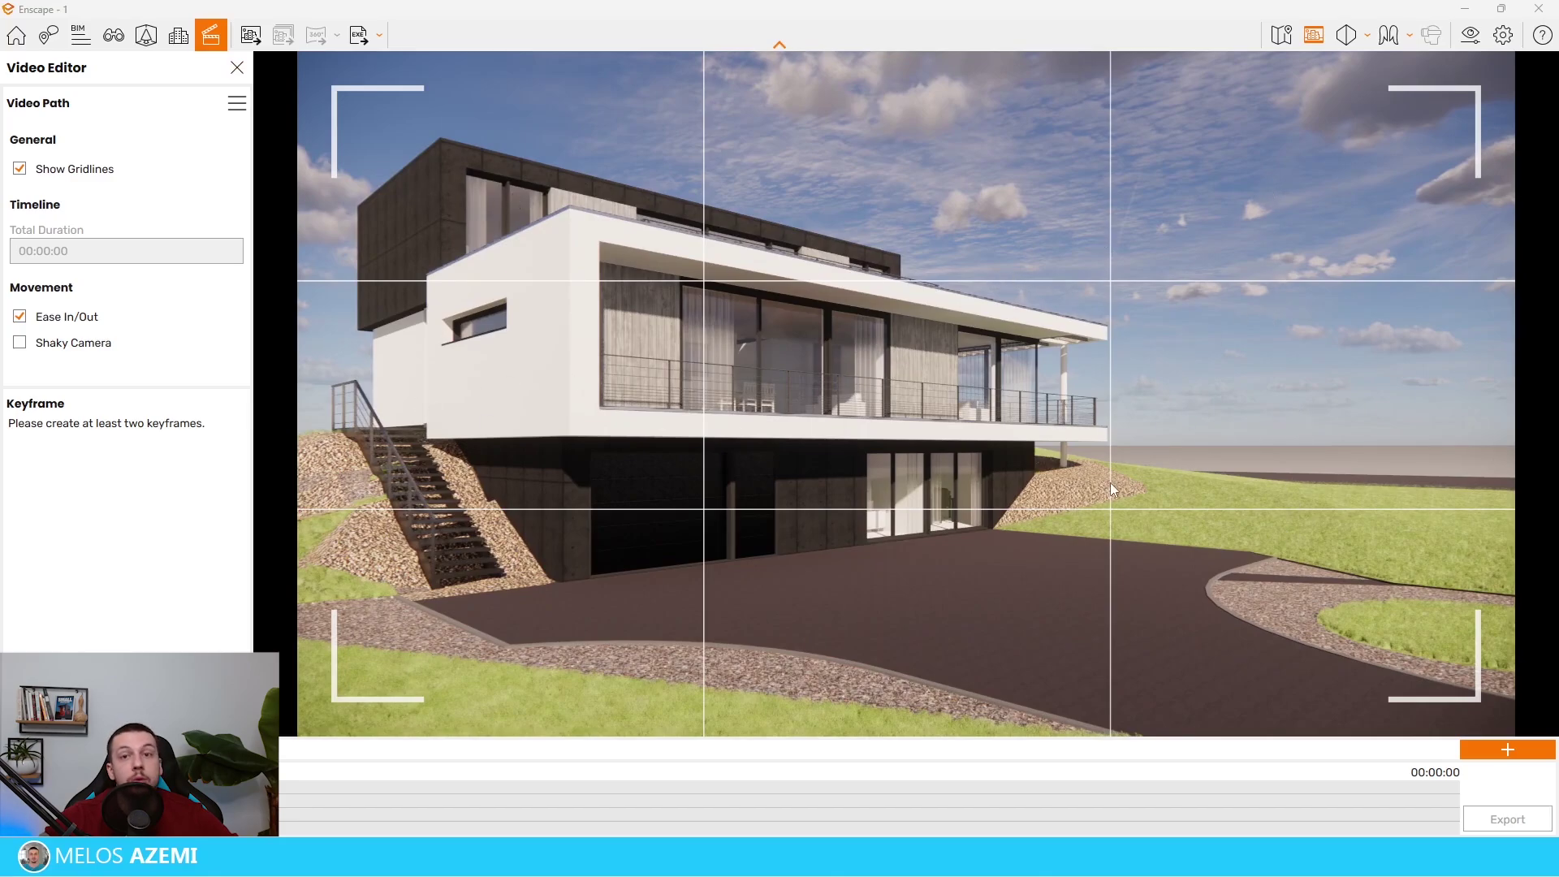
left_click(233, 71)
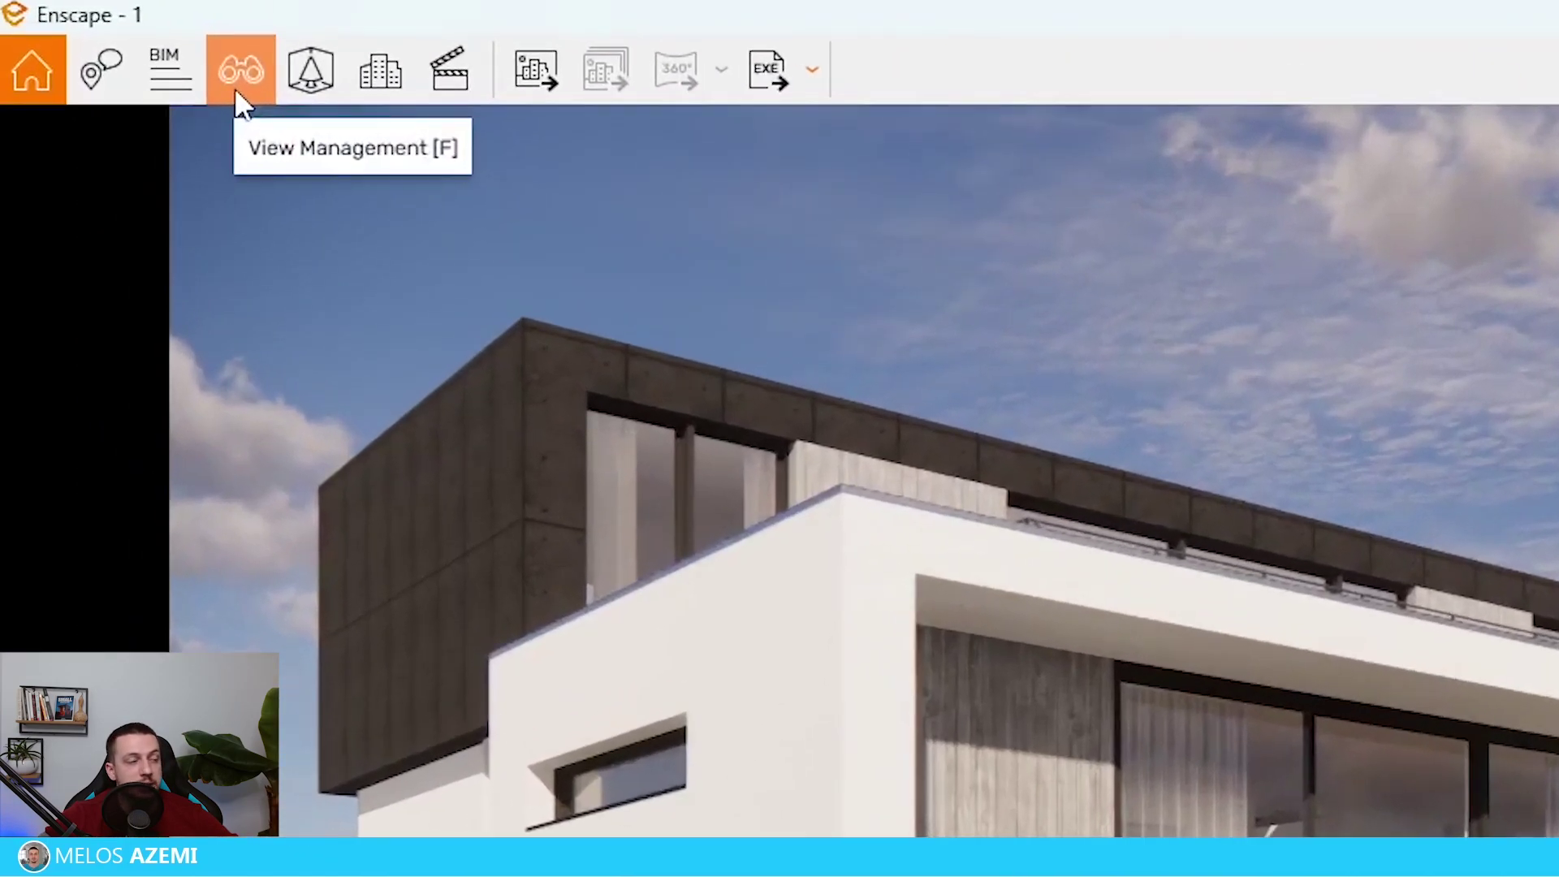
Step: Create a view named "Rule of 3rds Camera" from the current camera, linked to the visual preset Custom Preset
left_click(111, 40)
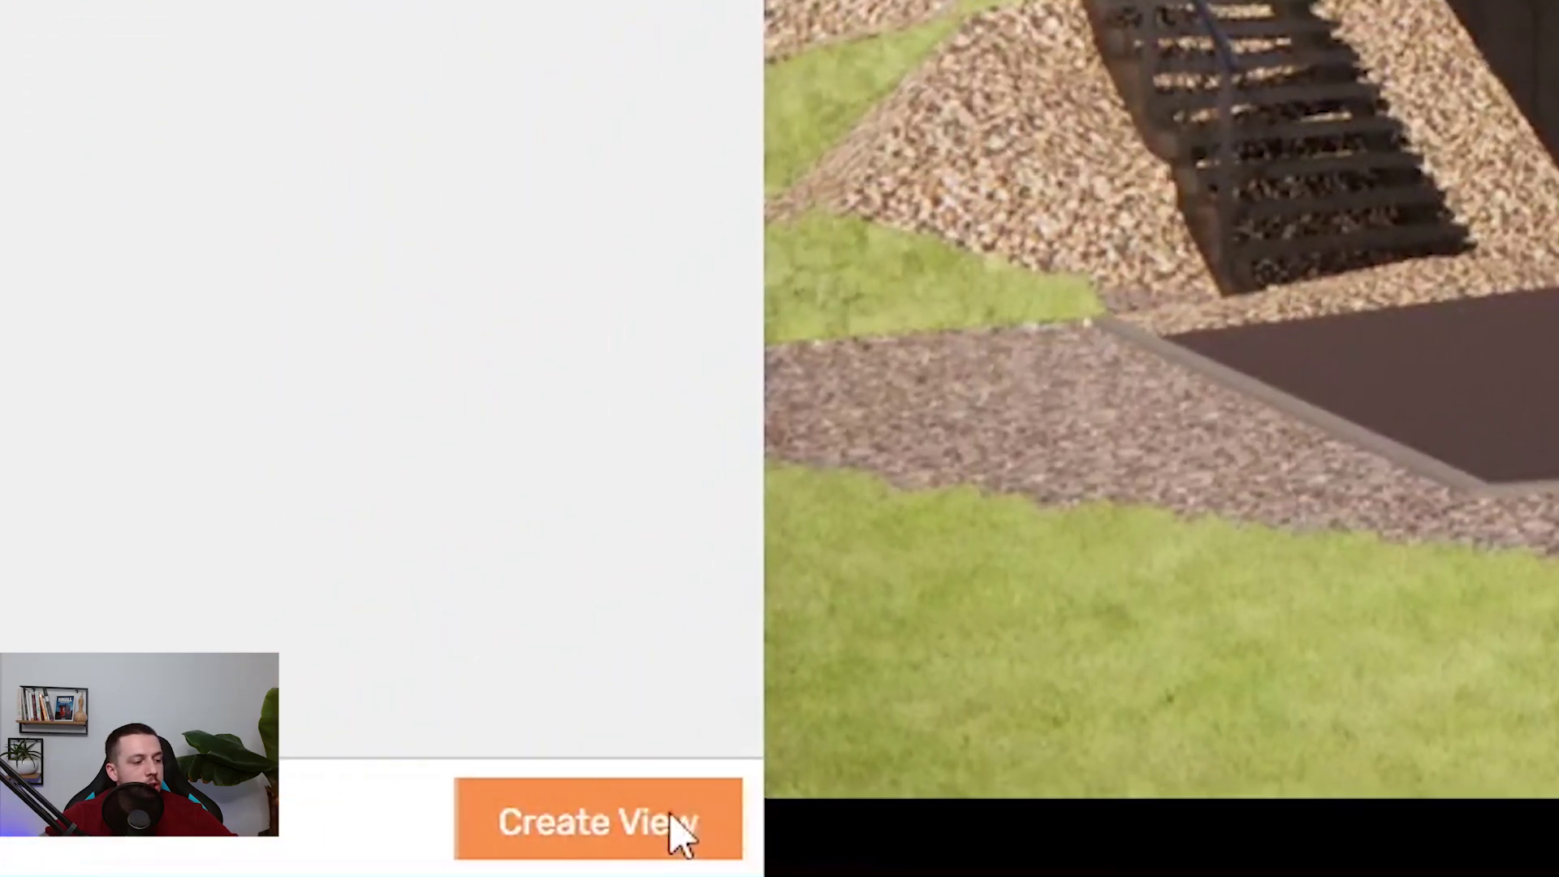
left_click(232, 820)
left_click_drag(389, 398, 2, 364)
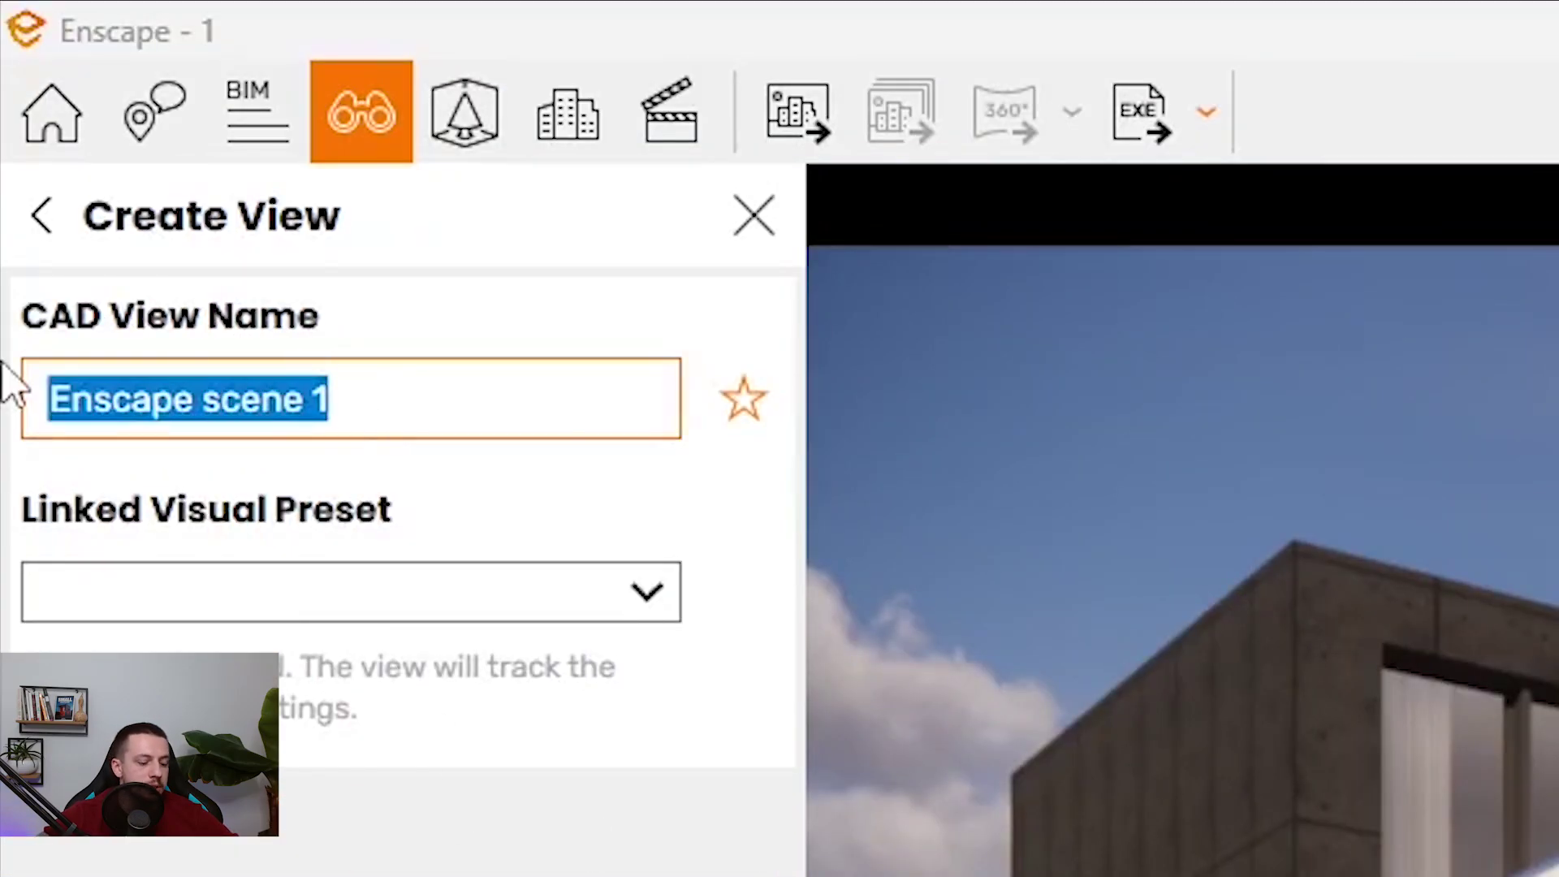
type("Rule fo")
key("BackSpace")
key("BackSpace")
type("of 3rds Camera")
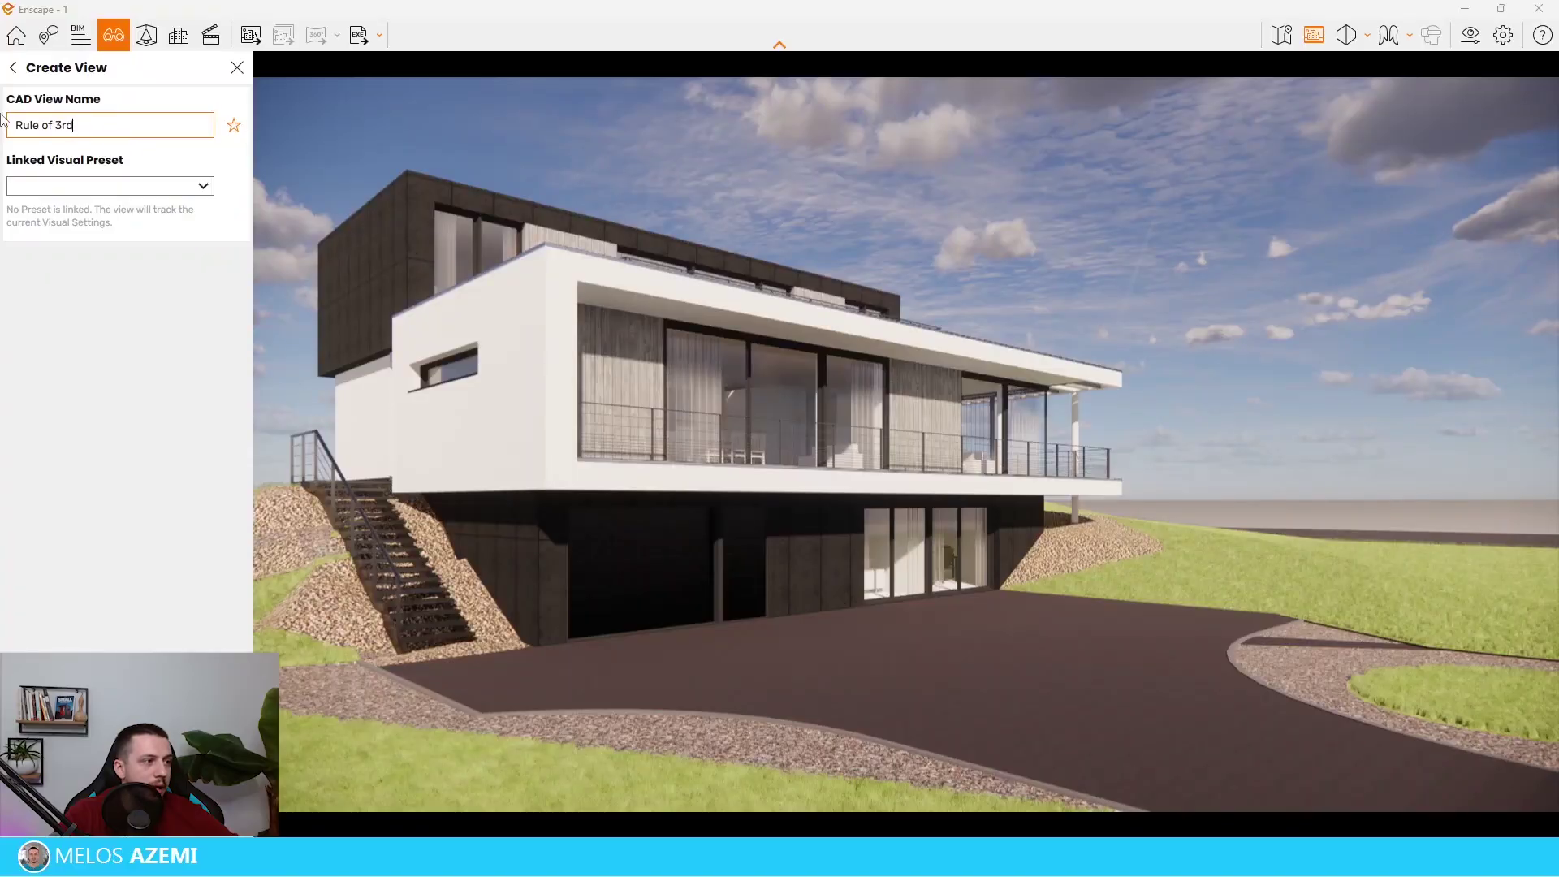
left_click(106, 188)
left_click(126, 208)
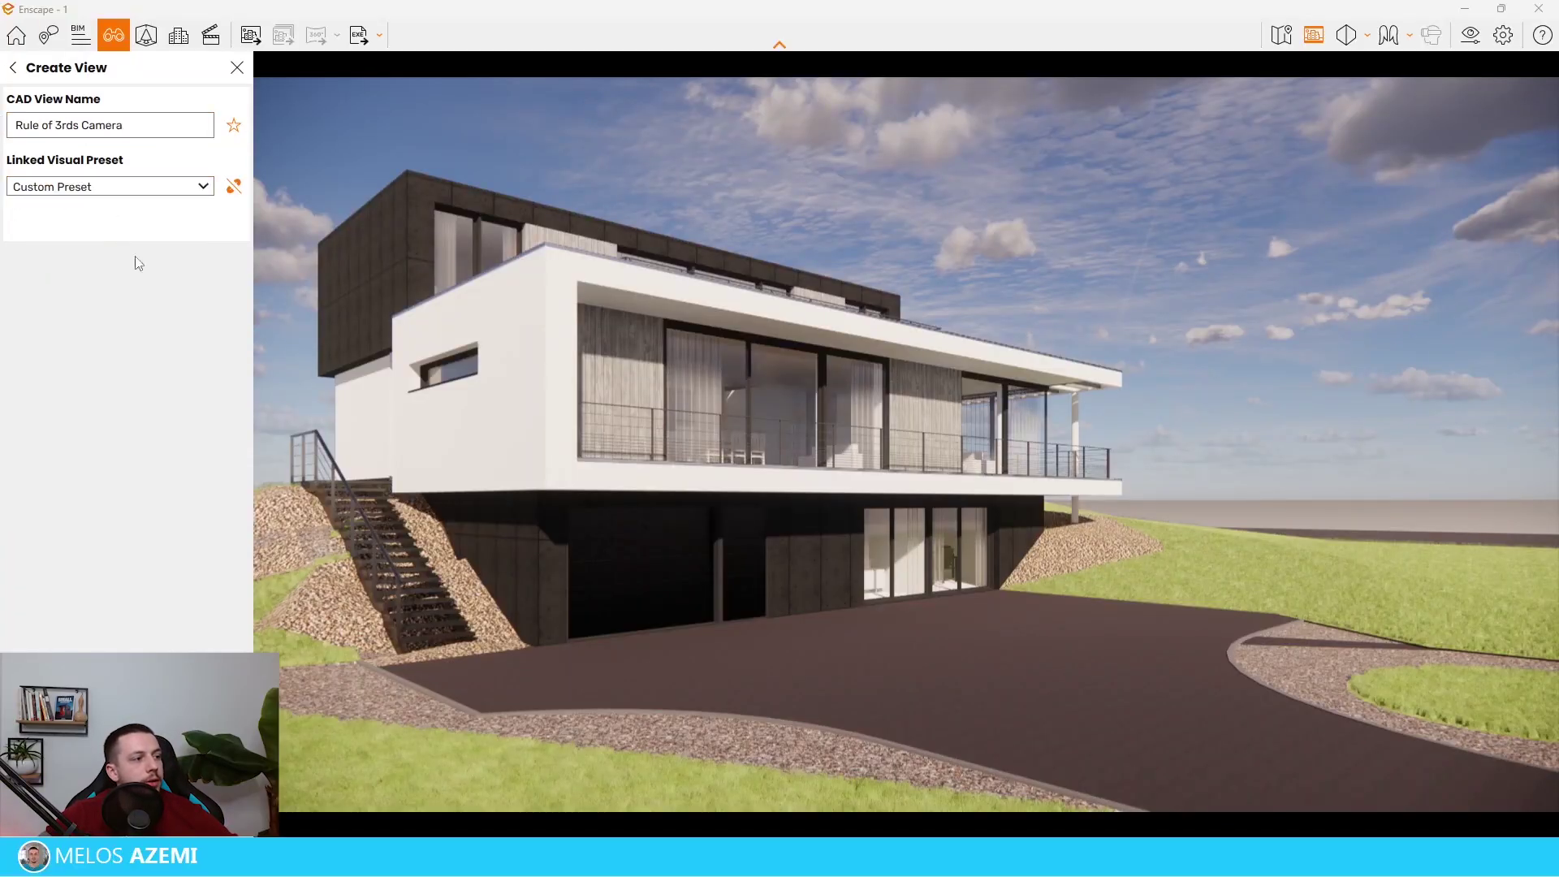
left_click(188, 816)
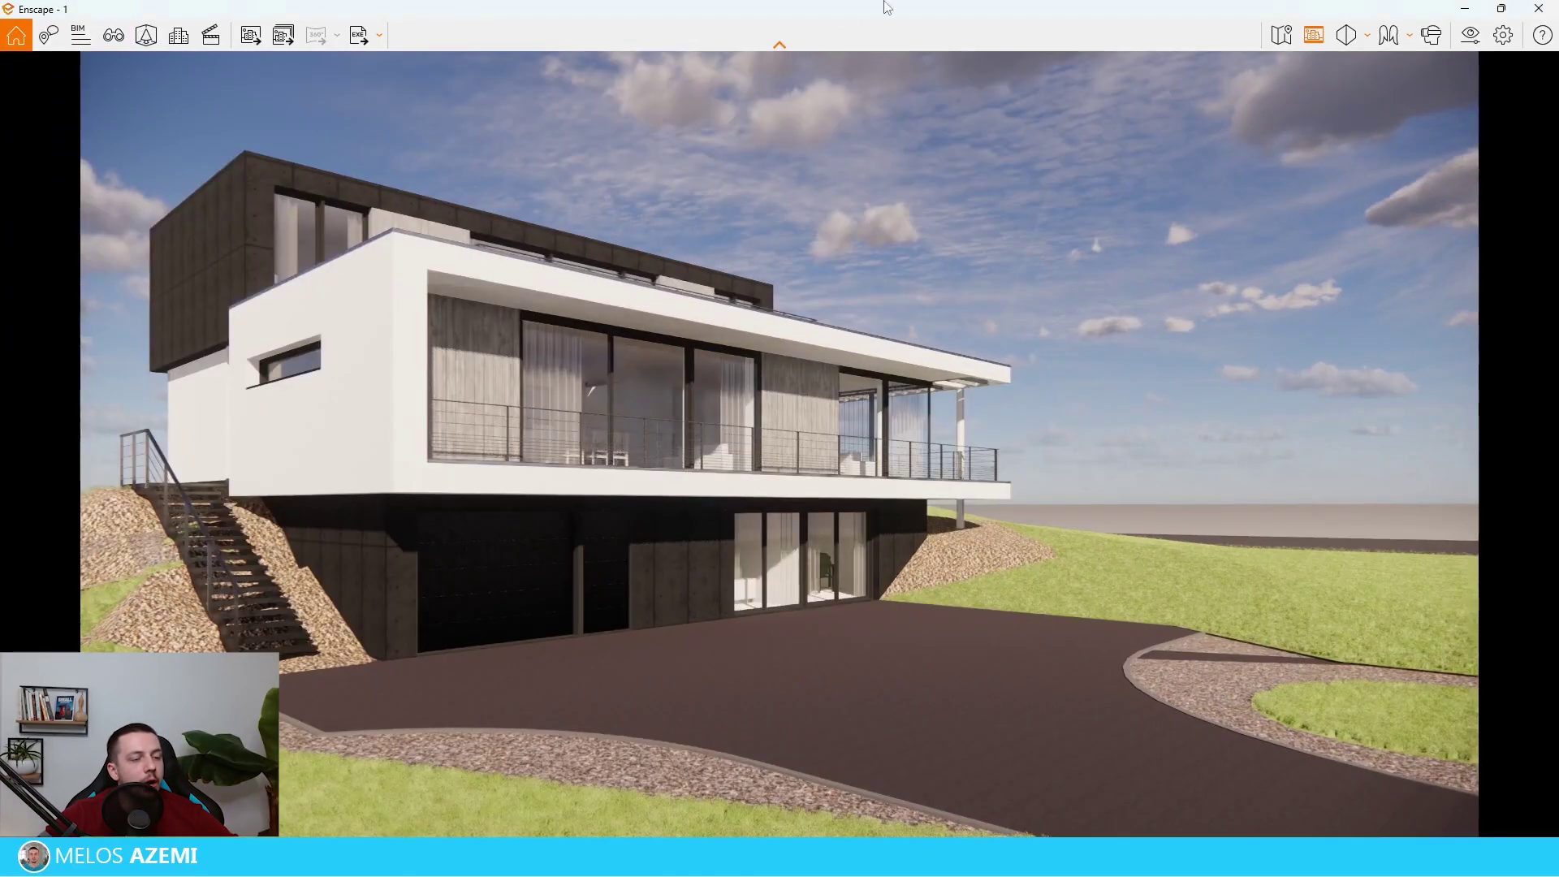
Step: Shrink the Enscape window to float above the SketchUp viewport, and view the whole house and its site in SketchUp
mouse_move(887, 8)
left_mouse_down()
mouse_move(1009, 174)
mouse_move(1099, 97)
left_mouse_up()
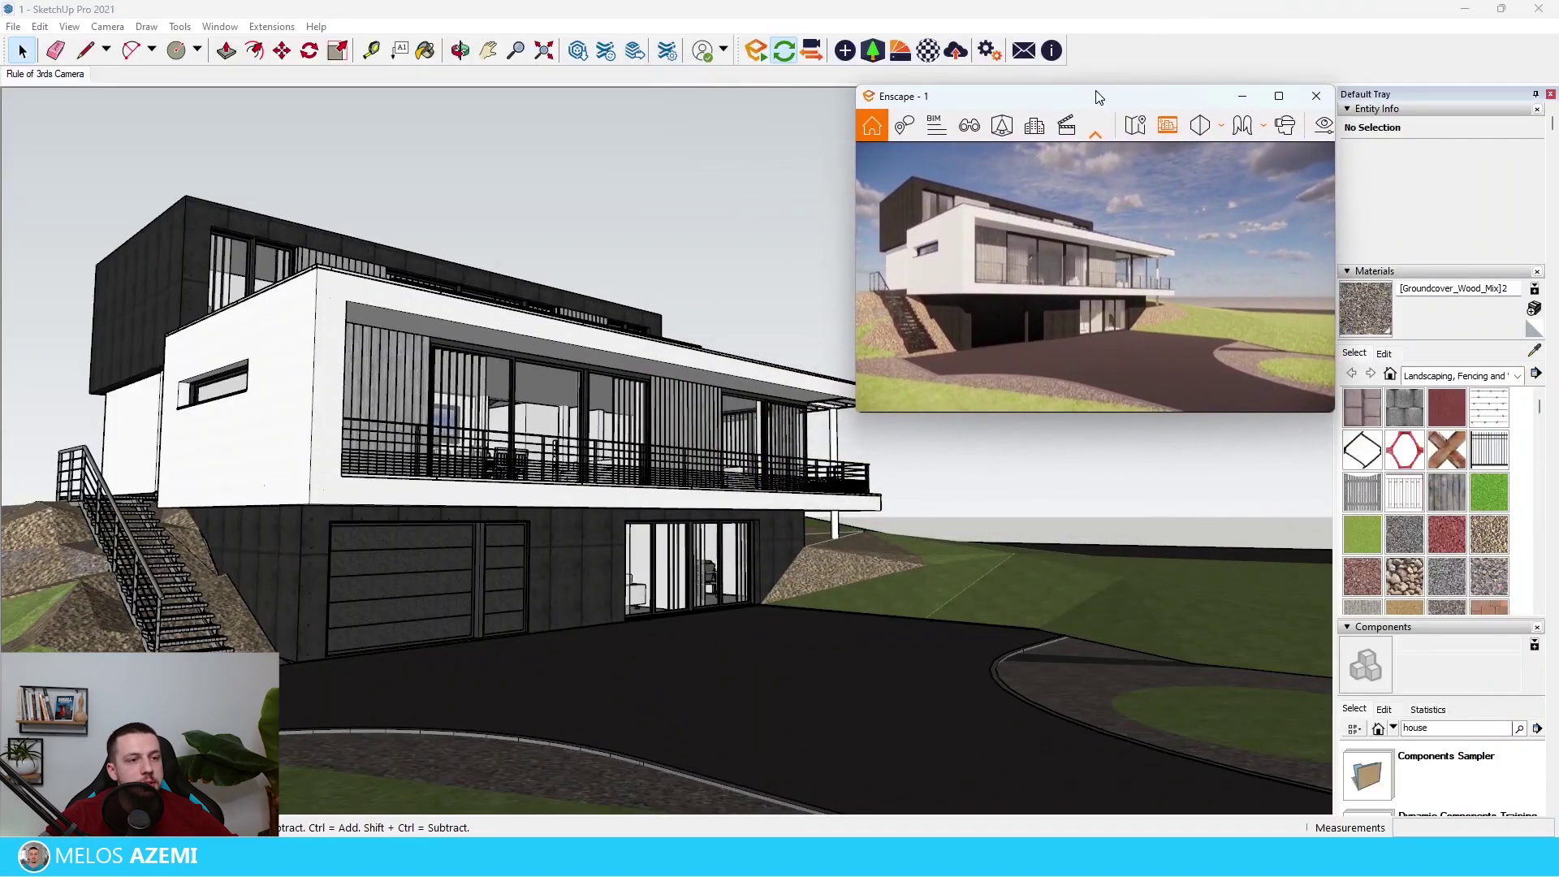
left_click(994, 546)
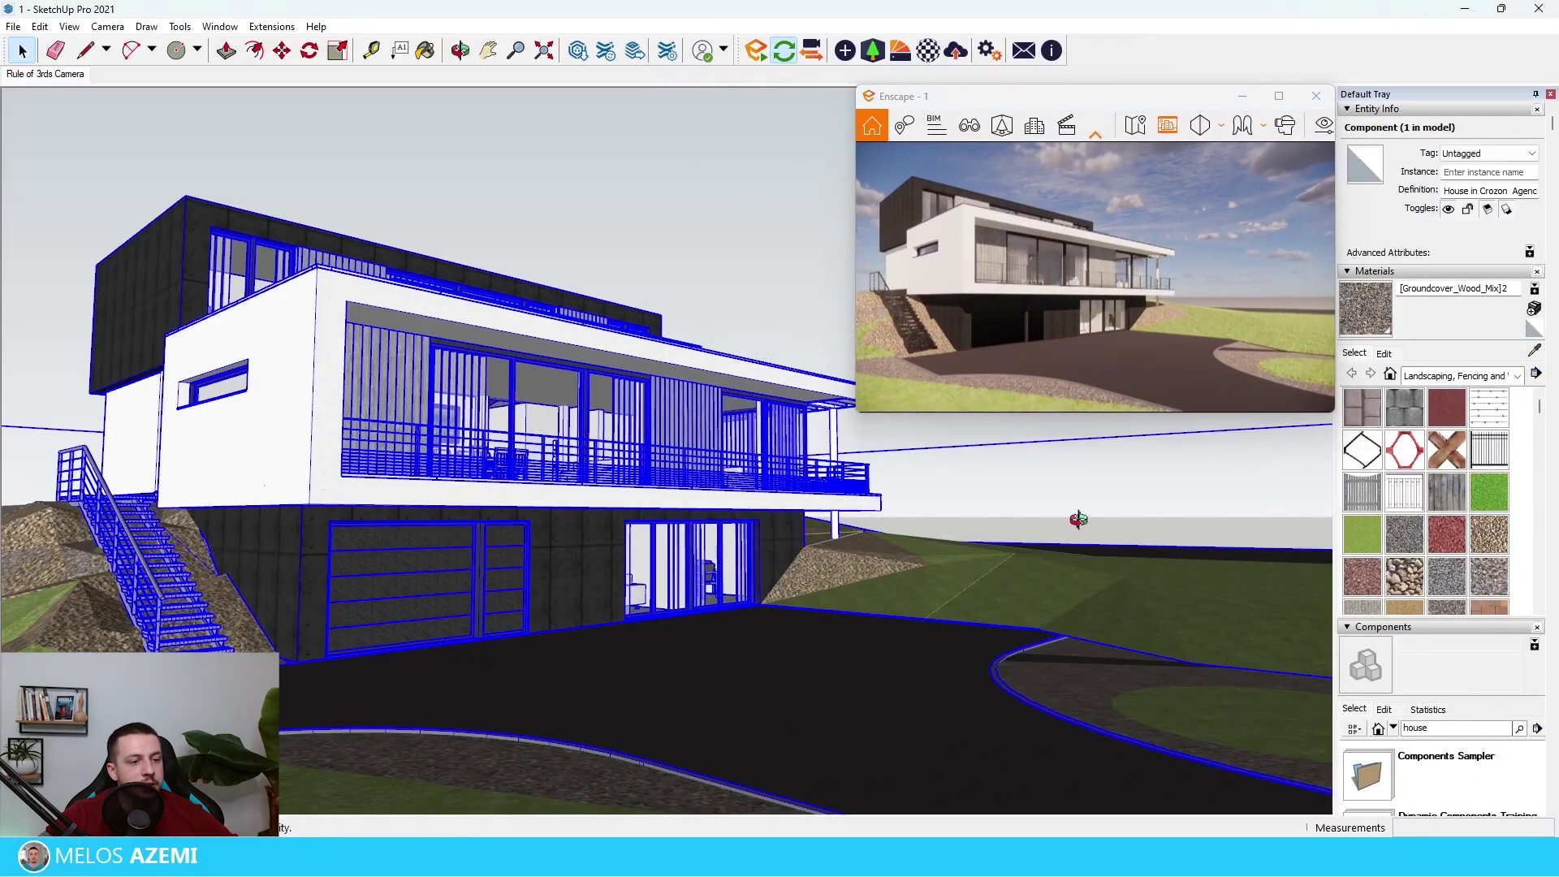
left_click(636, 240)
mouse_move(840, 448)
middle_mouse_down()
mouse_move(734, 522)
mouse_move(477, 508)
mouse_move(1056, 479)
middle_mouse_up()
scroll(856, 769, "down", 5)
mouse_move(856, 766)
middle_mouse_down()
mouse_move(689, 654)
mouse_move(537, 594)
mouse_move(719, 619)
mouse_move(560, 632)
middle_mouse_up()
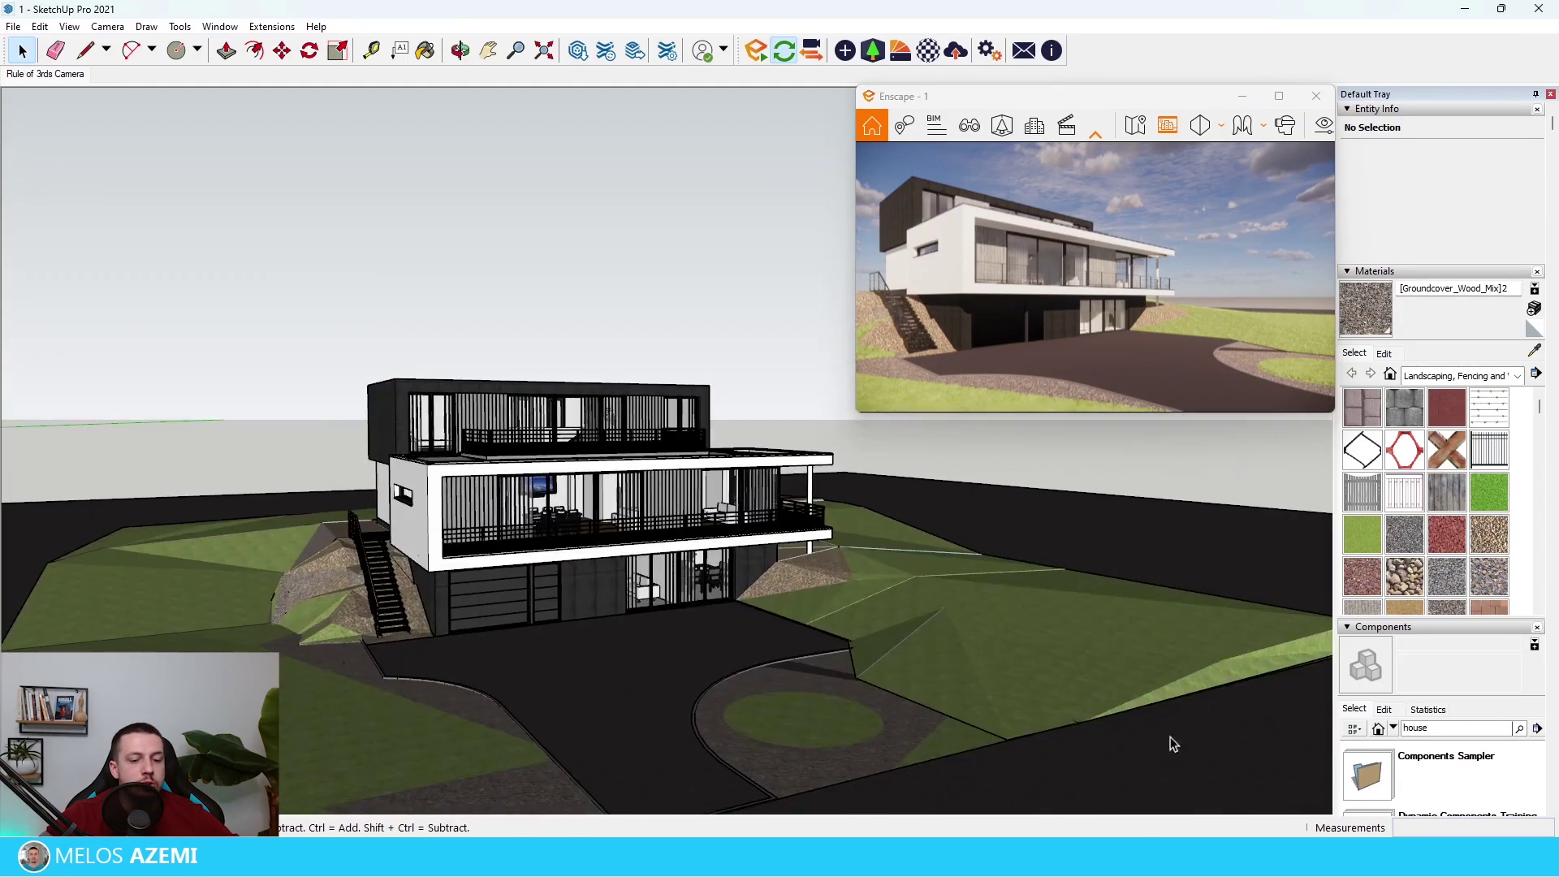
left_click(1388, 857)
middle_click_drag(865, 510, 951, 501)
Step: Maximize the Enscape window and check the option for pinning it on top of the host application in the Enscape Window Settings preferences
left_click(1279, 95)
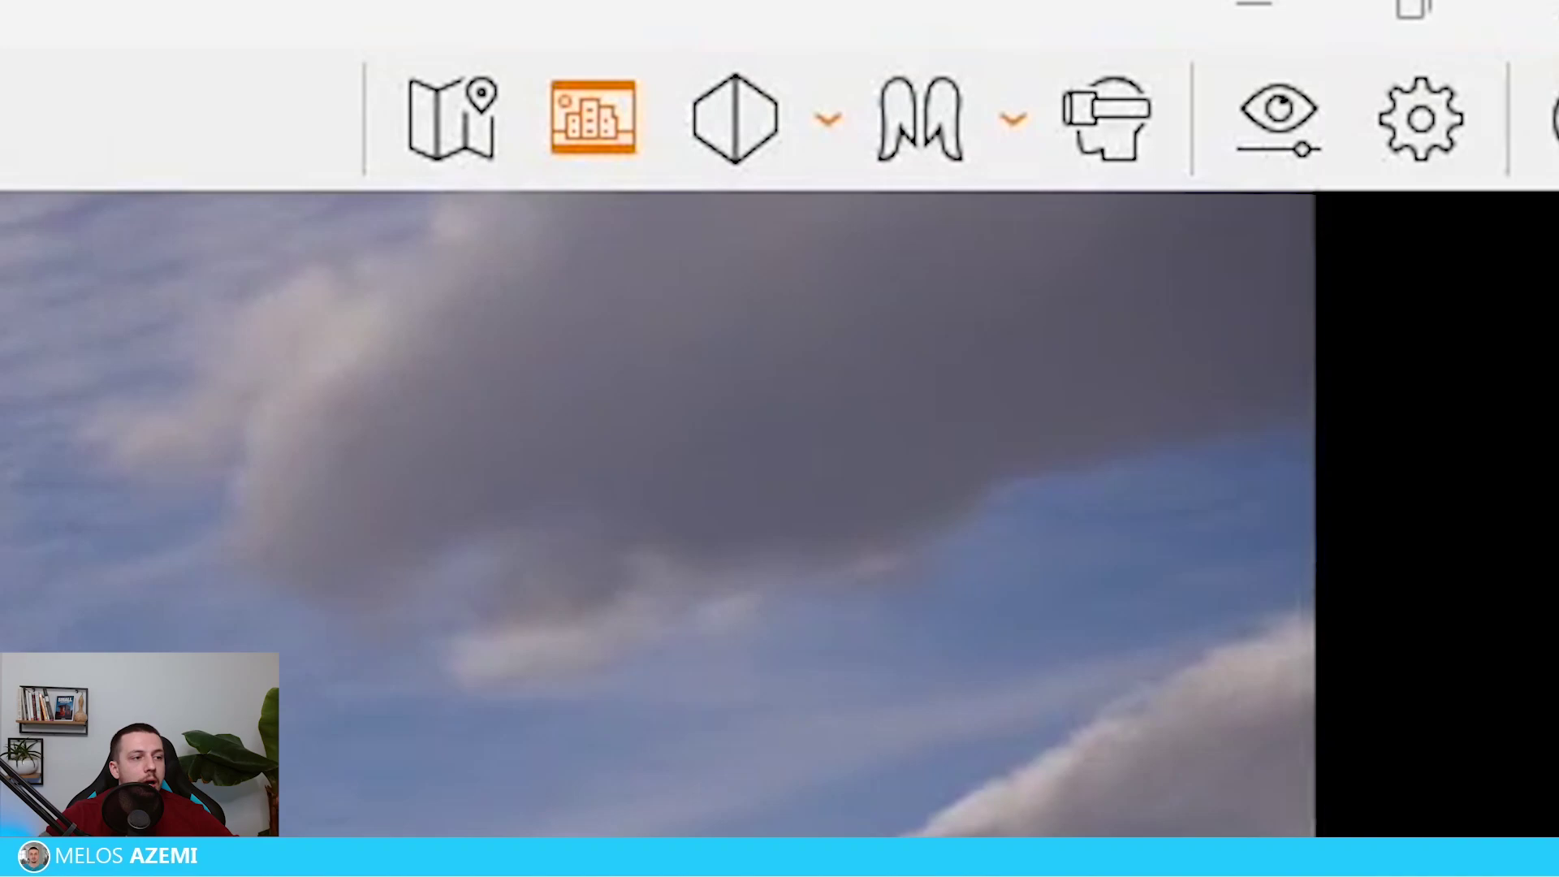
left_click(1257, 160)
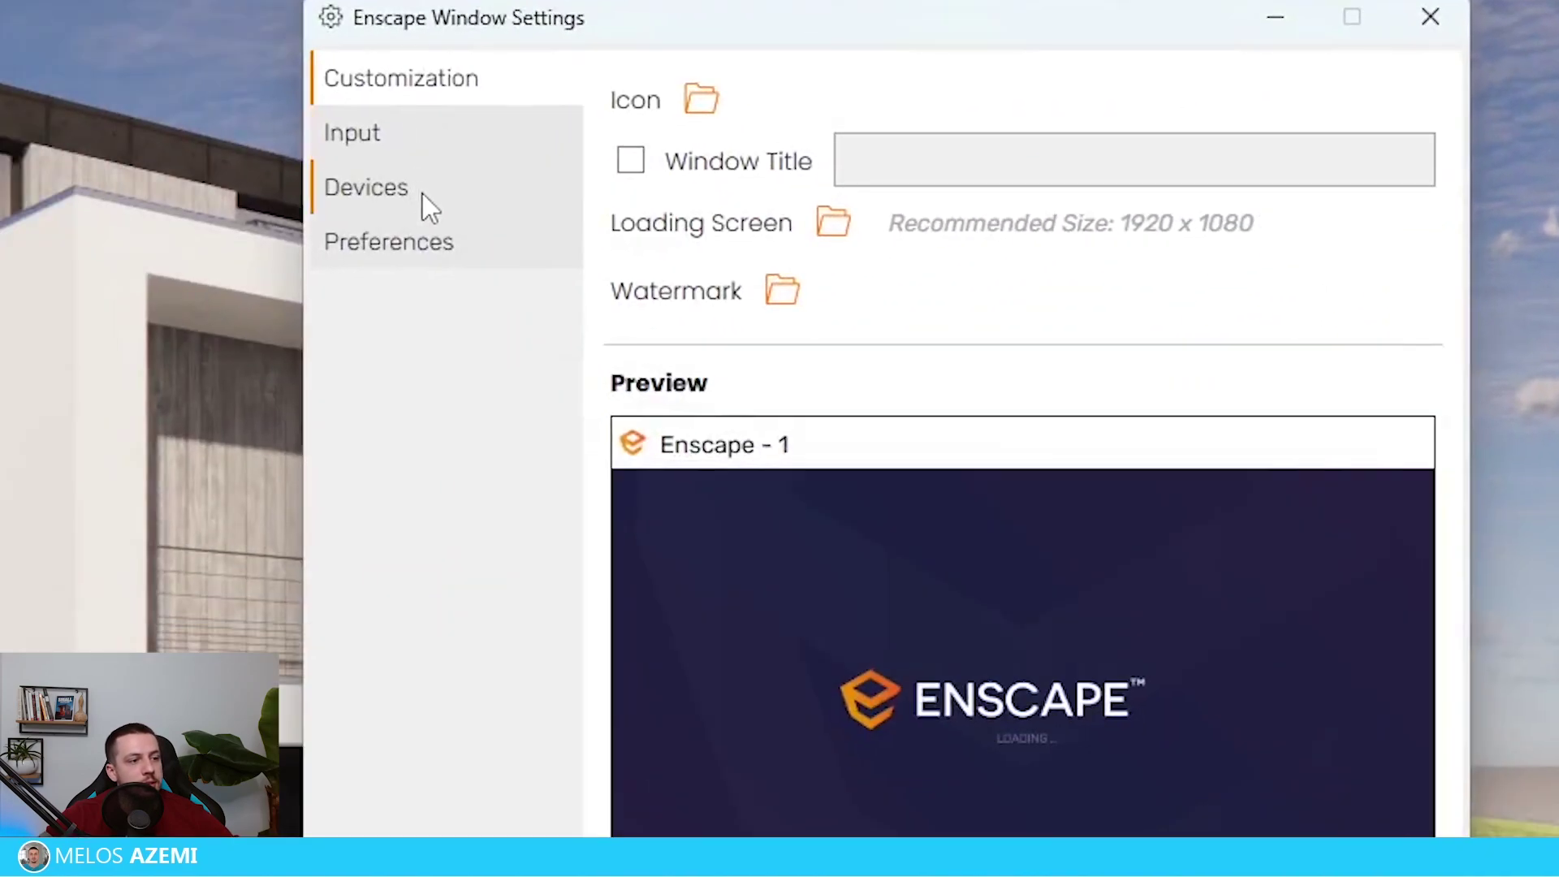
left_click(422, 194)
left_click(425, 130)
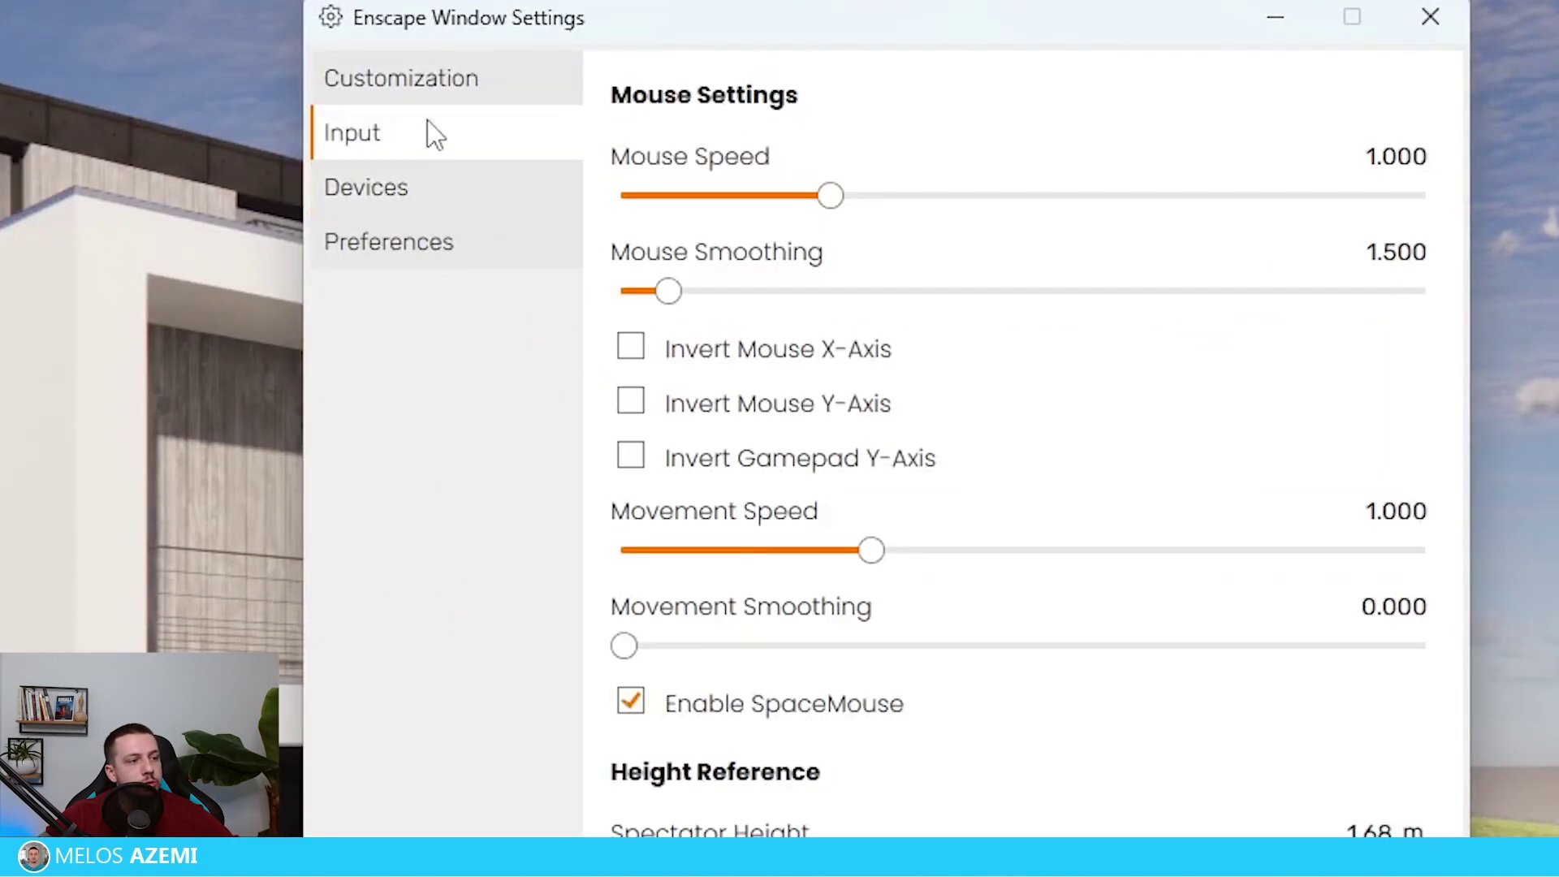
left_click(484, 253)
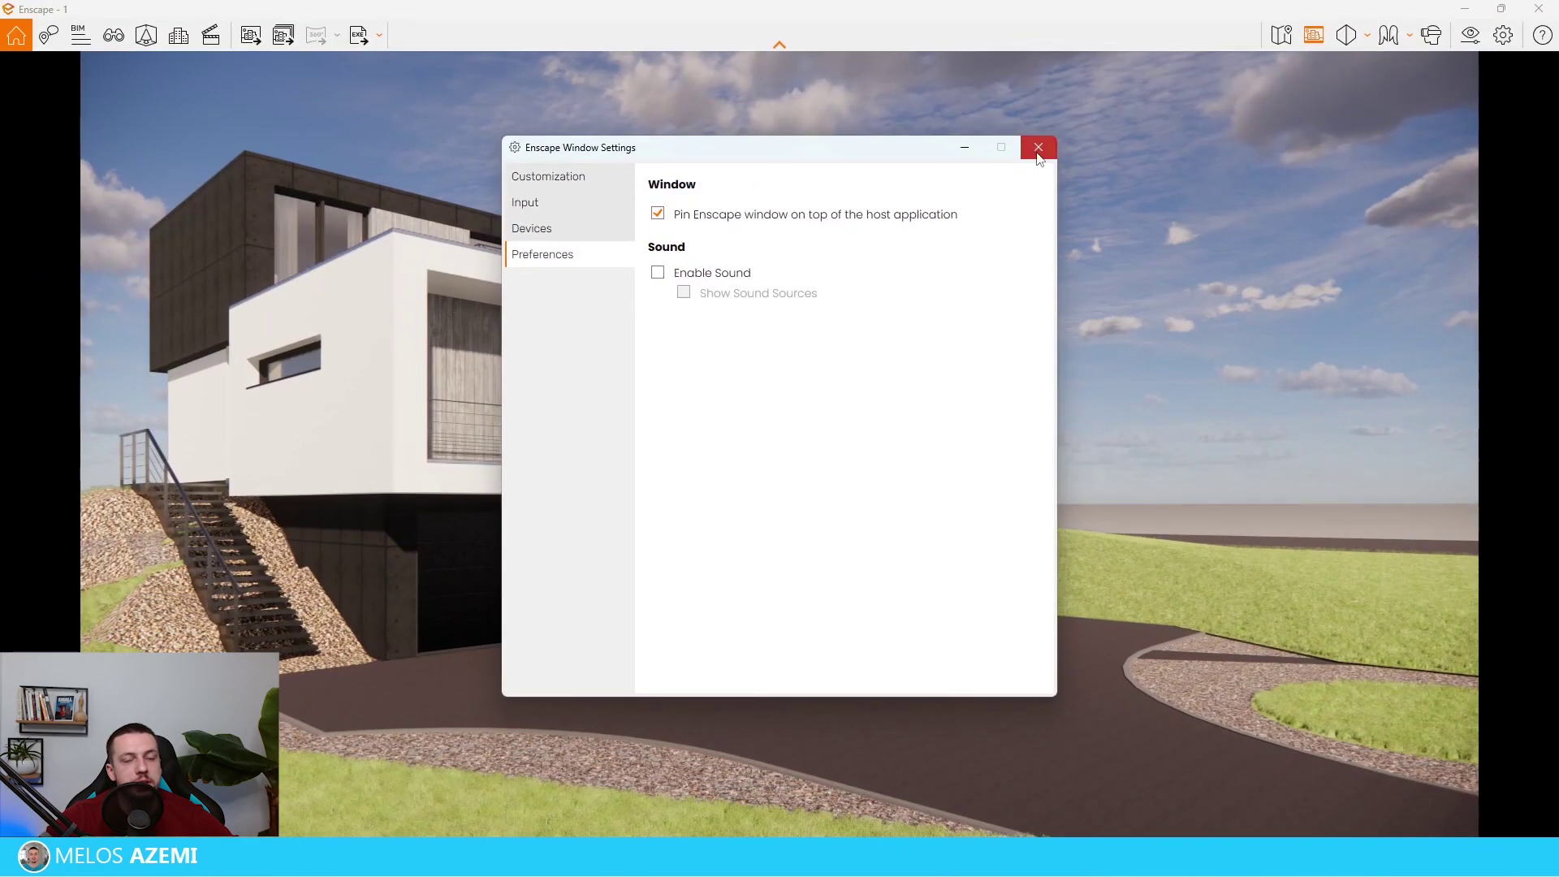
left_click(1431, 17)
Step: Restore the Enscape window to its floating size over SketchUp and enlarge it slightly
left_click(1490, 7)
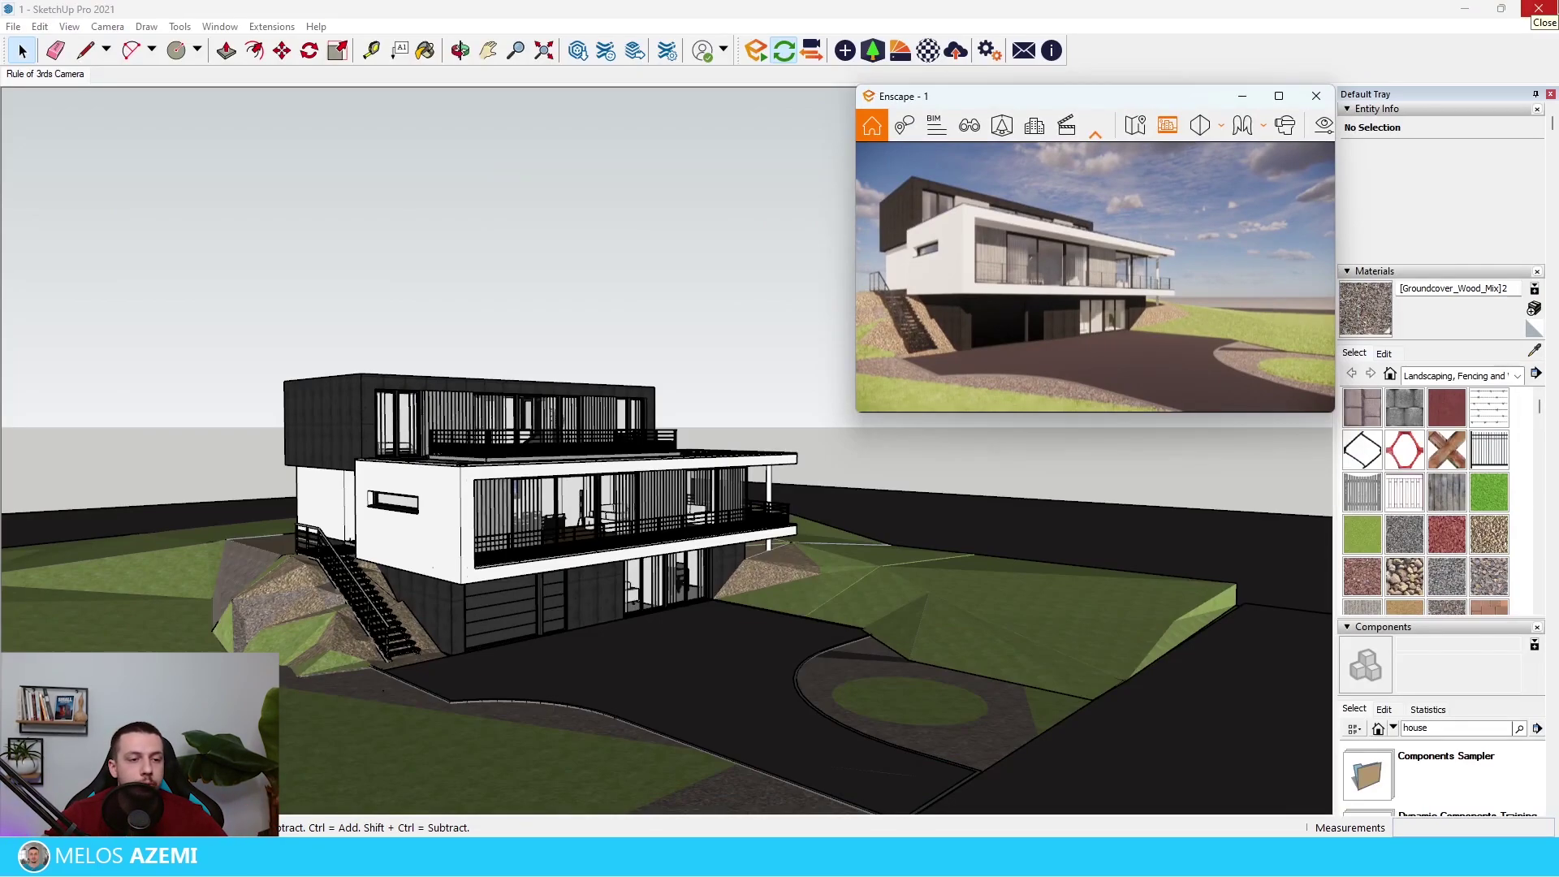
left_click(739, 3)
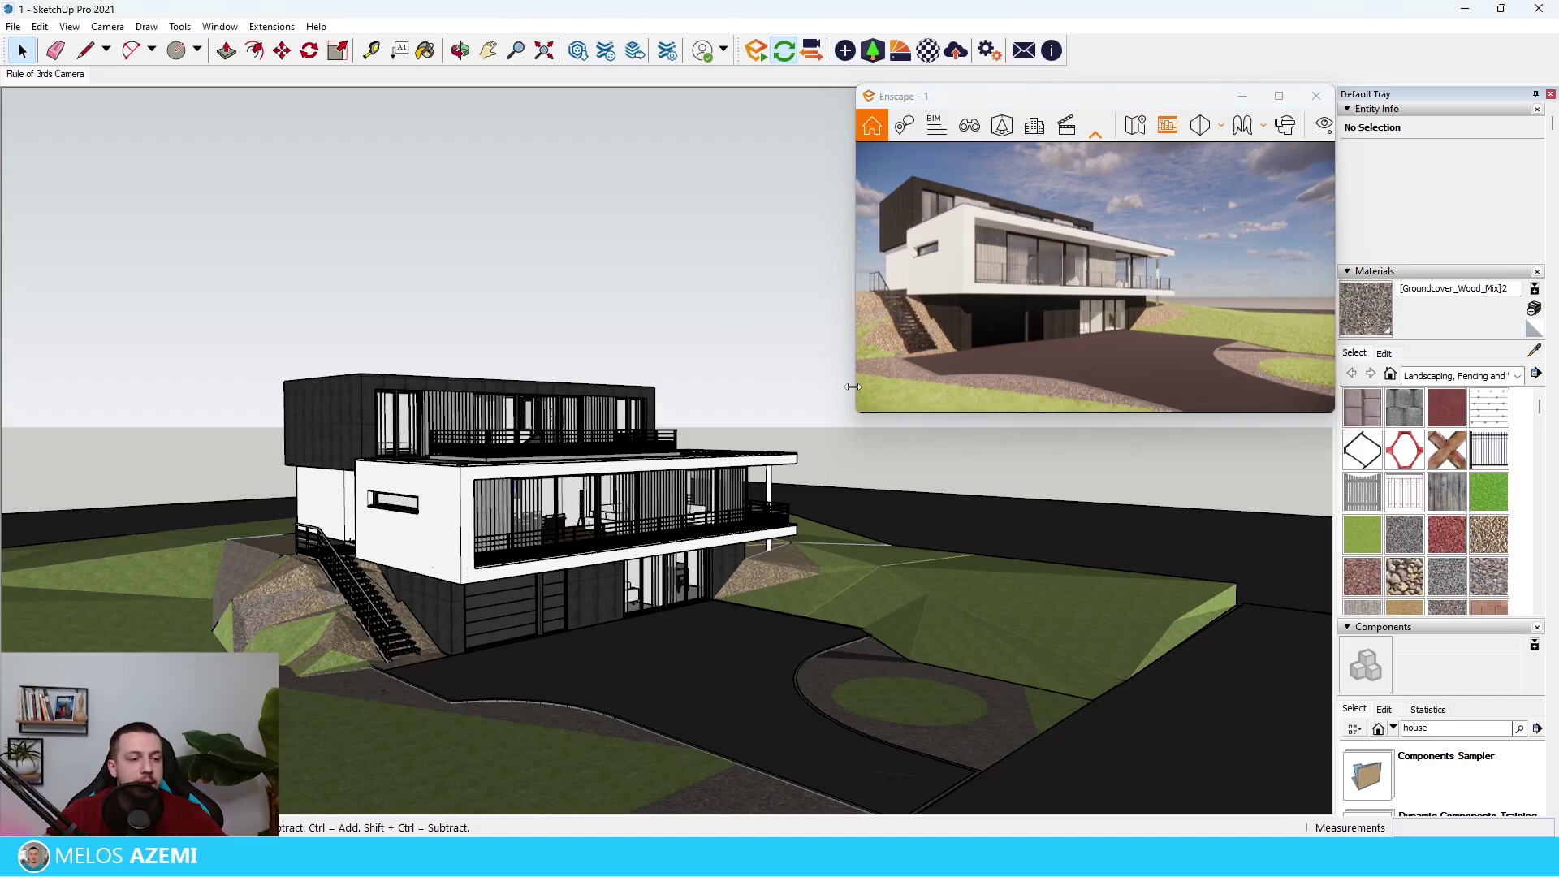
left_click_drag(862, 415, 804, 437)
Step: Import the Grass 04 material from the Grounds category of the Enscape Material Library, and close the library
mouse_move(987, 607)
middle_mouse_down()
mouse_move(982, 596)
mouse_move(924, 665)
middle_mouse_up()
scroll(643, 728, "up", 10)
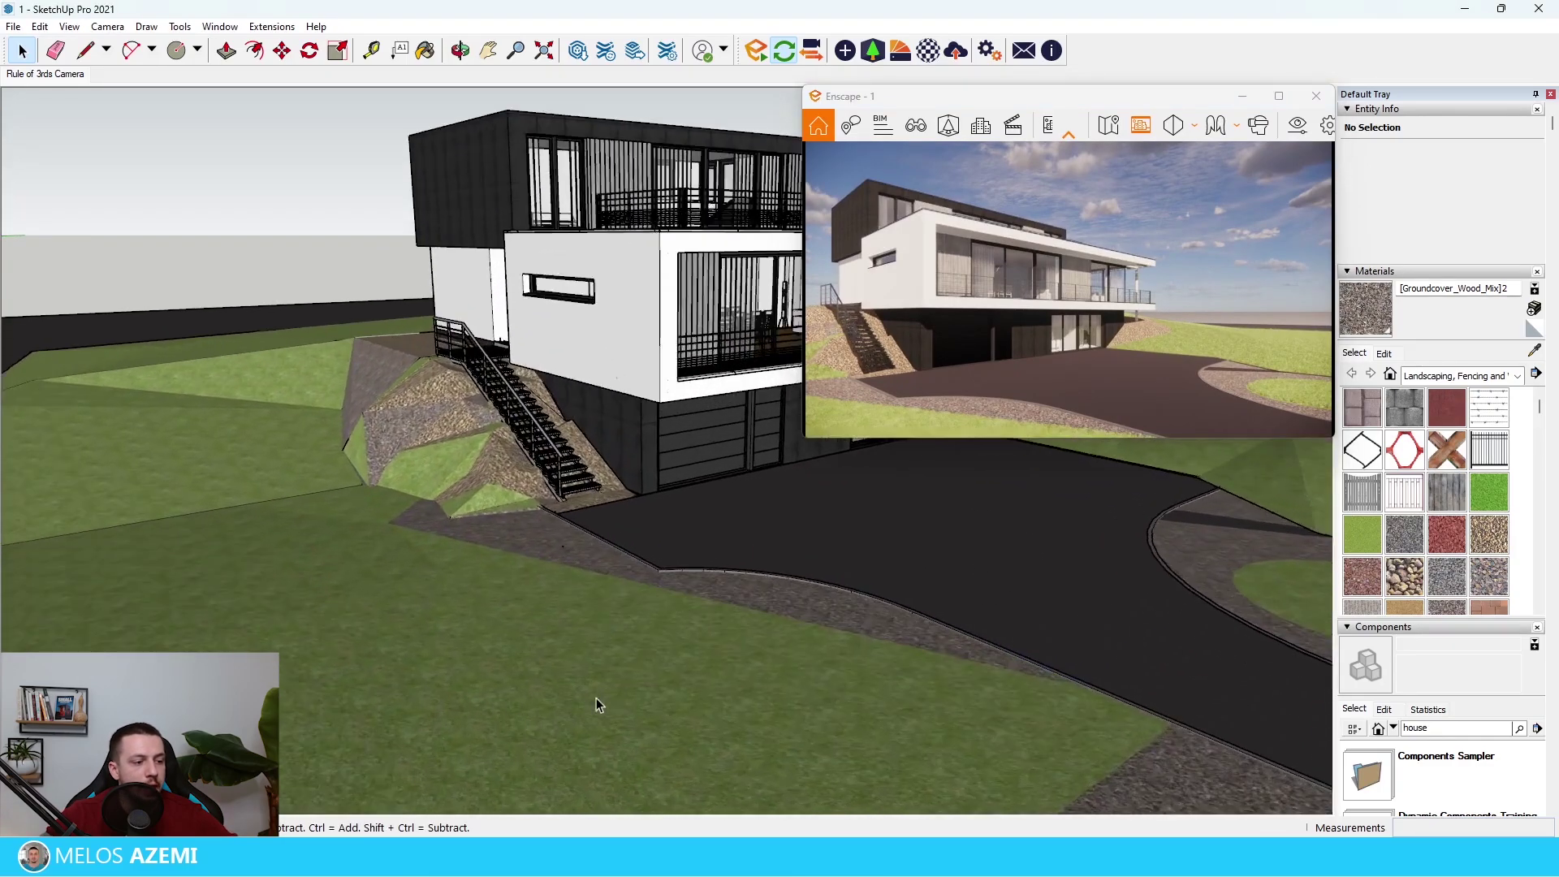
scroll(619, 673, "up", 2)
mouse_move(619, 672)
middle_mouse_down()
mouse_move(633, 655)
mouse_move(705, 658)
mouse_move(821, 609)
mouse_move(804, 644)
middle_mouse_up()
scroll(705, 658, "down", 3)
scroll(802, 641, "down", 4)
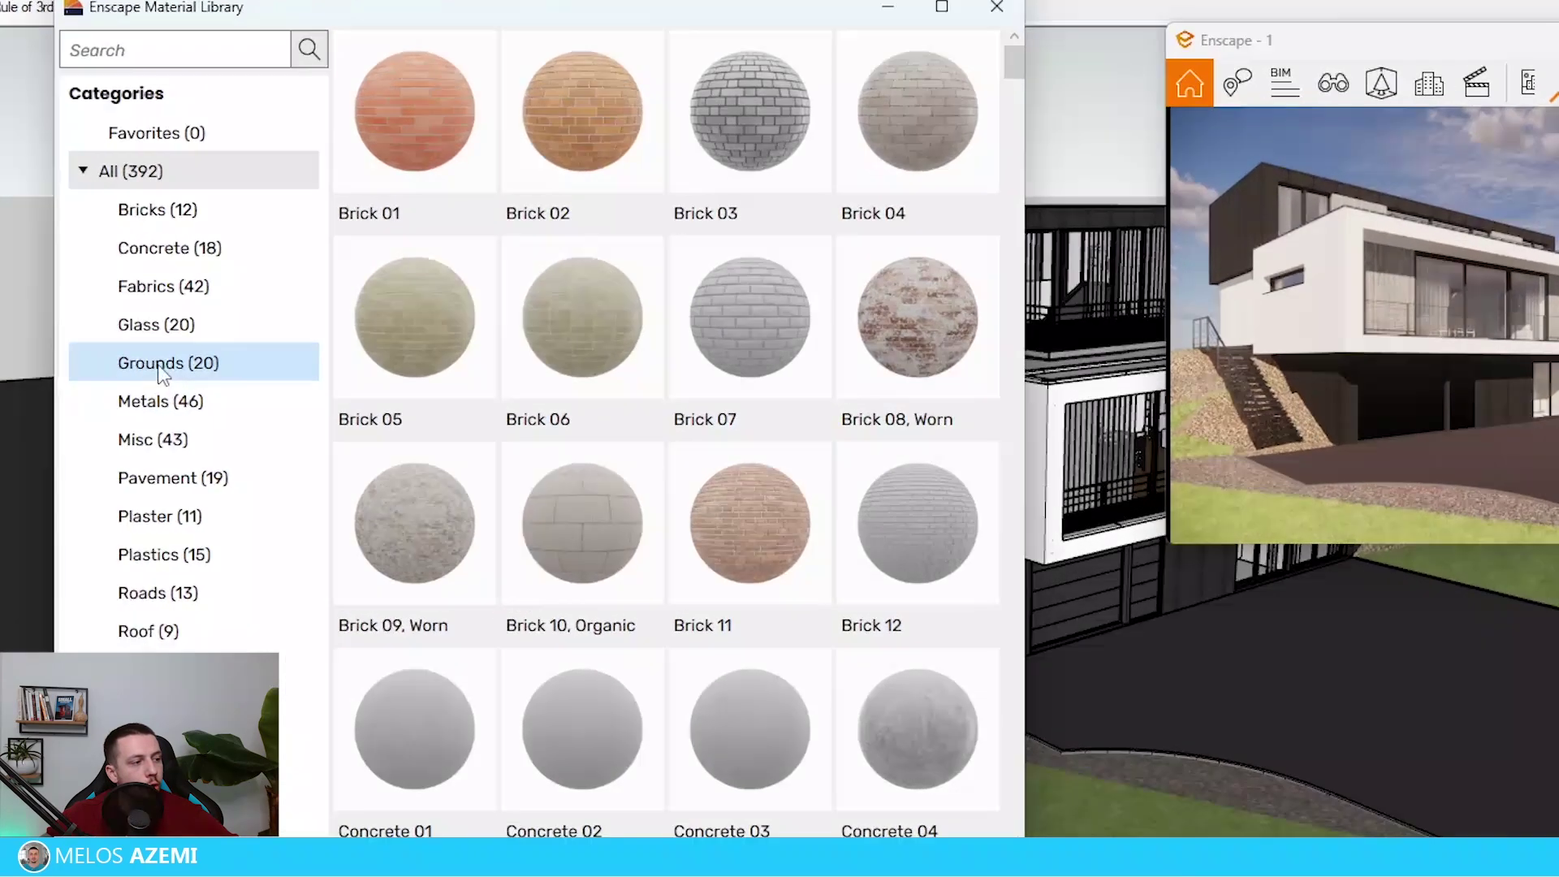
left_click(160, 370)
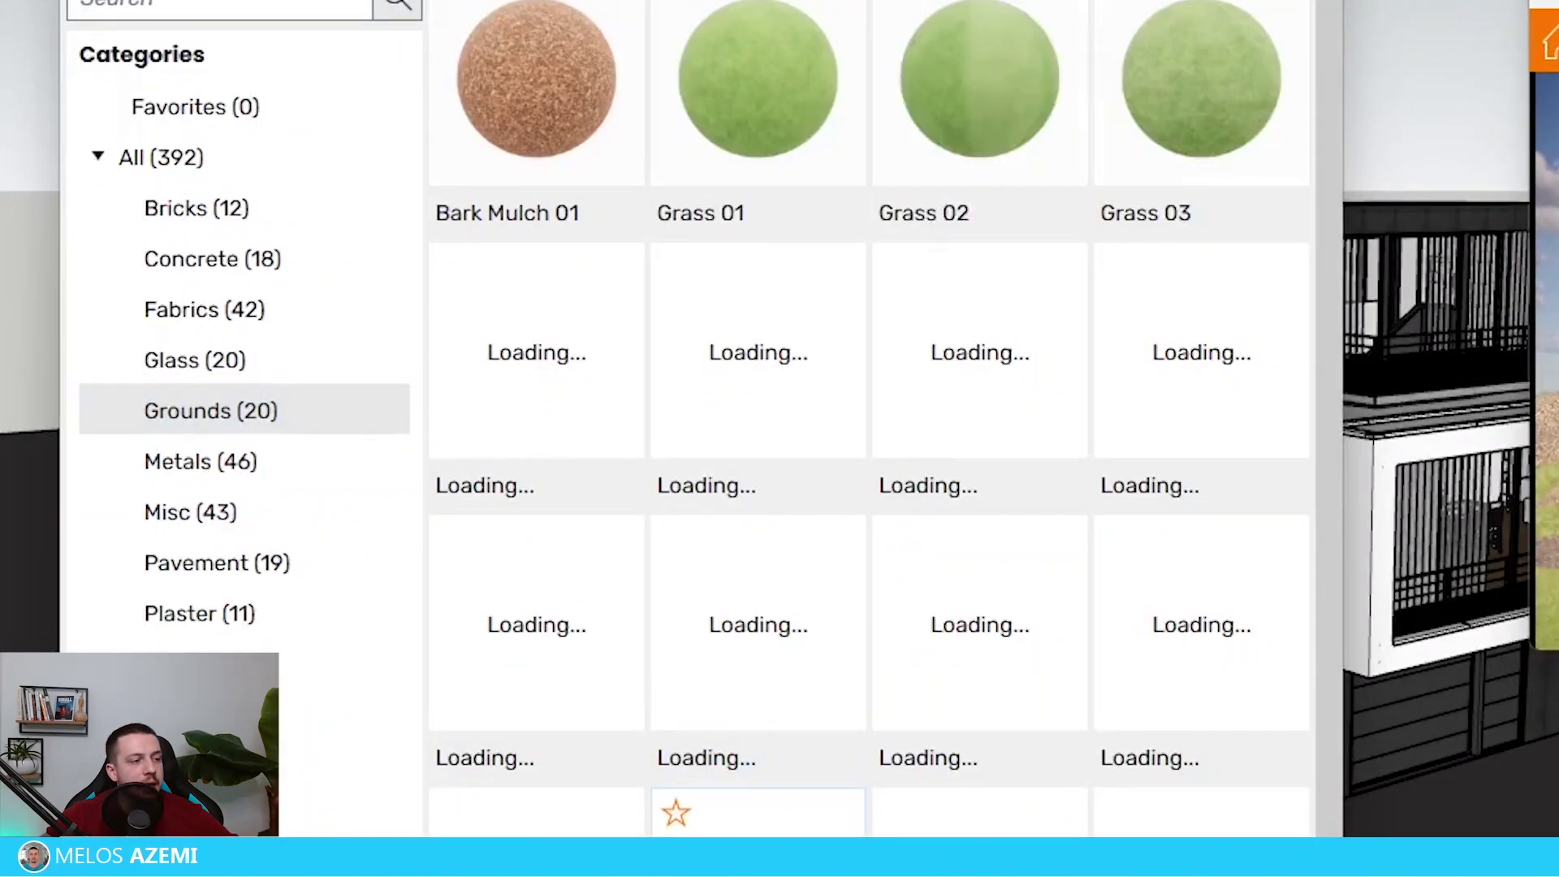
left_click(504, 377)
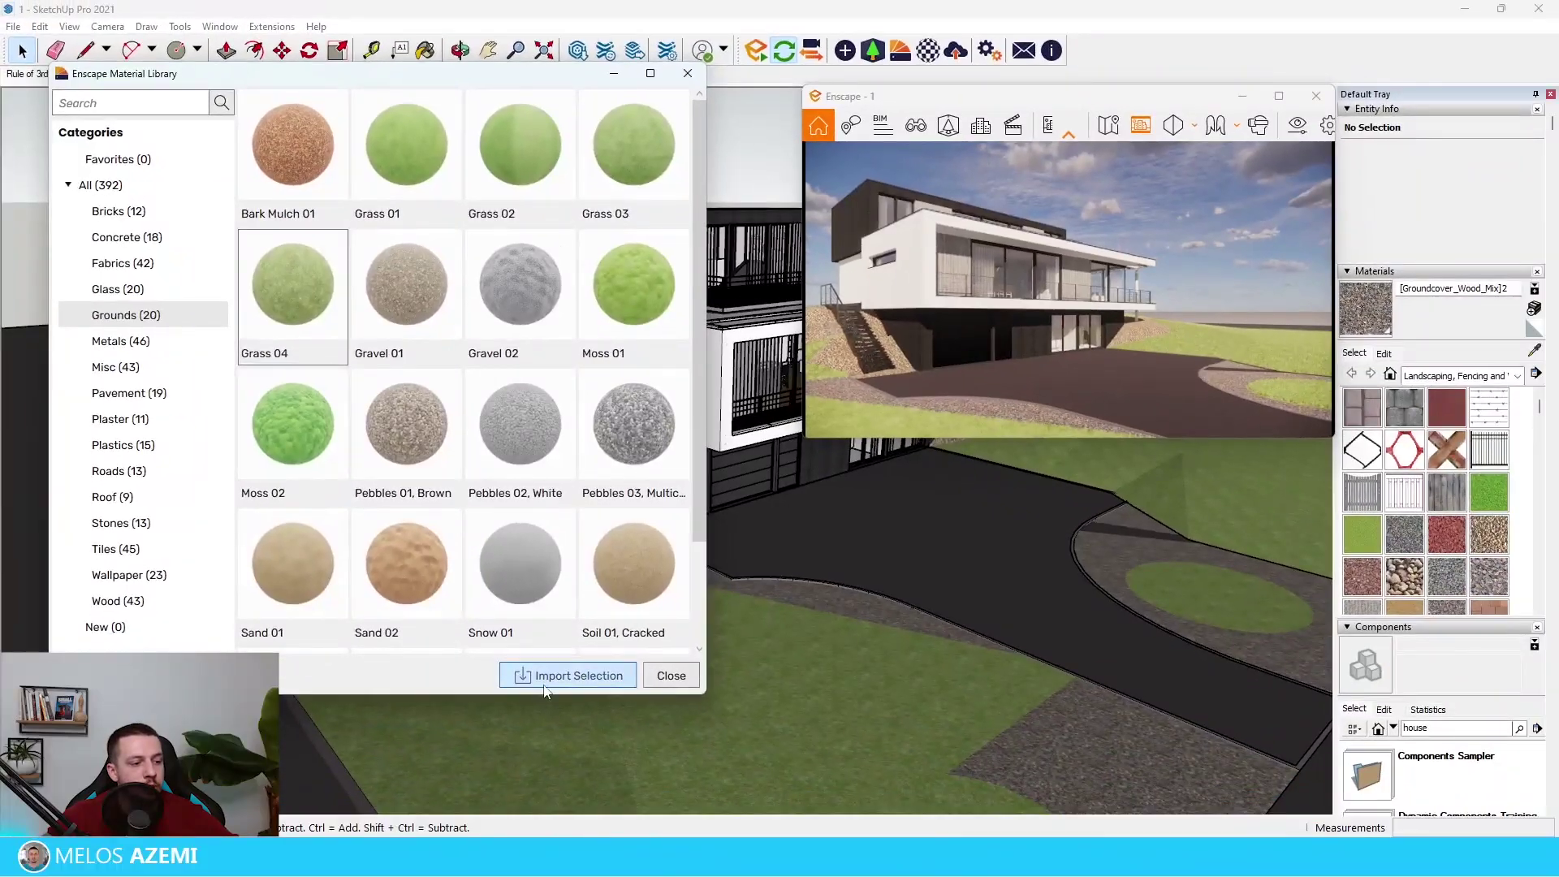
left_click(684, 777)
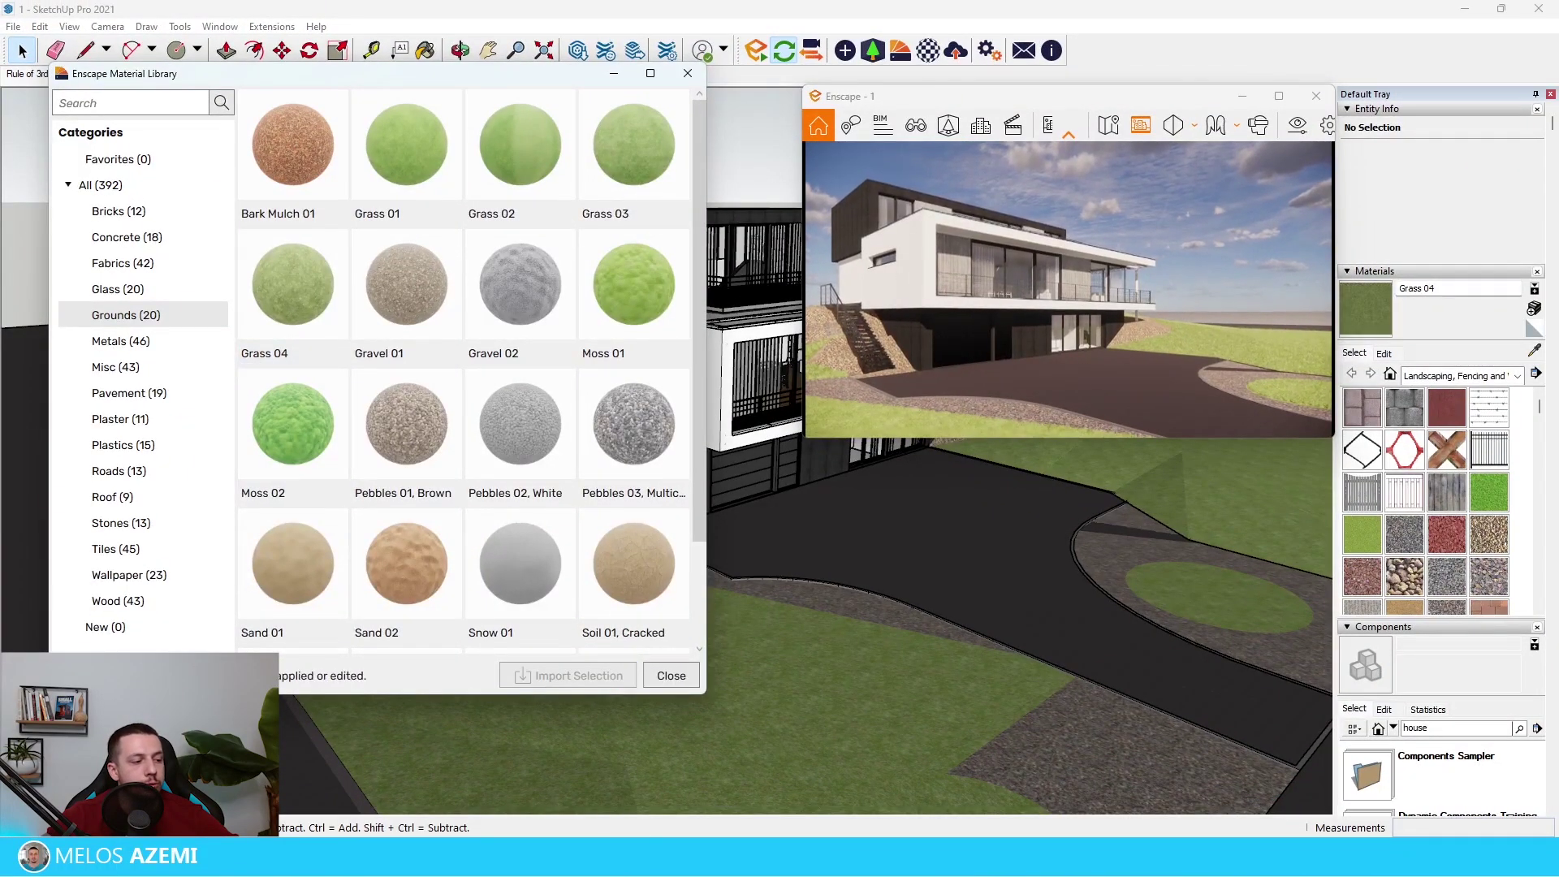
left_click(687, 73)
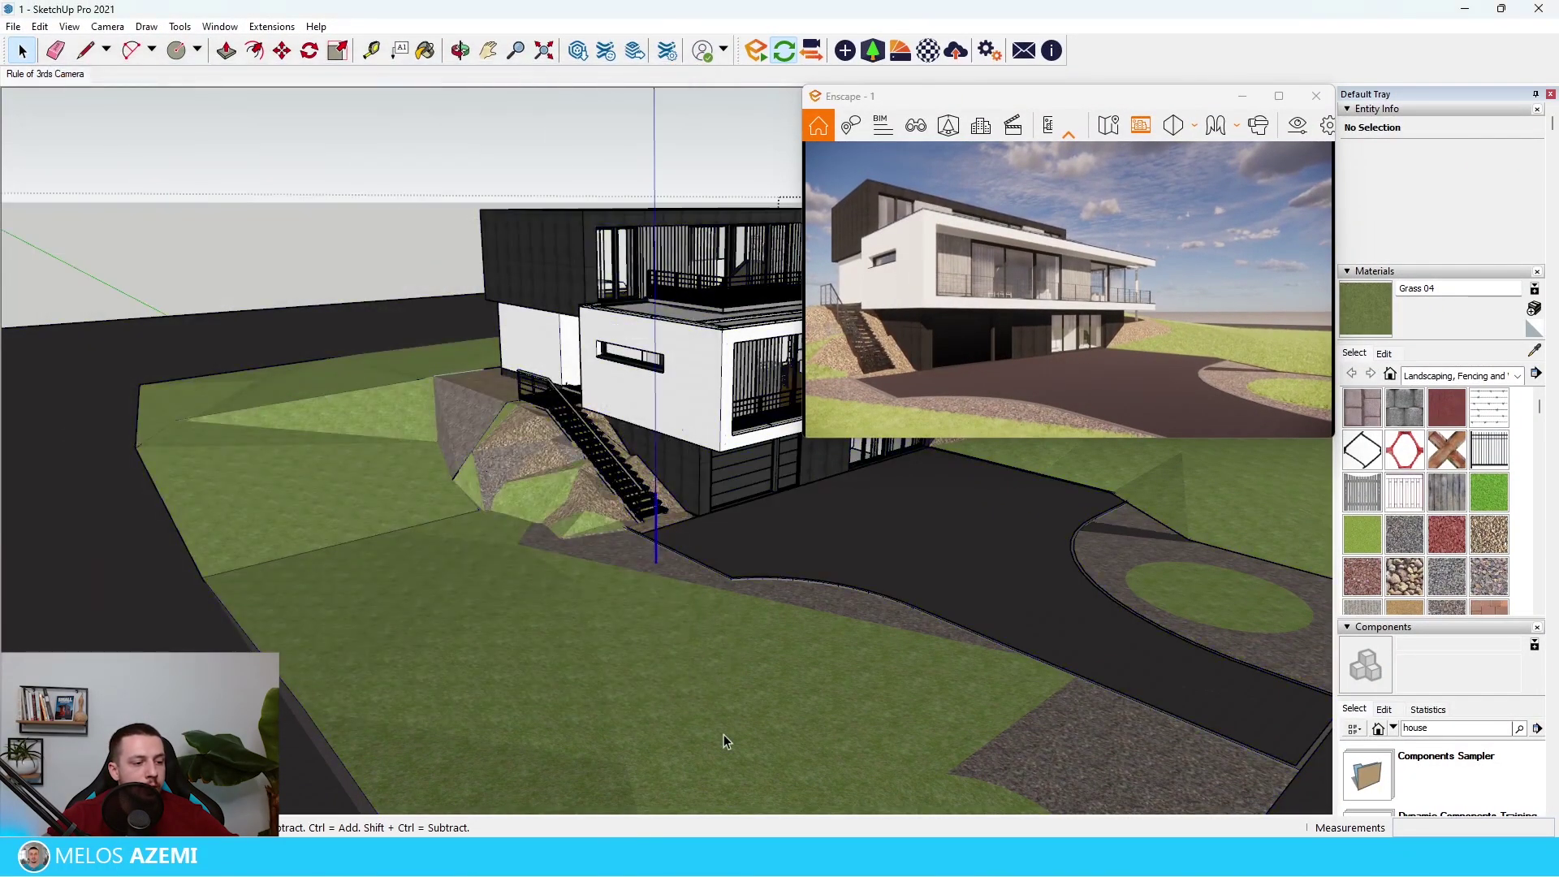
Step: Open the terrain group and paint the large lawn faces in front of the house with the Grass 04 material
double_click(533, 643)
left_click(533, 643)
middle_click_drag(615, 445, 591, 558)
key("b")
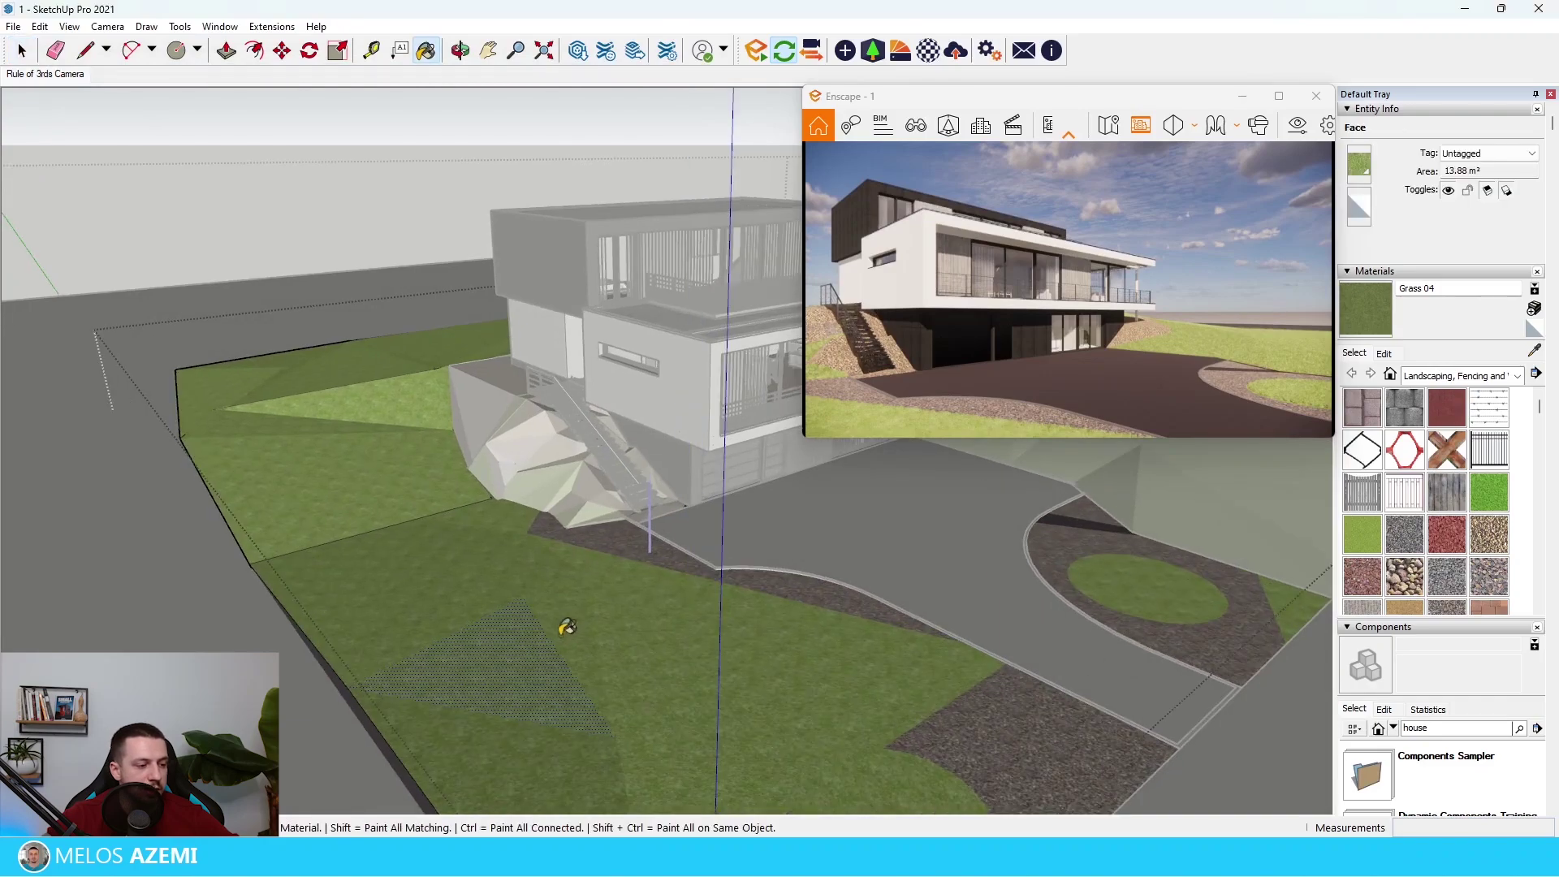
left_click(536, 671)
left_click(544, 777)
left_click(585, 585)
left_click(735, 700)
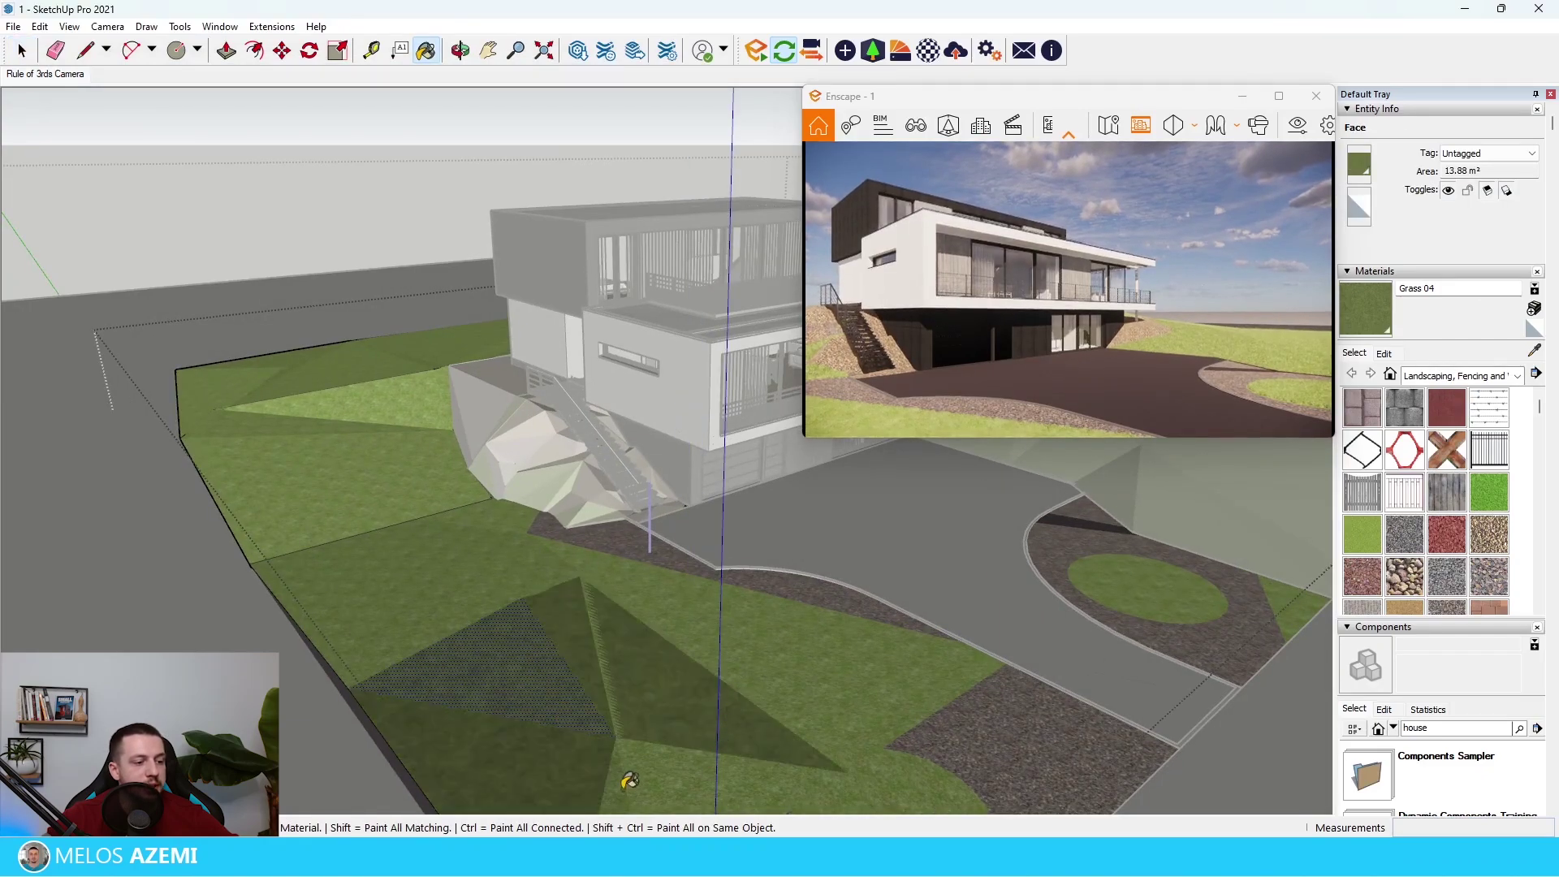
left_click(620, 787)
left_click(620, 714)
left_click(596, 625)
left_click(513, 567)
left_click(446, 601)
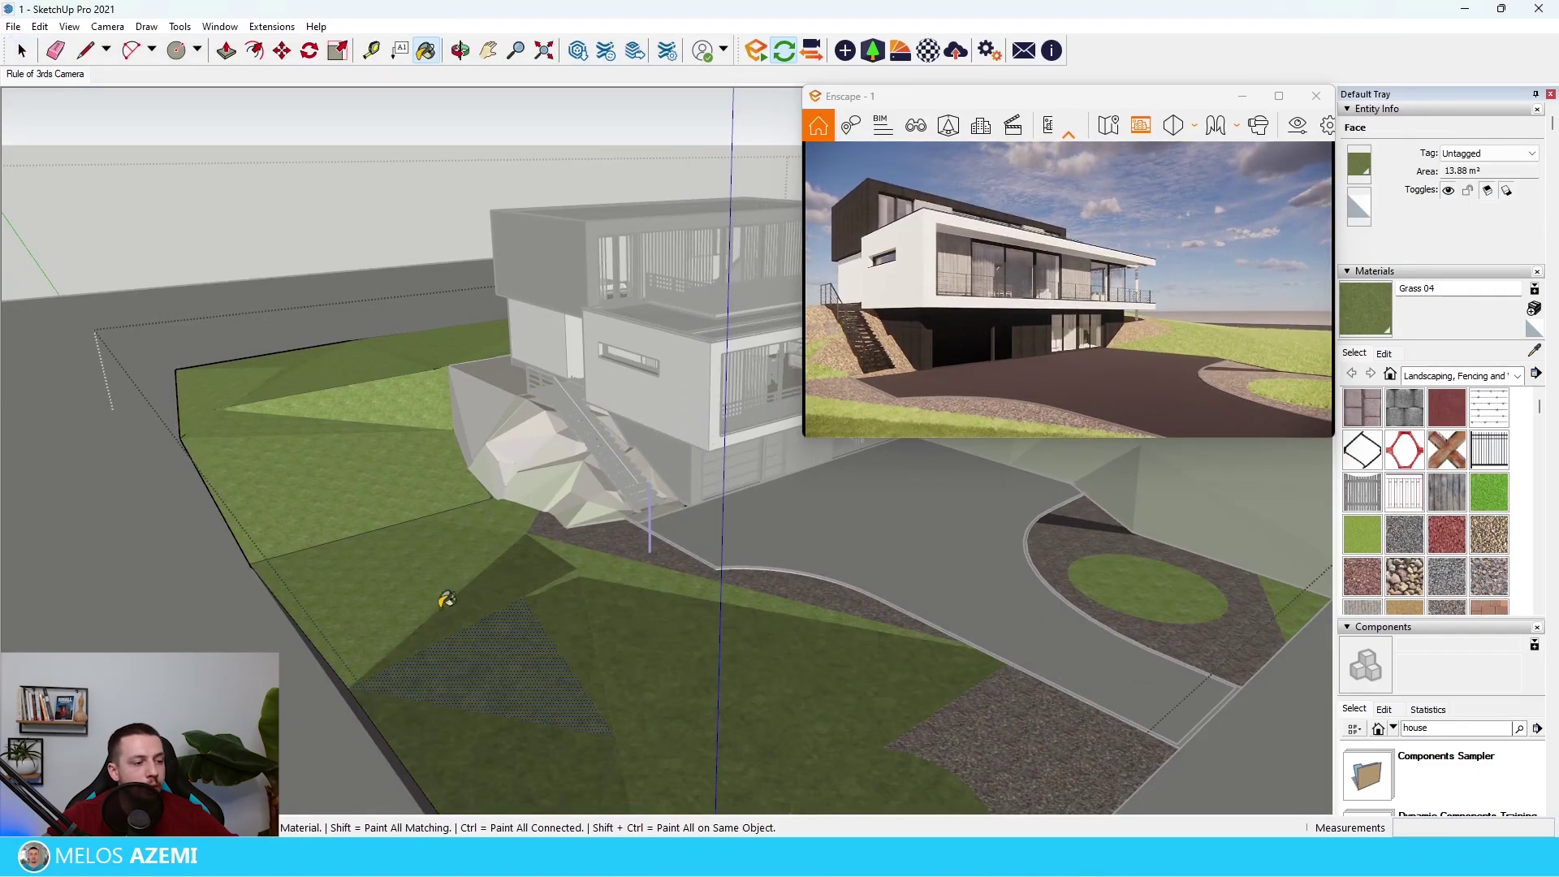
Step: Paint the lawn faces along the house's staircase side, back to the rear edge of the plot, with Grass 04
left_click(400, 560)
left_click(364, 542)
left_click(334, 522)
left_click(314, 570)
left_click(262, 518)
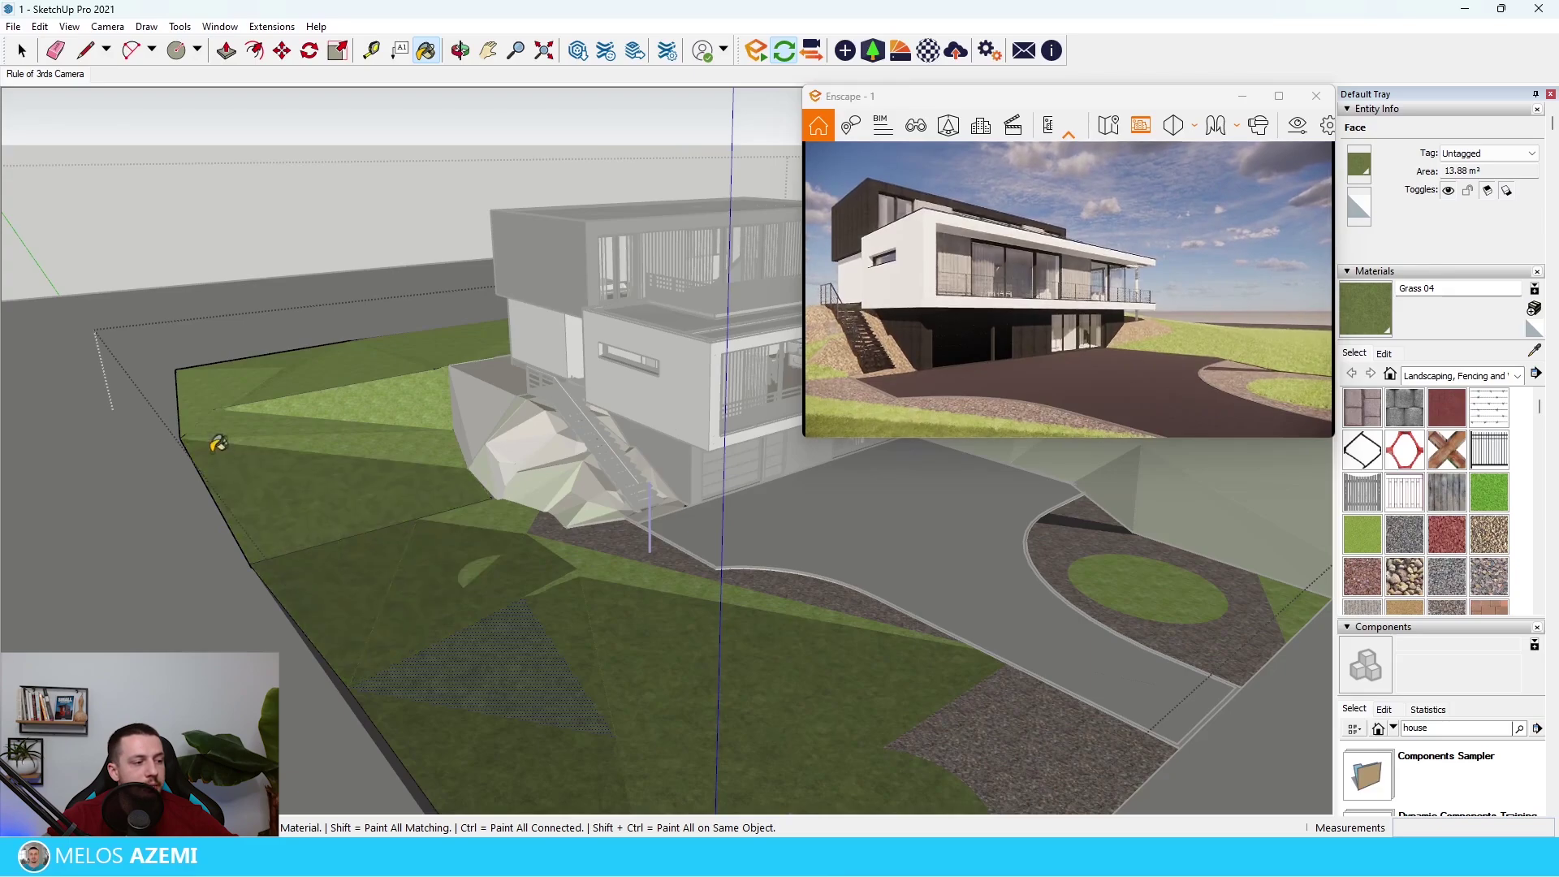
left_click(232, 424)
left_click(253, 385)
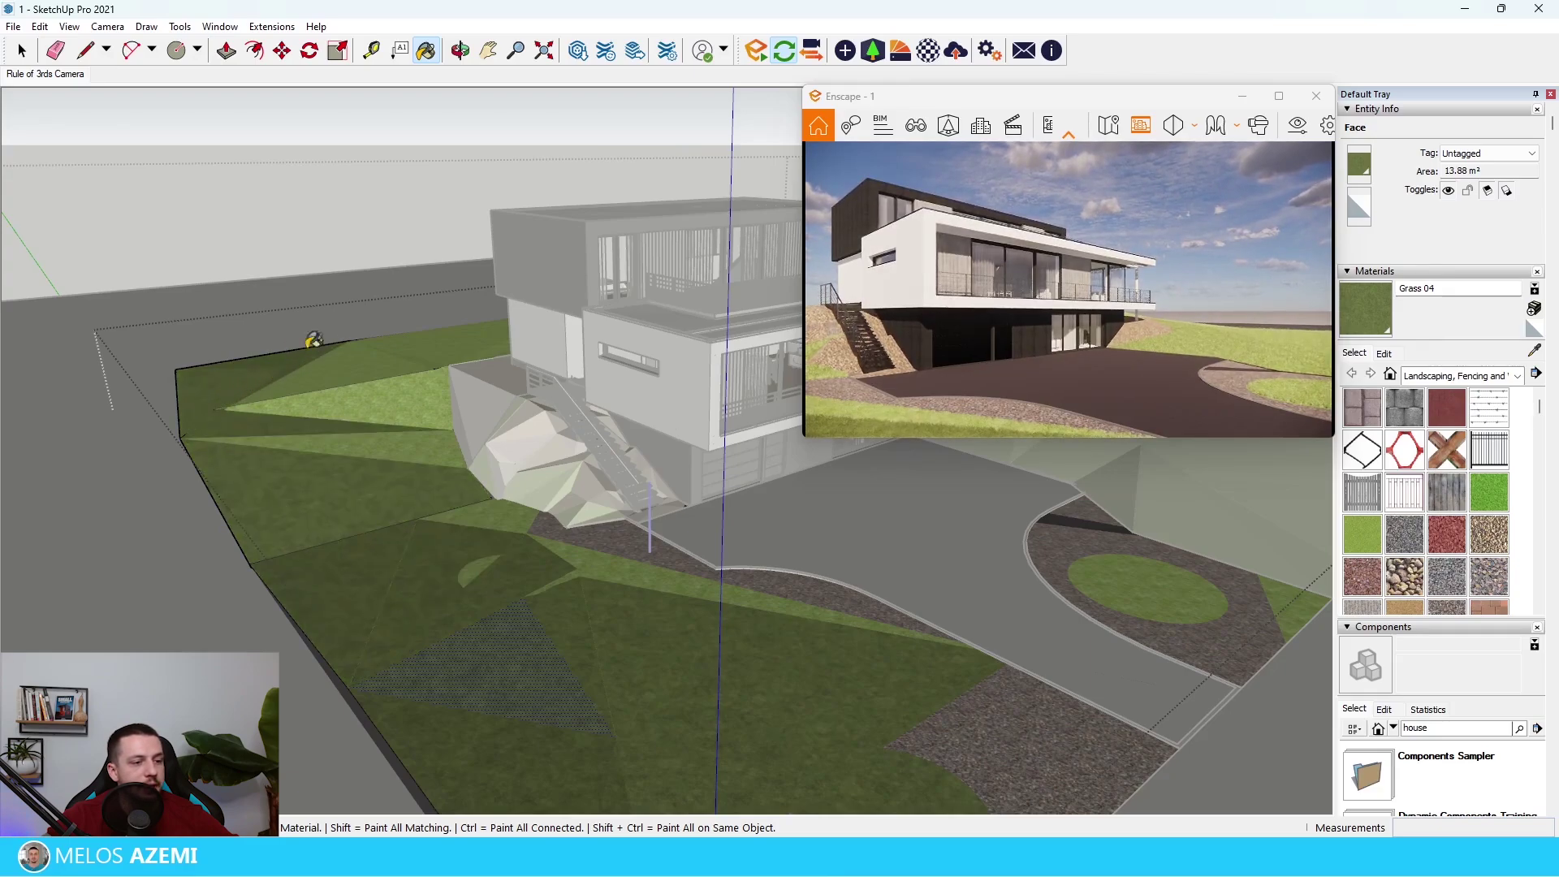
left_click(380, 345)
left_click(406, 398)
left_click(442, 451)
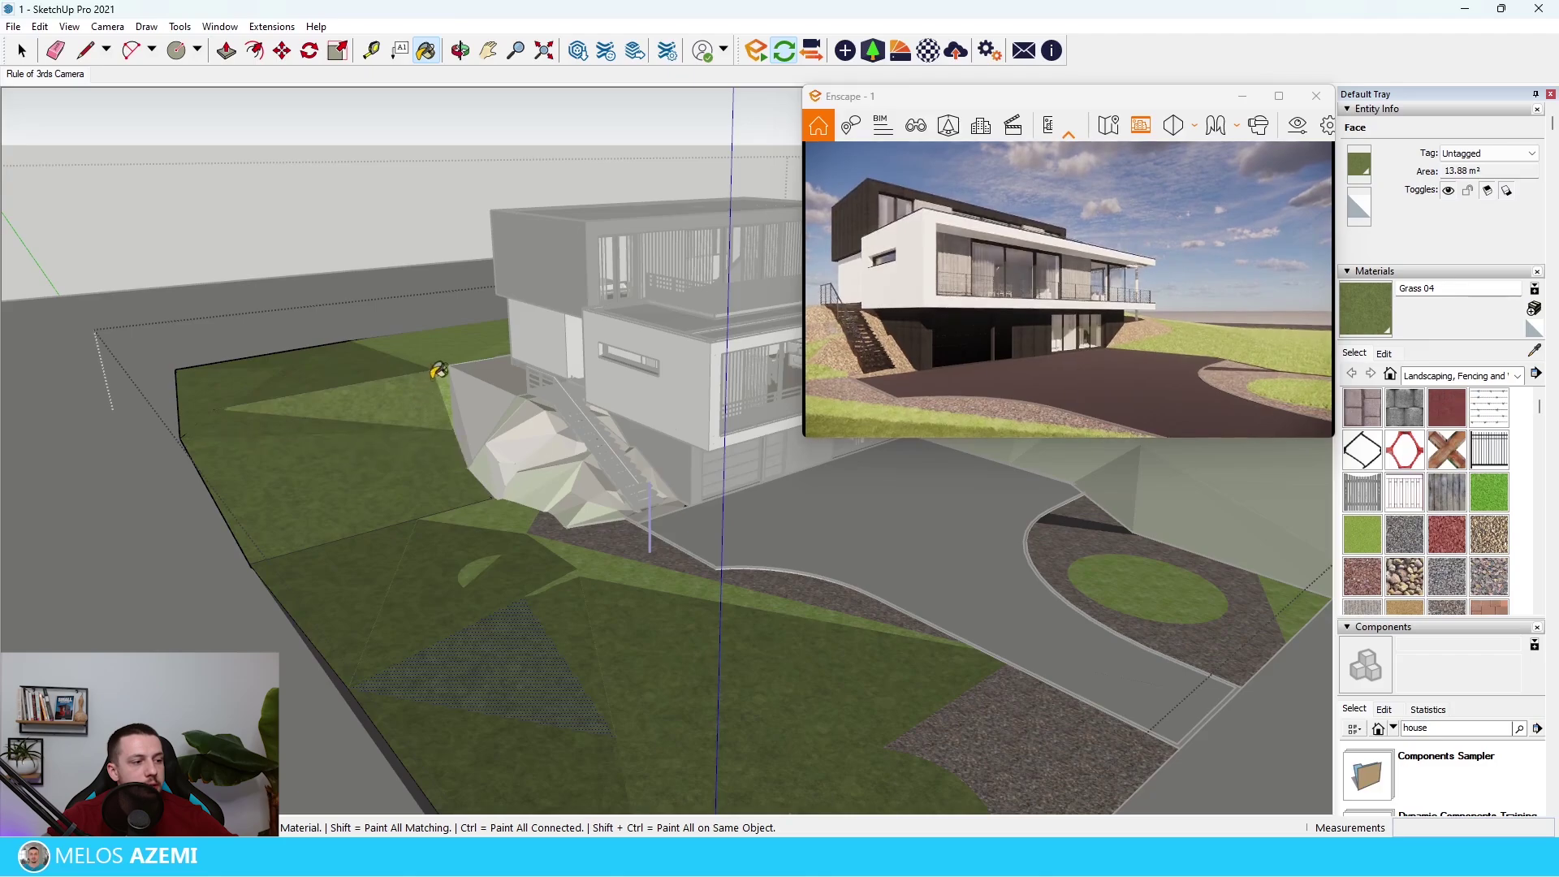
left_click(448, 361)
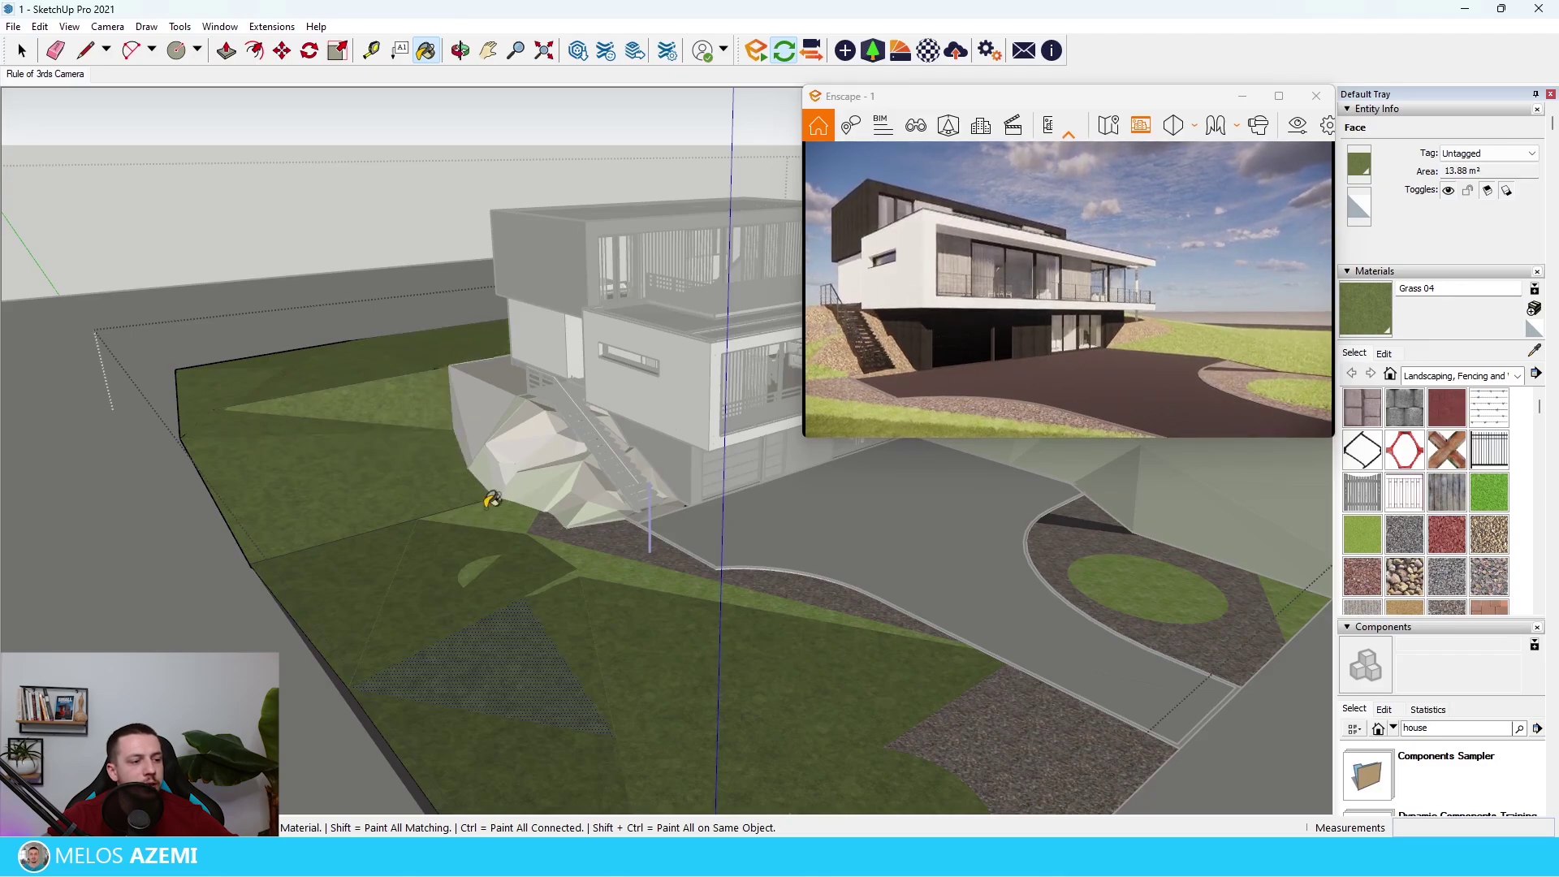
Step: Paint the remaining front lawn slivers, the round island by the driveway and the grass patch beside it with Grass 04
left_click(484, 566)
left_click(577, 567)
left_click(590, 572)
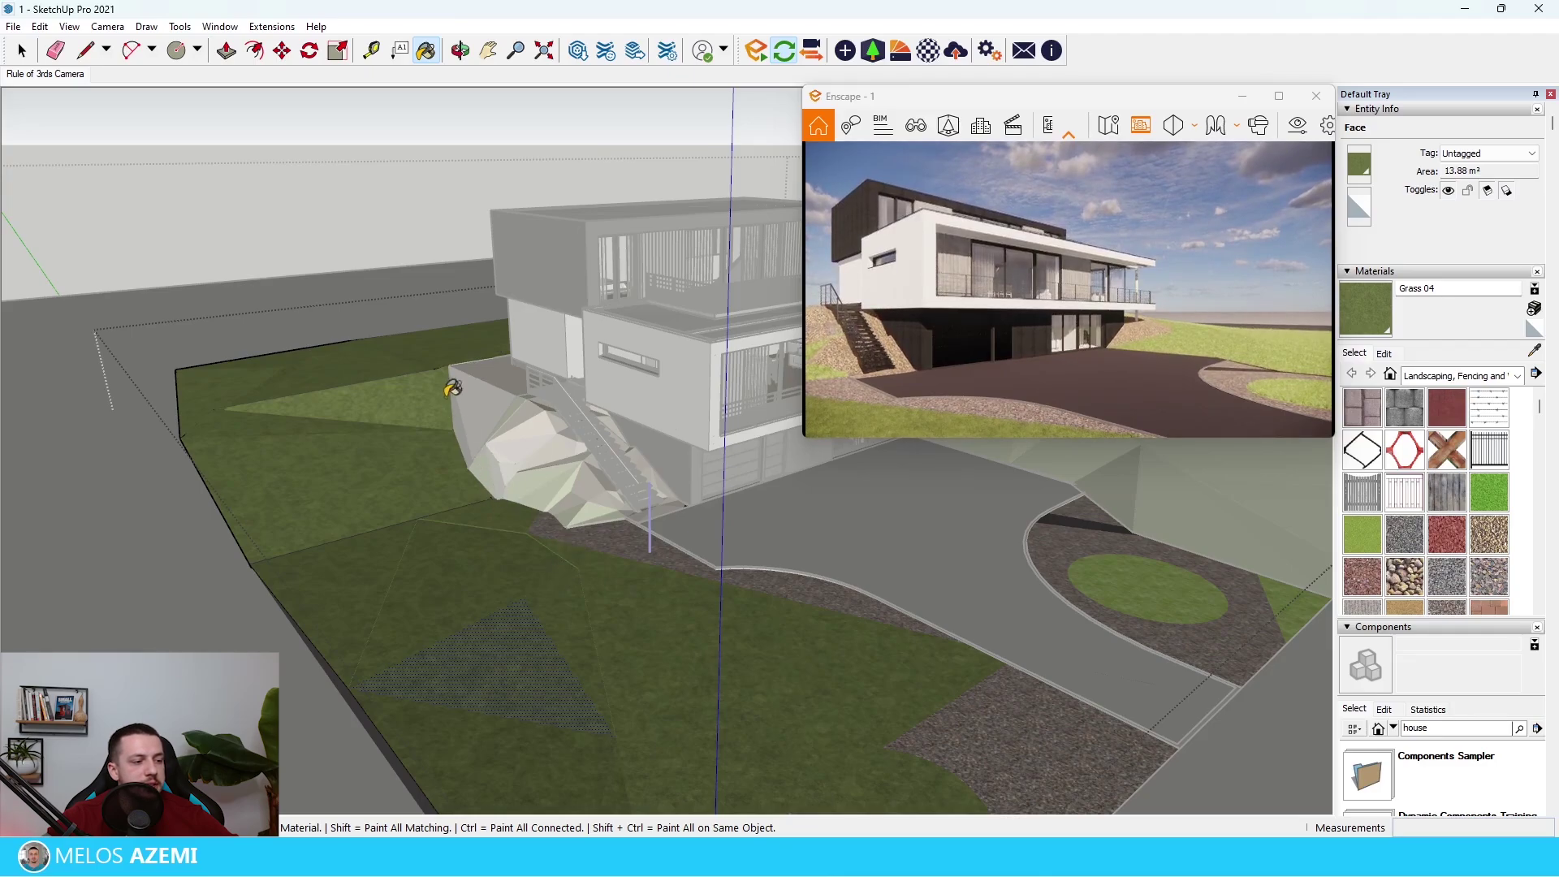
left_click(1137, 582)
left_click(1118, 562)
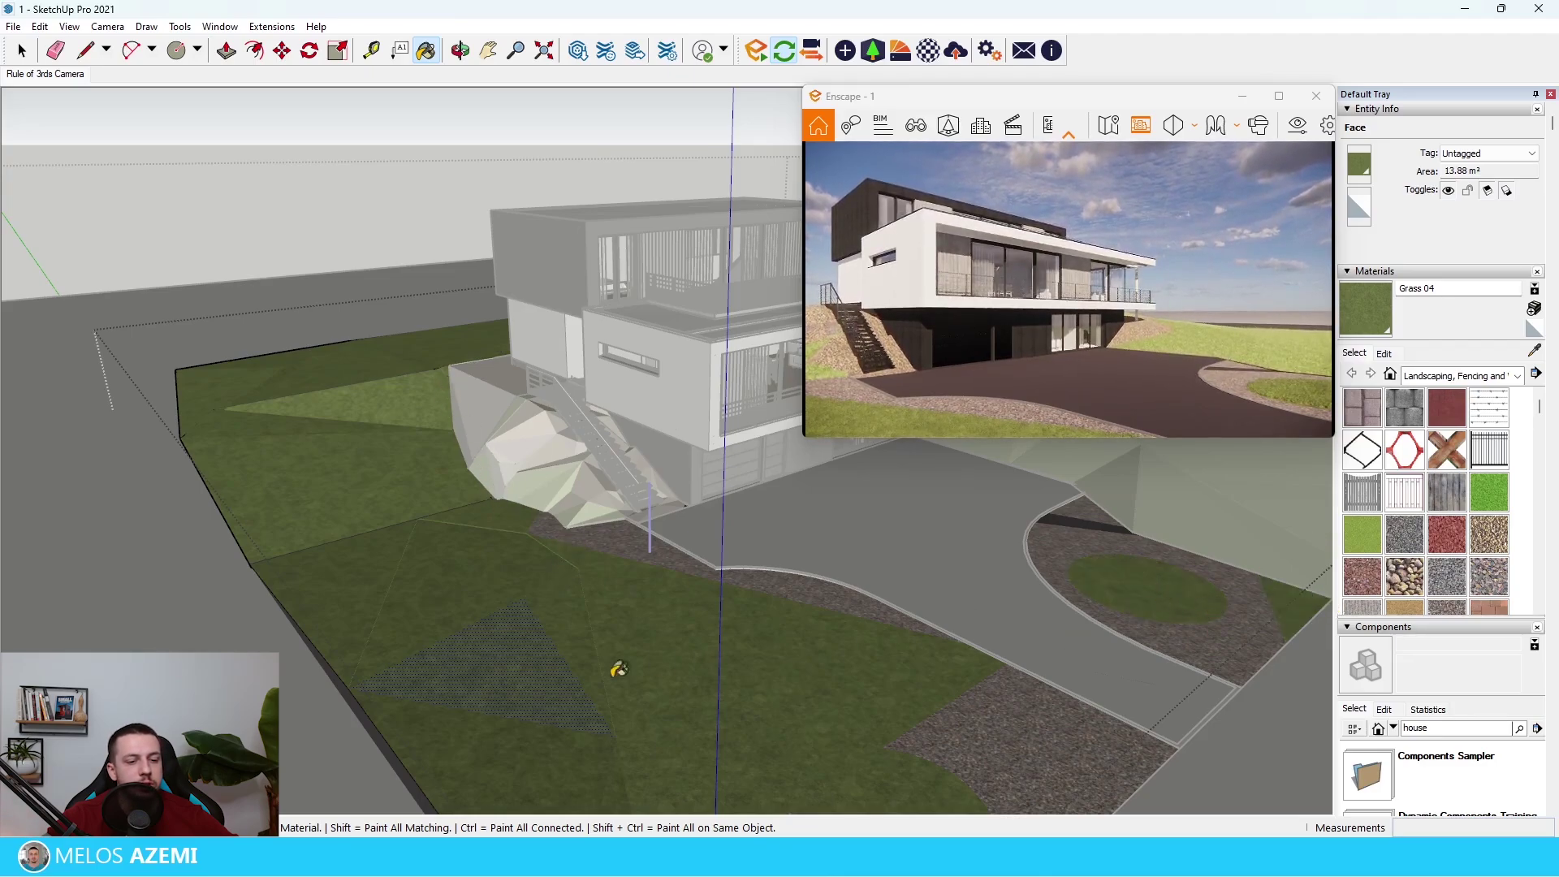
Step: Open the grass slope group across the driveway from the stairs and paint its faces nearest the house with Grass 04
mouse_move(612, 664)
middle_mouse_down()
mouse_move(741, 630)
mouse_move(739, 464)
mouse_move(744, 621)
middle_mouse_up()
key("space")
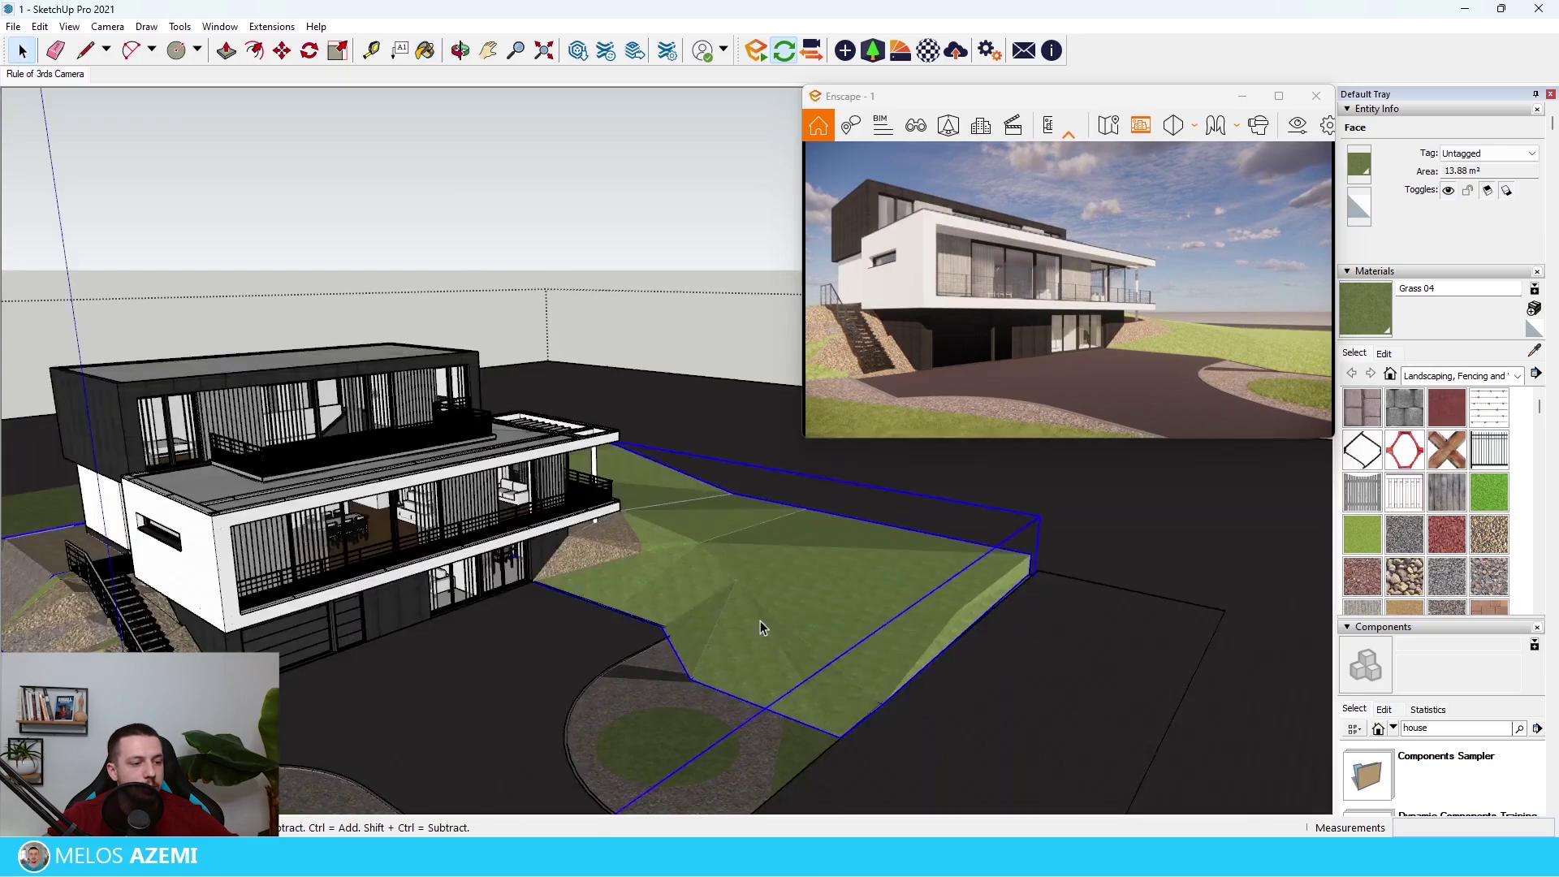
double_click(750, 647)
key("b")
left_click(743, 637)
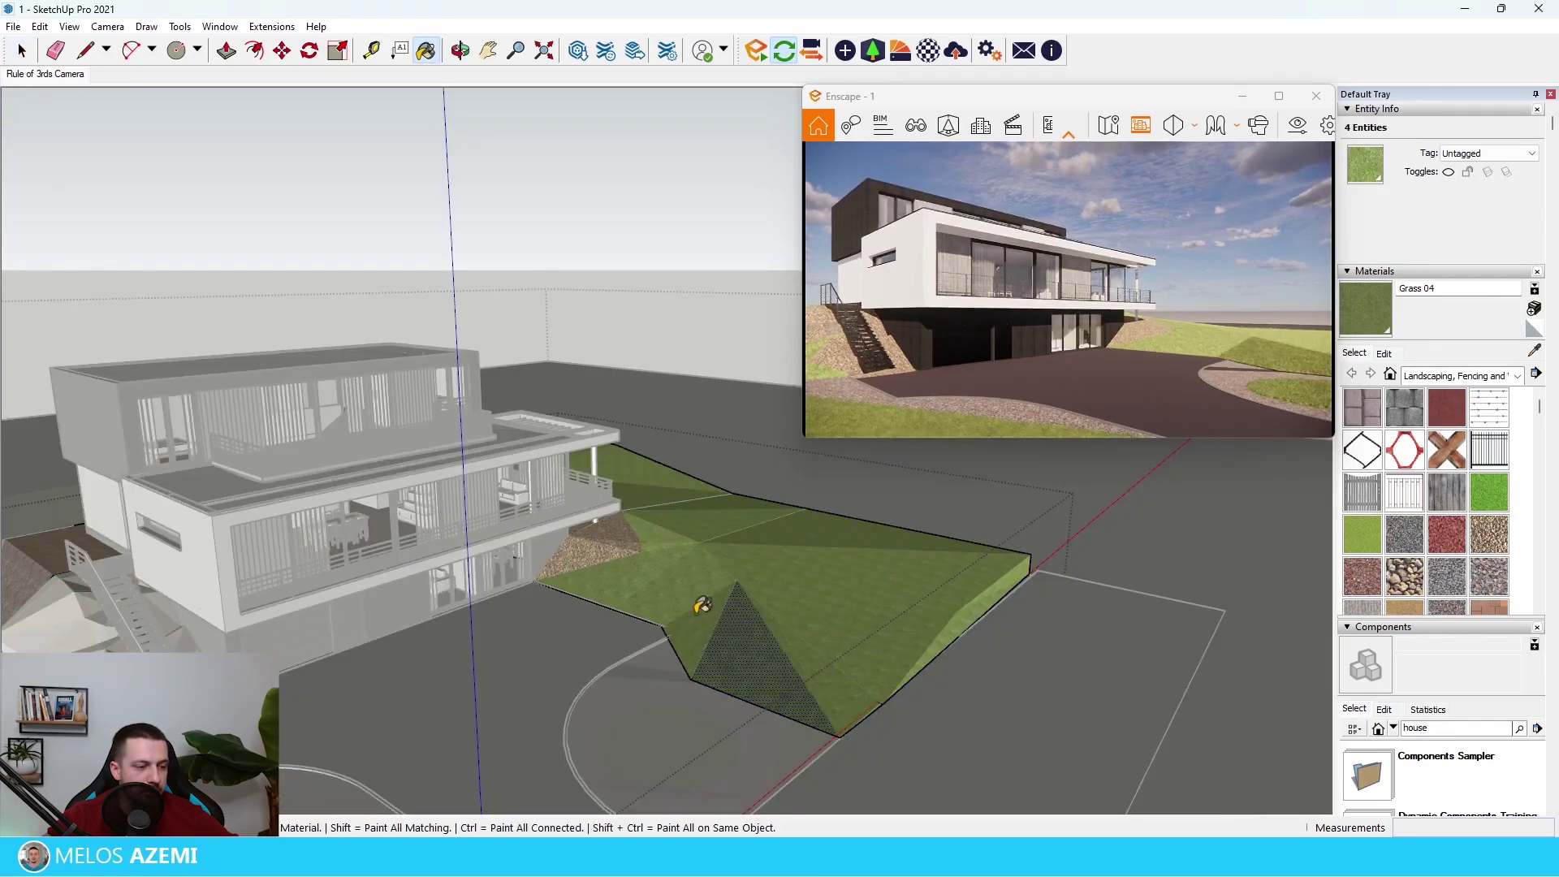
left_click(690, 597)
left_click(621, 576)
left_click(684, 522)
left_click(801, 525)
Step: Paint the remaining large front and outer top faces of the grass slope across the driveway with Grass 04
mouse_move(808, 552)
middle_mouse_down()
mouse_move(814, 563)
mouse_move(714, 539)
mouse_move(822, 658)
middle_mouse_up()
left_click(758, 703)
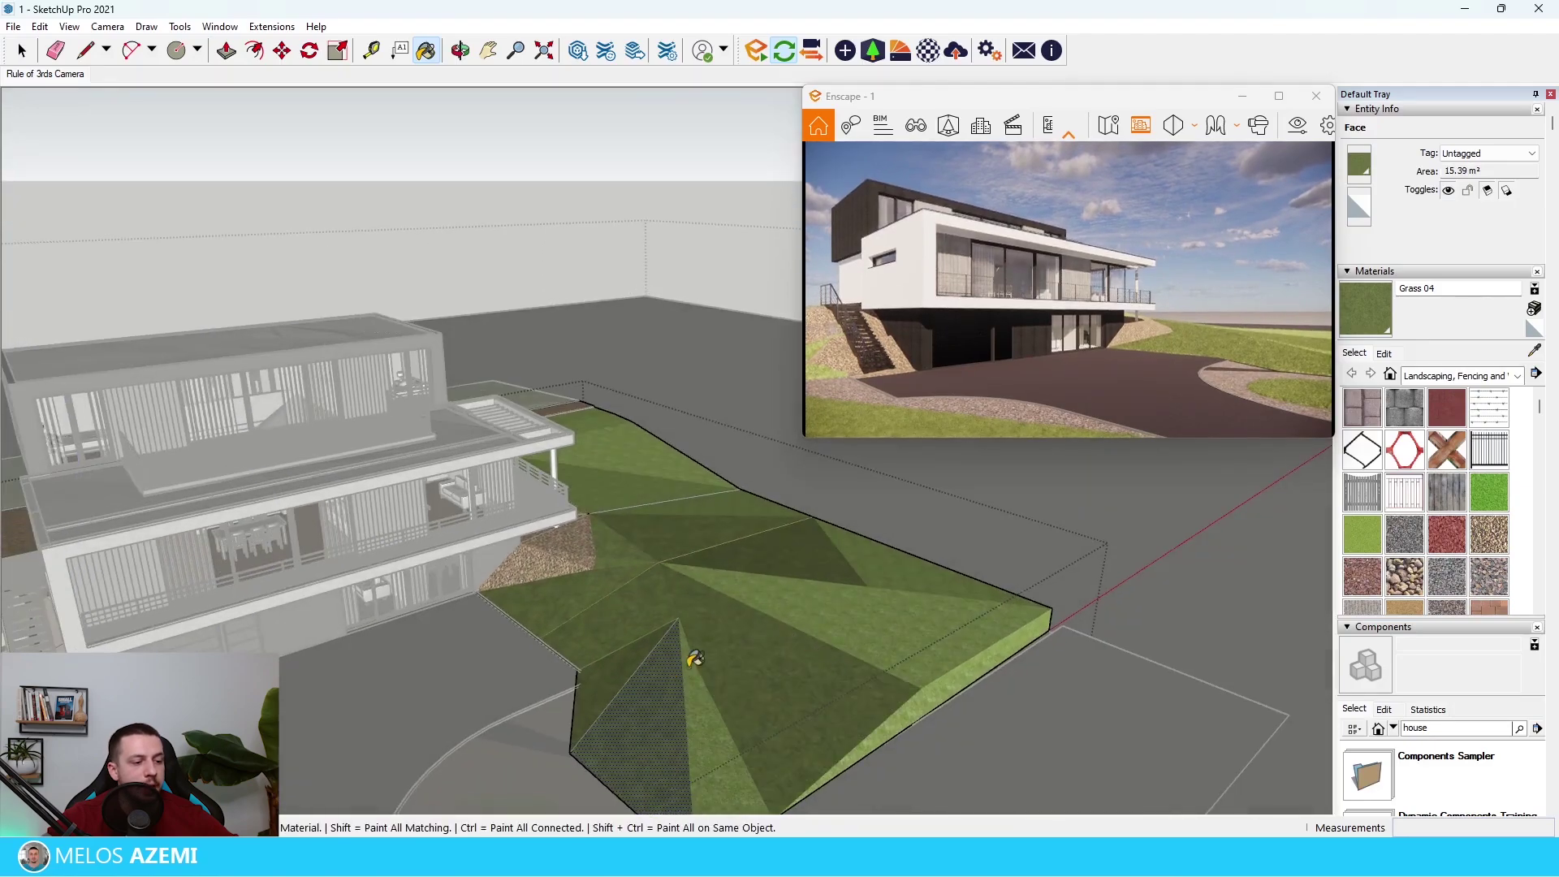
left_click(703, 708)
left_click(718, 714)
left_click(802, 595)
left_click(876, 554)
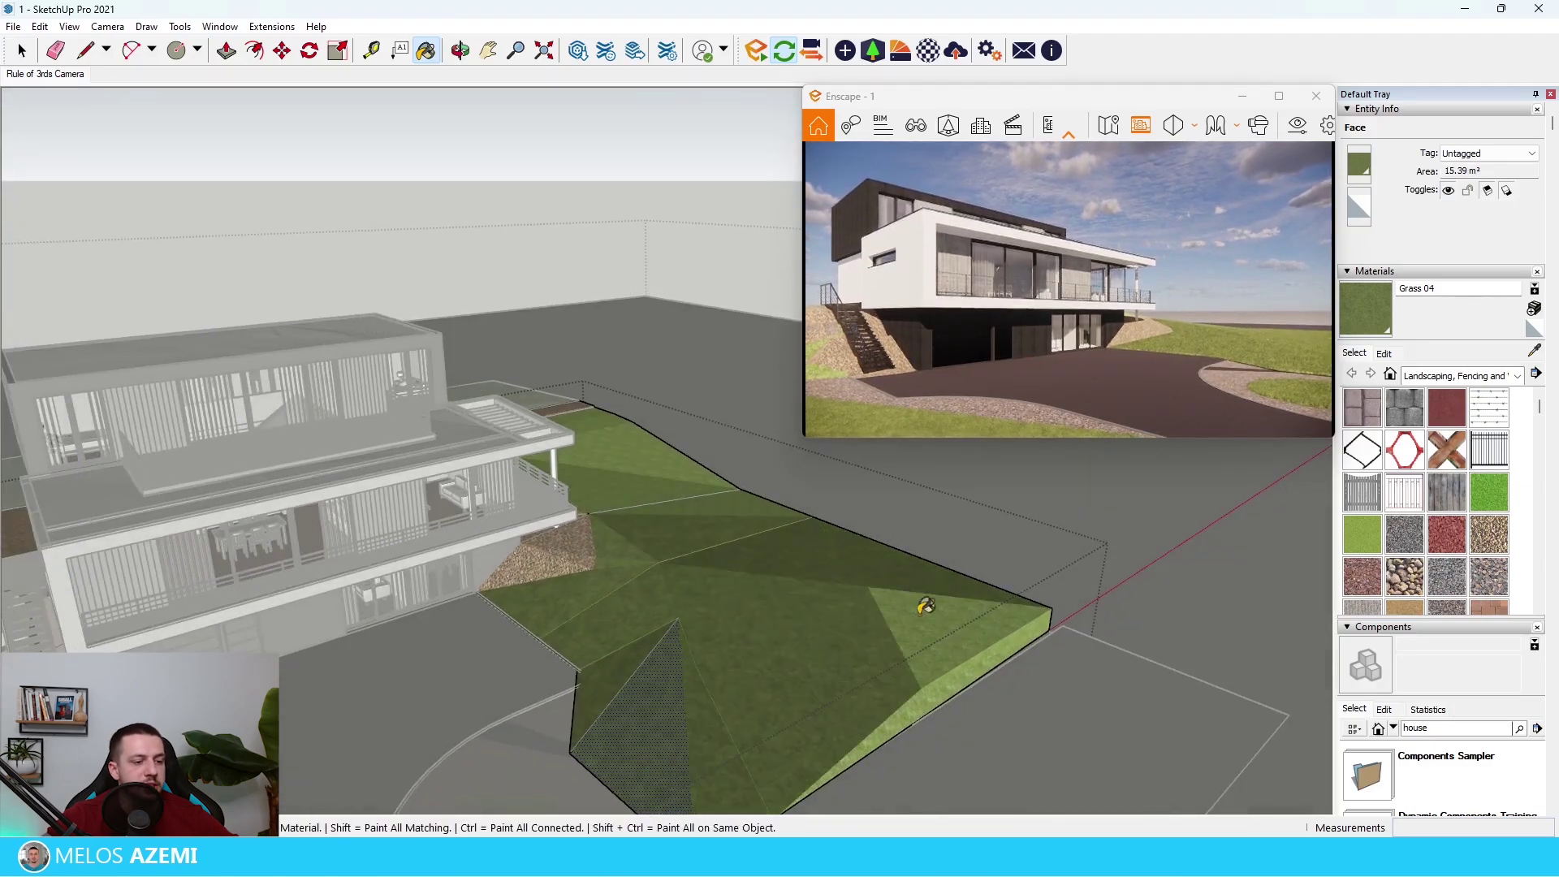
left_click(926, 601)
Step: Paint the rear faces of the grass slope alongside the house with Grass 04
mouse_move(925, 602)
middle_mouse_down()
mouse_move(734, 630)
mouse_move(682, 454)
middle_mouse_up()
left_click(706, 478)
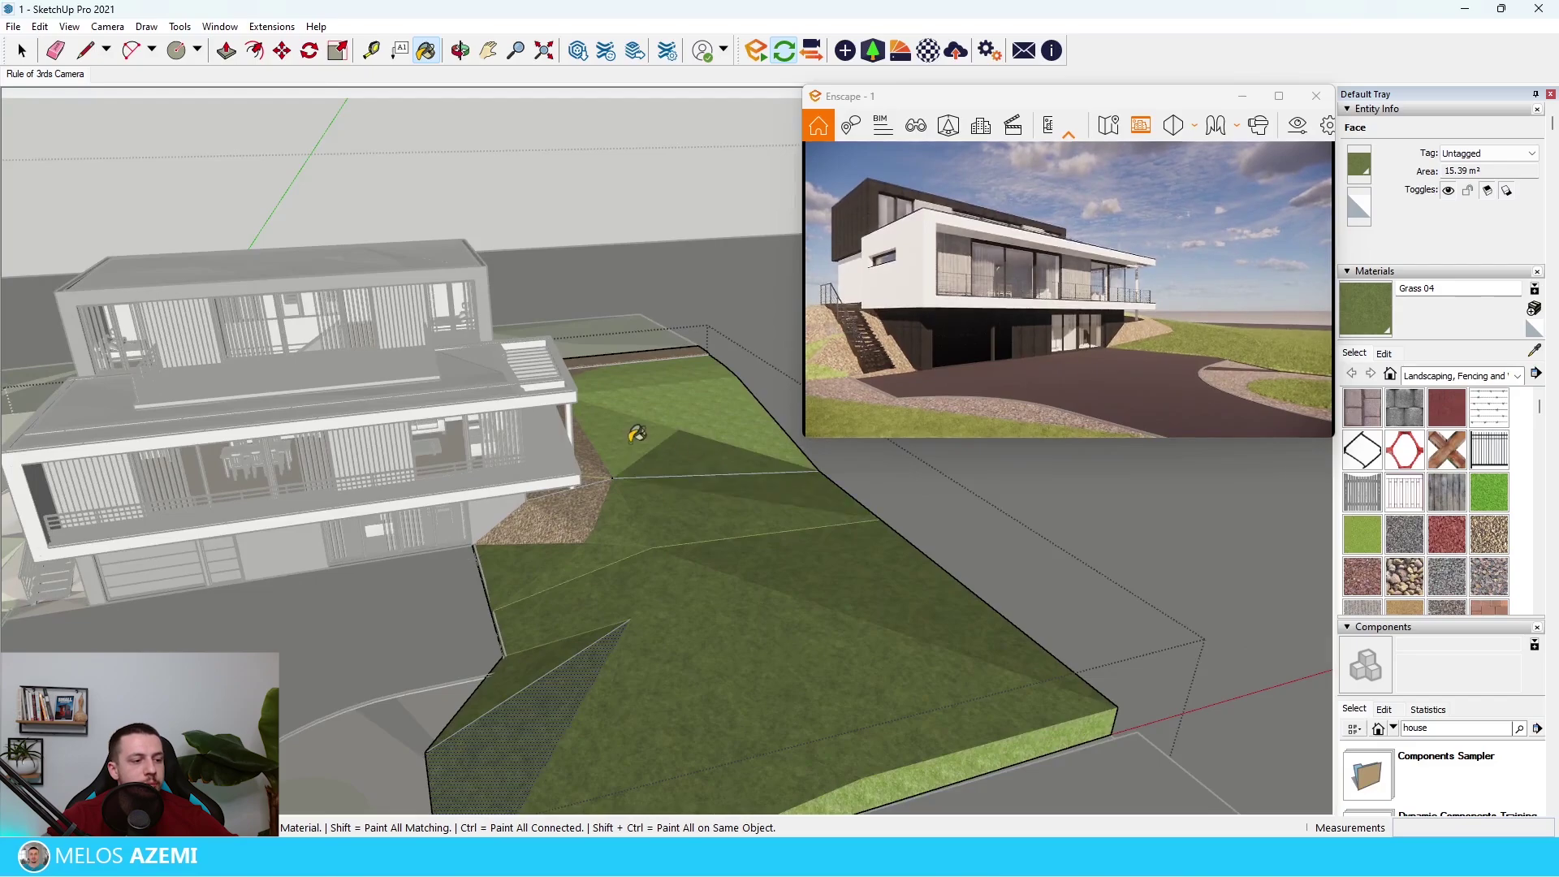
left_click(631, 440)
left_click(670, 397)
left_click(675, 371)
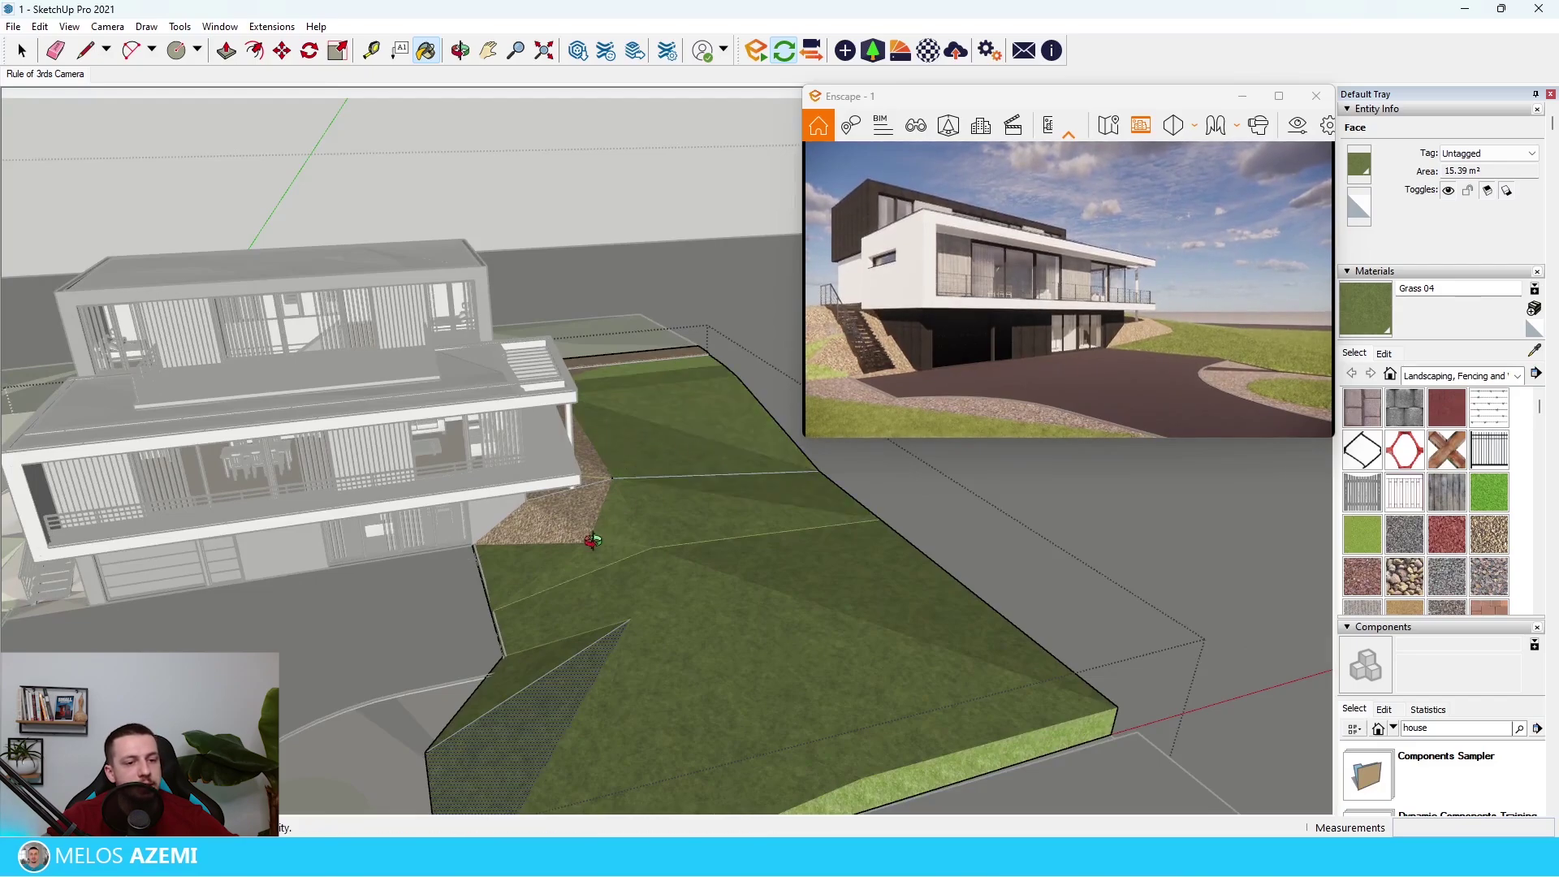
Step: Darken the Grass 04 material to a lightness of 26 and check the result in the maximized Enscape window, restoring it again
middle_click_drag(576, 591, 654, 470)
scroll(604, 475, "down", 3)
mouse_move(280, 637)
middle_mouse_down()
mouse_move(311, 624)
mouse_move(282, 644)
middle_mouse_up()
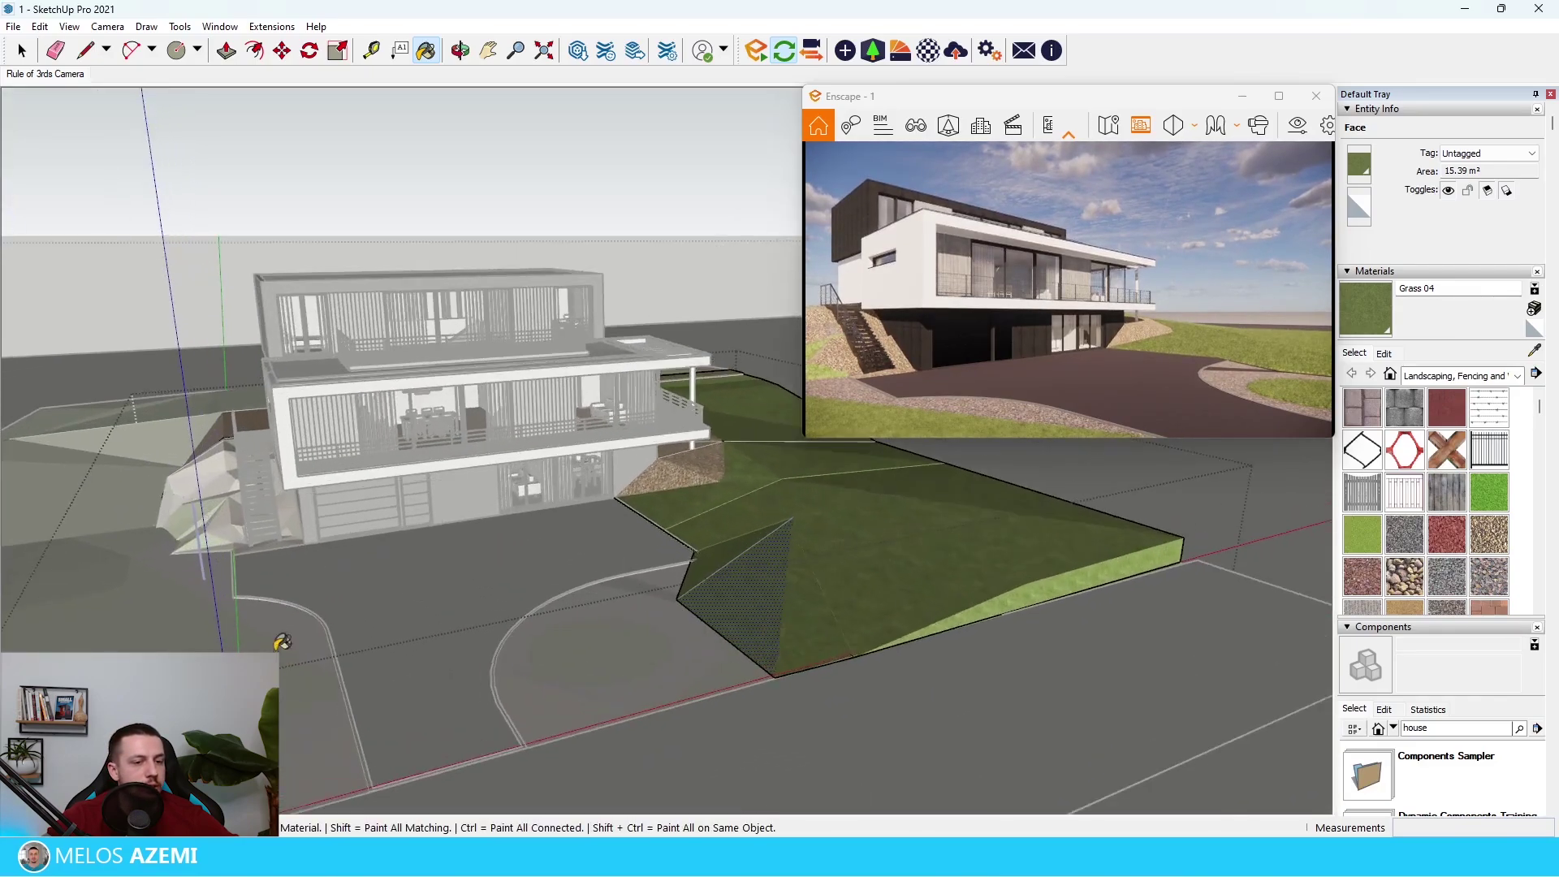
scroll(281, 594, "up", 5)
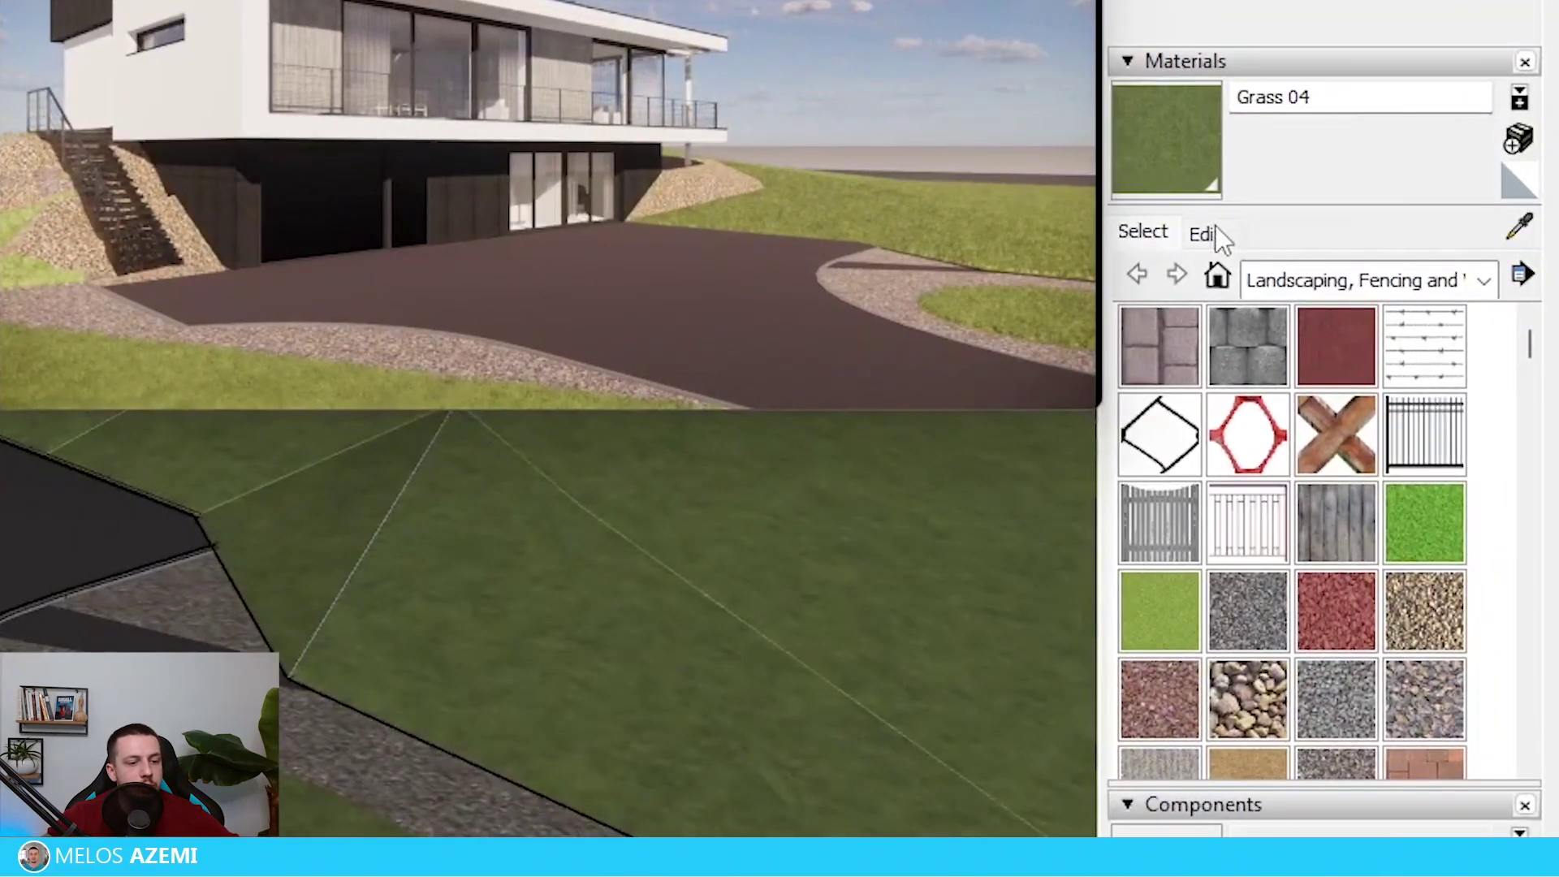
left_click(1228, 249)
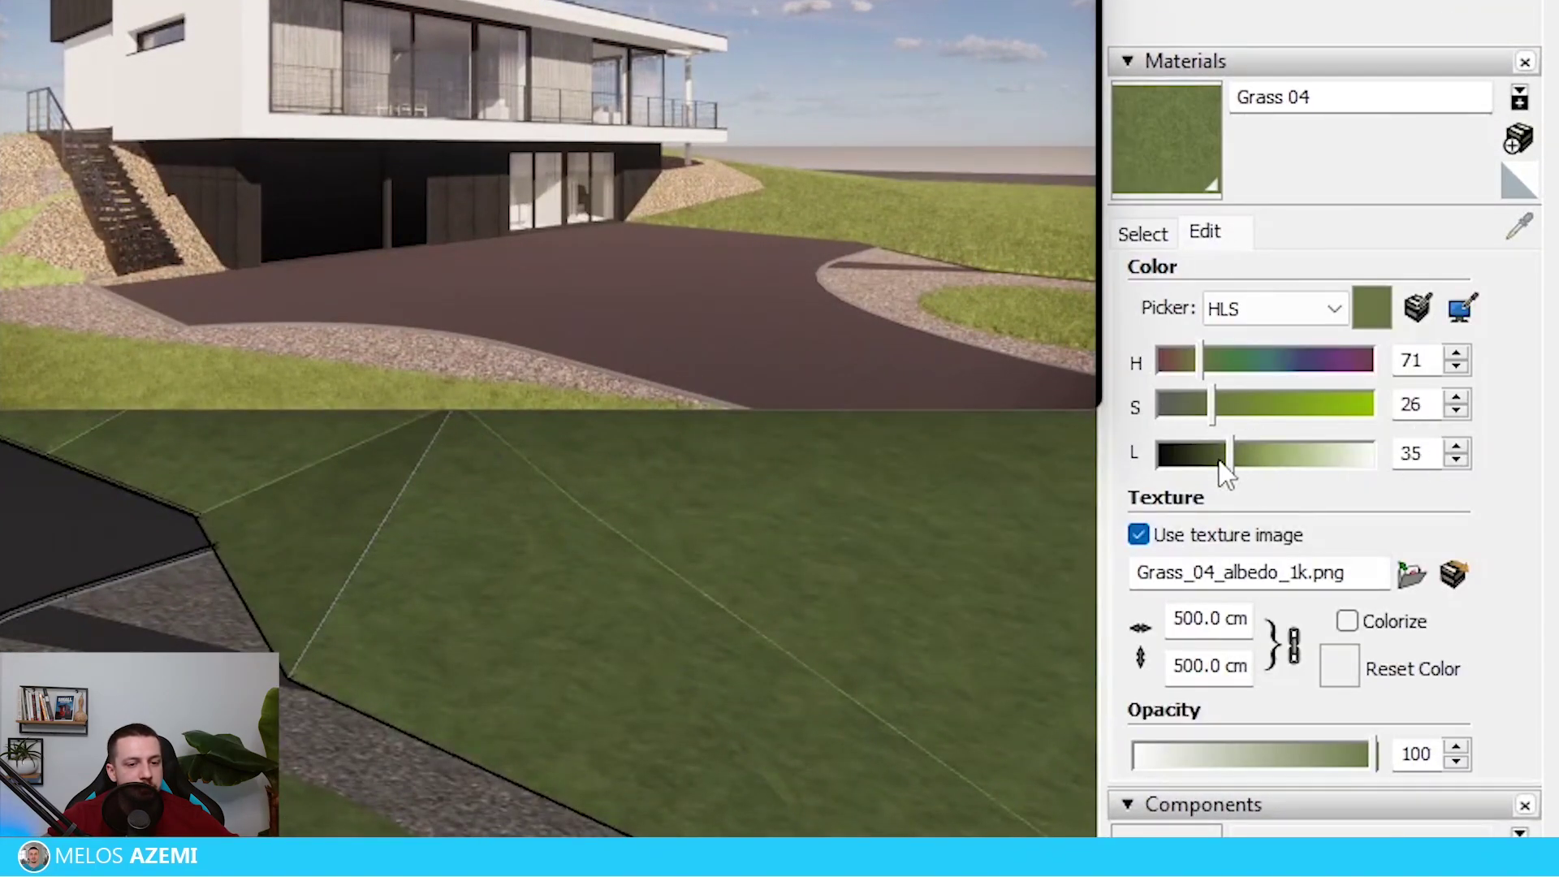
left_click_drag(1222, 459, 1213, 462)
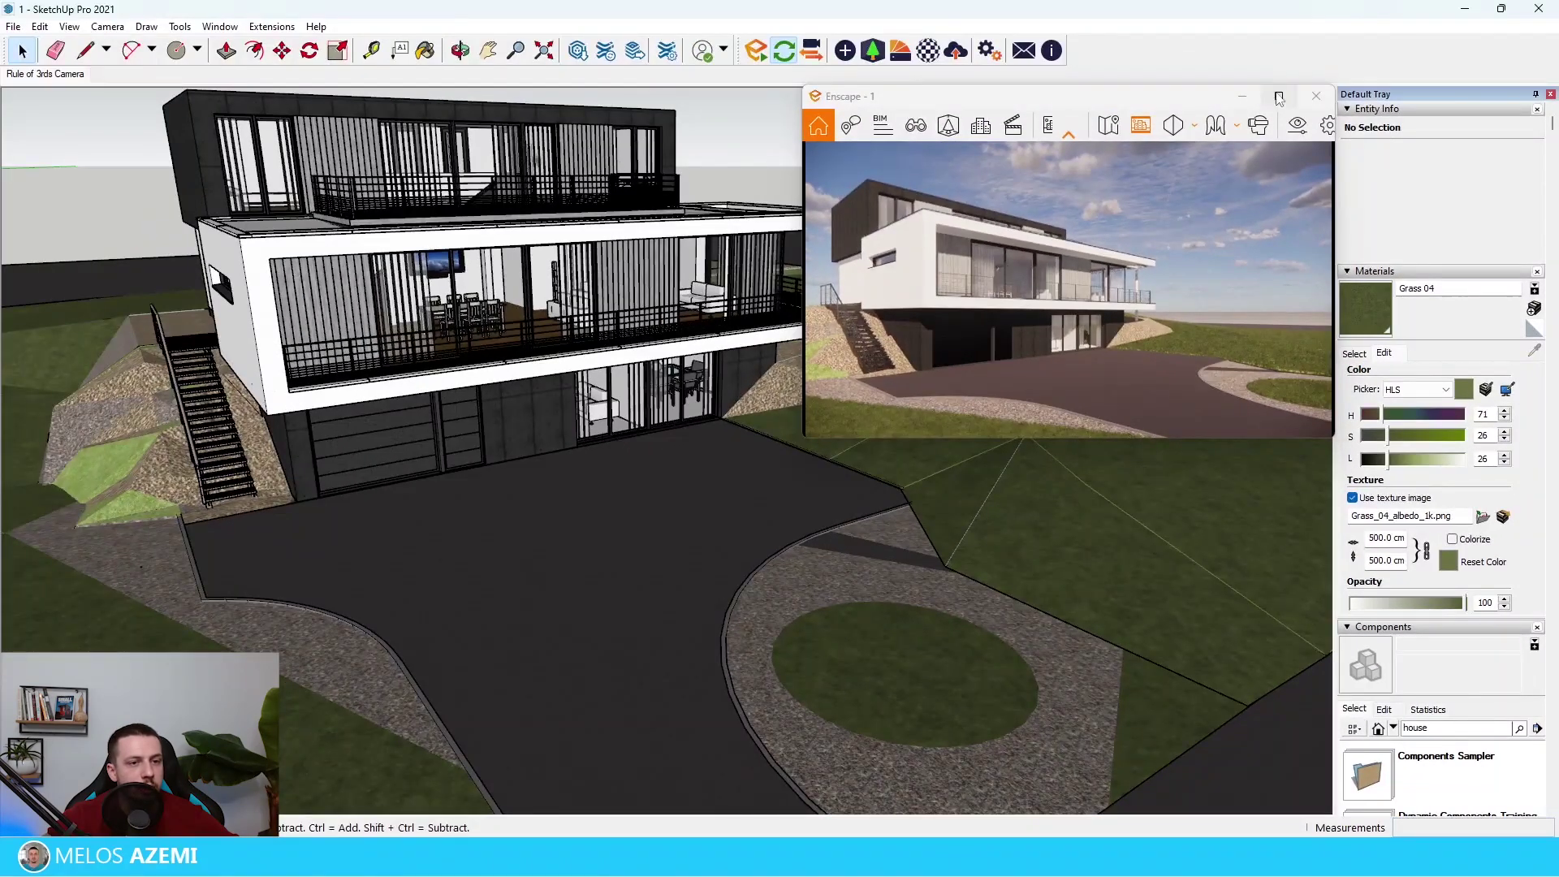
left_click(1278, 97)
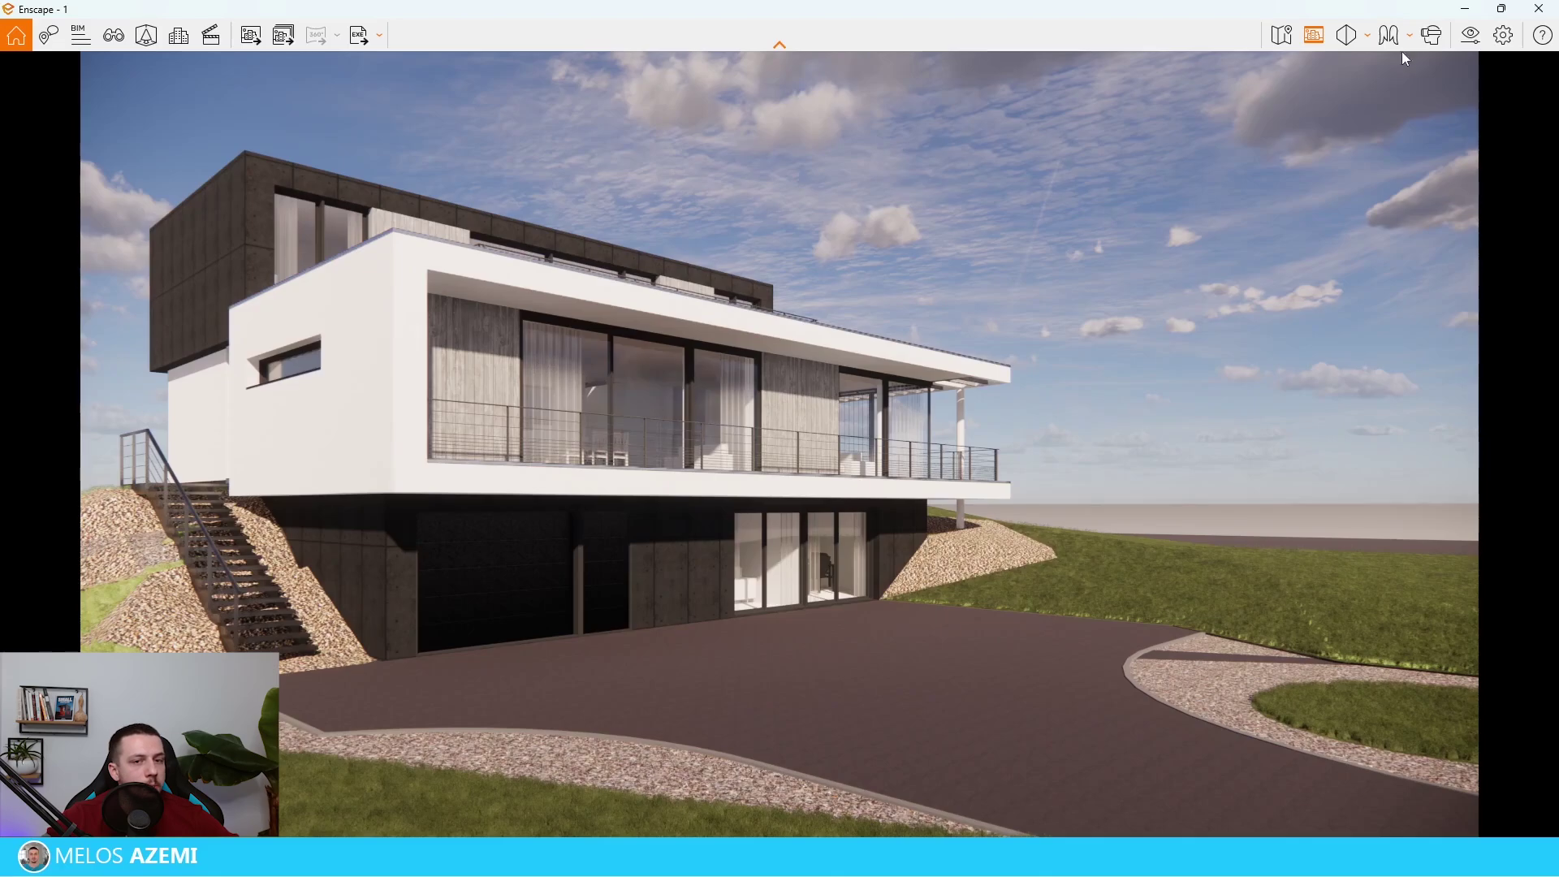
left_click(1502, 8)
Step: Paint the grass patches on the gravel bank beside the exterior stairs with Grass 04
middle_click_drag(658, 564, 763, 556)
scroll(122, 504, "up", 6)
mouse_move(162, 504)
middle_mouse_down()
mouse_move(341, 515)
mouse_move(367, 560)
middle_mouse_up()
scroll(678, 508, "down", 1)
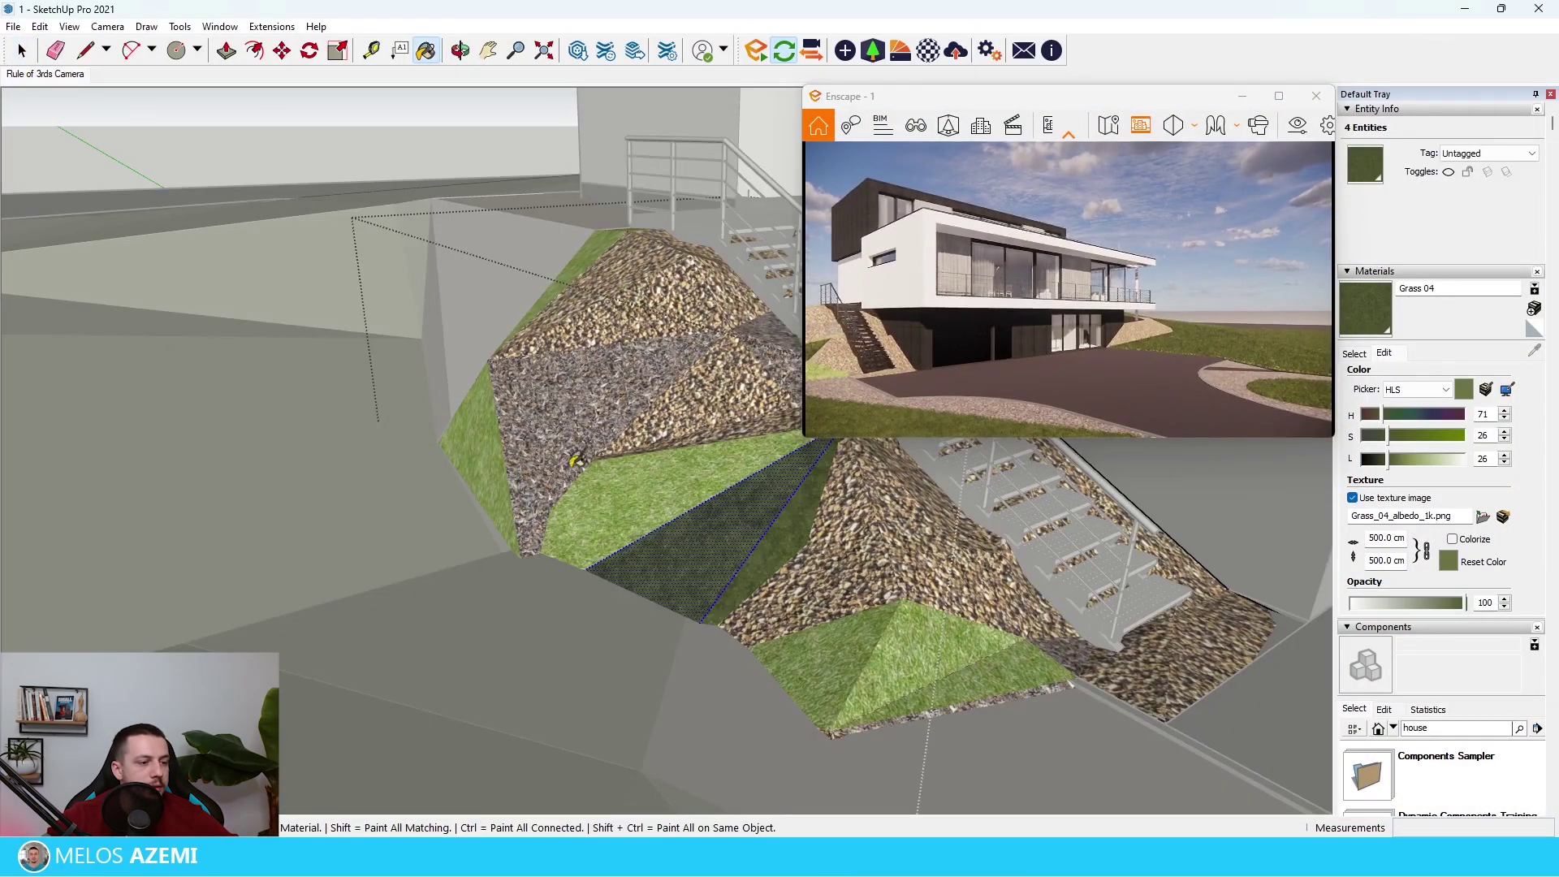
left_click(492, 454)
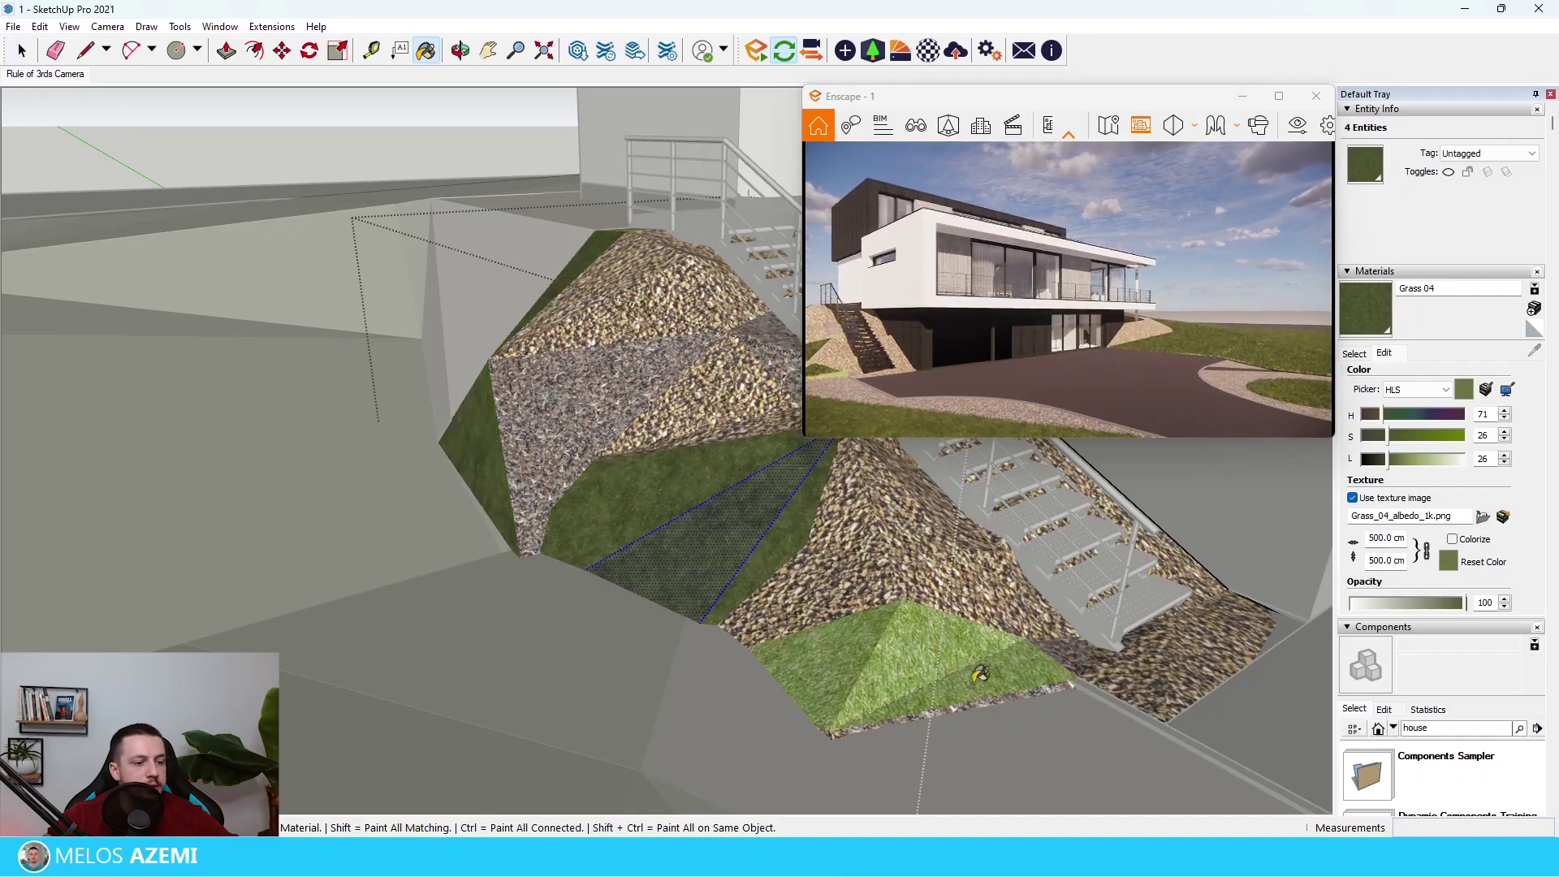
left_click(850, 692)
key("space")
left_click(776, 714)
scroll(373, 641, "down", 4)
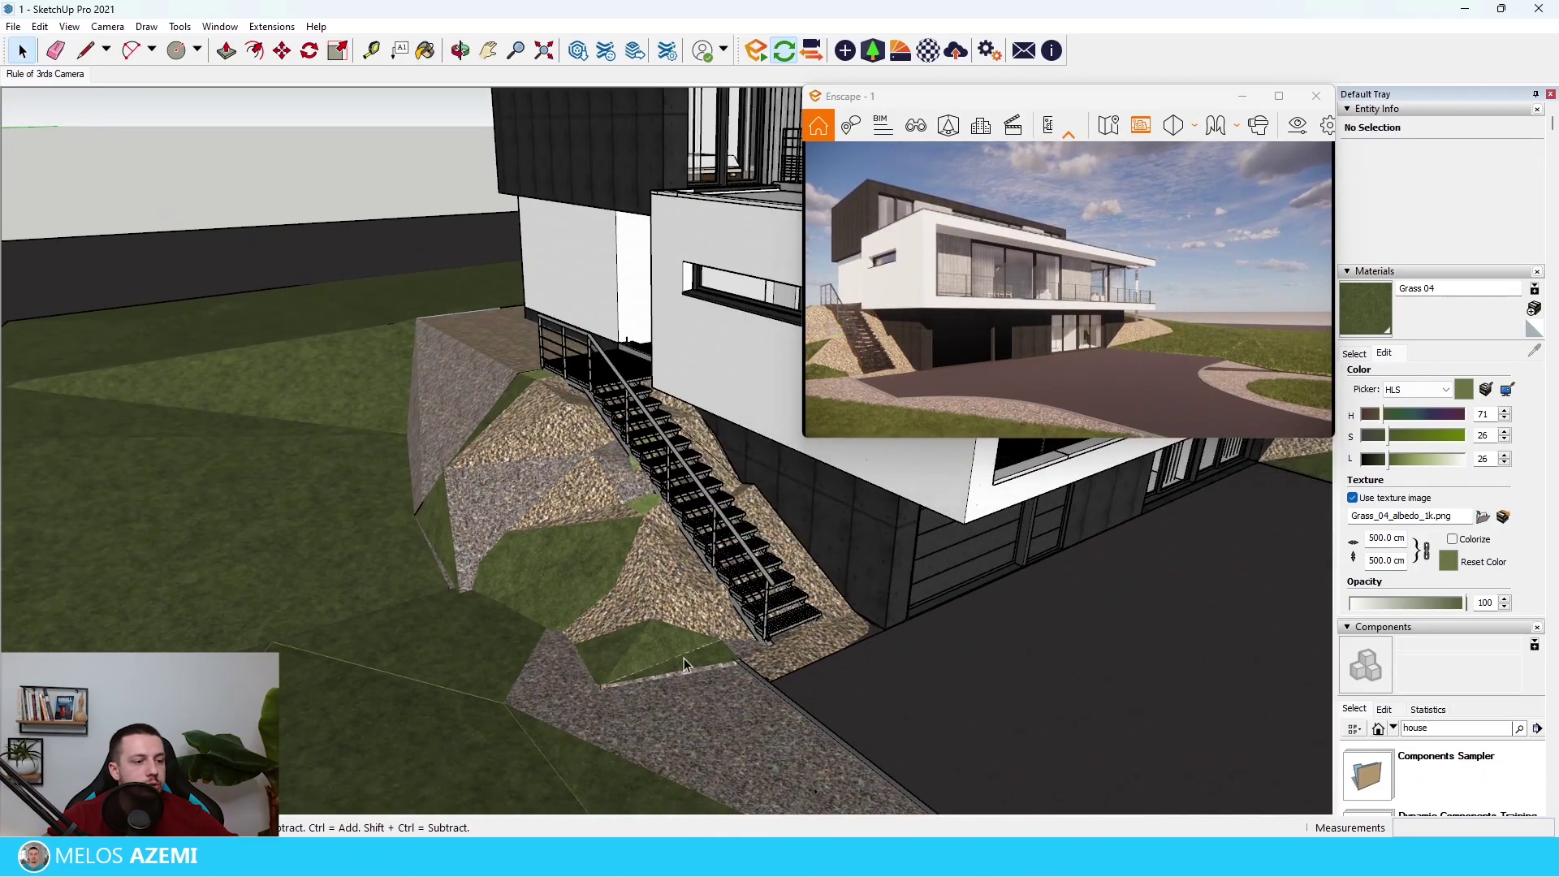
Step: Import the Pebbles 02, White material from the Grounds category of the Enscape Material Library, and close the library
scroll(500, 436, "up", 2)
middle_click_drag(500, 436, 532, 522)
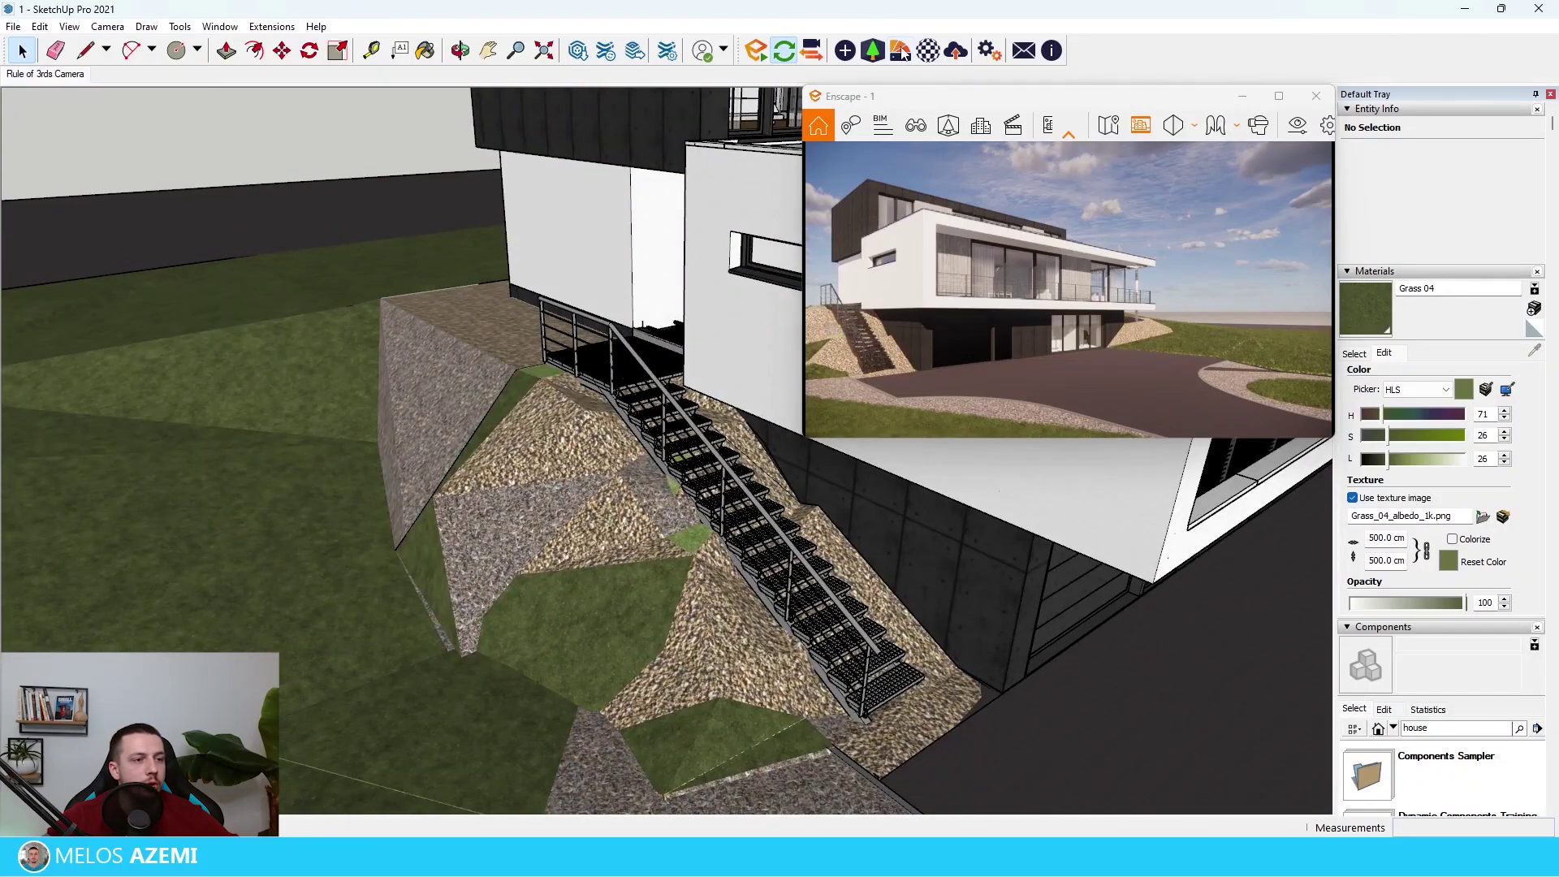
left_click(900, 51)
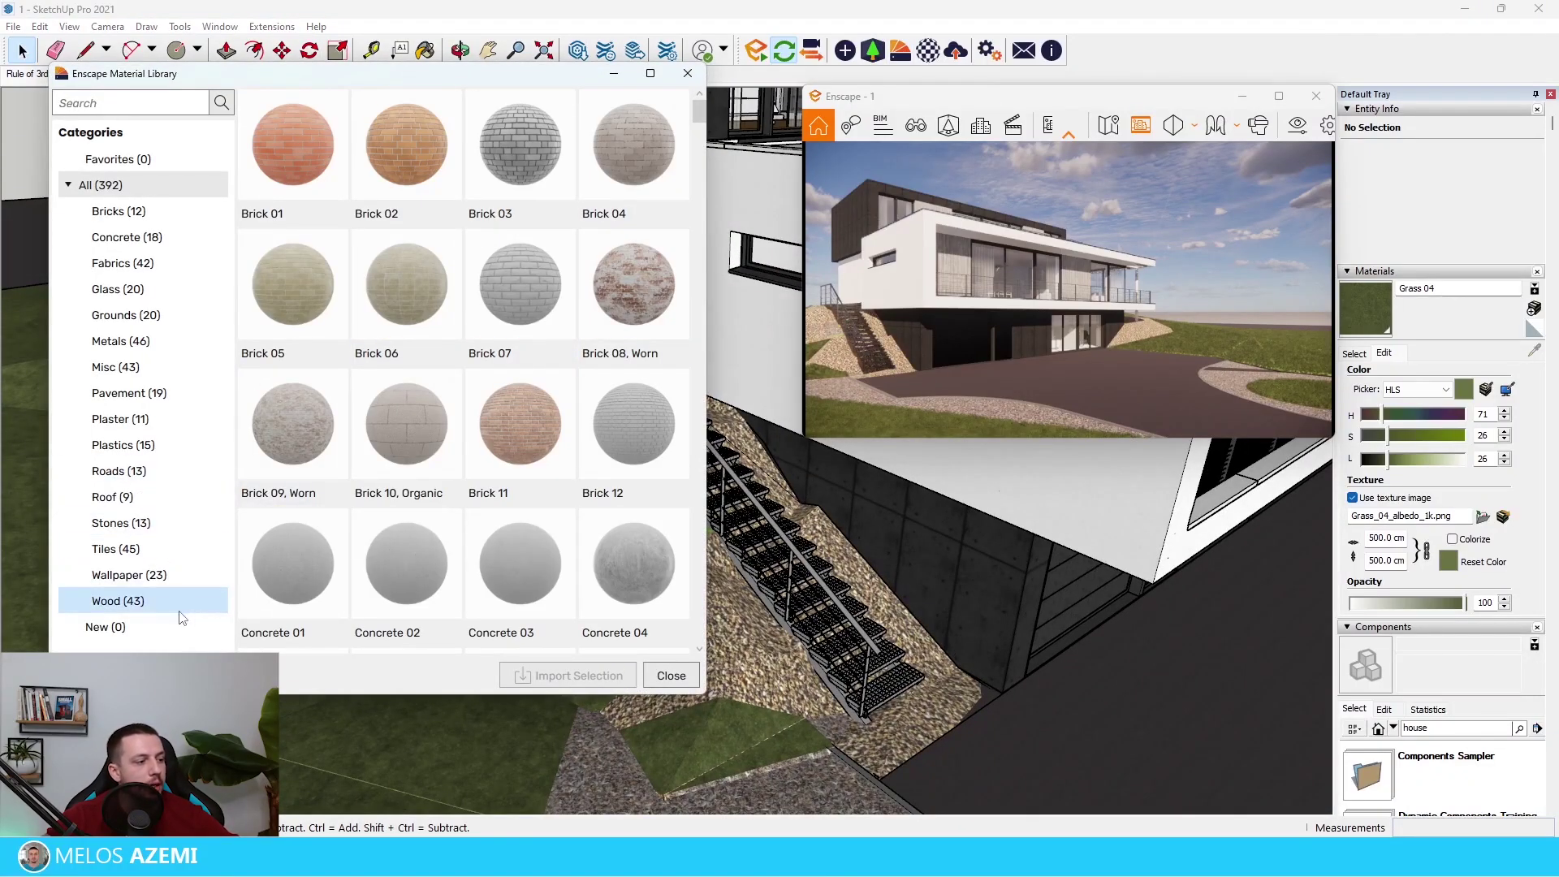
left_click(146, 316)
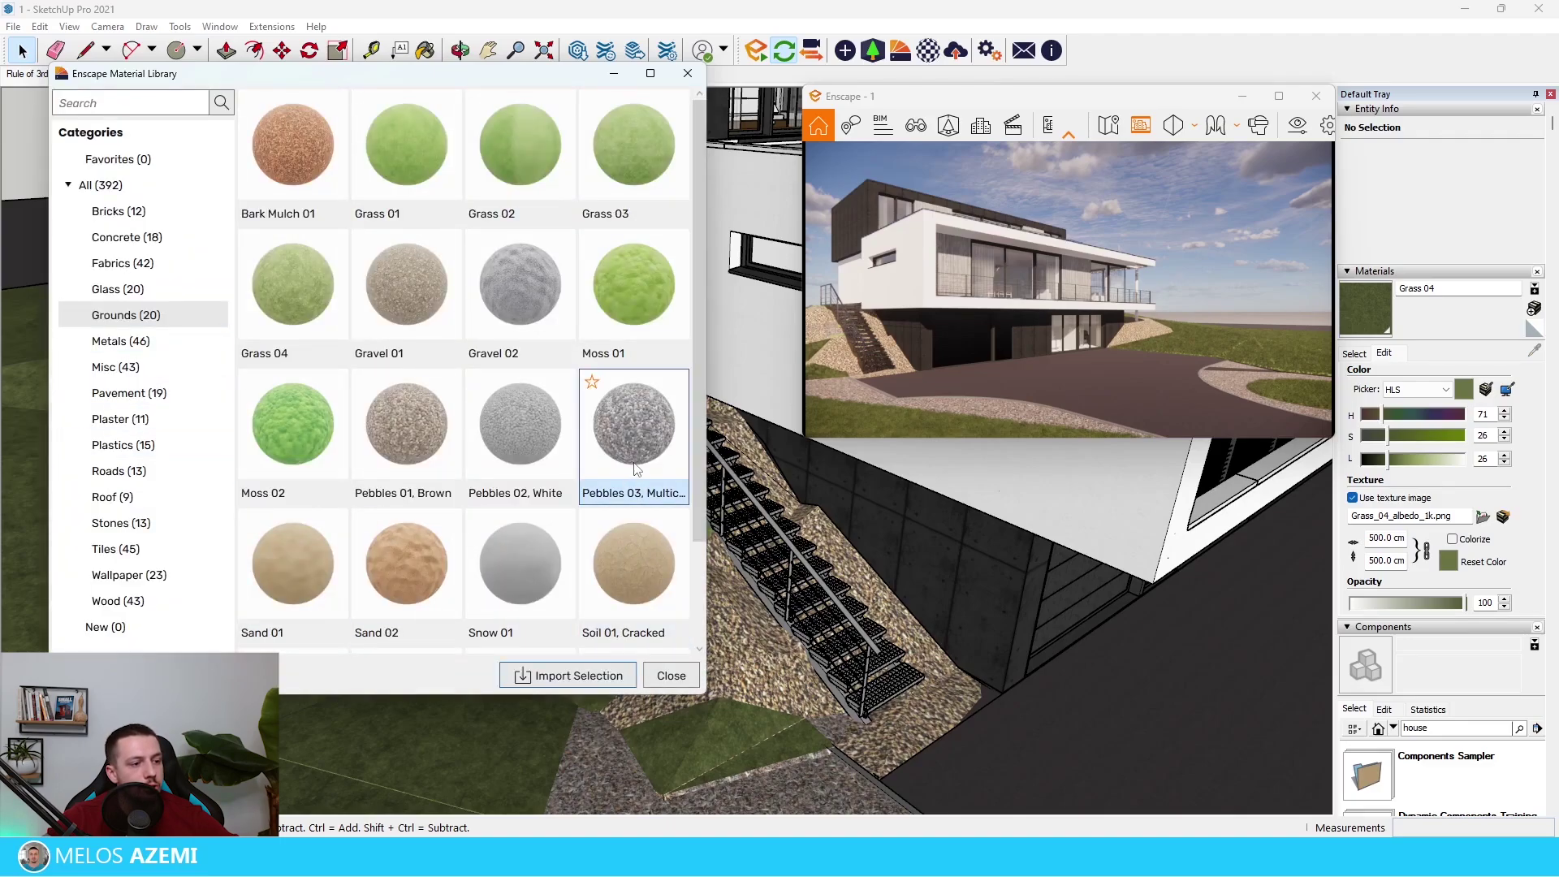
left_click(502, 431)
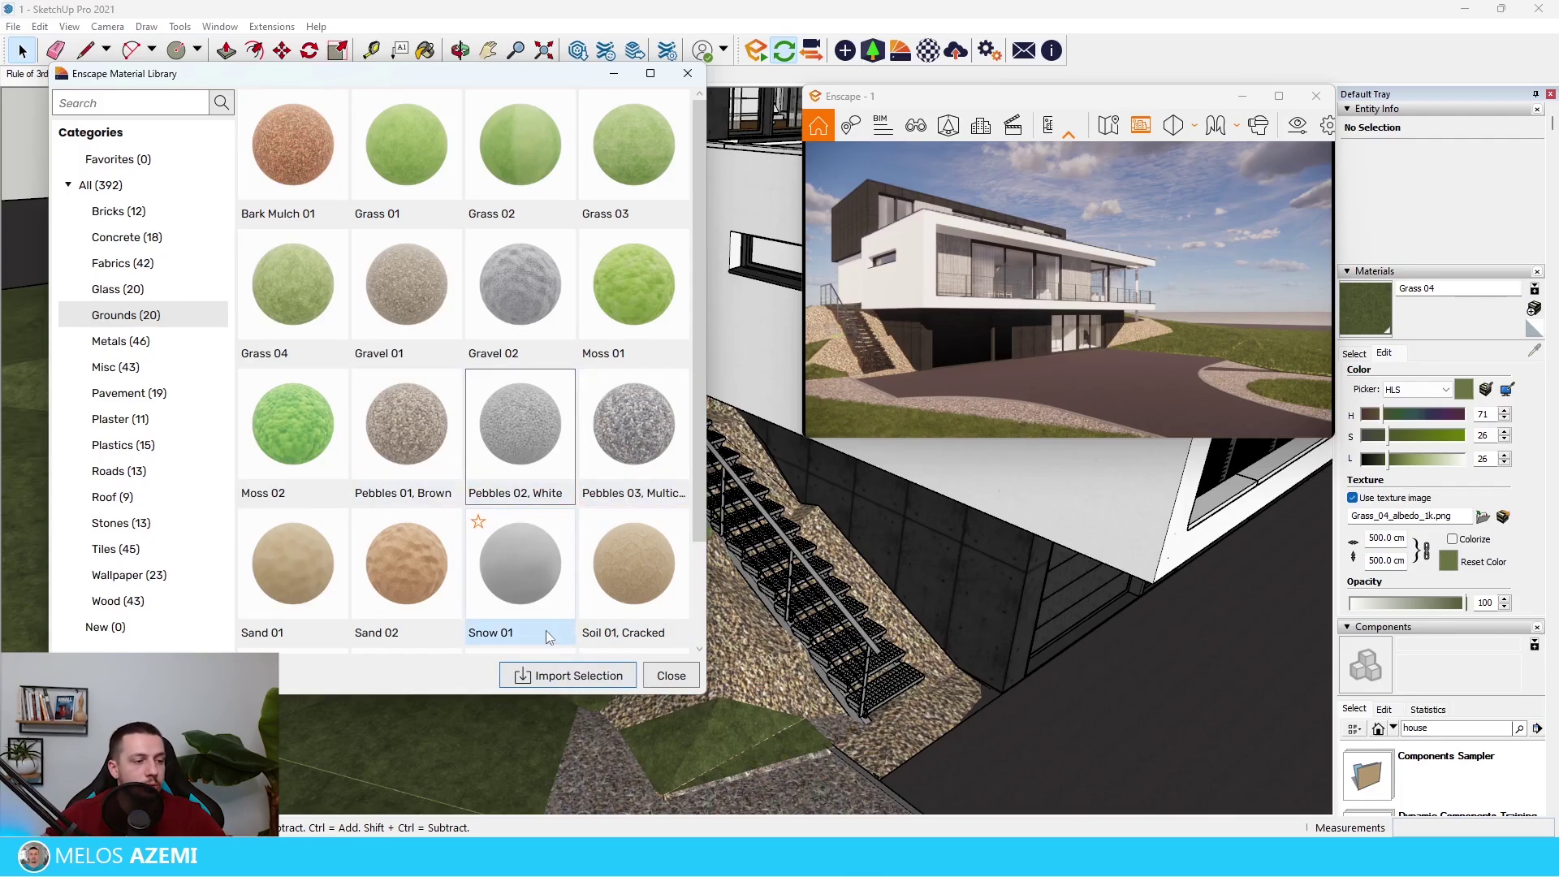
left_click(568, 675)
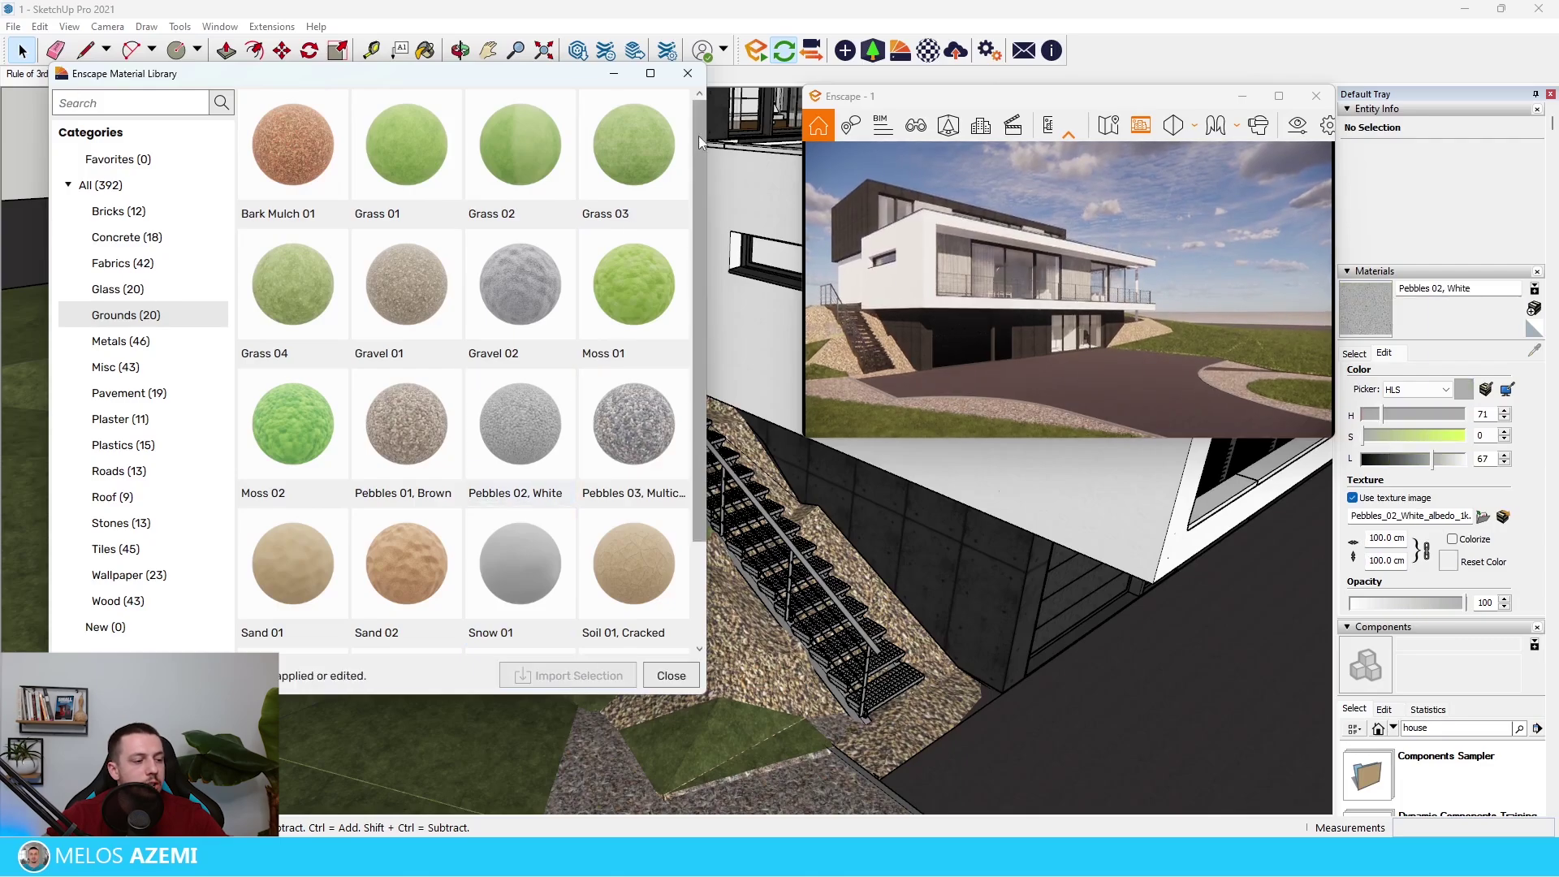
left_click(687, 73)
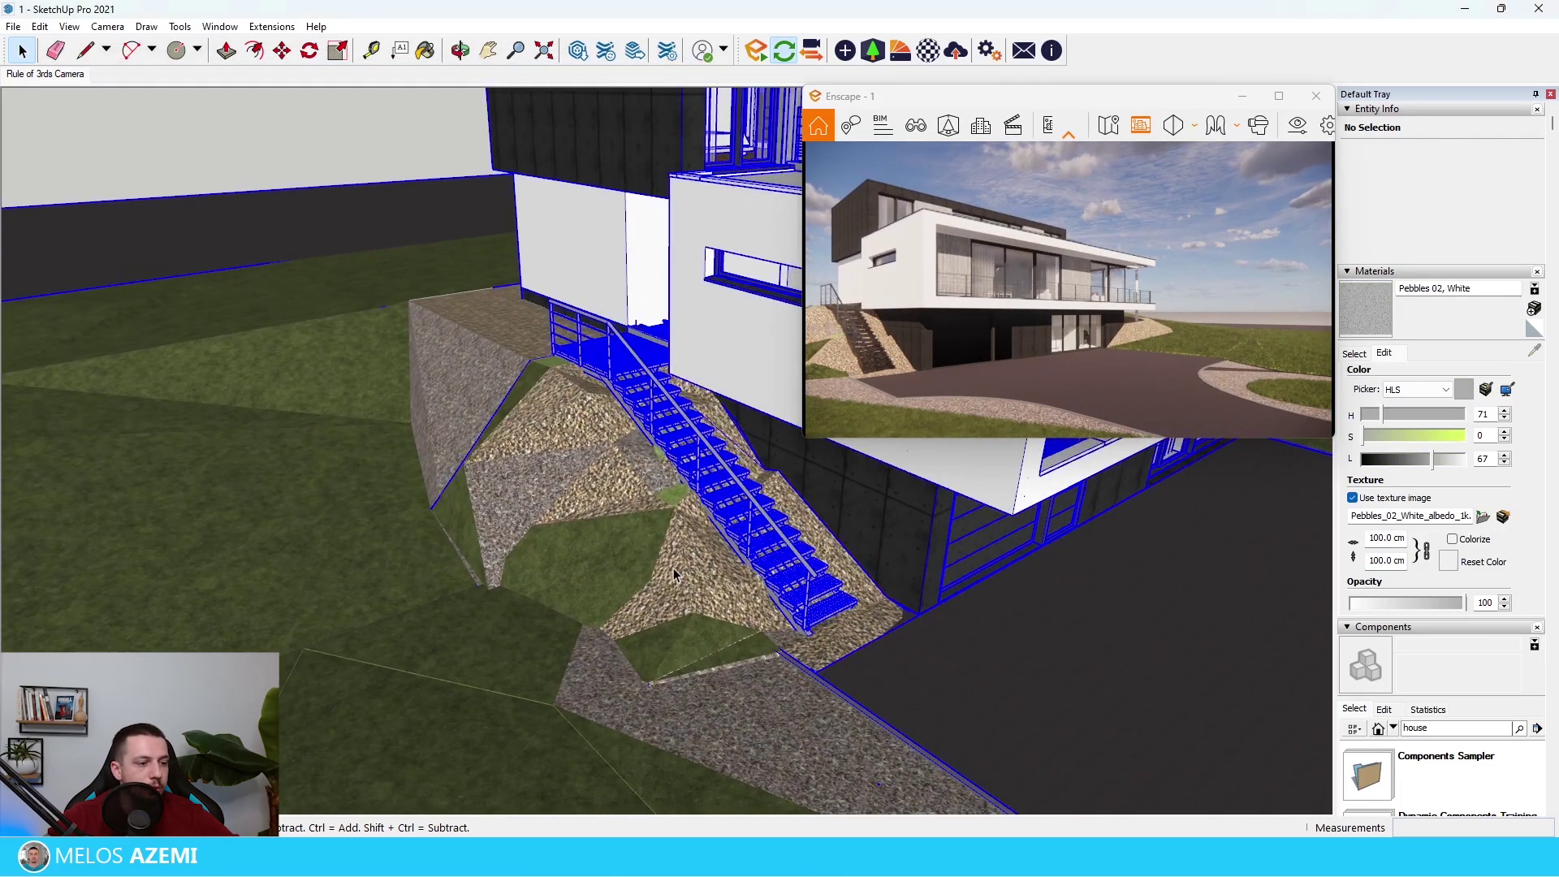
Step: Open the bank group beside the stairs and paint the gravel faces near the foot of the stairs with Pebbles 02, White
double_click(674, 568)
scroll(680, 544, "up", 4)
left_click(679, 601)
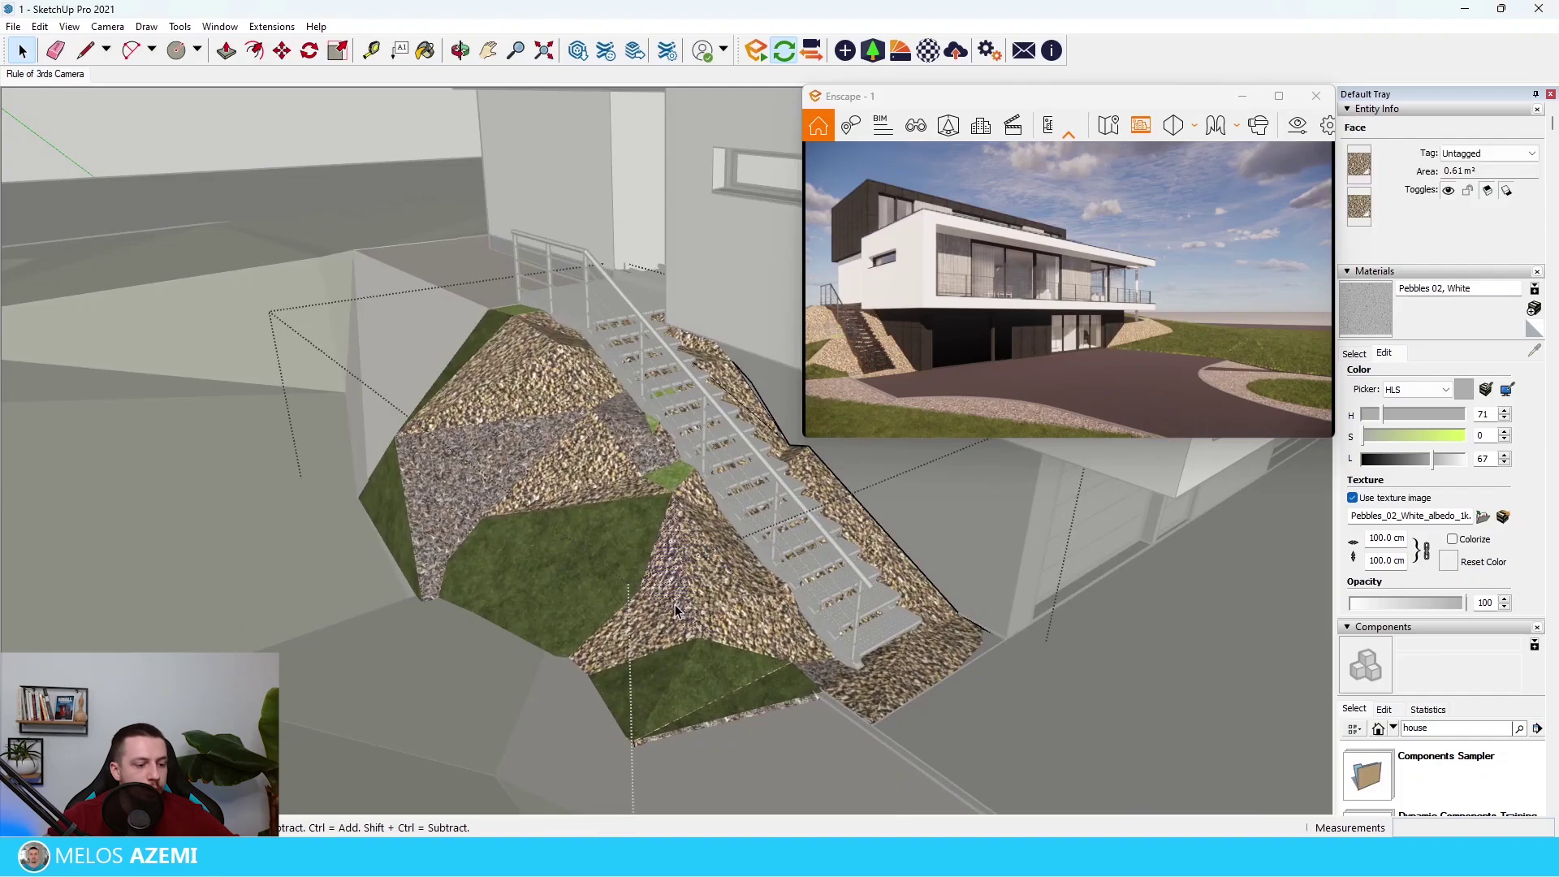
key("b")
left_click(680, 597)
left_click(778, 629)
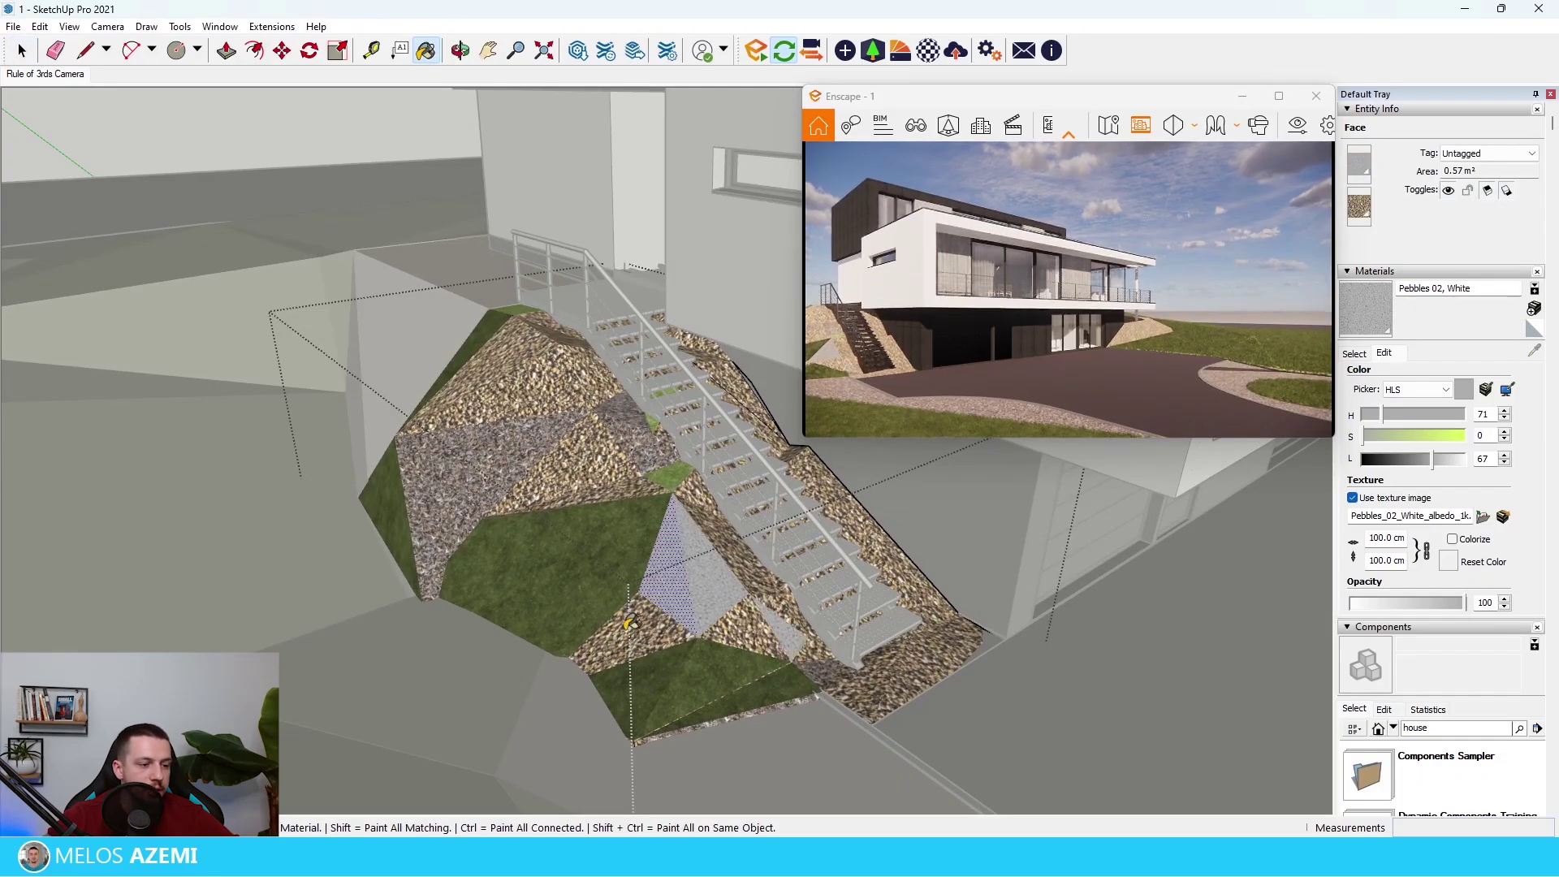
left_click(630, 630)
left_click(738, 631)
Step: Paint the remaining gravel faces on the bank's outer side of the exterior stairs with Pebbles 02, White
left_click(729, 546)
left_click(700, 497)
left_click(620, 492)
left_click(574, 468)
left_click(471, 466)
left_click(531, 462)
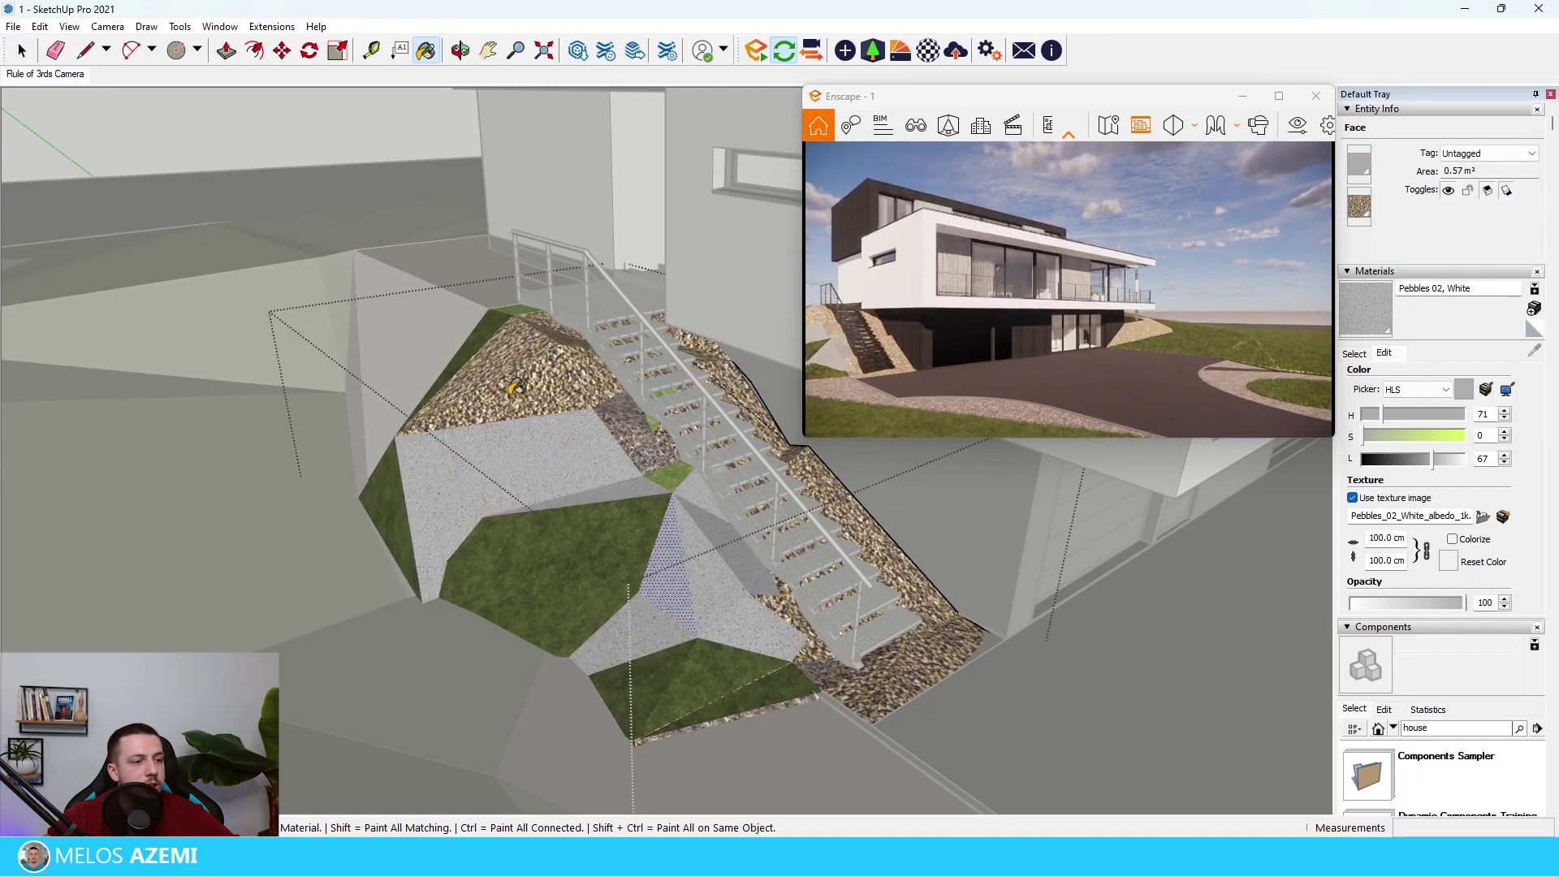
left_click(514, 378)
left_click(530, 338)
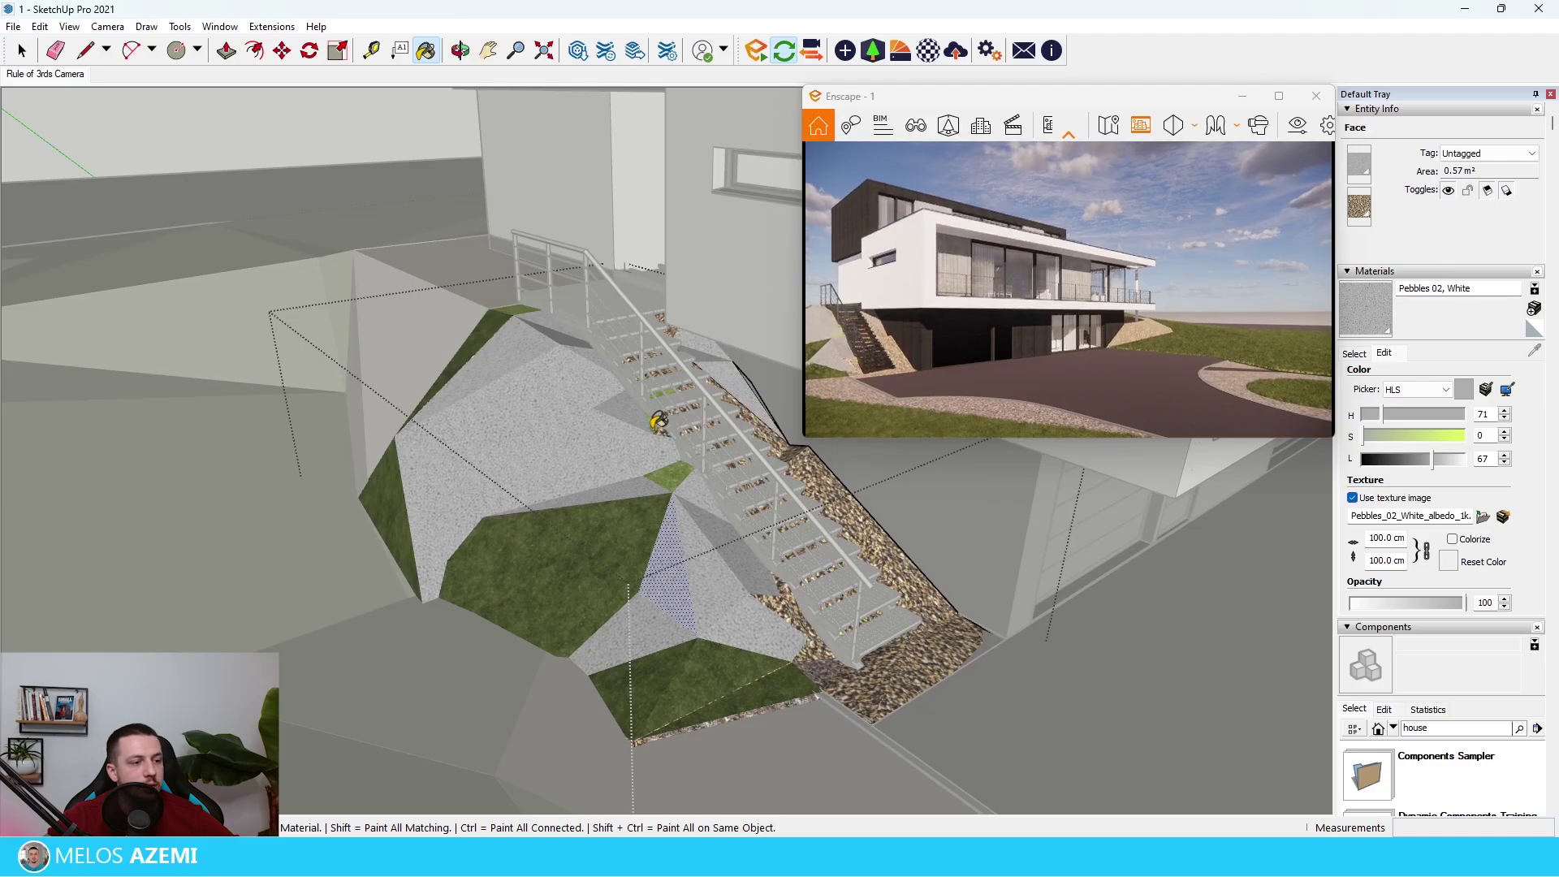
Step: Paint the gravel faces between the upper stairs and the house wall with Pebbles 02, White
scroll(657, 433, "up", 5)
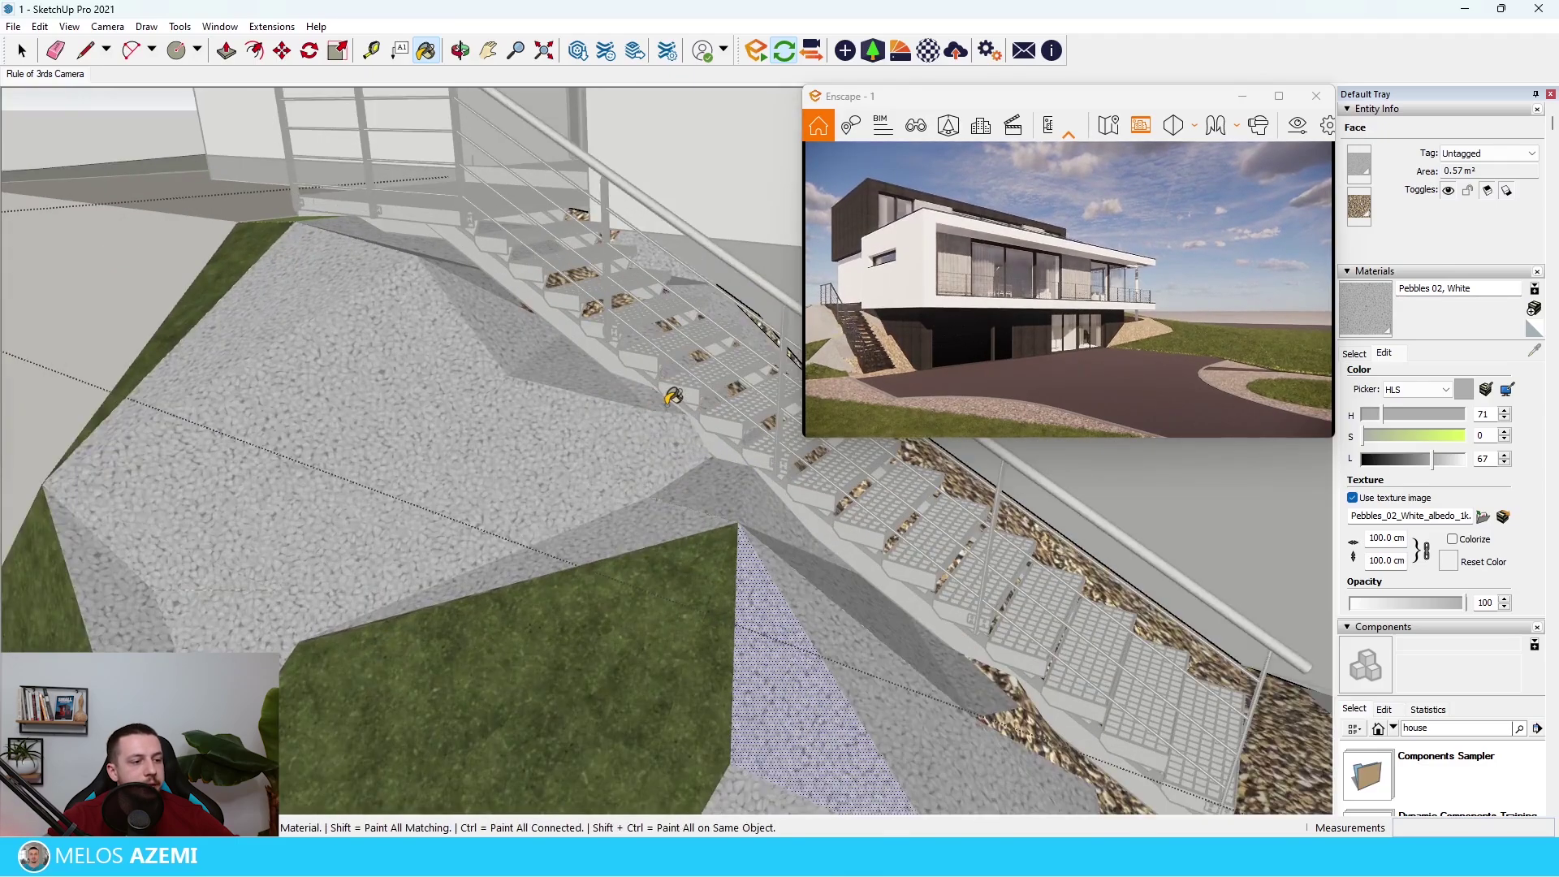
scroll(622, 295, "up", 4)
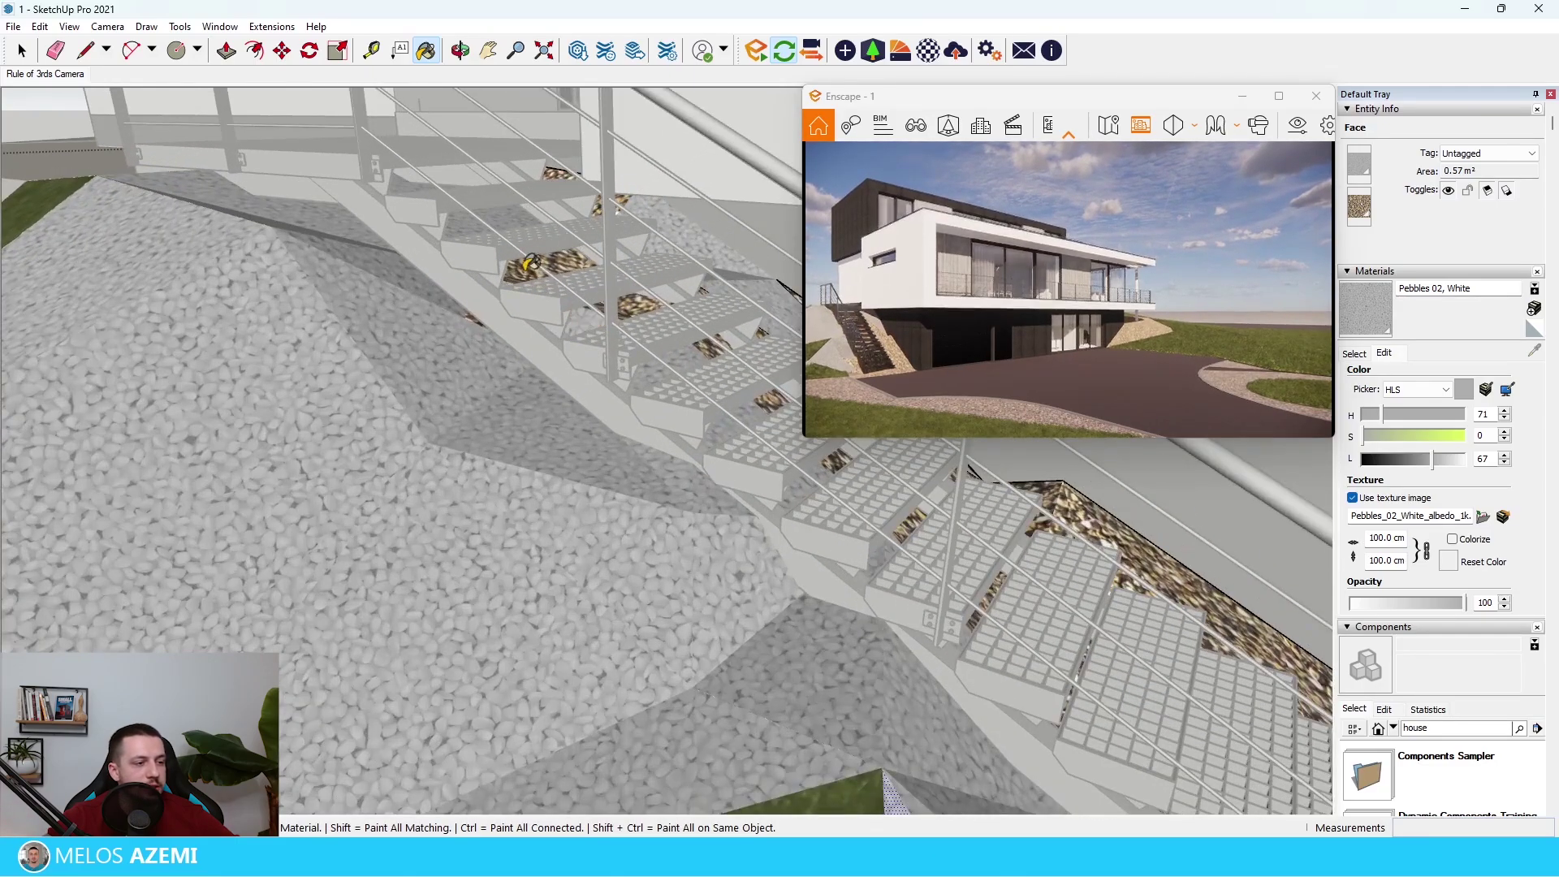
scroll(488, 306, "up", 3)
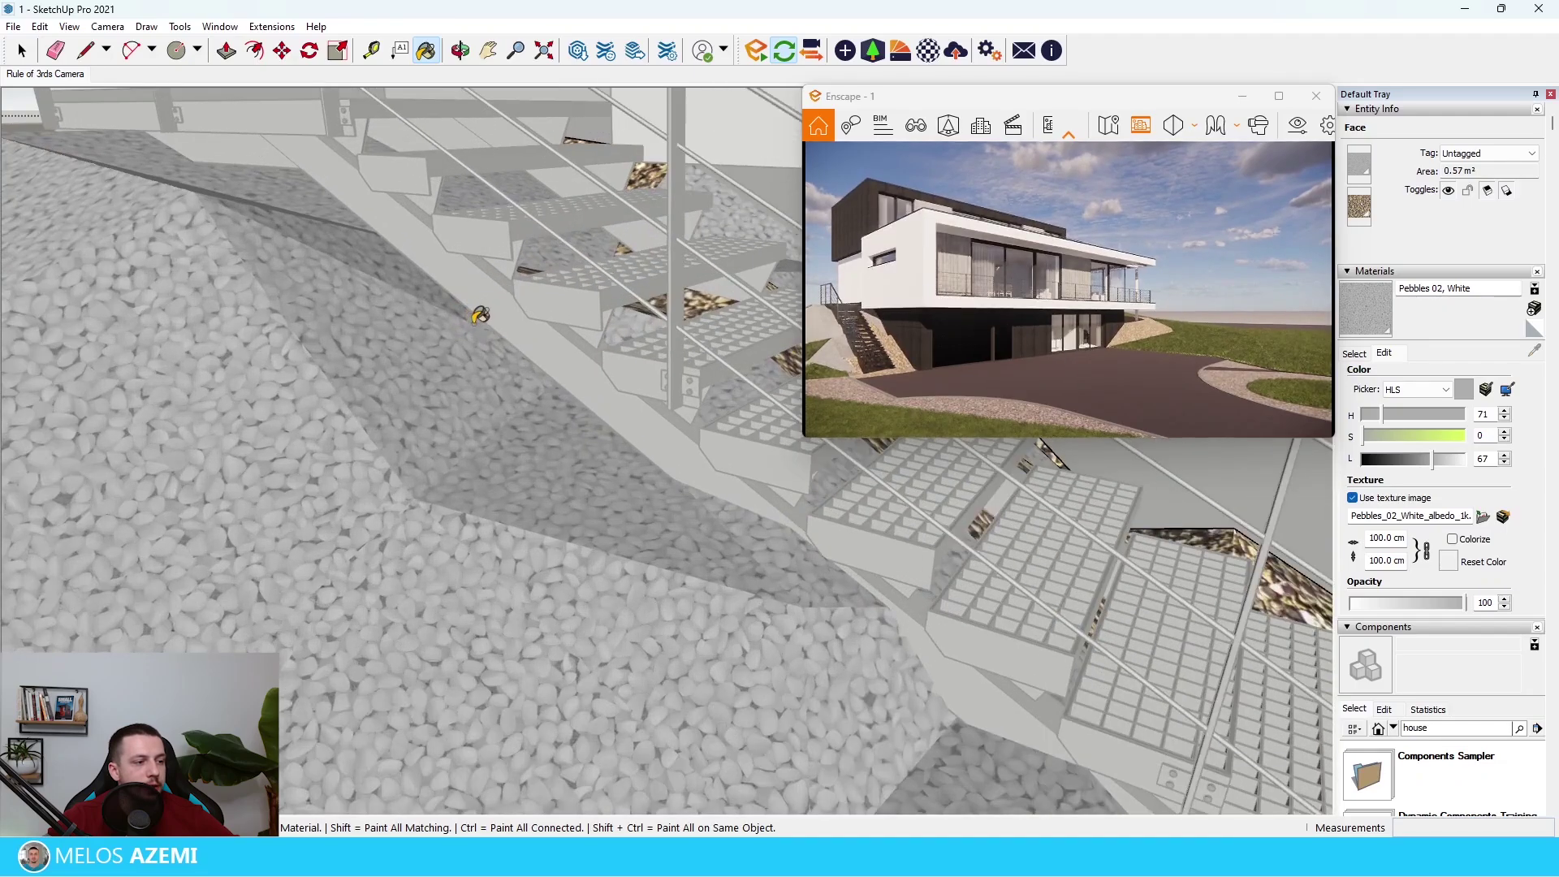
scroll(13, 485, "down", 5)
mouse_move(33, 479)
middle_mouse_down()
mouse_move(313, 436)
mouse_move(454, 478)
middle_mouse_up()
left_click(712, 516)
left_click(739, 560)
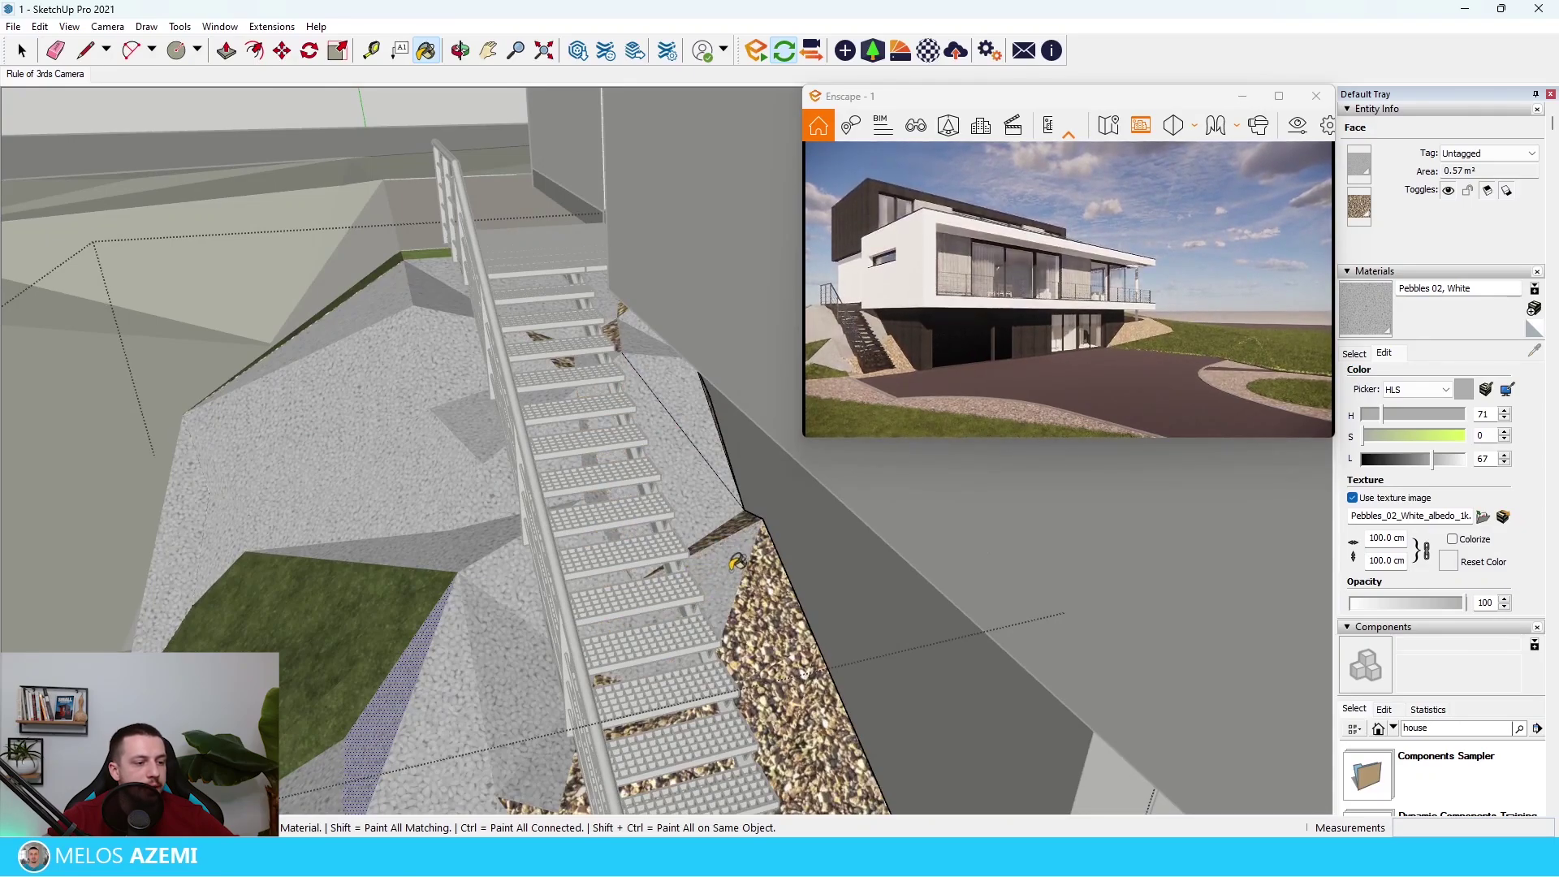
Step: Paint the gravel faces around and beneath the lowest stair treads with Pebbles 02, White
scroll(411, 389, "down", 5)
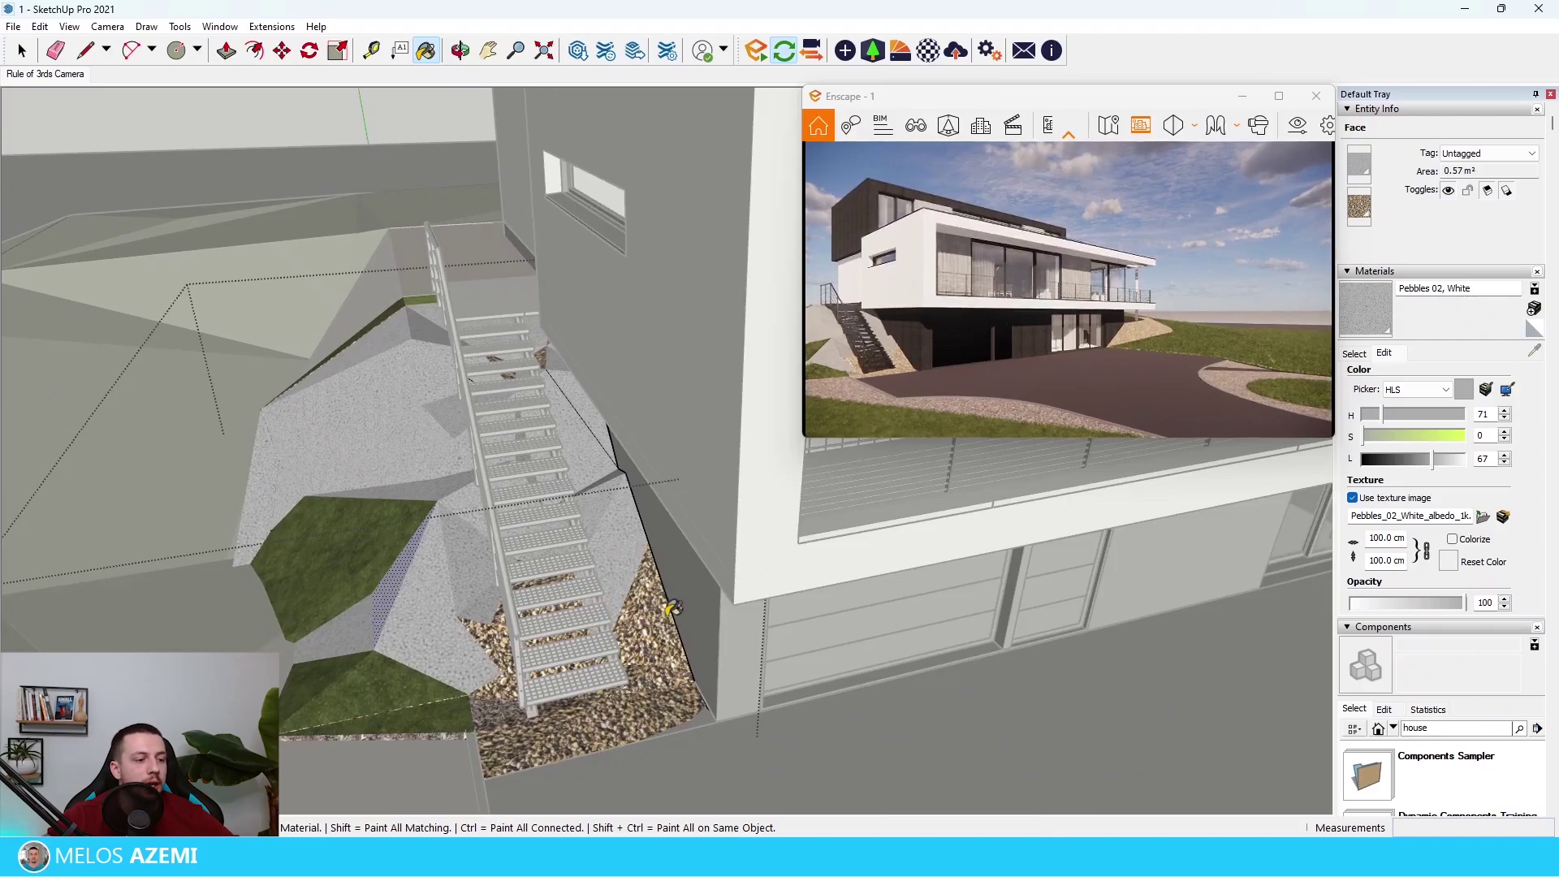
left_click(593, 716)
left_click(497, 700)
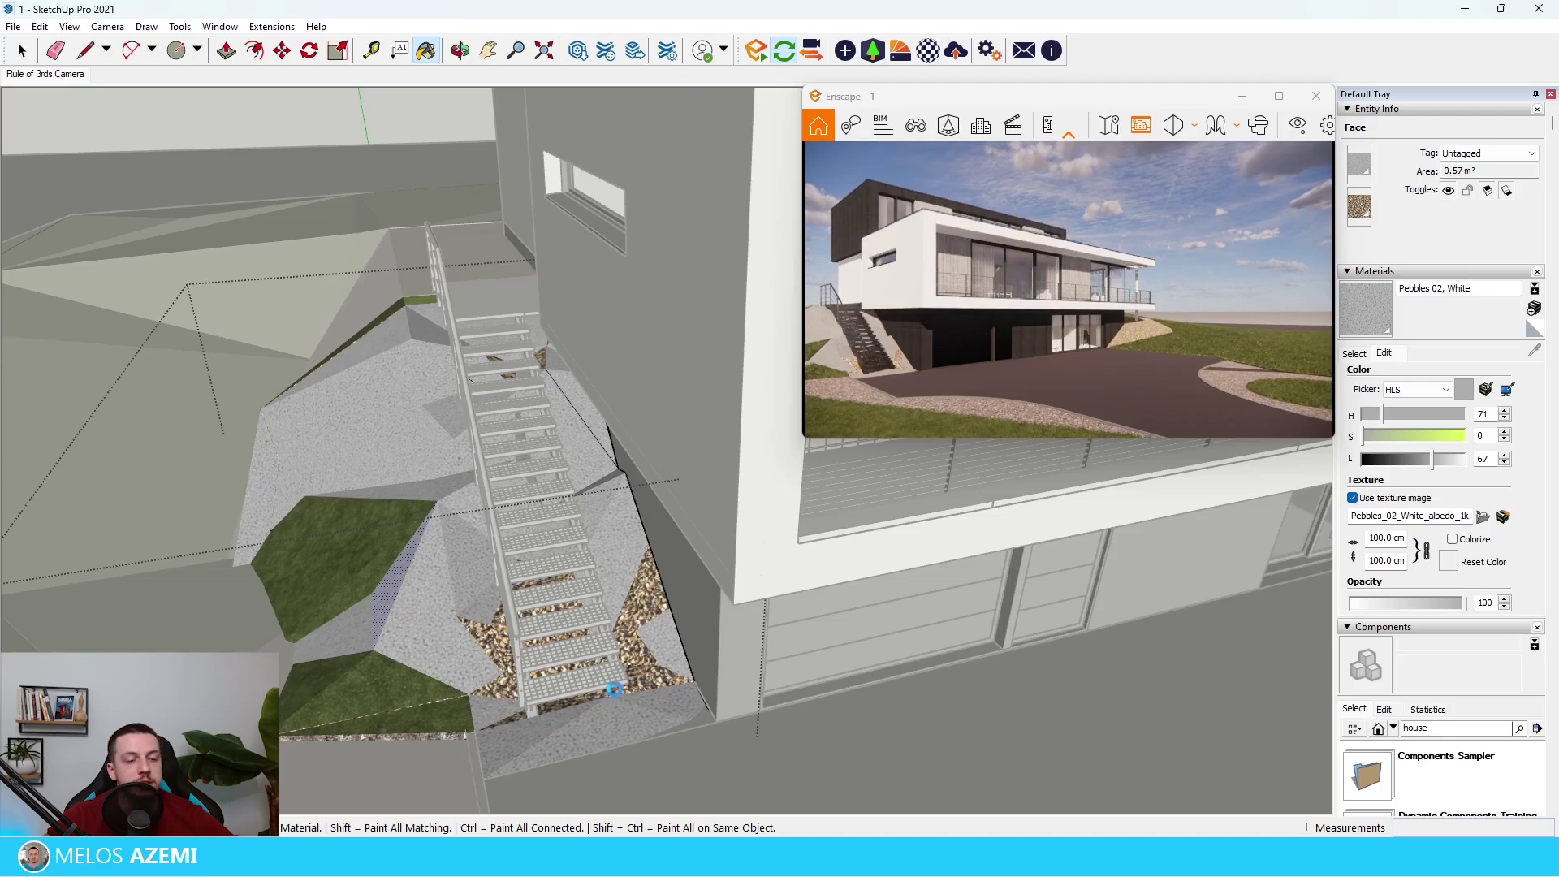
scroll(638, 659, "up", 2)
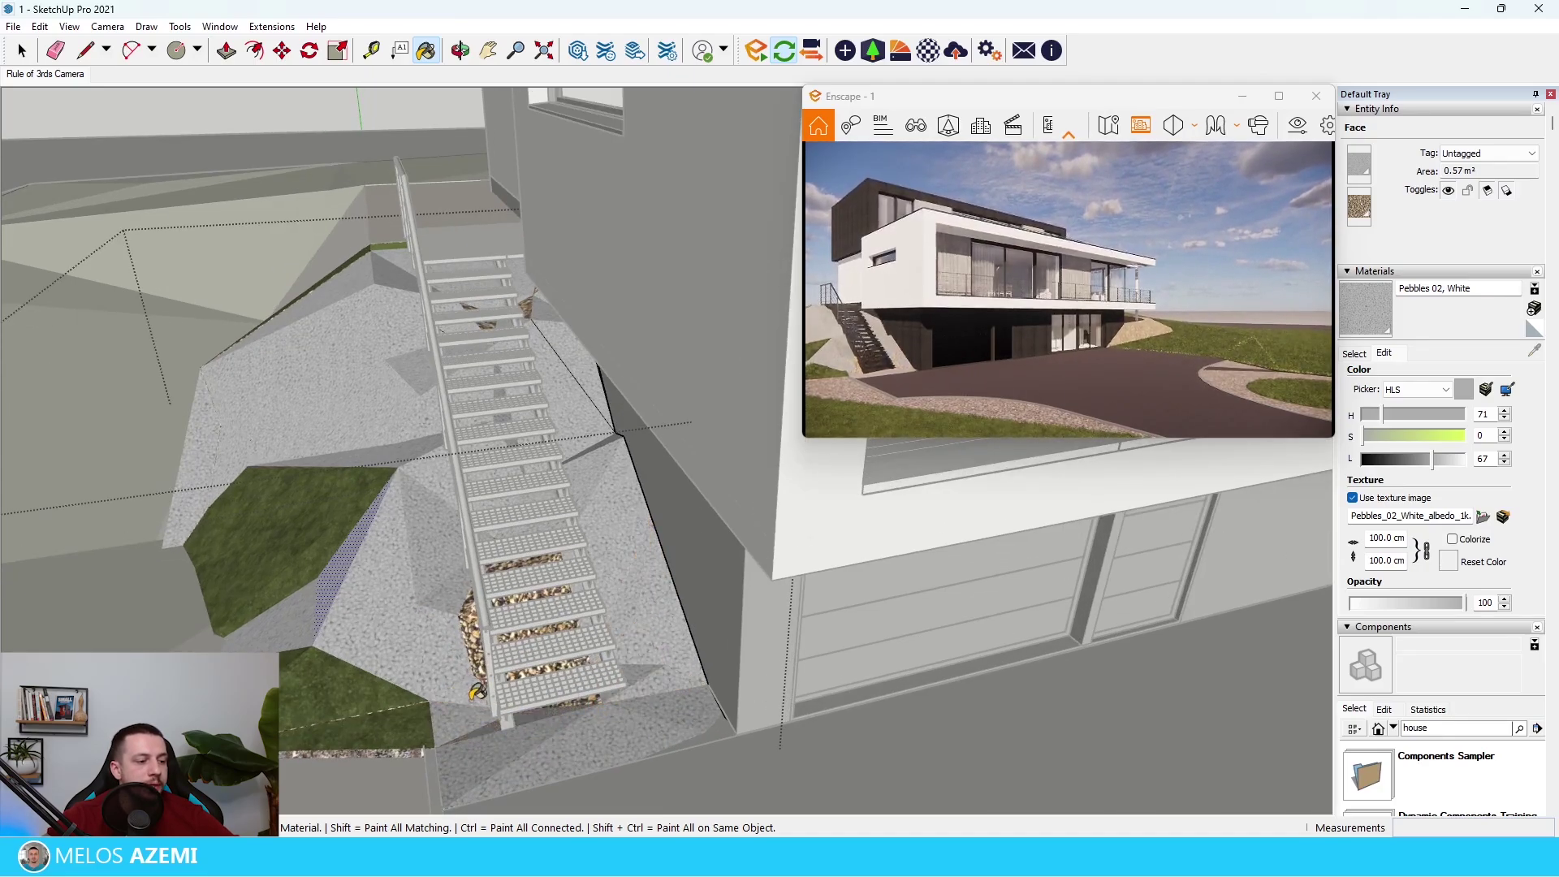
middle_click_drag(477, 691, 492, 658)
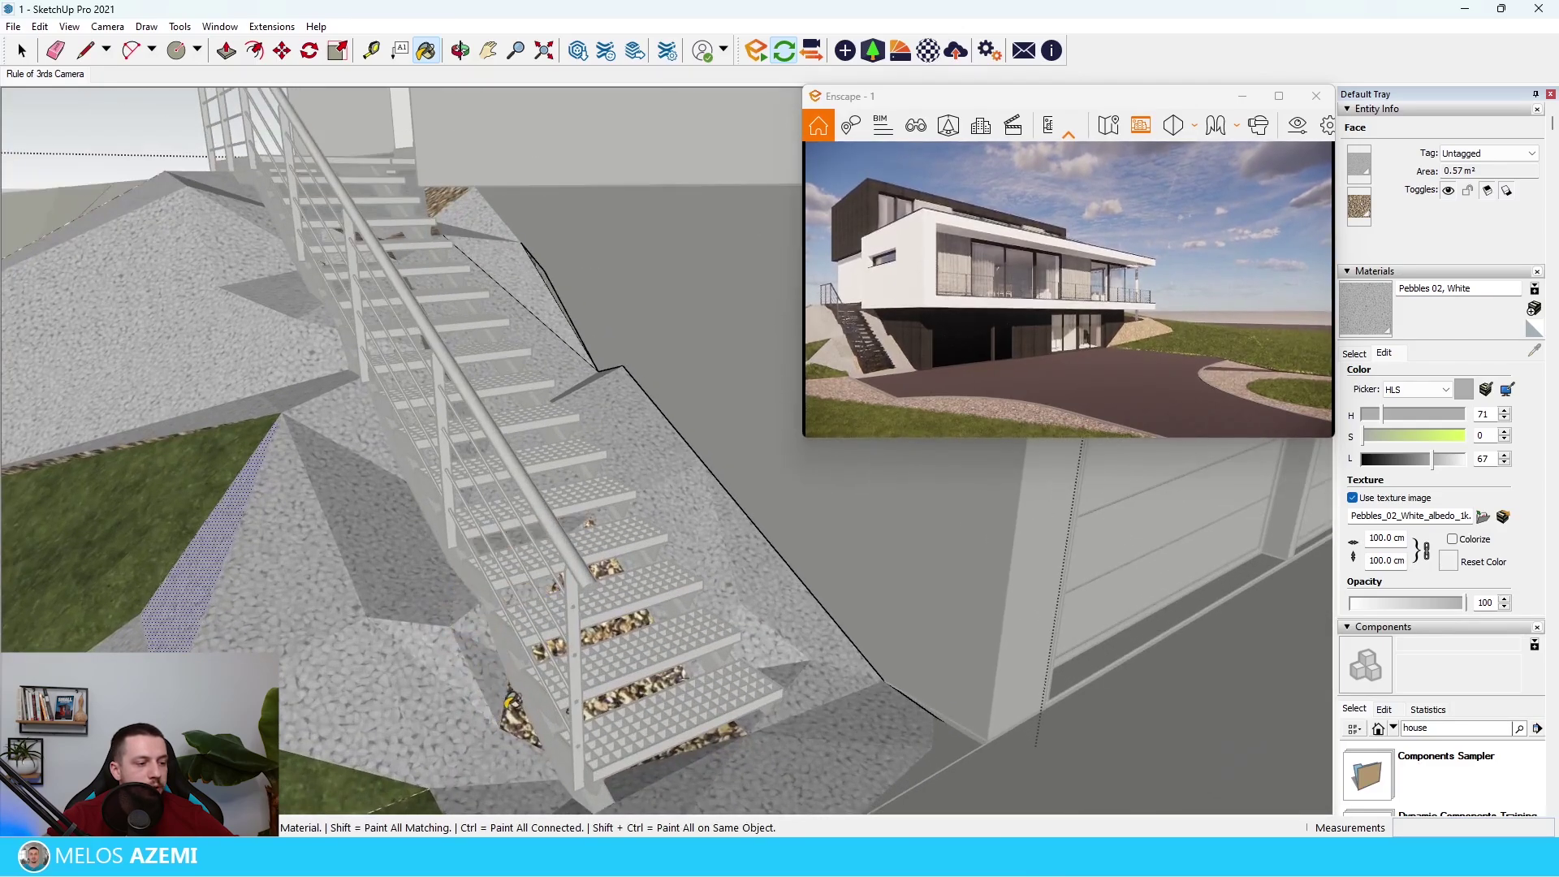
left_click(511, 703)
left_click(625, 620)
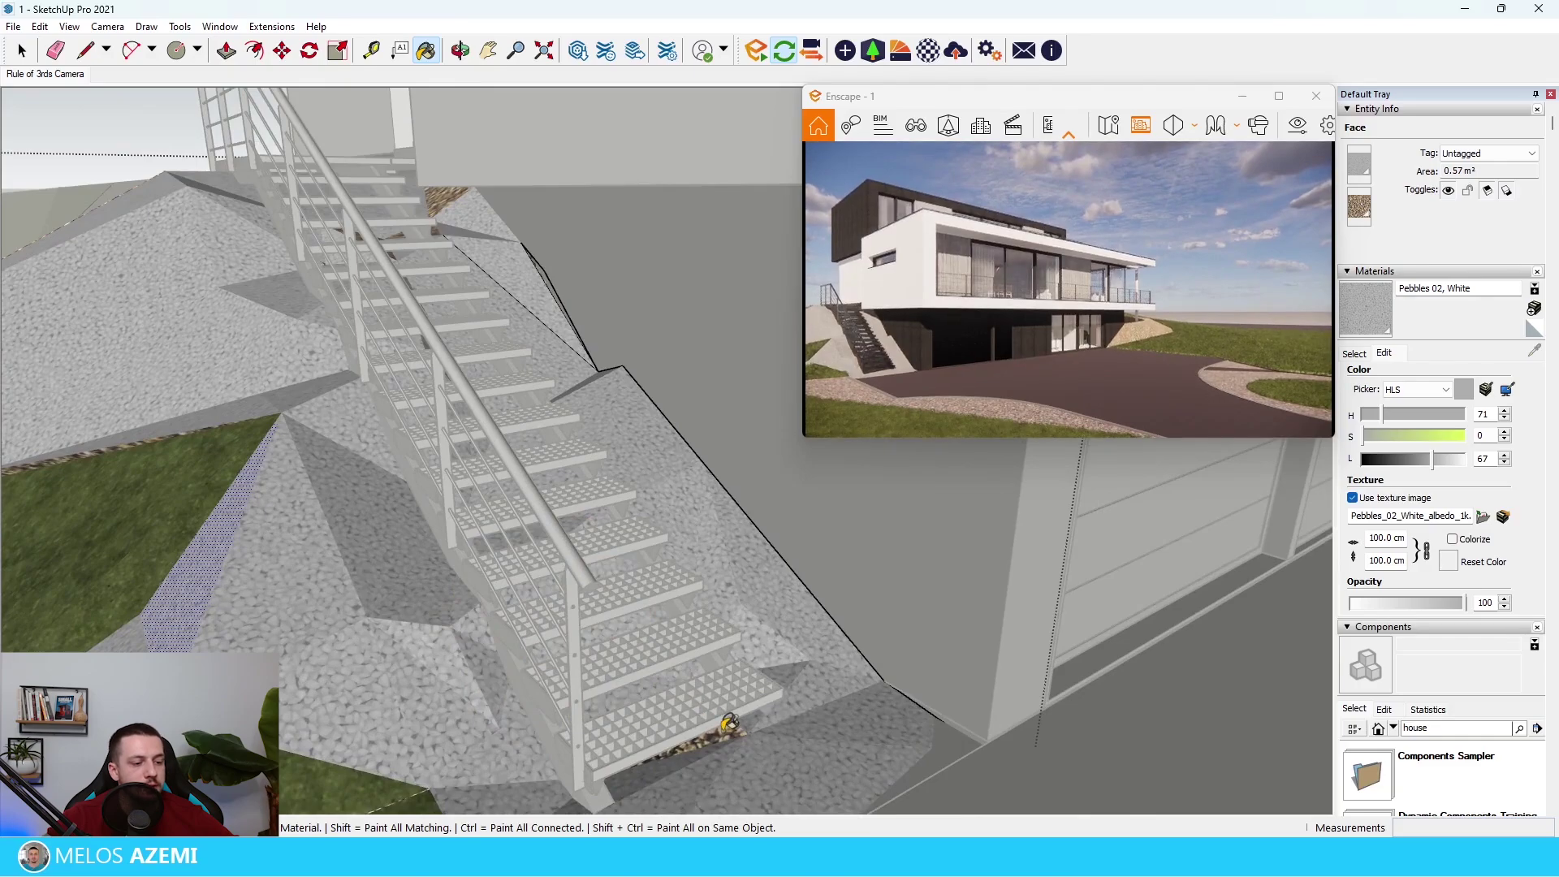
Step: Leave the bank group, open the terrain group and paint the gravel areas along the driveway with Pebbles 02, White
scroll(728, 722, "down", 10)
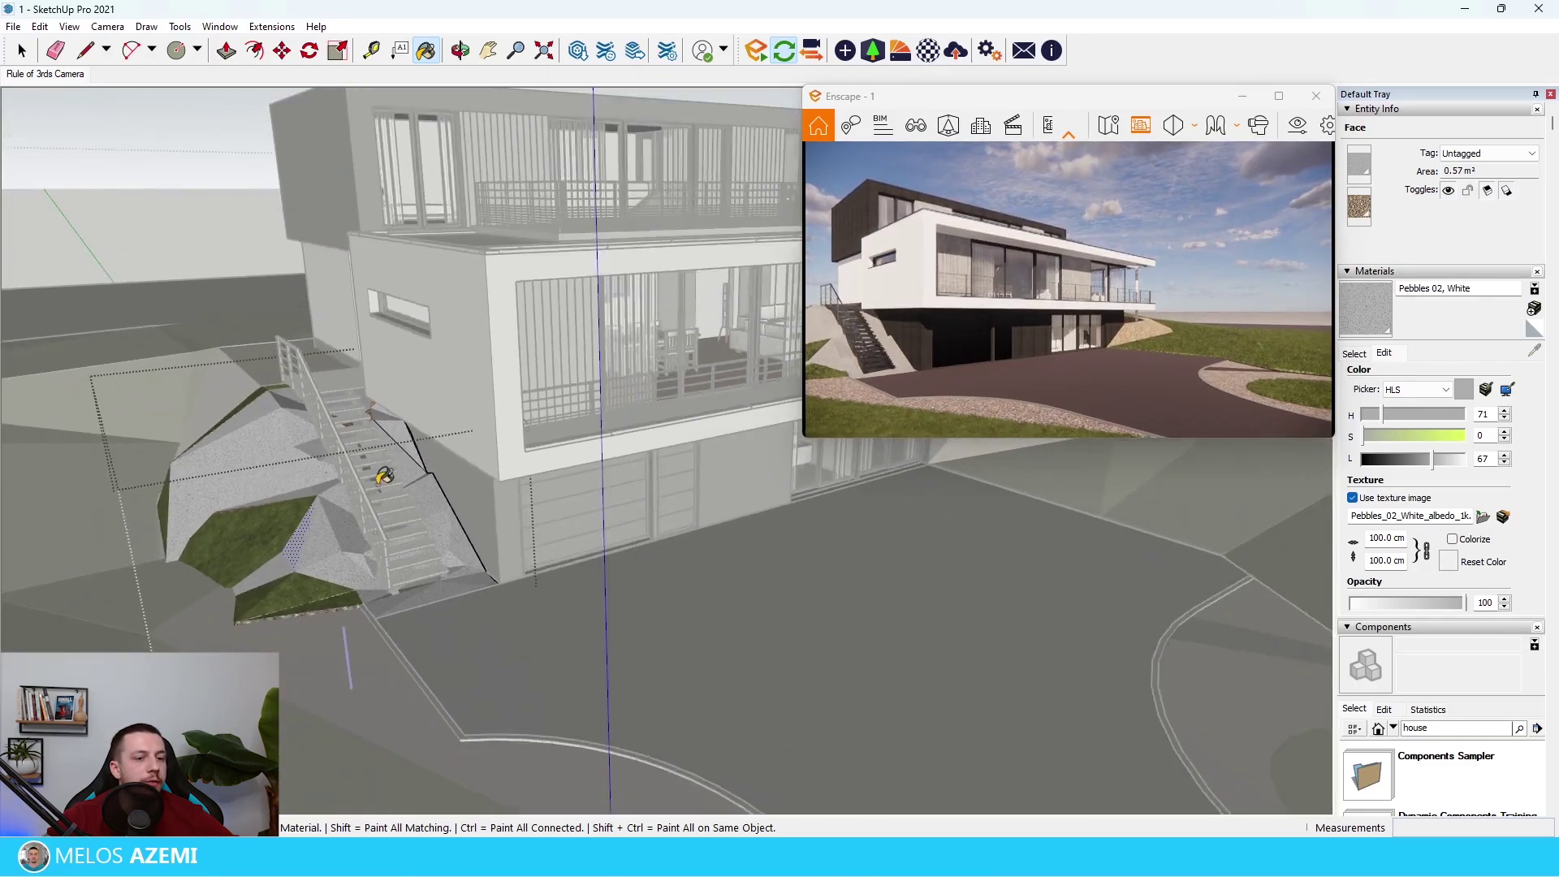
scroll(384, 477, "down", 4)
middle_click_drag(384, 477, 410, 582)
key("space")
left_click(480, 613)
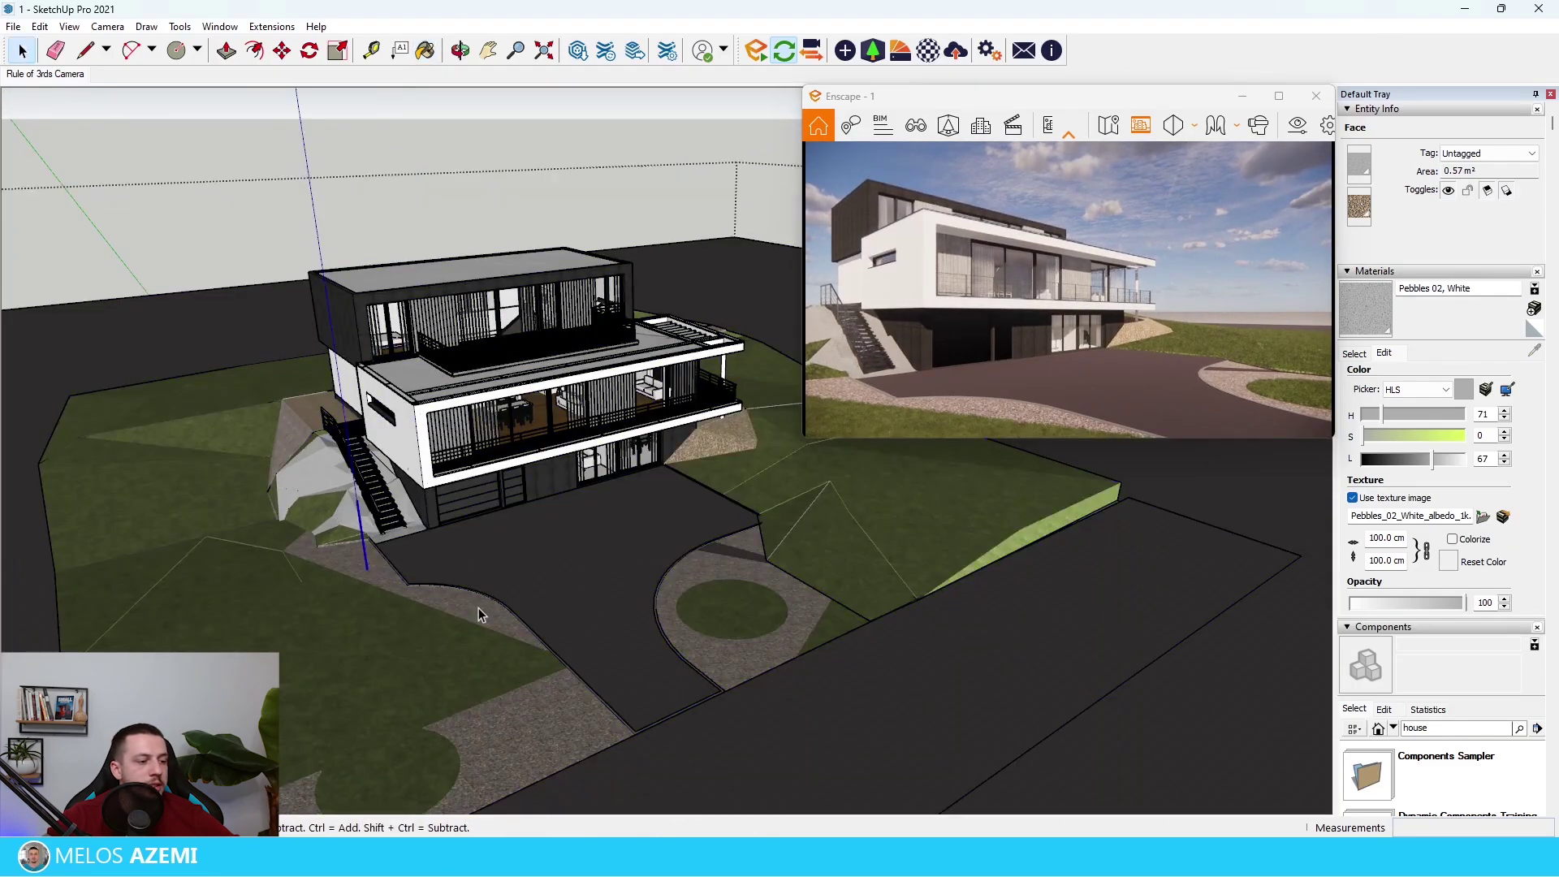
double_click(476, 613)
left_click(358, 571)
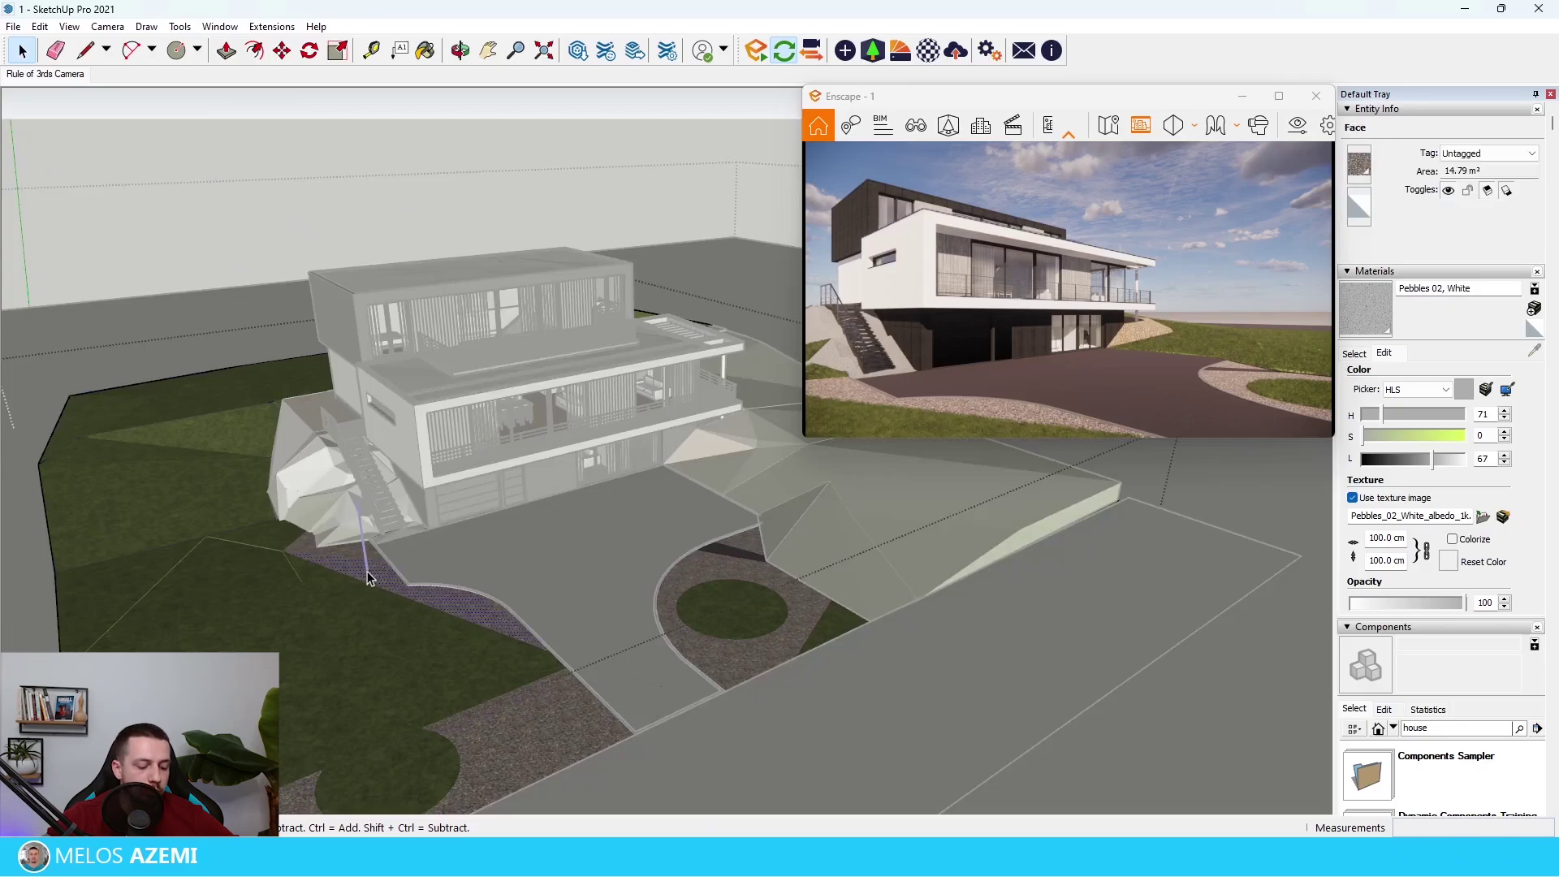
key("b")
left_click(366, 566)
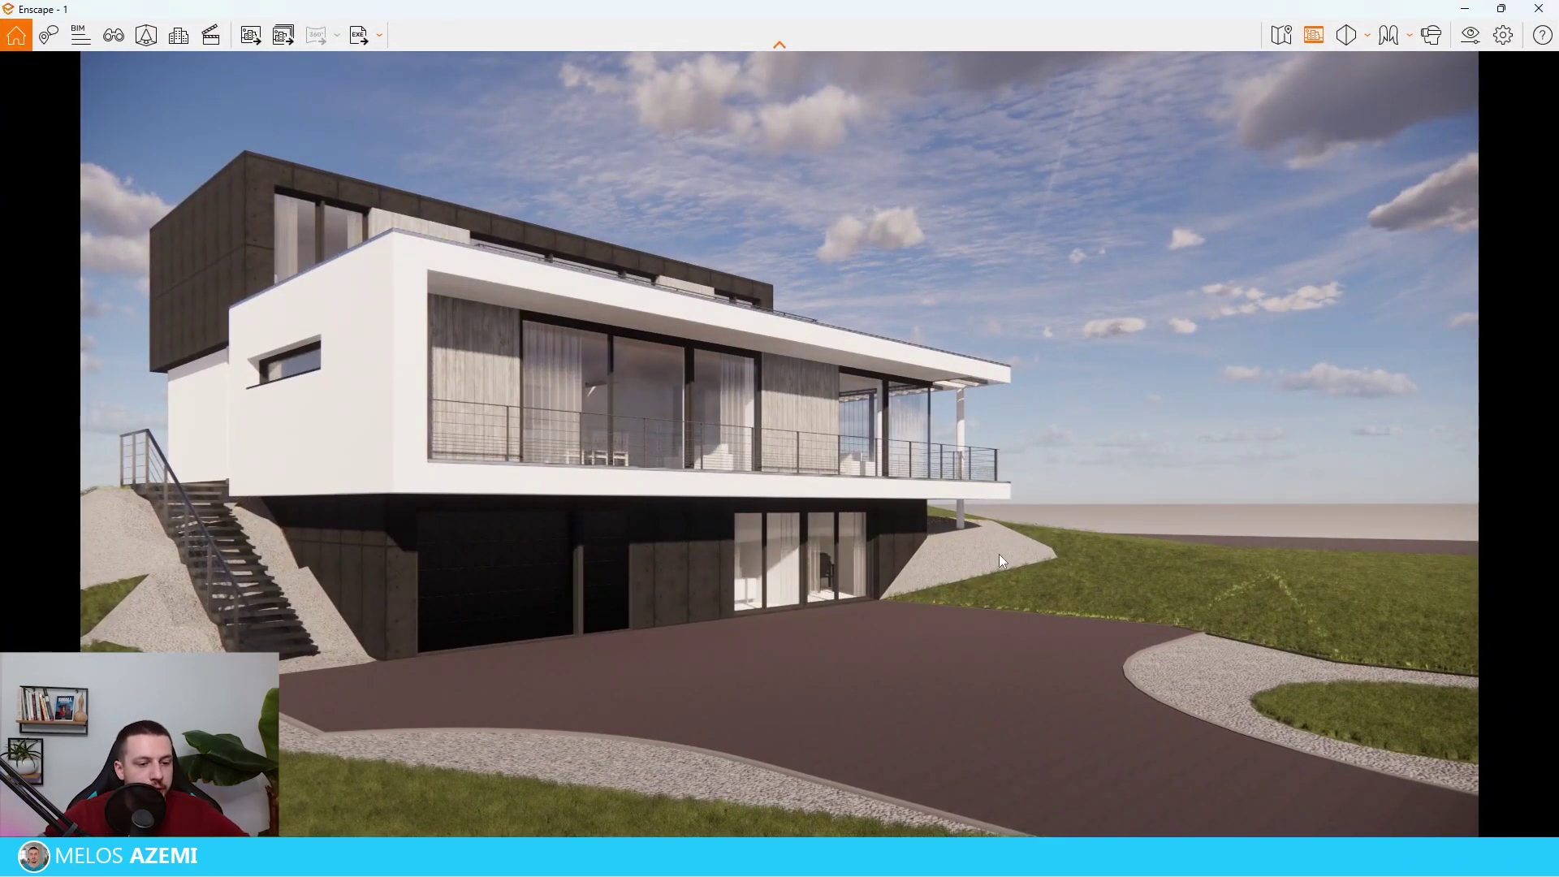
Step: Examine the new pebbles beside the driveway up close in the maximized Enscape render
left_click_drag(999, 553, 876, 683)
key("w")
key("s")
key("w")
key("s")
key("w")
key("s")
key("w")
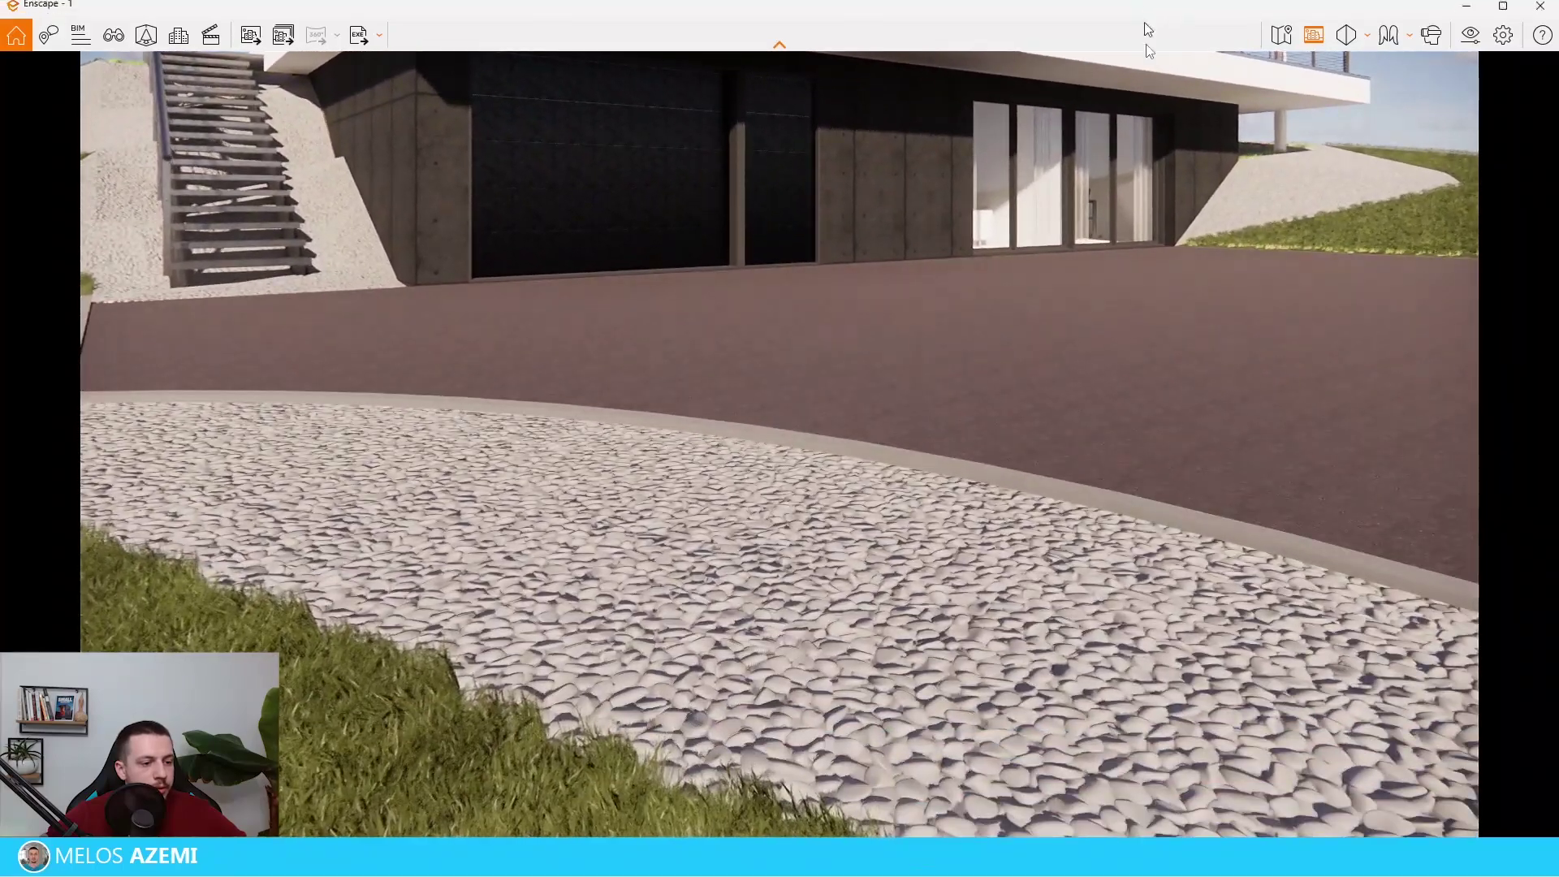
Step: Set the Pebbles 02, White texture size to 130 cm and open the Enscape Material Editor, arranging it beside the render window
left_click(1502, 7)
left_click(1389, 544)
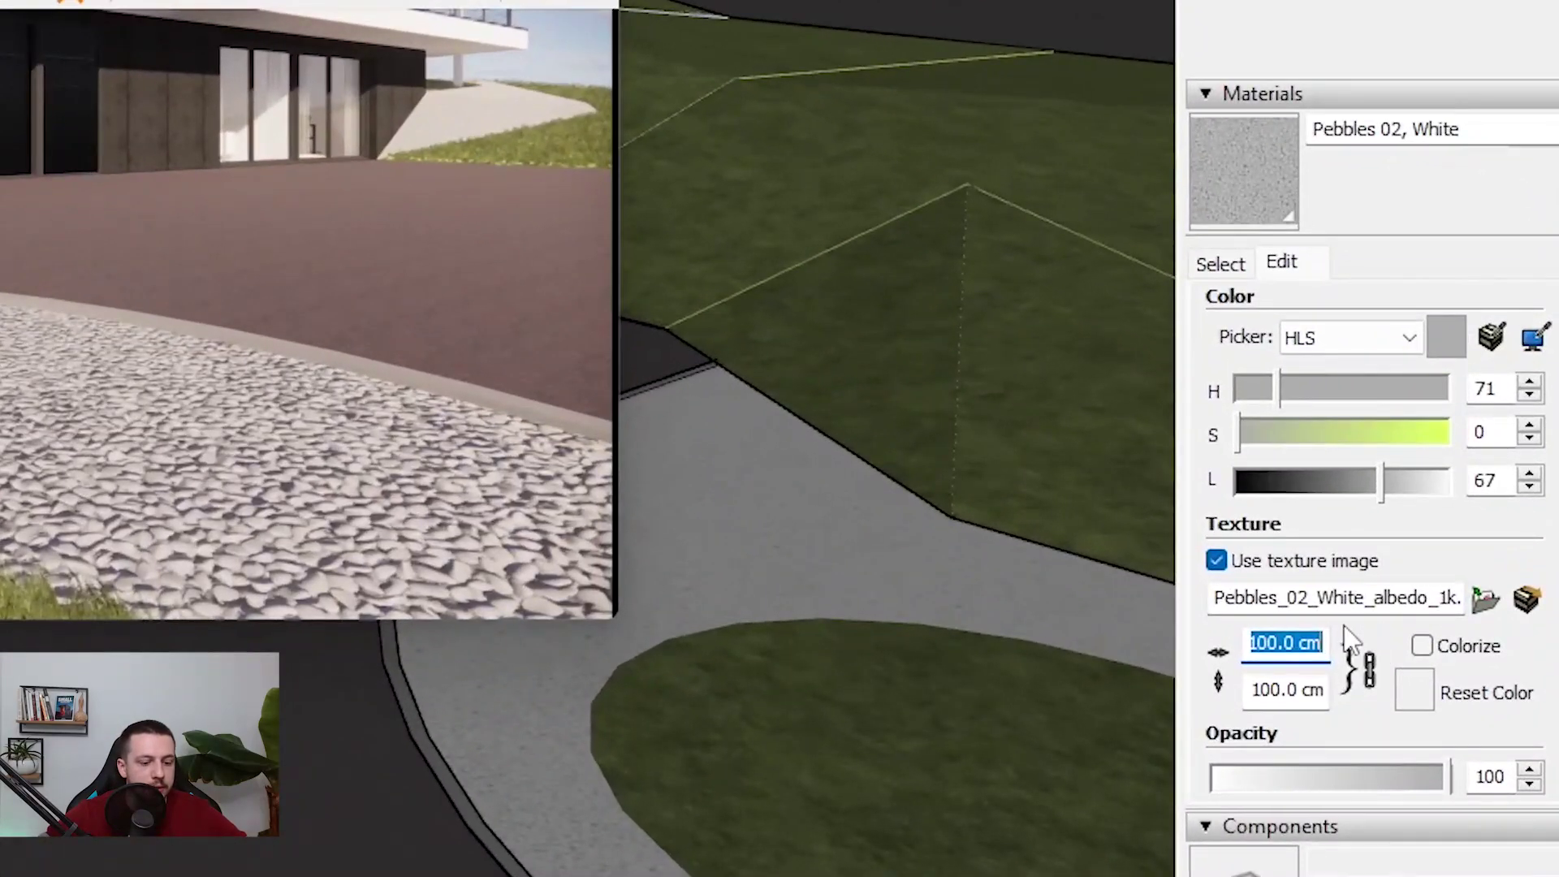
type("130")
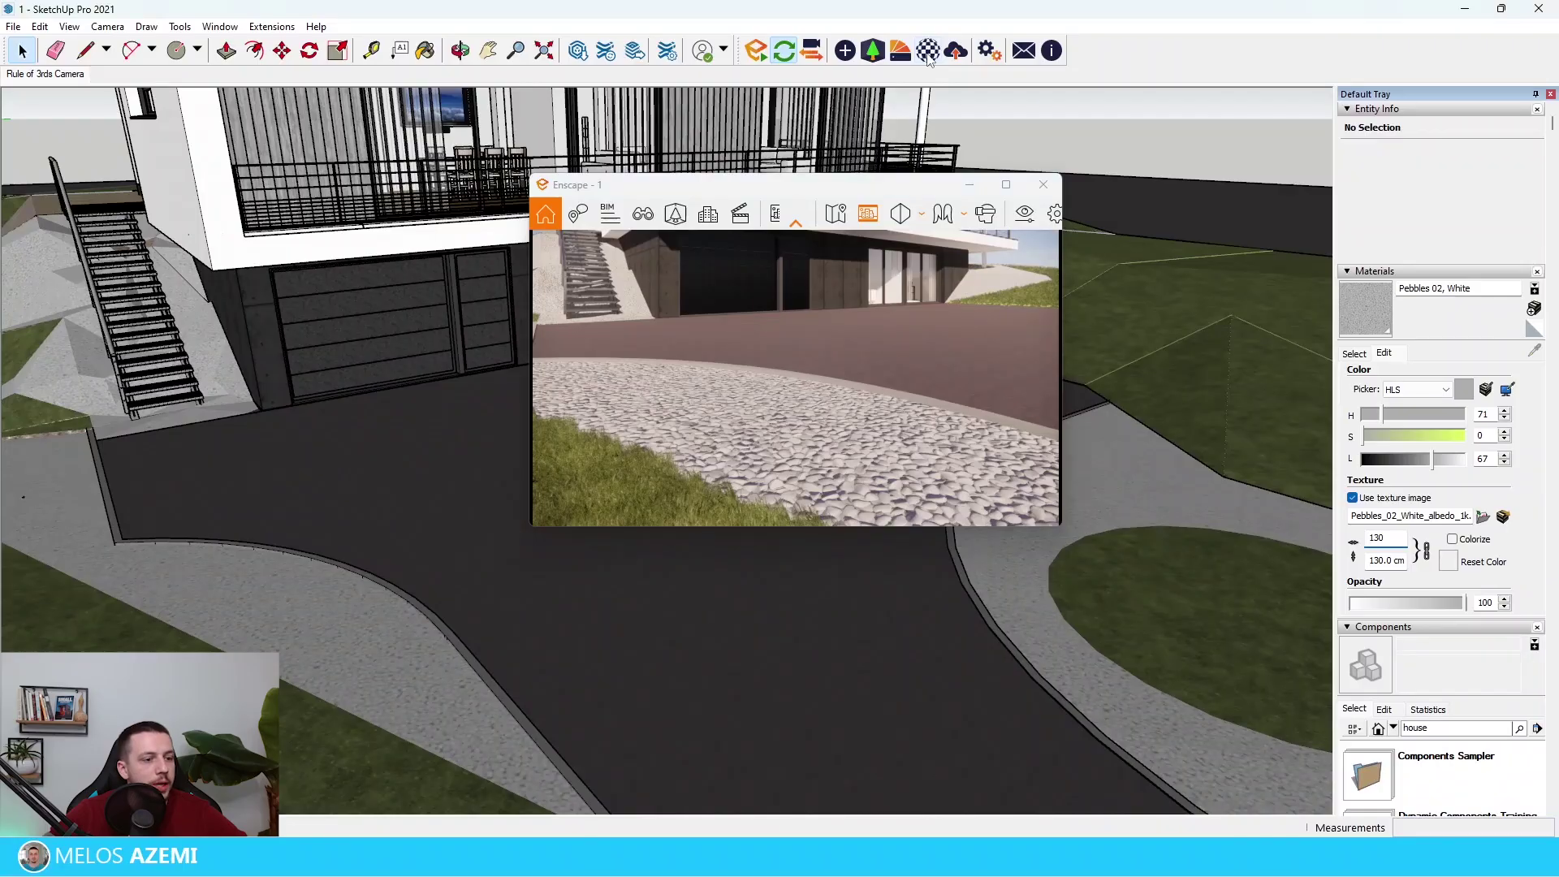
left_click(927, 54)
left_click_drag(562, 207, 398, 99)
left_click_drag(850, 190, 1063, 86)
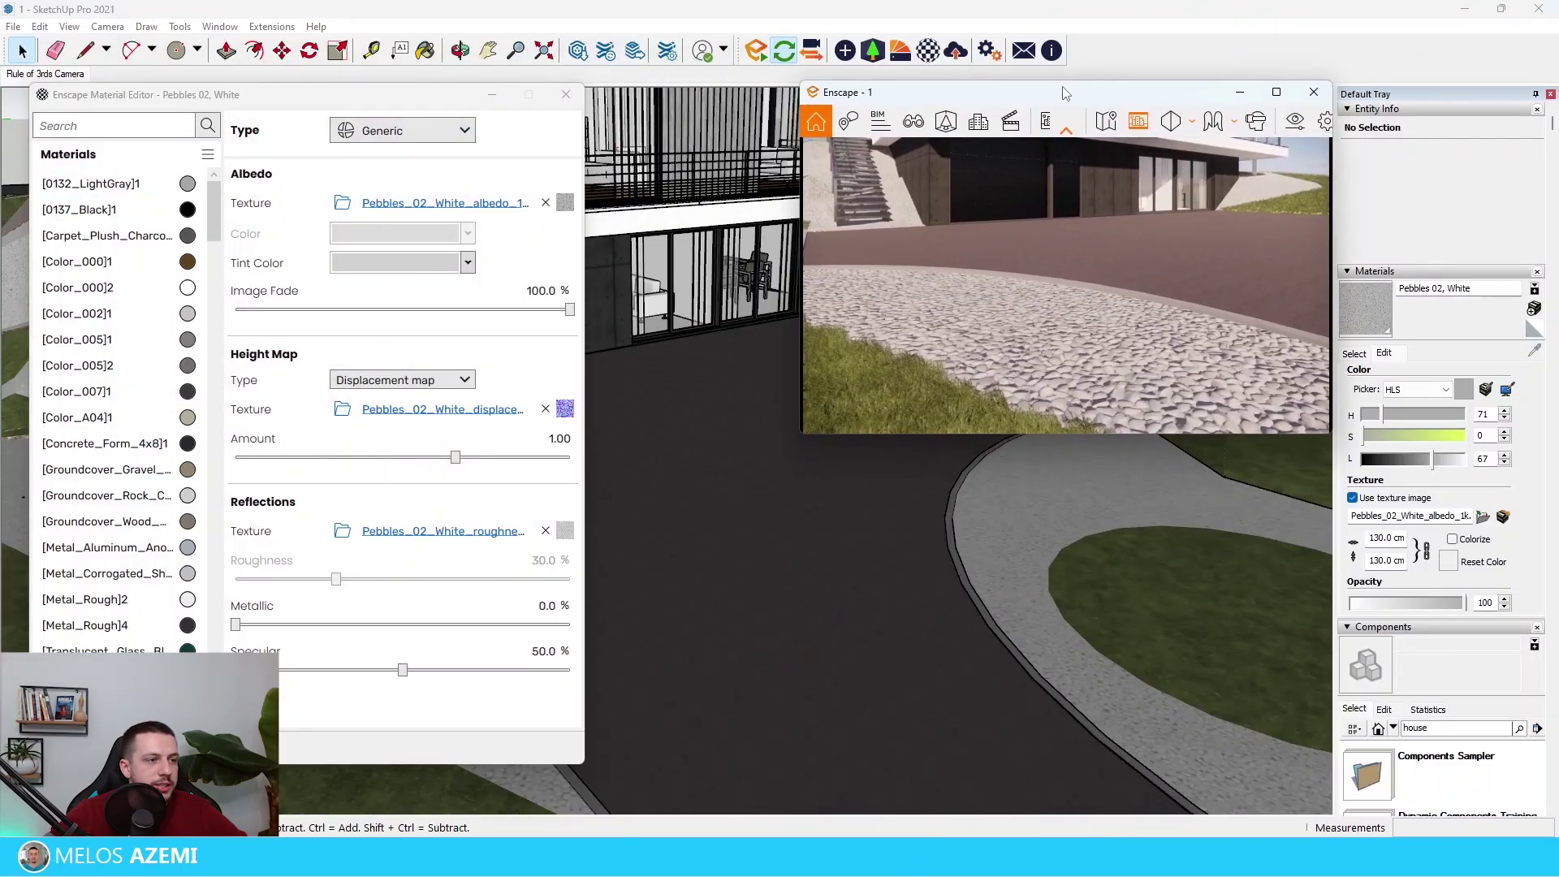
Step: Switch the Enscape render back to the saved Rule of 3rds Camera view
left_click(910, 126)
left_click(1033, 153)
left_click(911, 125)
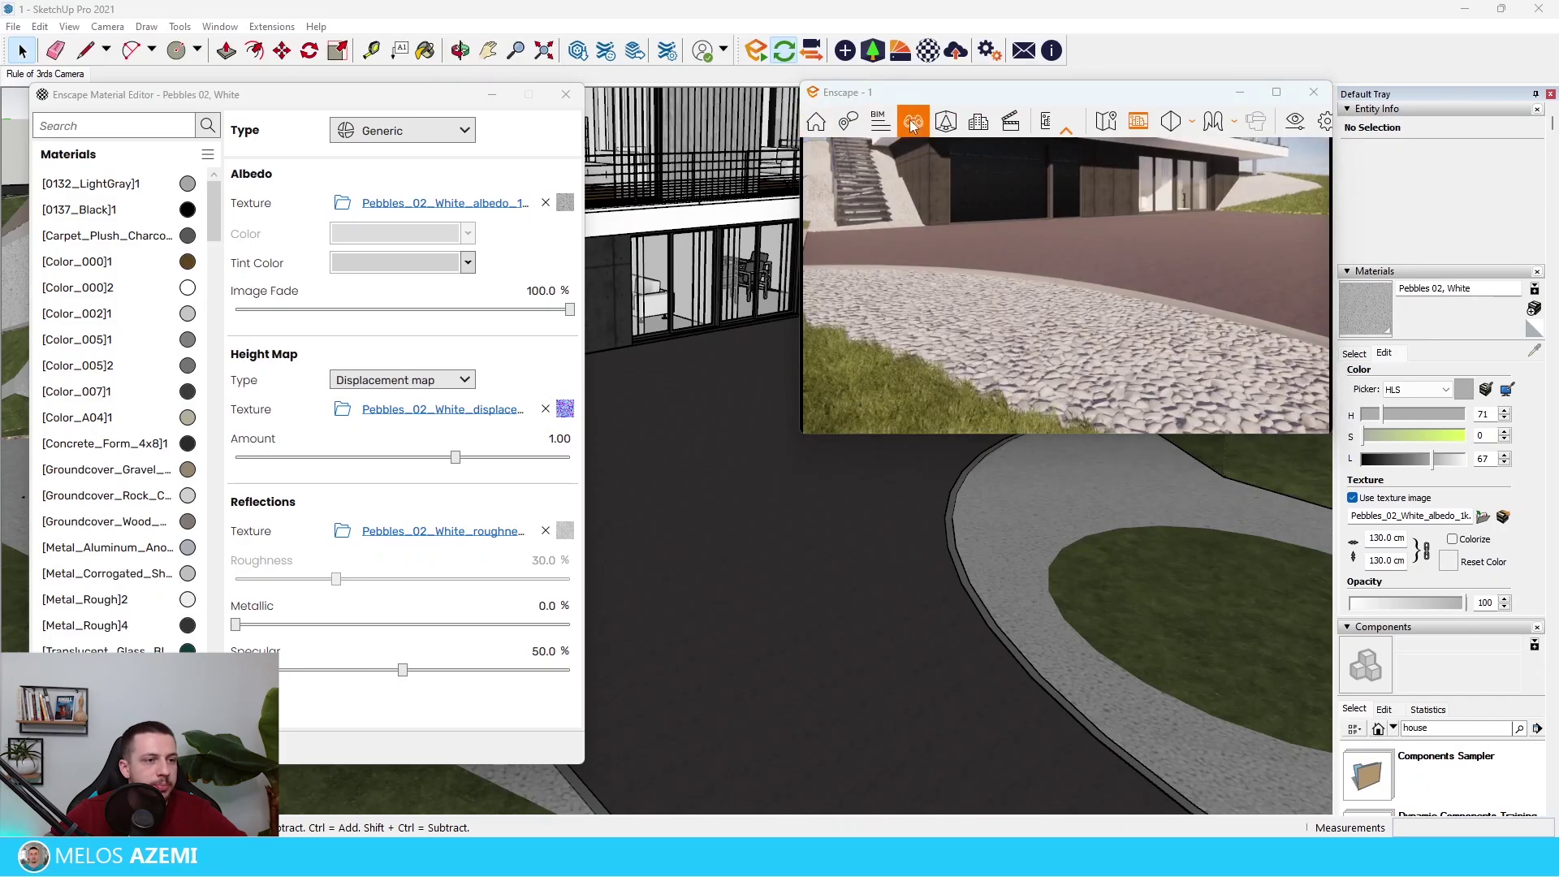
left_click(912, 121)
left_click(911, 329)
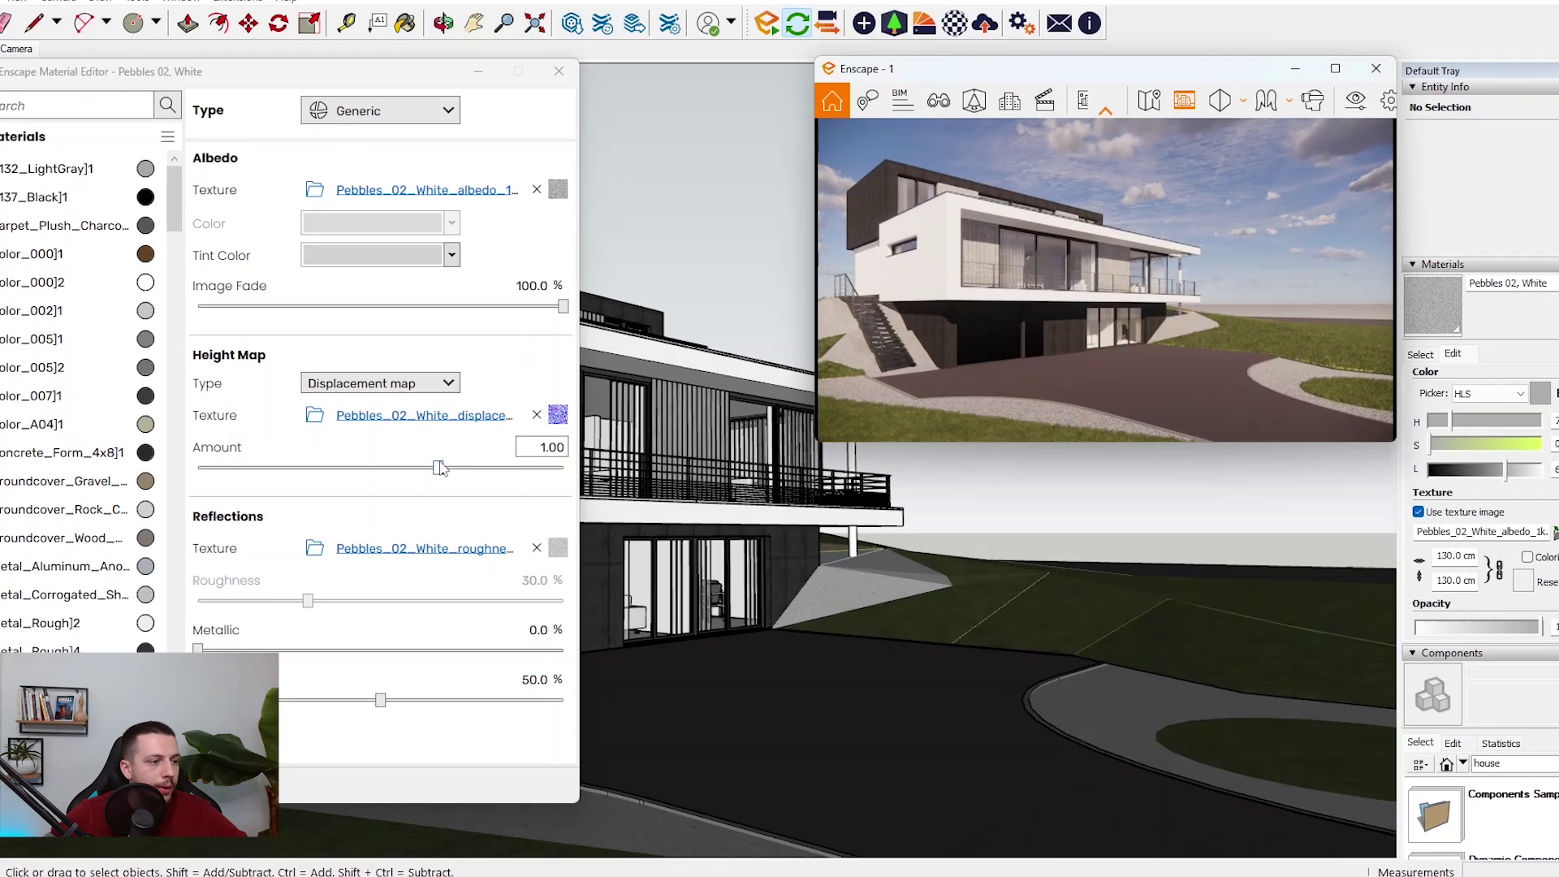
Step: Set the displacement map amount of Pebbles 02, White to 2.80 and maximize the Enscape window
left_click_drag(547, 439, 586, 451)
type("2")
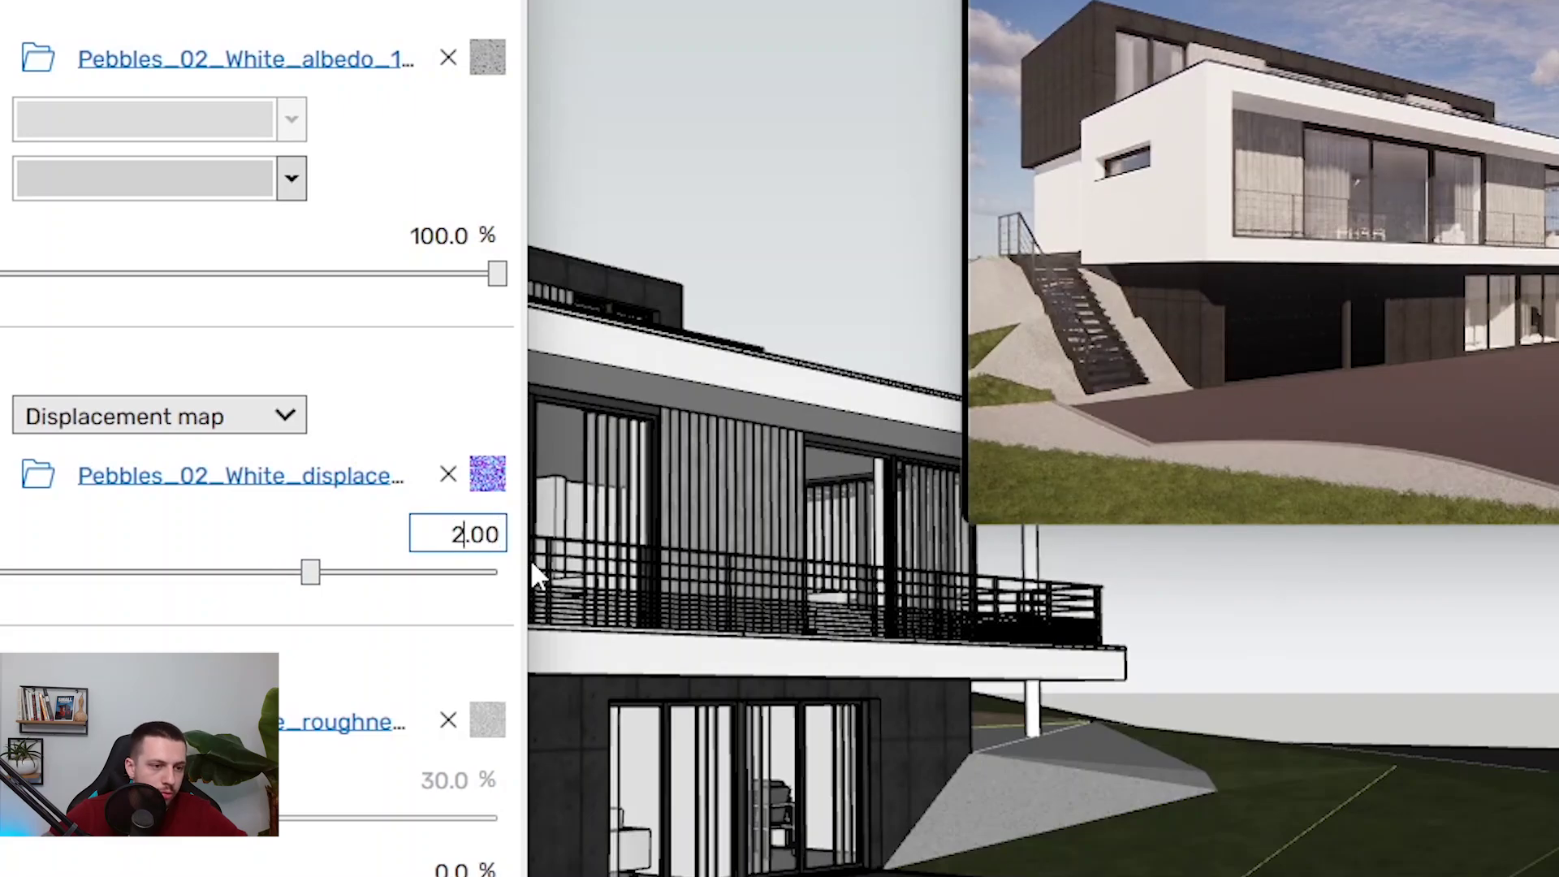
left_click(1276, 92)
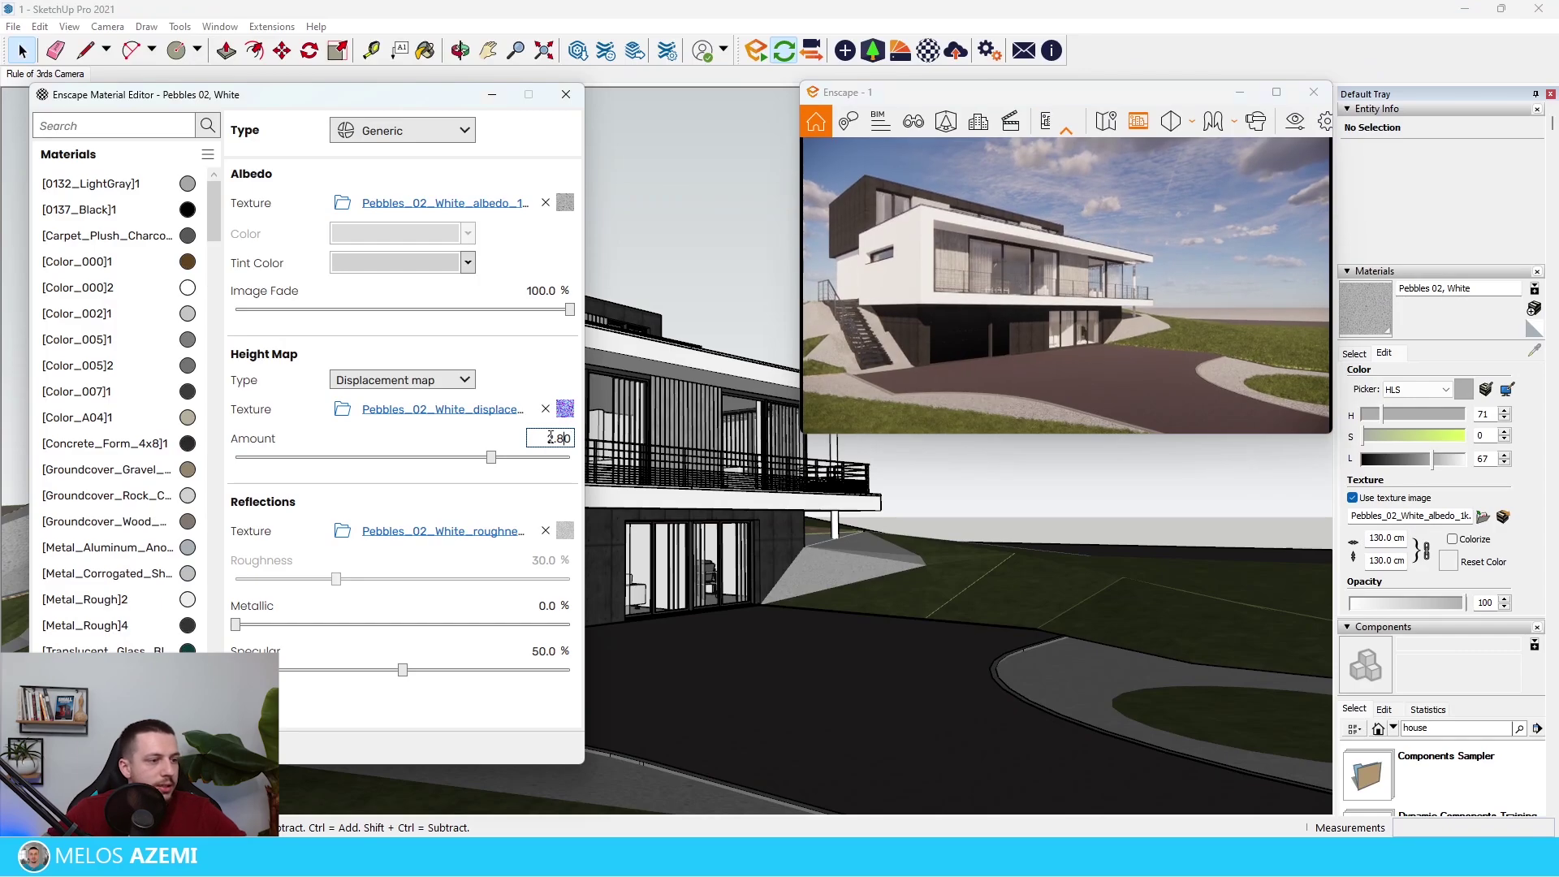
left_click(1035, 651)
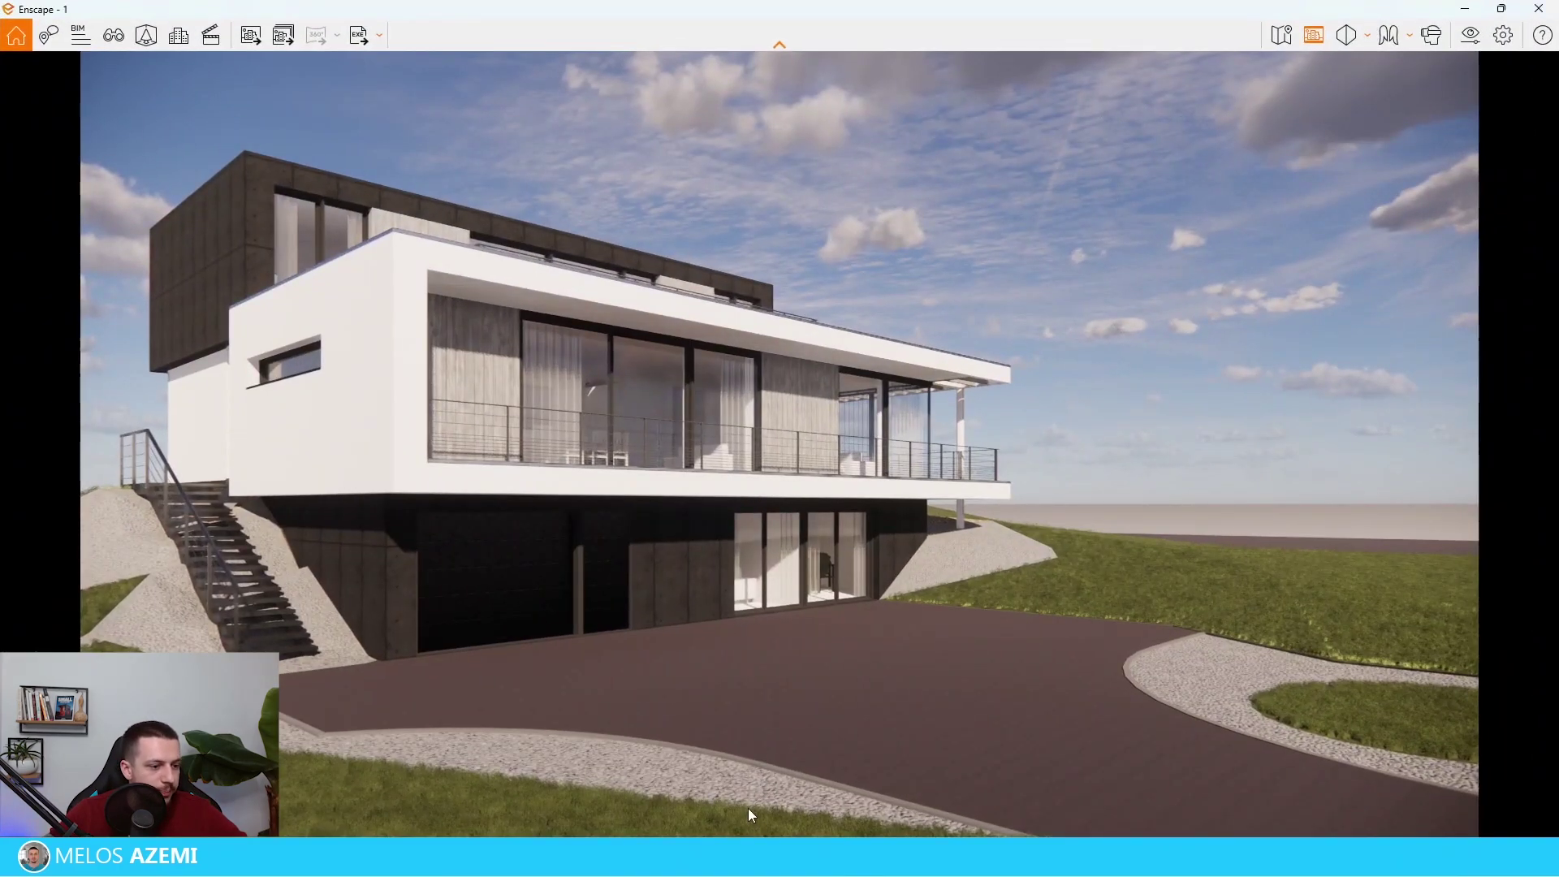
Step: Examine the displaced pebble surfaces and the driveway surroundings from nearer and farther viewpoints in the Enscape render
scroll(671, 775, "up", 3)
scroll(671, 775, "up", 5)
left_click_drag(822, 668, 645, 685)
key("s")
key("e")
key("w")
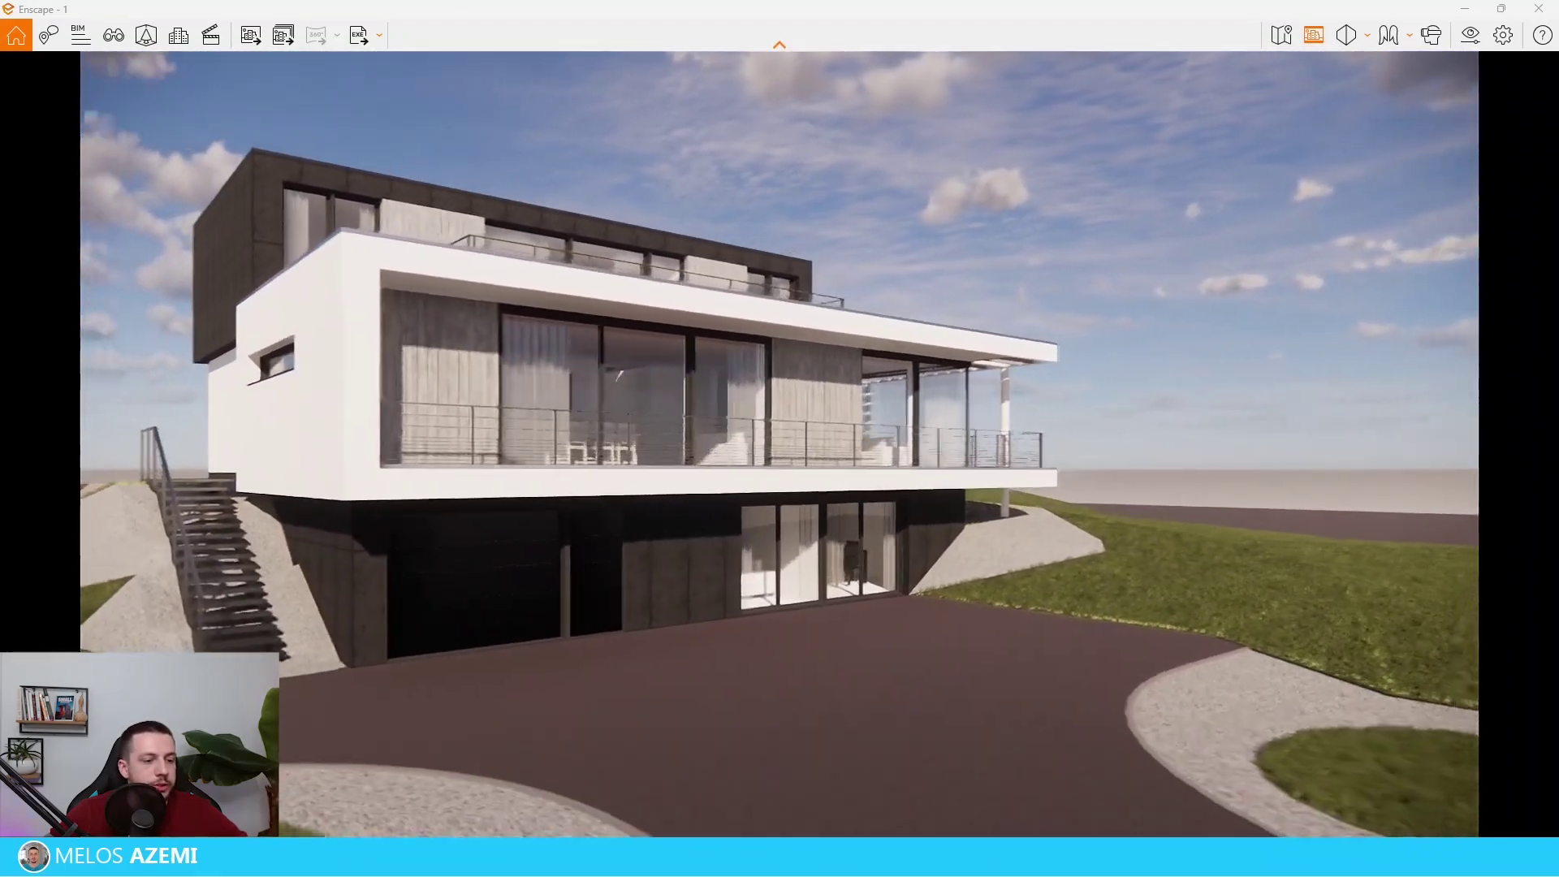
key("s")
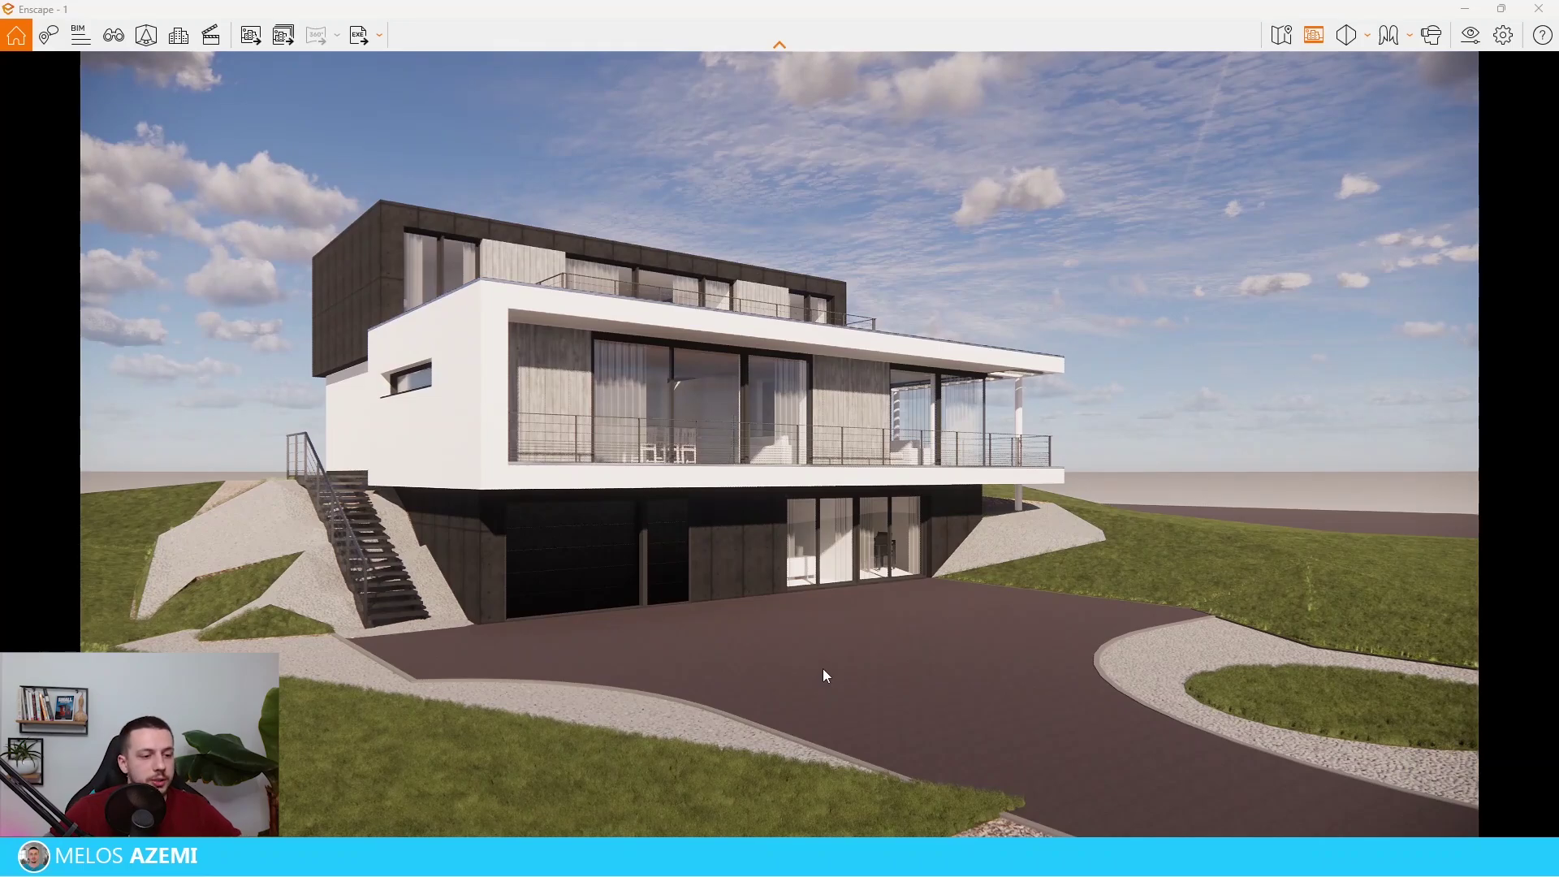
Step: Reload the Rule of 3rds Camera view from the saved views, close the view list and shrink the Enscape window
left_click(113, 35)
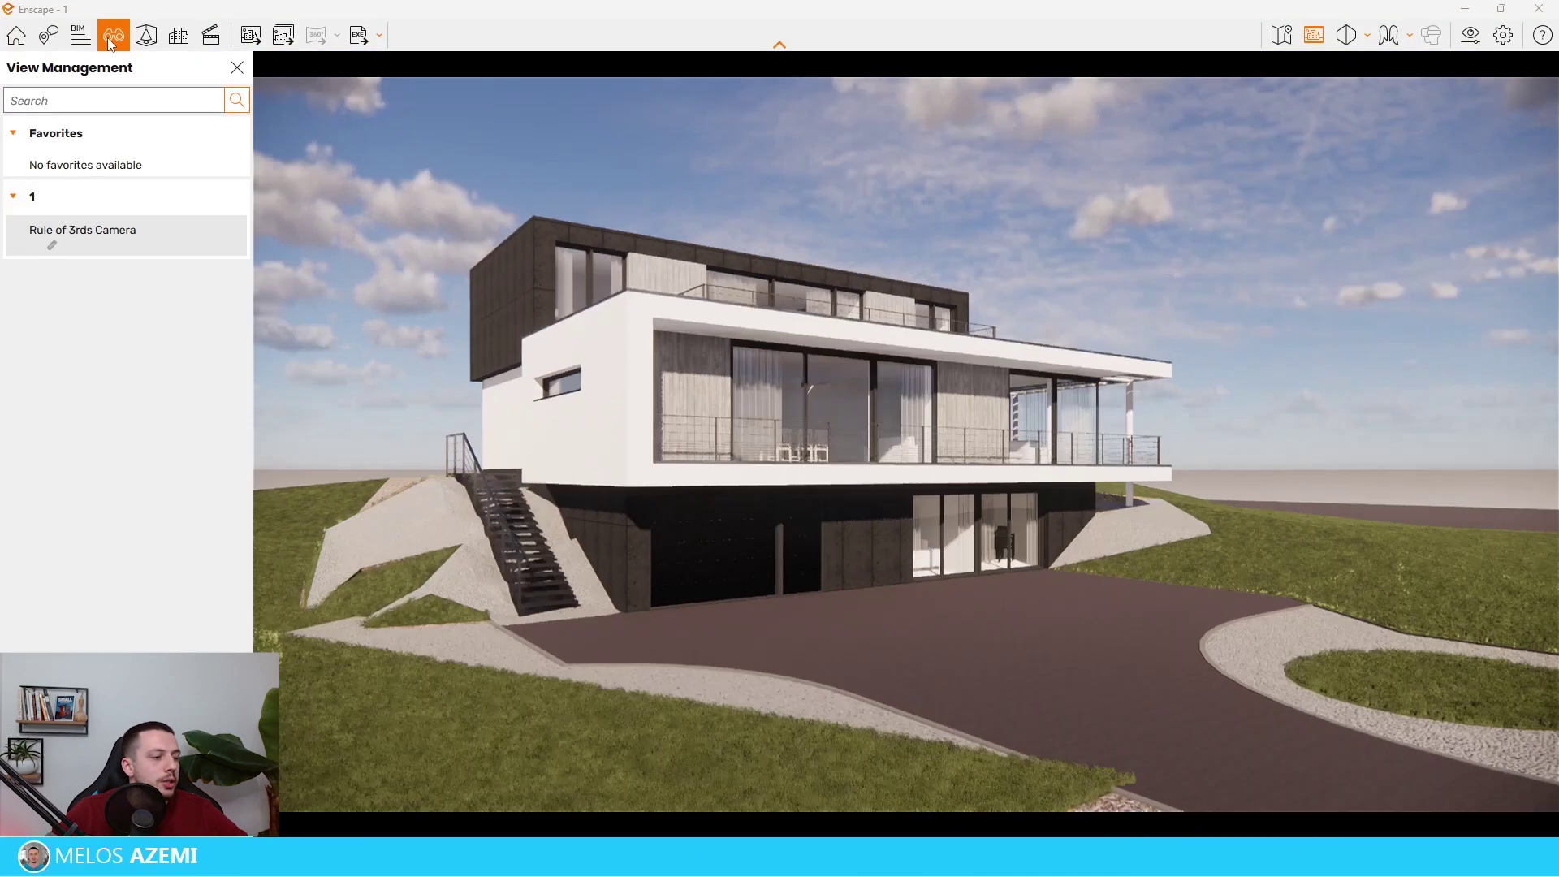
left_click(162, 253)
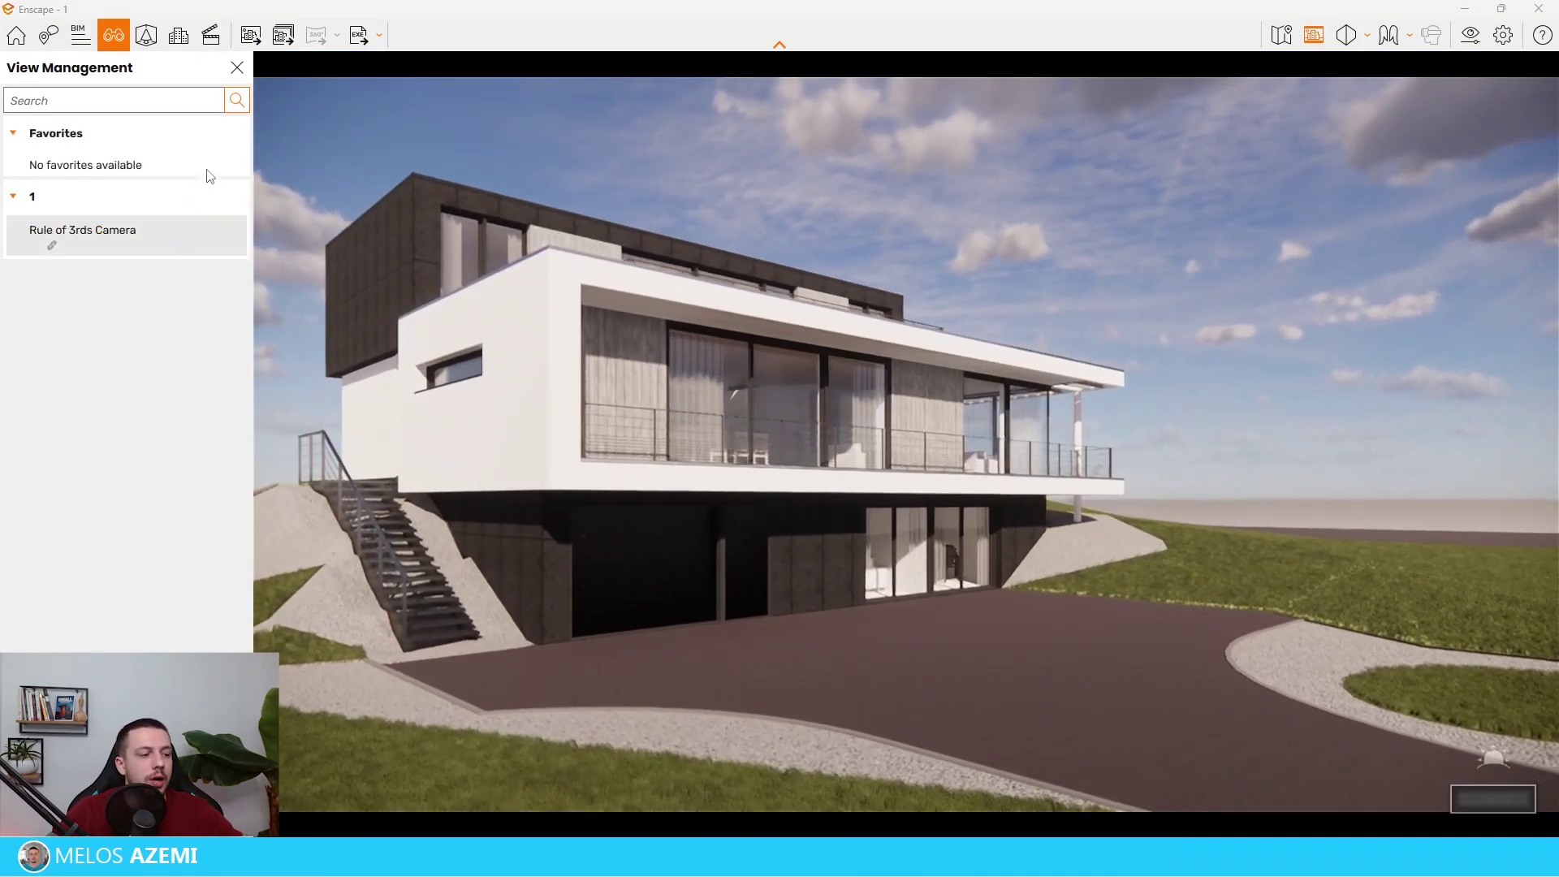
left_click(237, 68)
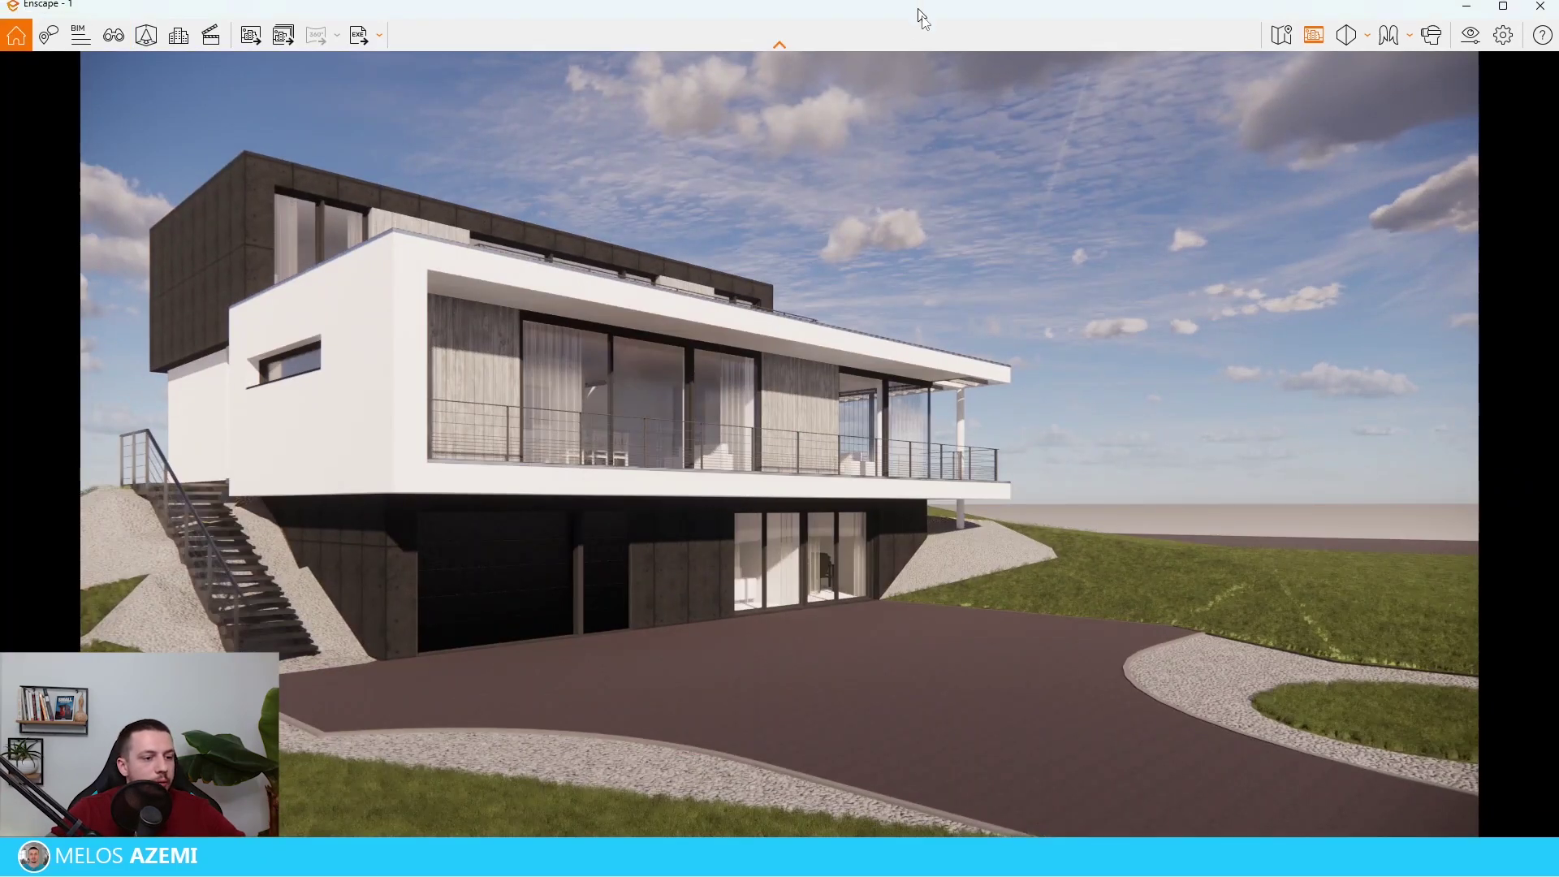
double_click(922, 18)
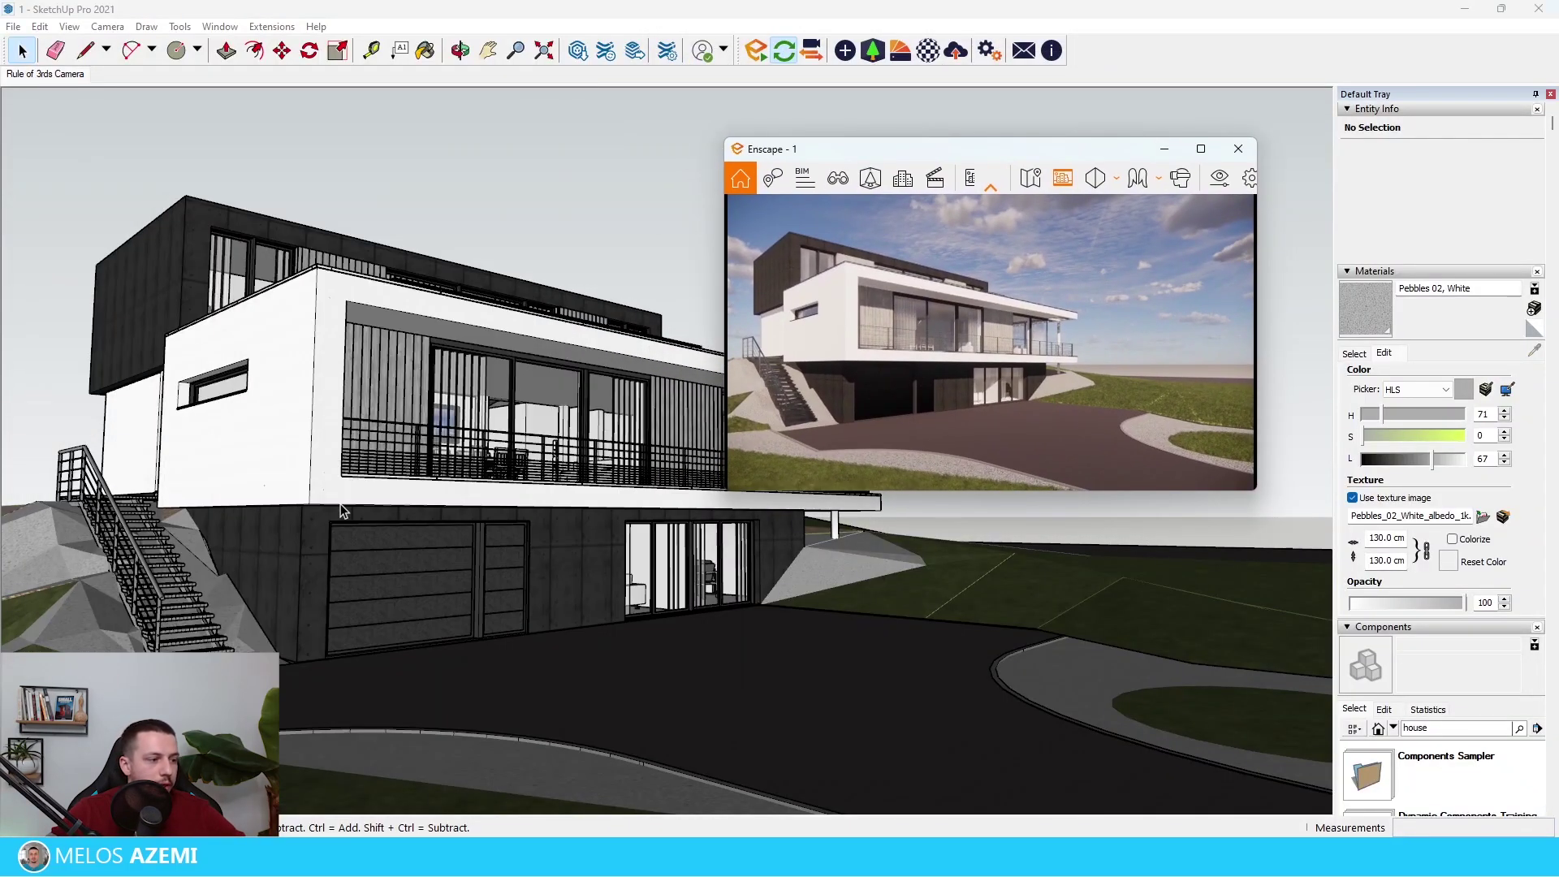
Step: Sample the Metal_Rough material from a tread of the exterior stairs
scroll(341, 509, "up", 10)
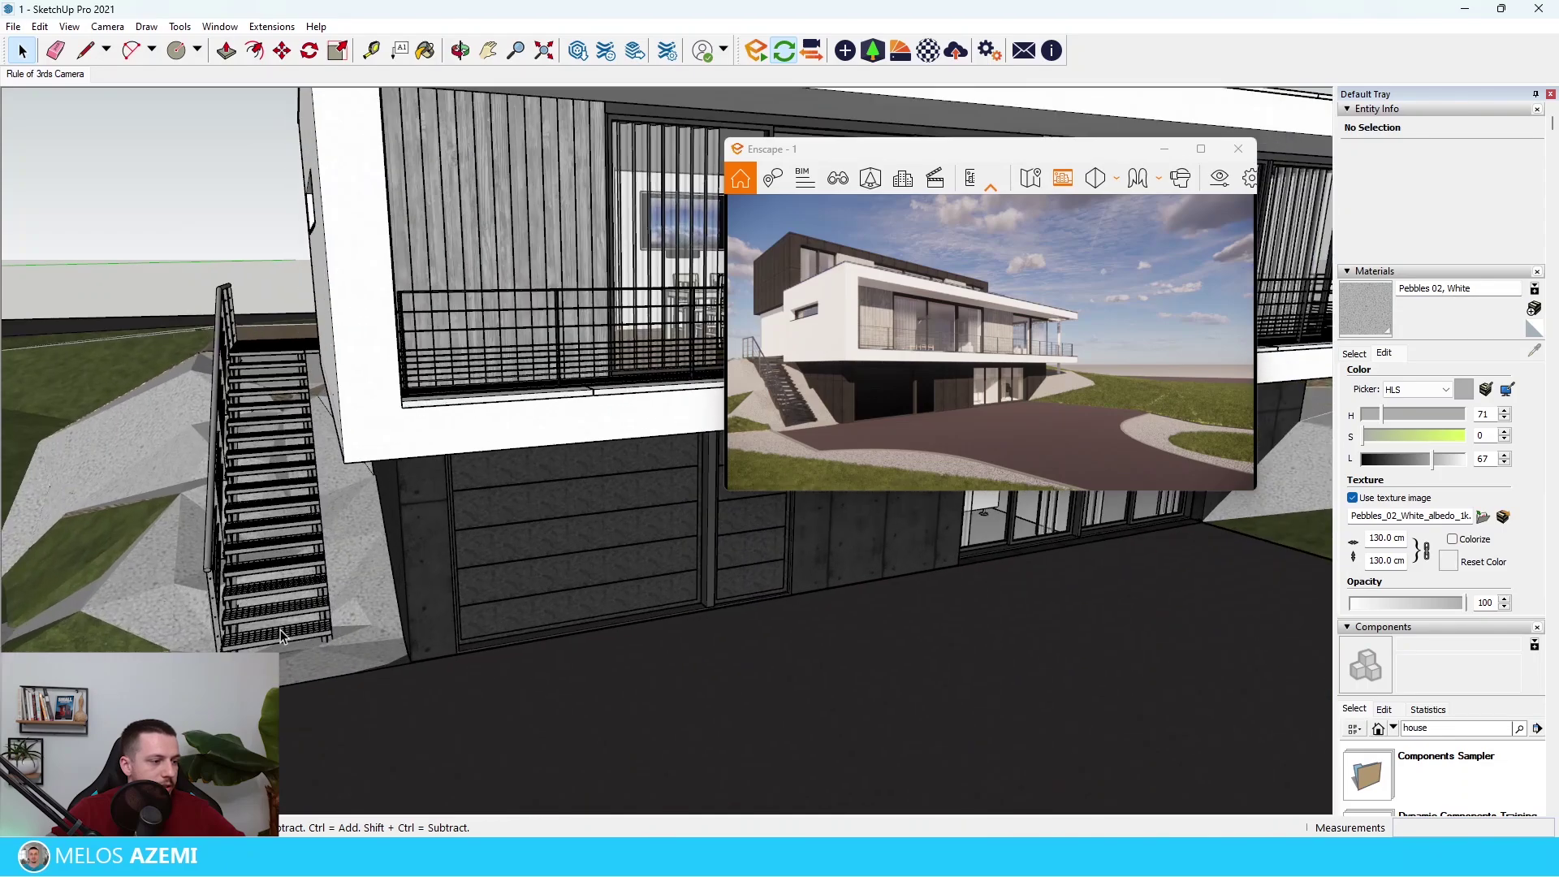
scroll(282, 636, "up", 10)
key("b")
left_click(579, 300, "alt")
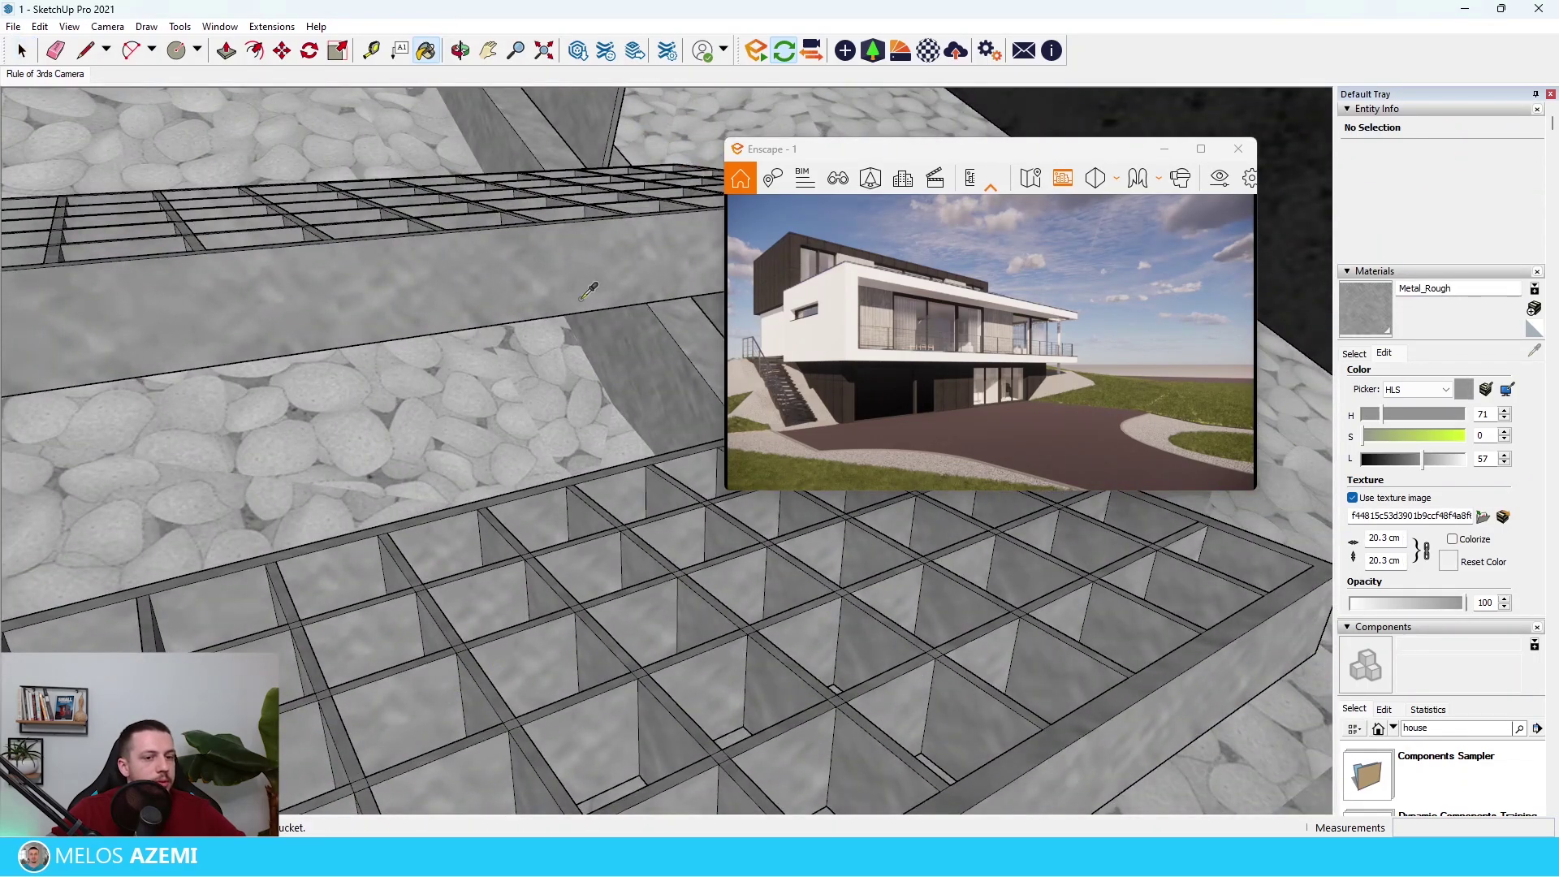
Step: Open Metal_Rough in the Enscape Material Editor, darken it to a lightness of 24 and check the stairs in the render
left_click(928, 51)
left_click_drag(564, 242, 437, 81)
scroll(501, 588, "down", 1)
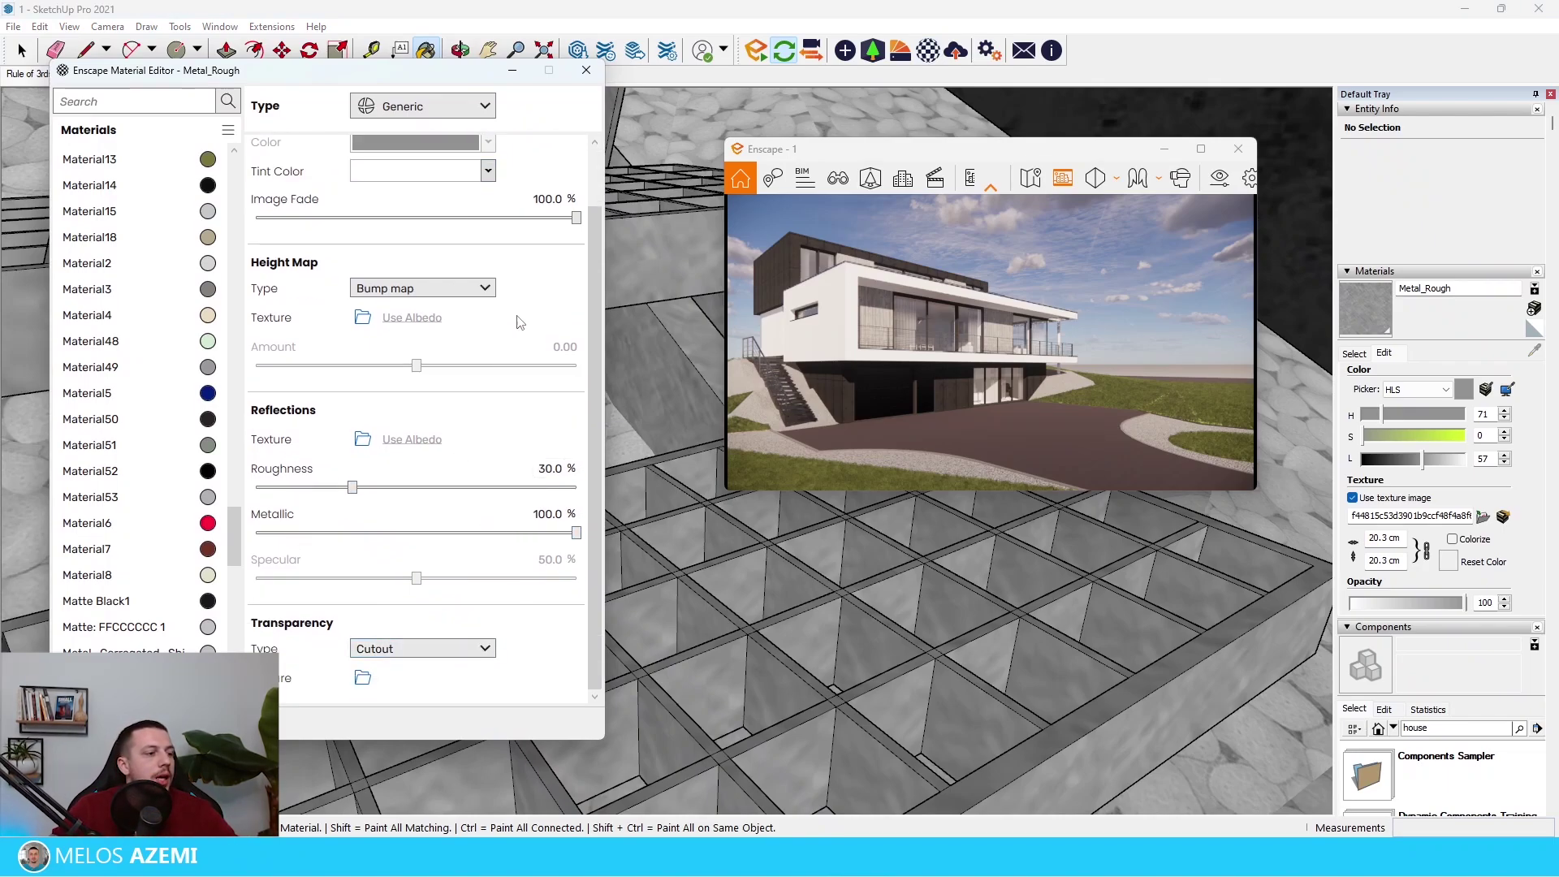
left_click(1392, 460)
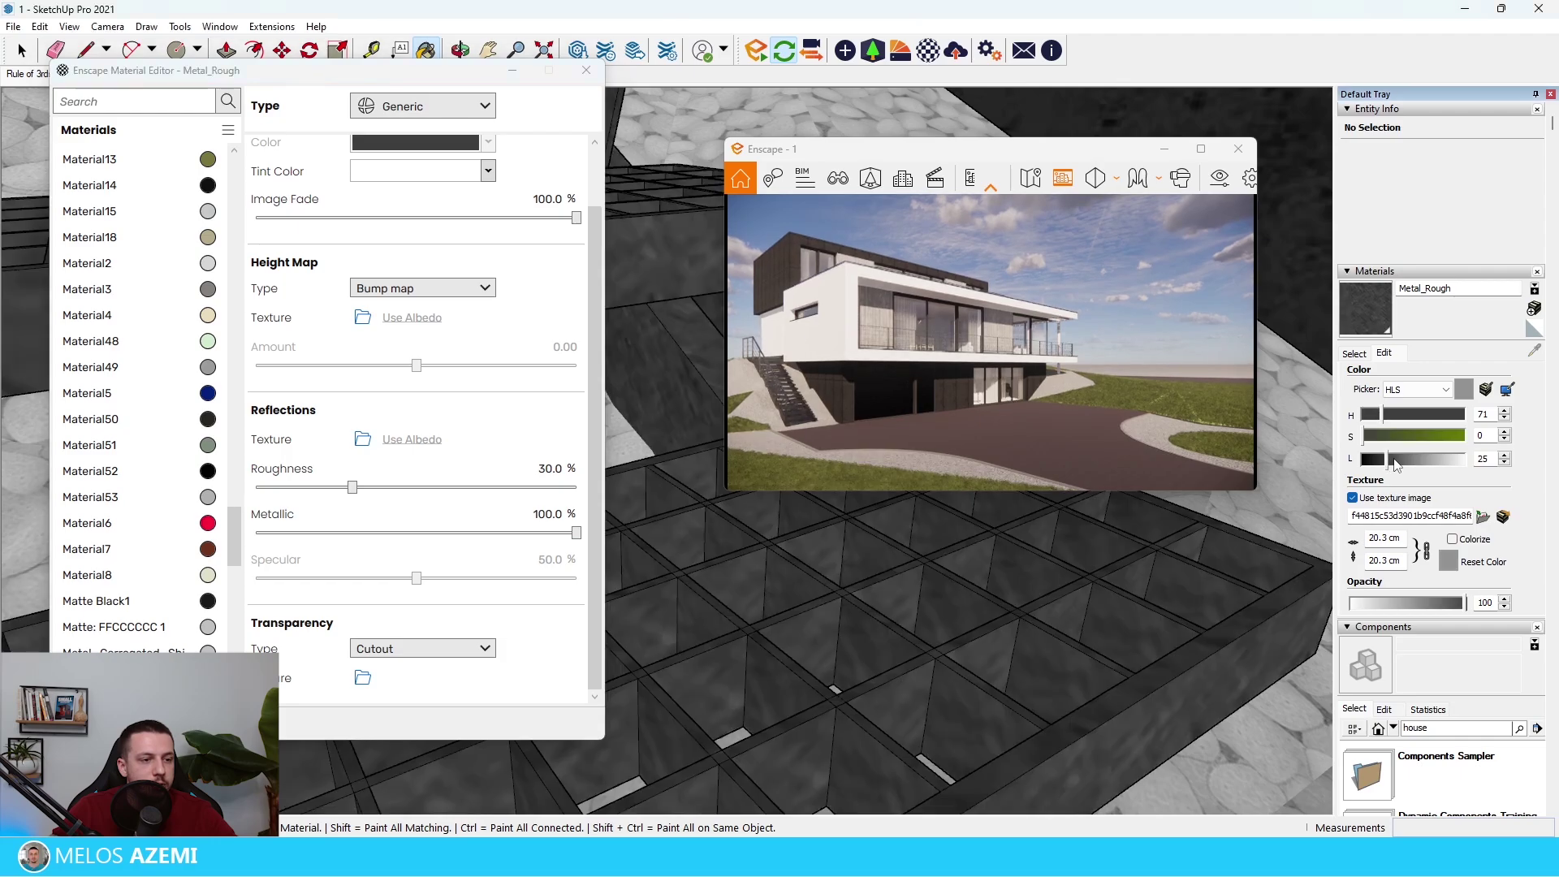
left_click(1200, 149)
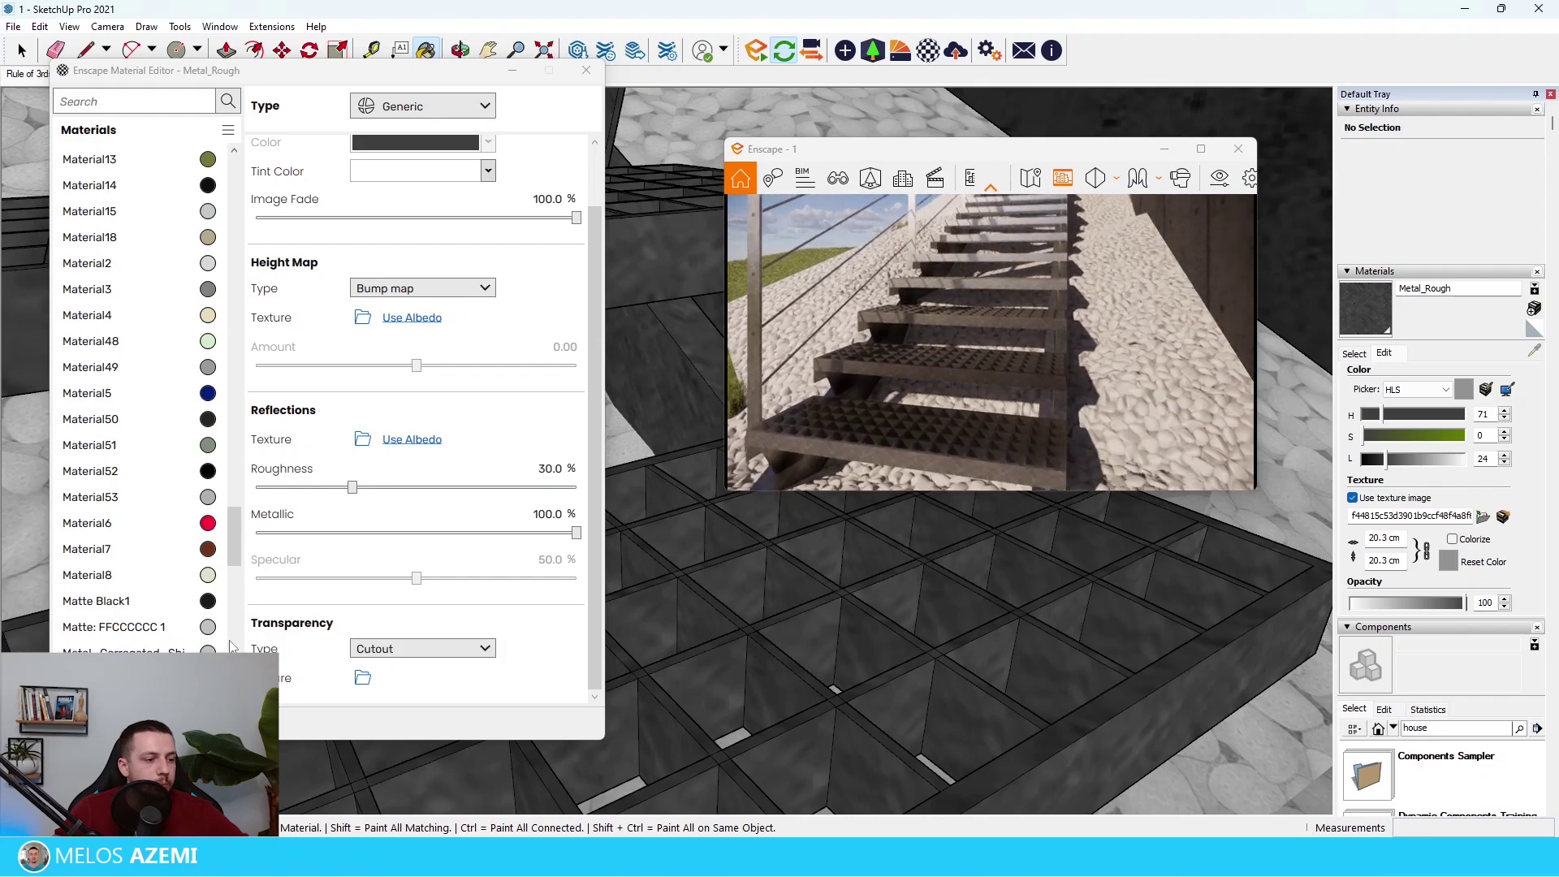
Step: Load Scratches.jpg as the Metal_Rough roughness texture and enable its explicit texture transformation
left_click(358, 438)
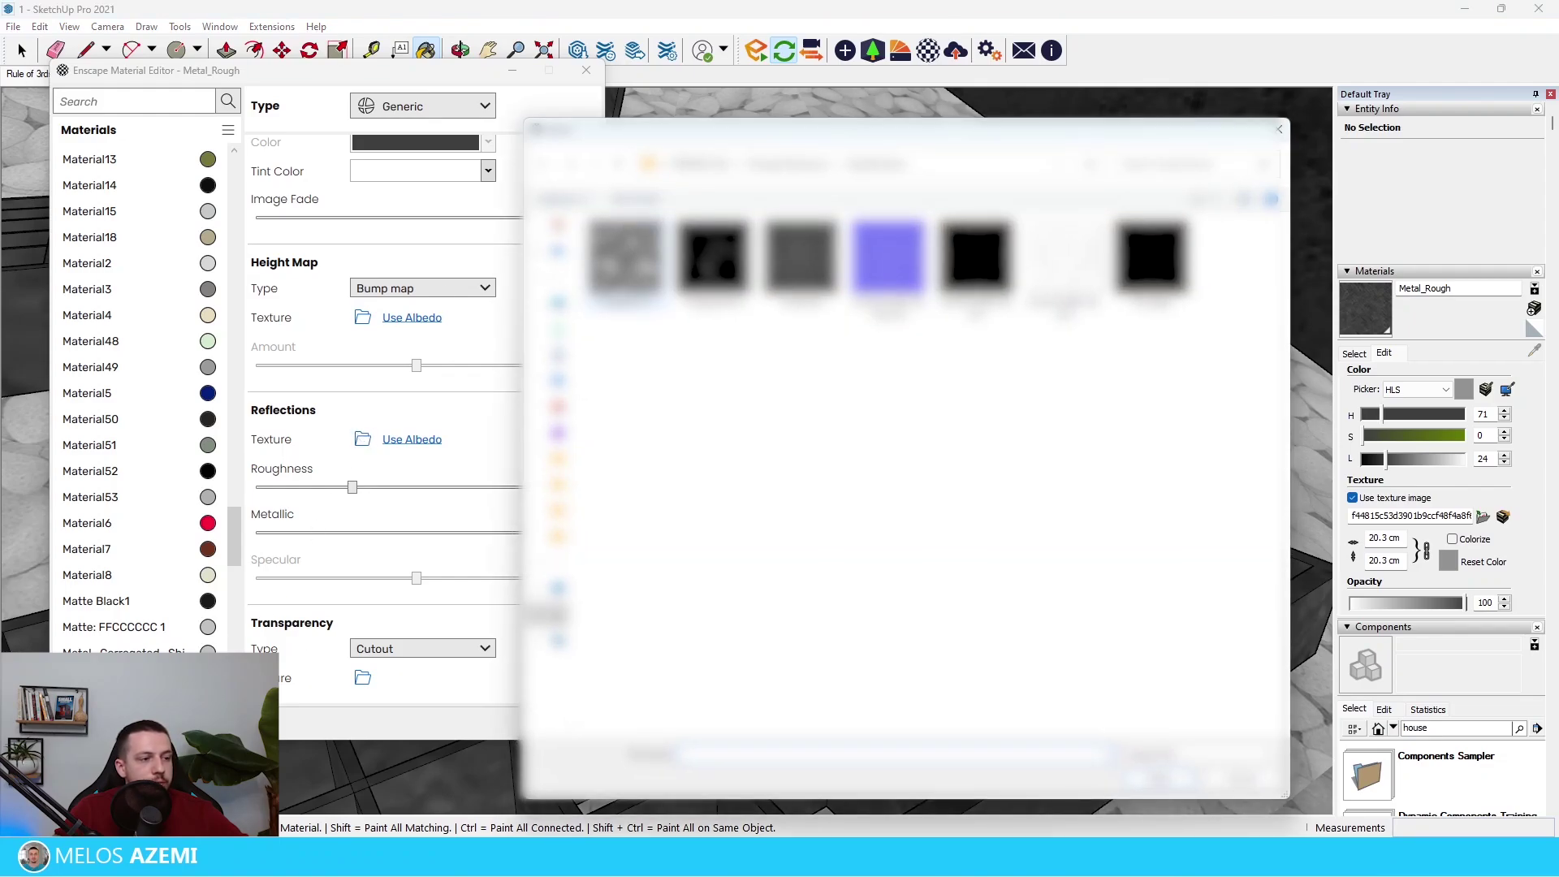
left_click(790, 268)
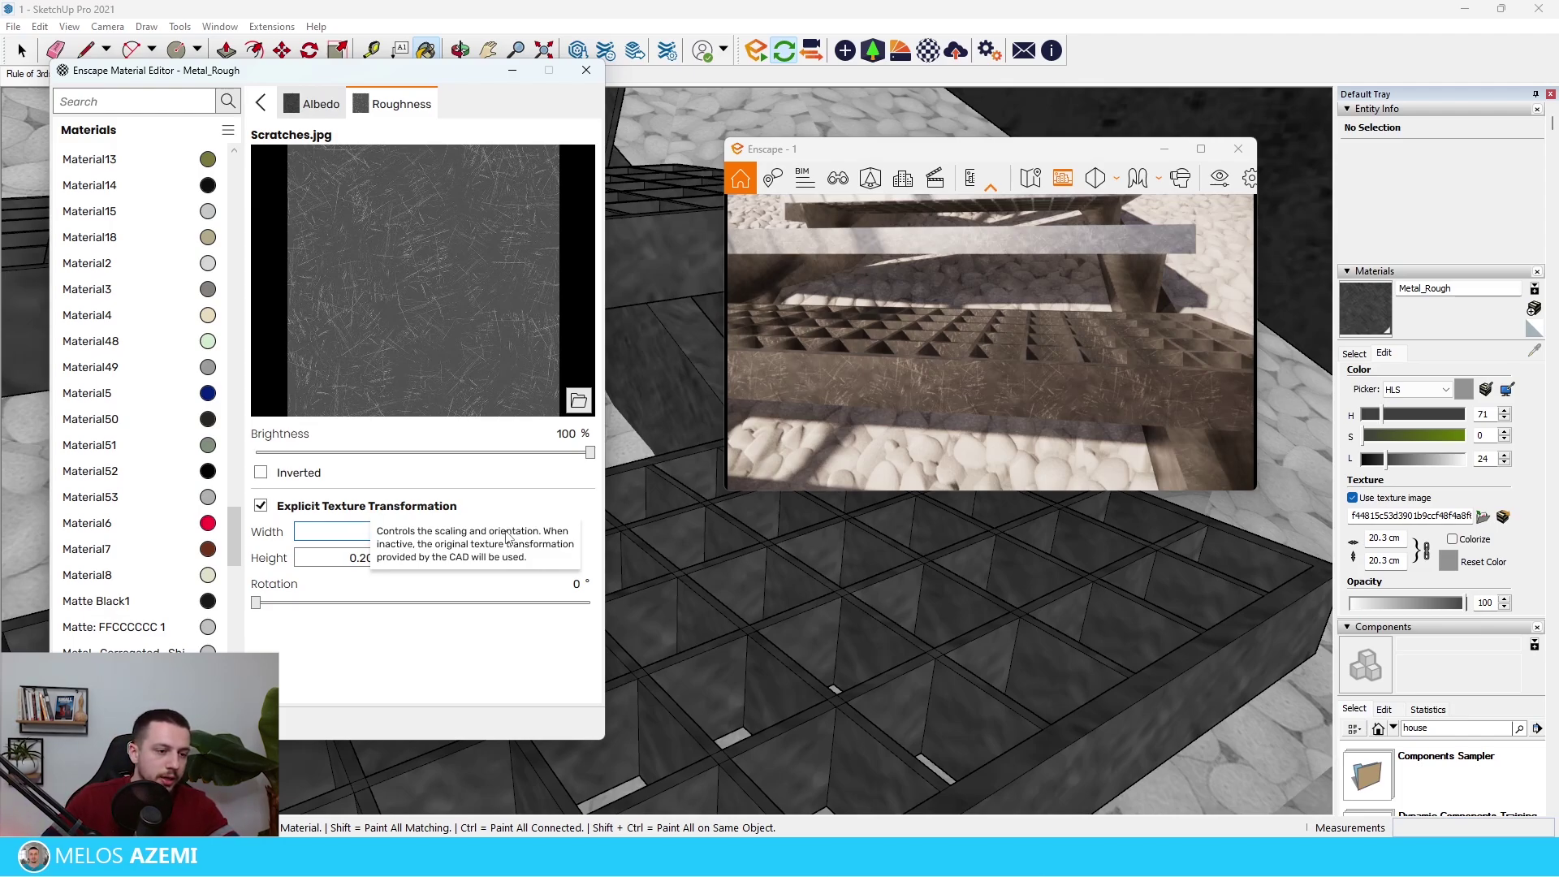
Step: Try a texture size of 3 m by 3 m for the scratches roughness map
type("3")
double_click(349, 557)
type("3")
key("Return")
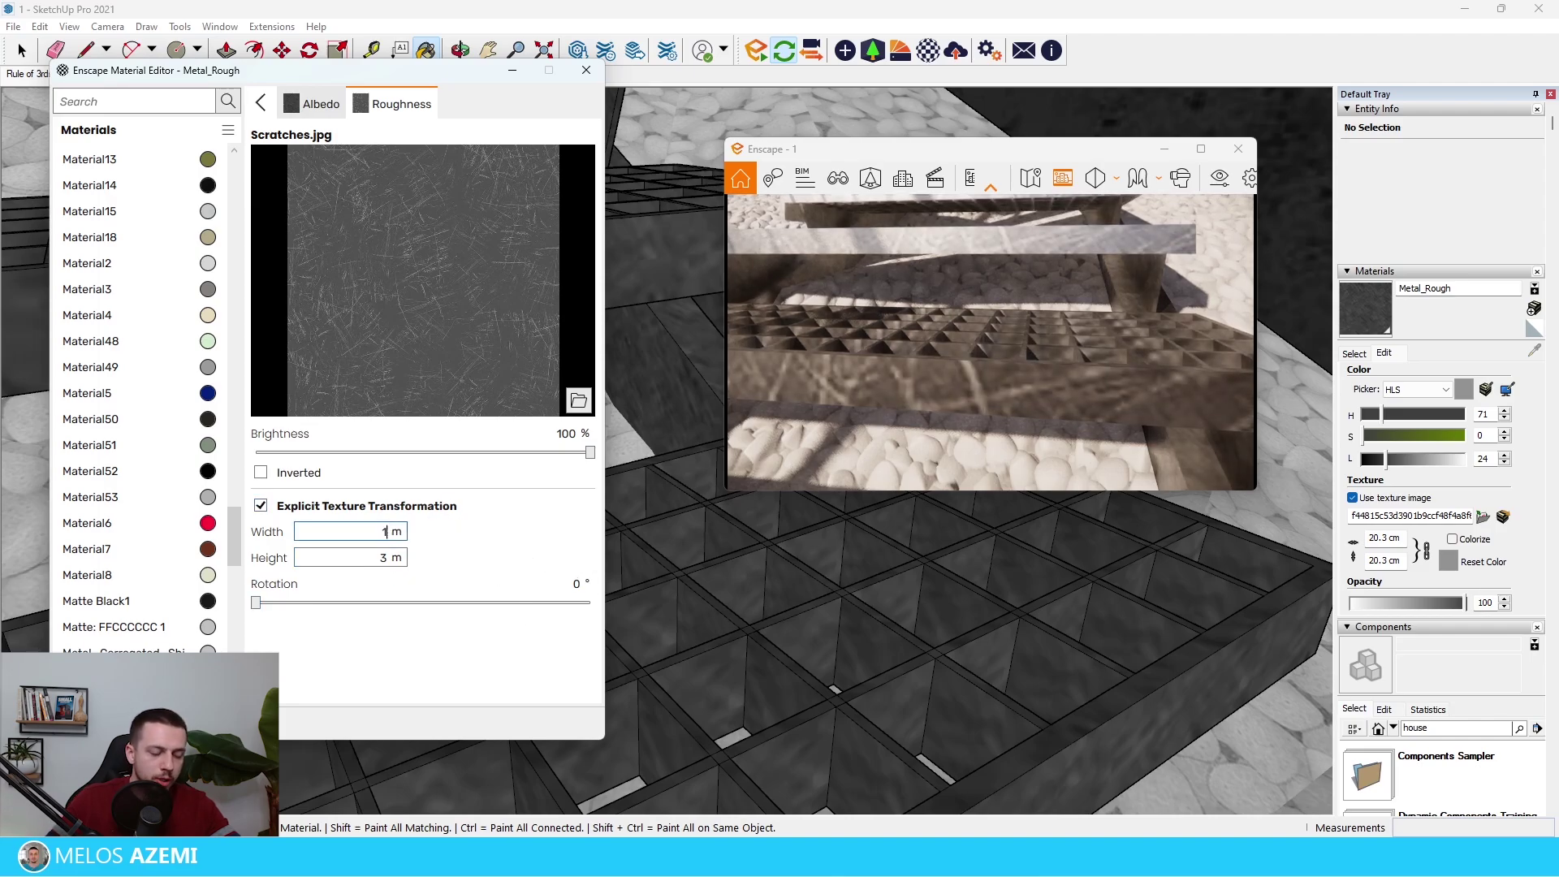
Step: Set the width and height of the scratches roughness texture to 1 m each
key("Tab")
type("1")
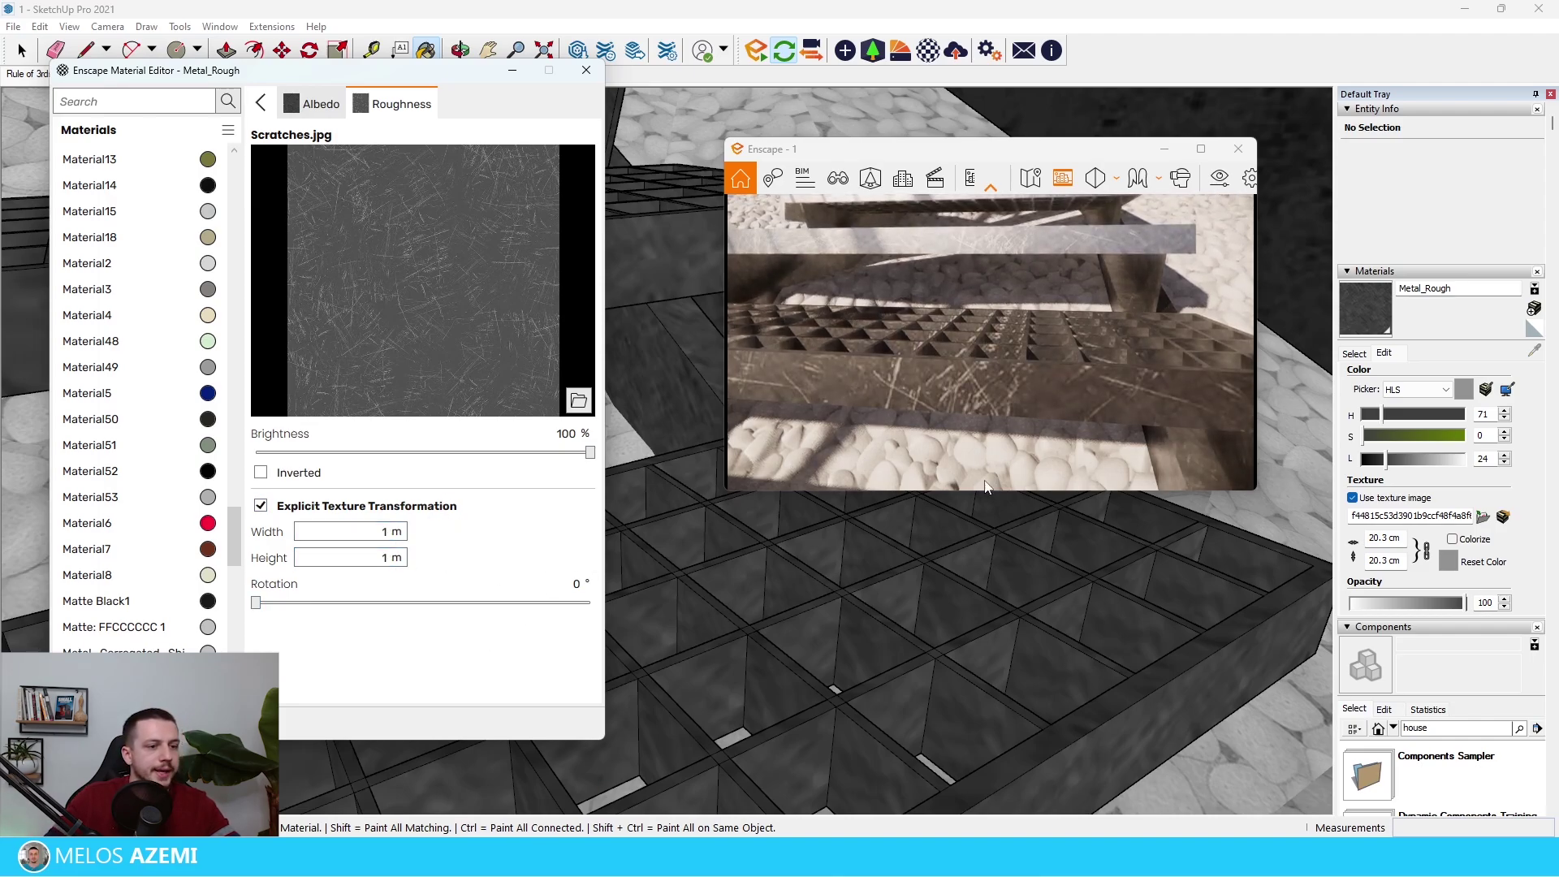
key("Return")
Step: Check the stairs in the render from farther away, reload the Rule of 3rds Camera view and minimize the Enscape Material Editor
scroll(918, 341, "down", 10)
left_click_drag(1006, 325, 919, 341)
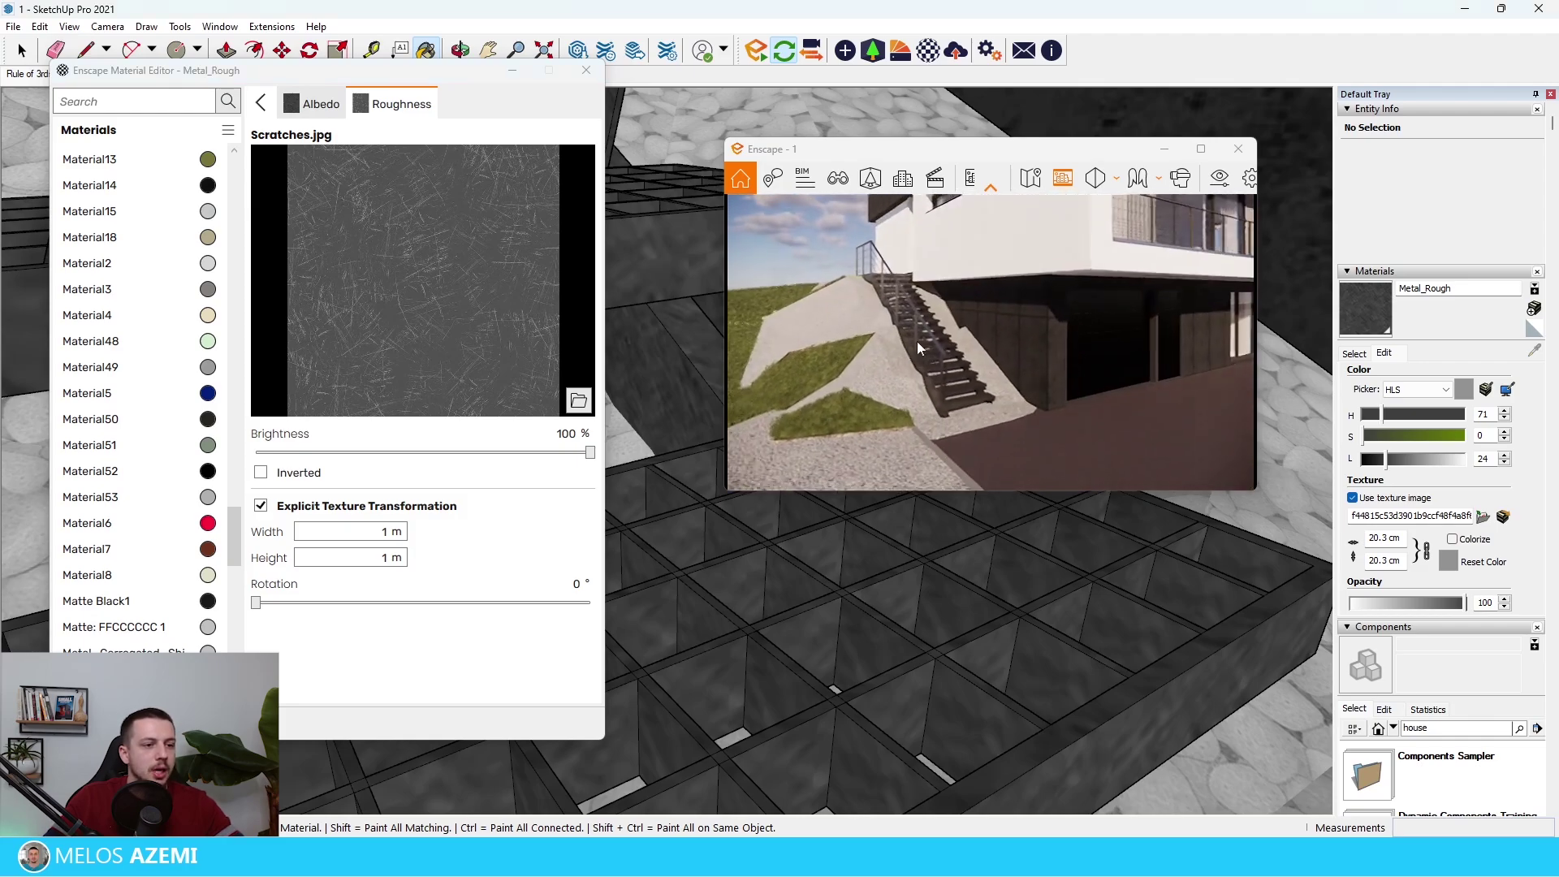
left_click(837, 178)
left_click(769, 375)
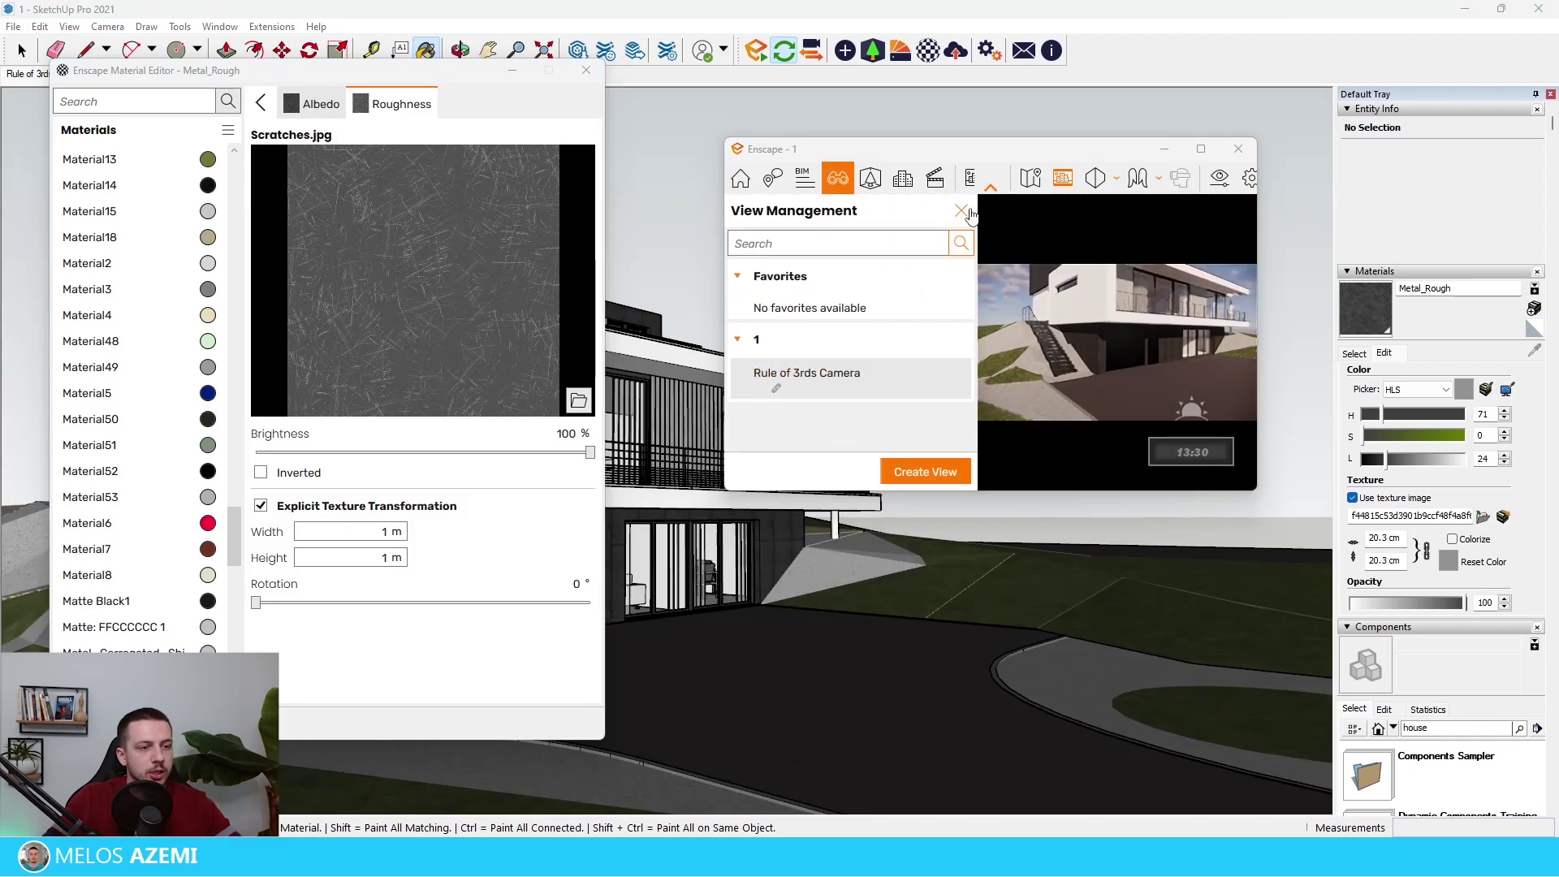
left_click(512, 71)
Step: Examine the exterior stairs and the dark concrete basement and upper-storey walls in the SketchUp model
scroll(434, 369, "down", 5)
middle_click_drag(364, 210, 374, 525)
scroll(331, 602, "down", 10)
scroll(409, 670, "down", 5)
middle_click_drag(409, 670, 339, 326)
key("space")
scroll(286, 370, "up", 5)
scroll(286, 369, "up", 5)
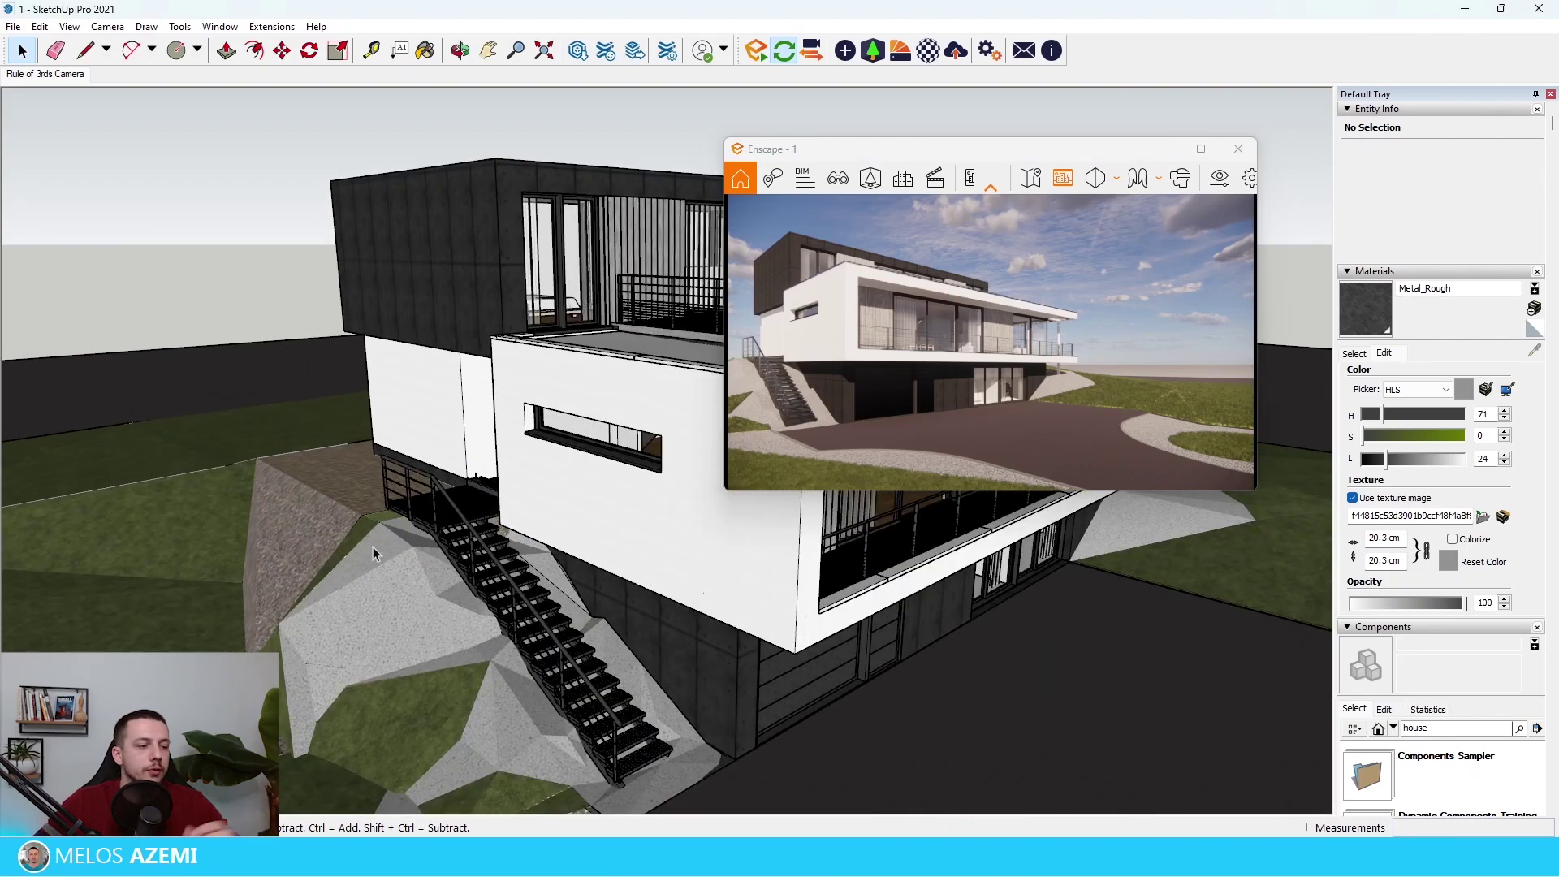
scroll(218, 439, "down", 5)
scroll(564, 625, "up", 6)
scroll(547, 578, "up", 3)
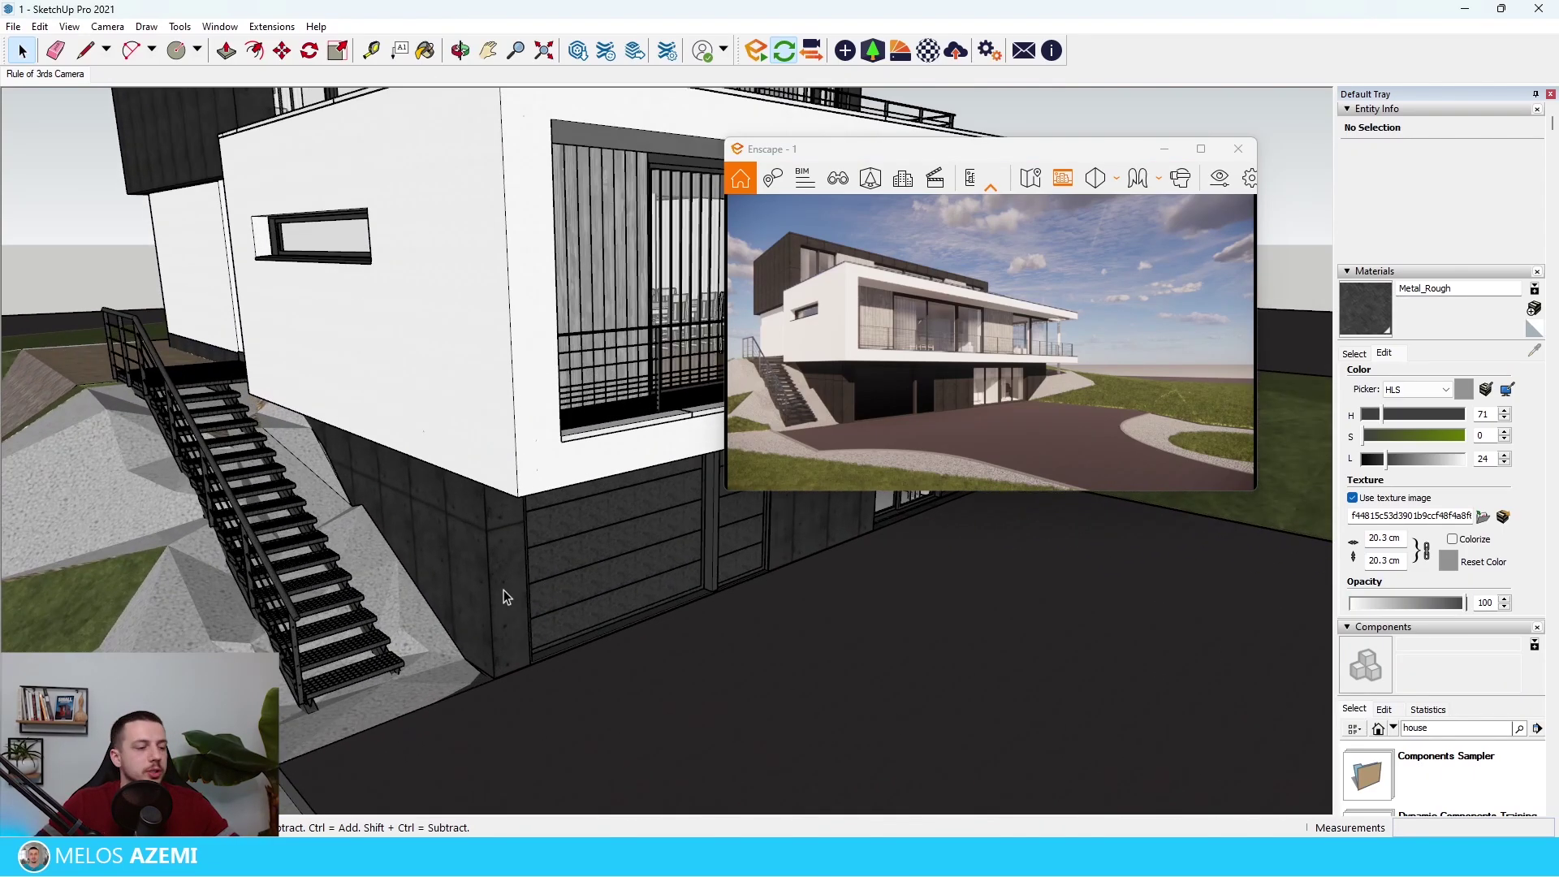
scroll(427, 511, "up", 3)
scroll(454, 549, "up", 3)
scroll(422, 515, "up", 2)
scroll(422, 515, "down", 3)
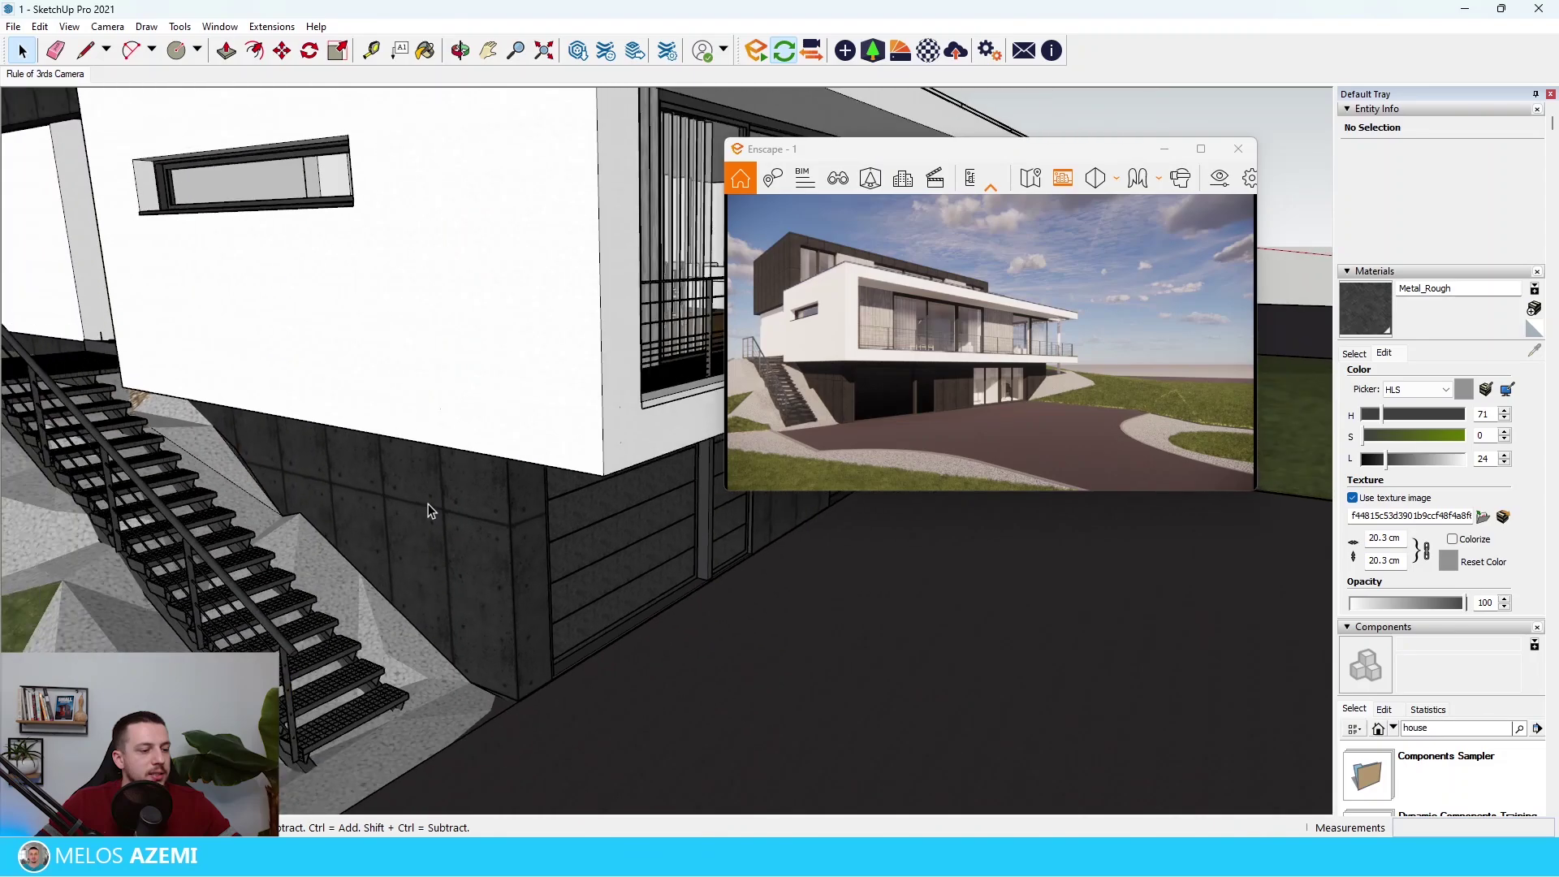
scroll(699, 601, "down", 2)
middle_click_drag(540, 562, 417, 552)
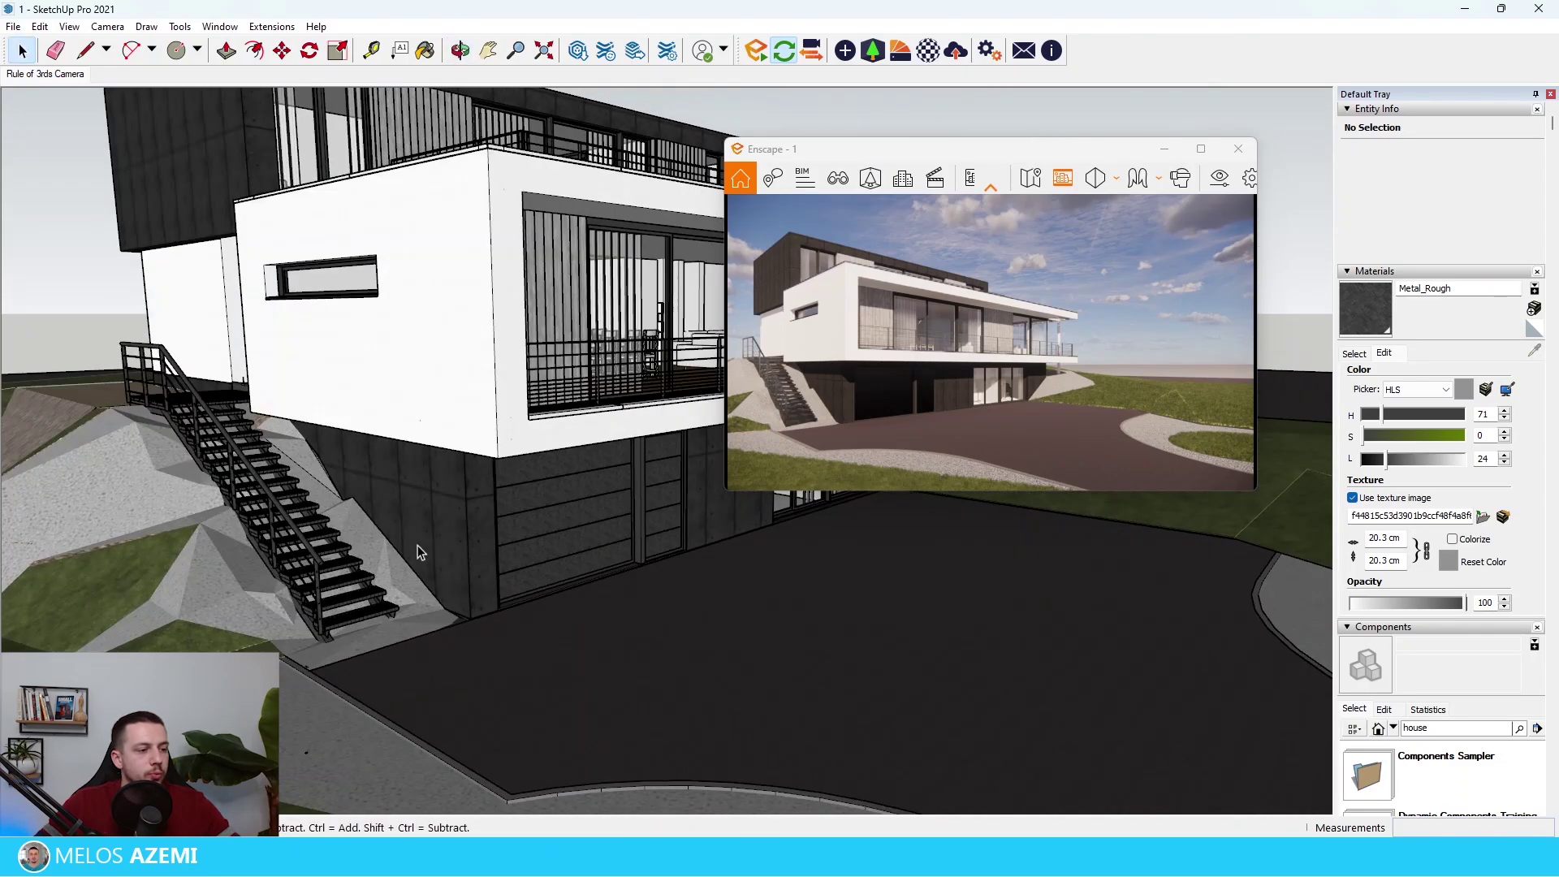
Step: Show the Concrete category of the Enscape Material Library and minimize the library
left_click(907, 57)
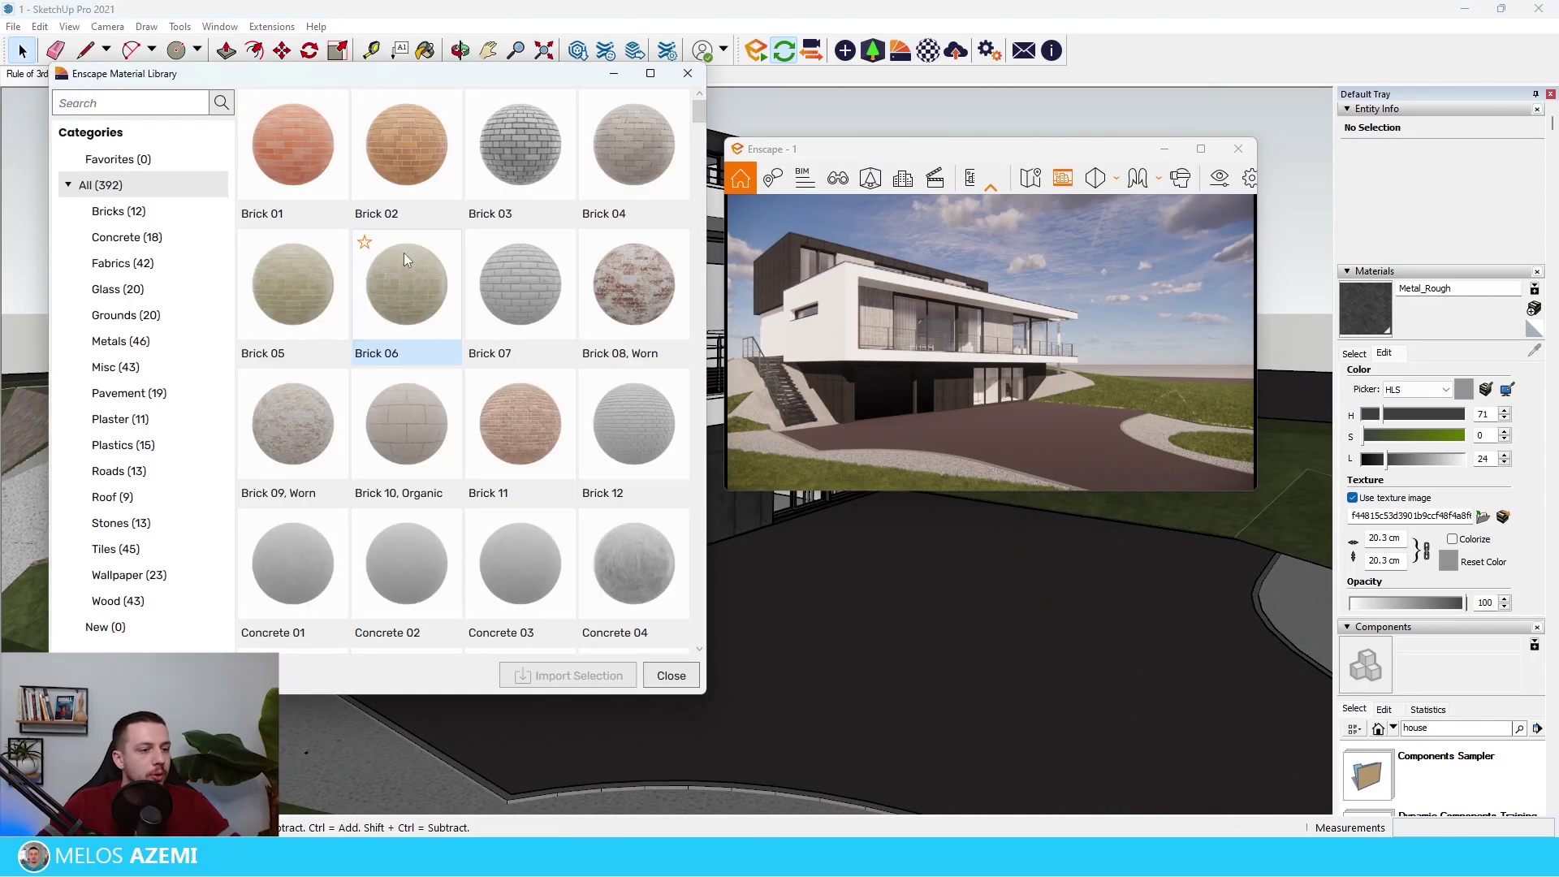
left_click(175, 232)
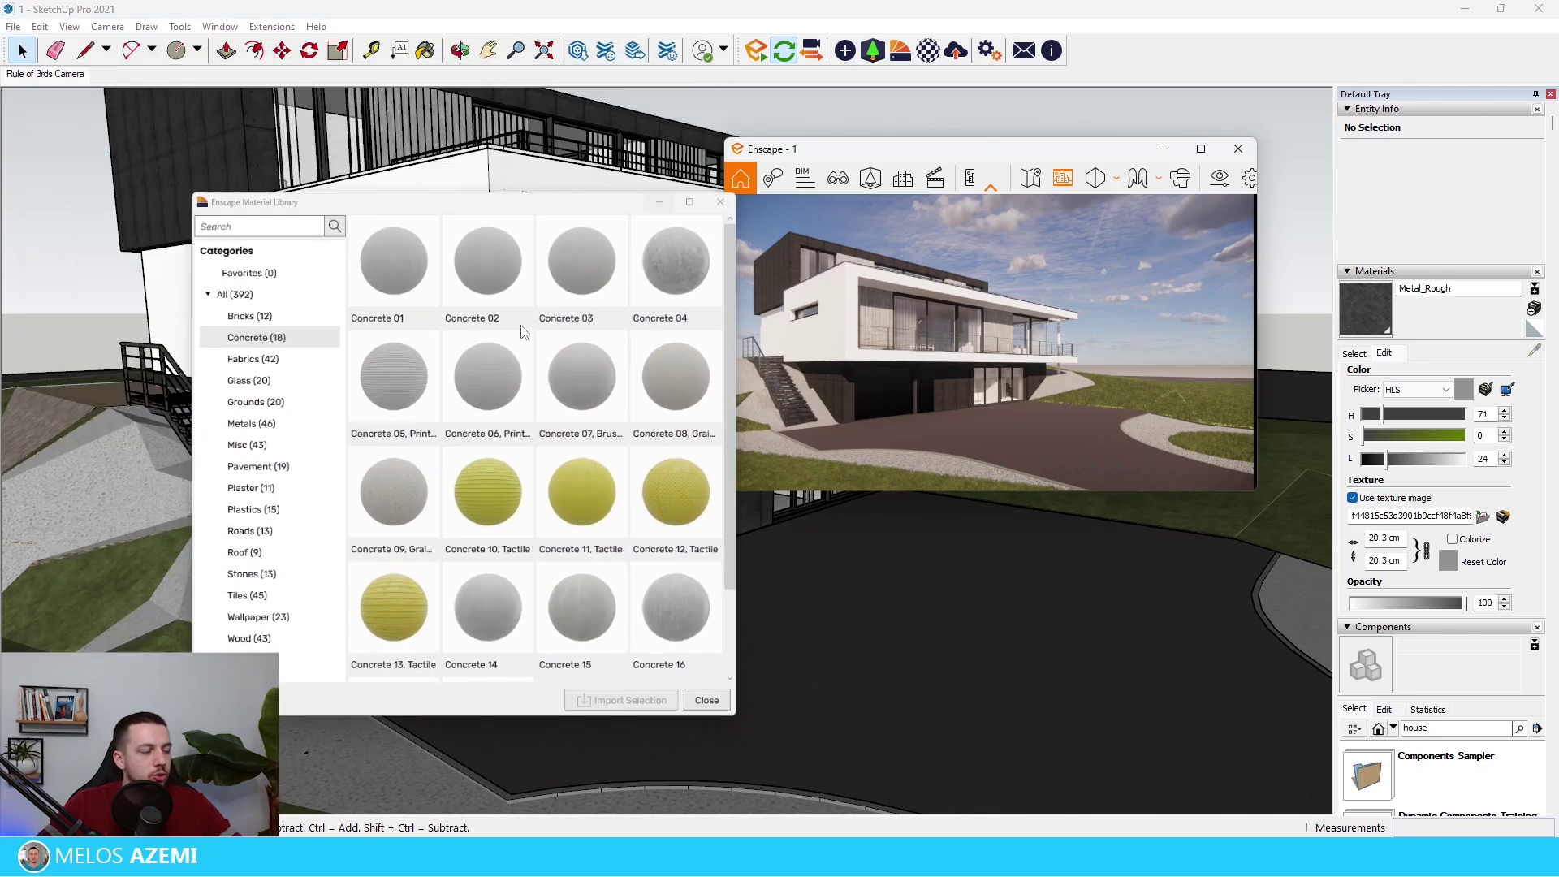
left_click(613, 73)
Step: Examine the surface and panel joints of the existing concrete wall up close in the Enscape render
key("w")
left_click_drag(958, 357, 1130, 383)
key("w")
key("s")
key("a")
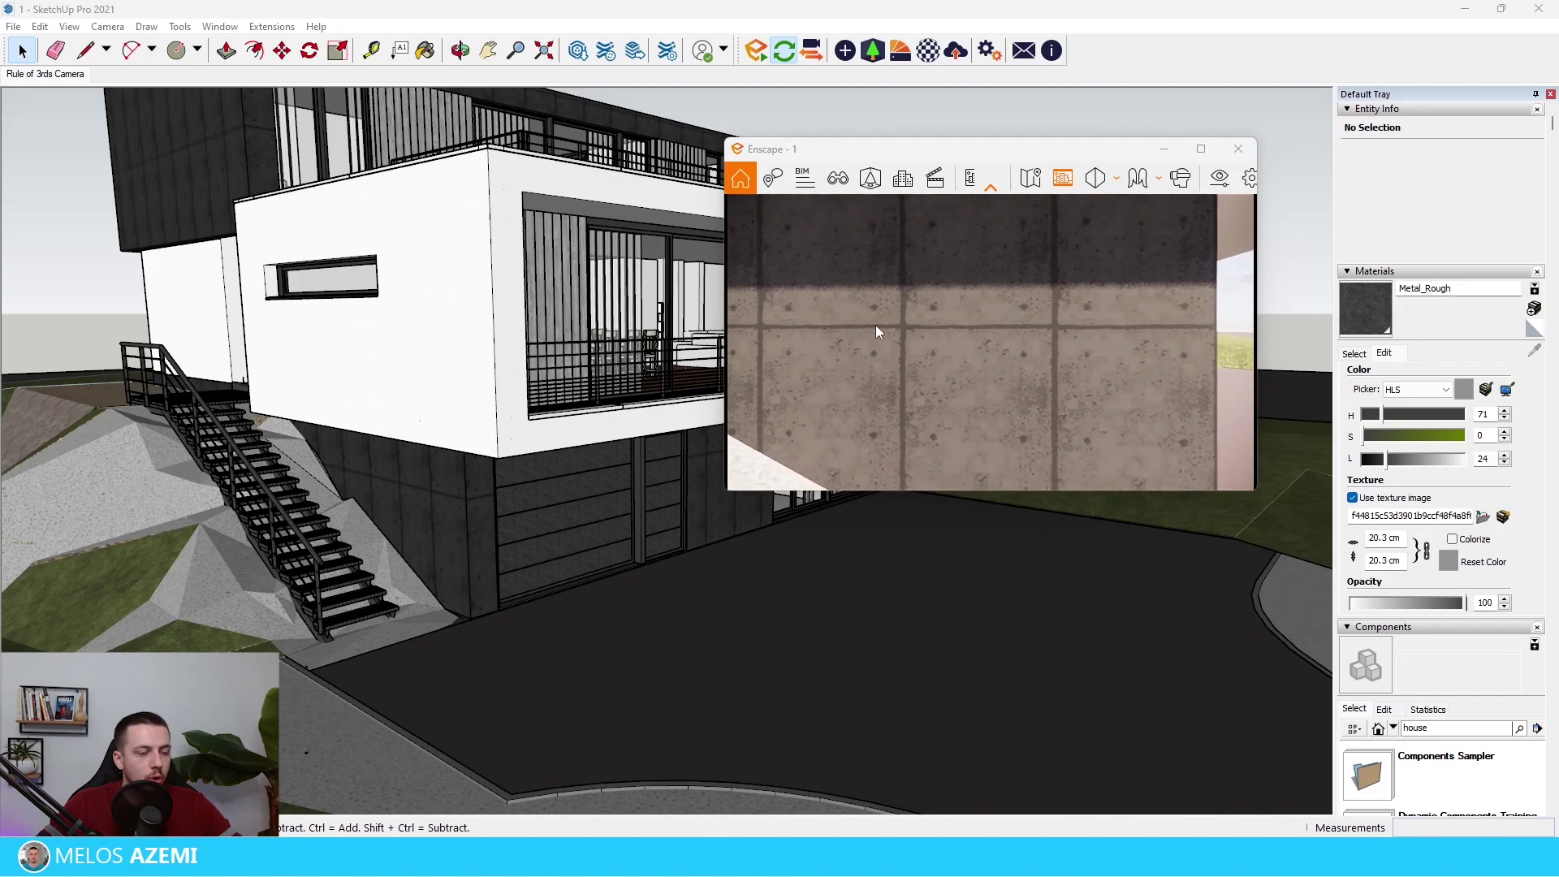
key("w")
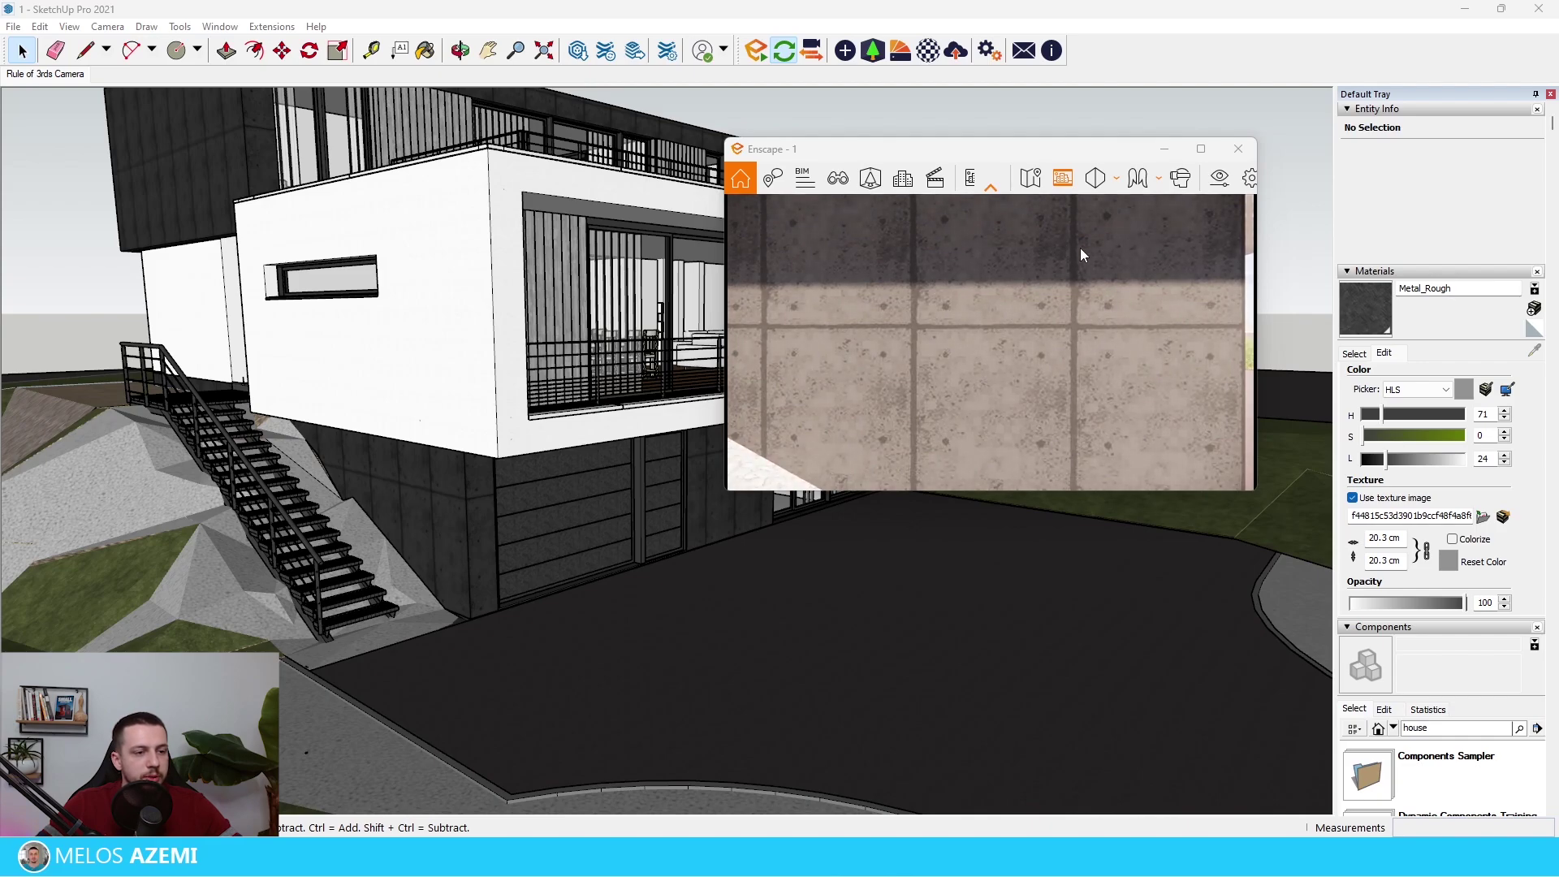
key("d")
left_click_drag(1079, 247, 949, 249)
key("w")
left_click_drag(1136, 258, 1031, 252)
key("s")
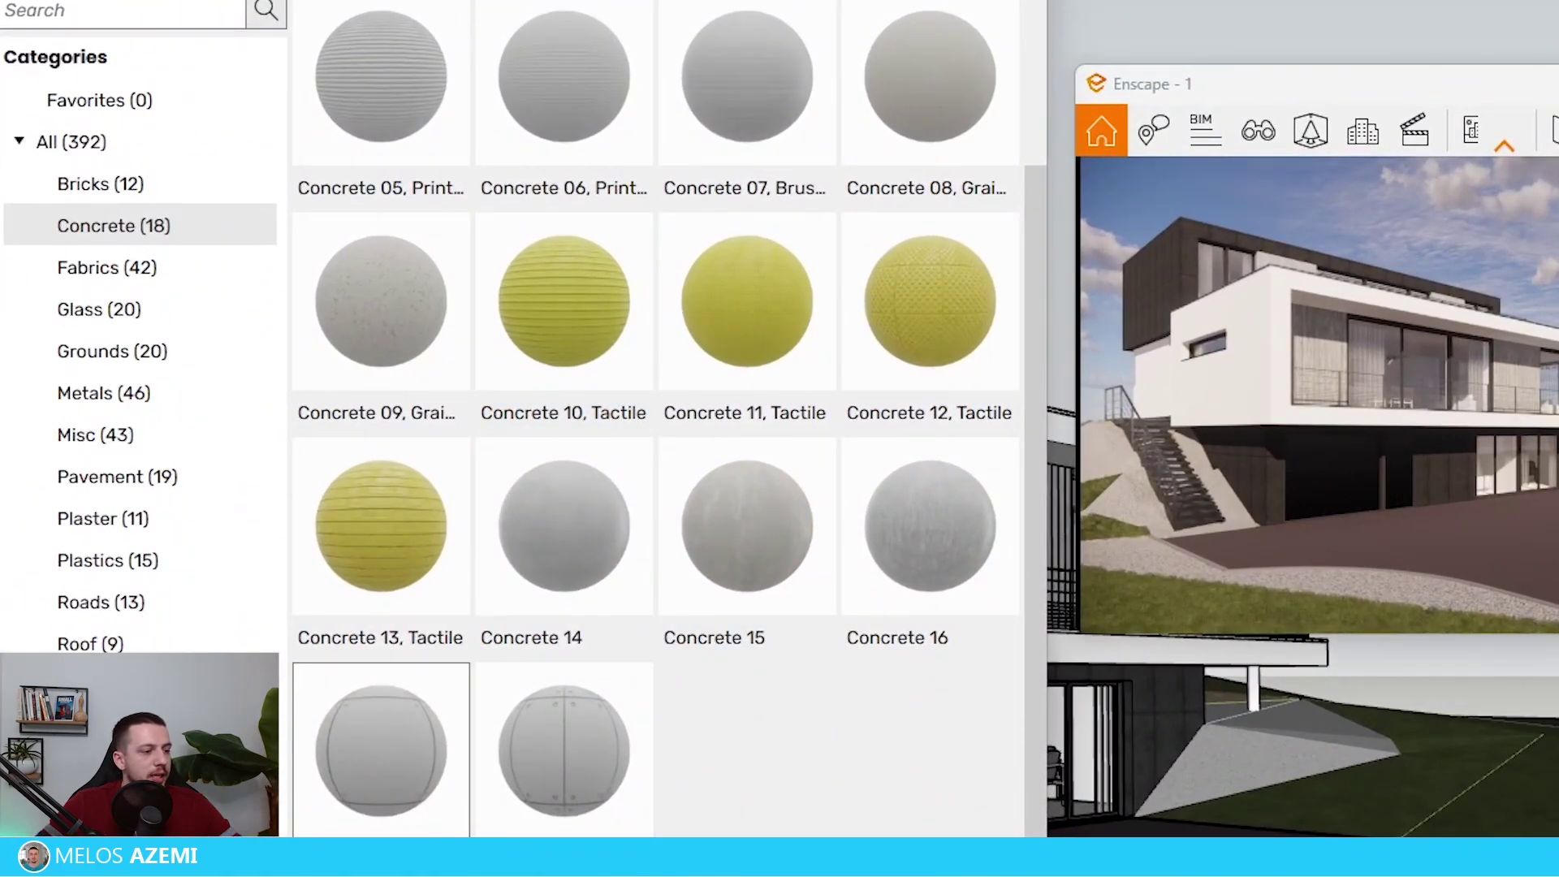
Step: Import Concrete Panels 02 from the Enscape Material Library and apply it to the house's dark concrete basement and upper-storey walls
left_click(564, 755)
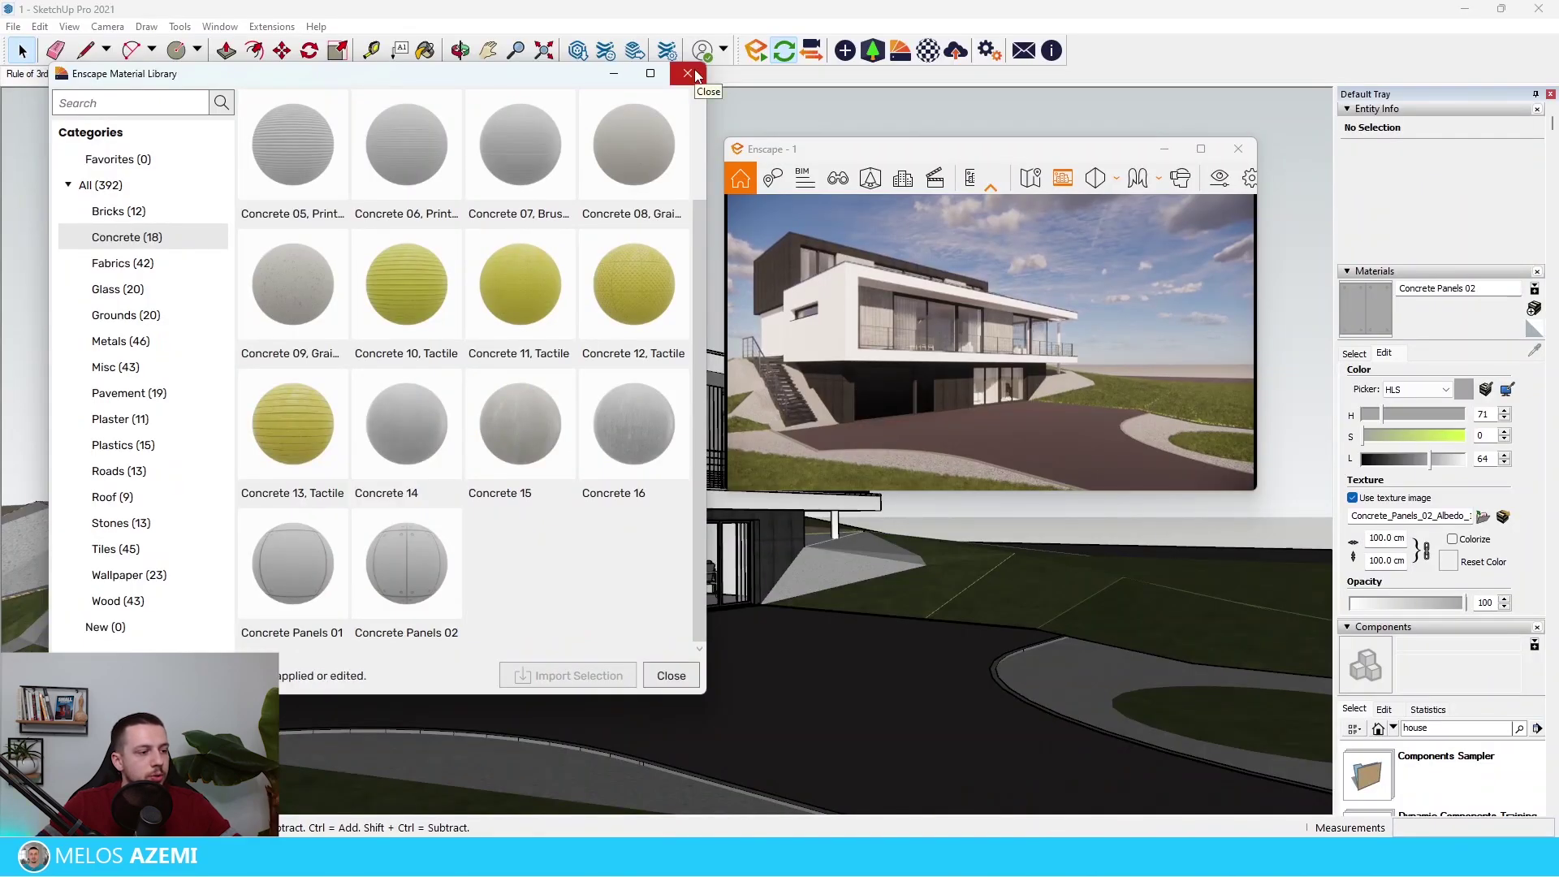
left_click(687, 74)
scroll(42, 540, "up", 5)
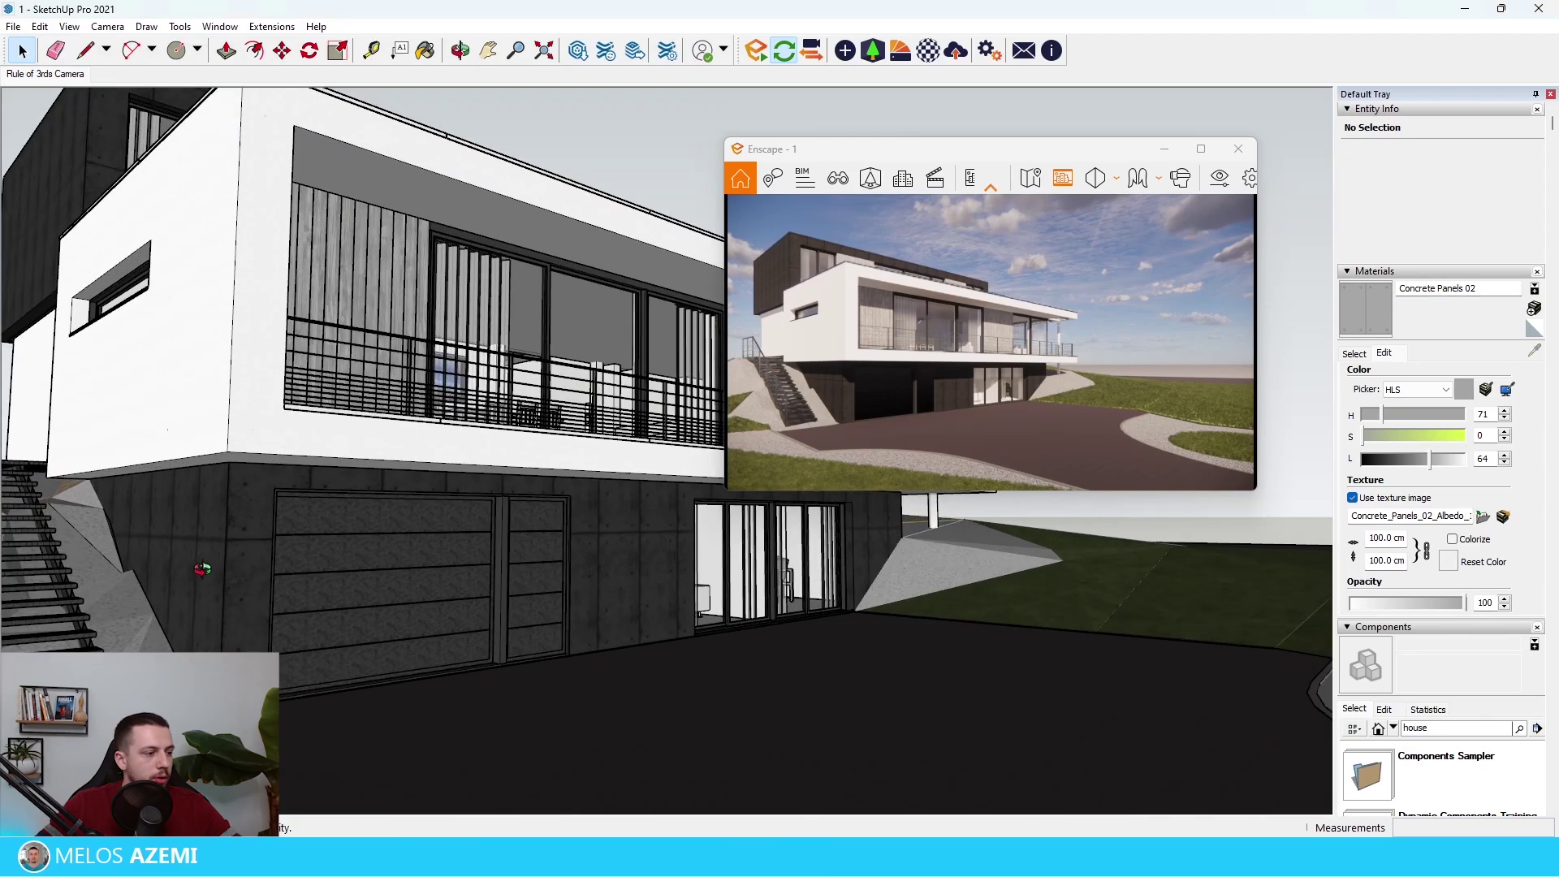
scroll(42, 540, "up", 5)
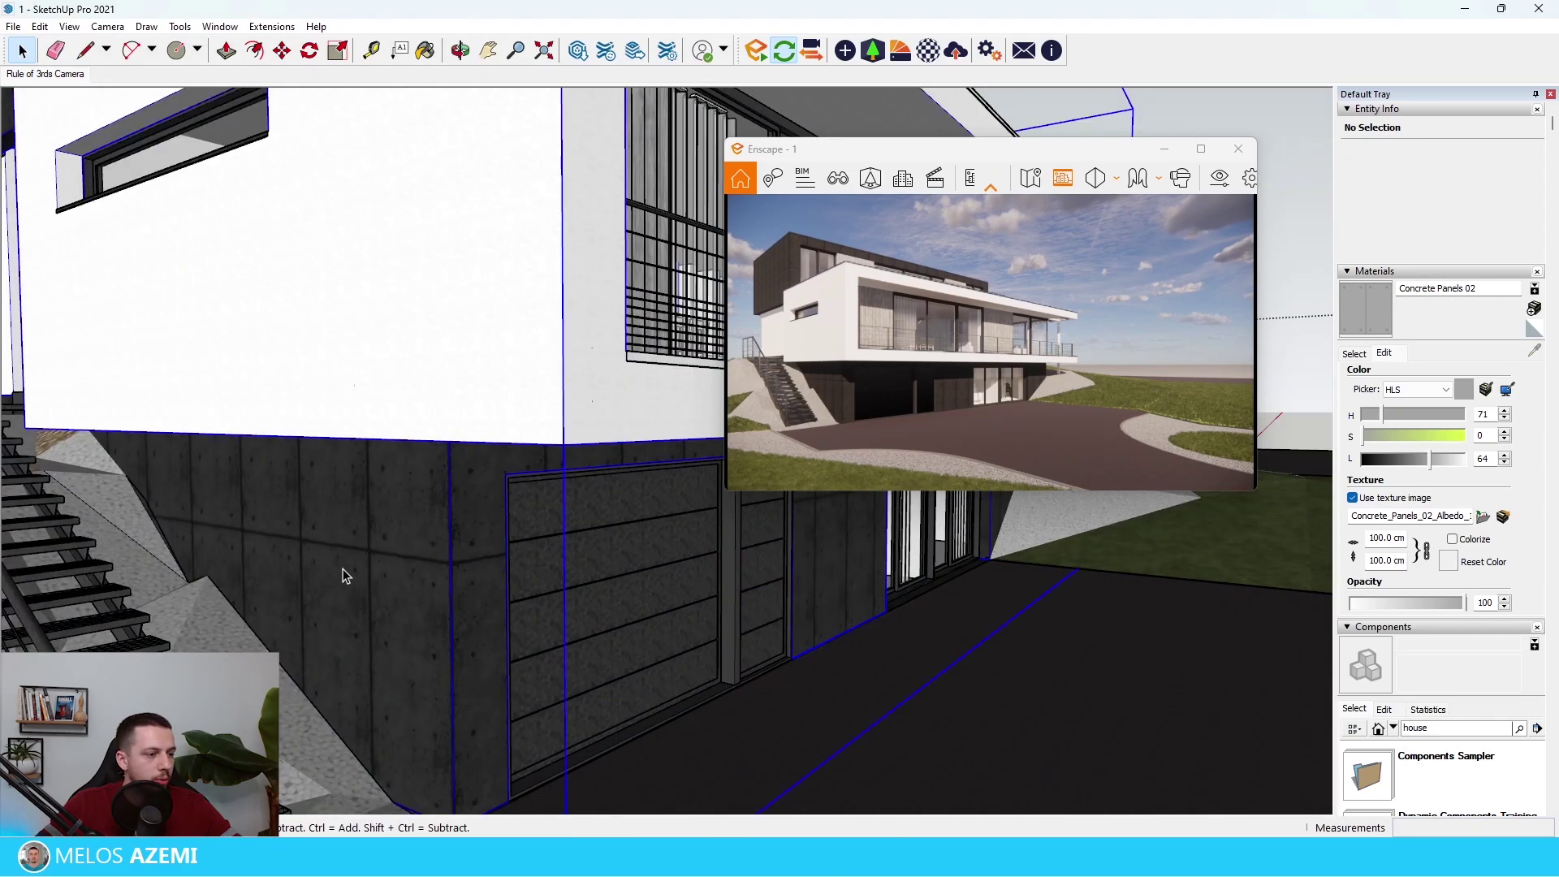
scroll(344, 536, "down", 8)
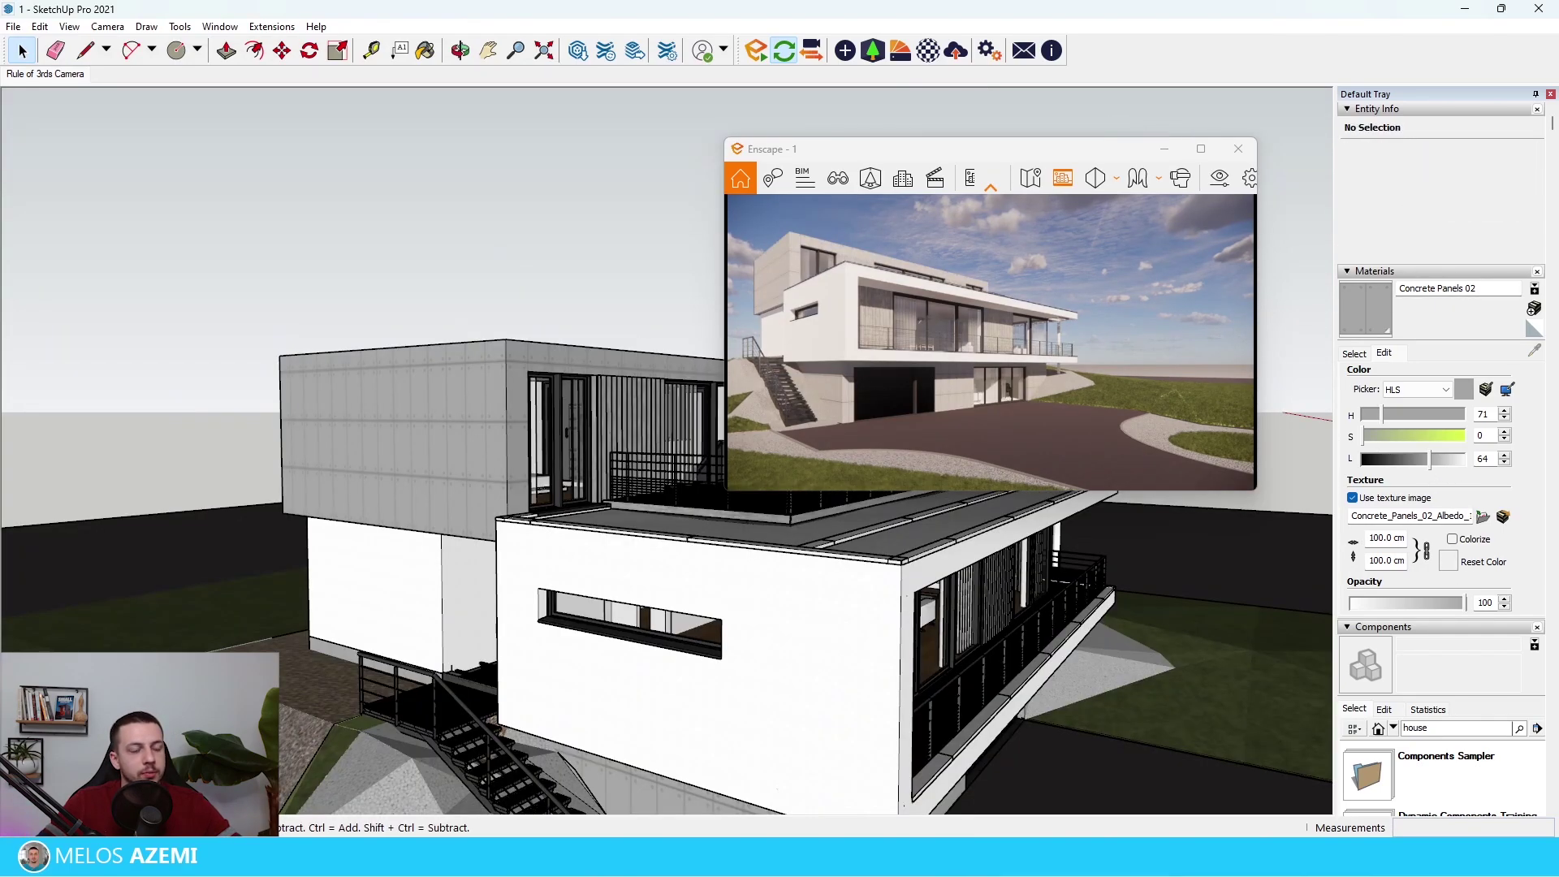
Step: Darken Concrete Panels 02 to a lightness of 16 and set its texture size to 150 by 150 cm
left_click_drag(1384, 465, 1378, 463)
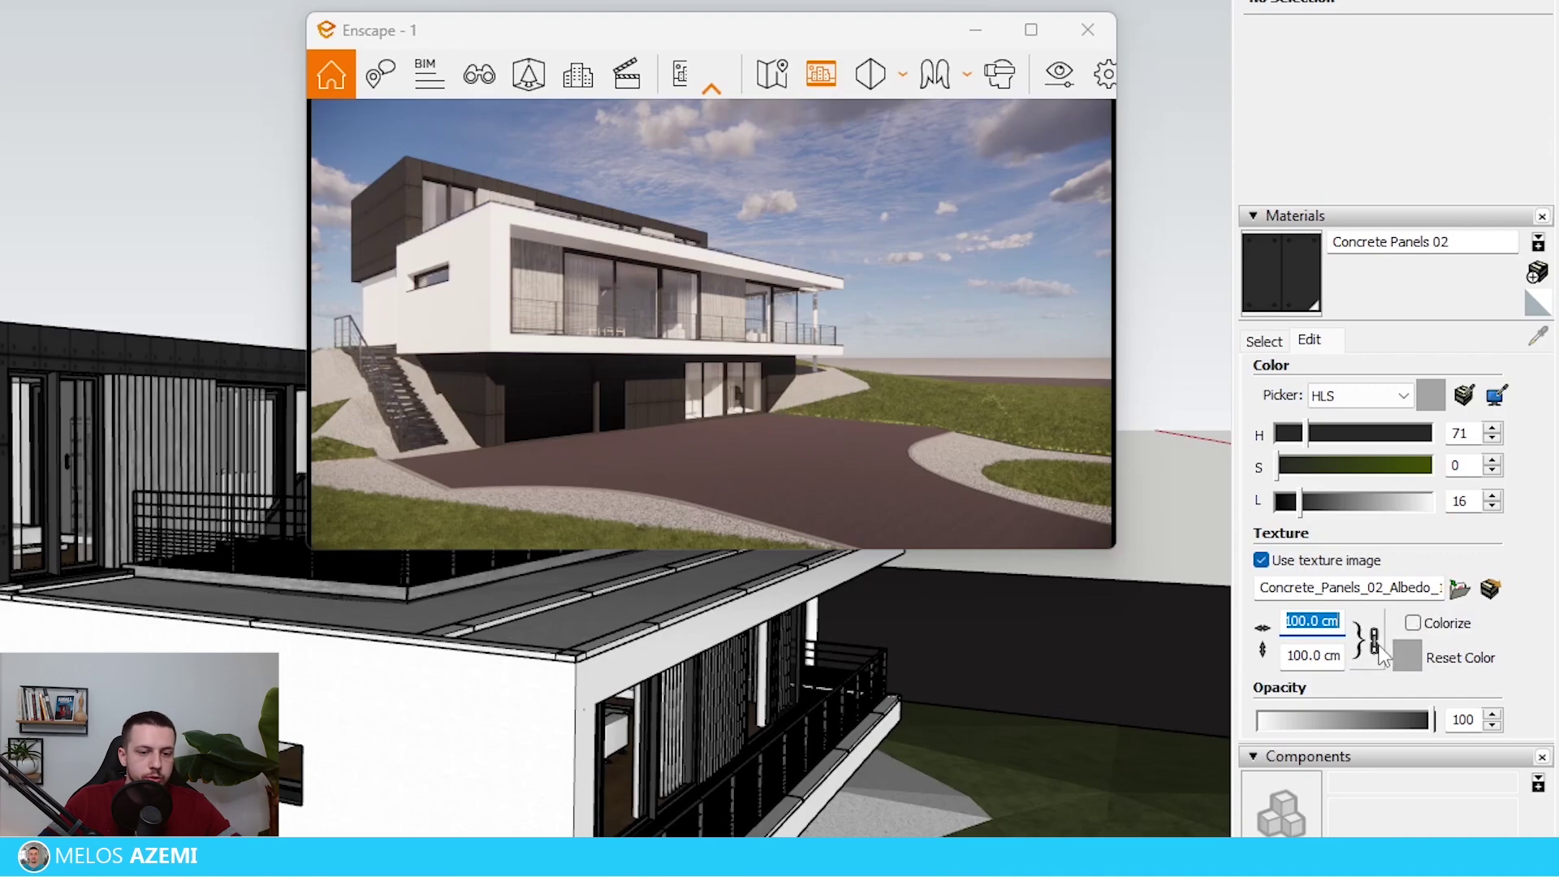
left_click(1376, 642)
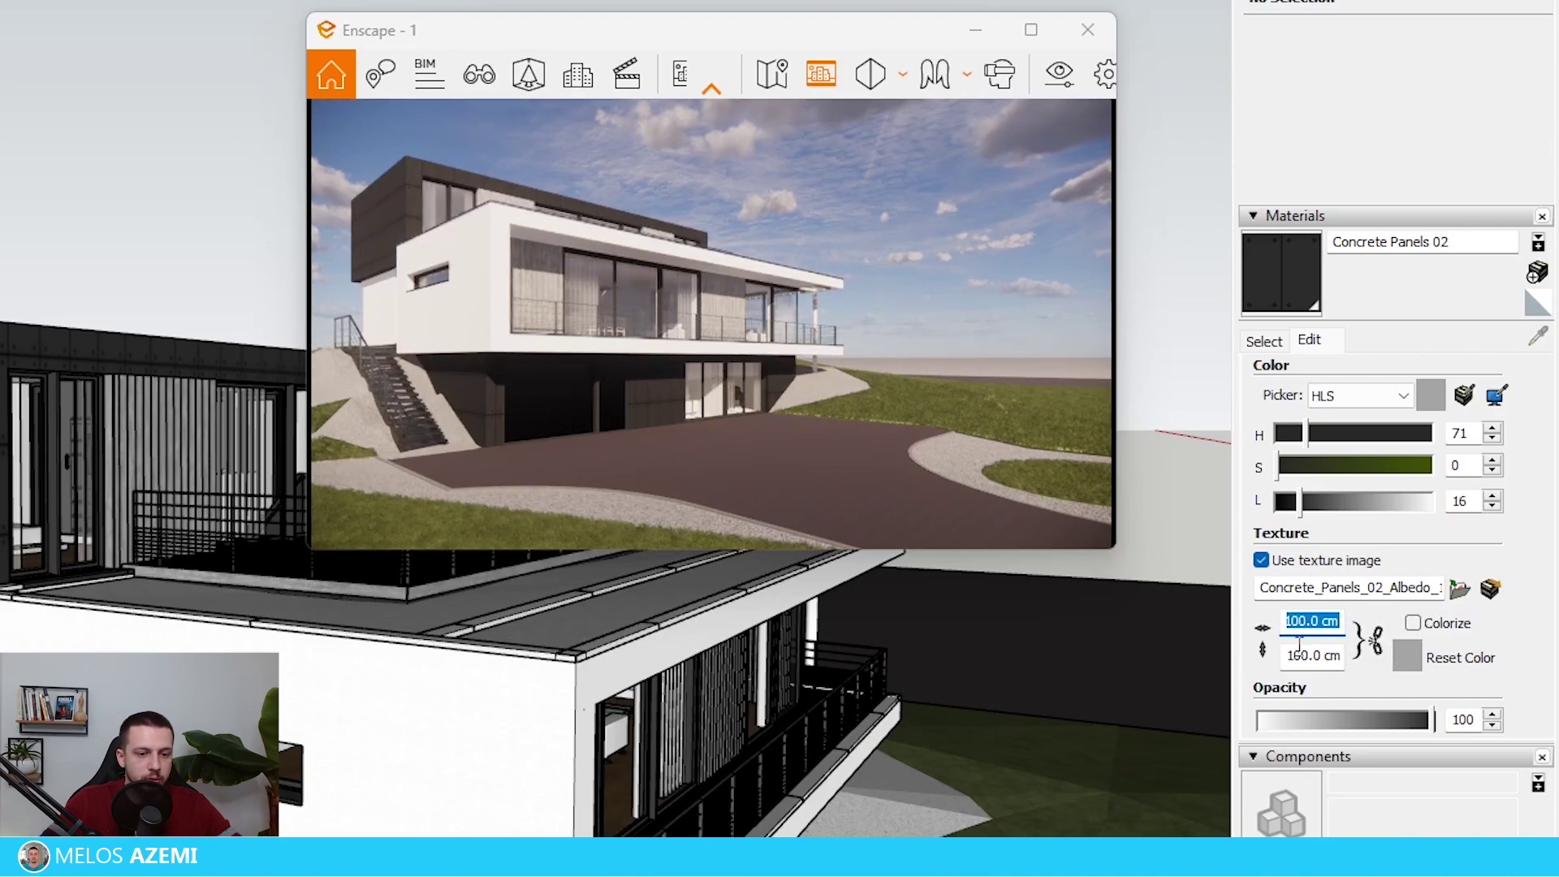
left_click(1263, 646)
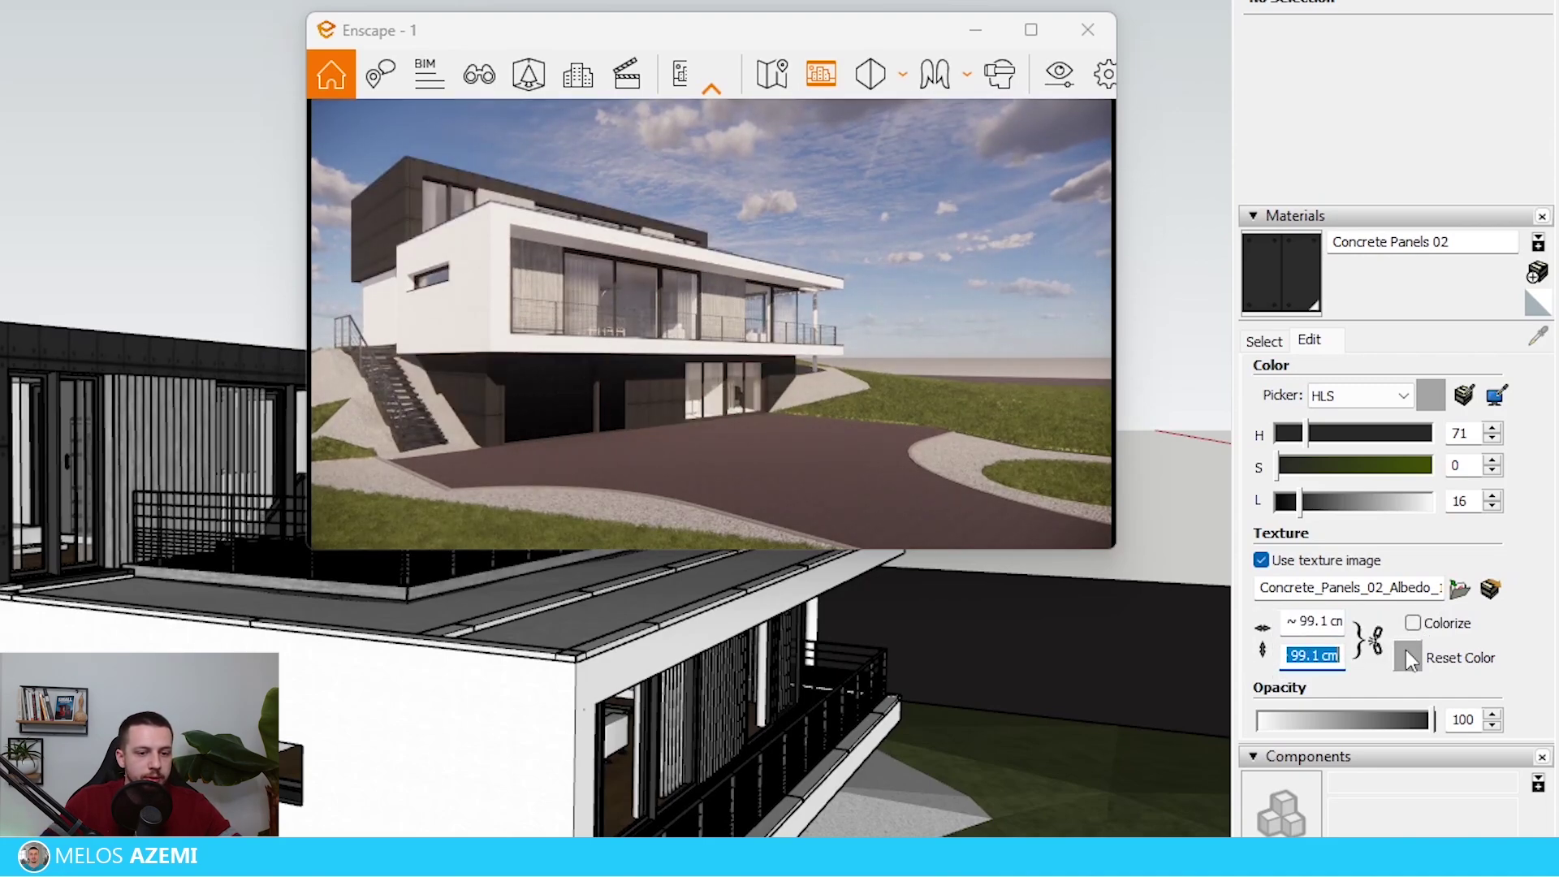
type("150")
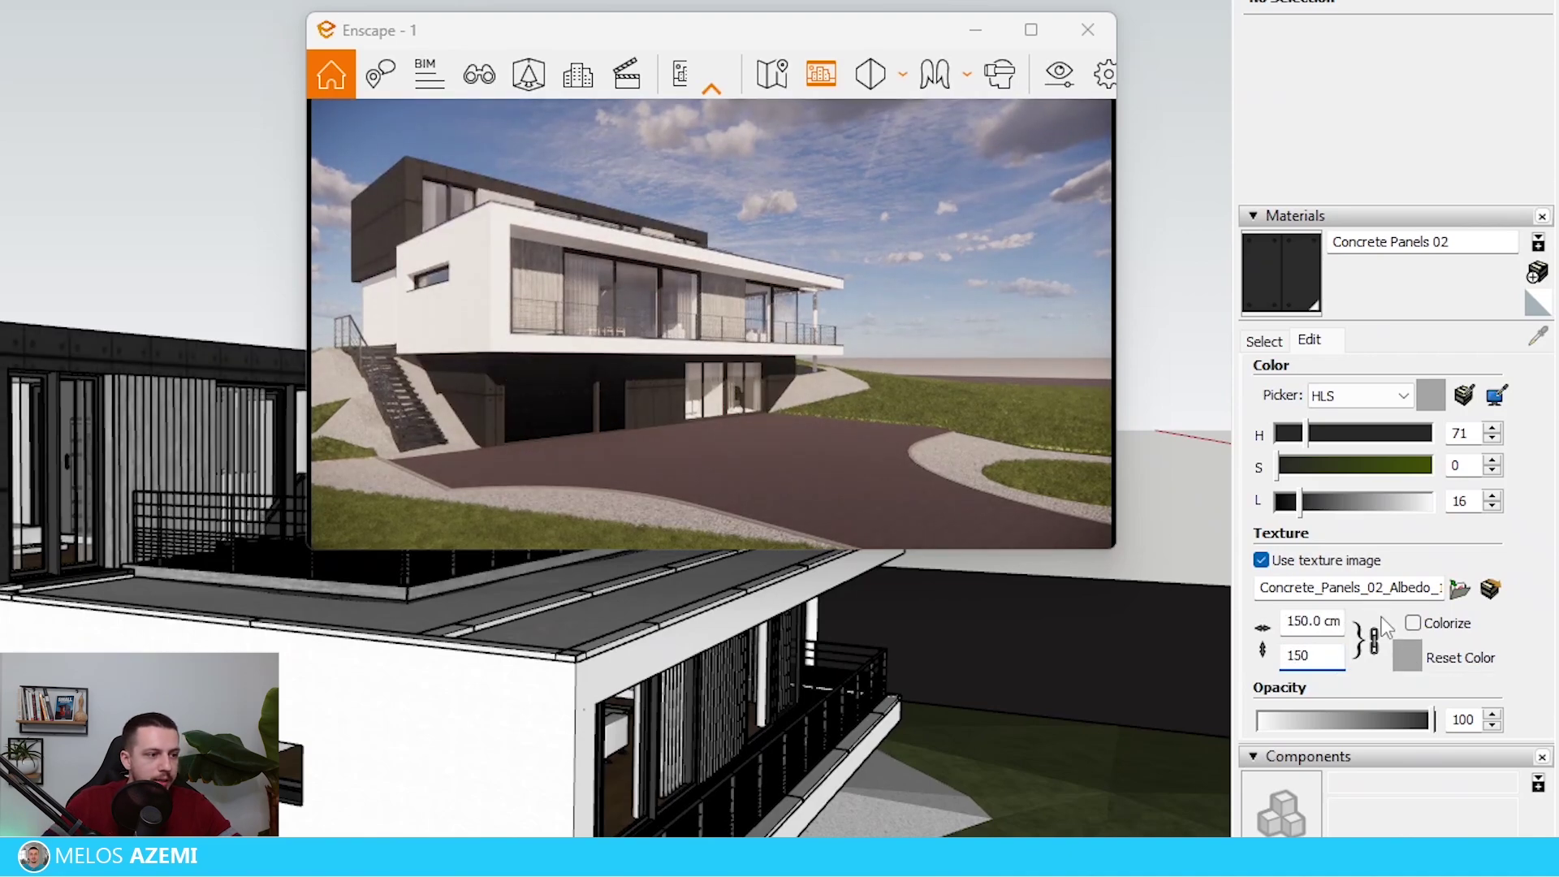
key("Return")
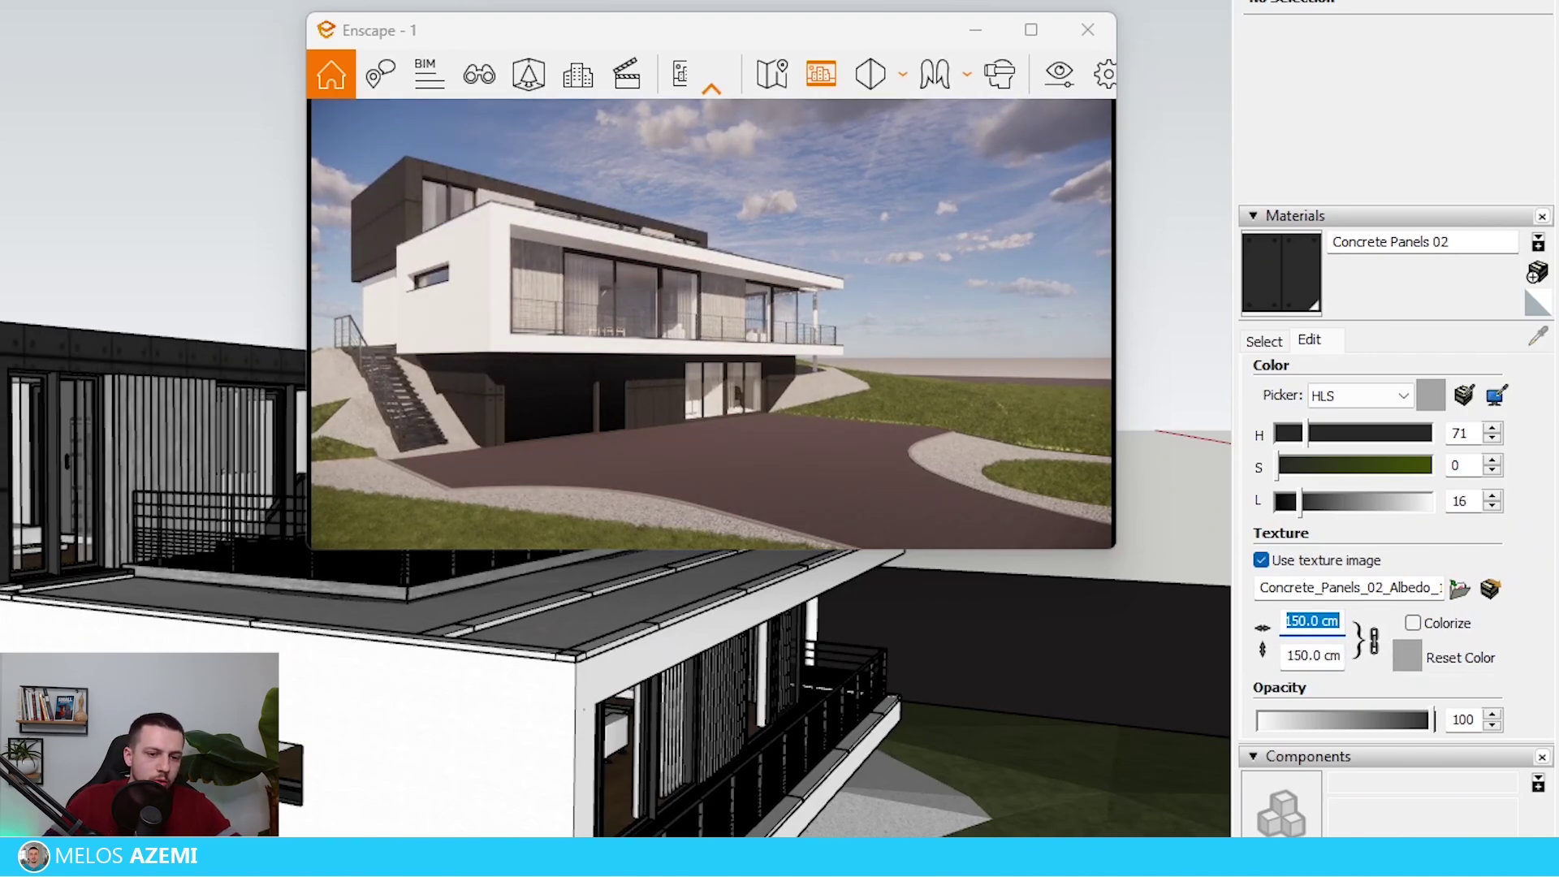
Step: Try a texture width of 100 cm for Concrete Panels 02 with the aspect ratio unlocked, and return it to 150 cm
type("100")
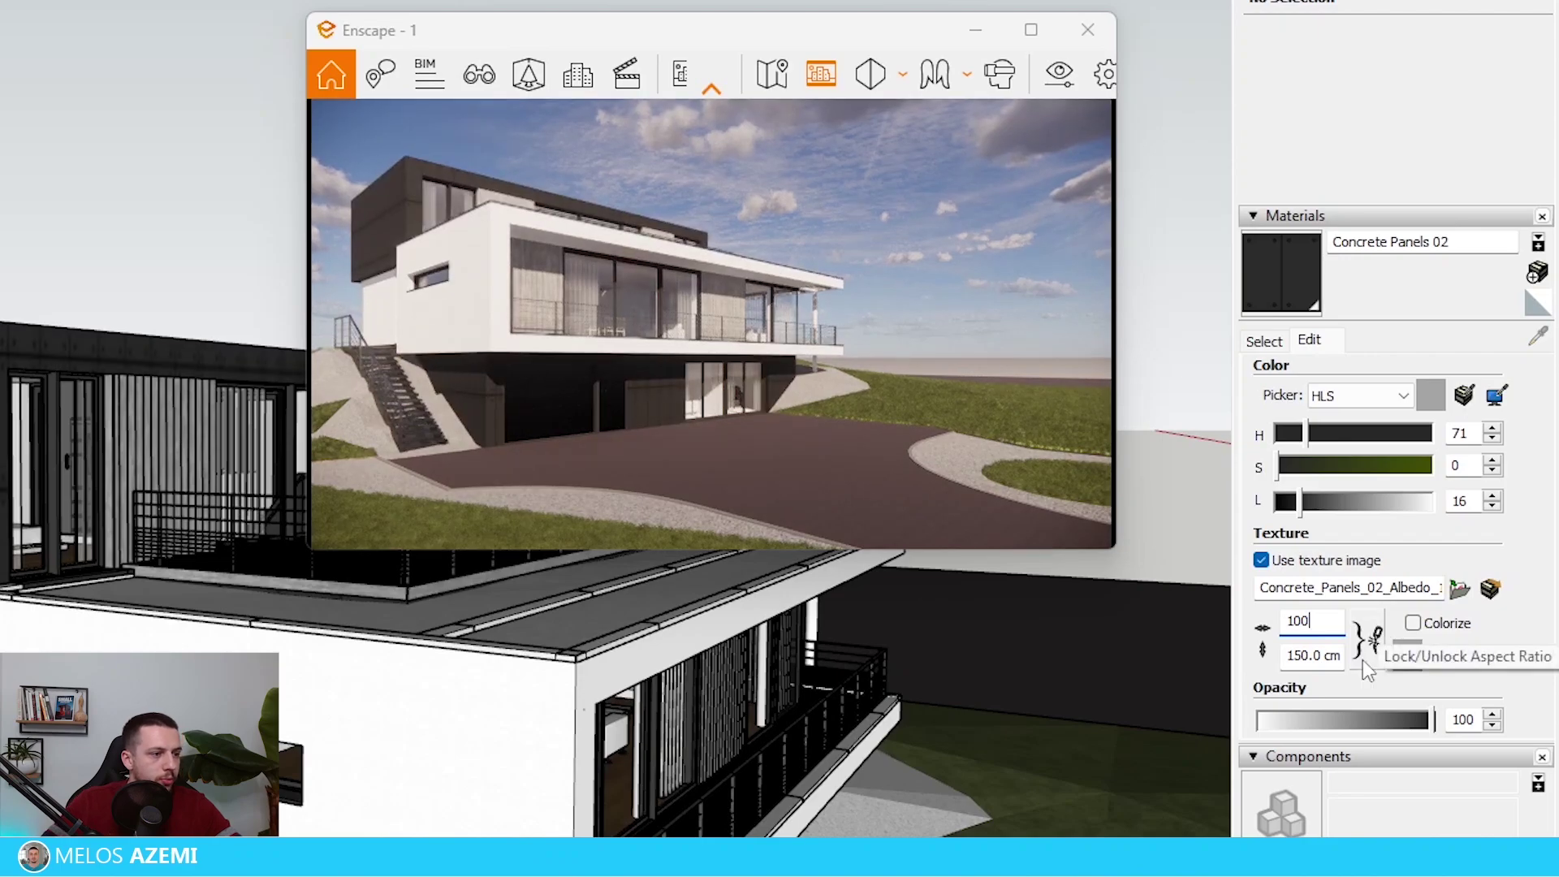
key("BackSpace")
key("BackSpace")
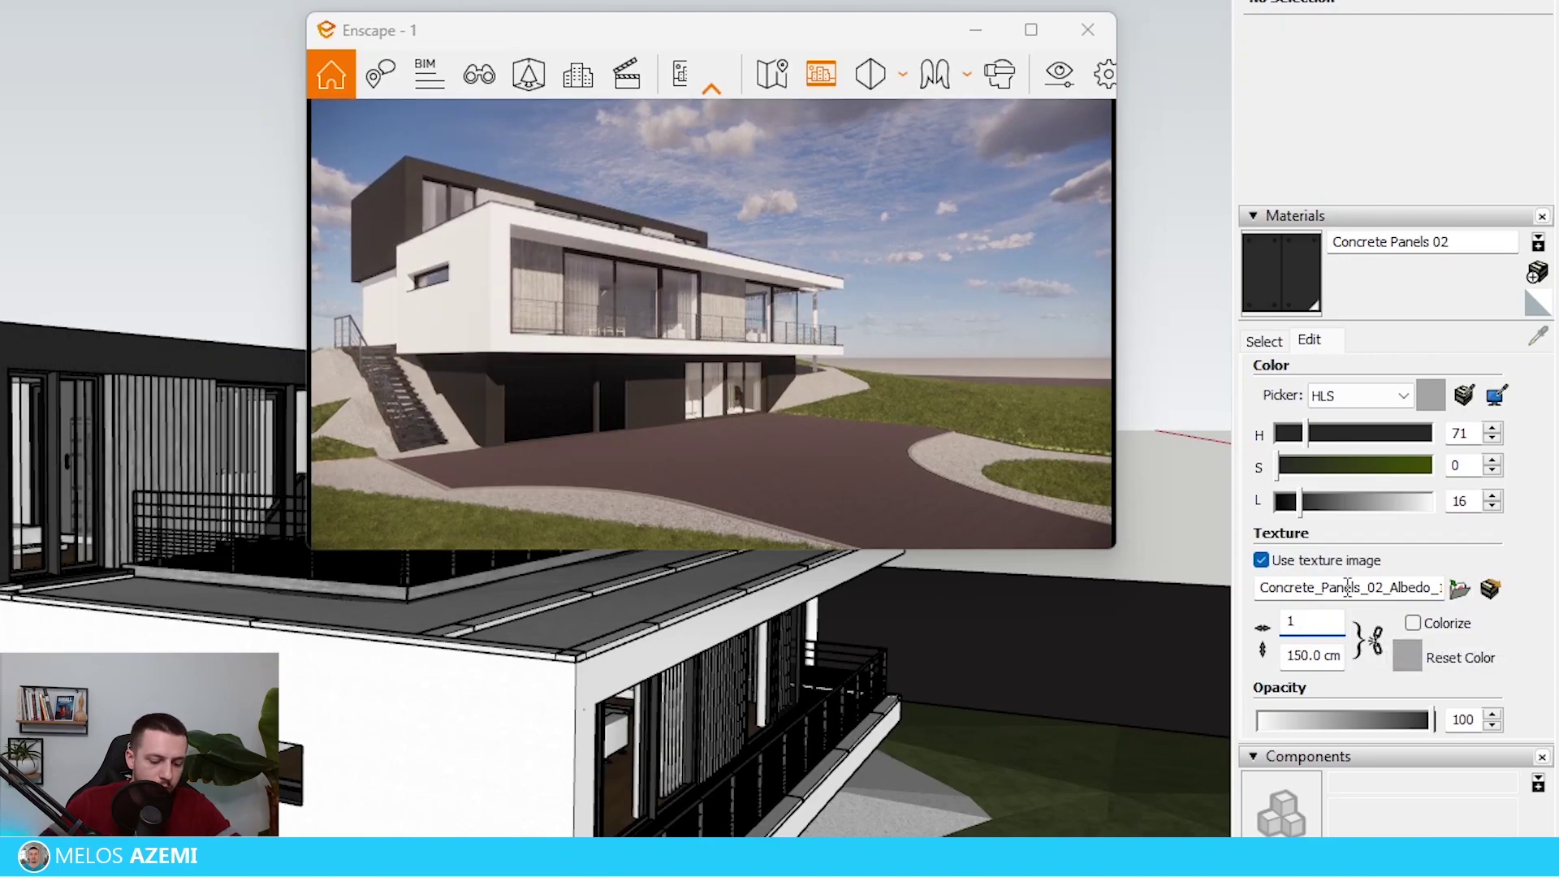
type("50")
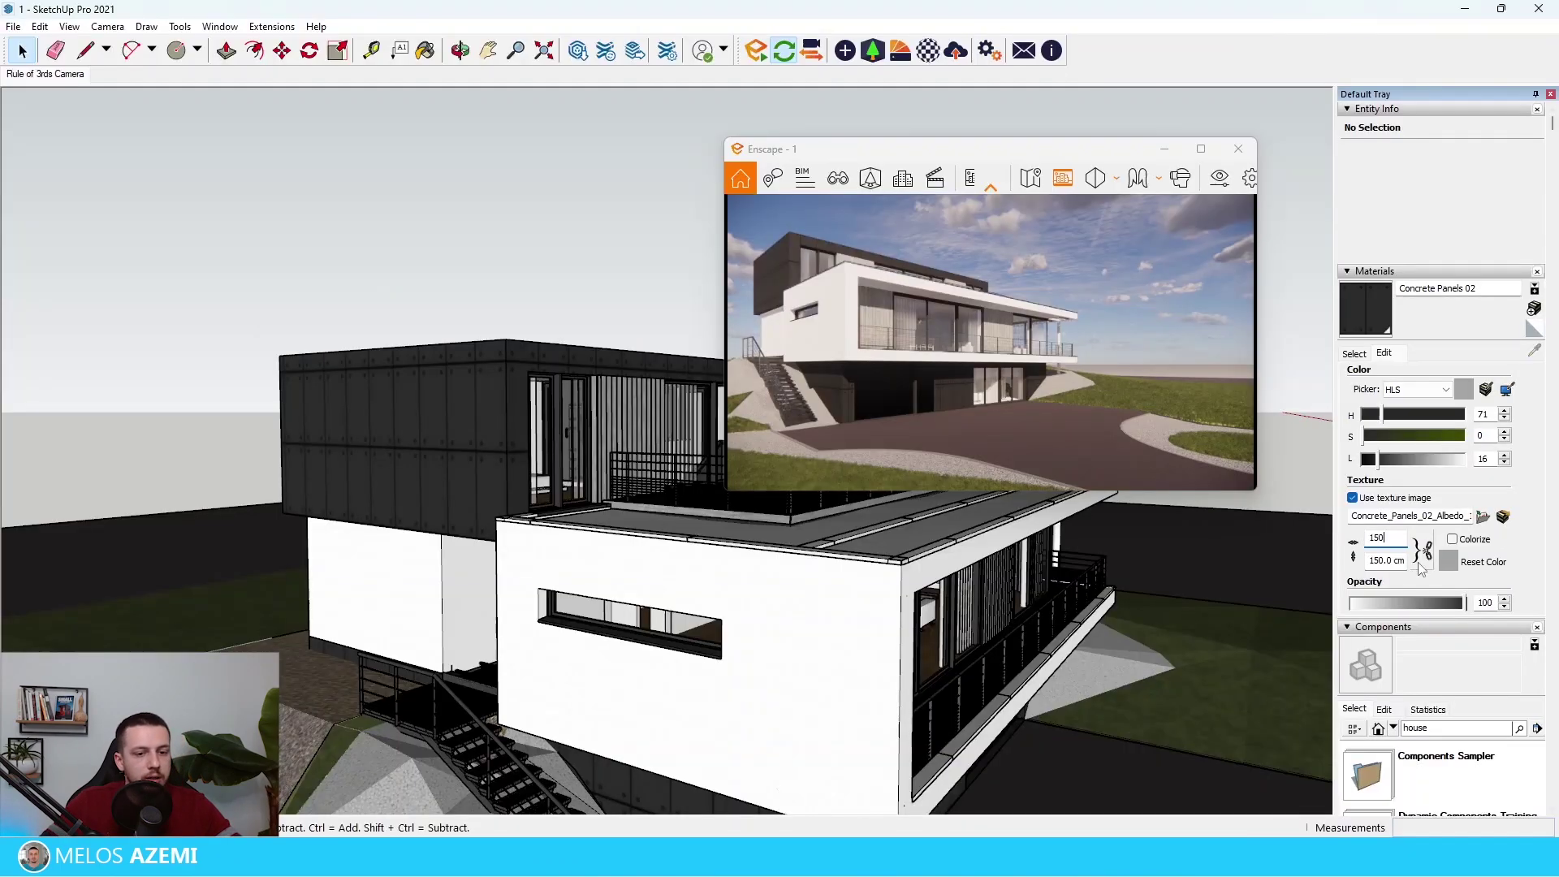
left_click(1376, 640)
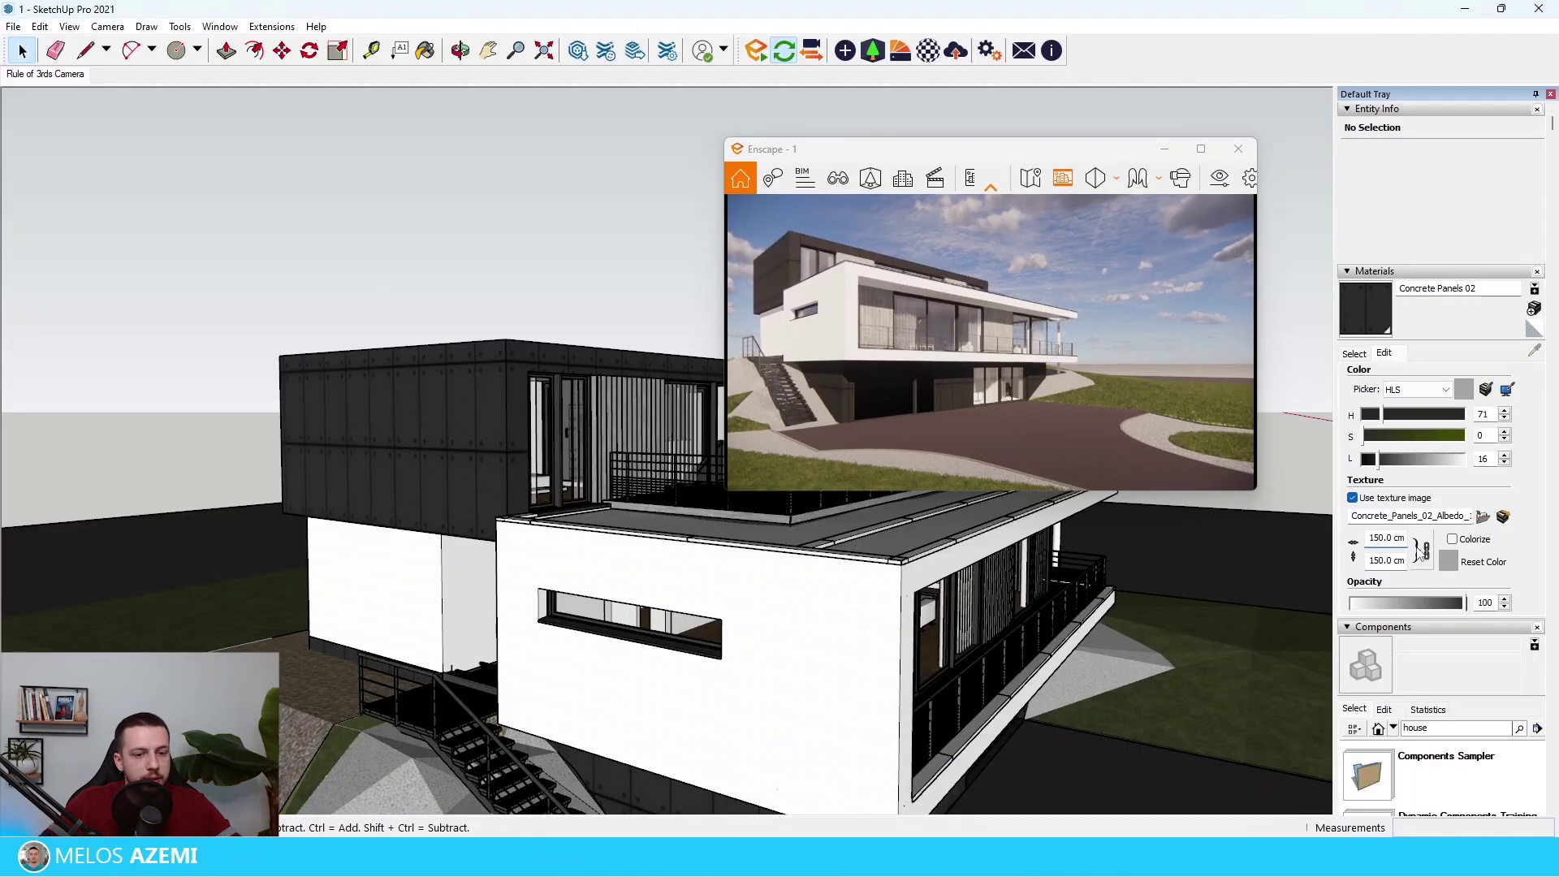
Step: Set the Concrete Panels 02 texture to 280 cm wide and 330 cm high with the aspect ratio unlocked
left_click(1318, 620)
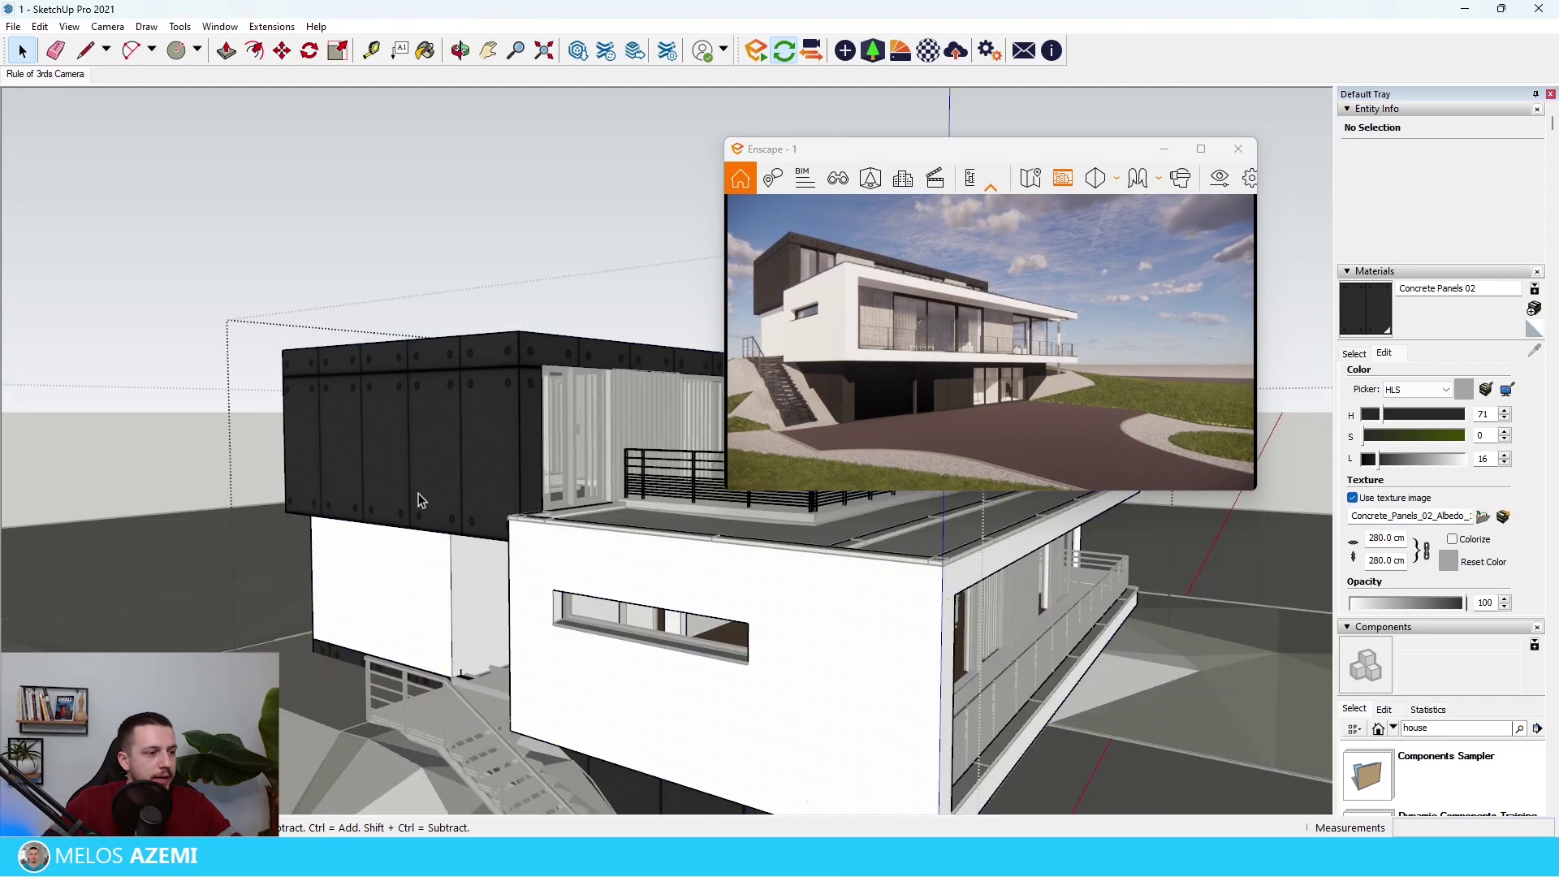
left_click(418, 494)
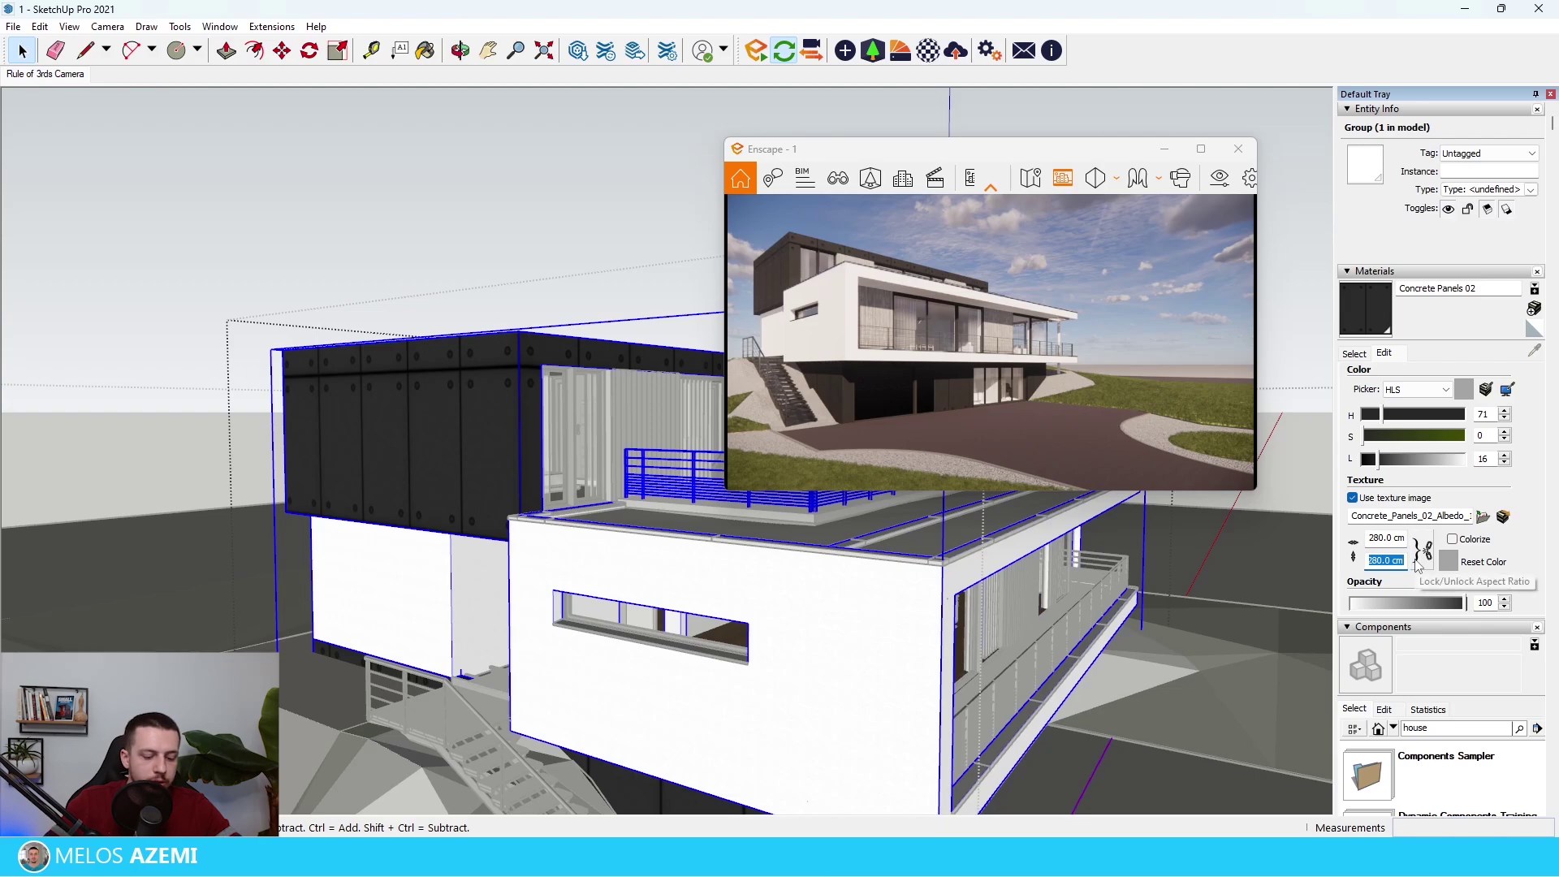
type("330")
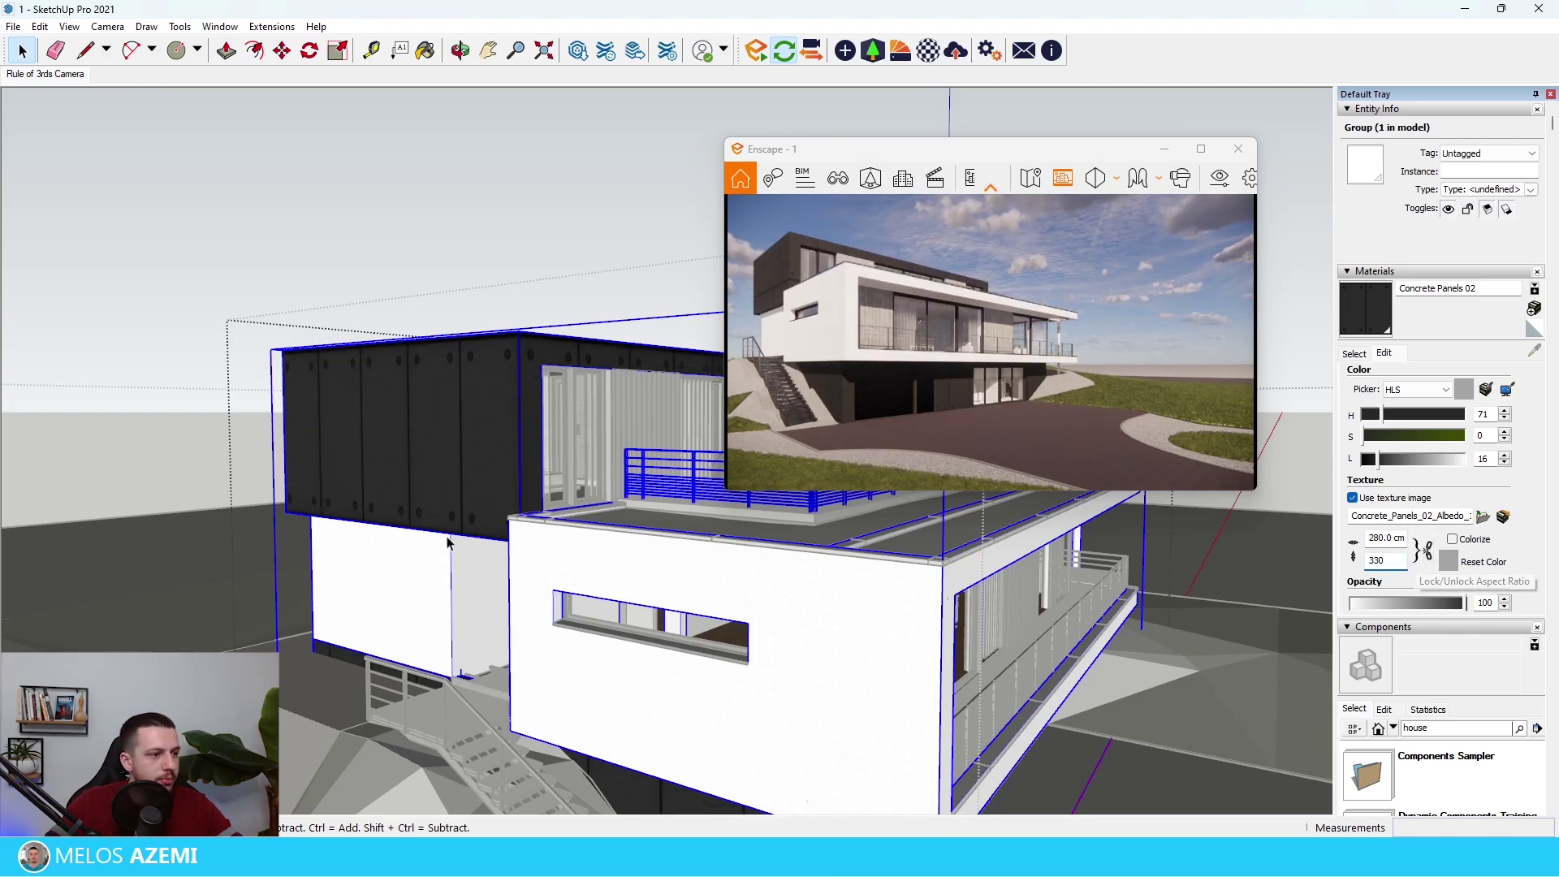
key("Return")
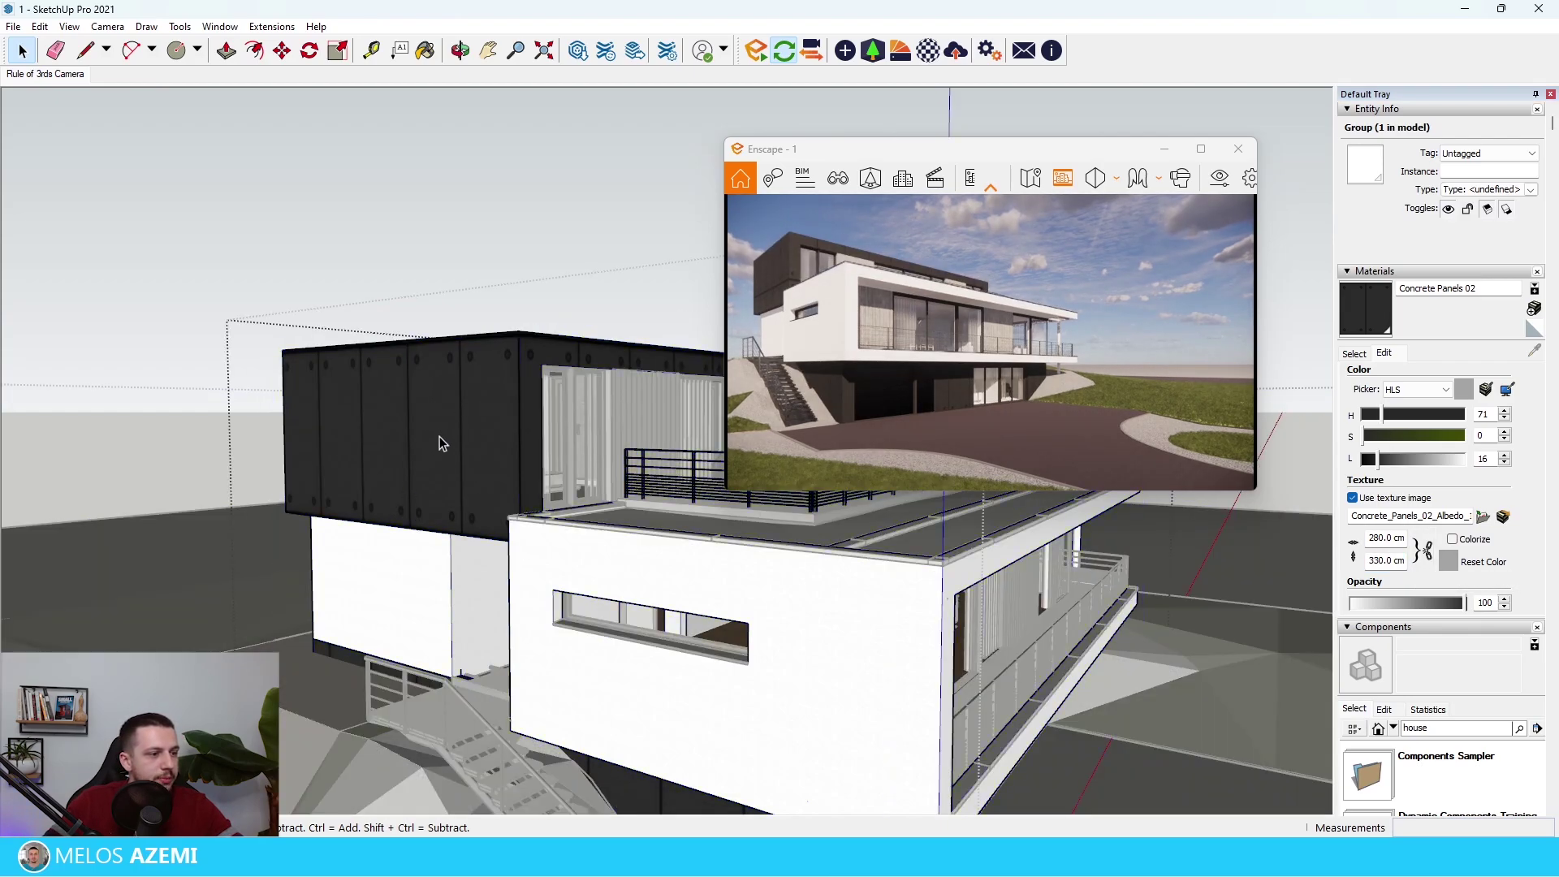
Step: Reposition the Concrete Panels 02 texture on the upper storey's side wall face, leave the group and maximize the Enscape window
double_click(435, 423)
double_click(433, 422)
left_click(441, 430)
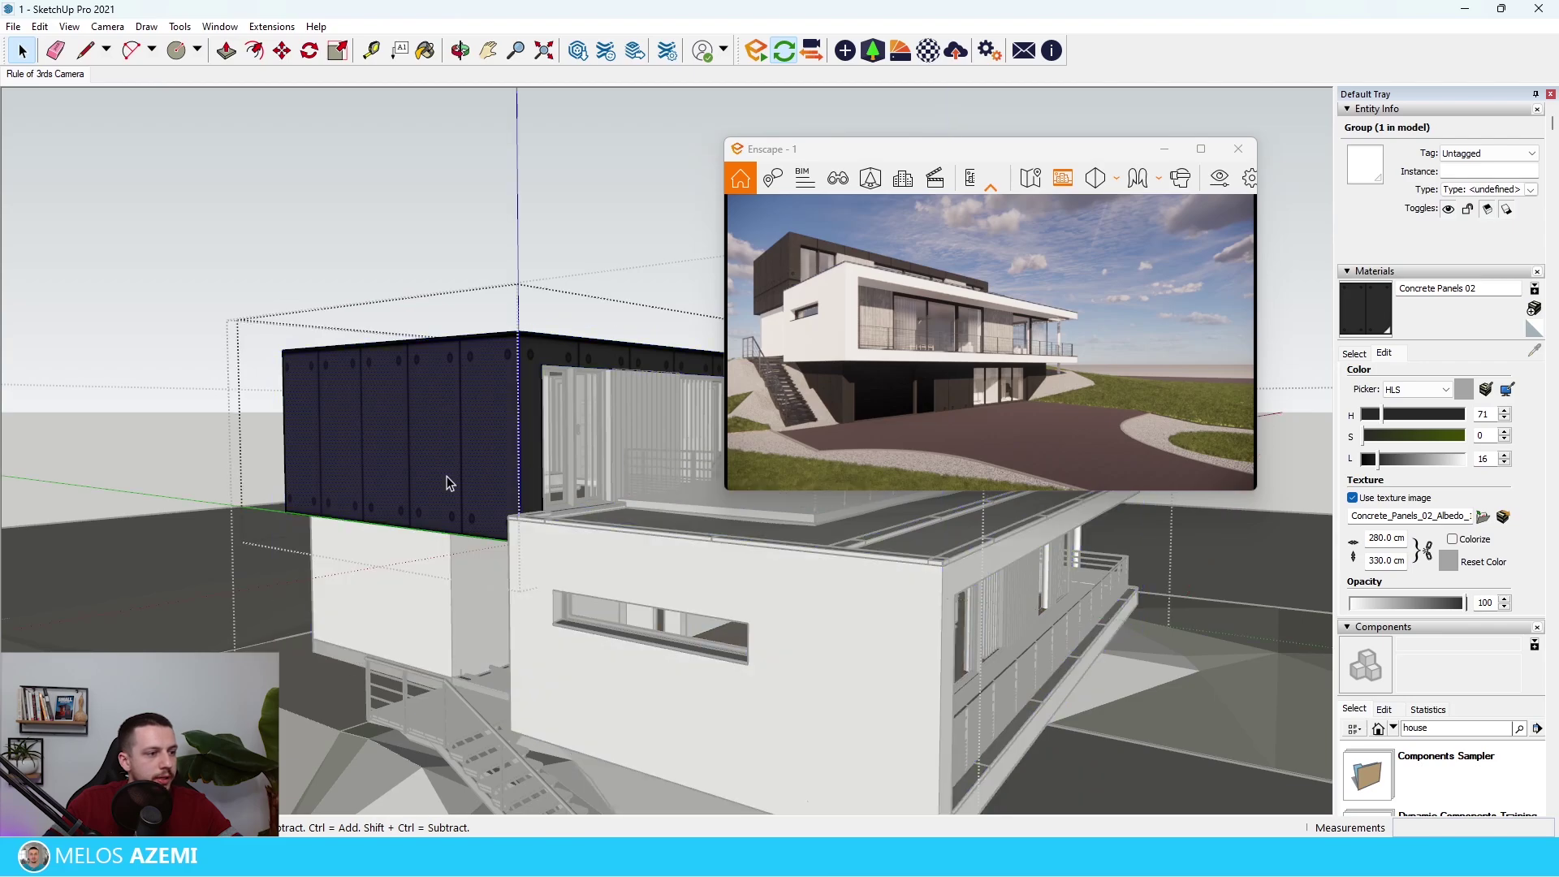
right_click(446, 481)
mouse_move(546, 691)
left_click(650, 691)
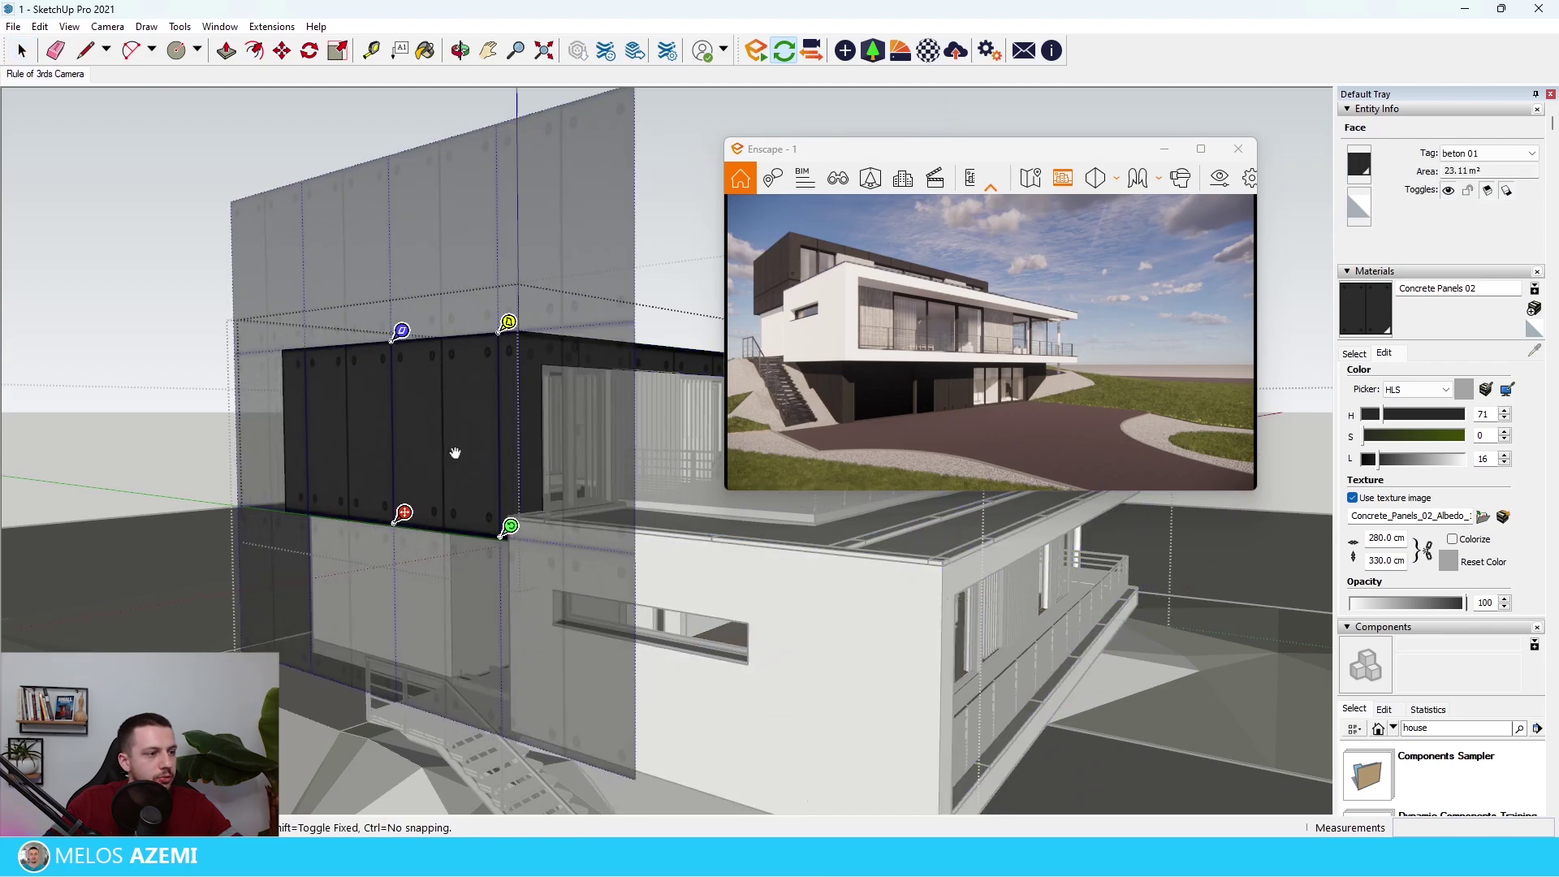
left_click(87, 411)
left_click(90, 413)
left_click(171, 416)
left_click(1200, 149)
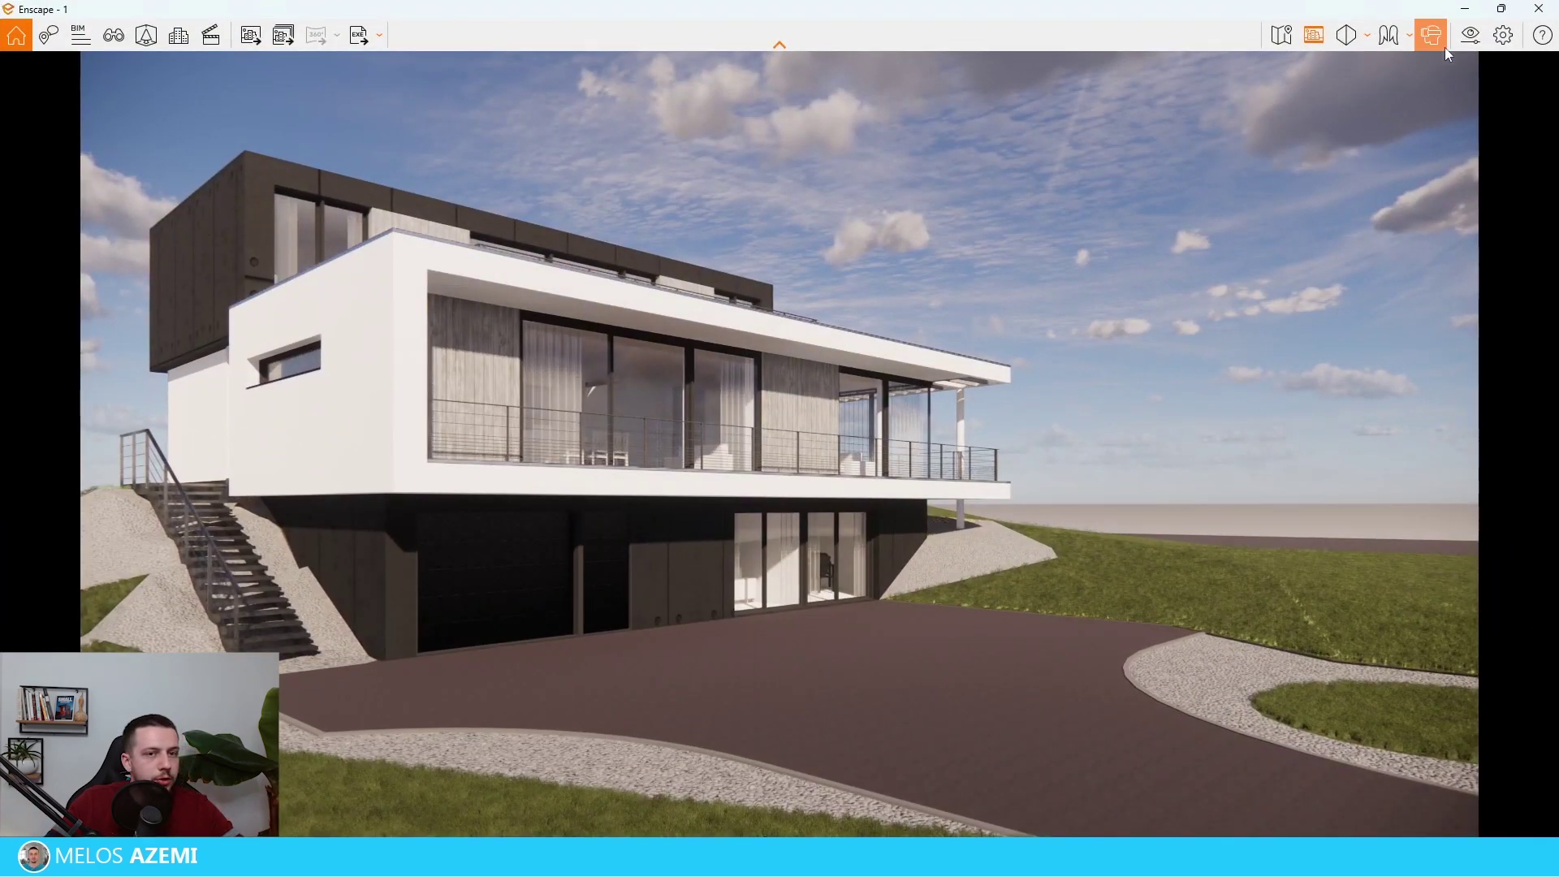
Step: Return from the full-size Enscape render and undo the last lightness, texture size and position changes to Concrete Panels 02
left_click(1501, 8)
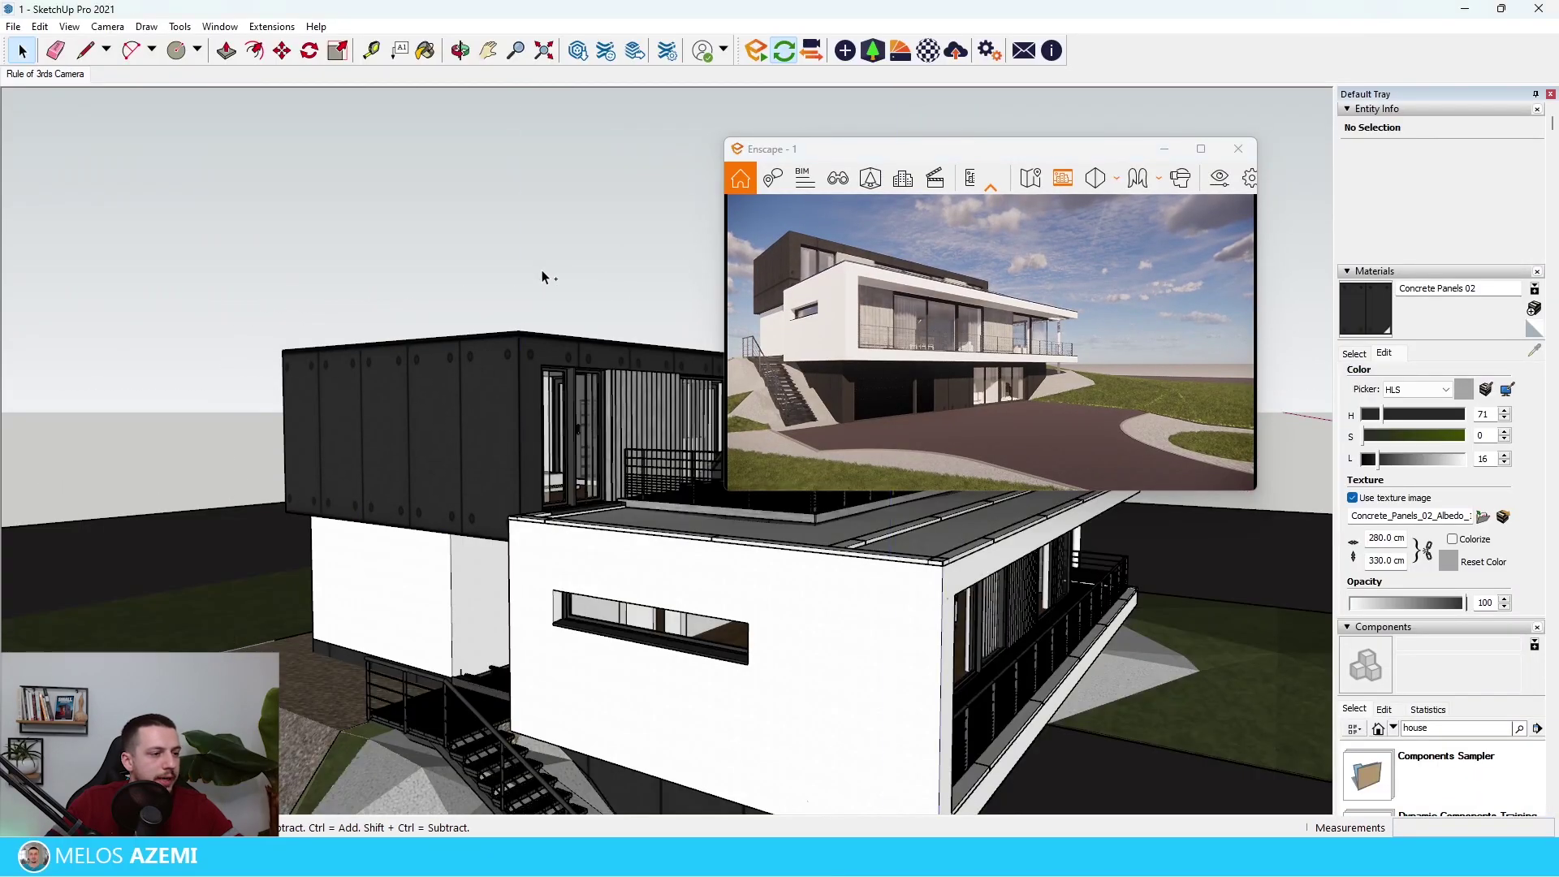
key("ctrl+z")
key("ctrl+z")
key("ctrl+z")
key("ctrl+z")
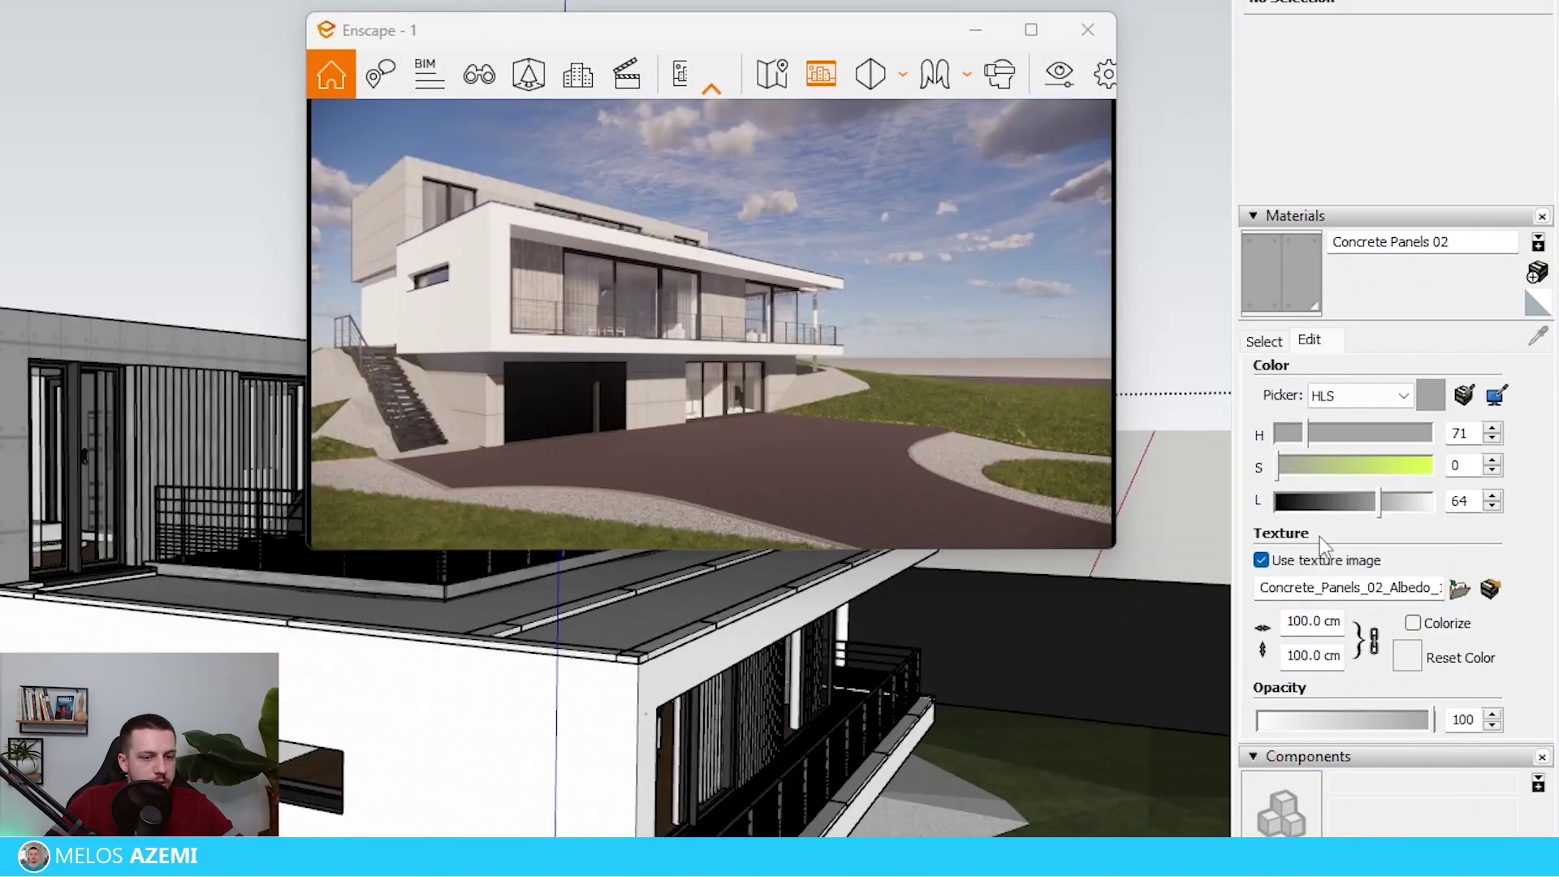
Step: Set Concrete Panels 02 to a lightness of 21 and a texture size of 170 by 170 cm, and review it in the full-size render
left_click(1385, 459)
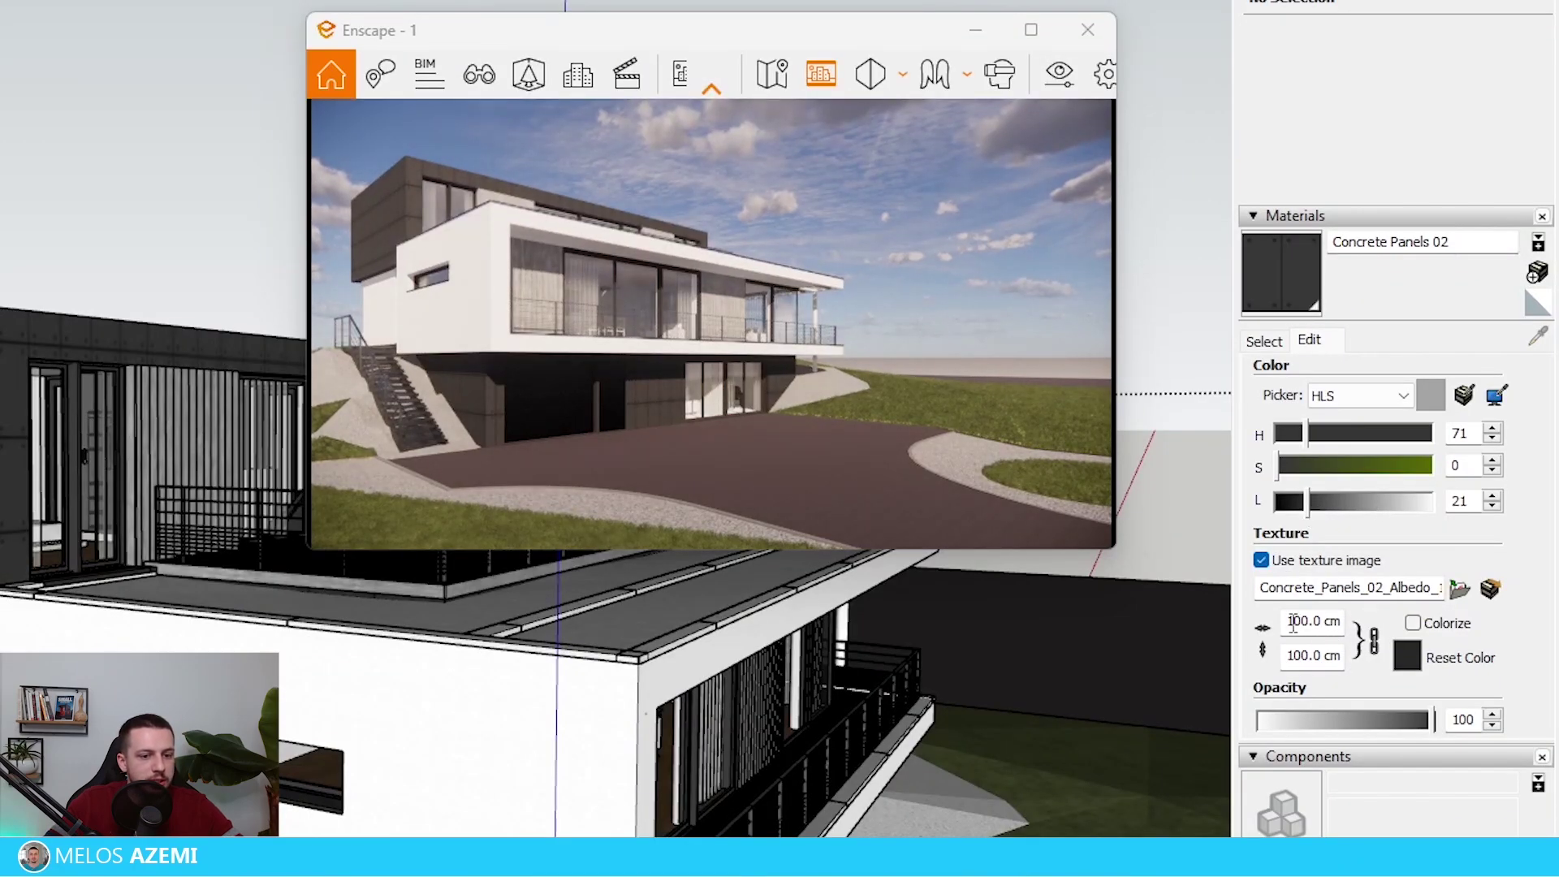
type("170")
key("Return")
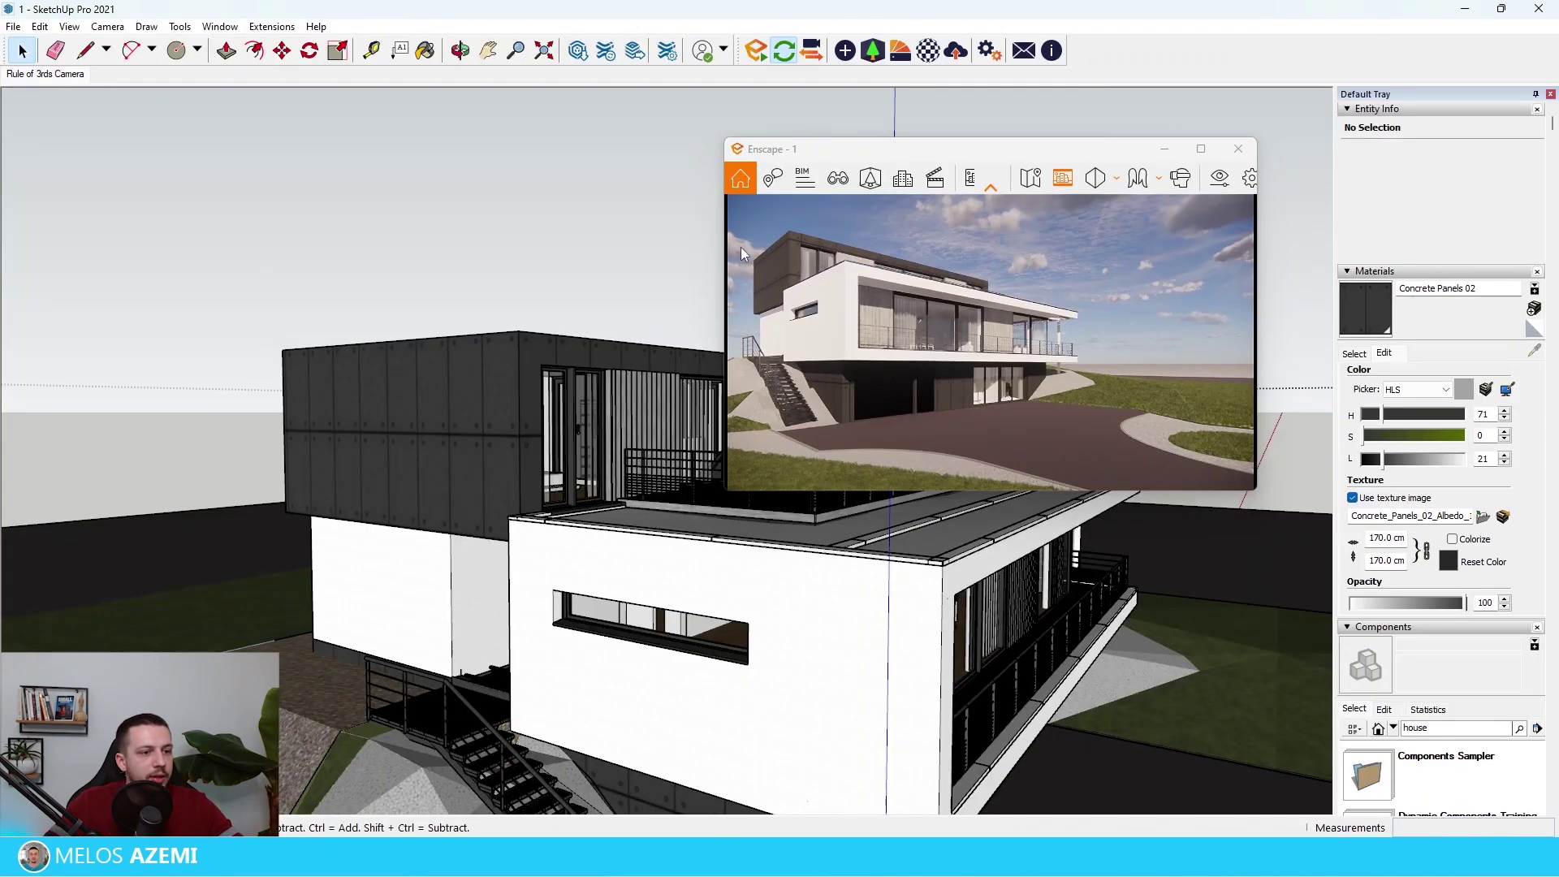
left_click(1210, 148)
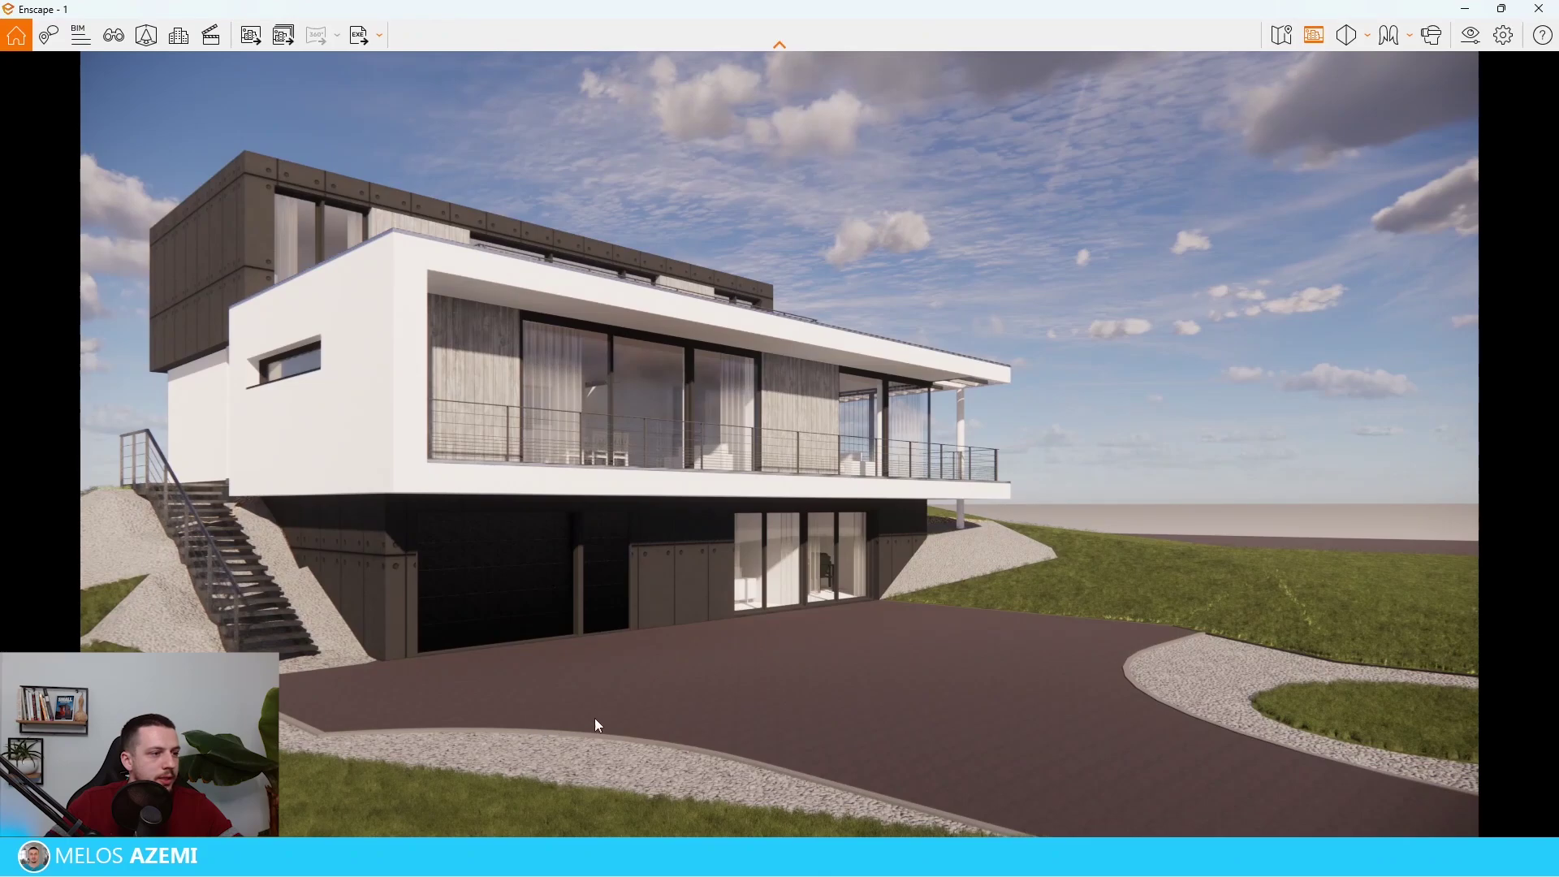
left_click(1501, 9)
Step: Open the upper storey's nested group and reposition the Concrete Panels 02 texture slightly on the front face above the windows
mouse_move(499, 246)
middle_mouse_down()
mouse_move(461, 331)
mouse_move(520, 346)
mouse_move(347, 421)
mouse_move(592, 392)
mouse_move(609, 428)
mouse_move(442, 443)
middle_mouse_up()
scroll(441, 443, "up", 8)
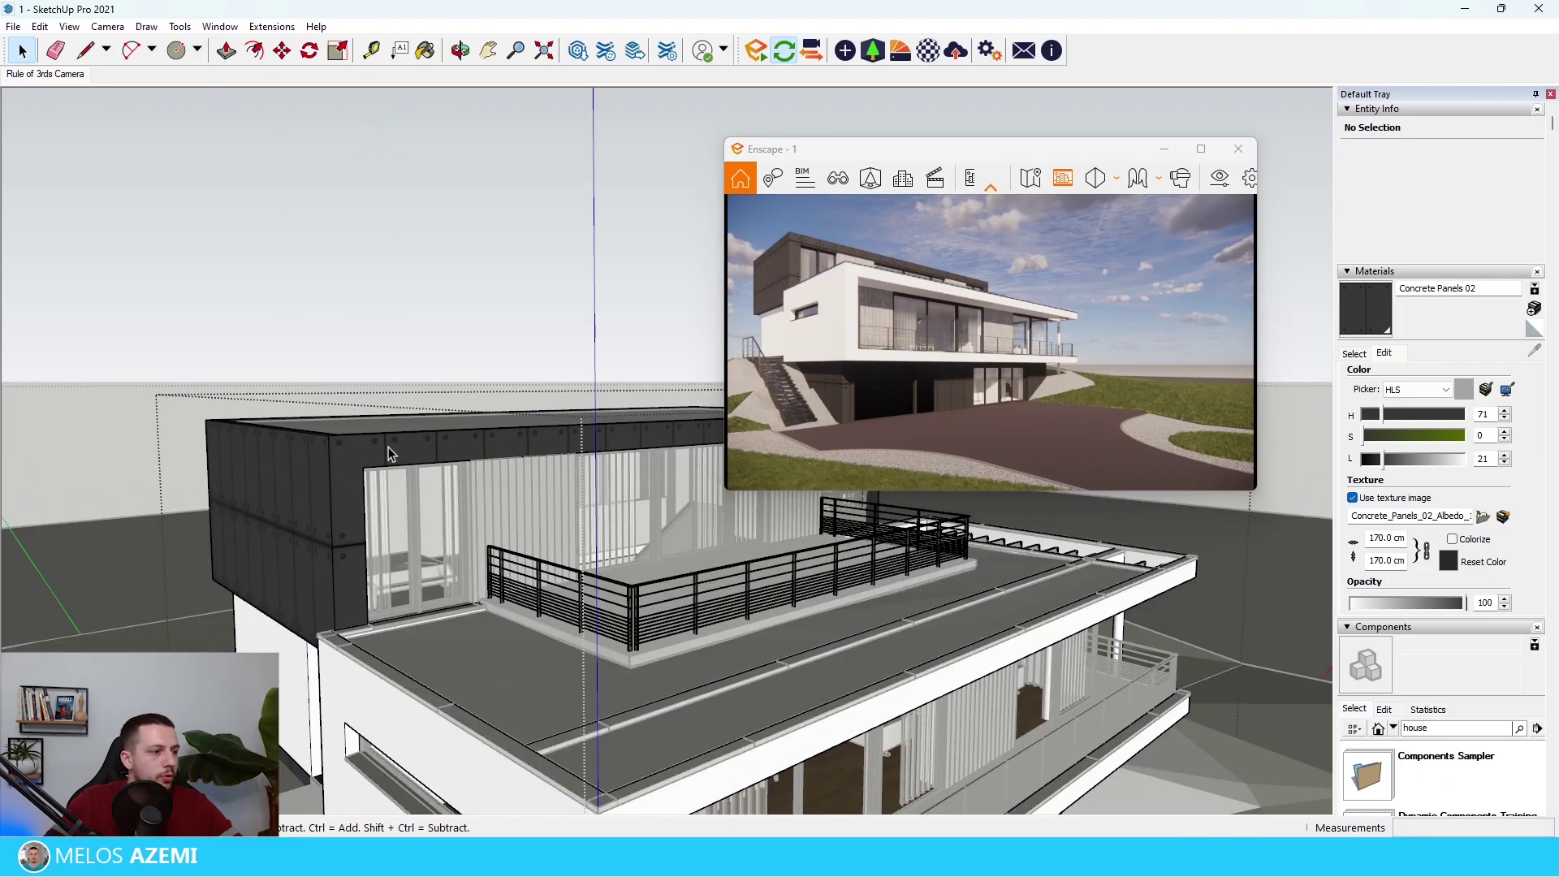
double_click(379, 451)
right_click(358, 453)
double_click(352, 455)
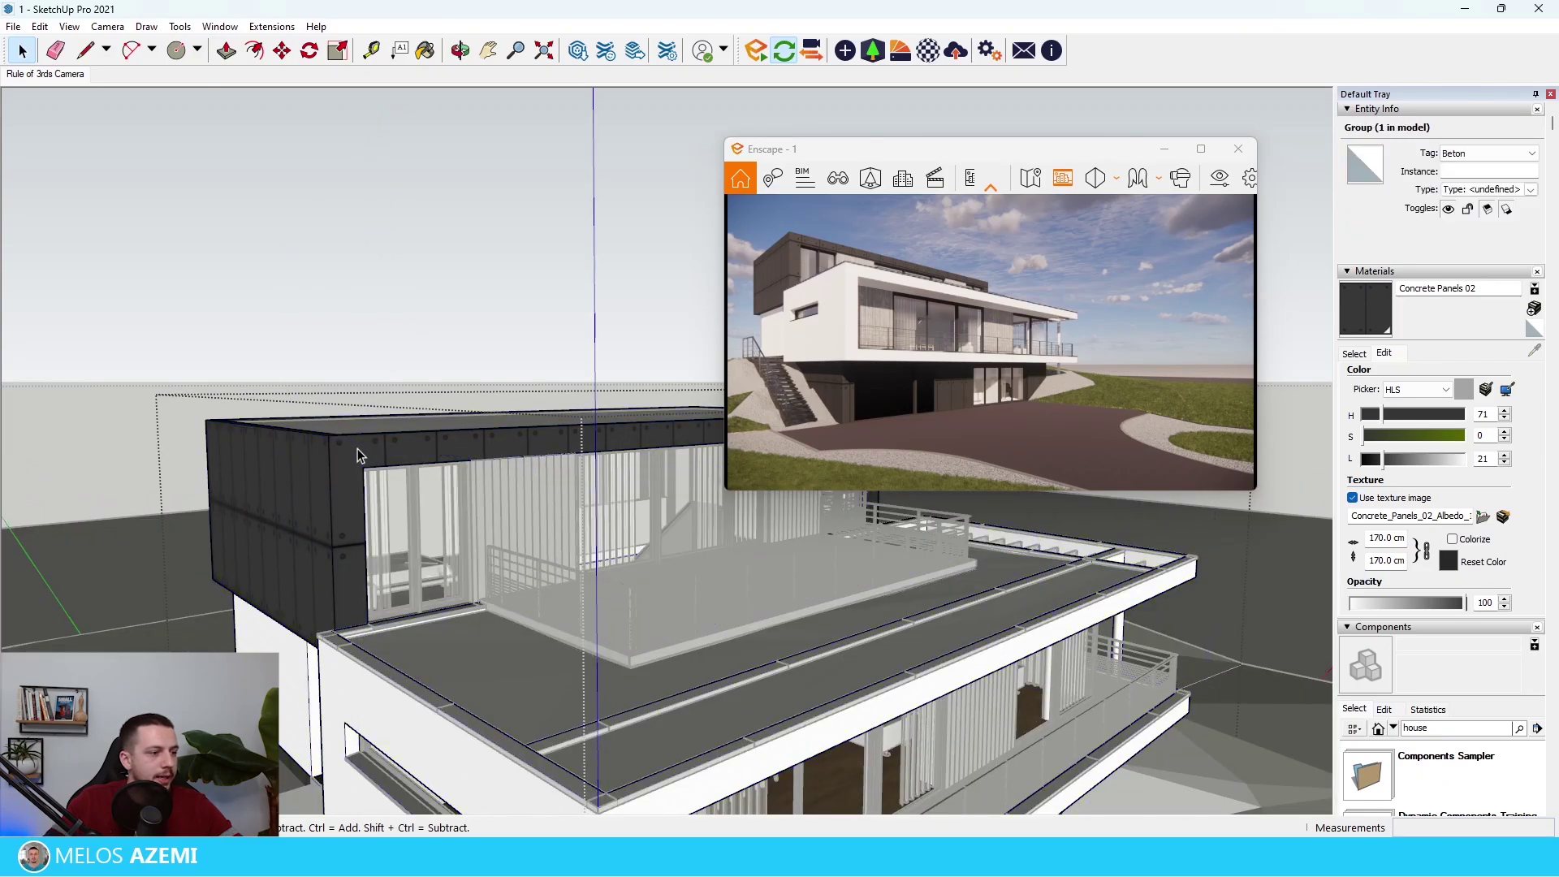
left_click(357, 451)
double_click(359, 452)
right_click(364, 457)
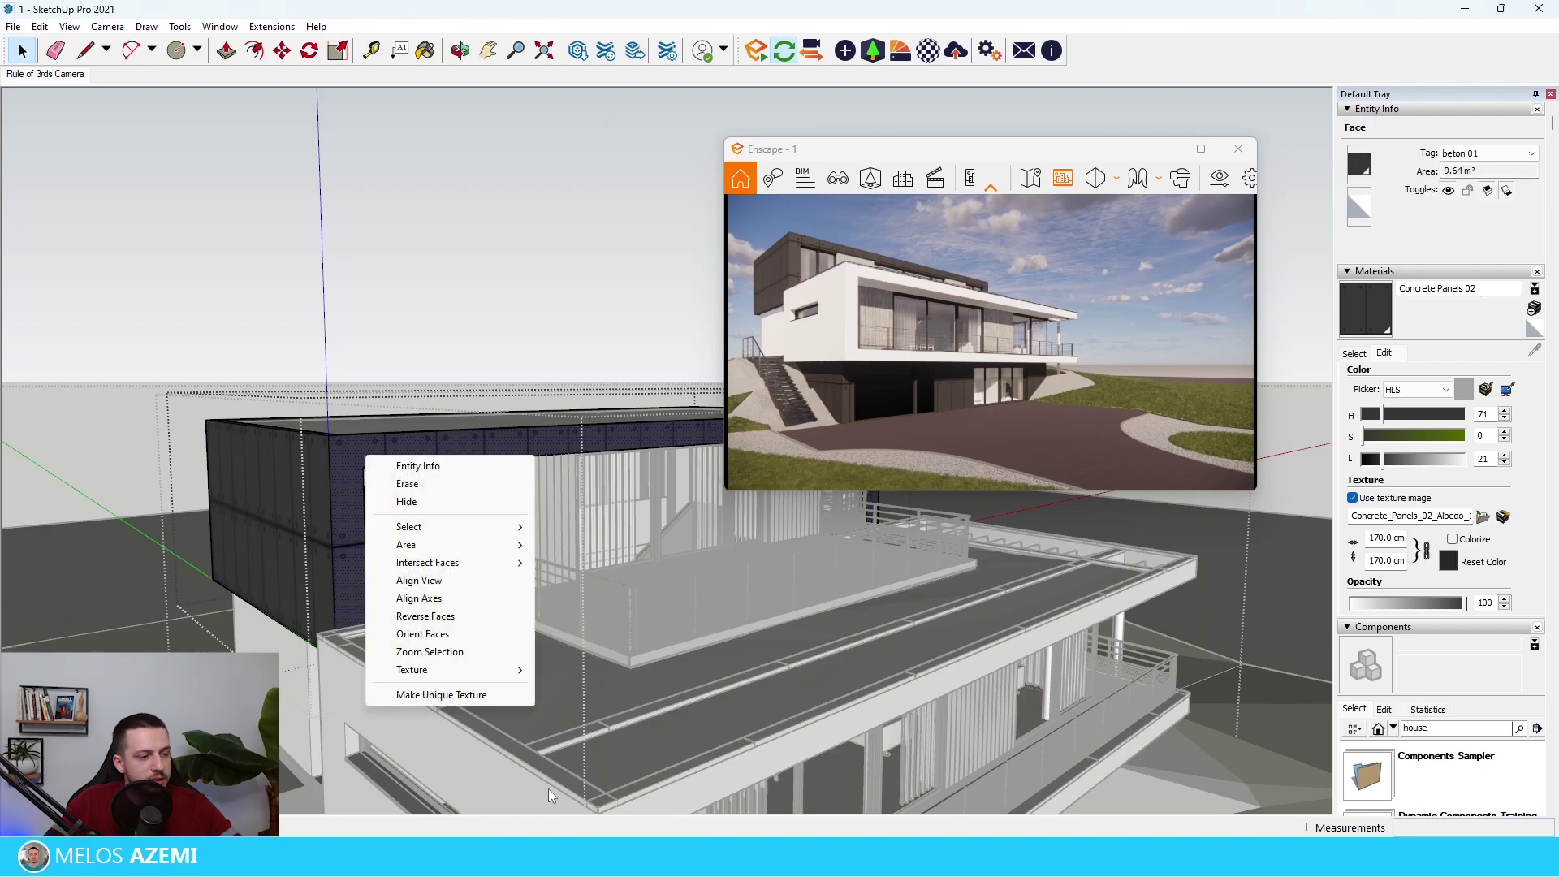
mouse_move(455, 669)
left_click(572, 666)
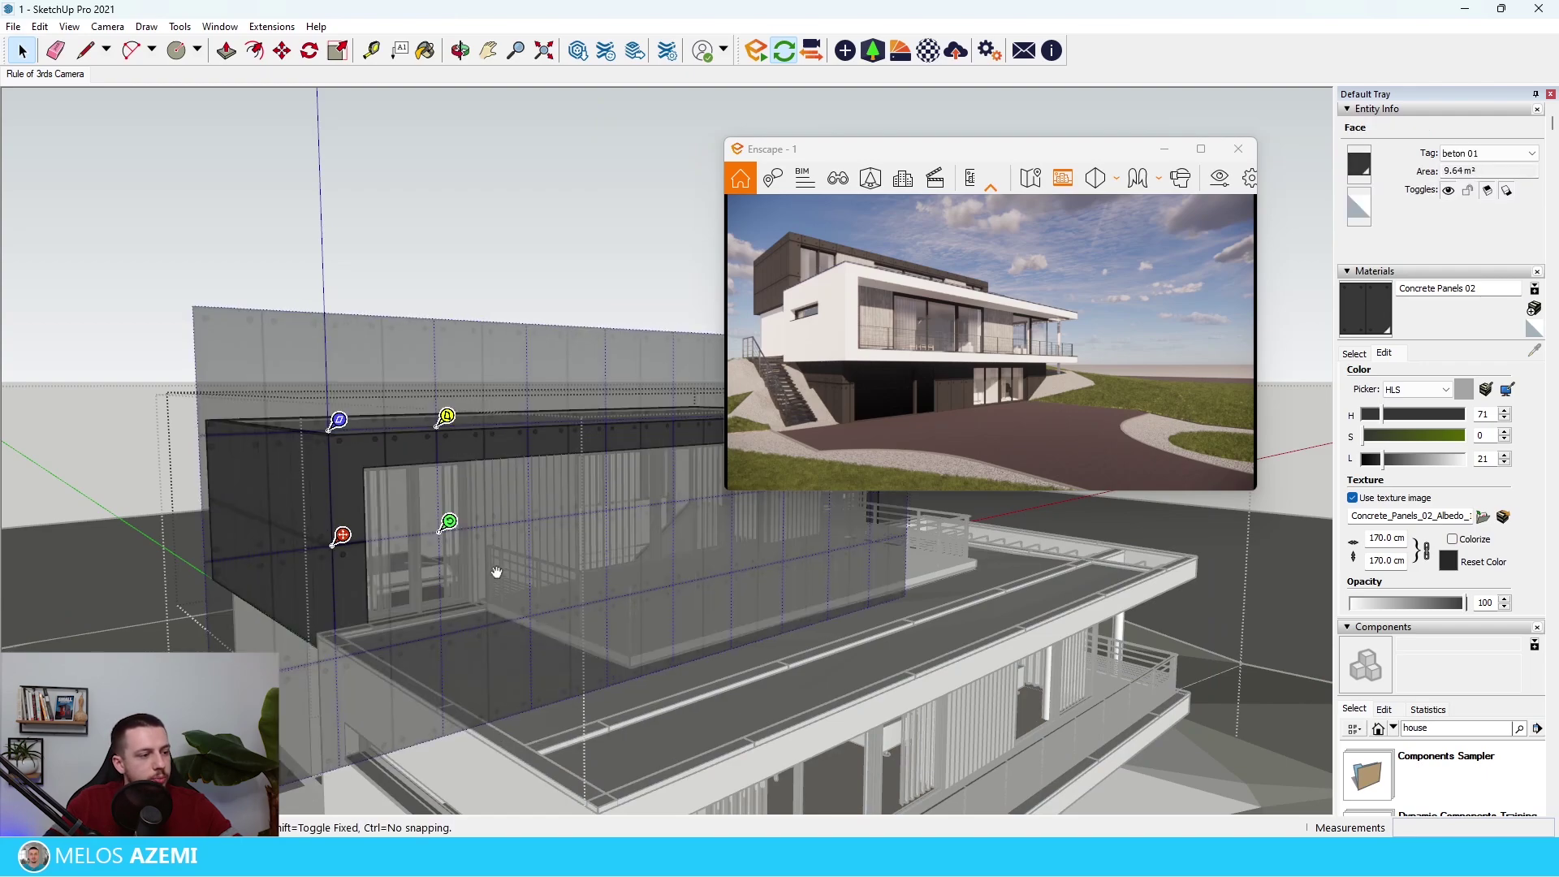
left_click_drag(496, 573, 492, 544)
left_click(521, 216)
Step: Apply the repositioned panel texture from the front face to the adjoining side wall, leave the group and view the full-size render
key("b")
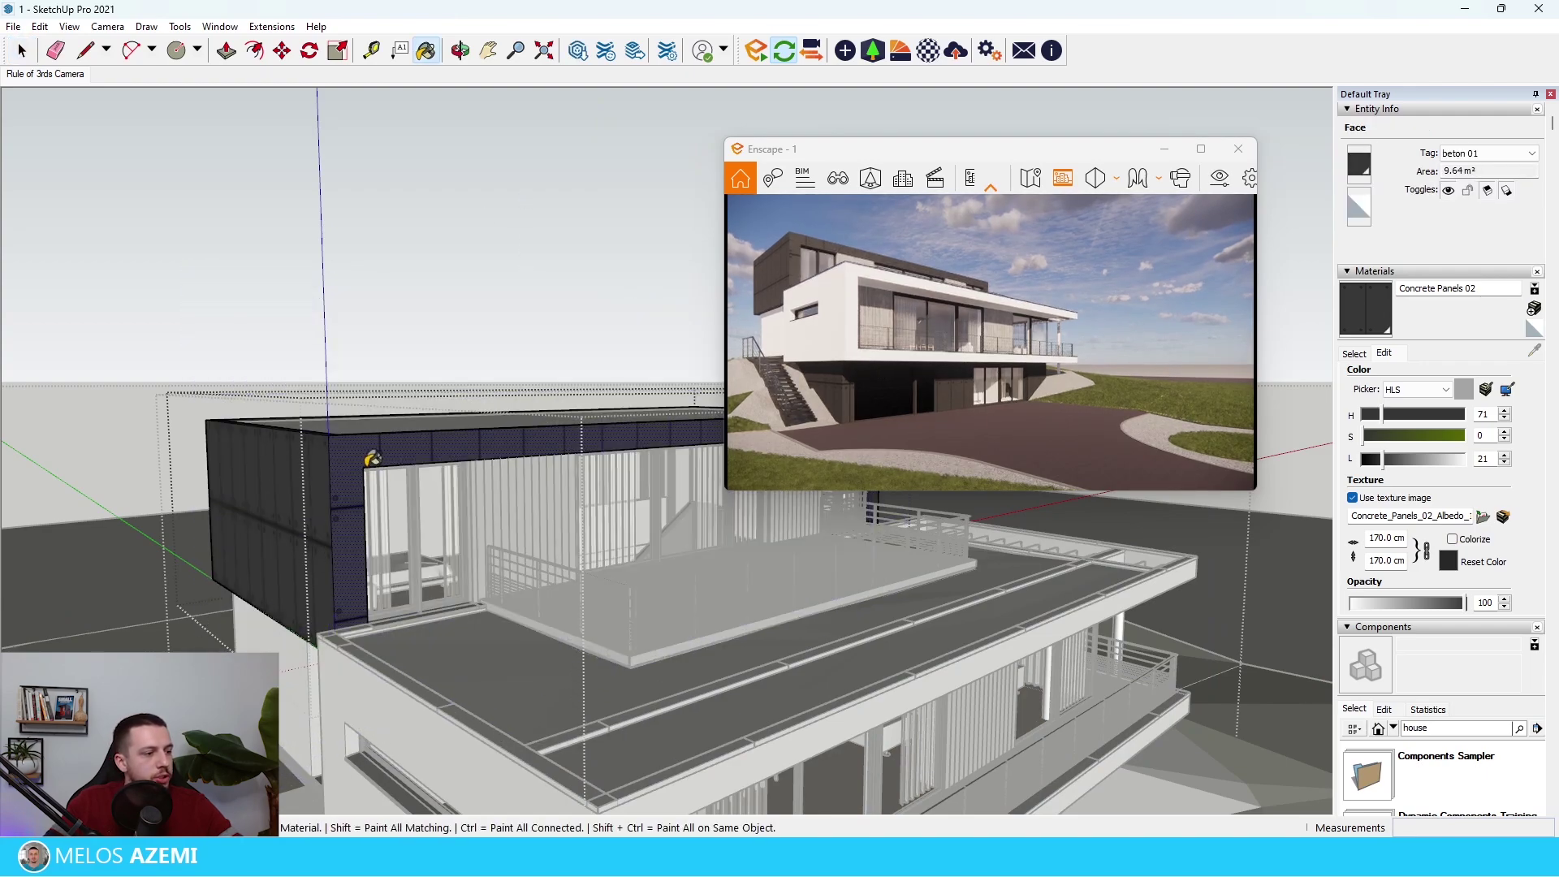
left_click(283, 478)
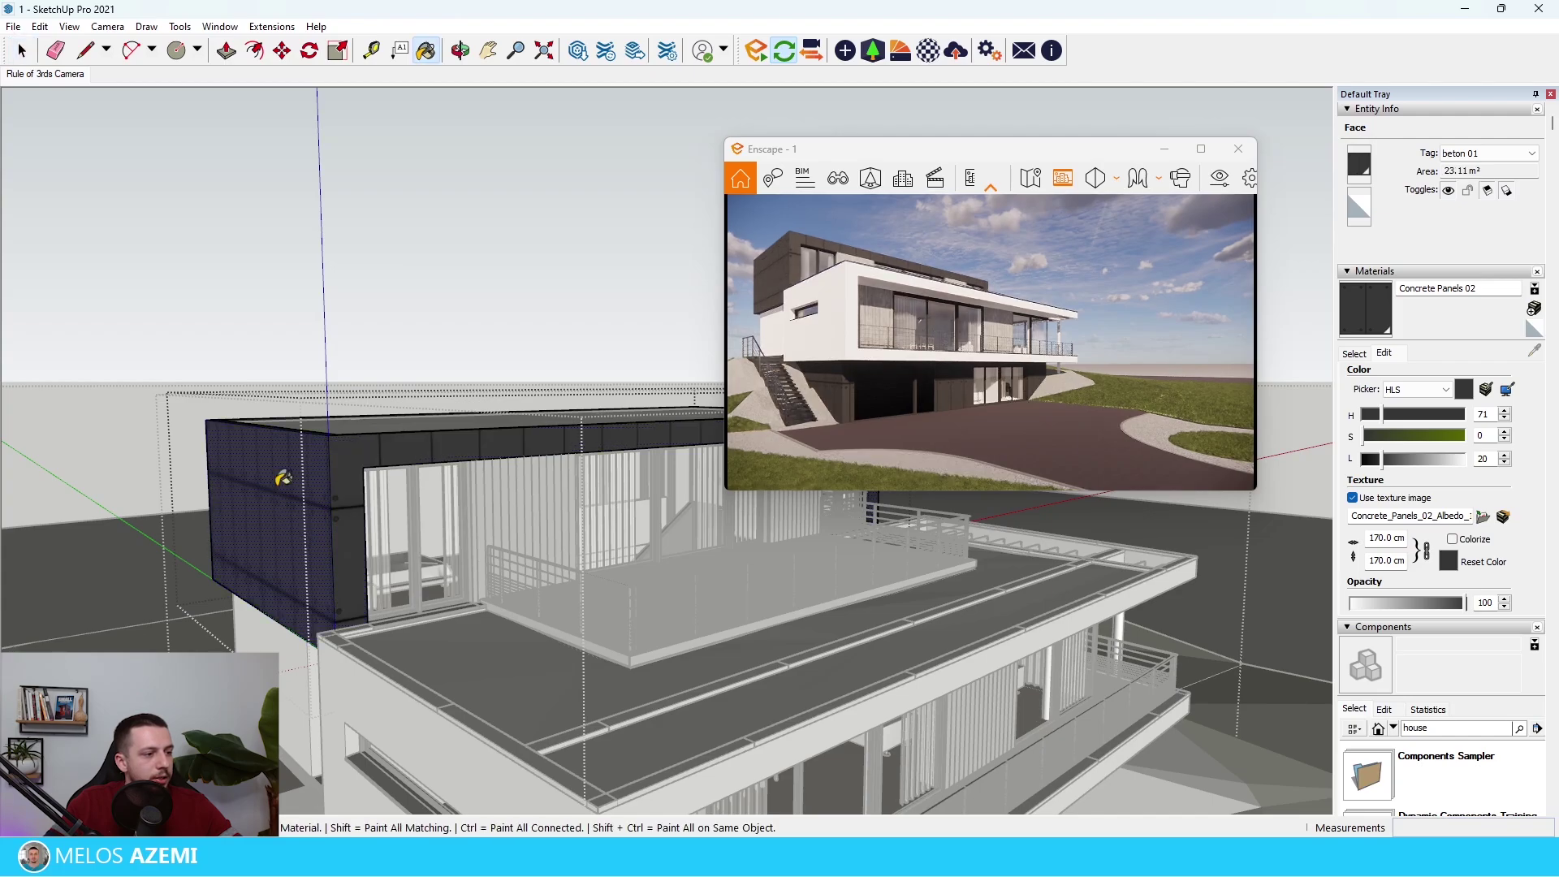
key("space")
key("Escape")
key("Escape")
key("Escape")
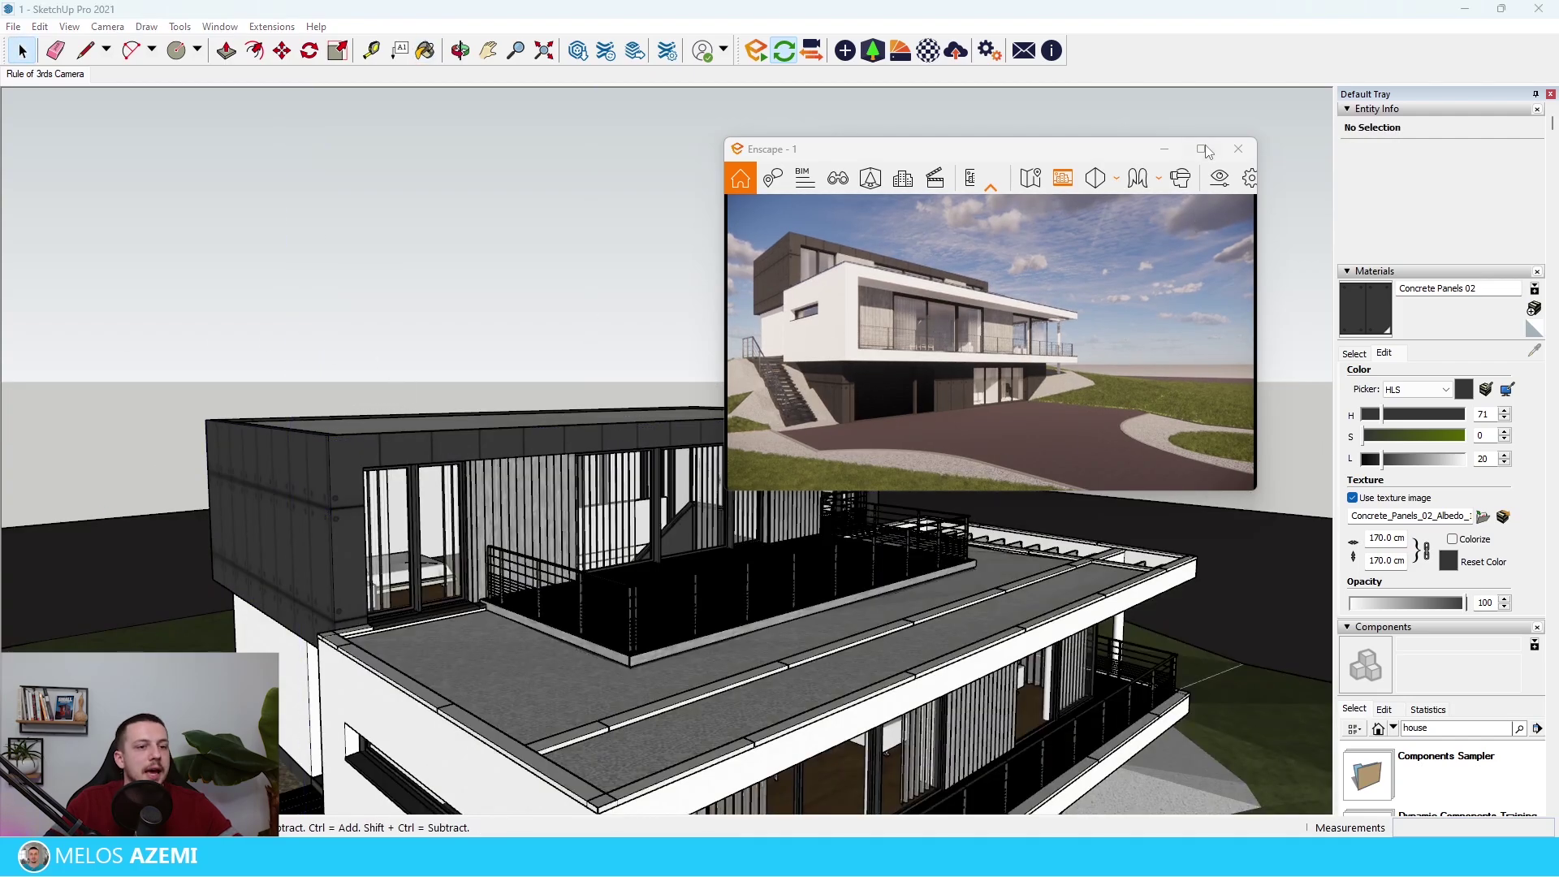
left_click(1204, 149)
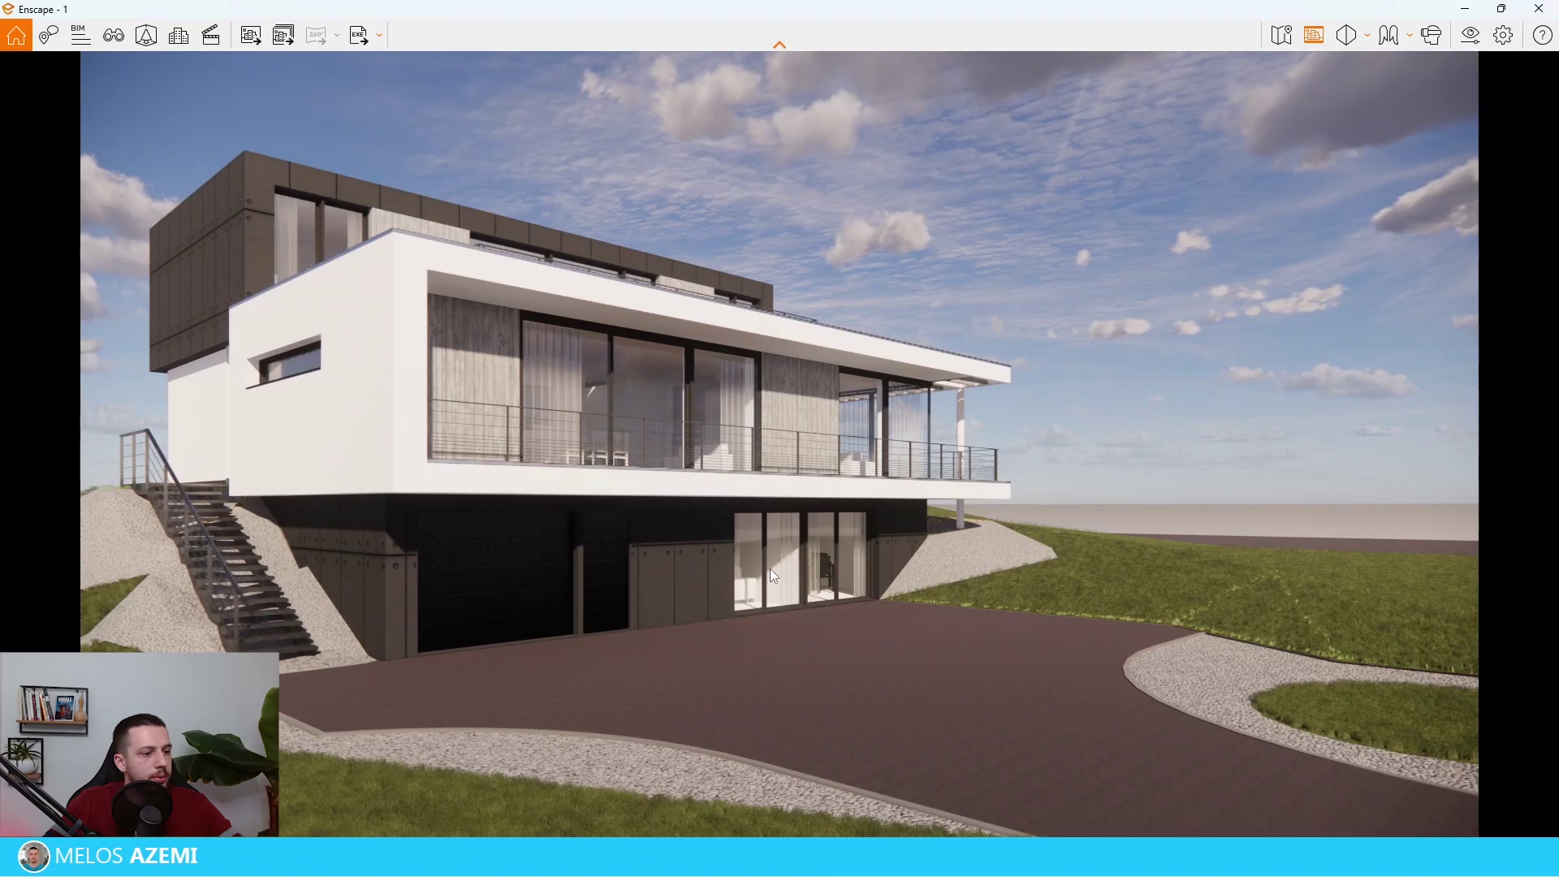
Step: Darken Concrete Panels 02 to a lightness of 8 and review the facade in the full-size render
left_click(1493, 8)
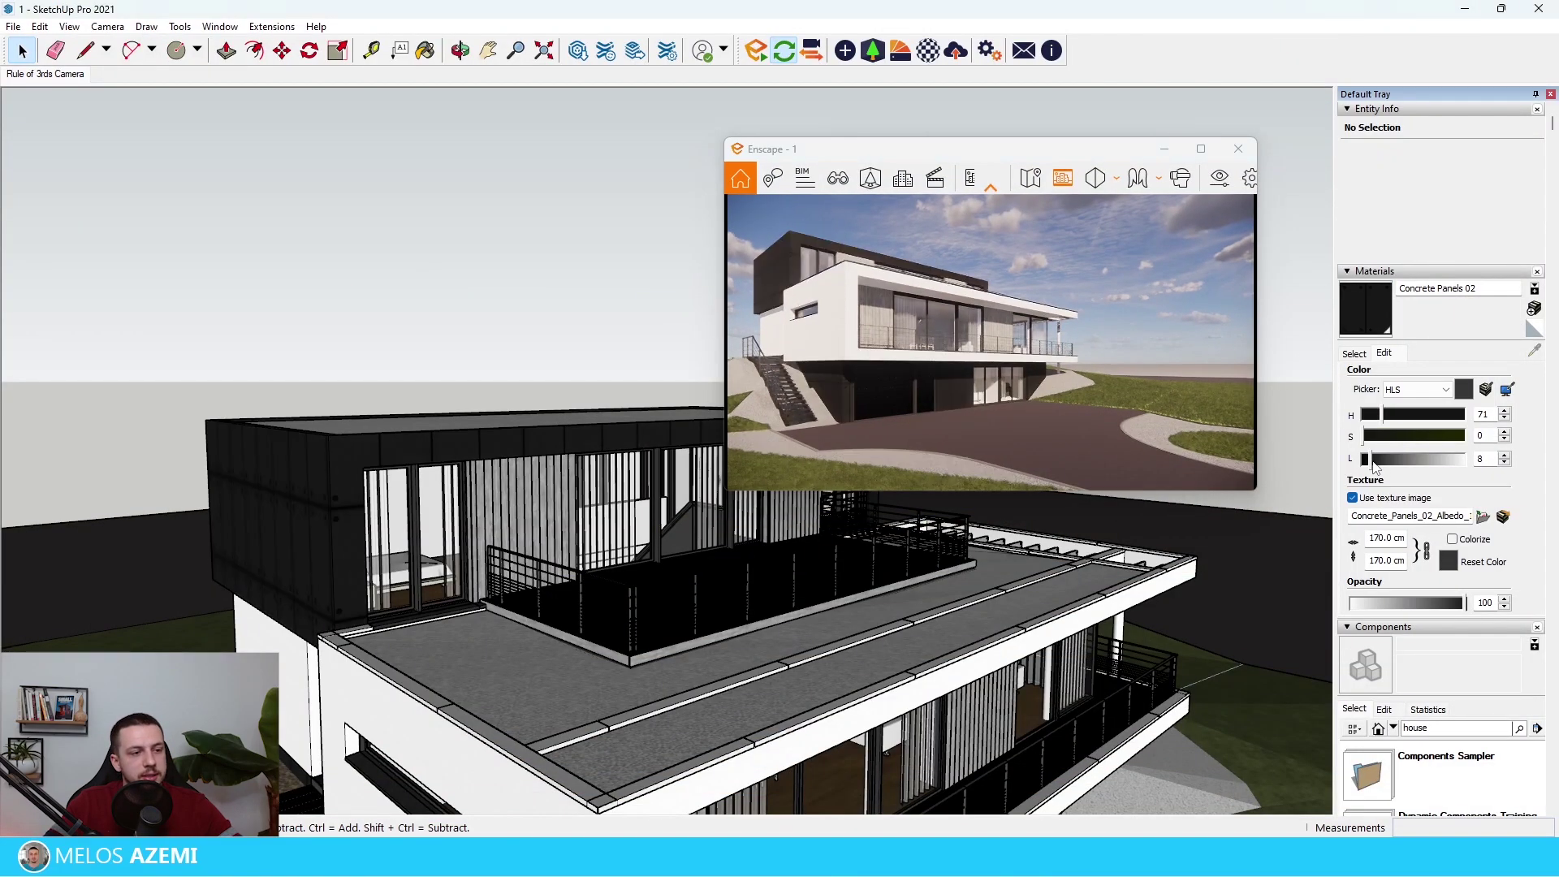
left_click(1201, 149)
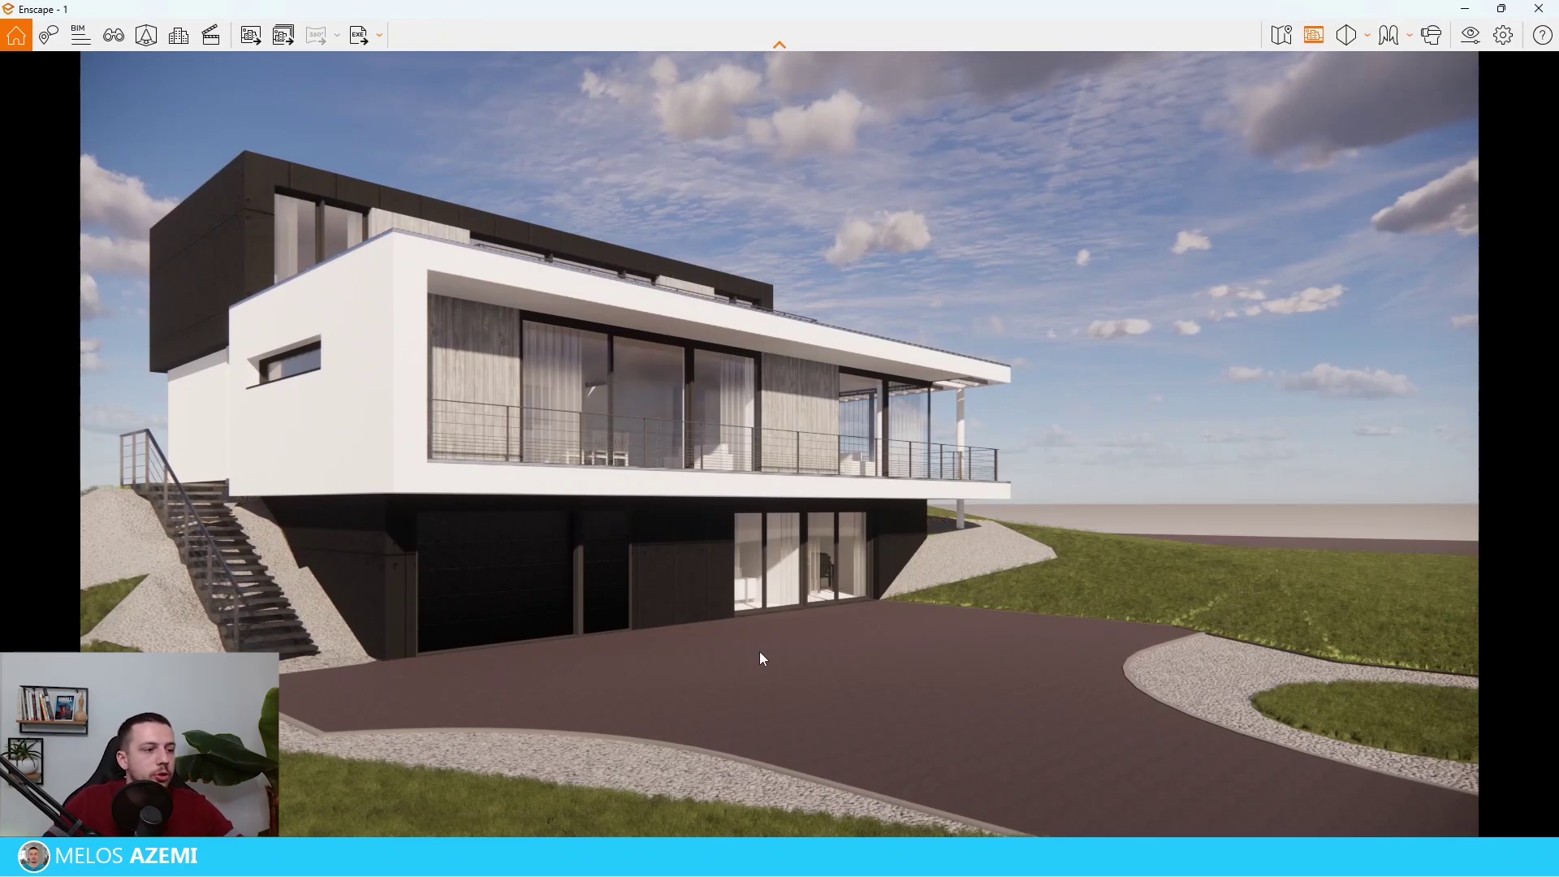
left_click(1501, 8)
Step: Sample the white stucco wall material and import Plaster 10, Stucco from the Plaster category of the Enscape Material Library
scroll(469, 391, "down", 3)
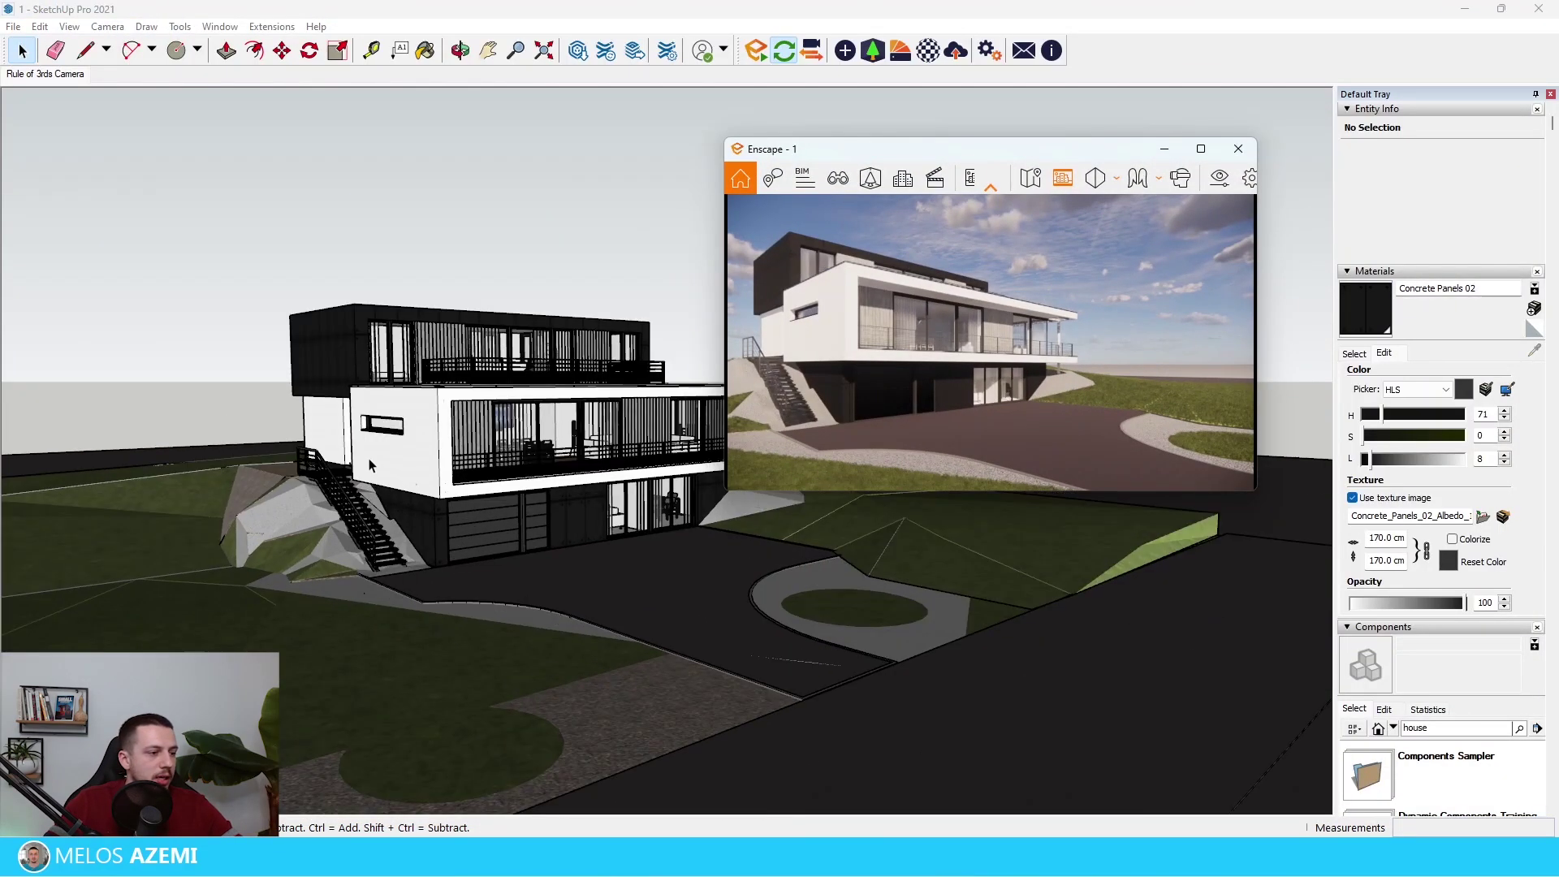
scroll(467, 374, "up", 10)
key("b")
left_click(462, 363, "alt")
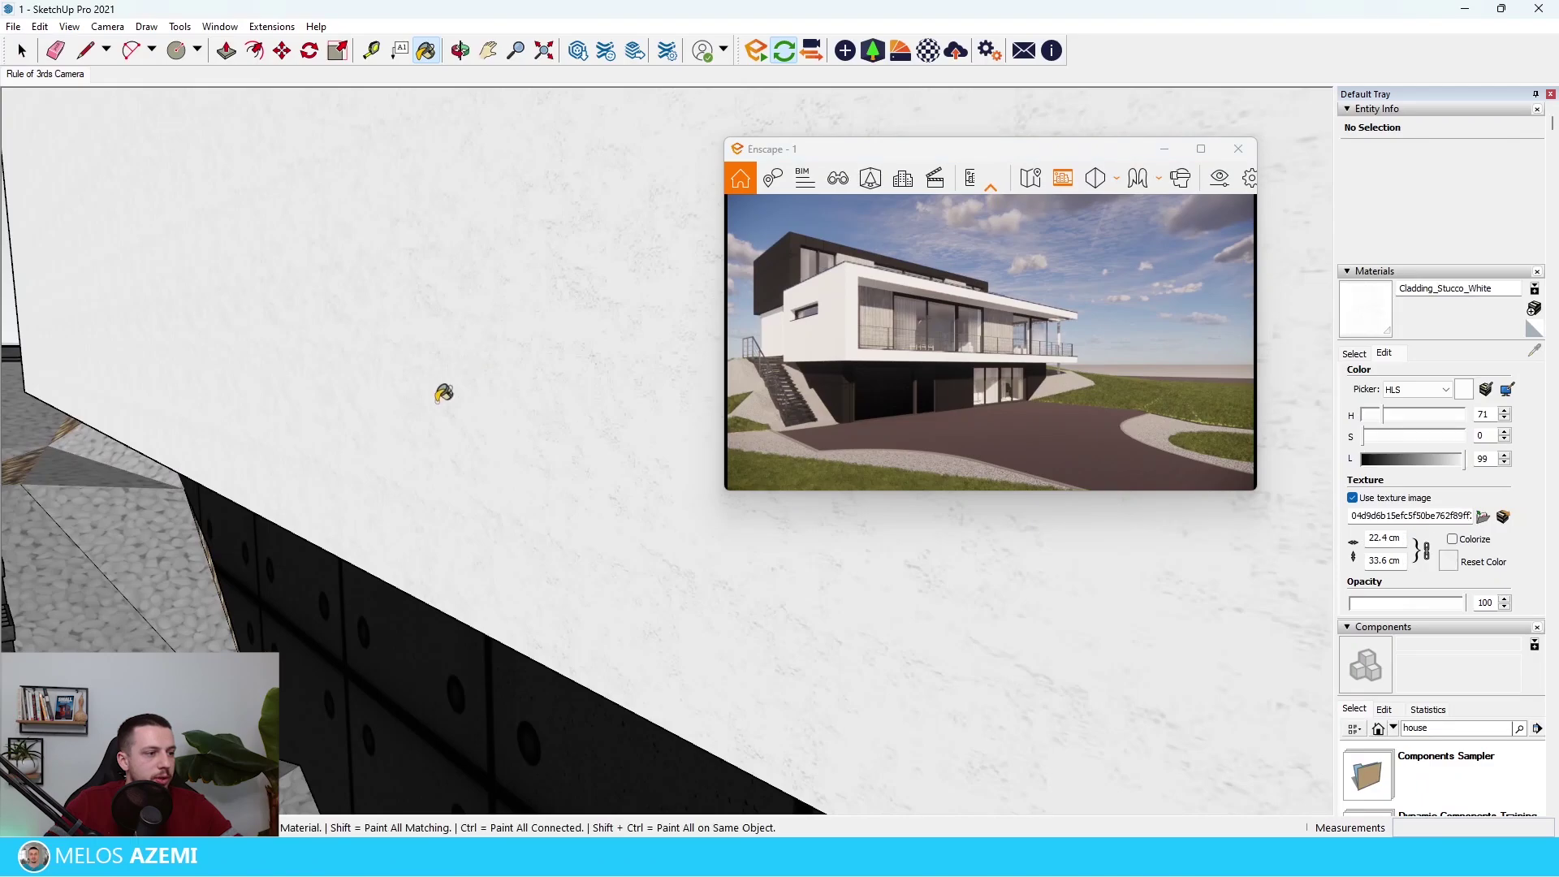
scroll(446, 393, "down", 8)
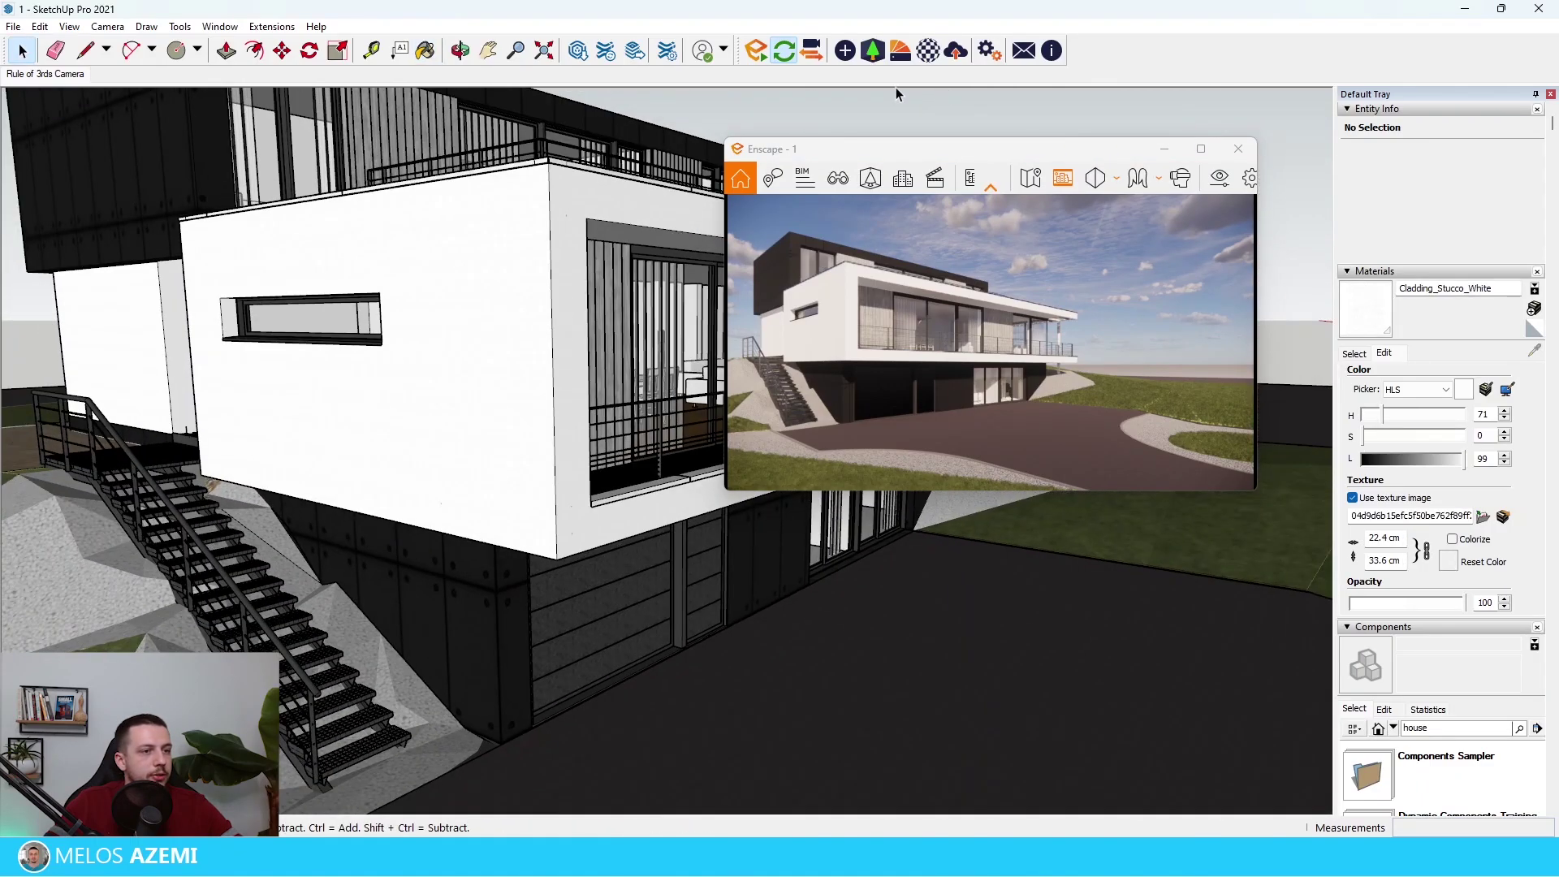
left_click(900, 51)
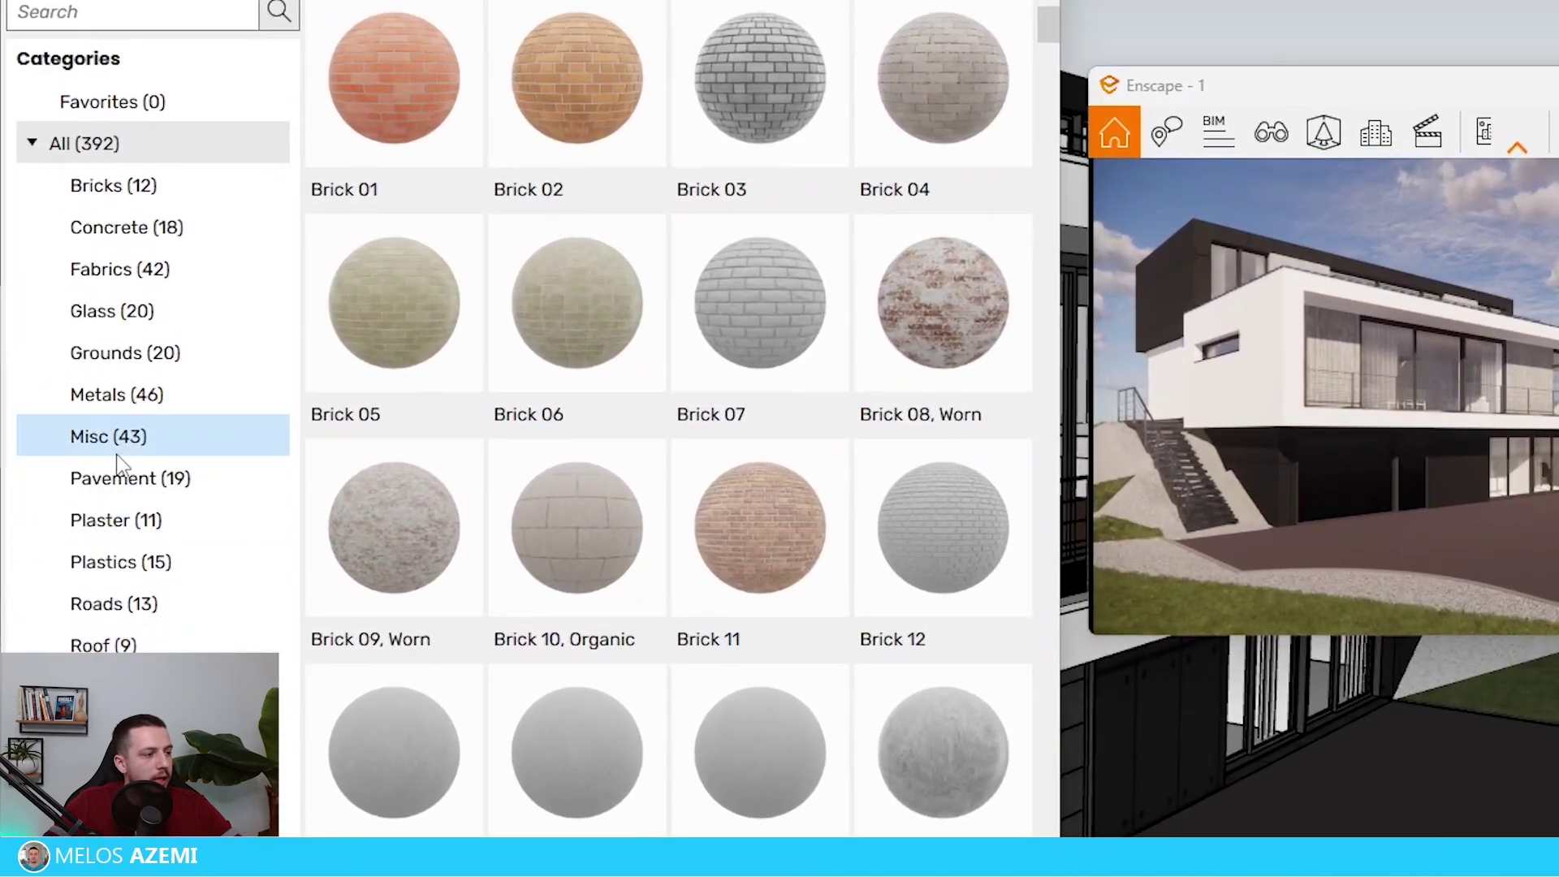
left_click(137, 518)
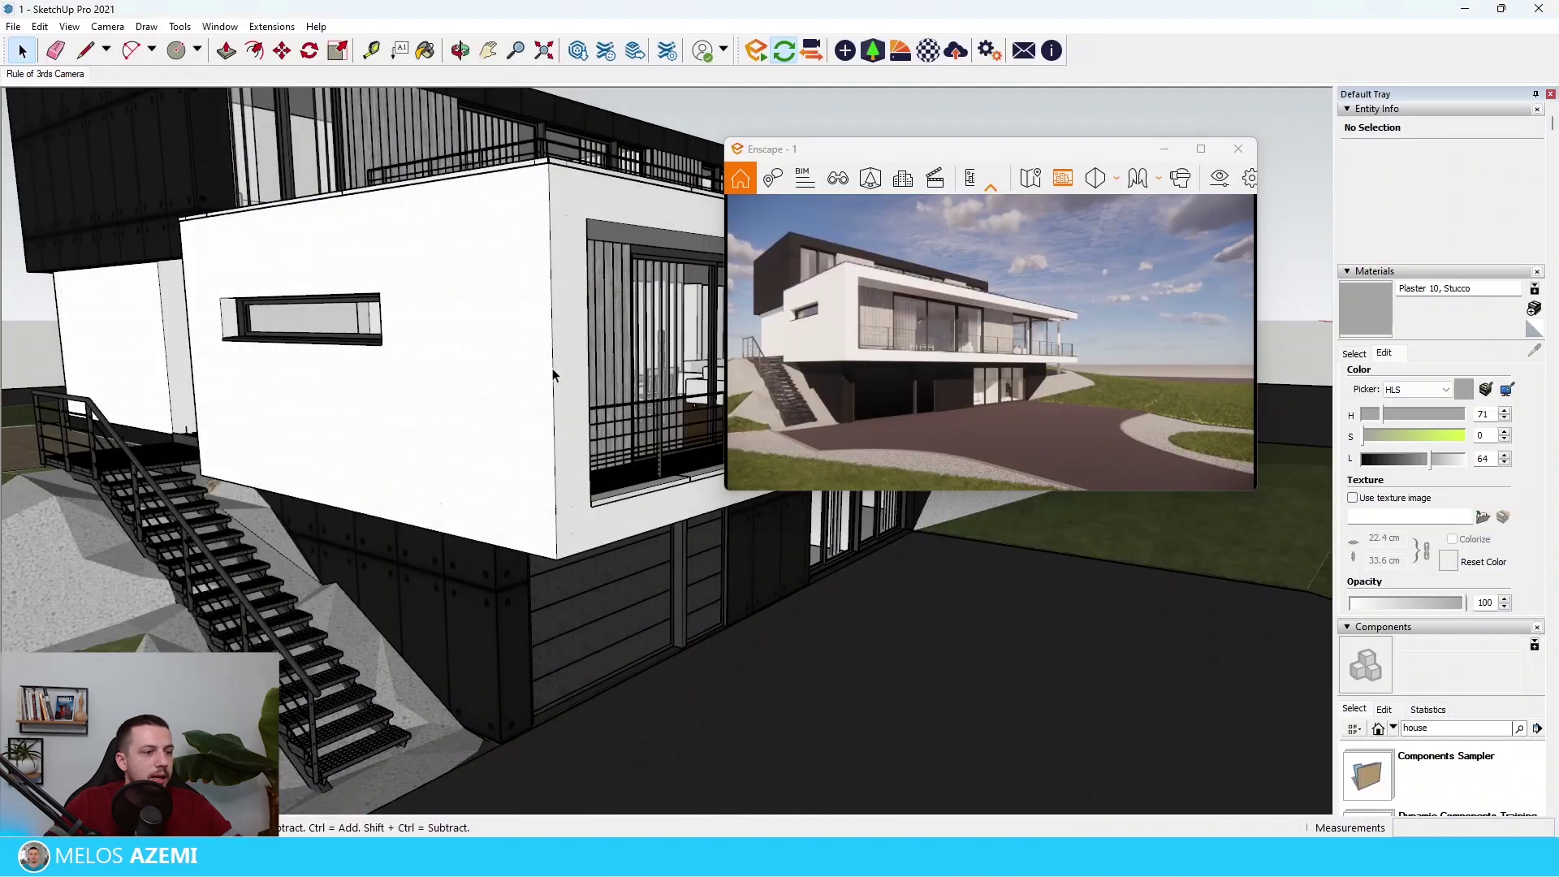
Step: Replace the white stucco on the house's wall geometry with Plaster 10, Stucco and leave the group
double_click(442, 440)
double_click(461, 412)
triple_click(462, 411)
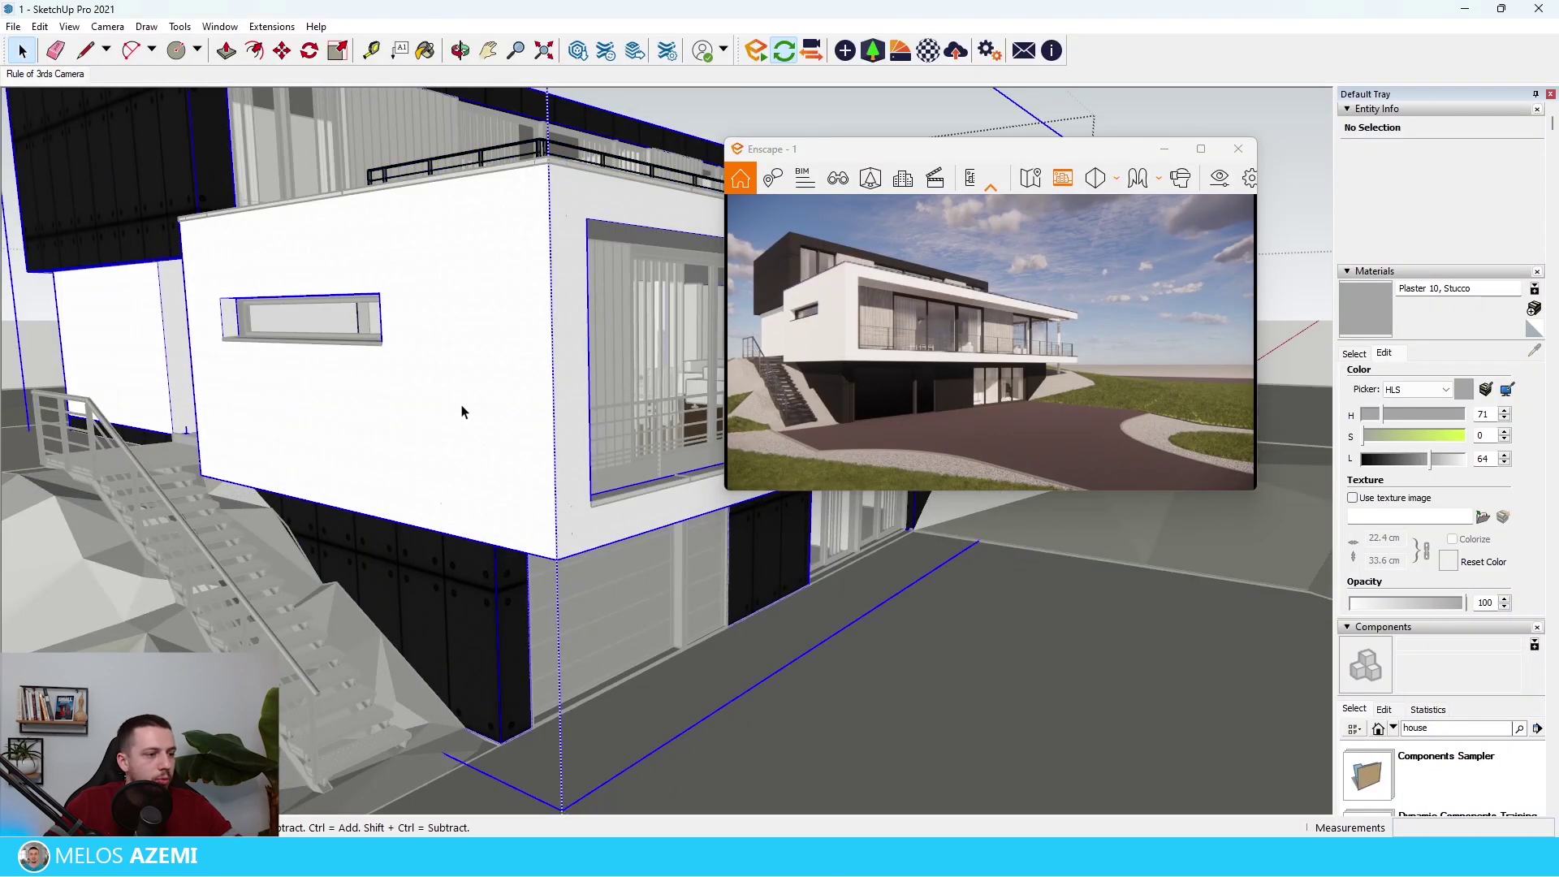
key("Escape")
key("Escape")
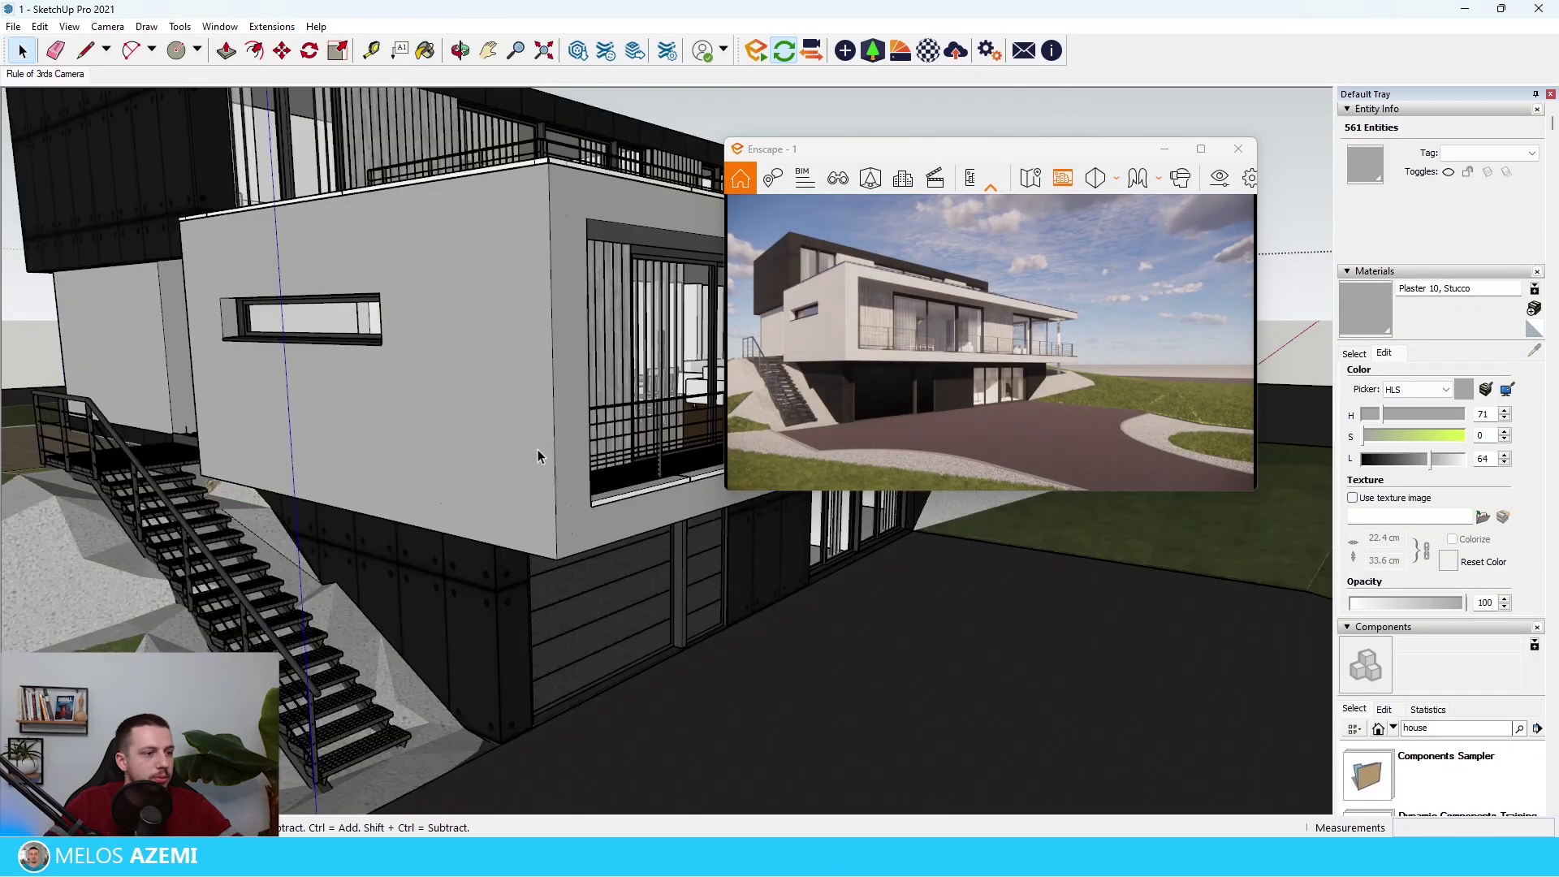
Step: Lighten Plaster 10, Stucco to a lightness of 87
scroll(537, 450, "up", 3)
left_click(1450, 461)
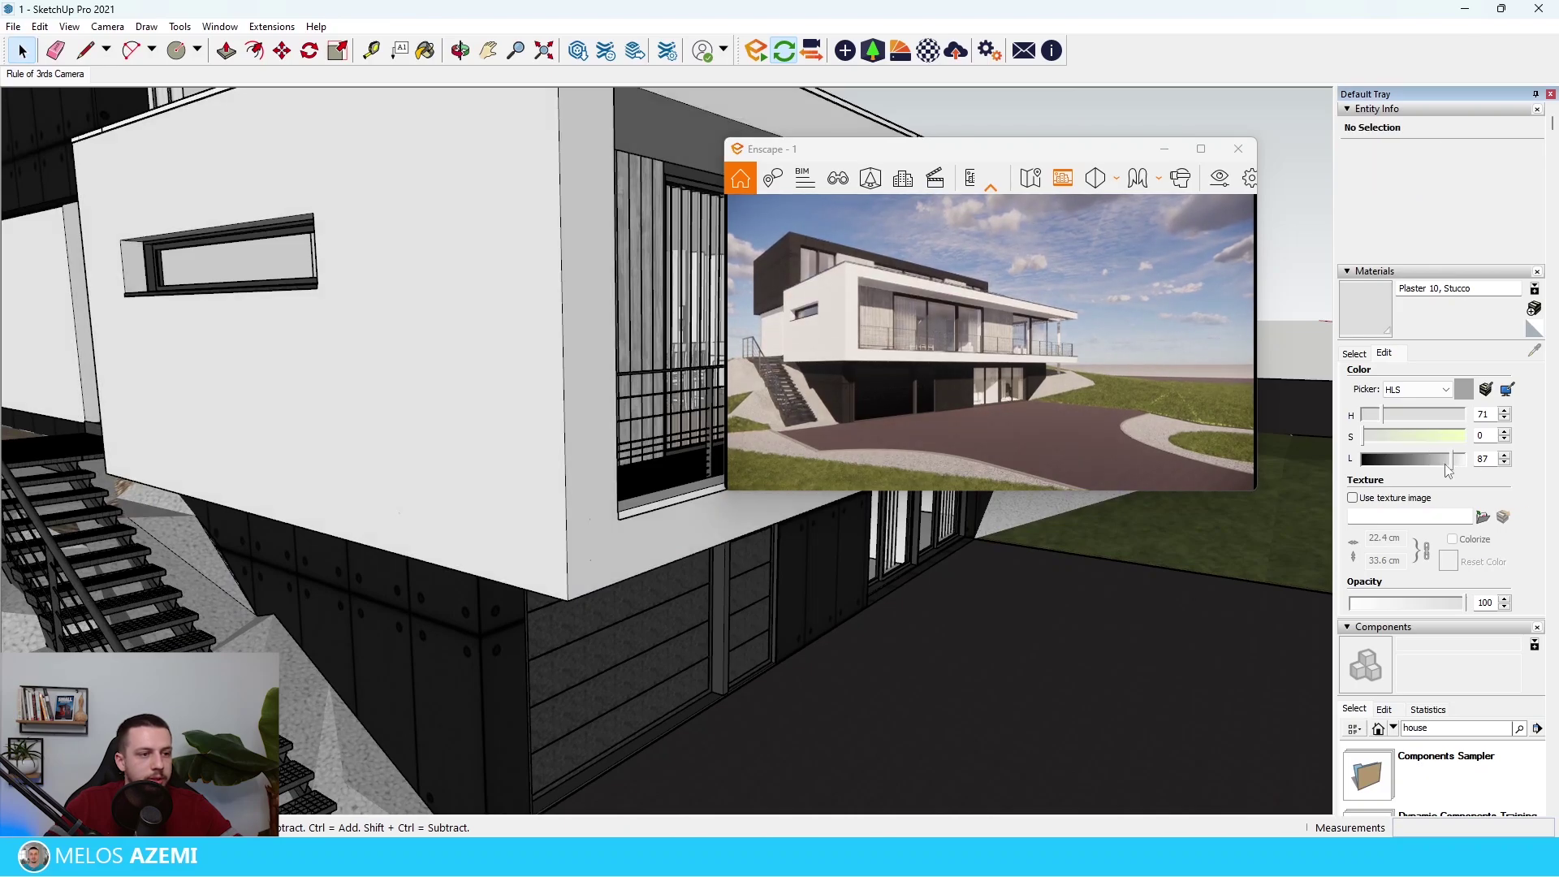
left_click(1446, 463)
Step: Sample the roof edge trim's metal material, darken it to a lightness of 5 and review it in the full-size render
scroll(487, 293, "down", 2)
mouse_move(487, 292)
middle_mouse_down()
mouse_move(504, 357)
mouse_move(415, 340)
mouse_move(524, 240)
middle_mouse_up()
scroll(455, 301, "up", 3)
key("b")
left_click(532, 235, "alt")
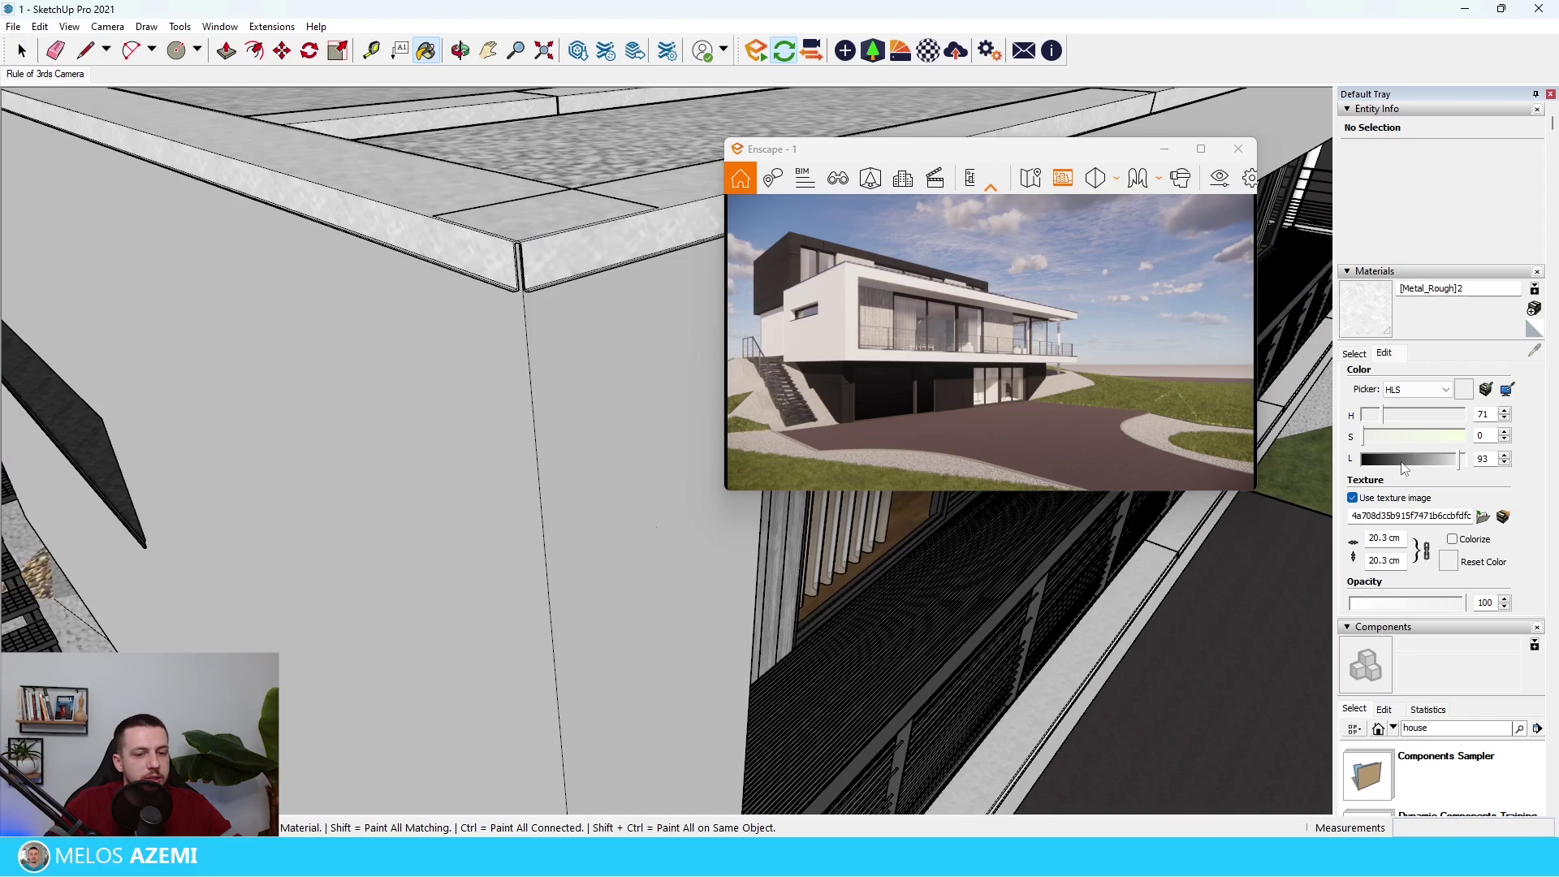
left_click_drag(1403, 468, 1372, 459)
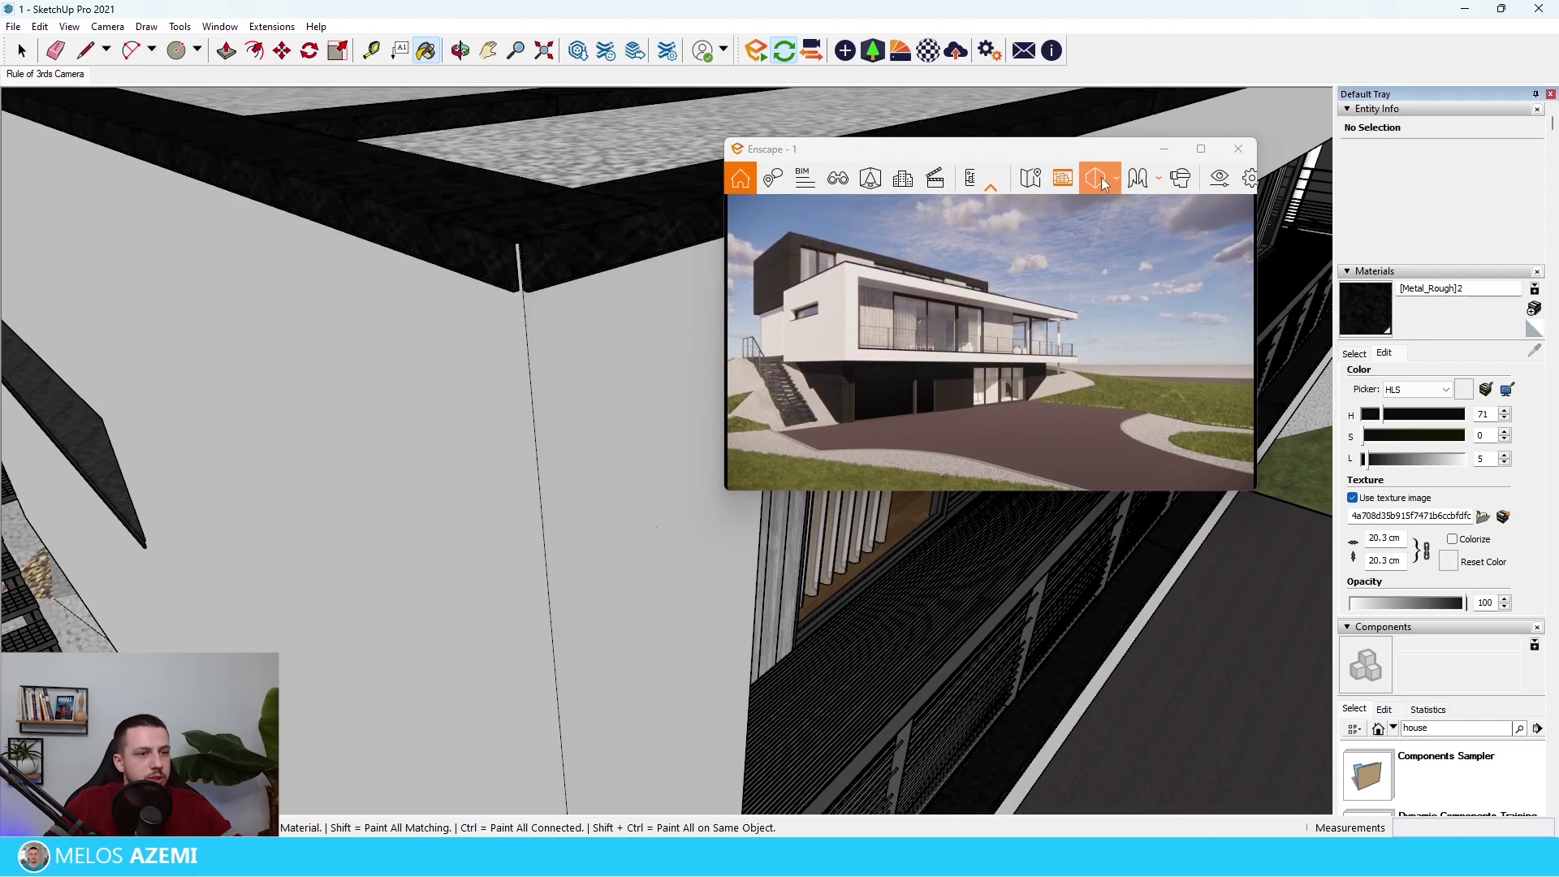
left_click(1202, 149)
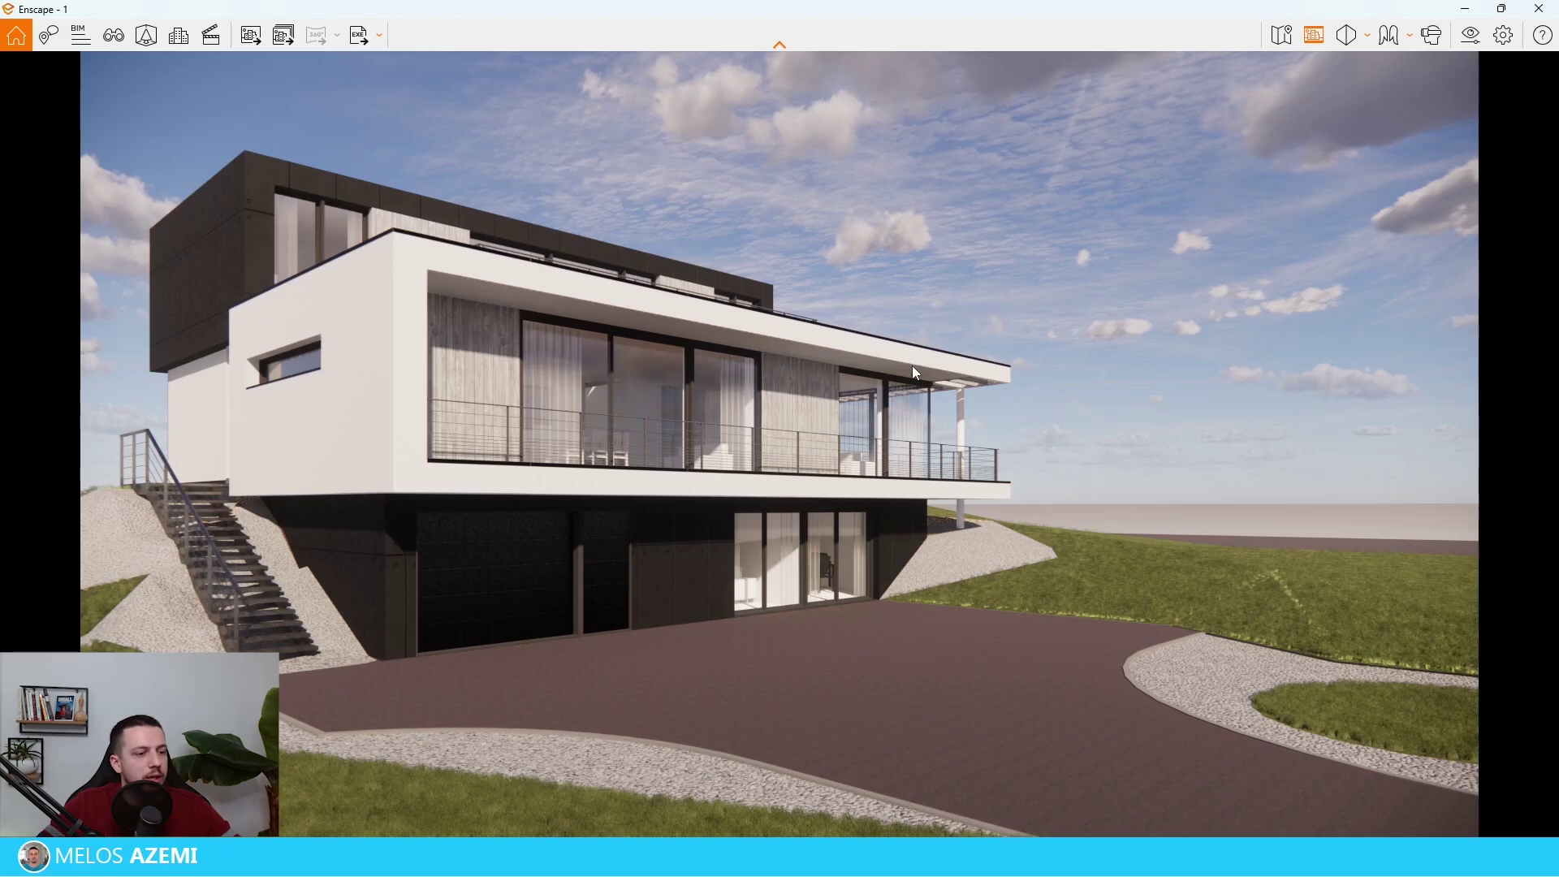
left_click(1500, 8)
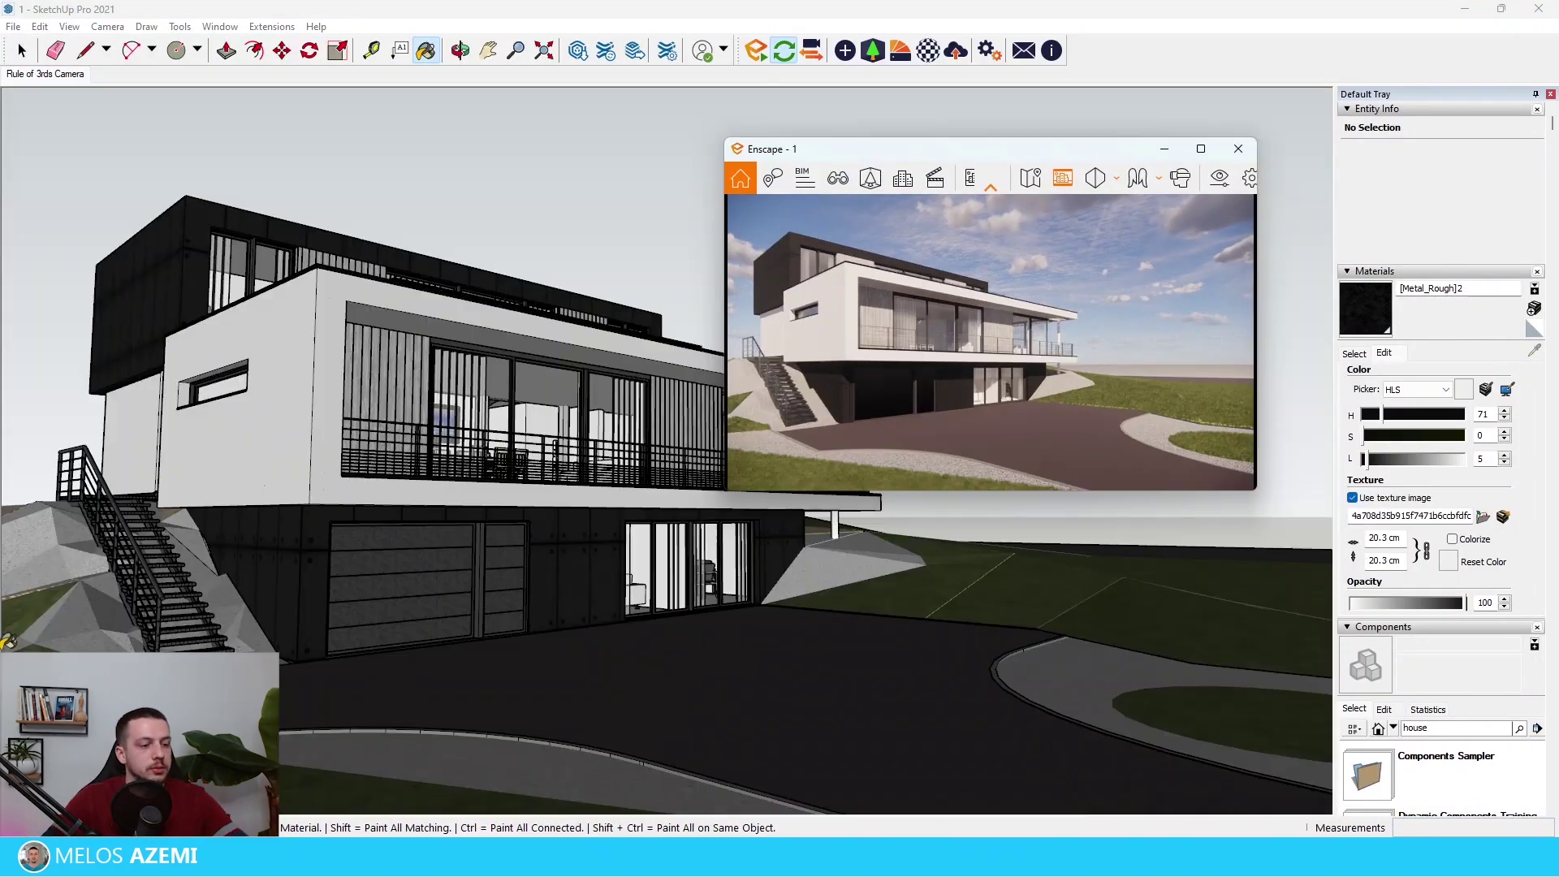
Step: Sample the ground-floor window frame material in the Enscape Material Editor, set Metallic to 100% and Roughness to 30%, and check the render
scroll(544, 650, "up", 10)
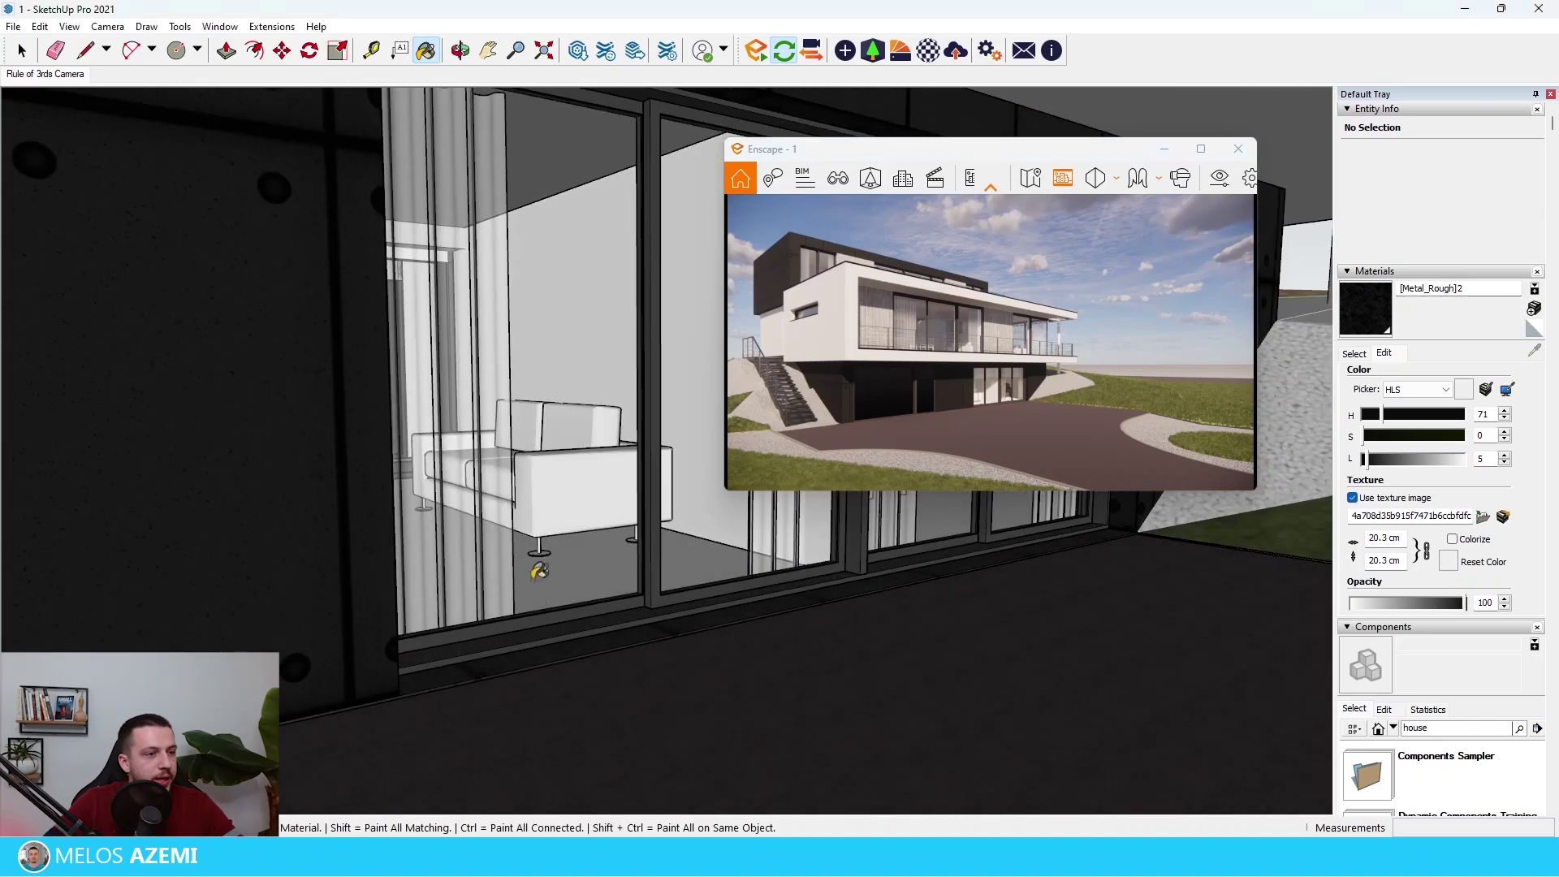
left_click(928, 50)
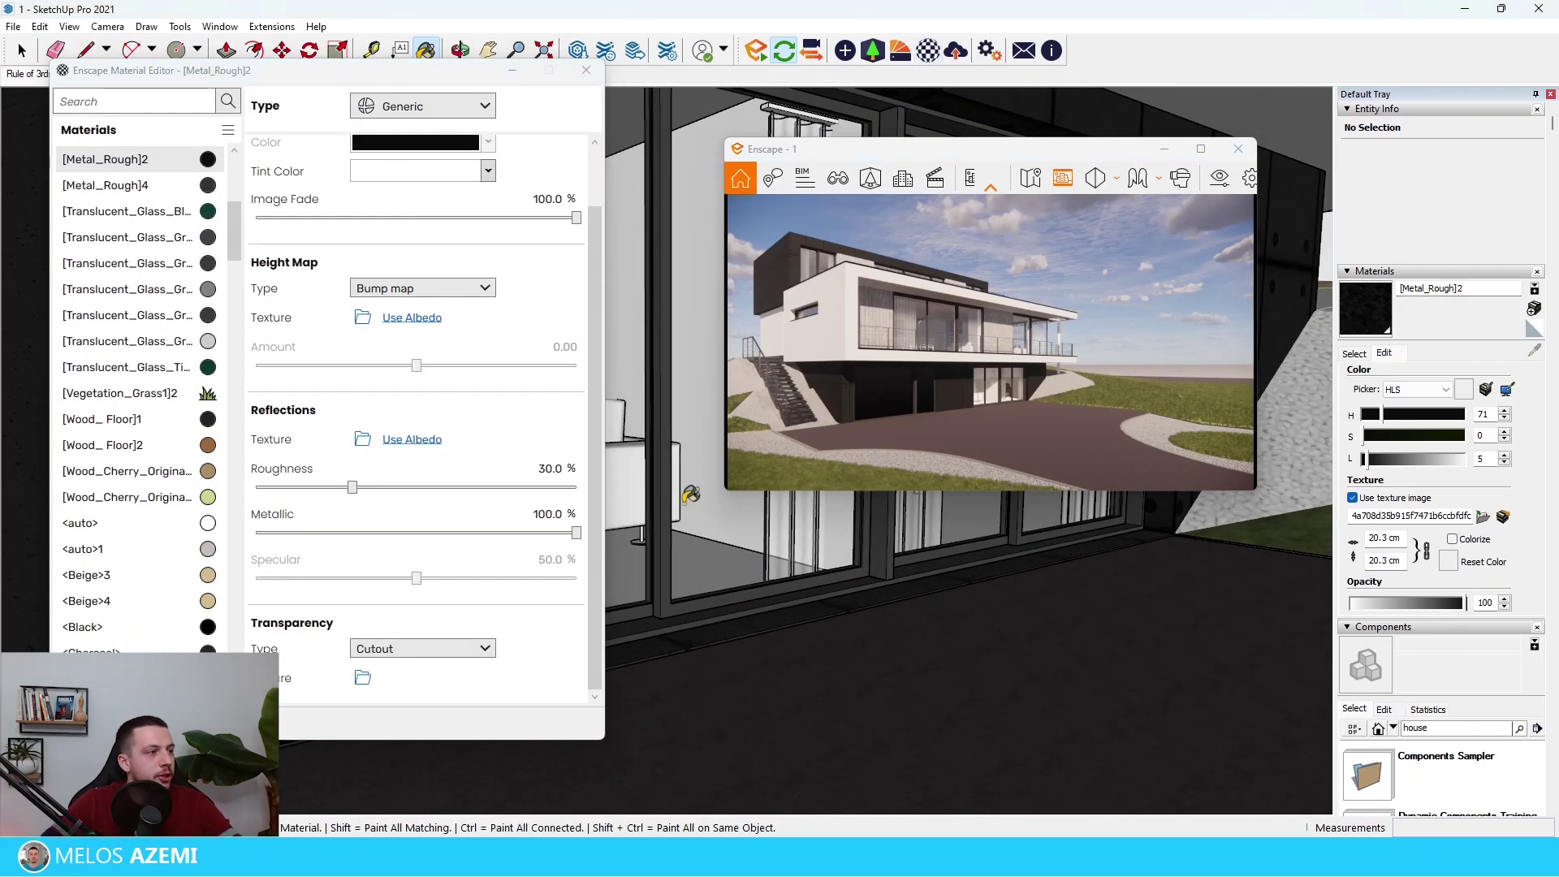
left_click(691, 594, "alt")
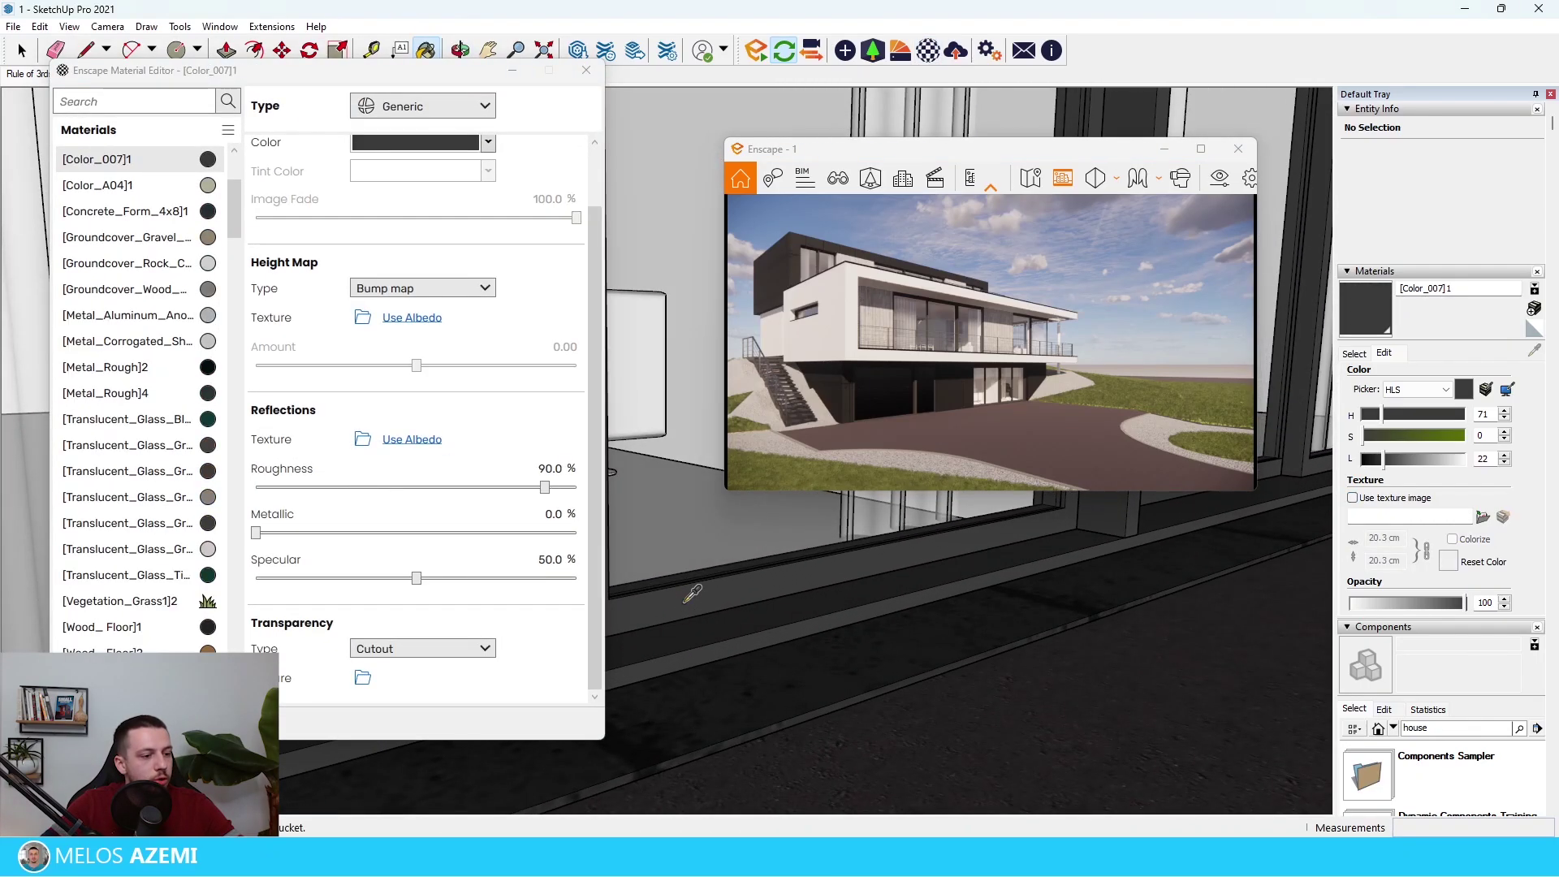
left_click(554, 514)
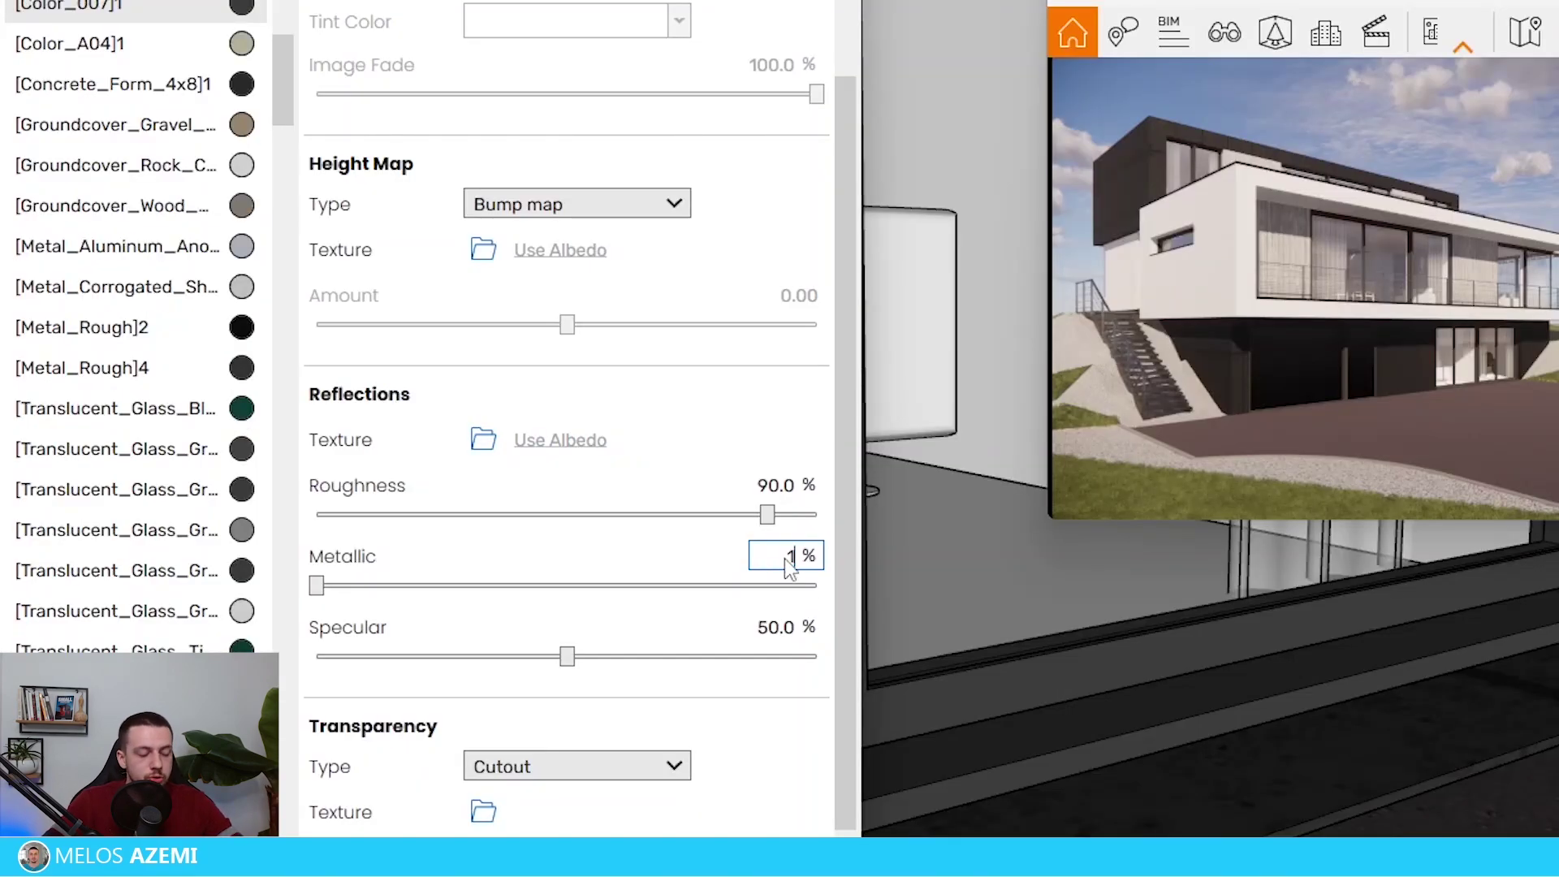
left_click(787, 487)
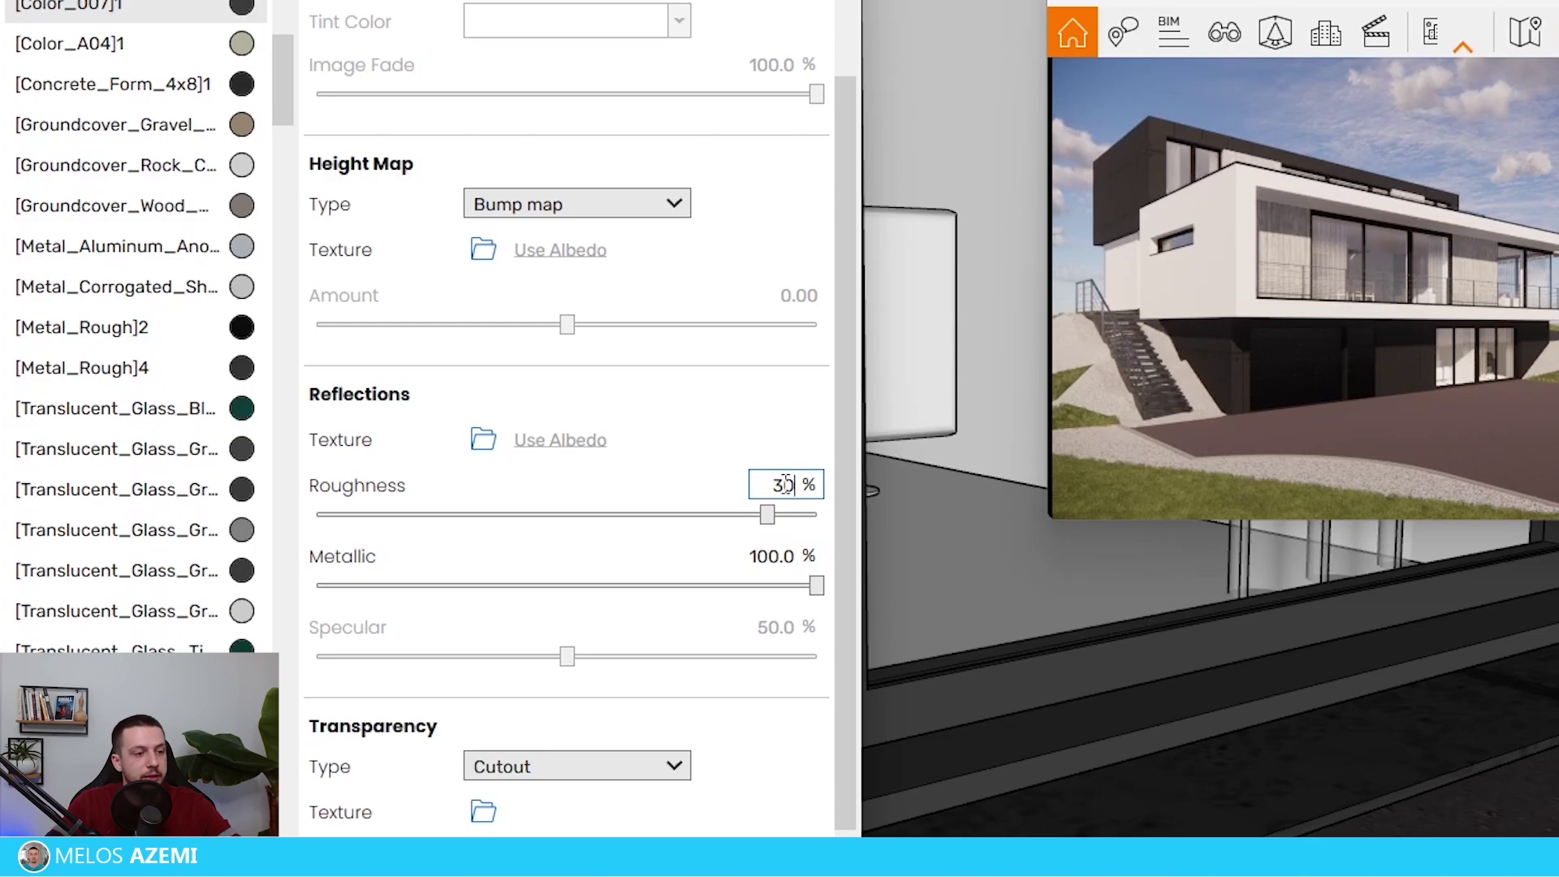
type("30")
key("Return")
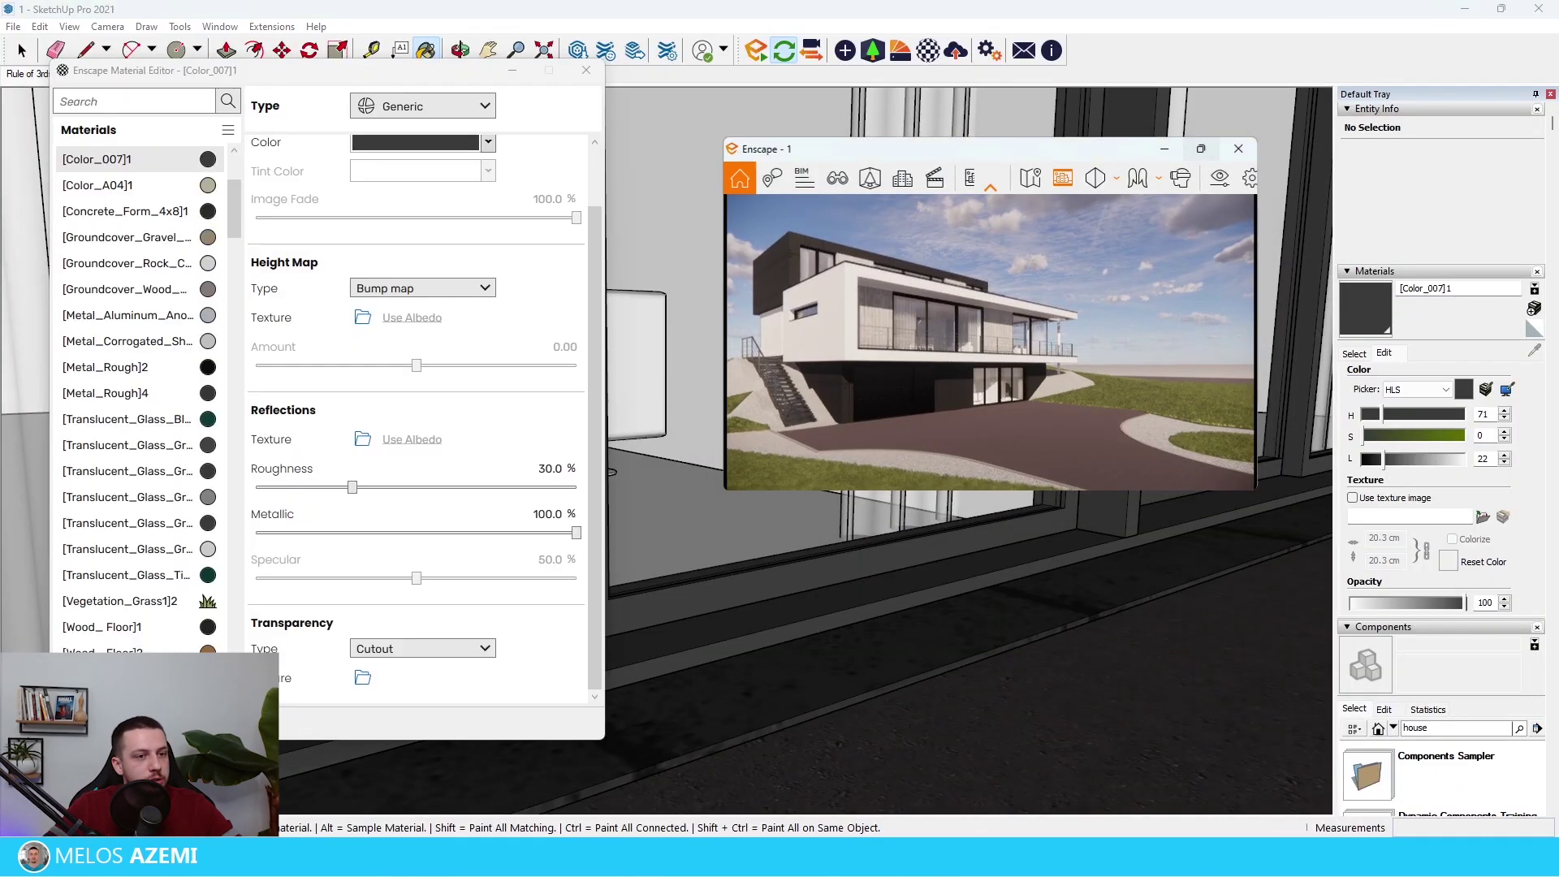
left_click(1201, 149)
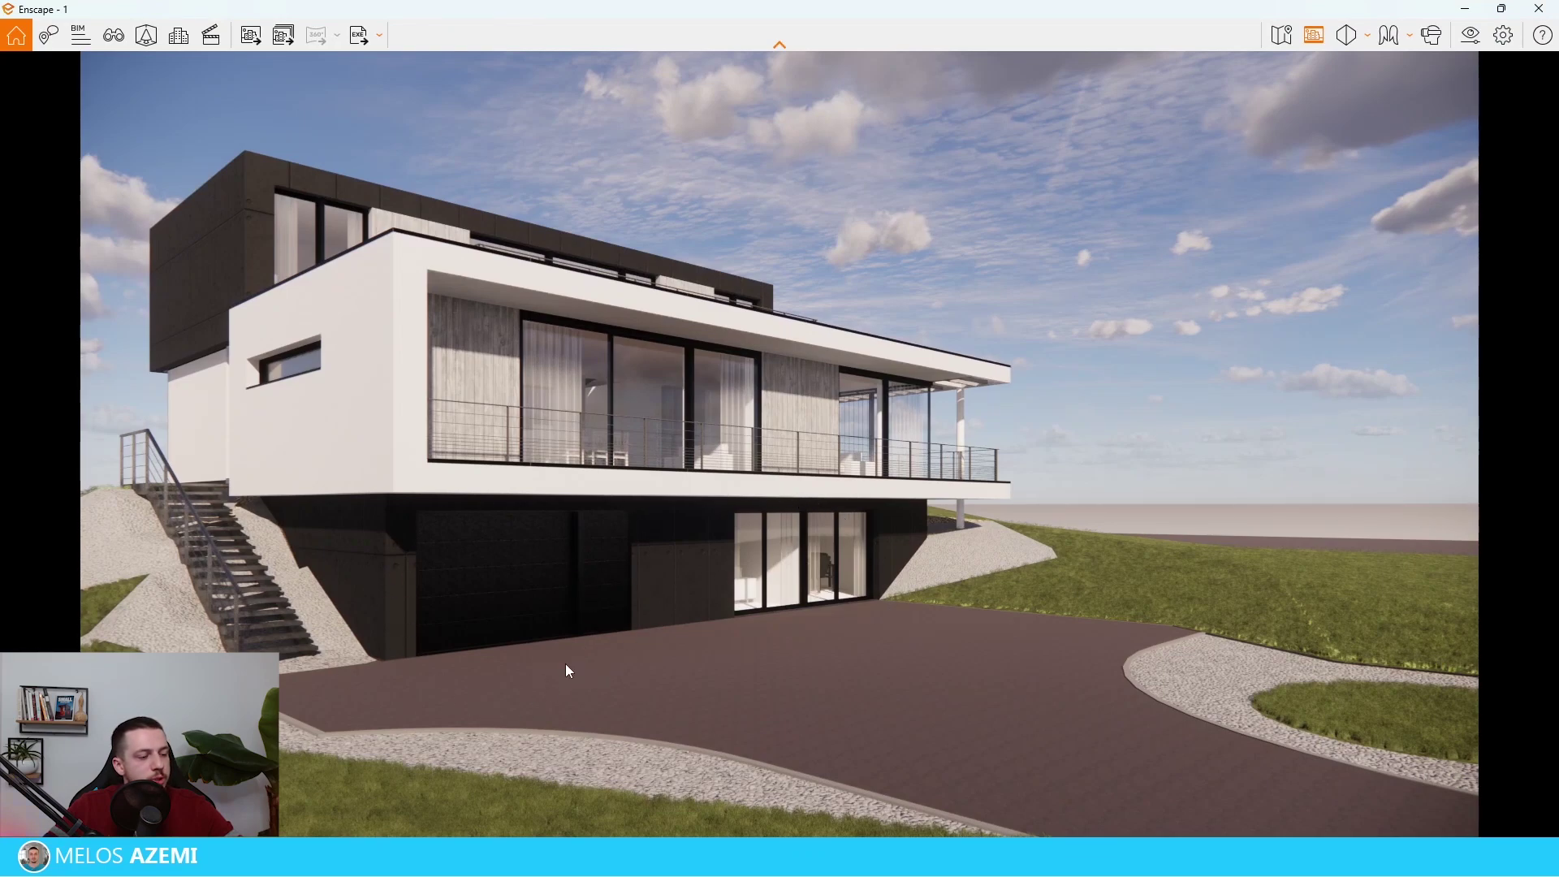
left_click(1465, 10)
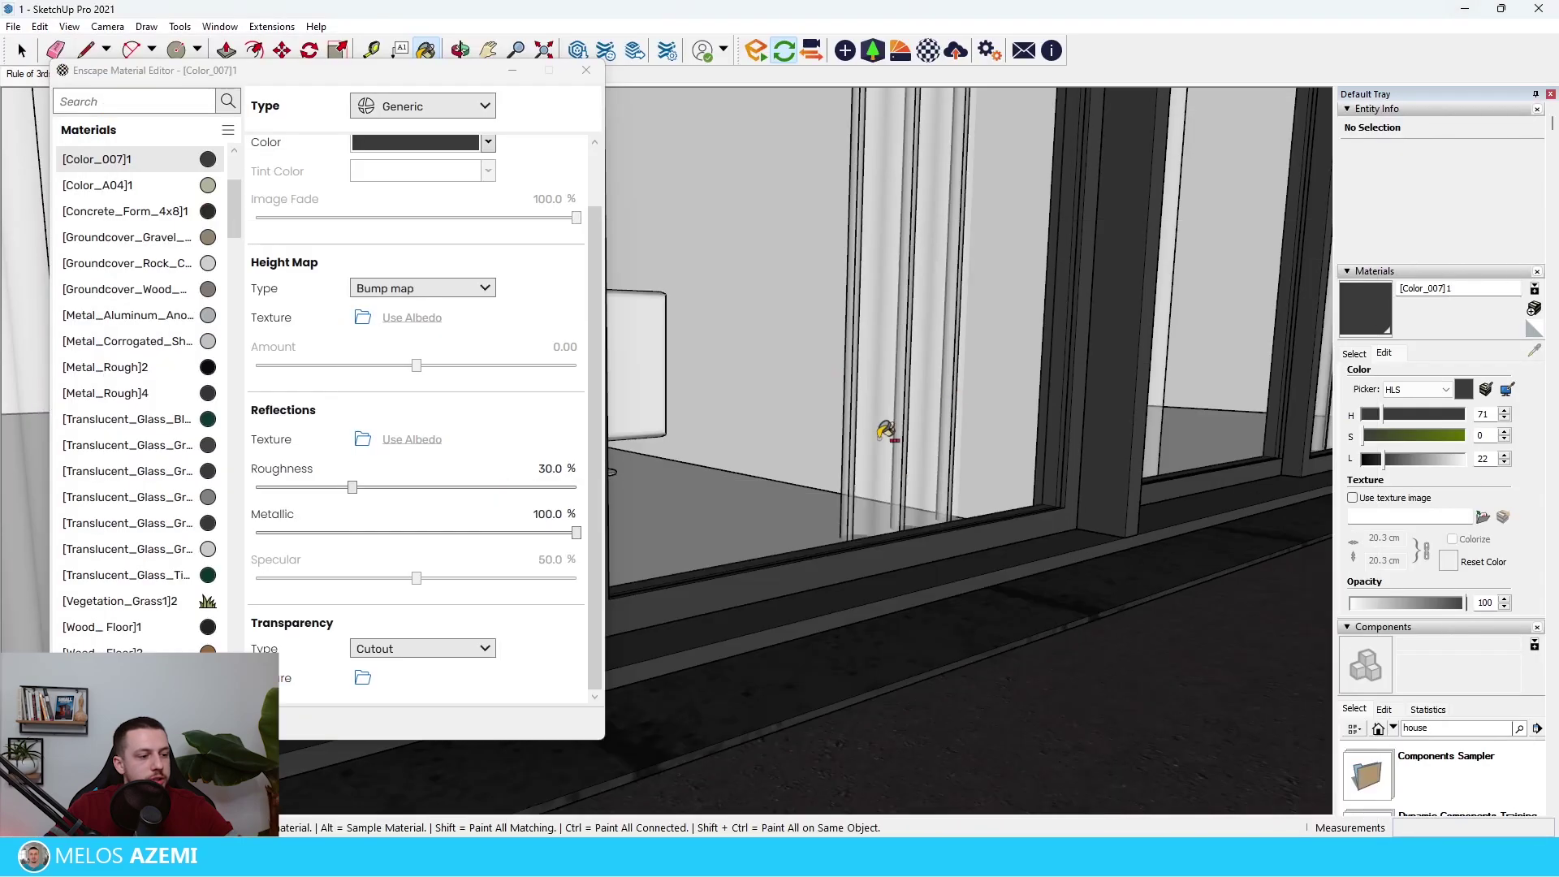
Step: Sample the garage door material, set Image Fade to 0%, choose a light grey colour, and set Metallic to 0% and Roughness to 66.7%
scroll(1010, 425, "down", 5)
scroll(1037, 403, "up", 10)
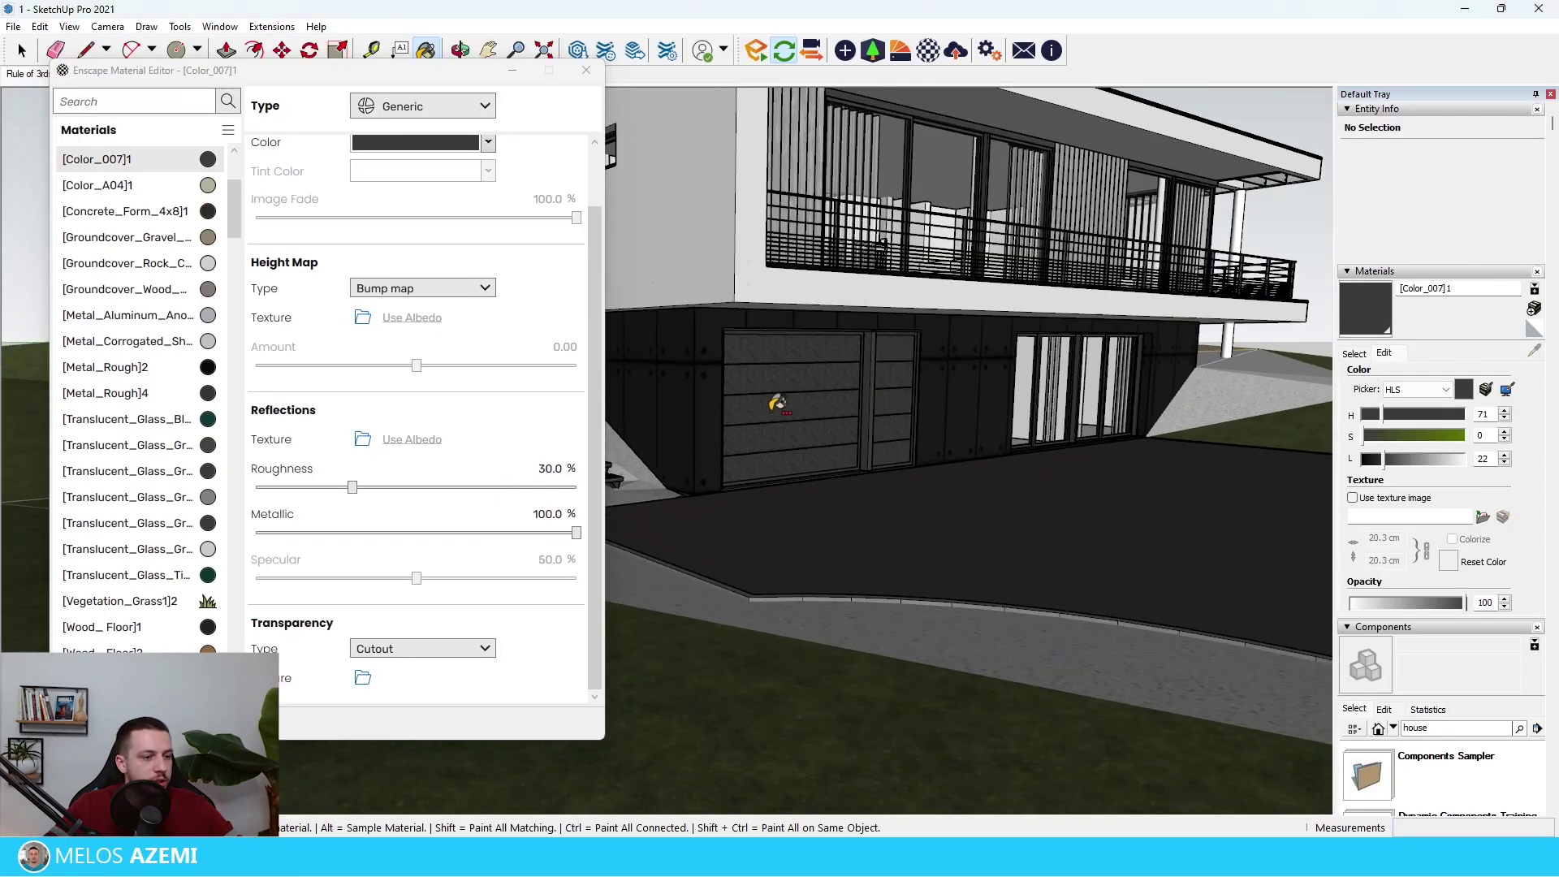
left_click(908, 349, "alt")
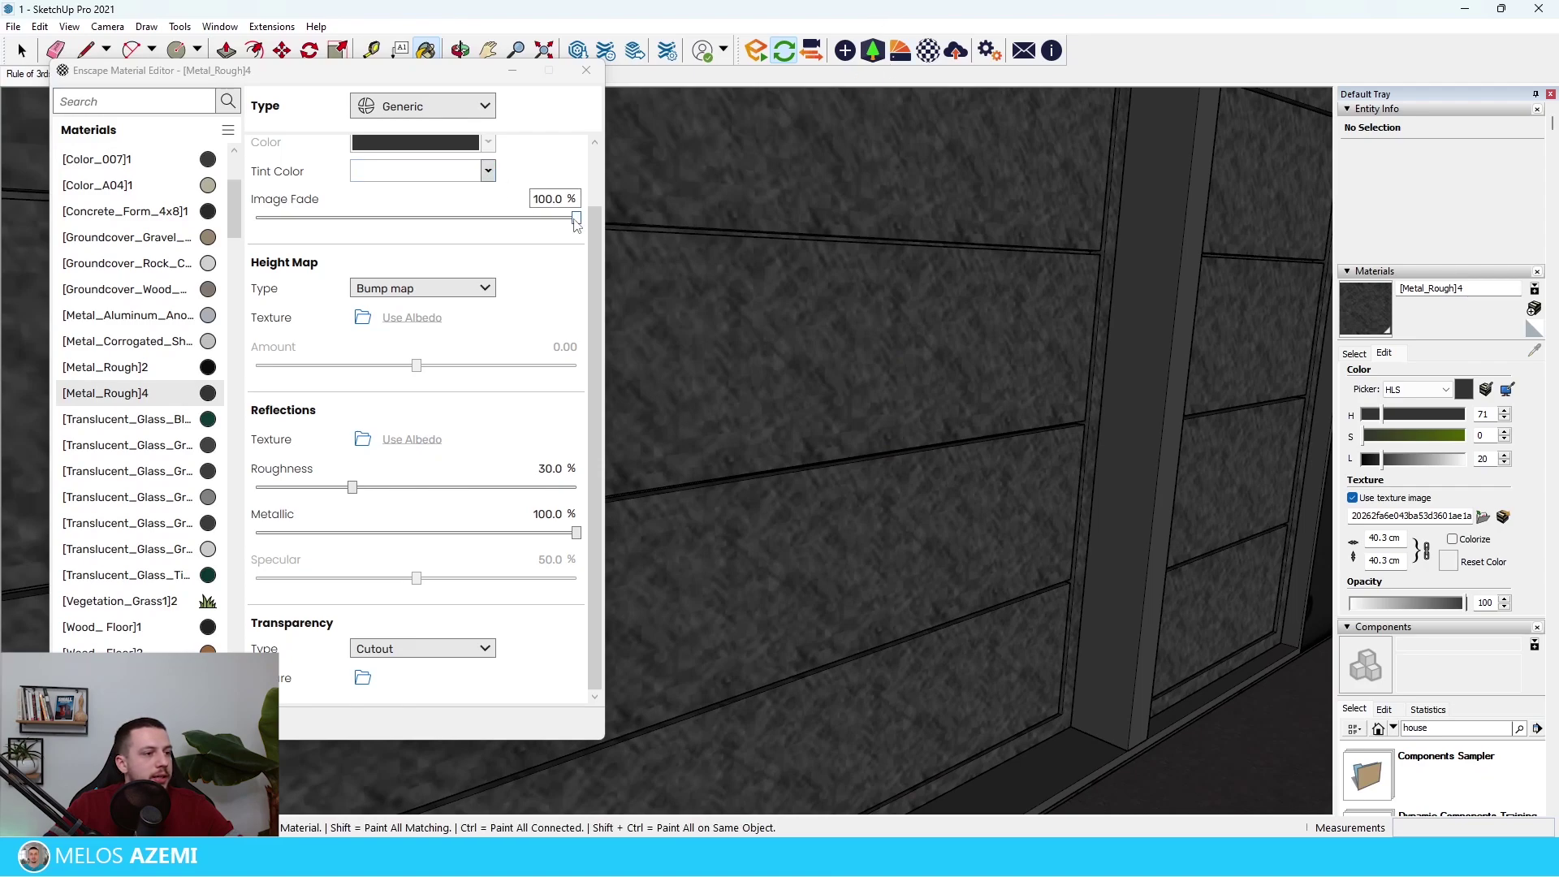
left_click(948, 819)
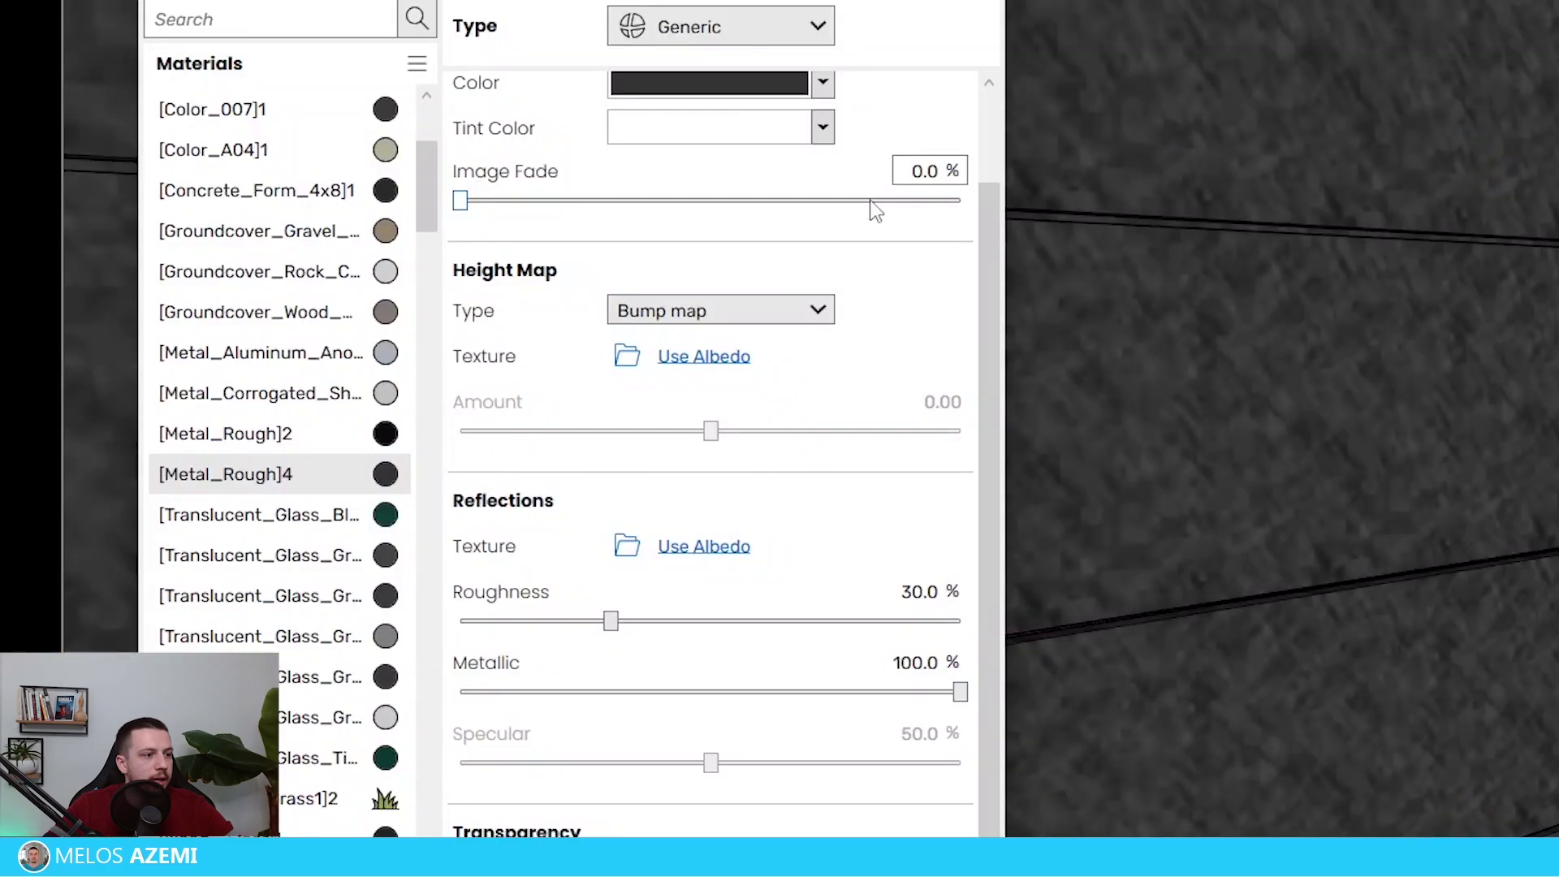
left_click(751, 94)
left_click(766, 214)
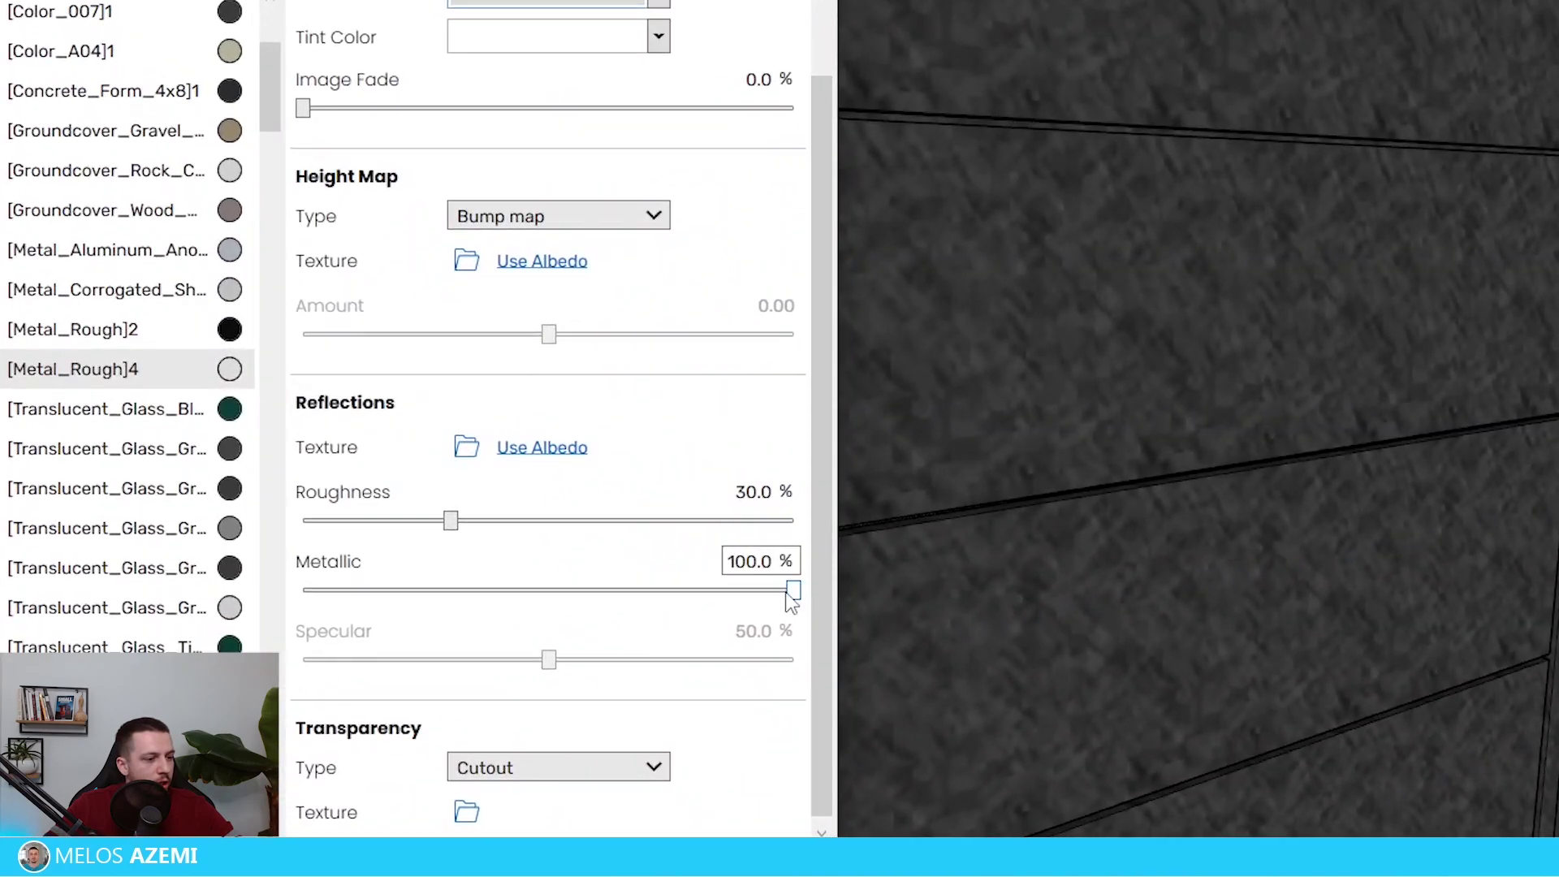
left_click_drag(787, 592, 302, 590)
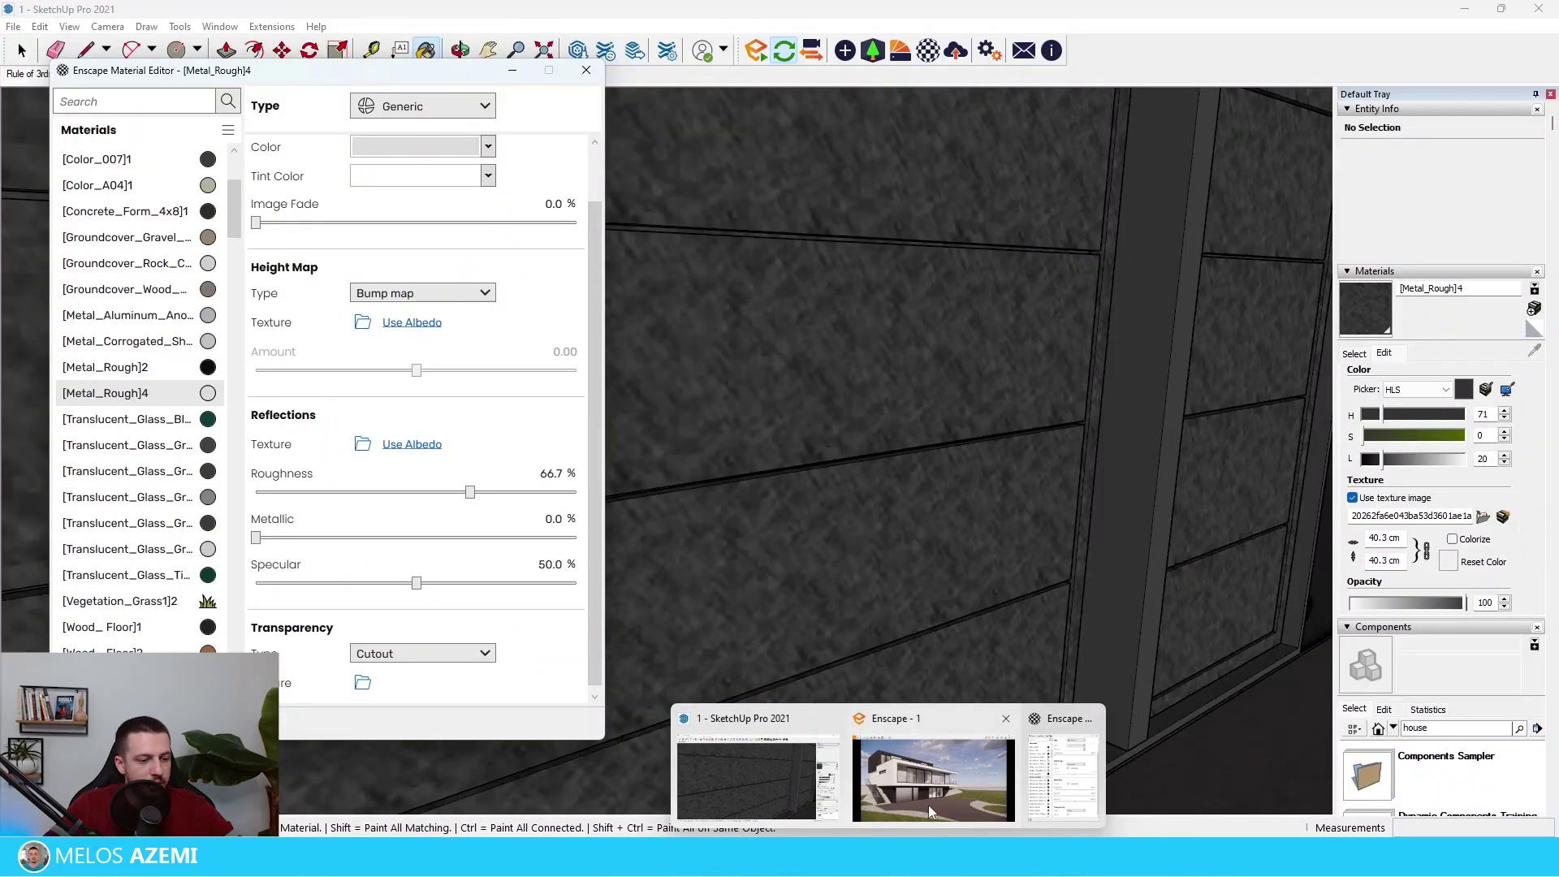
Step: Shrink the Enscape render window beside the model, darken the garage door colour to medium grey and close the Material Editor
left_click(928, 805)
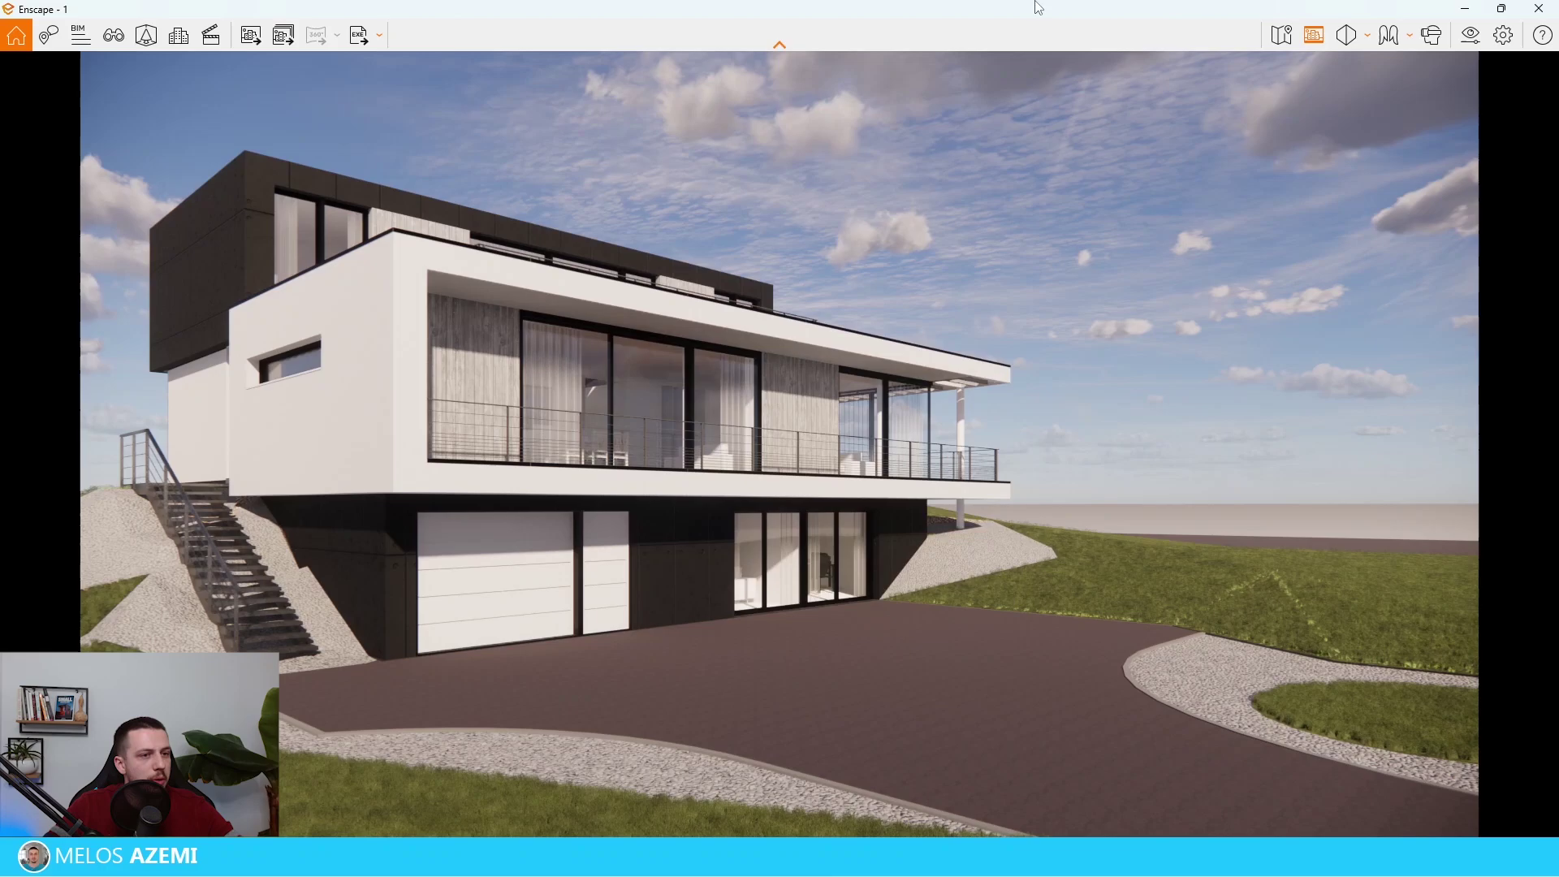
left_click_drag(1035, 3, 1071, 98)
left_click(488, 147)
left_click(404, 227)
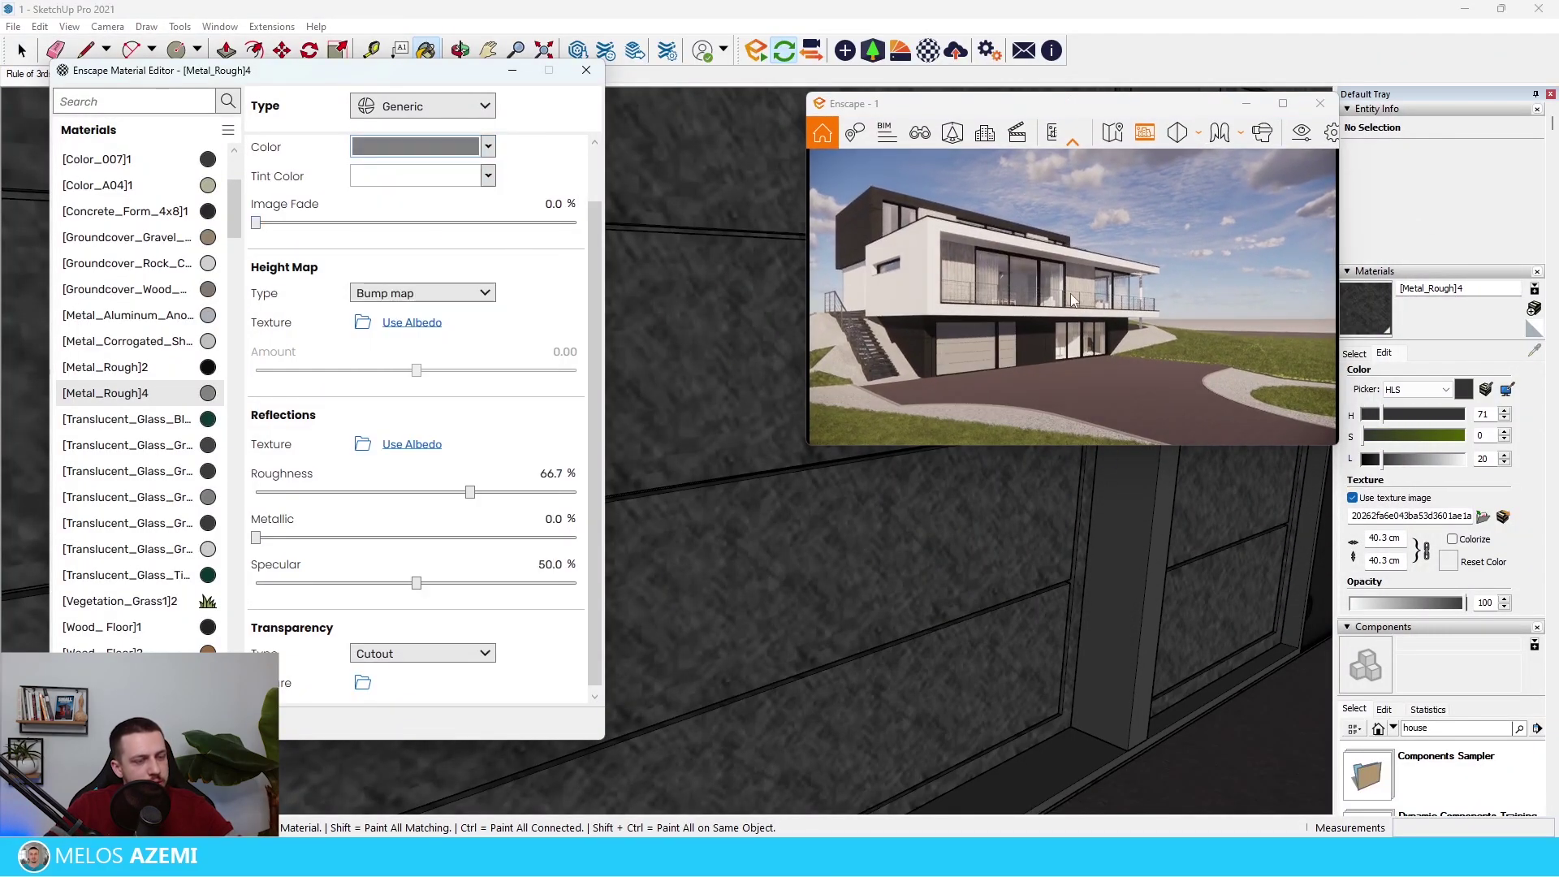
left_click(585, 70)
Step: Sample the grey wood material from the vertical cladding boards of the house
scroll(575, 551, "down", 12)
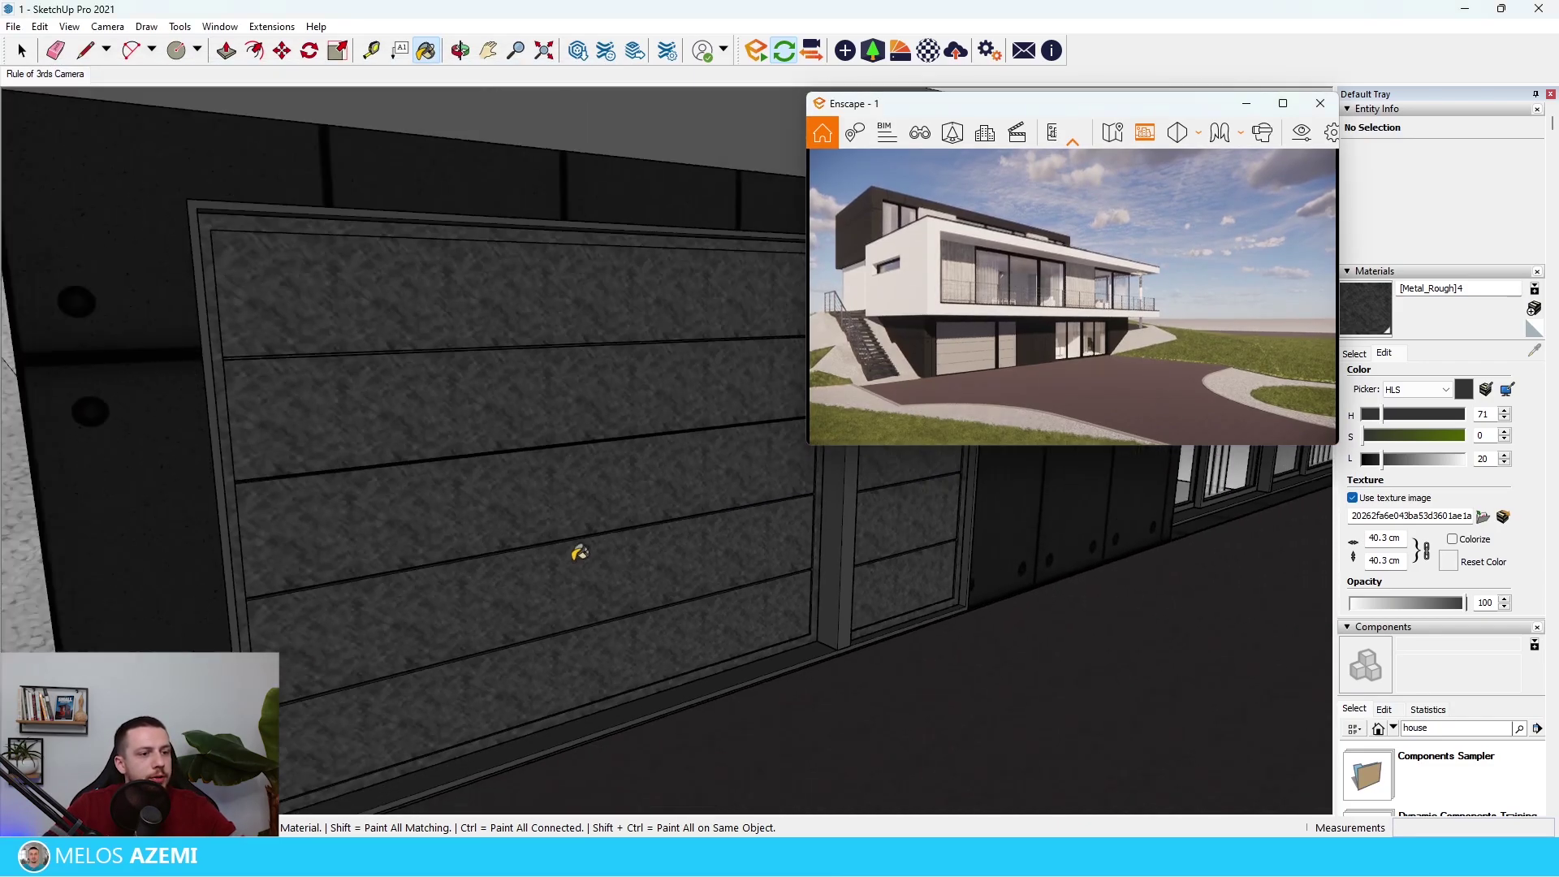
middle_click_drag(576, 553, 507, 546)
scroll(443, 302, "up", 10)
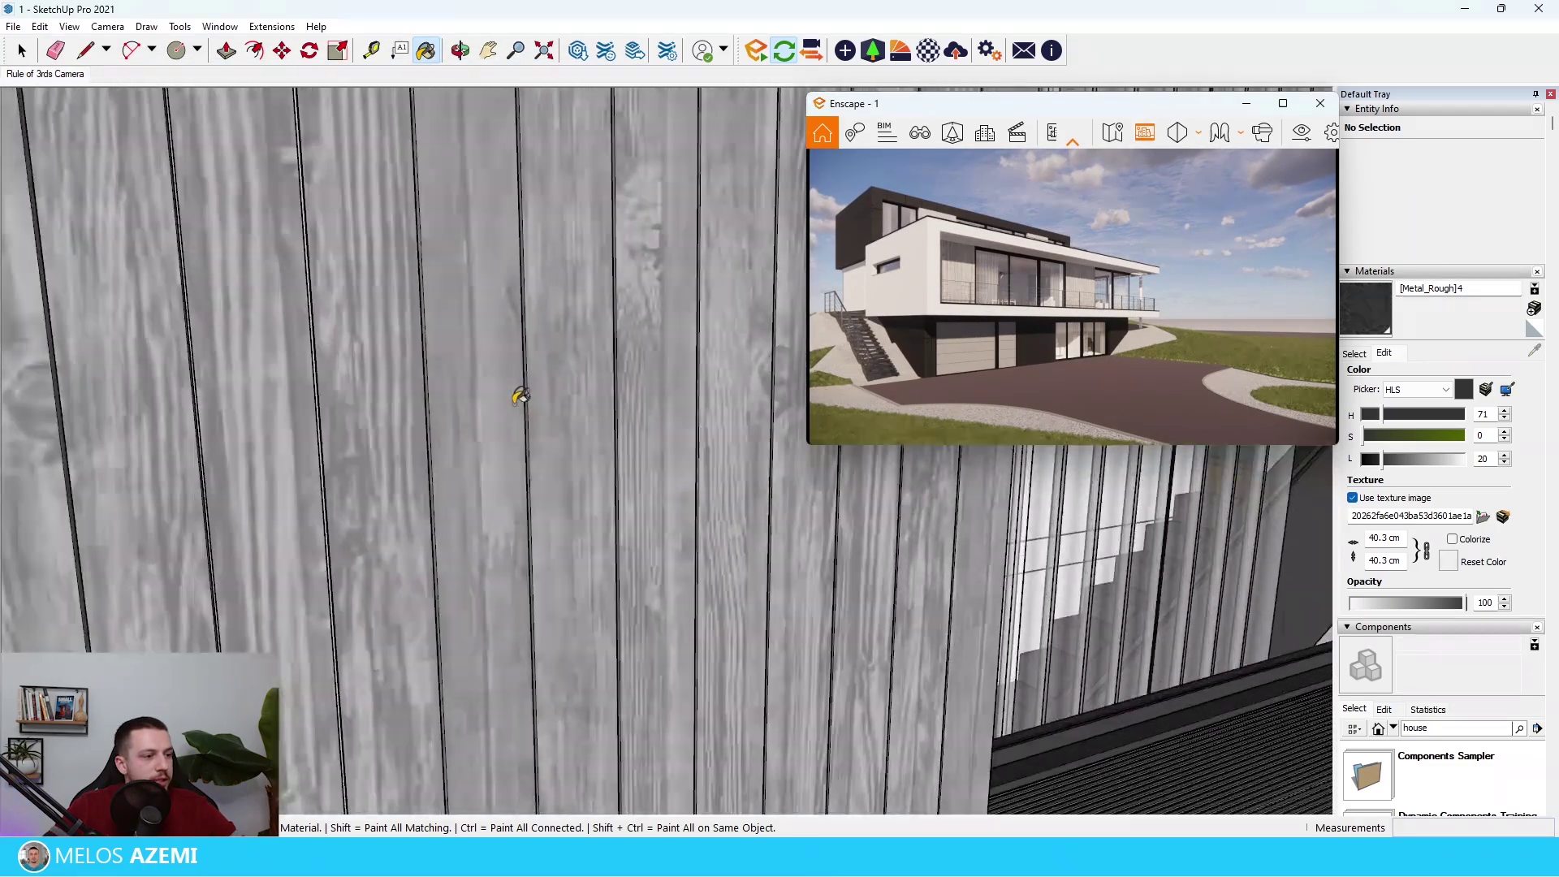
left_click(514, 398, "alt")
scroll(514, 398, "down", 10)
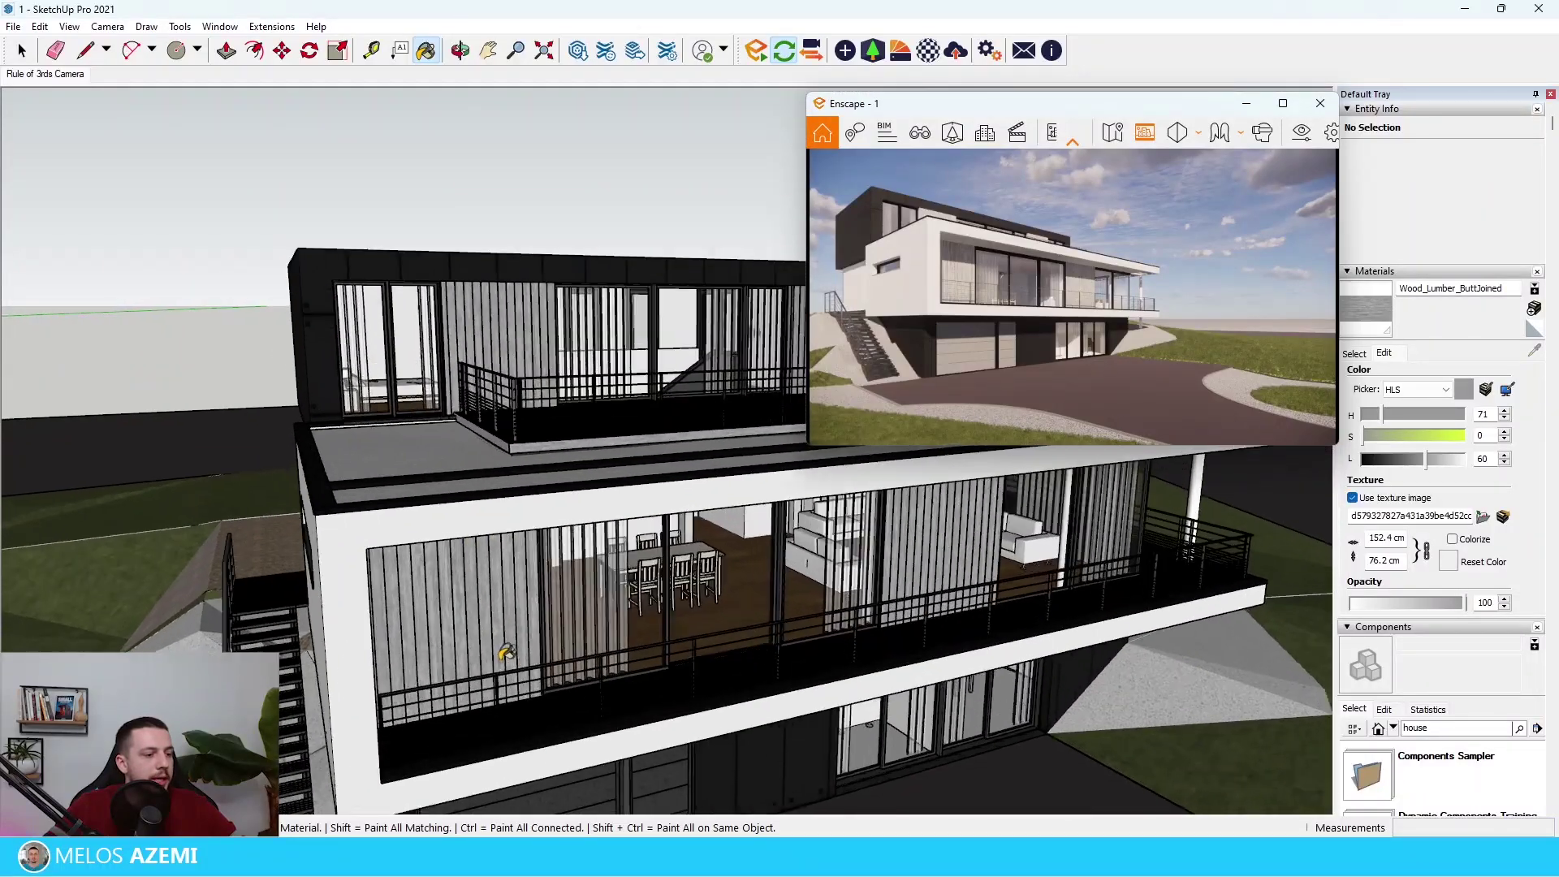
scroll(506, 652, "up", 3)
Step: Import Wood 42 from the Wood category of the Enscape Material Library
left_click(901, 50)
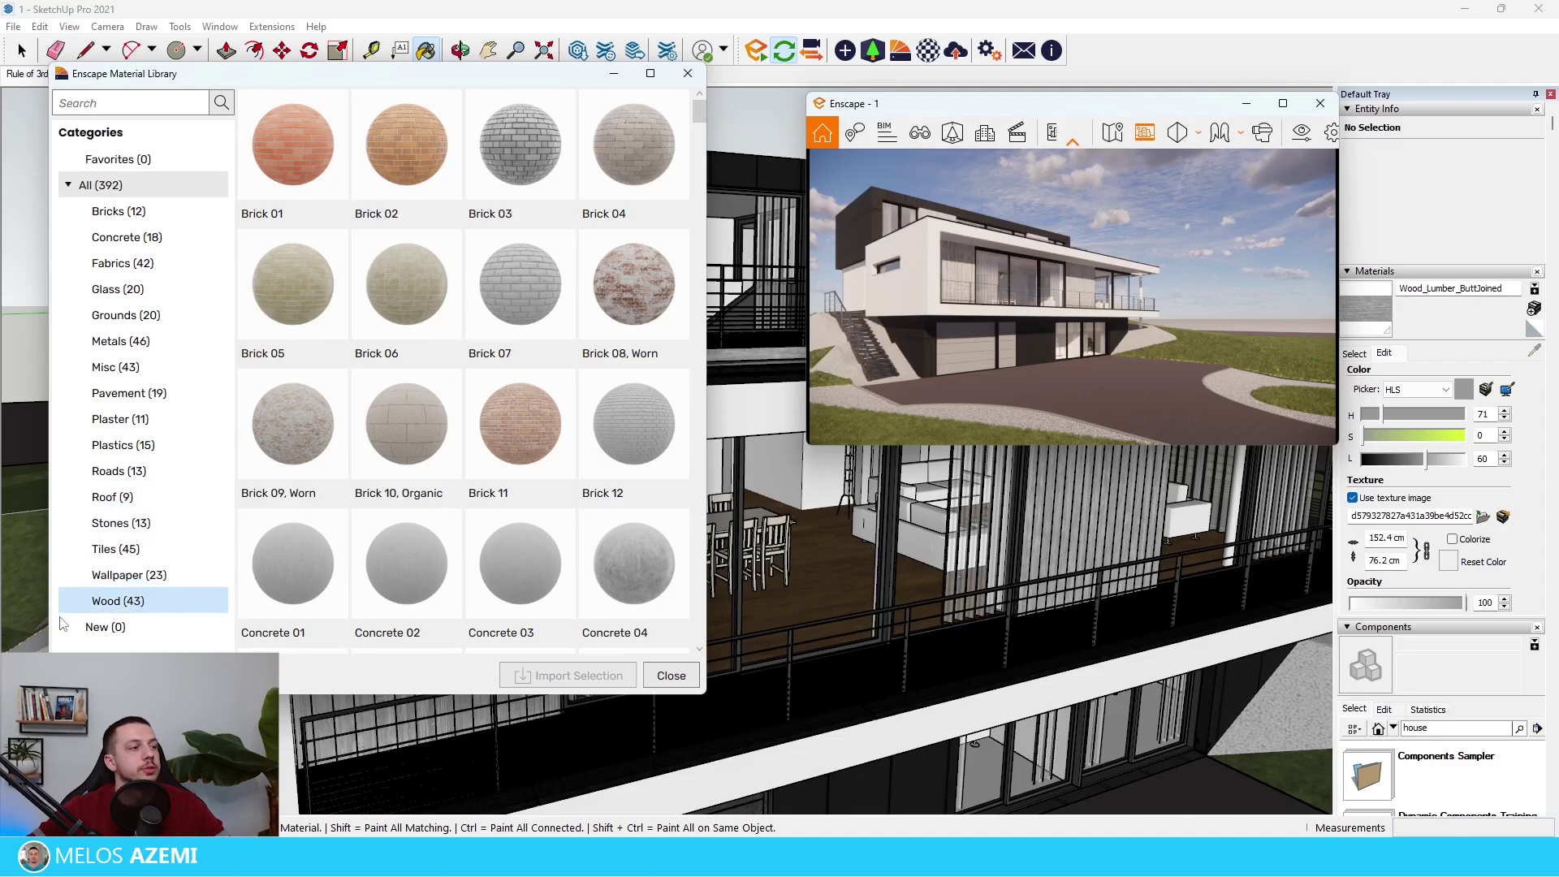
left_click(177, 600)
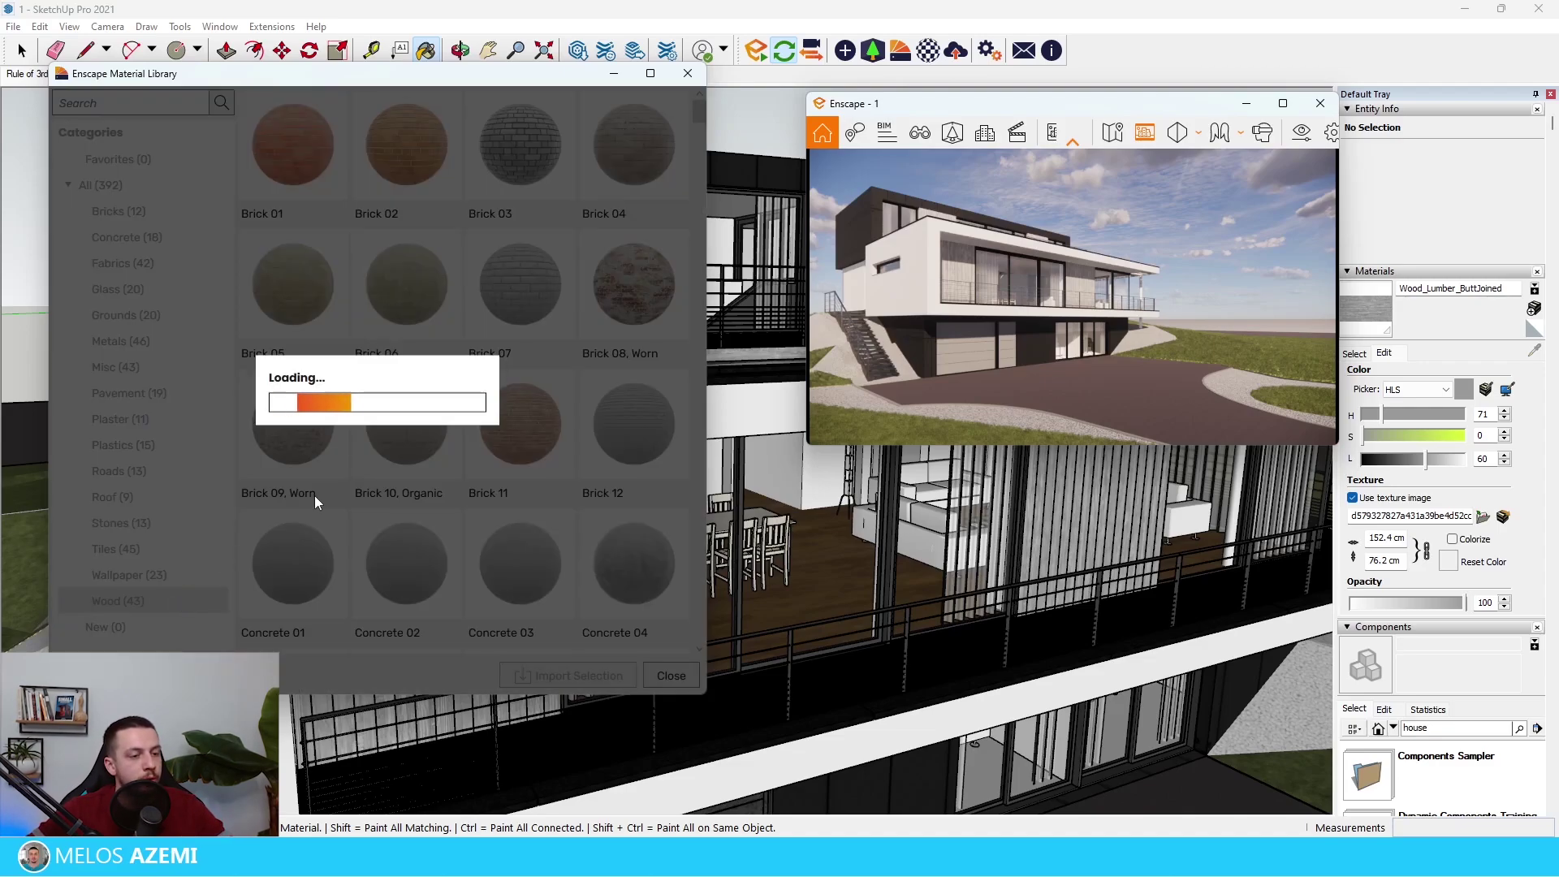
scroll(407, 442, "down", 7)
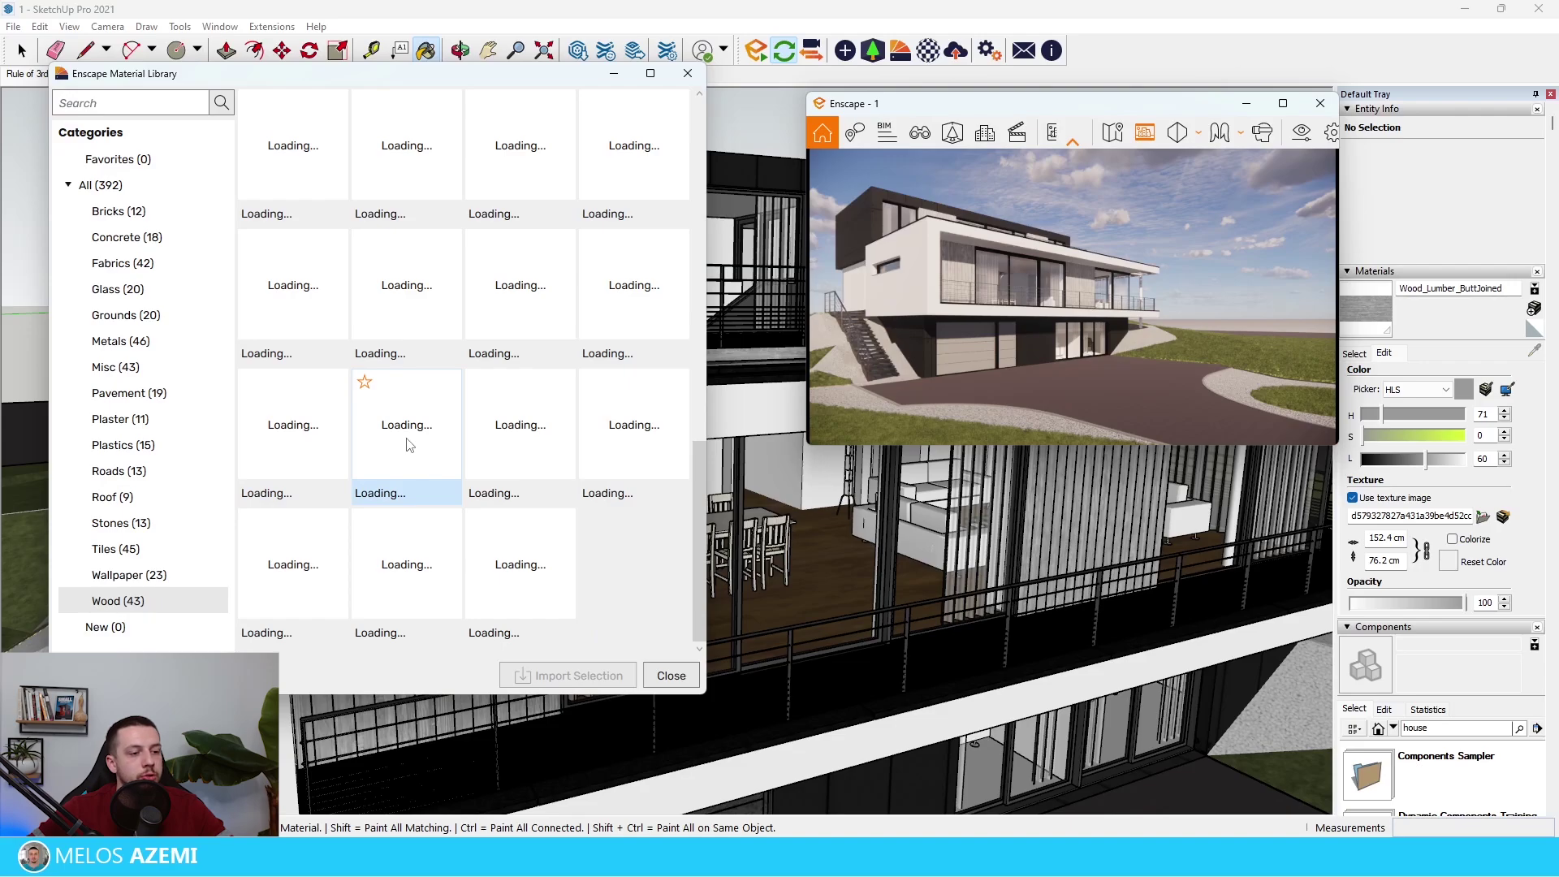
scroll(408, 444, "up", 5)
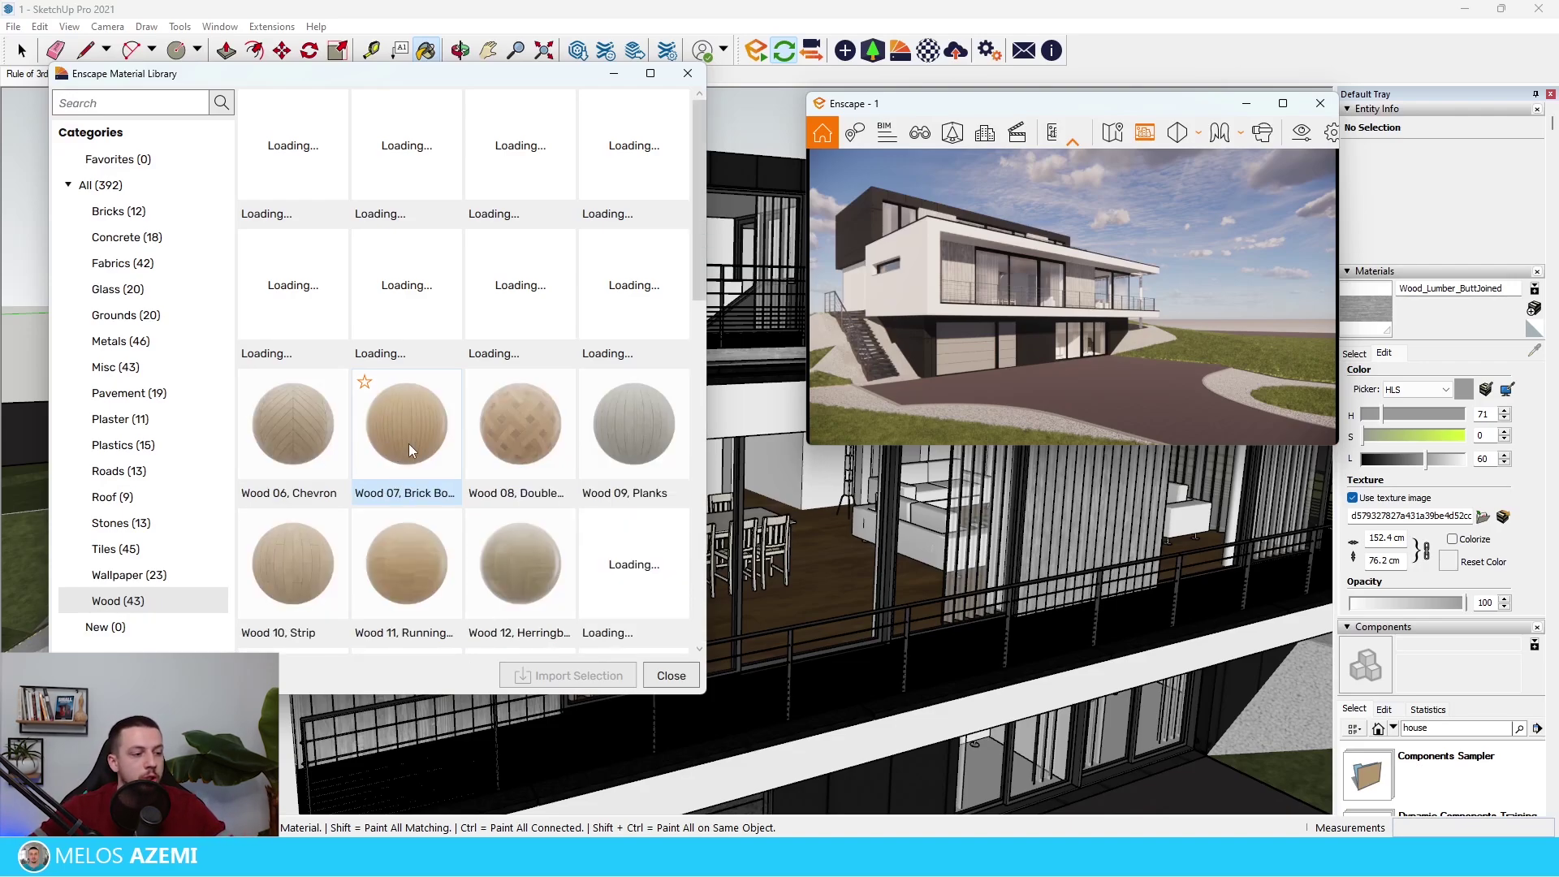
scroll(629, 527, "down", 3)
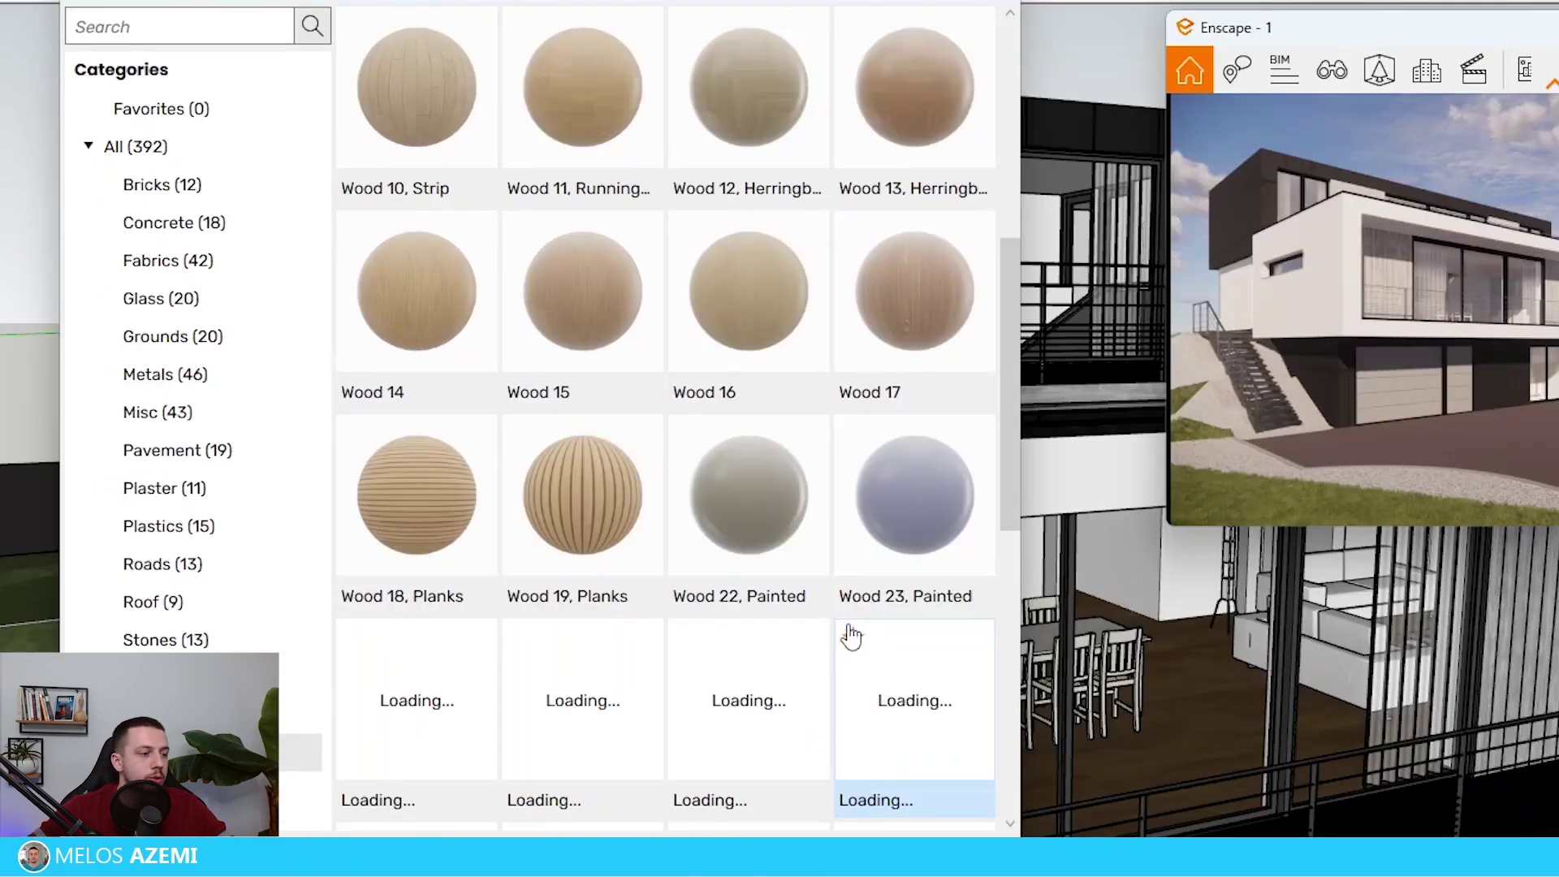
scroll(568, 536, "down", 2)
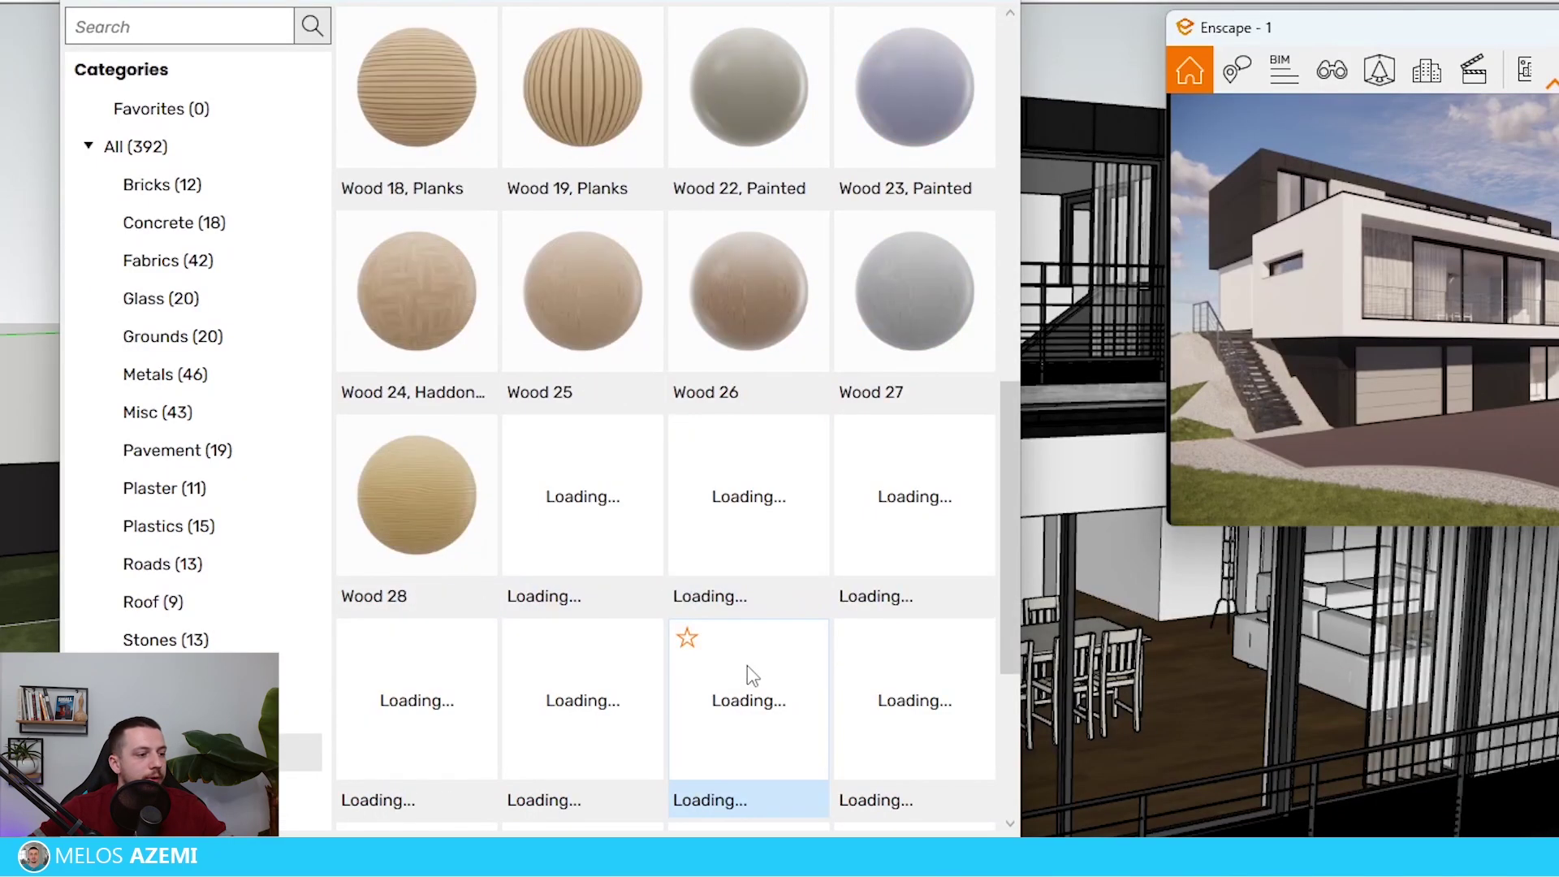
scroll(747, 674, "down", 3)
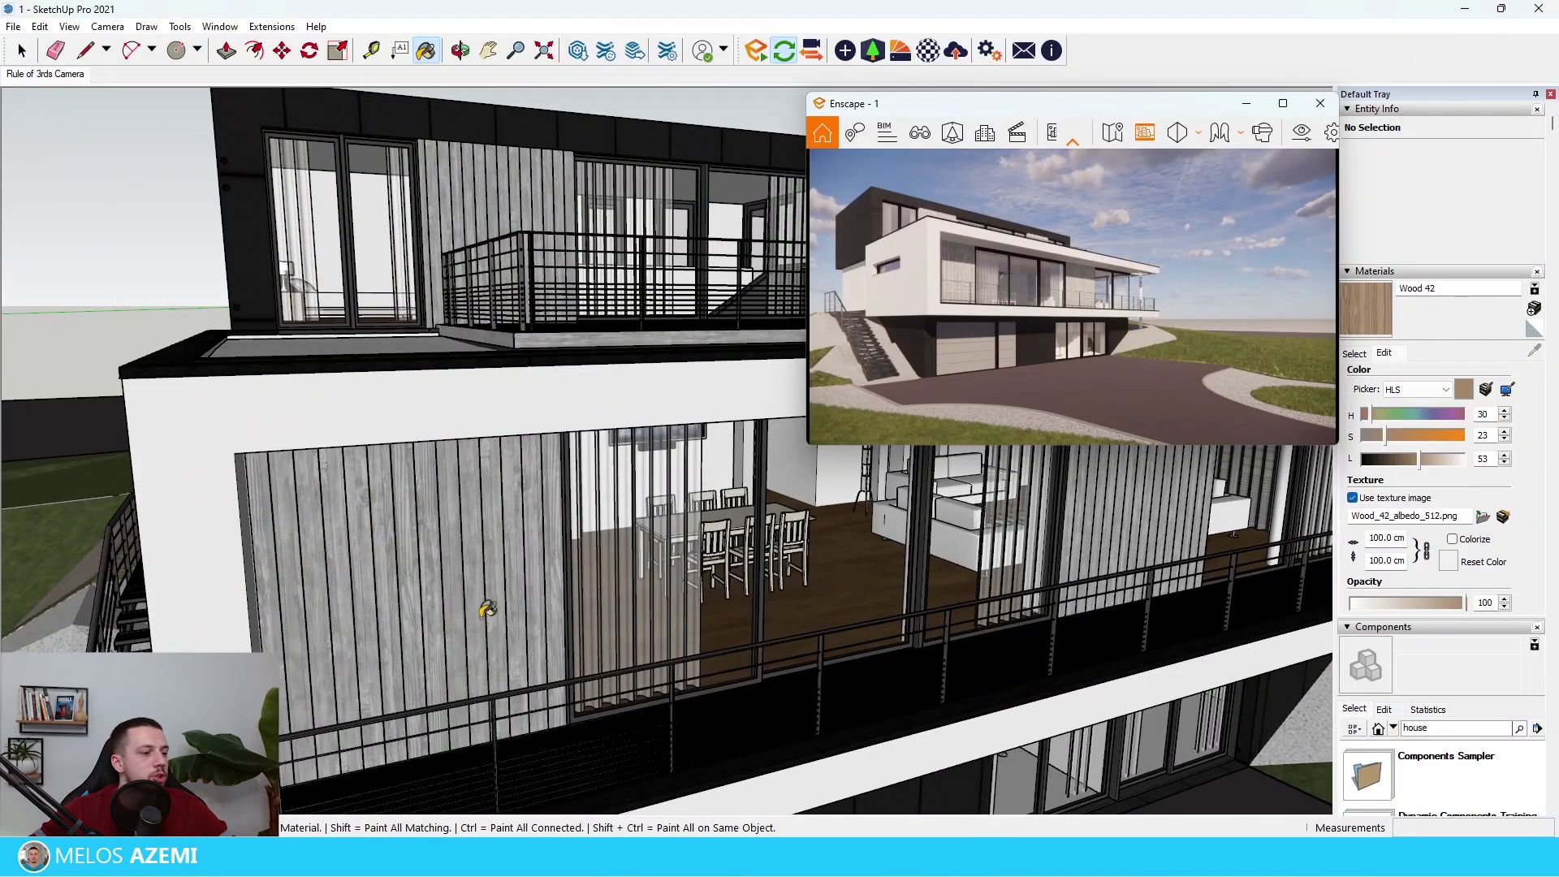
Step: Open one board of the middle floor's end cladding panel, paint all its faces with Wood 42 and leave the board's group
scroll(490, 549, "up", 3)
left_click(489, 549)
double_click(490, 549)
left_click(489, 548)
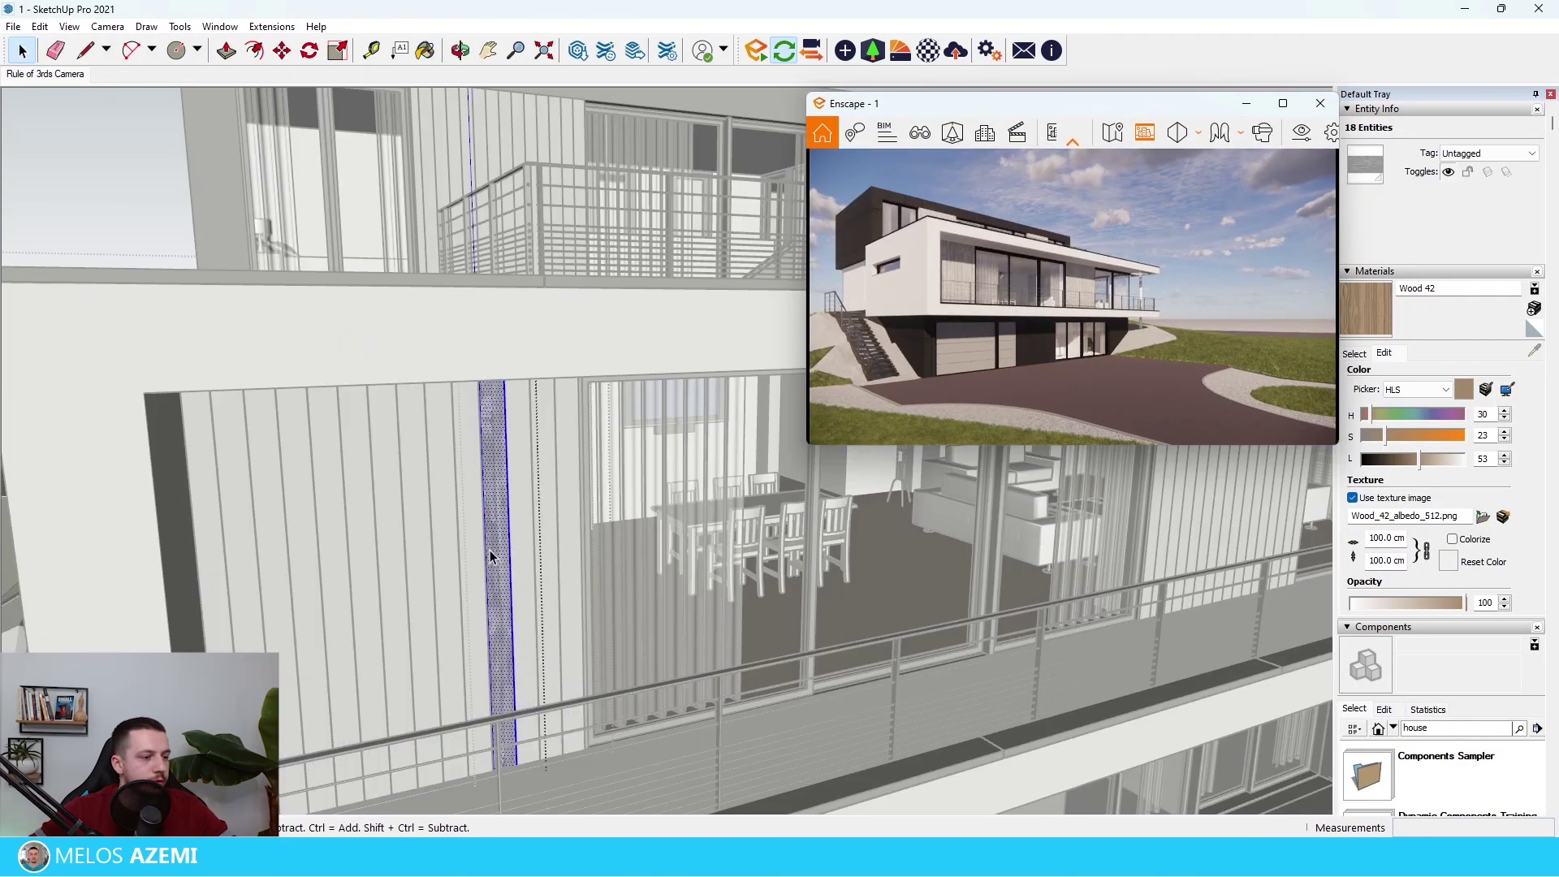
key("b")
left_click(489, 548)
key("space")
key("Escape")
key("Escape")
Step: Try to apply Wood 42 to the neighbouring cladding board
double_click(522, 550)
left_click(522, 549)
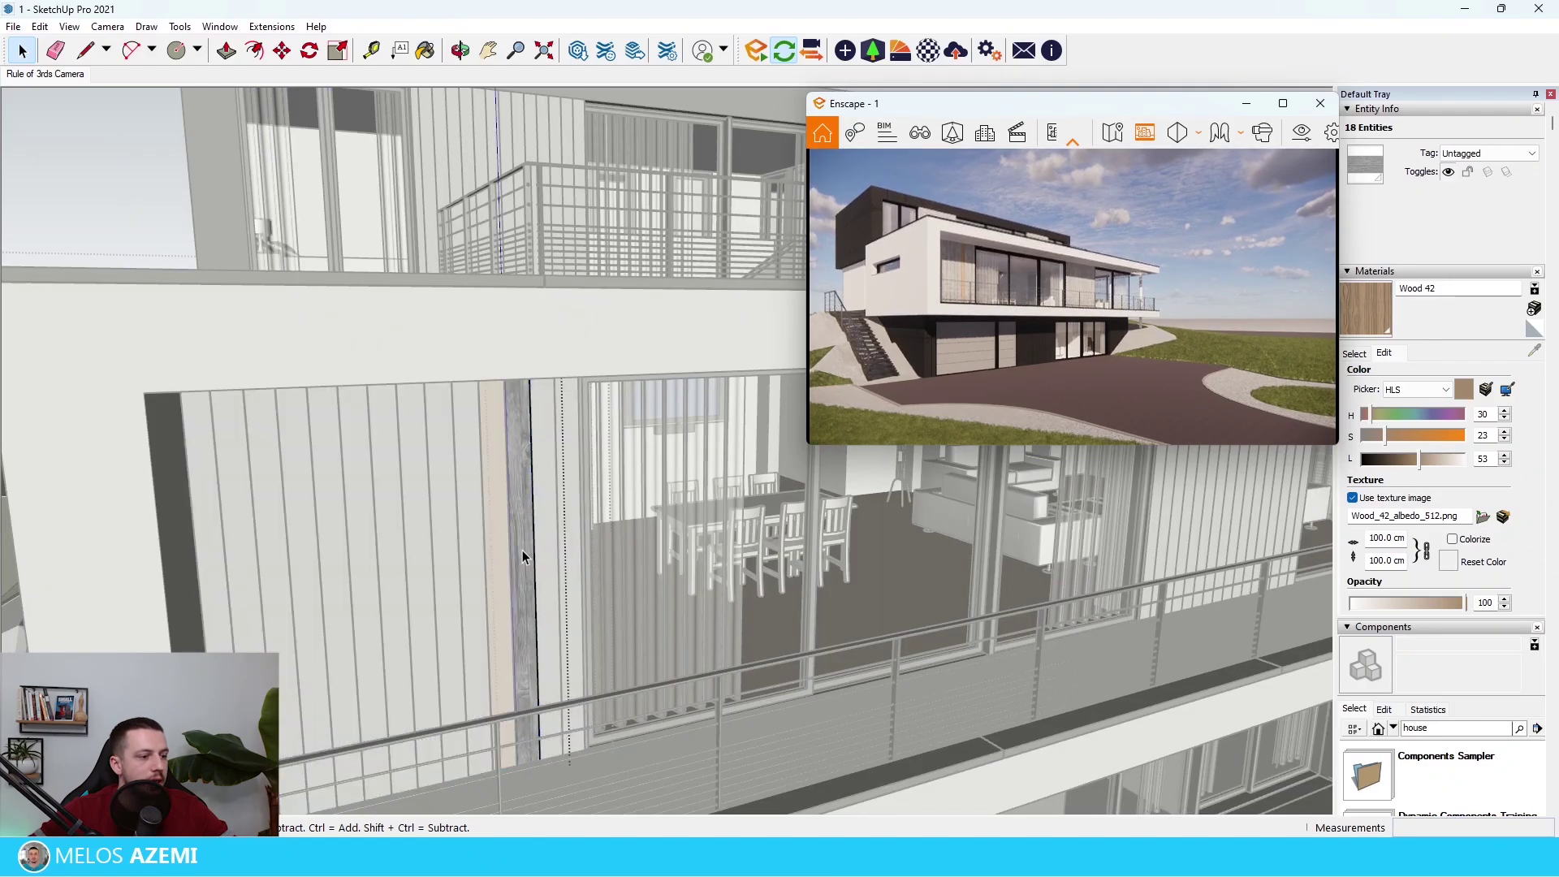
left_click(523, 551)
key("b")
key("space")
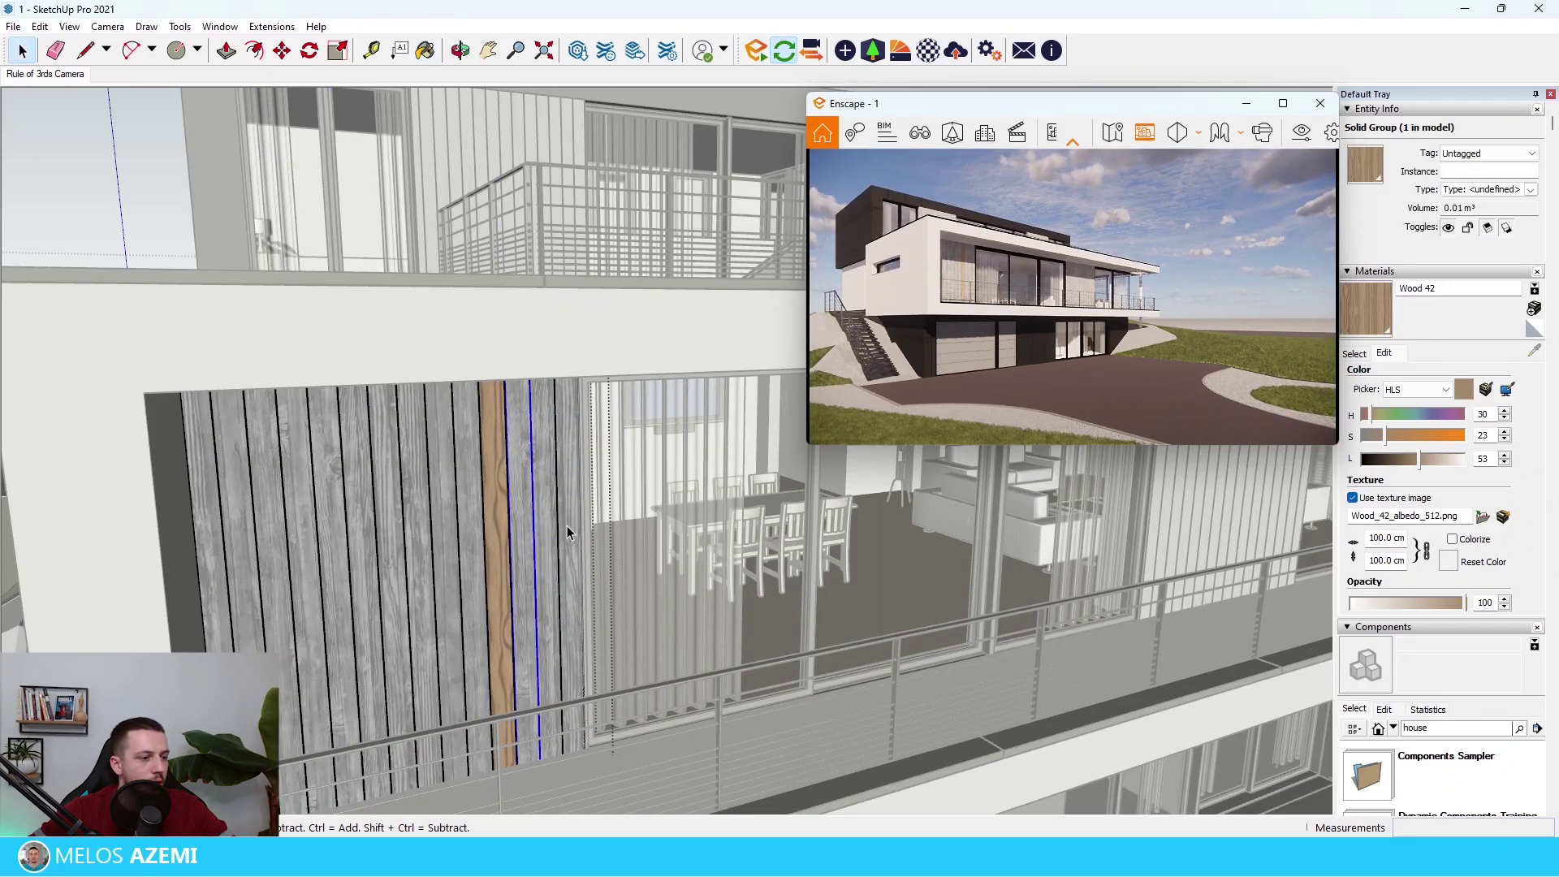
double_click(566, 526)
key("Escape")
Step: Select the 13 remaining grey boards of the end cladding panel and explode their groups
left_click(563, 542)
left_click(542, 546, "shift")
left_click(514, 555, "shift")
left_click(473, 559, "shift")
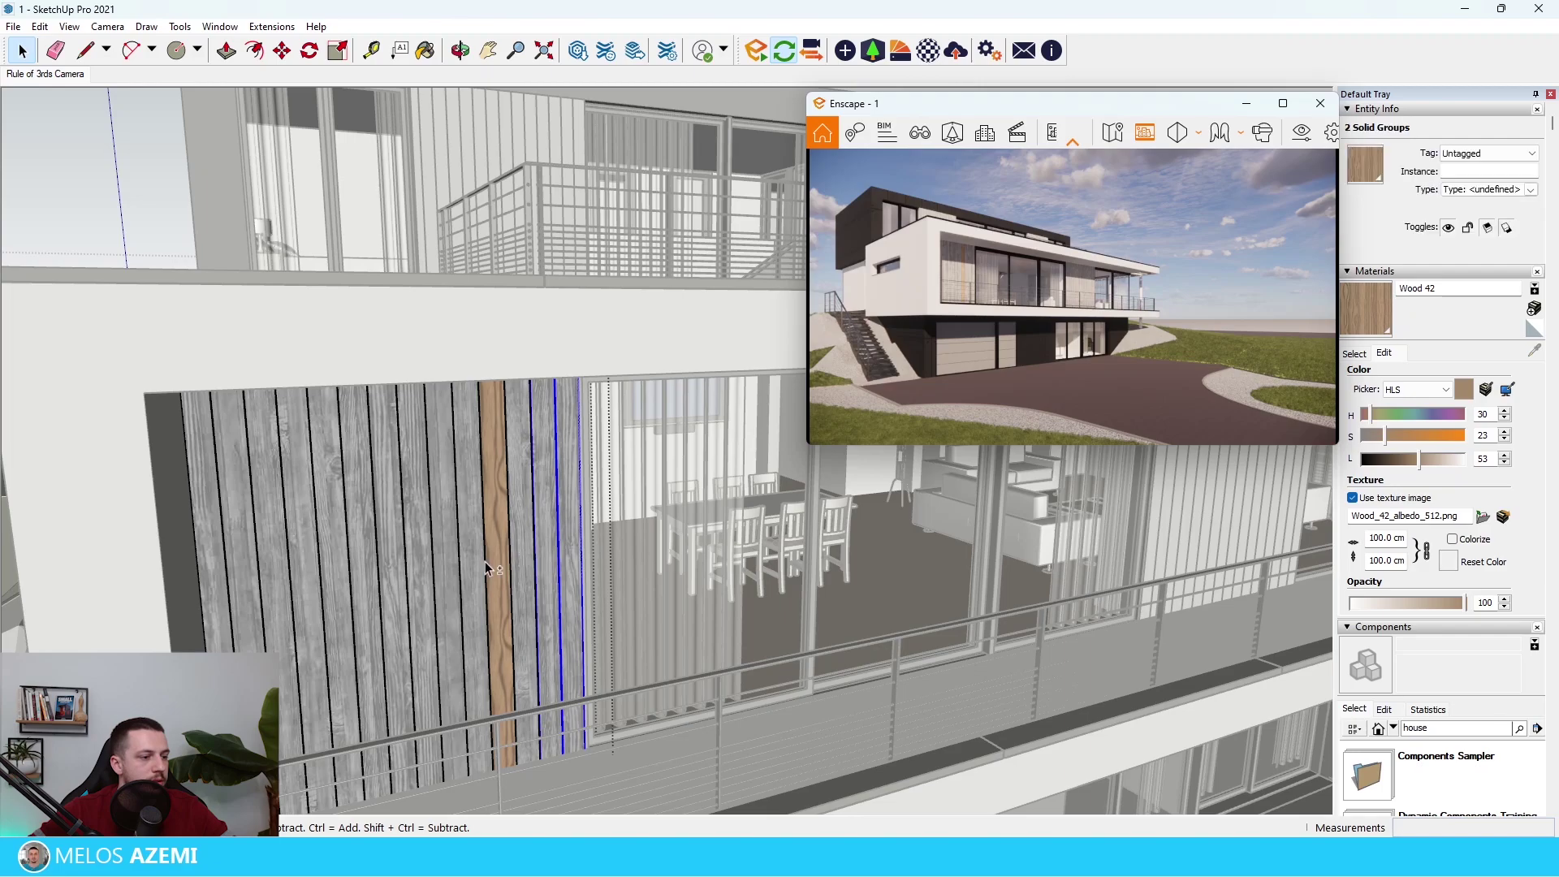
left_click(448, 561, "shift")
left_click(420, 560, "shift")
left_click(393, 560, "shift")
left_click(363, 560, "shift")
left_click(305, 560, "shift")
left_click(274, 560, "shift")
right_click(336, 611)
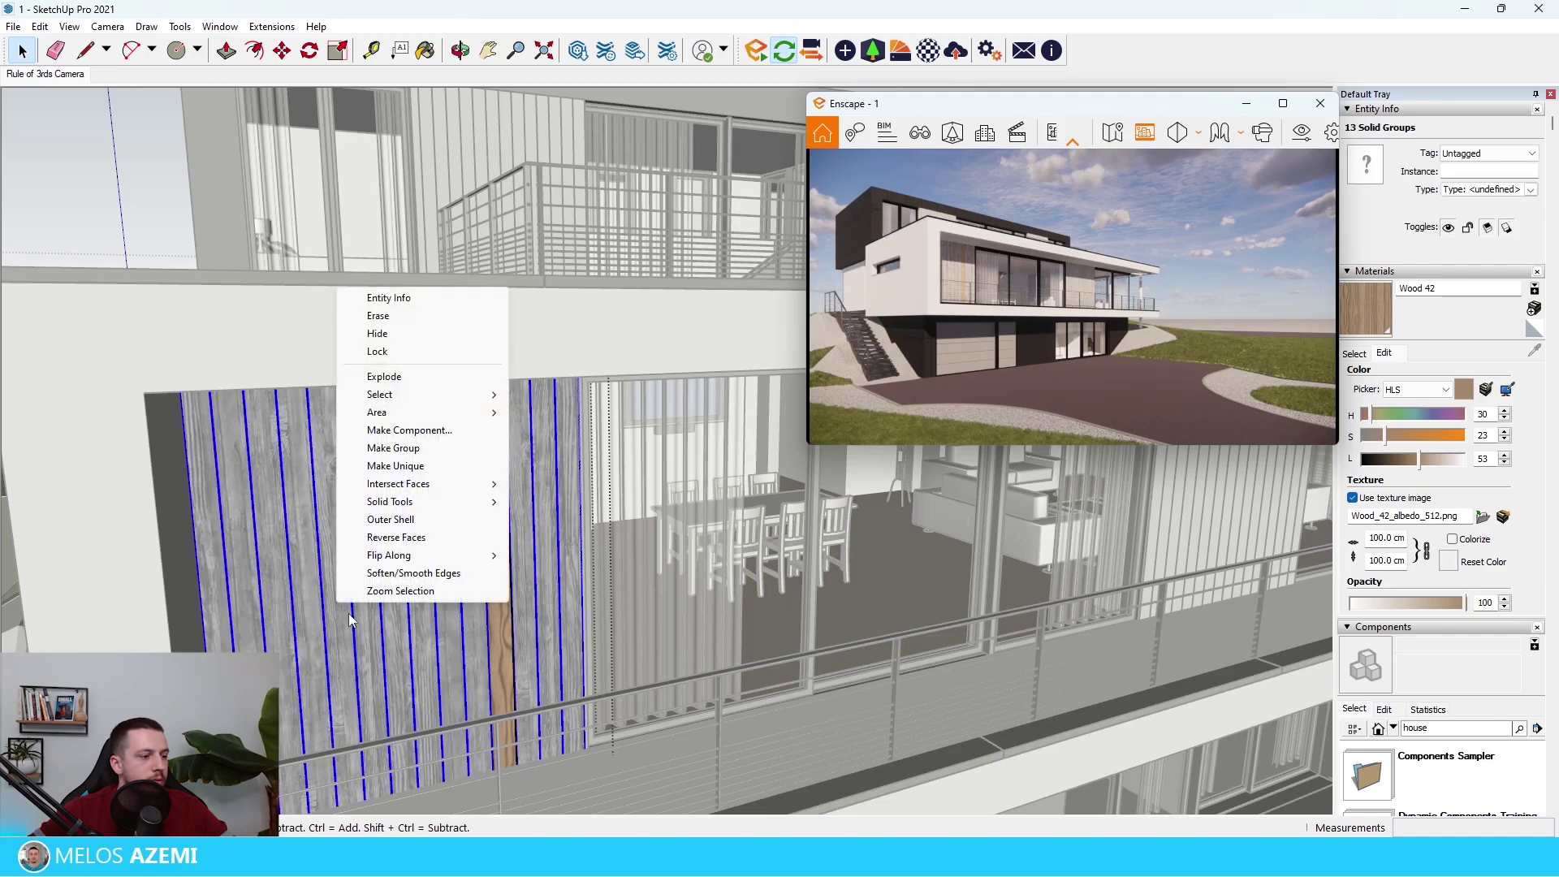
left_click(419, 376)
Step: Paint the exploded cladding boards with Wood 42, clear the selection and check the panel in the full-size render
right_click(470, 455)
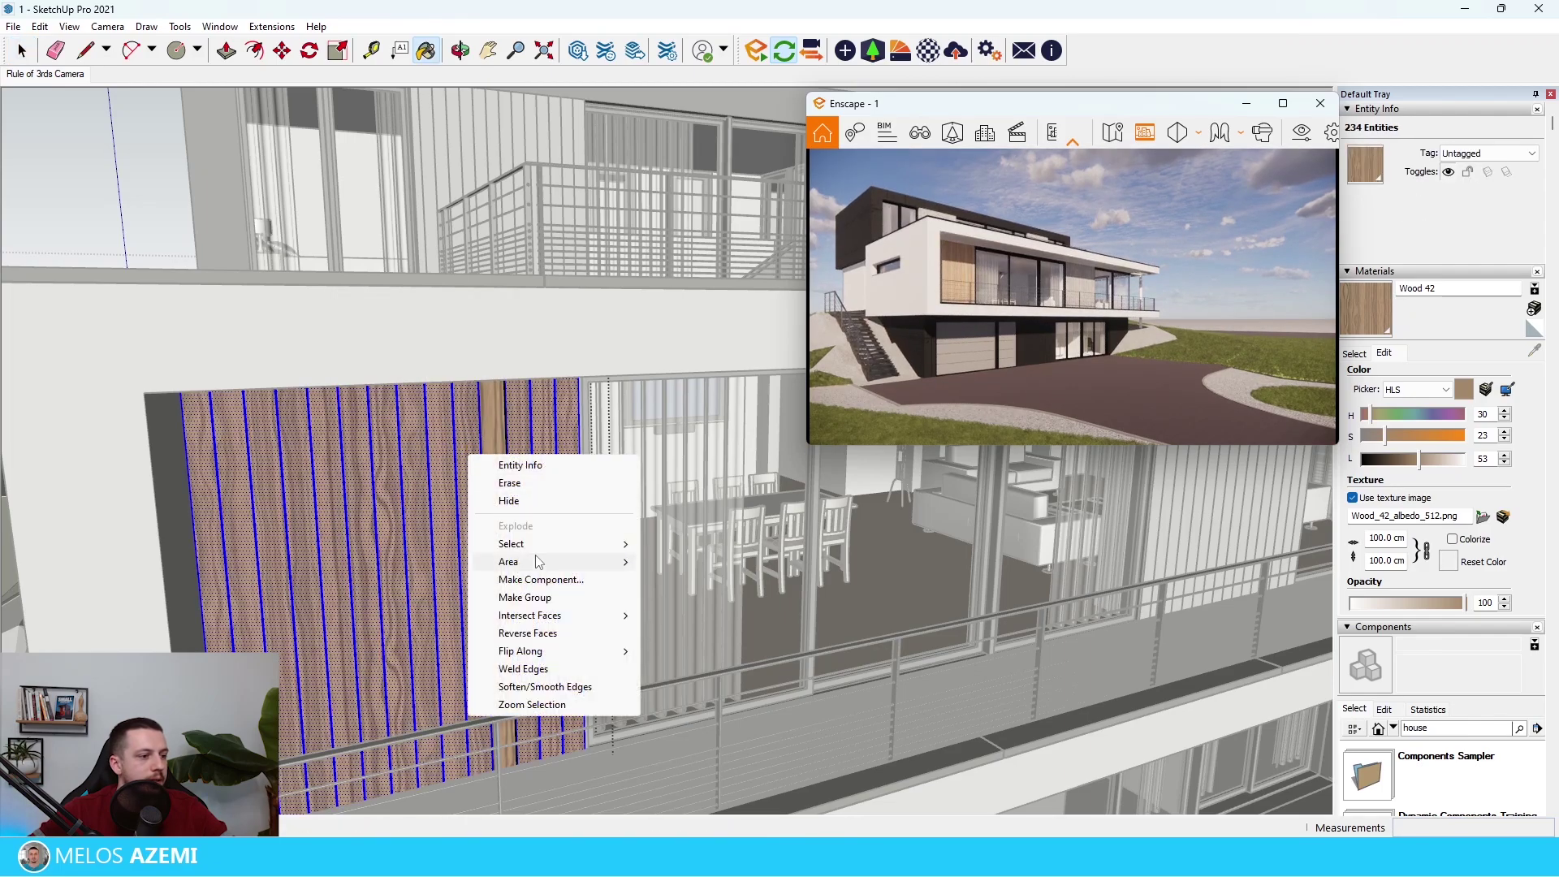
left_click(491, 429)
key("space")
left_click(497, 424)
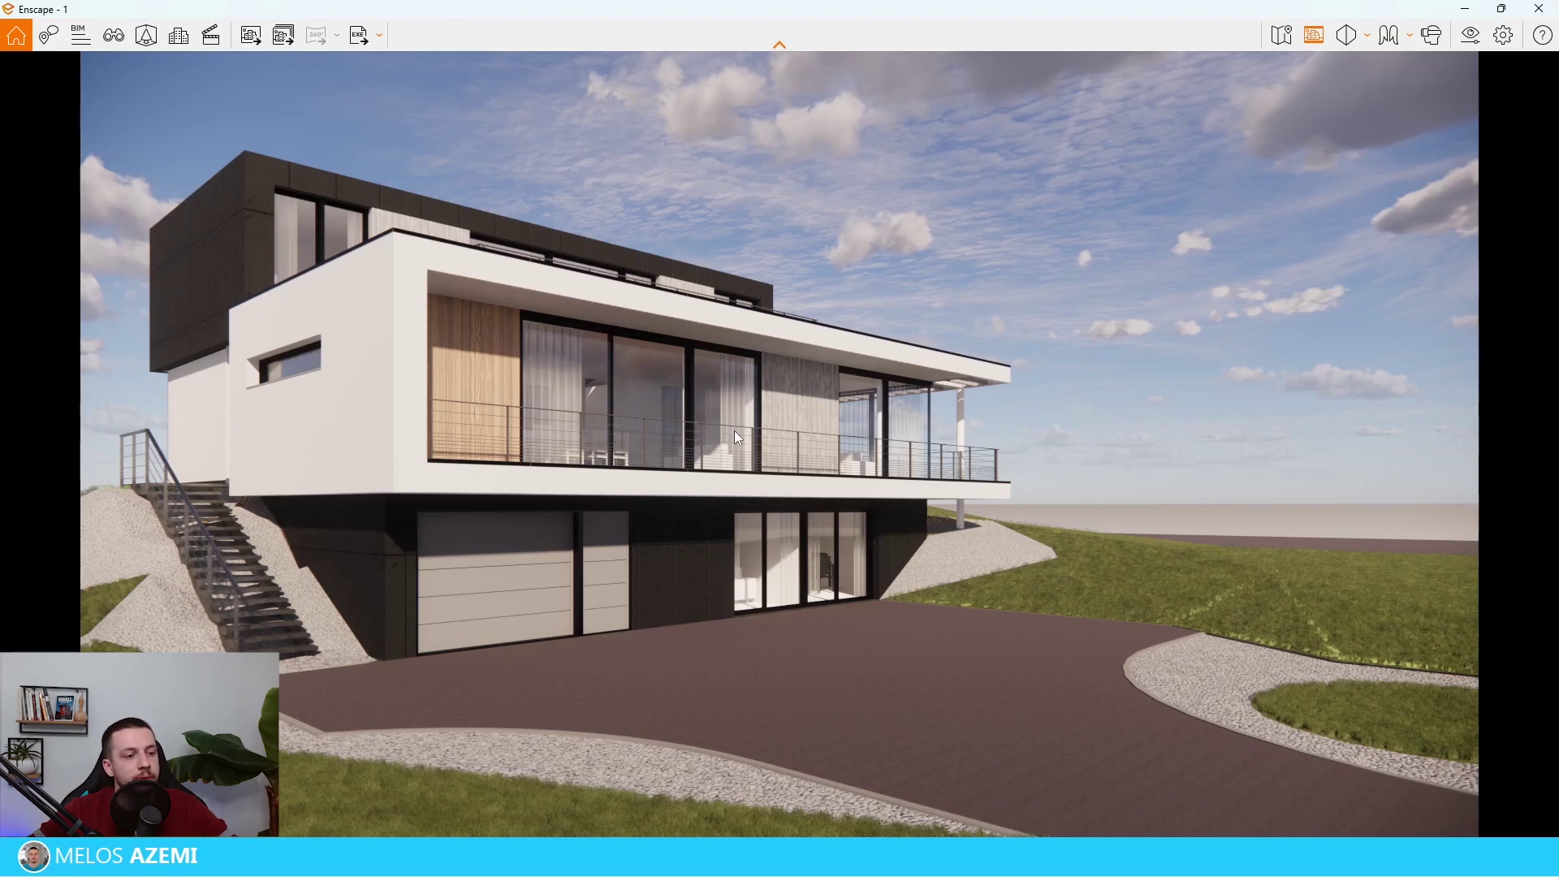
mouse_move(1502, 9)
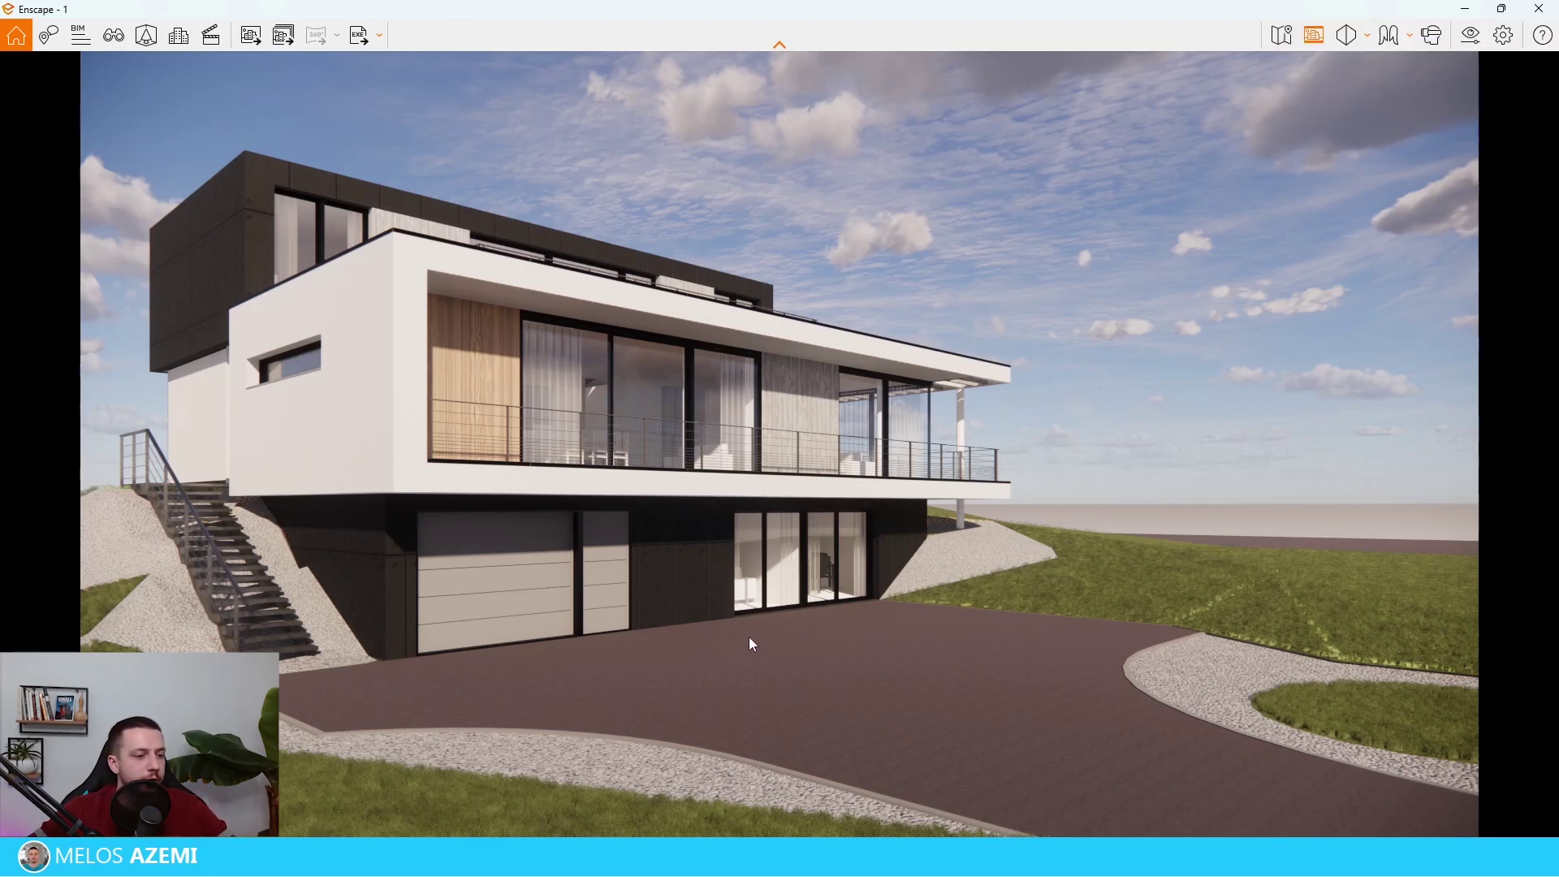
left_click(1501, 8)
Step: Open the middle floor's second cladding panel between the windows, select all its boards and explode them
scroll(421, 493, "down", 5)
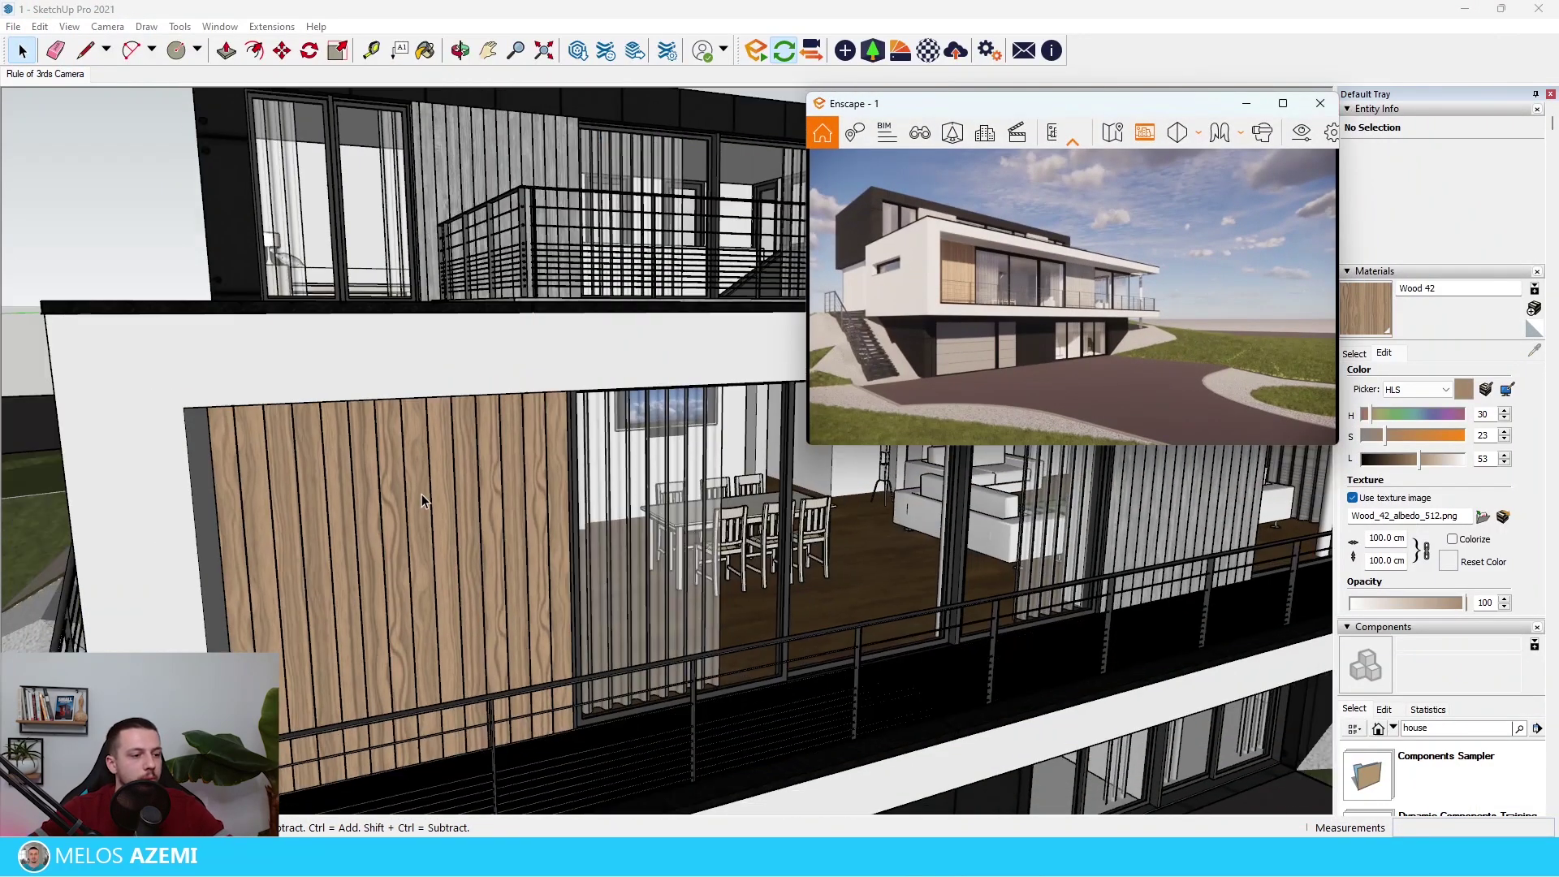
middle_click_drag(422, 494, 781, 522)
scroll(780, 515, "up", 5)
double_click(725, 510)
left_click(753, 491)
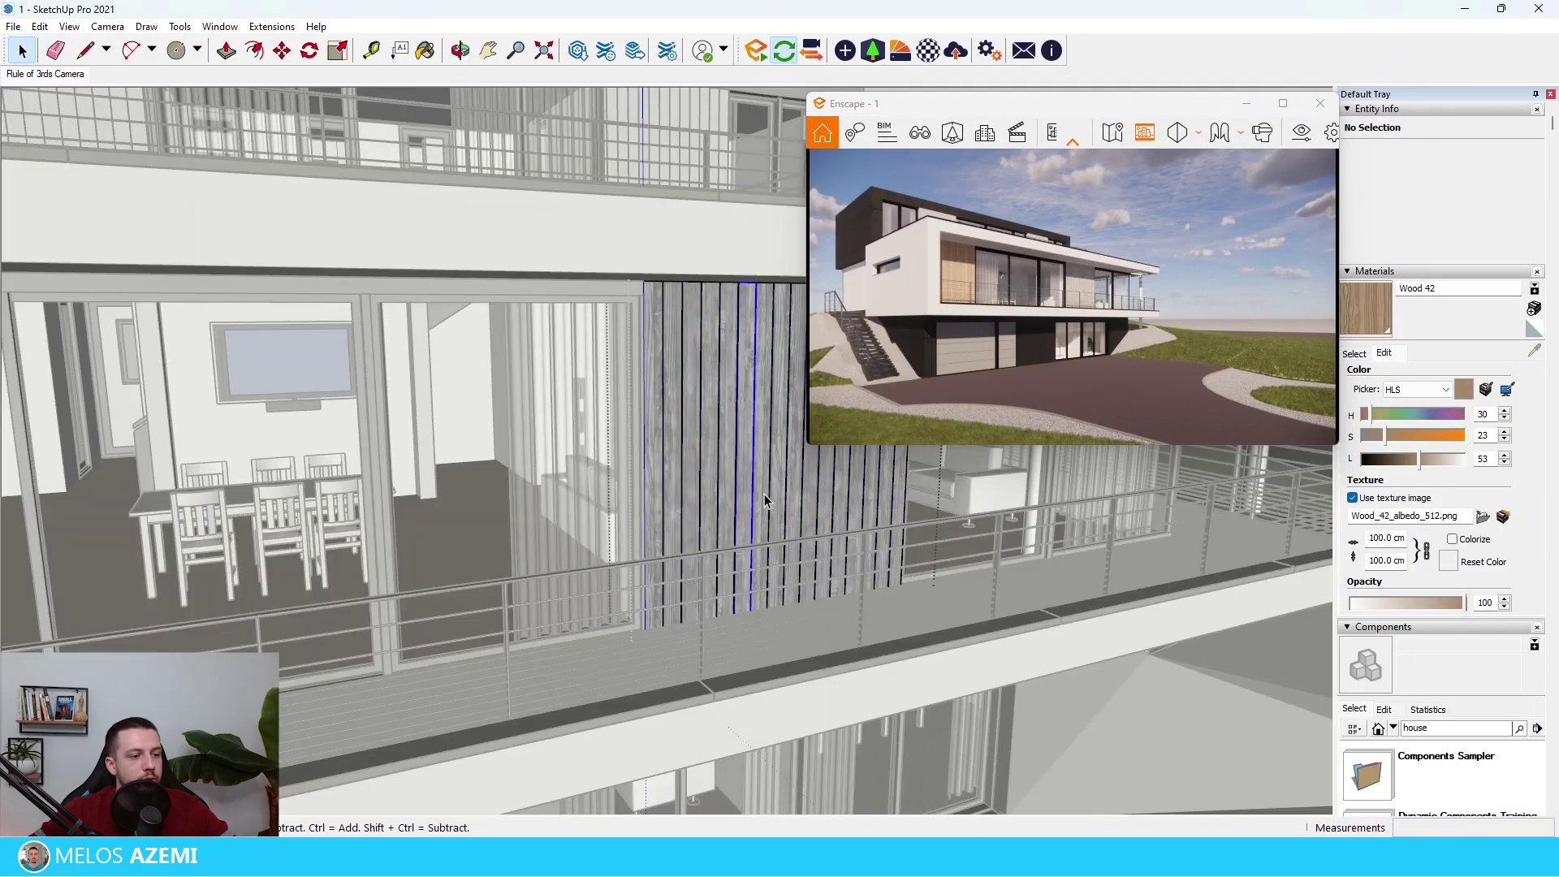
key("ctrl+a")
right_click(776, 491)
left_click(859, 580)
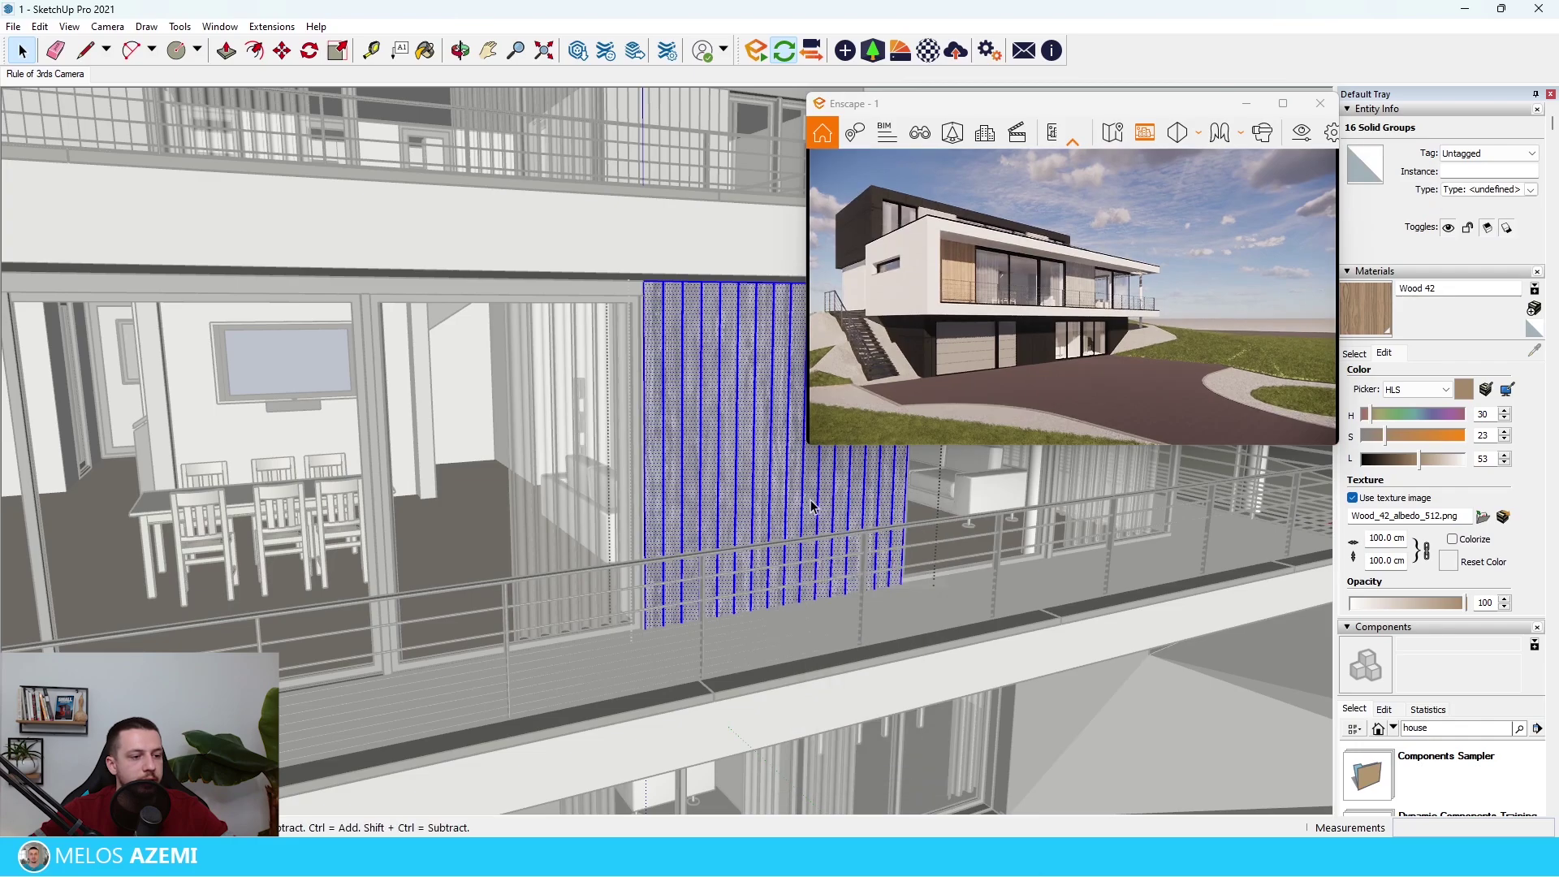
Step: Paint the second panel's exploded boards with Wood 42 and leave the group
key("b")
left_click(794, 490)
scroll(217, 542, "down", 2)
key("space")
left_click(218, 542)
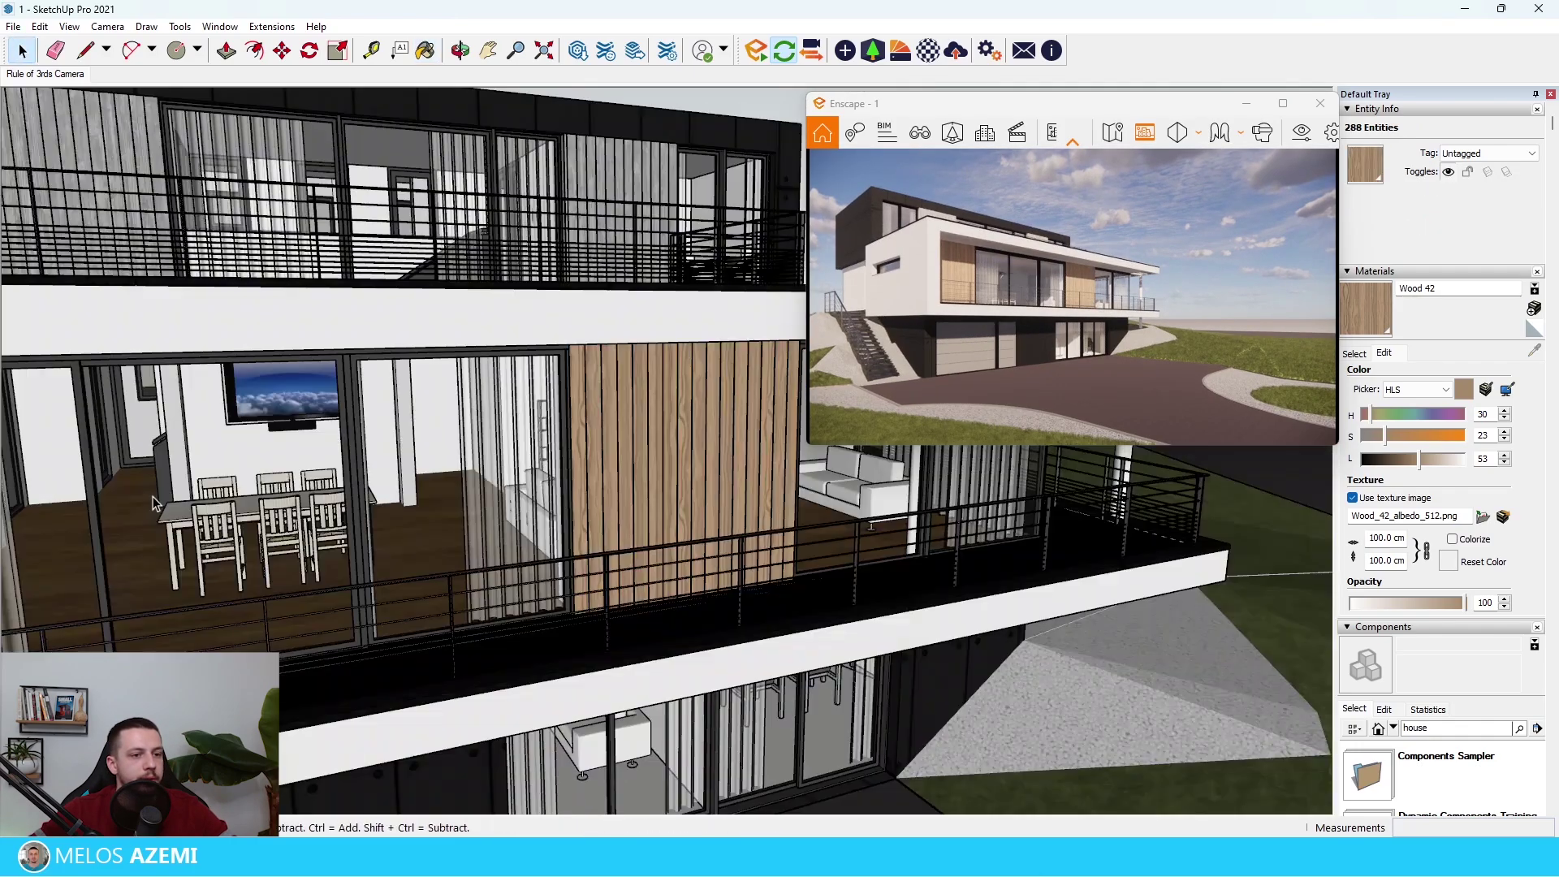
Step: Explode the top floor's wide grey cladding panel and the board groups inside it
scroll(218, 542, "down", 4)
scroll(201, 224, "up", 3)
left_click(202, 224)
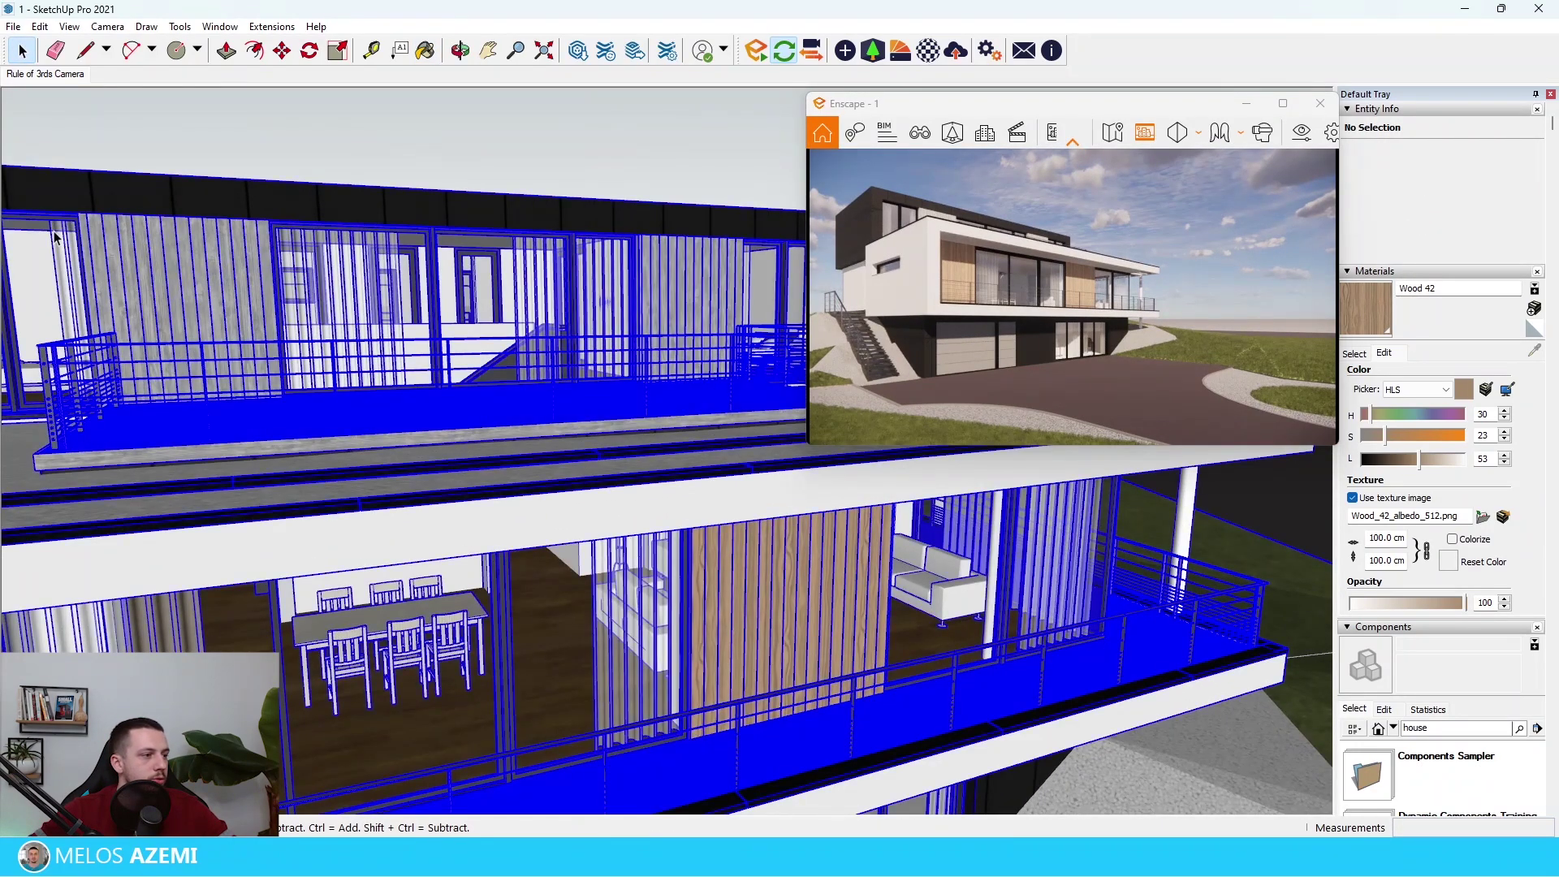
scroll(254, 309, "up", 2)
double_click(254, 310)
scroll(221, 294, "down", 2)
scroll(202, 294, "up", 2)
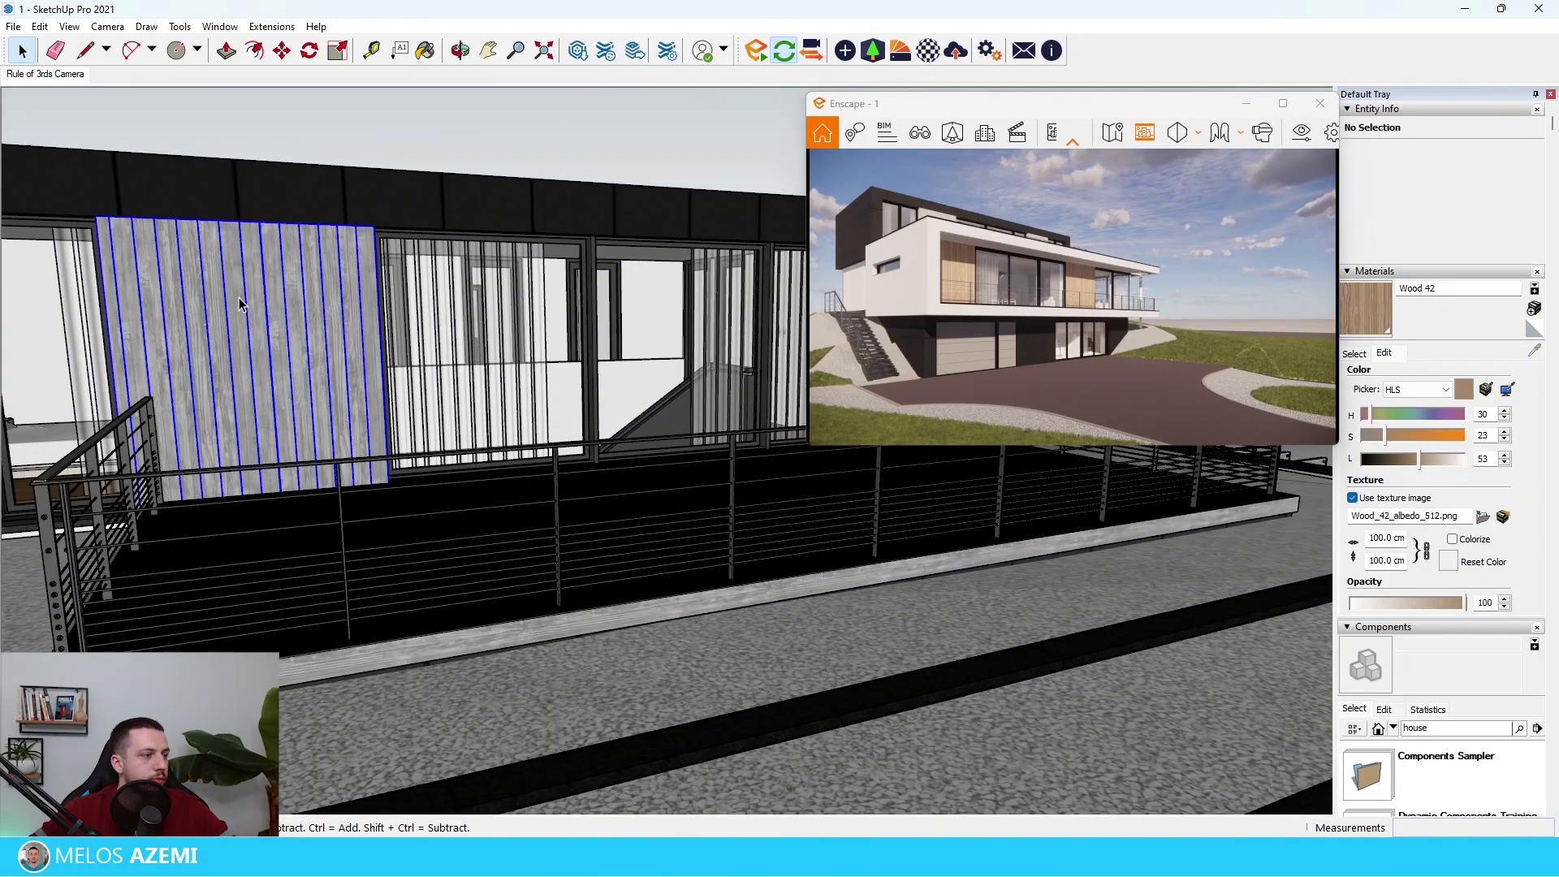
right_click(241, 302)
left_click(325, 428)
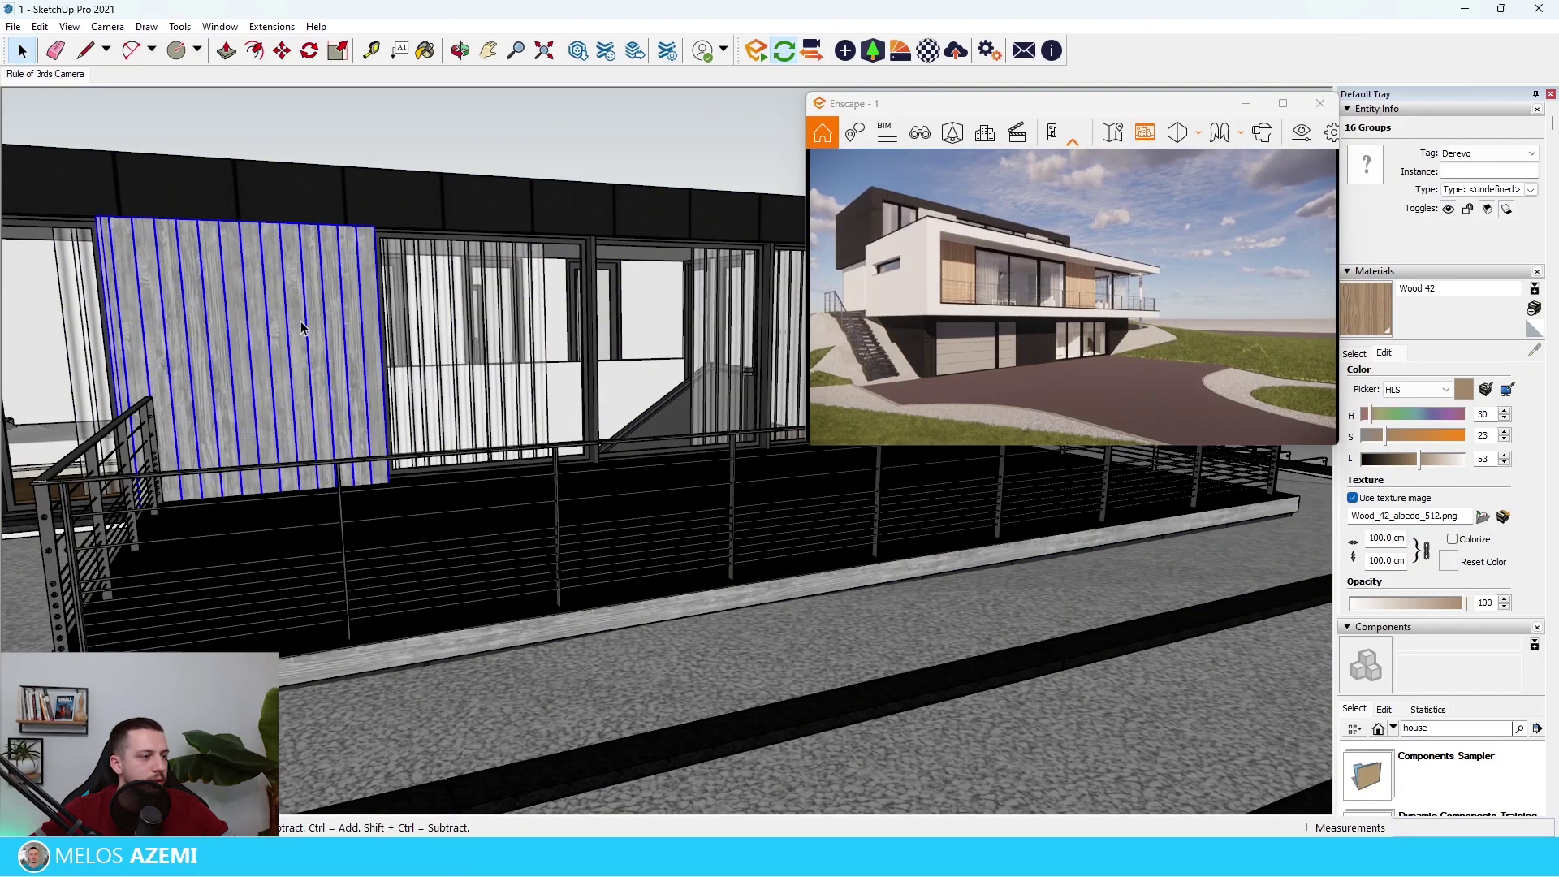
right_click(301, 327)
left_click(341, 410)
Step: Paint the exploded boards of the top floor's wide cladding panel with Wood 42
key("b")
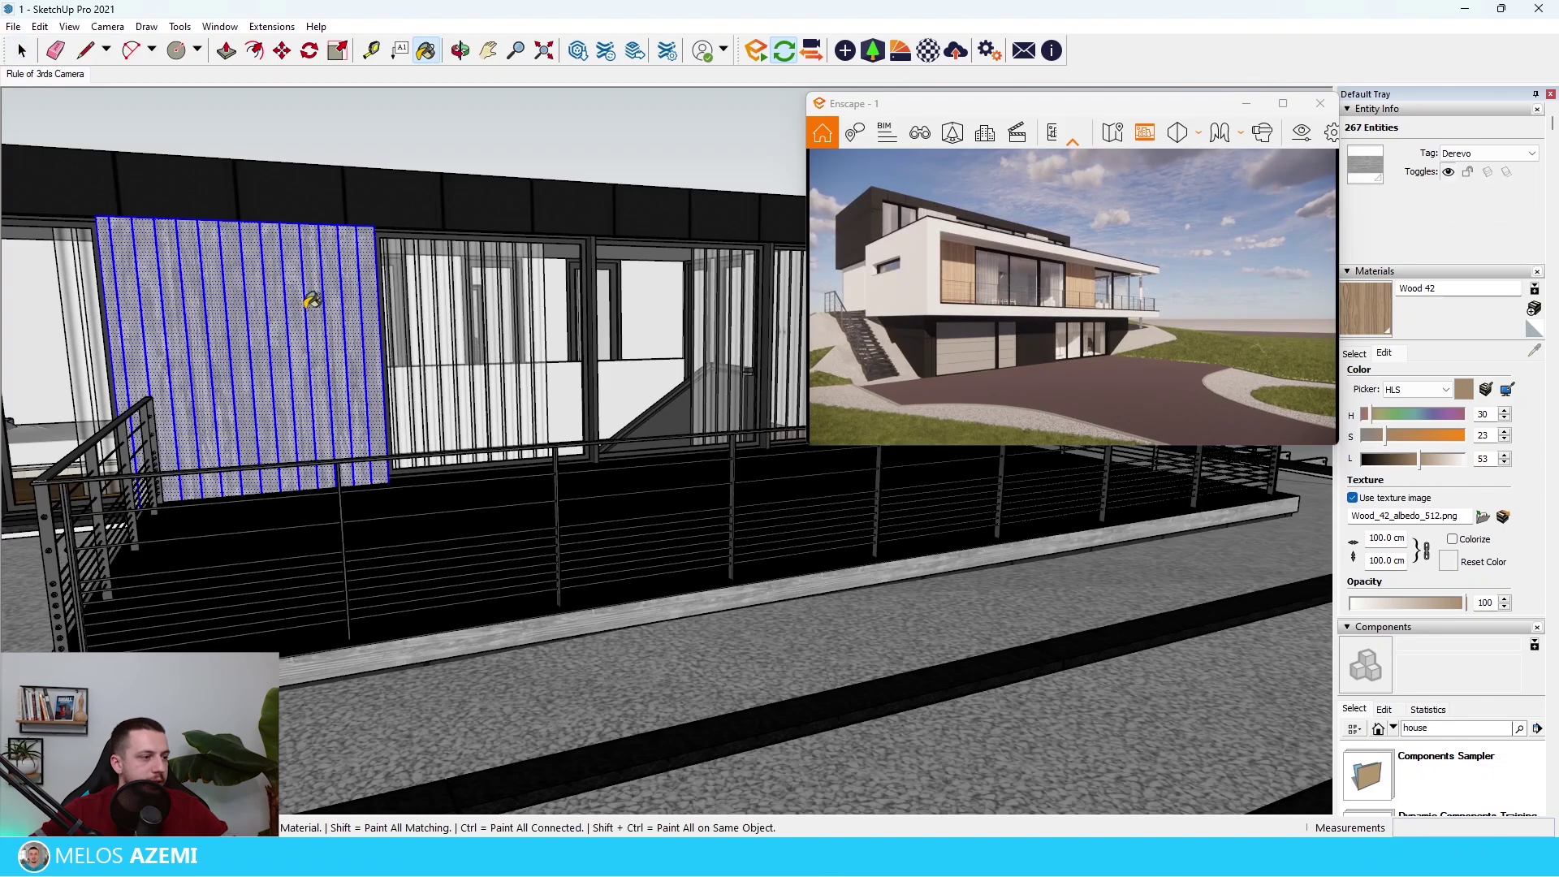
left_click(306, 307)
right_click(306, 309)
left_click(373, 453)
scroll(196, 415, "down", 2)
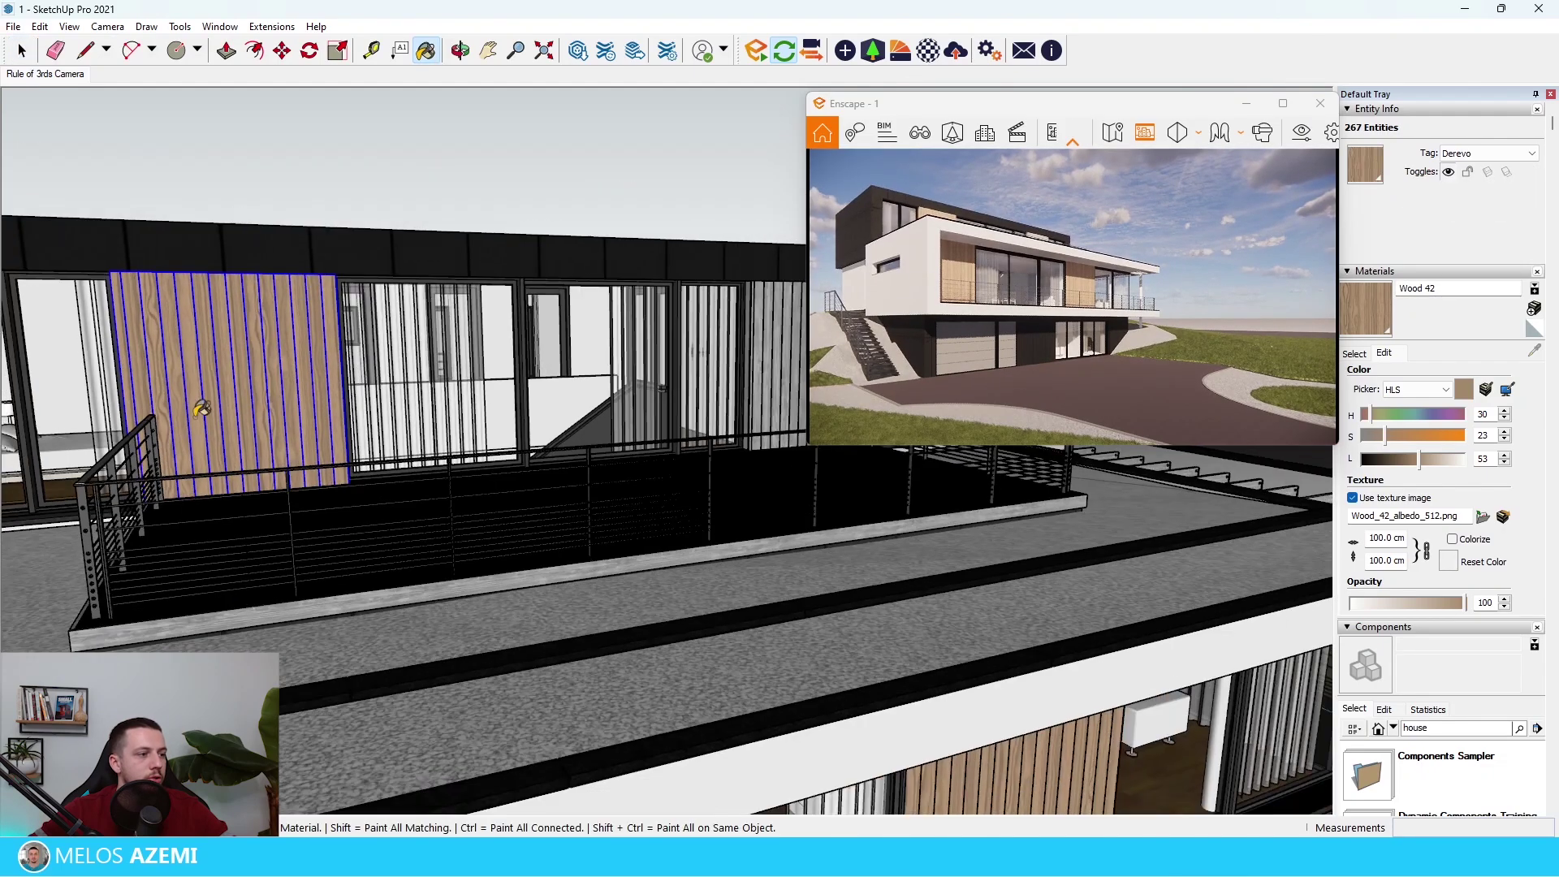
Step: Explode the top floor's second grey cladding panel and the board groups inside it
scroll(208, 410, "down", 2)
key("space")
scroll(751, 352, "up", 1)
right_click(724, 351)
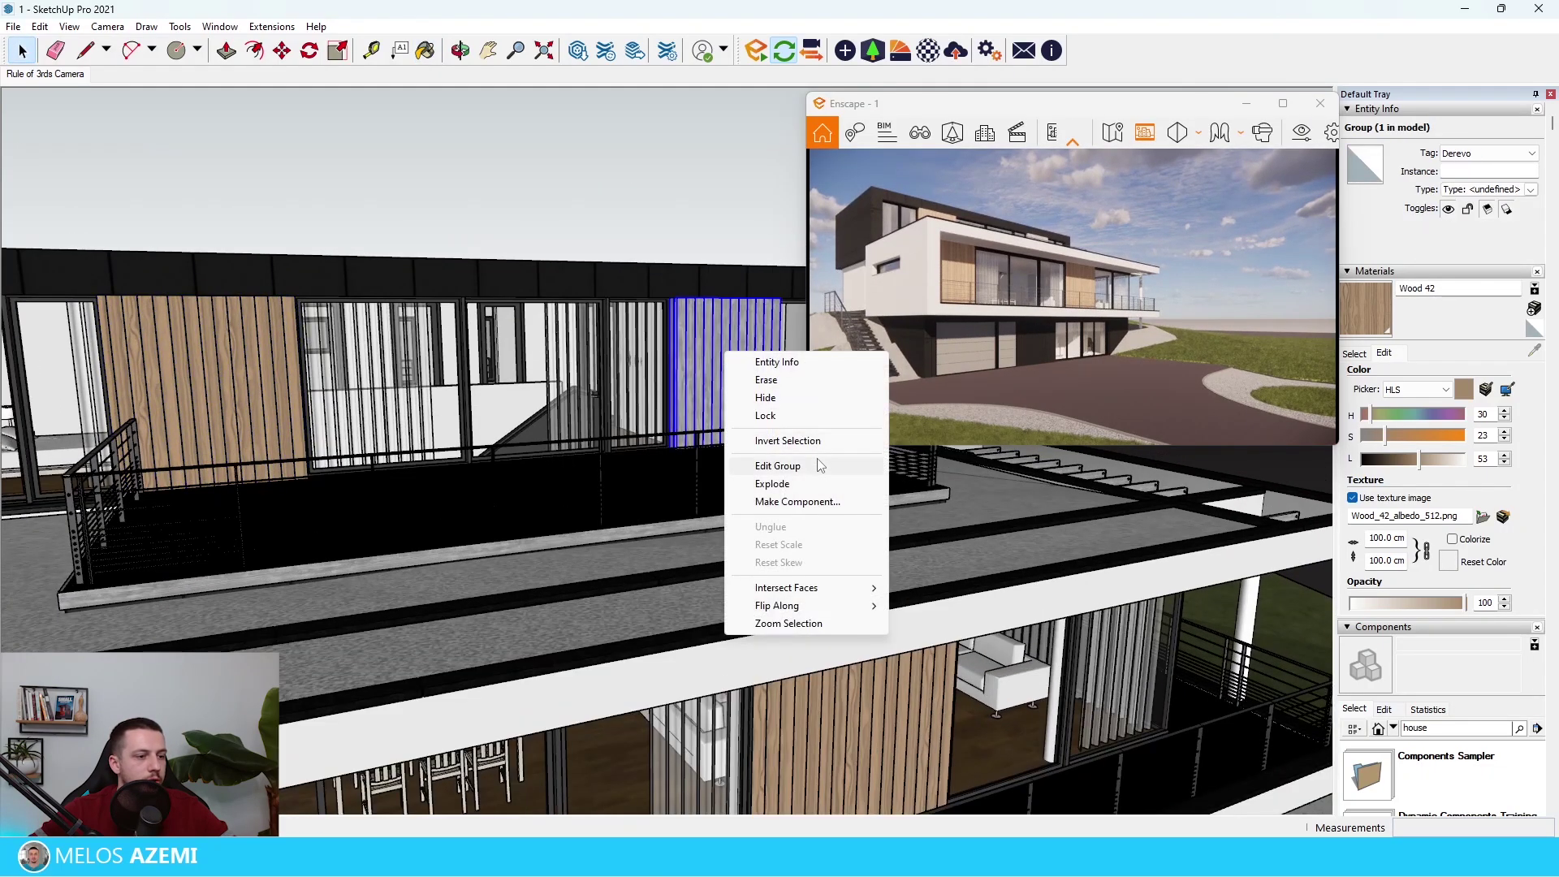
left_click(800, 484)
right_click(704, 311)
left_click(772, 404)
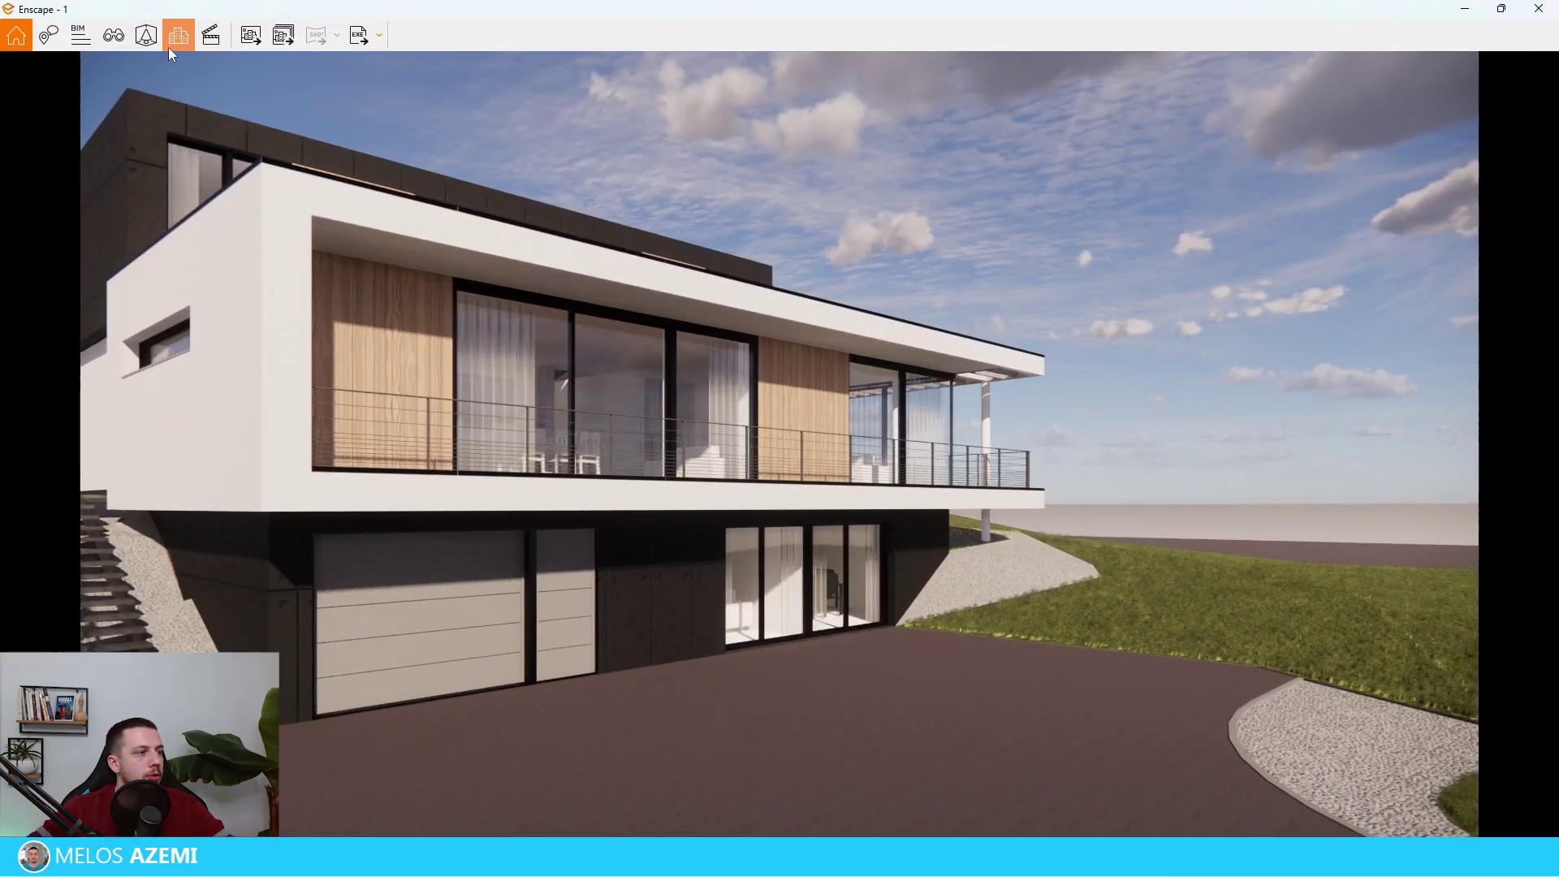
Step: Return the enlarged Enscape render to the saved Rule of 3rds Camera view and shrink its window back
left_click(114, 35)
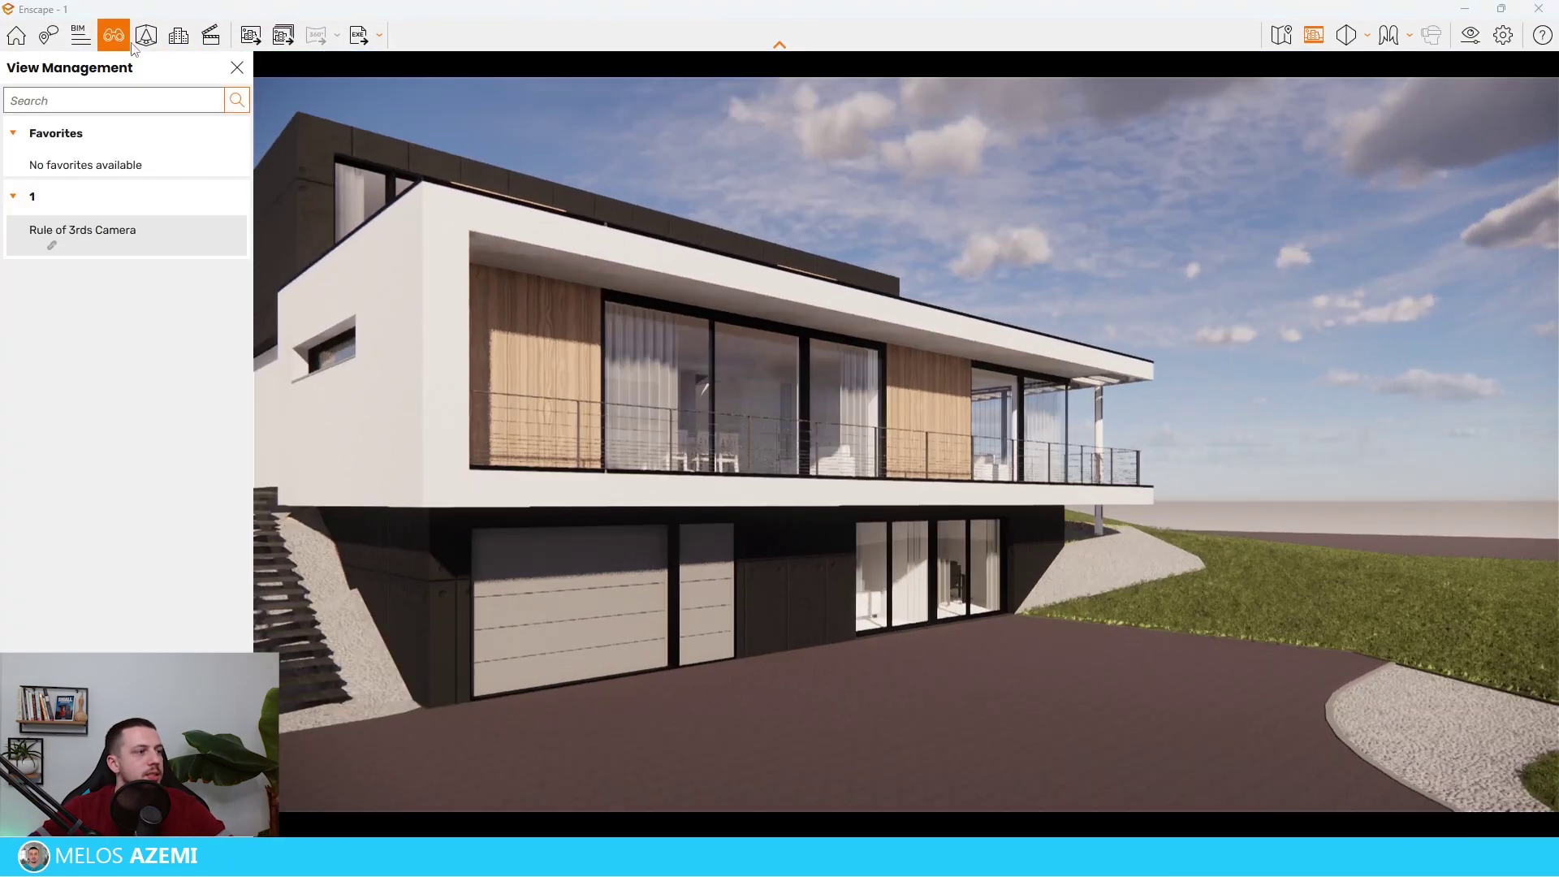
left_click(166, 233)
left_click(238, 70)
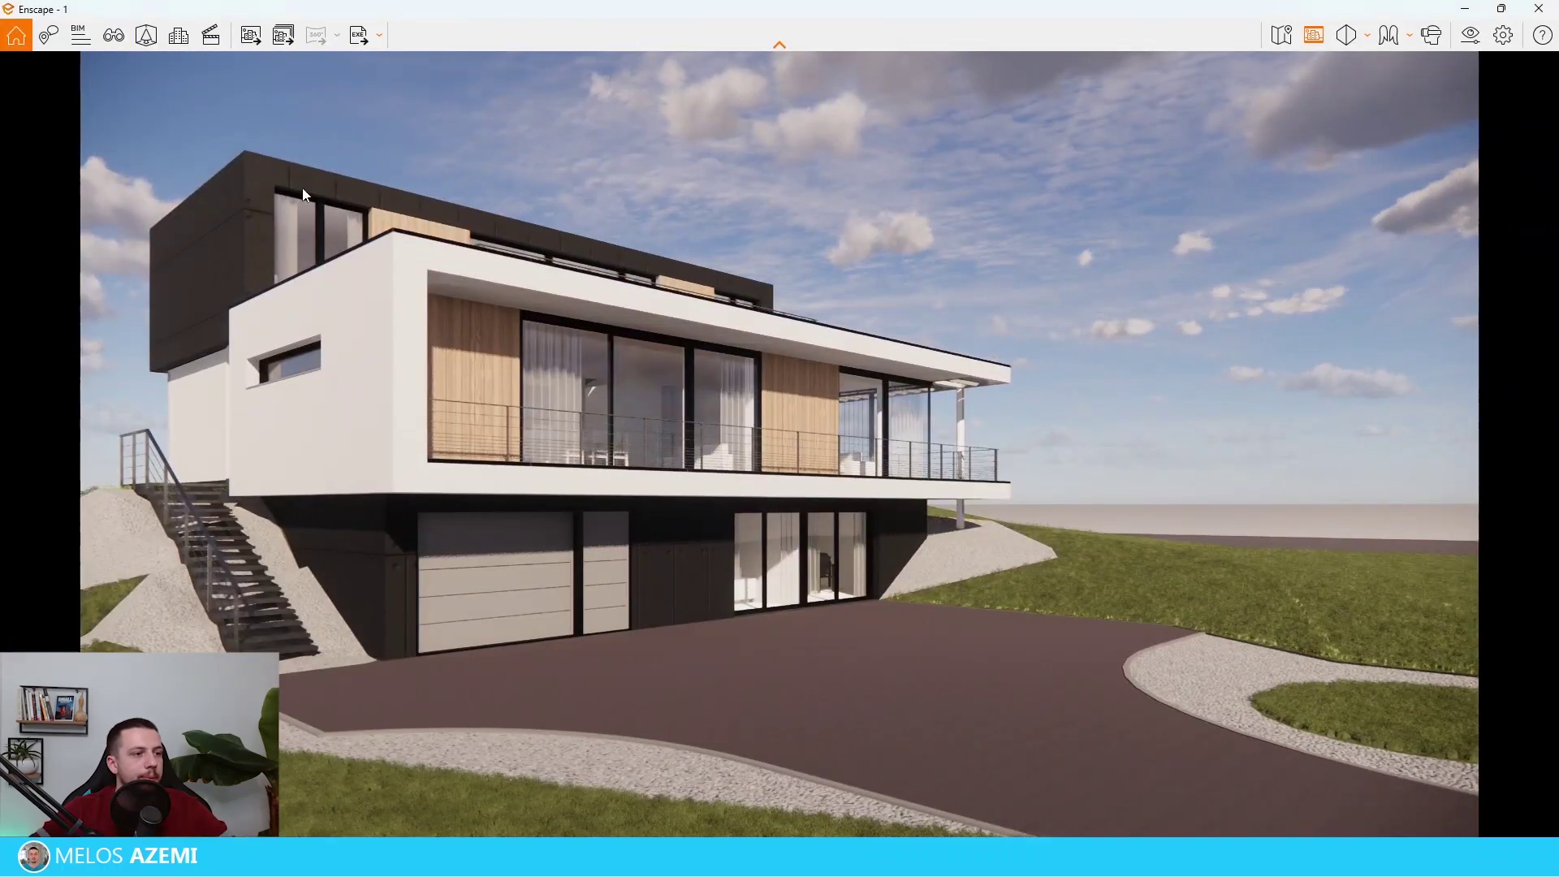
left_click(1501, 9)
Step: Sample the middle floor's window glass material and raise its specular reflection to 79.1% in the Enscape Material Editor
middle_click_drag(554, 414, 560, 495)
scroll(552, 406, "up", 5)
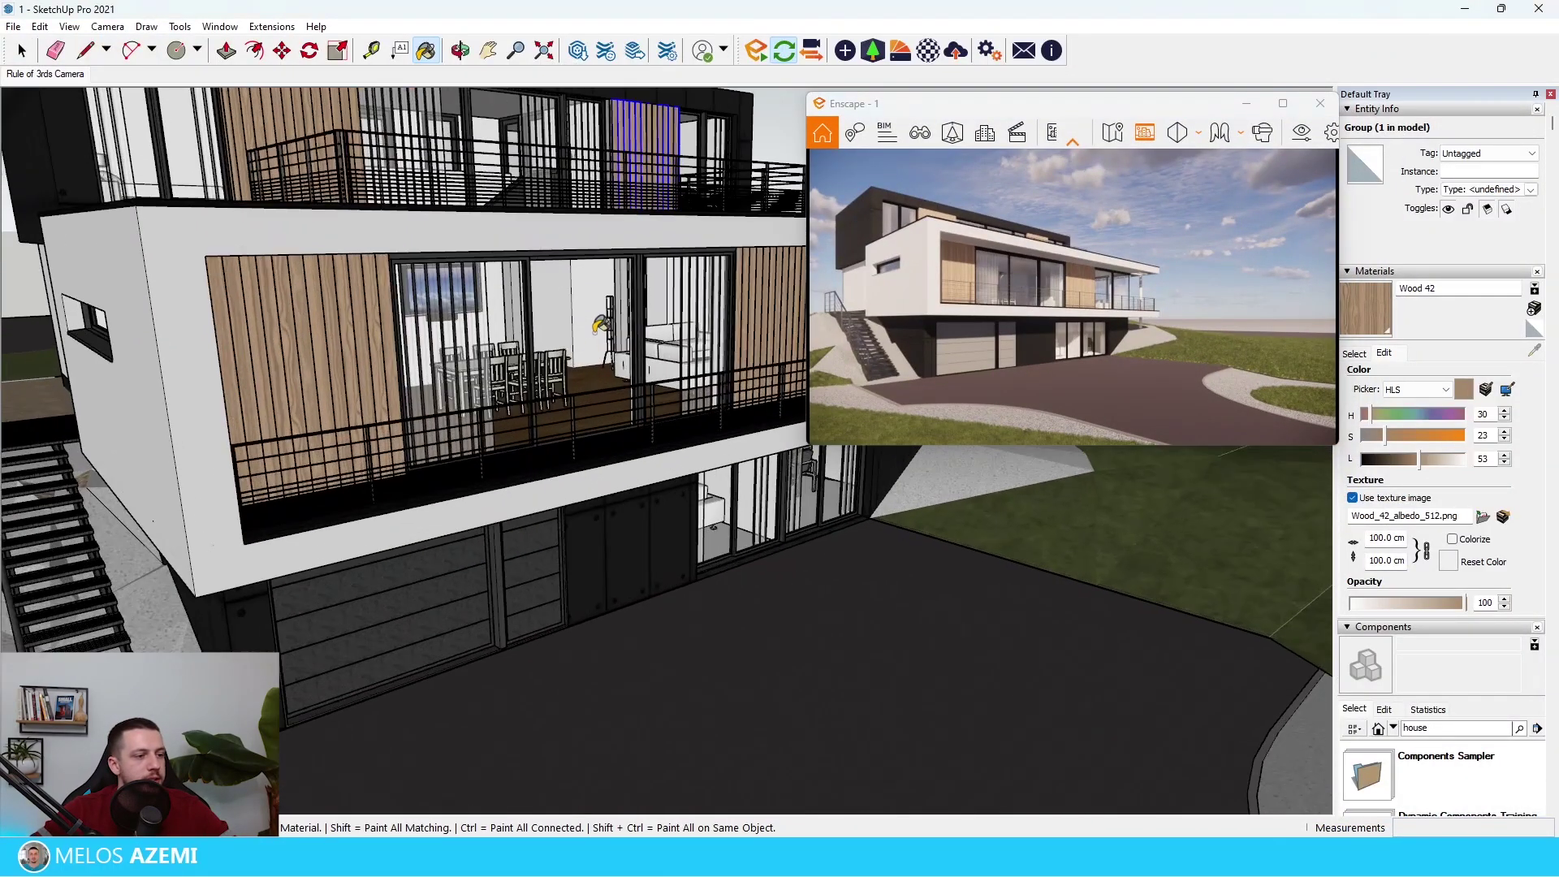
middle_click_drag(553, 406, 560, 349)
left_click(560, 349, "alt")
left_click(928, 51)
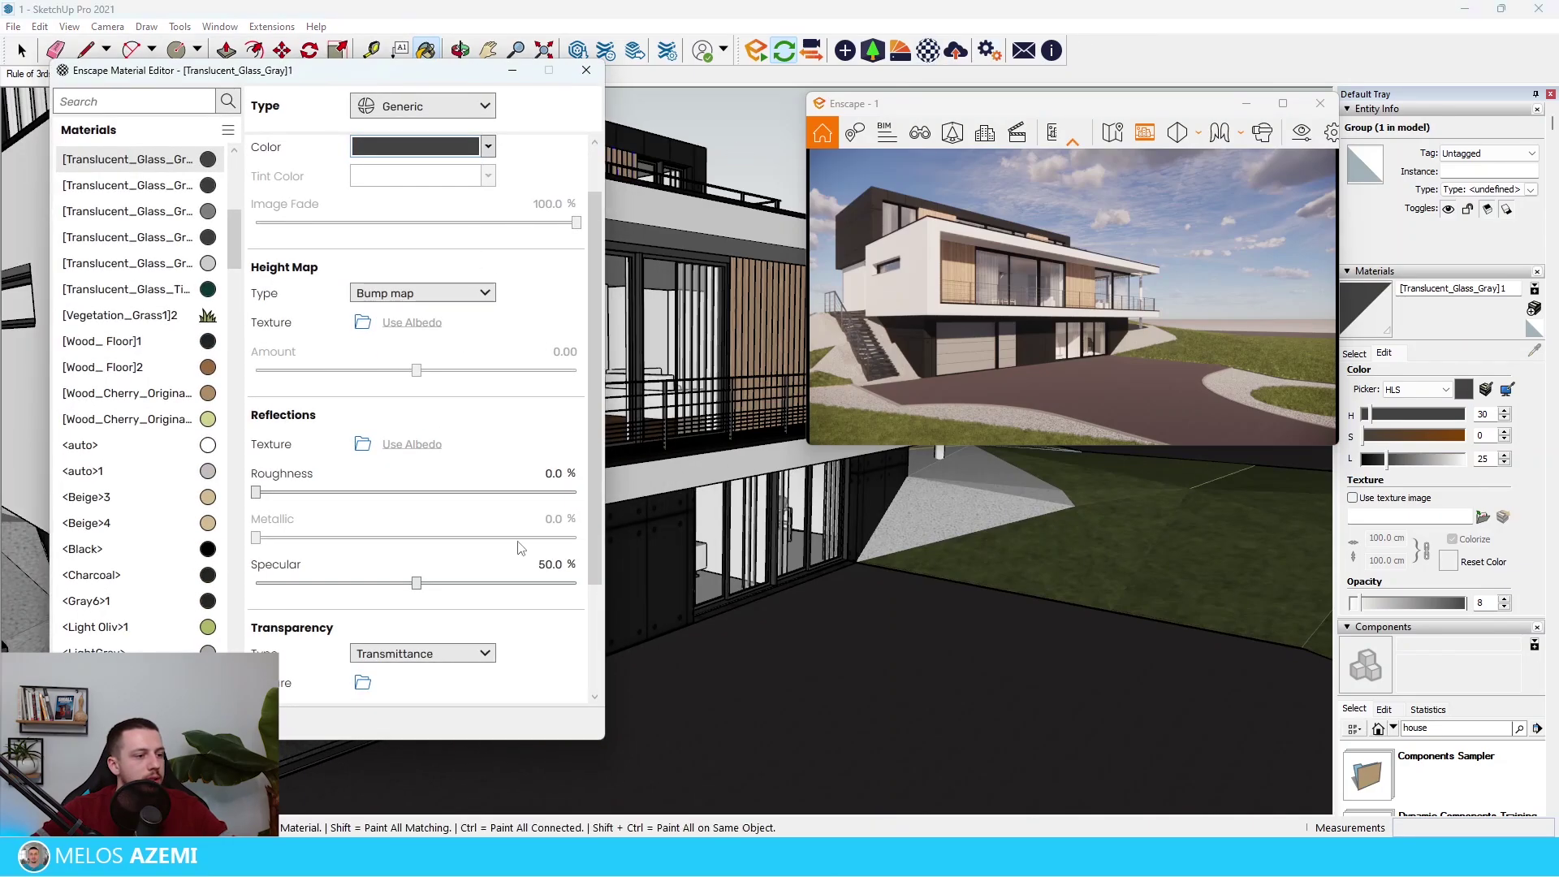
left_click_drag(416, 583, 519, 596)
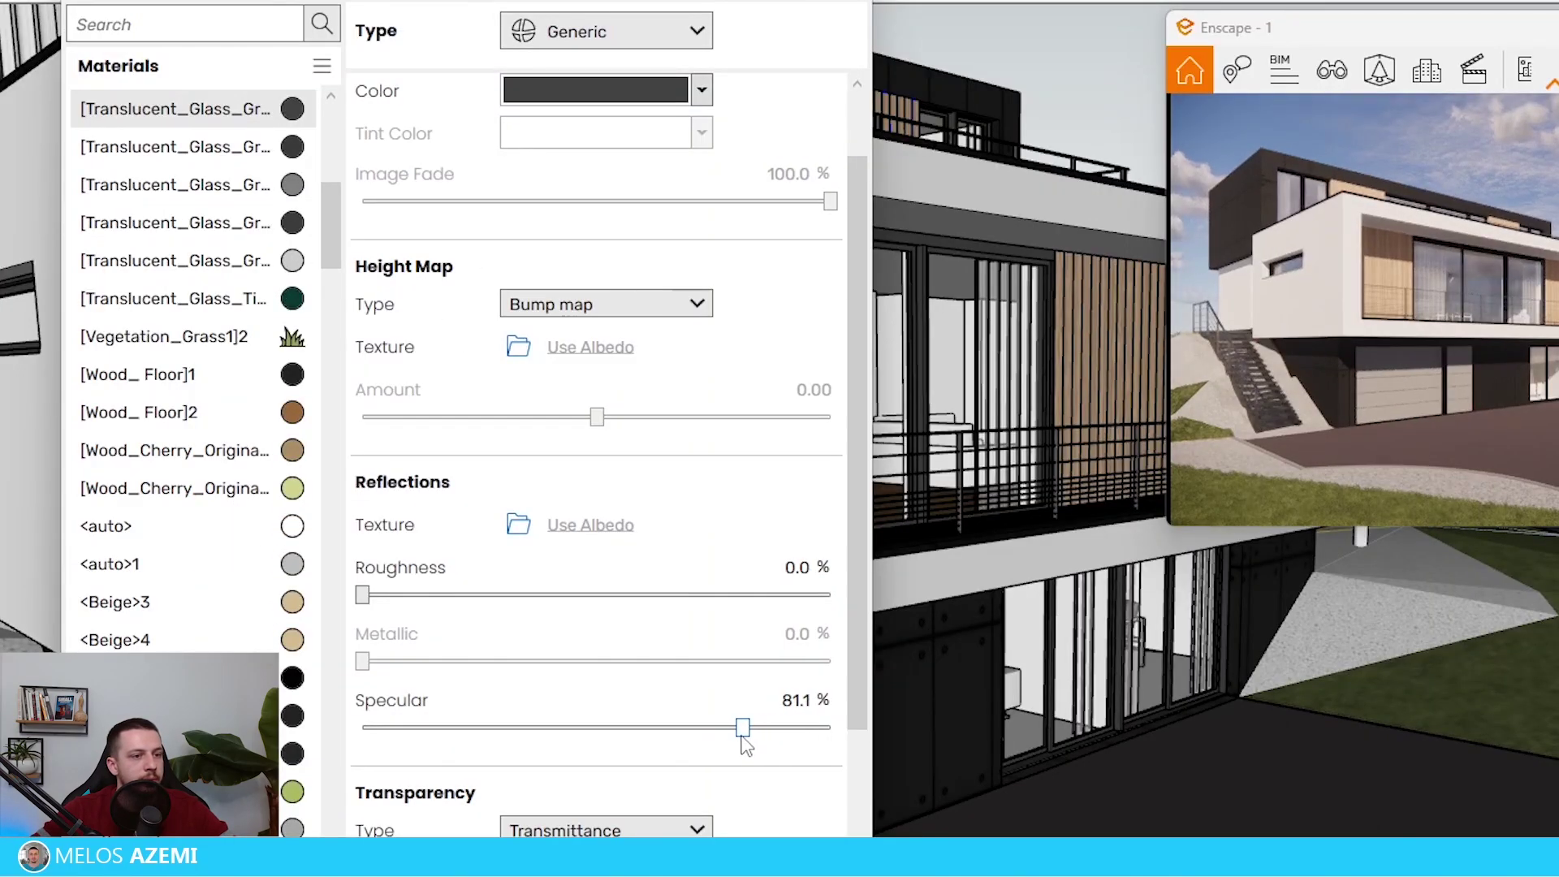
left_click_drag(741, 738, 731, 737)
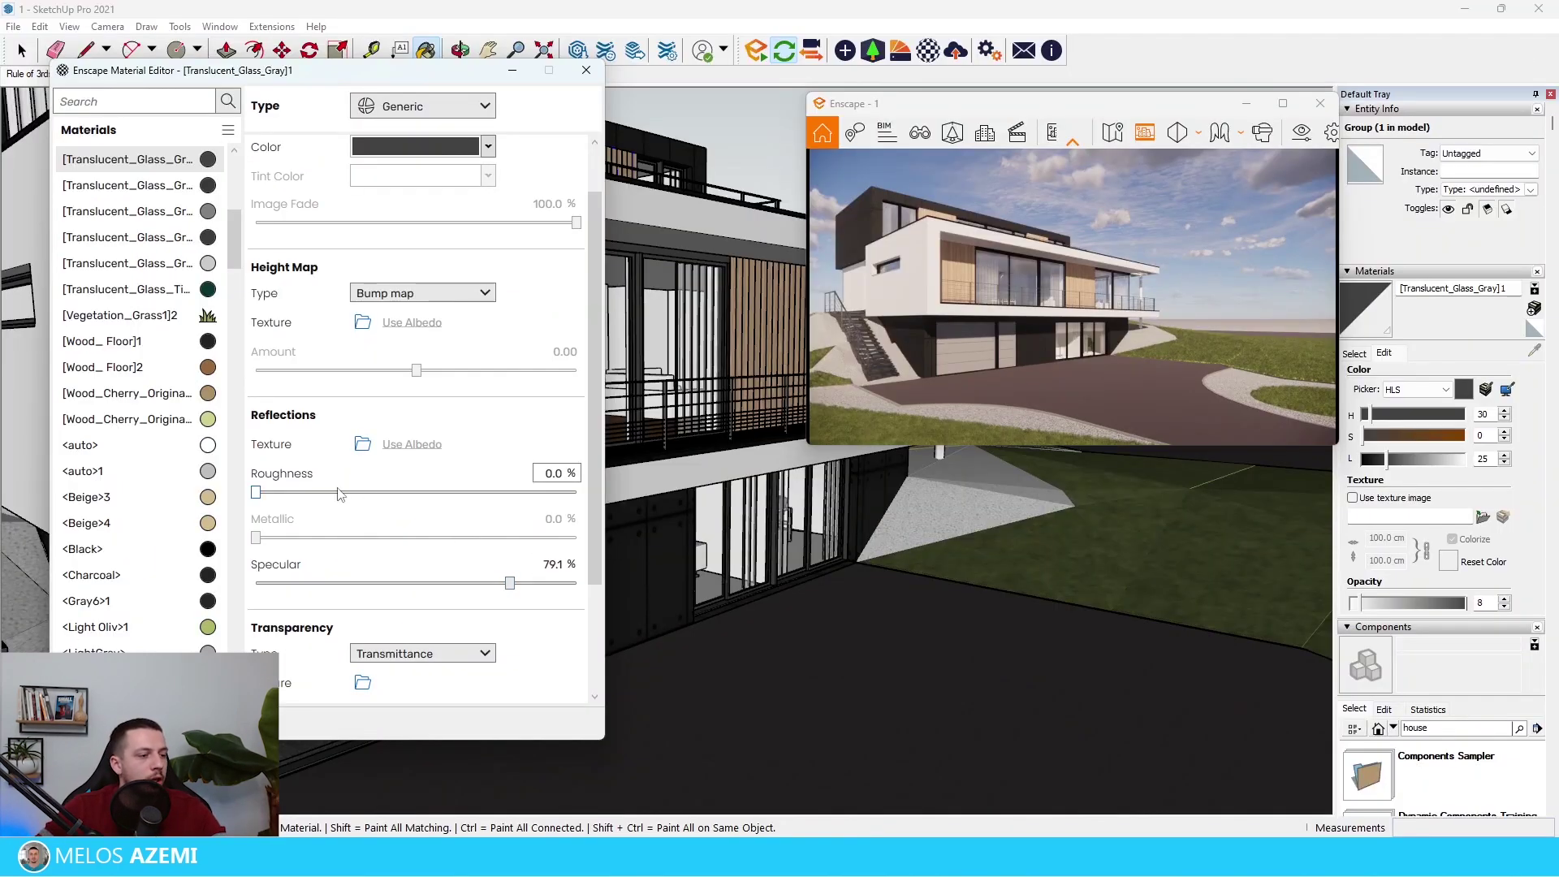
scroll(339, 494, "up", 1)
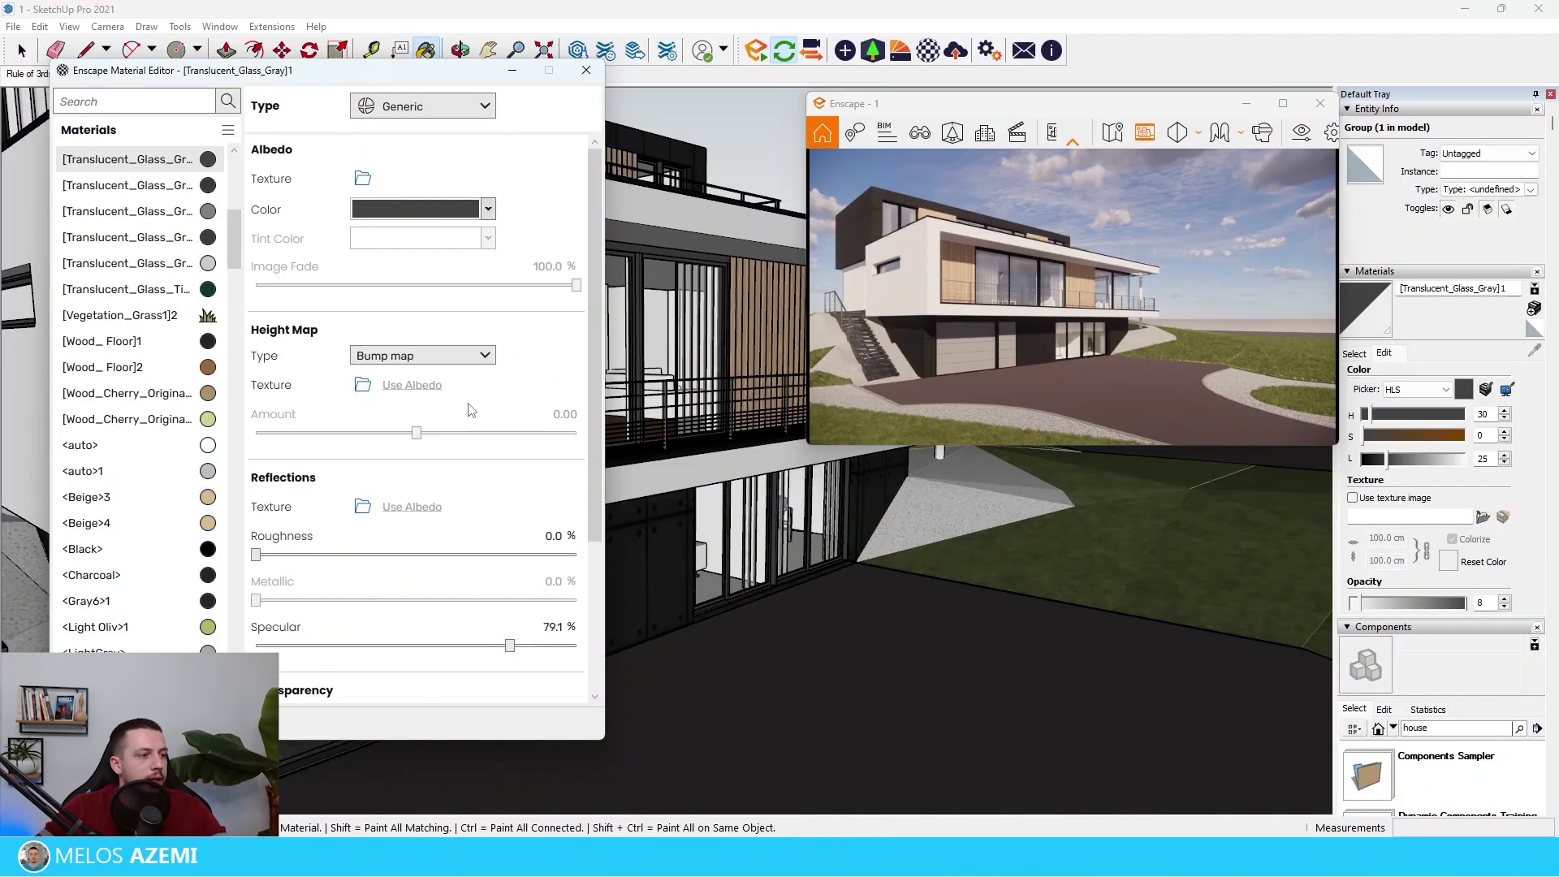
left_click(586, 71)
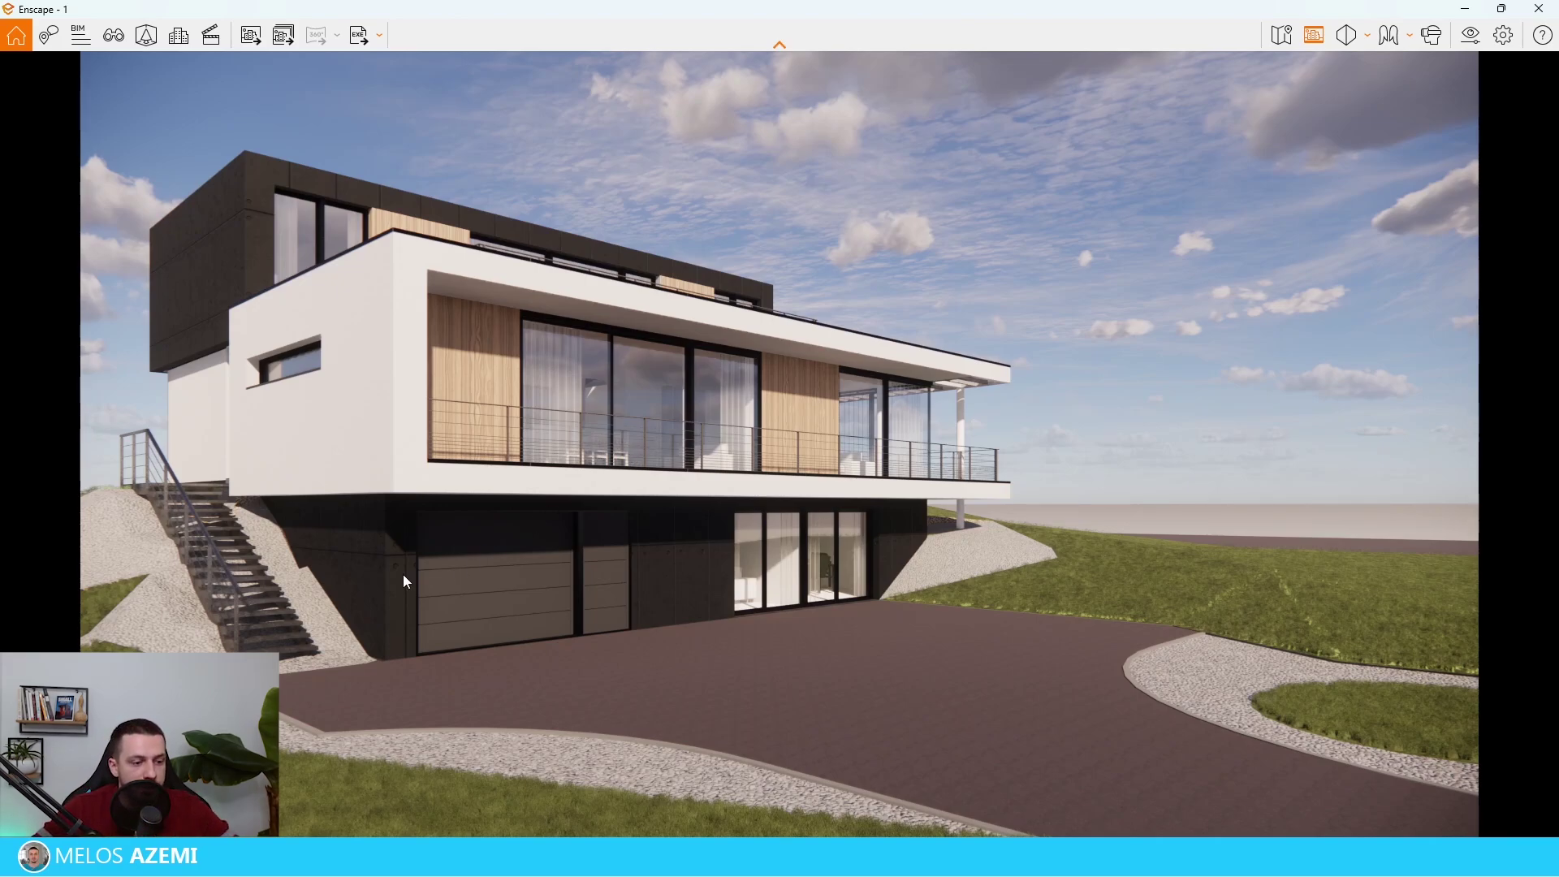
Step: Select the driveway and import the Road 04 material from the Roads category of the Enscape Material Library
left_click(1500, 9)
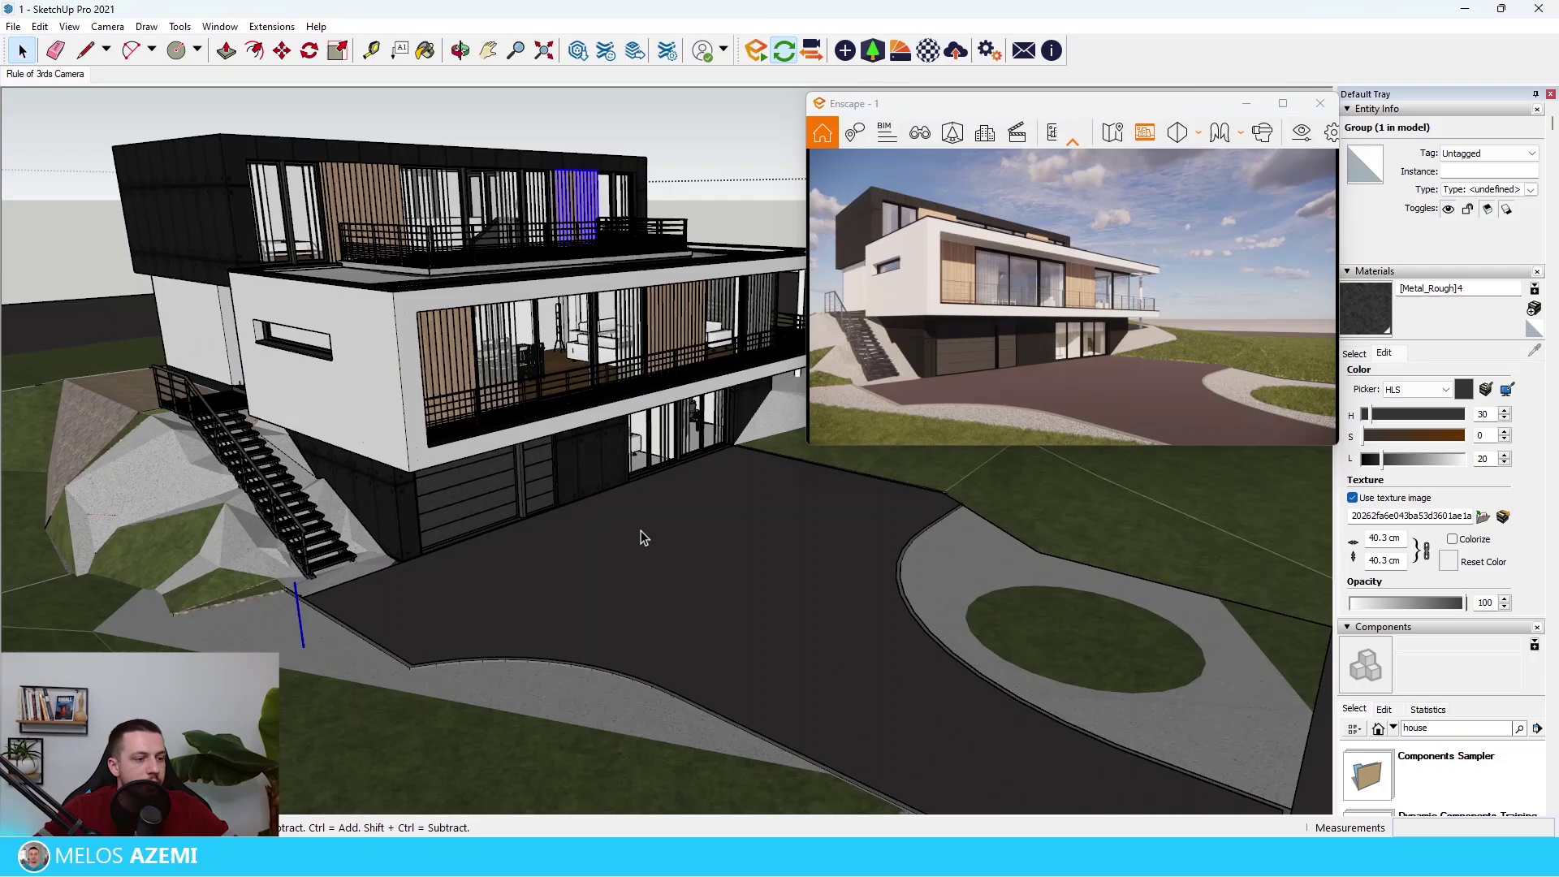
left_click(641, 537)
left_click(902, 51)
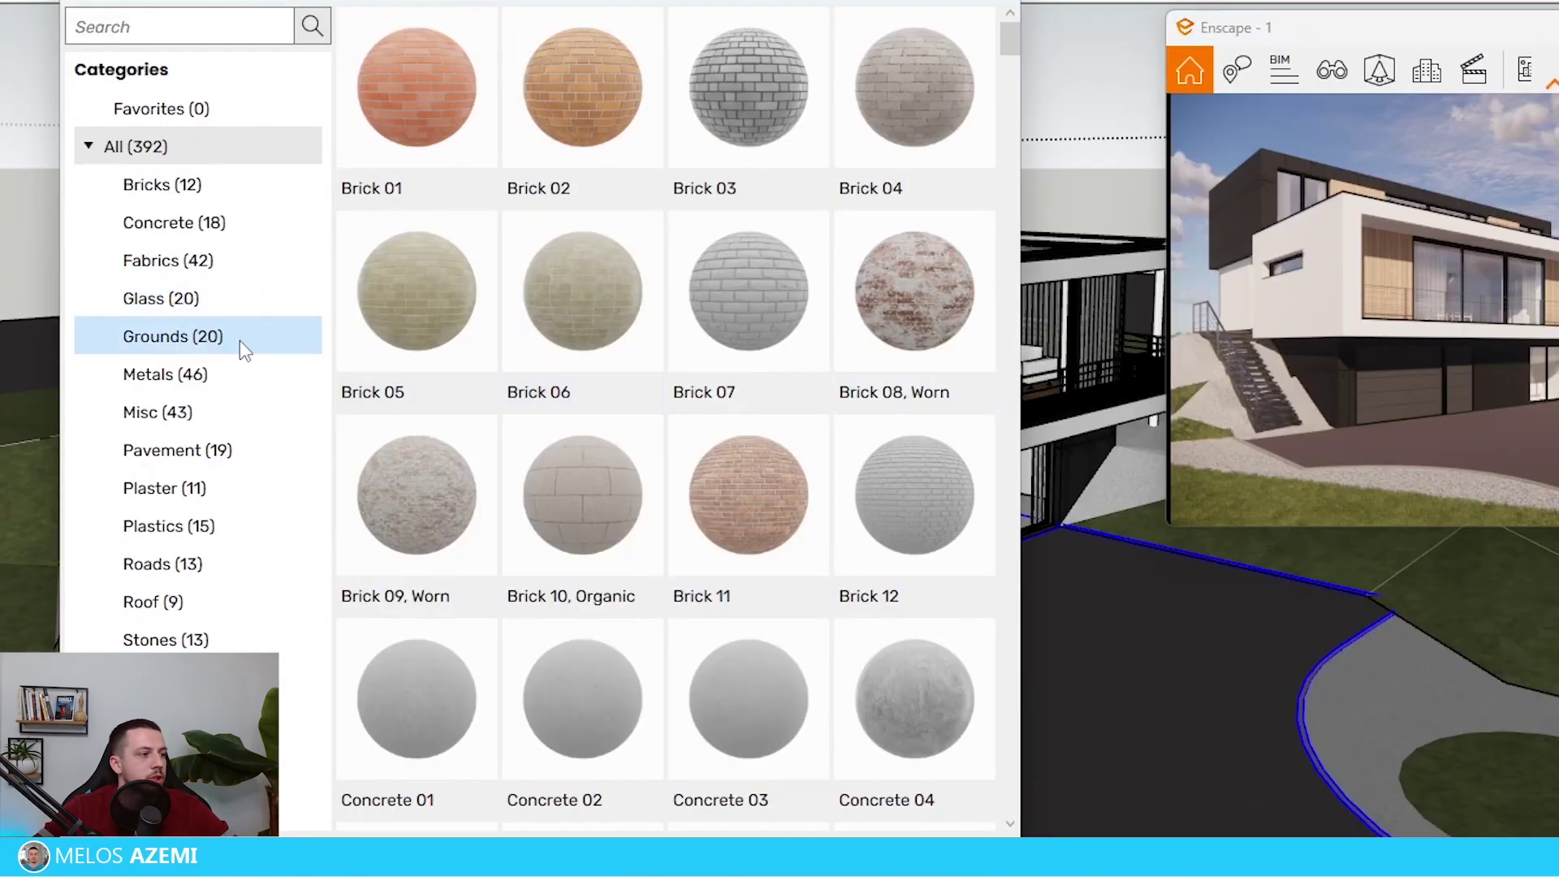
left_click(174, 564)
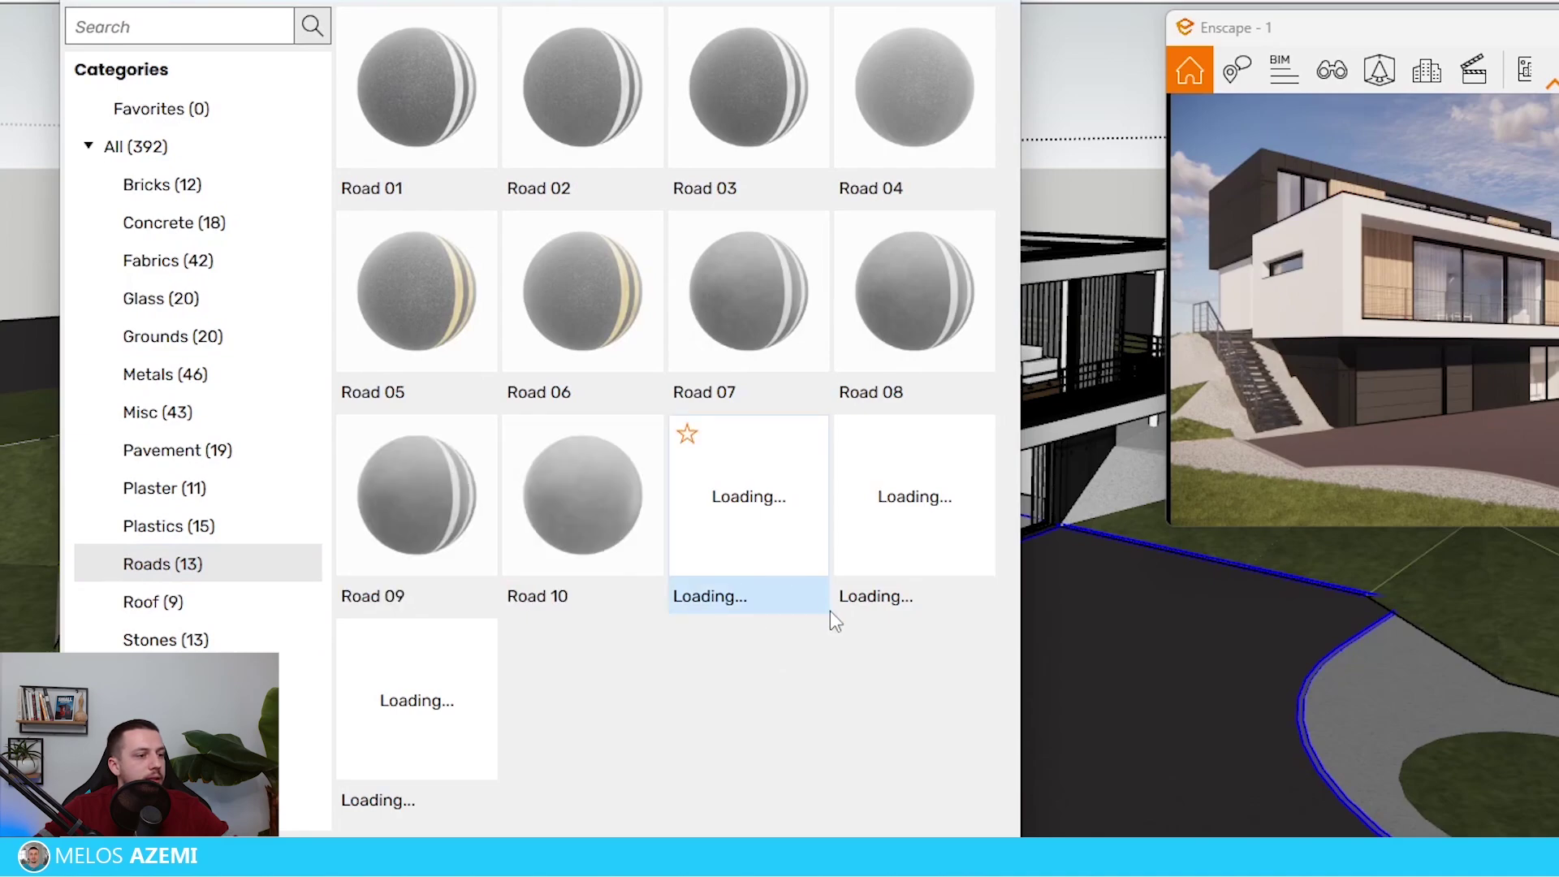
left_click(905, 113)
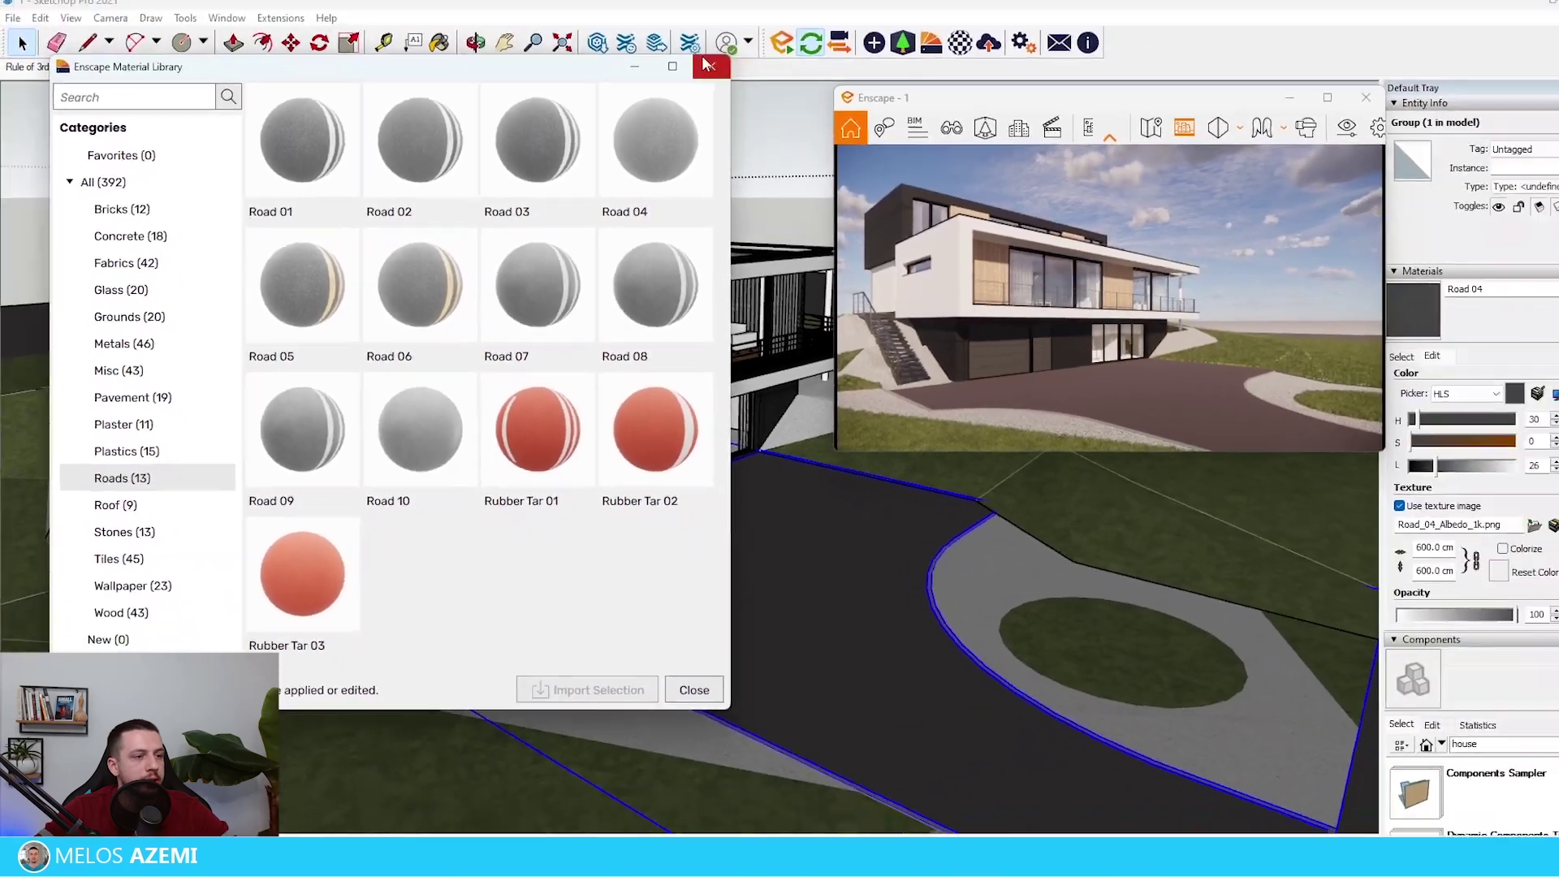
left_click(706, 65)
Step: Open the driveway group, paint its surface with Road 04 and leave the group
double_click(763, 492)
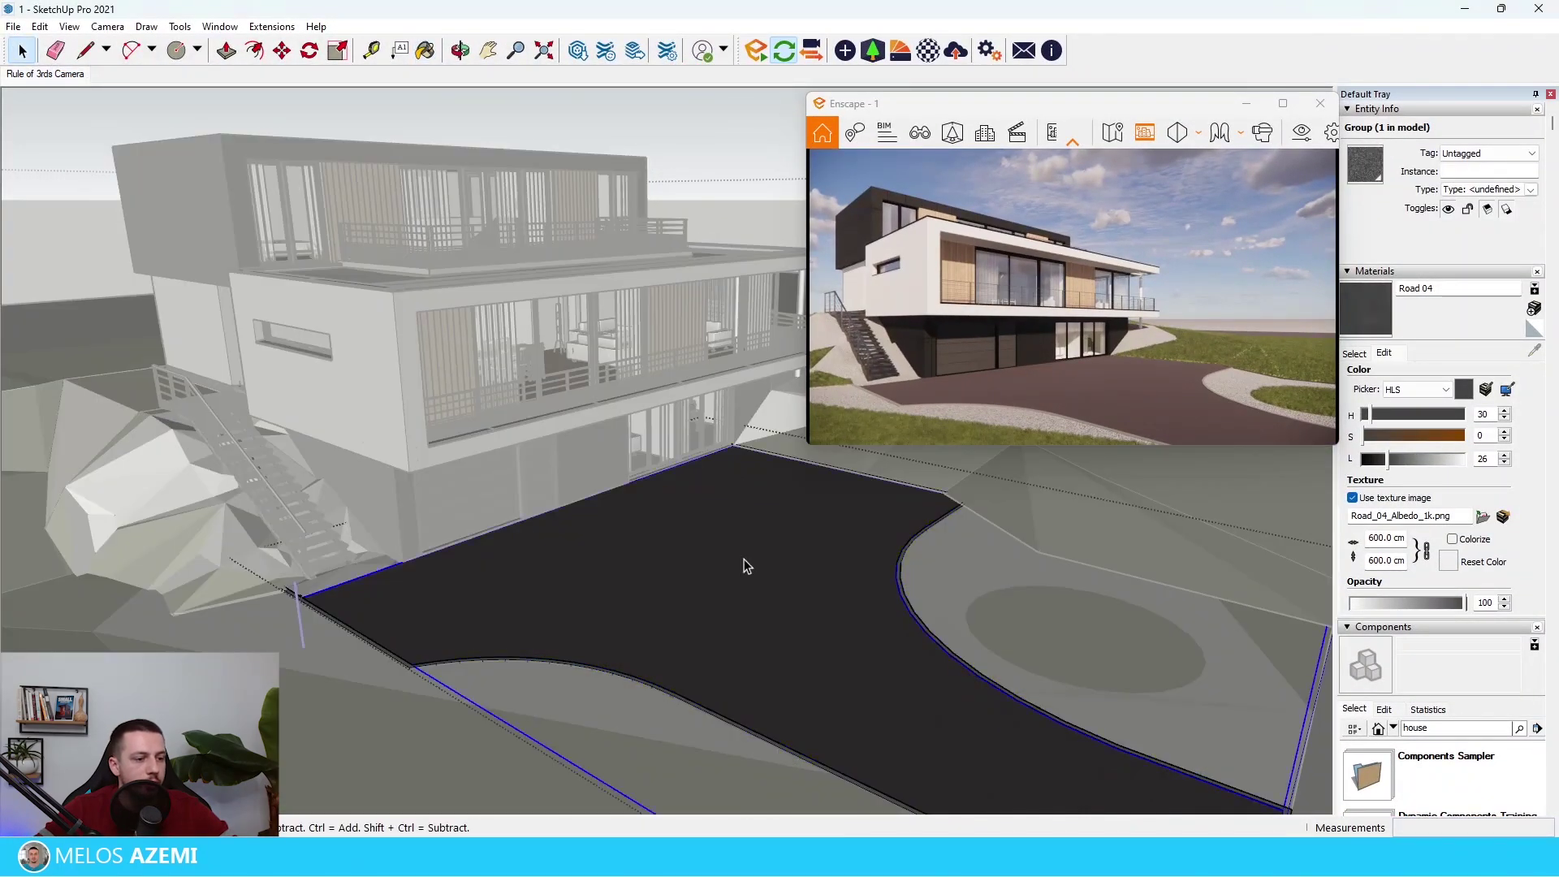
double_click(744, 561)
key("b")
left_click(744, 565)
key("space")
left_click(744, 571)
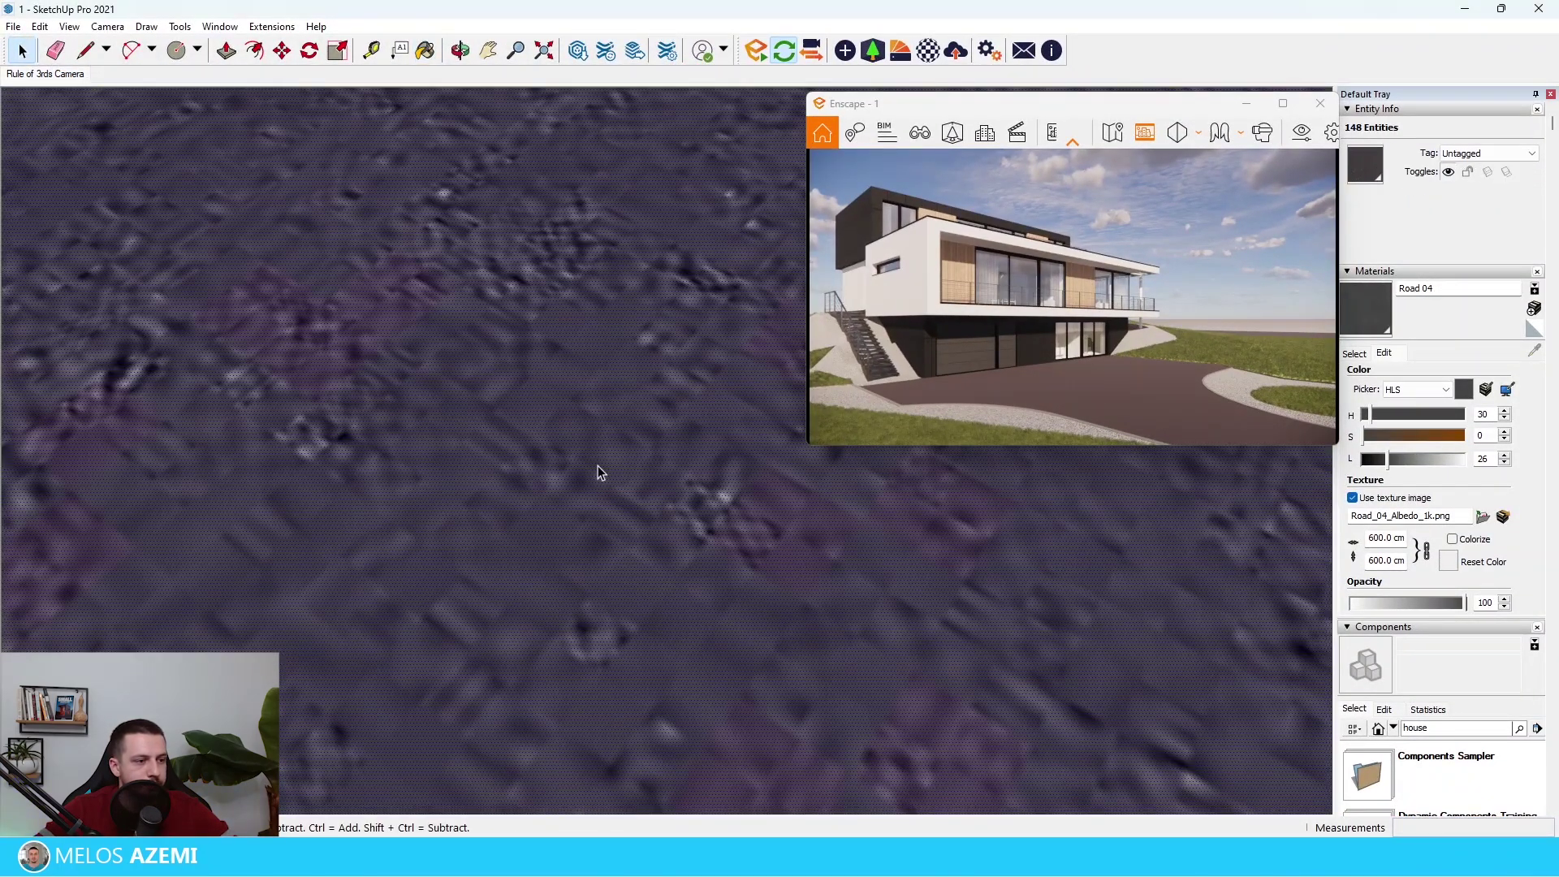
scroll(544, 520, "down", 2)
scroll(498, 601, "down", 3)
key("b")
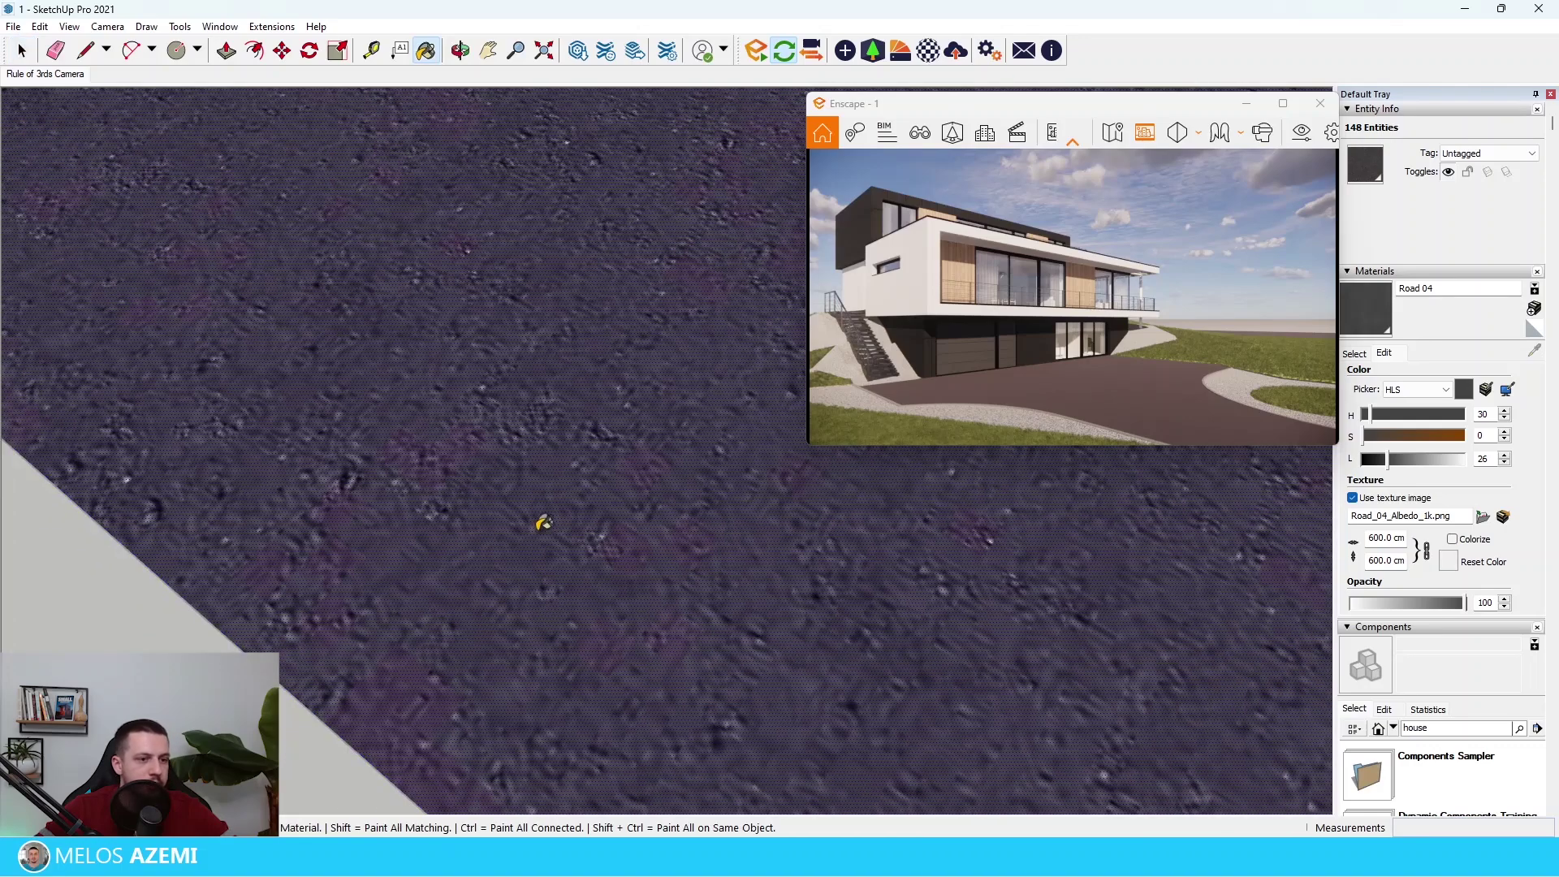
scroll(512, 540, "down", 2)
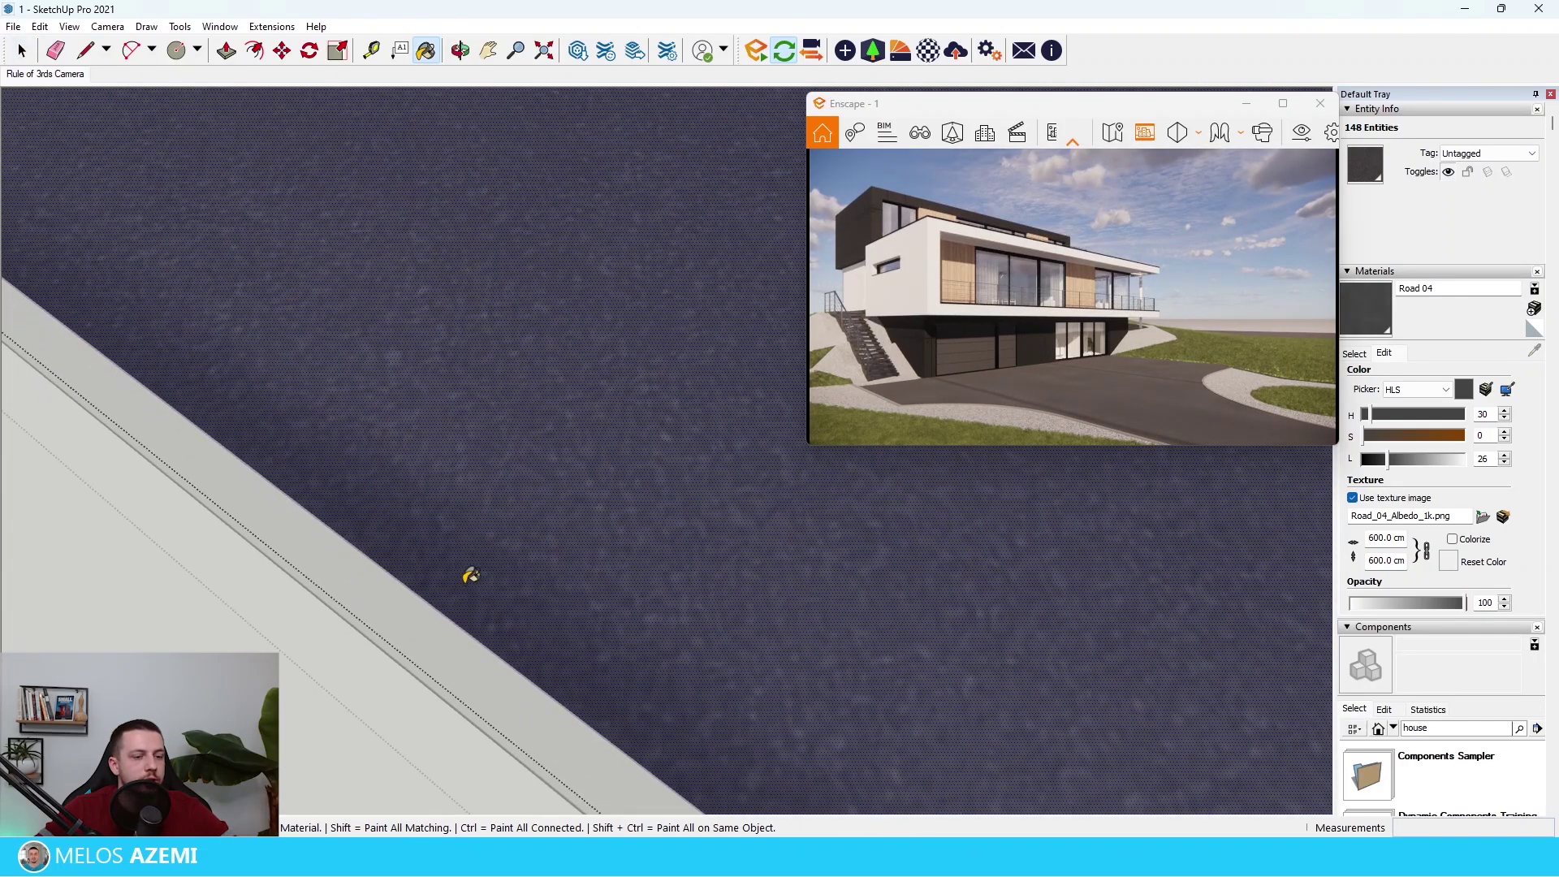
scroll(228, 488, "down", 4)
scroll(230, 487, "down", 5)
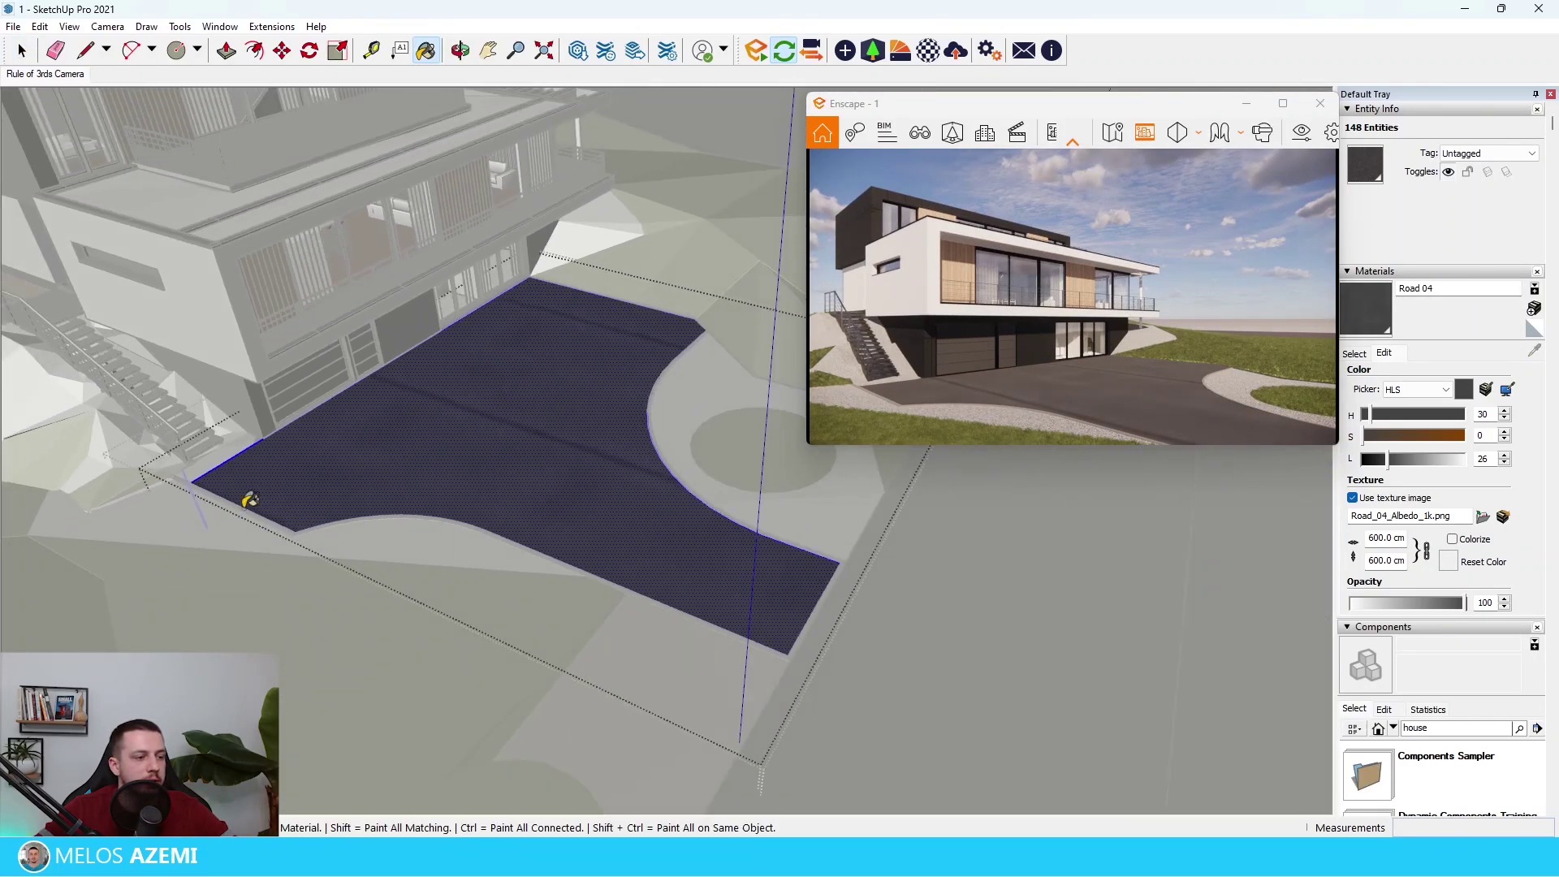
key("space")
right_click(470, 459)
mouse_move(554, 676)
left_click(668, 675)
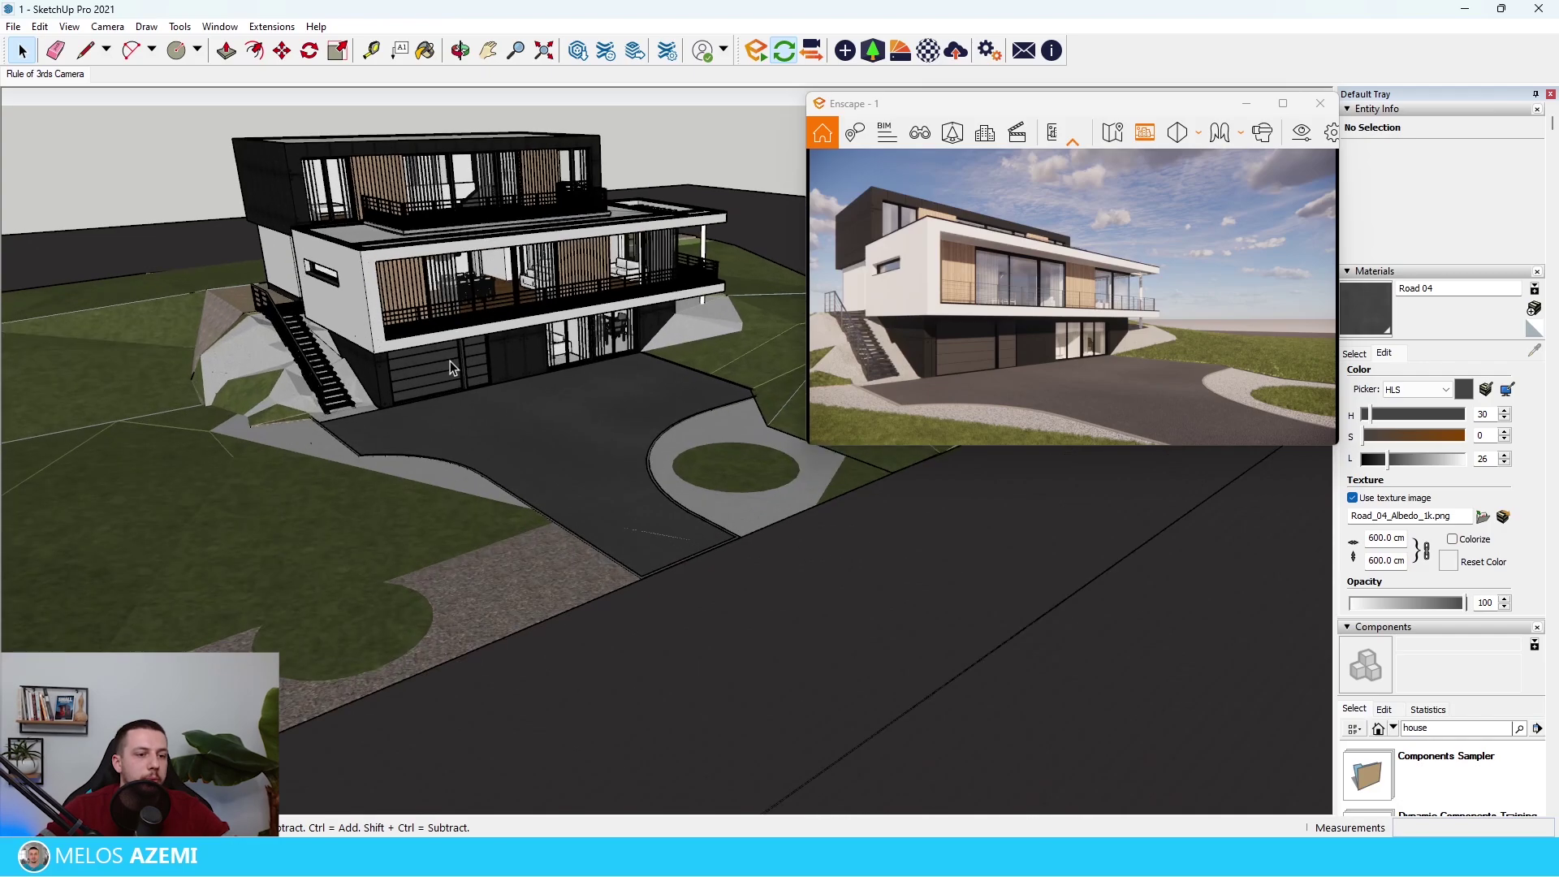
Step: Enlarge the Enscape render and set the sky's horizon source to Skybox in the visual settings
left_click(1282, 103)
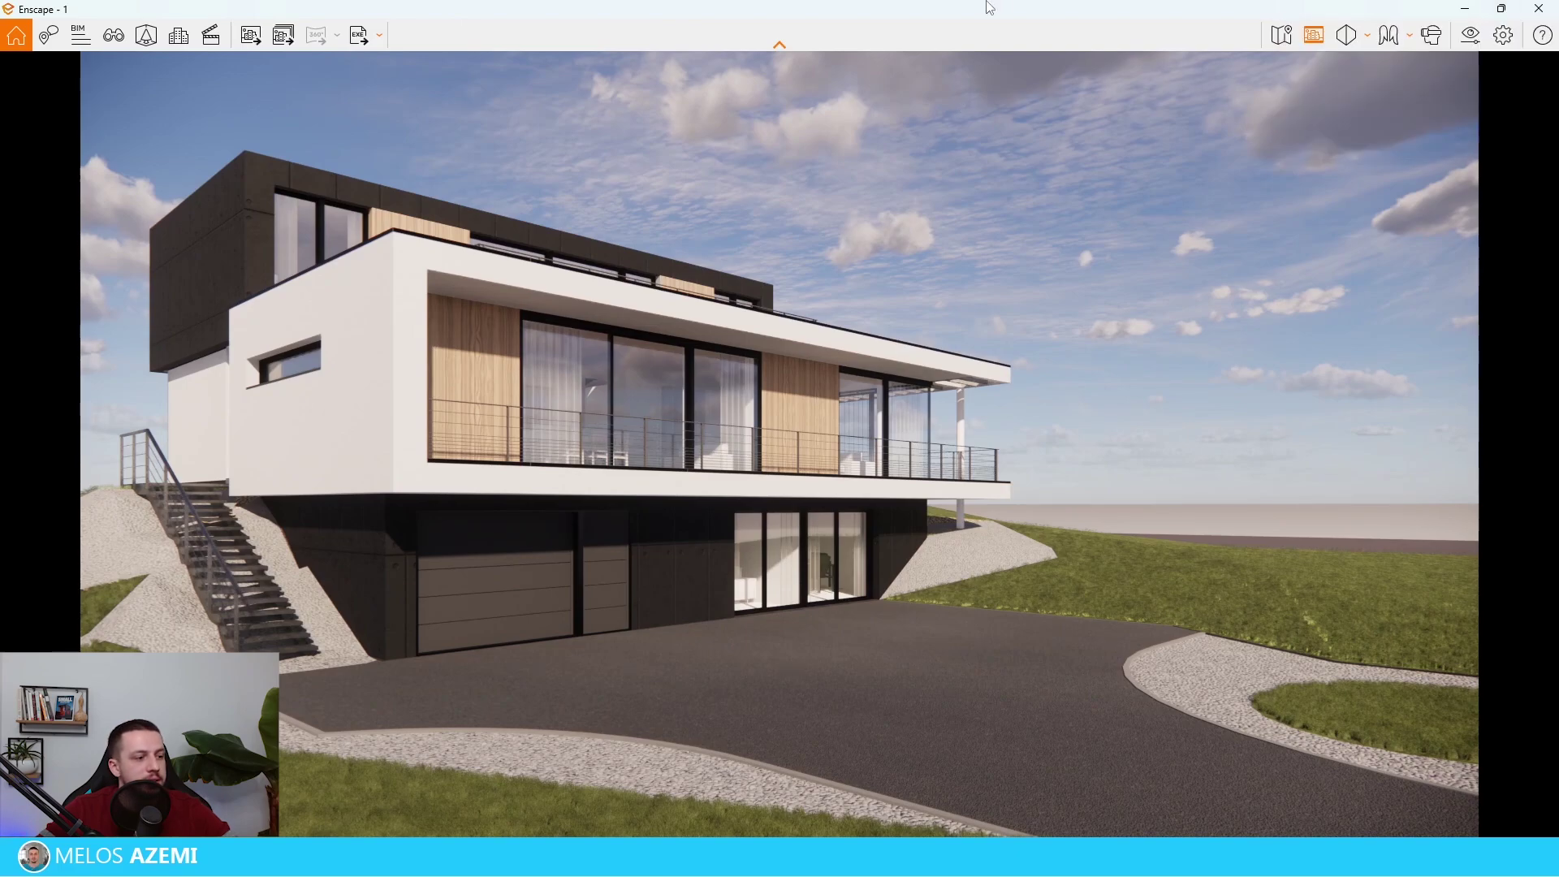
left_click(1470, 35)
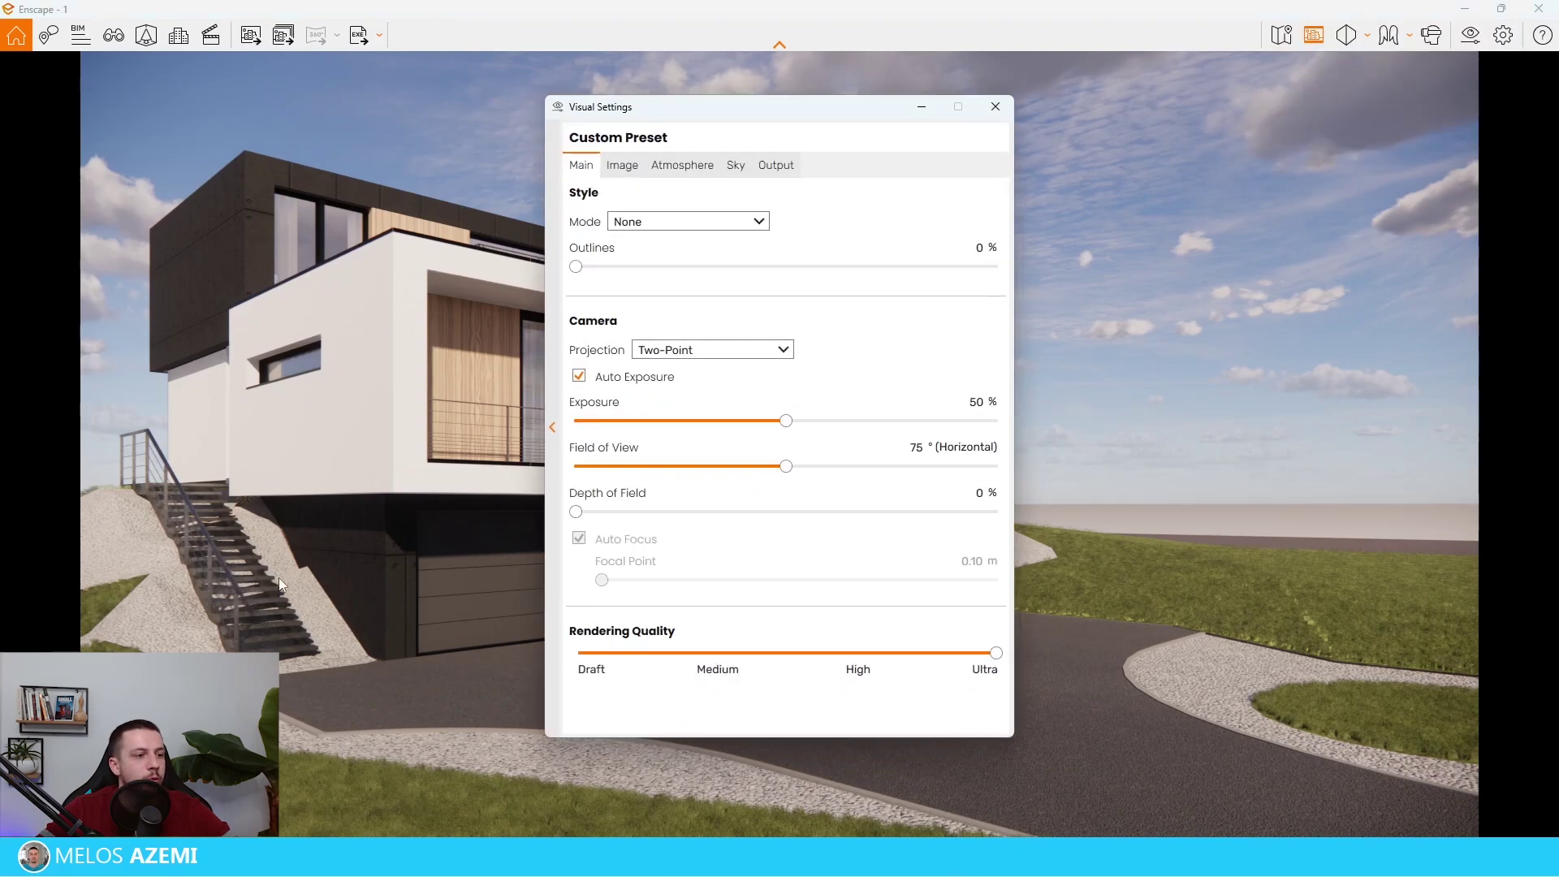
left_click(674, 165)
left_click(736, 165)
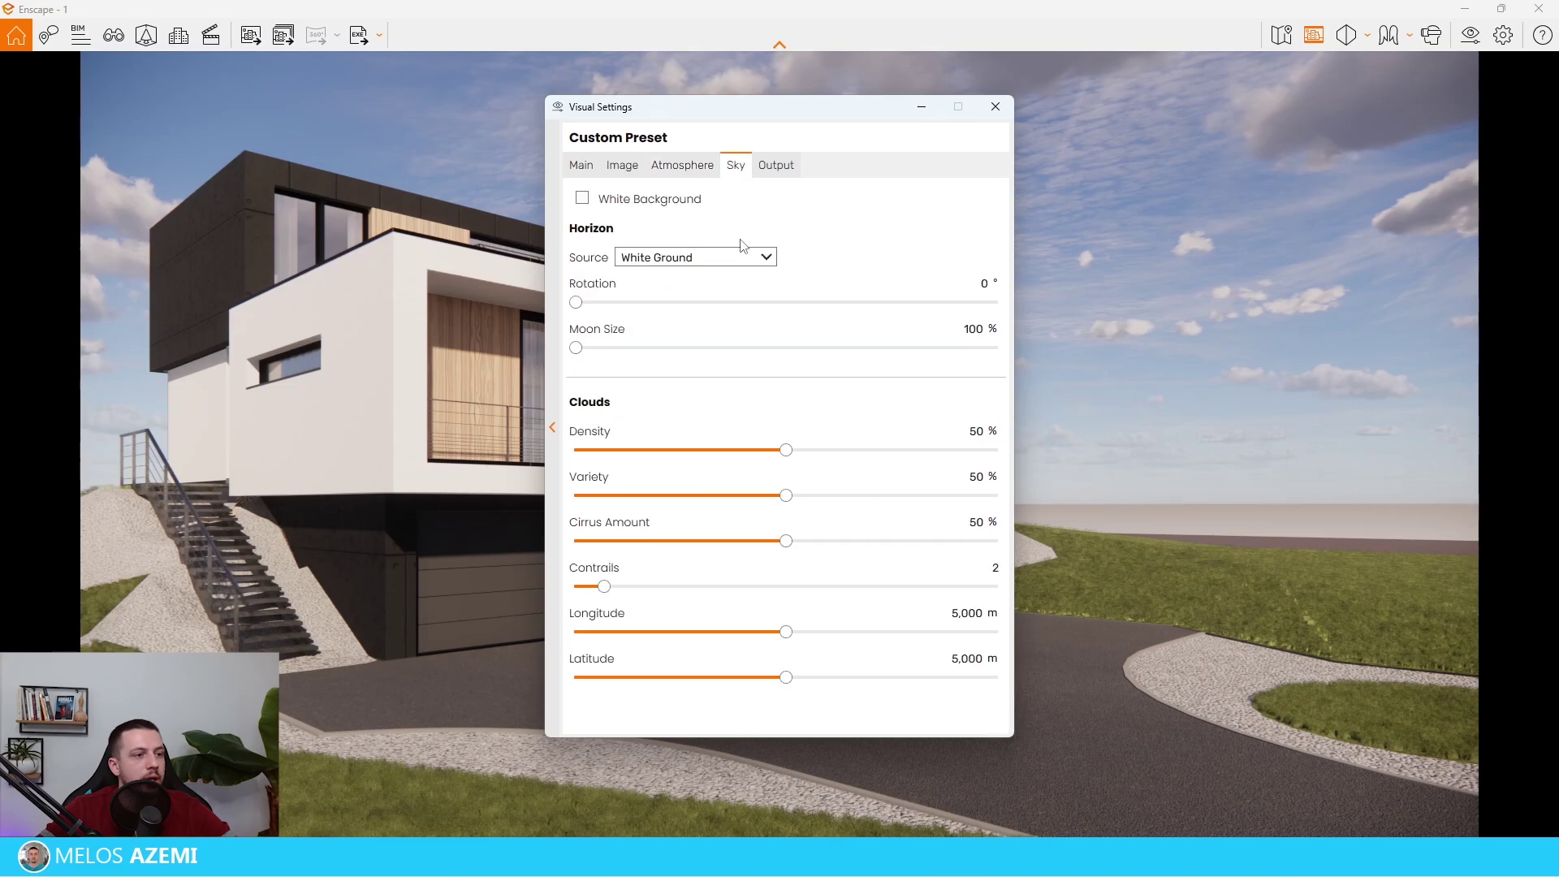
left_click(736, 309)
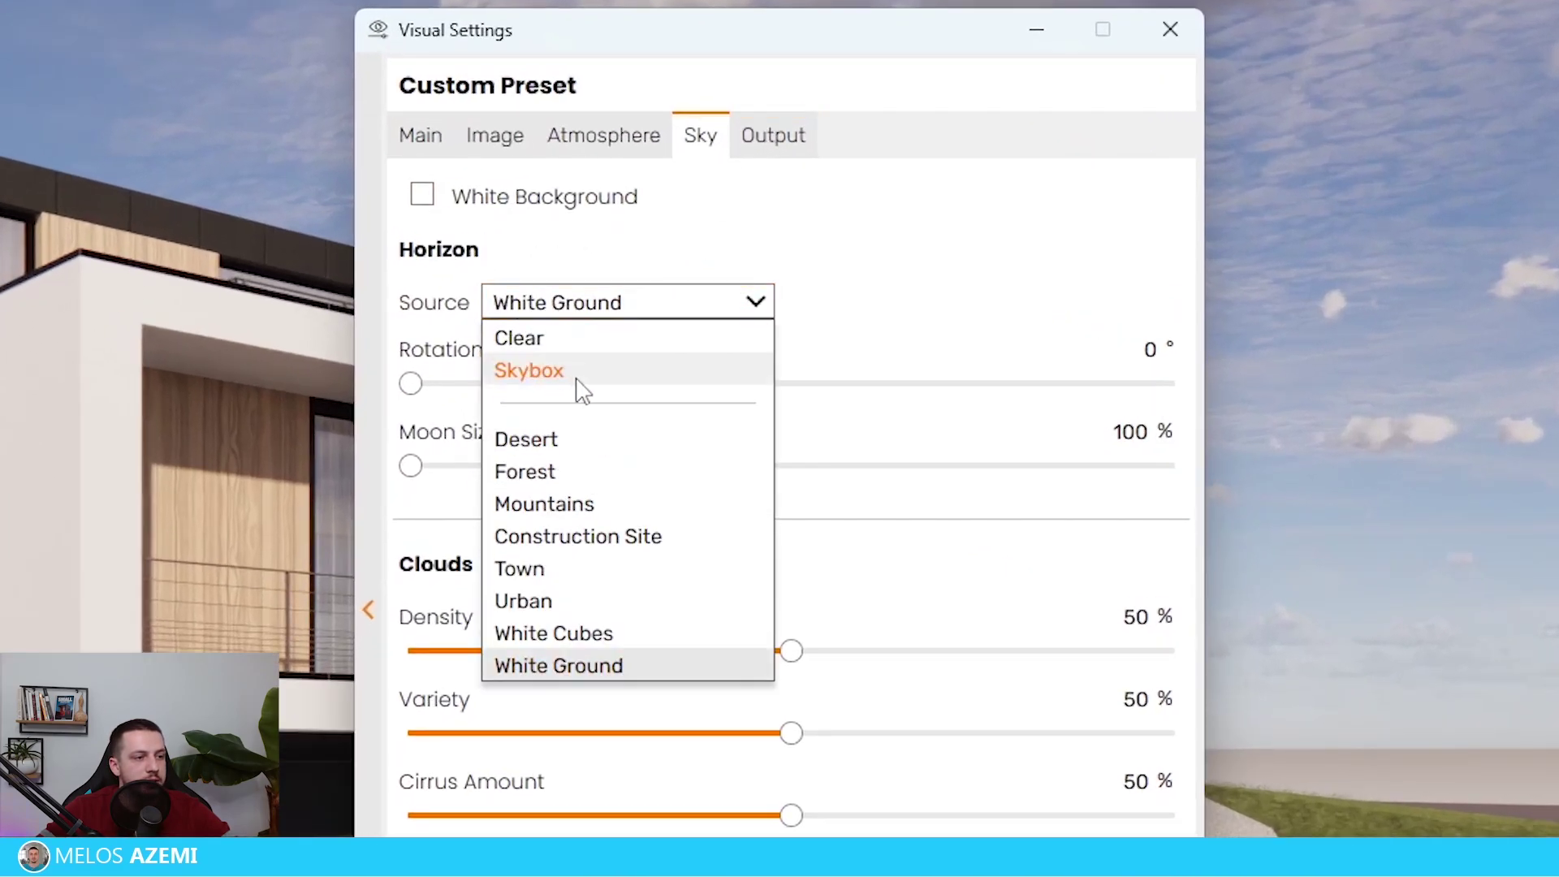
left_click(578, 380)
Step: Load Midday.hdr from the HDRI folder as the skybox and move the settings window off the house
left_click(647, 436)
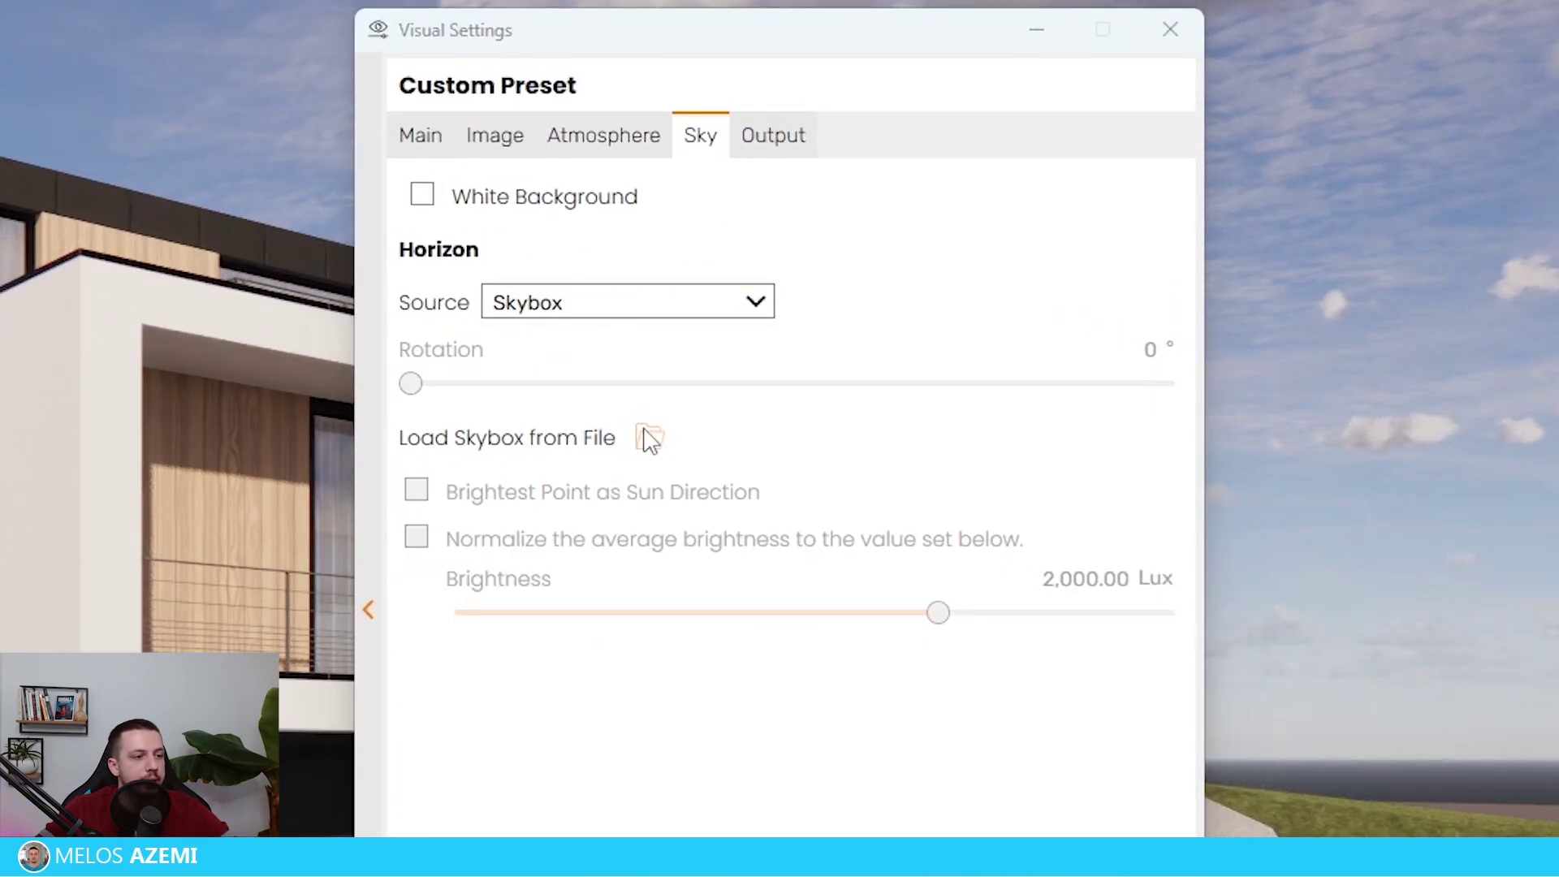
left_click_drag(1055, 89, 1558, 84)
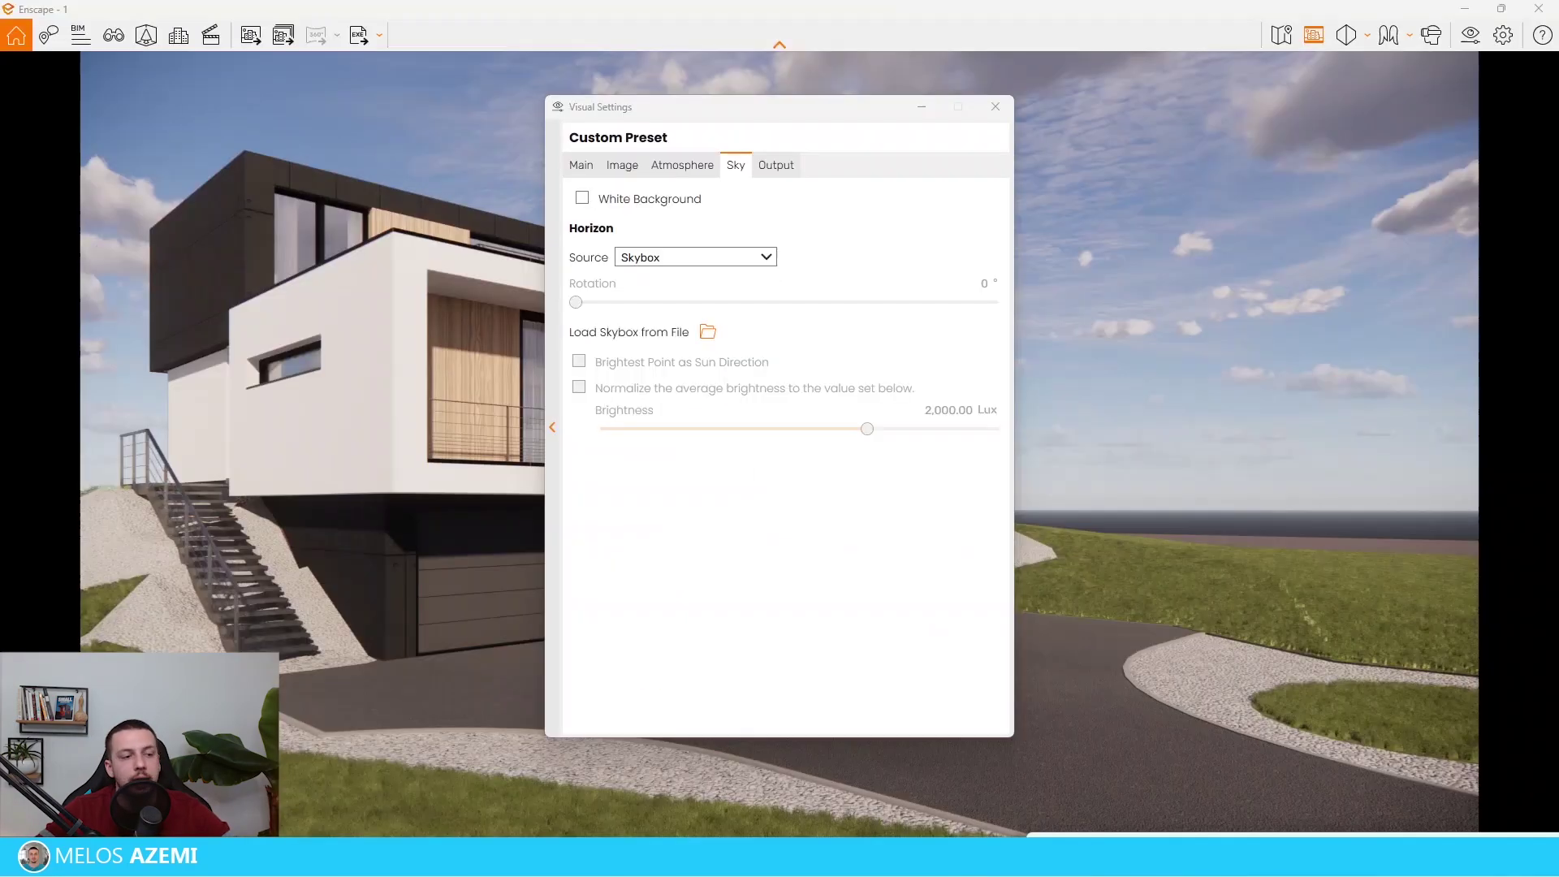
left_click_drag(816, 876, 584, 136)
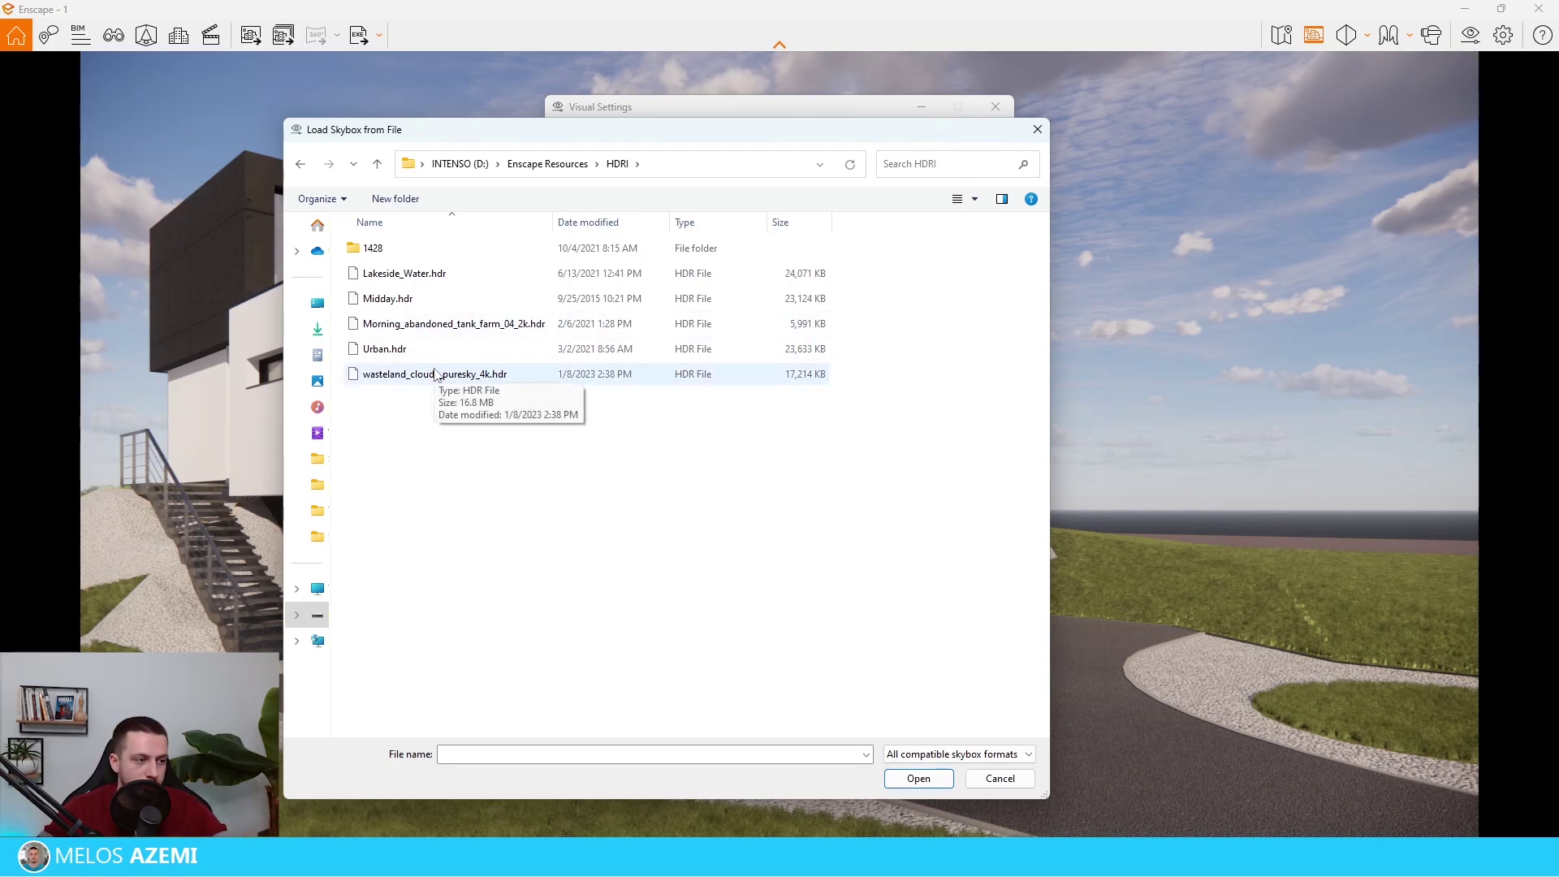
left_click(440, 303)
double_click(441, 307)
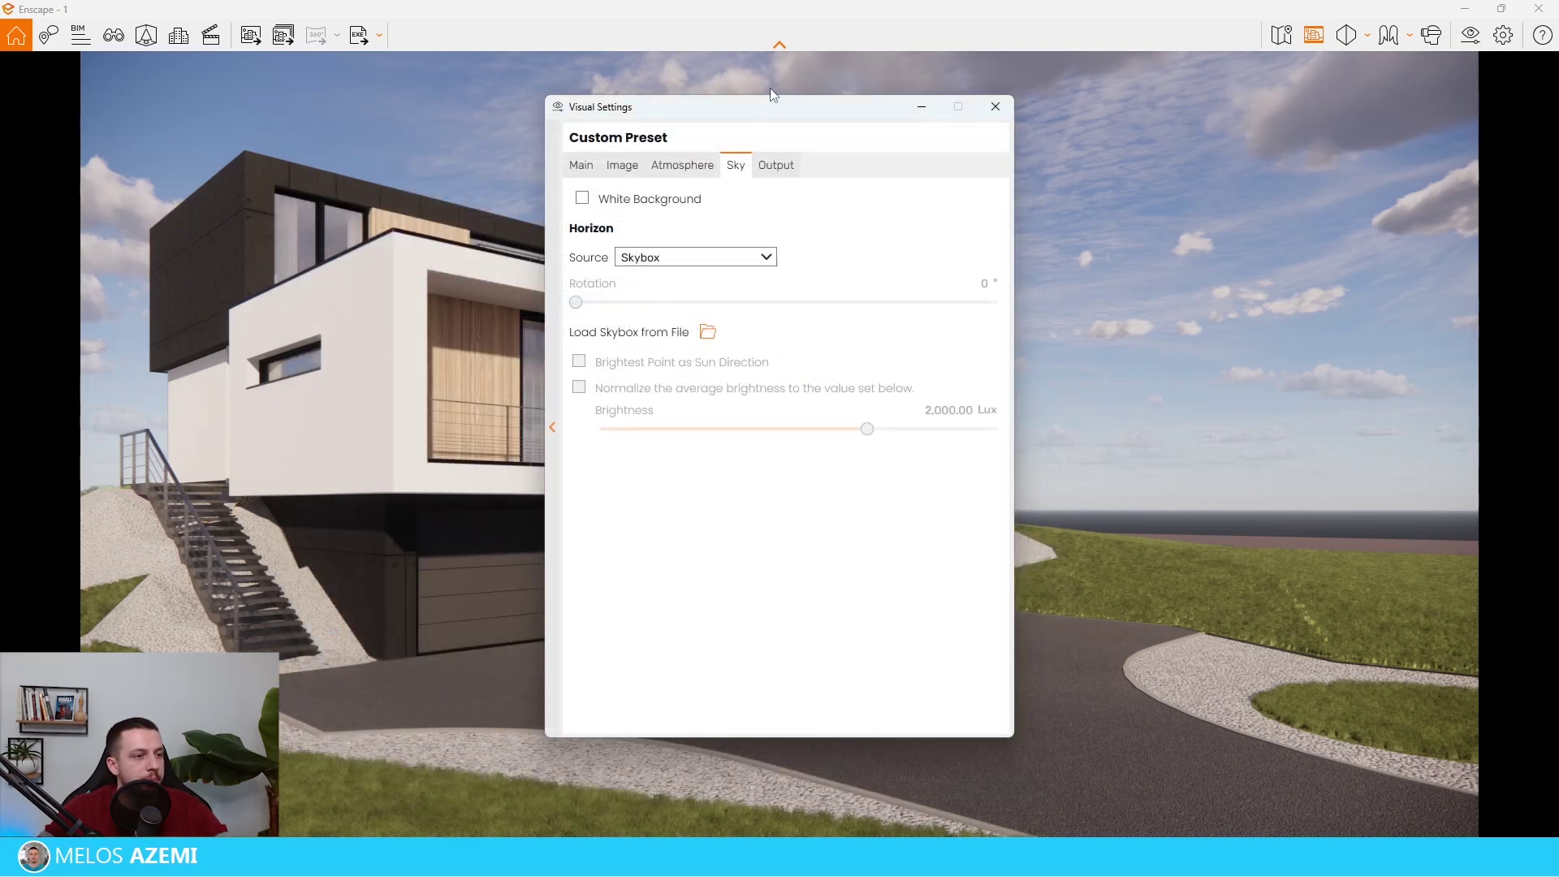
left_click_drag(781, 106, 1108, 212)
Step: Set the atmosphere's sun brightness to 8% and close the visual settings
left_click(993, 271)
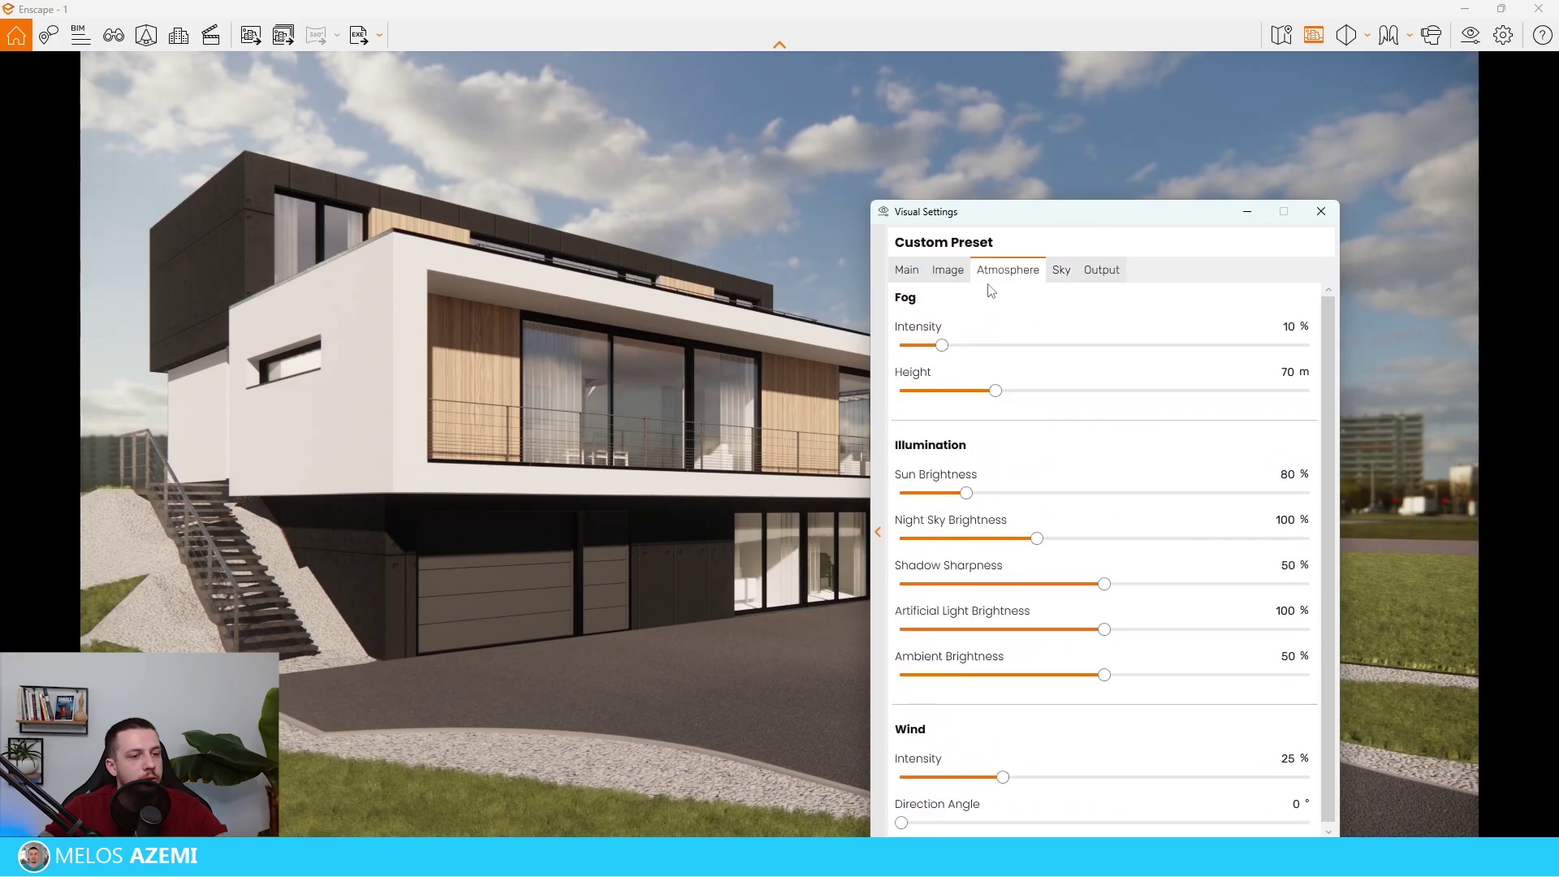
left_click_drag(965, 501, 796, 514)
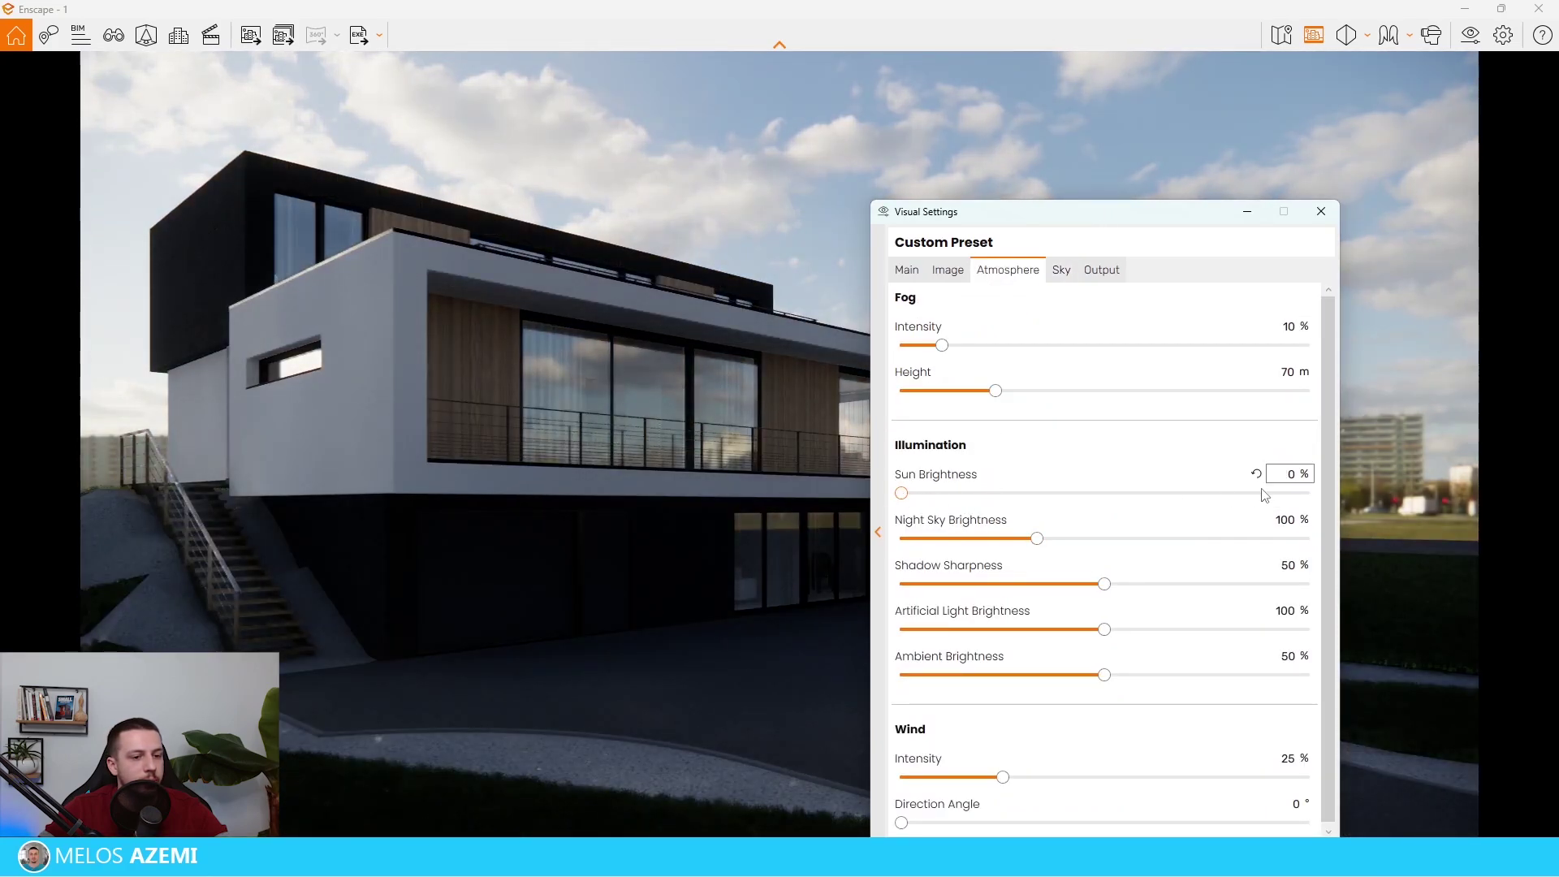
key("BackSpace")
type("8")
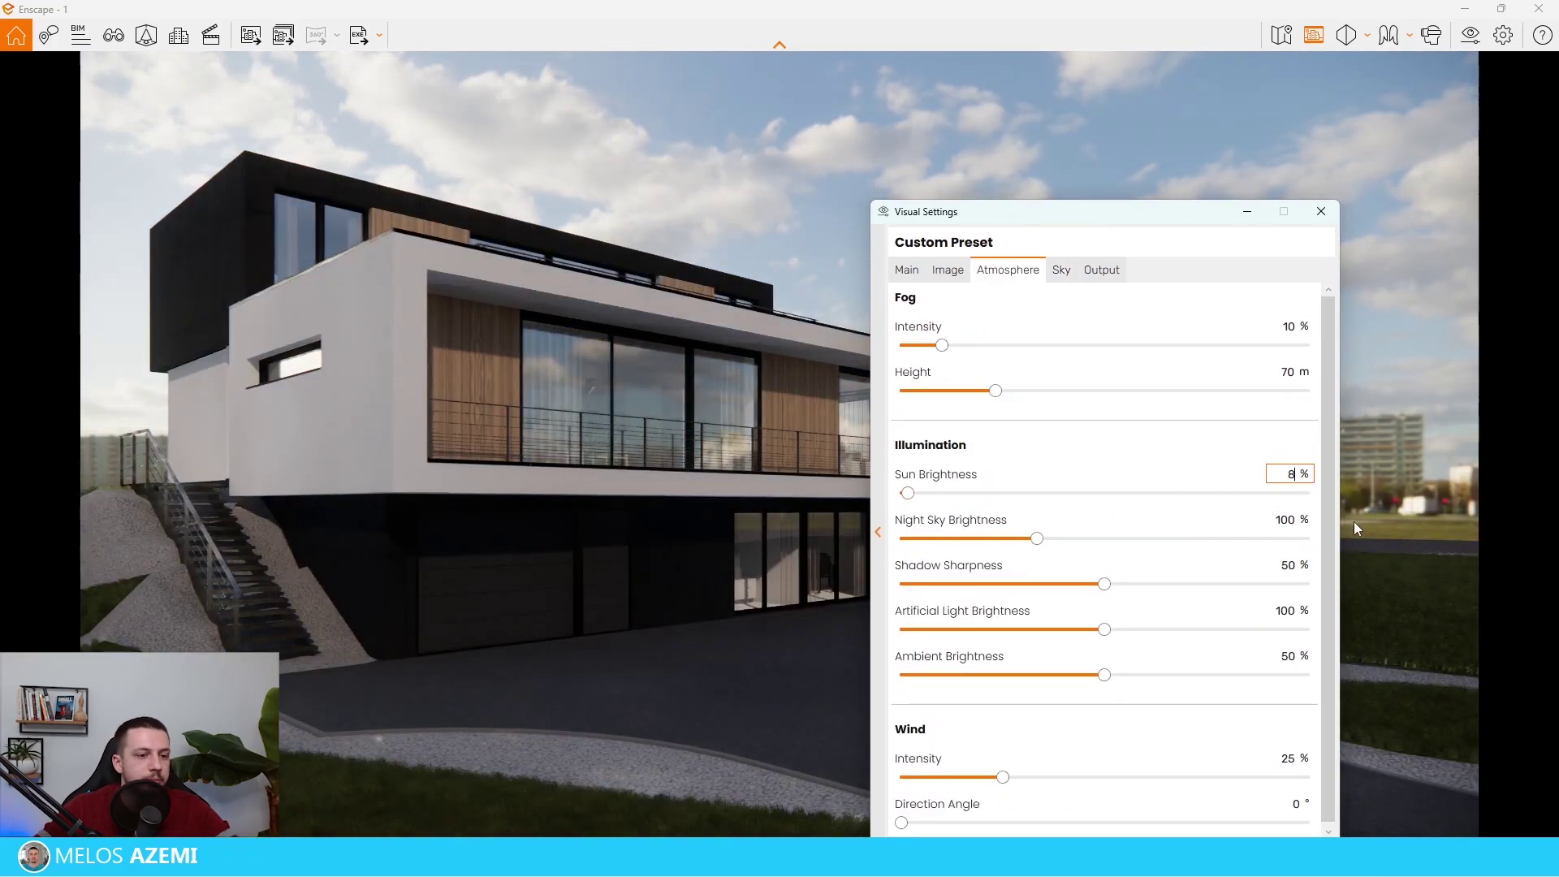
left_click(1321, 211)
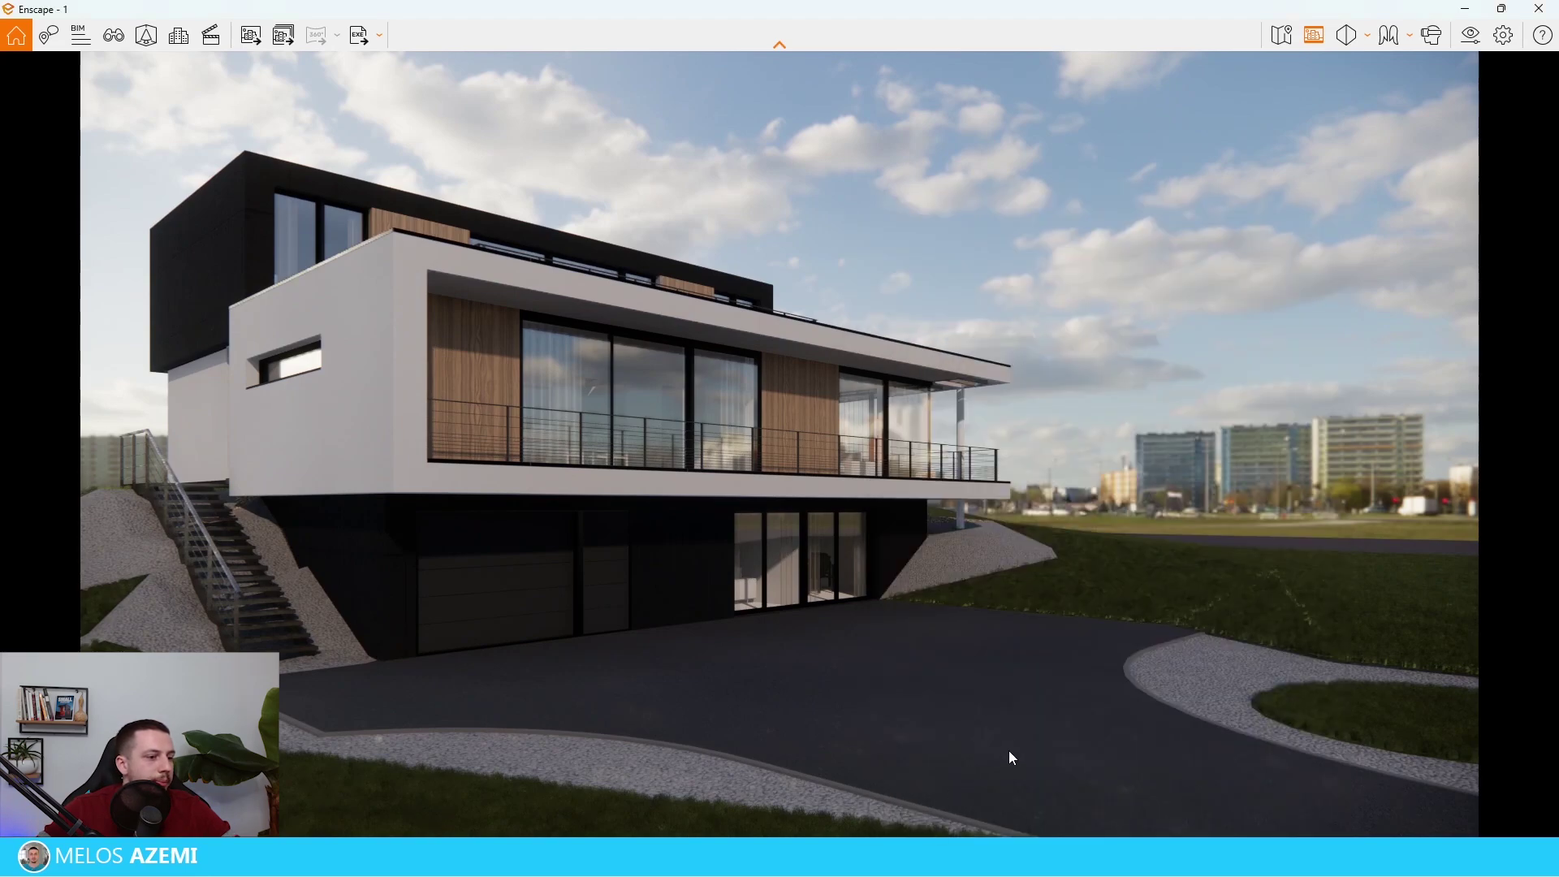
Step: Use the skybox's brightest point as the sun direction and rotate the skybox to 149°
left_click(1470, 35)
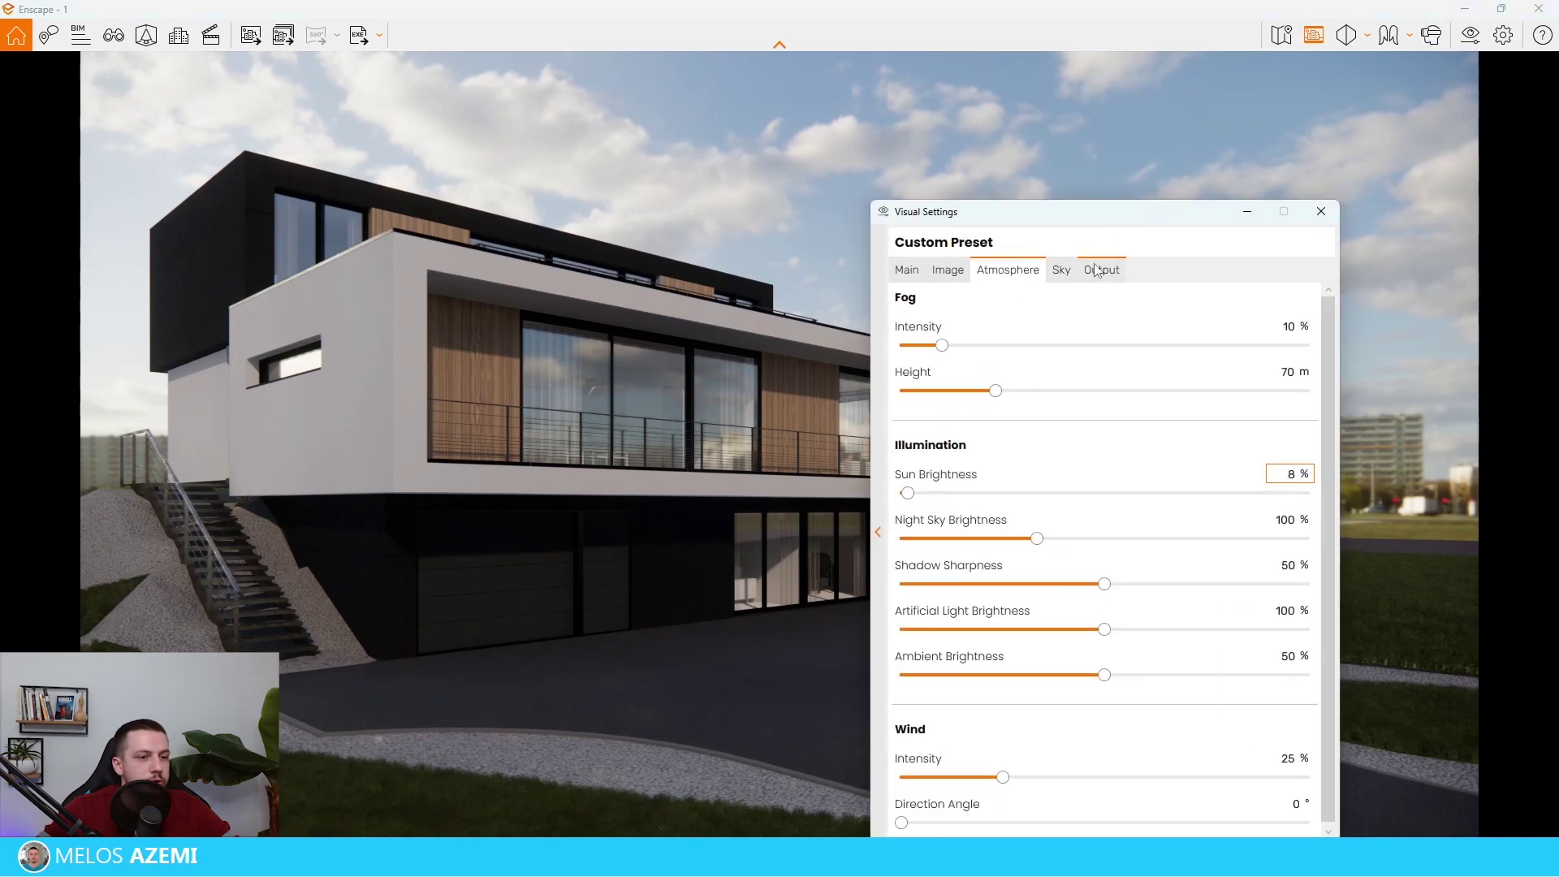
left_click(1062, 271)
left_click(945, 468)
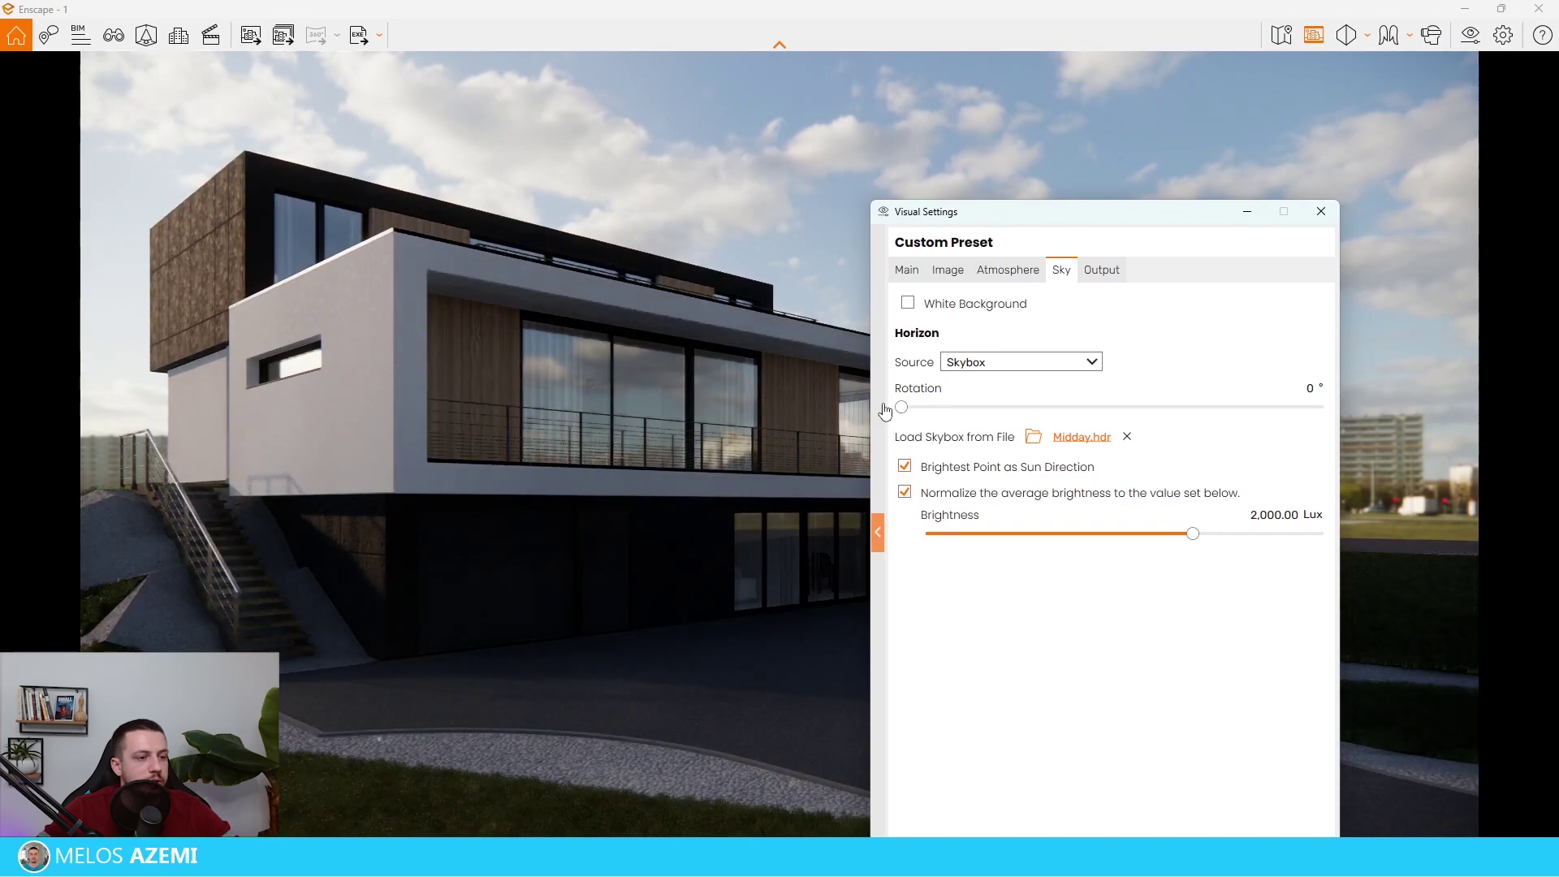
left_click_drag(901, 408, 1076, 407)
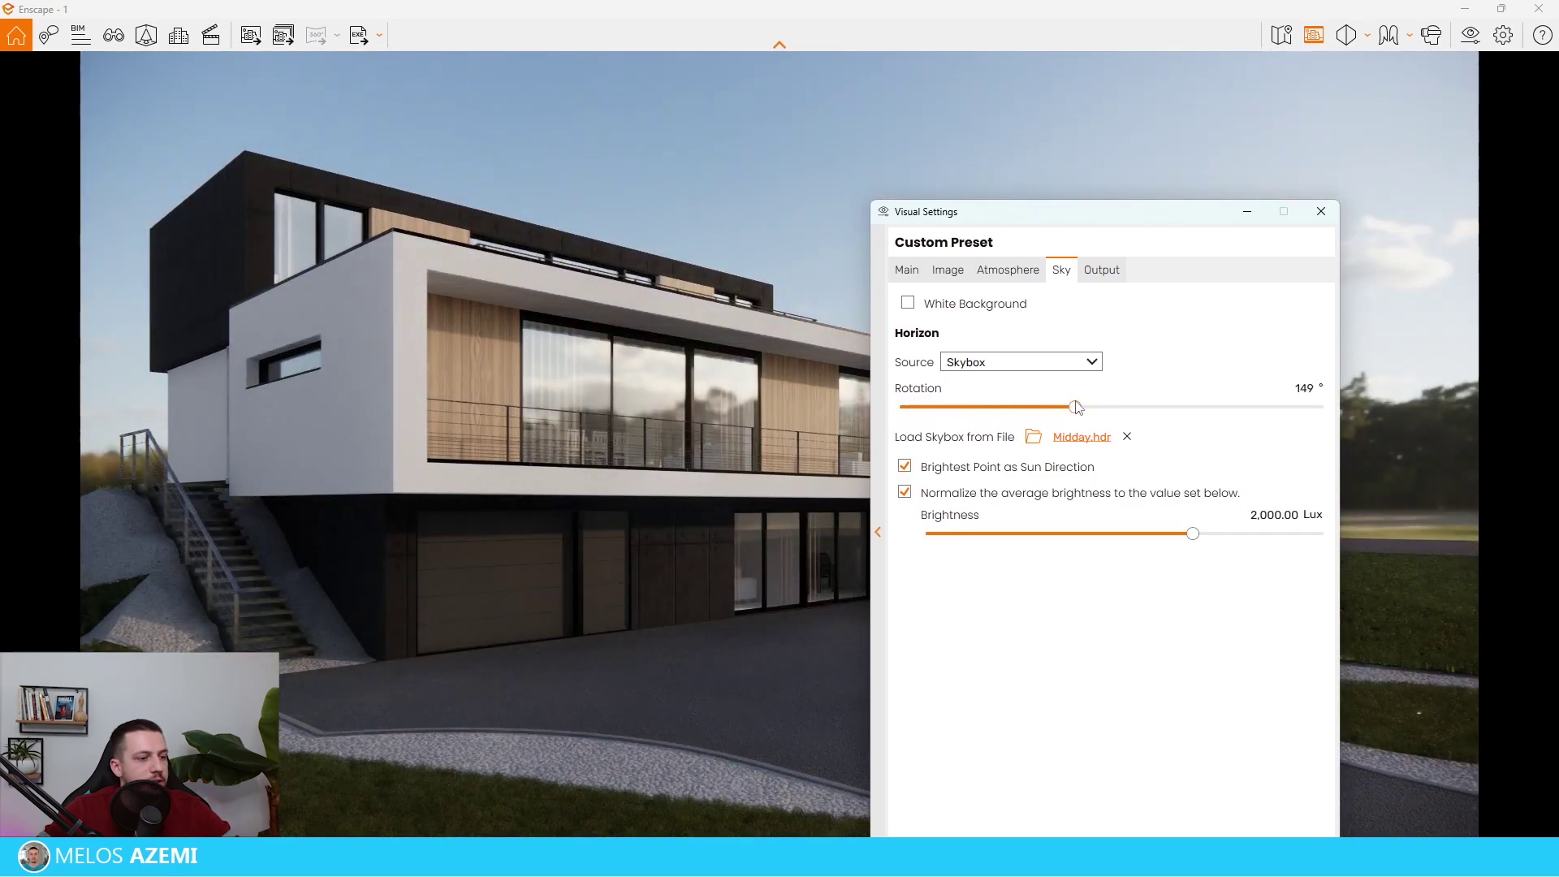
Step: Put the visual settings away, open the asset library over an elevated view of the site, and set multi-asset placement to surface fill
left_click(1254, 209)
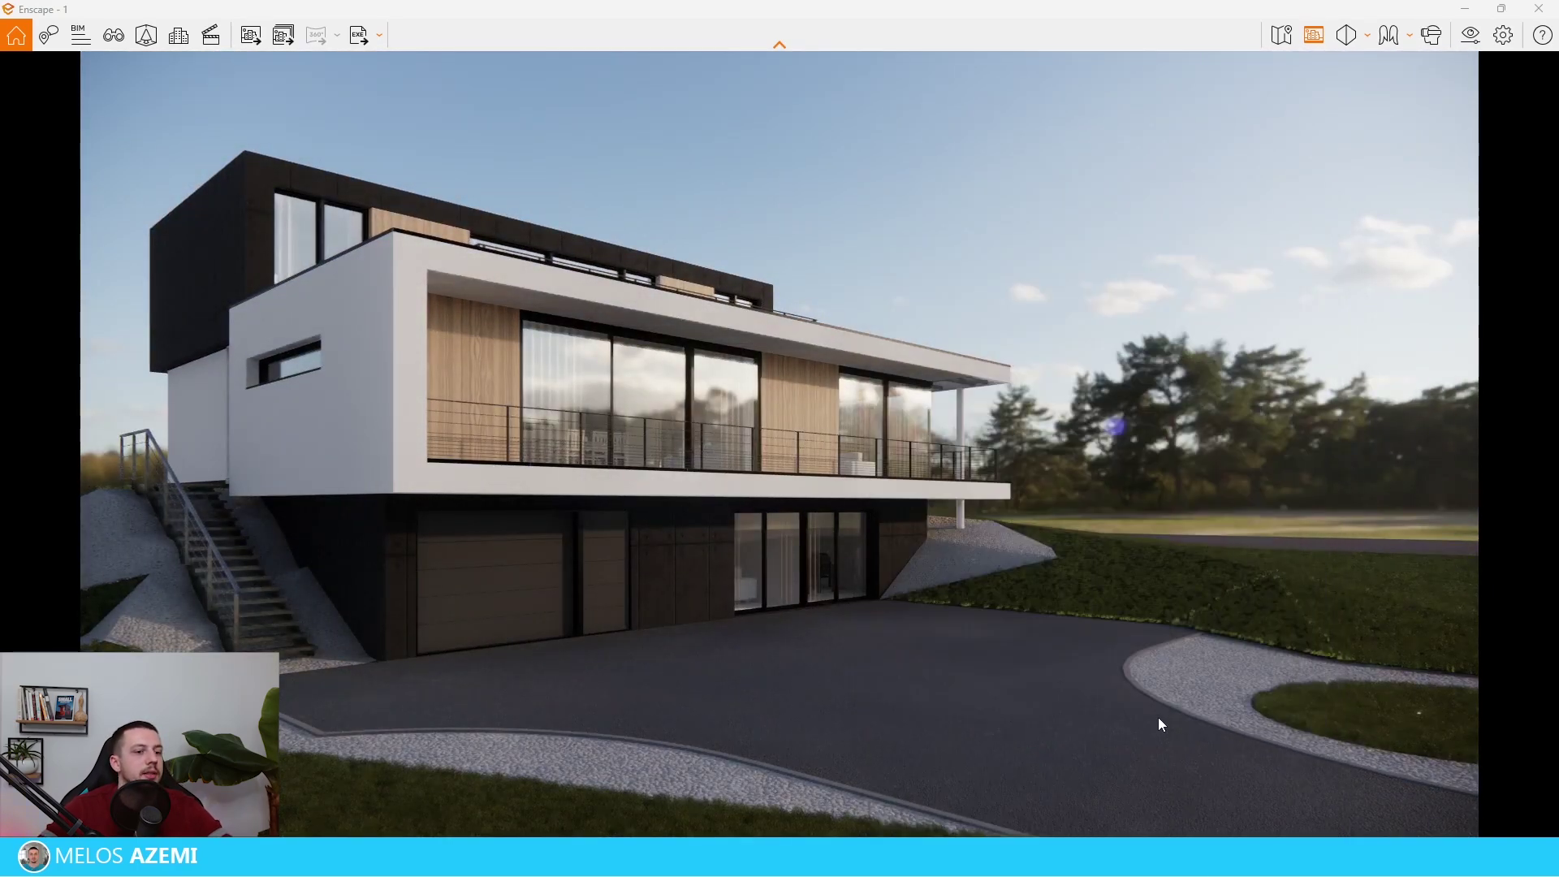
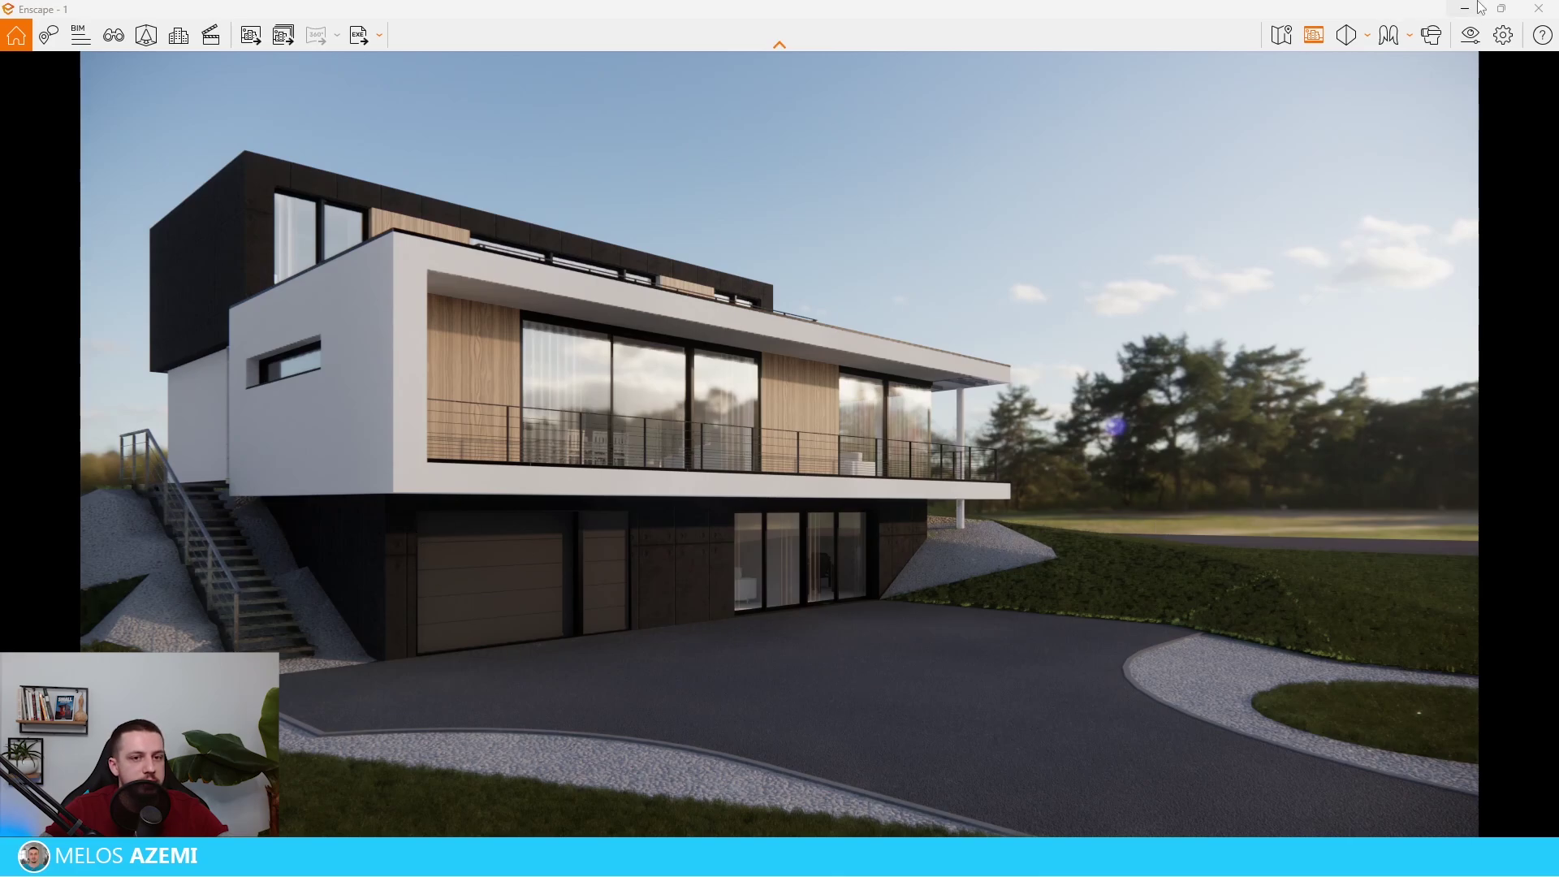
left_click(146, 35)
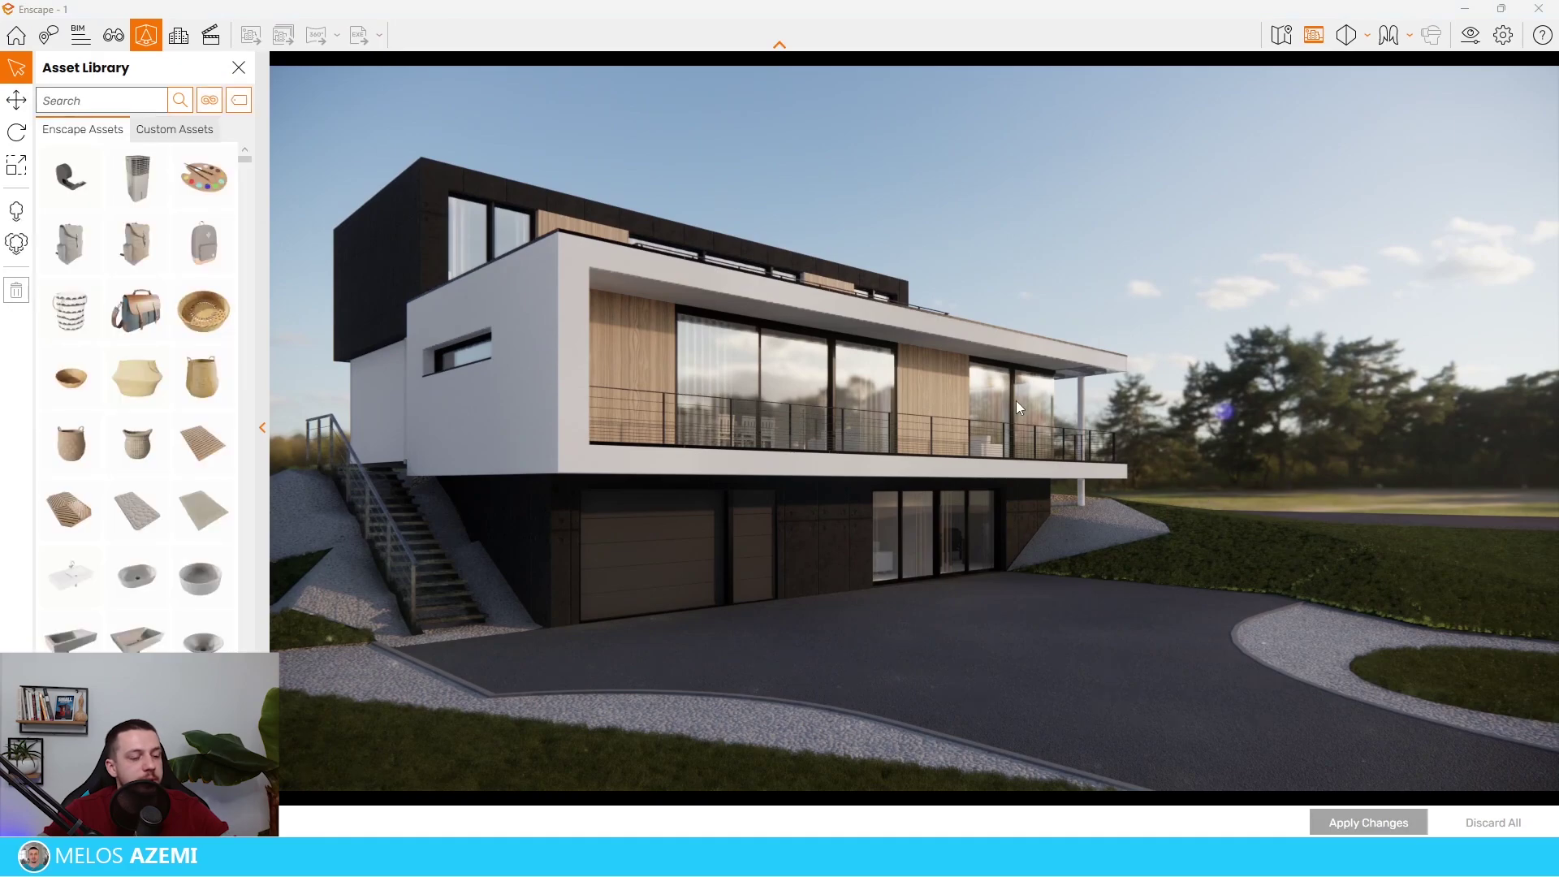
left_click_drag(1140, 460, 1048, 730)
key("e")
key("s")
left_click_drag(1242, 398, 1273, 386)
left_click(12, 240)
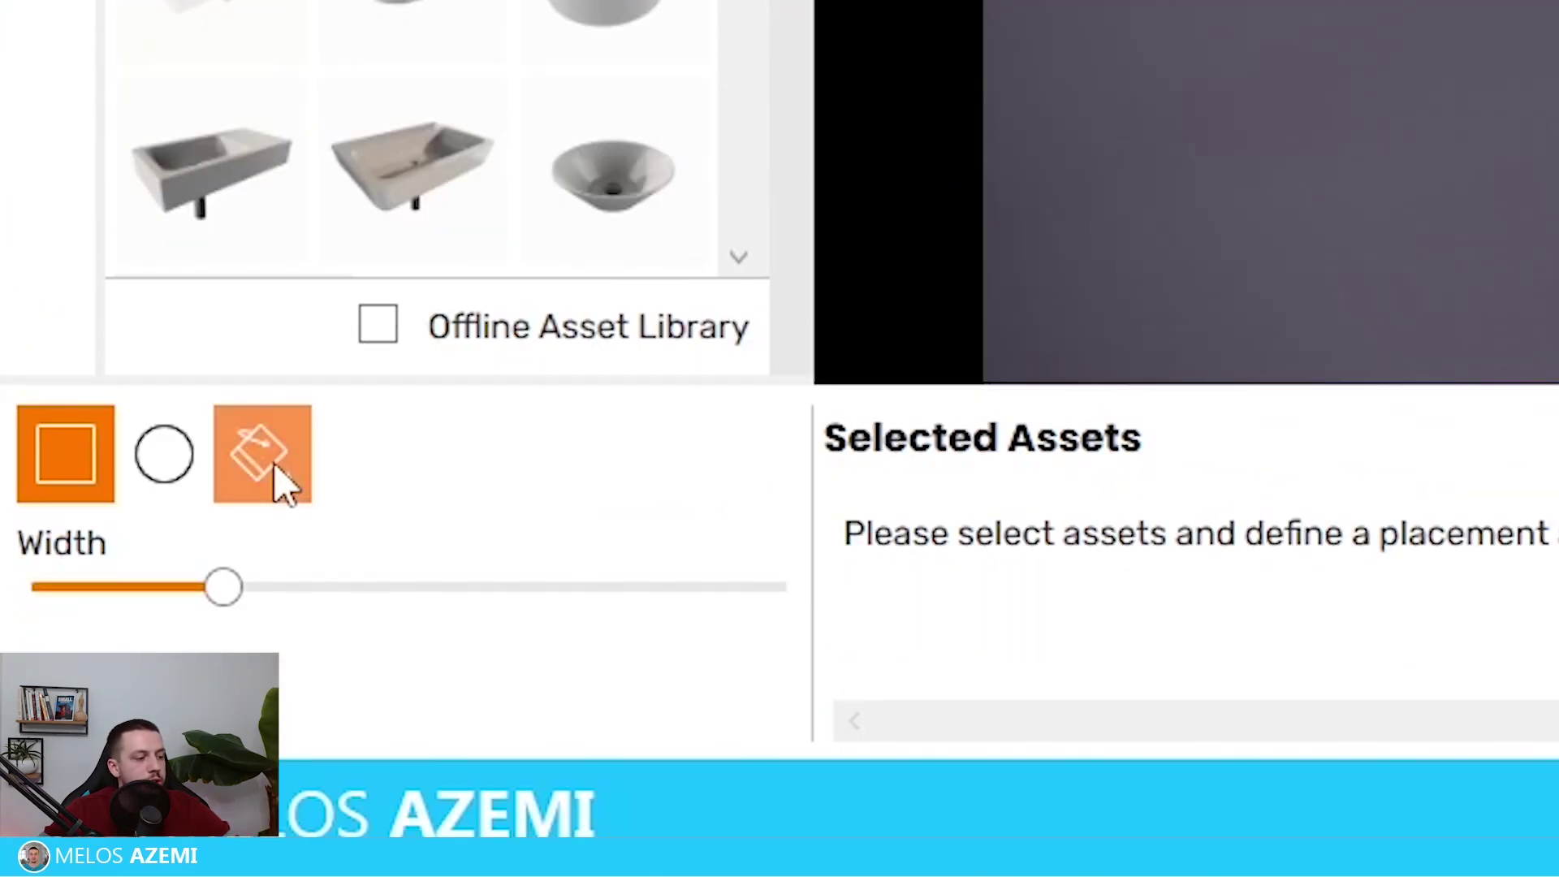
left_click(280, 485)
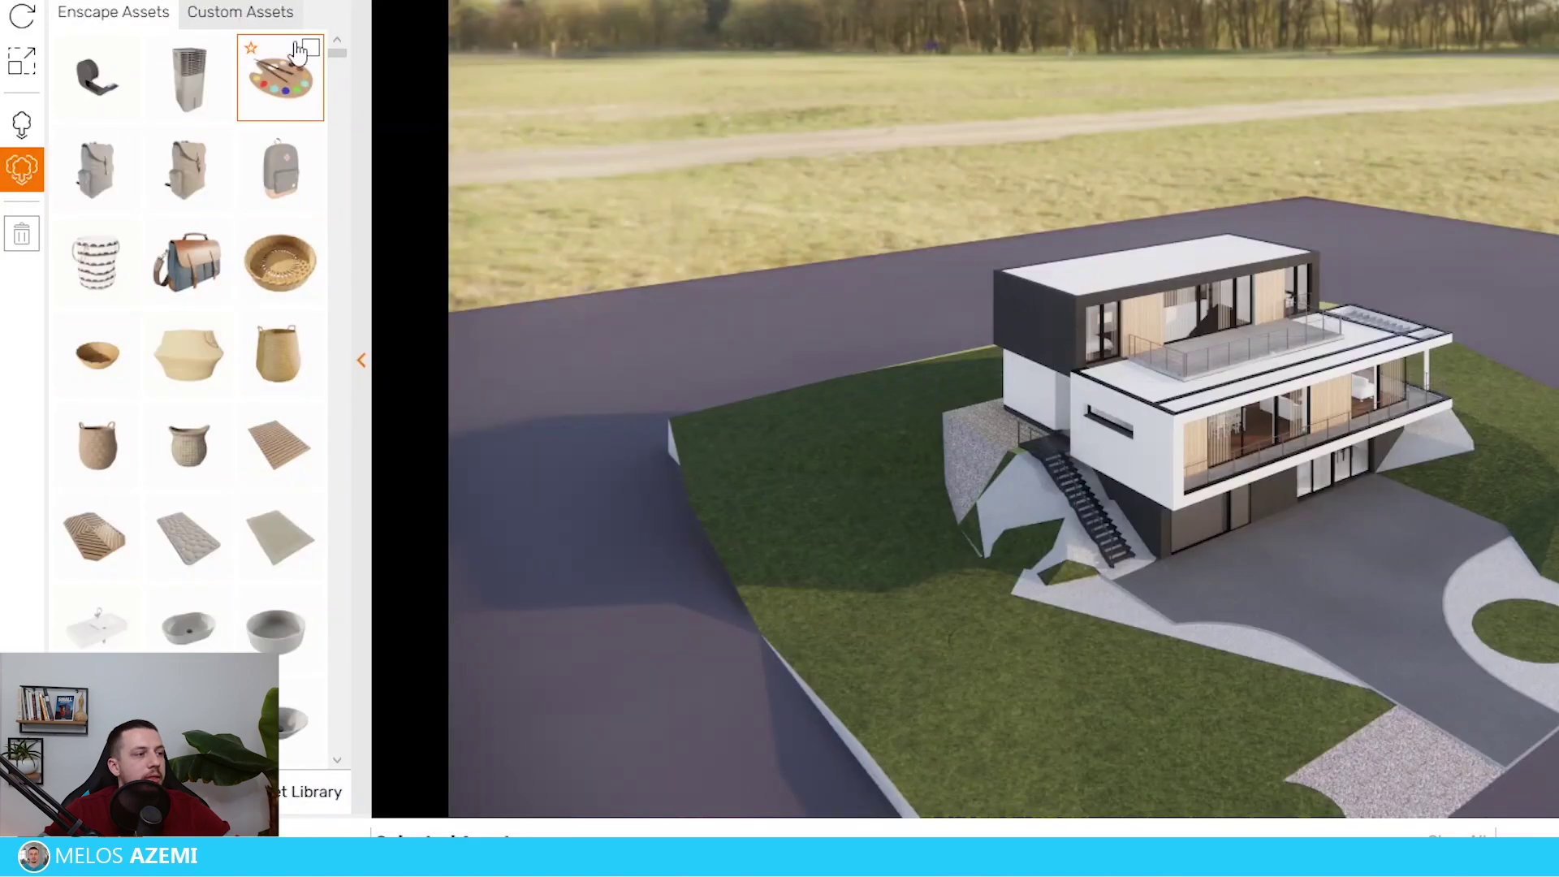
Step: Filter the asset library to the Vegetation category with the Tree tag
left_click(296, 6)
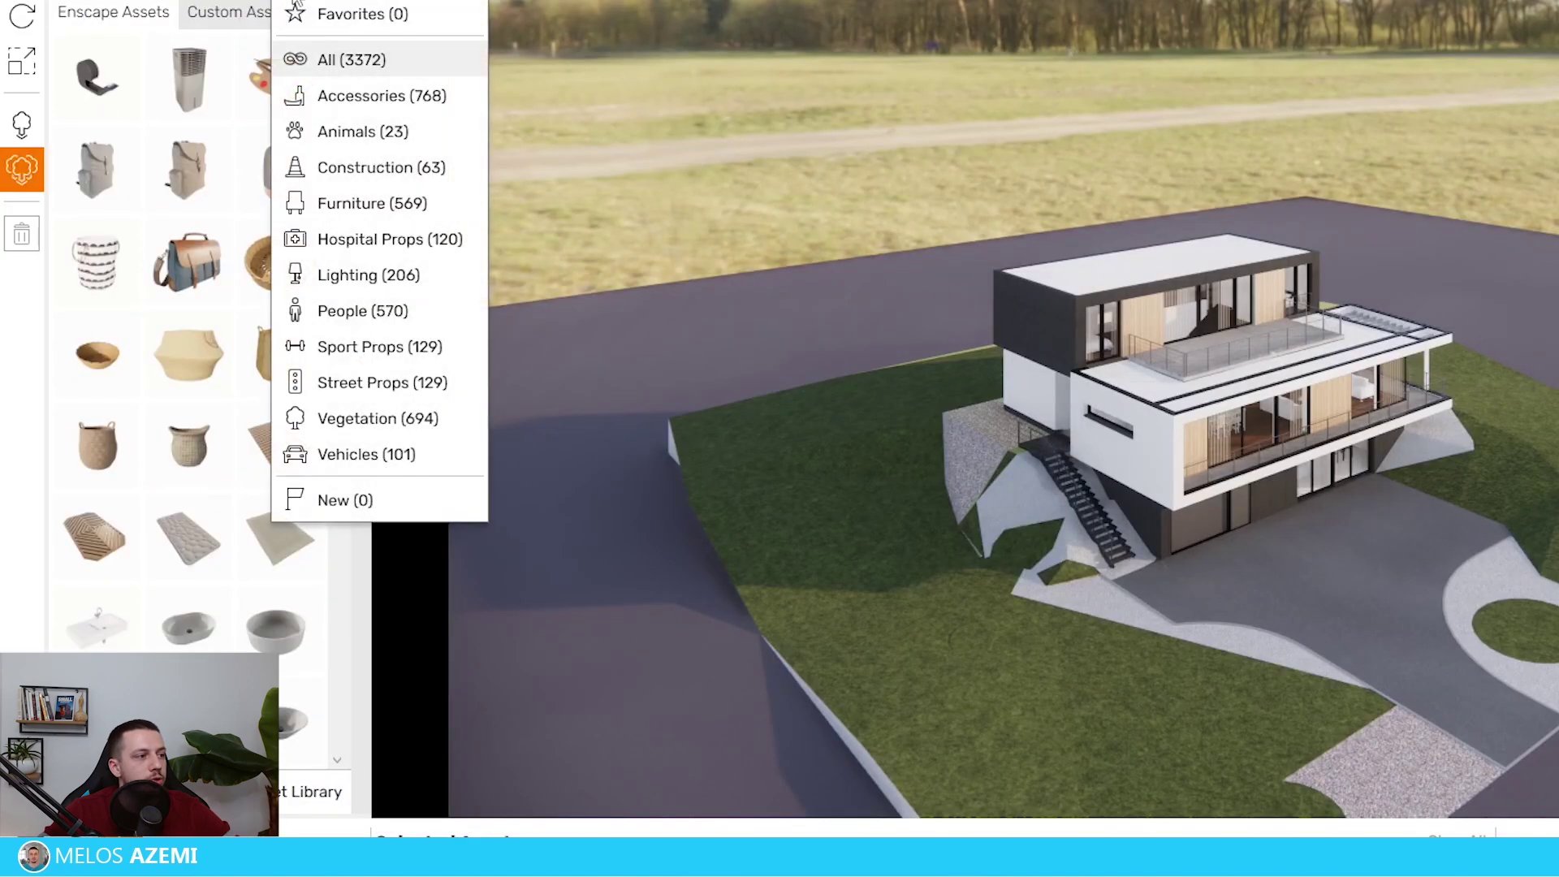
left_click(364, 416)
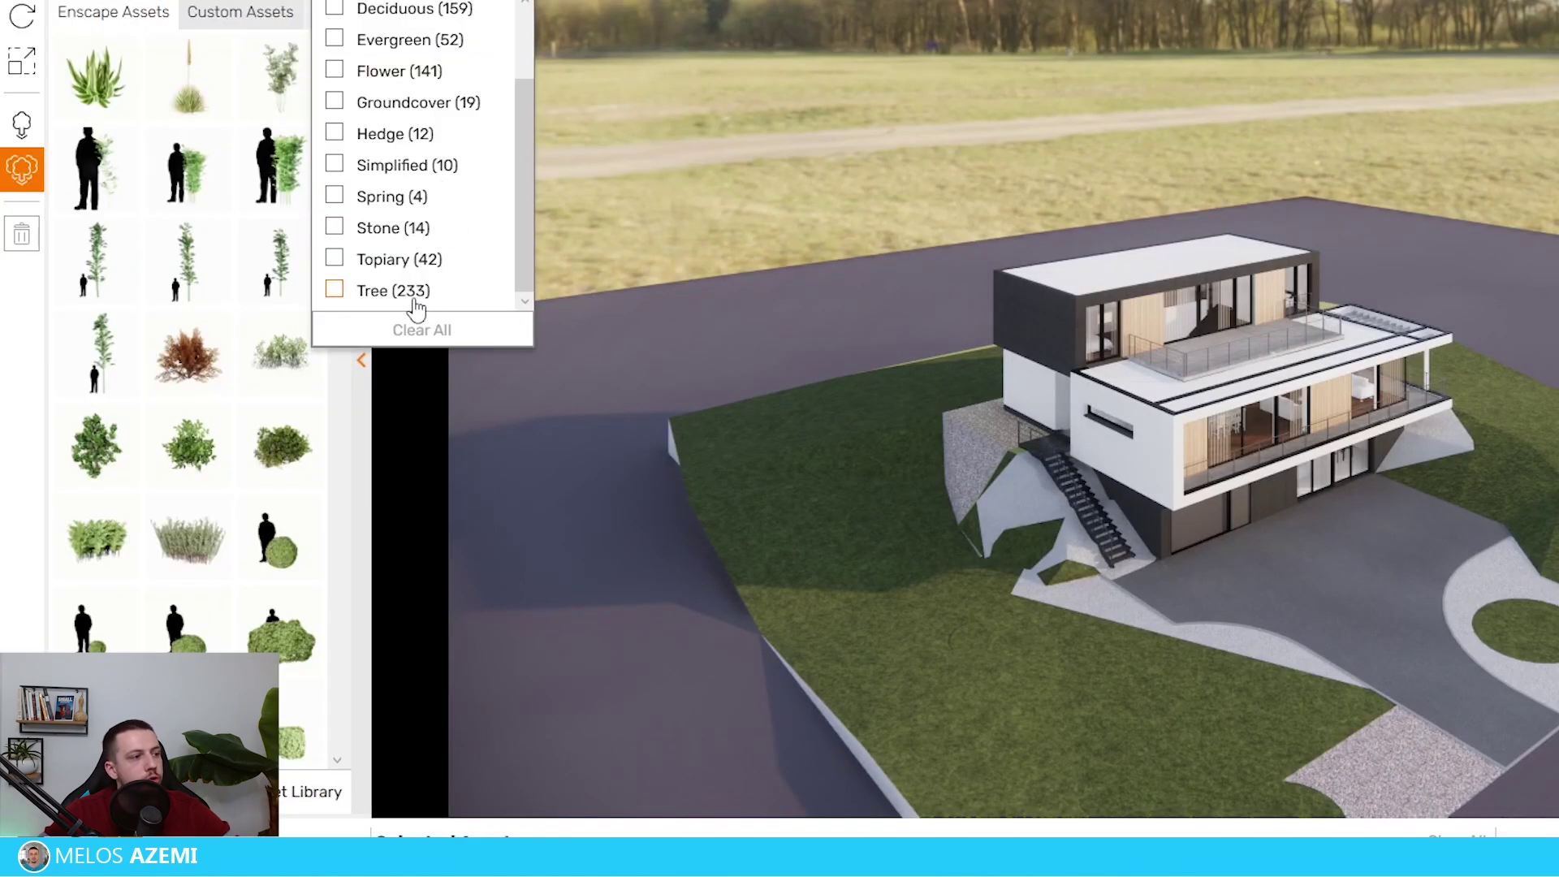
left_click(335, 290)
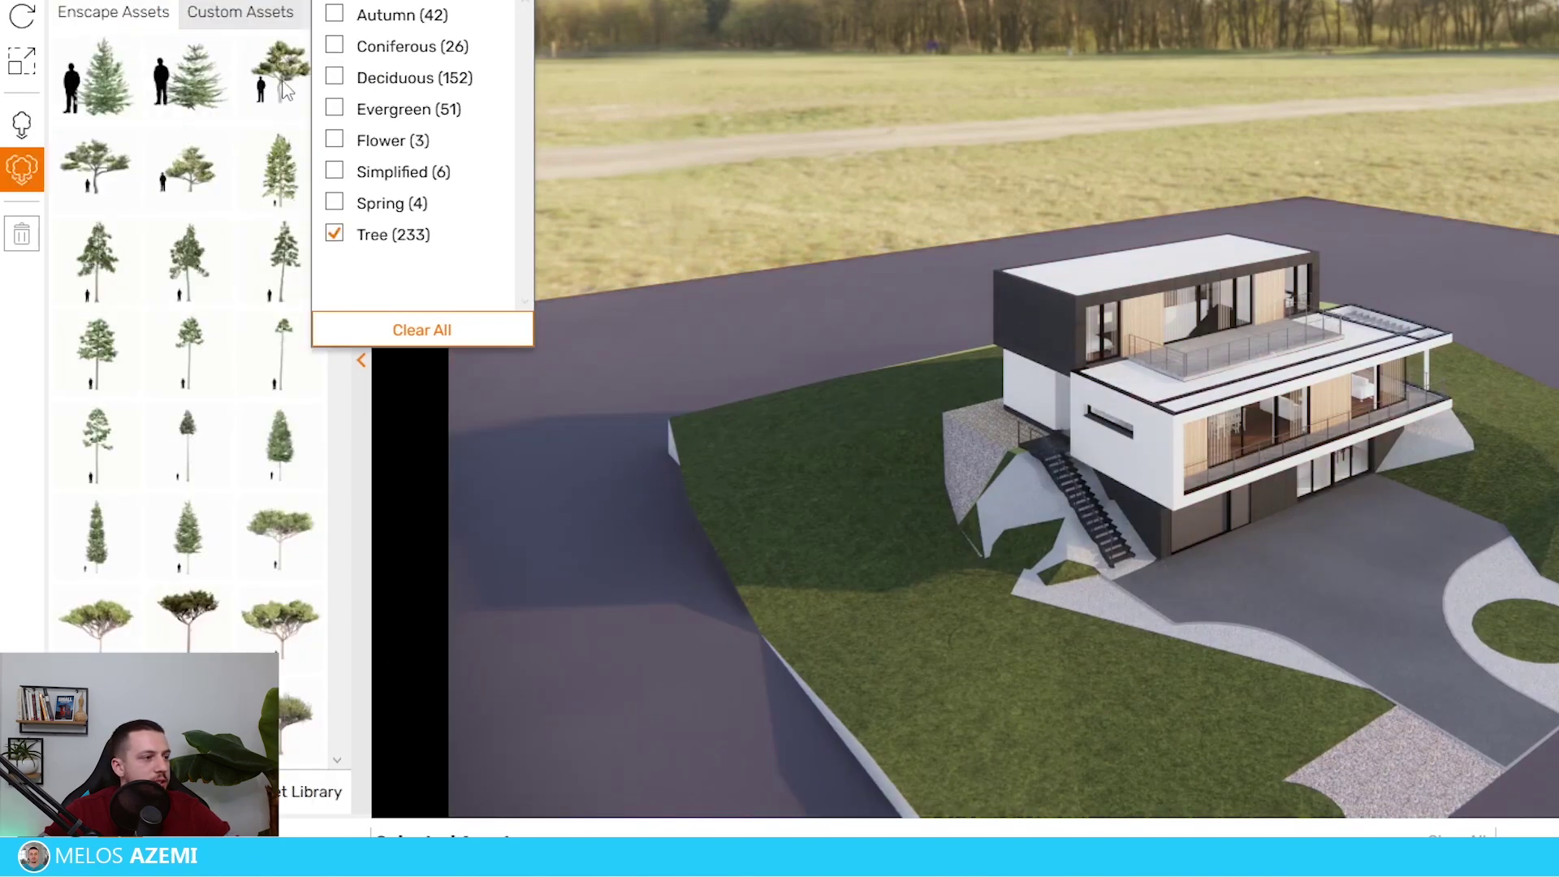
Step: Pick eleven tall pines and slender conifers from the tree assets as the mix for scattering
left_click(278, 193)
left_click(283, 245)
left_click(209, 266)
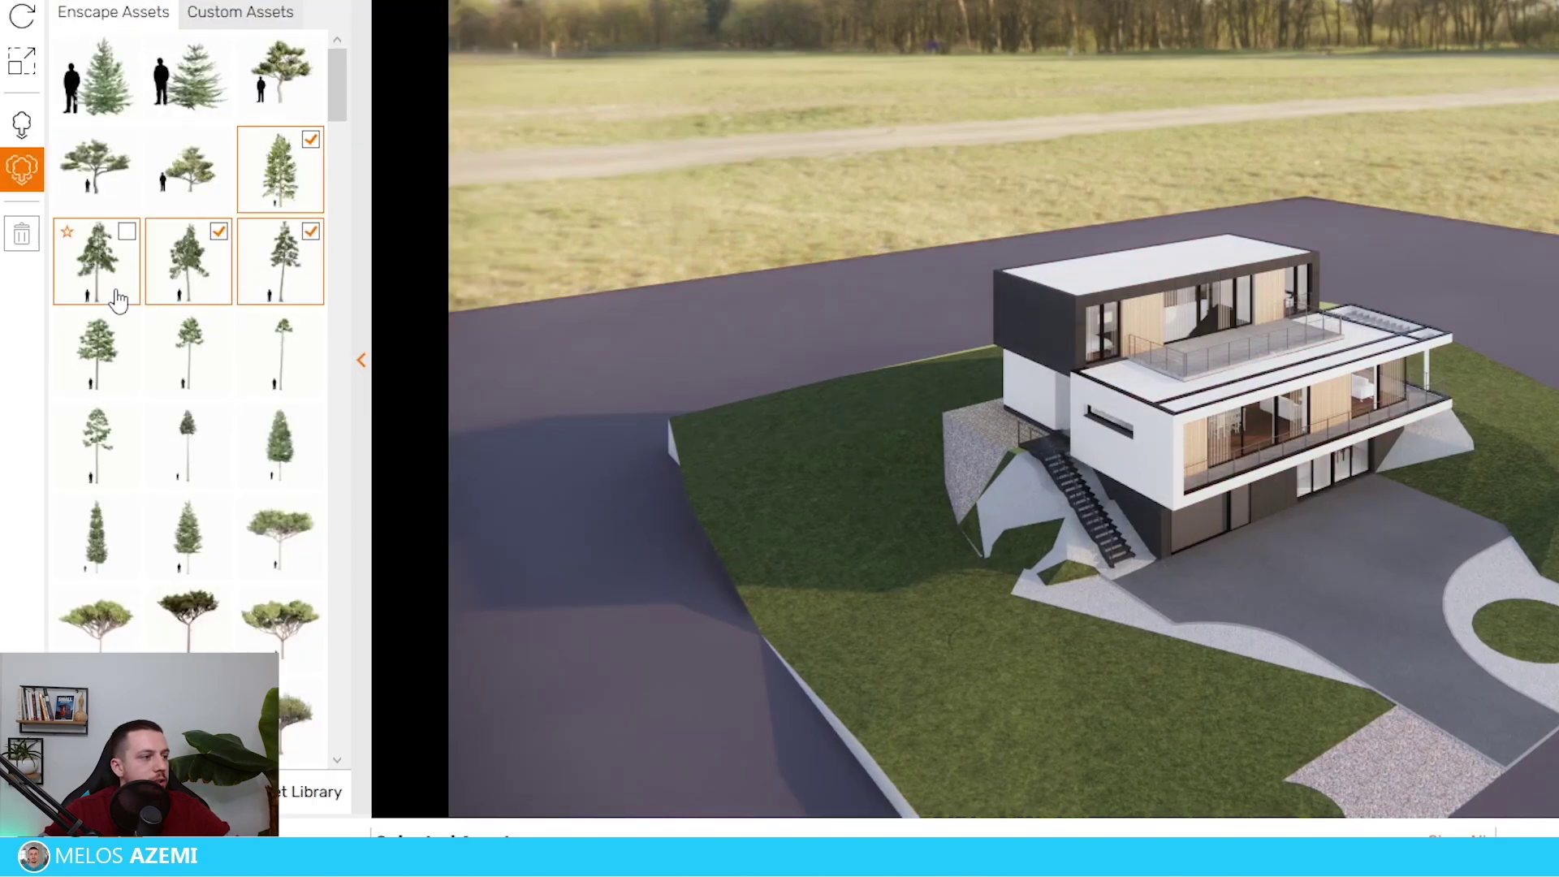
left_click(97, 353)
left_click(188, 353)
left_click(280, 353)
left_click(96, 445)
left_click(209, 548)
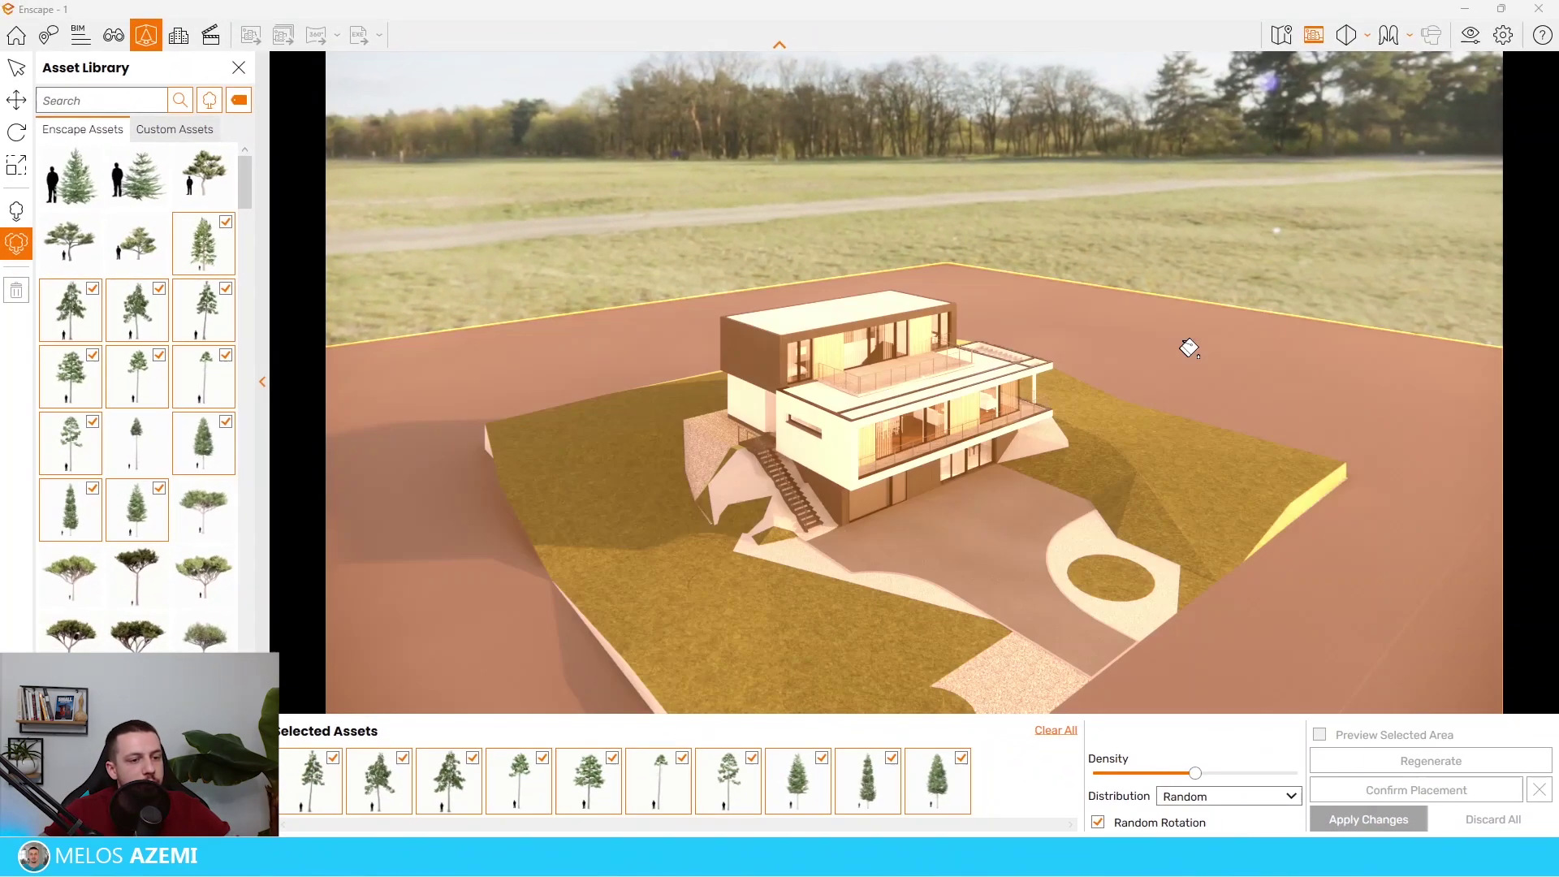
Step: Fill the dark ground around the house with the selected trees at increased density and Random distribution, preview the area and confirm placement
left_click(1188, 348)
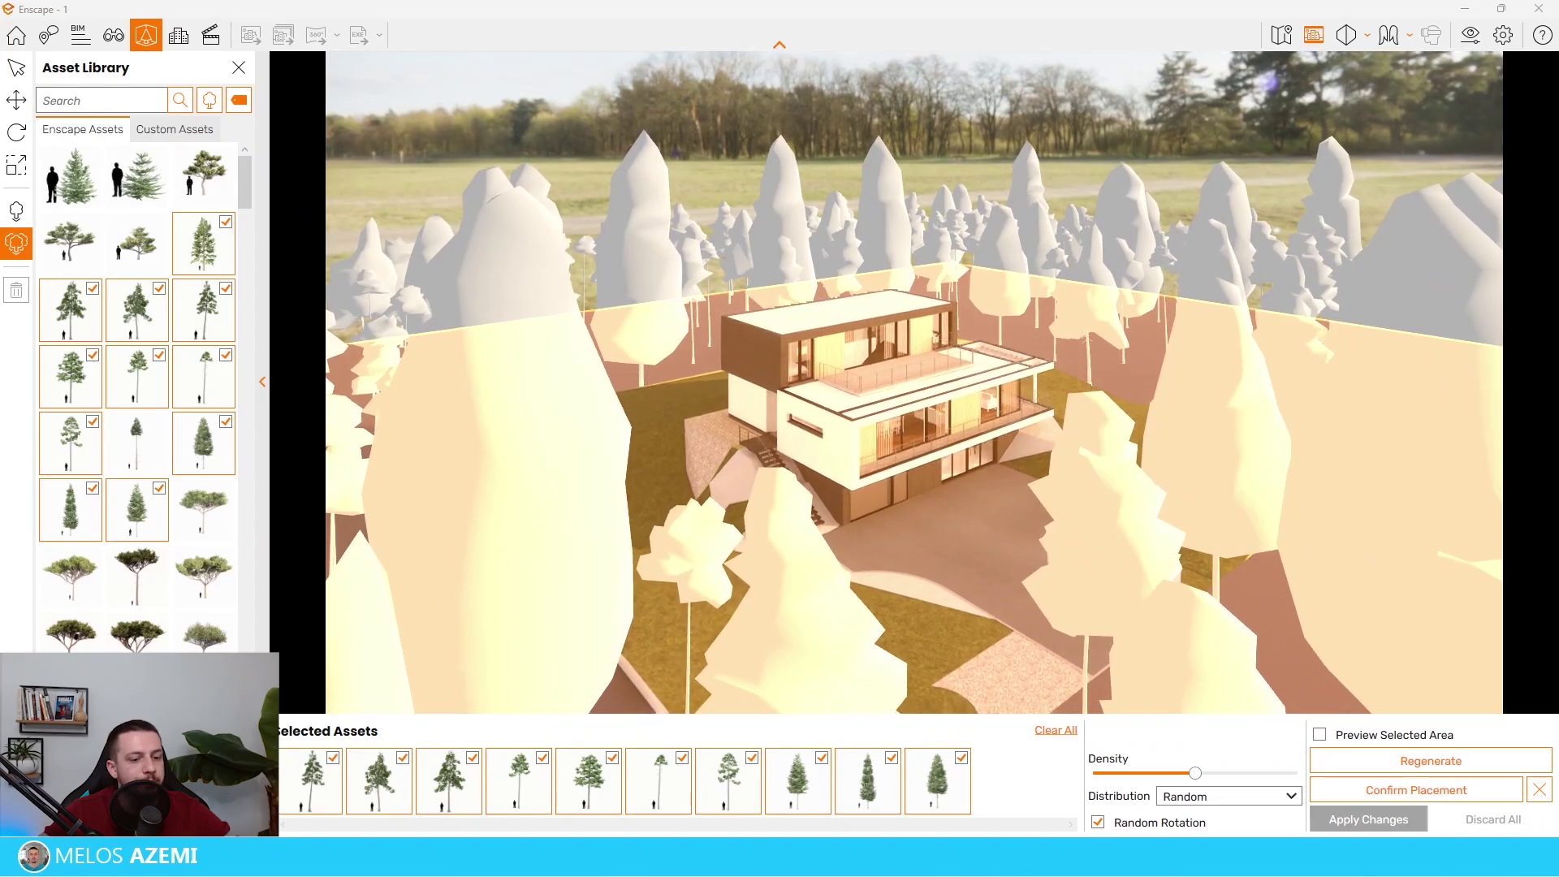
left_click_drag(1212, 774, 1222, 773)
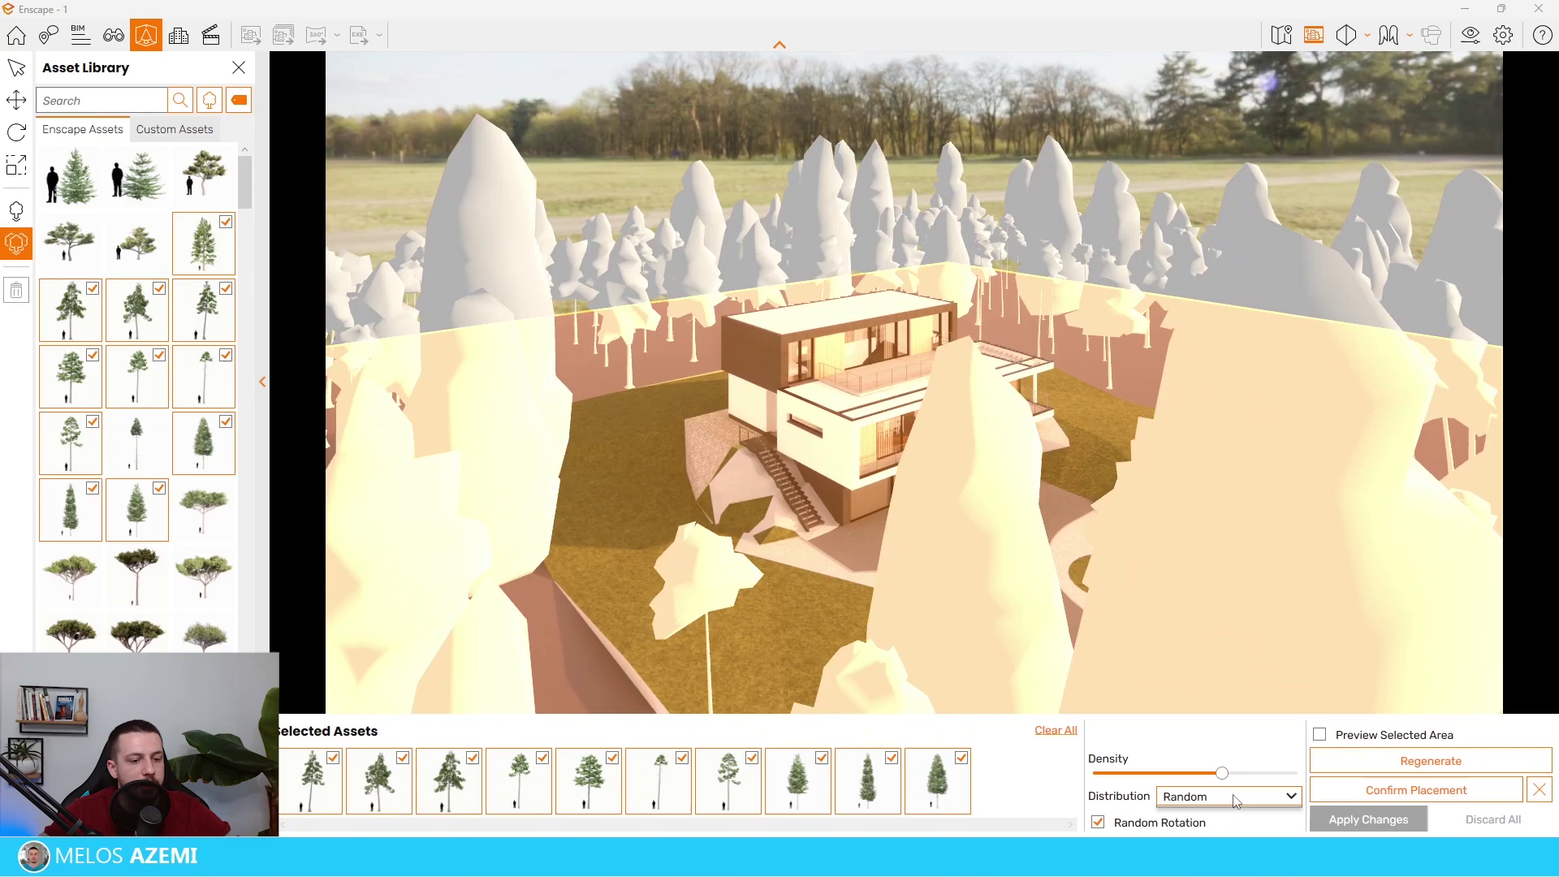
left_click(1235, 799)
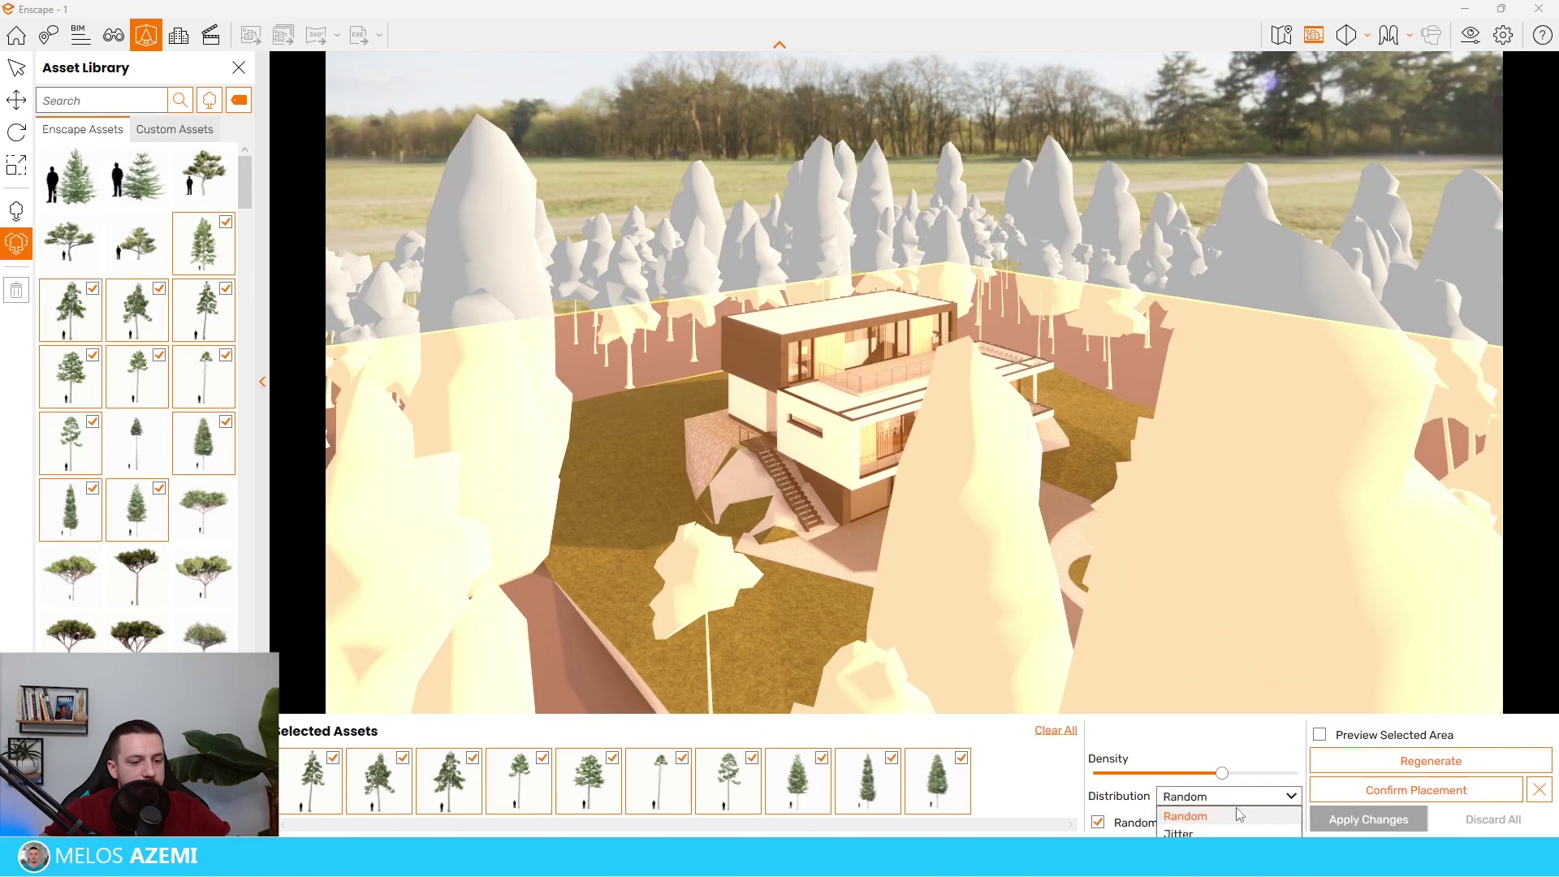
left_click(1240, 808)
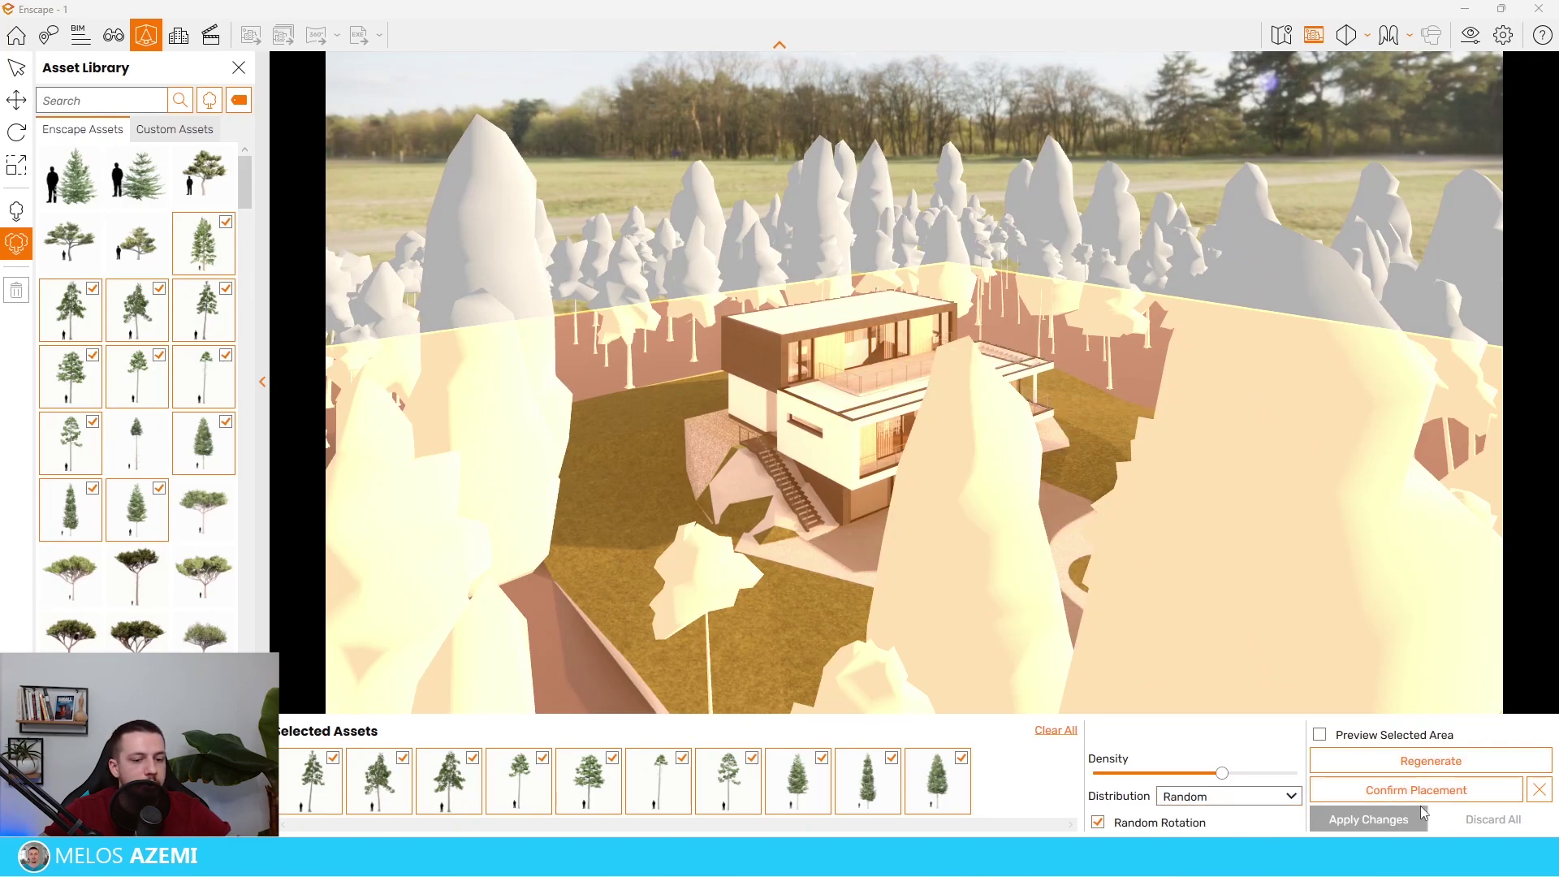
left_click(1374, 735)
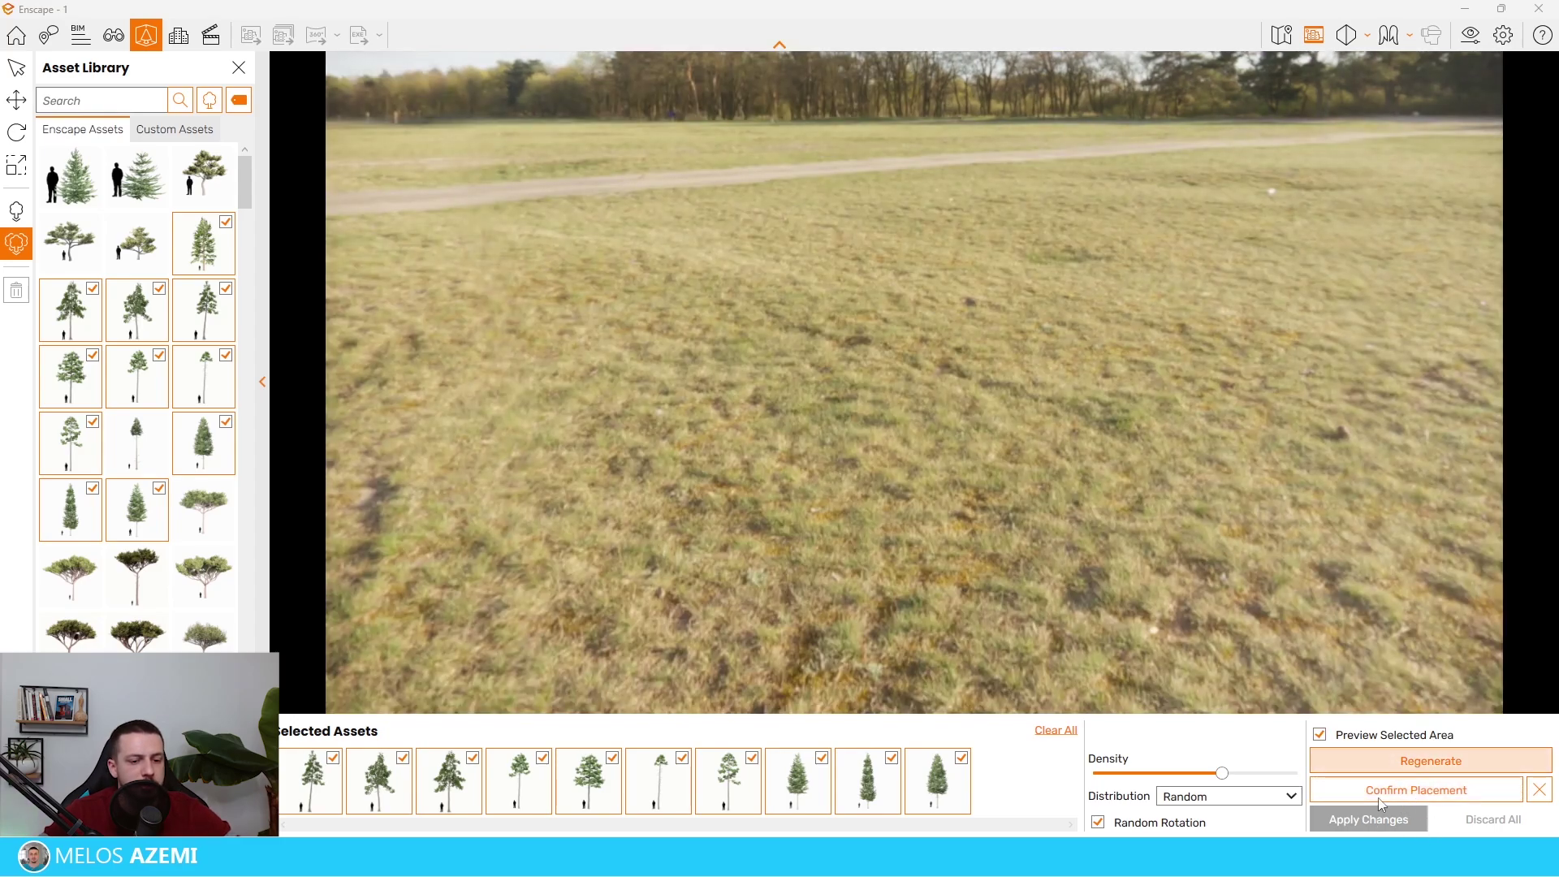
left_click(1390, 793)
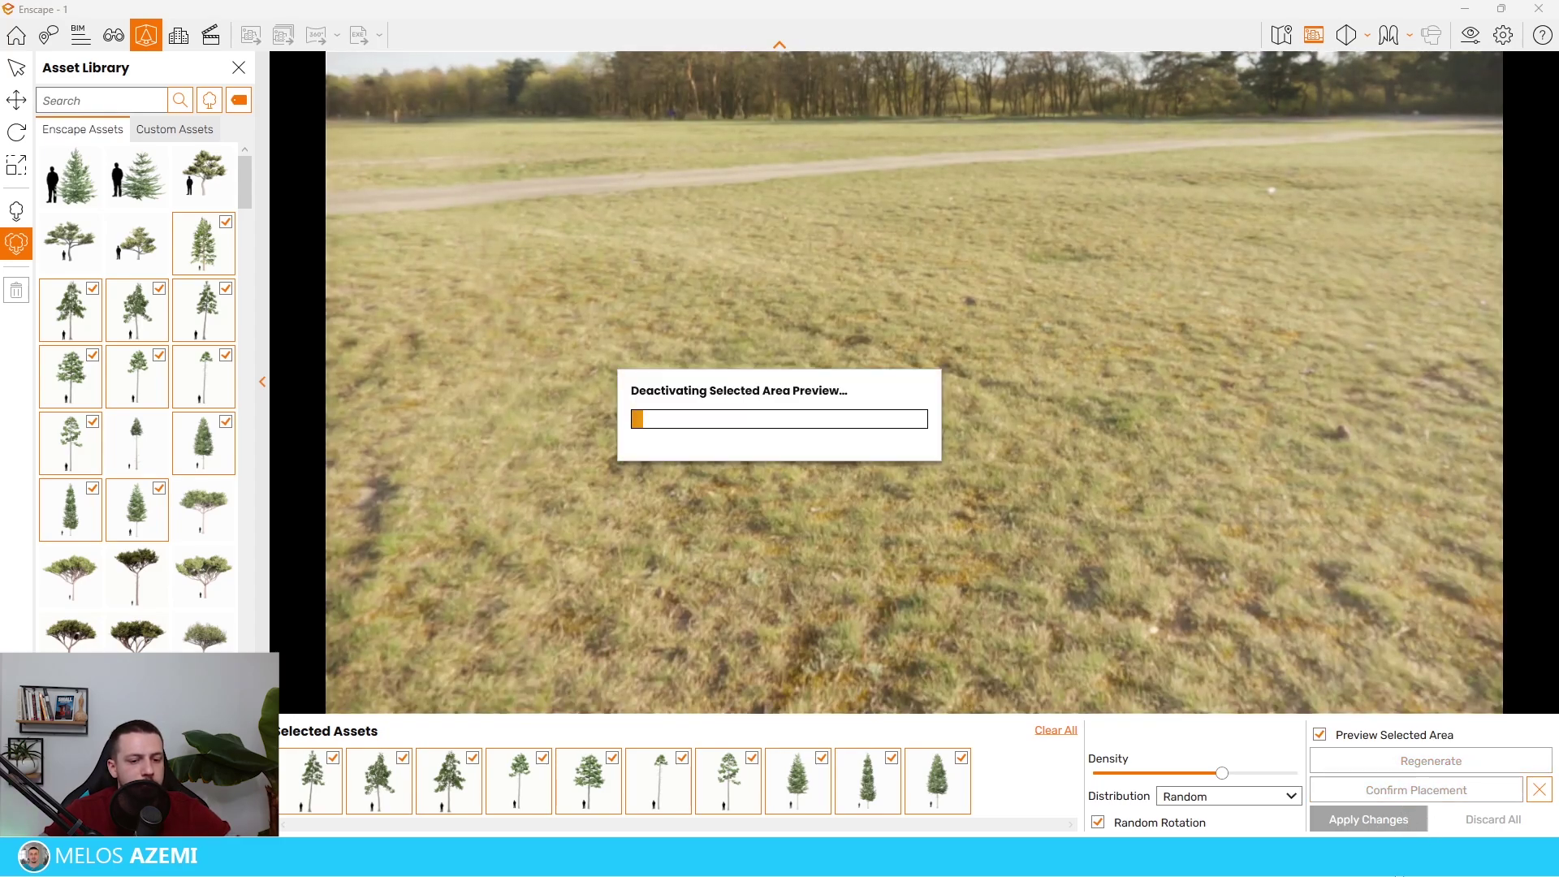
Step: Return to the saved camera view, close the asset library and shrink the render window to reveal the SketchUp model
left_click(116, 41)
left_click(130, 233)
left_click(235, 68)
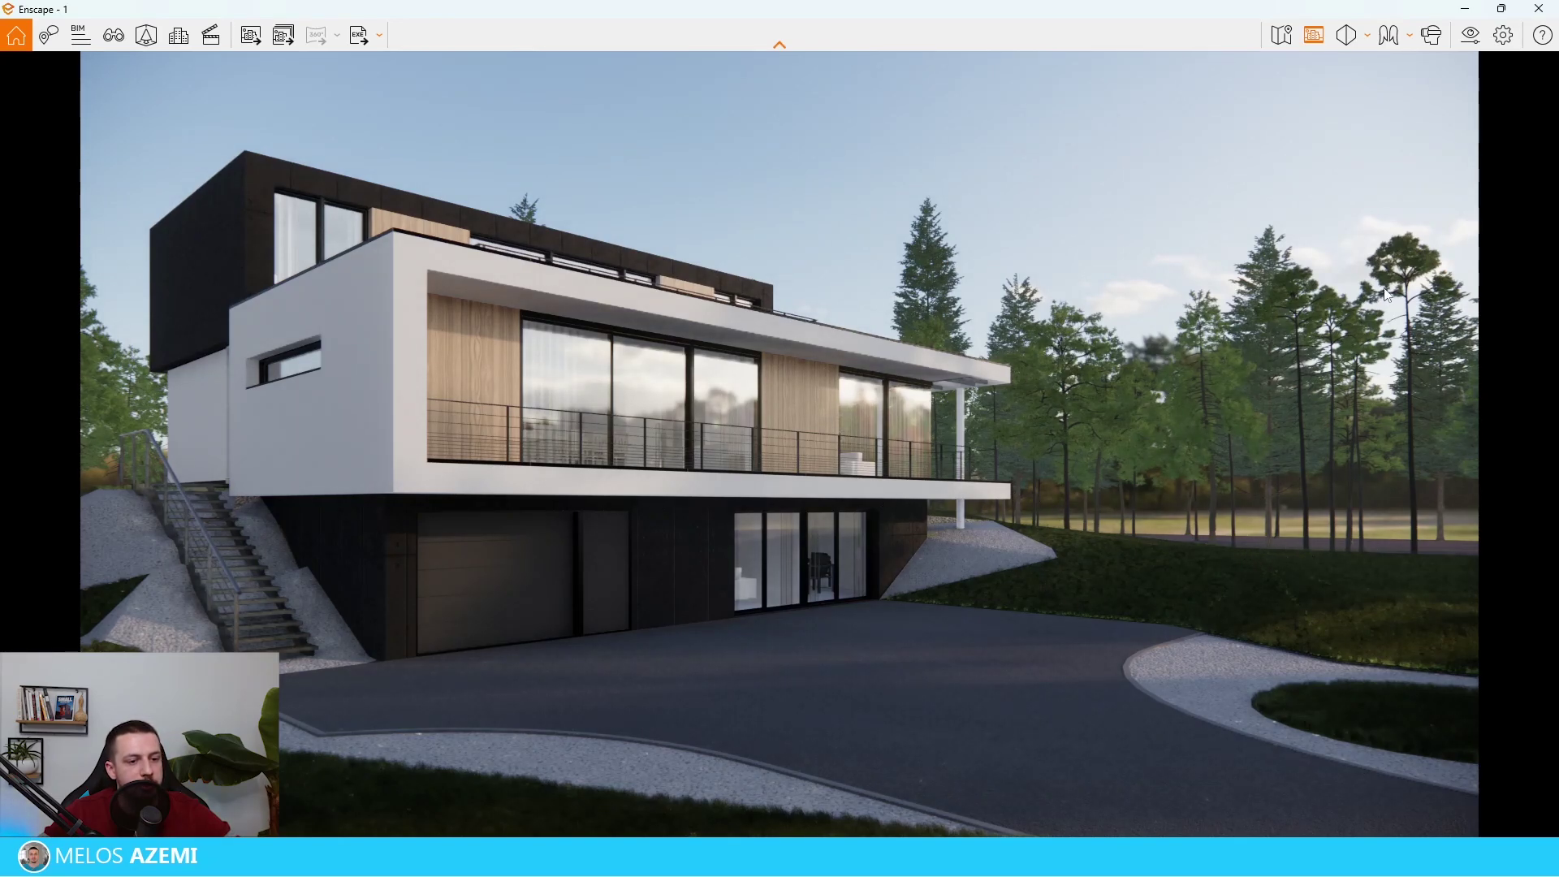
left_click(1501, 9)
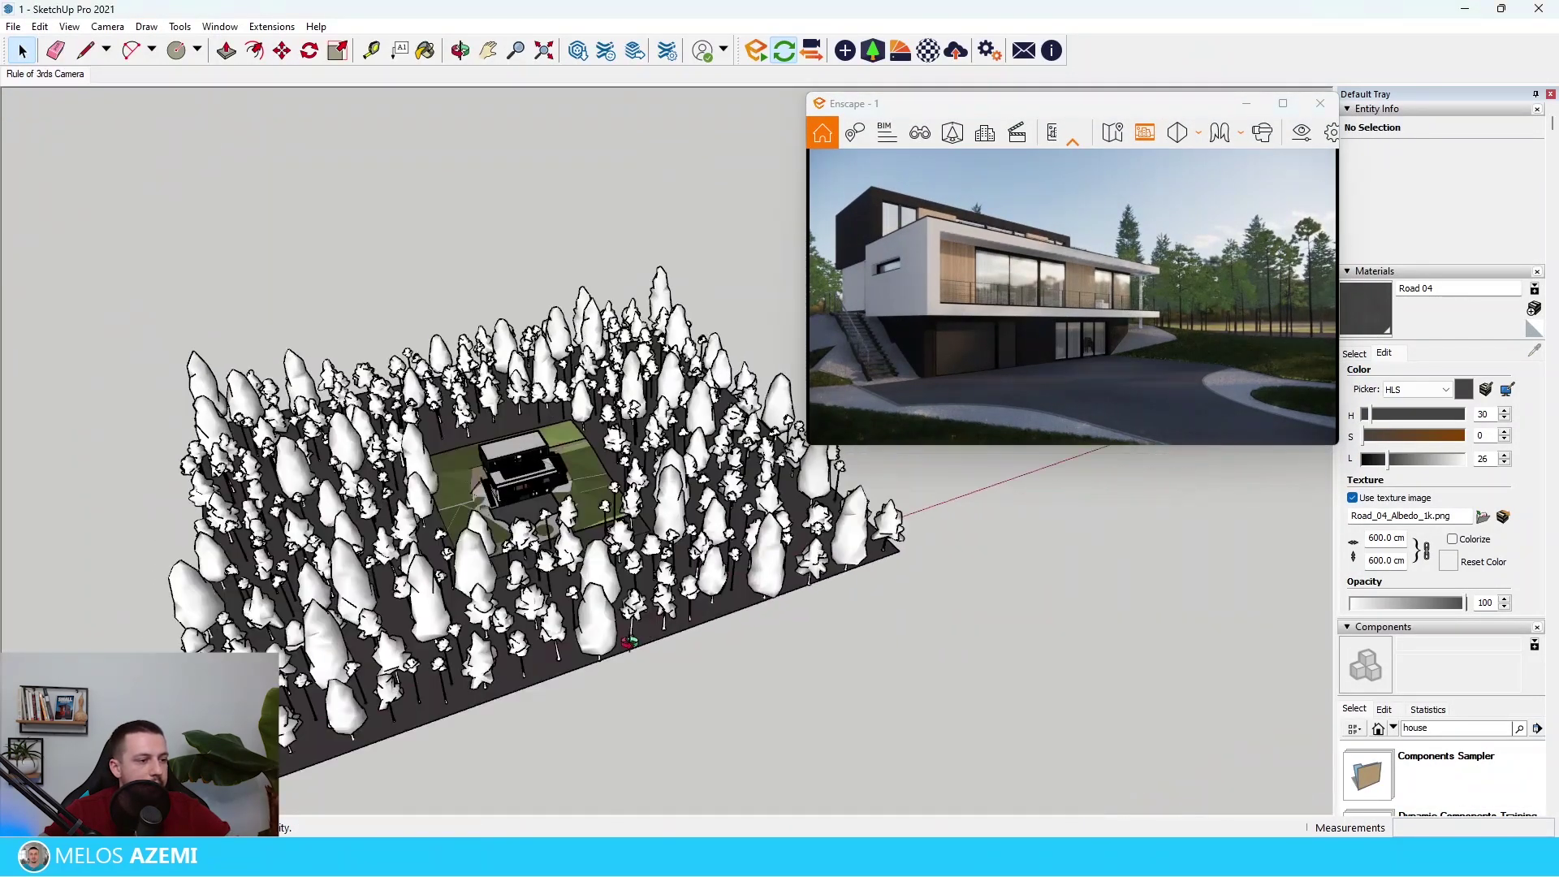
Step: Delete the scattered trees on the driveway side of the house, from the near corner of the ground out to its left side
middle_click_drag(628, 643, 422, 629)
left_click_drag(825, 827, 825, 807)
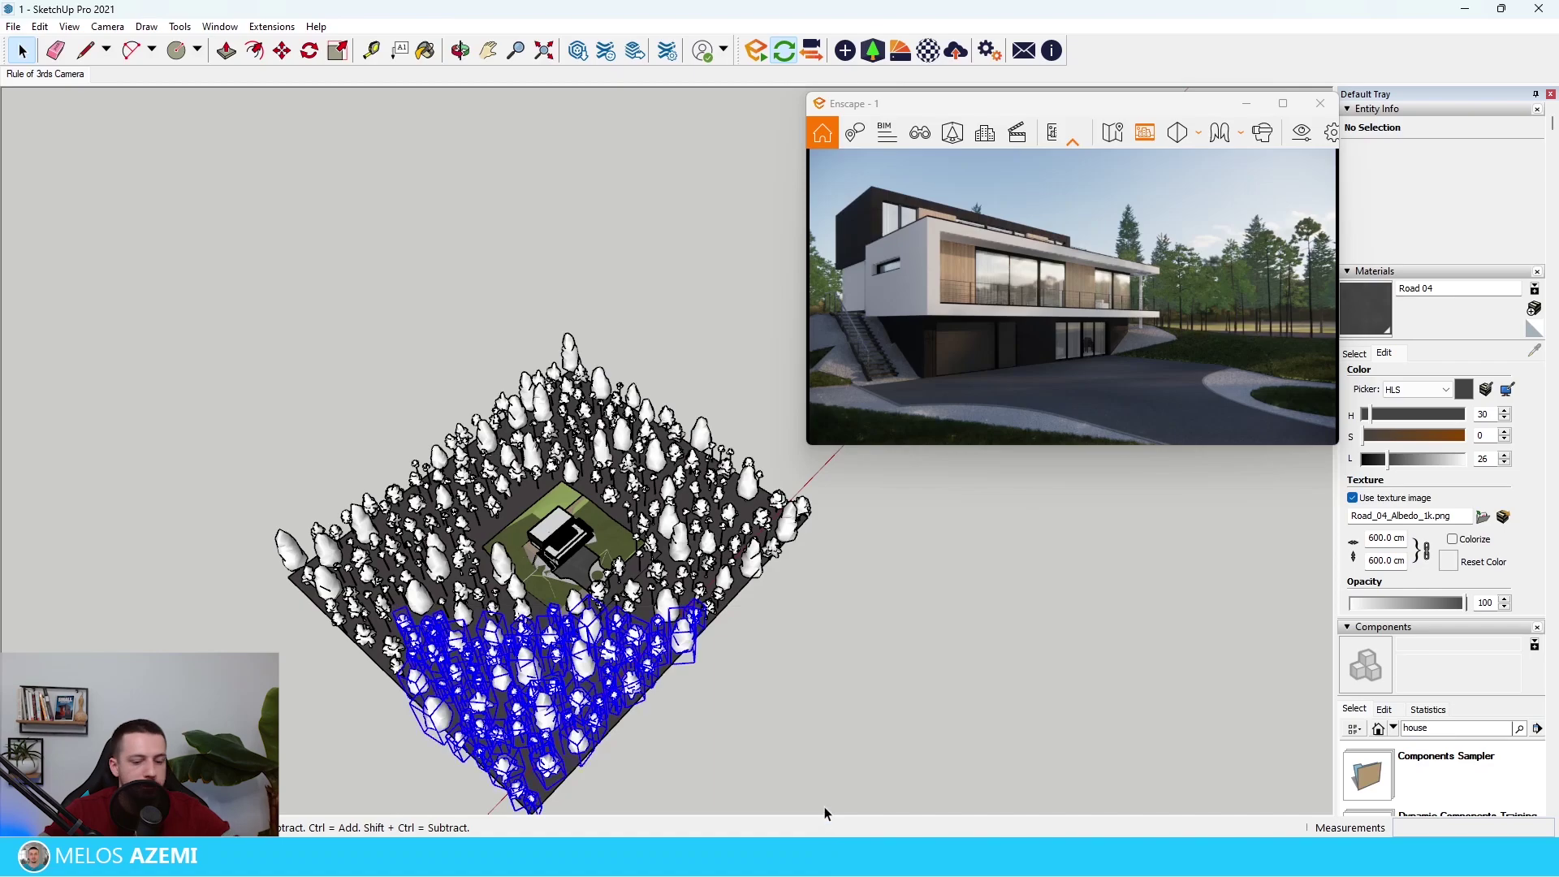
key("Delete")
left_click_drag(244, 522, 446, 755)
key("Delete")
left_click_drag(549, 584, 795, 656)
key("Delete")
left_click_drag(421, 538, 546, 679)
key("Delete")
Step: Delete the outer groups of trees at the ground's right-hand corner
left_click_drag(662, 491, 912, 632)
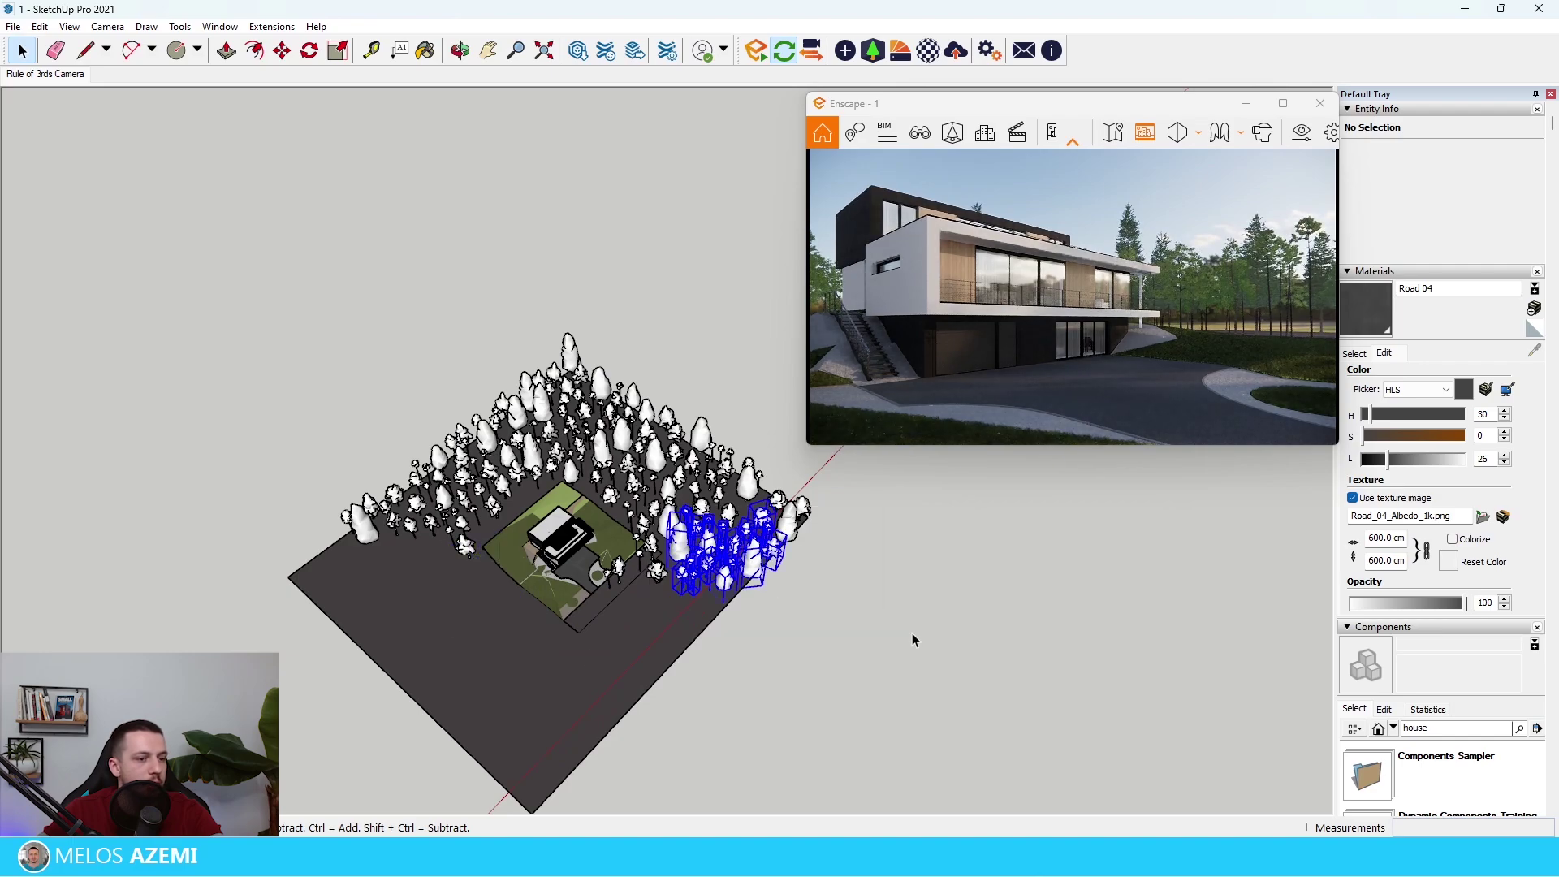
key("Delete")
left_click_drag(690, 446, 825, 588)
key("Delete")
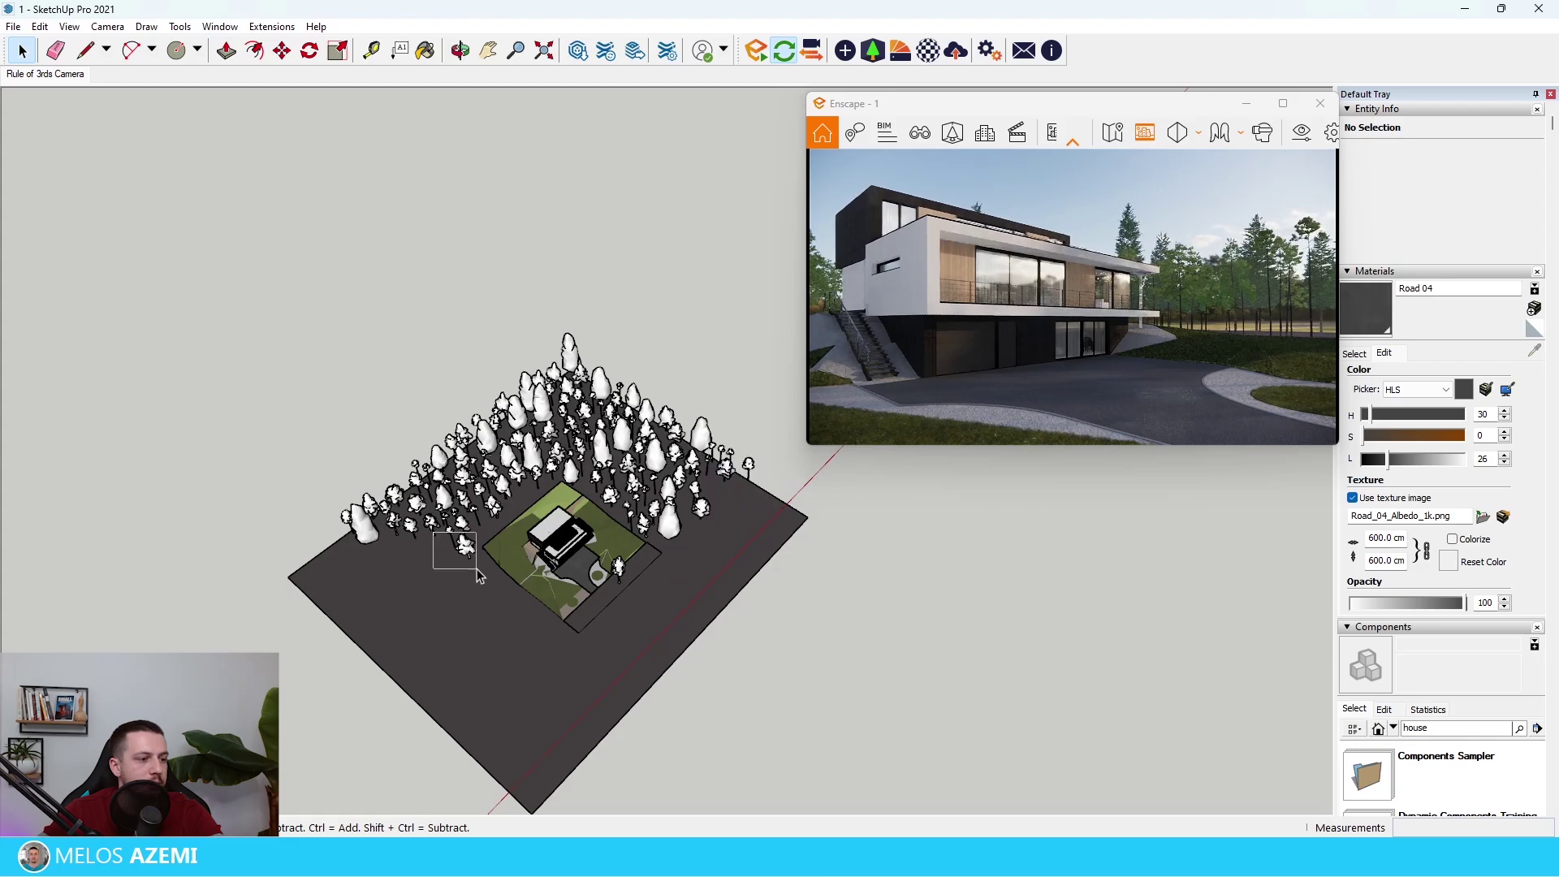
Step: Delete the single tree standing in front of the house beside the round driveway bed
middle_click_drag(478, 575, 787, 563)
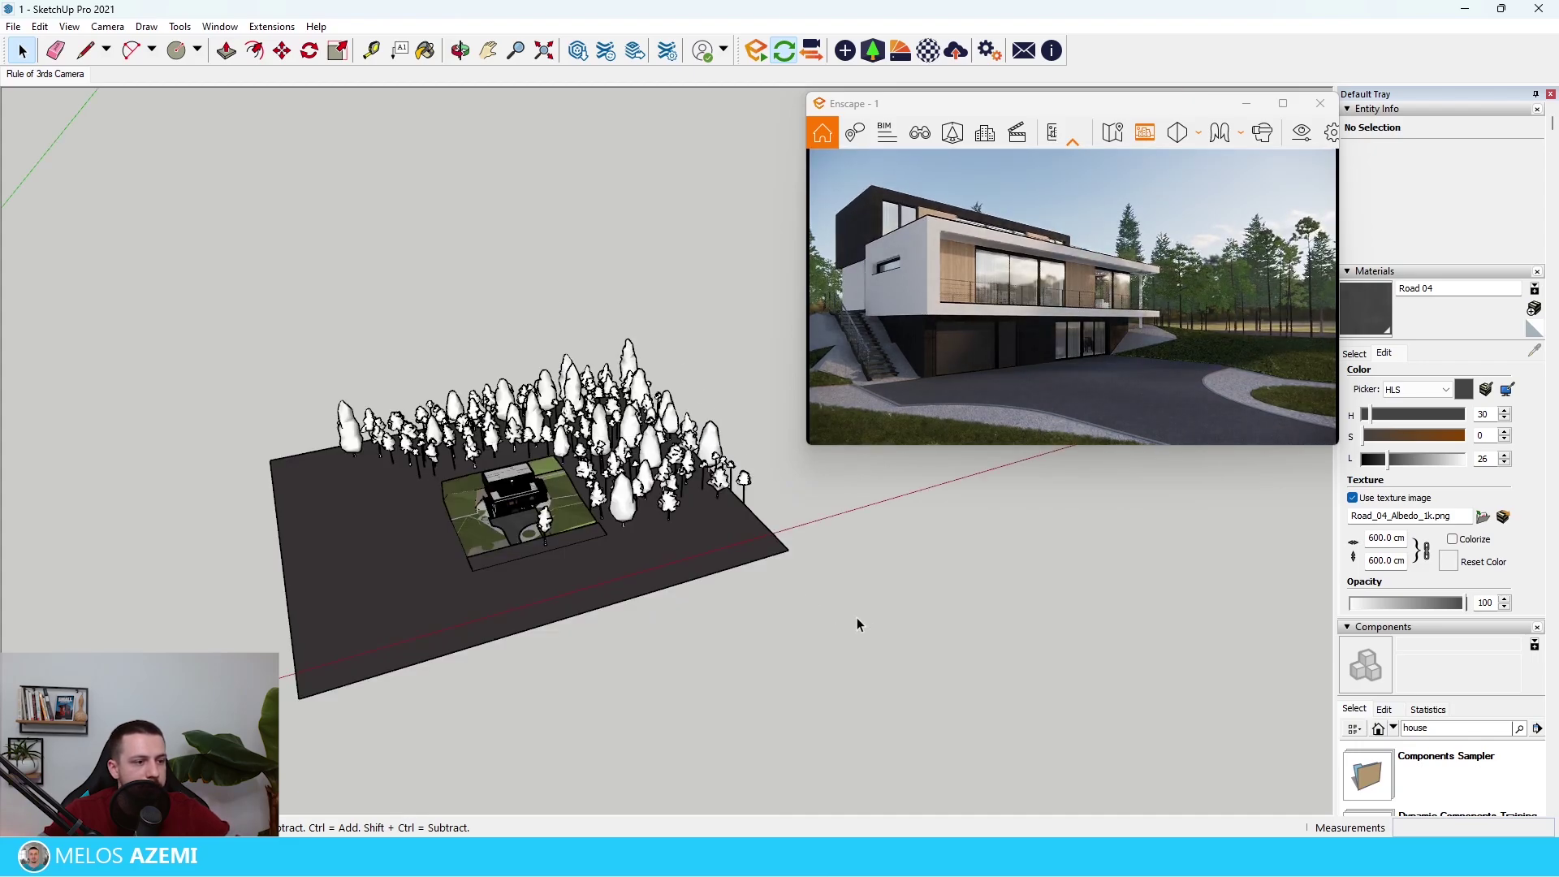
scroll(364, 479, "up", 3)
left_click(536, 532)
scroll(540, 560, "up", 5)
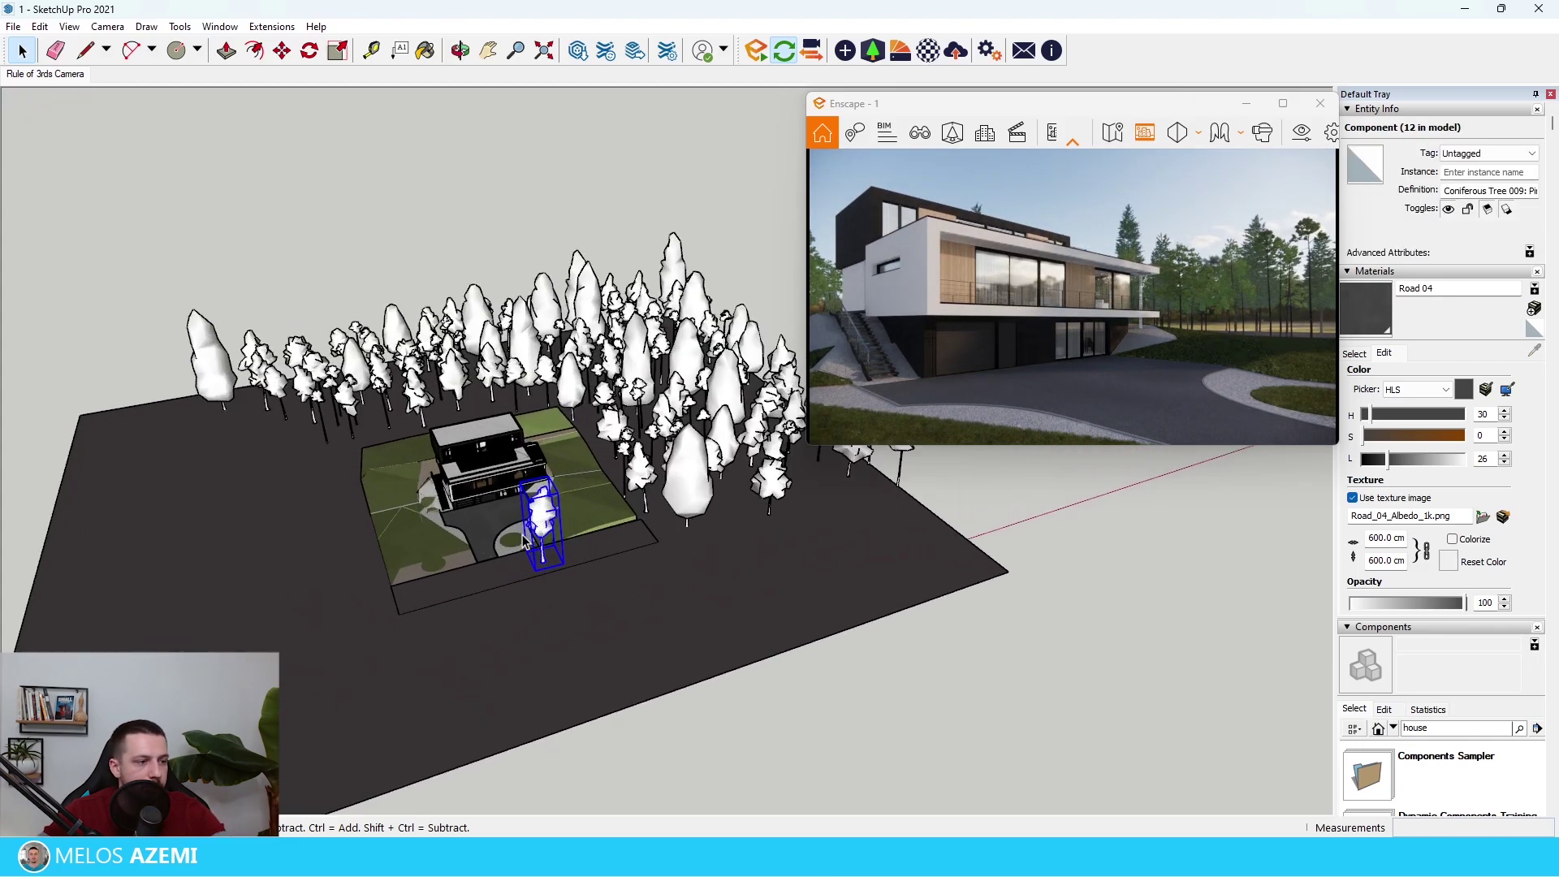
key("Delete")
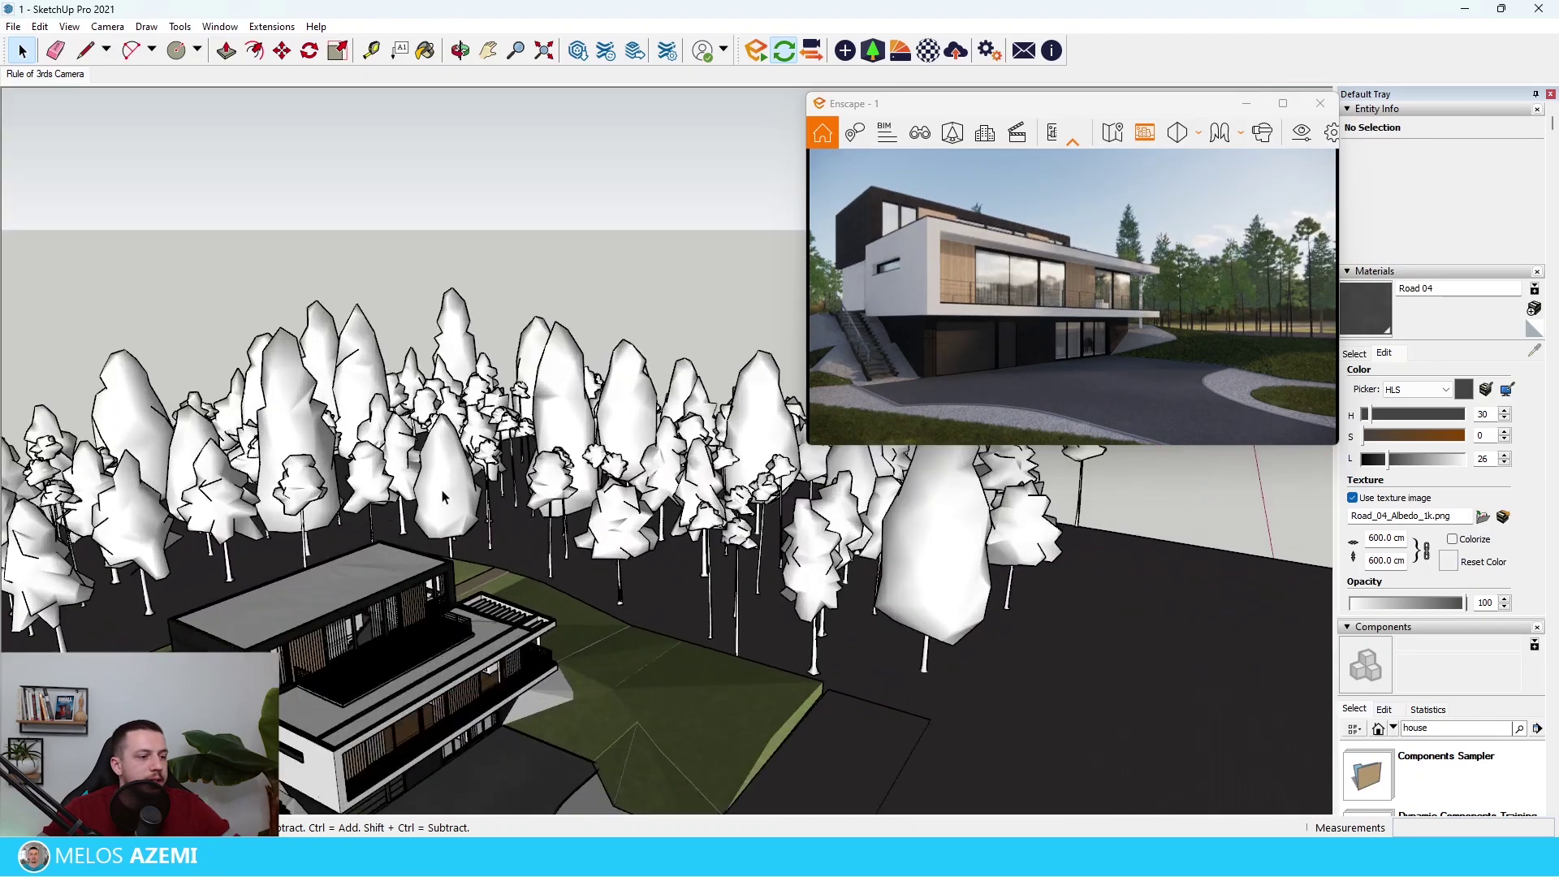
Step: Select the cluster of trees on the right side of the house and move it toward the house
scroll(445, 496, "down", 4)
middle_click_drag(452, 331, 440, 363)
scroll(440, 364, "down", 2)
left_click_drag(663, 562, 747, 564)
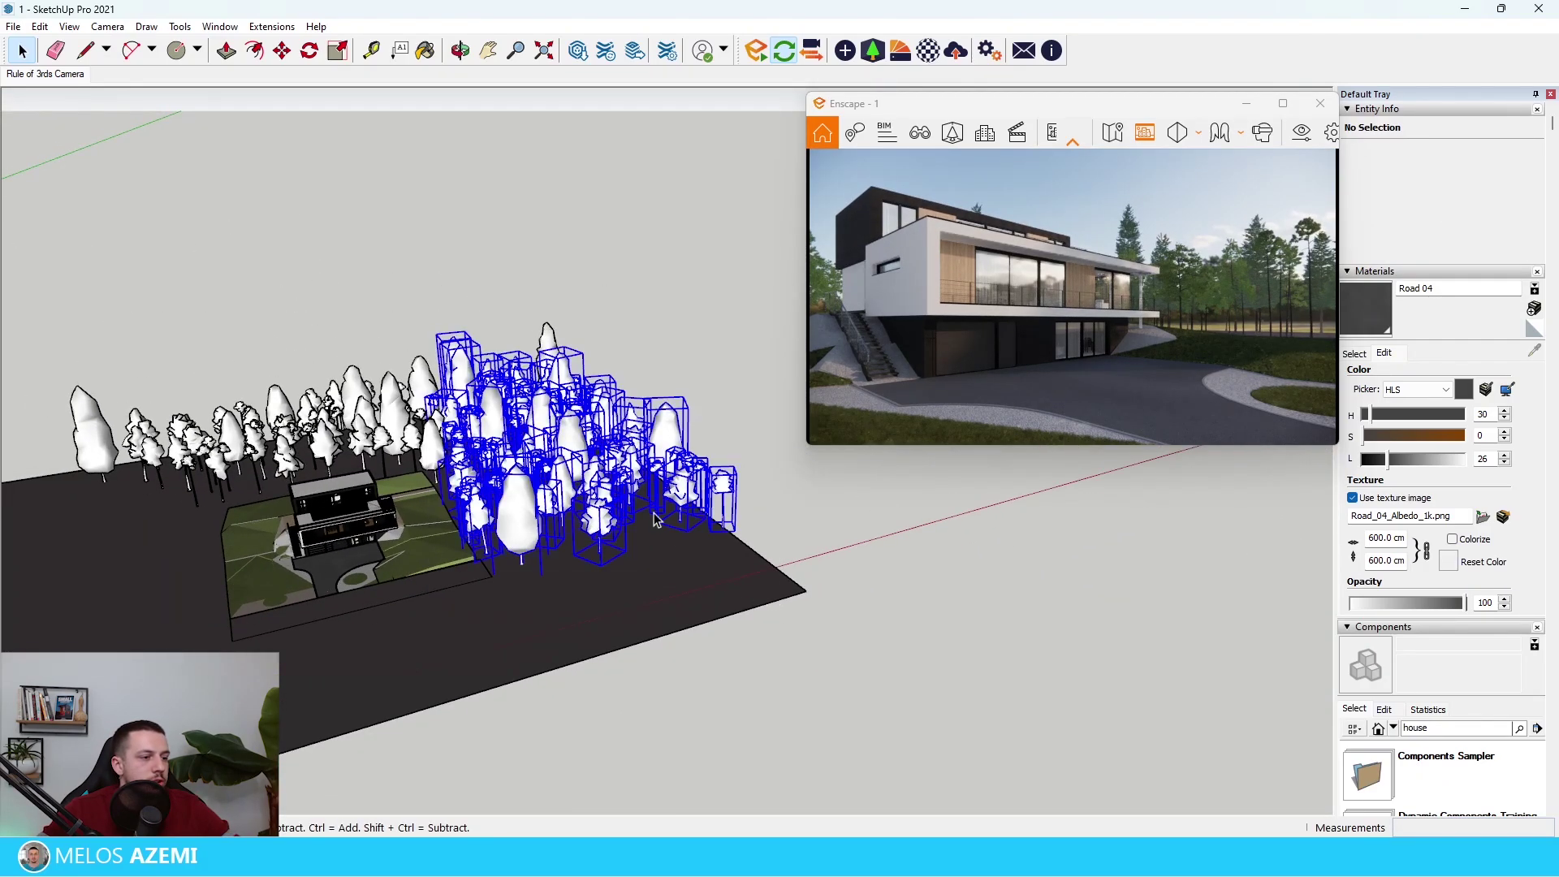
key("s")
left_click_drag(381, 339, 313, 261)
key("m")
left_click(533, 589)
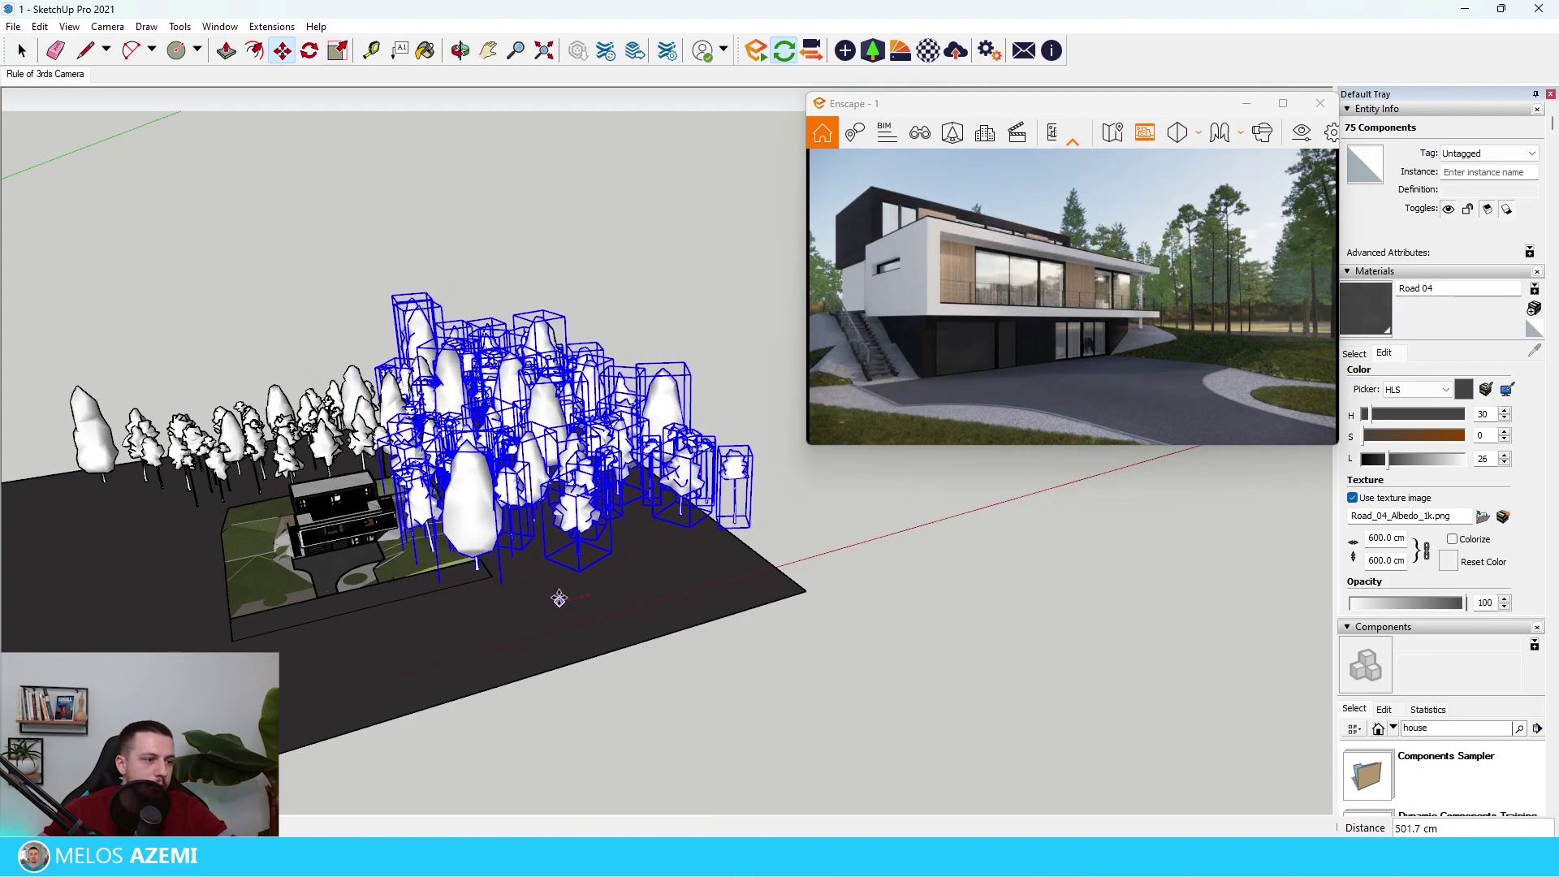
Step: Fine-tune the selected tree cluster's position against the live render, deselect it and enlarge the Enscape view
middle_click_drag(590, 604, 708, 532)
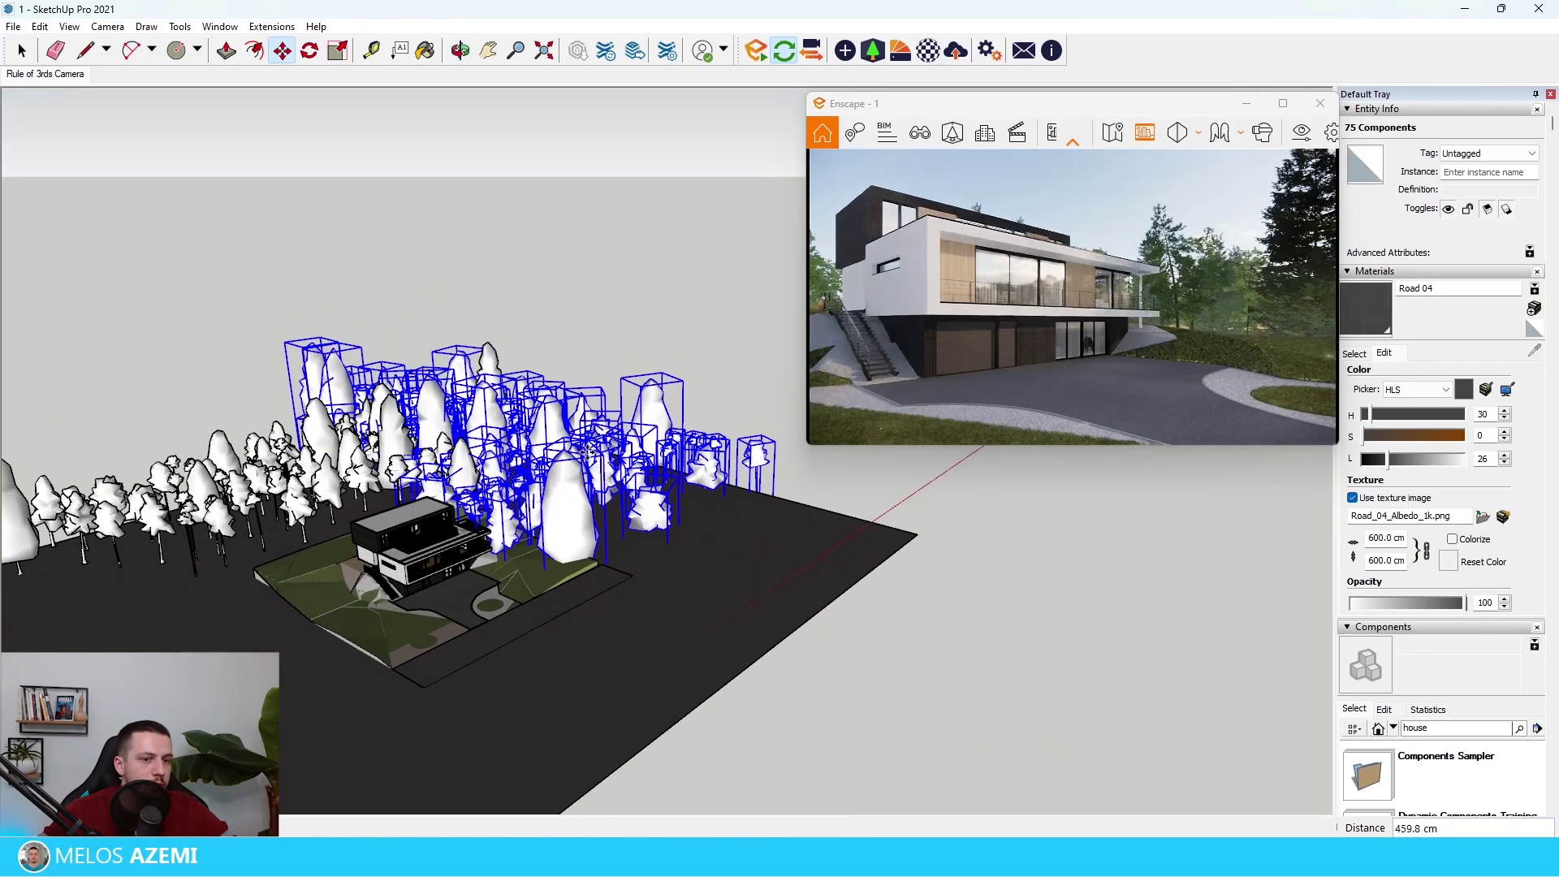
left_click(577, 487)
key("space")
left_click(812, 483)
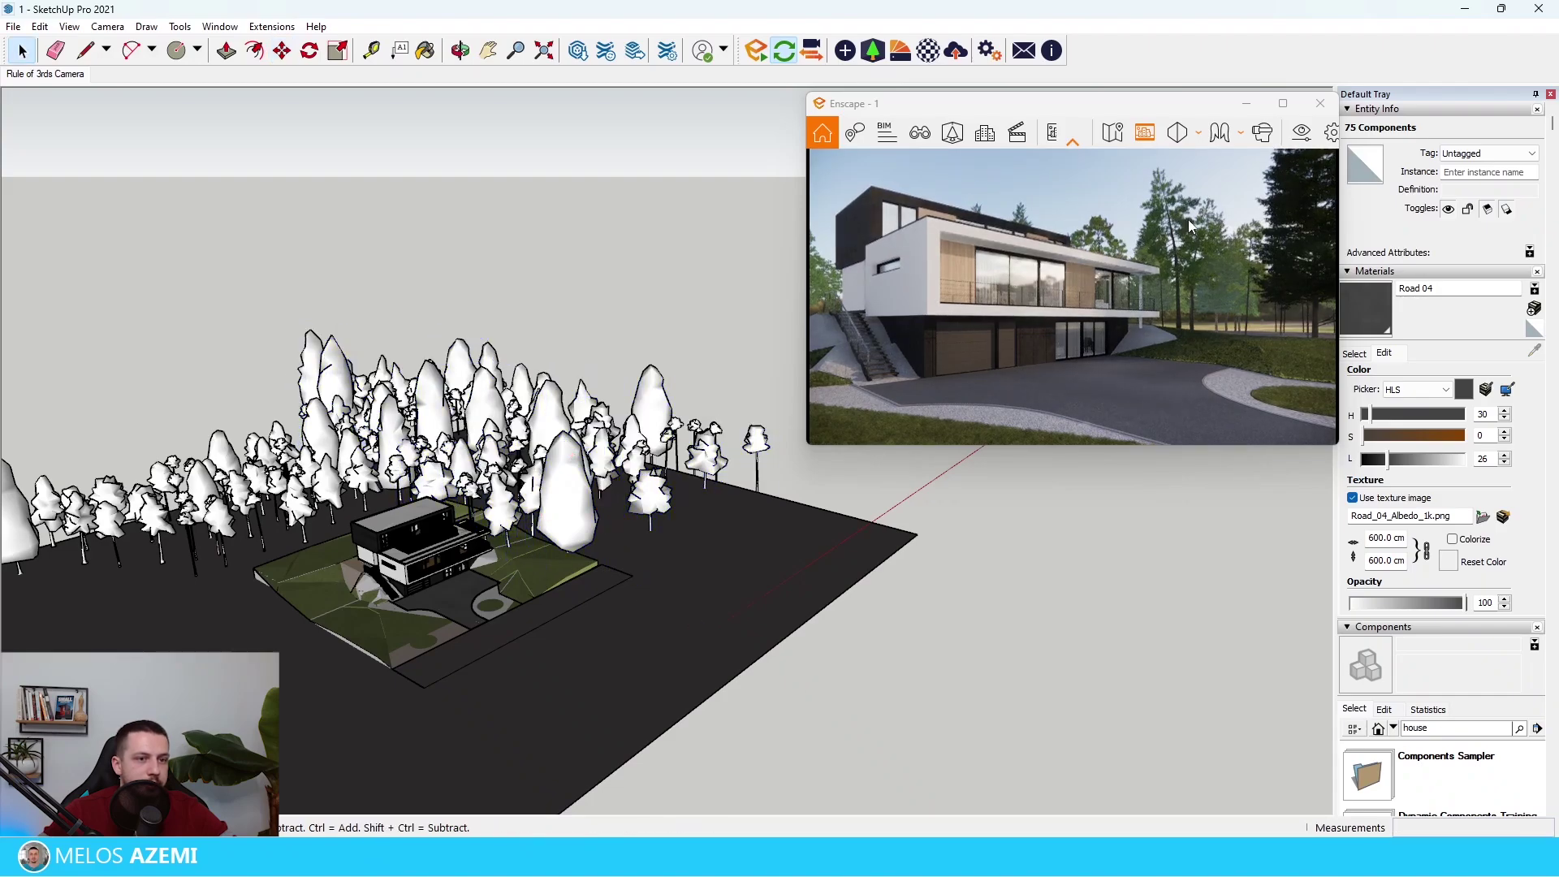
left_click(1283, 104)
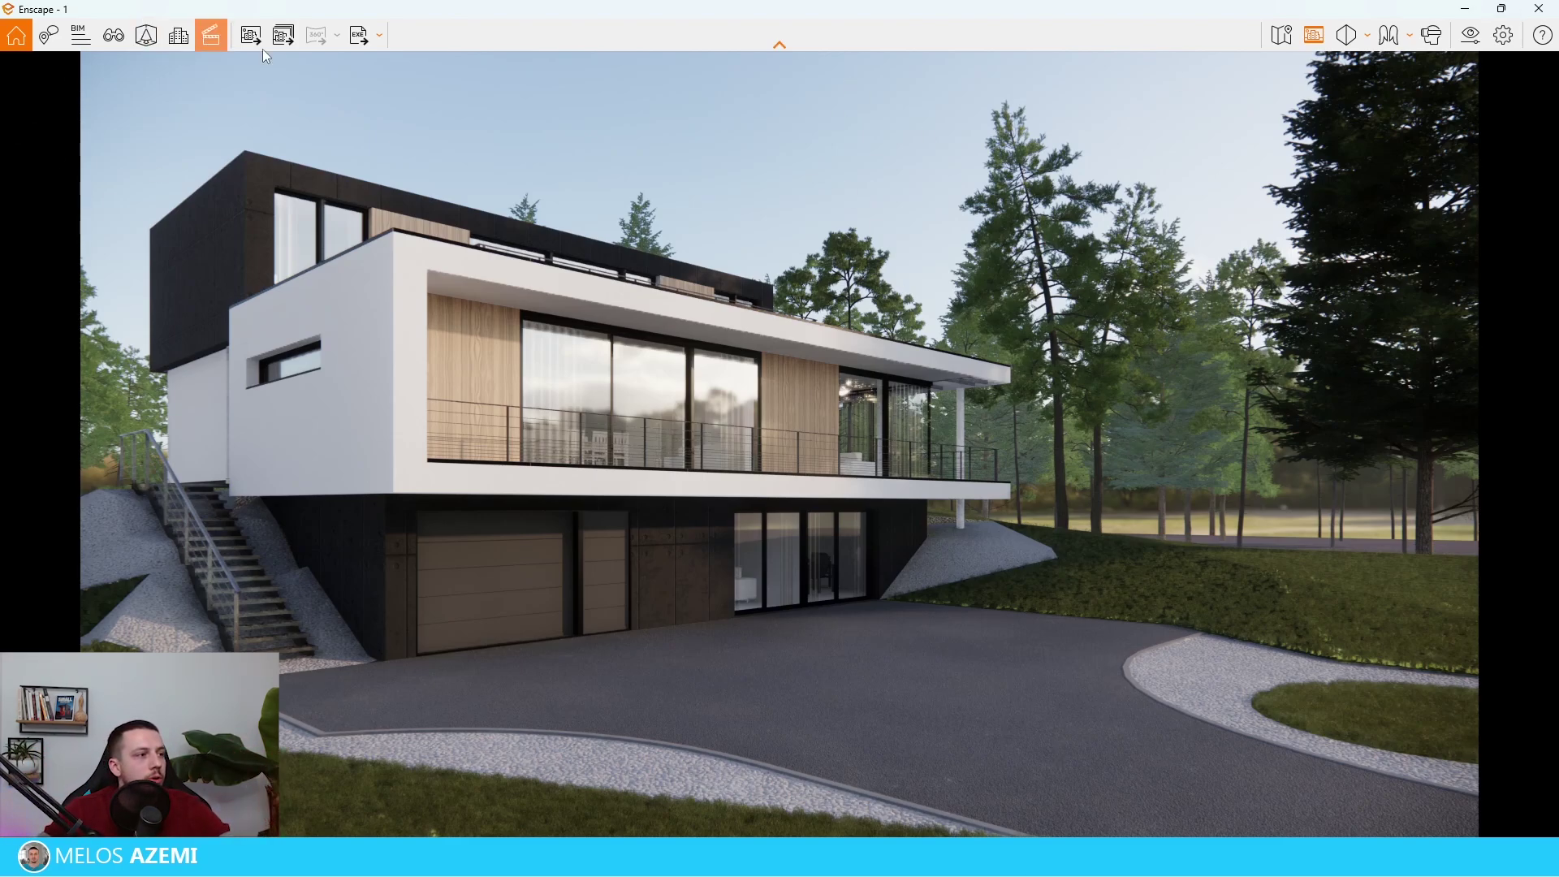
Step: Switch to SketchUp and place a leafy green shrub from the Enscape vegetation library on the grass slope beside the house
left_click(1501, 9)
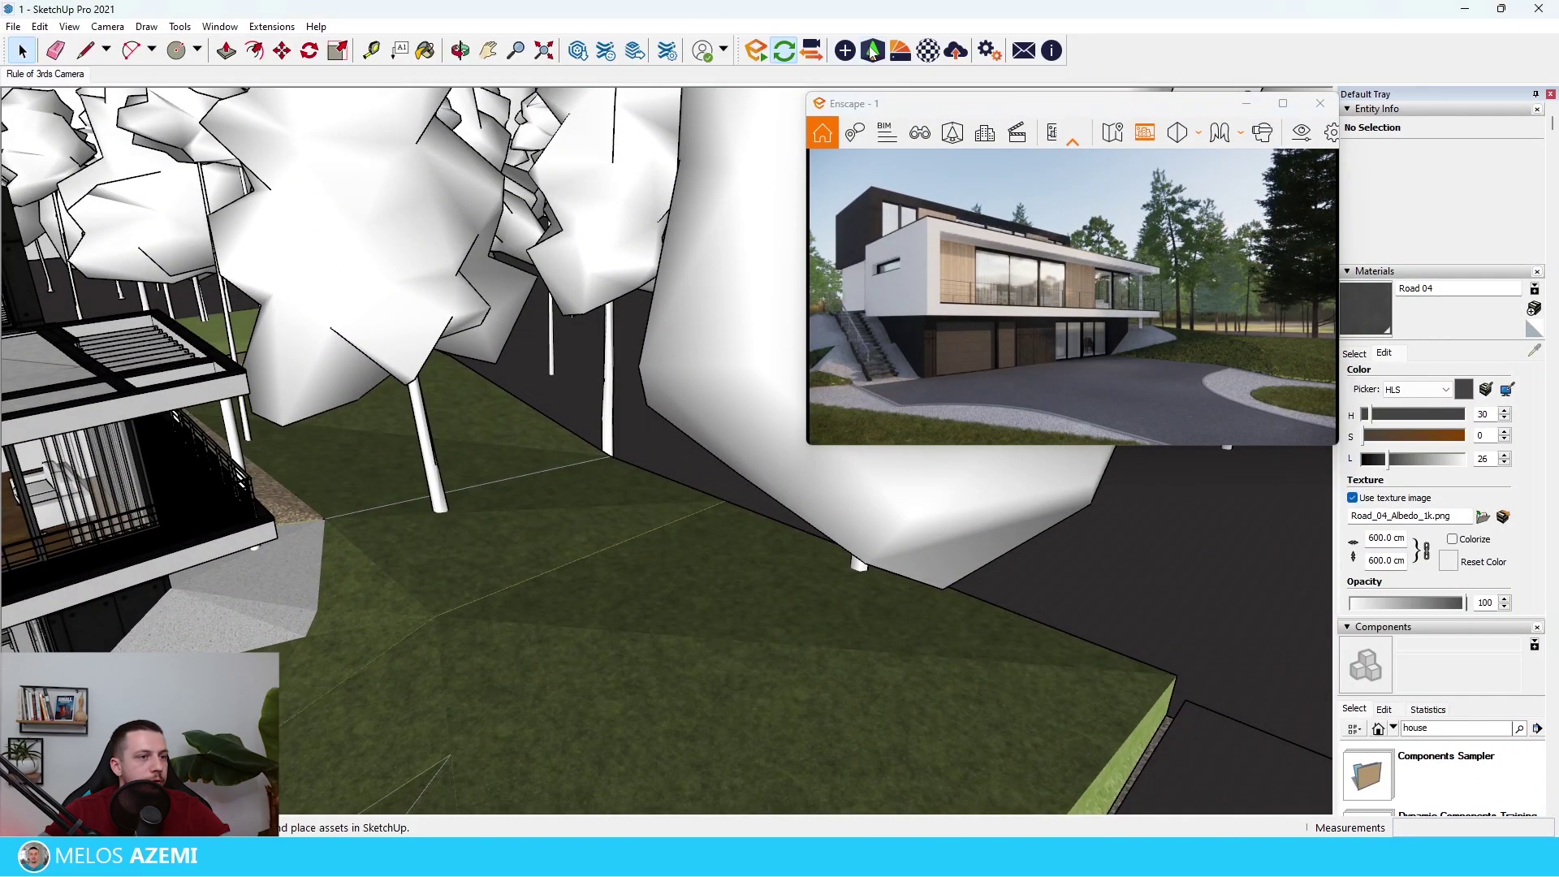
left_click(872, 51)
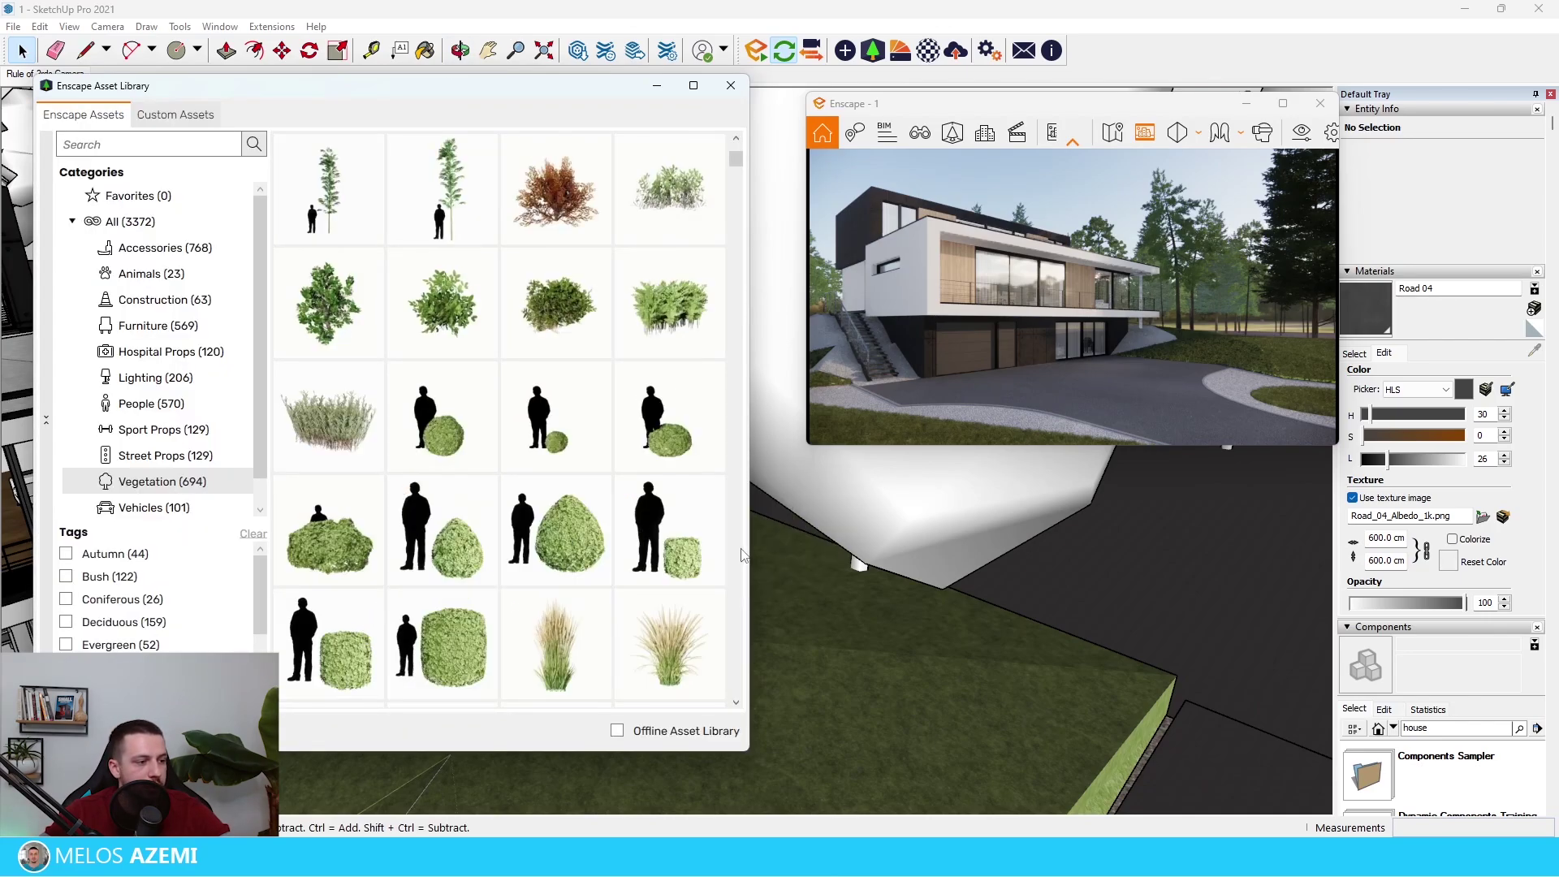
left_click(434, 302)
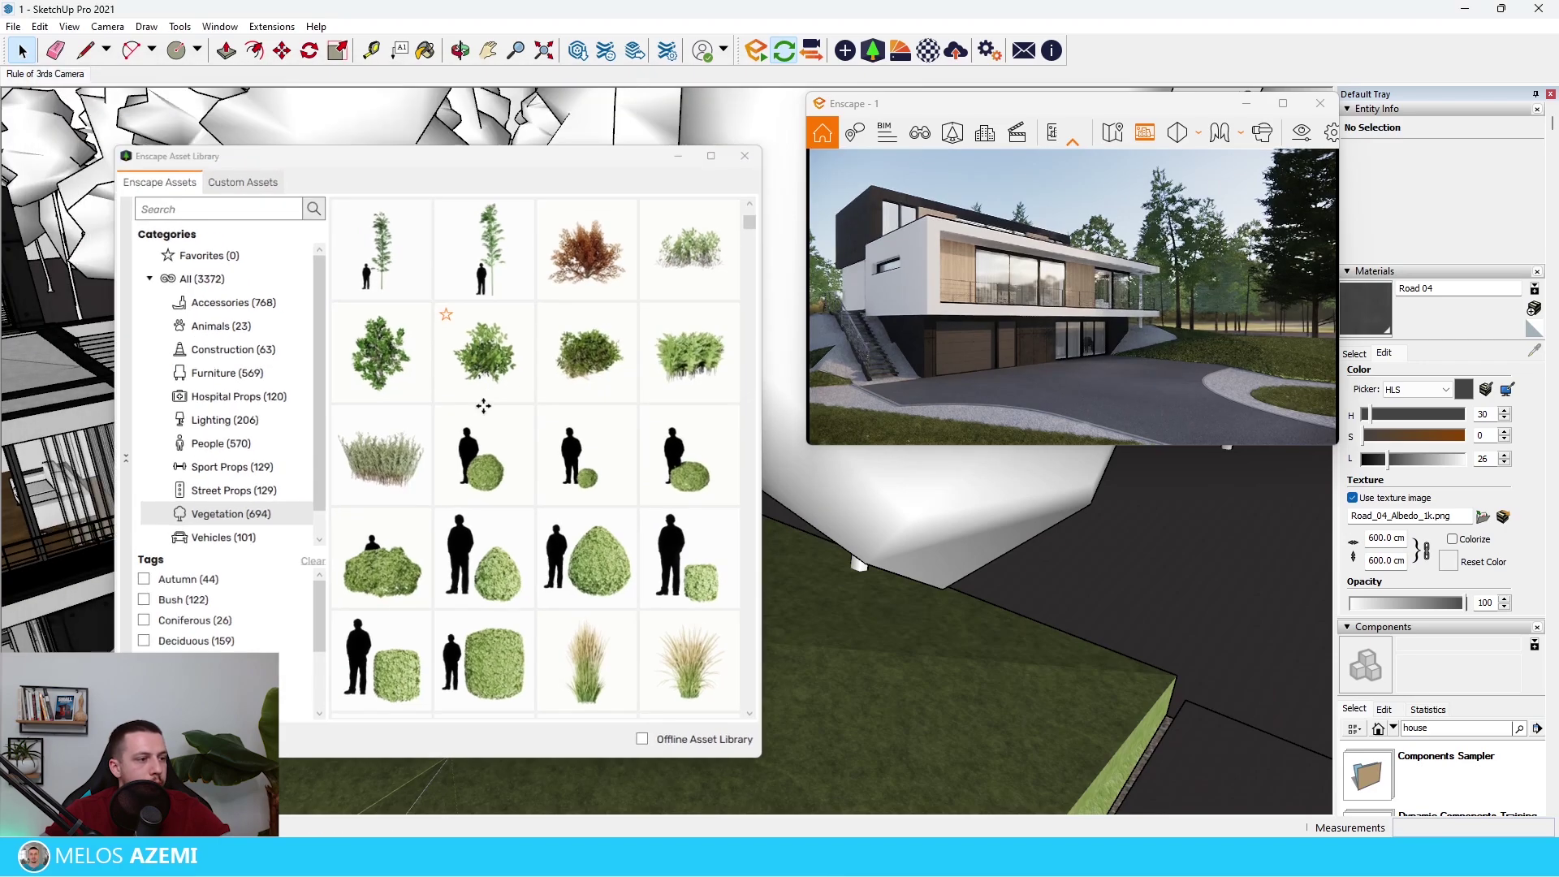
left_click(630, 480)
double_click(885, 104)
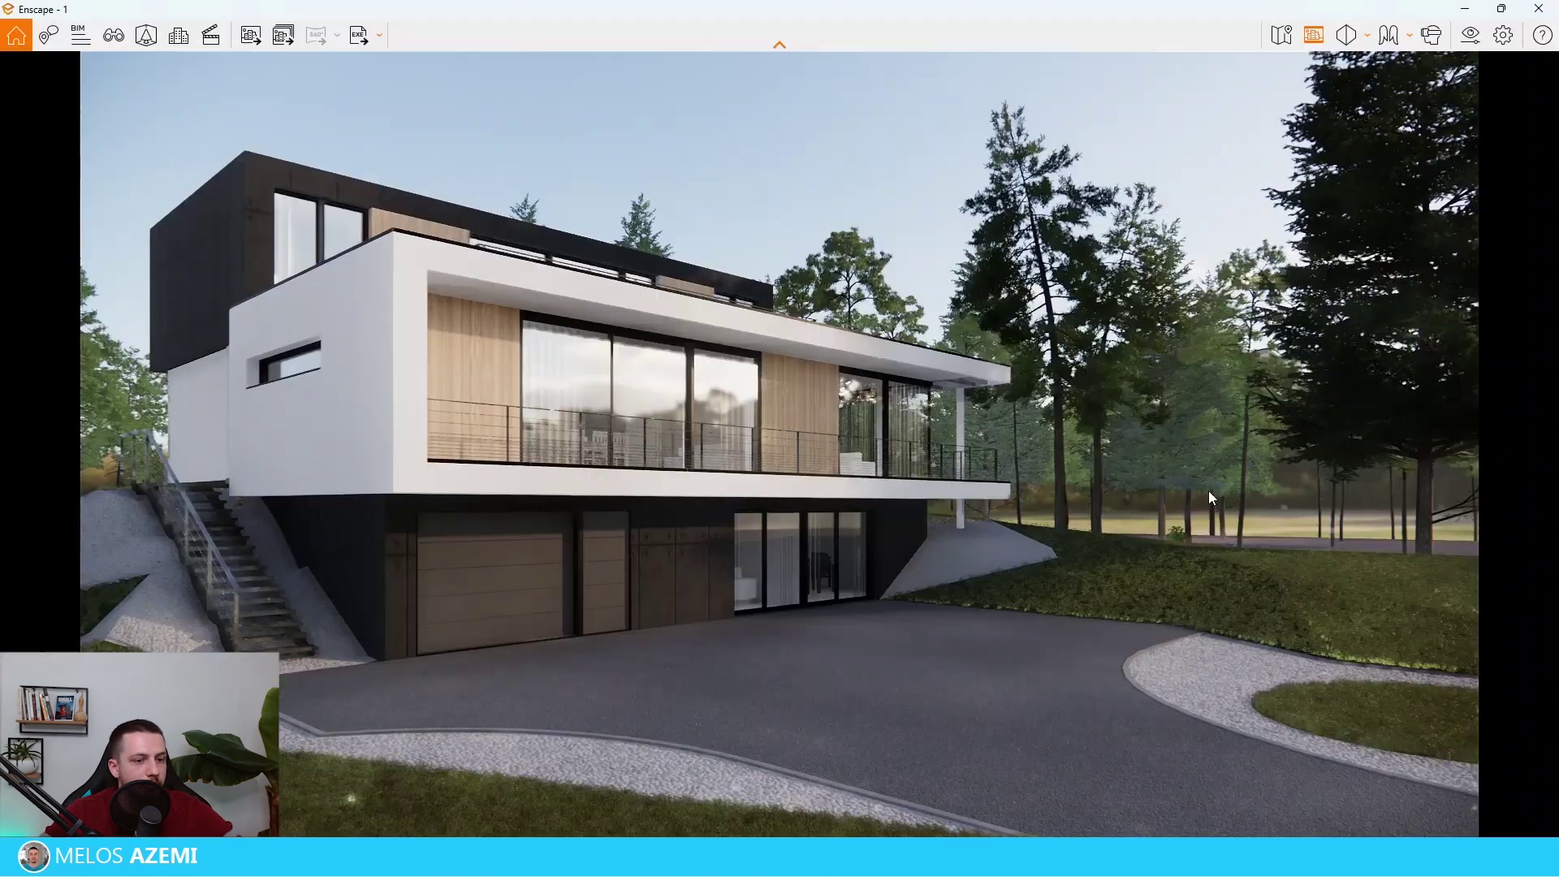
Step: In Enscape, set up multi-asset placement from an elevated view and filter the asset library to vegetation tagged Bush
left_click(147, 39)
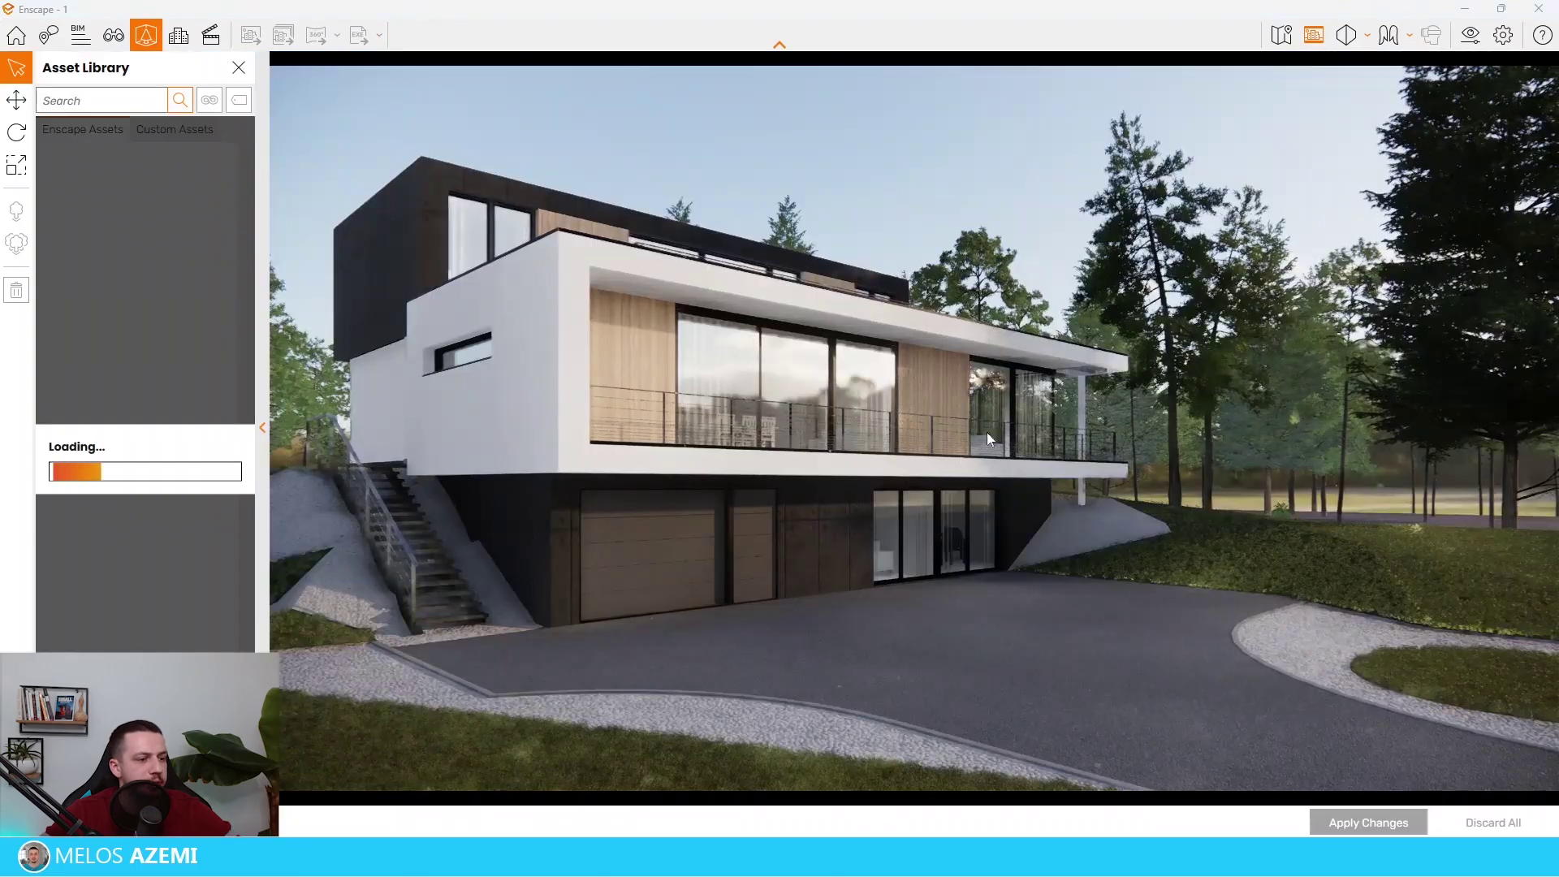
key("w")
key("s")
key("e")
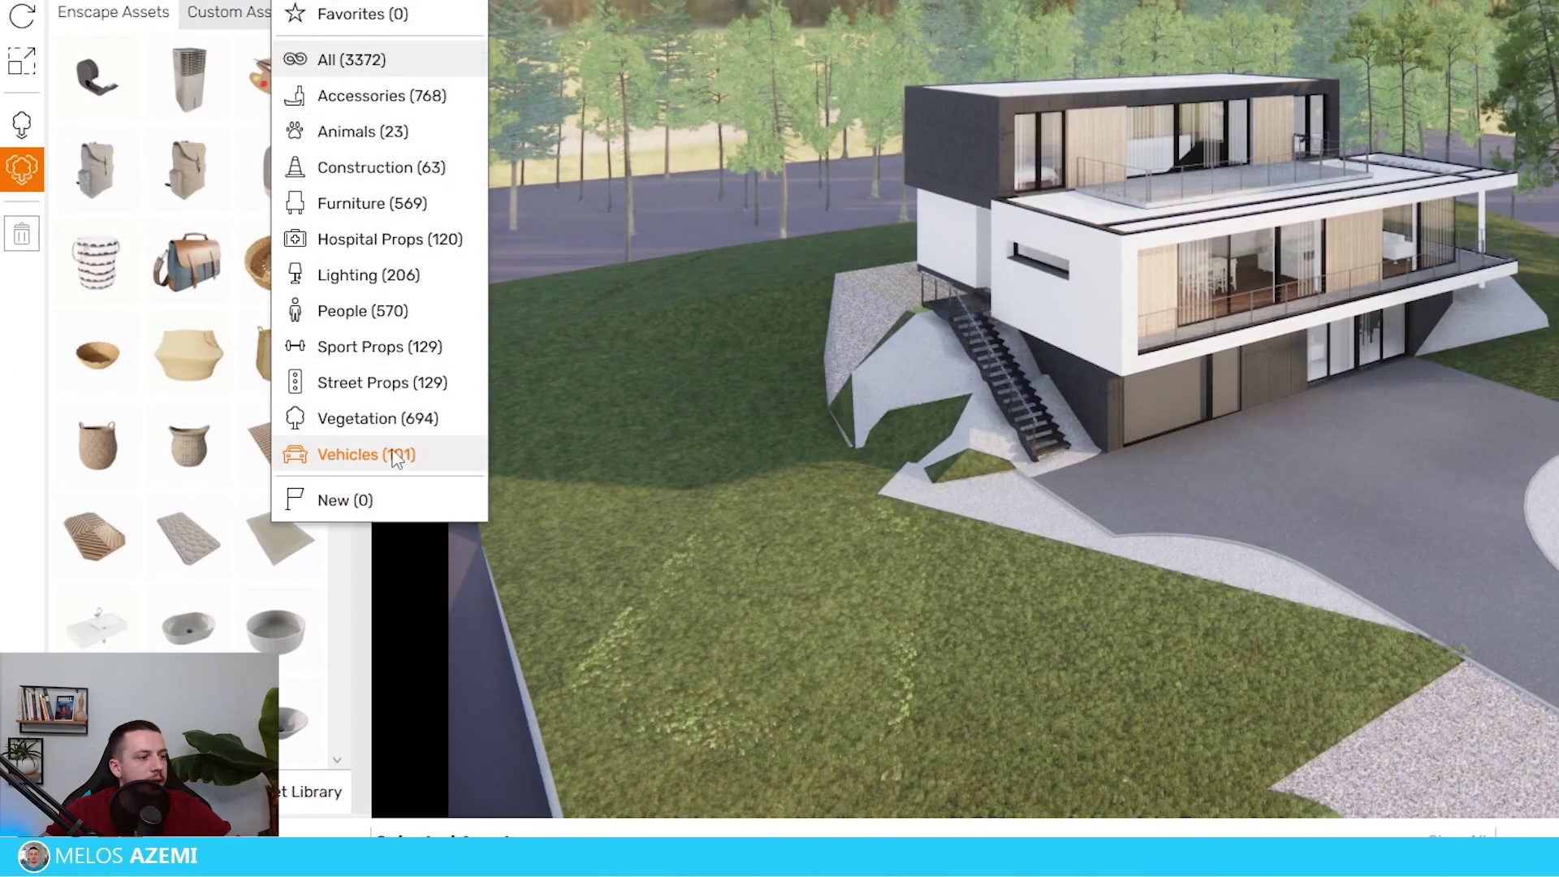
left_click(395, 452)
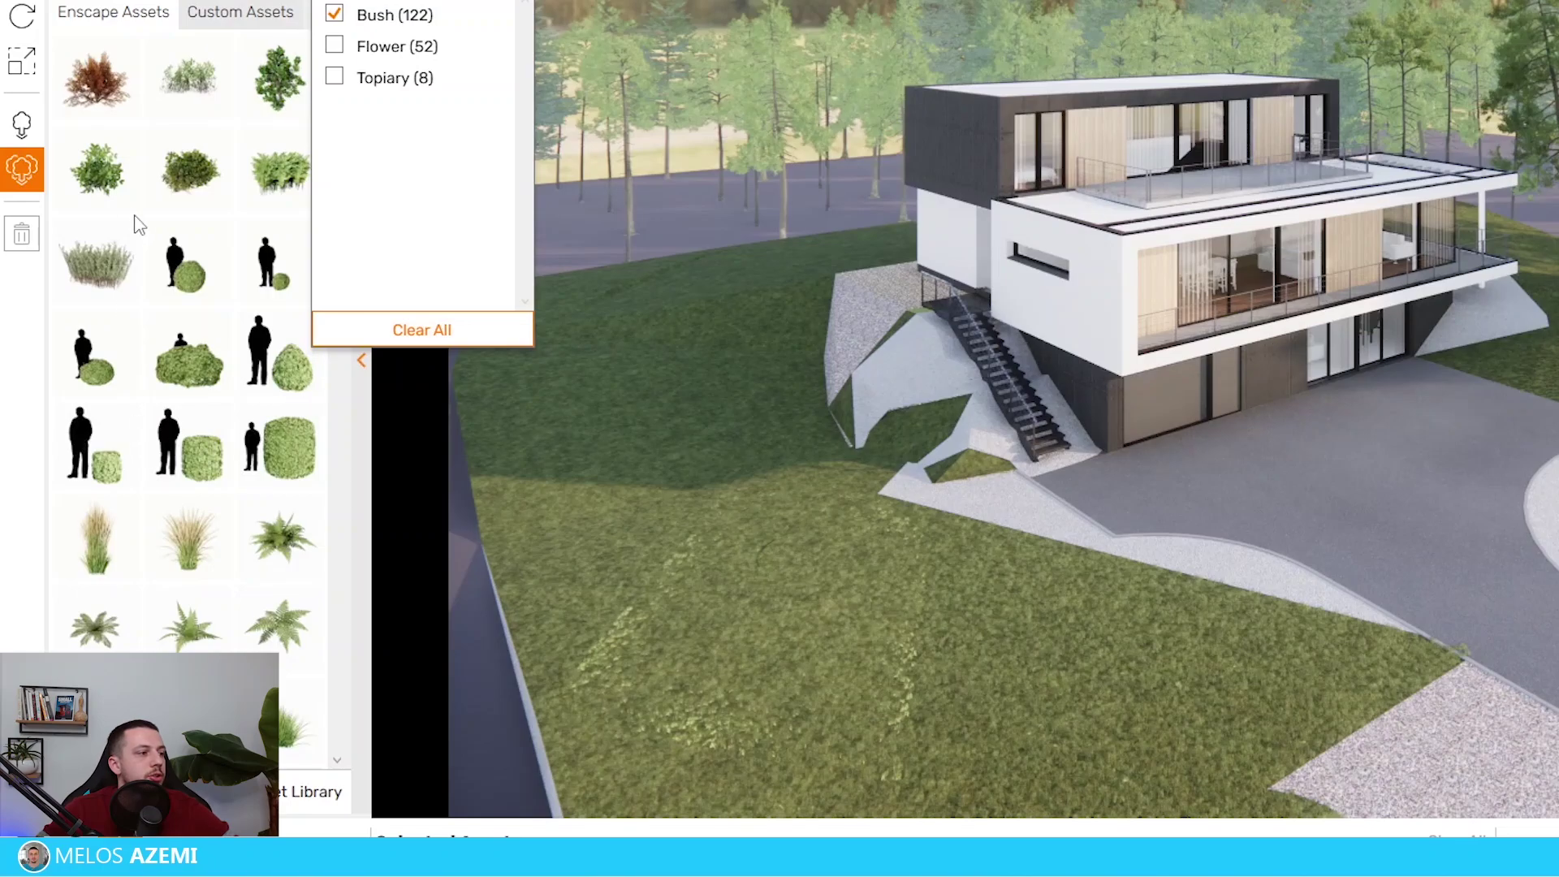
Step: Select the leafy green bushes, a dark grass tuft, a blue-green tuft and low flowering plants for multi-asset placement
left_click(94, 155)
left_click(267, 187)
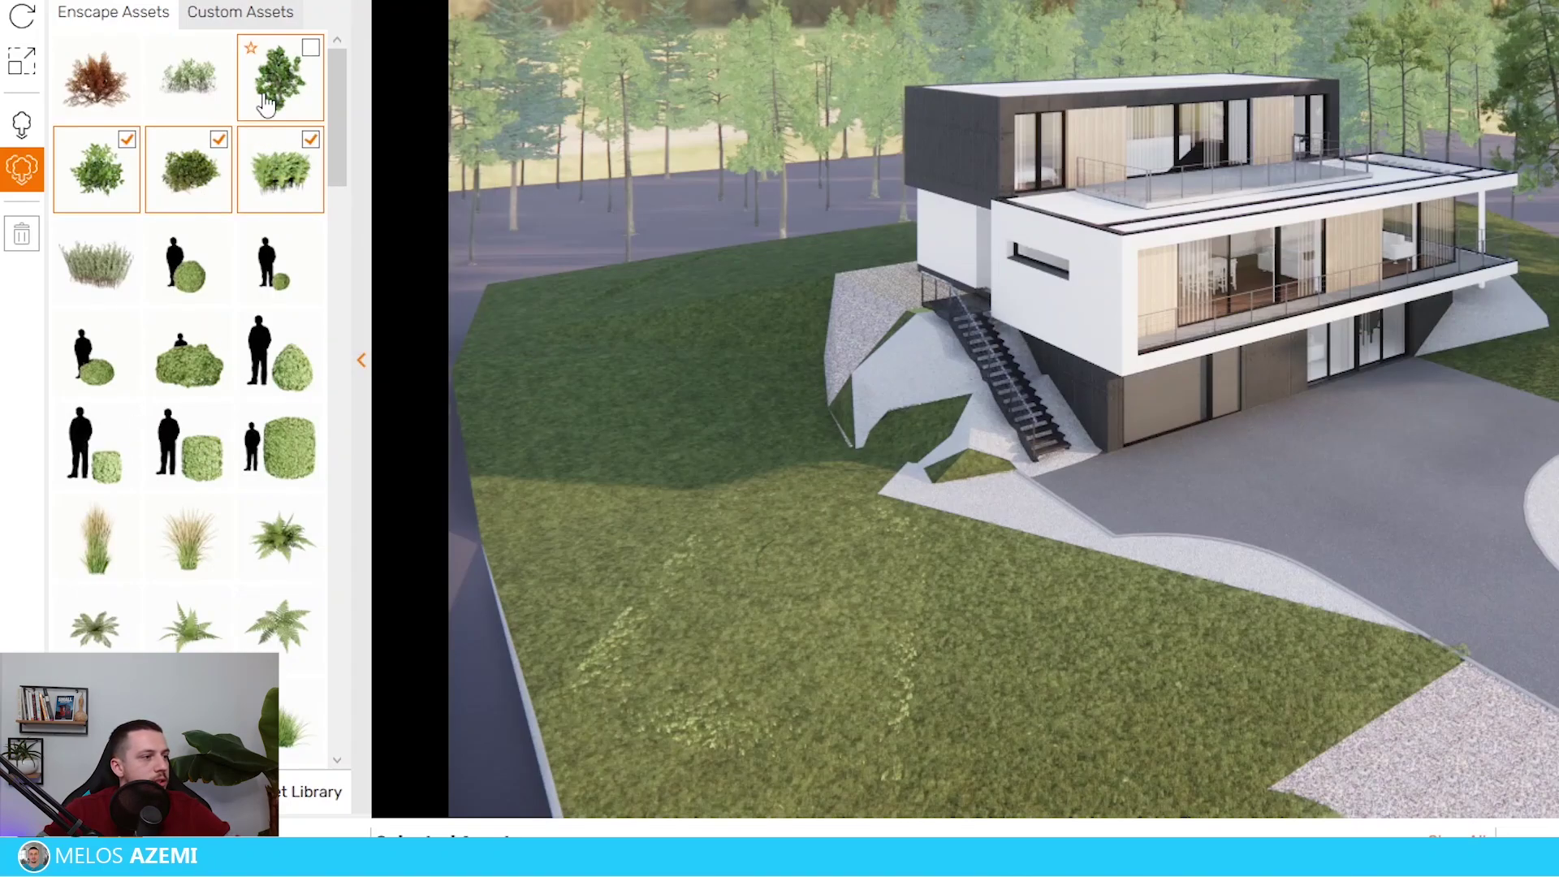
scroll(268, 574, "down", 2)
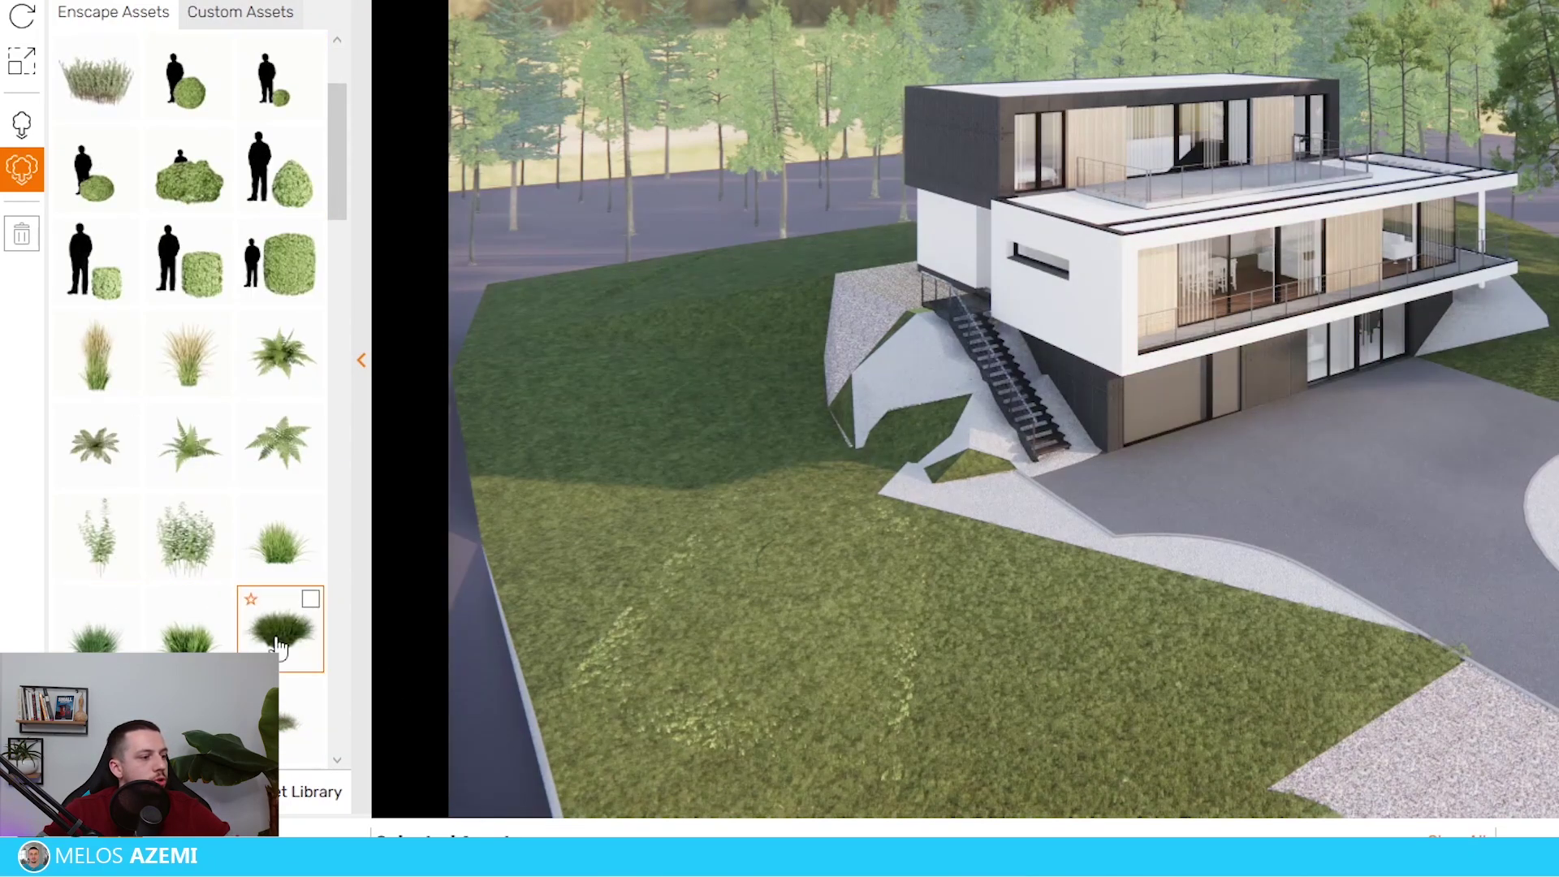
scroll(292, 568, "down", 6)
left_click(307, 553)
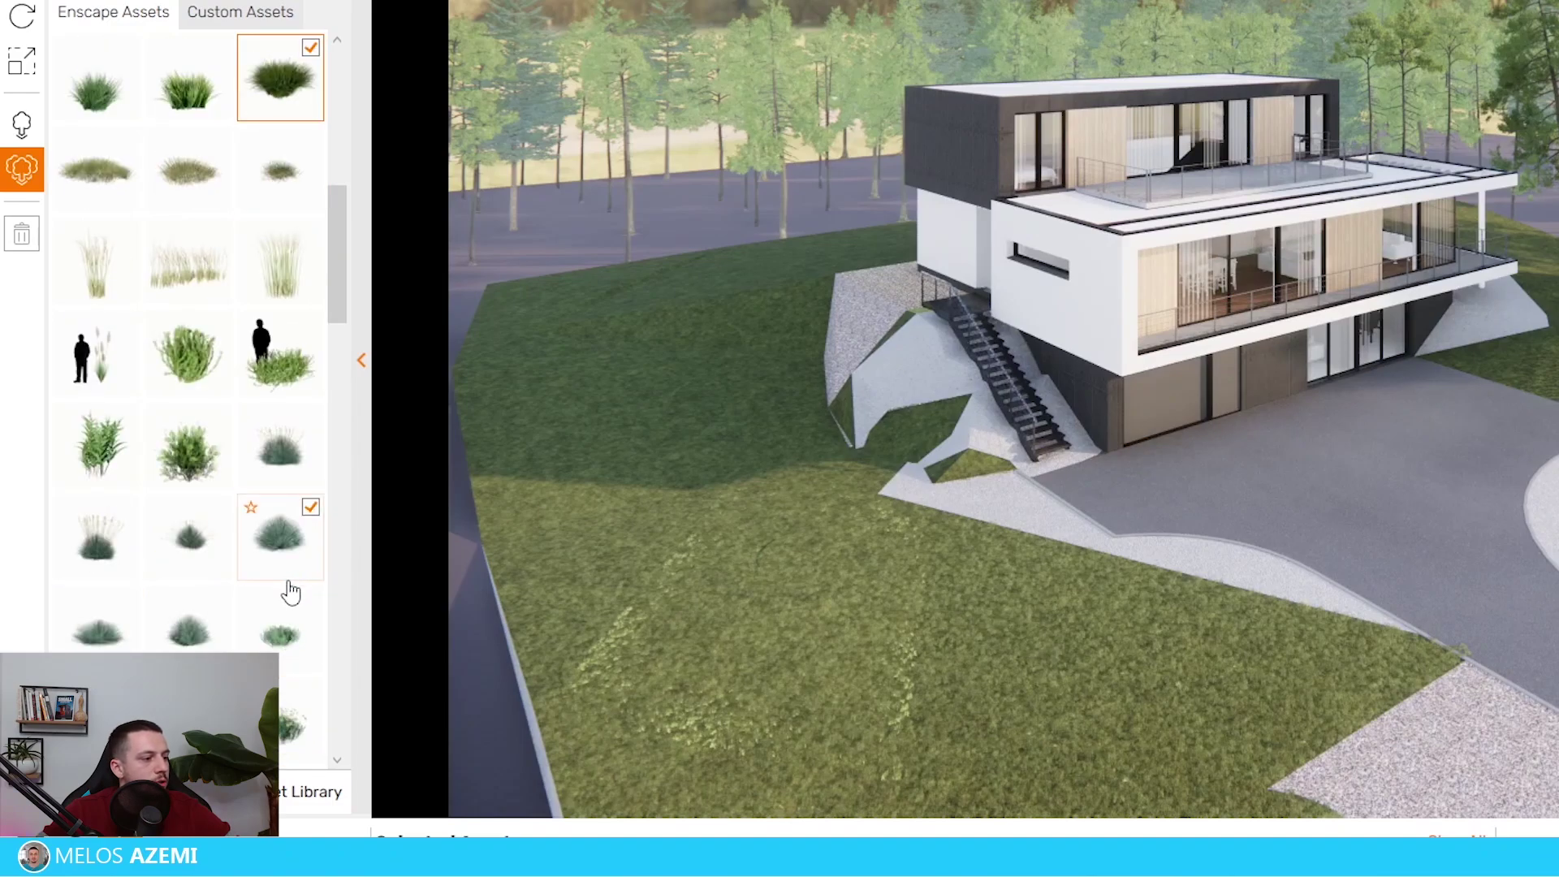
left_click(289, 648)
scroll(291, 731, "down", 3)
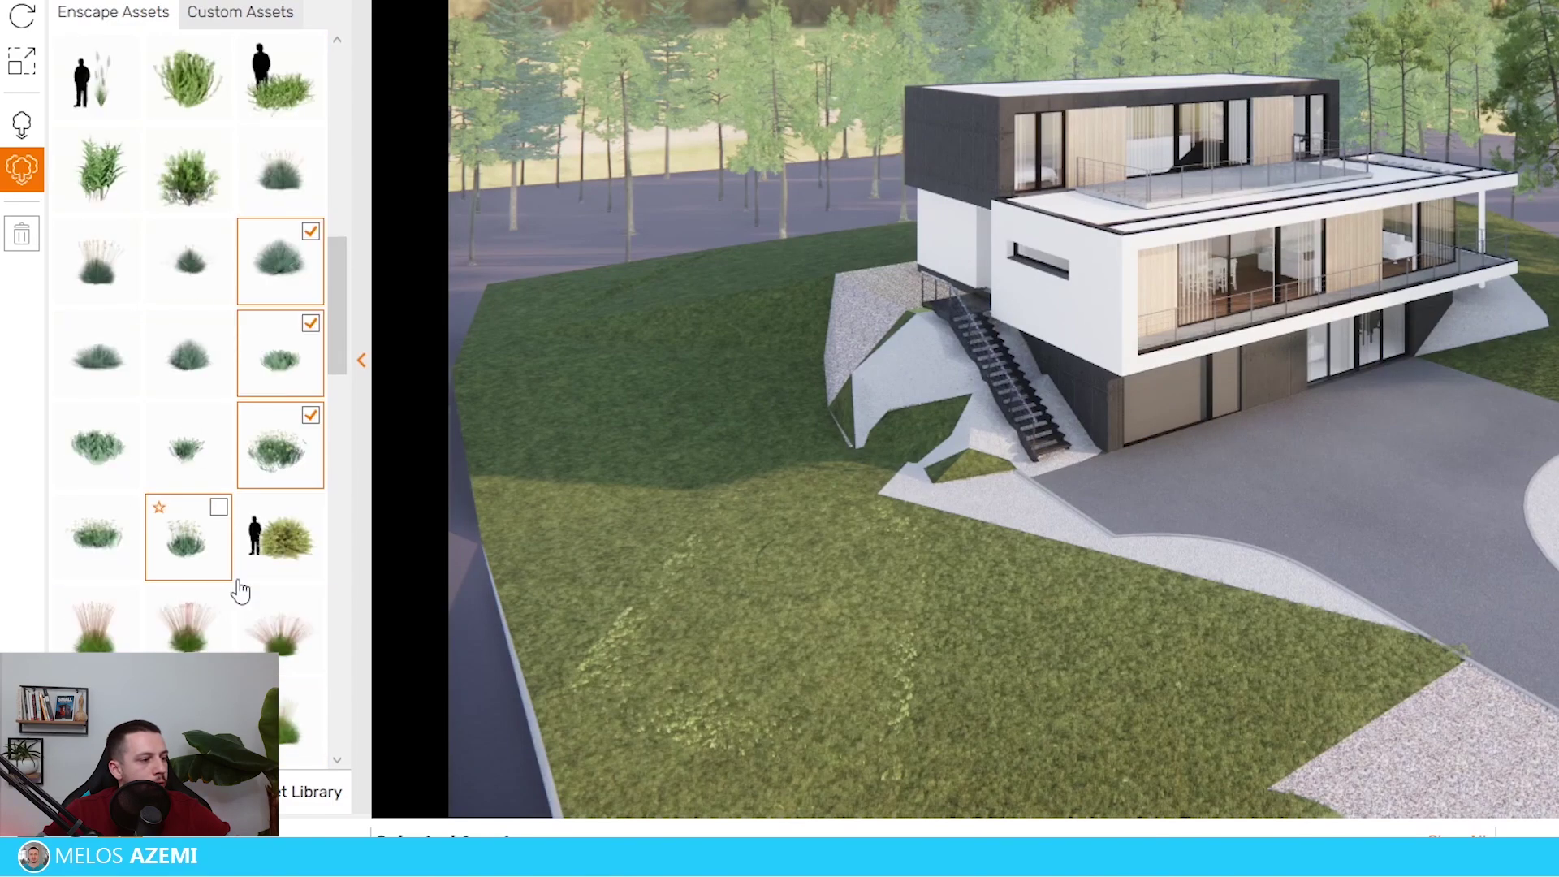
Step: Add a yellow-green bush, two feathery grasses, a wild grass strip and an upright green shrub to the placement selection
scroll(323, 673, "down", 3)
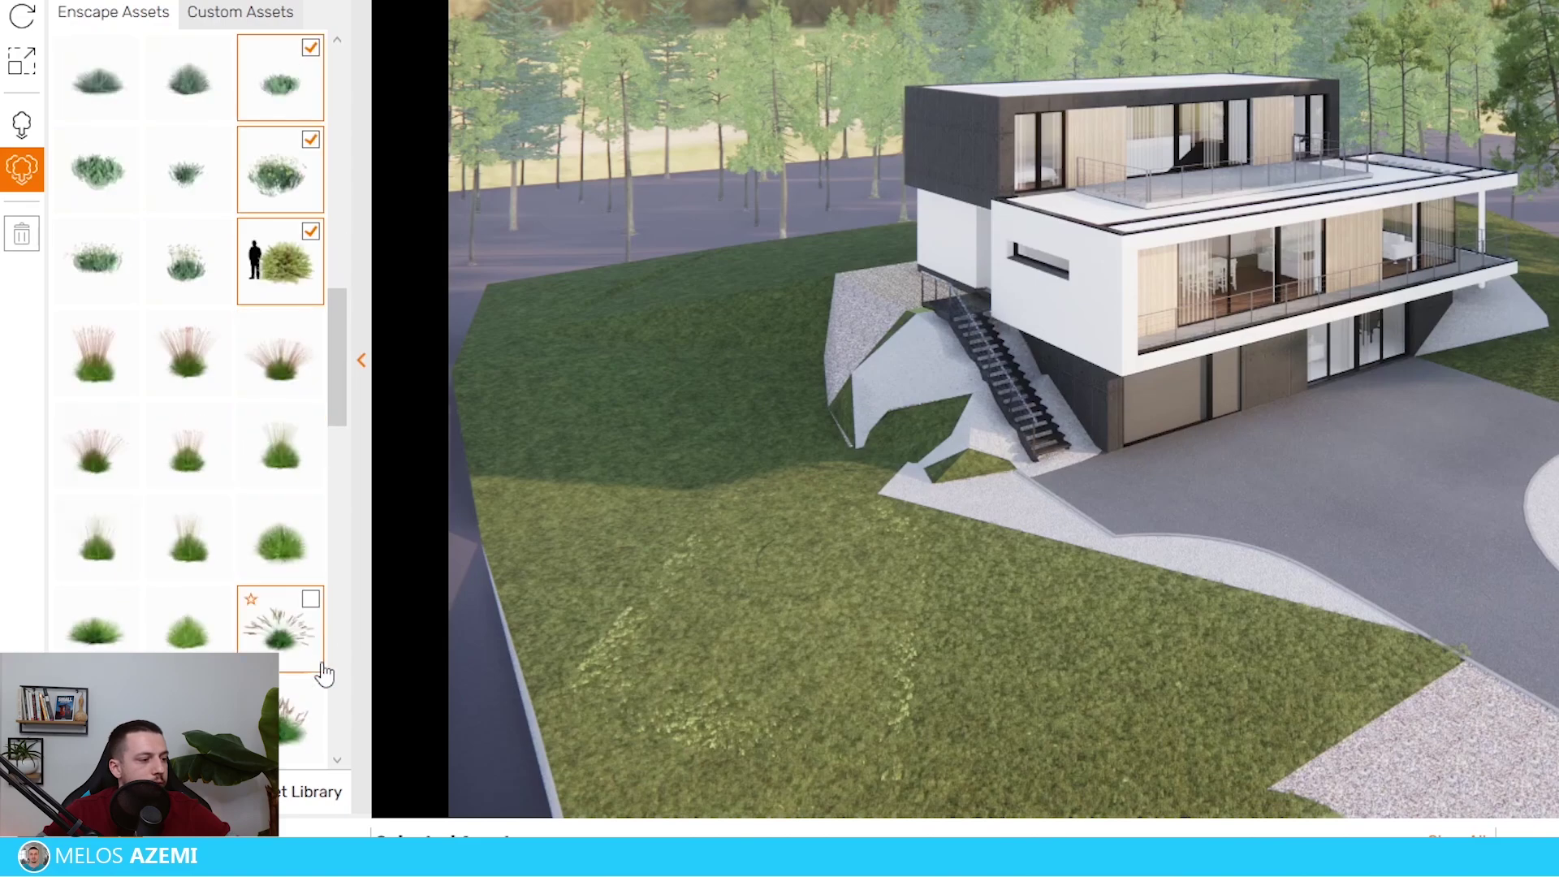
scroll(199, 504, "down", 9)
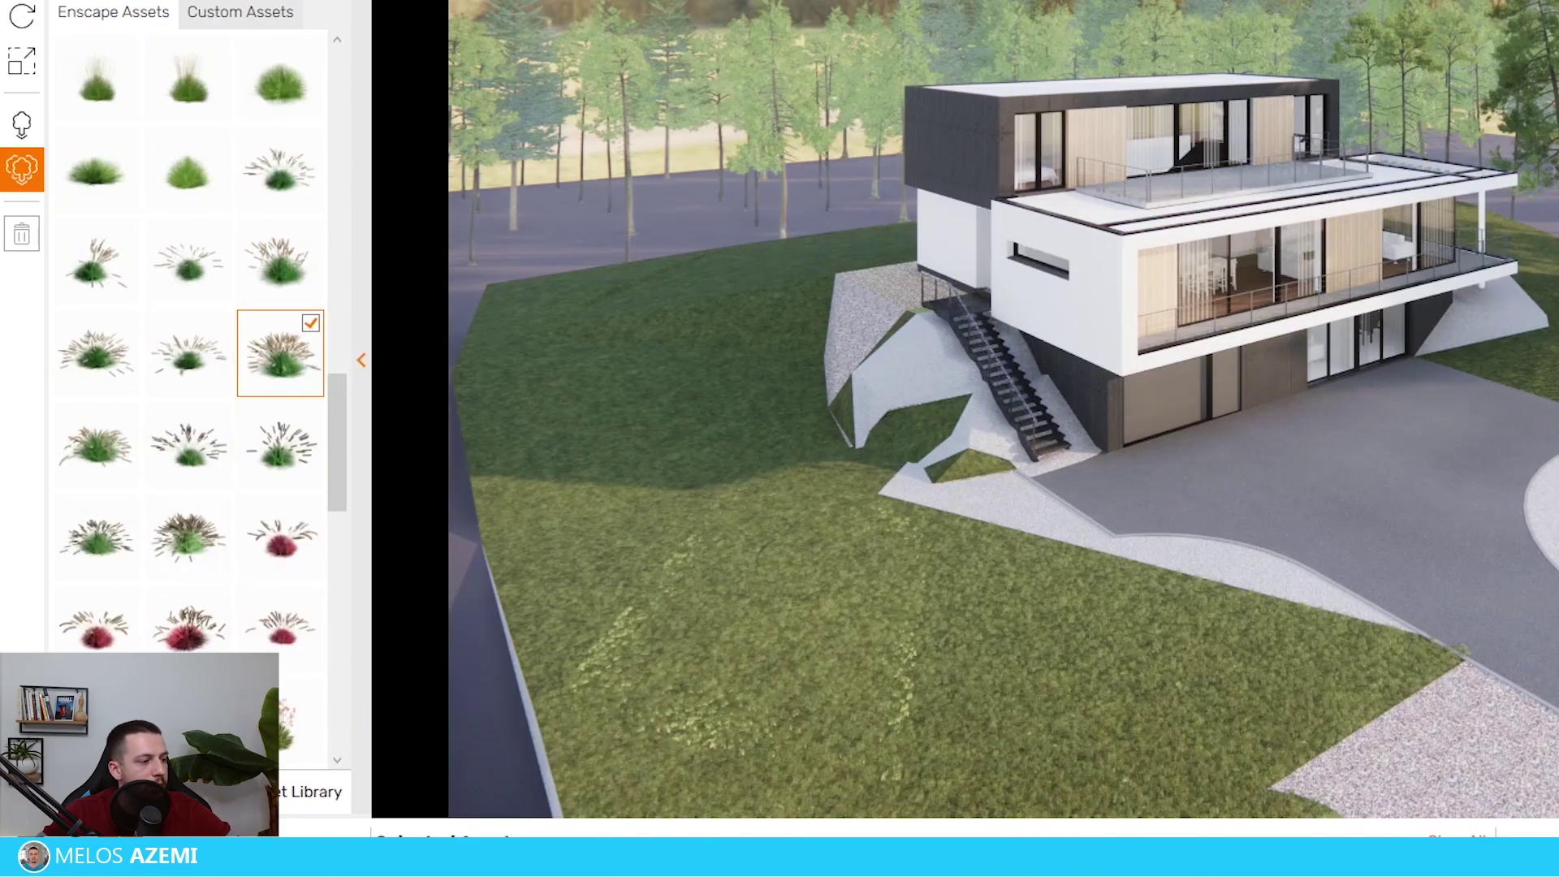
scroll(203, 561, "down", 1)
scroll(98, 633, "down", 1)
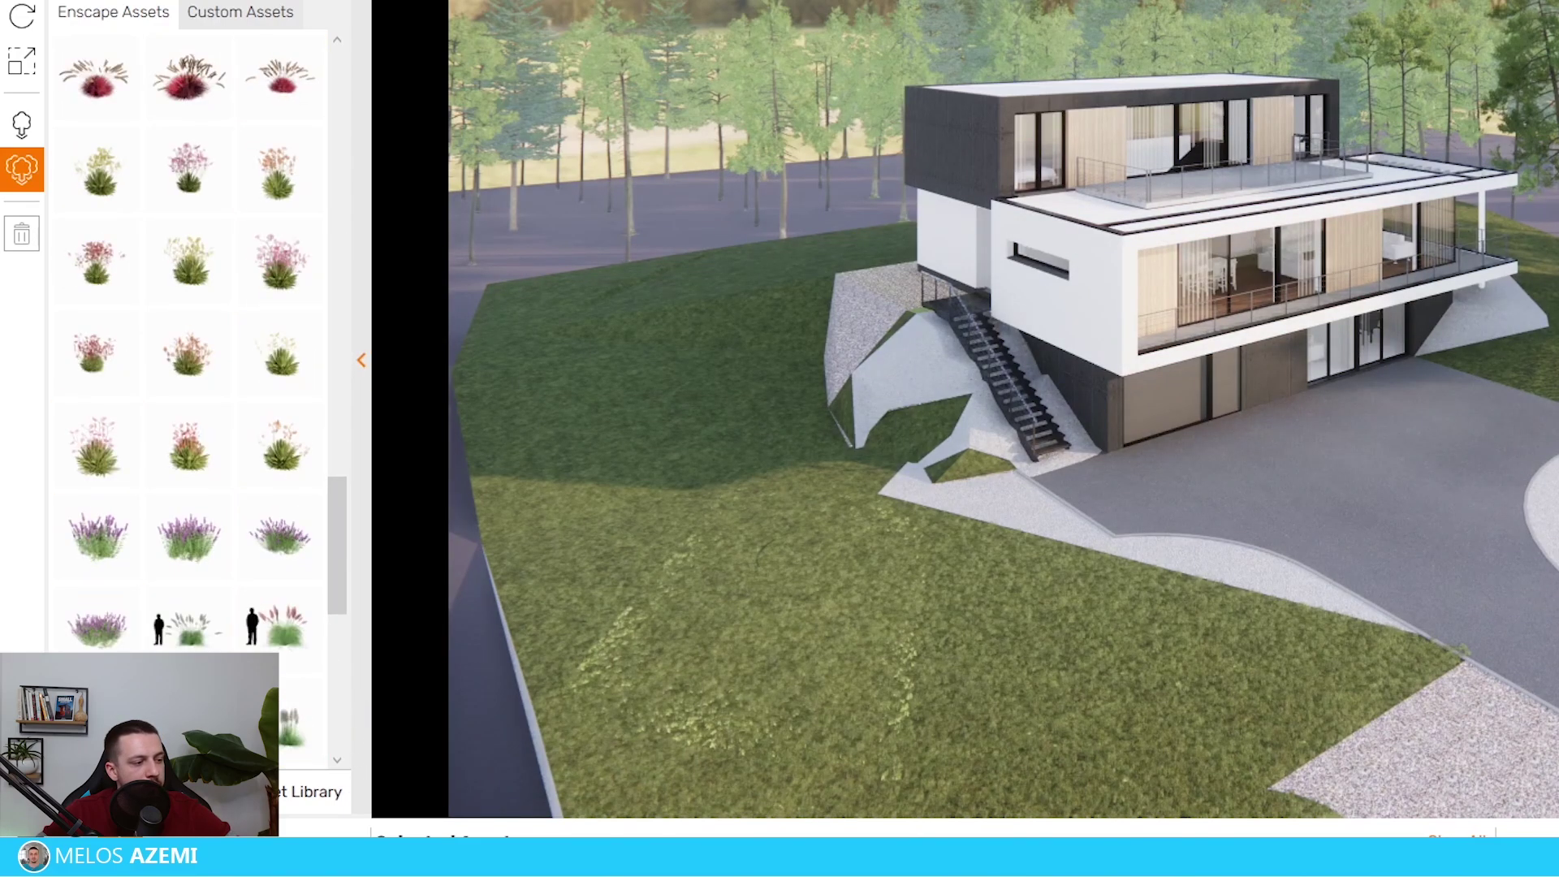
scroll(186, 527, "down", 3)
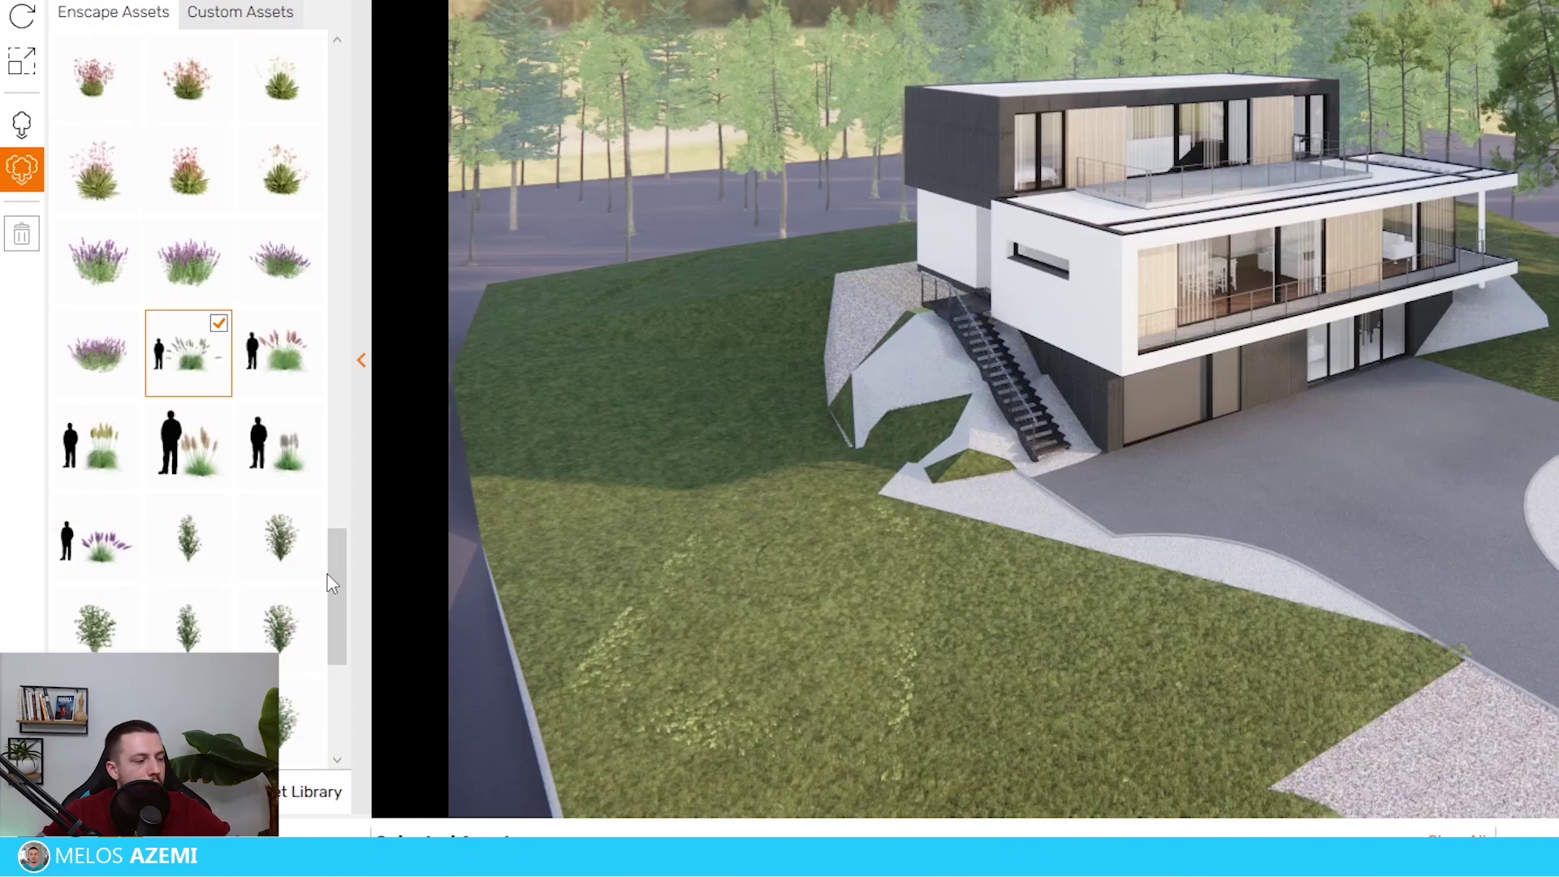
scroll(186, 609, "down", 3)
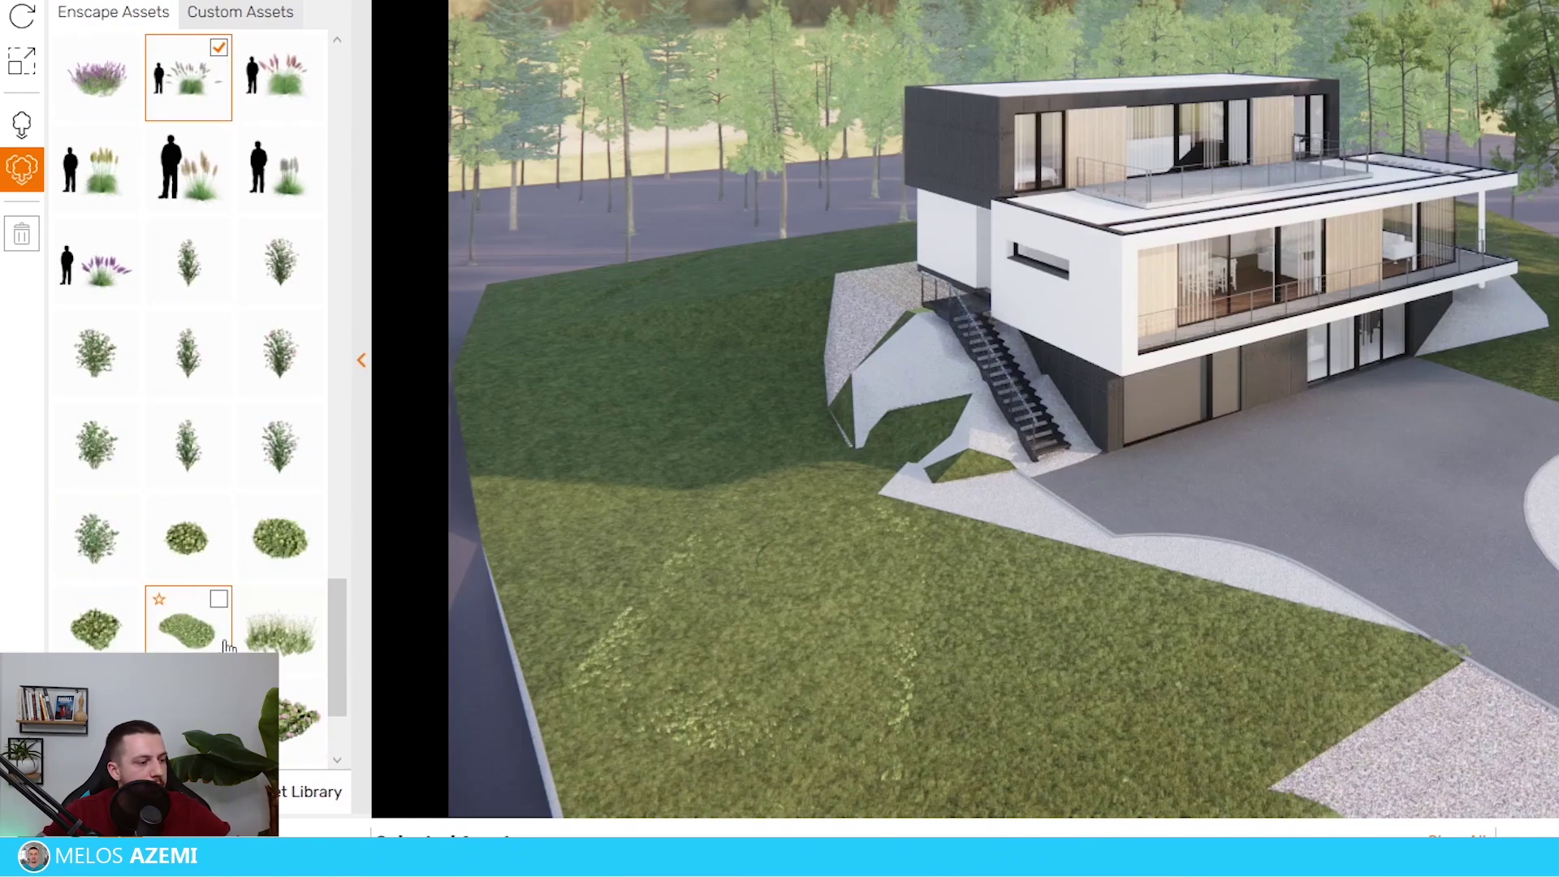
scroll(156, 525, "down", 2)
left_click(118, 535)
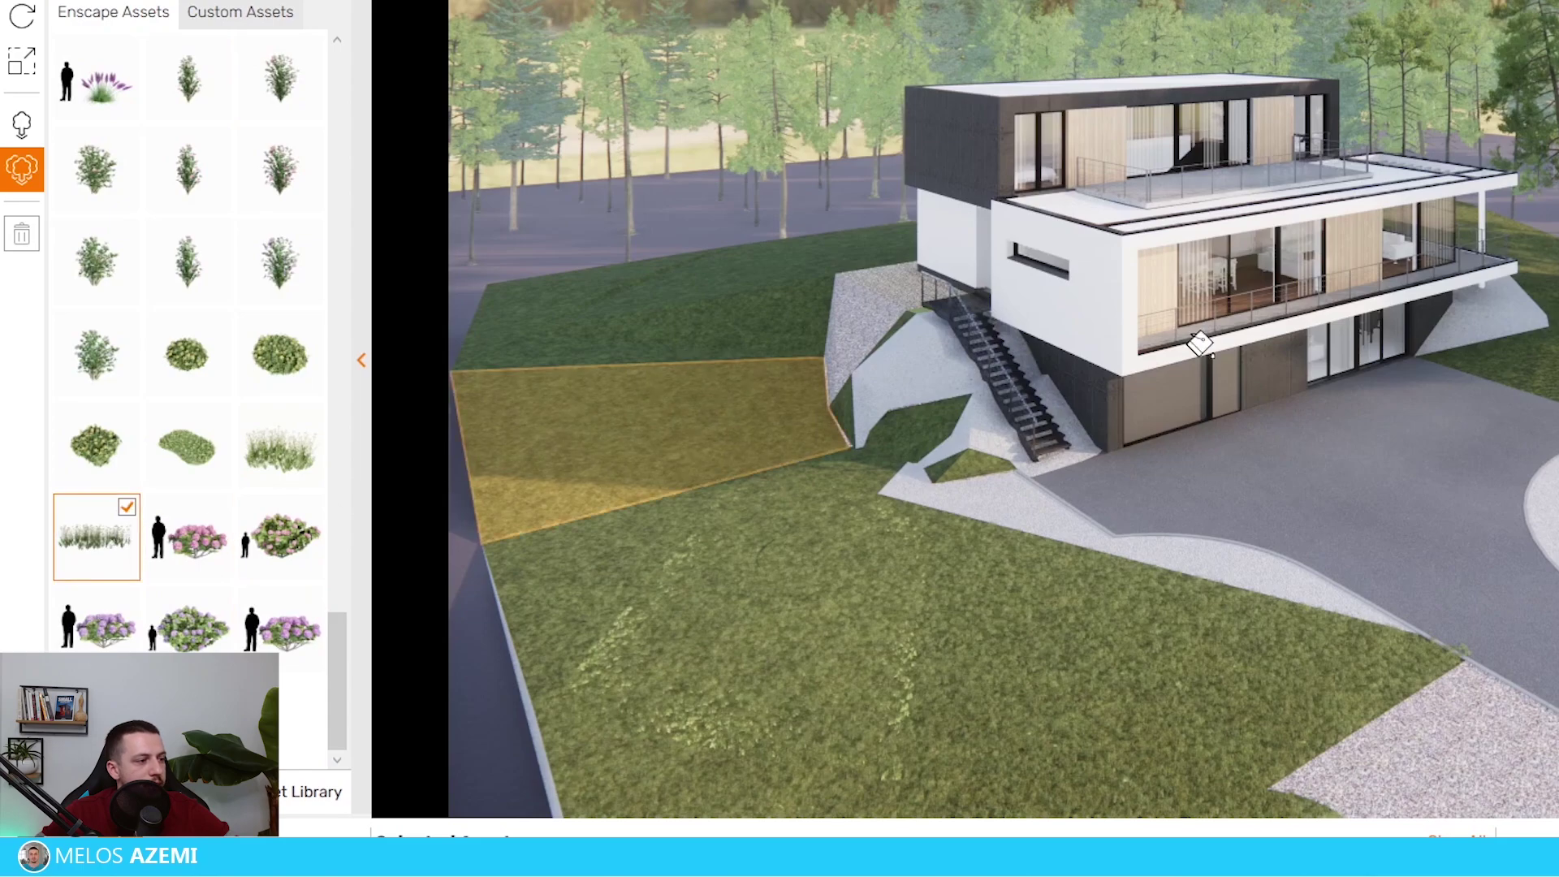
left_click(105, 268)
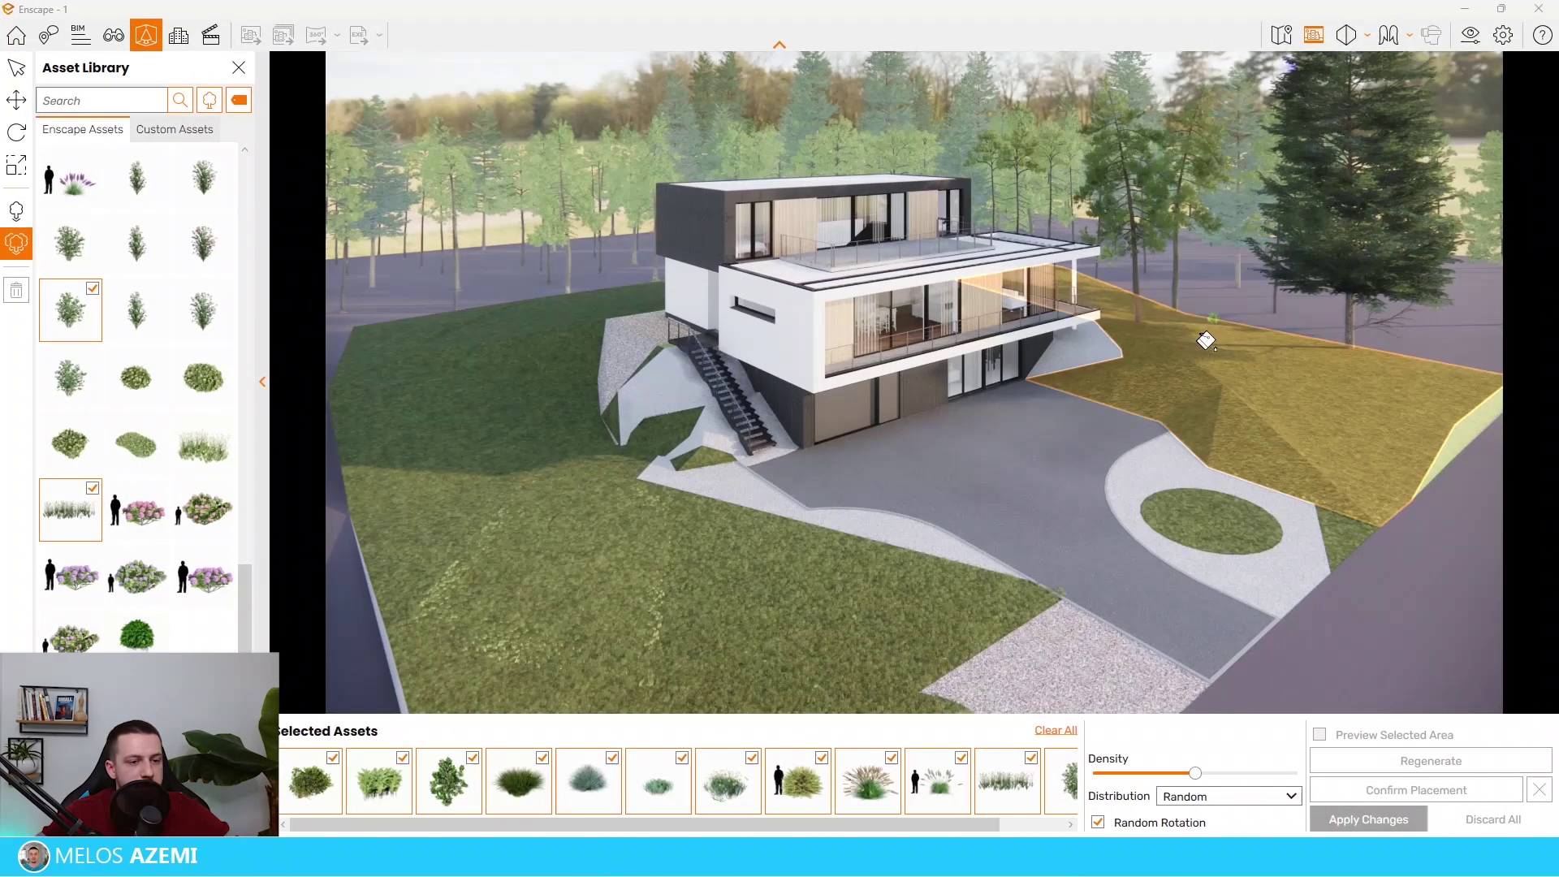
Step: Raise the placement density and preview the plant mix on the slope beyond the driveway, the rear lawn and the front lawn
left_click(1208, 339)
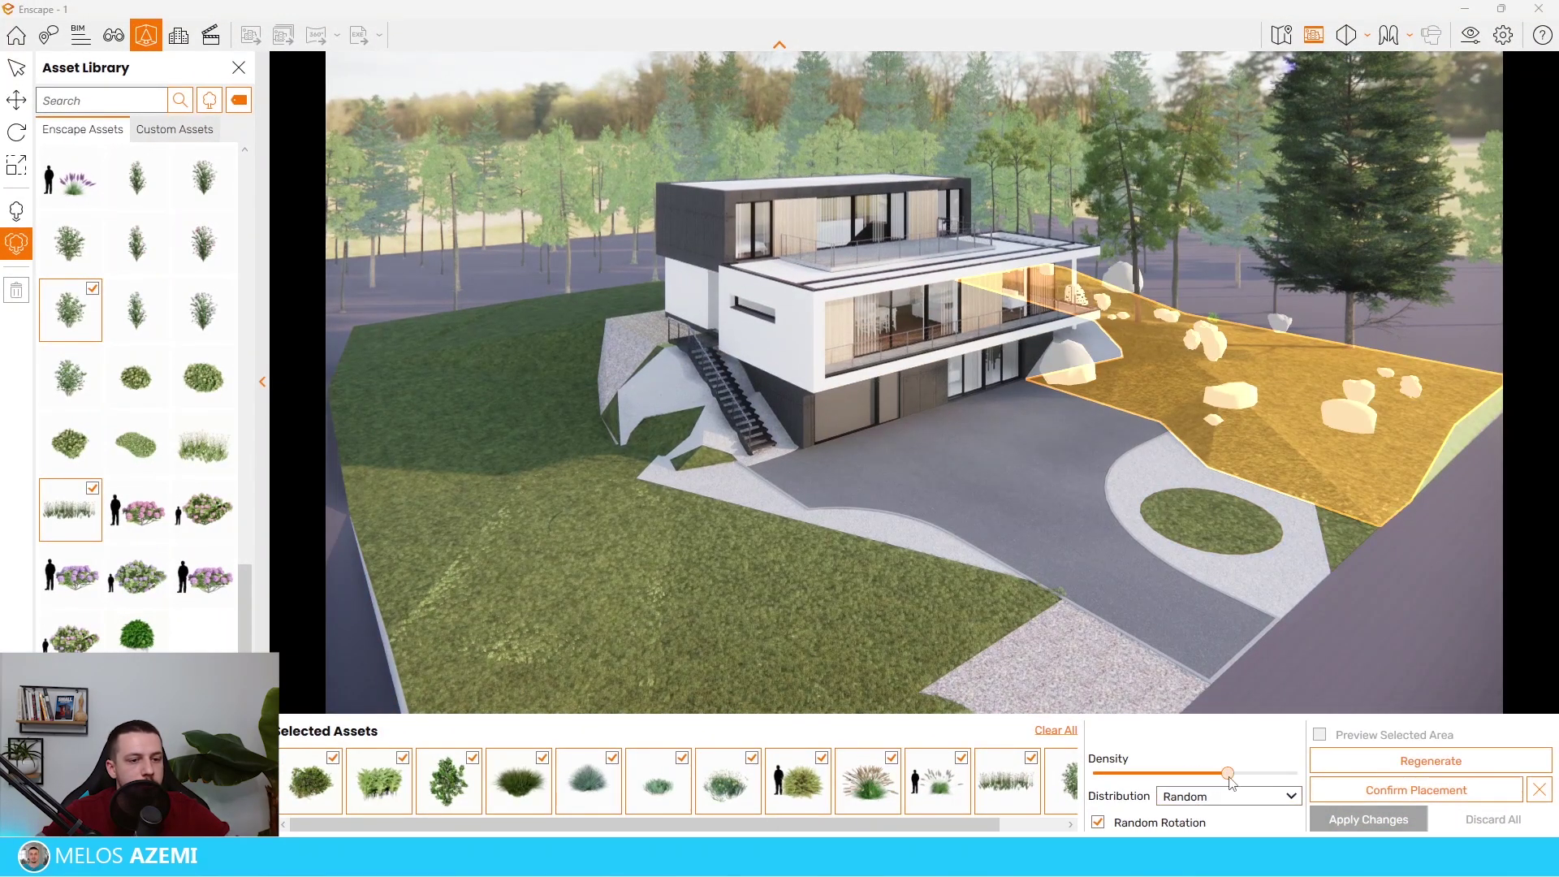
left_click_drag(1229, 777, 1238, 777)
scroll(918, 552, "down", 2)
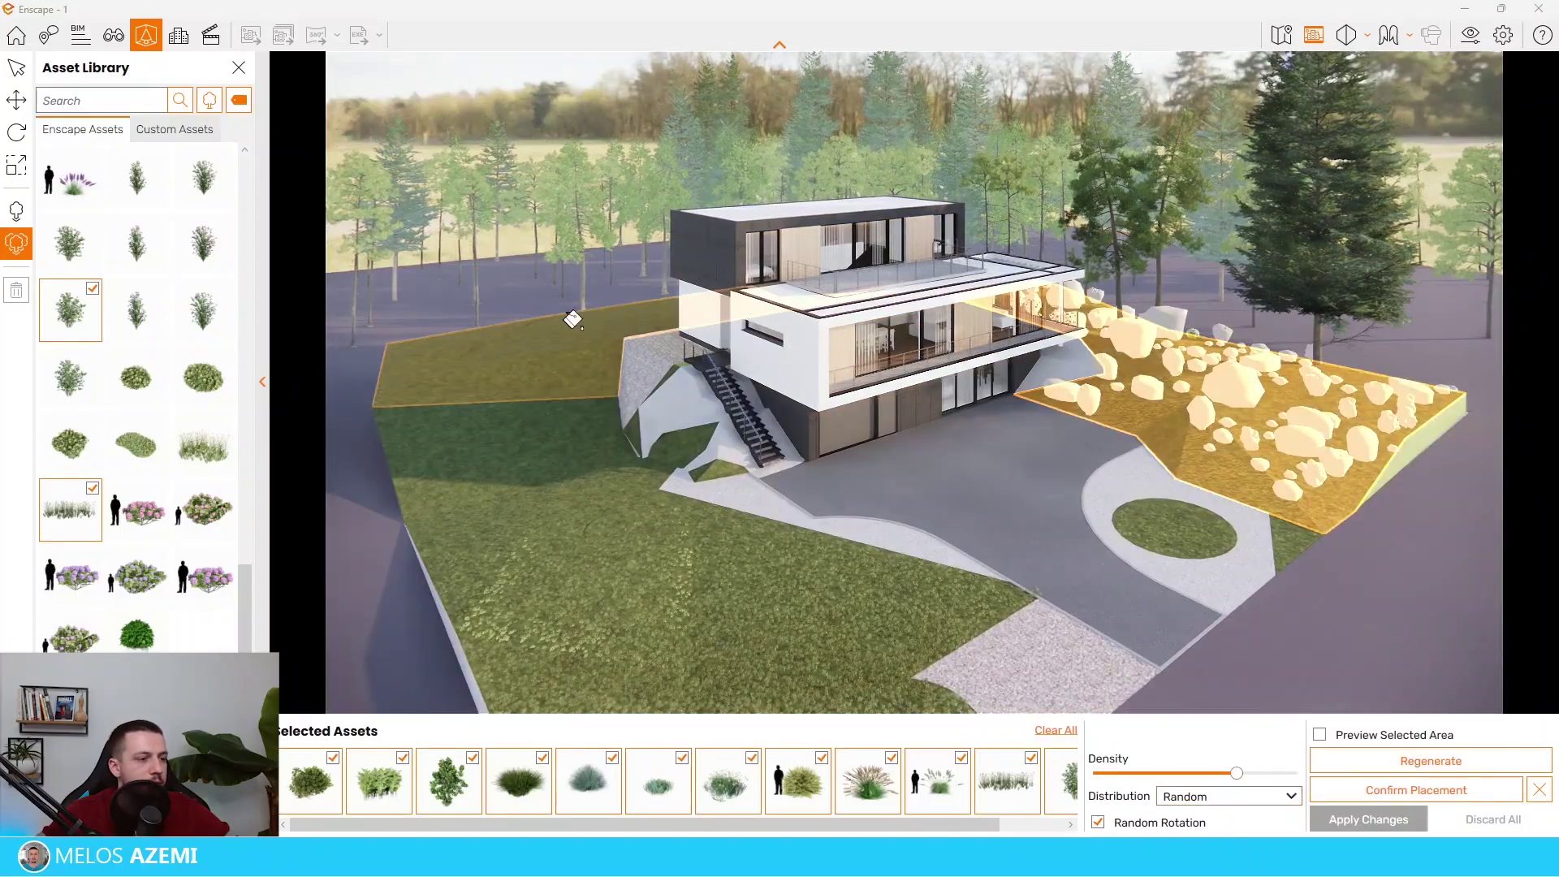
left_click(573, 319)
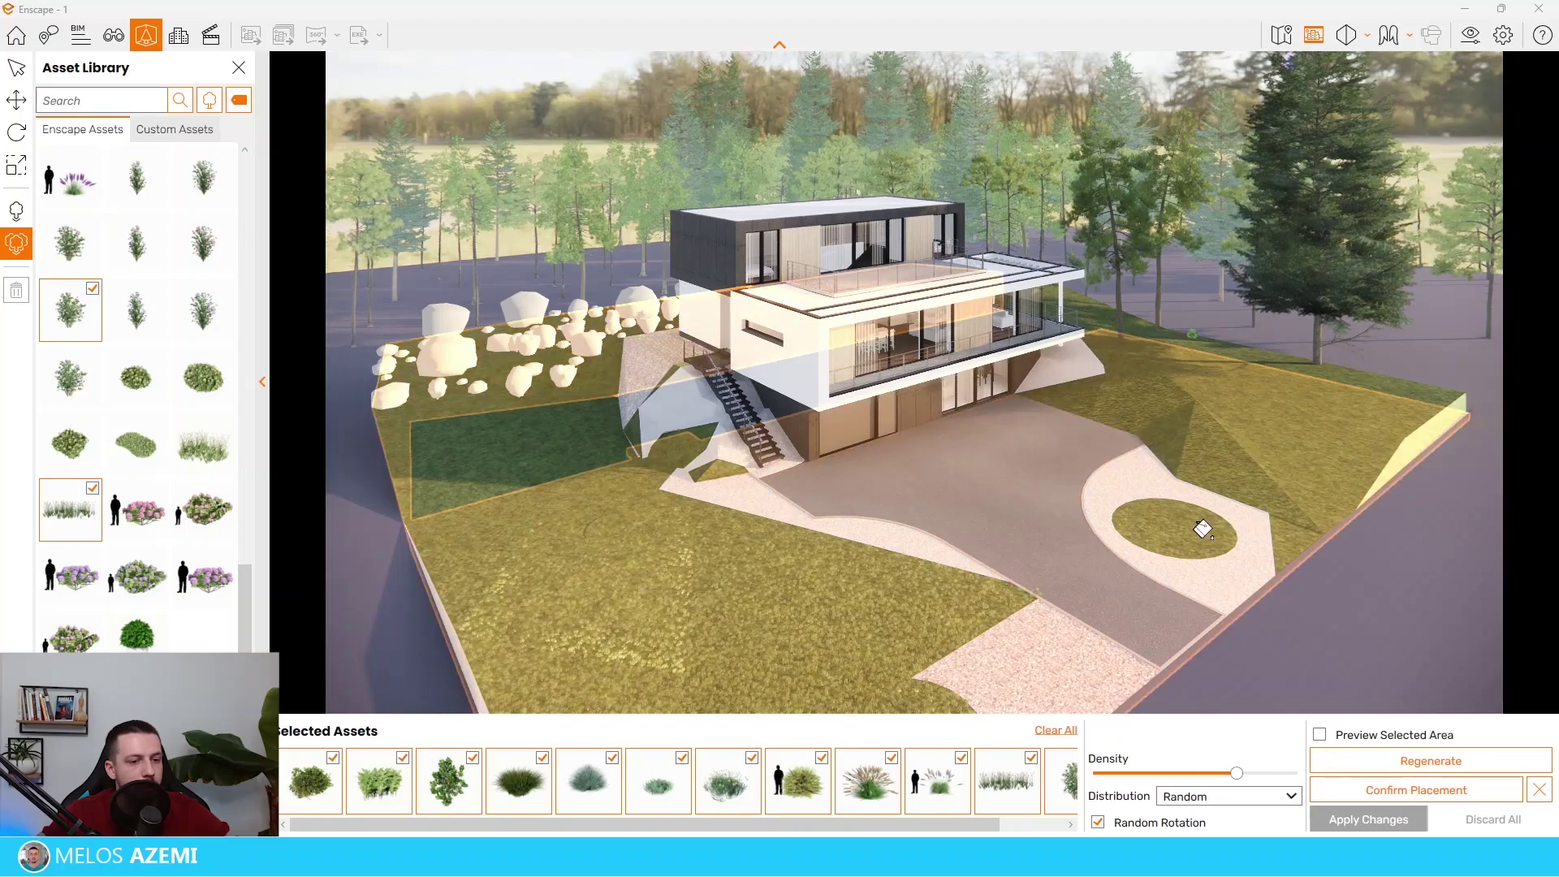
left_click(731, 574)
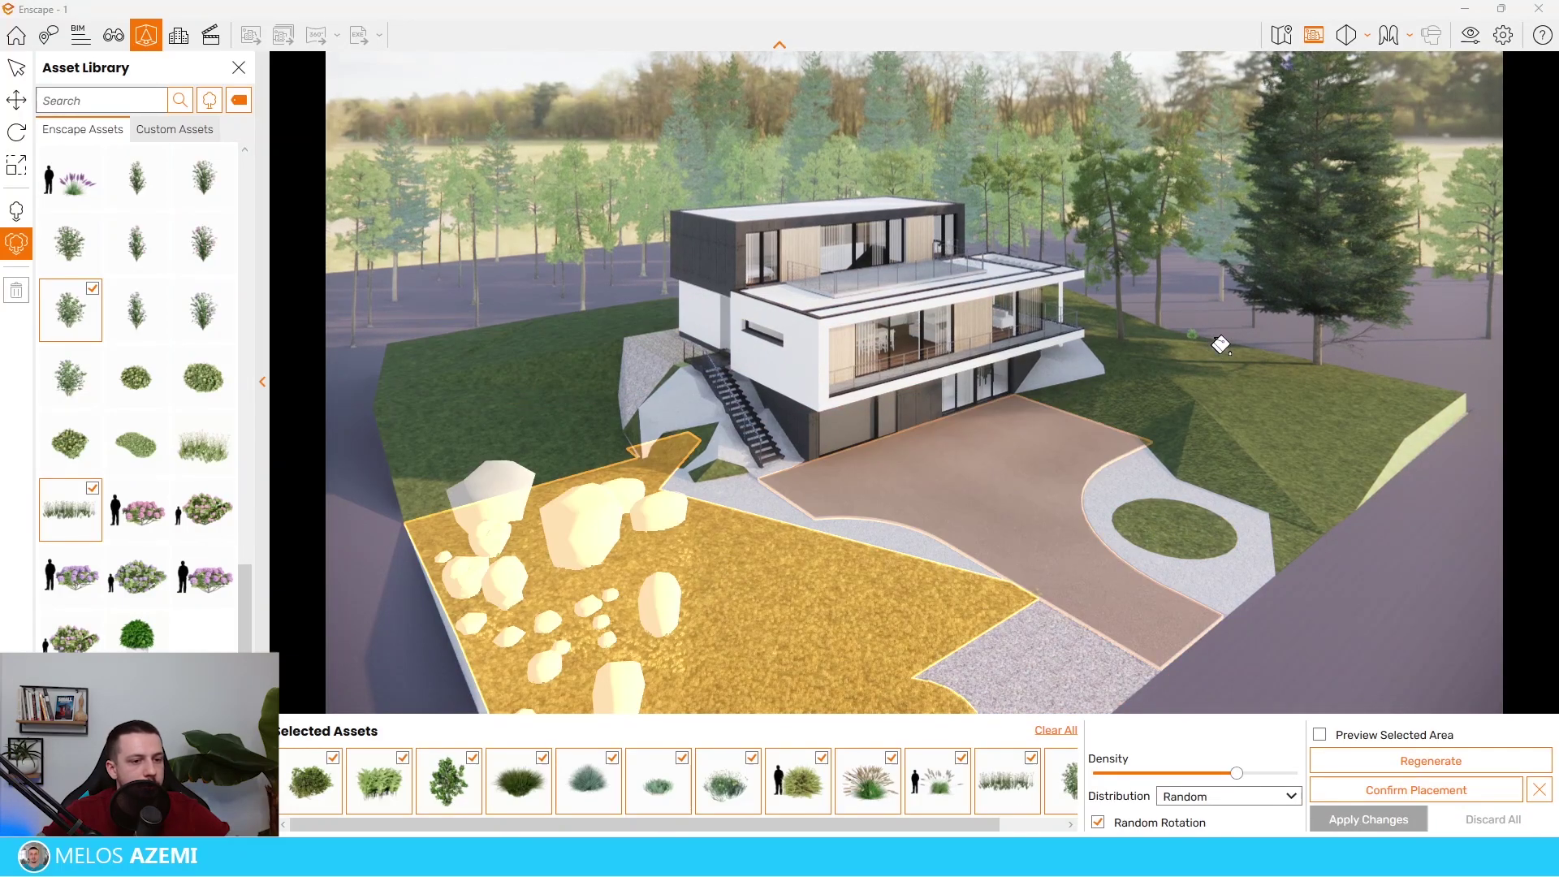
Step: Scatter the selected plants over the grass slope beyond the driveway and apply the placement
left_click(1181, 374)
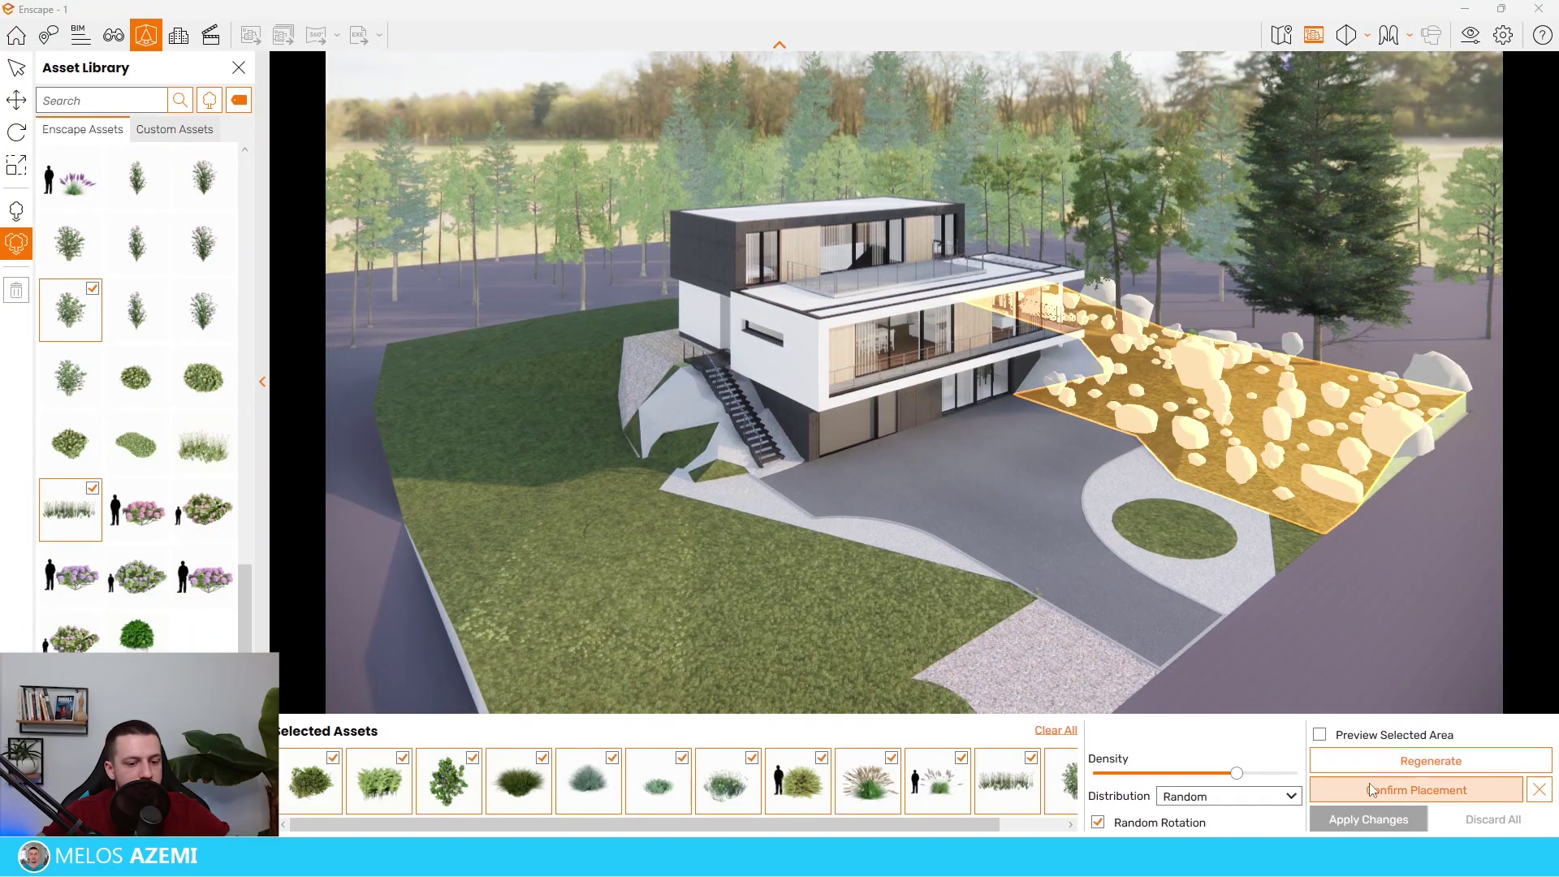
left_click(1397, 789)
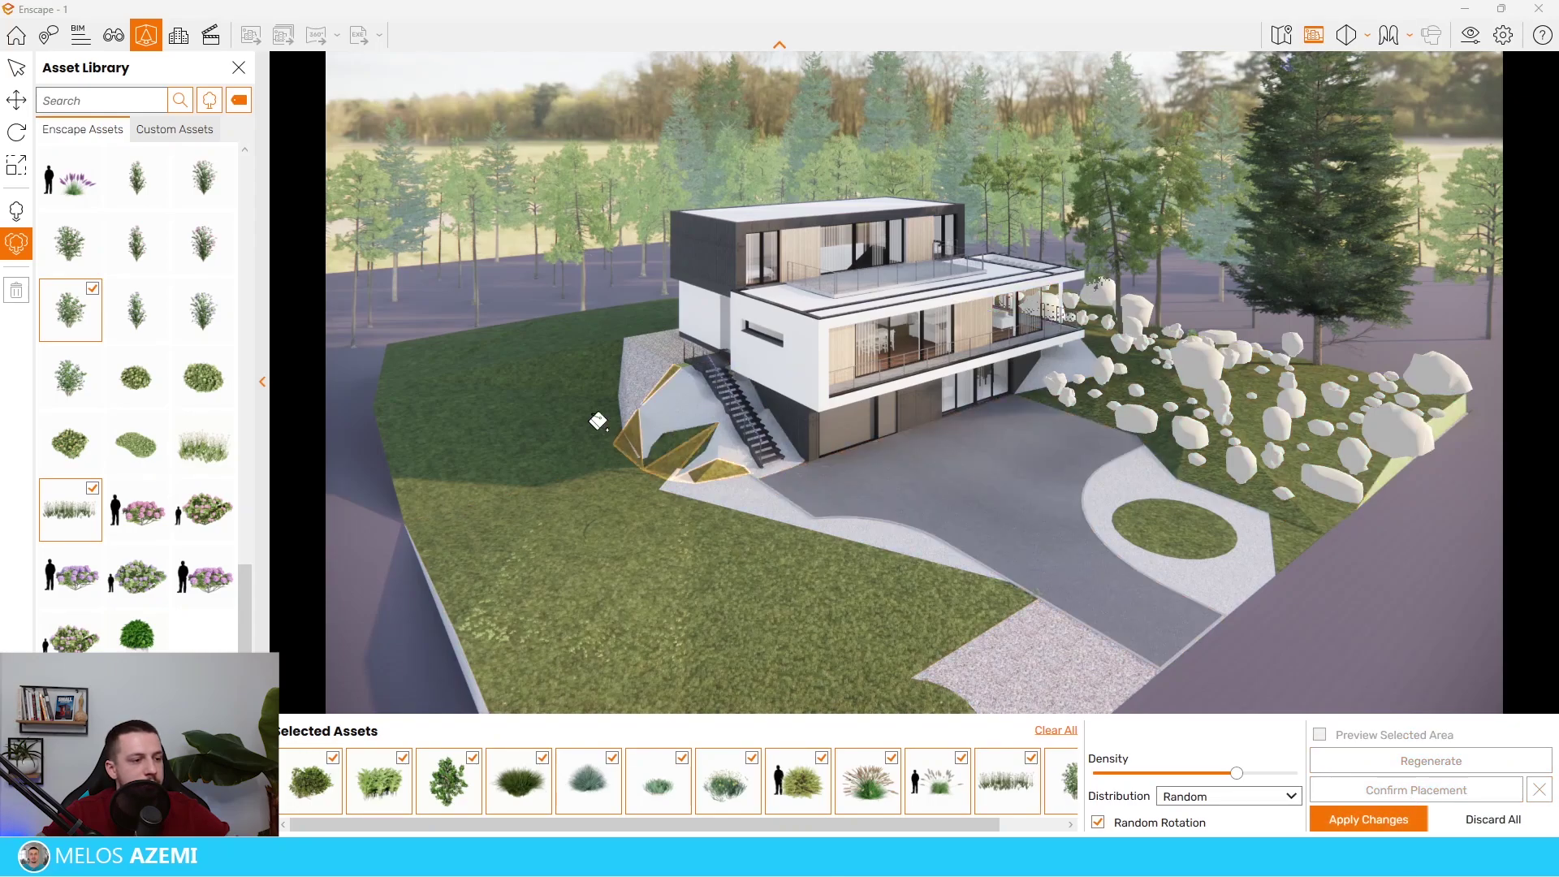
left_click(1341, 816)
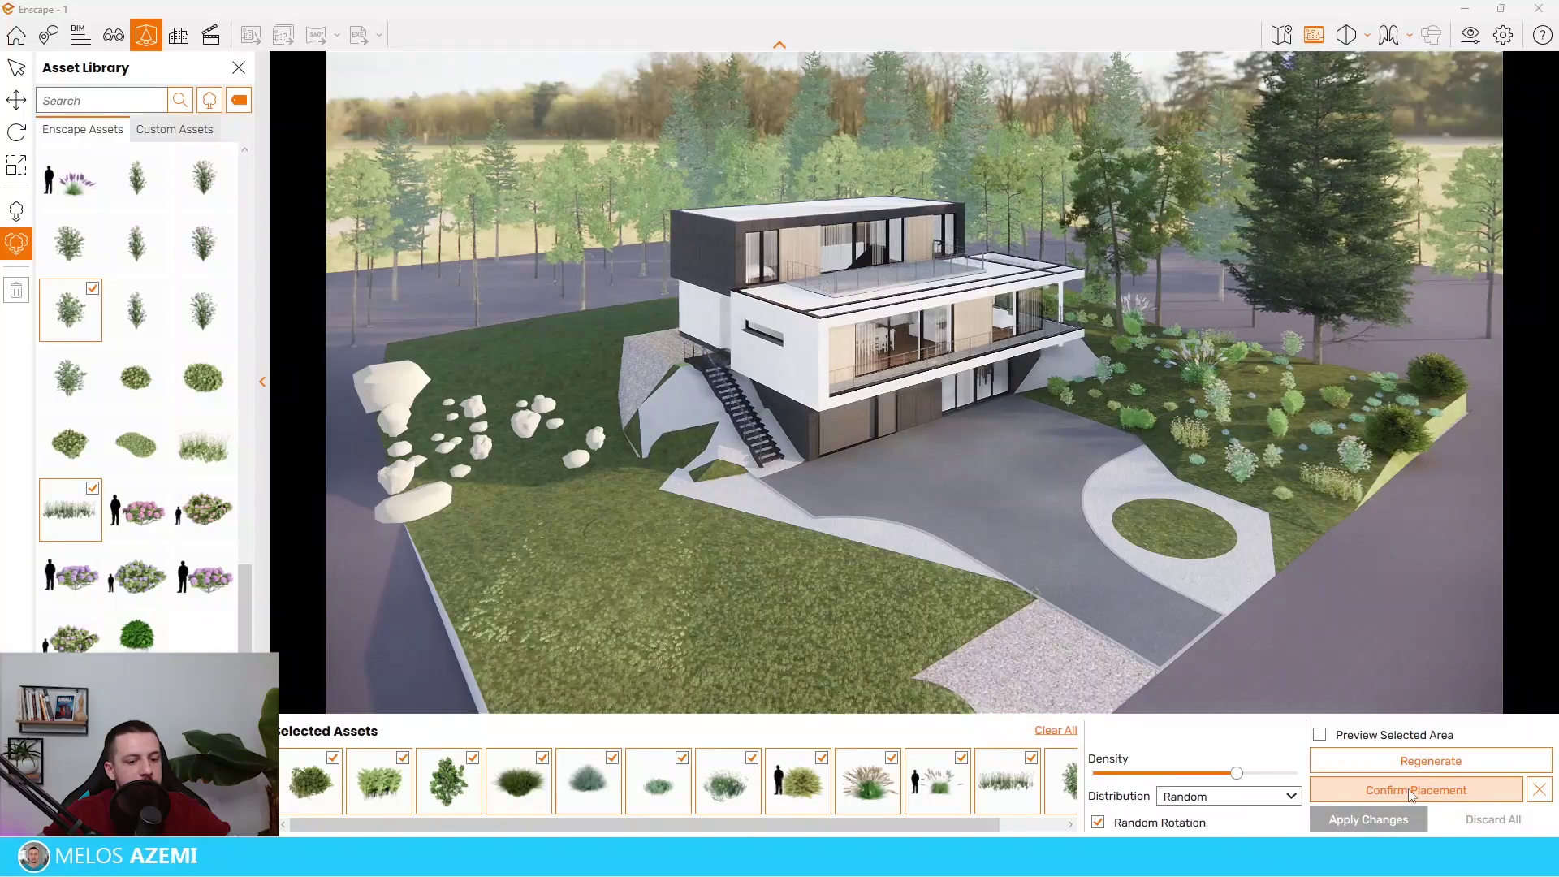
Step: Scatter the selected plants over the front lawn and the rear lawn on the stair side of the house, applying the changes
left_click(674, 562)
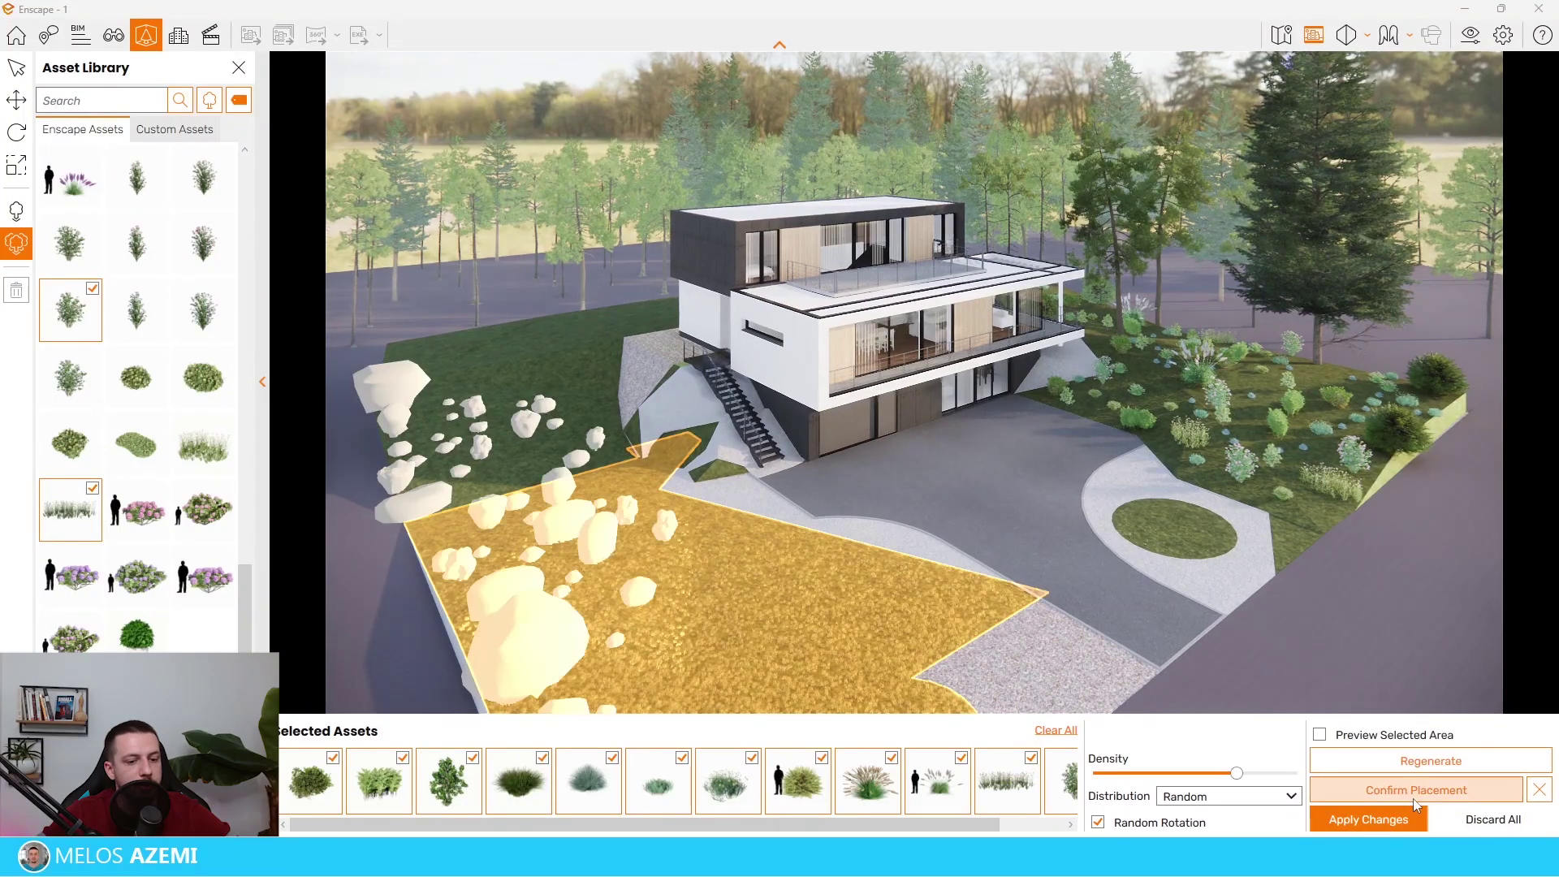
left_click(1414, 796)
left_click(1173, 528)
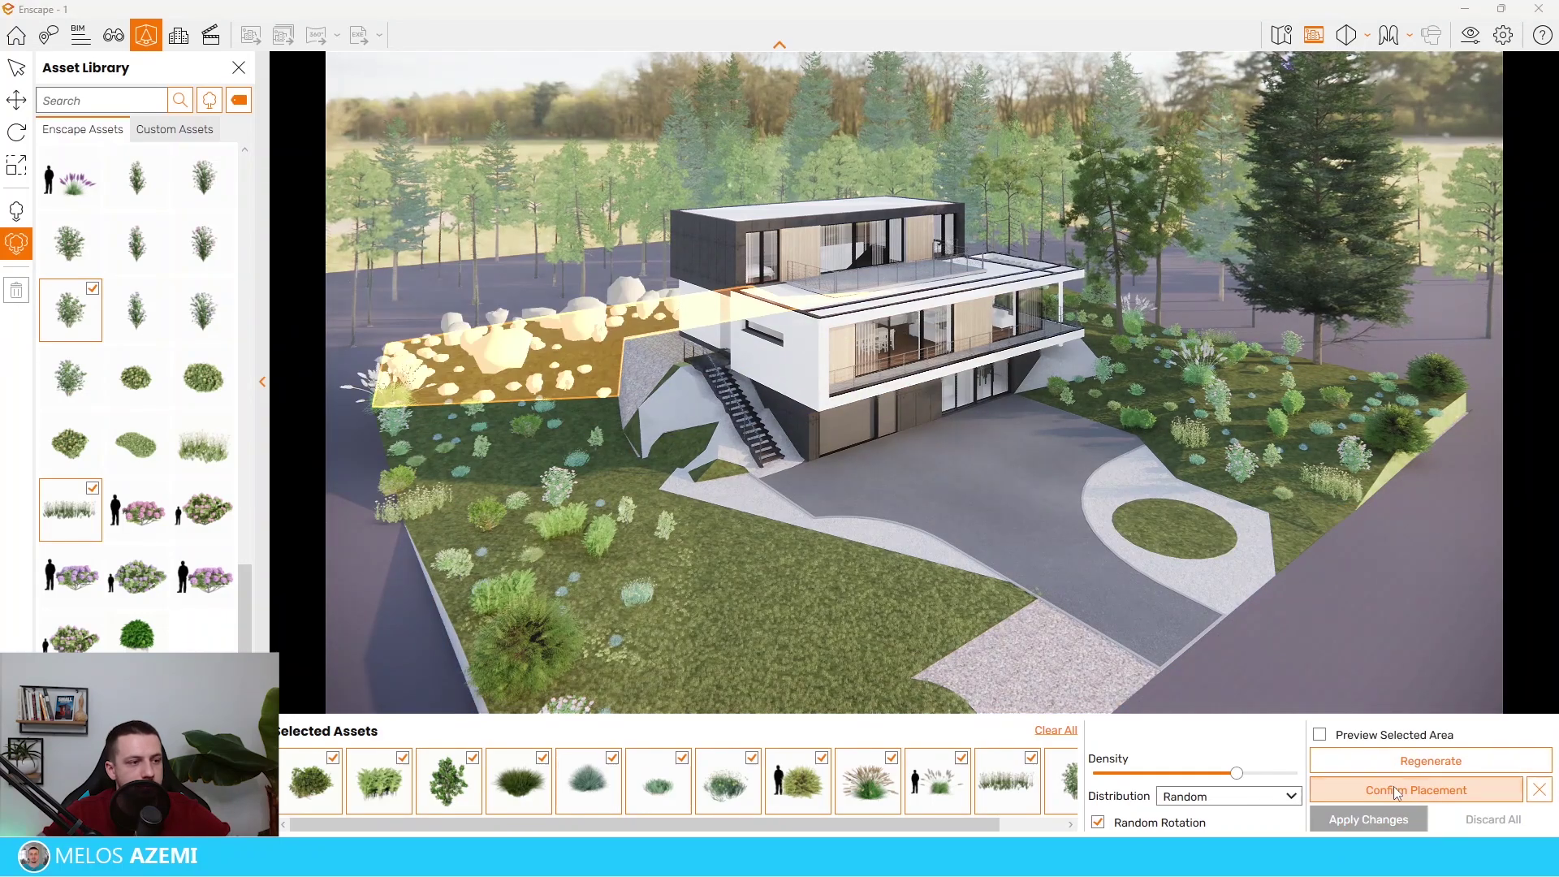
left_click(1393, 790)
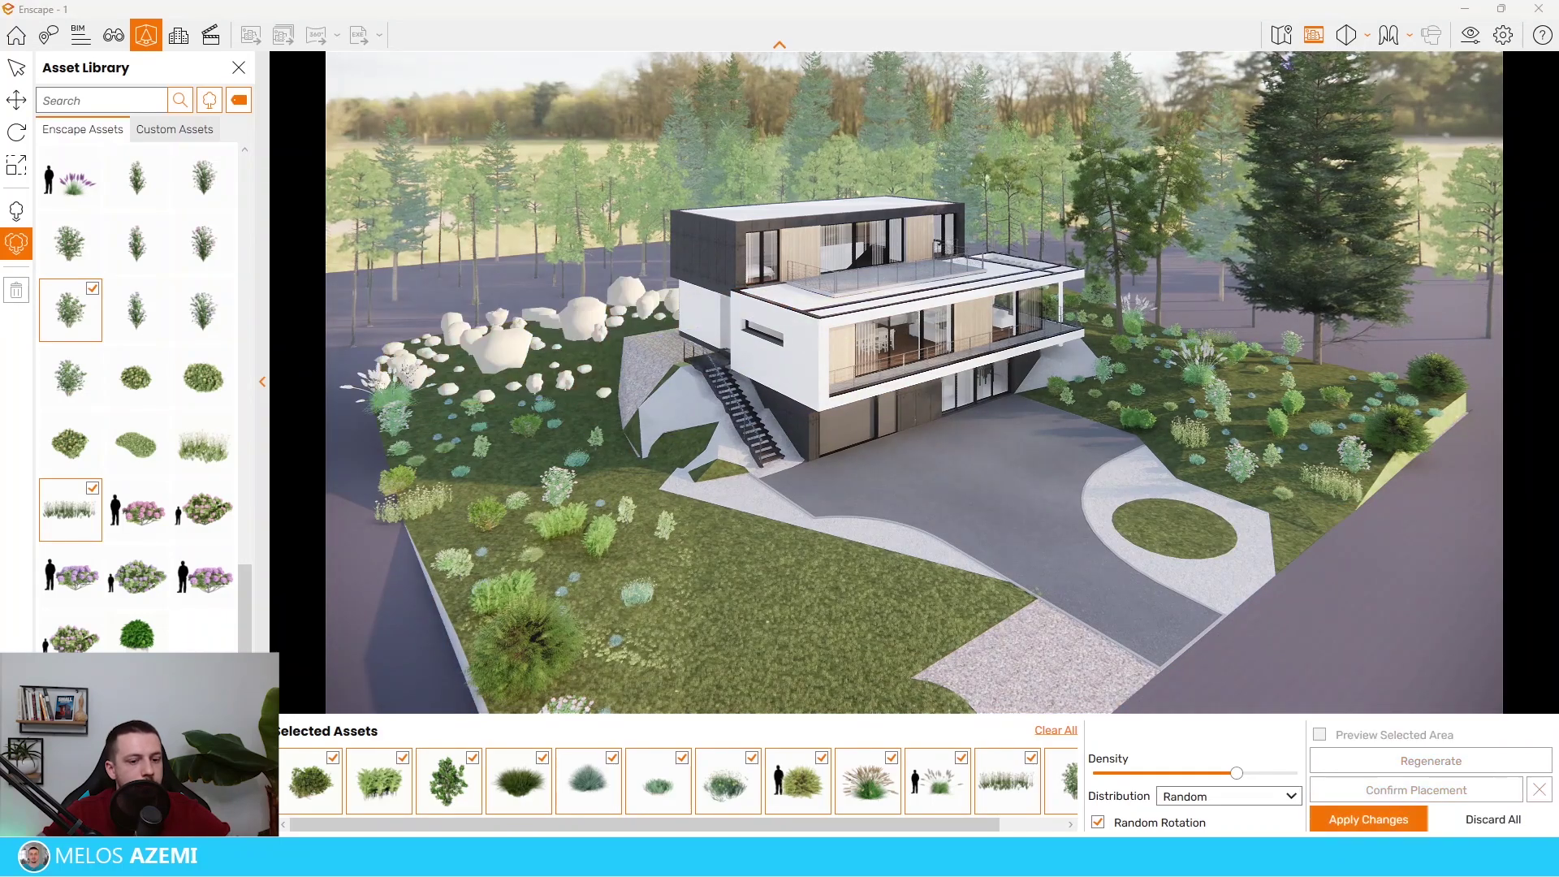
left_click(1402, 821)
Step: Return the render to the saved "Rule of 3rds Camera" view and close the saved views list
left_click(113, 35)
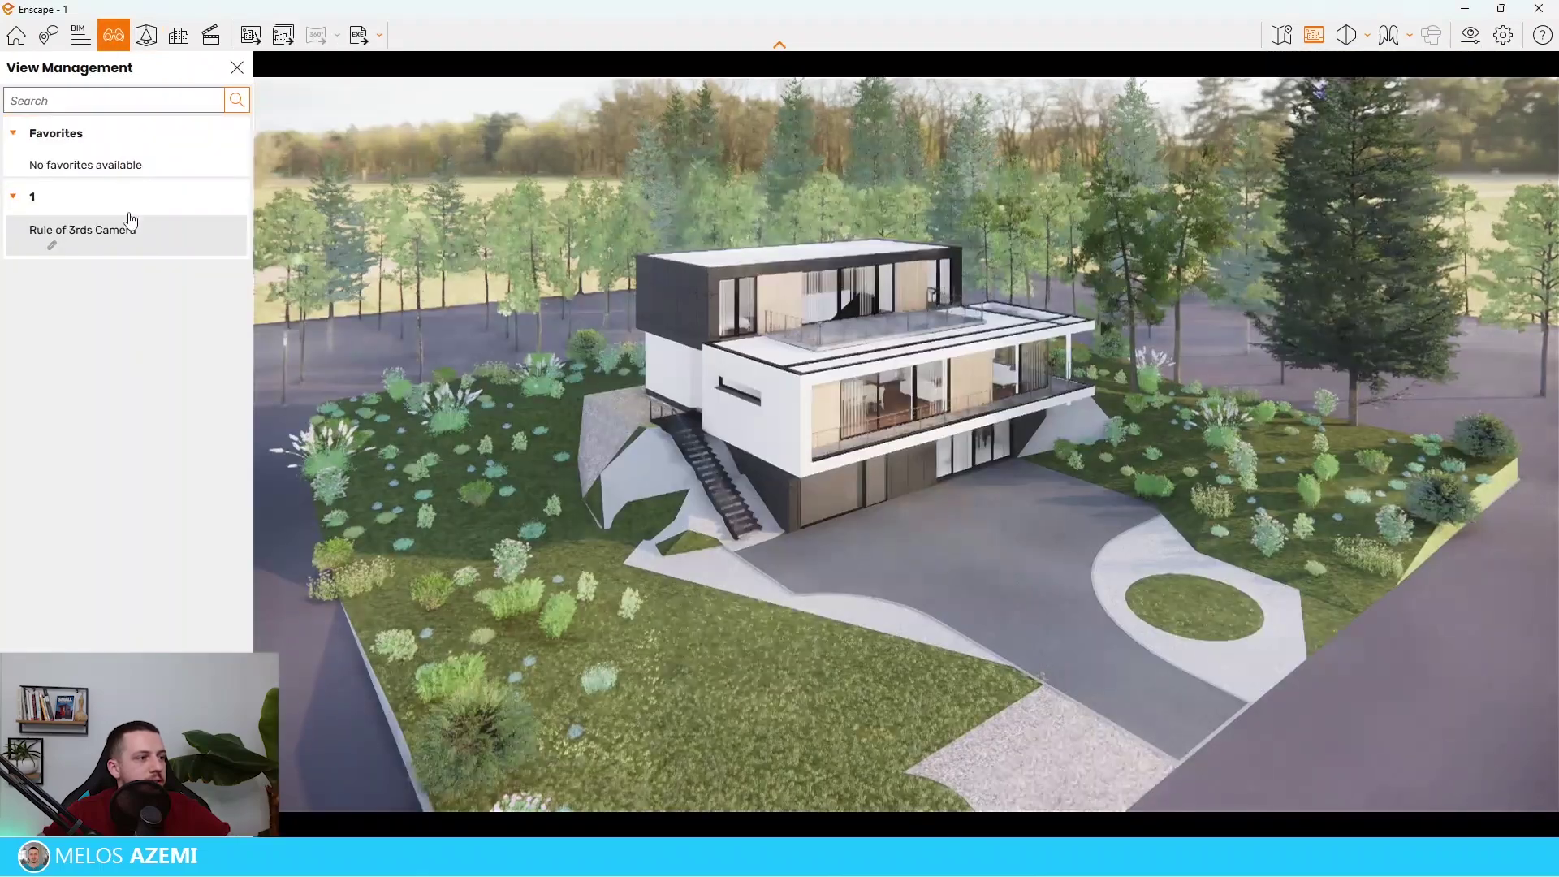
left_click(130, 230)
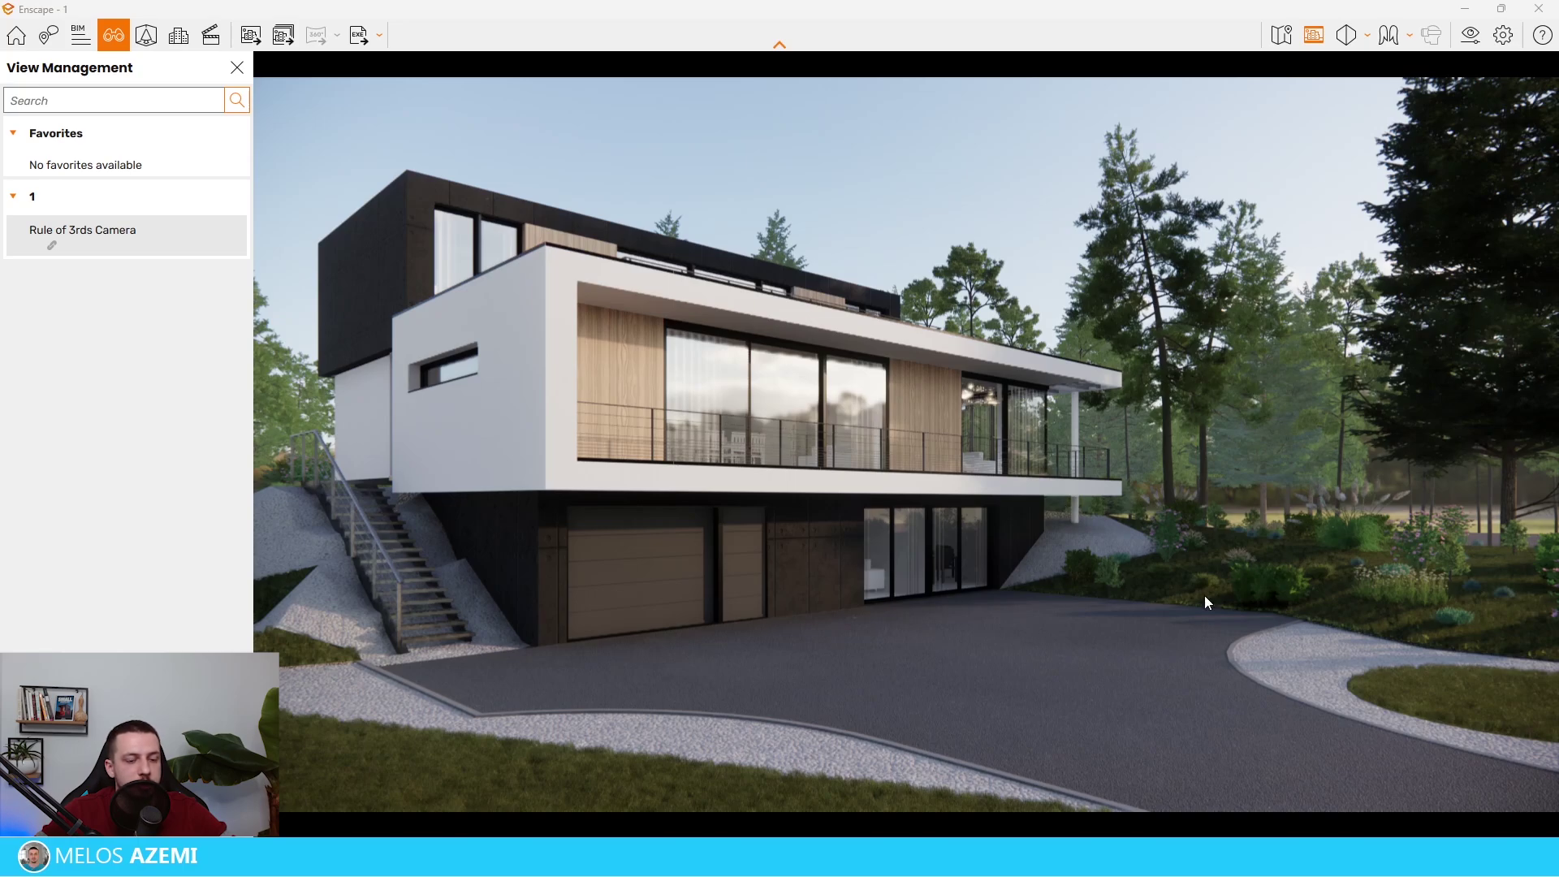
left_click(238, 69)
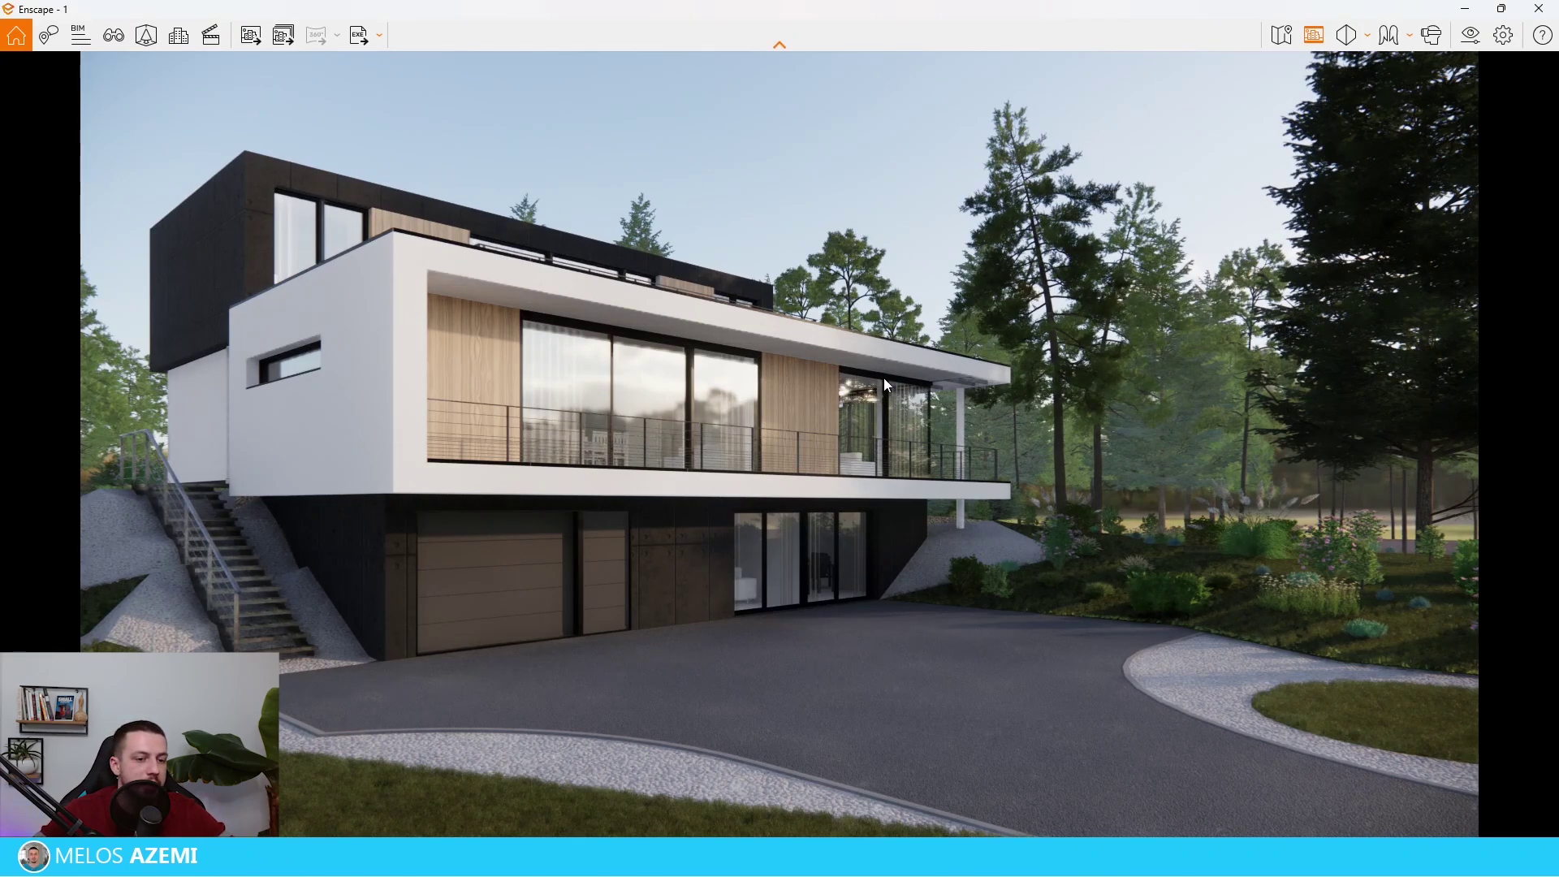
Step: Switch from the render to the SketchUp model and search 3D Warehouse for "mountain terrain"
left_click(1501, 8)
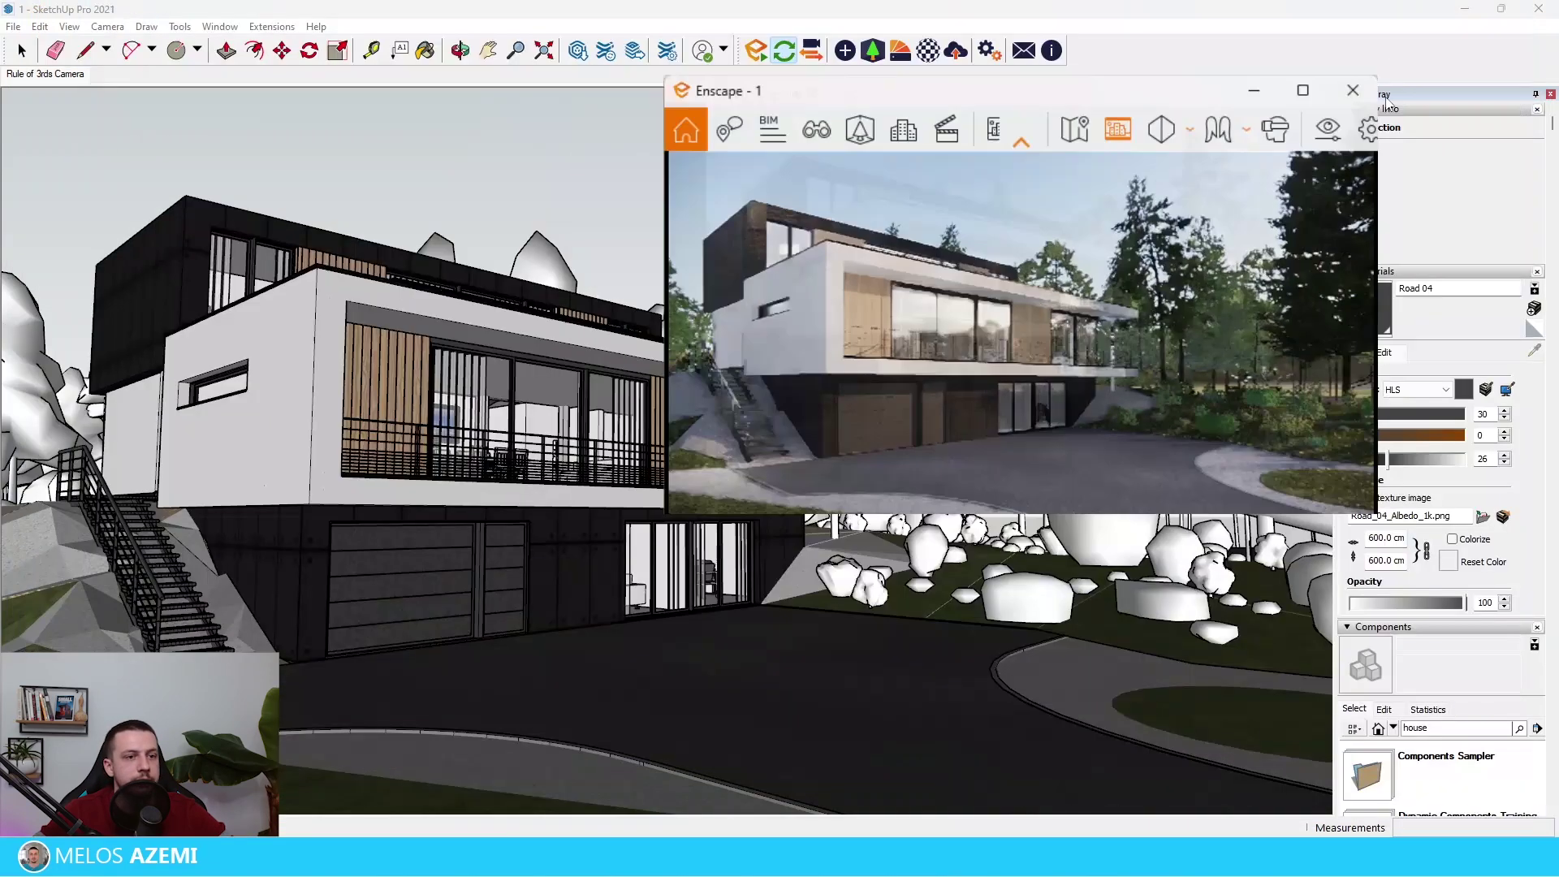
scroll(572, 755, "down", 6)
scroll(572, 641, "down", 1)
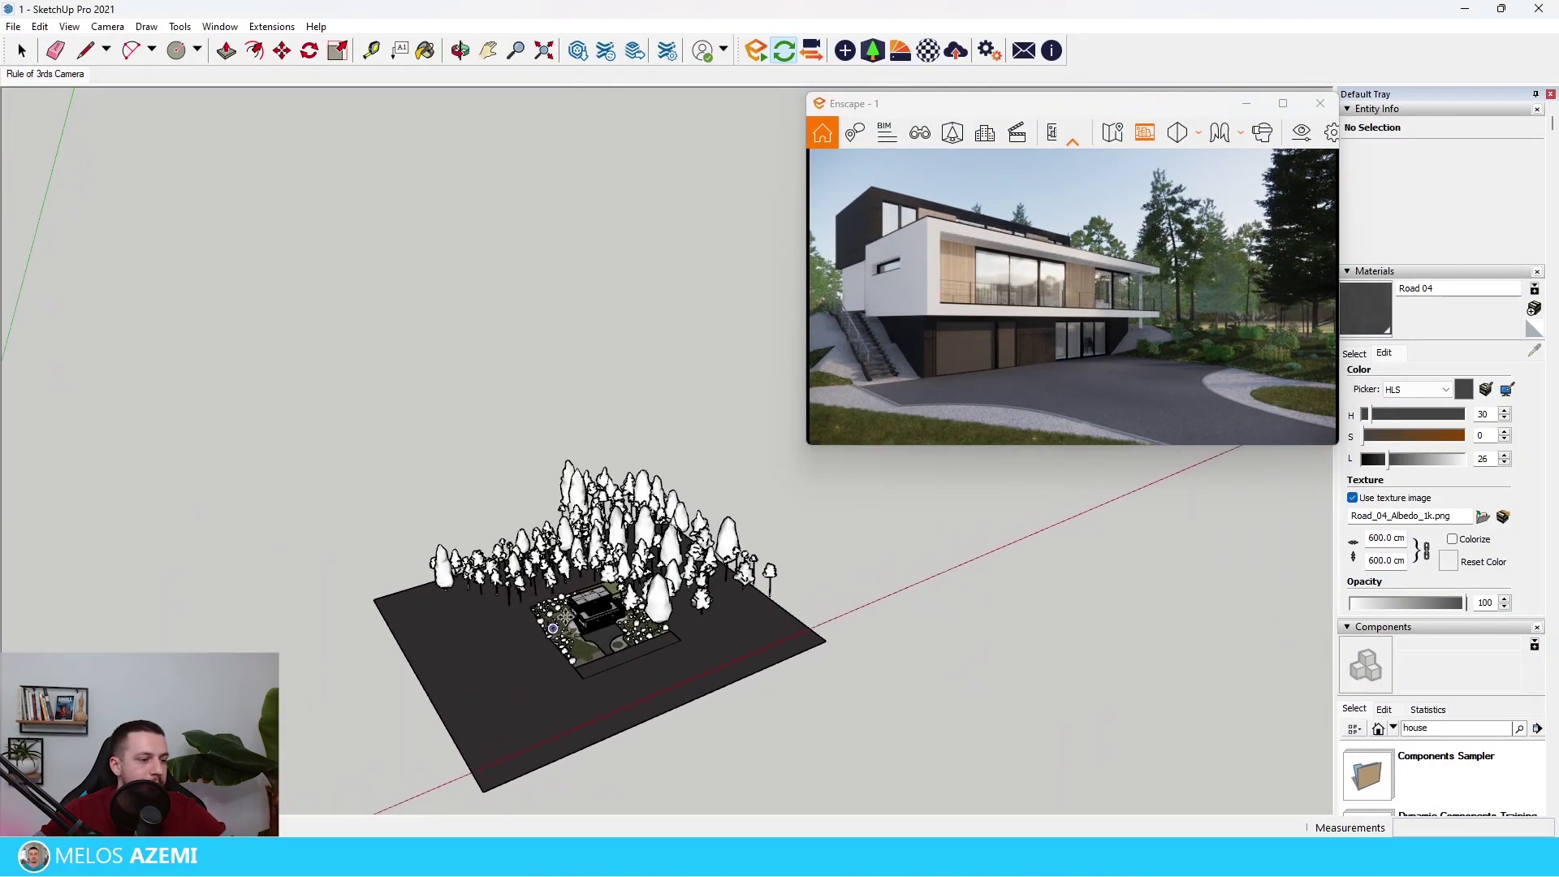
scroll(572, 641, "up", 5)
left_click(578, 51)
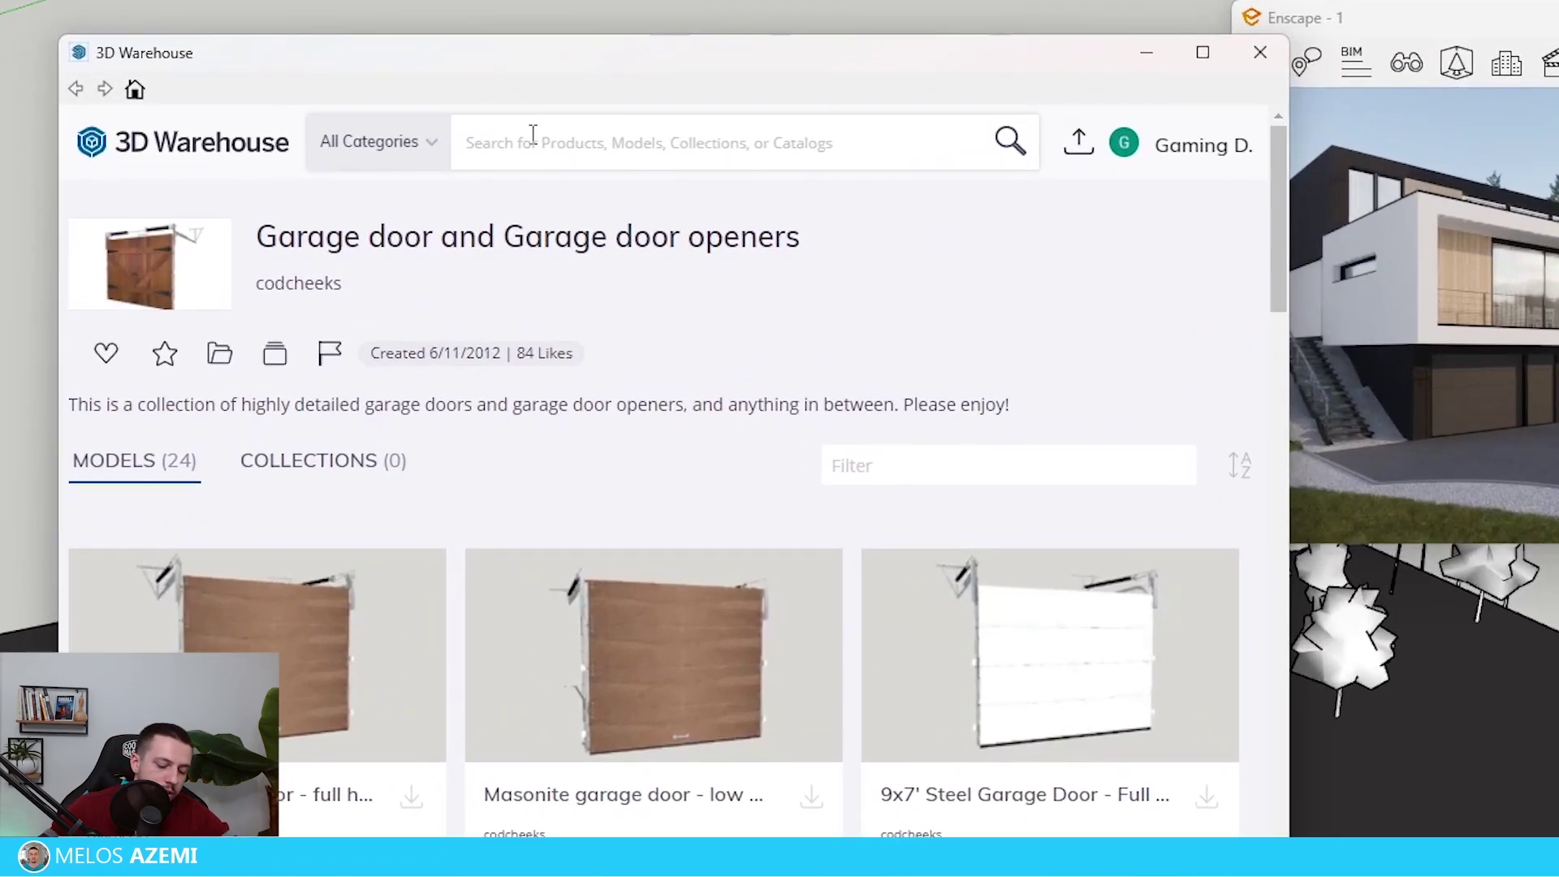
left_click(533, 135)
type("mountain ter")
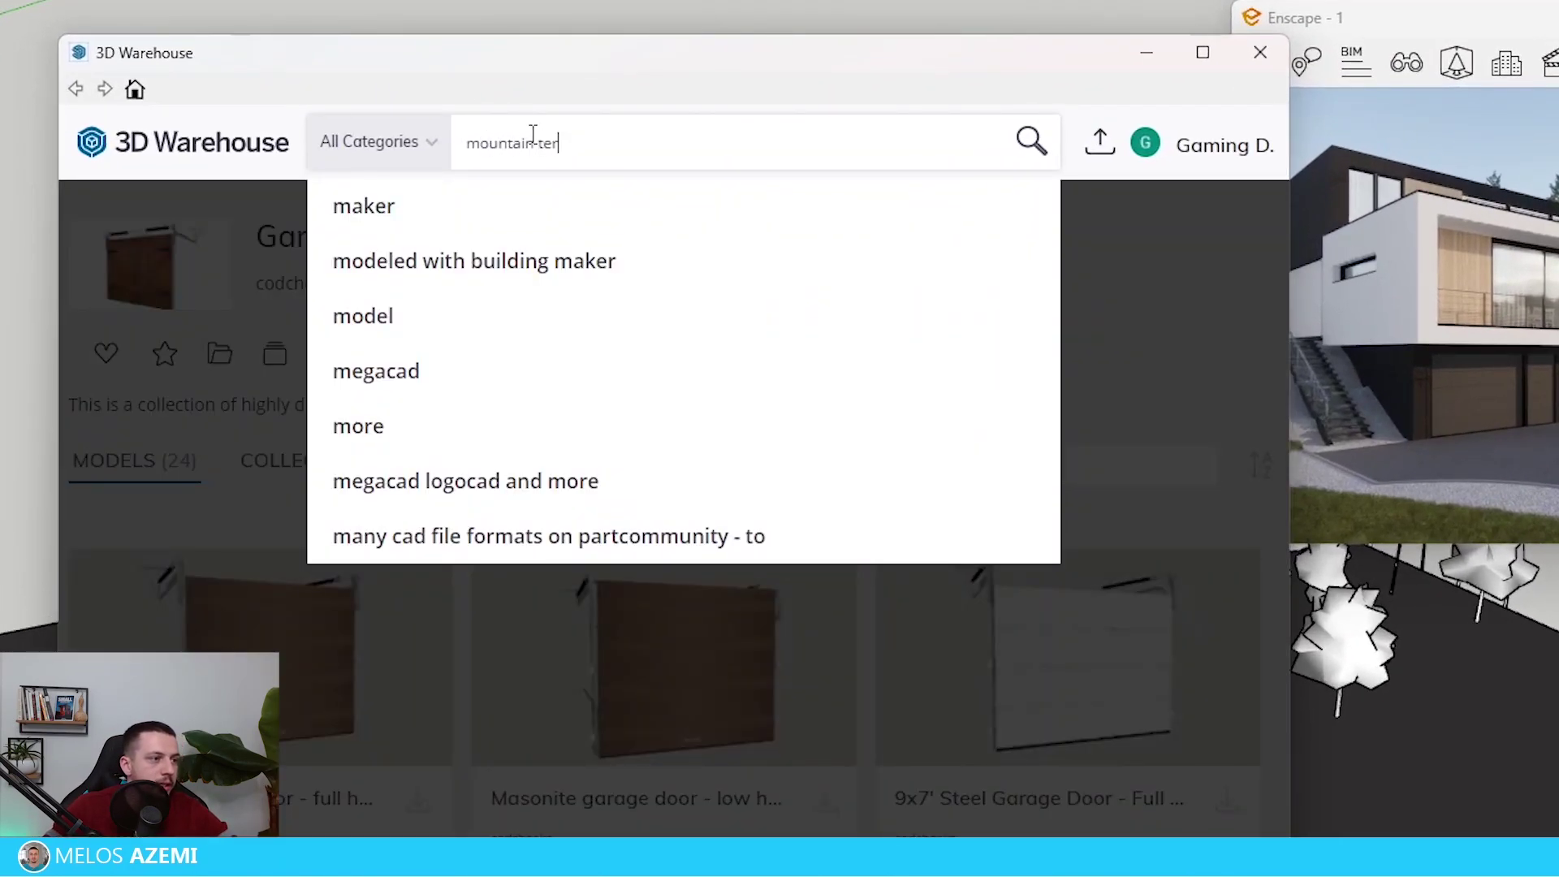
type("rain")
key("Return")
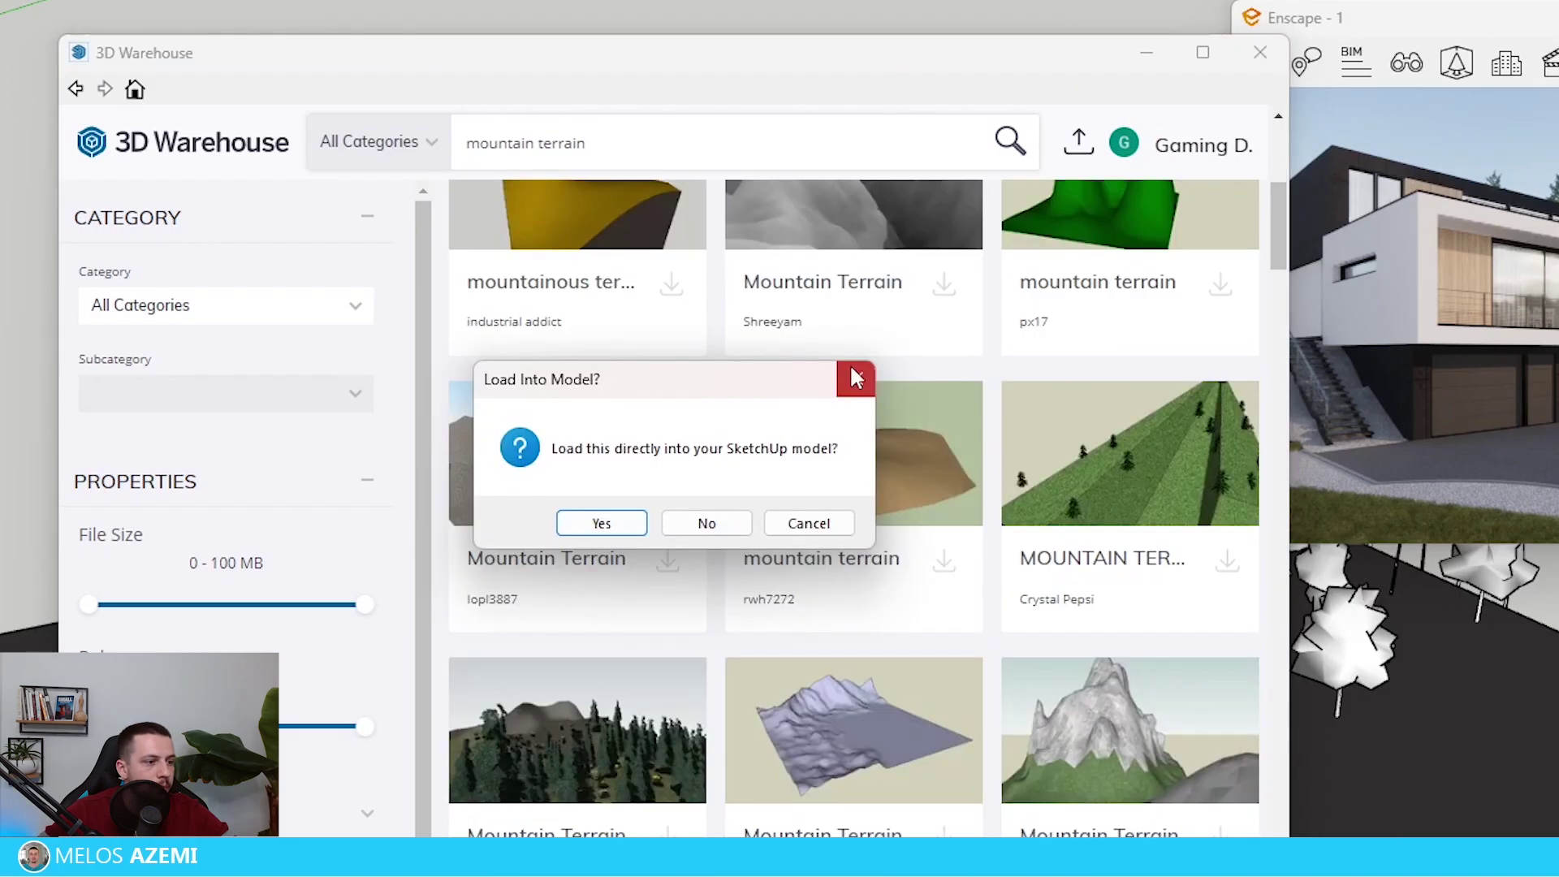
Step: Load a Mountain Terrain model from the search results directly into the SketchUp model and place it beside the house site
left_click(855, 377)
left_click(944, 832)
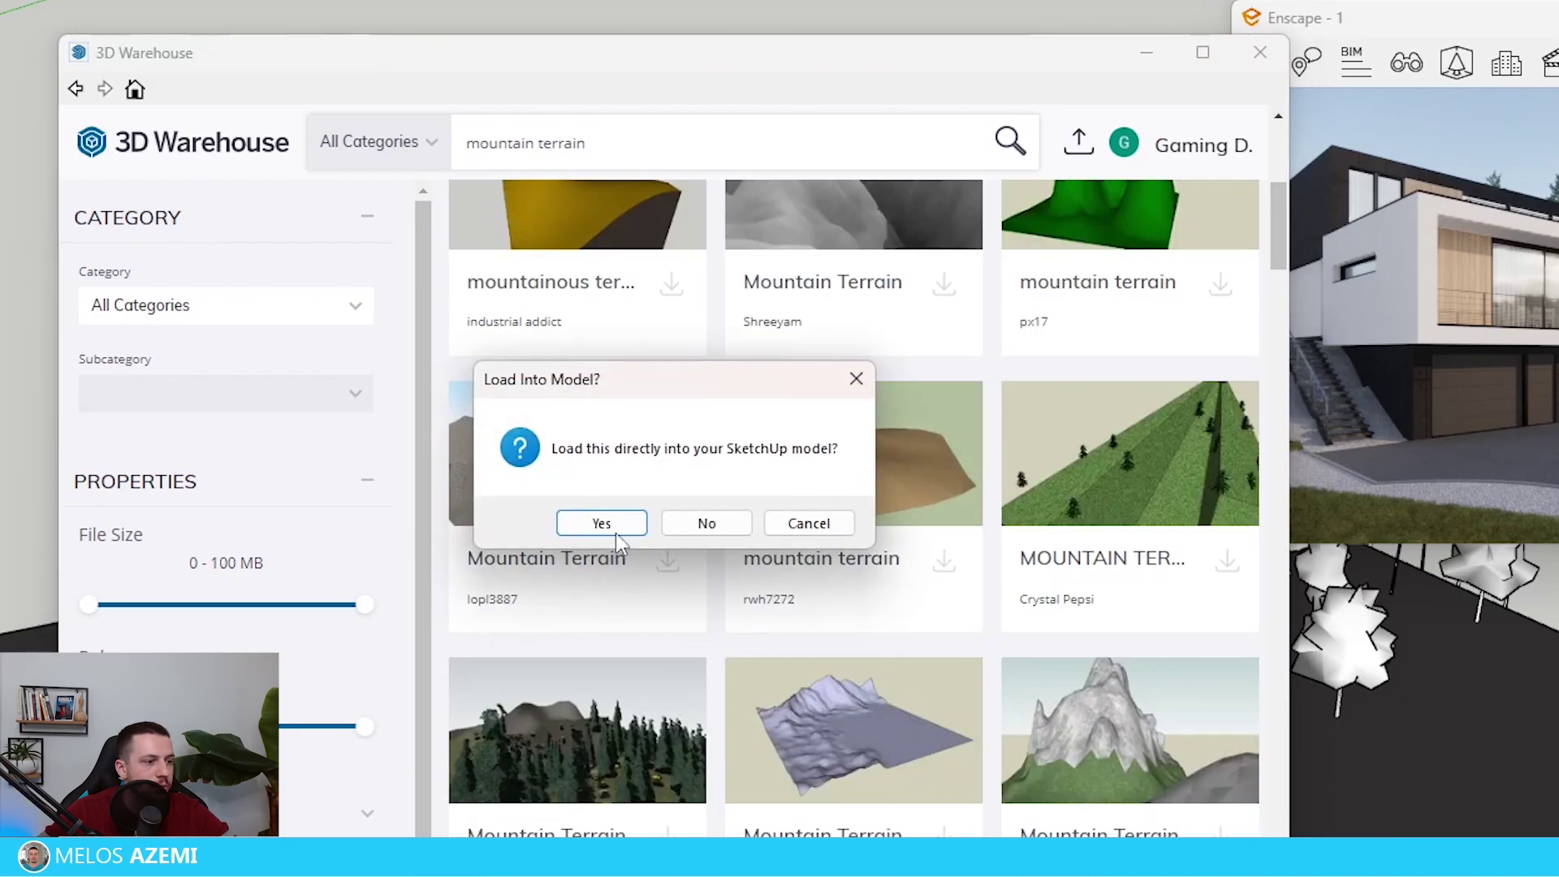
left_click(611, 523)
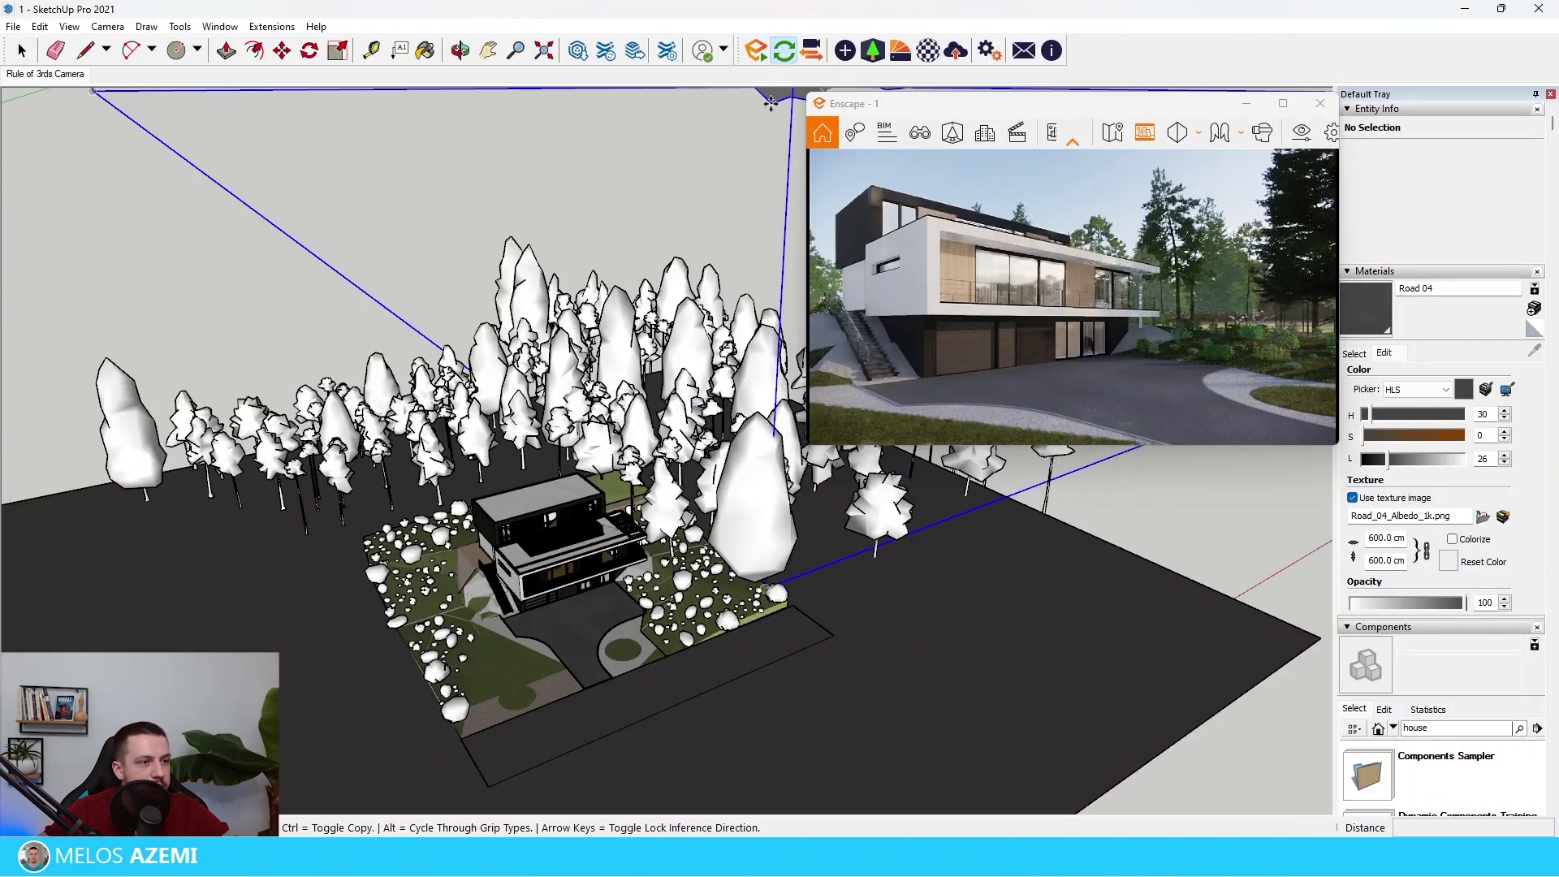
scroll(904, 685, "down", 10)
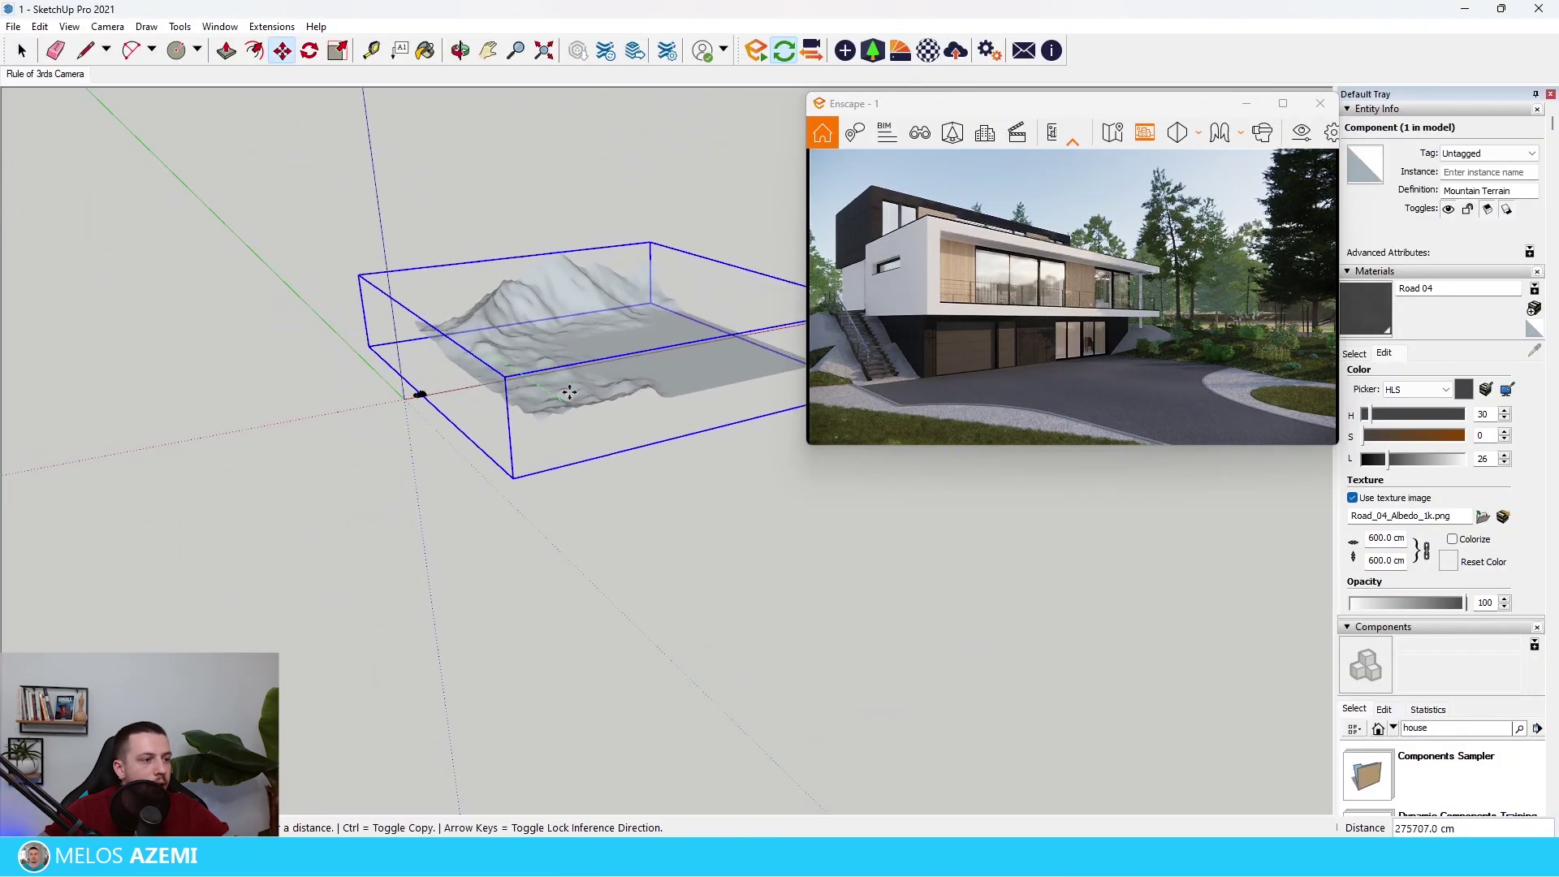
left_click(570, 392)
Step: Scale the mountain terrain down from its corner and move it to the area behind the house site
key("s")
left_click_drag(358, 275, 732, 445)
key("m")
left_click(726, 441)
scroll(390, 361, "up", 4)
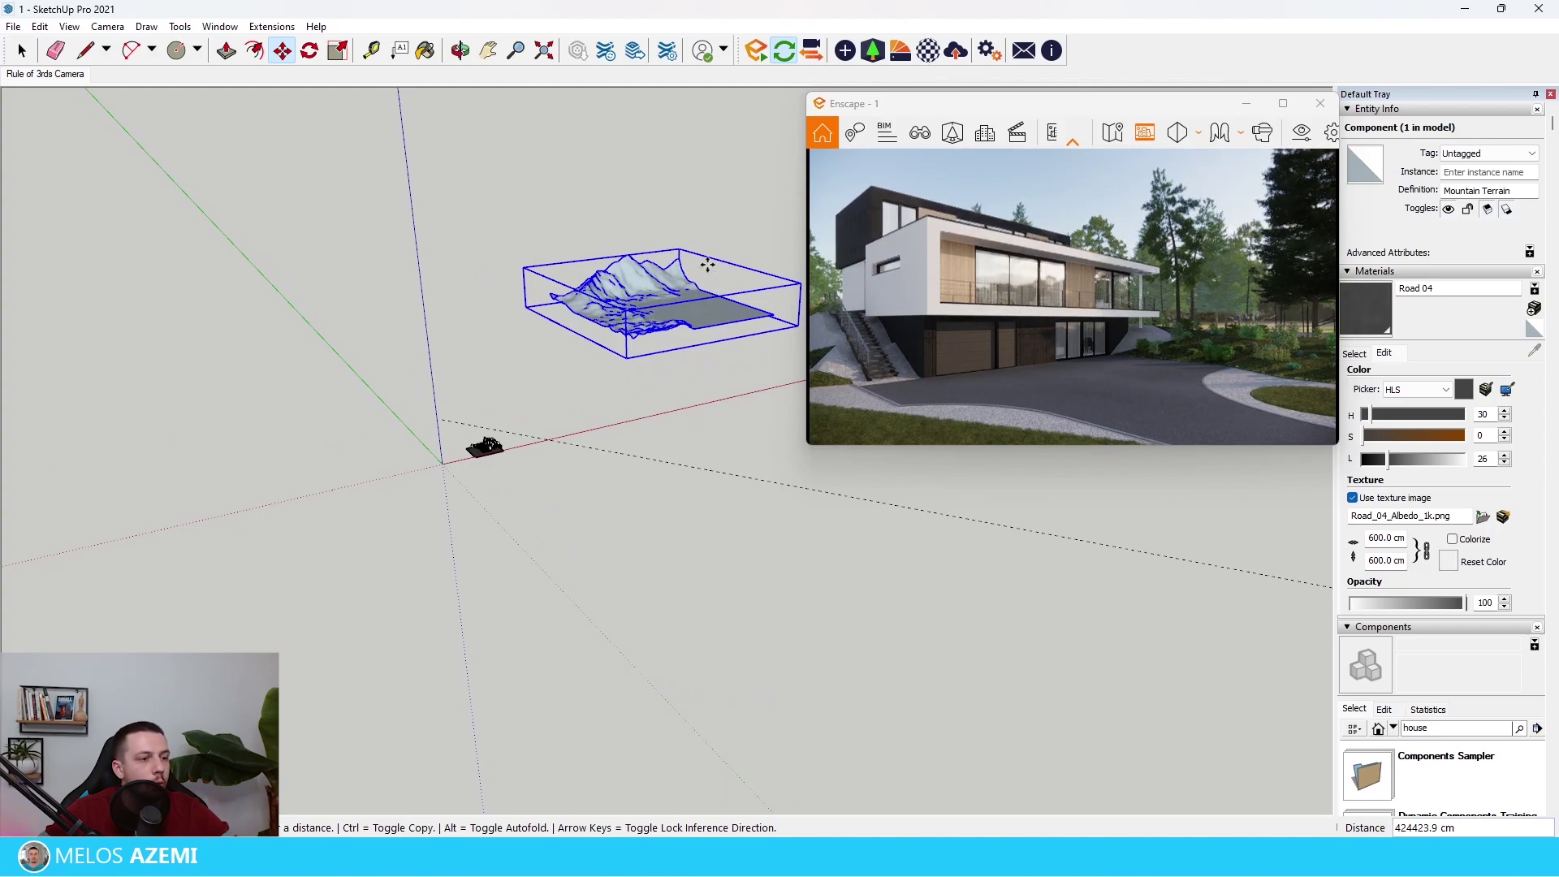
left_click(707, 195)
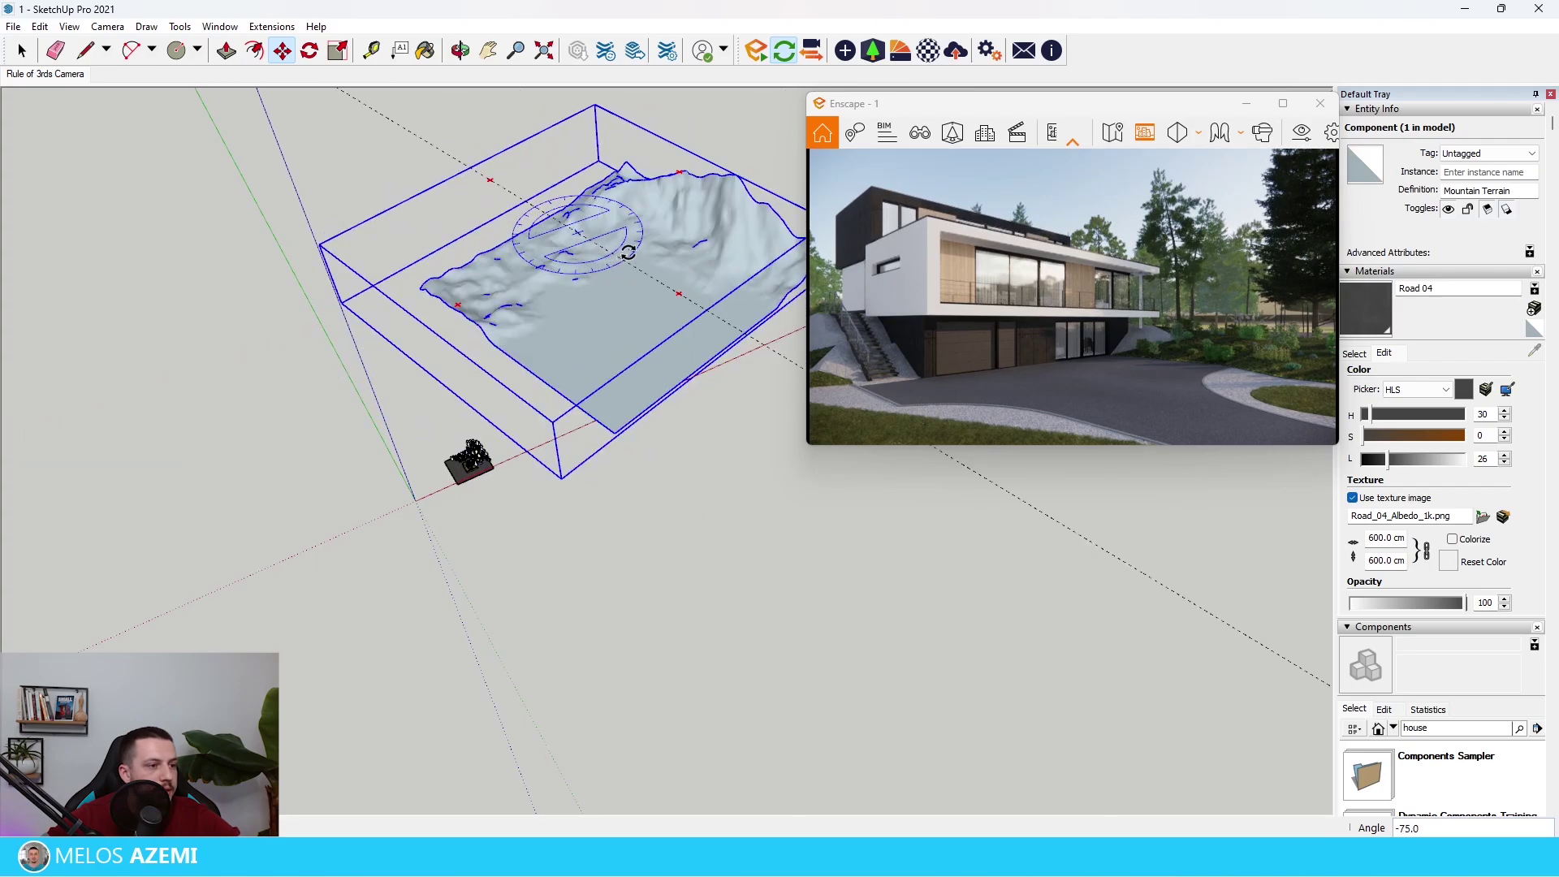
Step: Rotate the mountain terrain 90 degrees and snap its flat corner to the corner of the asphalt ground plane
left_click(627, 258)
type("90")
key("Return")
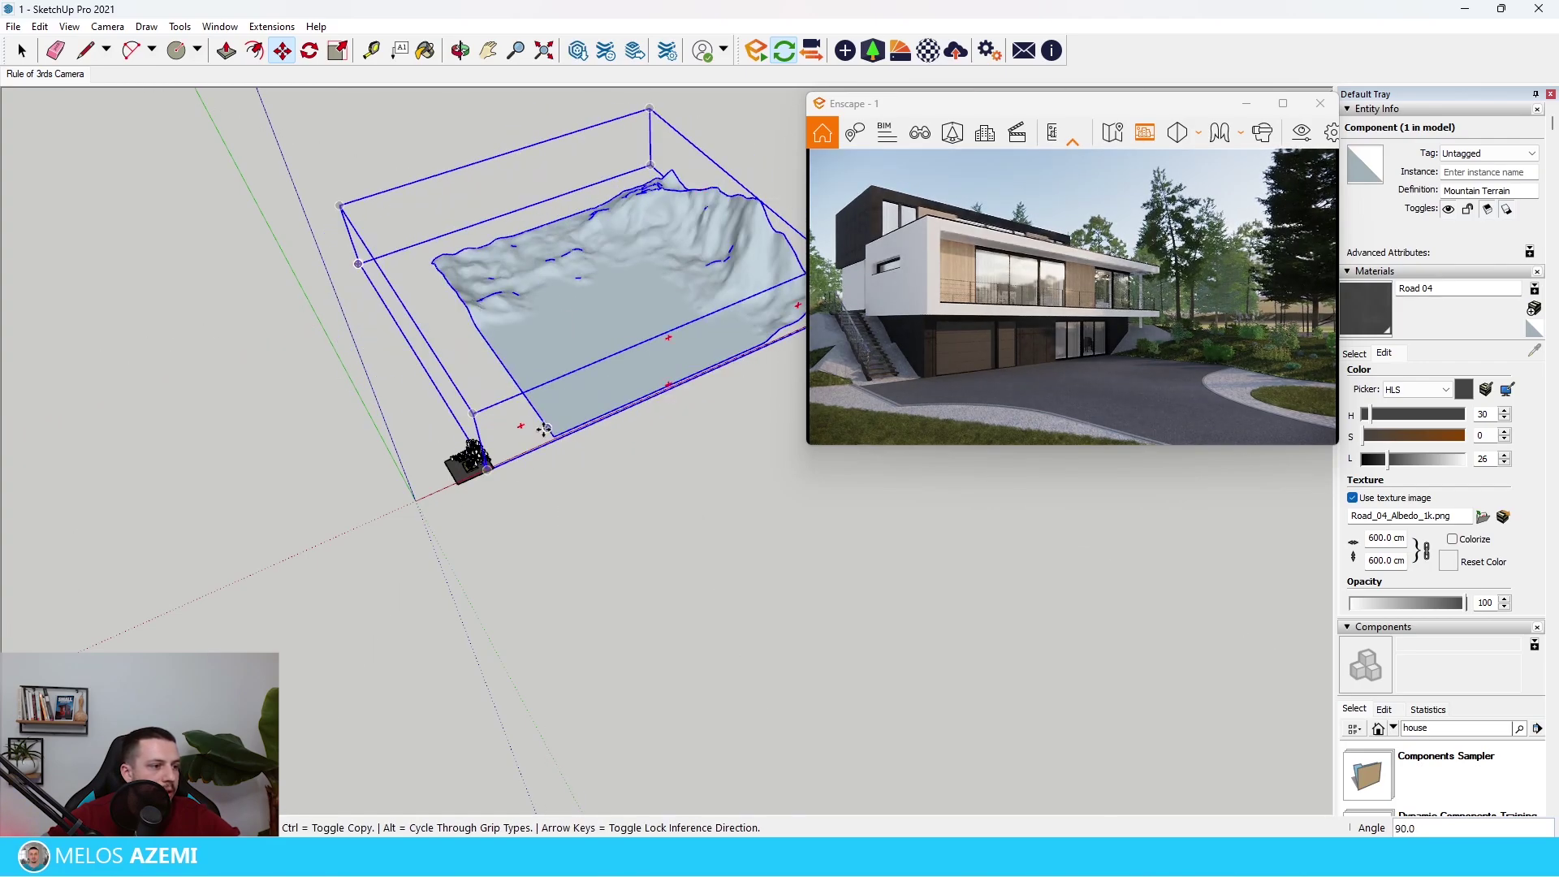
scroll(539, 442, "up", 10)
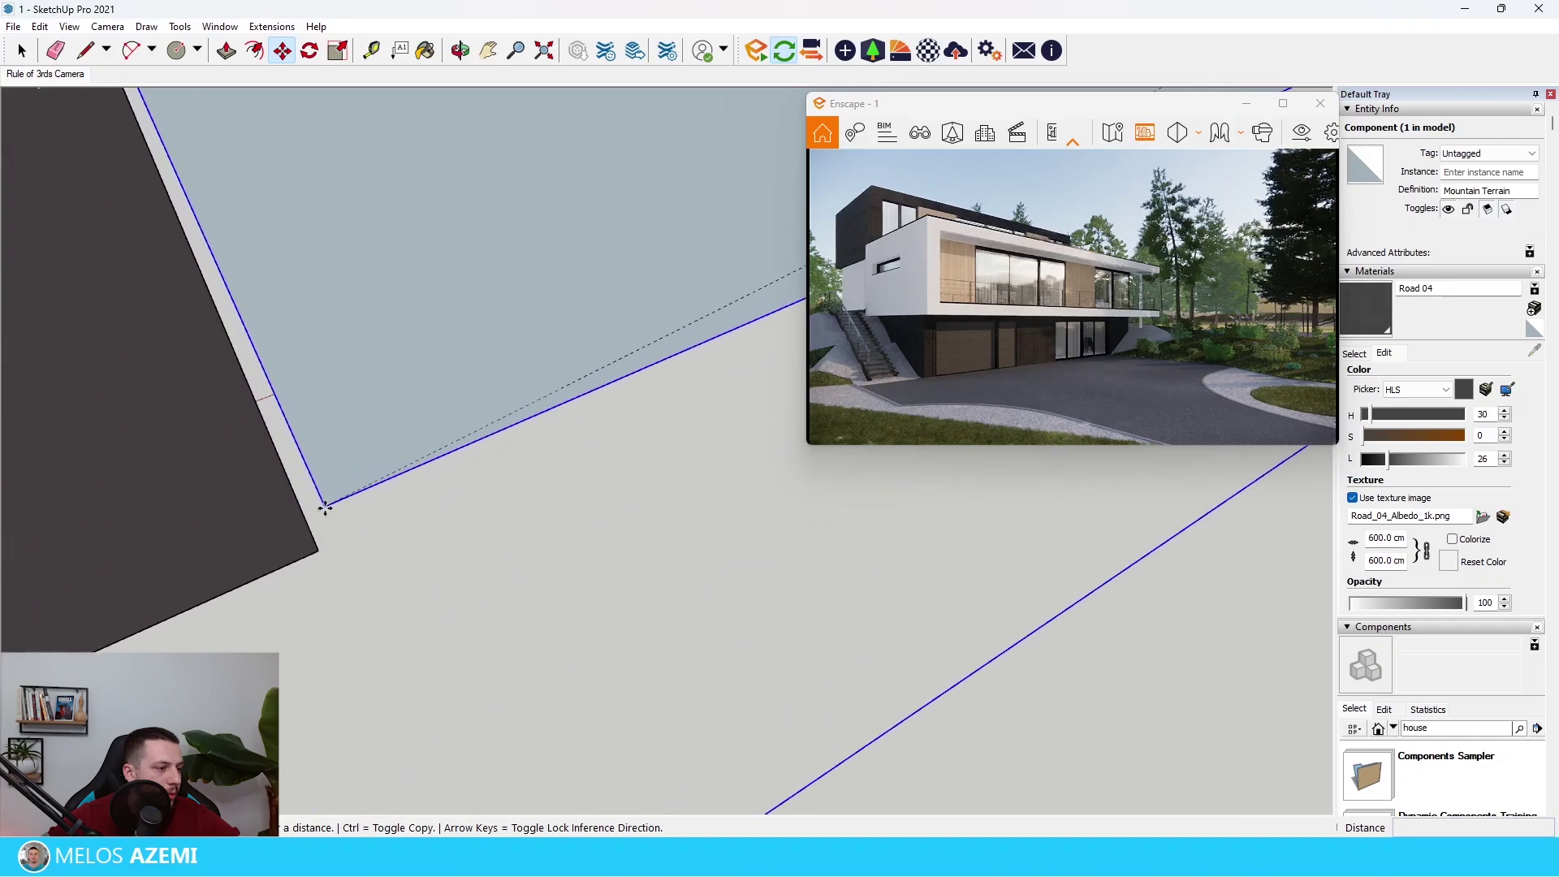
left_click(330, 552)
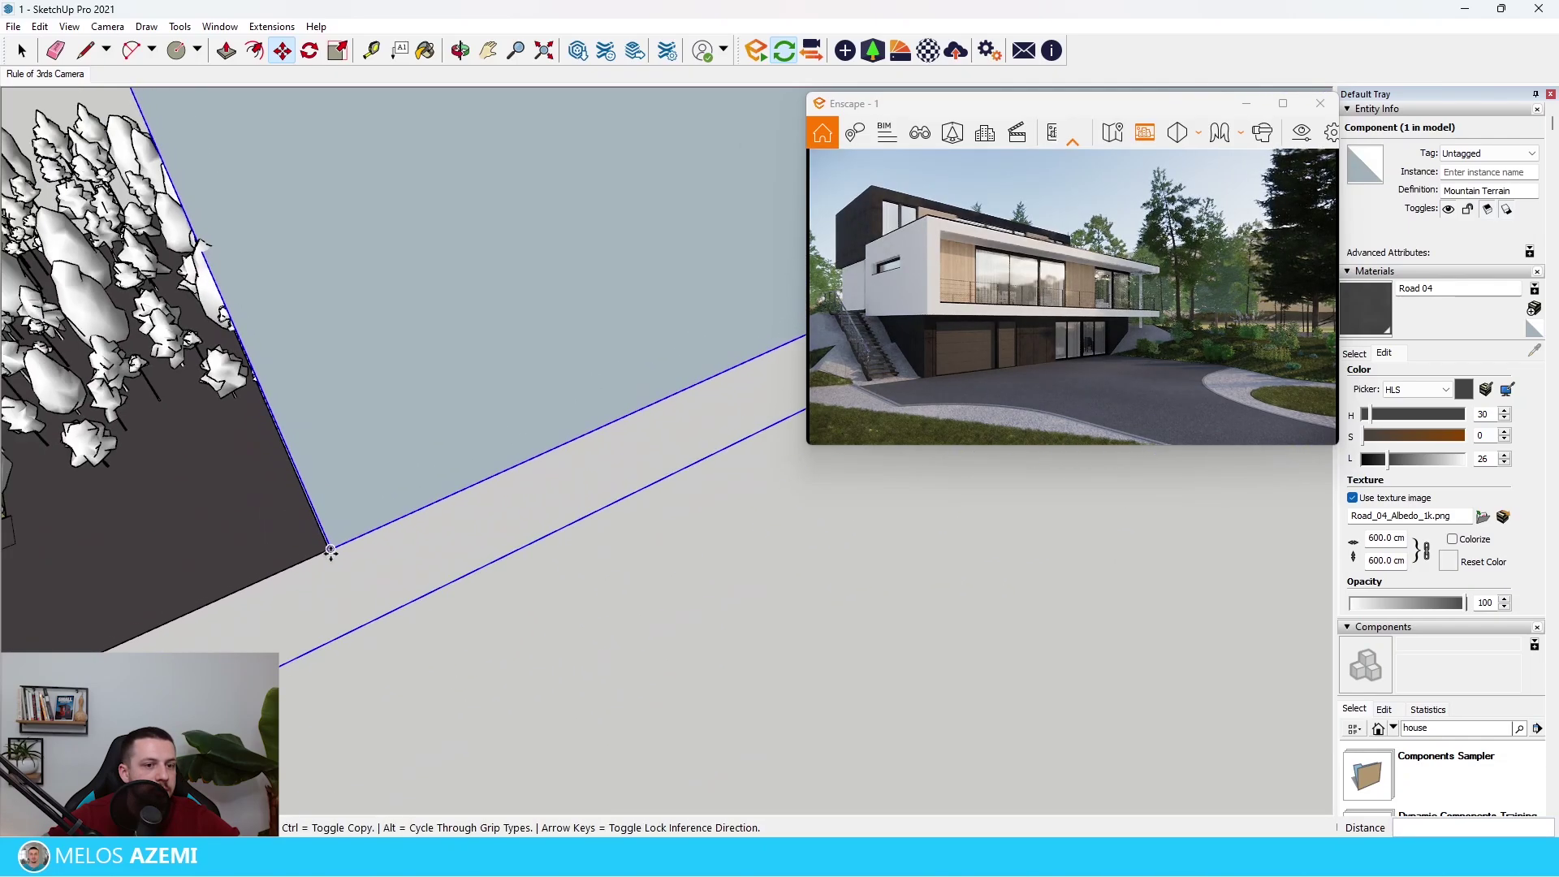
Step: Sample the [Vegetation_Grass1]2 material from the lawn, paint the surface inside the Mountain Terrain component with it, and exit the component
scroll(331, 552, "down", 10)
key("b")
scroll(357, 520, "up", 6)
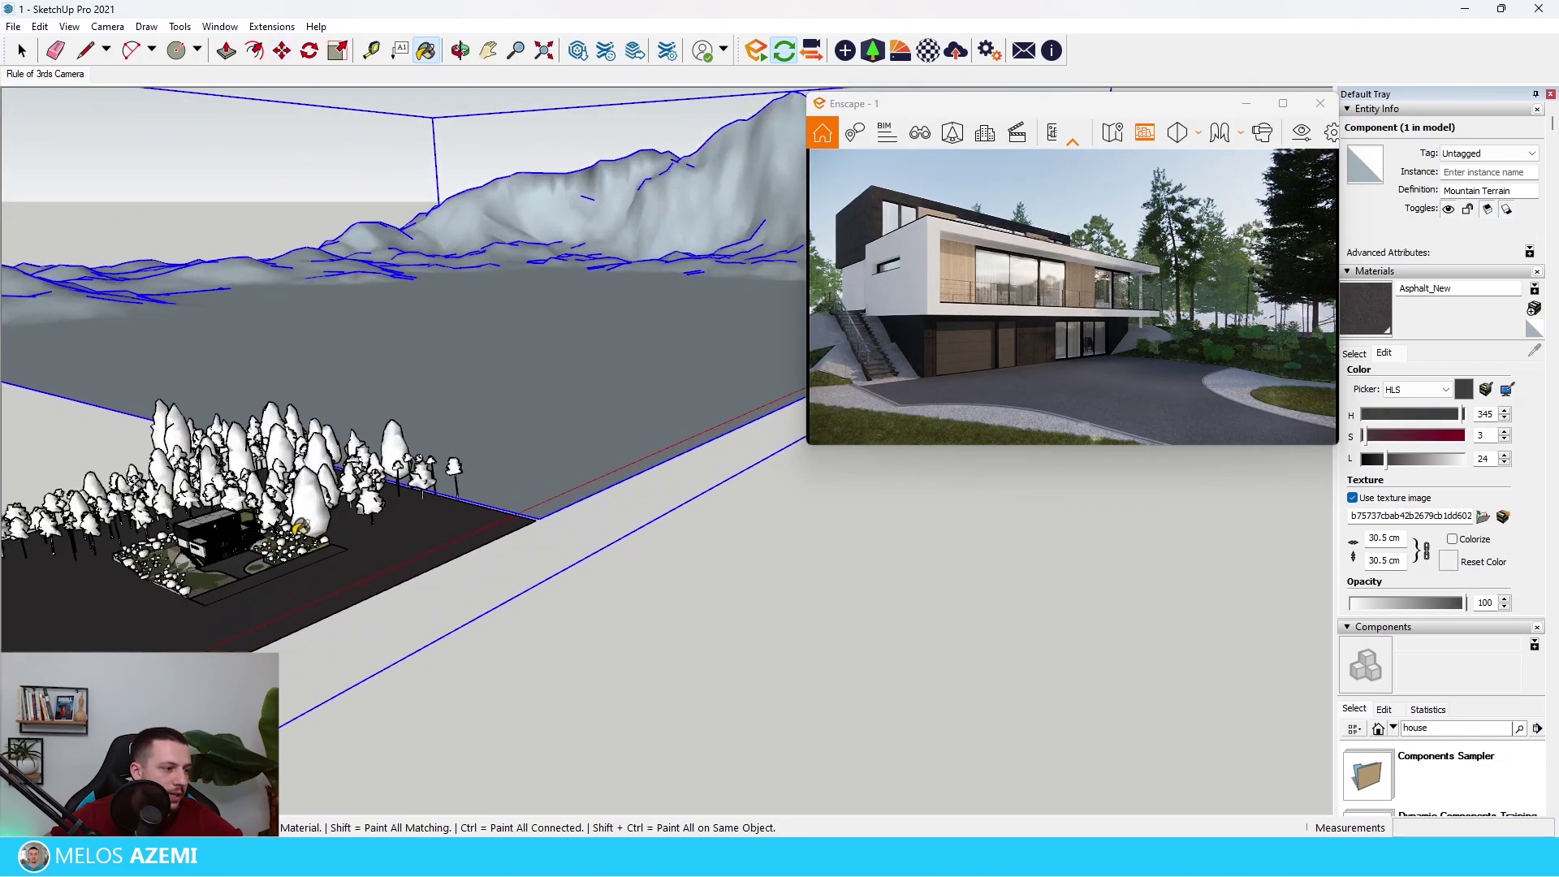
left_click(391, 549, "alt")
left_click(392, 548, "alt")
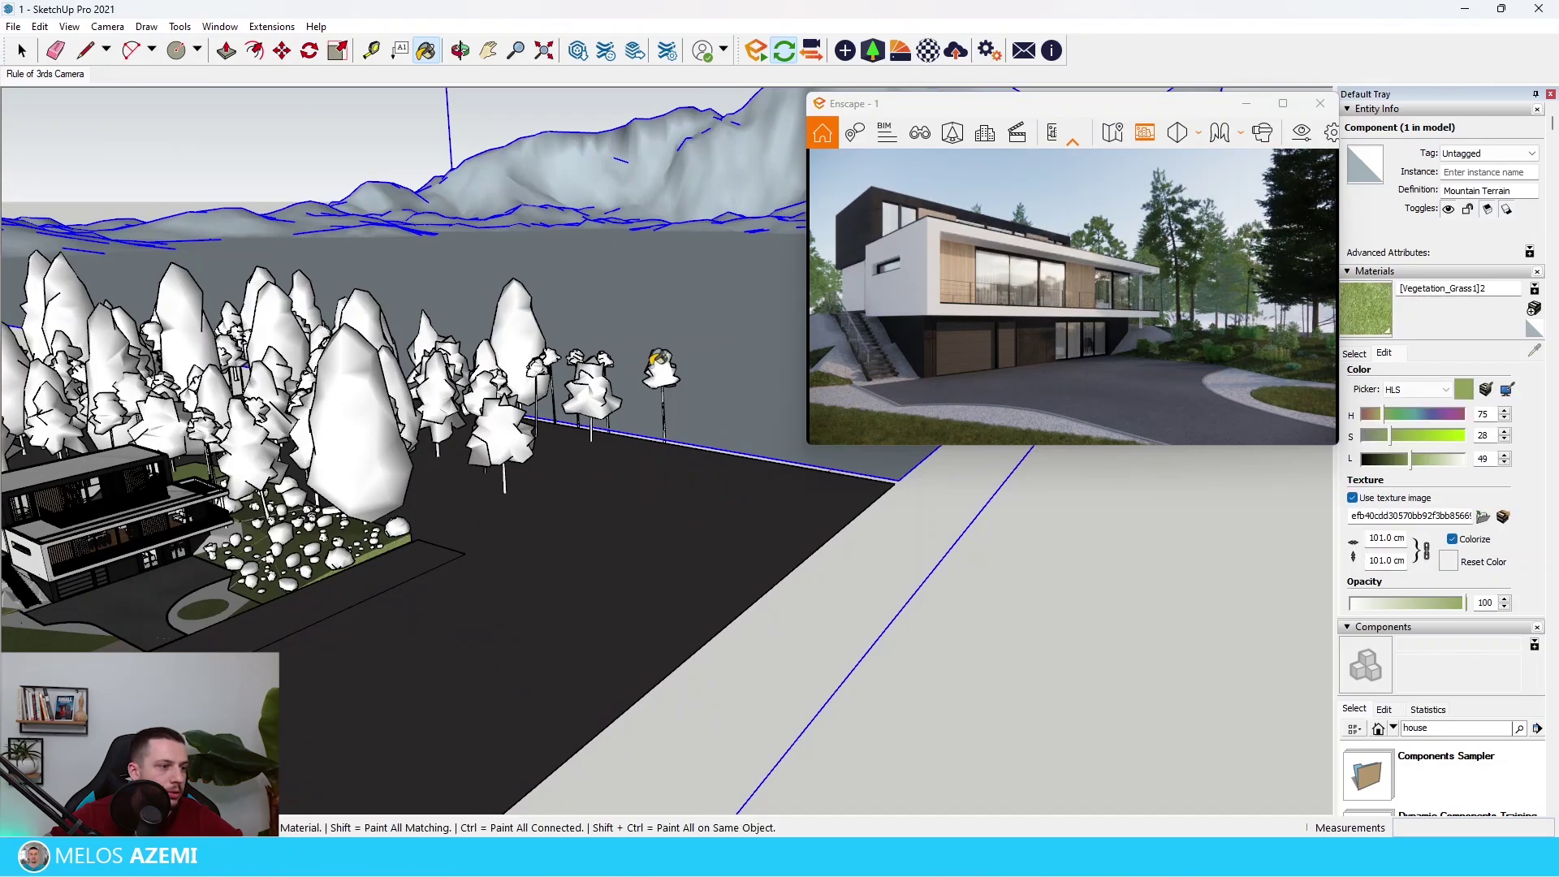
key("space")
double_click(705, 269)
key("b")
left_click(693, 289)
key("Escape")
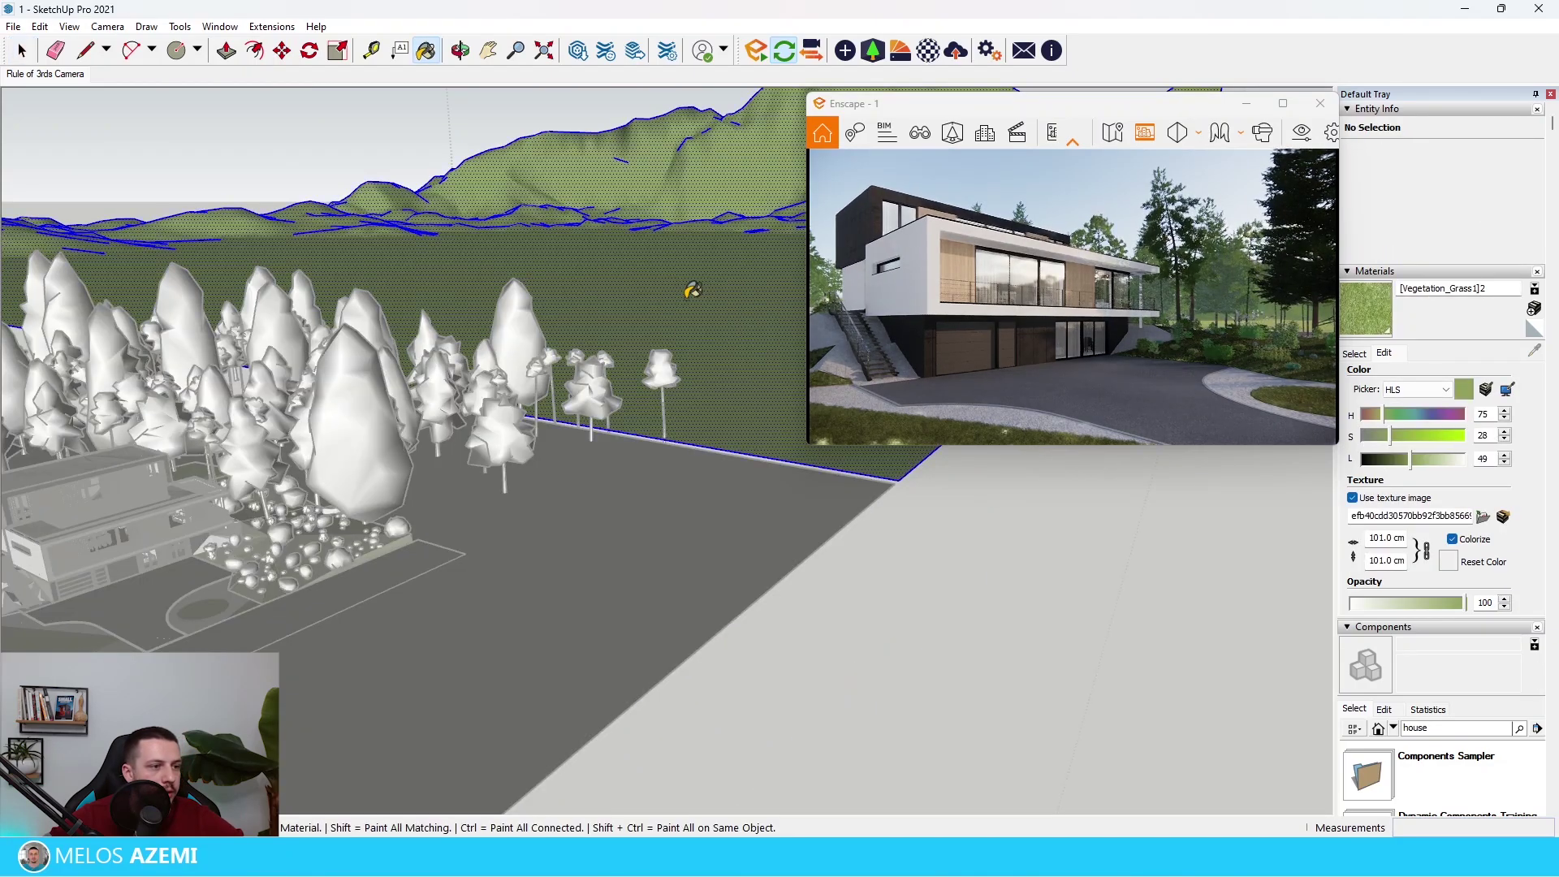
key("space")
left_click(894, 641)
Step: Enlarge the render, view the mountain terrain from above the house, and start multi-asset placement in the asset library
left_click(1283, 103)
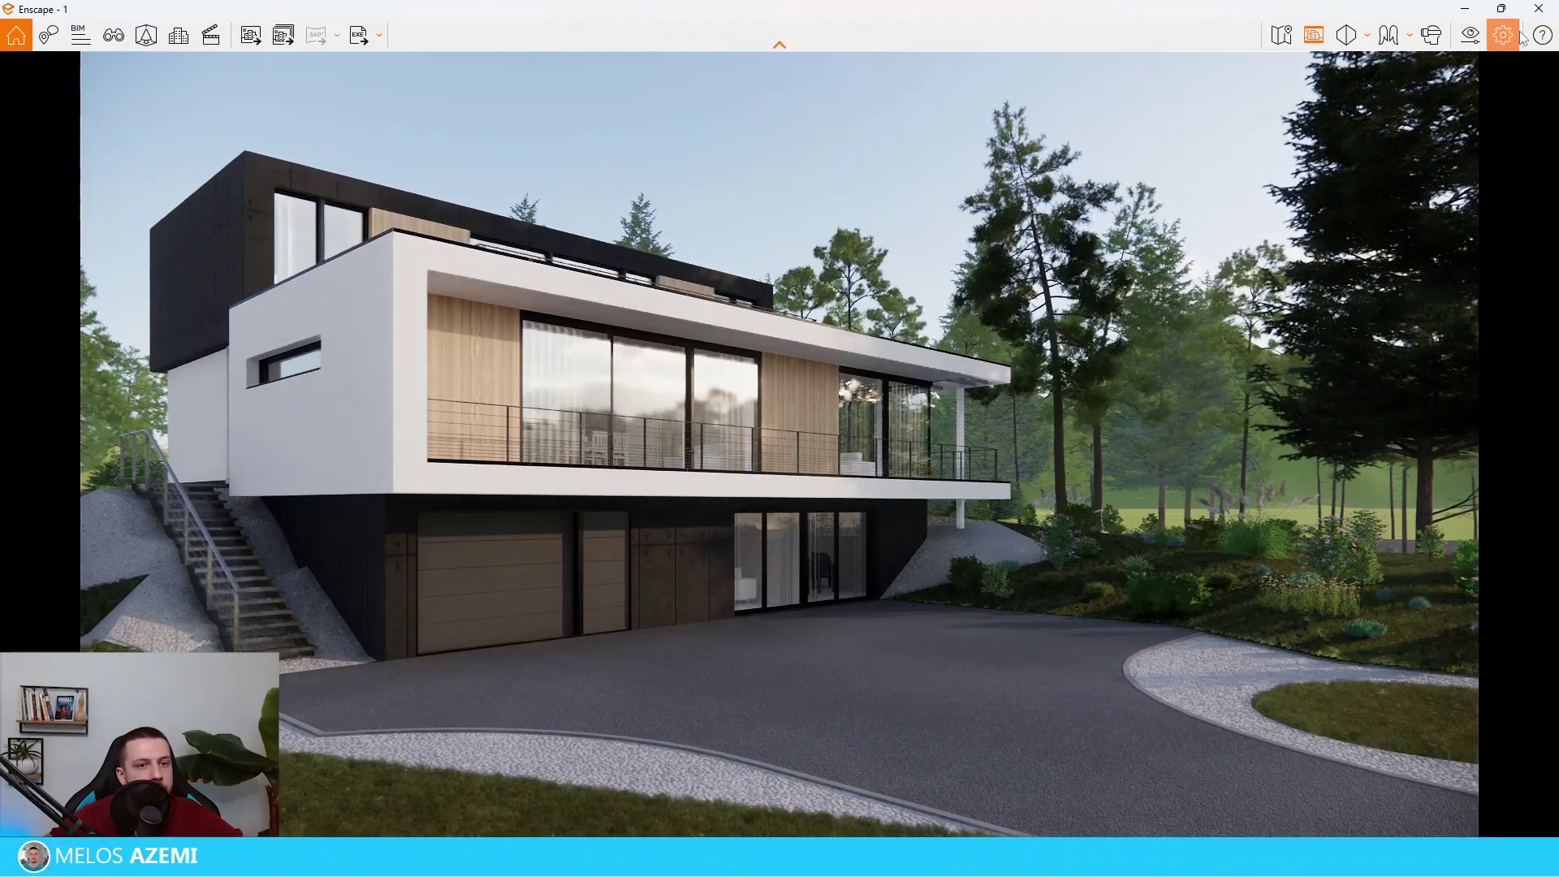
scroll(996, 551, "down", 3)
right_click_drag(996, 550, 1064, 650)
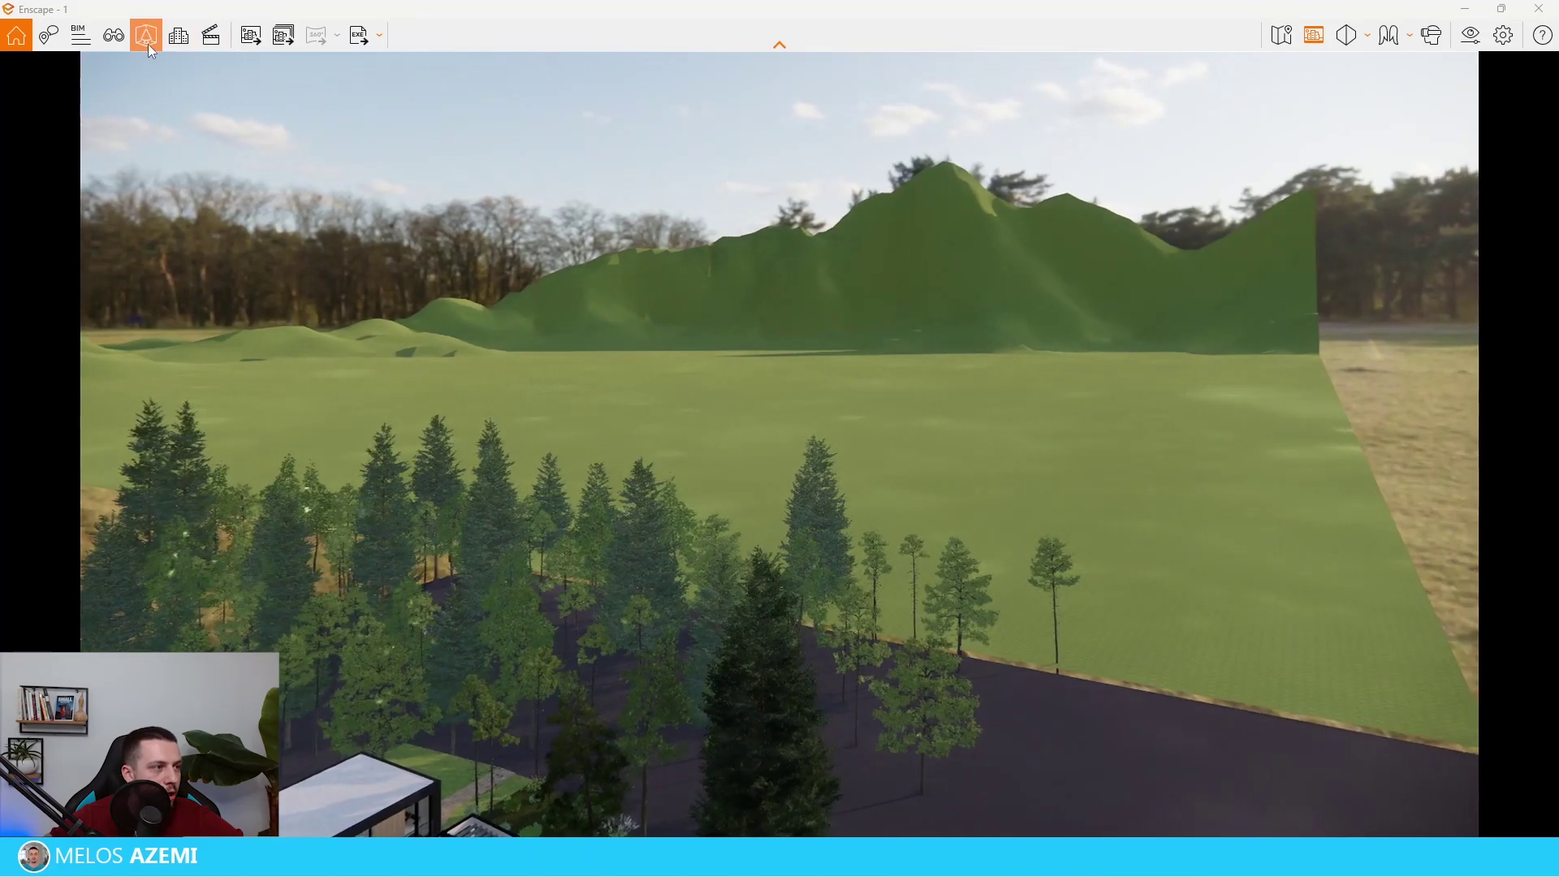
left_click(146, 37)
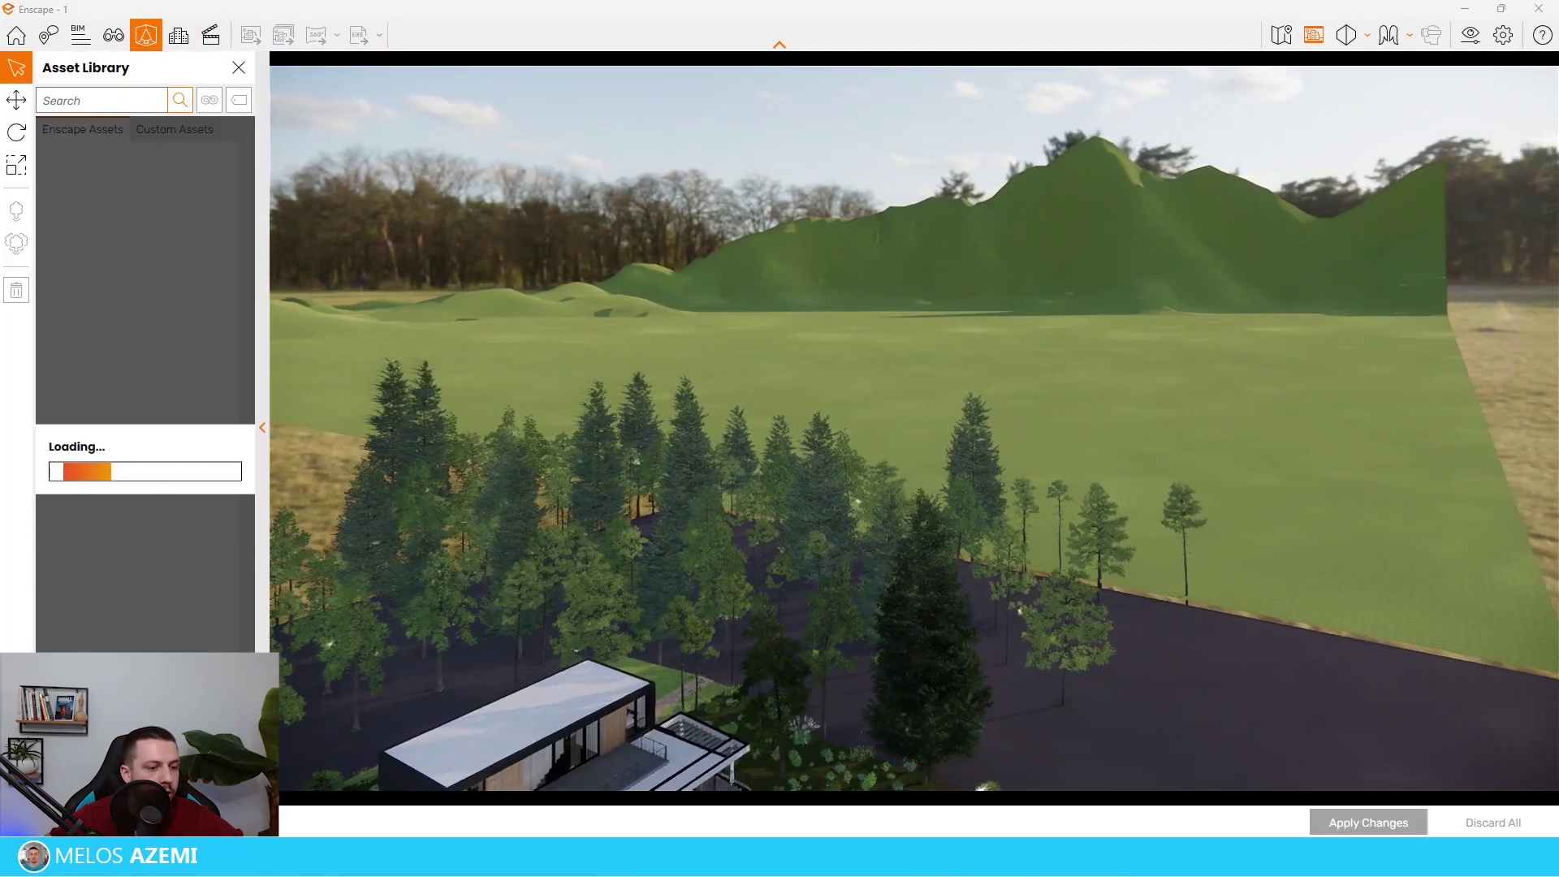
left_click(1093, 533)
left_click(974, 608)
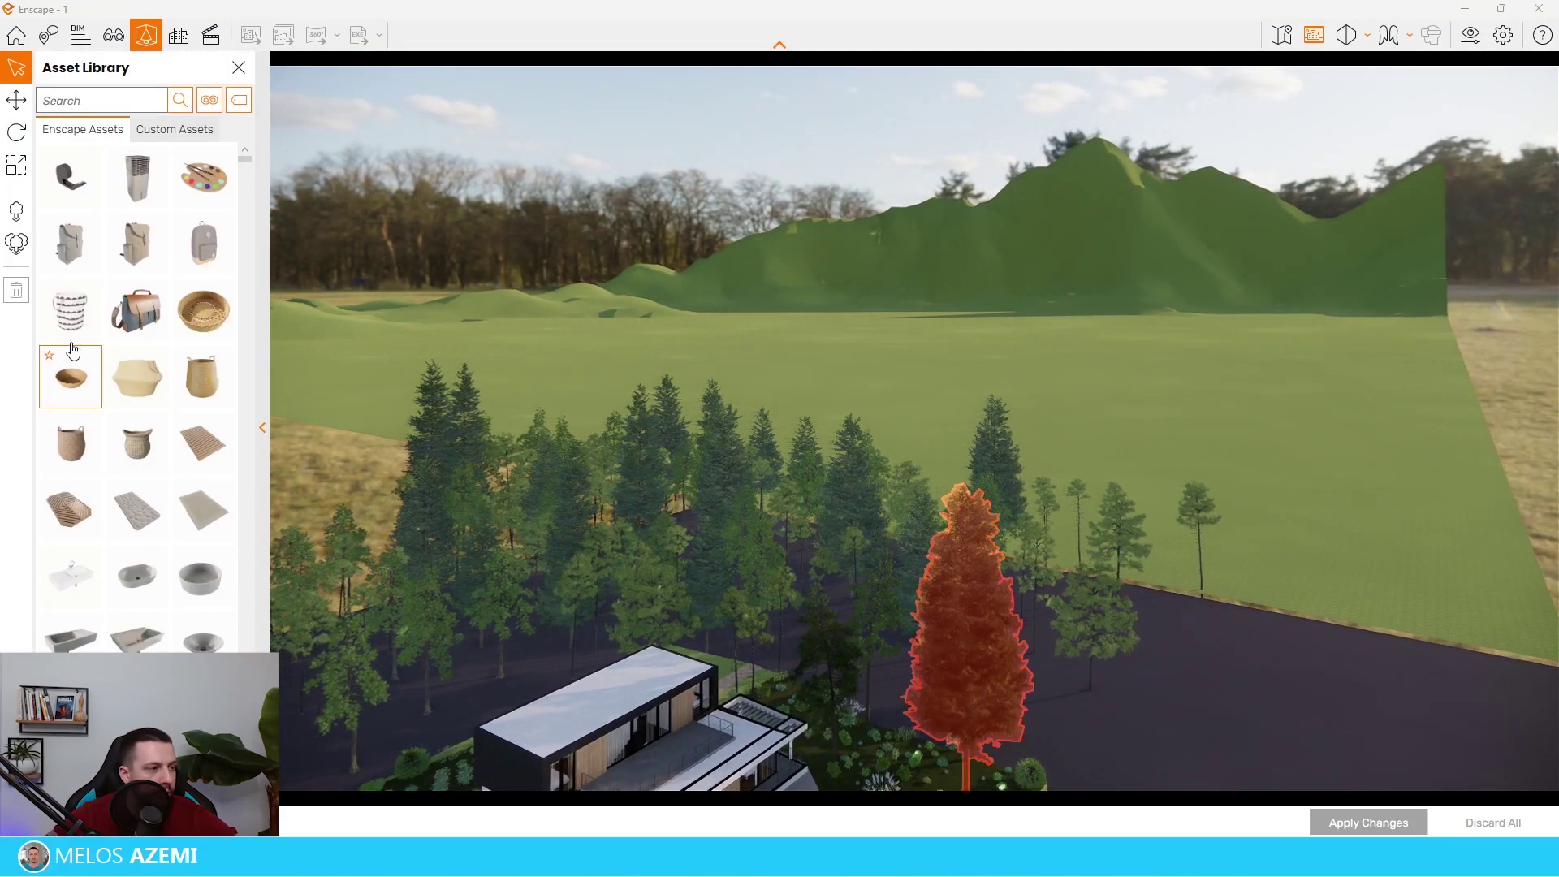
left_click(16, 244)
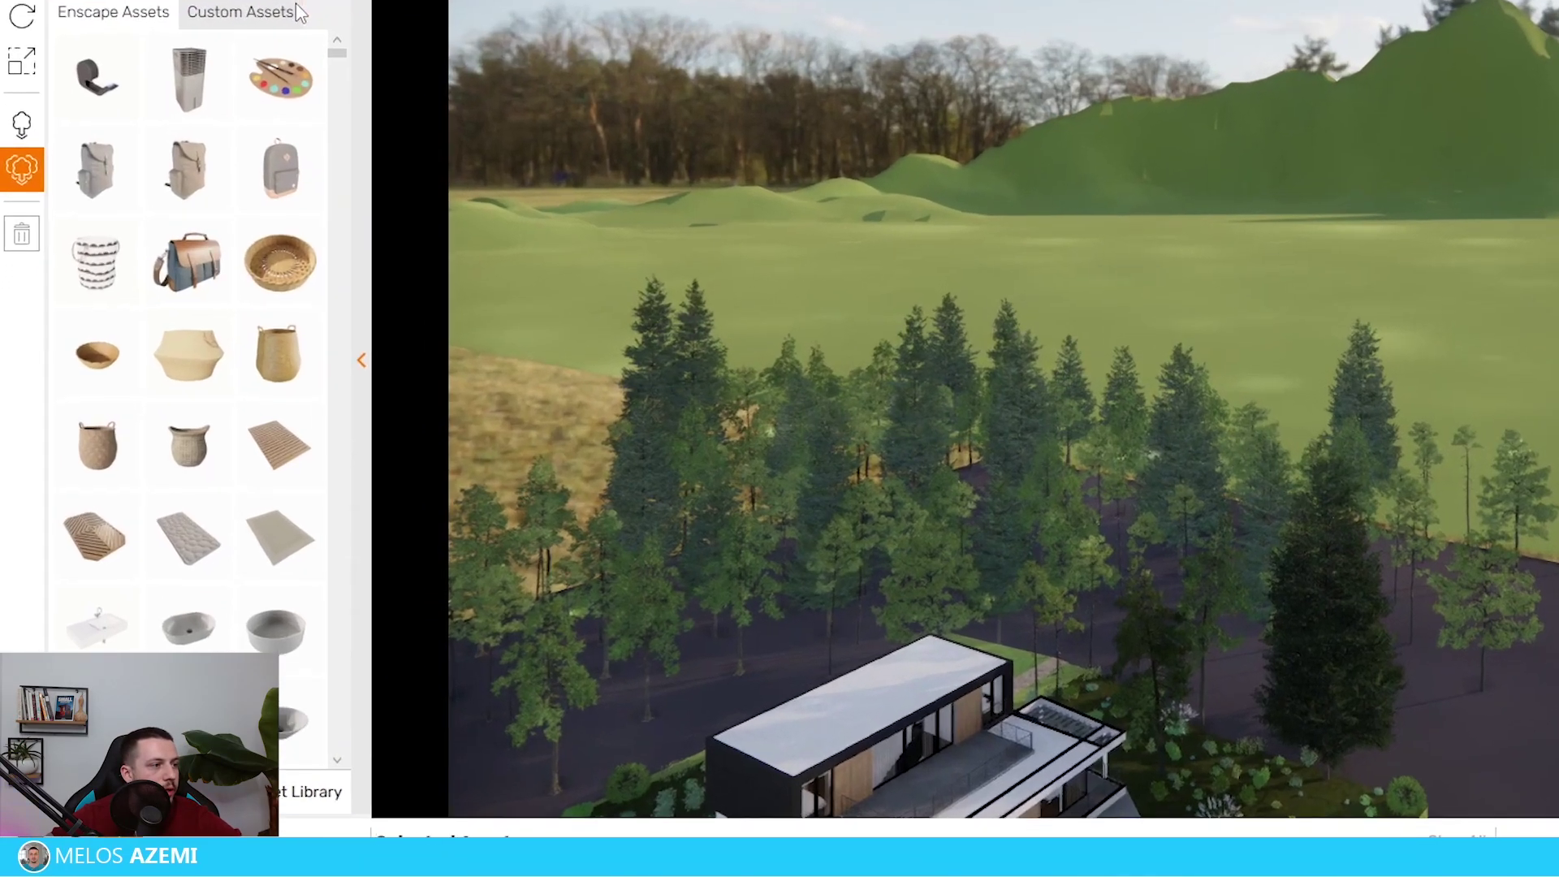
Step: Filter the asset library to the Vegetation category with the Tree tag and pick the pines and conifers for scattering
left_click(209, 100)
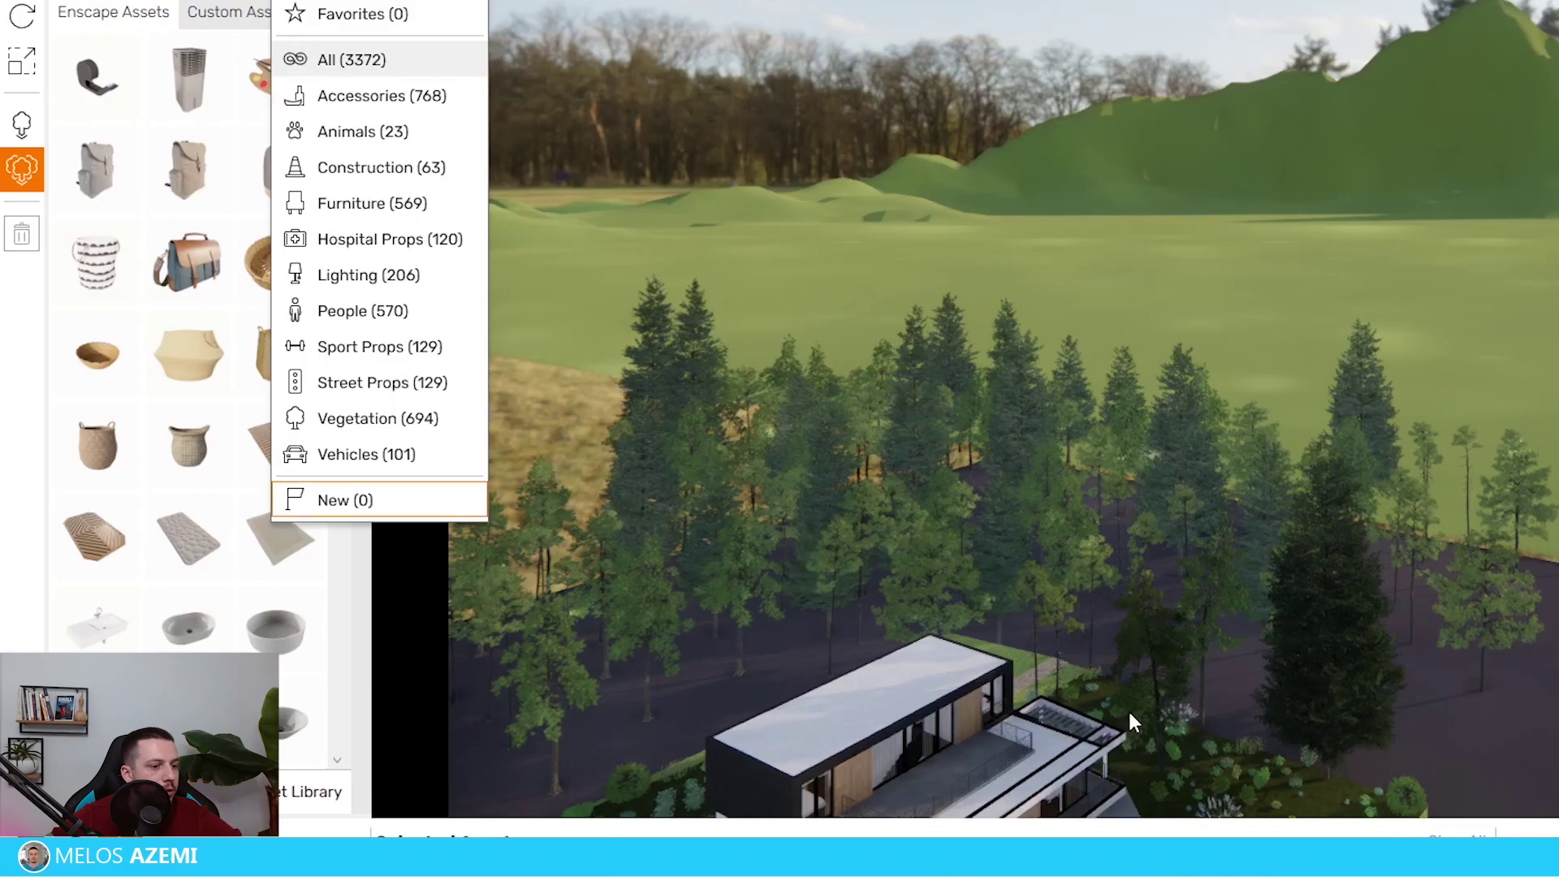
left_click(438, 420)
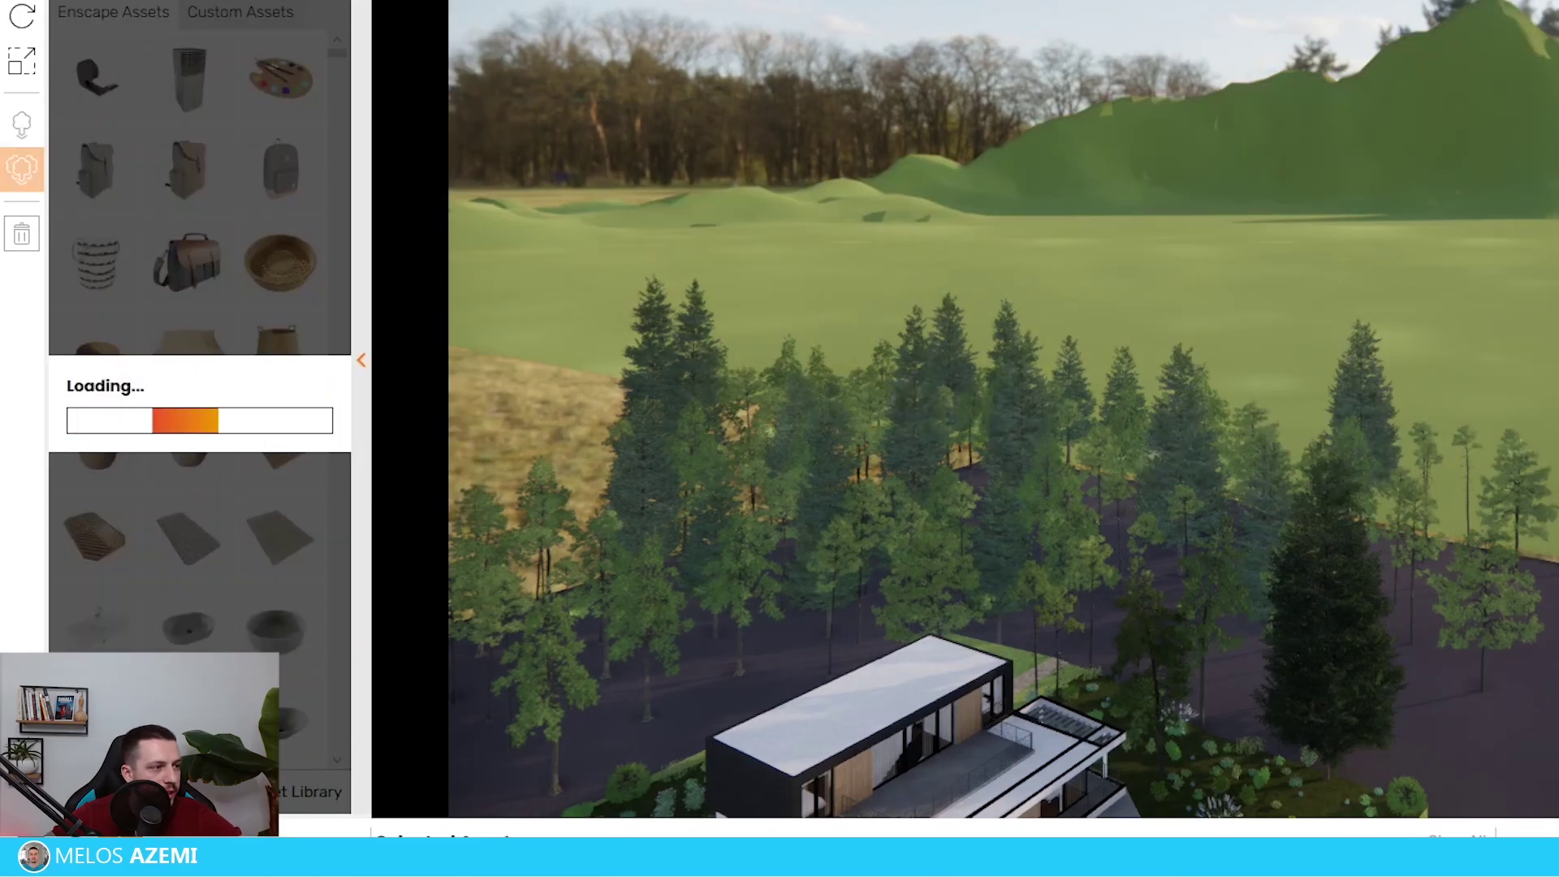
scroll(403, 251, "down", 2)
left_click(334, 290)
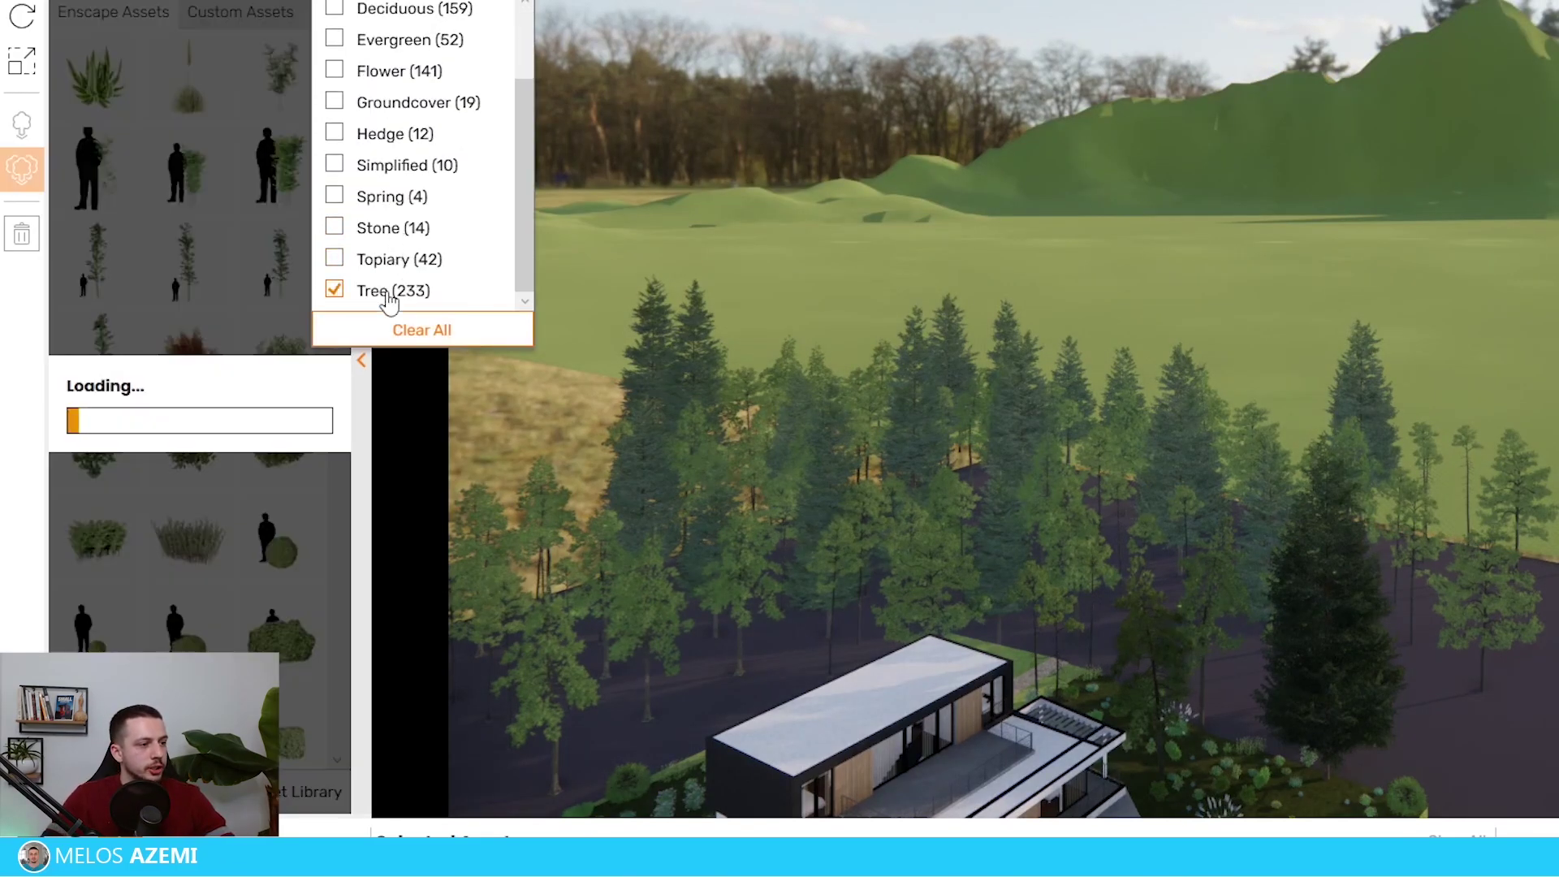
left_click(258, 96)
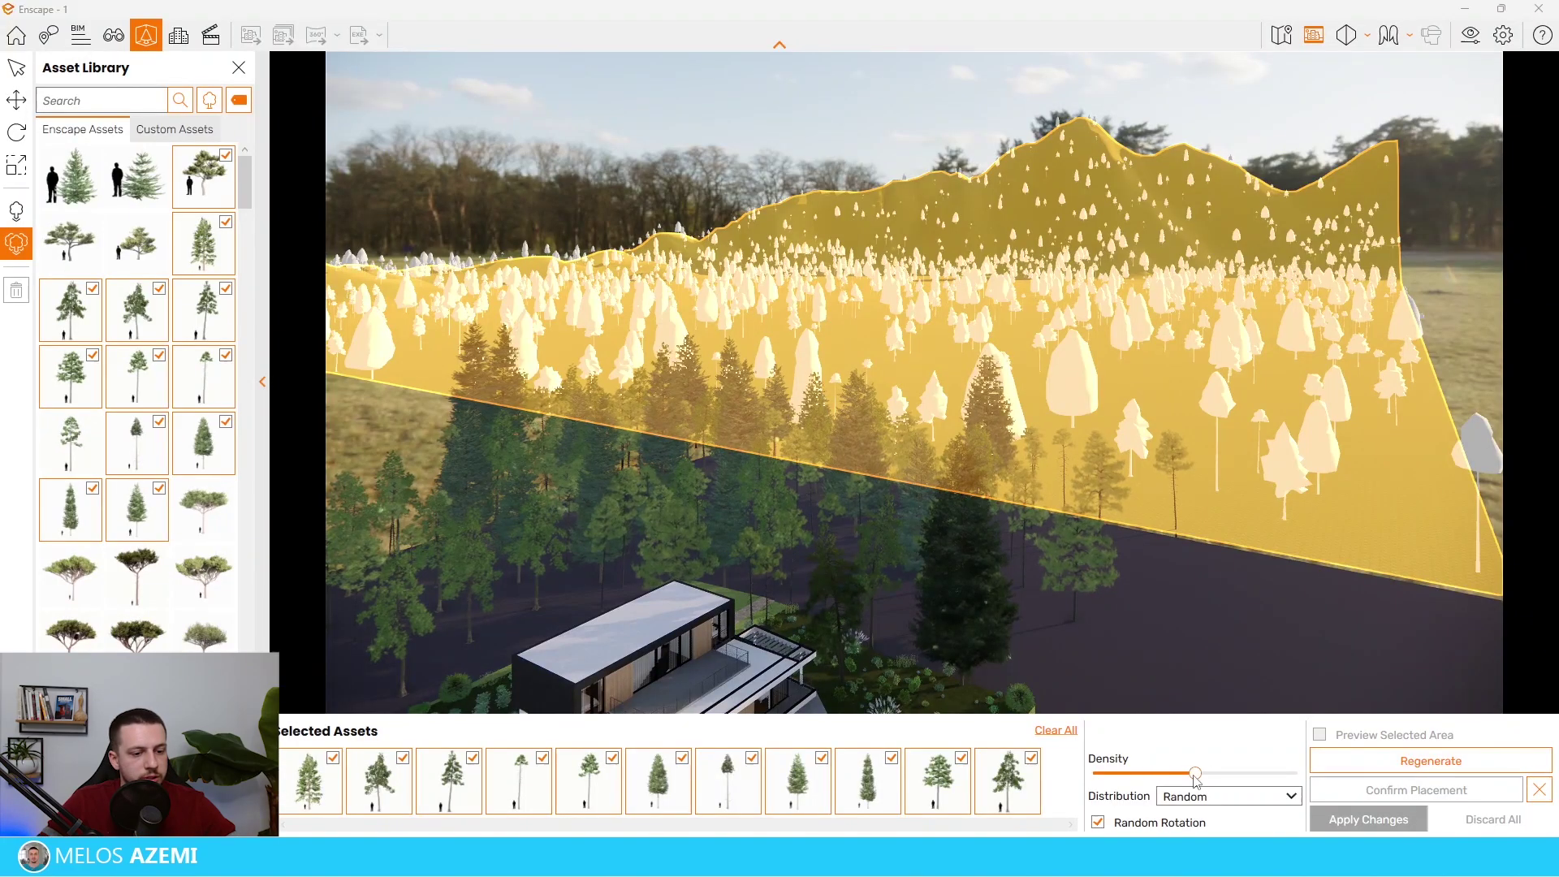
Step: Scatter the selected trees over the mountain terrain at a lower density, apply the changes, and return to the "Rule of 3rds Camera" view
left_click_drag(1195, 774, 1154, 774)
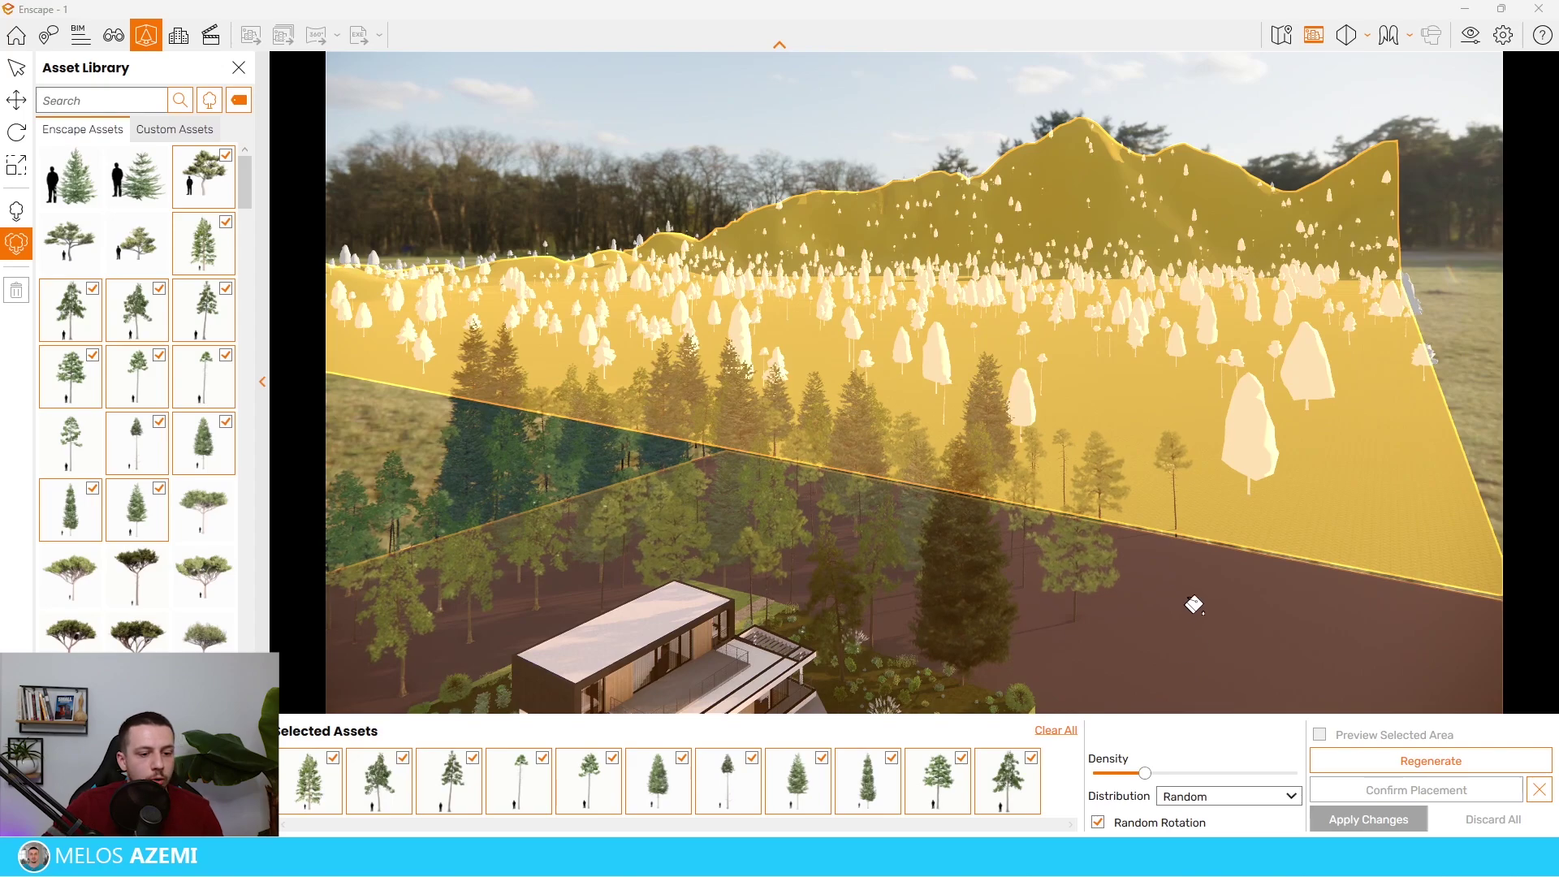
left_click(1380, 785)
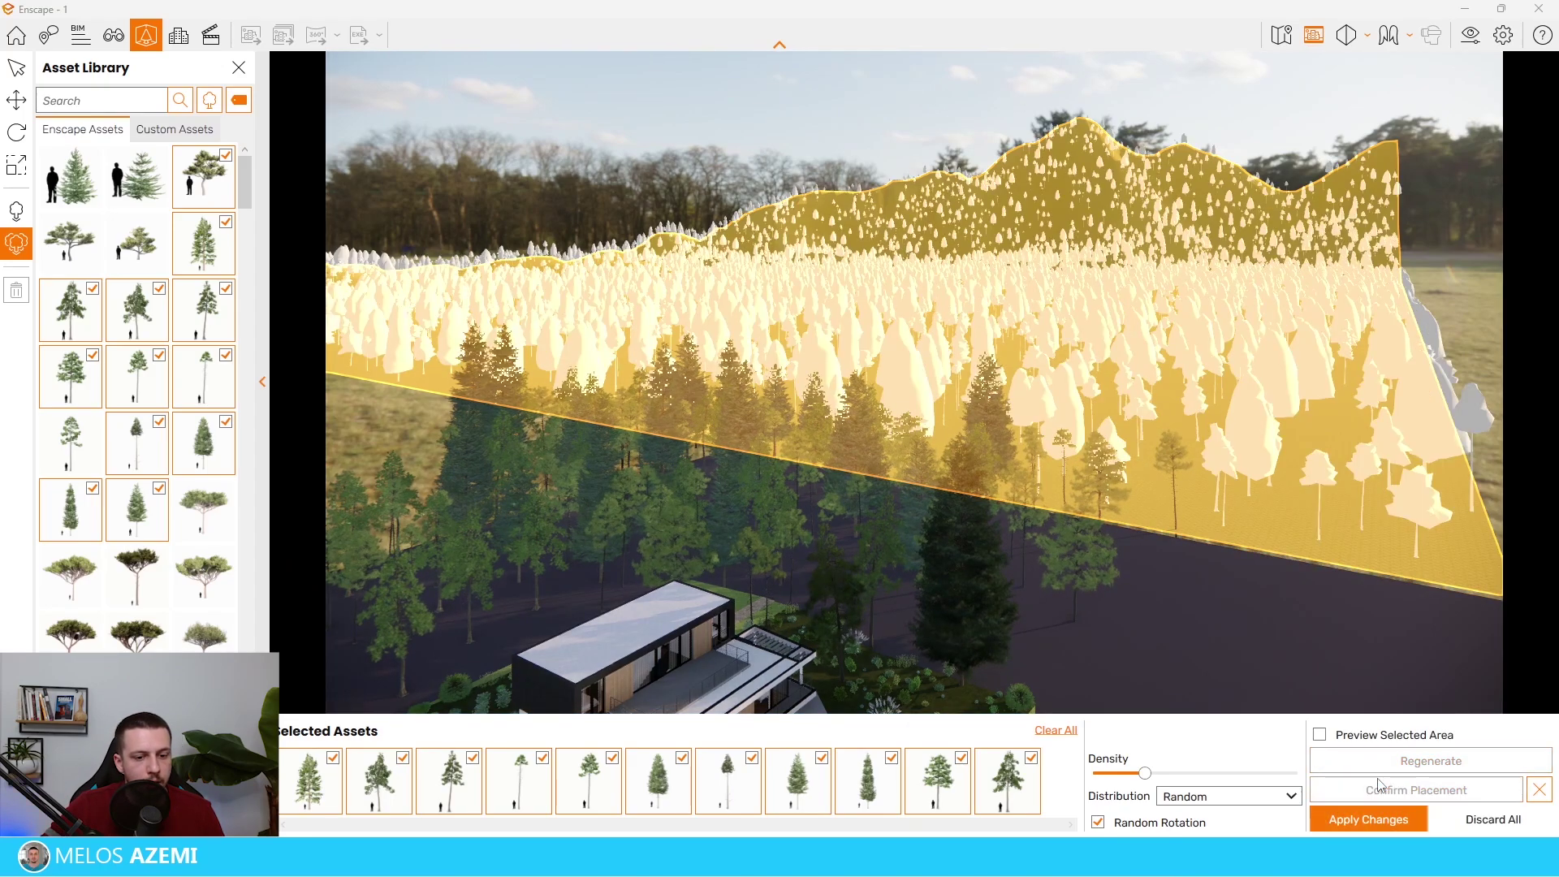
left_click(1383, 821)
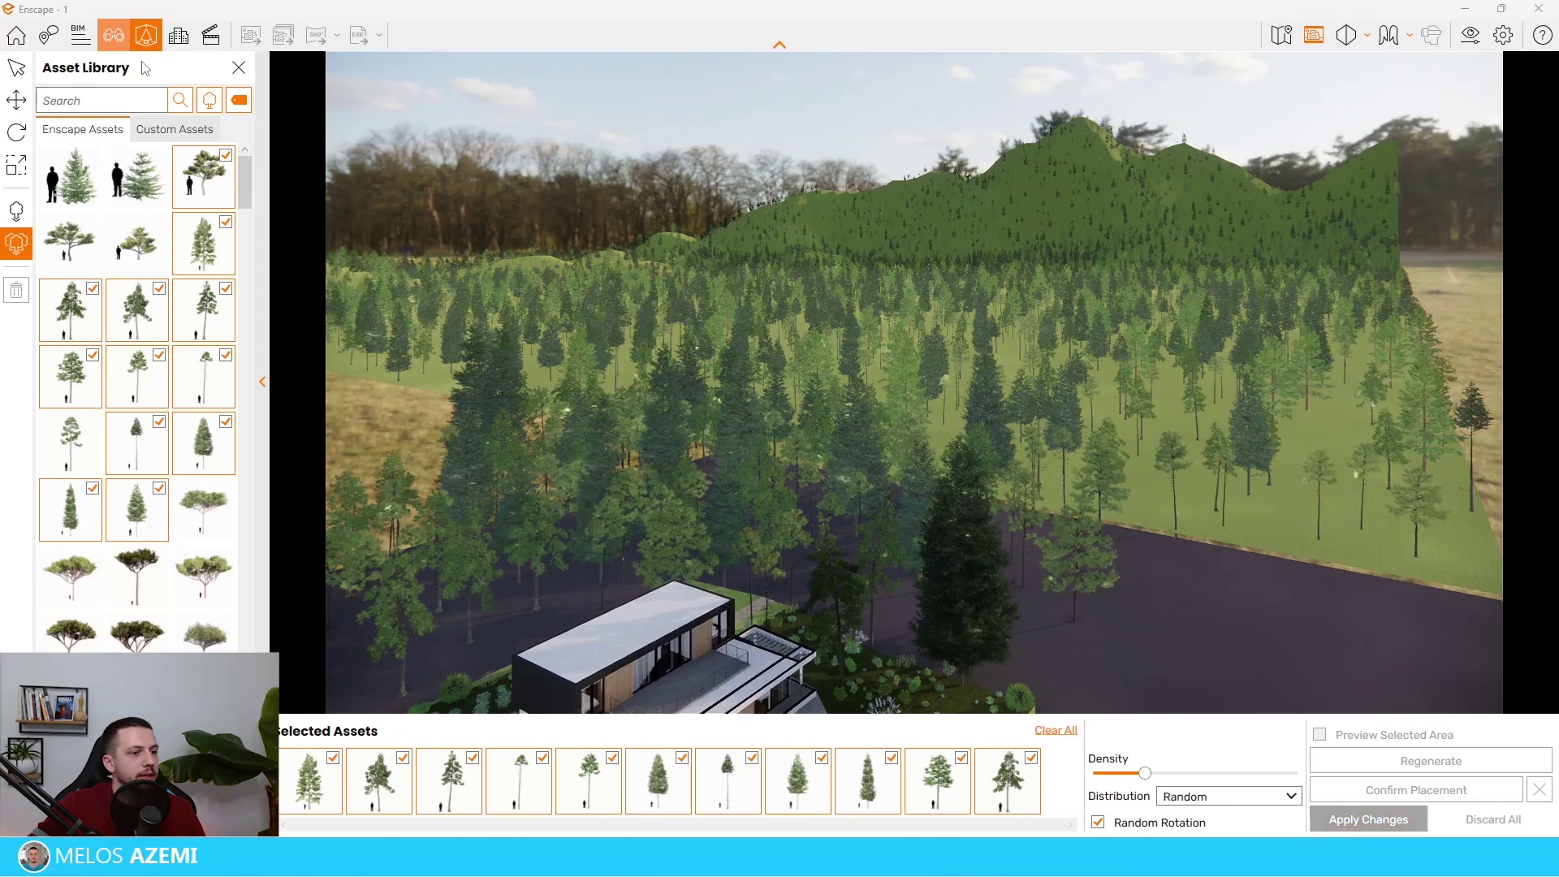
left_click(118, 39)
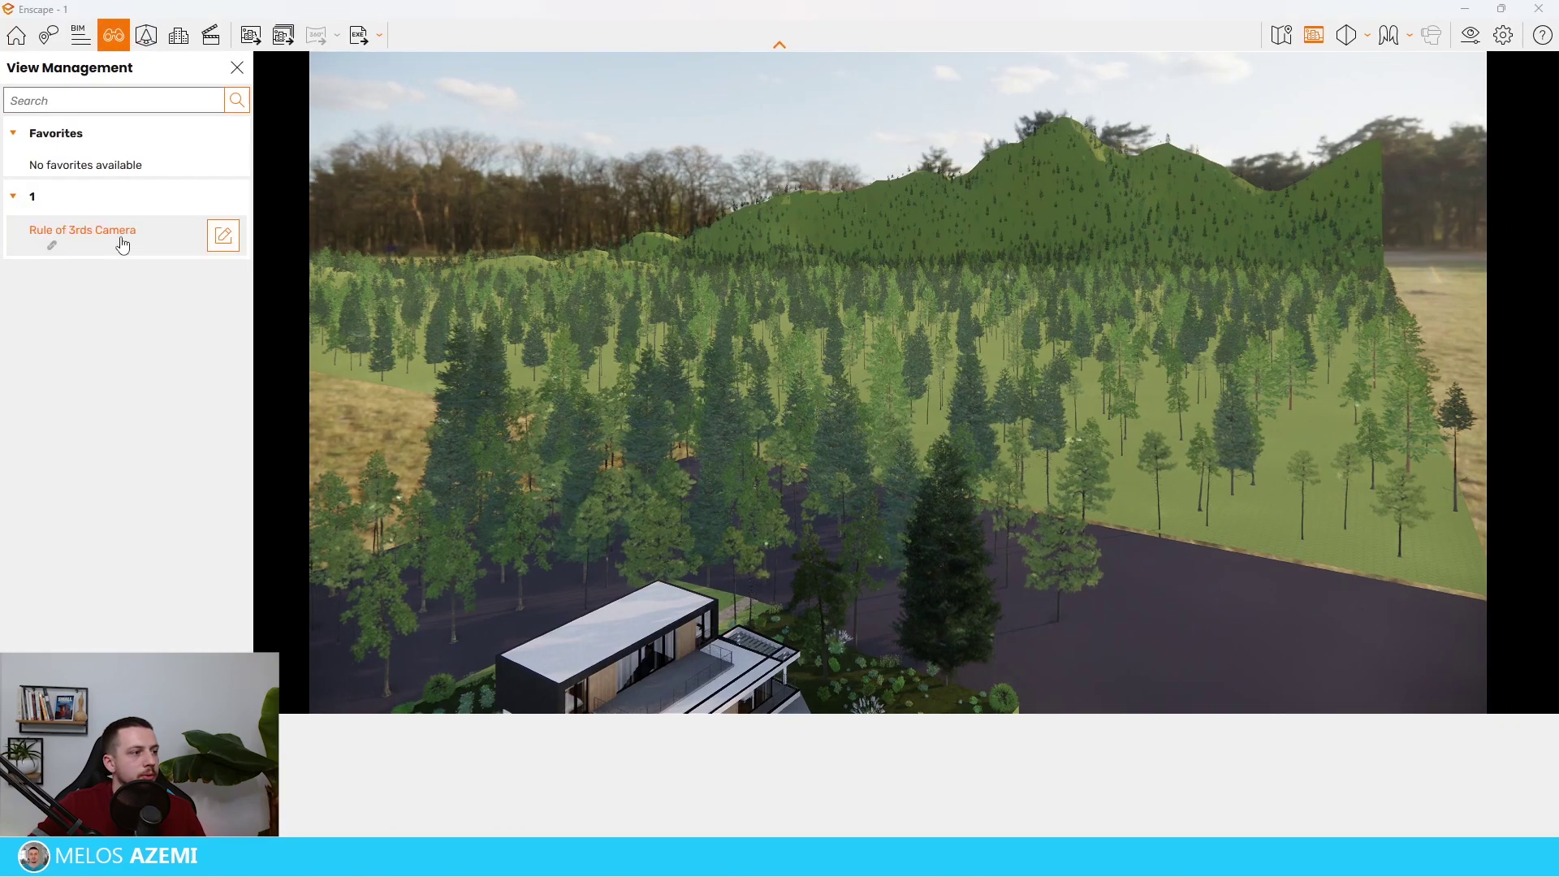
left_click(122, 239)
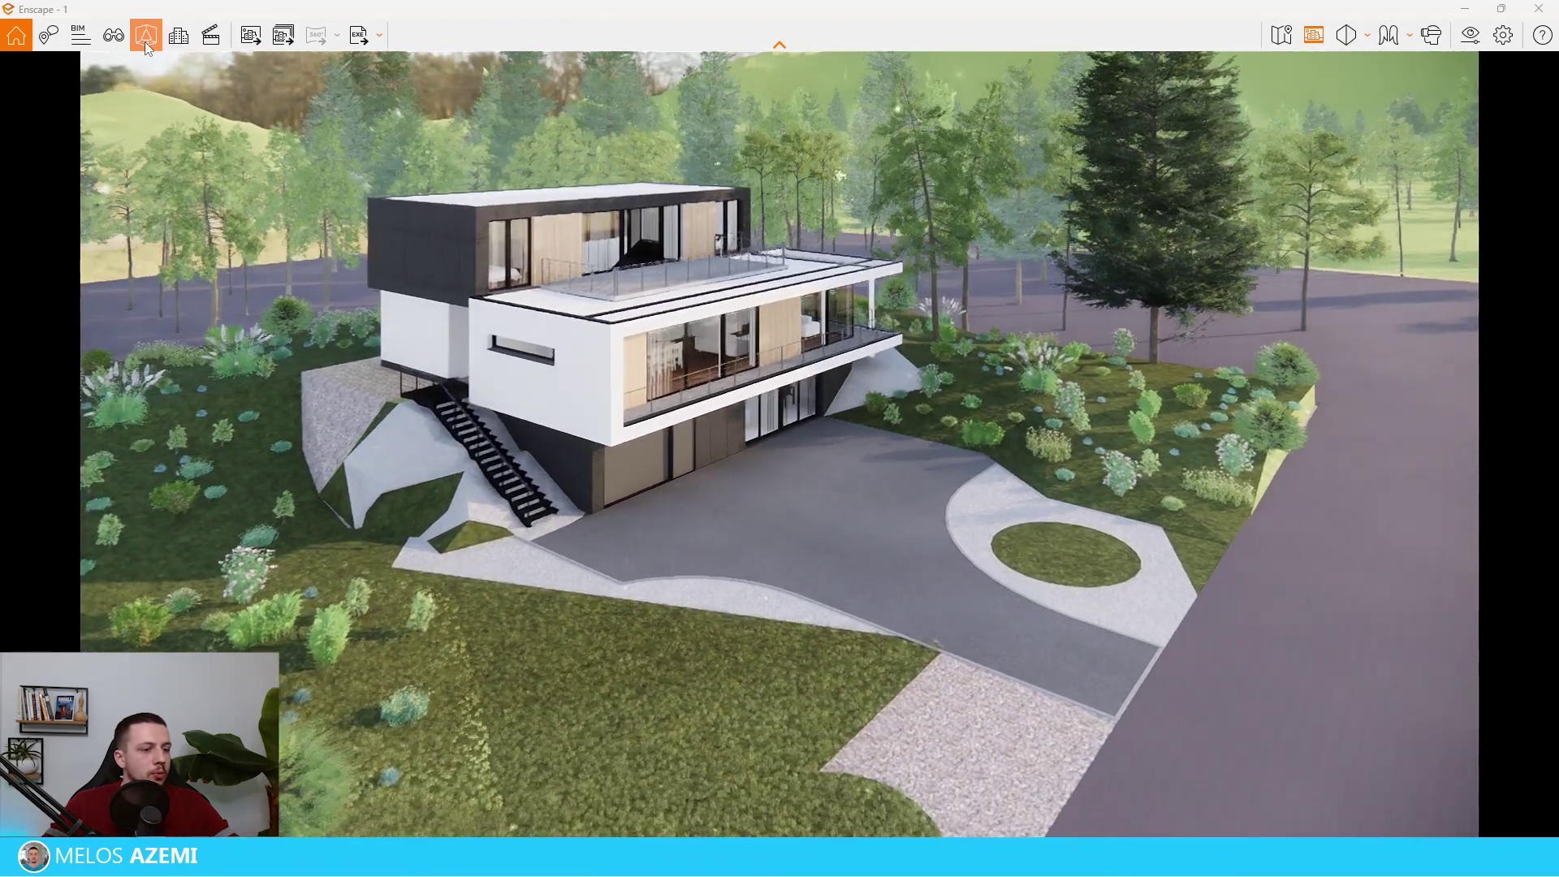
Step: Start multi-asset placement in the asset library and filter it to bush-type assets in the Vegetation category
left_click(115, 38)
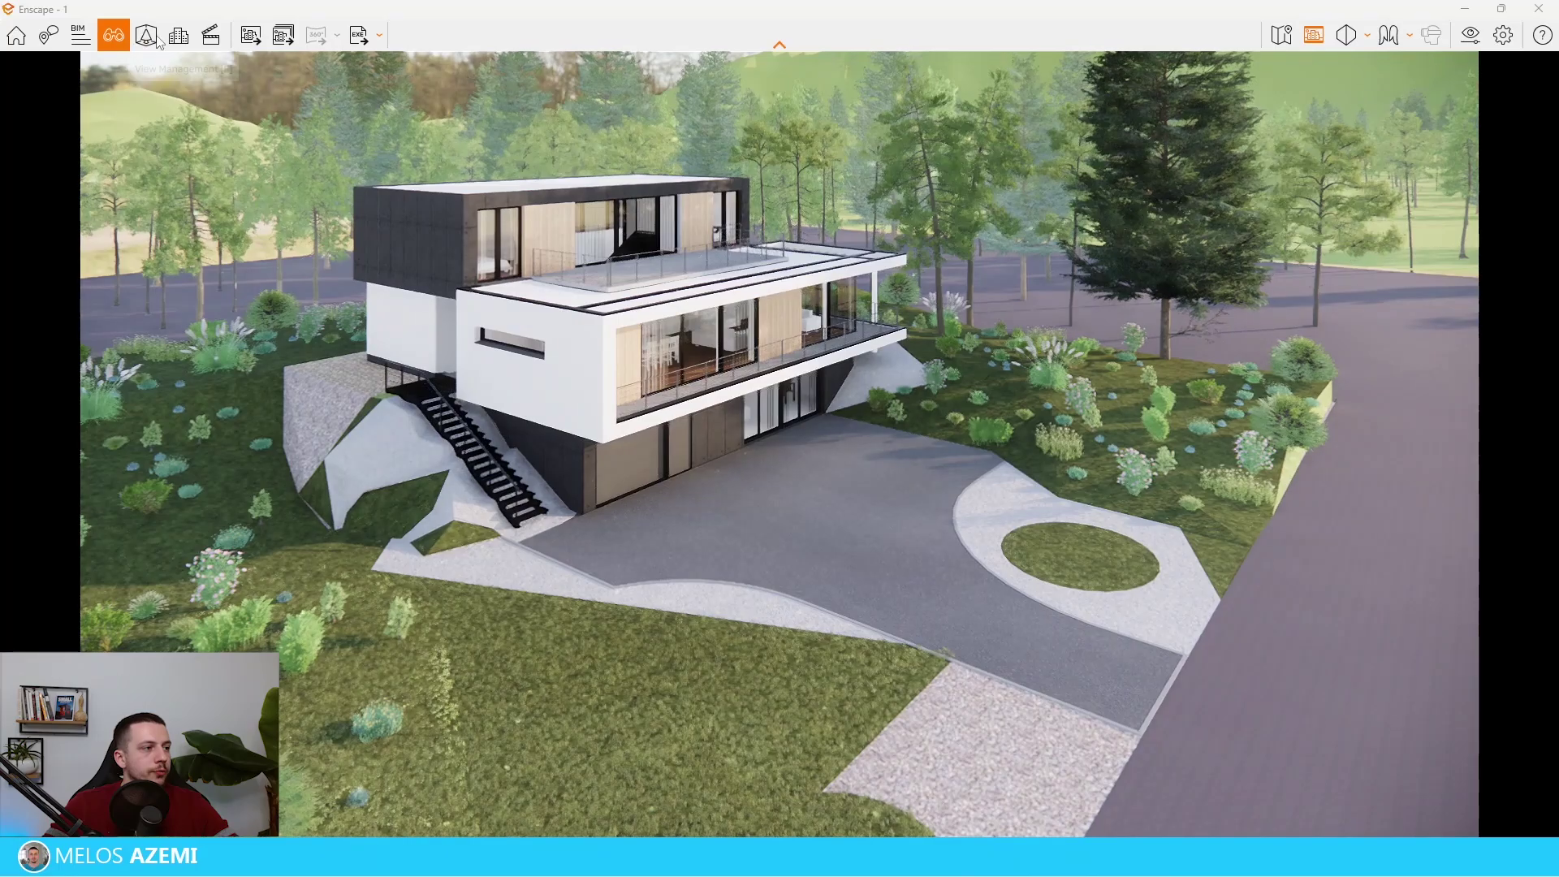
left_click(158, 41)
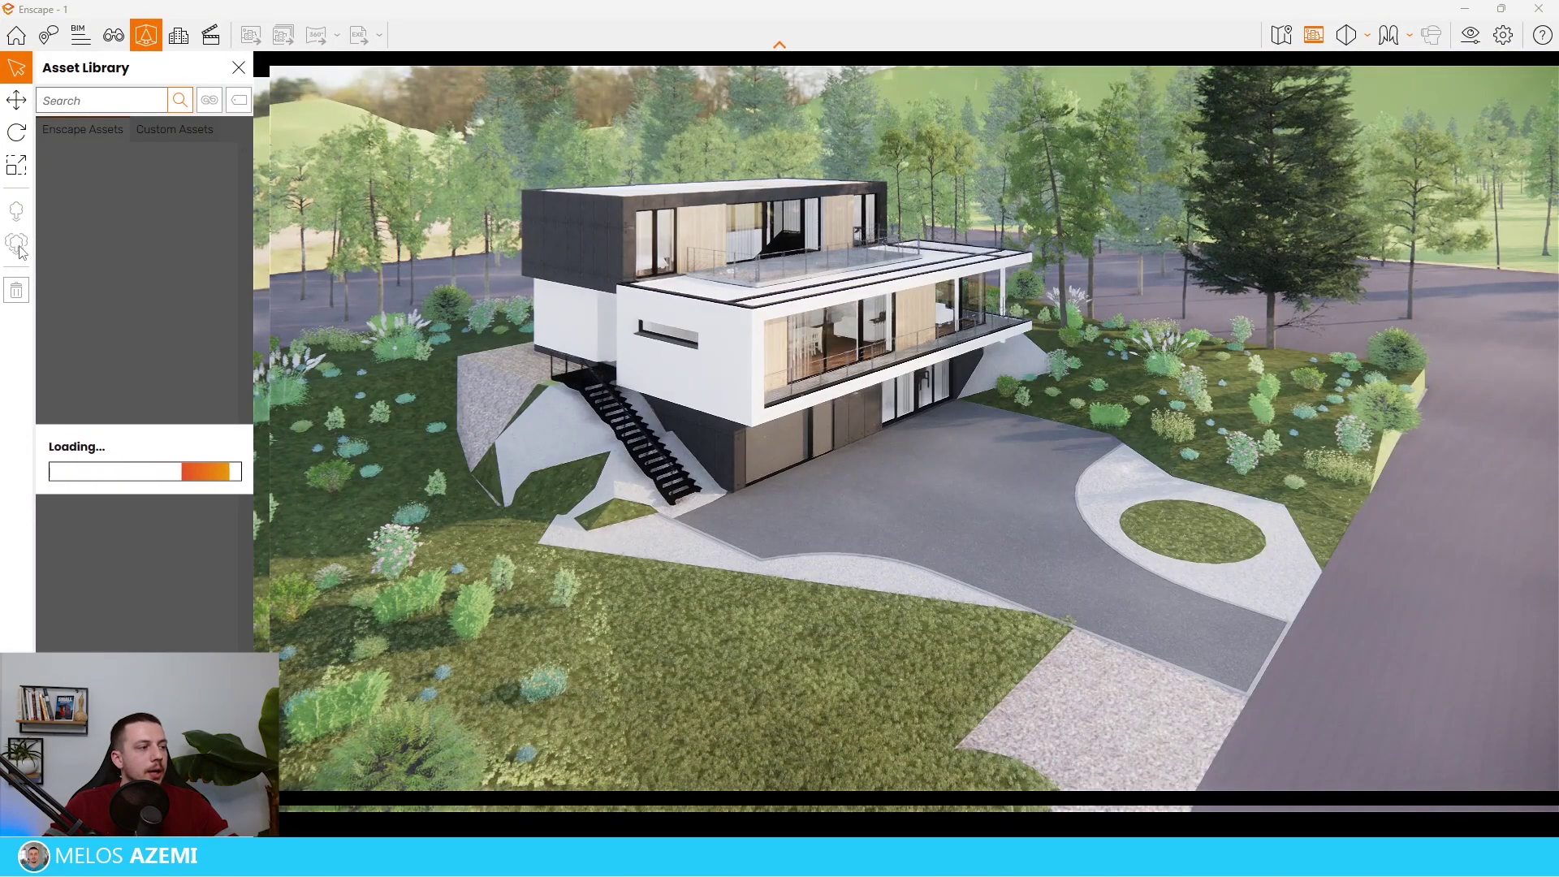
left_click(209, 100)
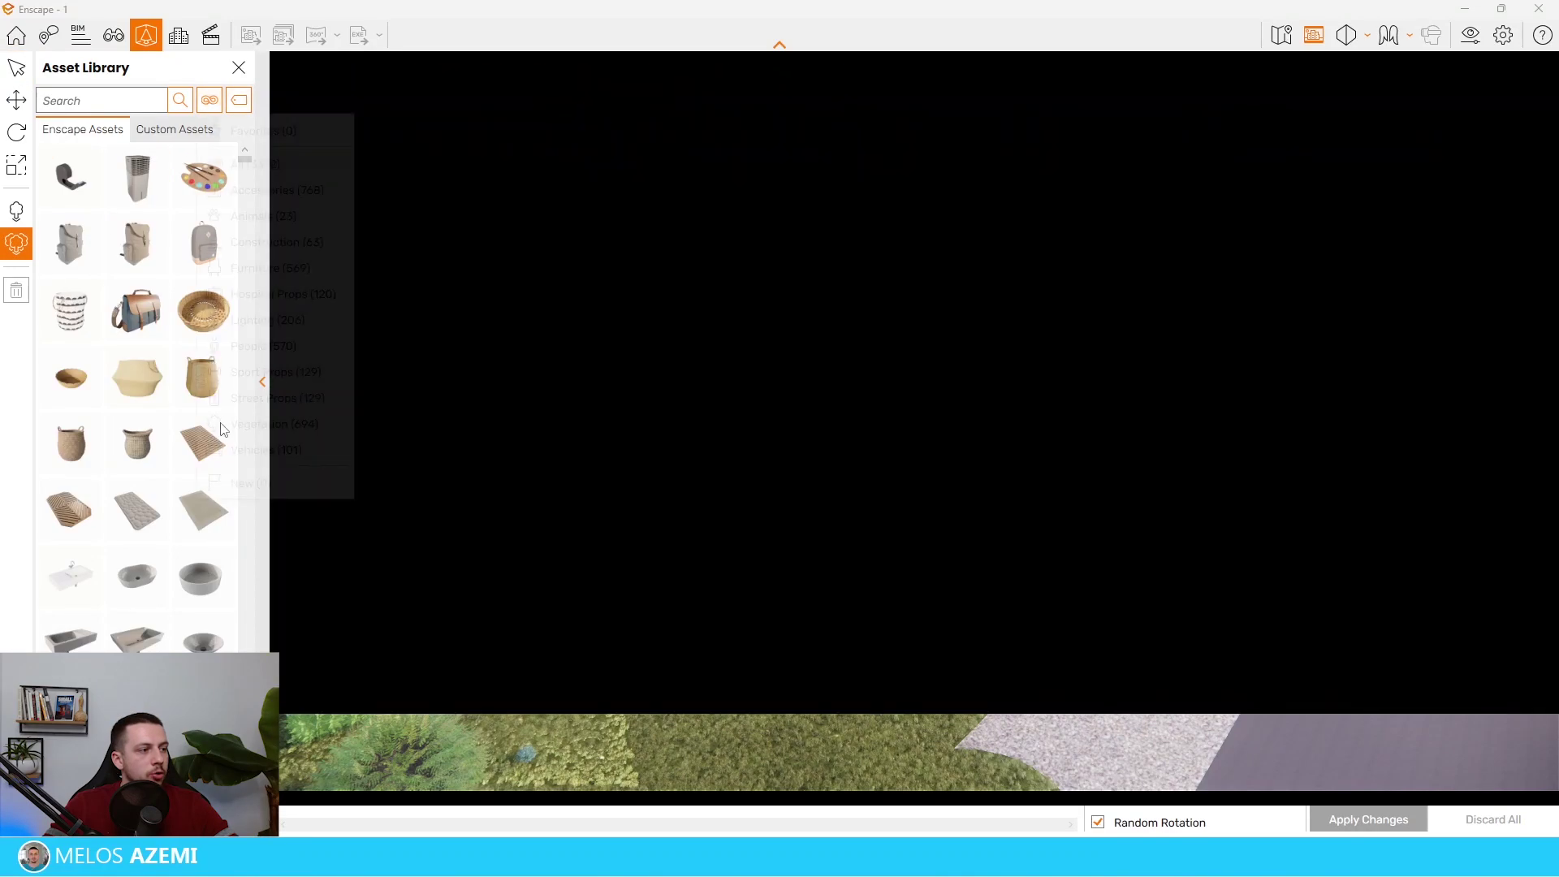
left_click(238, 407)
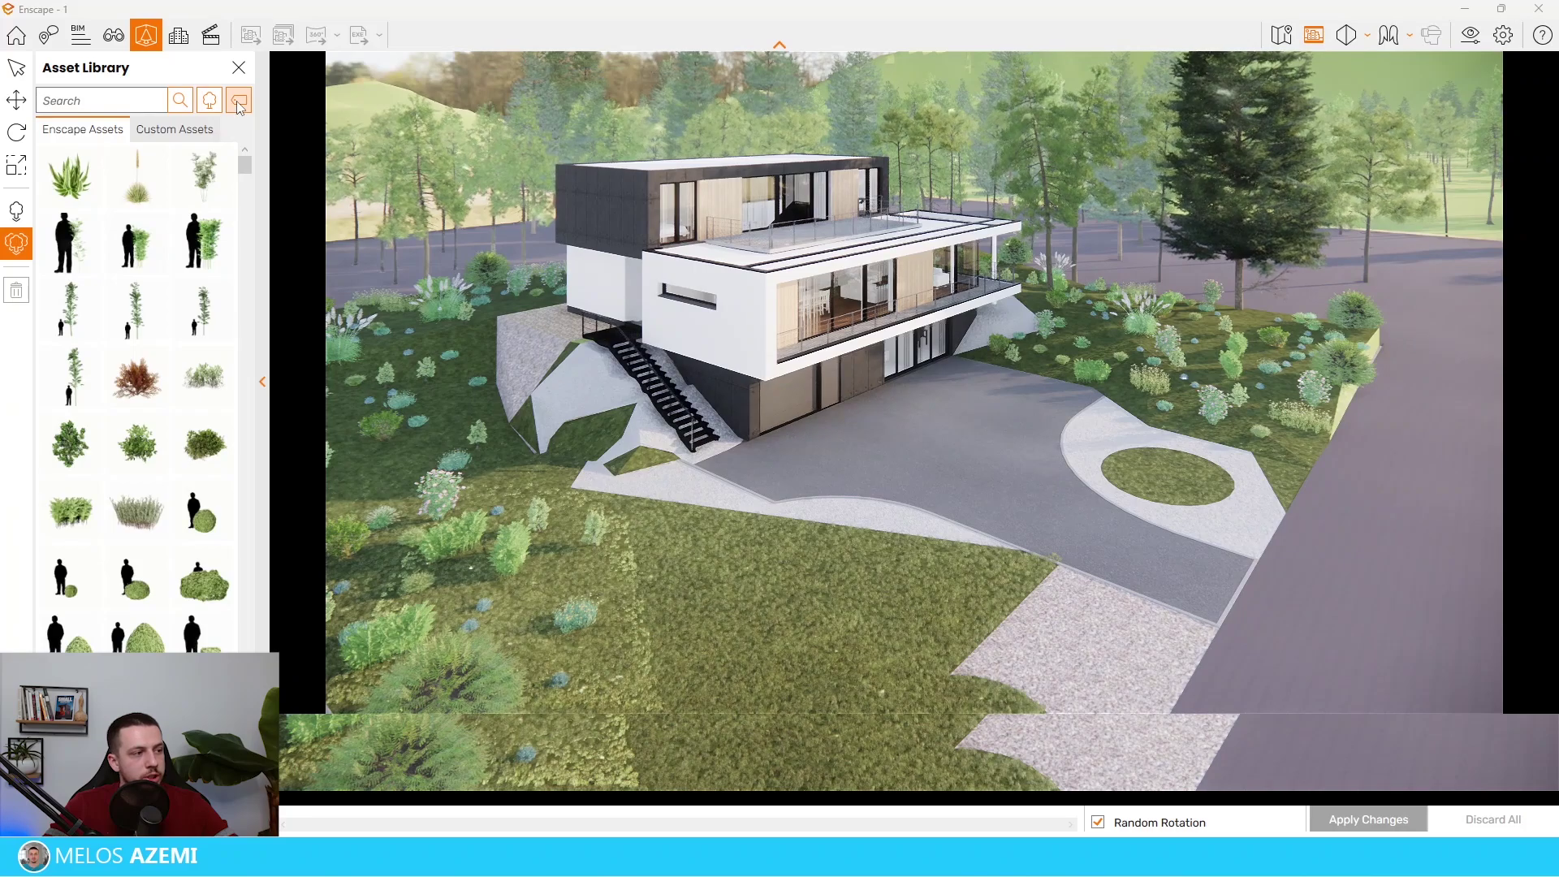
left_click(238, 100)
left_click(270, 129)
Step: Select several leafy bushes, a tall feathery grass and low grass tufts as assets for scattering
left_click(207, 254)
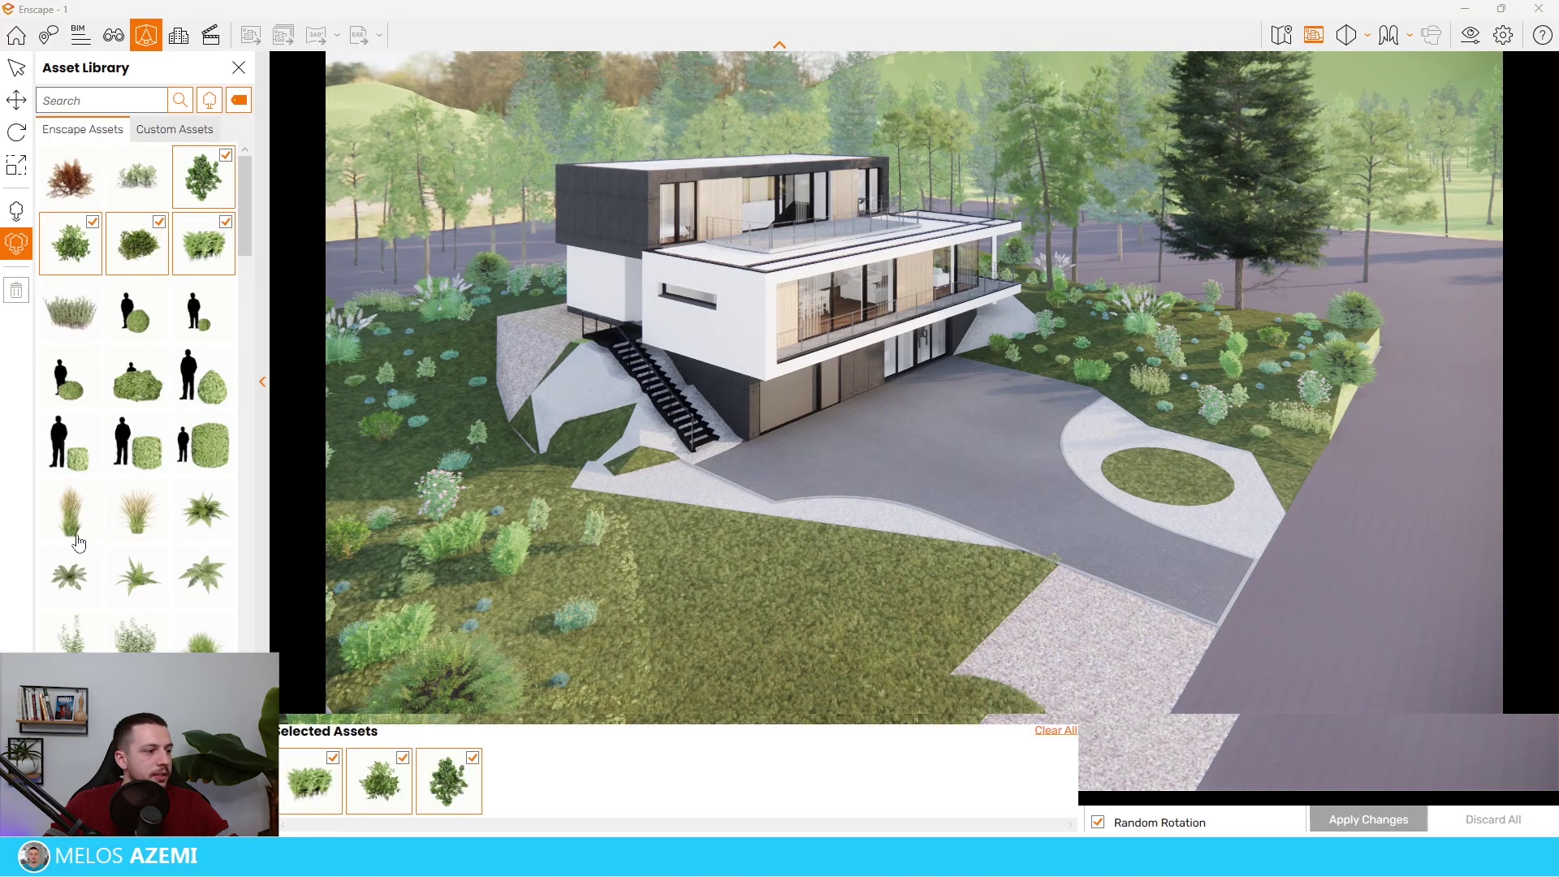
left_click(79, 538)
scroll(203, 516, "down", 4)
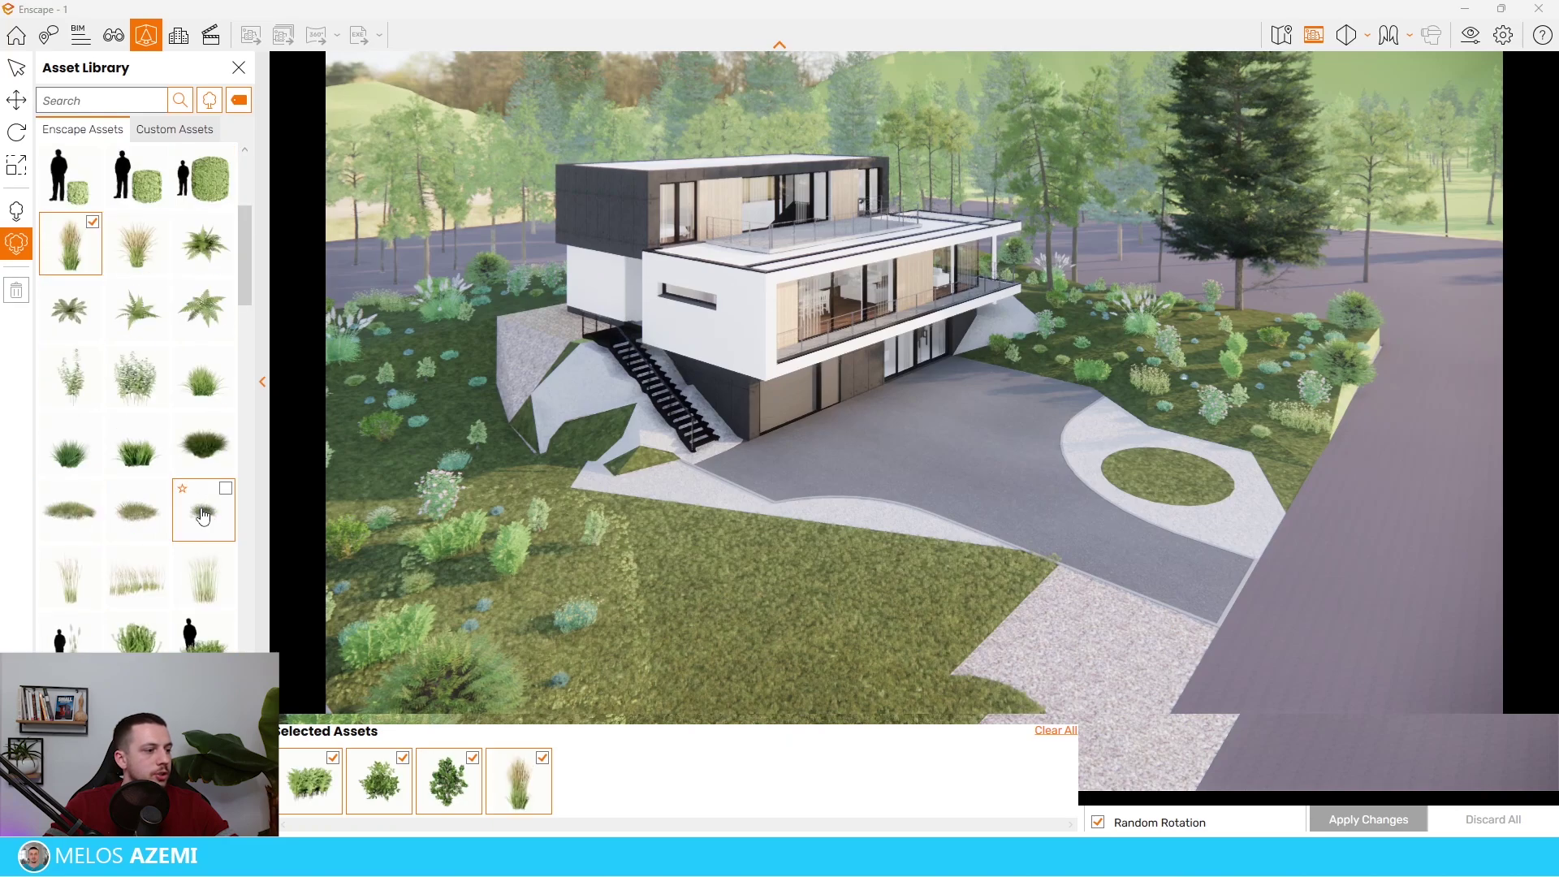
scroll(190, 629, "down", 5)
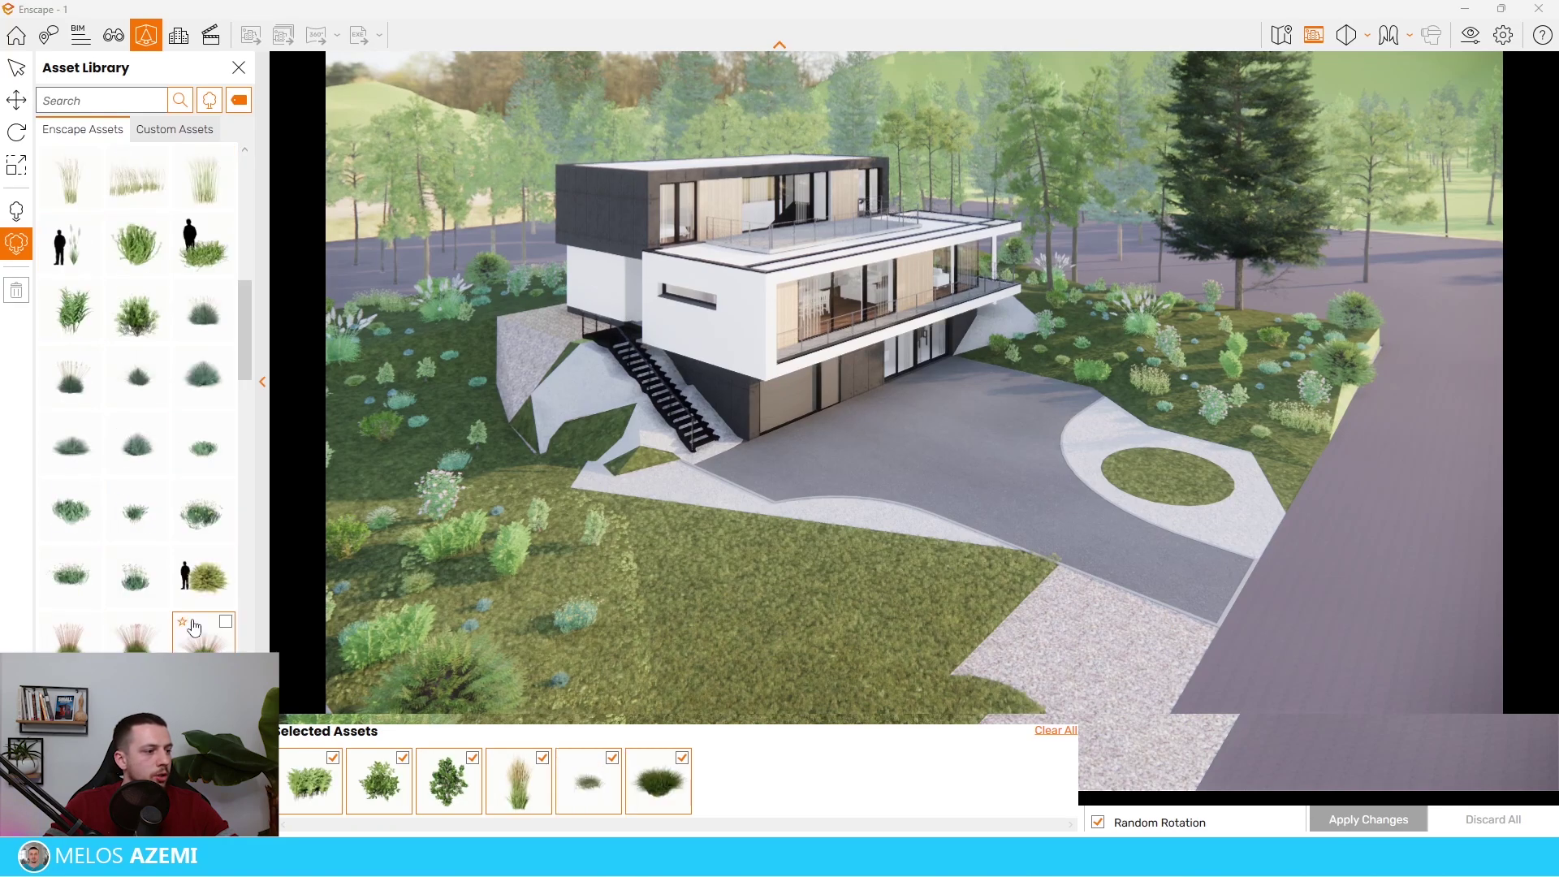
scroll(199, 535, "down", 3)
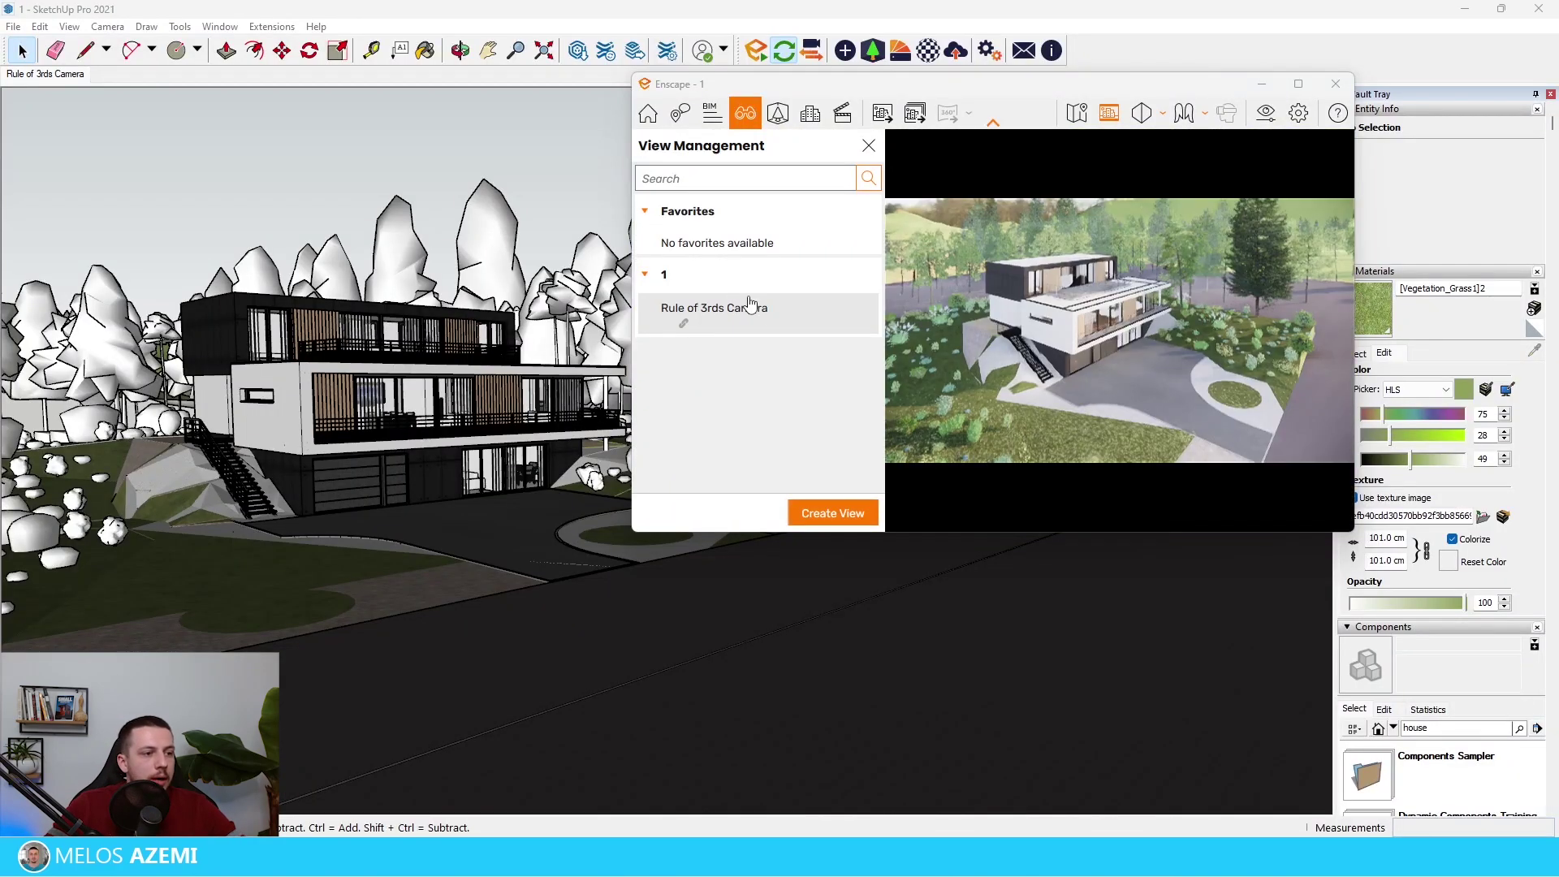
Step: Close the view management and move the cluster of bushes from the outer edge of the front lawn toward the driveway
left_click(868, 145)
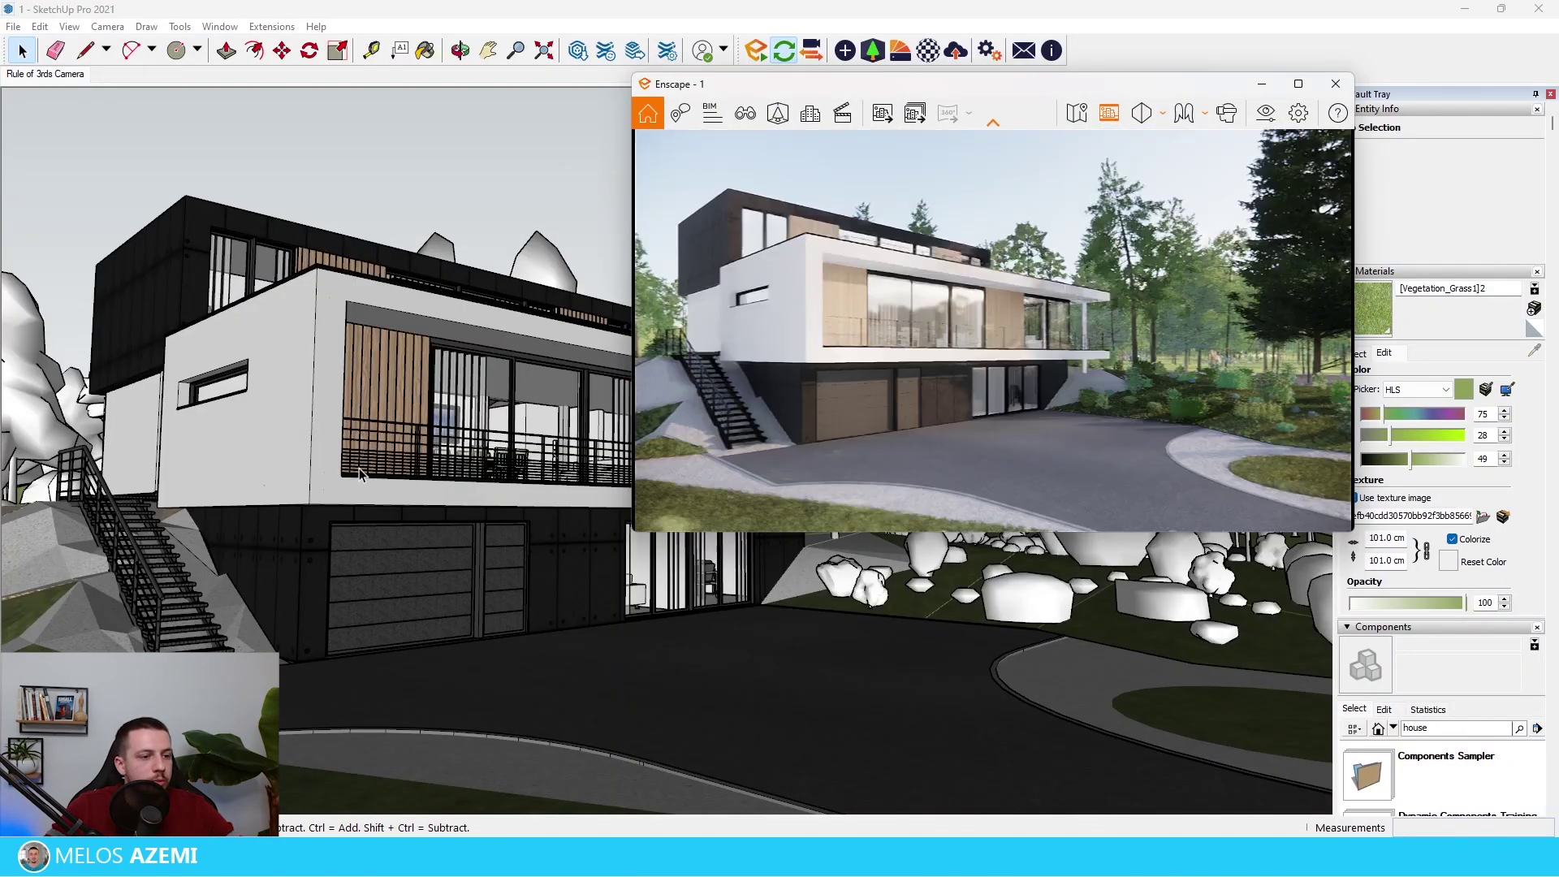
middle_click_drag(113, 350, 181, 639)
scroll(257, 351, "down", 4)
middle_click_drag(556, 738, 503, 454, "shift")
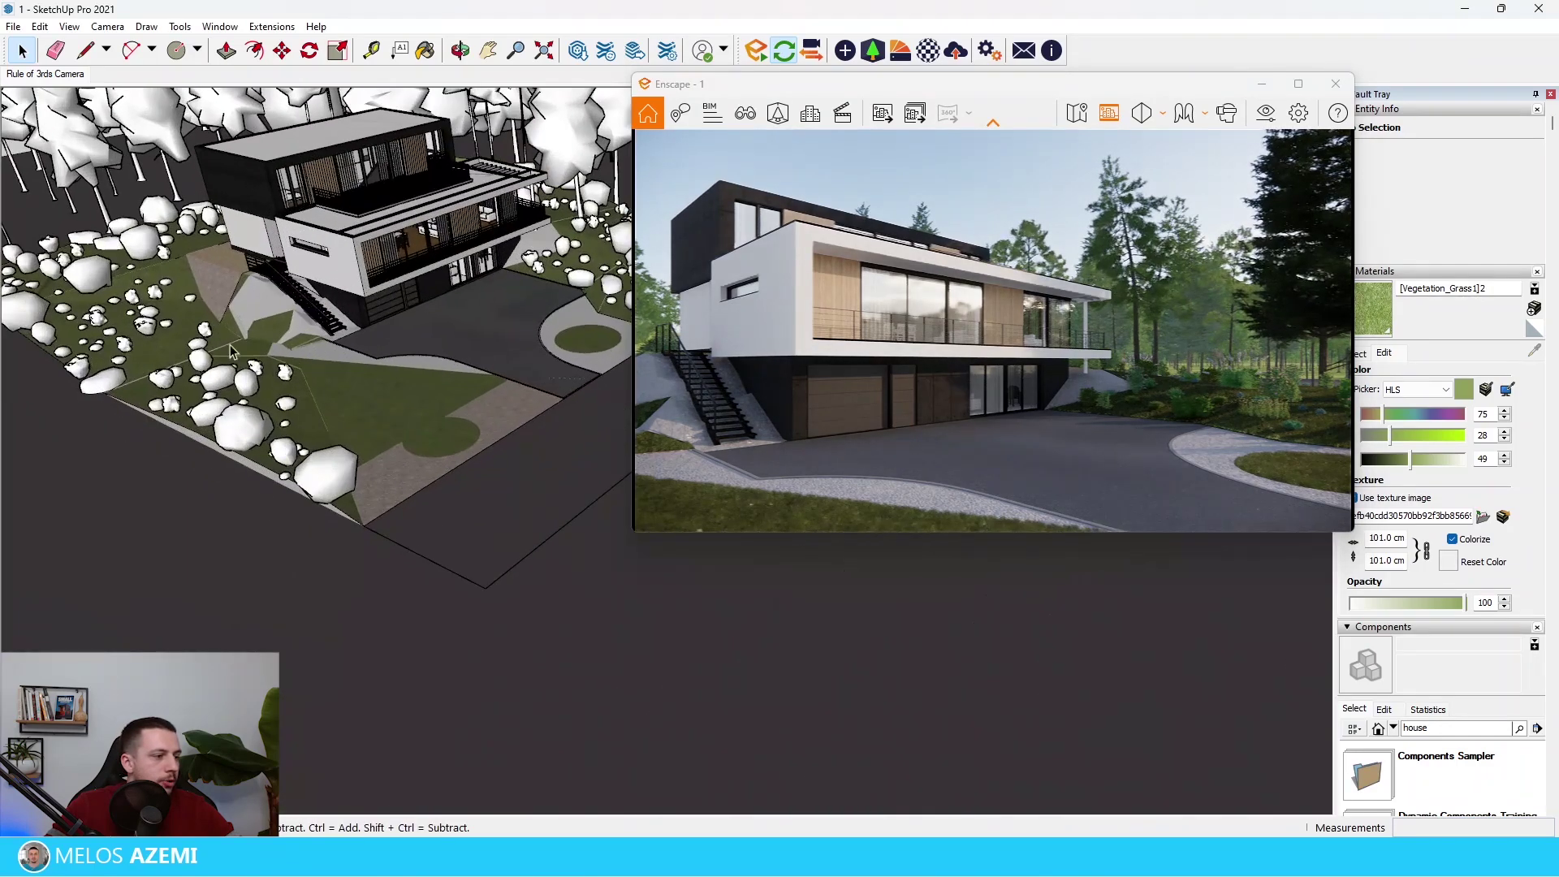
scroll(215, 442, "up", 4)
left_click_drag(316, 615, 363, 617)
scroll(280, 560, "down", 2)
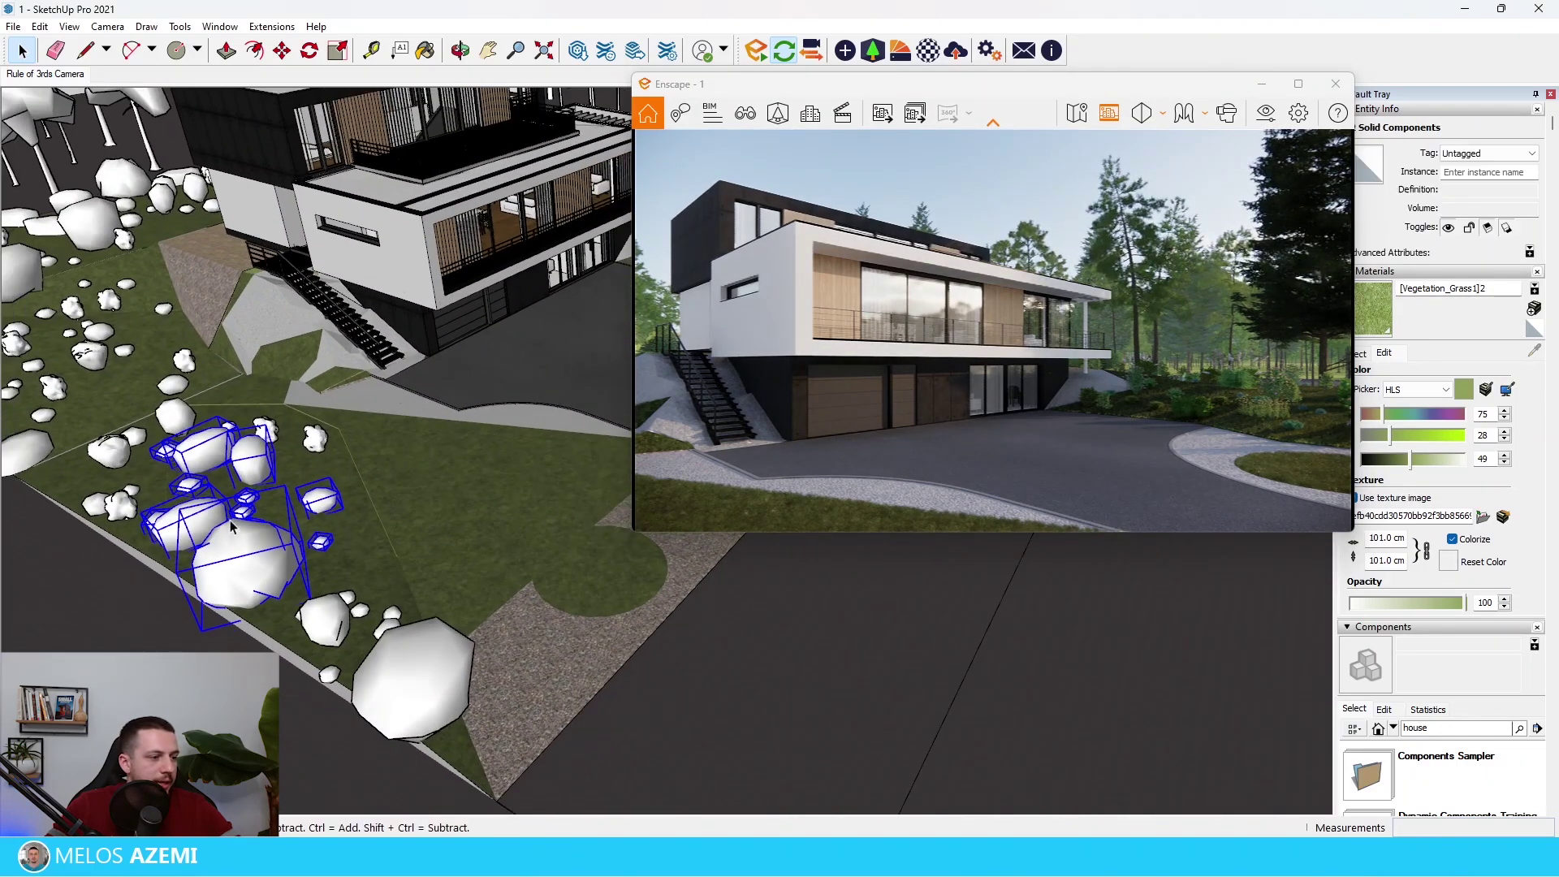
key("m")
left_click(350, 575)
left_click(610, 531)
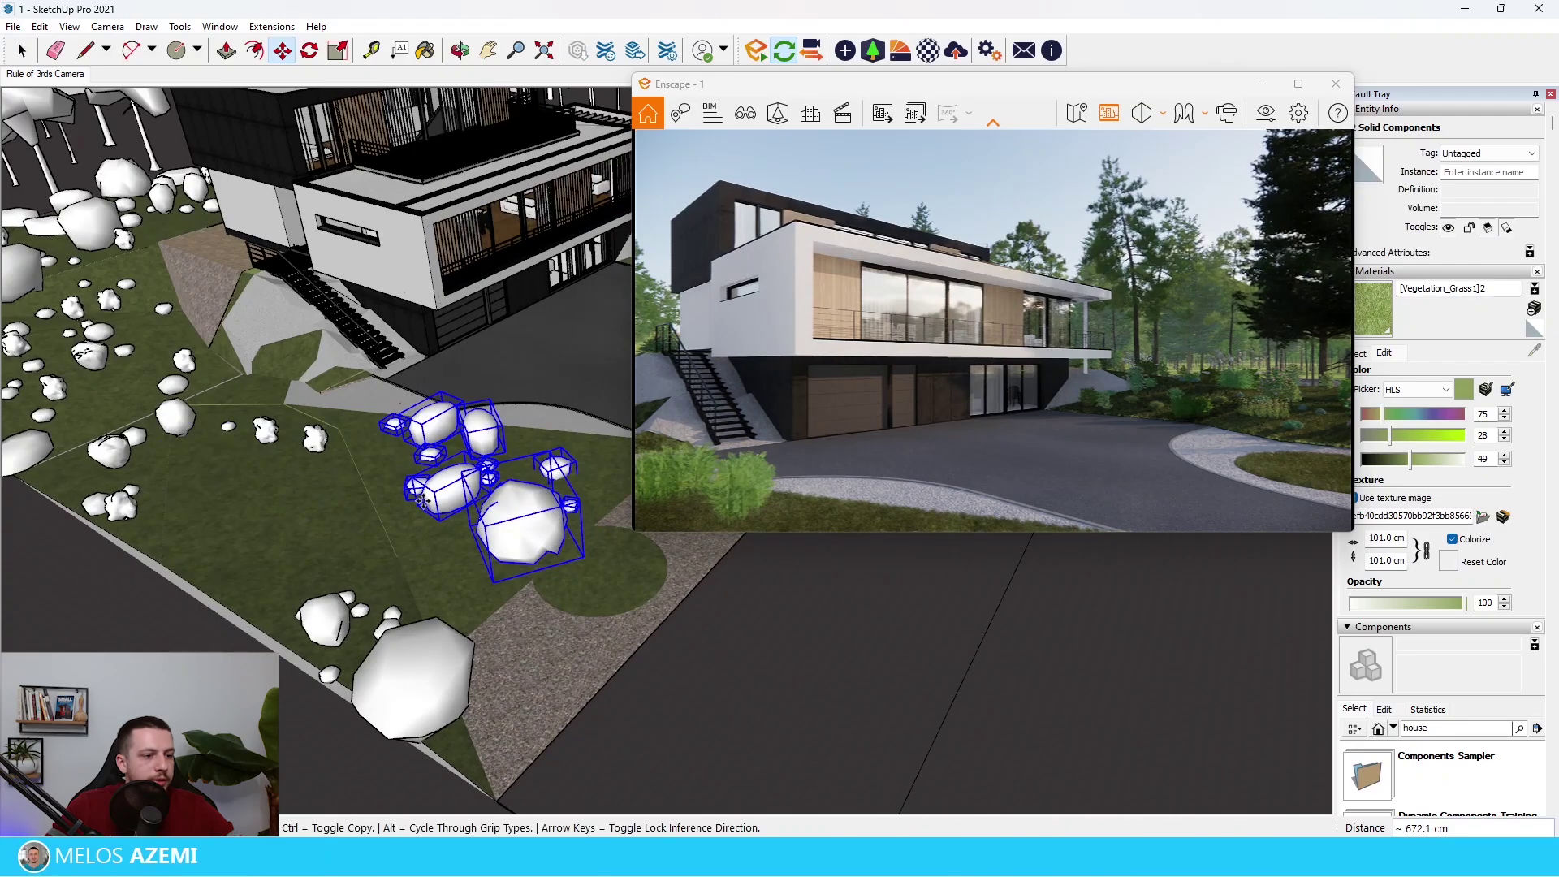
Step: Rotate the selected bush cluster about 87° and lower it about 21 cm onto the lawn
middle_click_drag(545, 505, 552, 576)
left_click(565, 595)
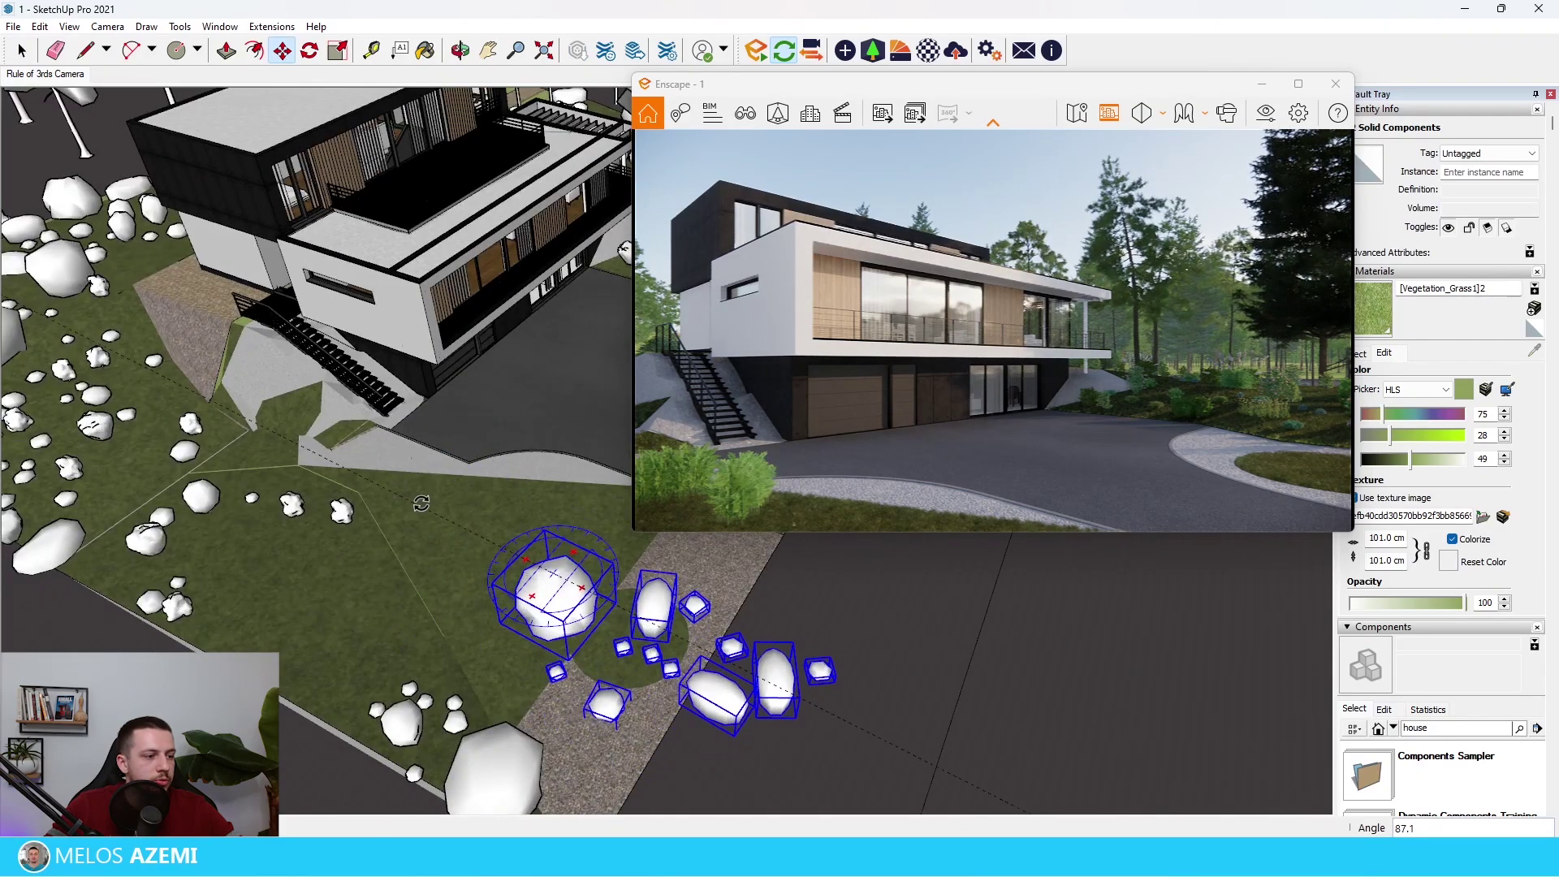
left_click(541, 528)
middle_click_drag(540, 526, 304, 382)
scroll(380, 398, "up", 5)
left_click(294, 393)
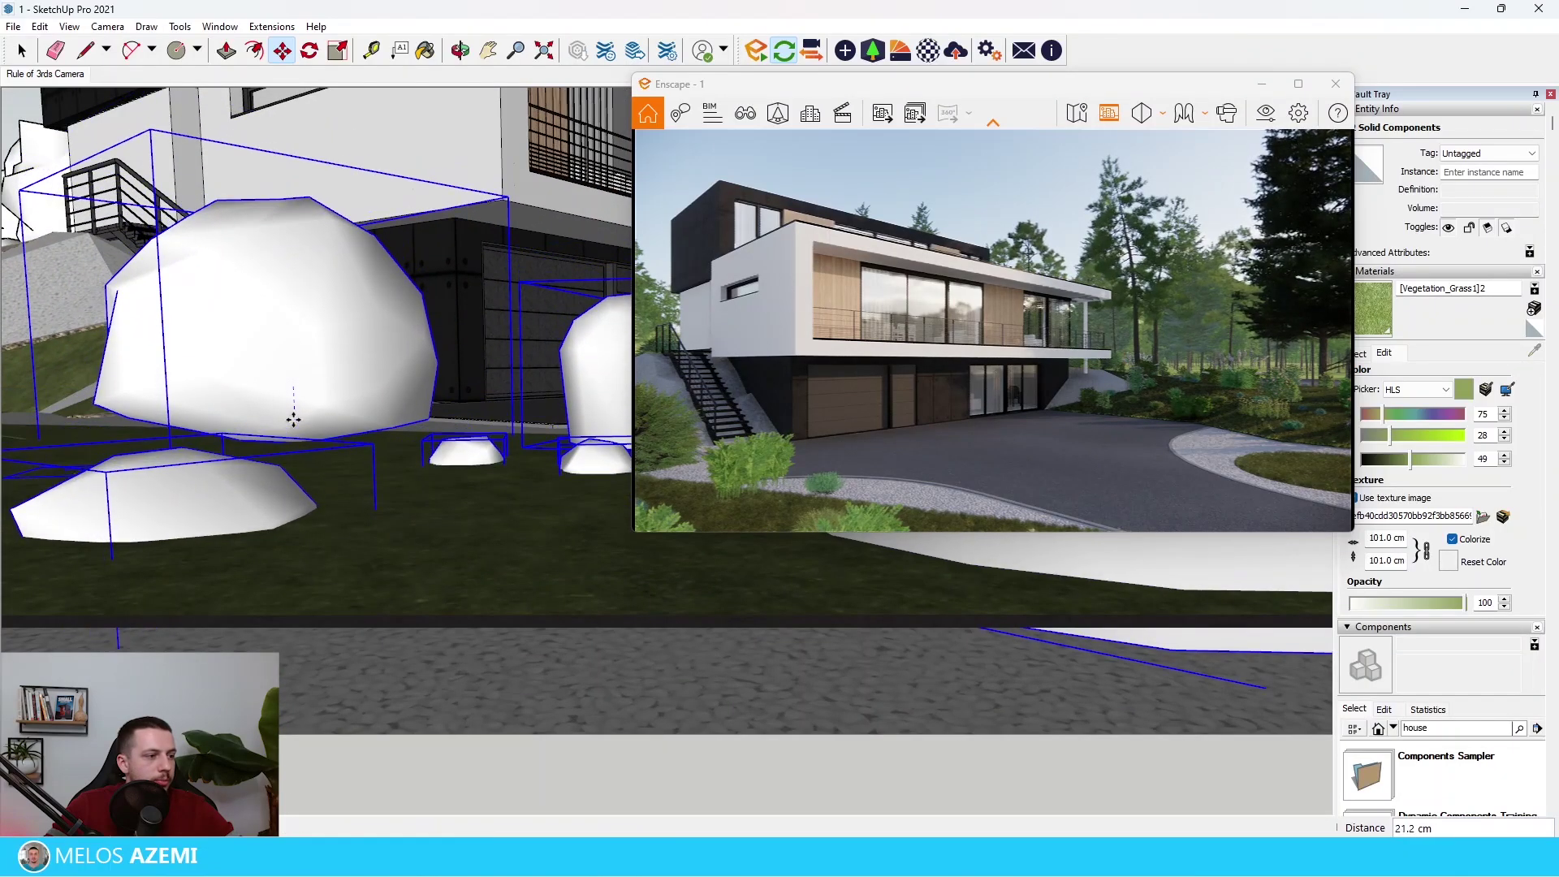
left_click(292, 417)
Step: Shift the selected bush cluster about 169 cm across the front lawn
middle_click_drag(254, 501, 316, 608)
scroll(233, 414, "down", 3)
left_click(269, 473)
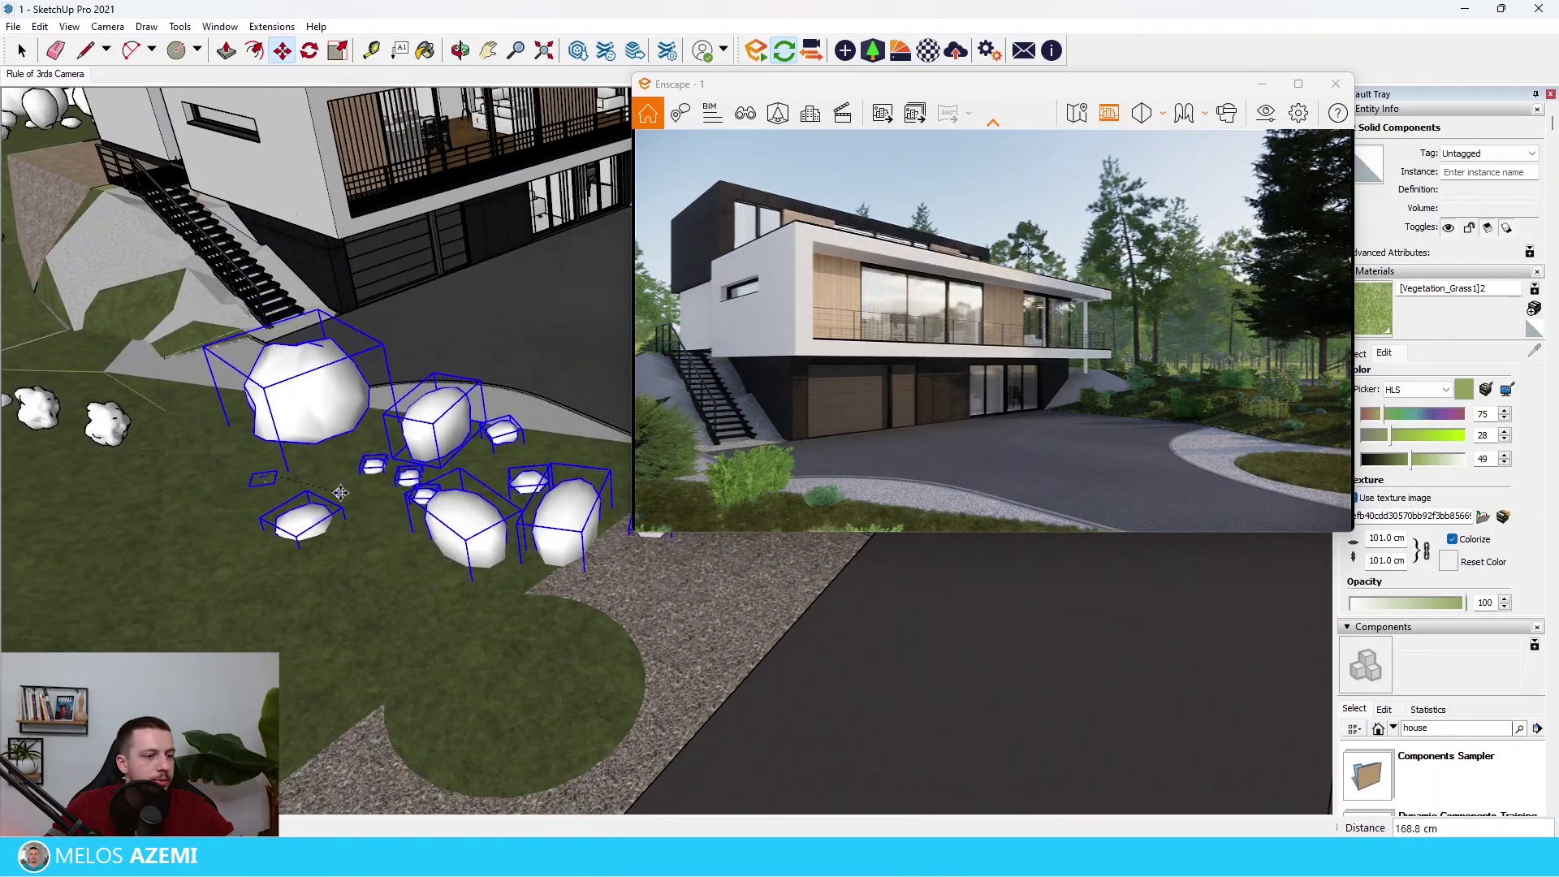
left_click(340, 493)
scroll(328, 479, "down", 4)
key("space")
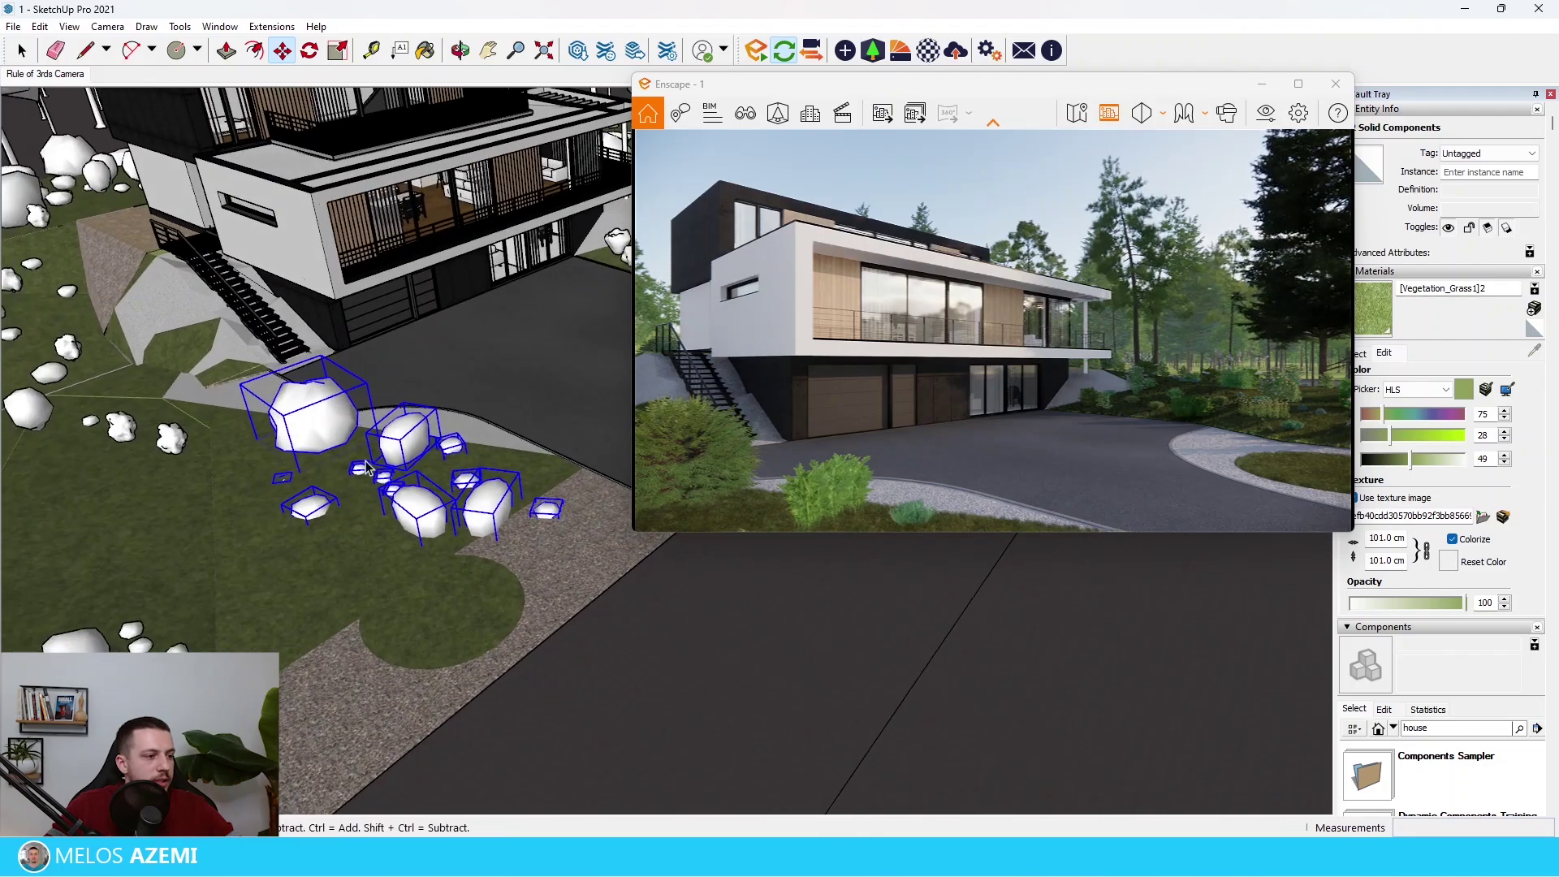
Step: Delete the medium-sized bush next to the large one on the front lawn
key("space")
scroll(367, 467, "up", 1)
left_click(392, 446)
key("Delete")
Step: Take bush components from beside the circular bed and place them next to the large bush on the front lawn
scroll(404, 445, "down", 6)
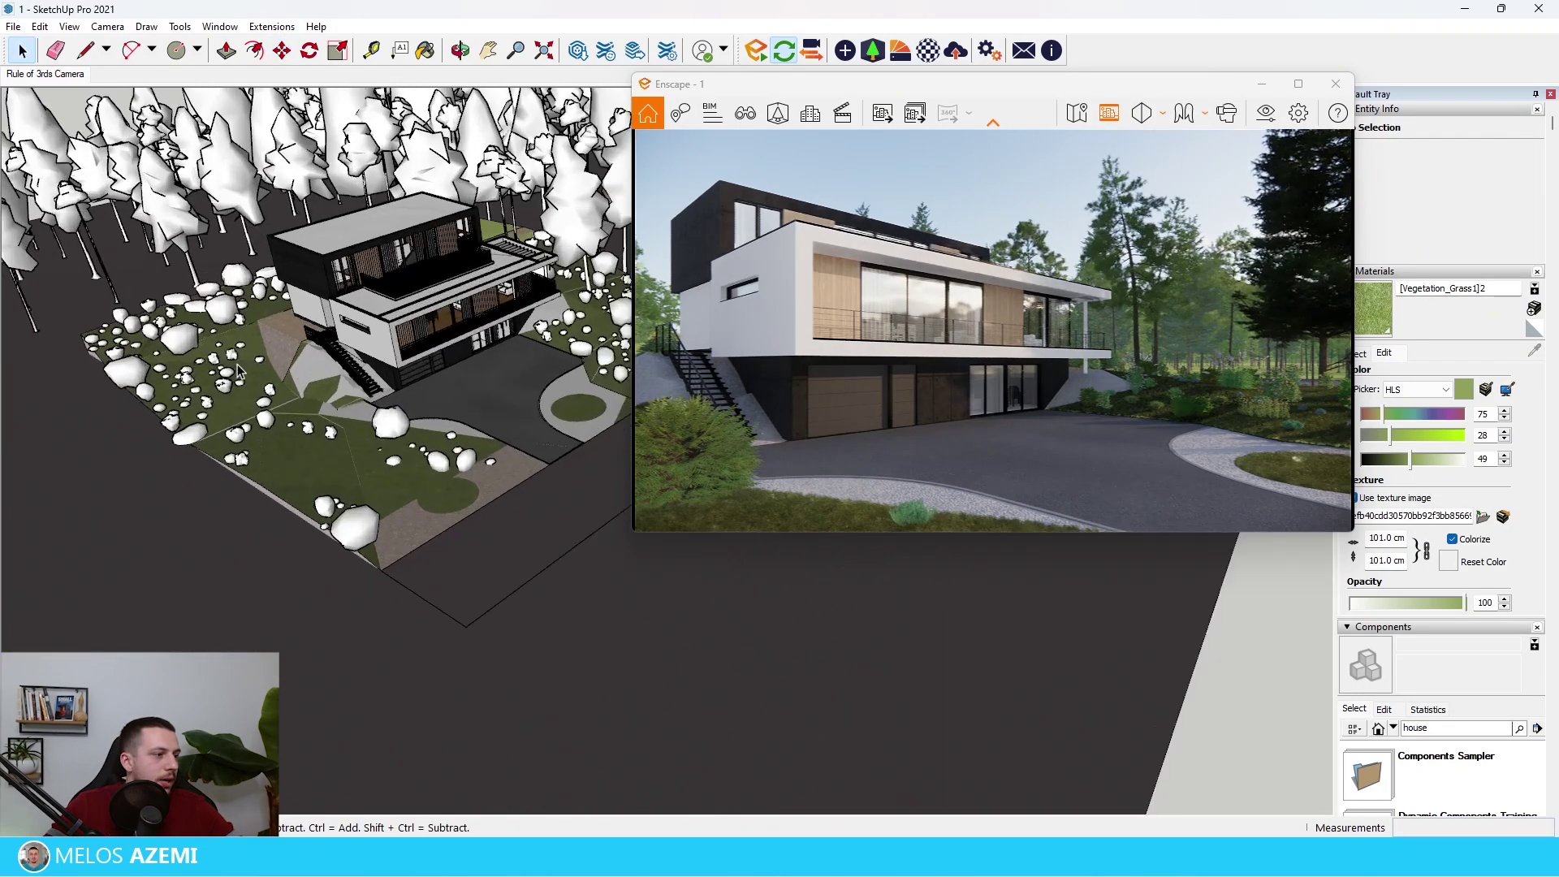
scroll(536, 358, "up", 4)
scroll(534, 358, "up", 2)
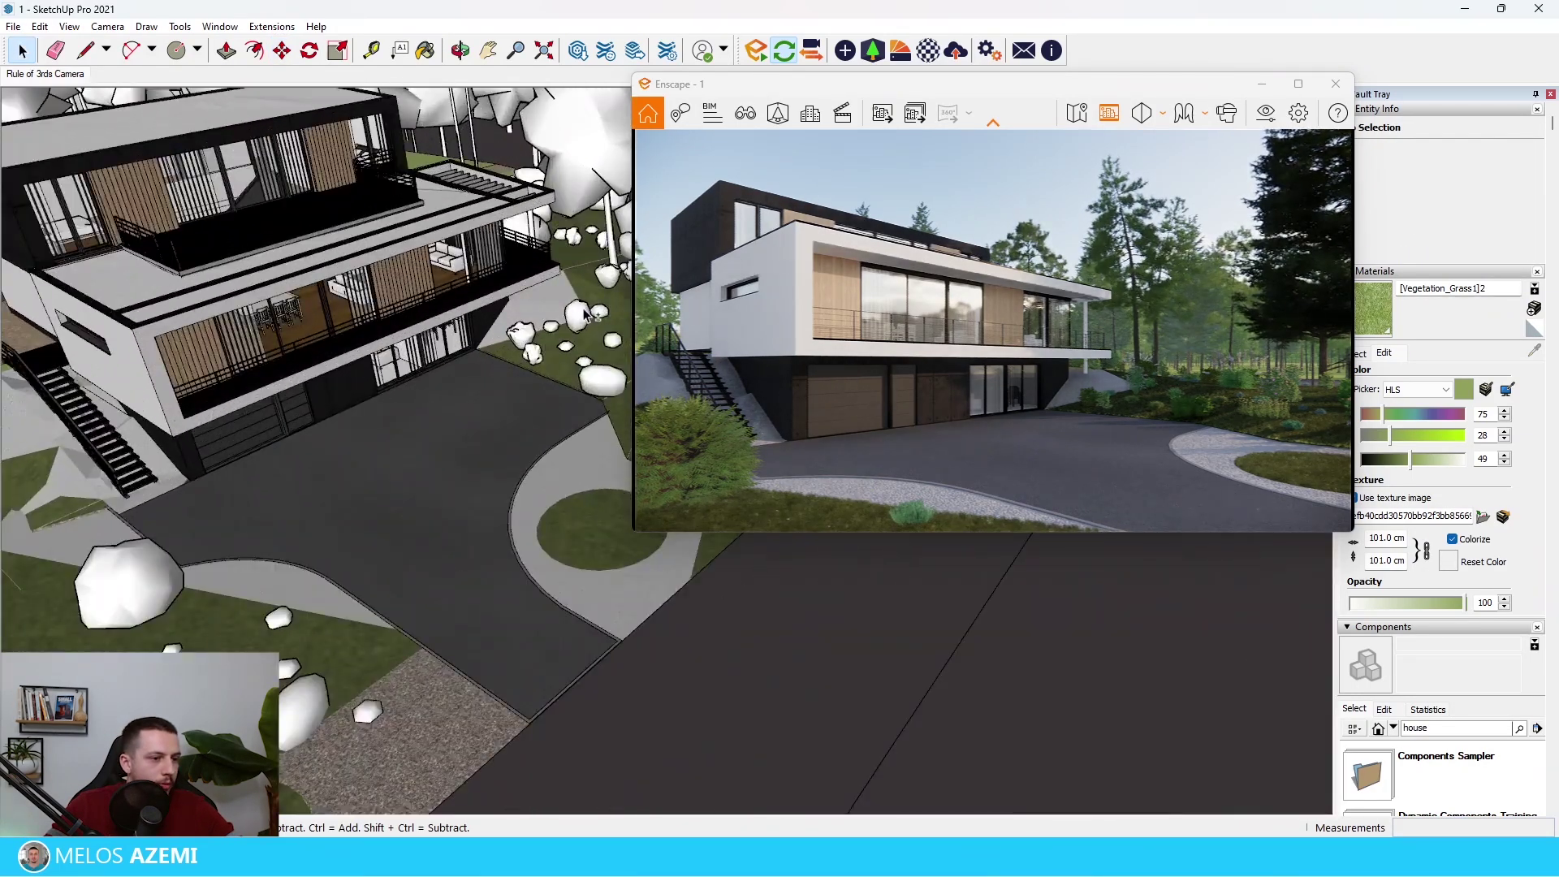
left_click(610, 367)
scroll(400, 333, "down", 2)
key("m")
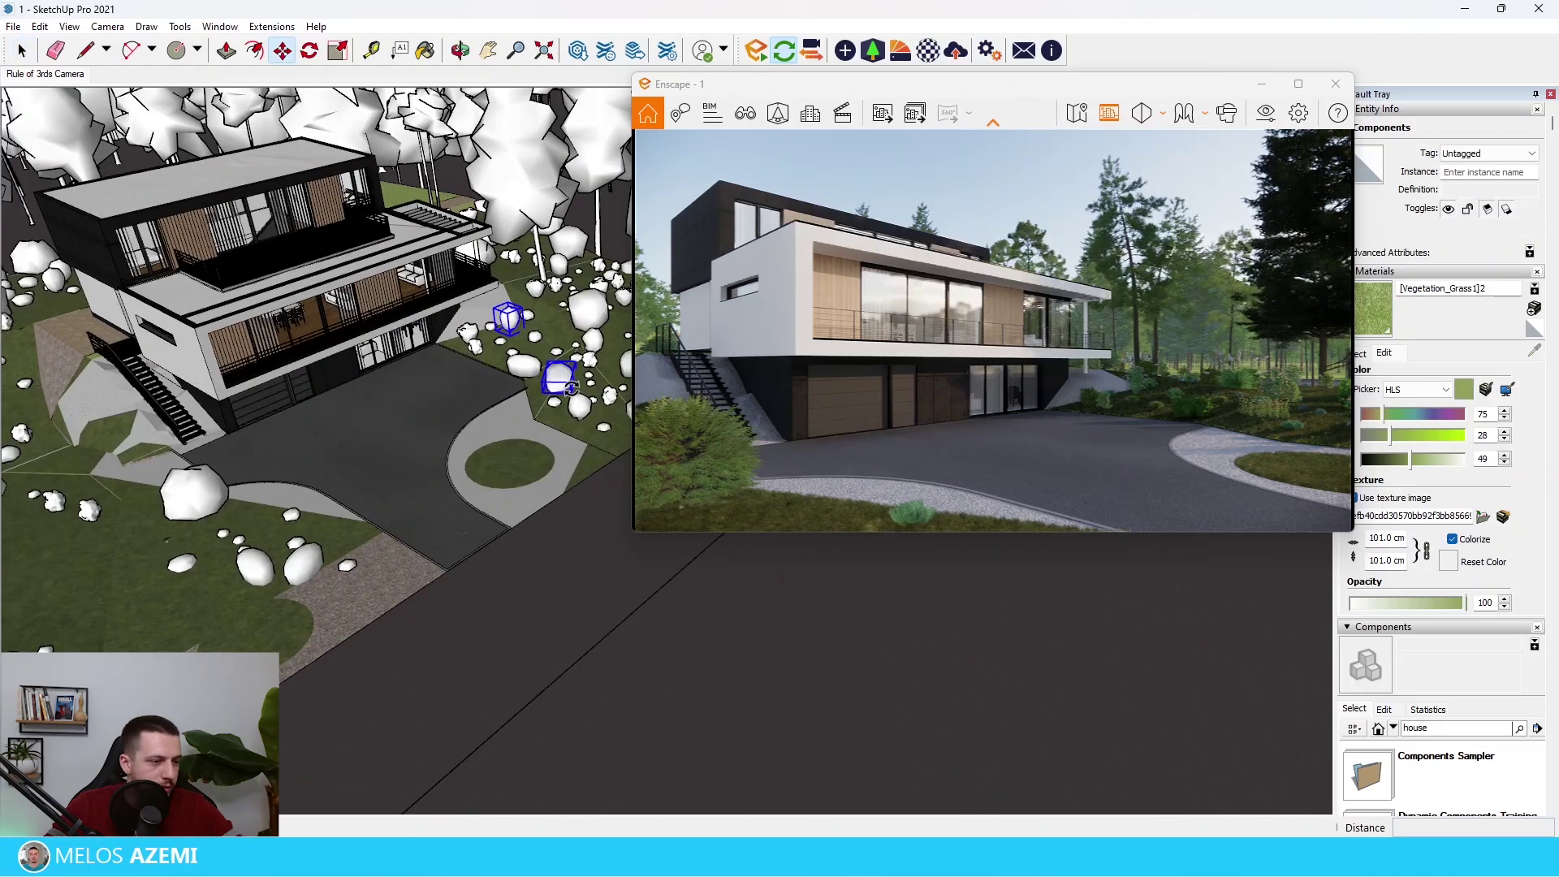
left_click(570, 392)
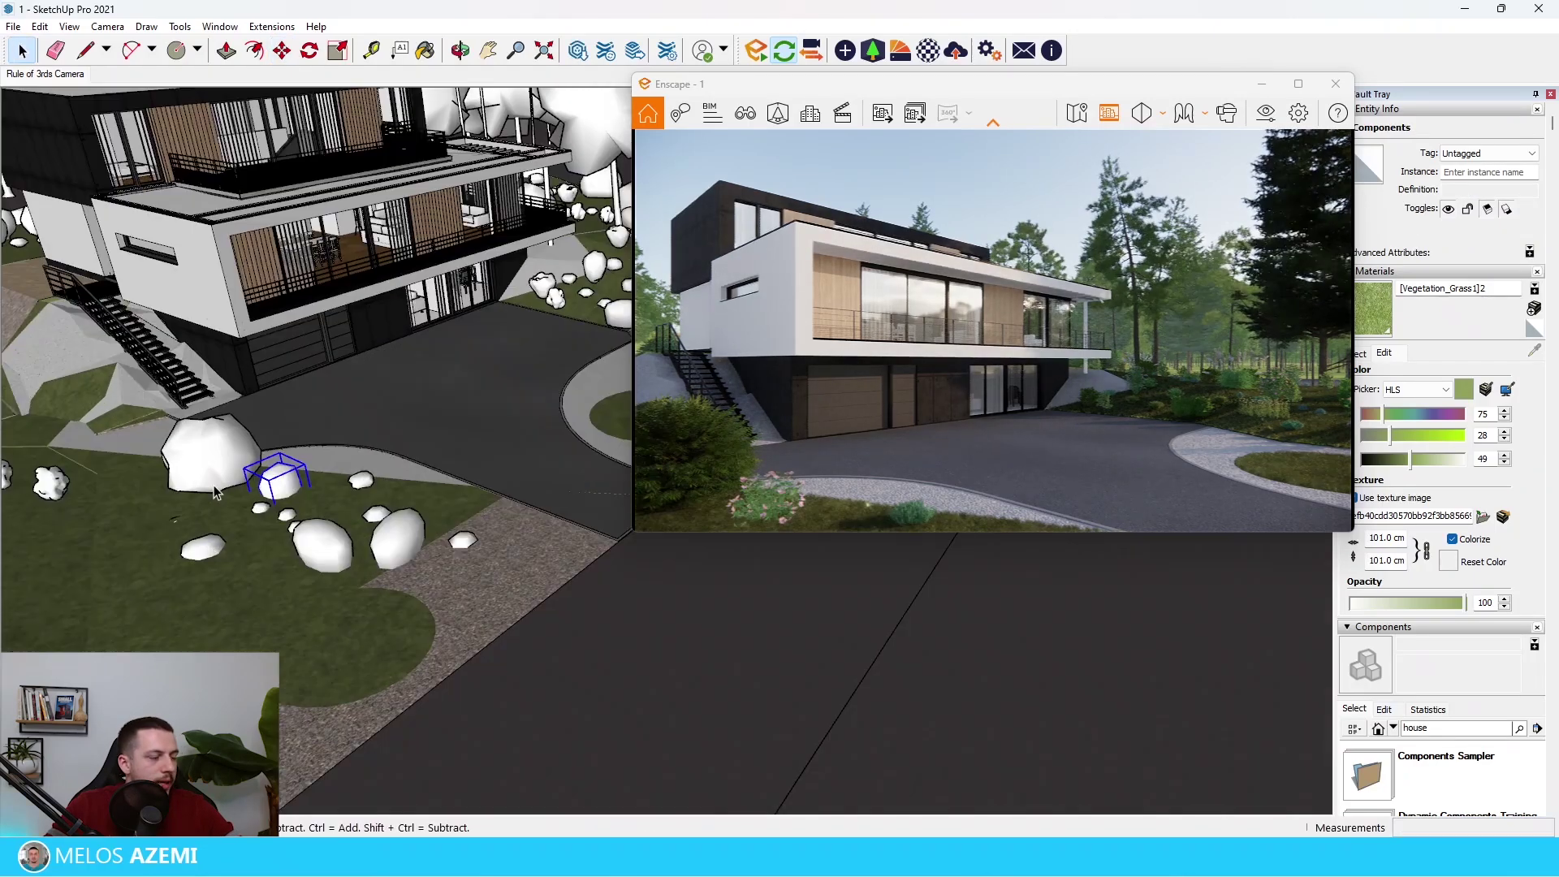
scroll(216, 493, "down", 2)
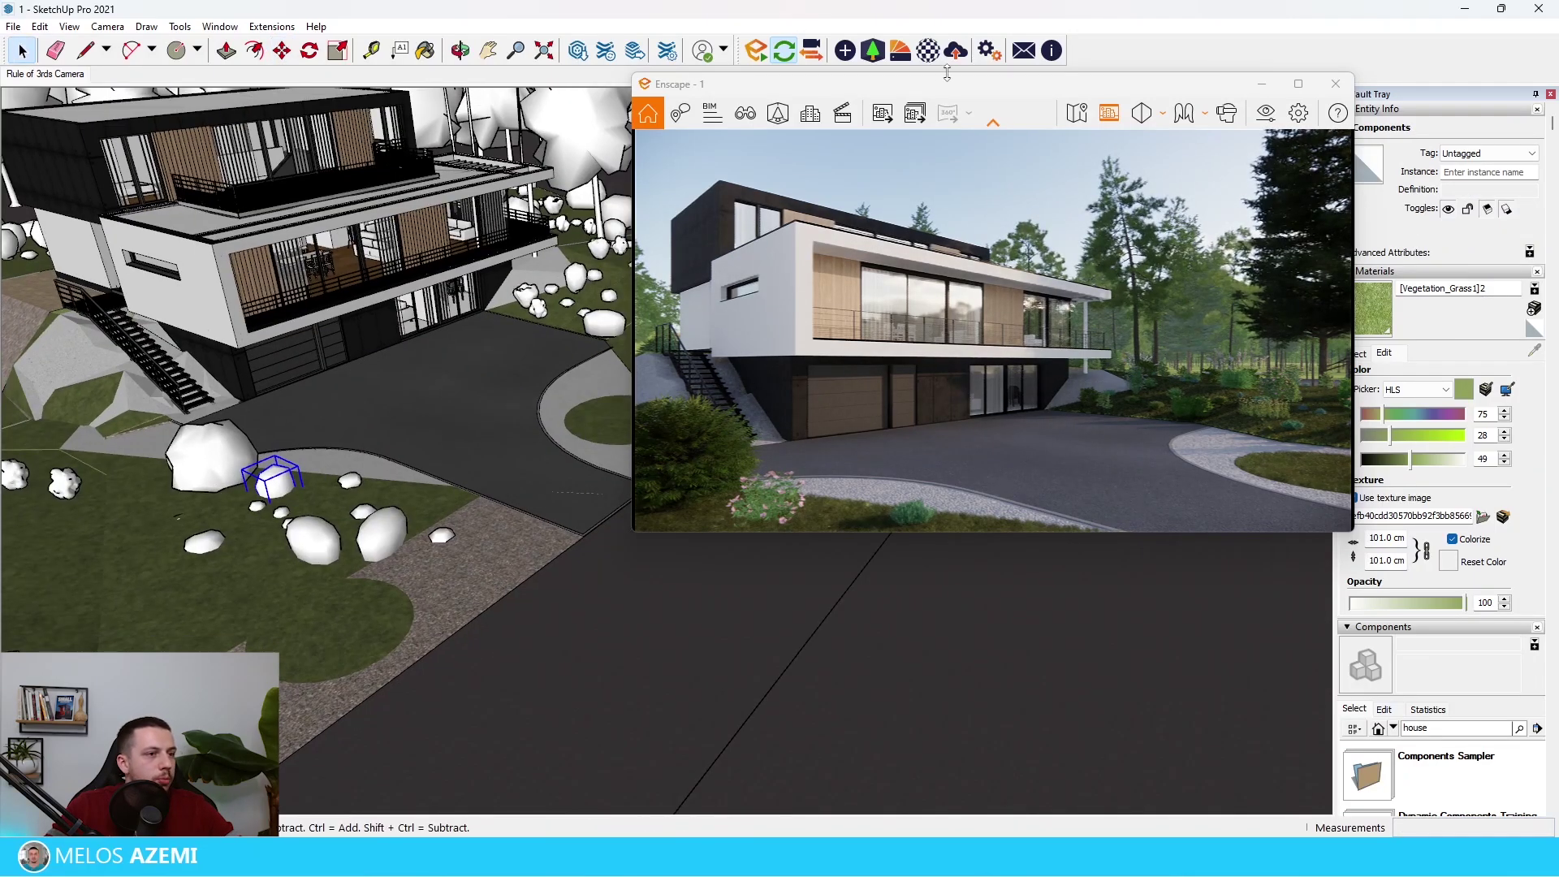
Step: Place the Bush 018 feather reed grass among the bushes on the front lawn and scale it uniformly to about 1.45
left_click(872, 50)
scroll(536, 635, "down", 1)
scroll(590, 469, "down", 1)
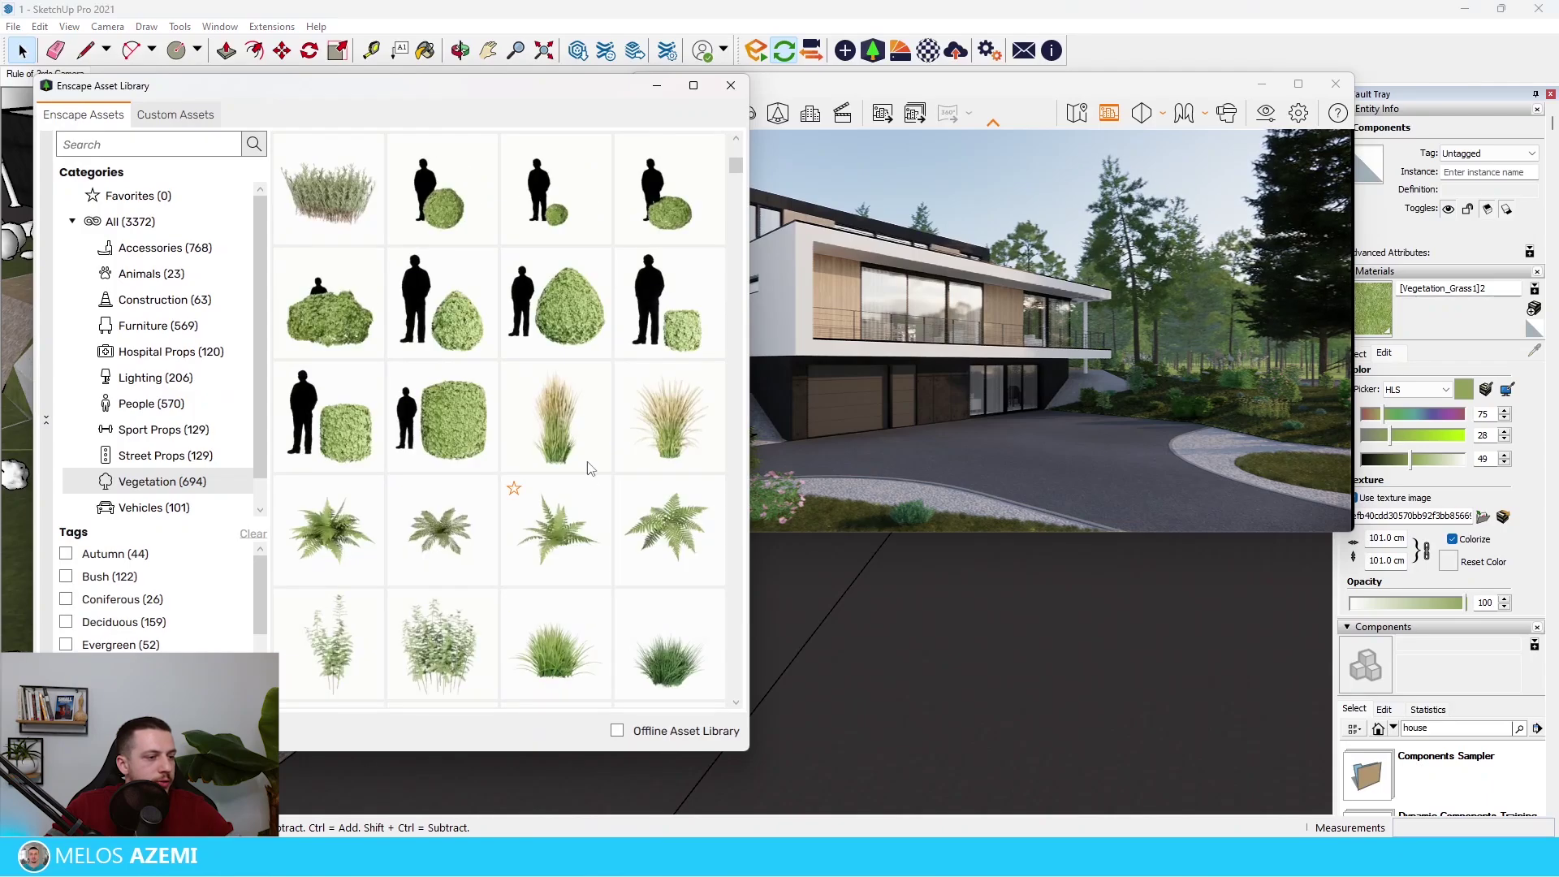
scroll(306, 455, "up", 5)
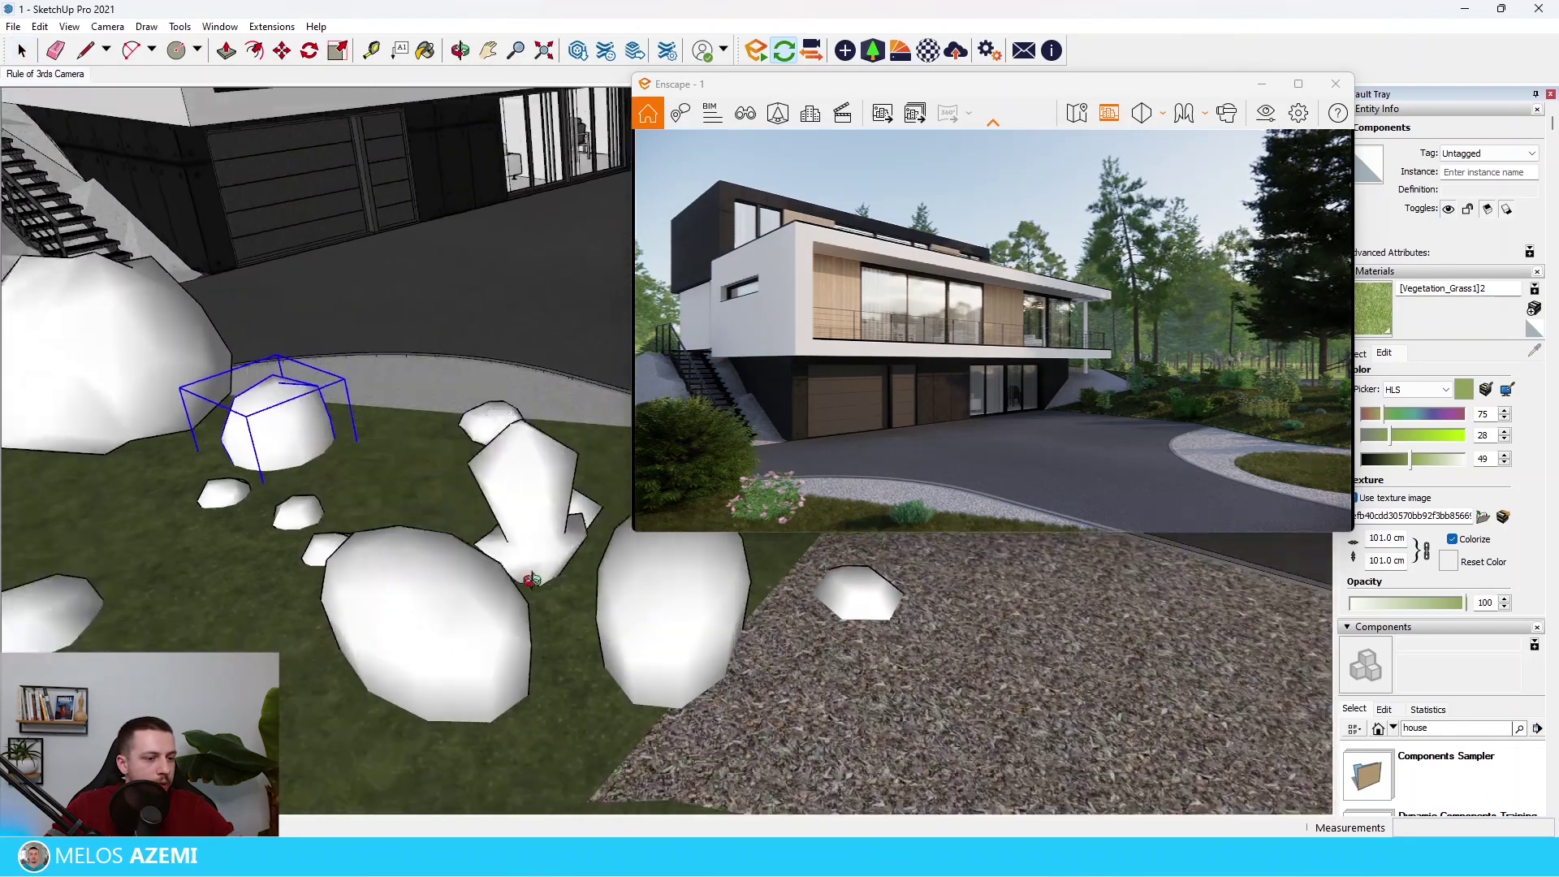
middle_click_drag(532, 580, 521, 560)
left_click(531, 585)
key("s")
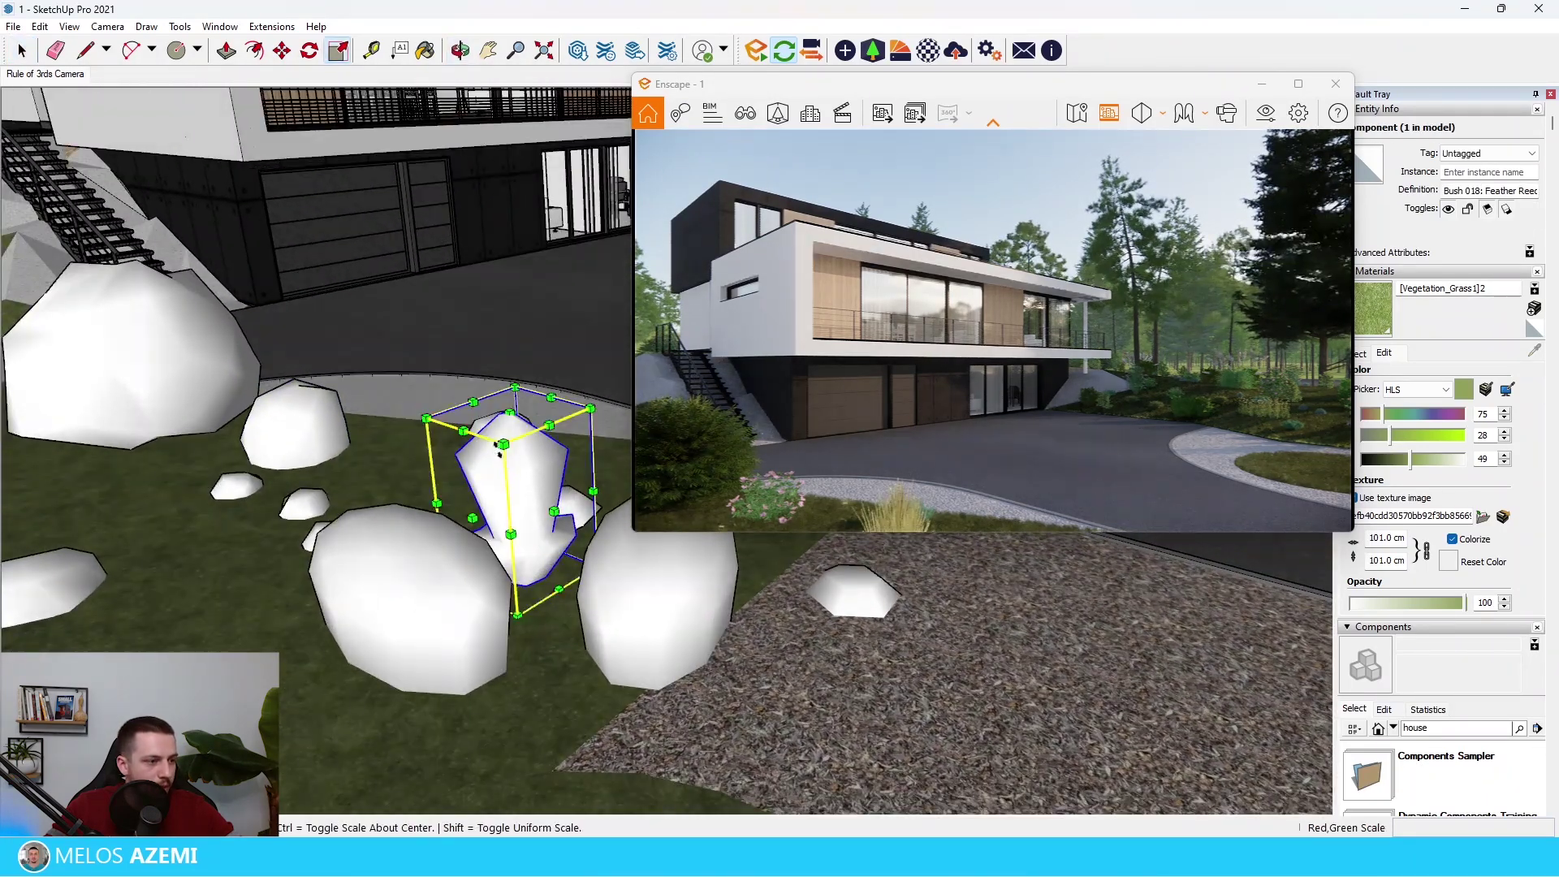
left_click_drag(462, 396, 458, 398)
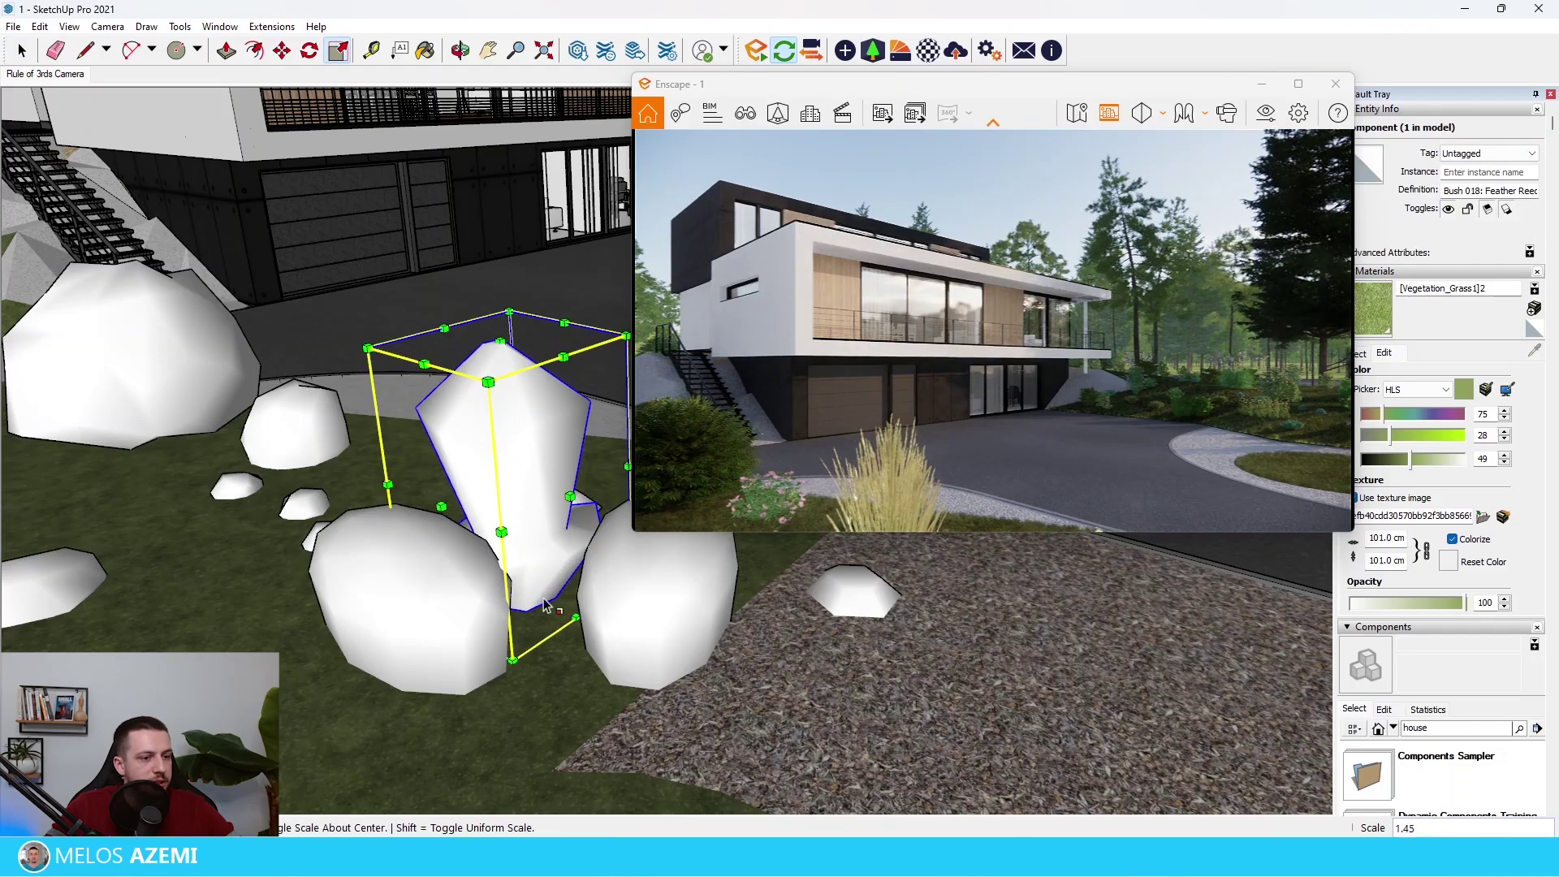
Step: Move the feather reed grass in front of the large bush and shift the Asparagaceae 002 plant beside it about 39 cm
key("m")
left_click(566, 654)
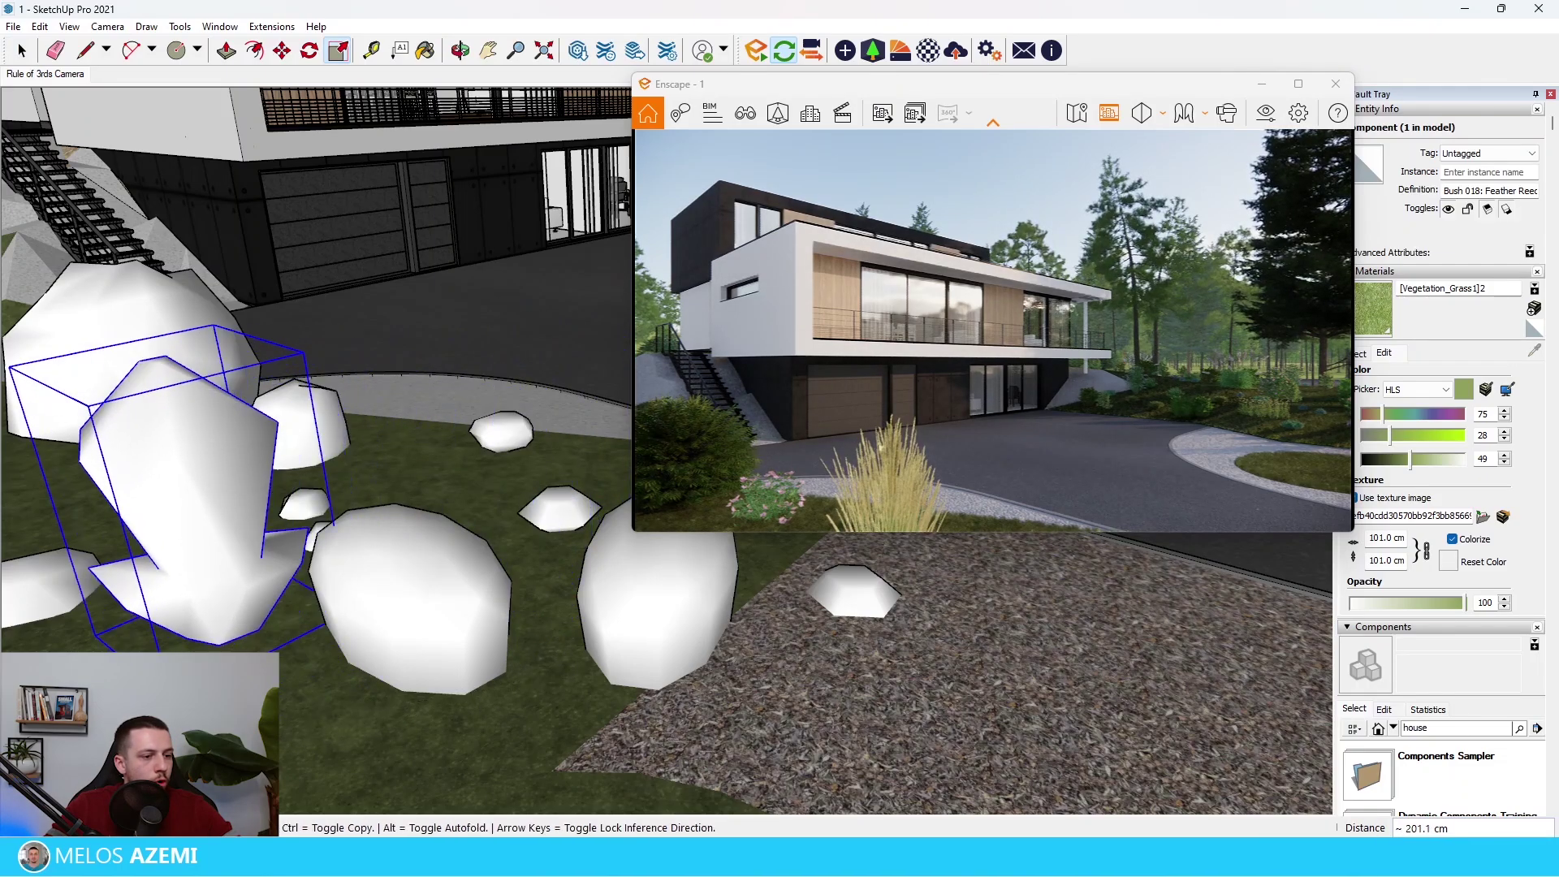
left_click(266, 733)
left_click(266, 733)
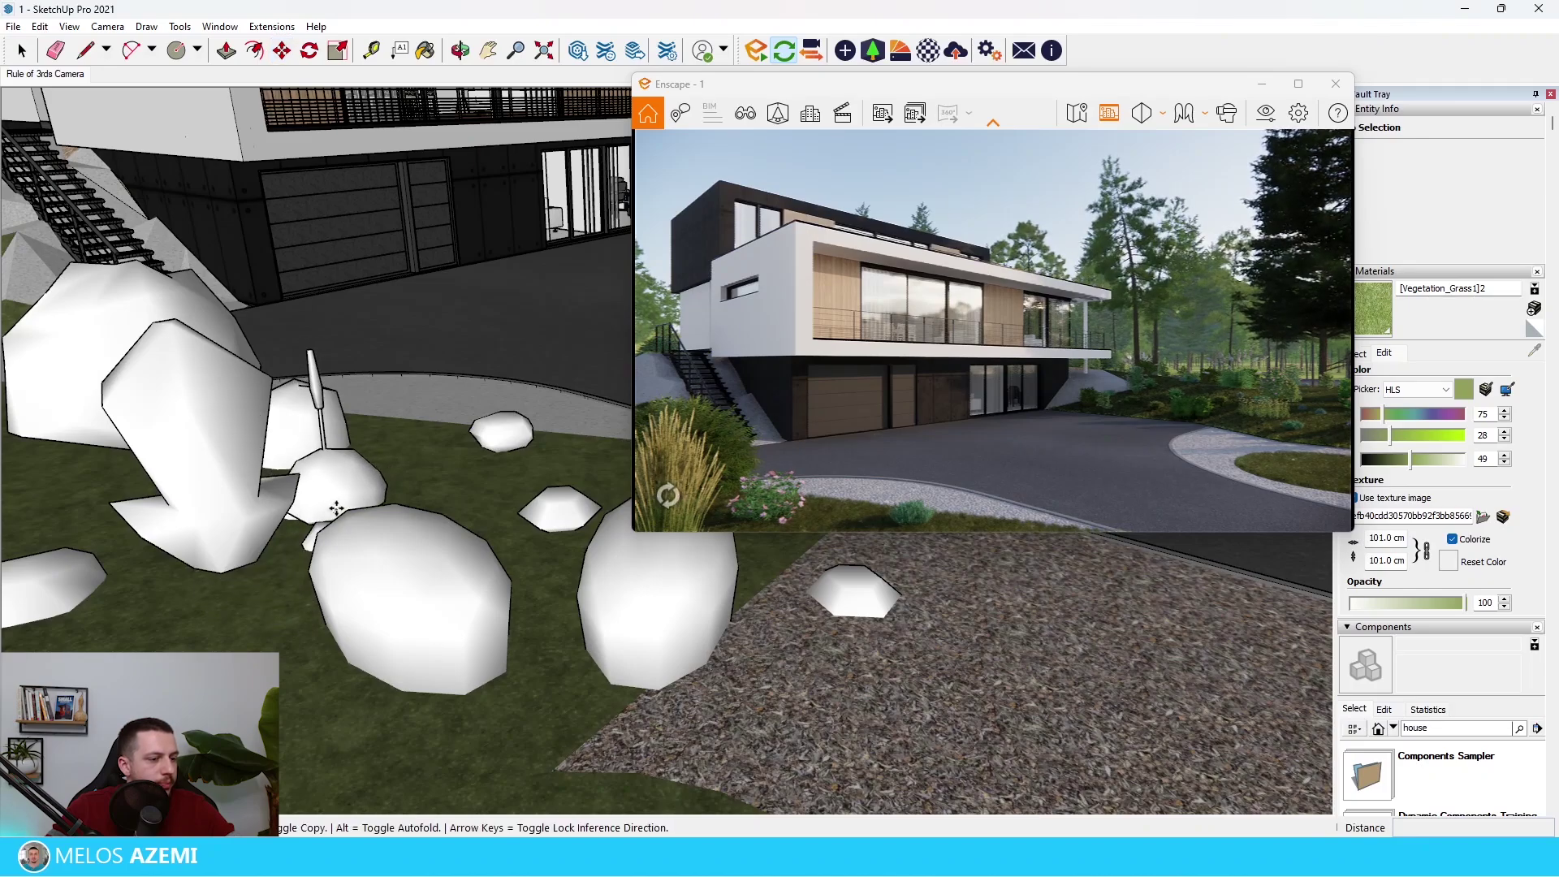
key("space")
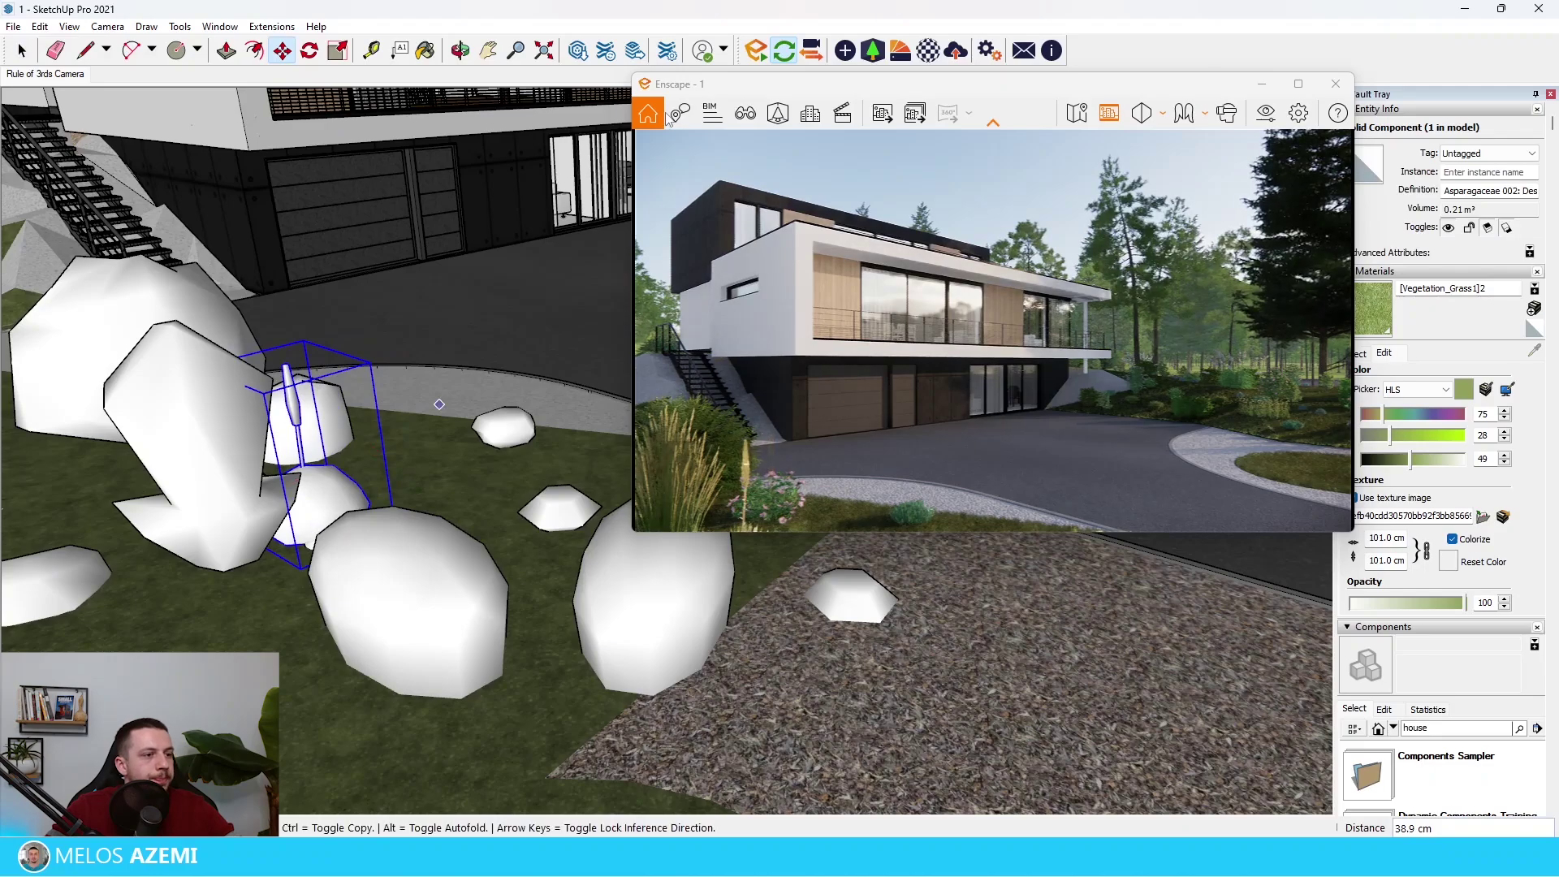
Step: Try a bright green deciduous tree from the vegetation assets in the middle of the circular bed beside the driveway
left_click(871, 54)
scroll(520, 584, "down", 10)
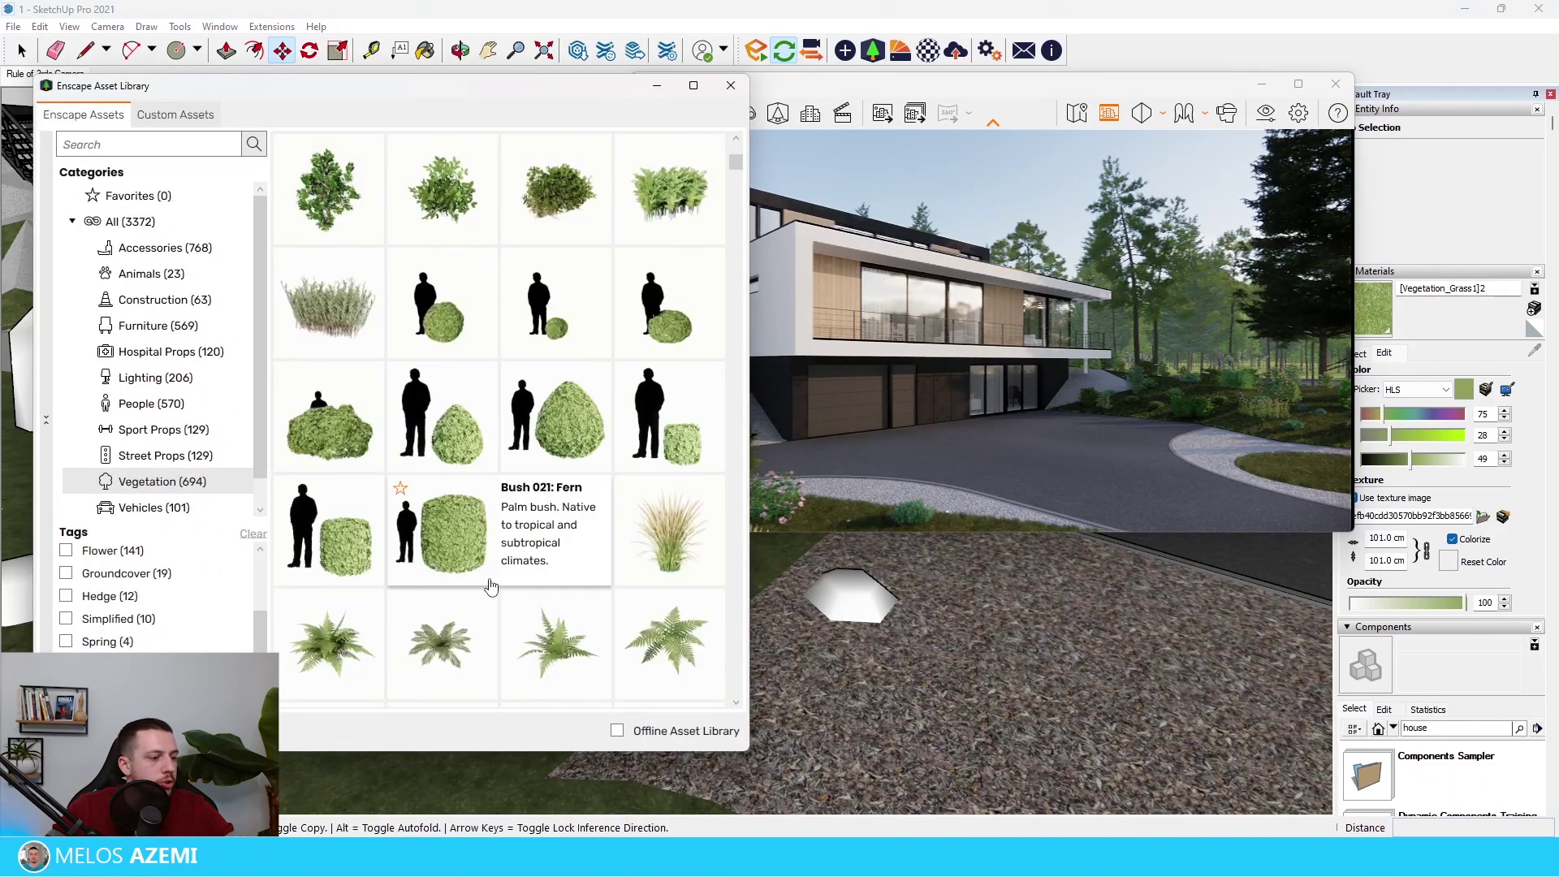
scroll(555, 591, "down", 10)
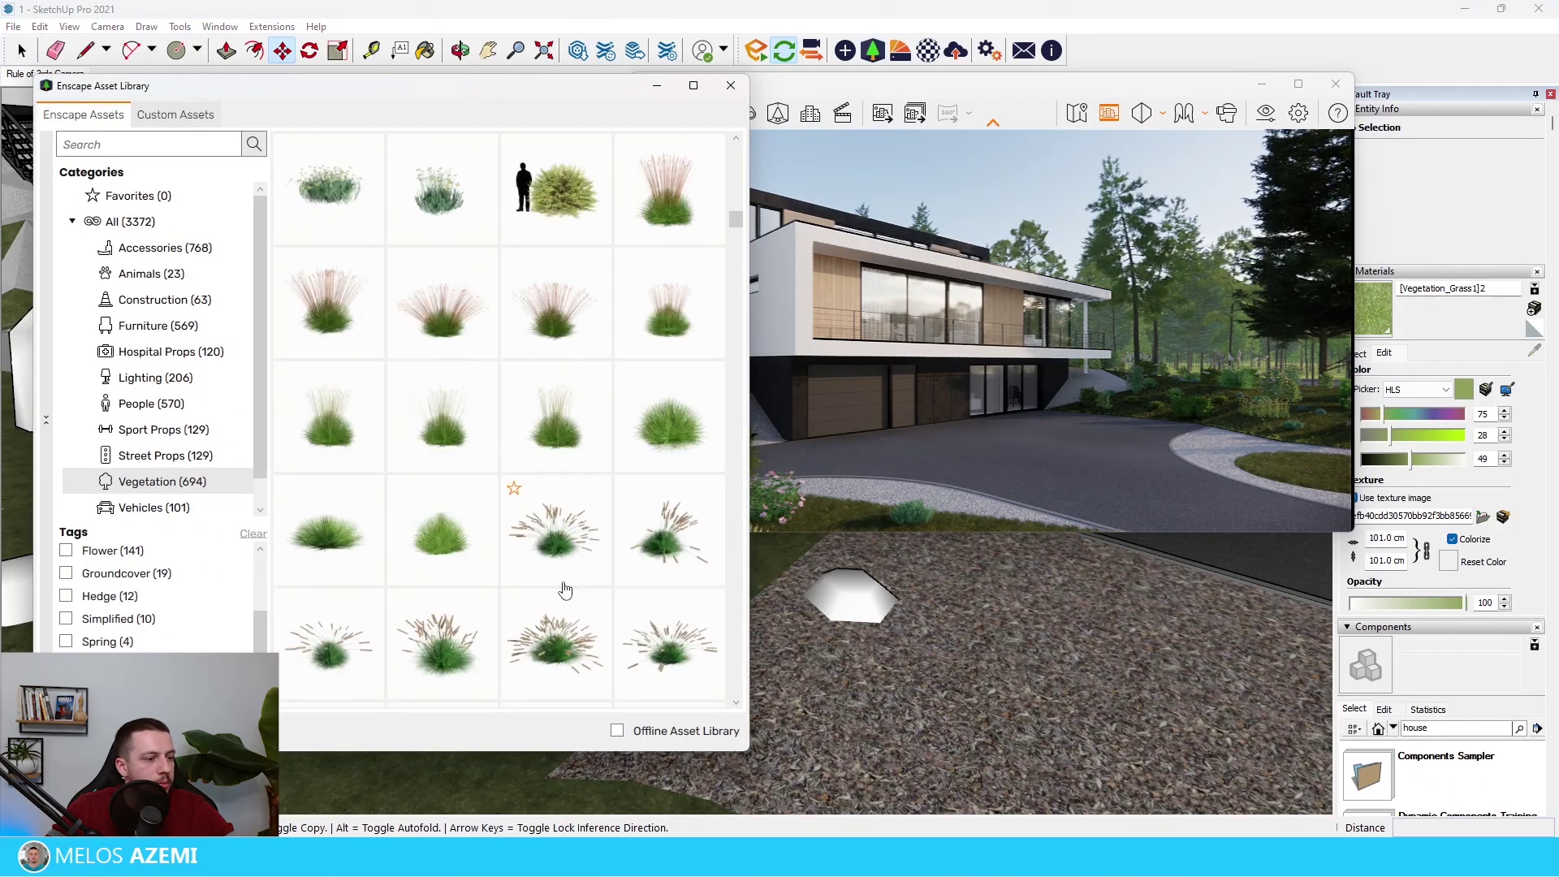
scroll(561, 581, "down", 10)
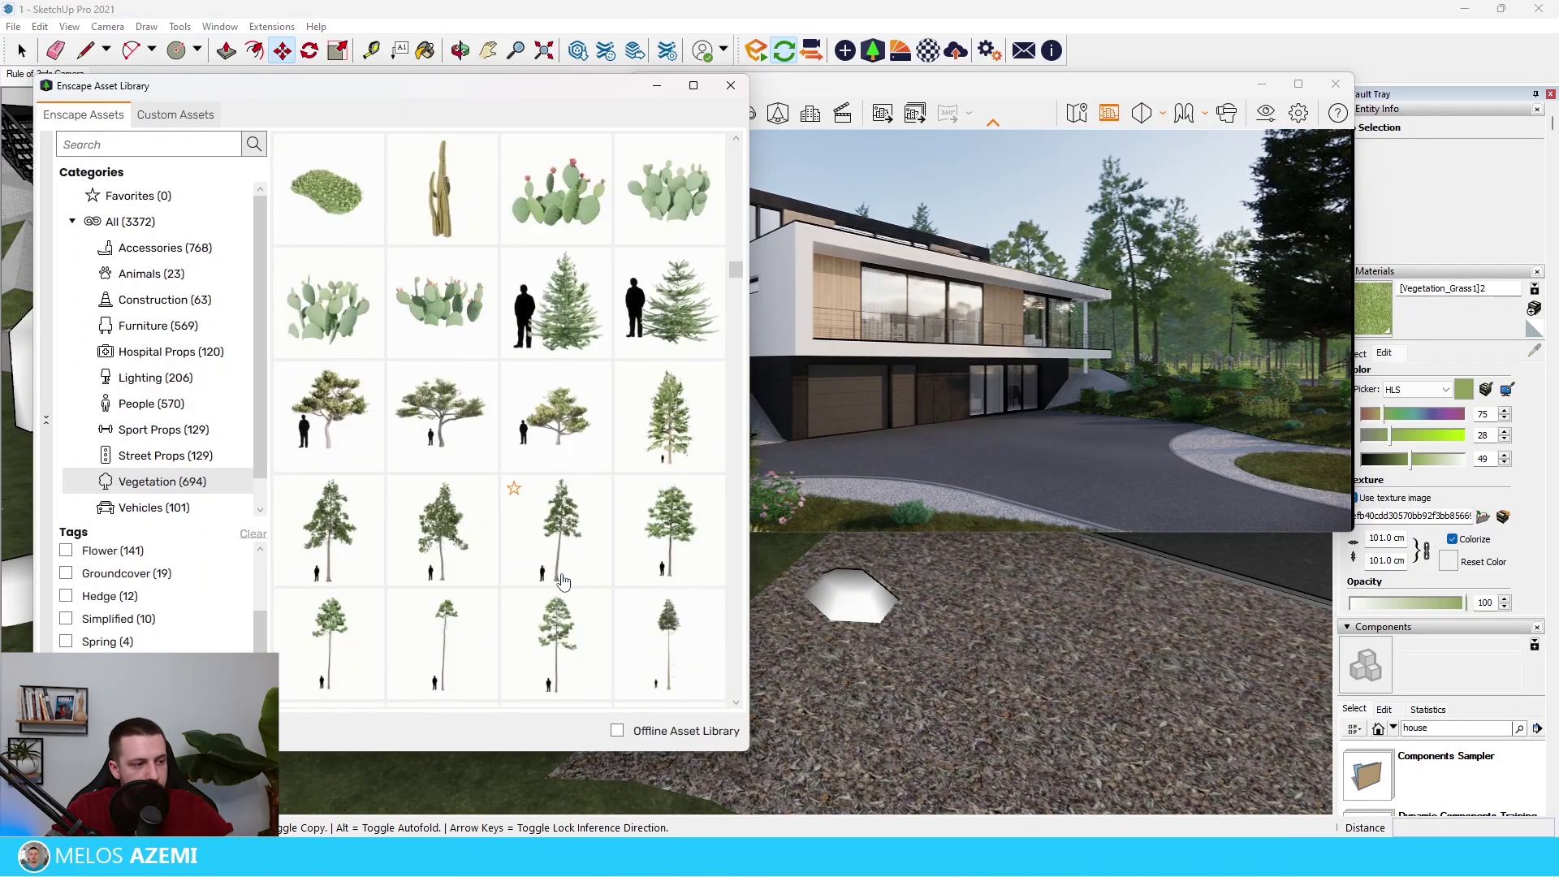
scroll(545, 576, "down", 10)
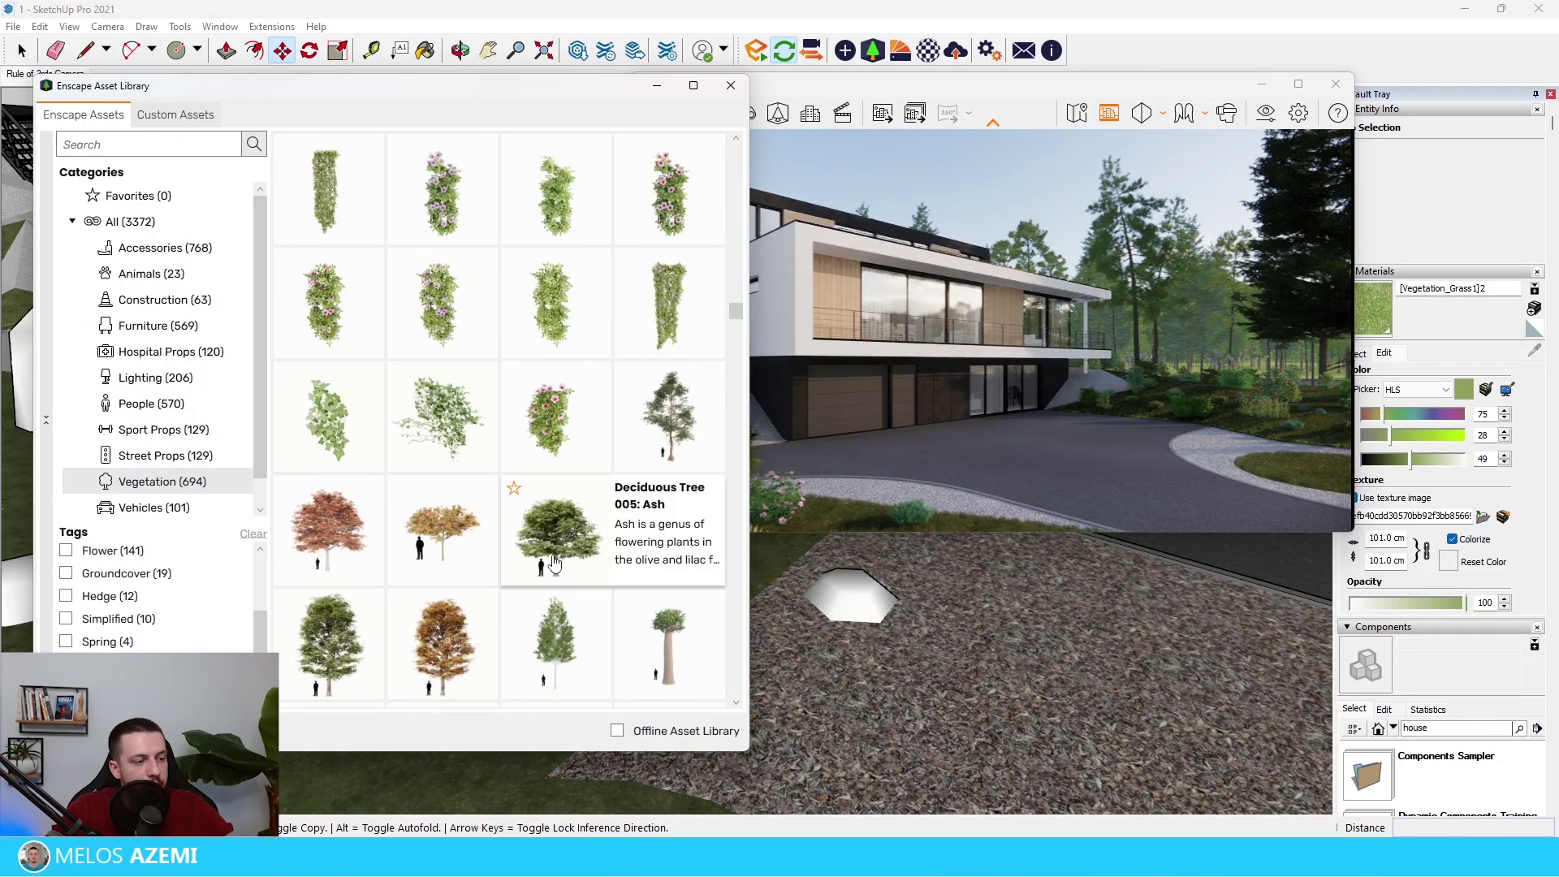
scroll(558, 571, "down", 5)
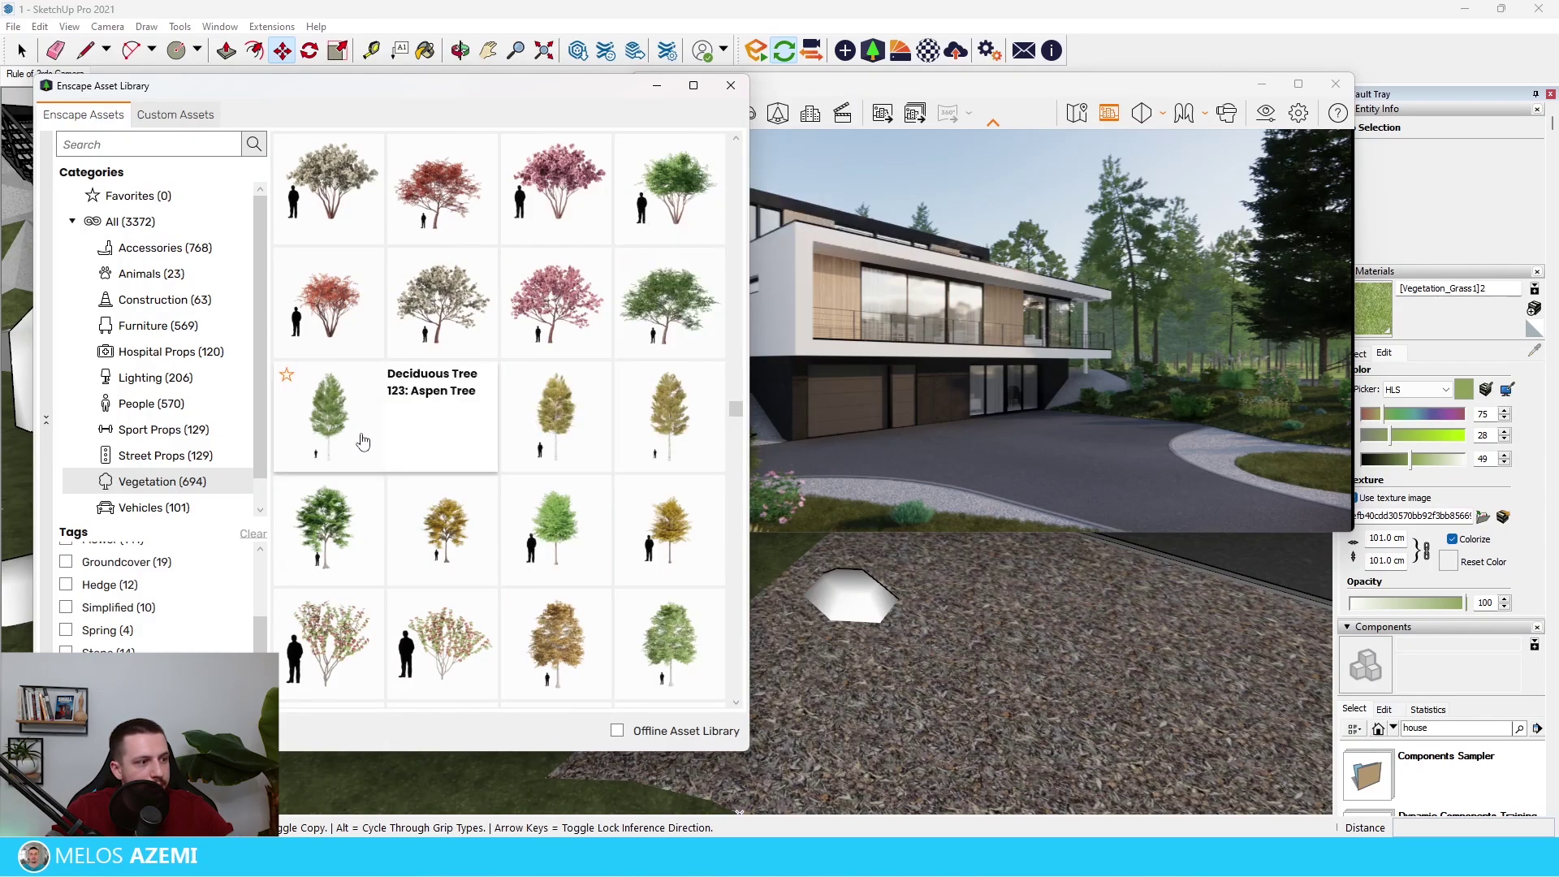
scroll(460, 665, "down", 1)
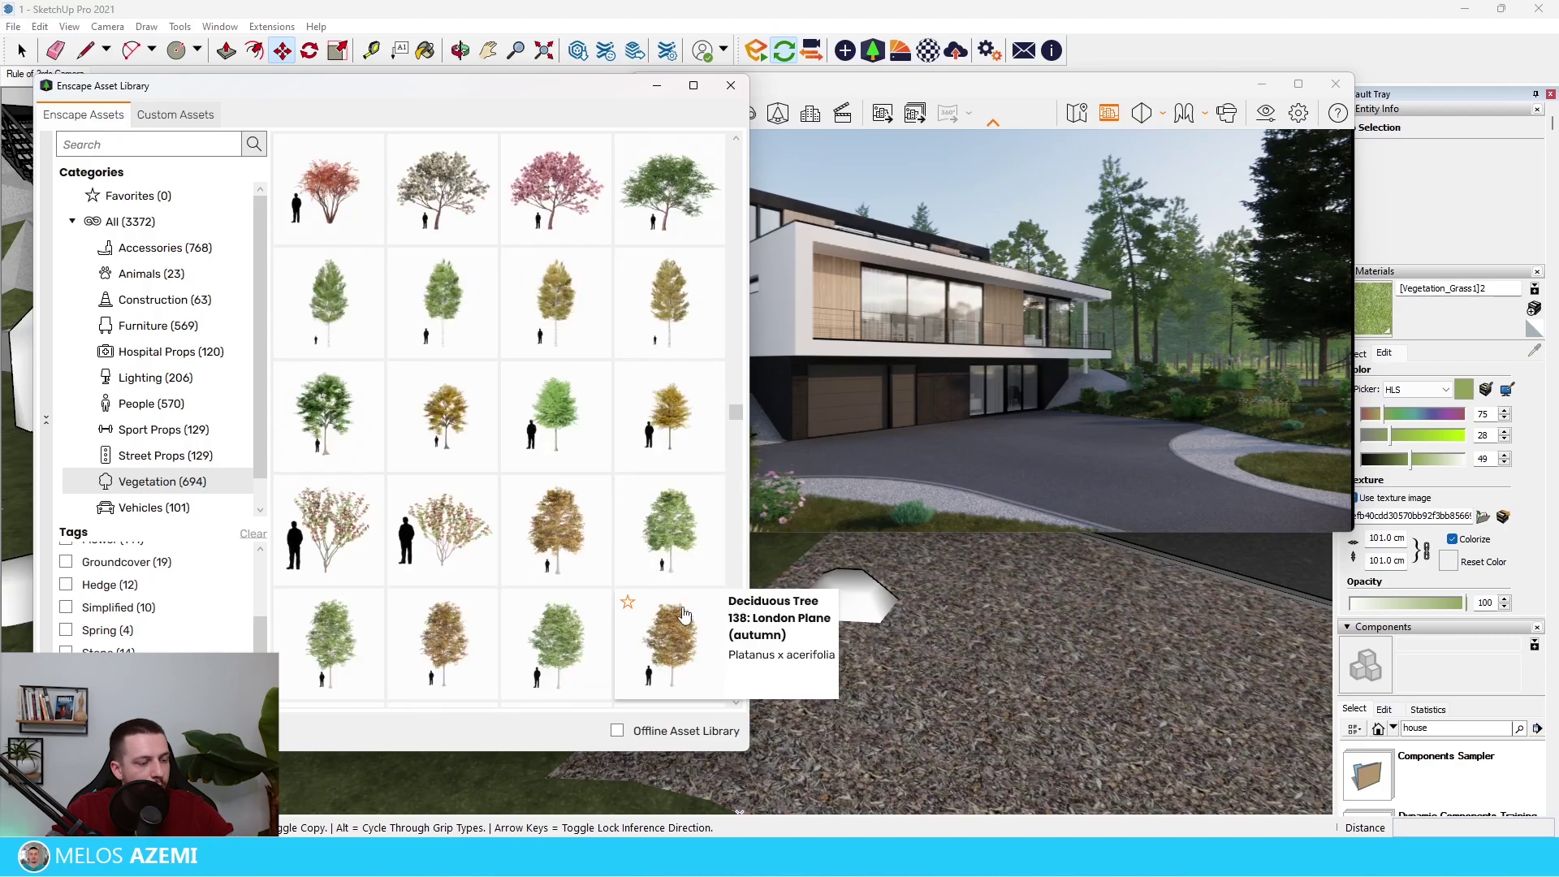
left_click(593, 462)
scroll(442, 536, "down", 8)
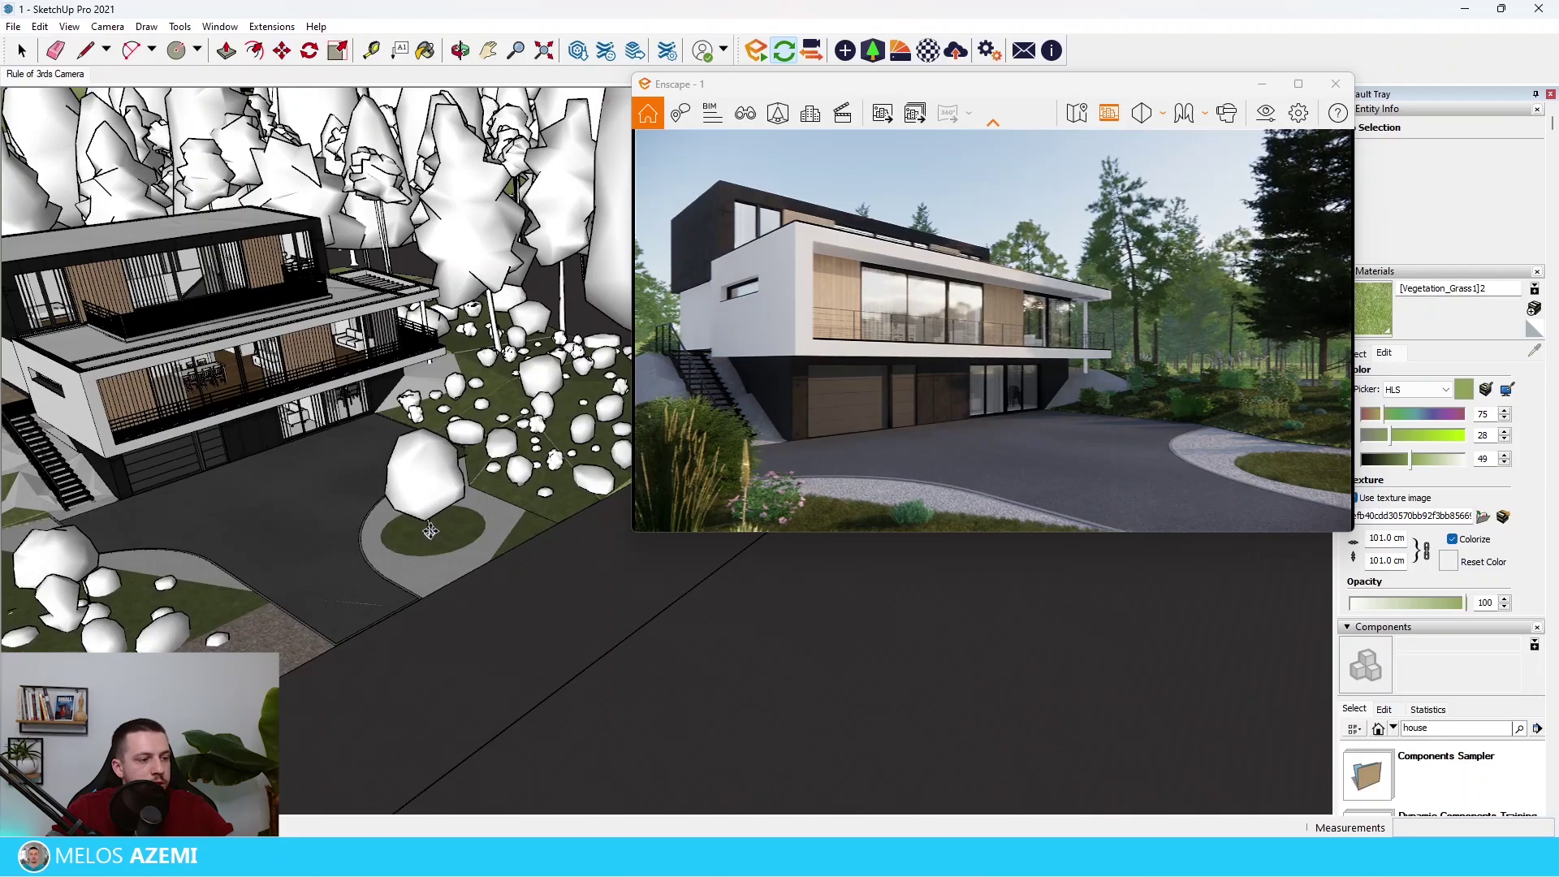
left_click(430, 530)
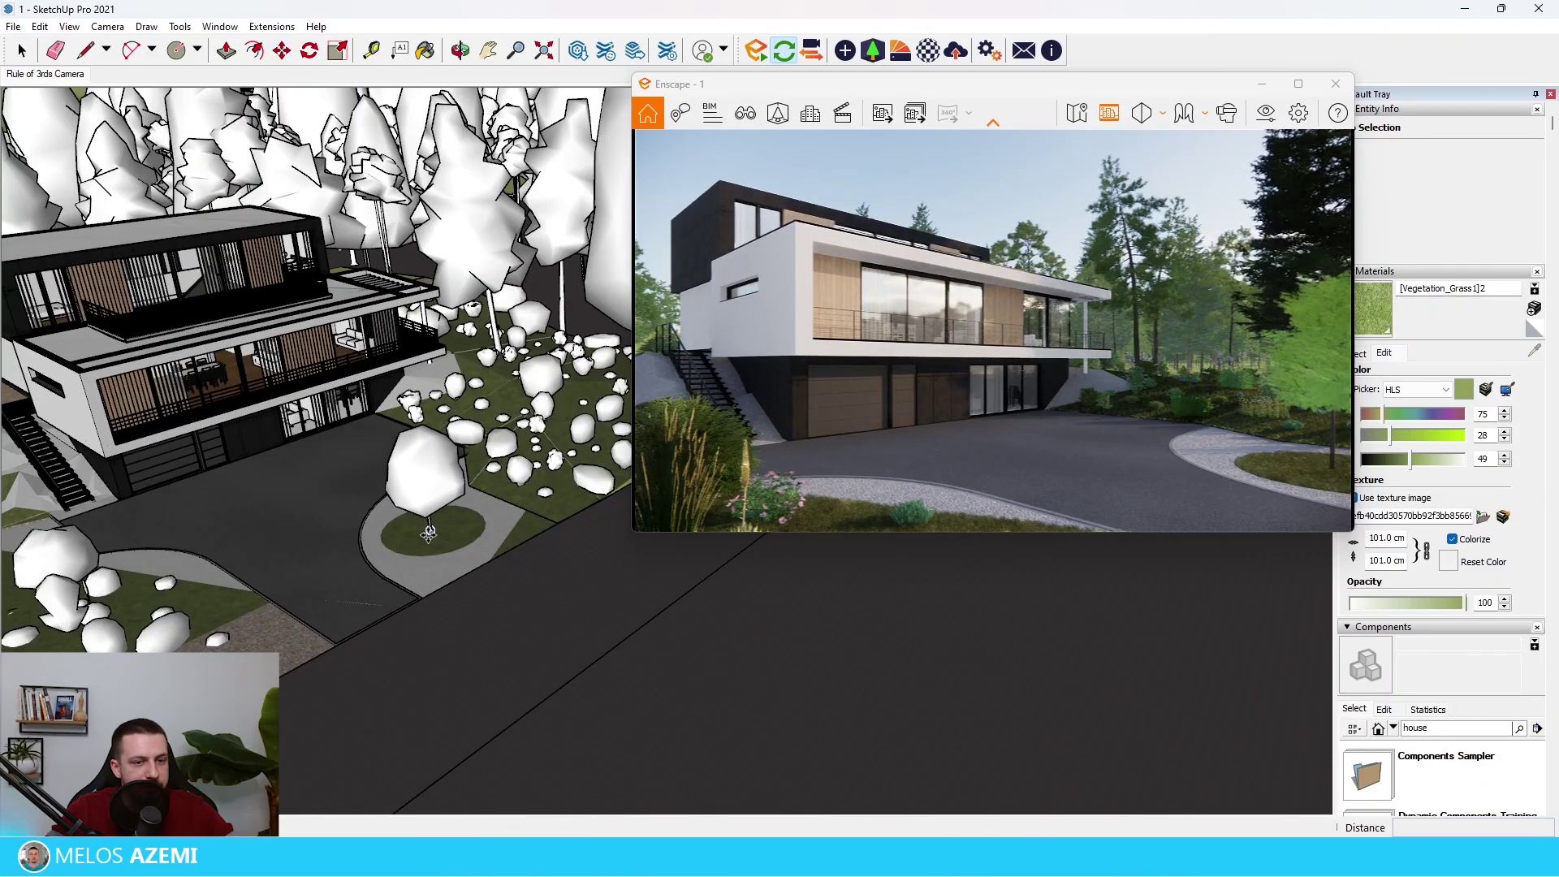
Step: Undo the bright green tree and try a darker deciduous tree in the circular bed
middle_click_drag(416, 501, 421, 496)
scroll(421, 497, "down", 3)
left_click(422, 497)
key("ctrl")
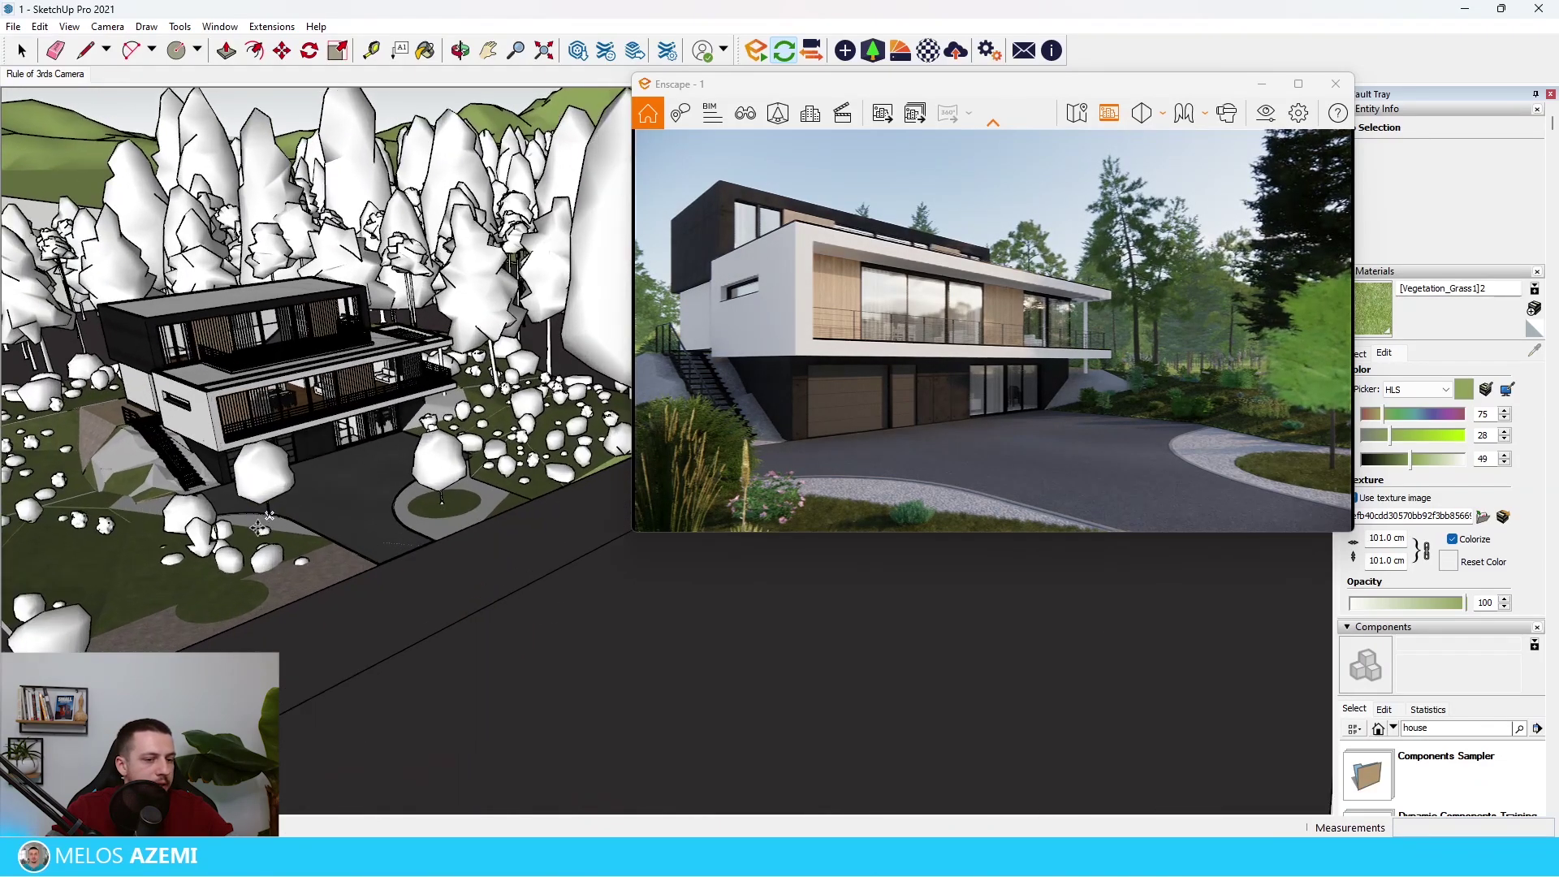
scroll(264, 509, "up", 3)
scroll(263, 504, "up", 2)
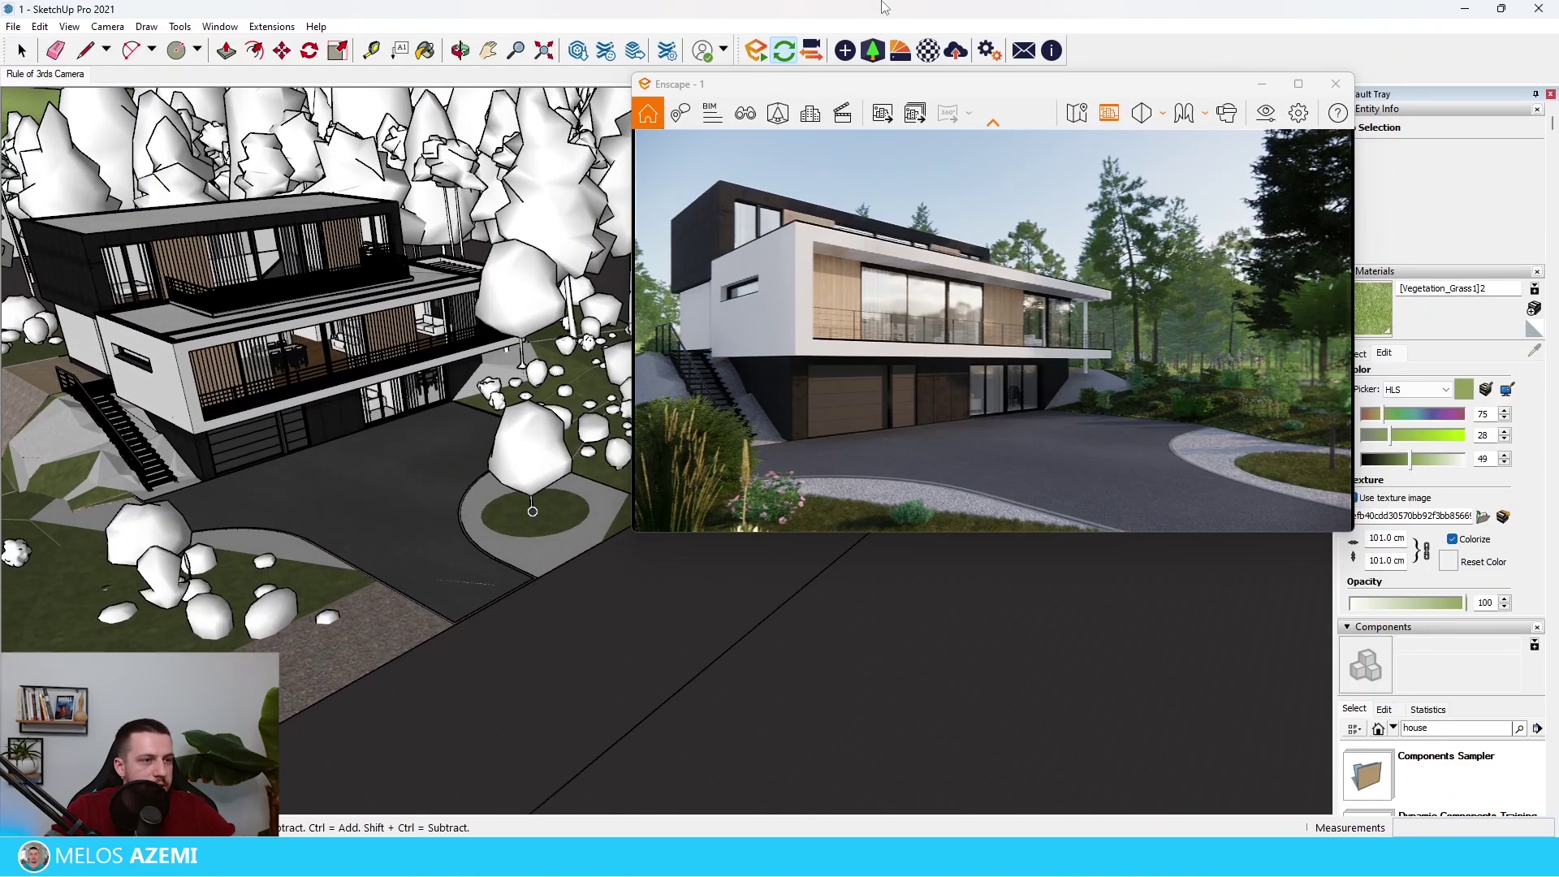
Step: Place a slender green deciduous tree from the vegetation assets in the centre of the circular bed
left_click(873, 51)
left_click(556, 678)
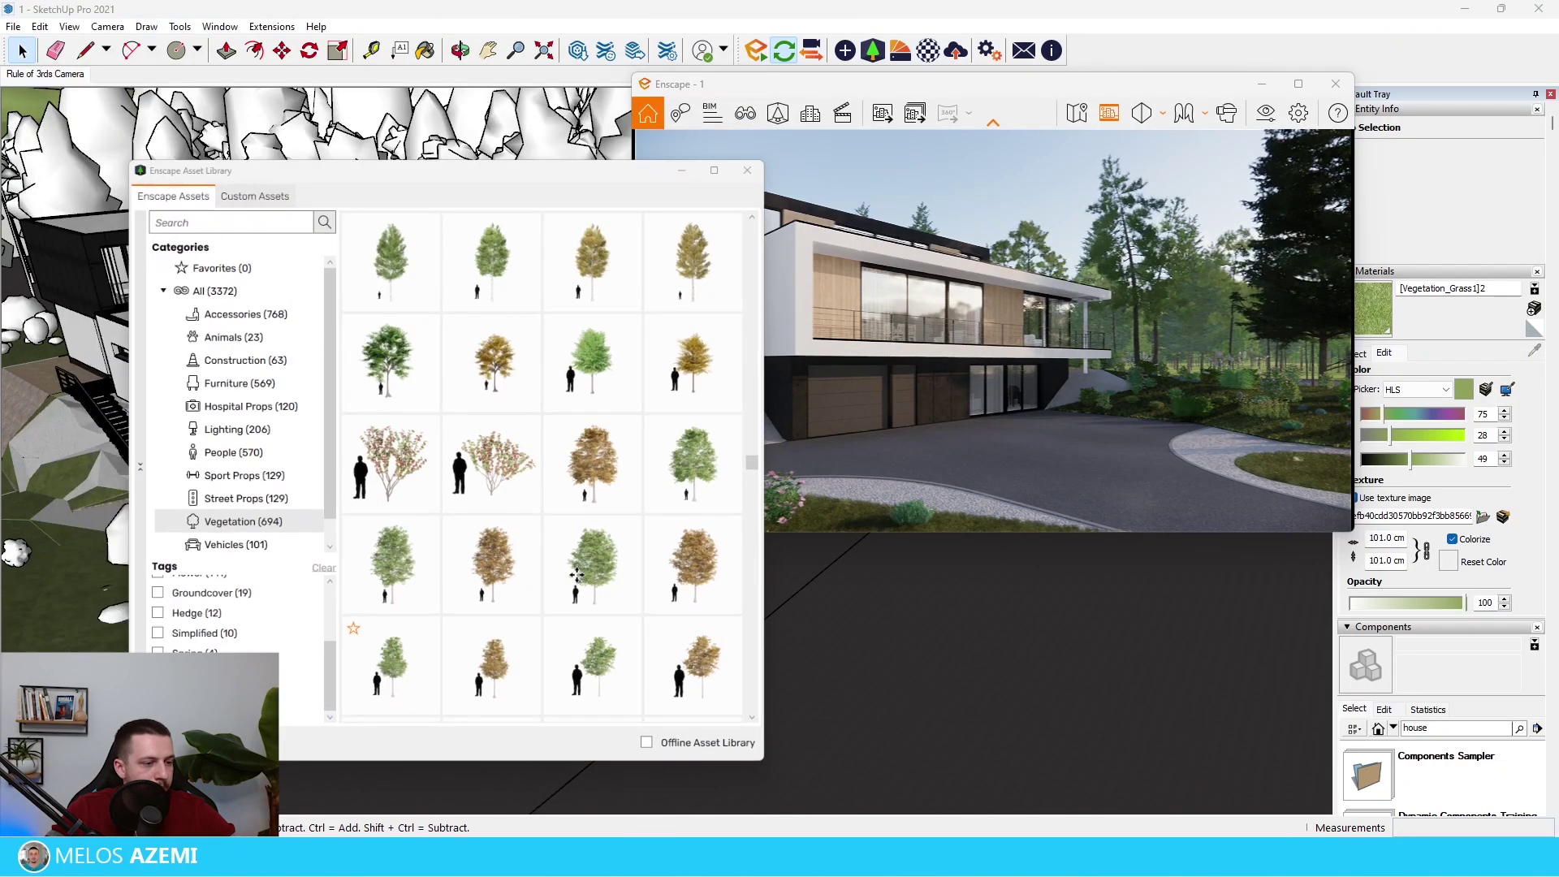
left_click(528, 514)
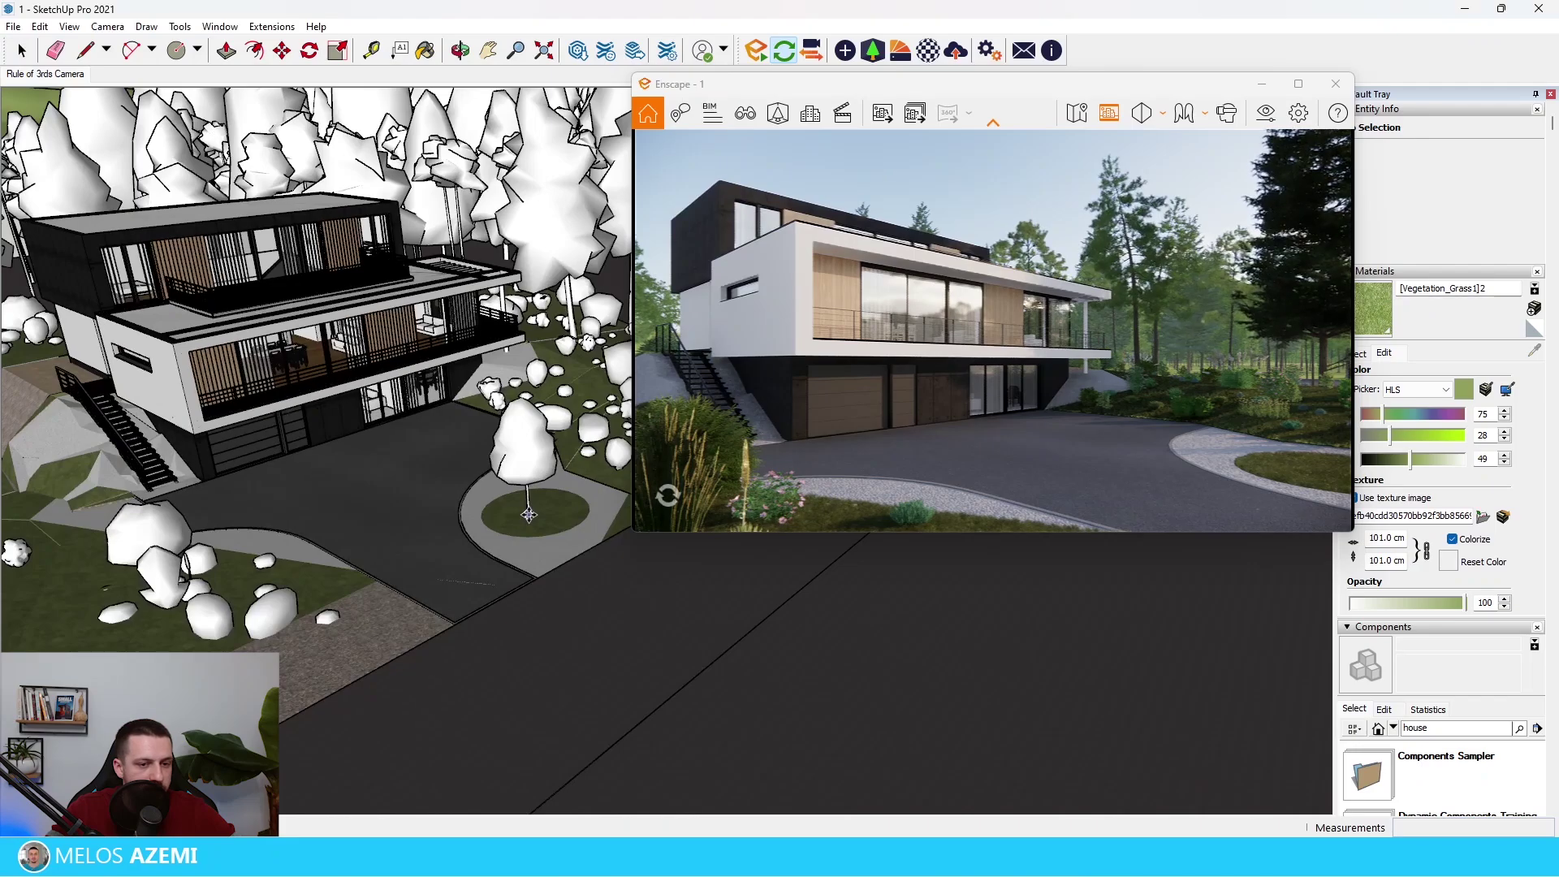
middle_click_drag(401, 580, 442, 556)
key("space")
scroll(365, 573, "down", 3)
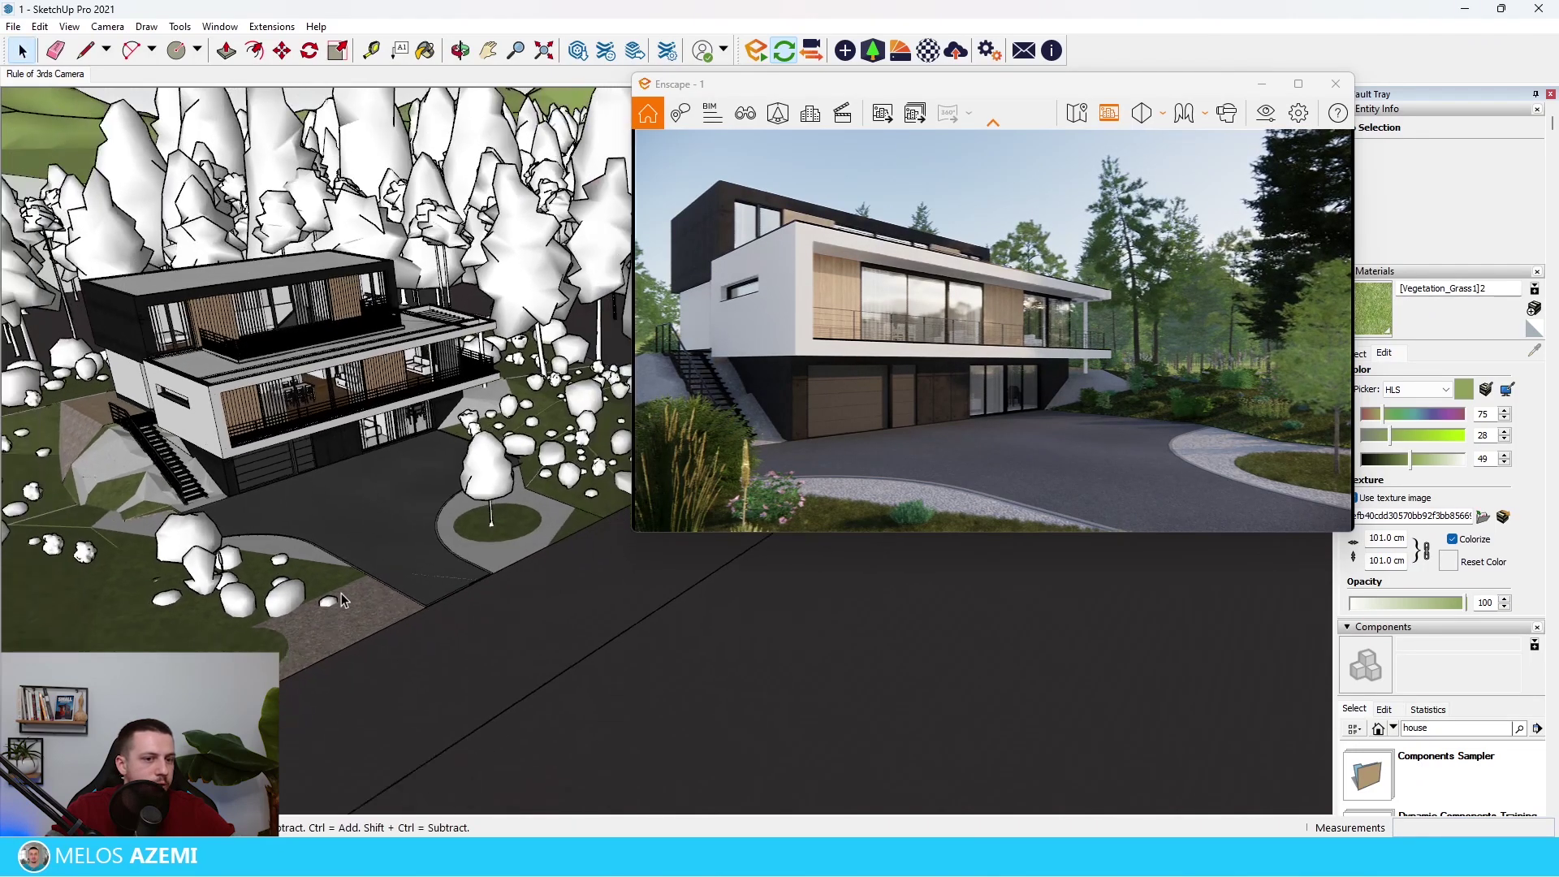
Step: Copy a cluster of bushes from the lawn beside the circular bed about 627 cm over, around the newly placed tree
scroll(295, 583, "up", 6)
middle_click_drag(297, 583, 308, 650)
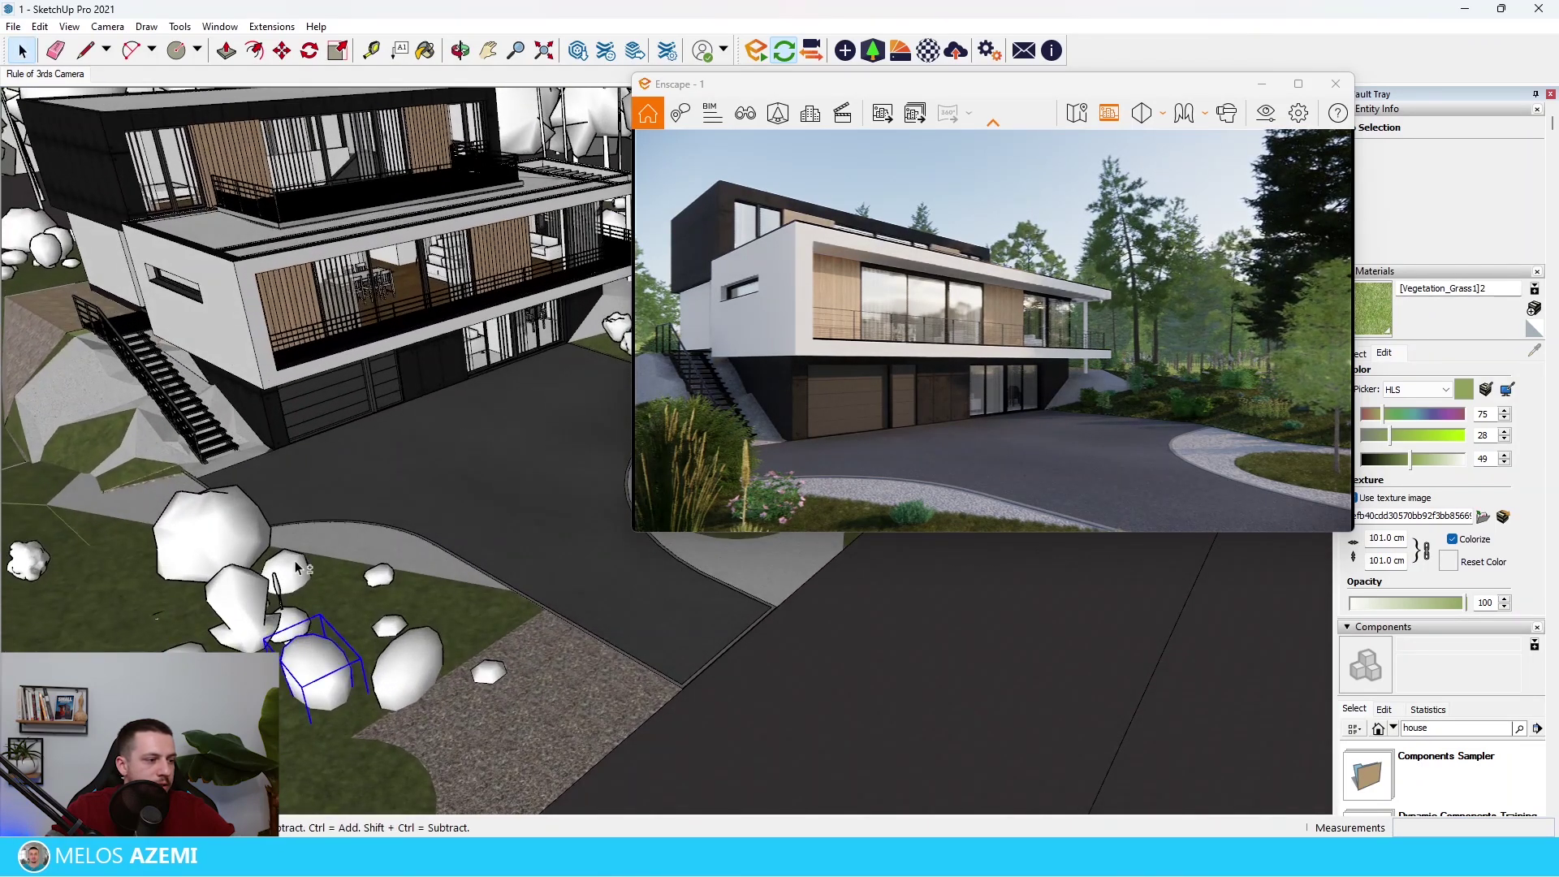
scroll(296, 566, "down", 7)
scroll(531, 480, "up", 3)
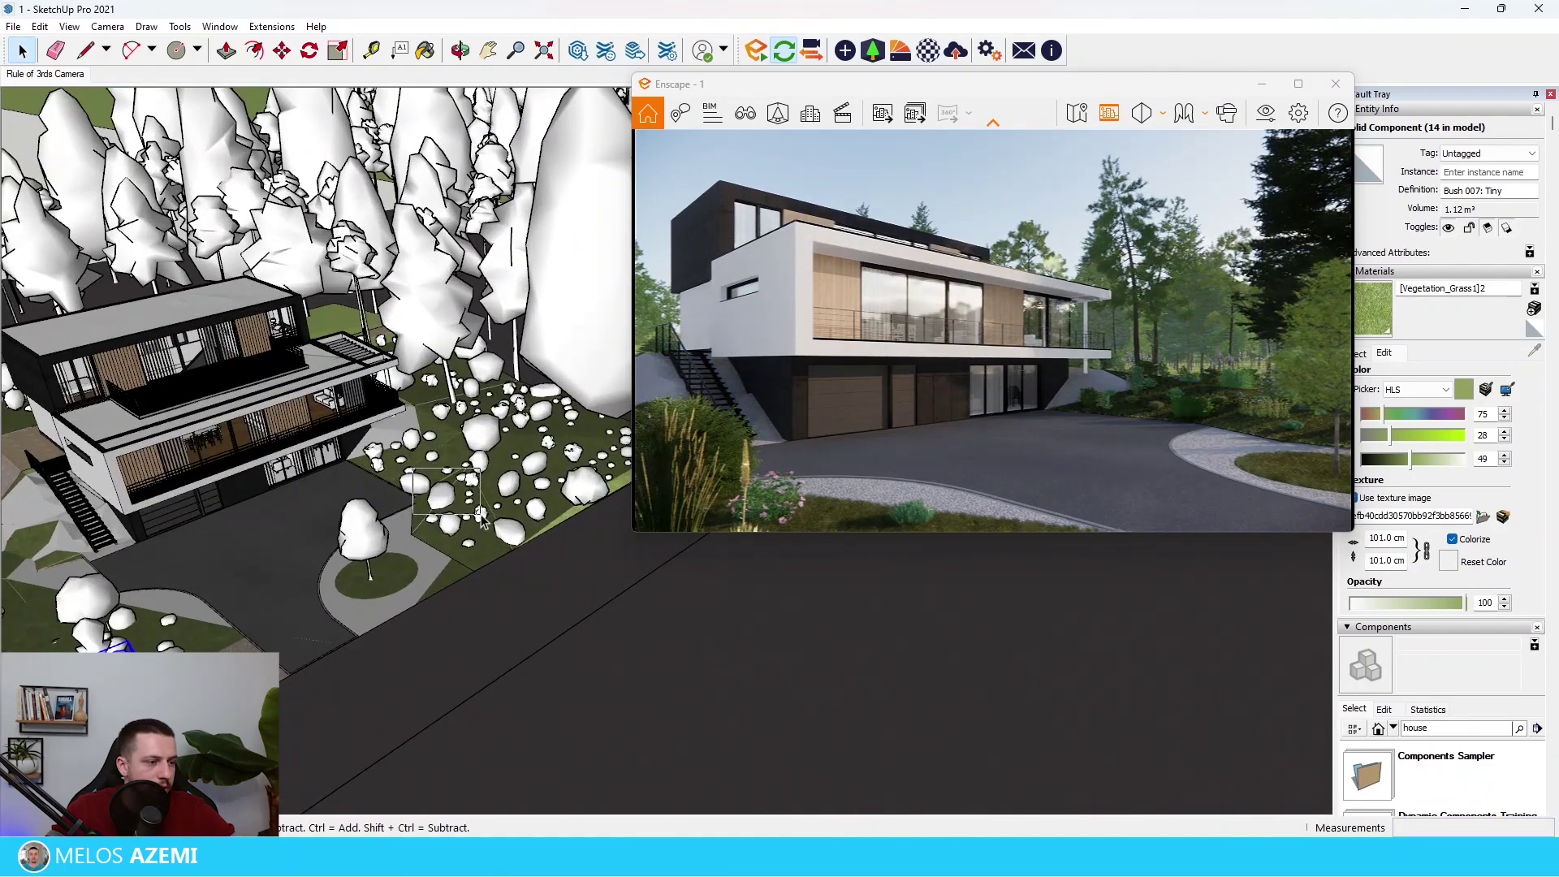
scroll(481, 523, "up", 2)
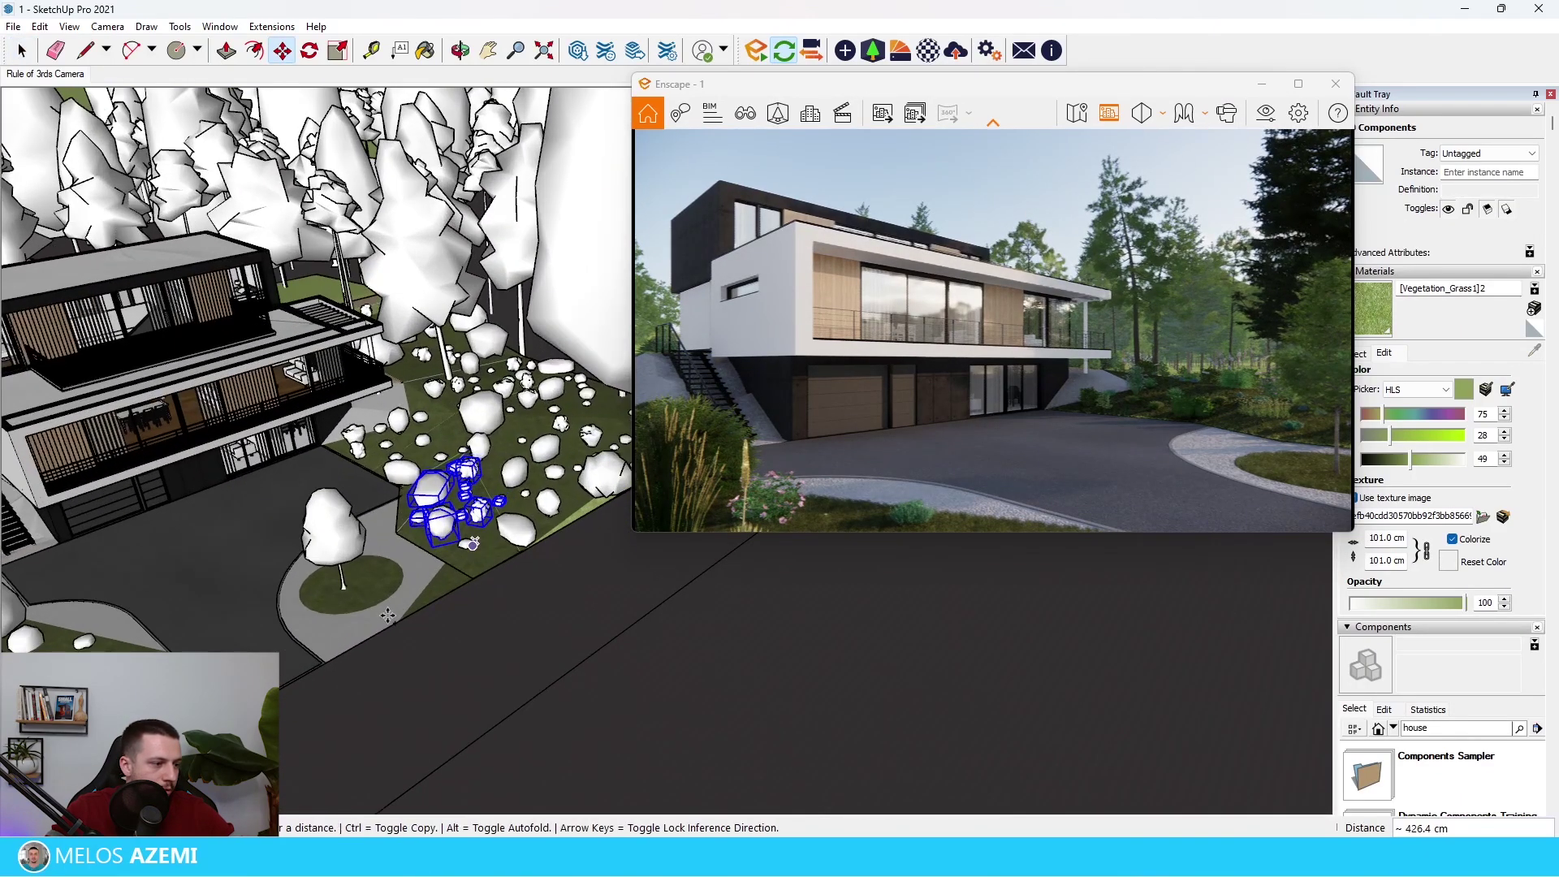
key("ctrl")
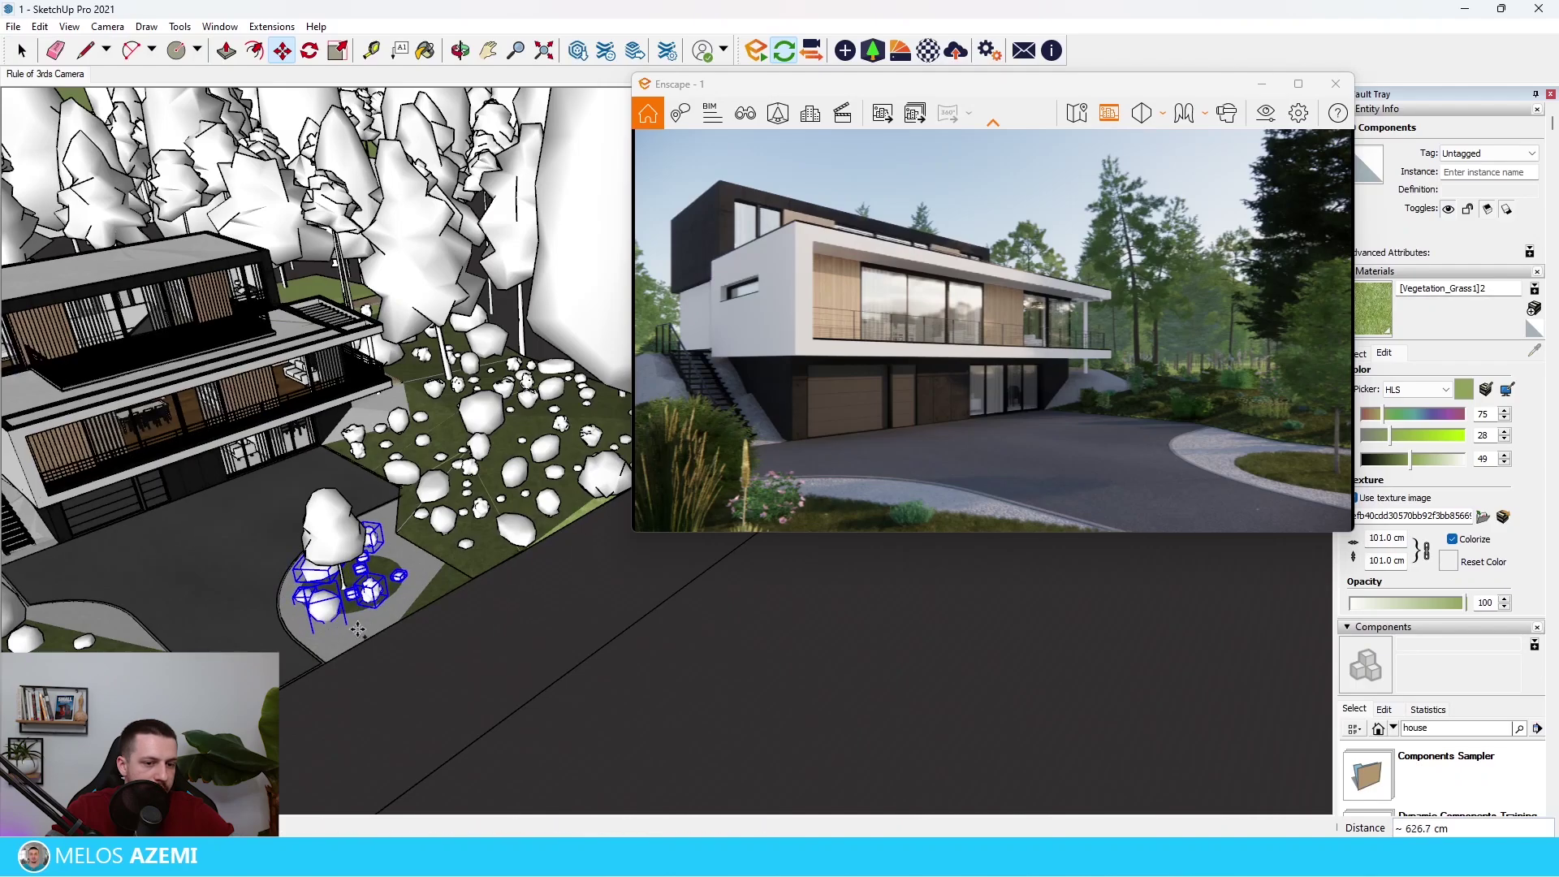
scroll(560, 507, "up", 5)
key("space")
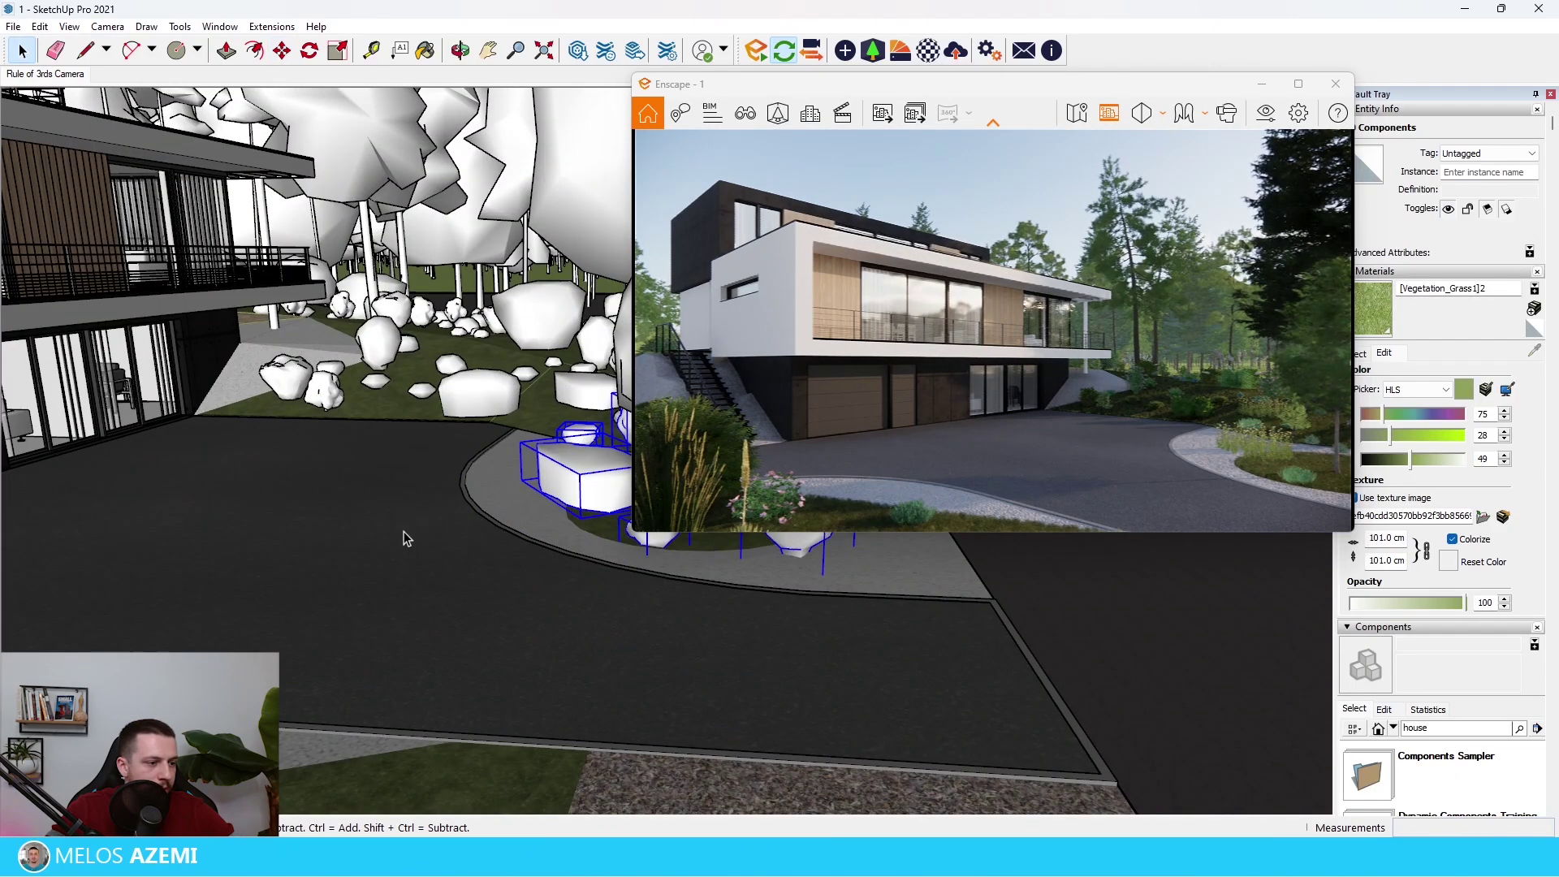
Step: Shift the copied bush cluster about 34 cm so it sits better inside the circular bed
scroll(380, 542, "down", 4)
key("m")
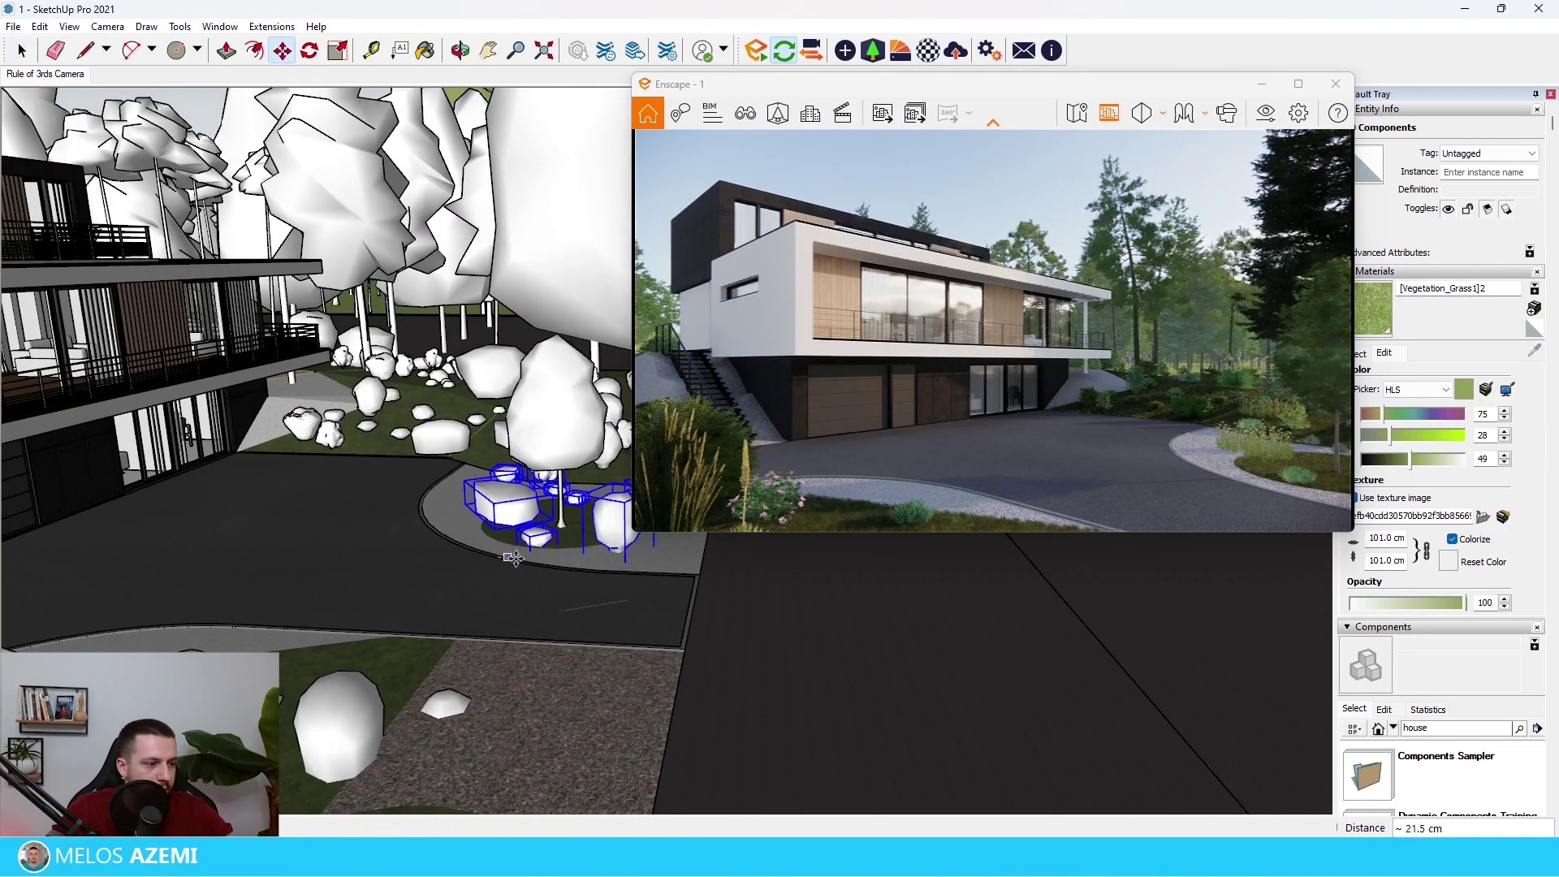
left_click(514, 554)
left_click(517, 512)
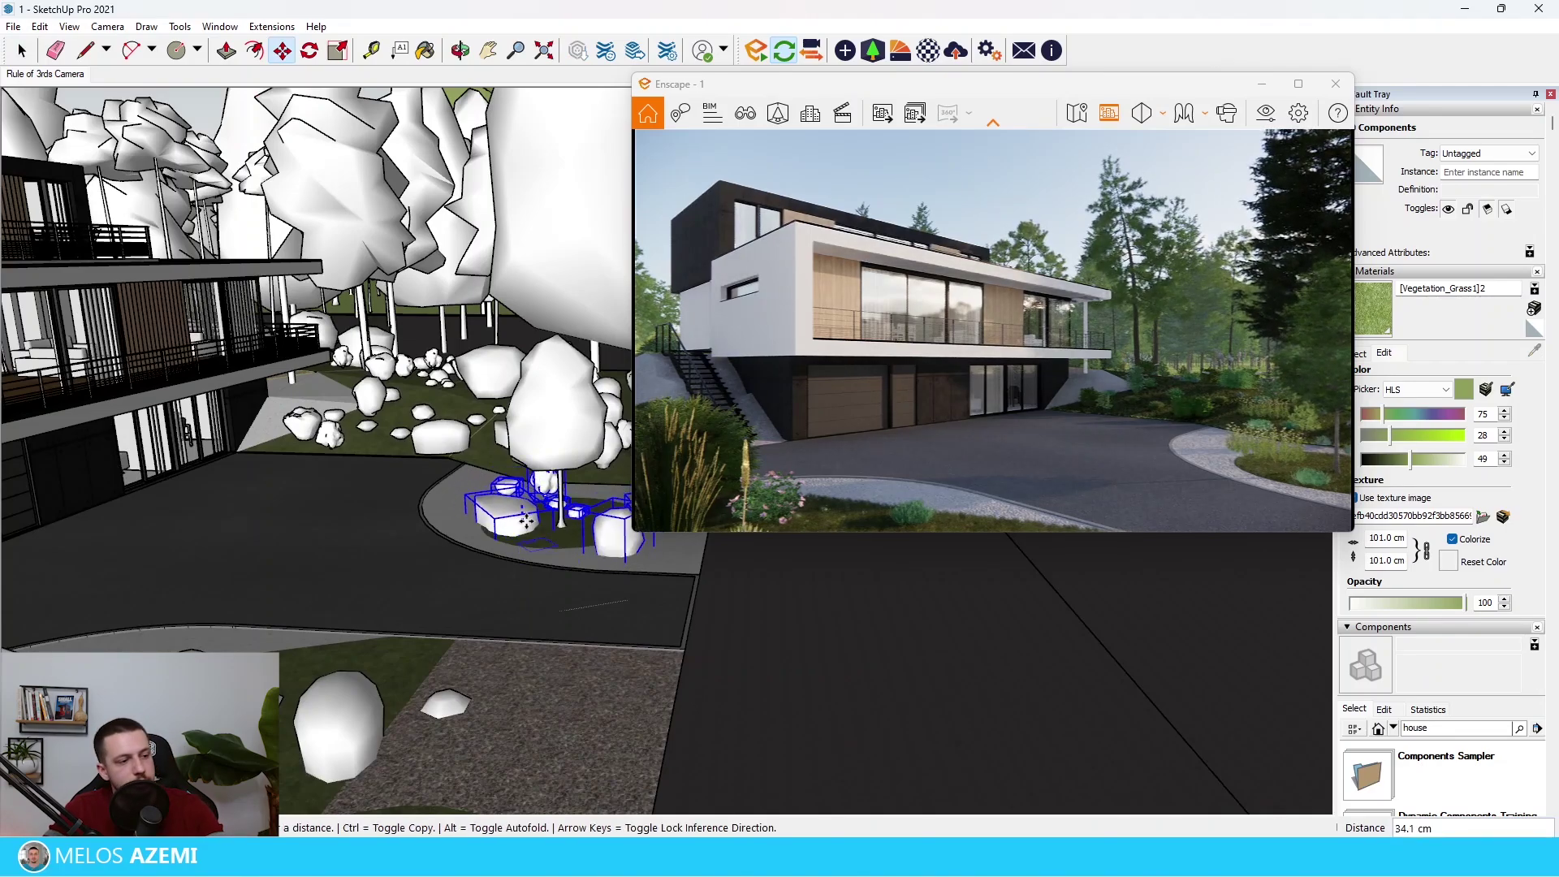
Step: Move only the smaller bushes of the copied cluster about 113 cm within the circular bed
key("m")
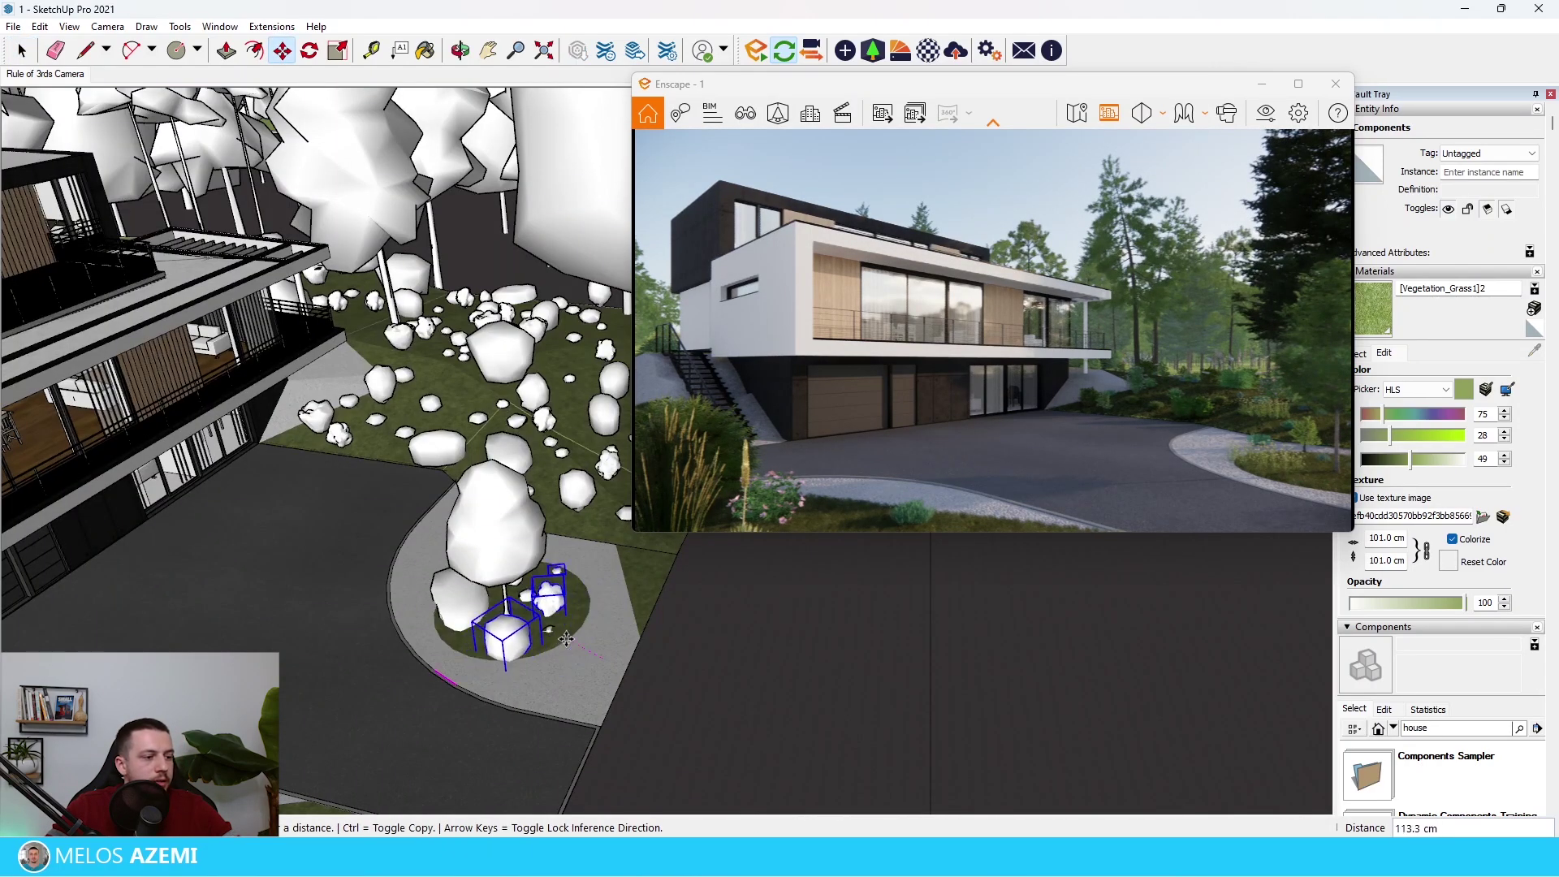
left_click(565, 636)
scroll(560, 635, "up", 5)
middle_click_drag(536, 617, 438, 569)
scroll(432, 521, "down", 5)
scroll(432, 523, "down", 4)
key("space")
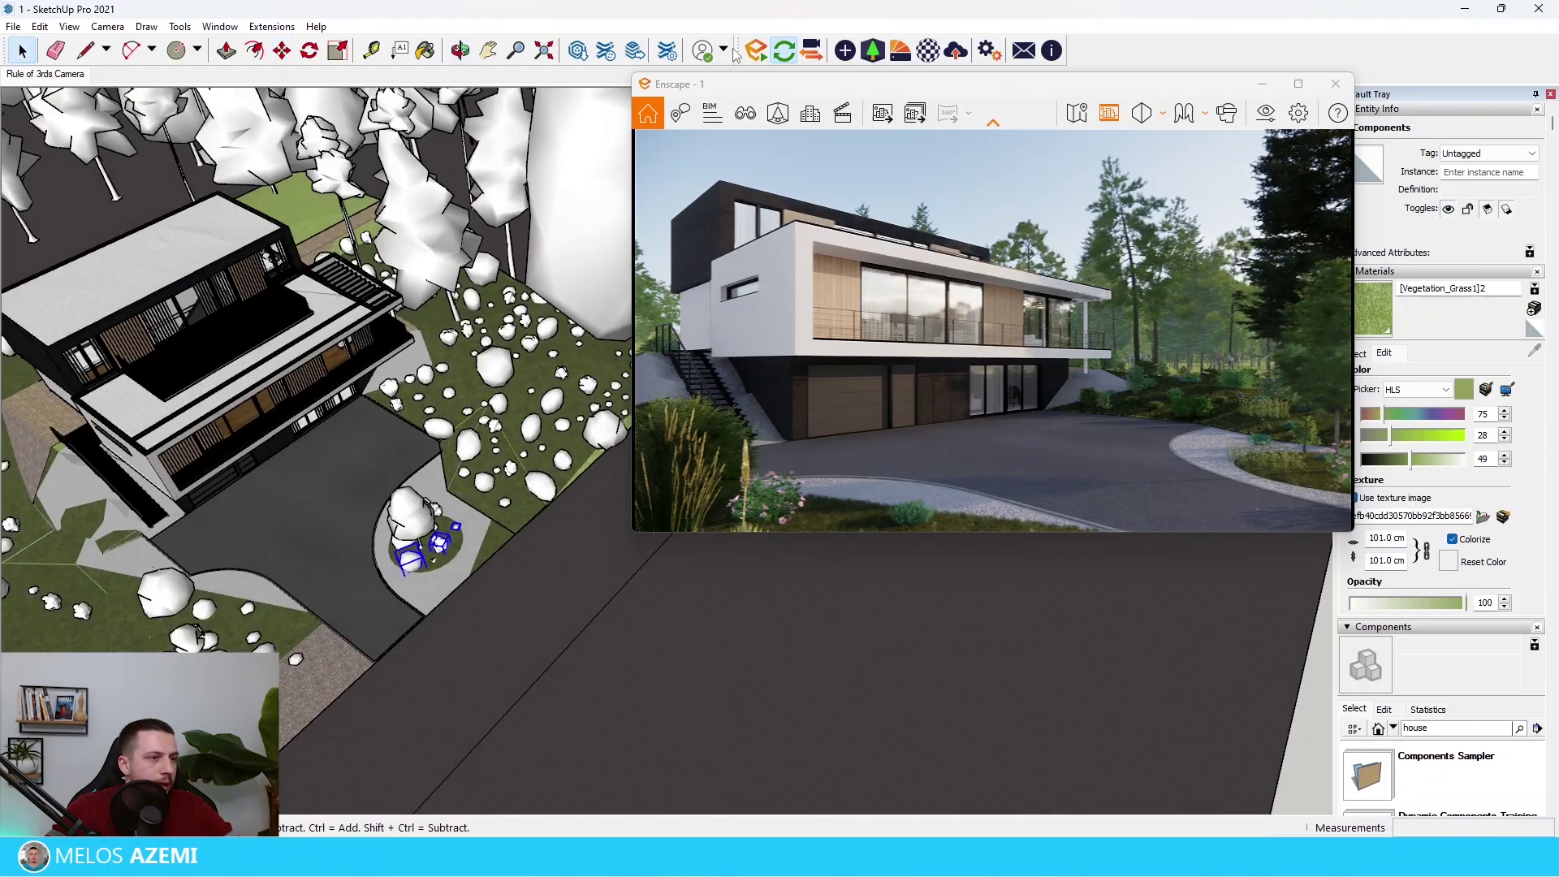
Step: Look through the tree section of the vegetation assets, including topiary and palms, for further planting
left_click(873, 50)
scroll(595, 520, "down", 10)
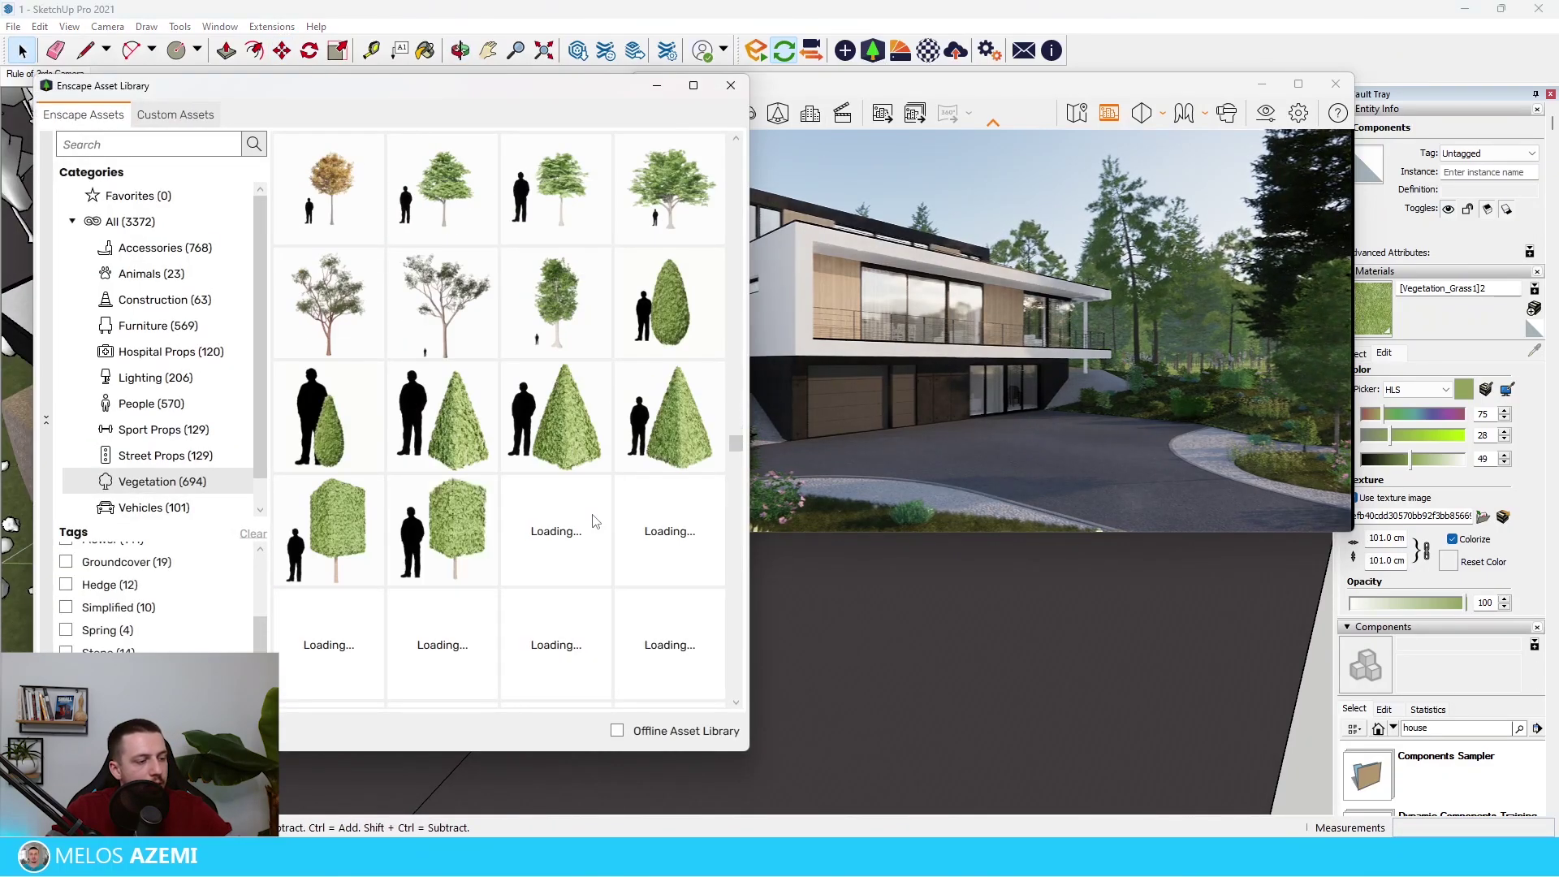
scroll(595, 521, "down", 3)
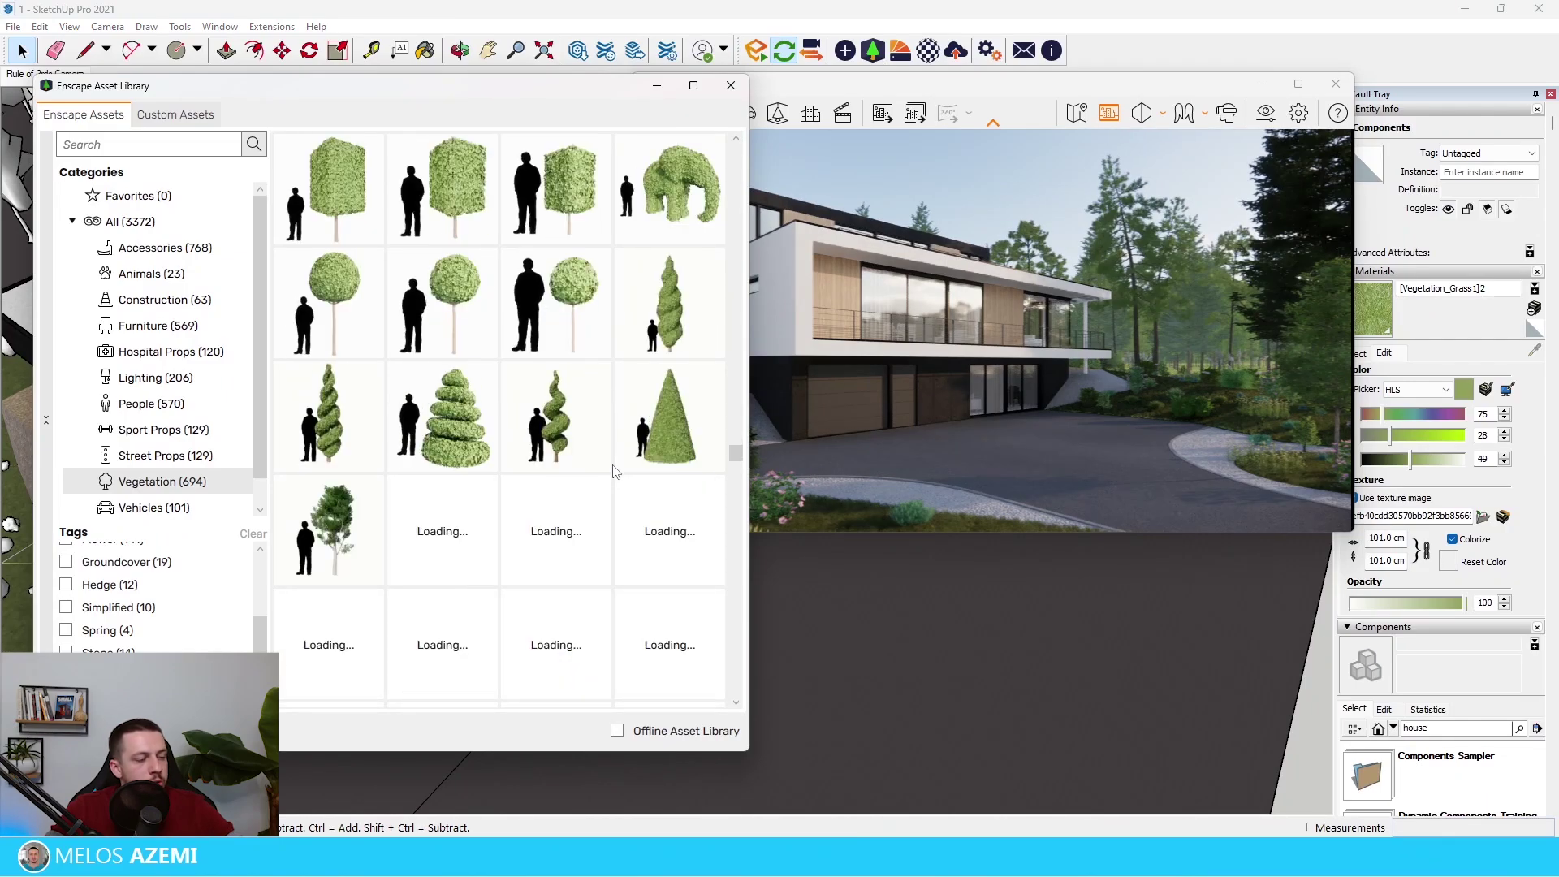
scroll(614, 472, "down", 1)
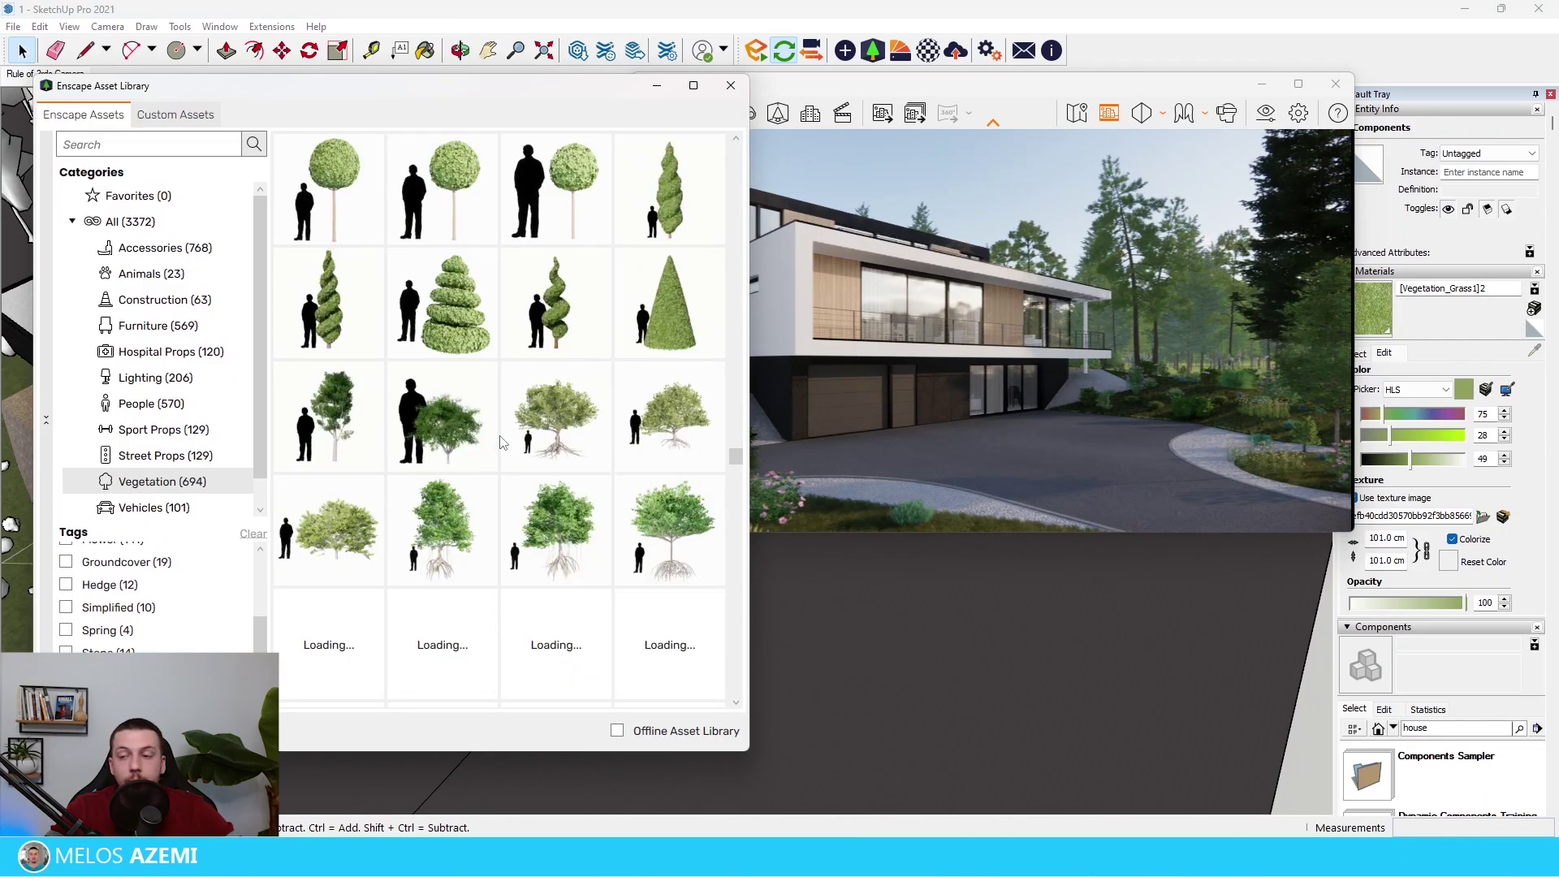
scroll(520, 454, "down", 4)
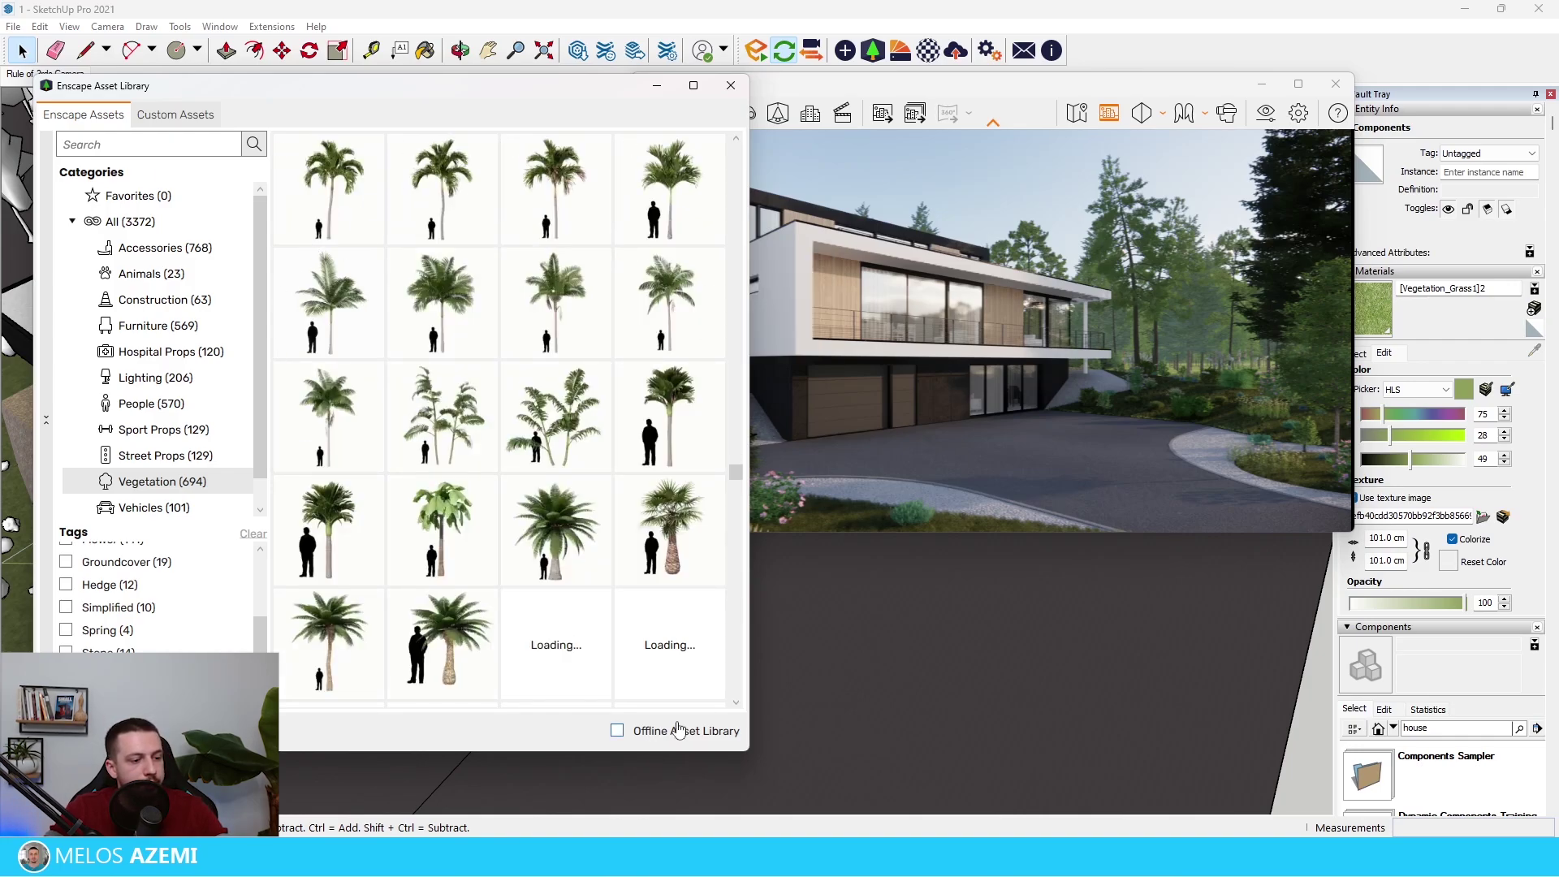
scroll(636, 591, "down", 3)
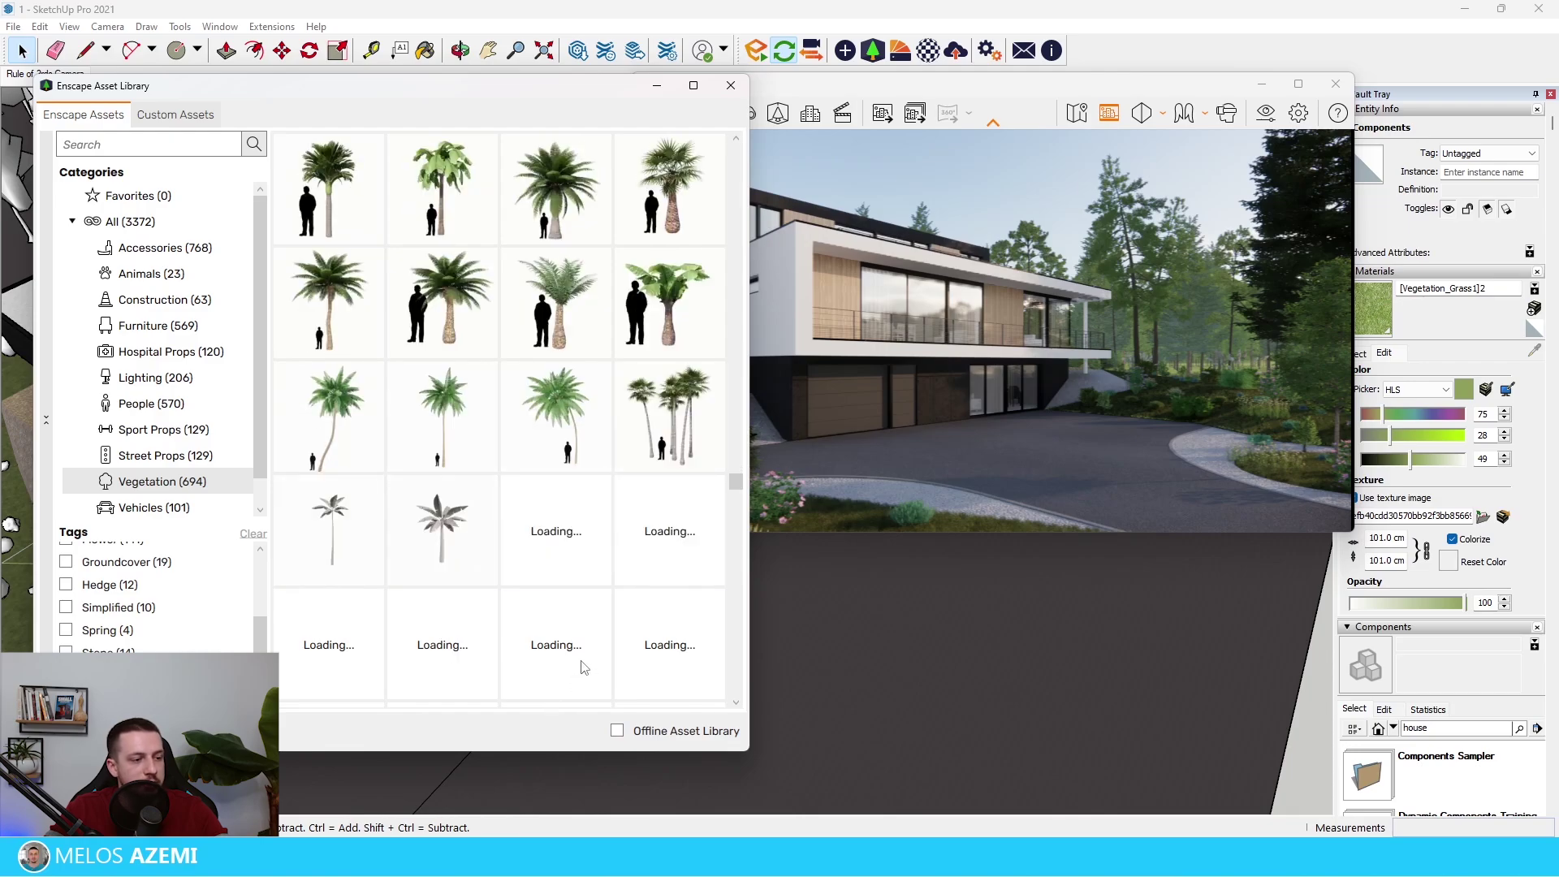
mouse_move(581, 434)
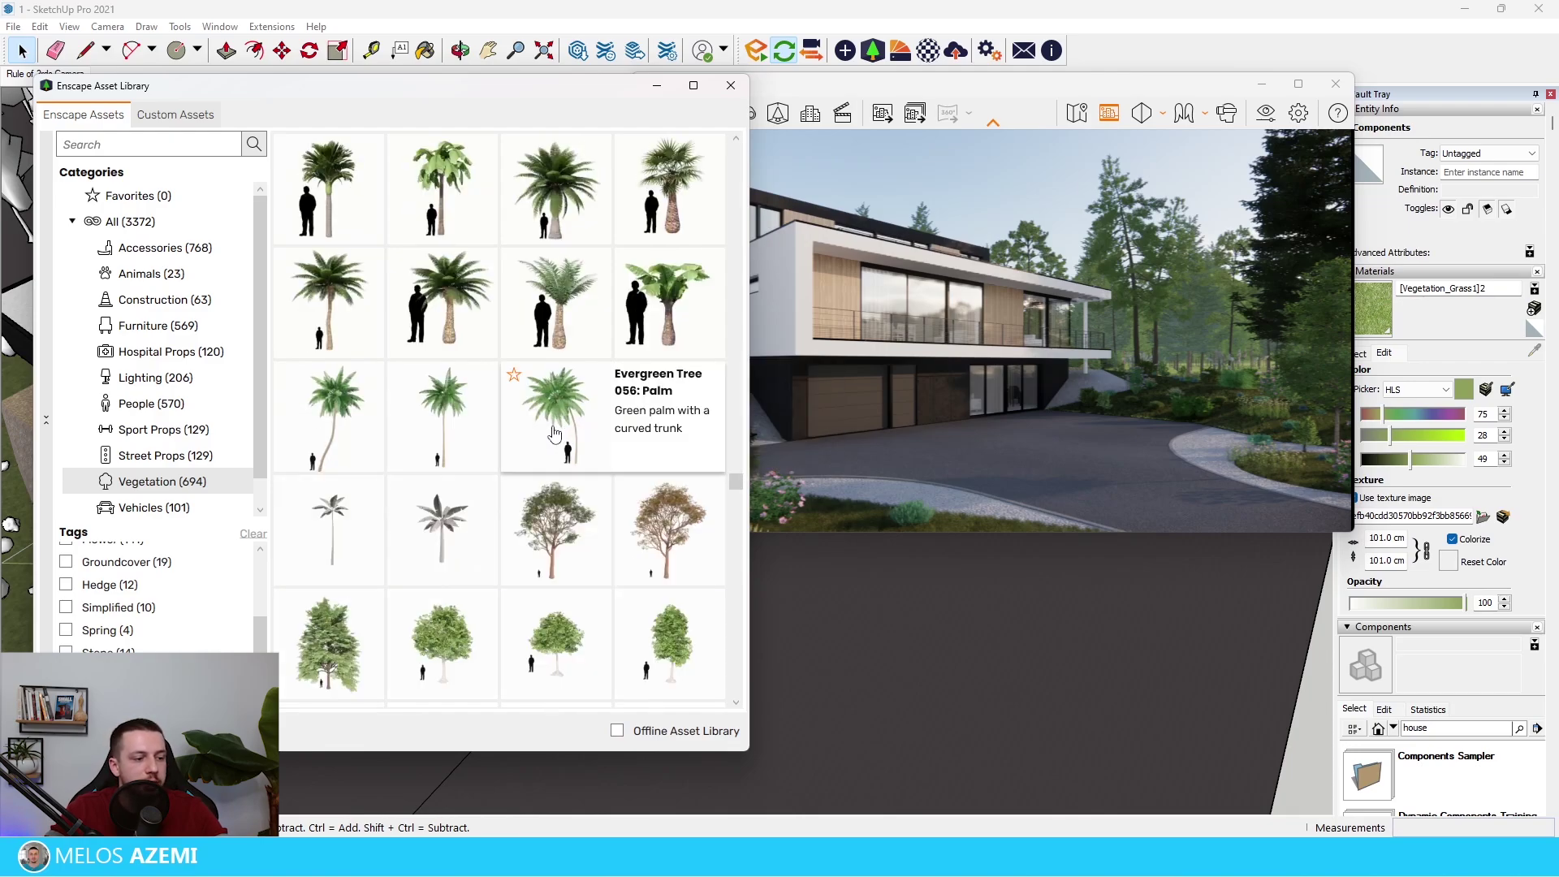
scroll(555, 434, "down", 4)
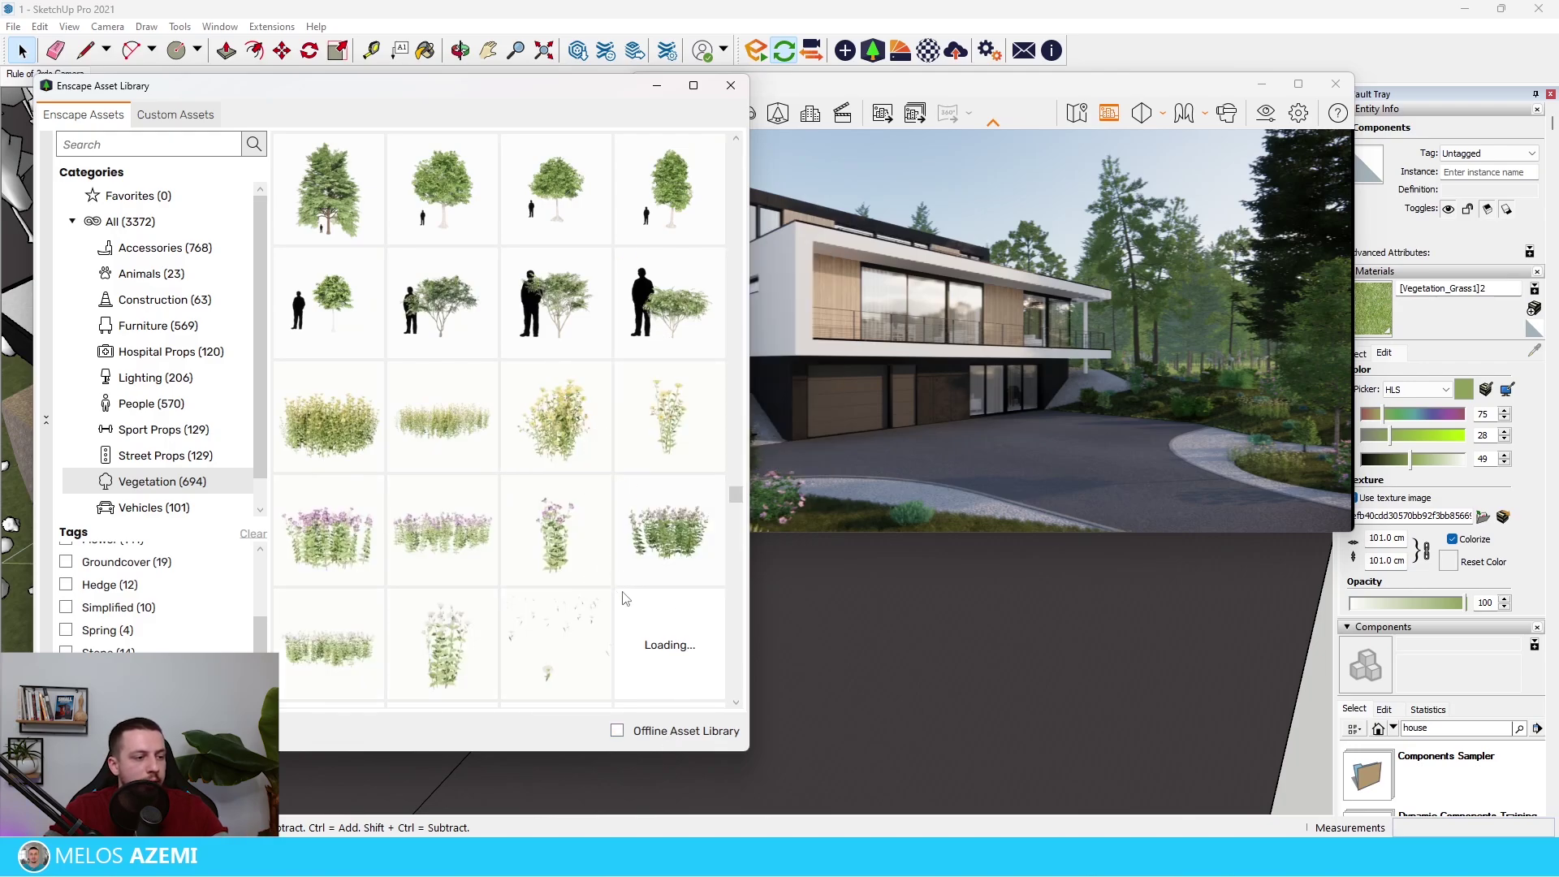
Step: Browse the flower, flowering shrub, hedge and potted plant sections of the vegetation assets for more foreground planting
mouse_move(603, 546)
scroll(603, 539, "down", 1)
mouse_move(661, 672)
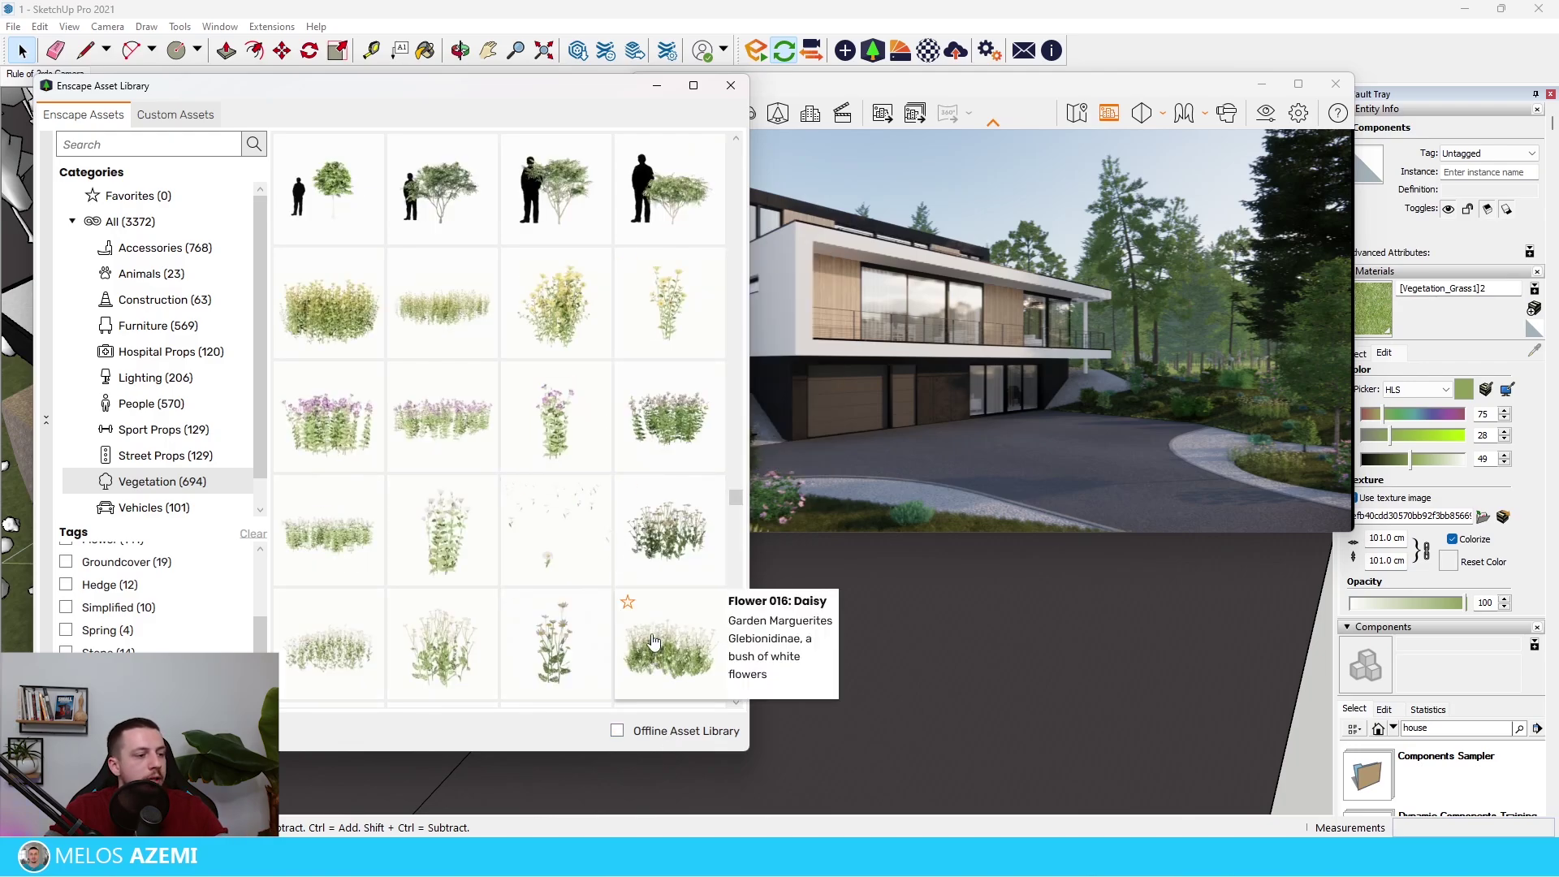
scroll(654, 641, "down", 4)
mouse_move(571, 501)
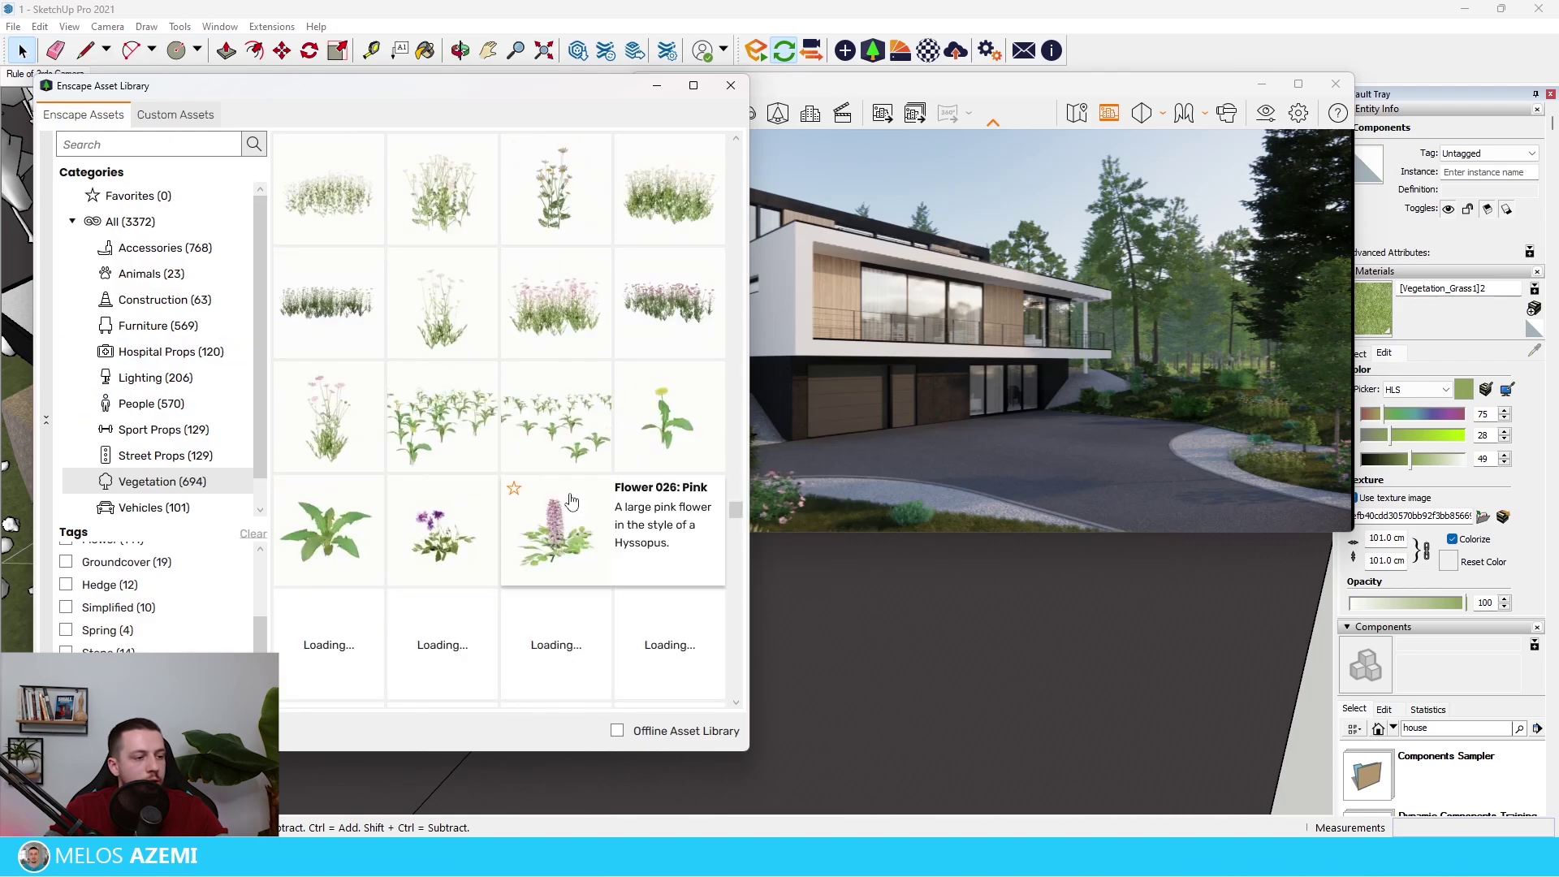
scroll(613, 484, "down", 3)
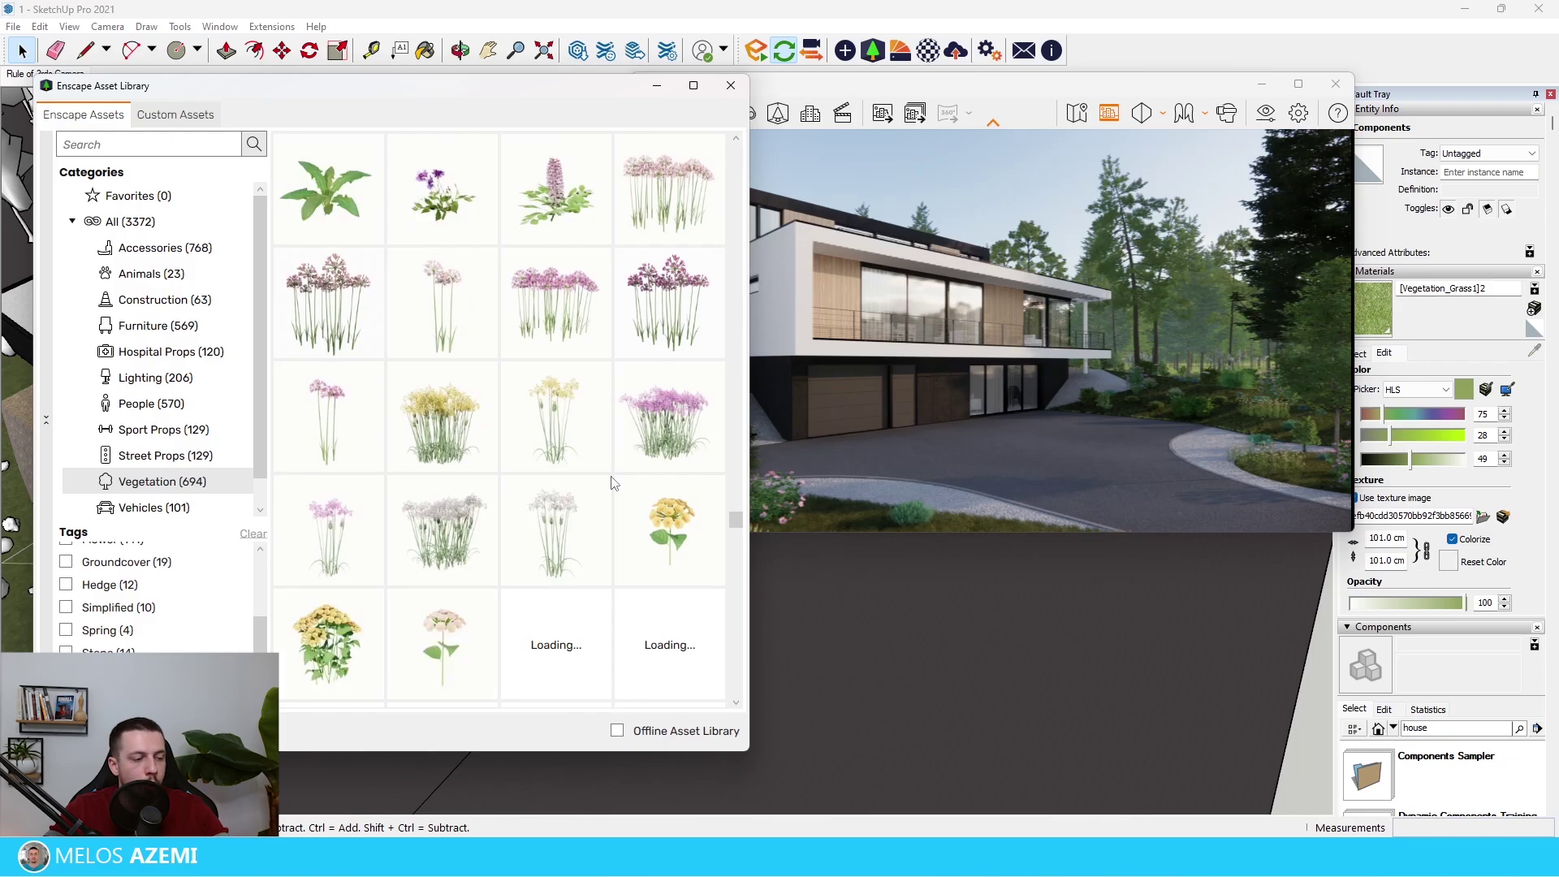
scroll(613, 484, "down", 5)
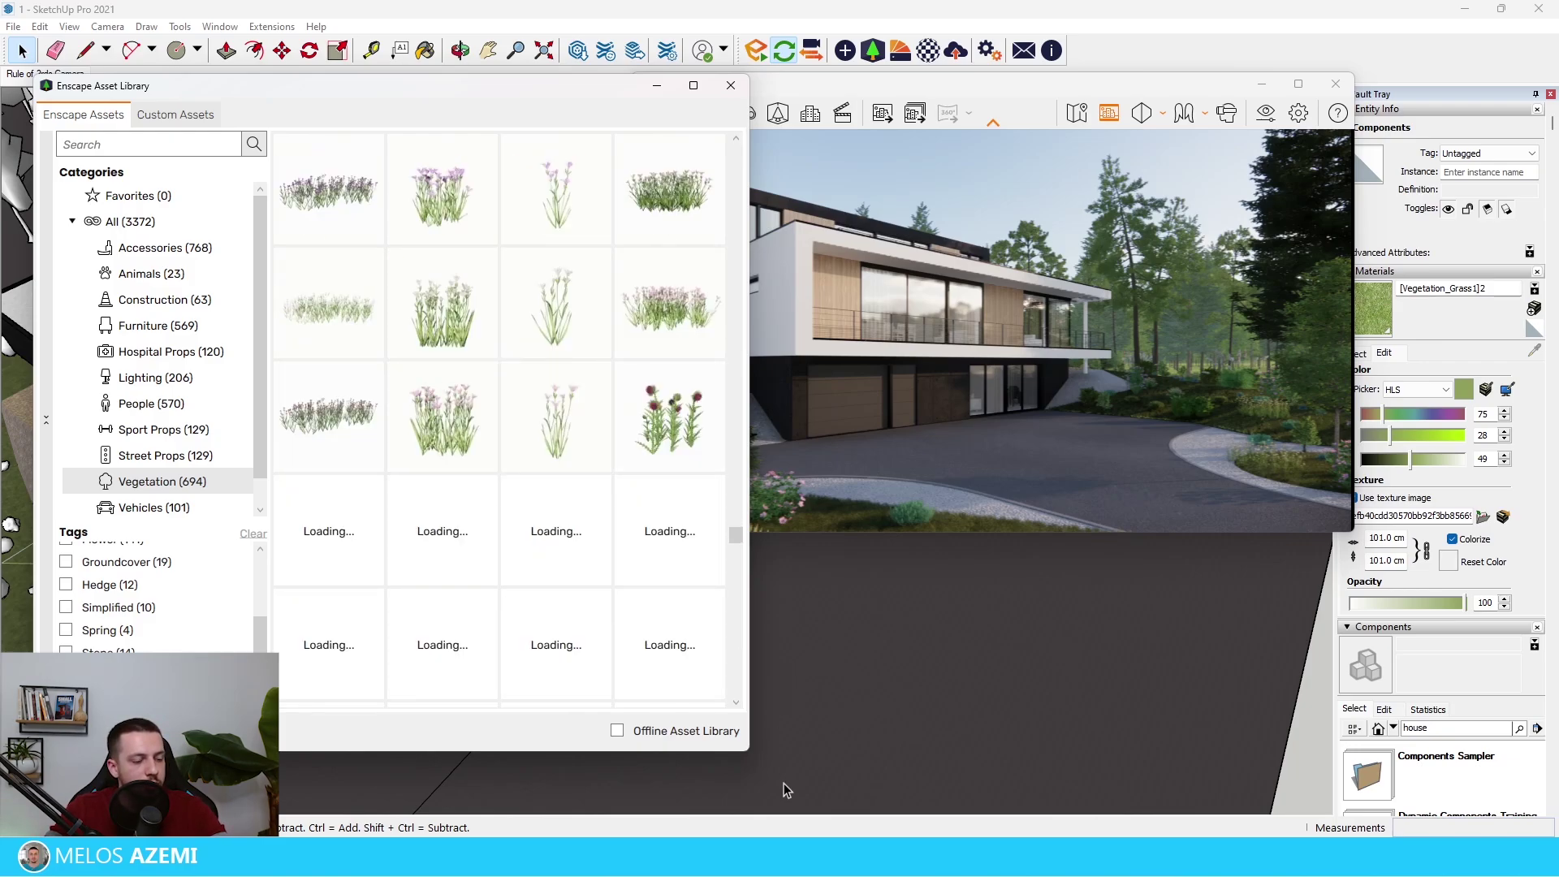
scroll(617, 487, "down", 2)
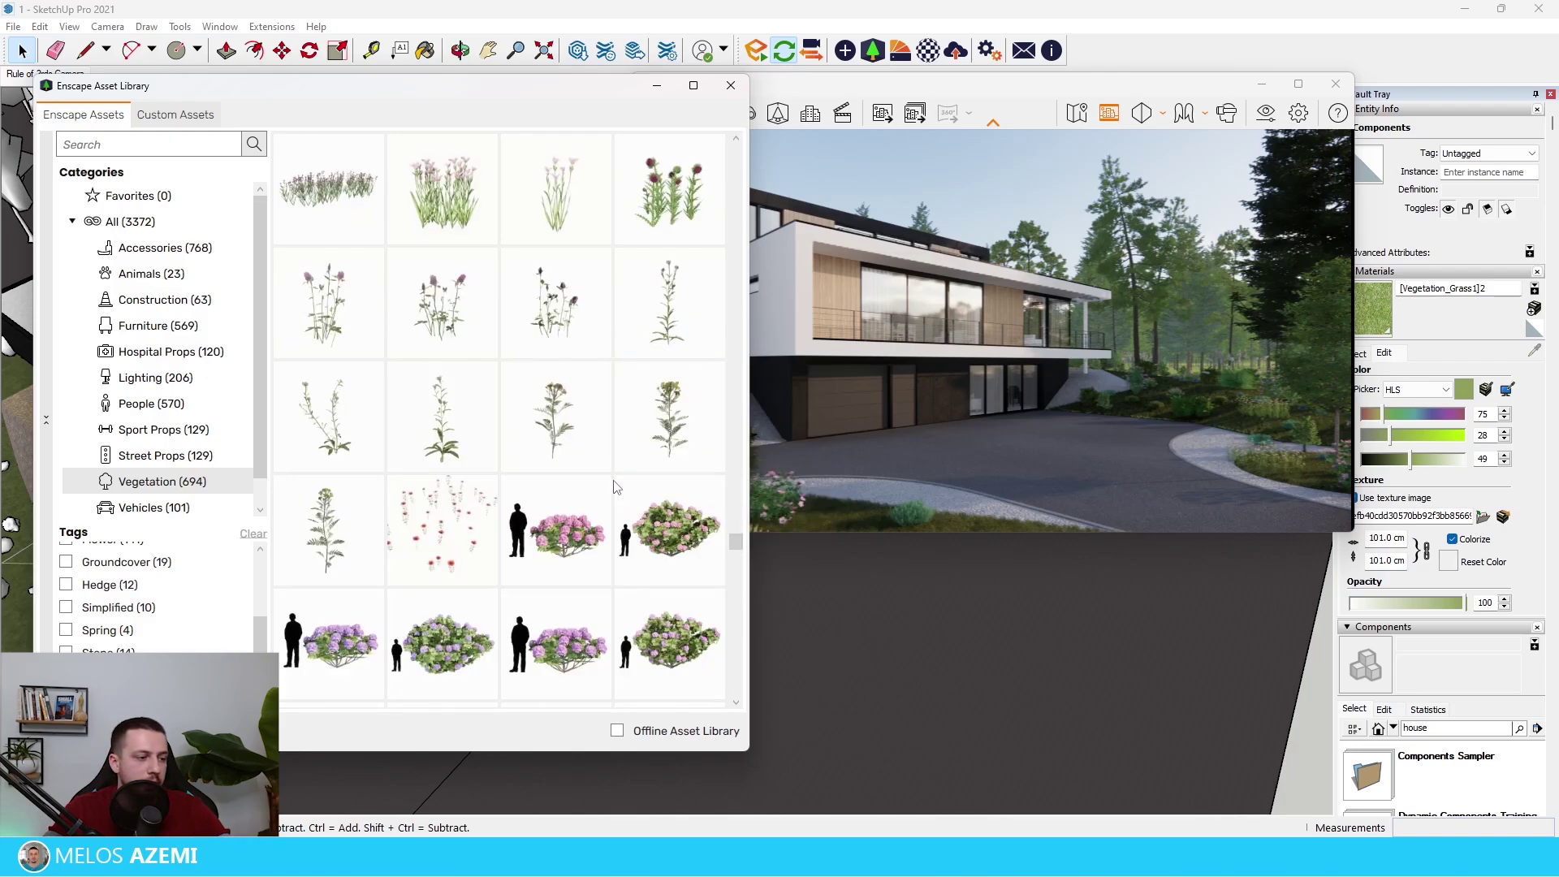
scroll(616, 485, "down", 4)
scroll(615, 503, "down", 5)
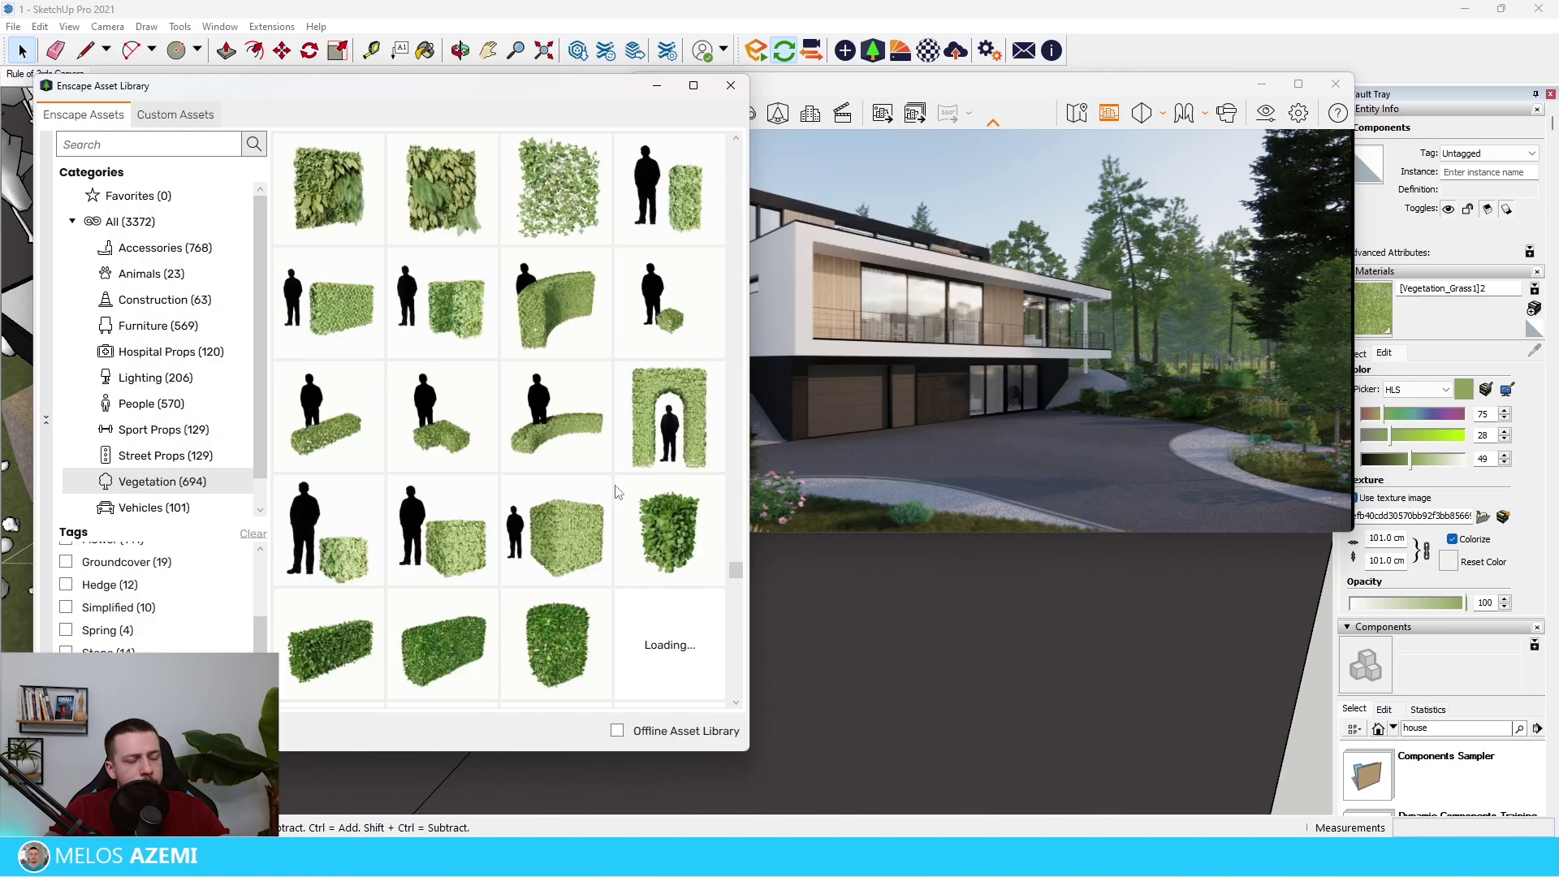
scroll(616, 491, "down", 4)
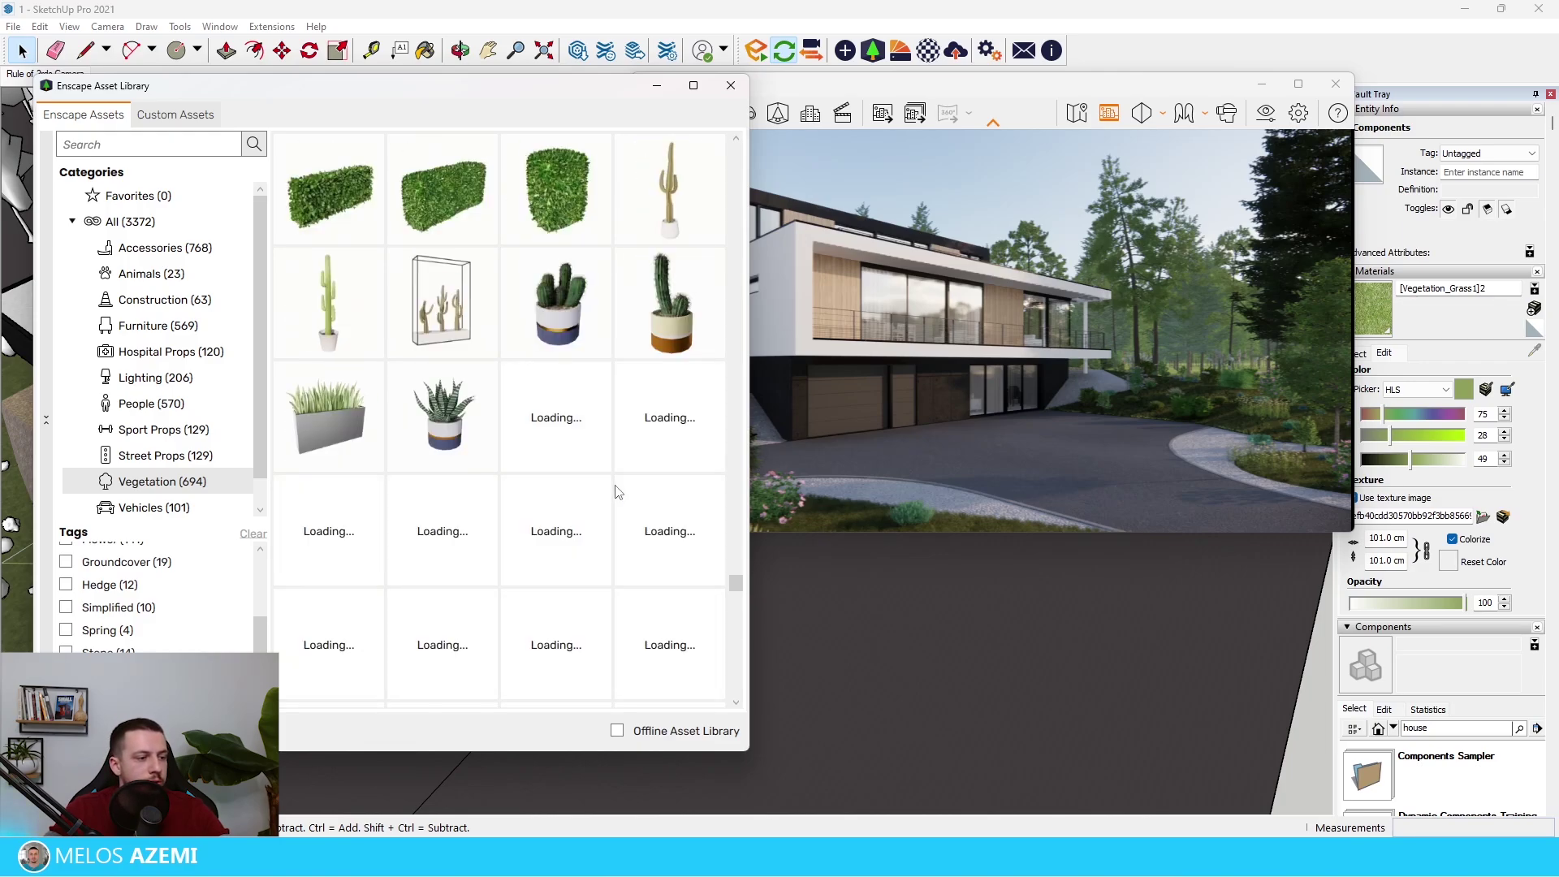
Step: Add the Stone 010 group to the lawn bush cluster beside the driveway, turned and shifted about 35 cm into position
scroll(617, 489, "down", 8)
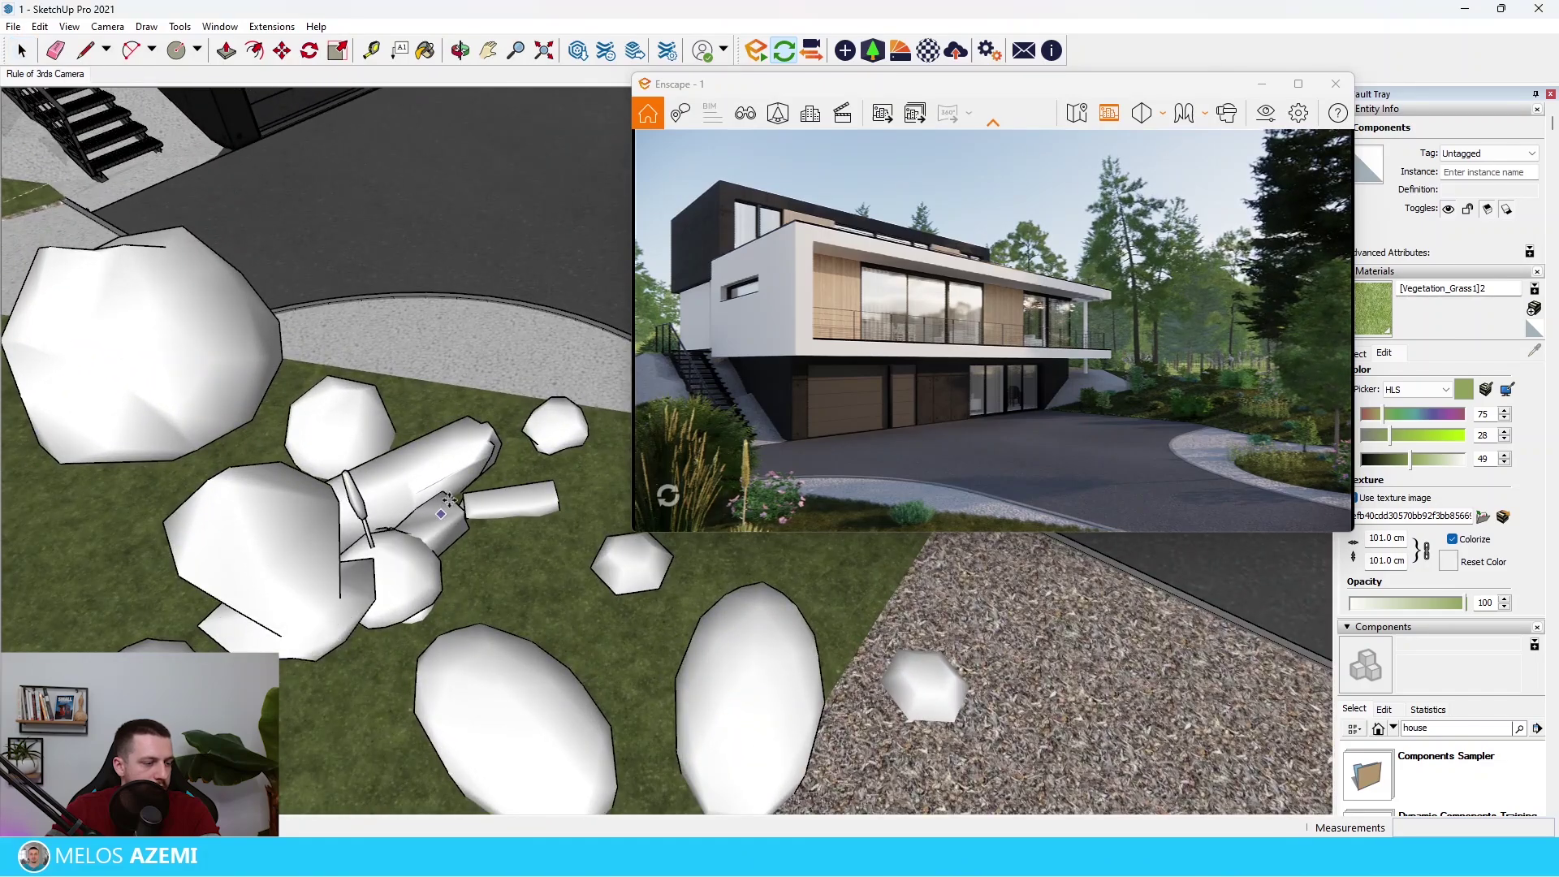
middle_click_drag(445, 497, 443, 505)
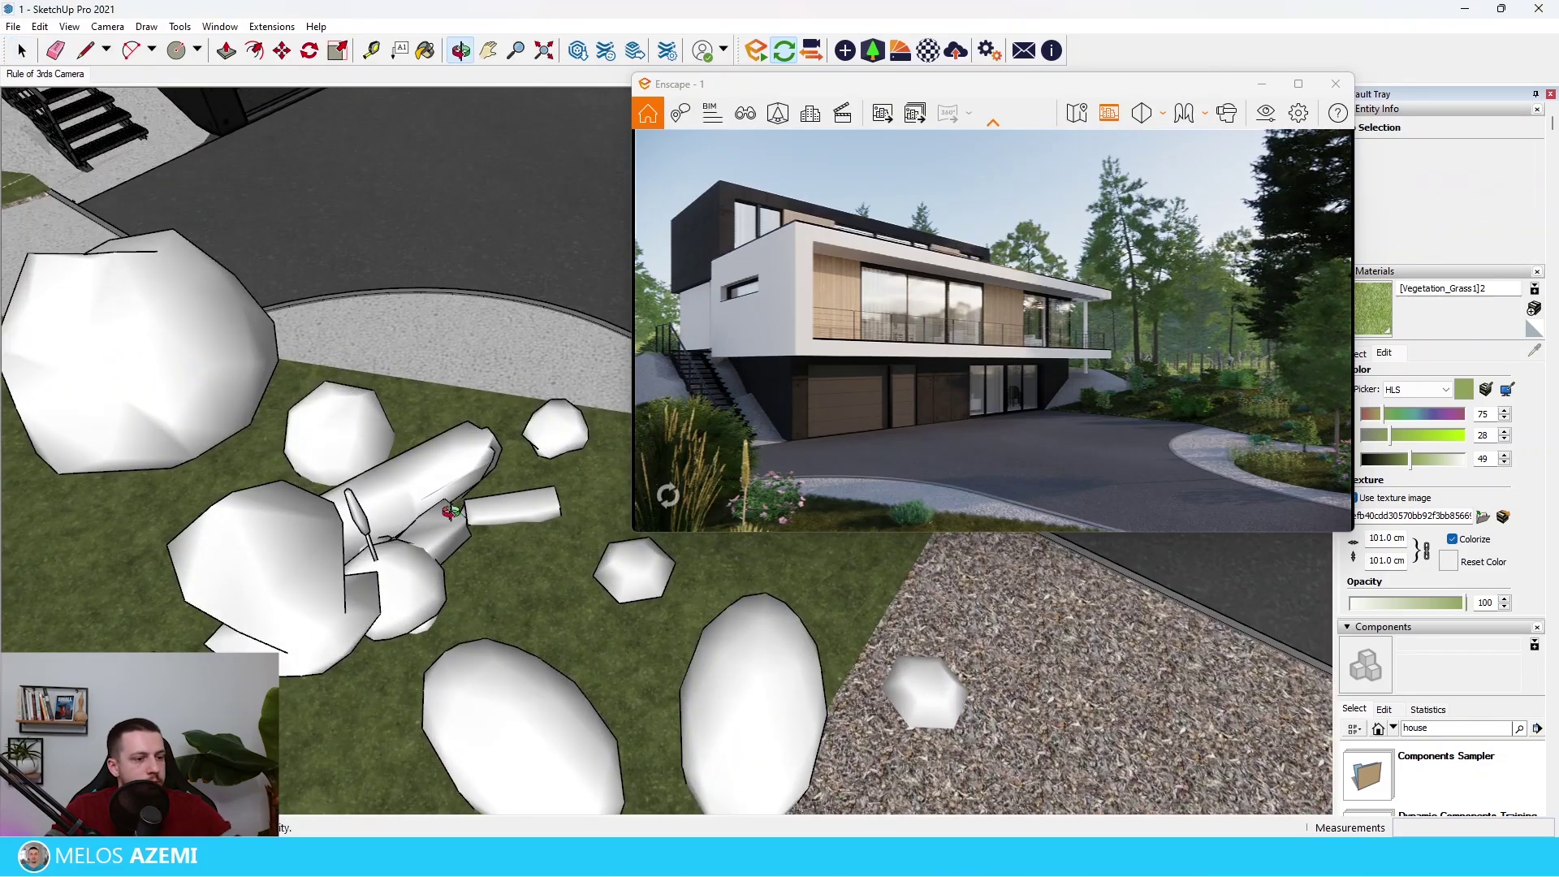
left_click(498, 446)
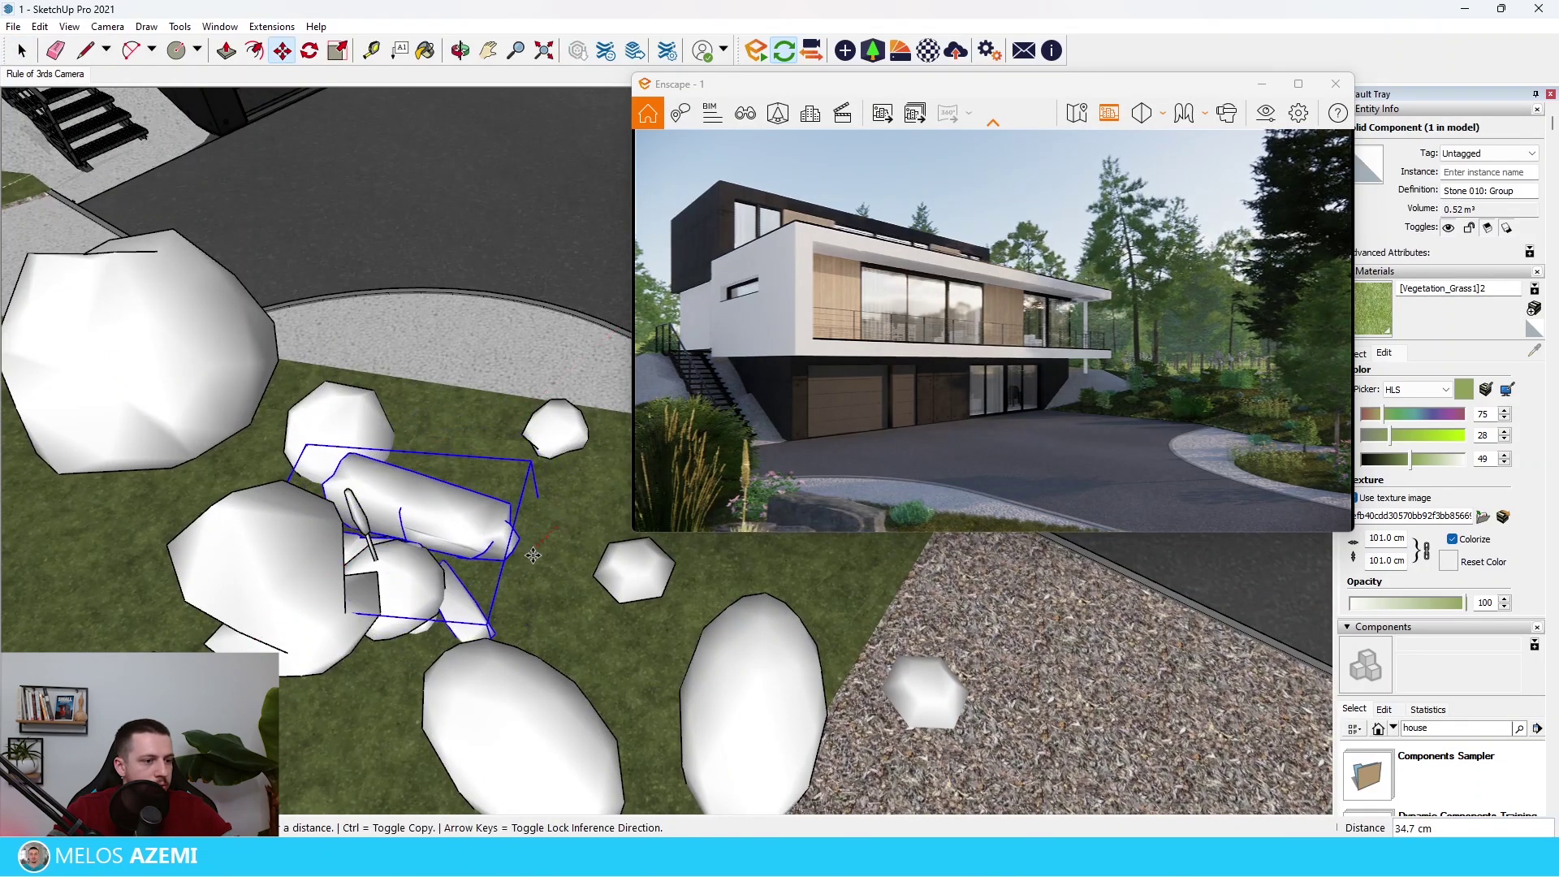
left_click(515, 574)
scroll(321, 531, "down", 3)
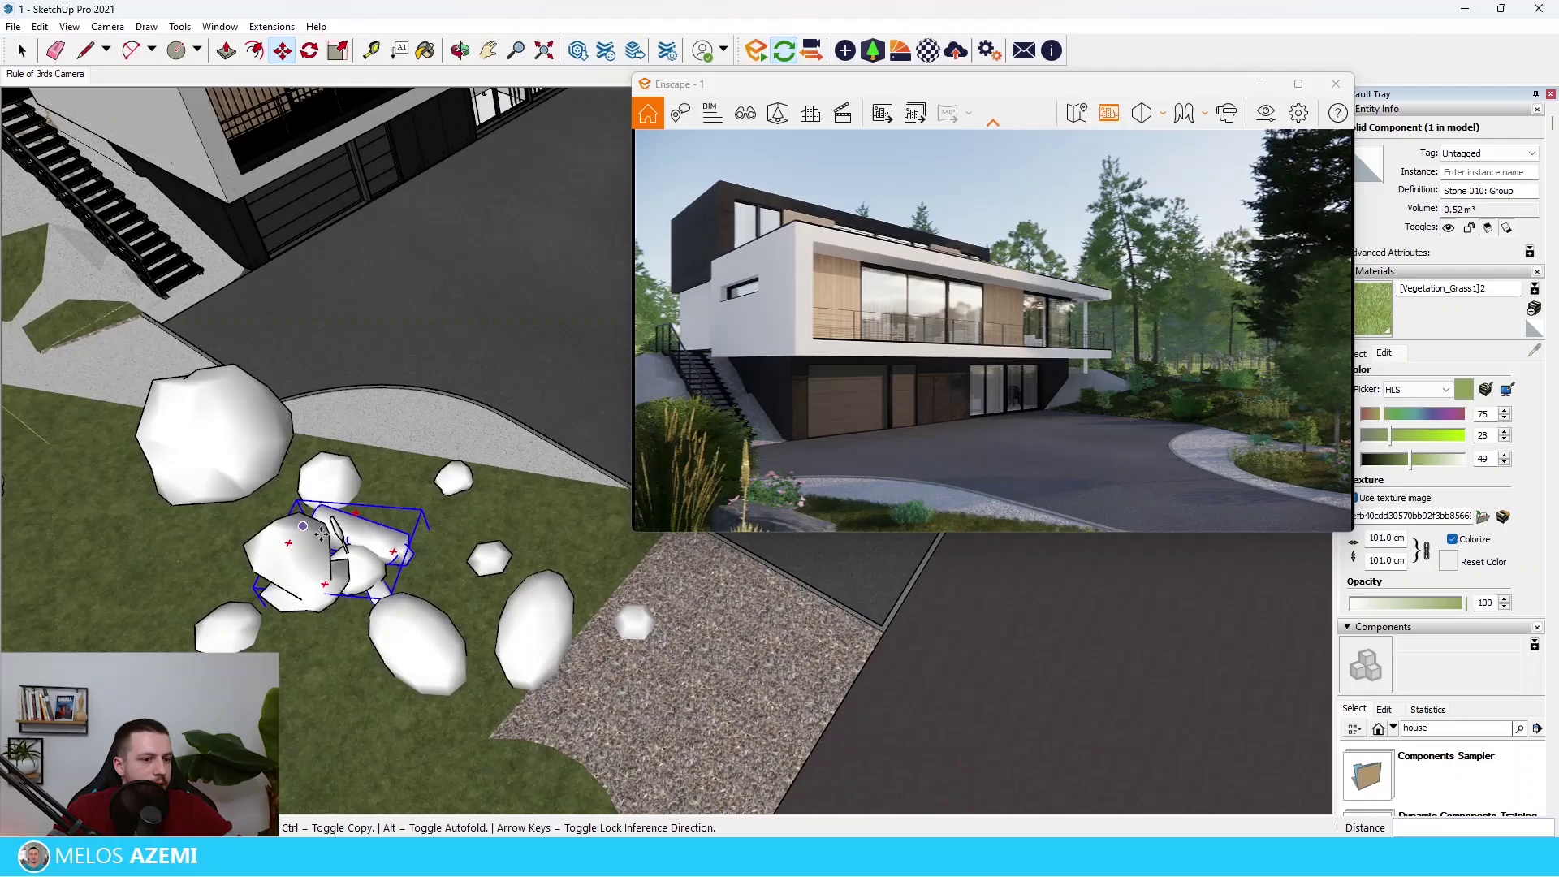
Step: Copy the Stone 010 group from the lawn cluster into the circular bed around the tree
left_click(392, 595)
key("ctrl")
scroll(393, 595, "down", 5)
scroll(542, 438, "up", 2)
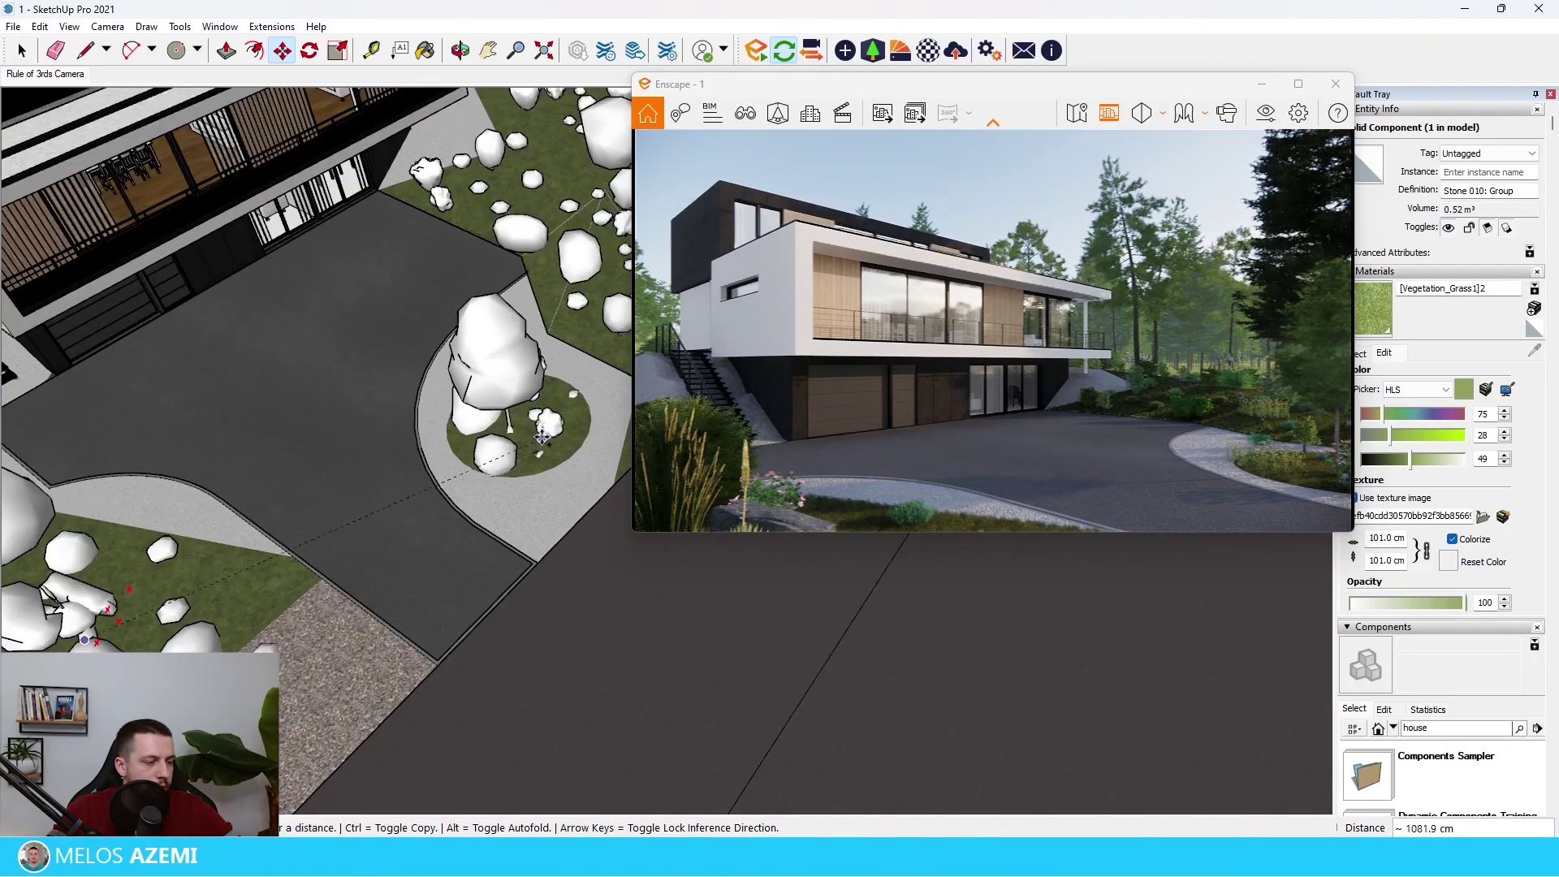
scroll(539, 438, "up", 4)
left_click(464, 449)
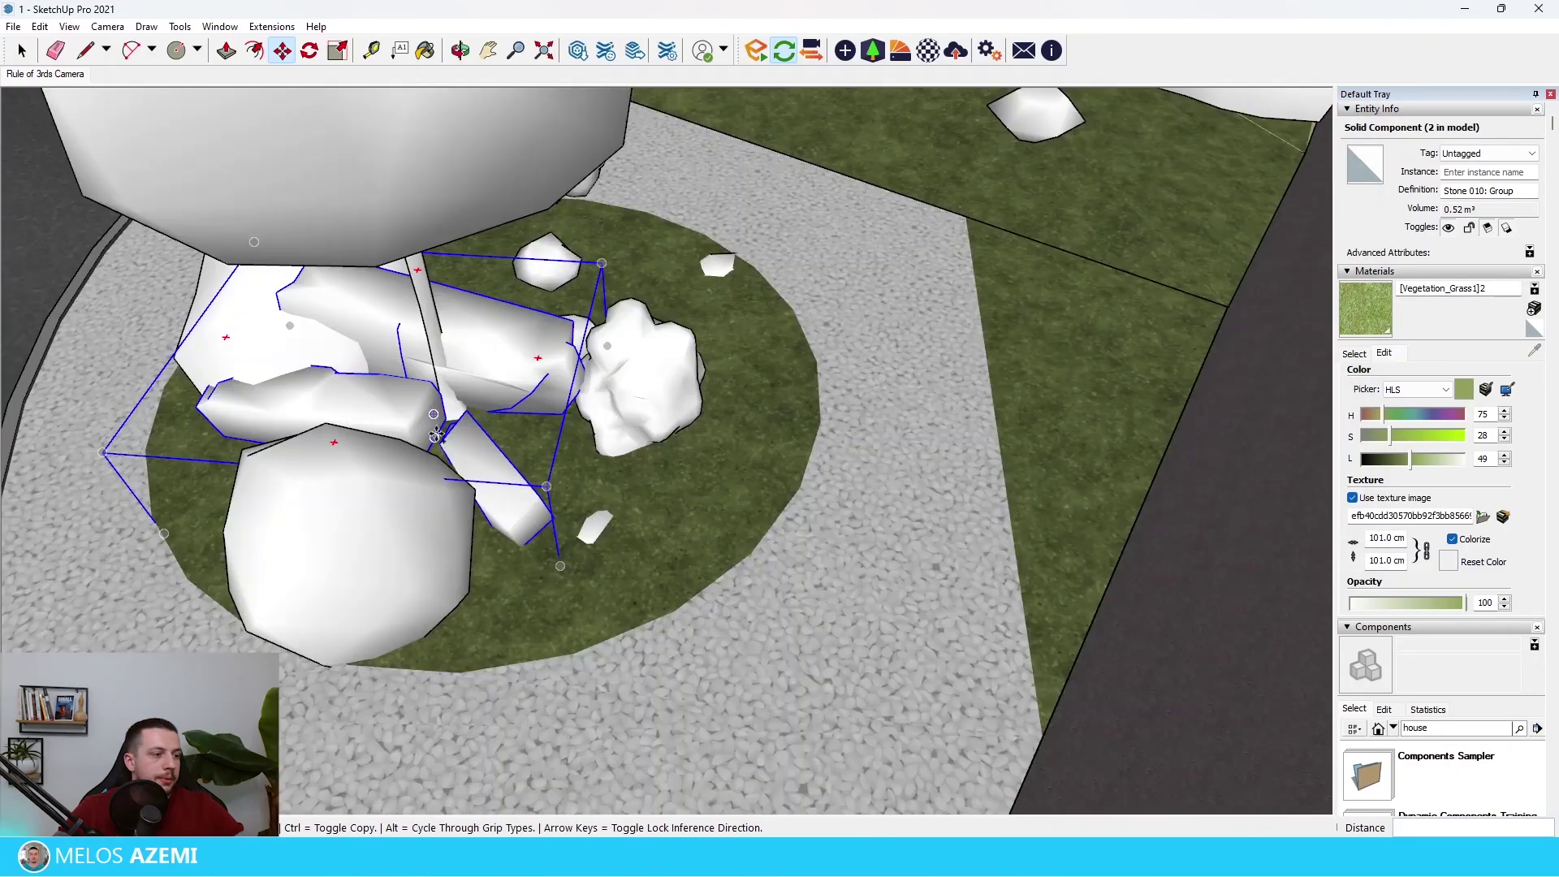
Step: Scale the copied stone group down uniformly to fit inside the circular bed and move it about 22 cm
key("s")
left_click(102, 452)
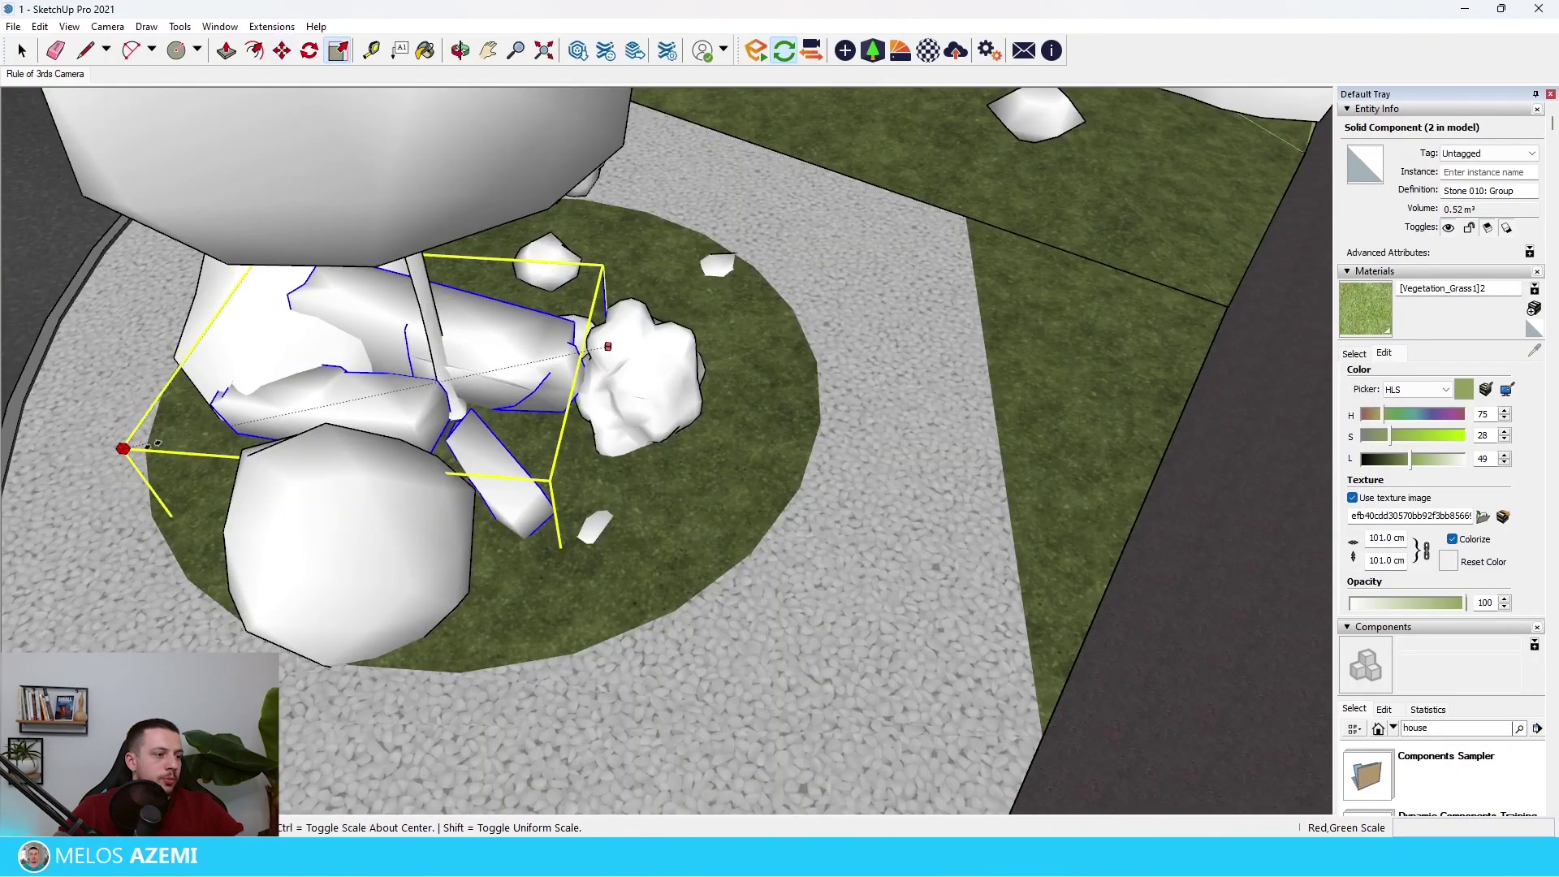
left_click_drag(123, 448, 305, 410)
key("m")
left_click(516, 438)
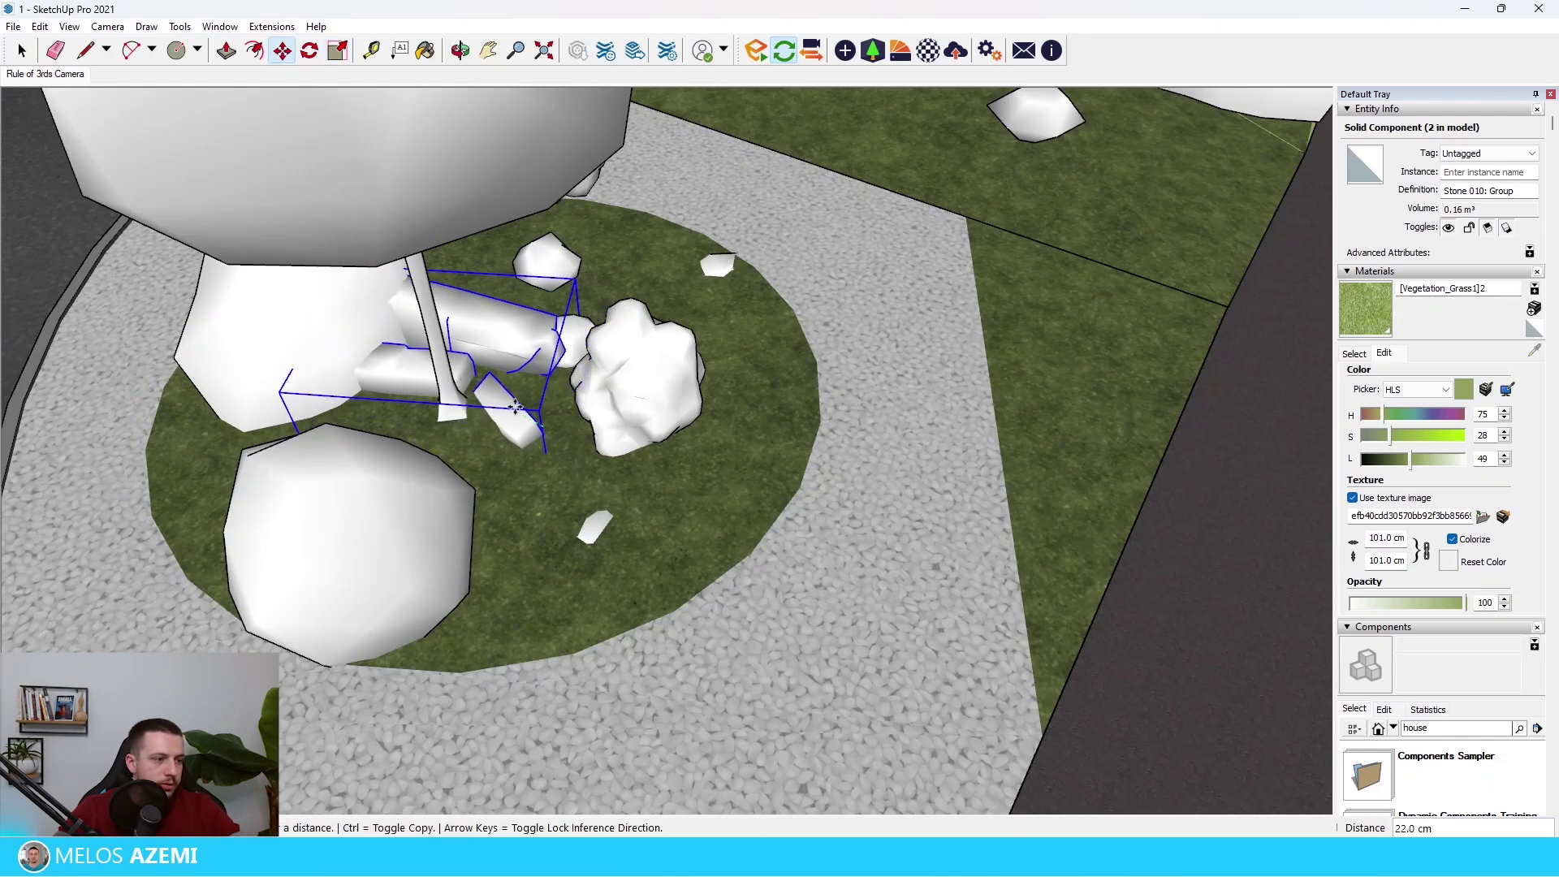
left_click(517, 405)
key("space")
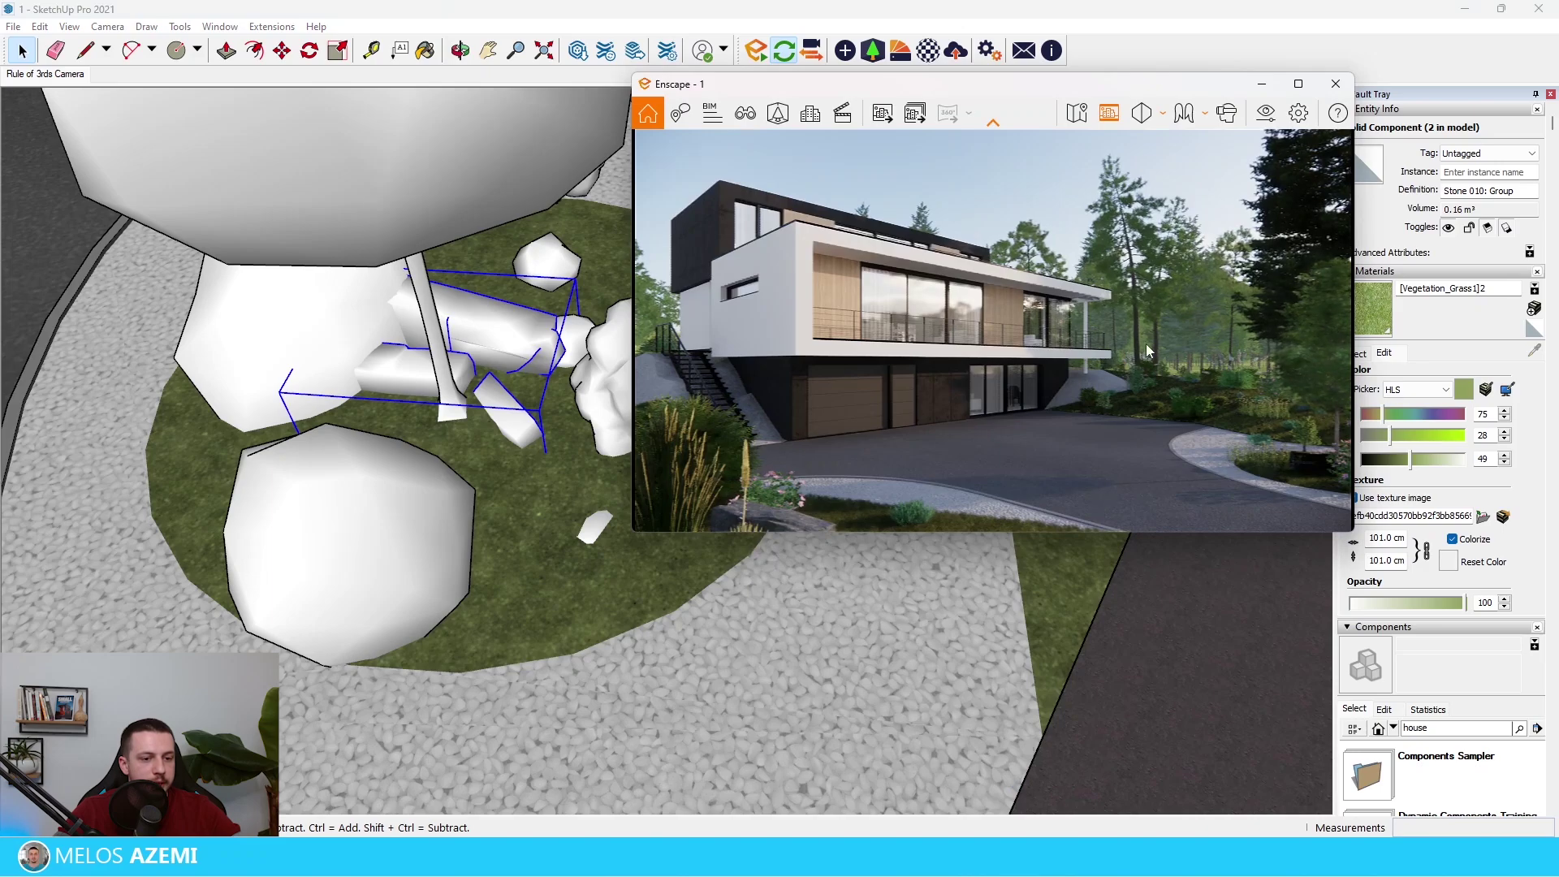
Step: Scale Bush 077 near the foot of the stairs uniformly to 0.68 and show the Rule of 3rds Camera view in the render
scroll(863, 675, "down", 3)
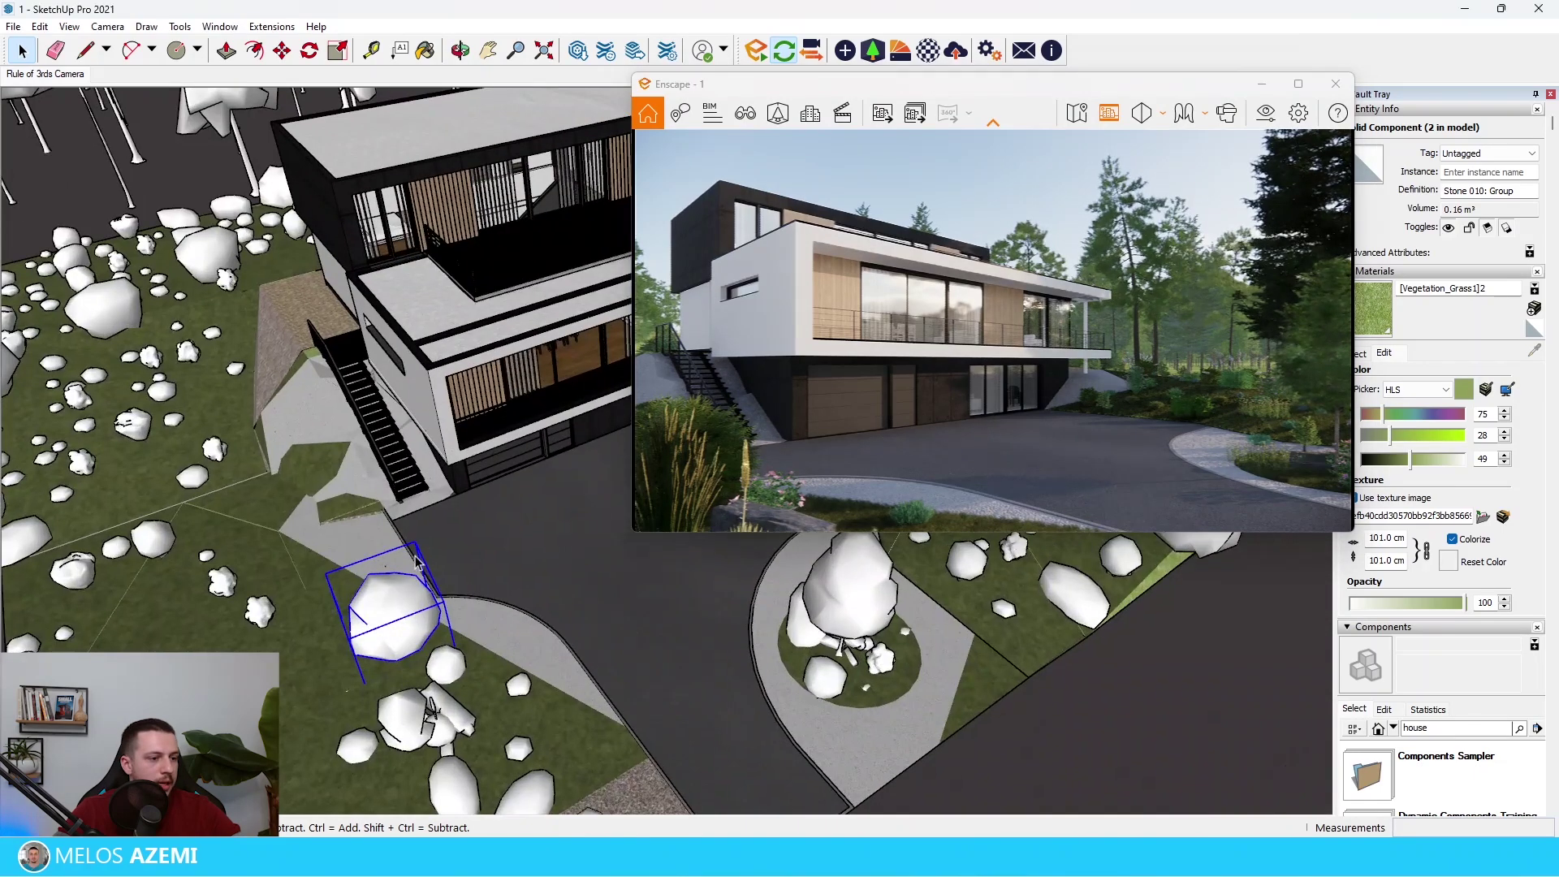
middle_click_drag(455, 625, 496, 529)
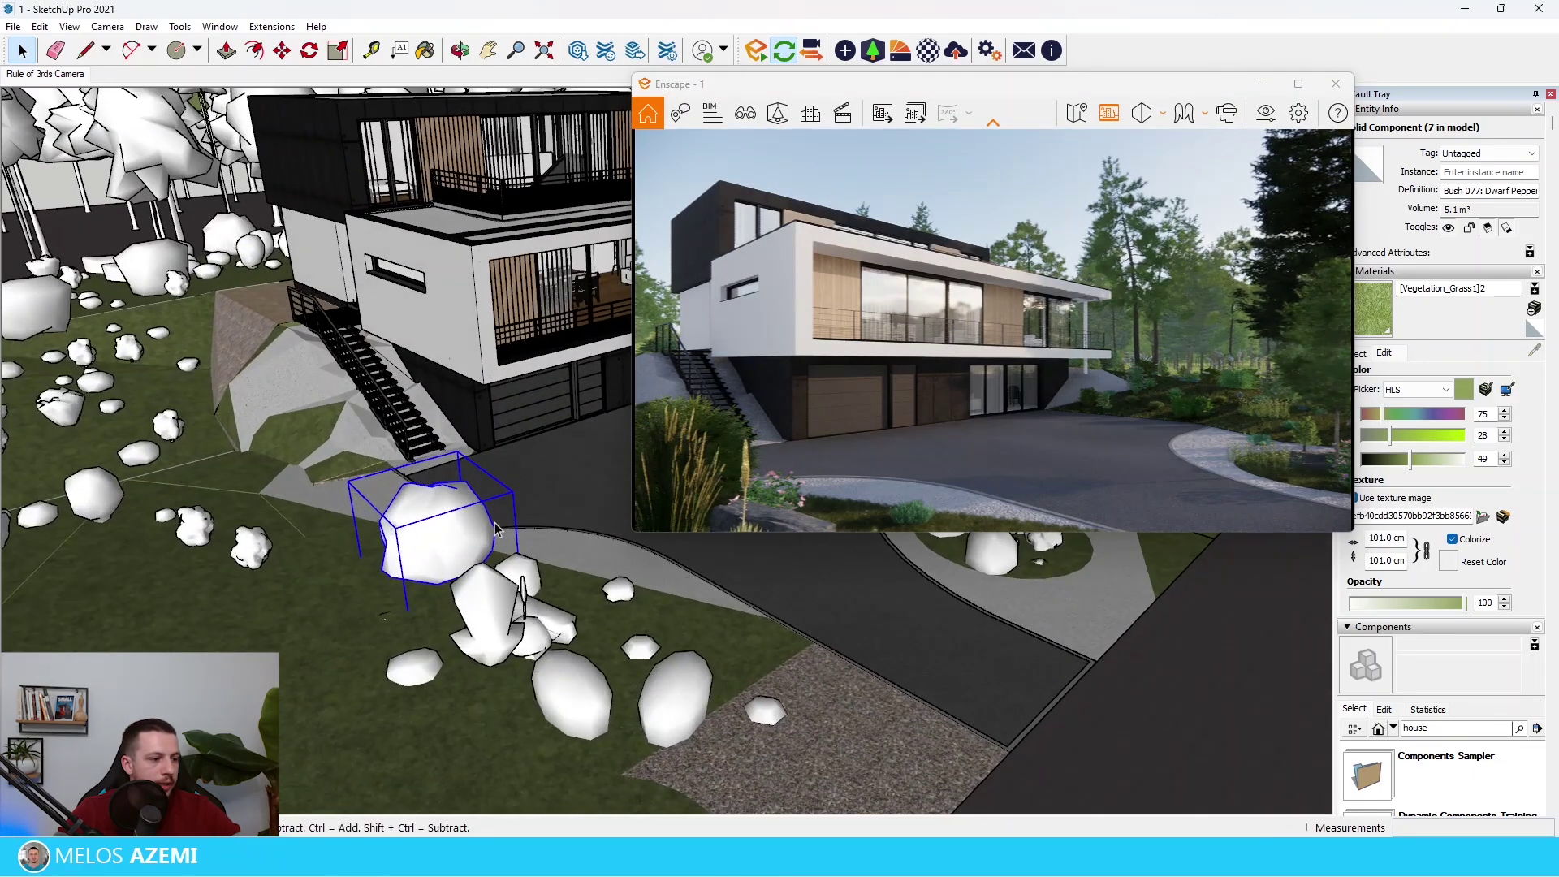
scroll(505, 499, "up", 1)
key("s")
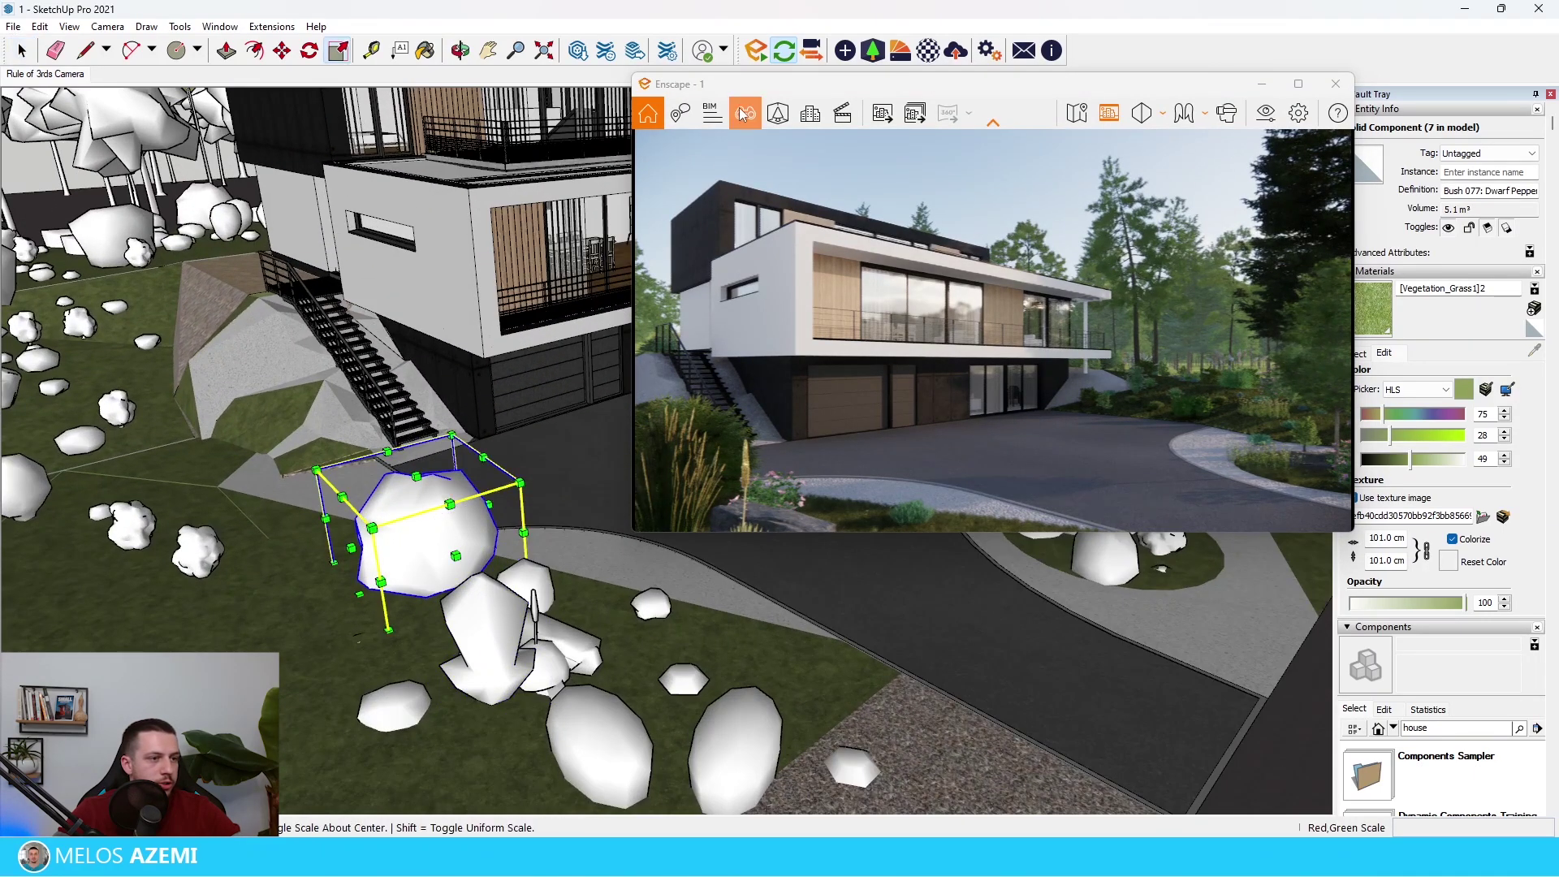
left_click(740, 113)
left_click(682, 319)
left_click_drag(520, 484, 457, 509)
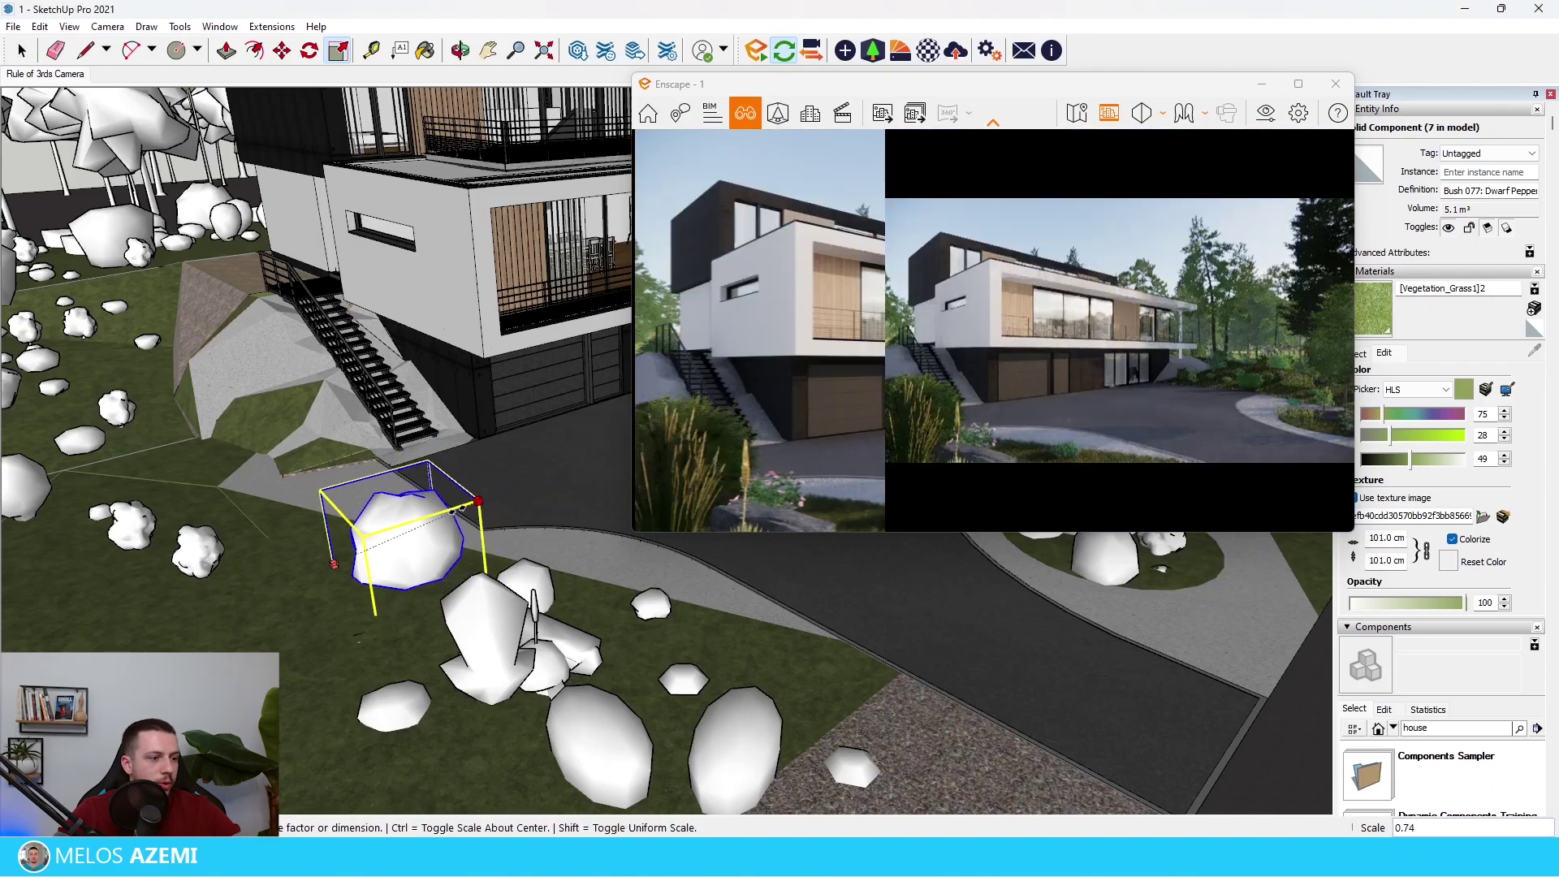
left_click(447, 513)
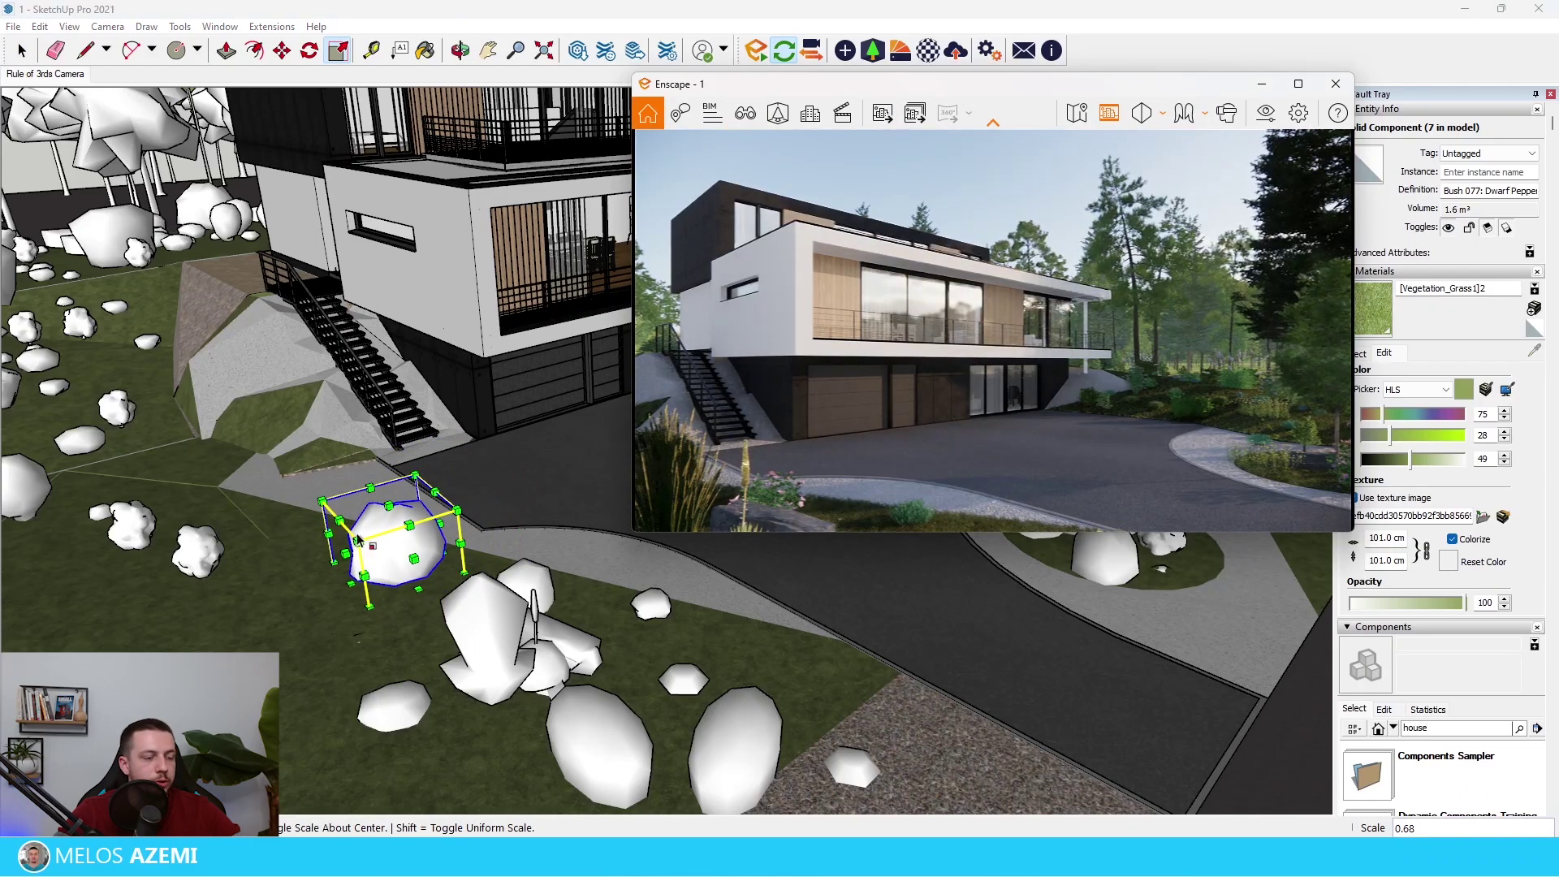
left_click(791, 114)
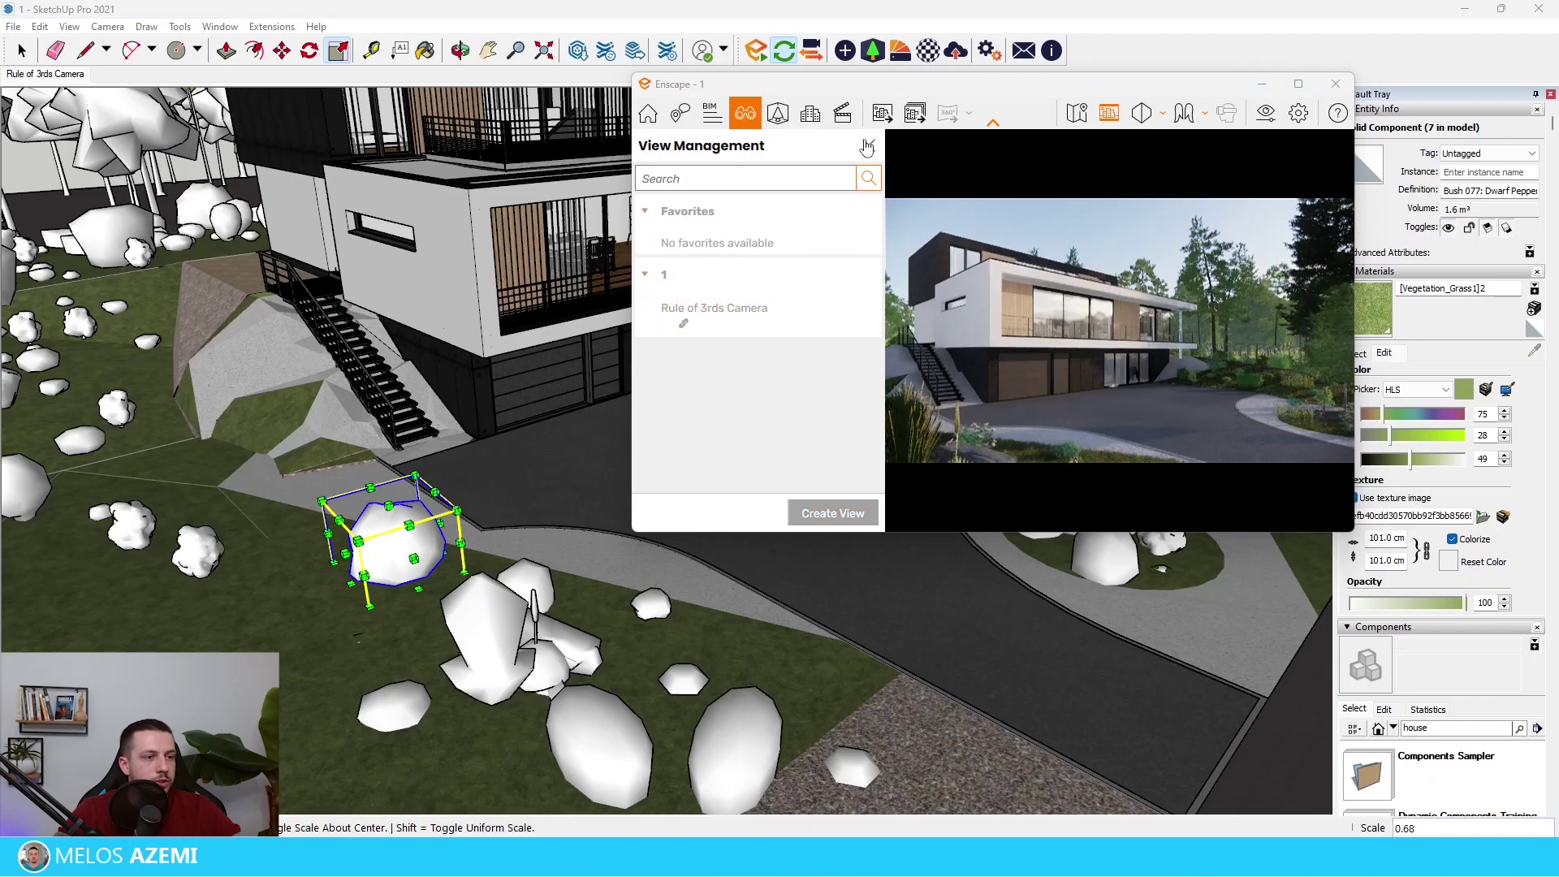
left_click(714, 306)
Step: Enlarge the Bush 018 Feather Reed plant in the lawn cluster so it stands taller in the foreground
mouse_move(244, 542)
middle_mouse_down()
mouse_move(195, 658)
mouse_move(146, 715)
middle_mouse_up()
middle_click_drag(276, 755, 243, 771)
scroll(301, 488, "down", 5)
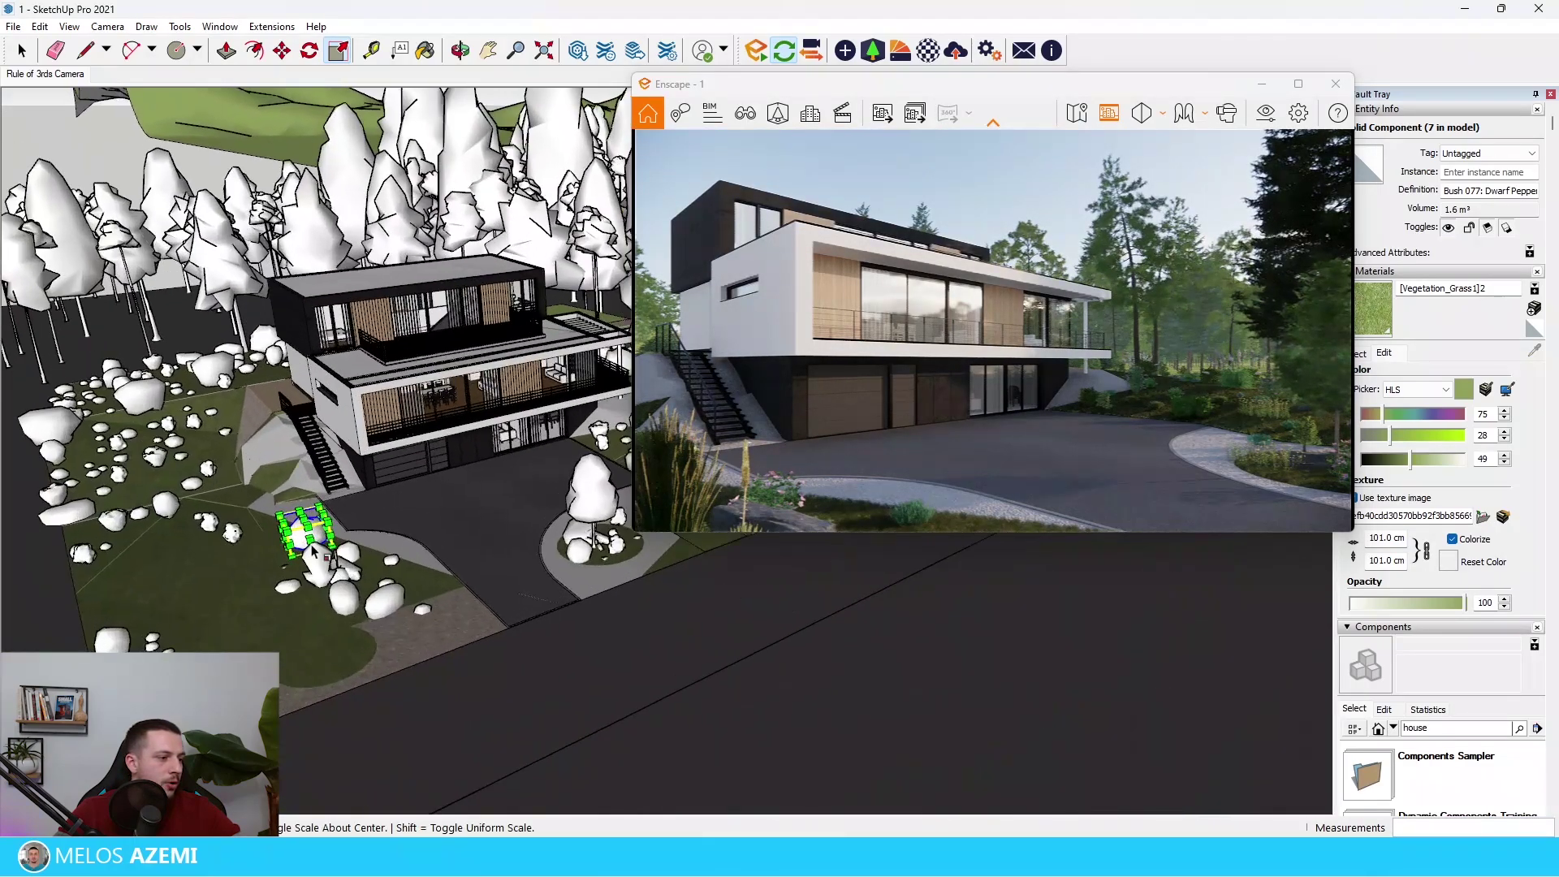
scroll(324, 528, "up", 8)
key("space")
mouse_move(280, 637)
middle_mouse_down()
mouse_move(294, 652)
mouse_move(364, 629)
mouse_move(382, 710)
middle_mouse_up()
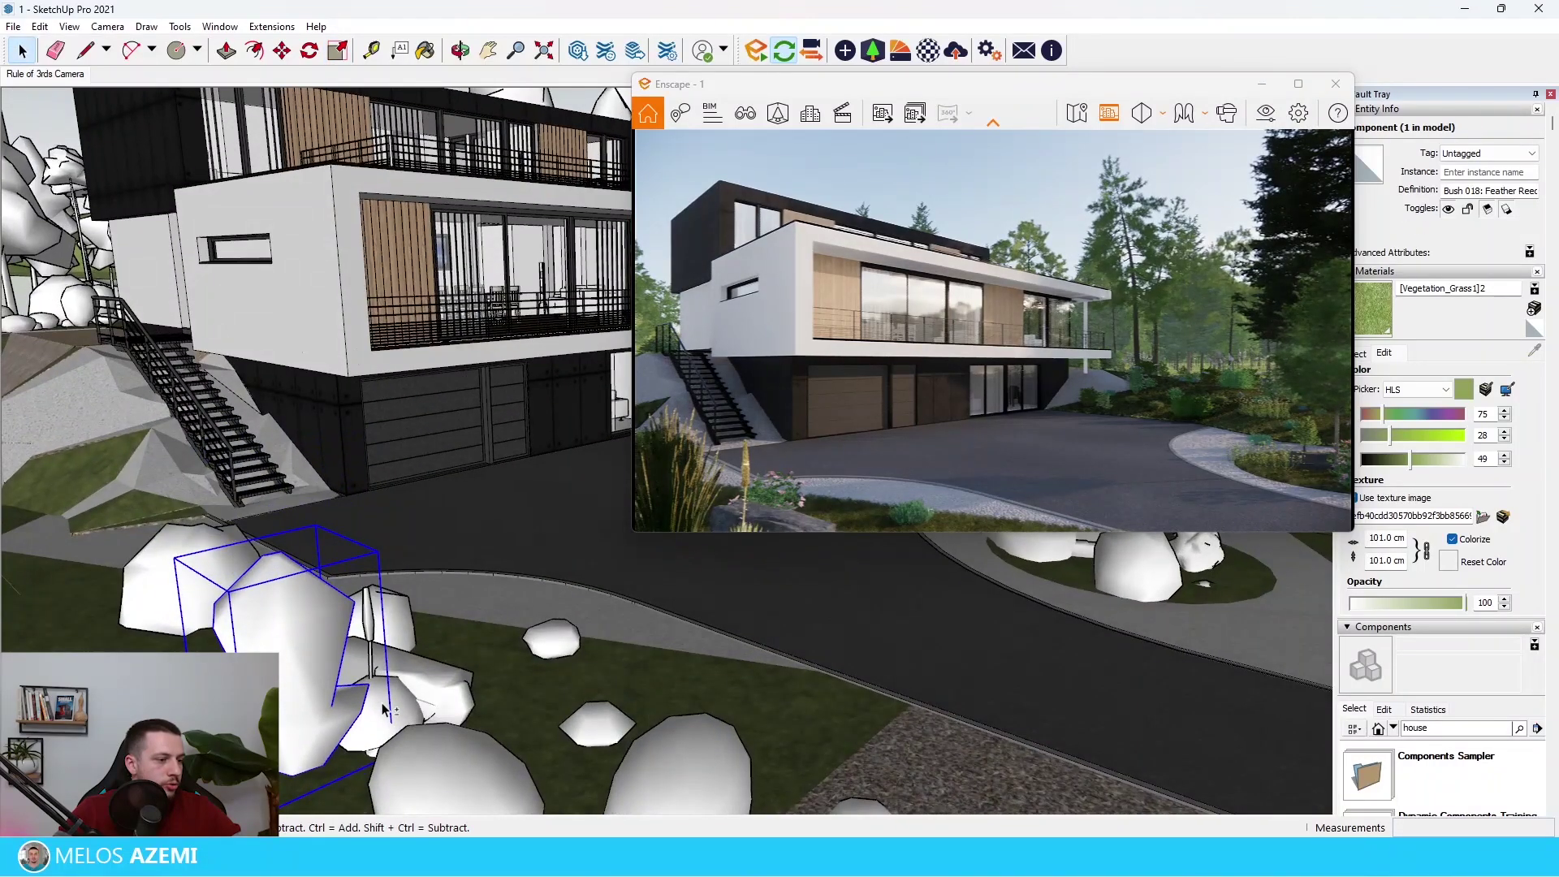
left_click_drag(233, 595, 186, 564)
key("space")
middle_click_drag(221, 567, 227, 578)
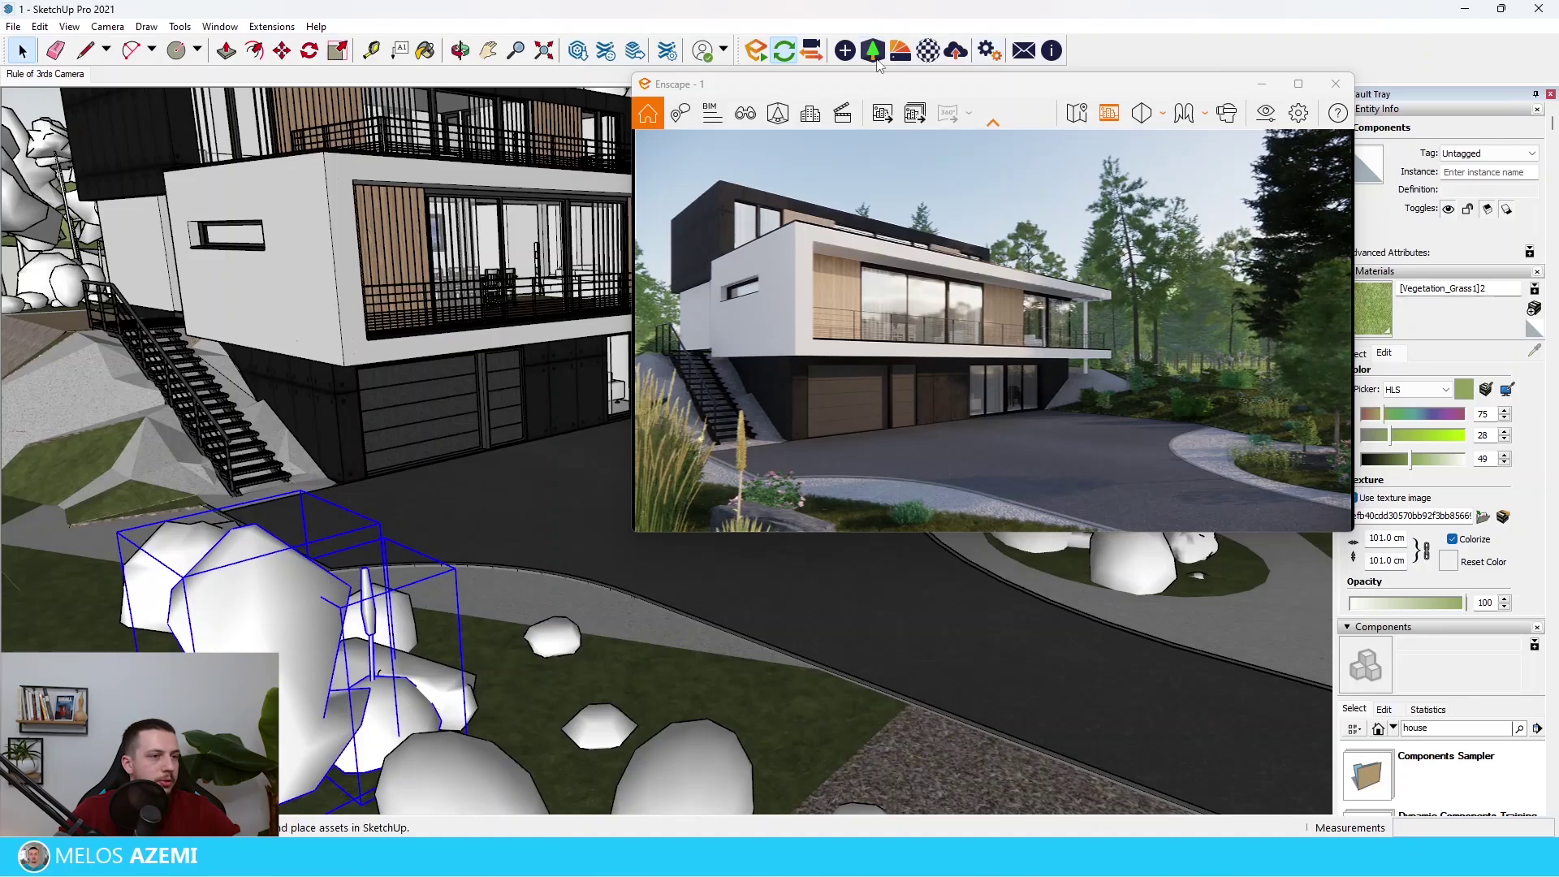
Step: Place a Bush 037 Pampas Grass from the vegetation assets in the lawn bush cluster beside the driveway
left_click(873, 54)
scroll(586, 606, "up", 15)
left_click(656, 85)
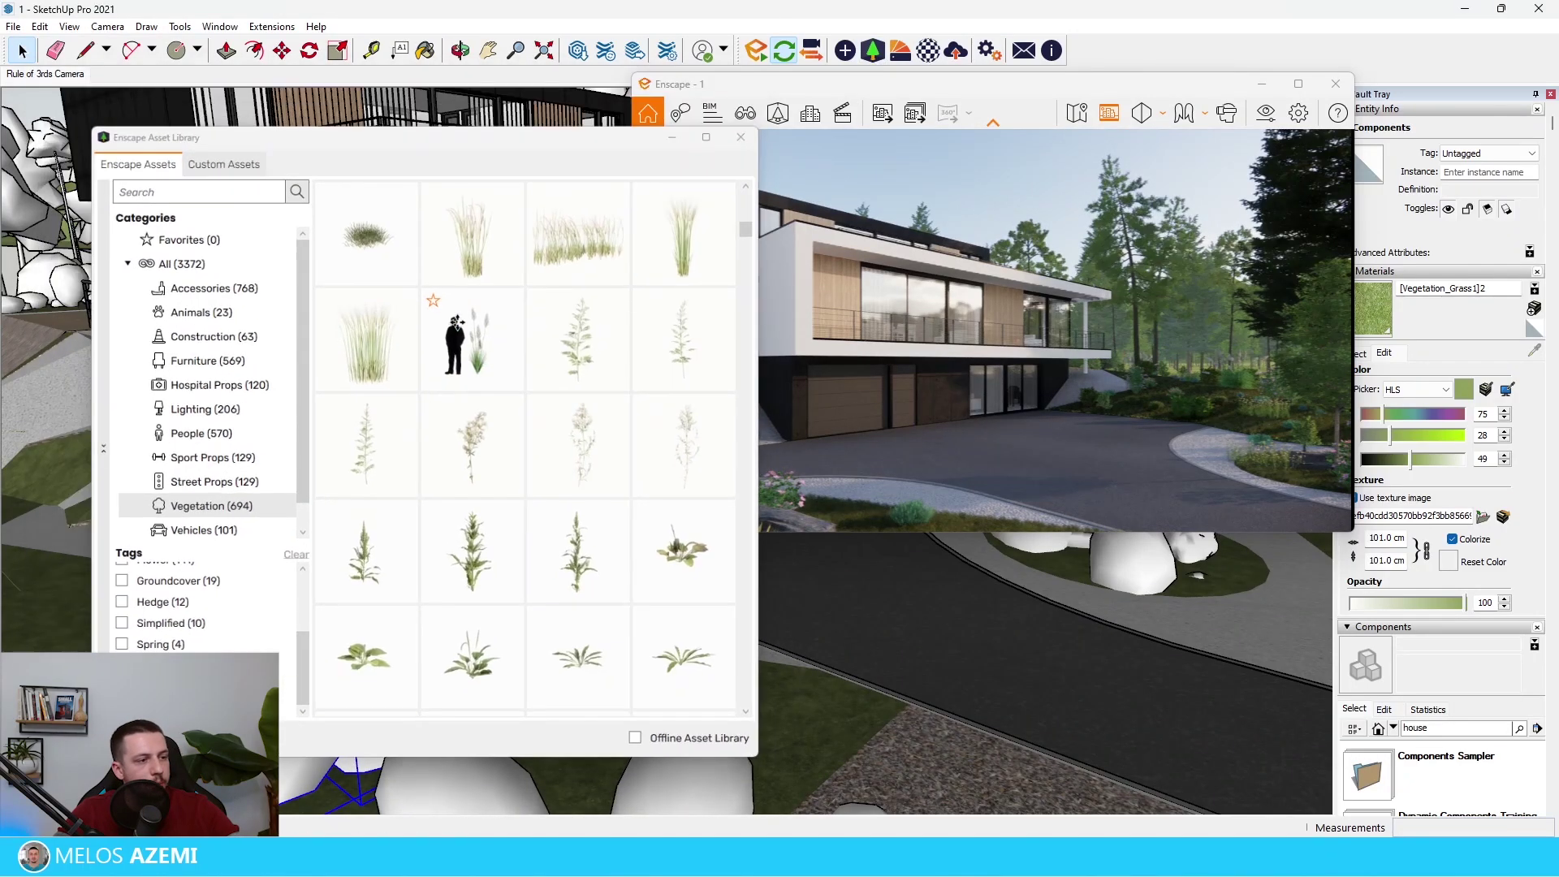
scroll(546, 369, "down", 5)
middle_click_drag(546, 368, 450, 596)
scroll(457, 568, "up", 3)
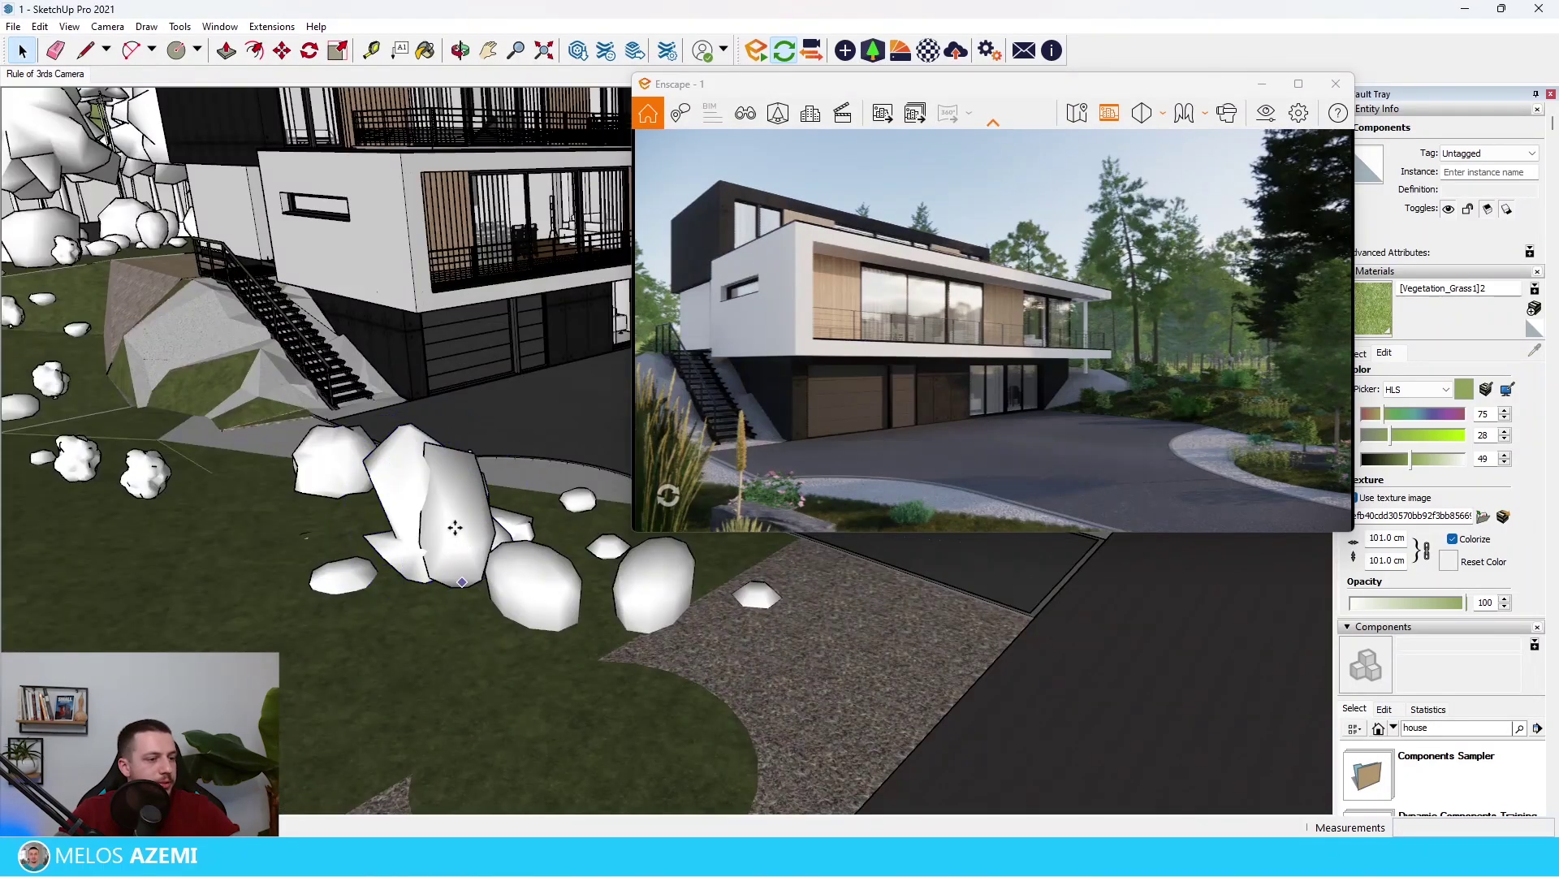
left_click(453, 534)
Step: Enlarge the pampas grass uniformly and move it about 135 cm across the lawn toward the house stairs
left_click(446, 468)
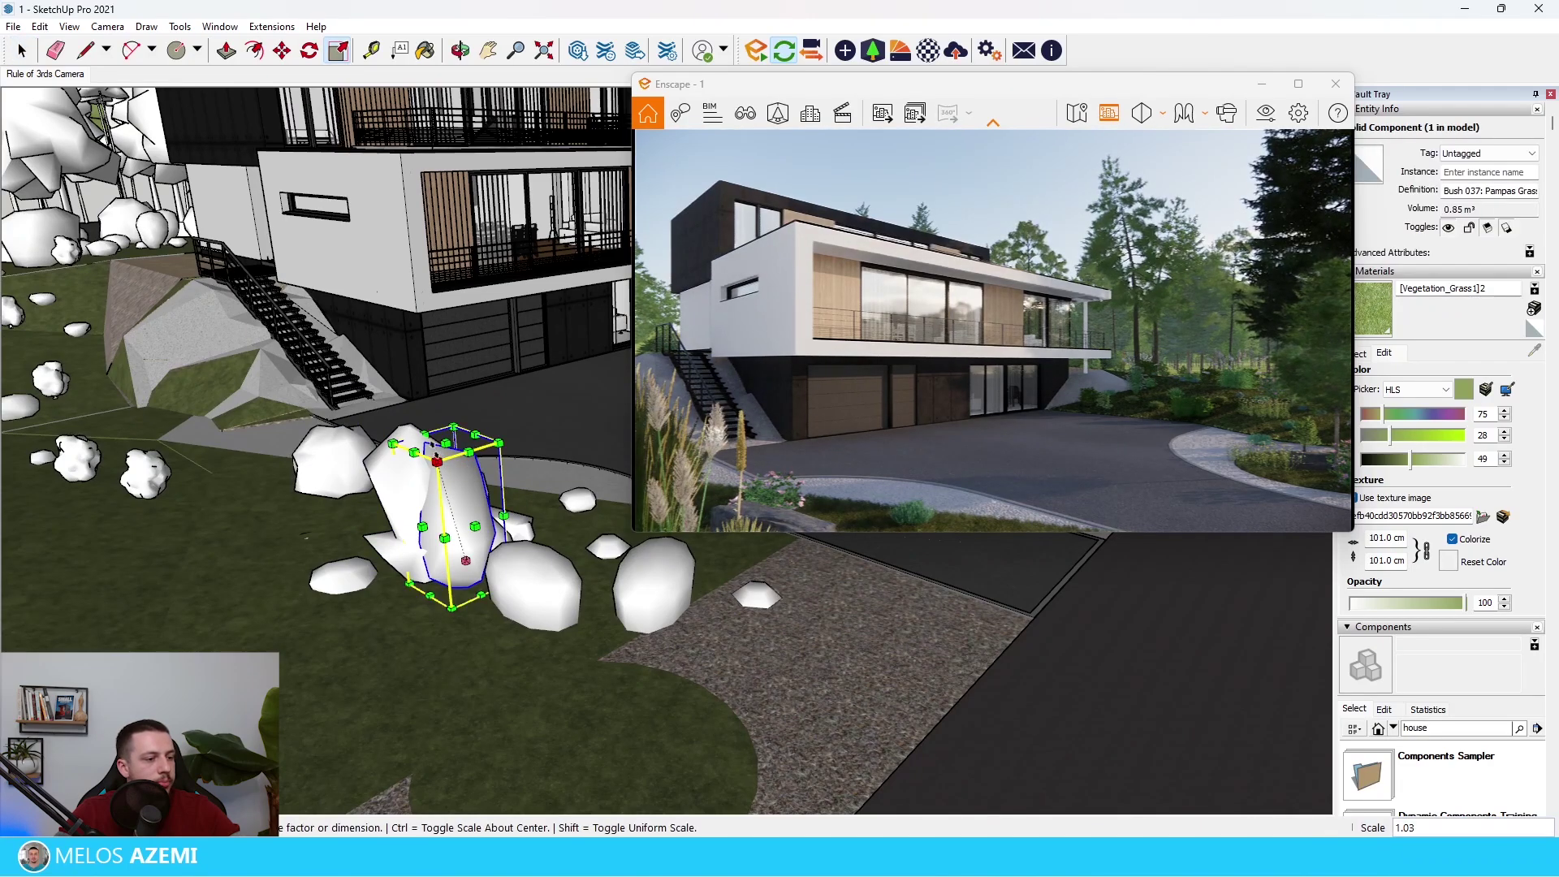
left_click(392, 417)
key("space")
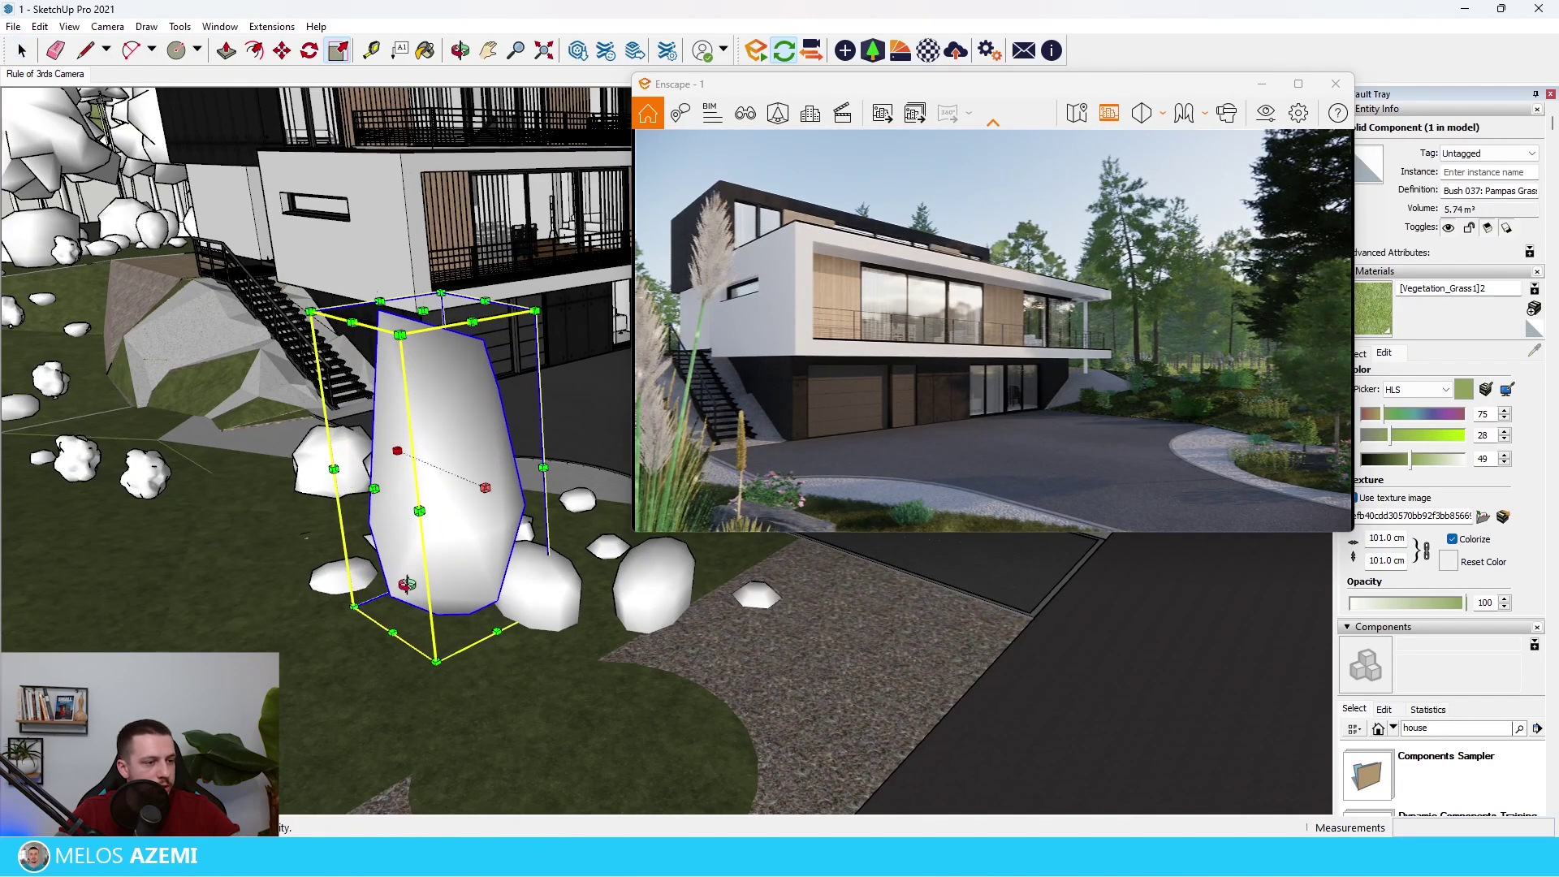
middle_click_drag(392, 443, 419, 649)
key("m")
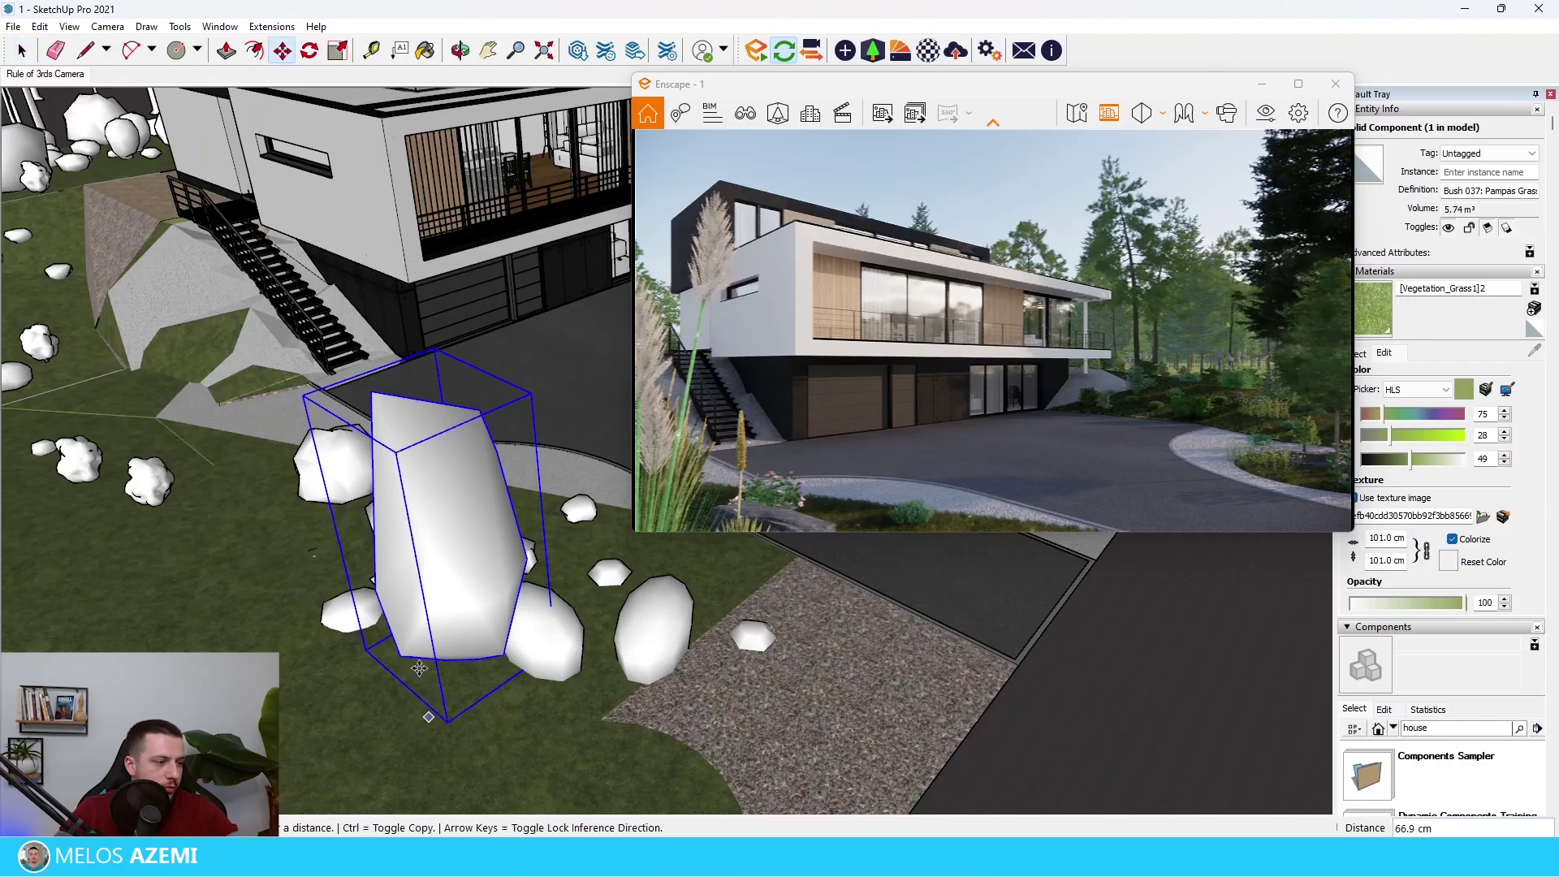
left_click(437, 722)
left_click(395, 655)
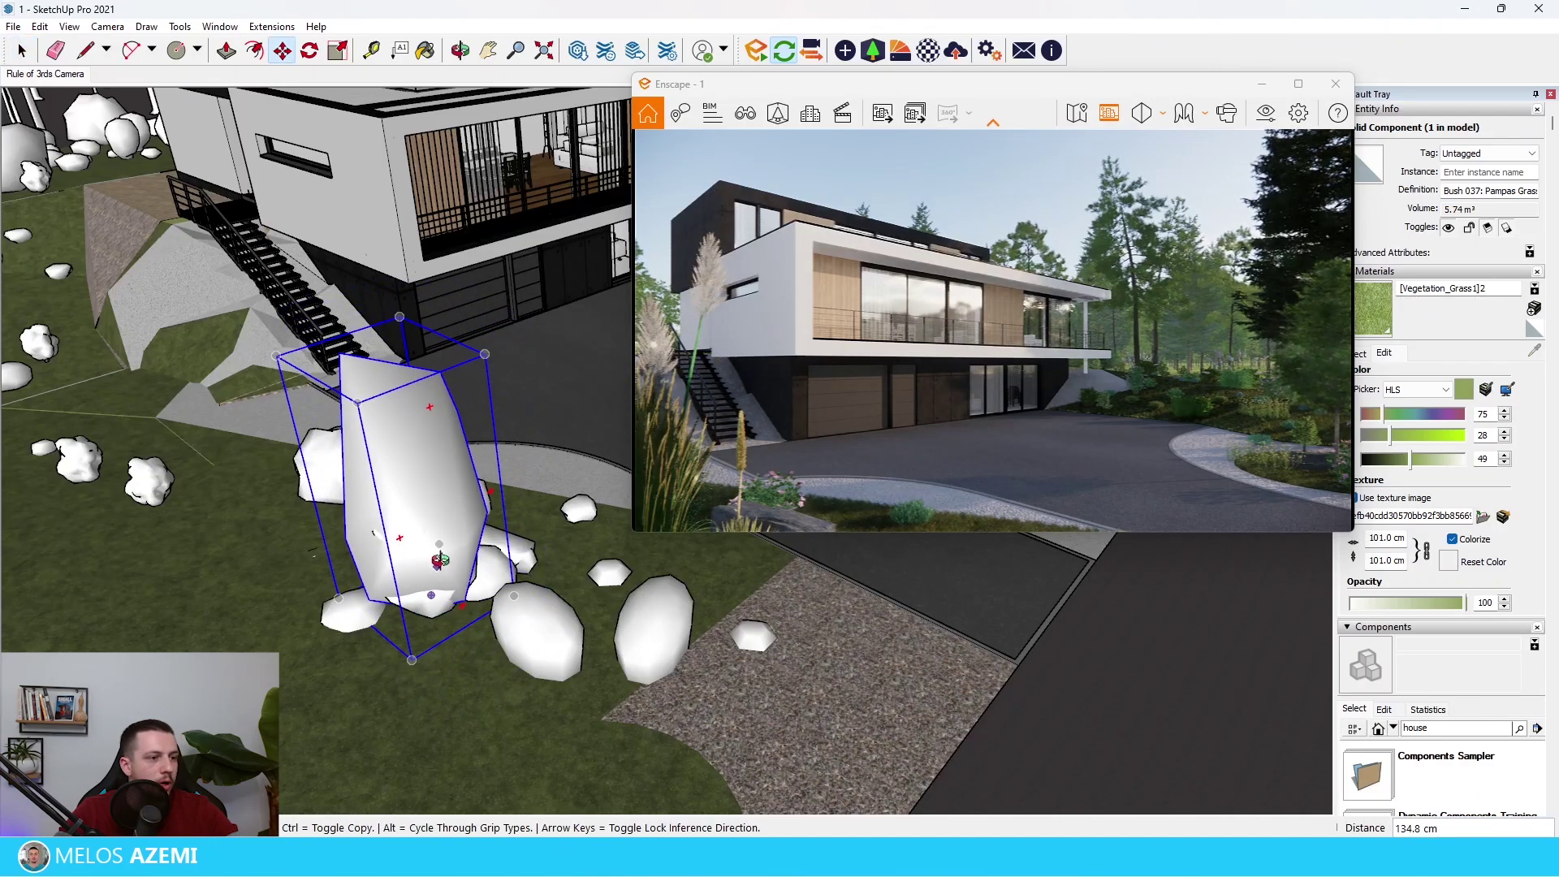
middle_click_drag(395, 655, 438, 539)
Step: Enlarge the render window to full screen and set the camera's depth of field to 25% in the visual settings
left_click(1298, 84)
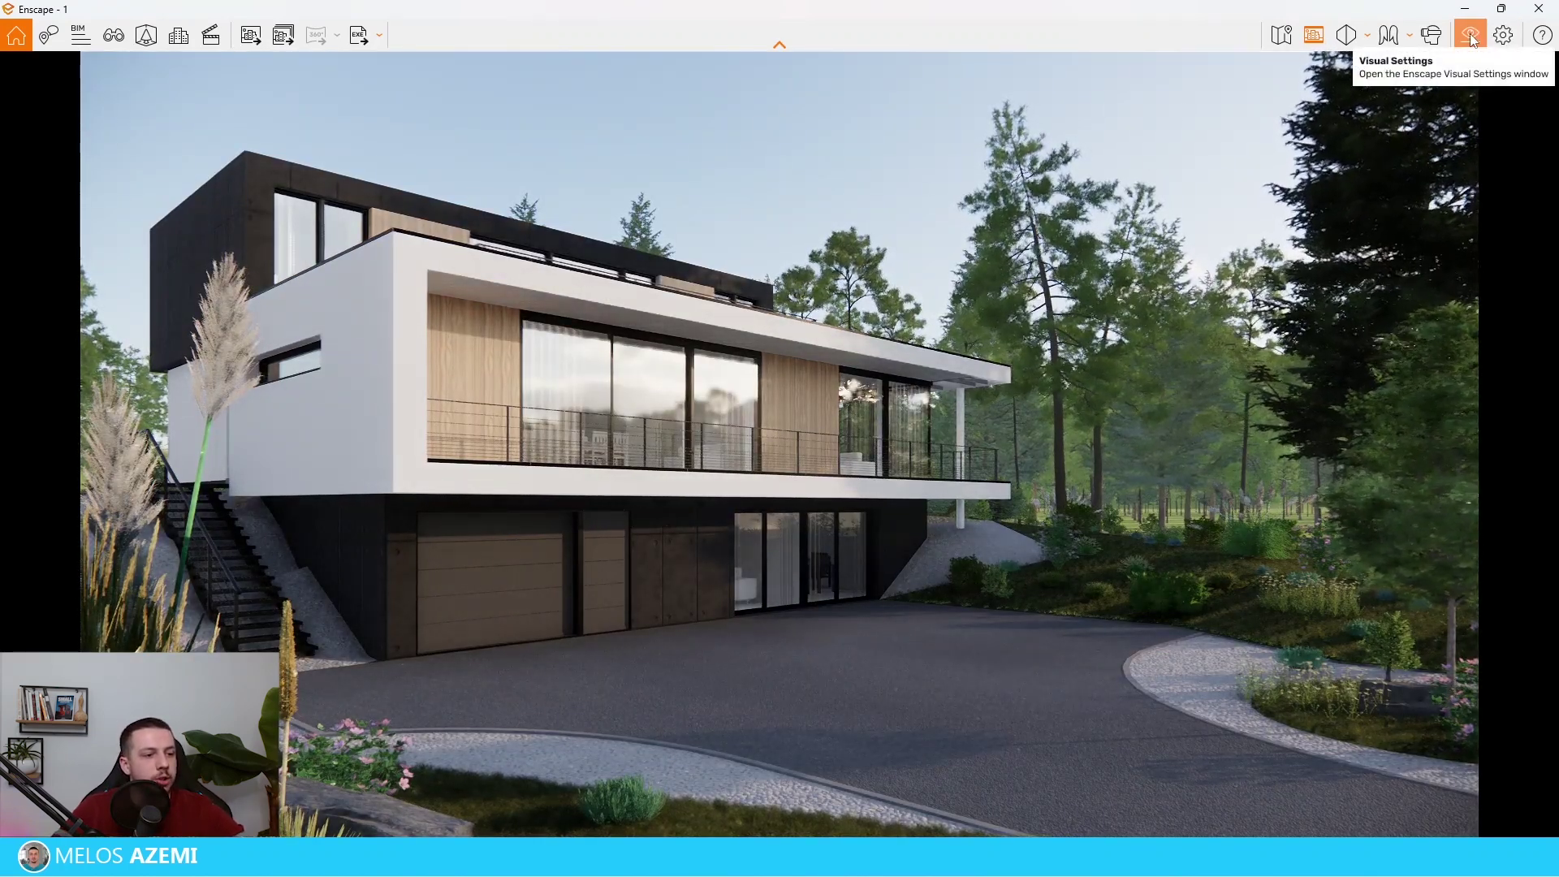
left_click(1470, 36)
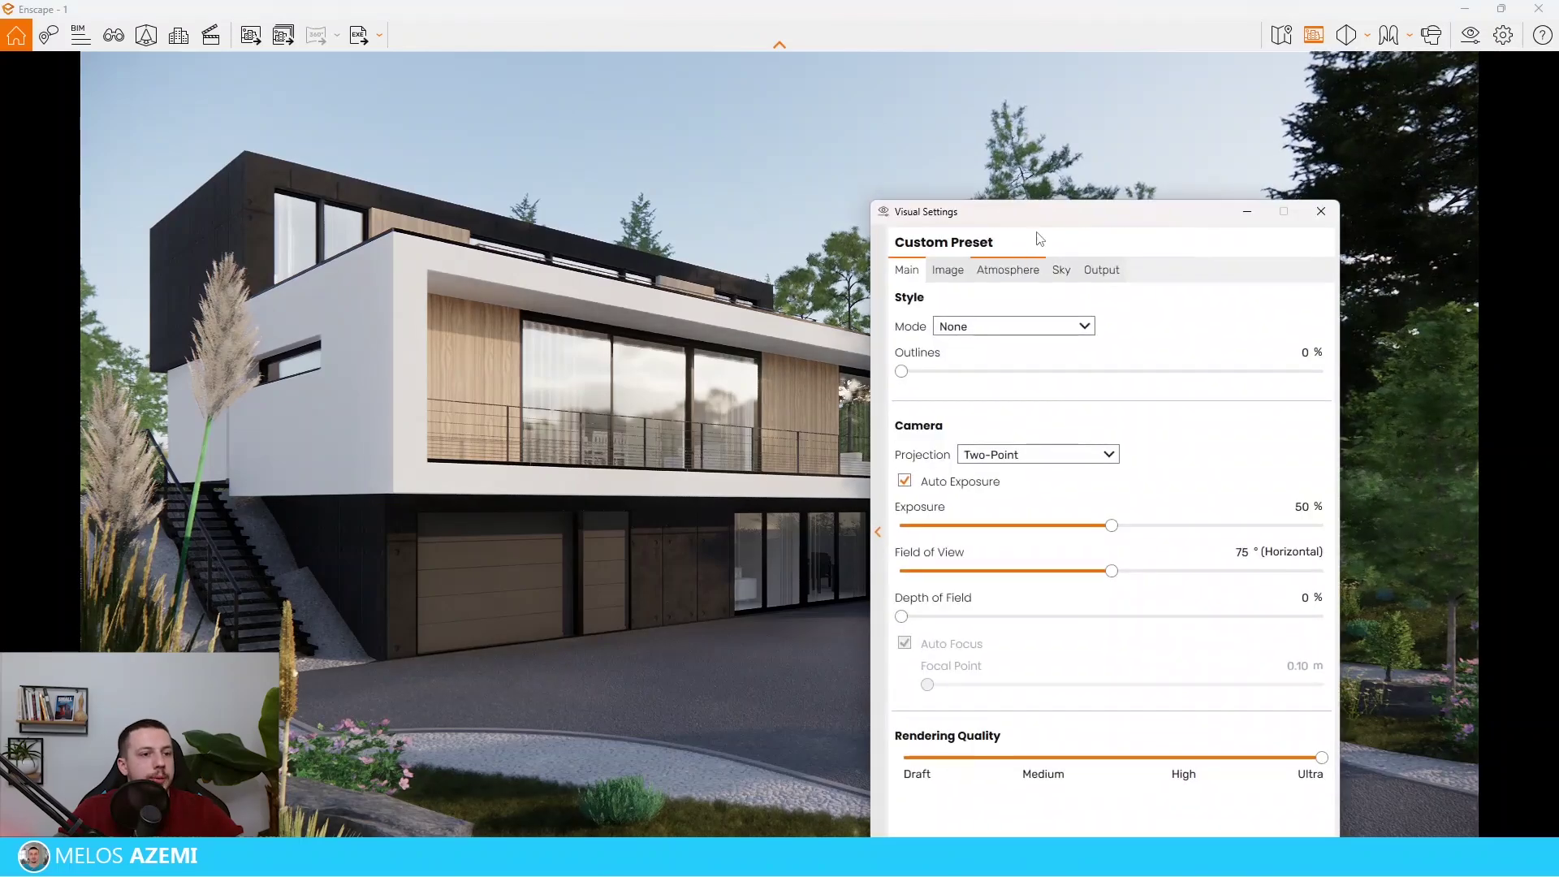
left_click_drag(1145, 204, 1061, 114)
left_click_drag(908, 515, 1001, 516)
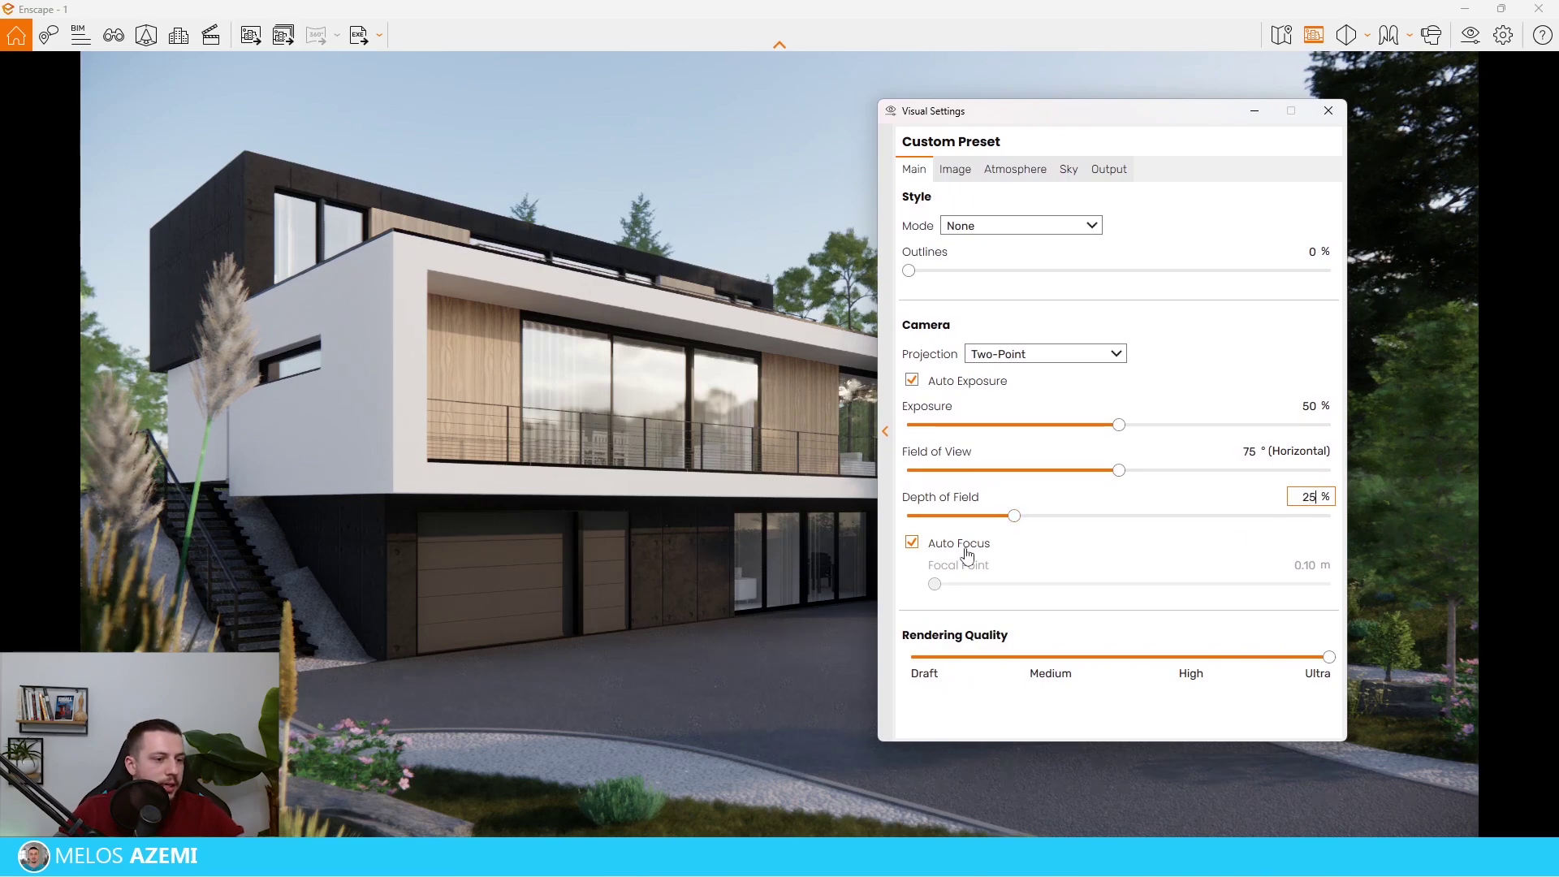
left_click_drag(1119, 114, 1180, 146)
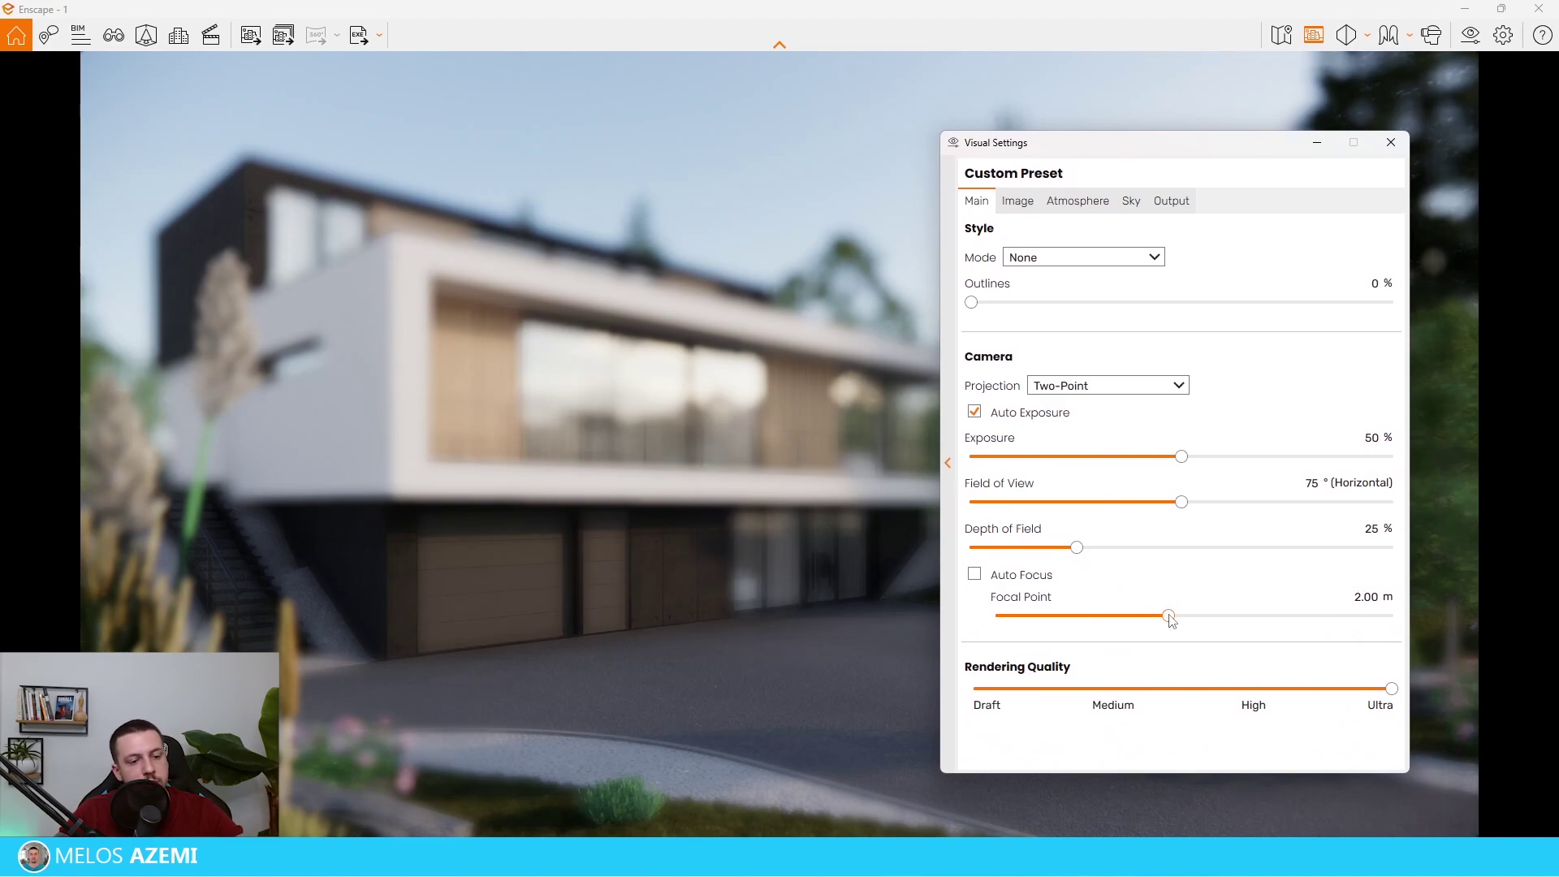
Step: Set the camera's focal point to 17.35 m and the depth of field to 17%, and put the visual settings away
left_click_drag(1199, 617, 1292, 617)
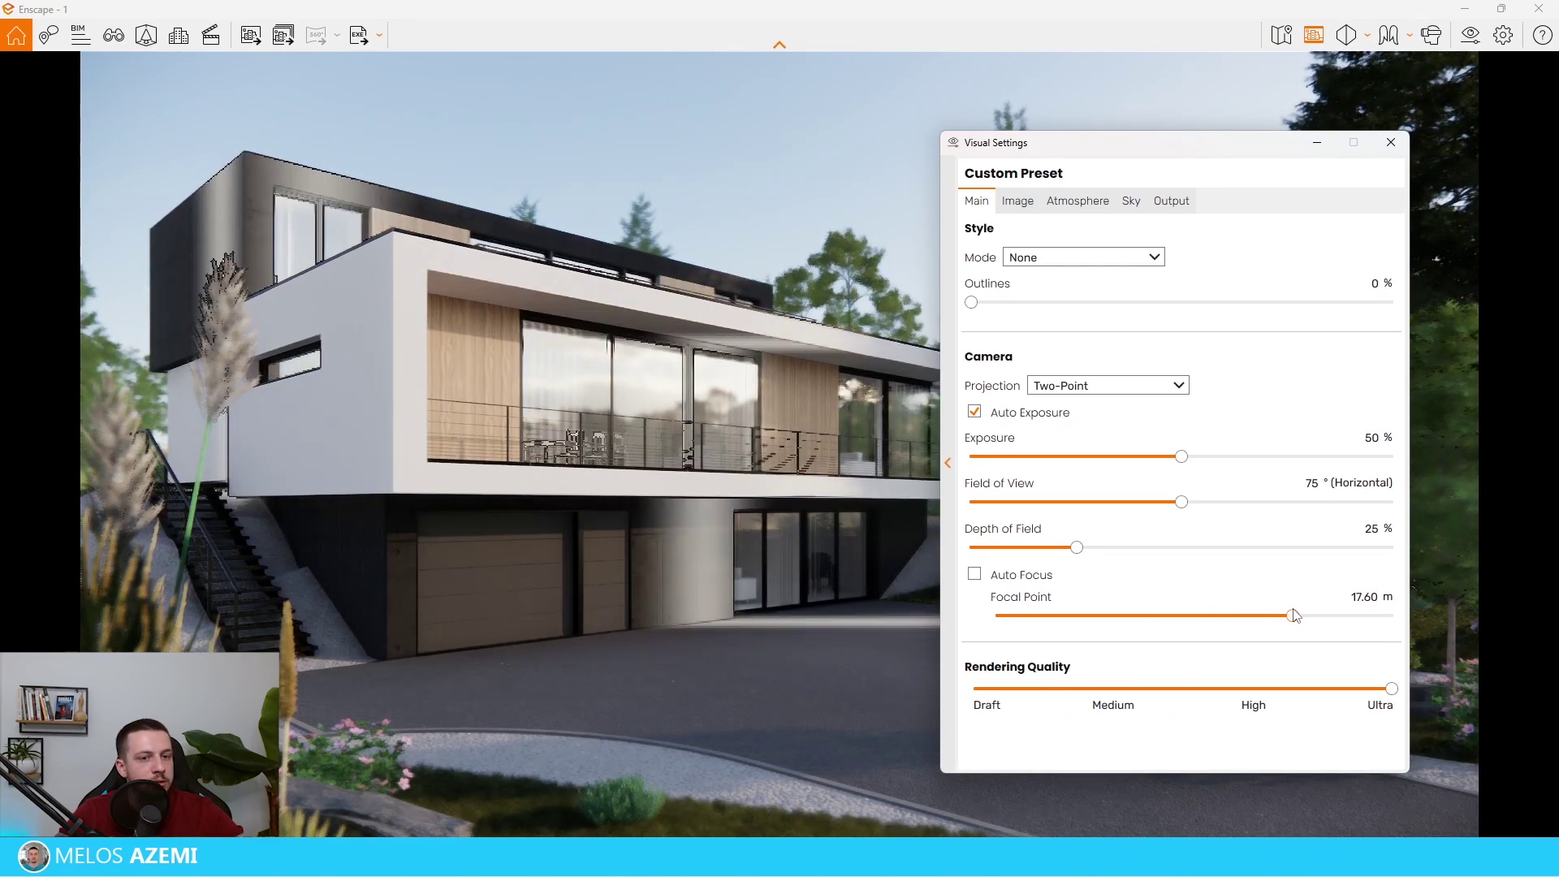
left_click_drag(1268, 143, 1231, 258)
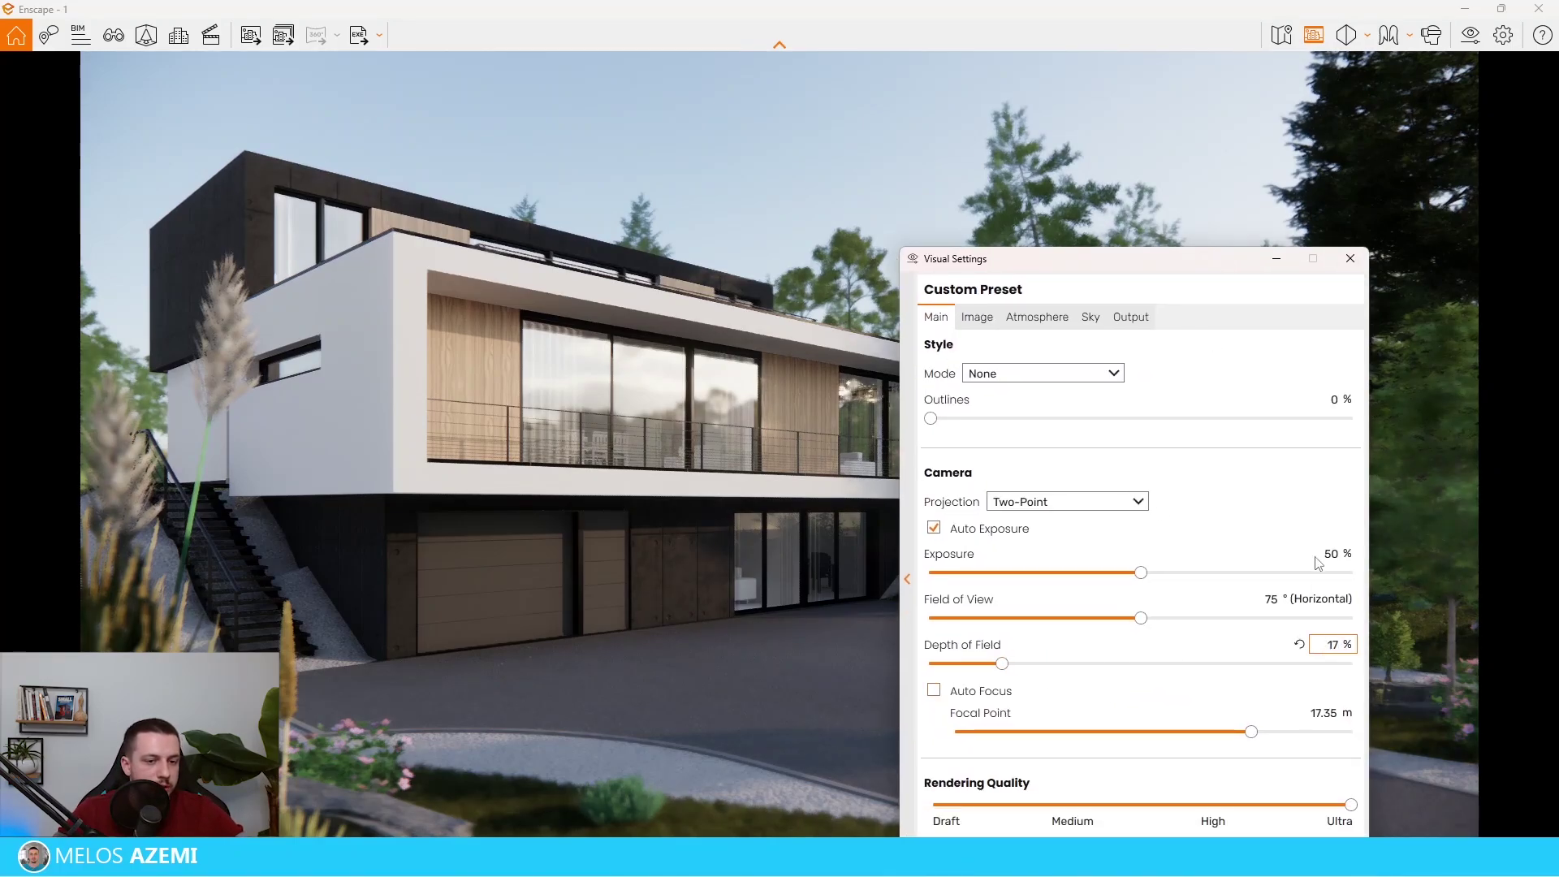
left_click(1276, 258)
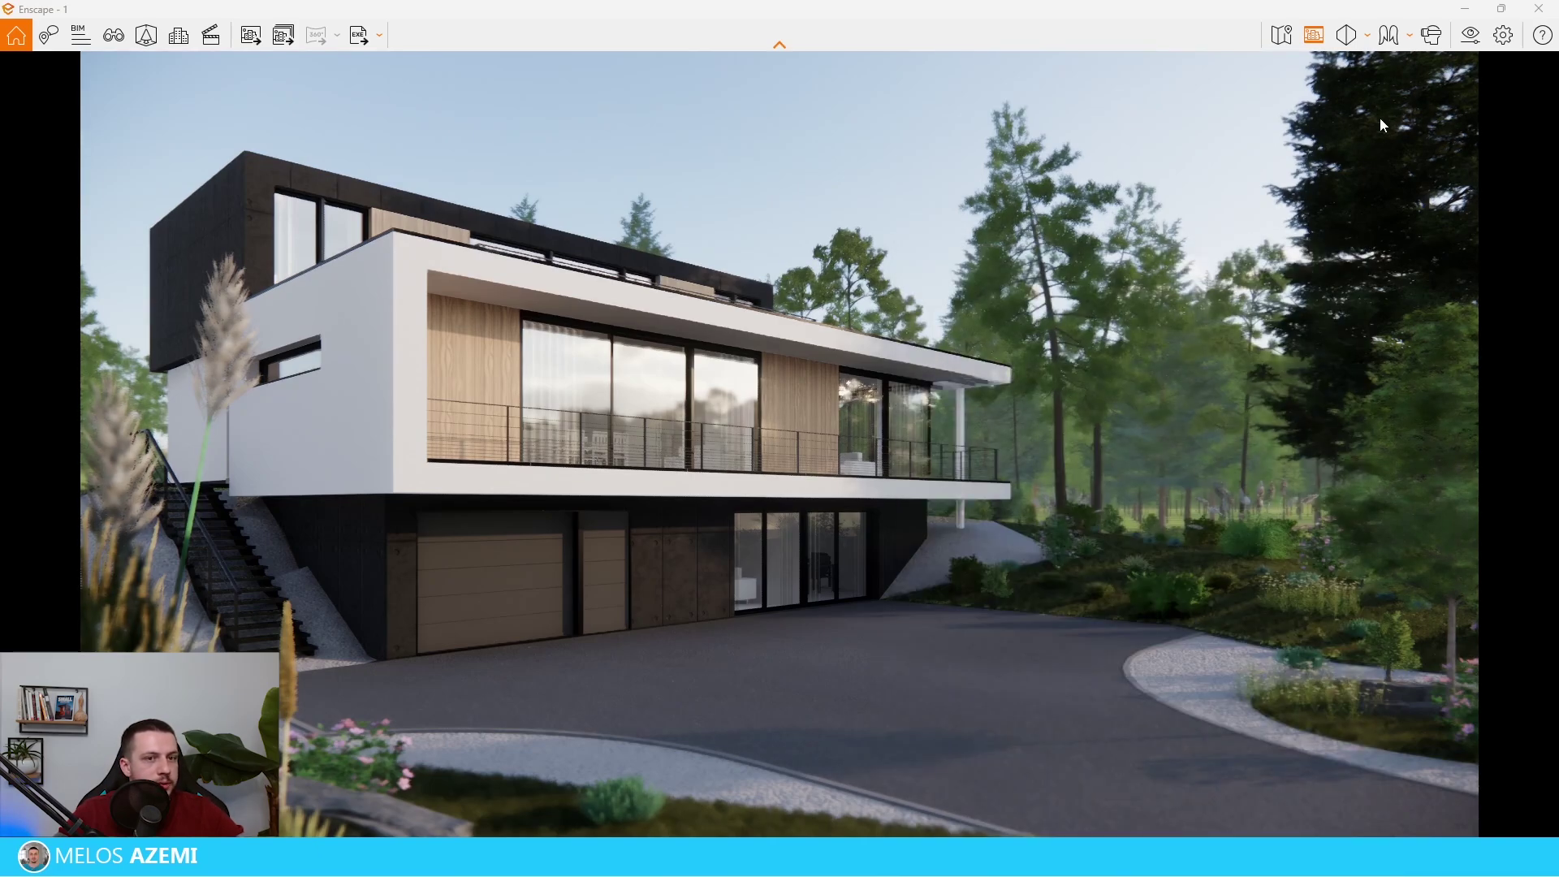
Step: Fine-tune the sliders in the visual settings to give the forest background more haze, and put the settings away
left_click(1469, 39)
left_click_drag(1079, 256, 1085, 556)
left_click(1089, 349)
left_click_drag(985, 679, 1139, 654)
left_click_drag(1039, 717, 1098, 719)
left_click_drag(1165, 706, 1224, 689)
left_click_drag(1149, 537, 1133, 363)
left_click(1216, 349)
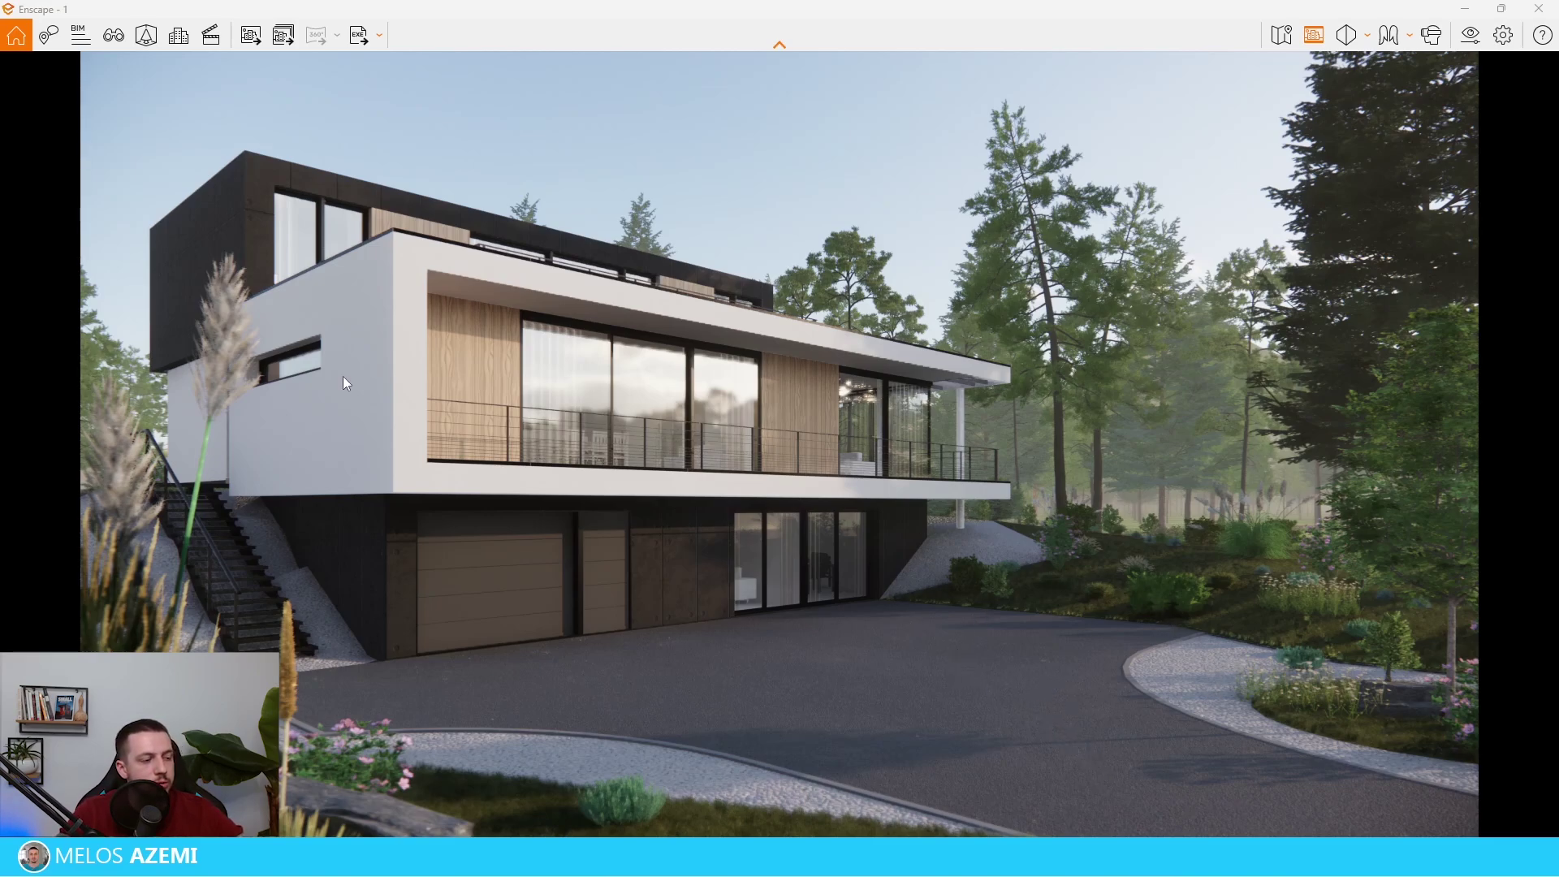
Step: Browse the Vehicles category of the Enscape asset library for a car suited to the driveway
left_click(1499, 8)
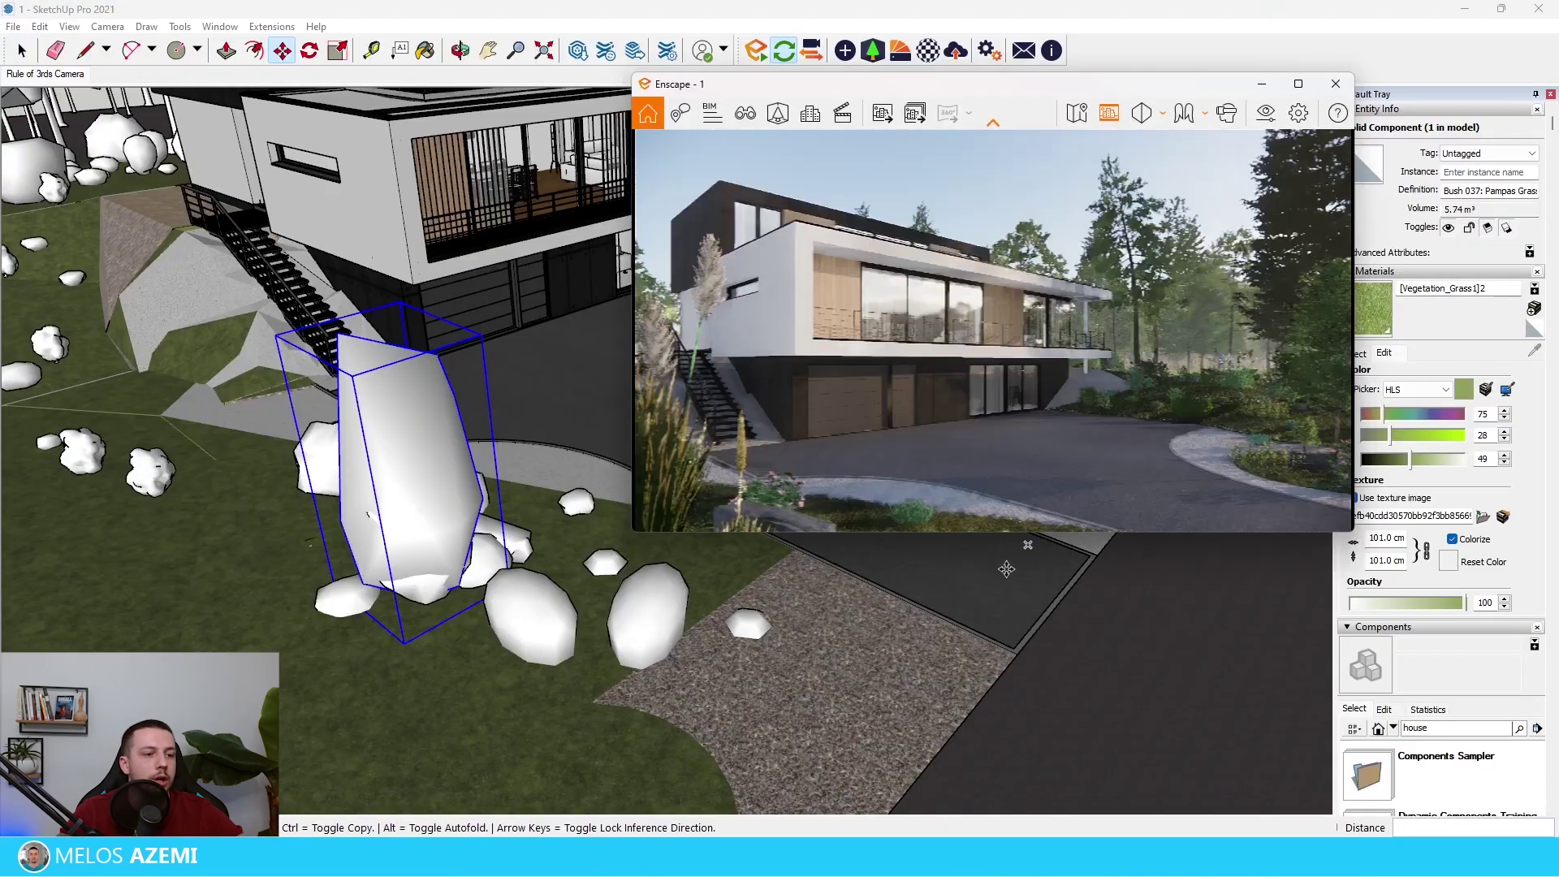
left_click(874, 51)
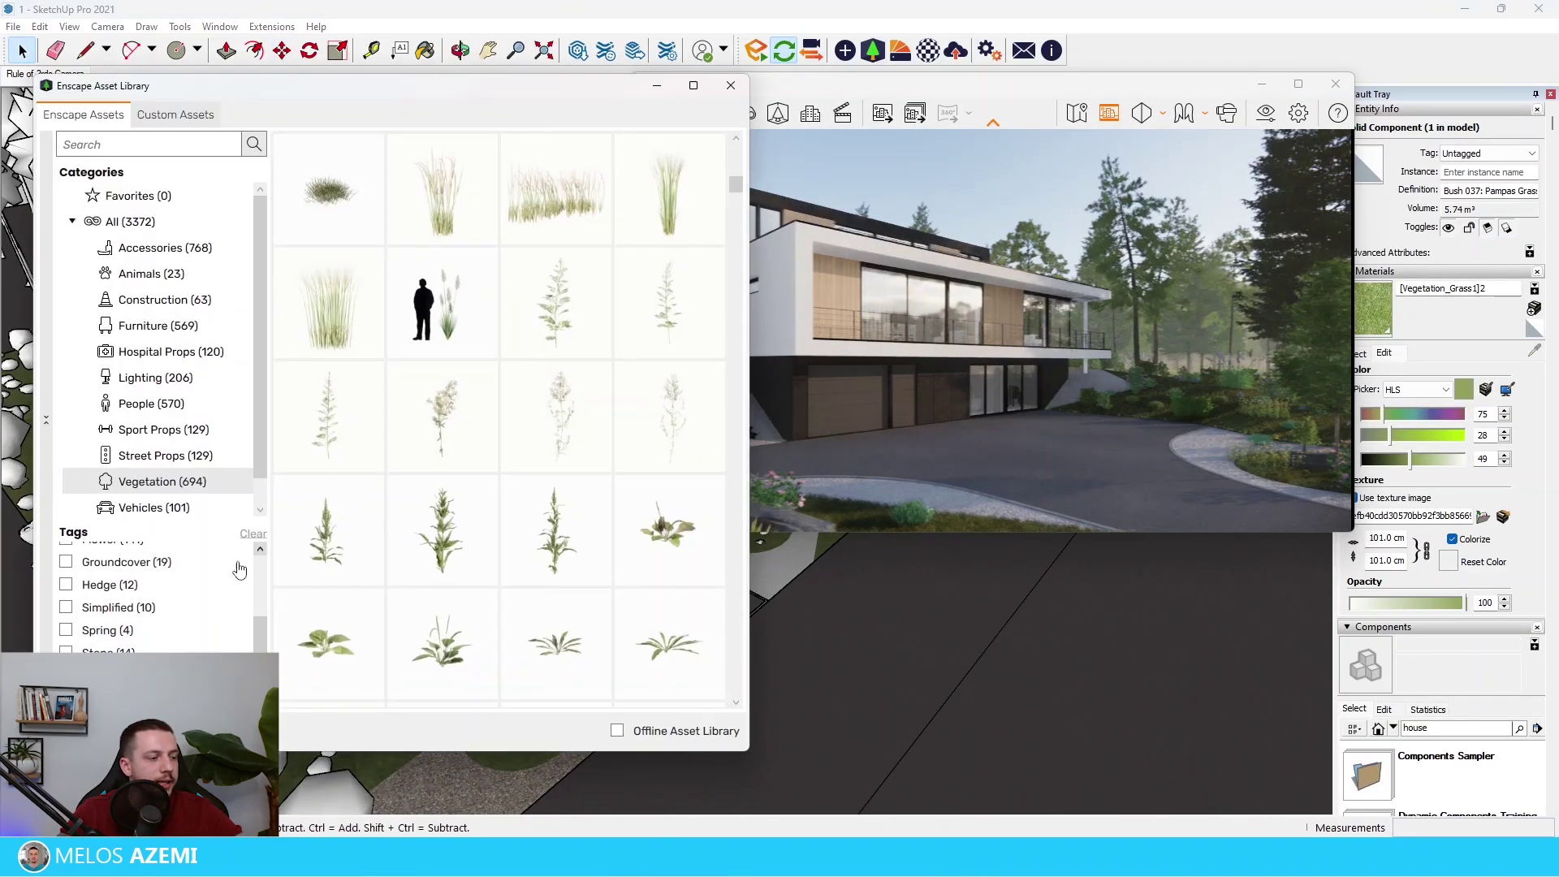
scroll(178, 476, "down", 1)
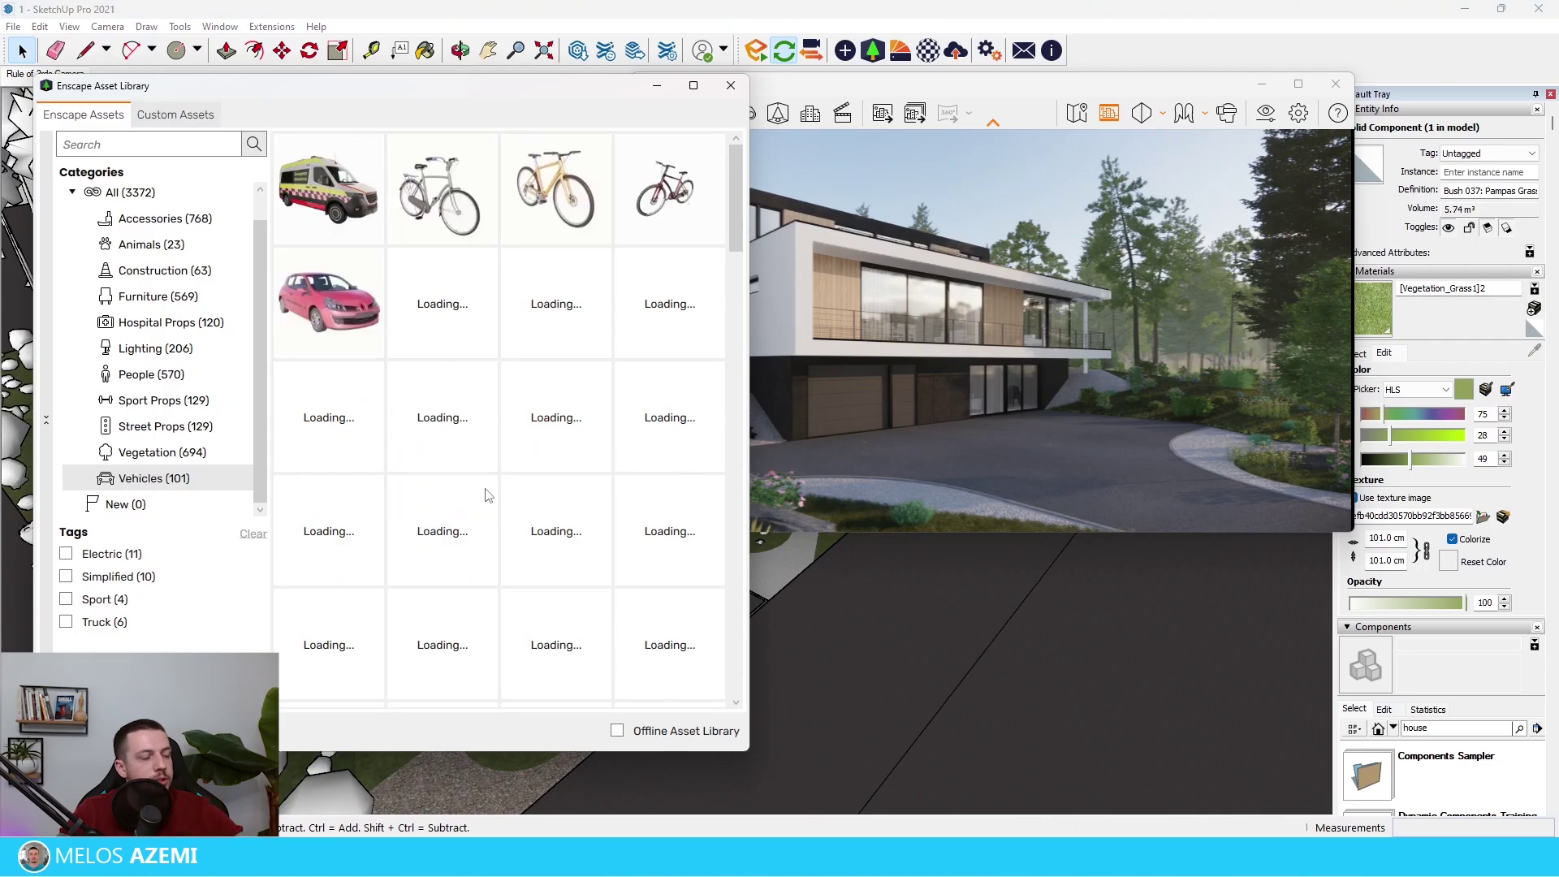
scroll(665, 447, "down", 1)
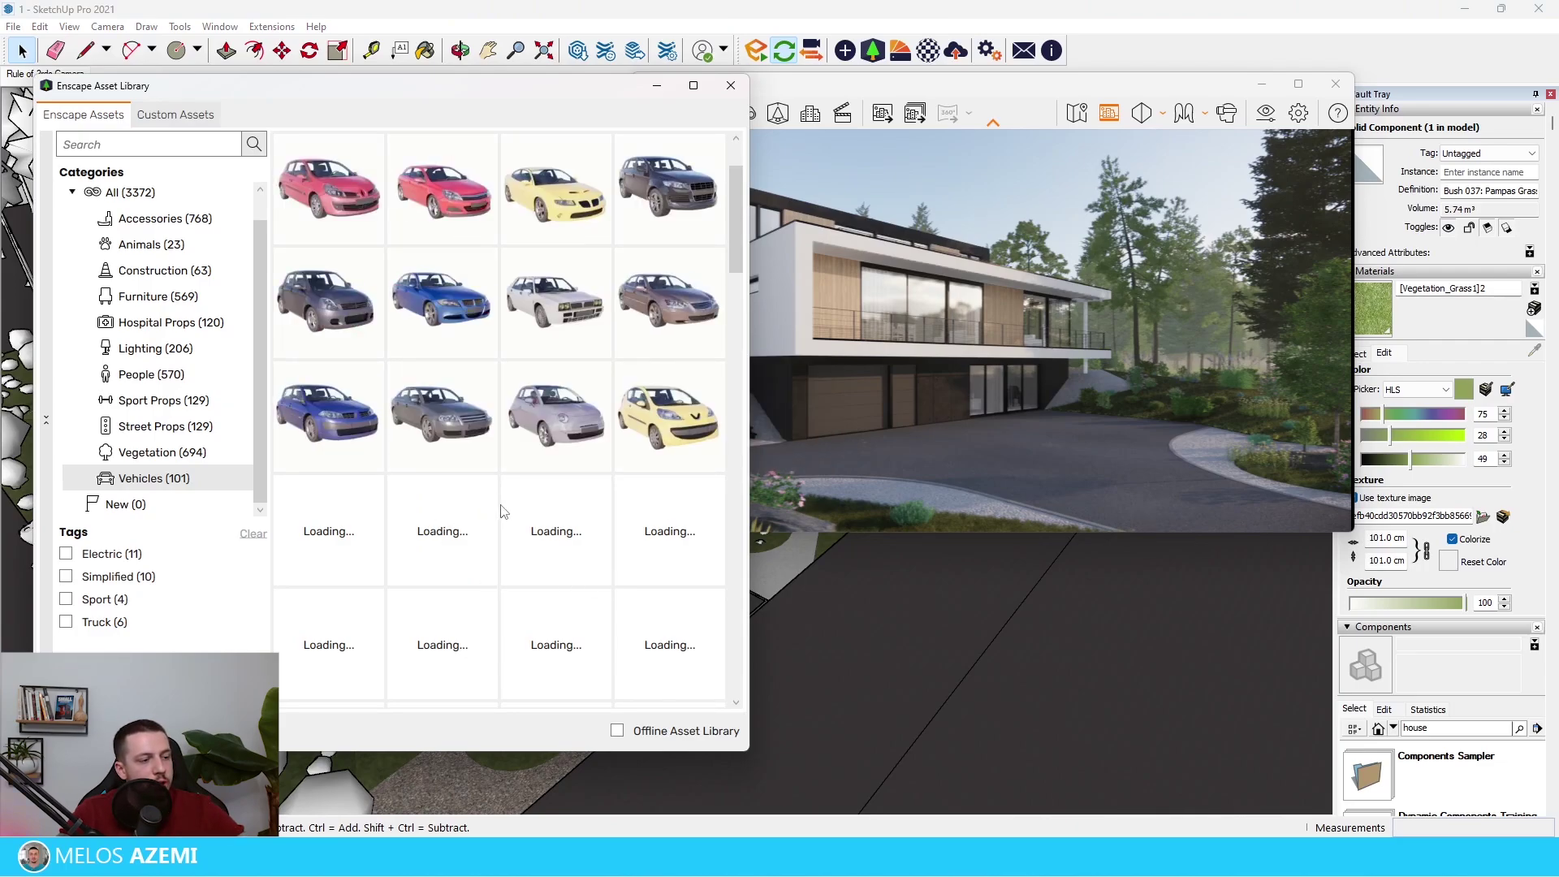
mouse_move(514, 583)
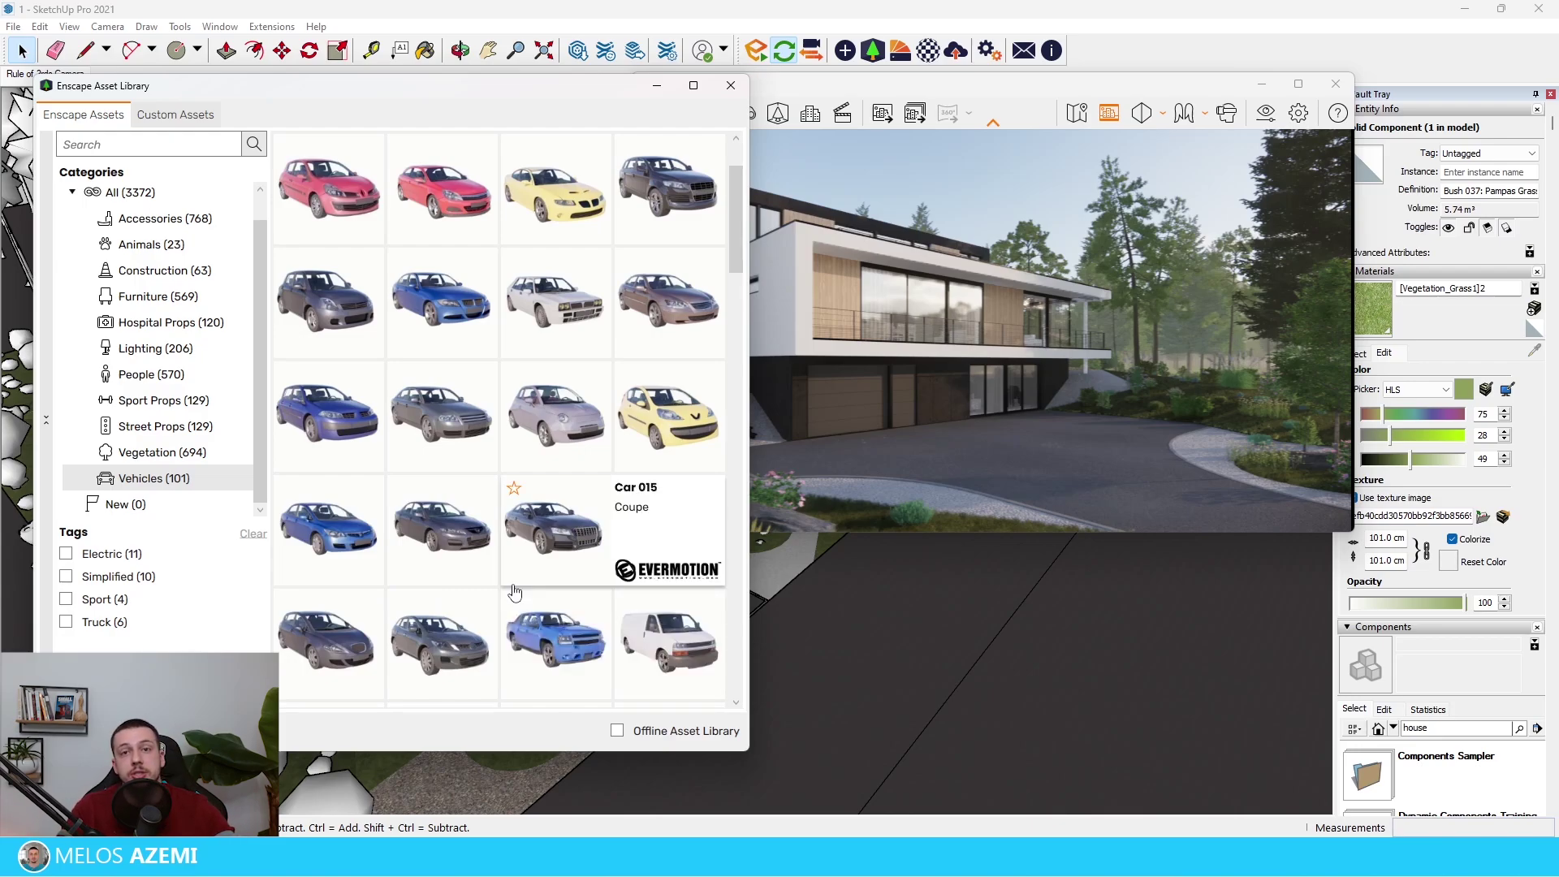
mouse_move(468, 622)
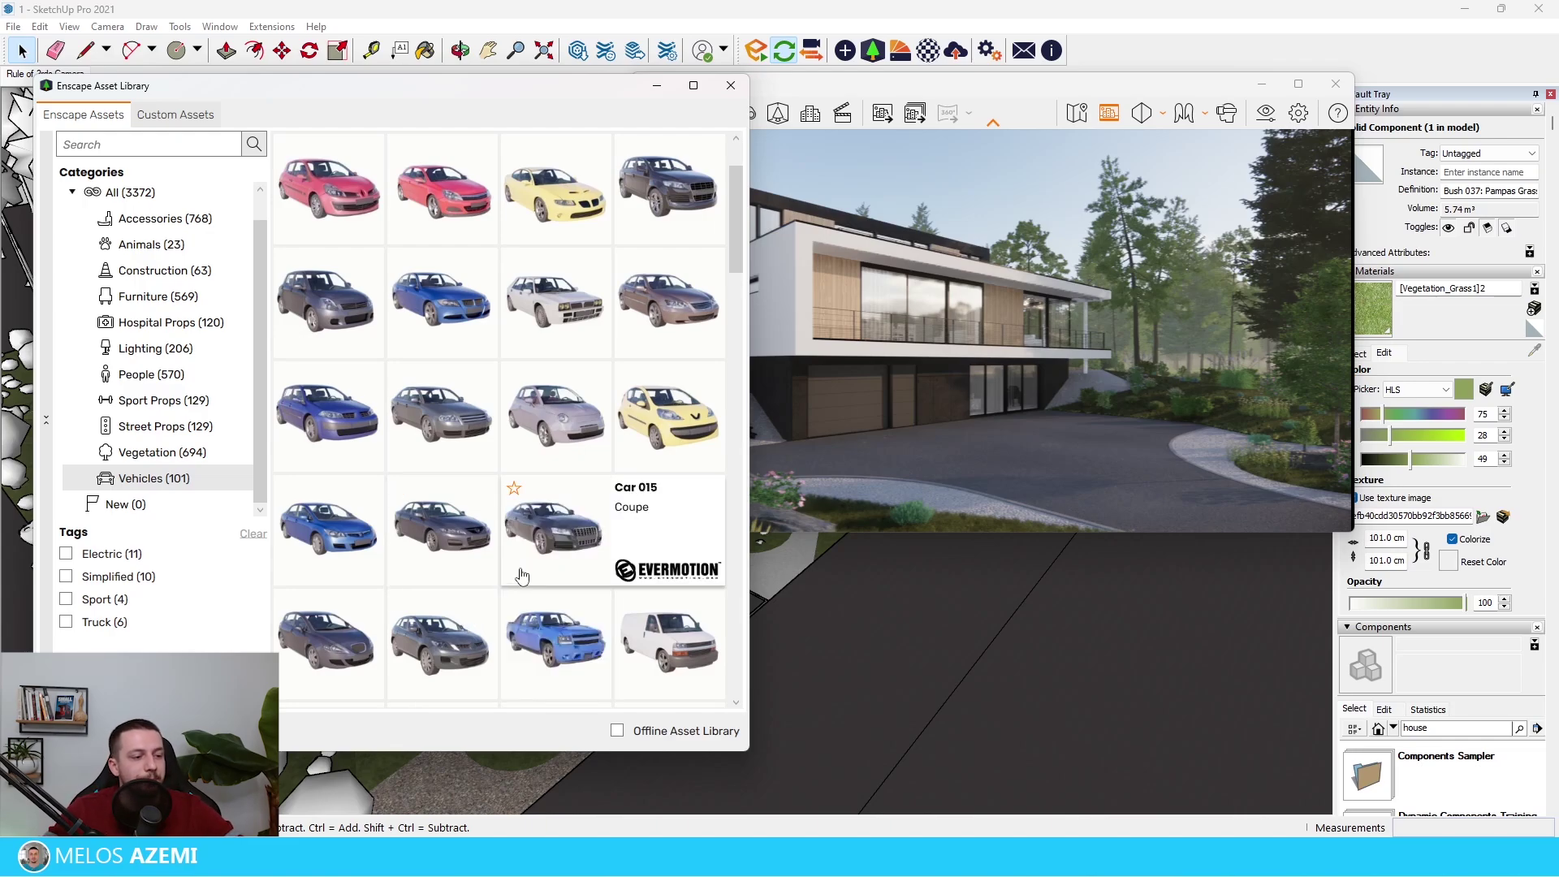
scroll(522, 536, "down", 4)
mouse_move(521, 548)
scroll(522, 546, "down", 1)
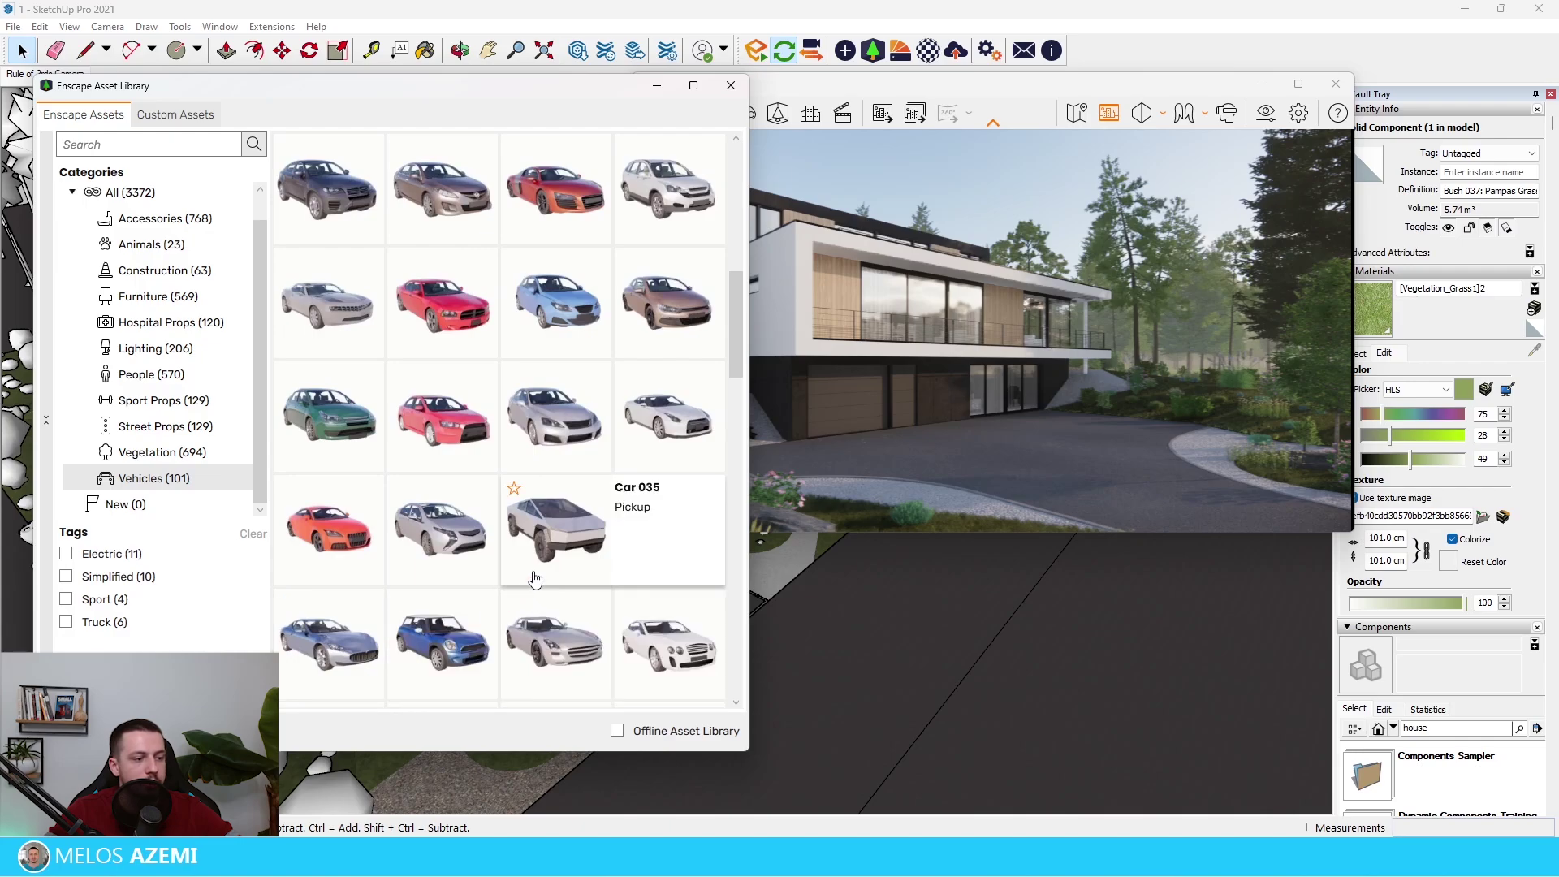
scroll(501, 583, "down", 3)
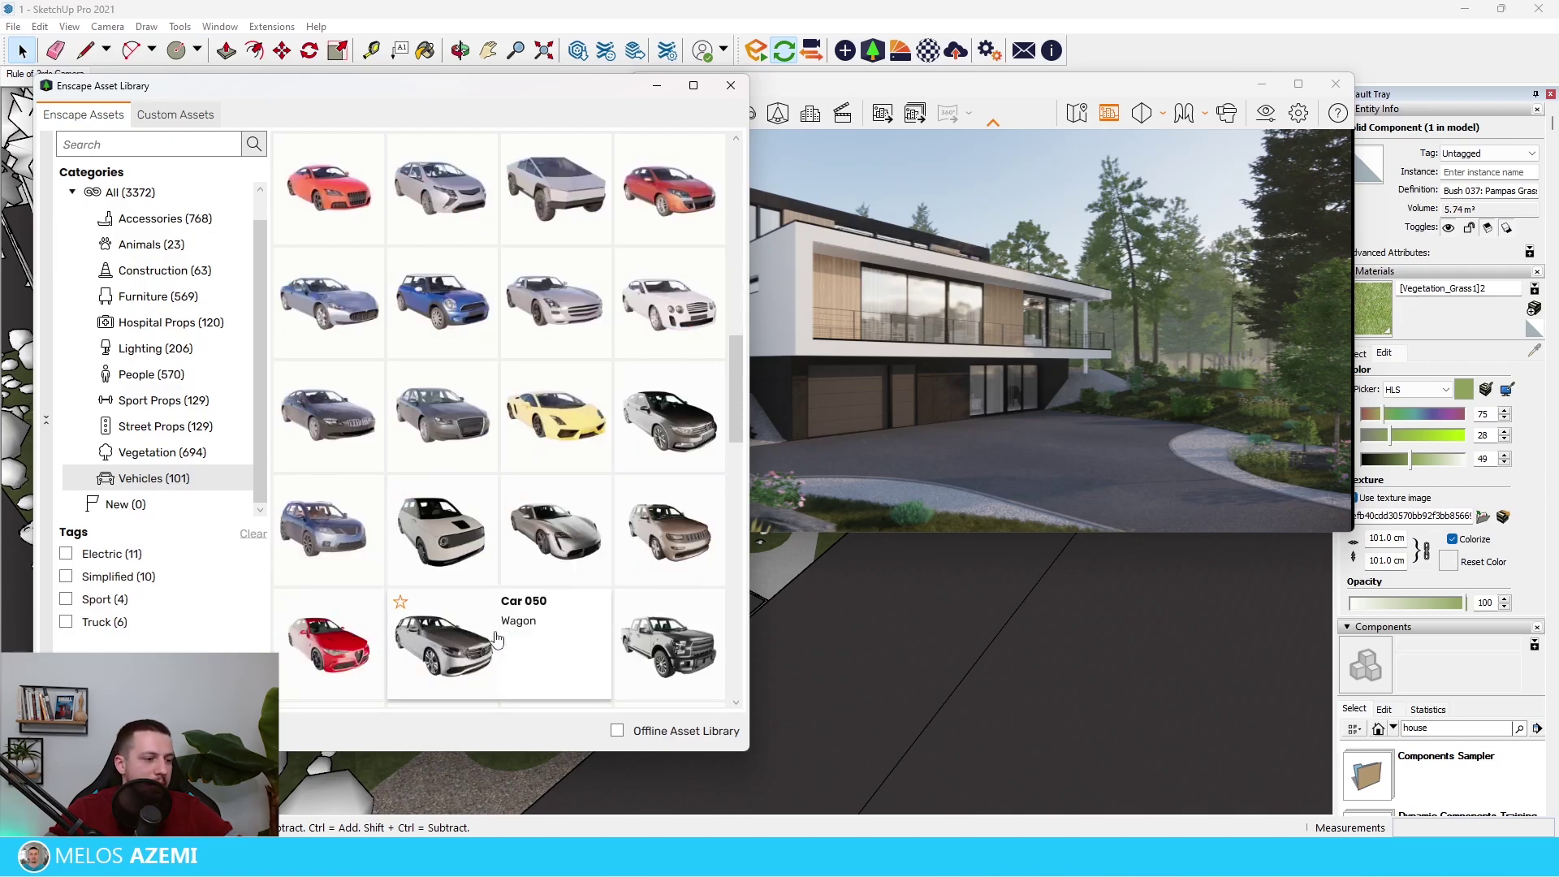
scroll(497, 638, "down", 2)
scroll(511, 674, "down", 2)
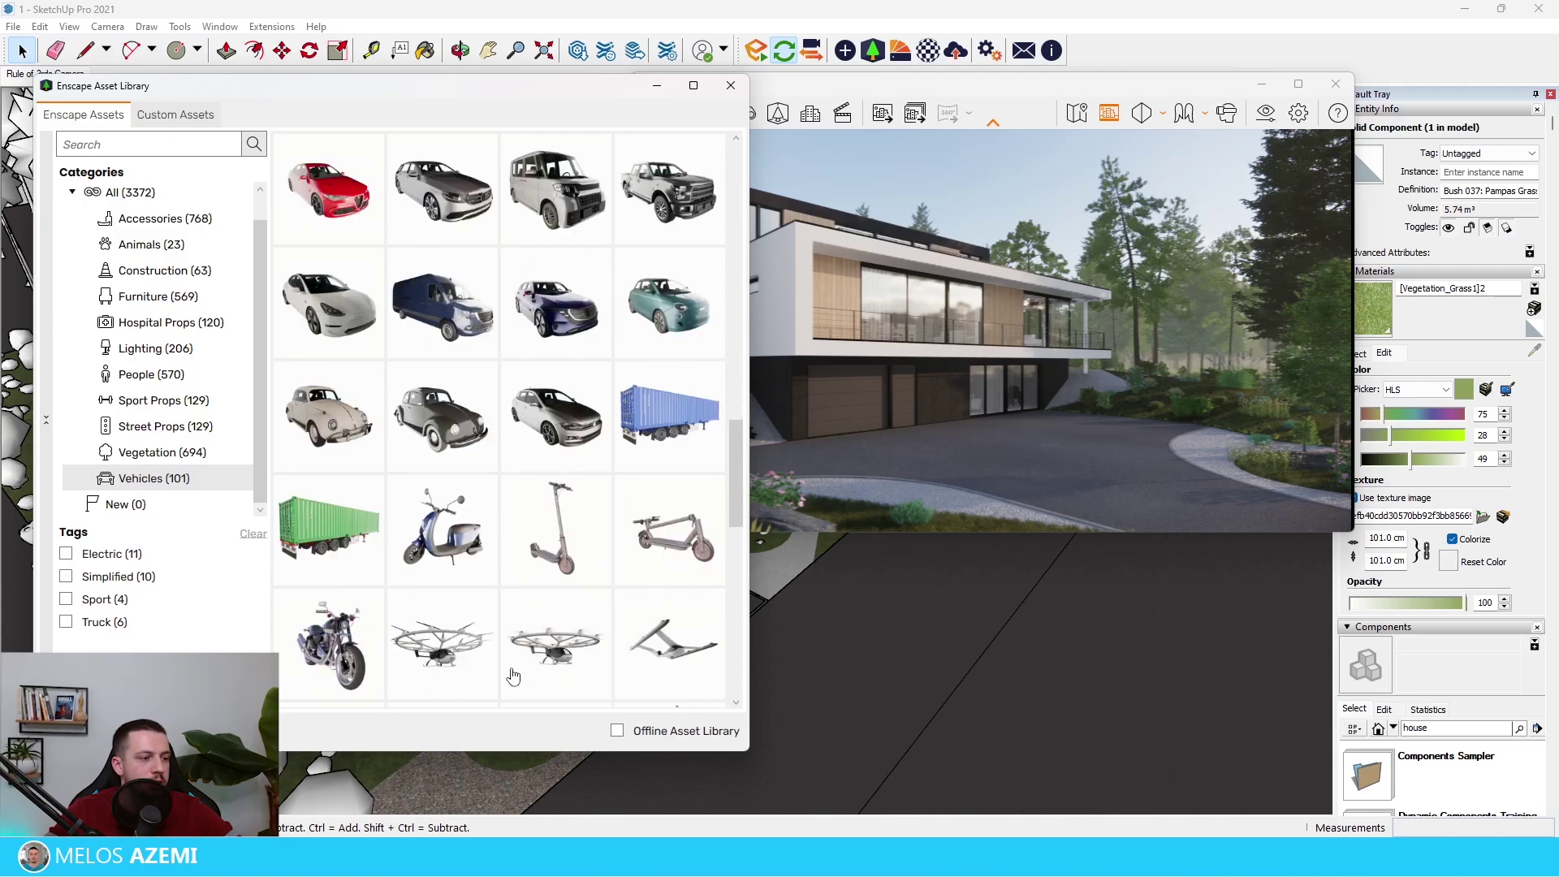
scroll(512, 676, "down", 3)
scroll(505, 674, "down", 3)
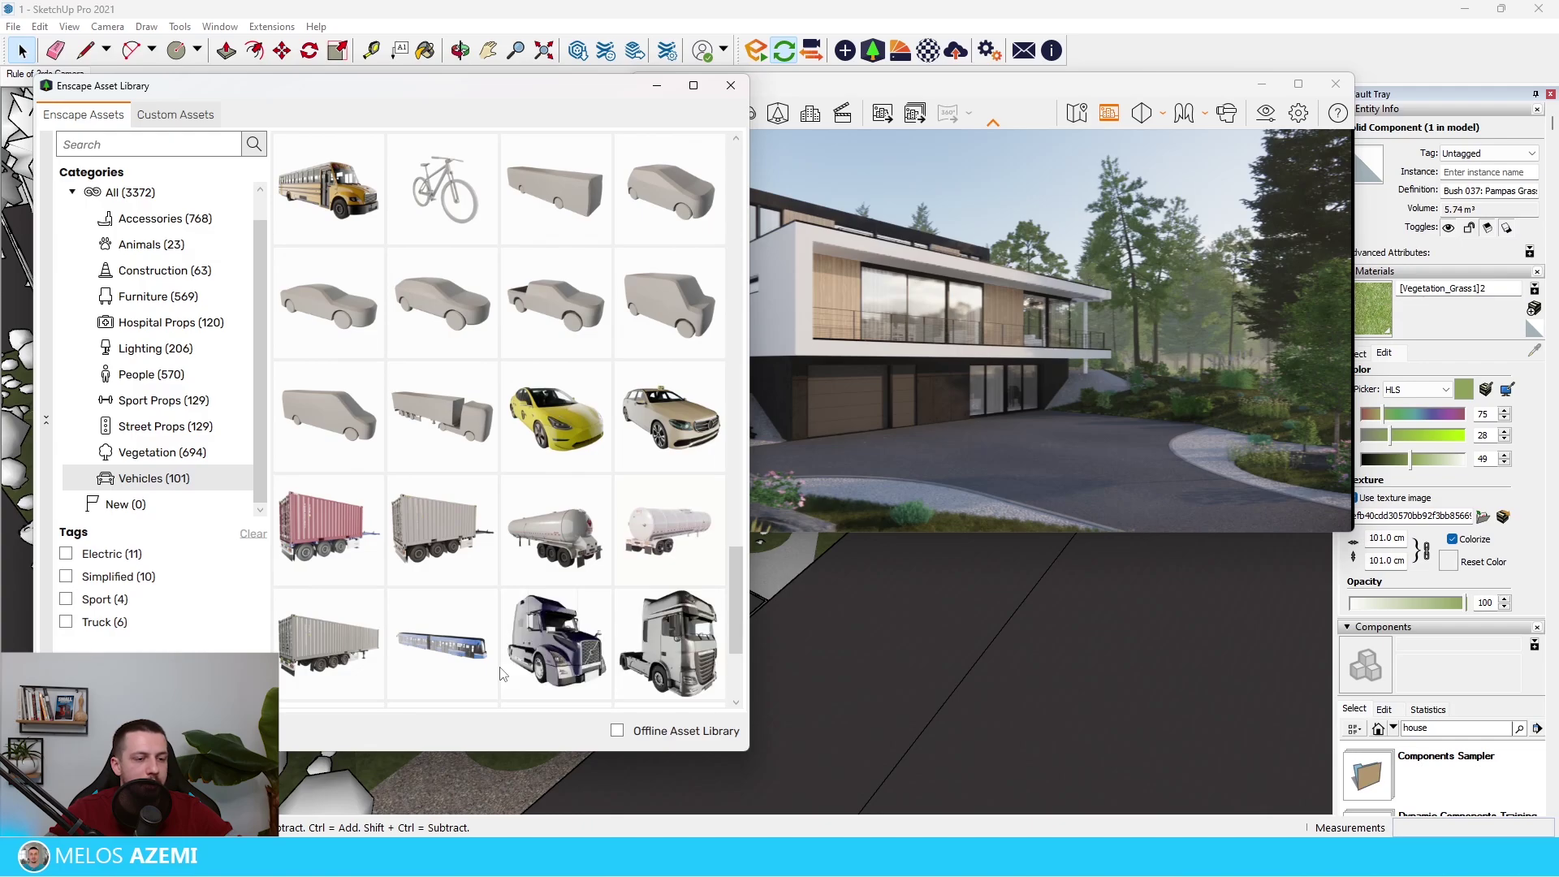
scroll(502, 673, "down", 2)
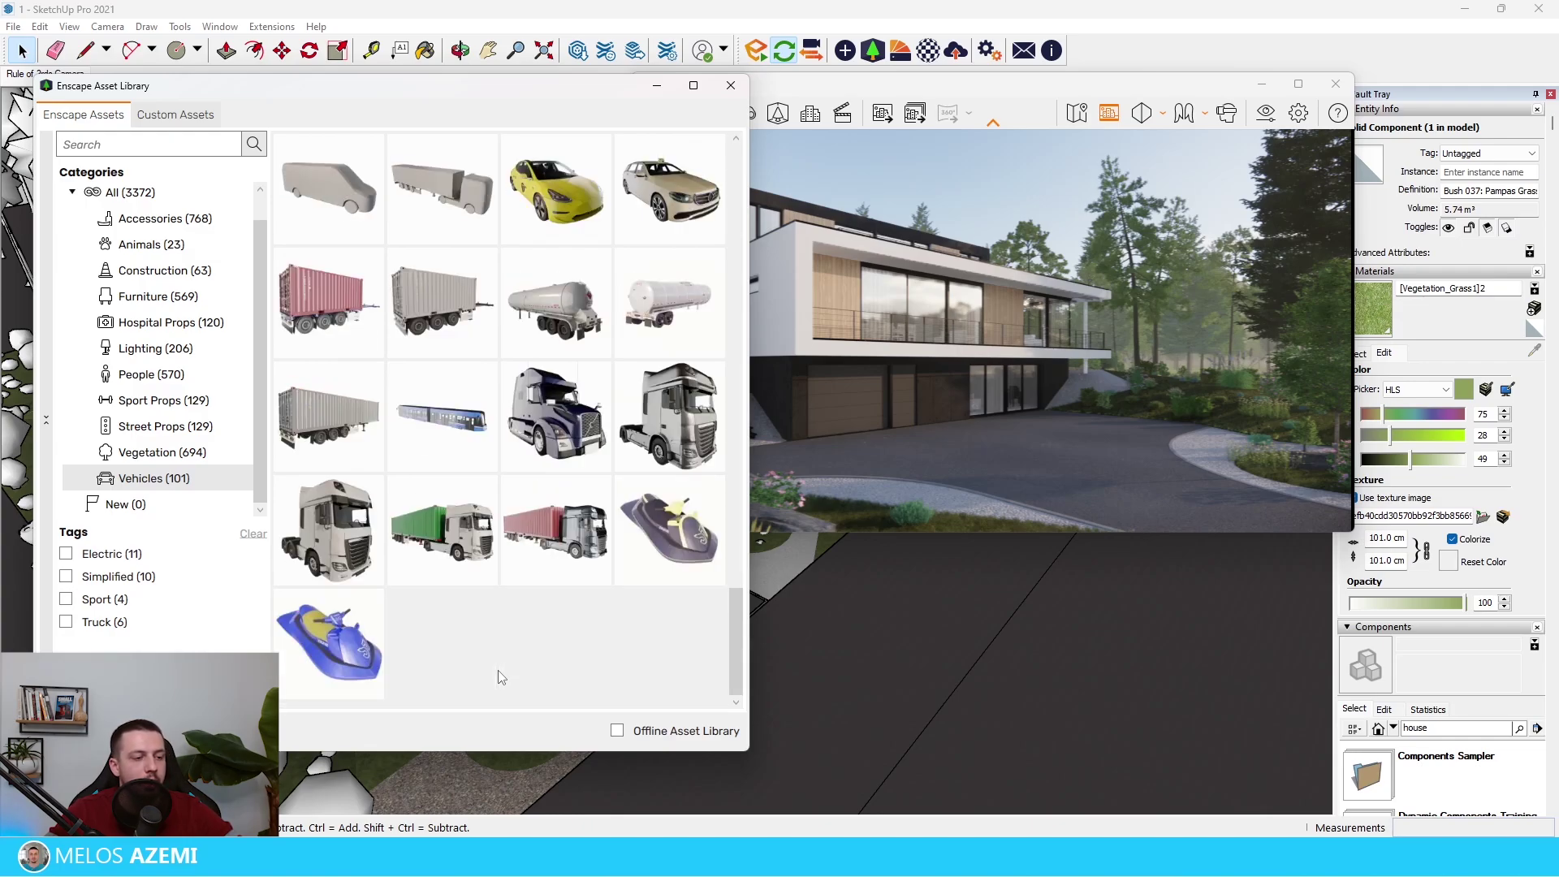
scroll(501, 677, "up", 10)
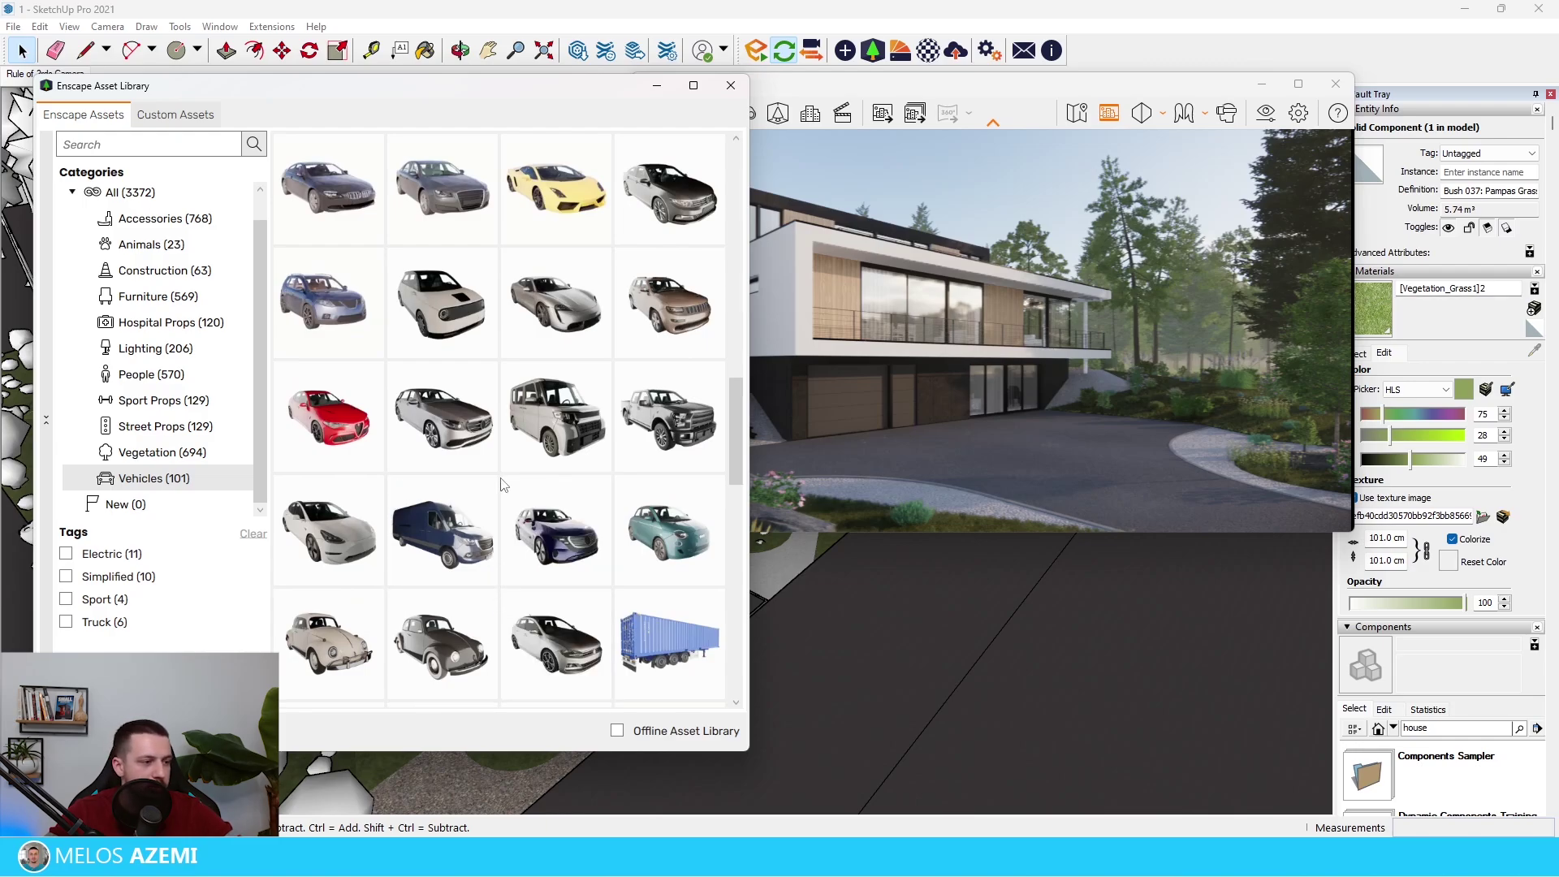
scroll(502, 519, "up", 2)
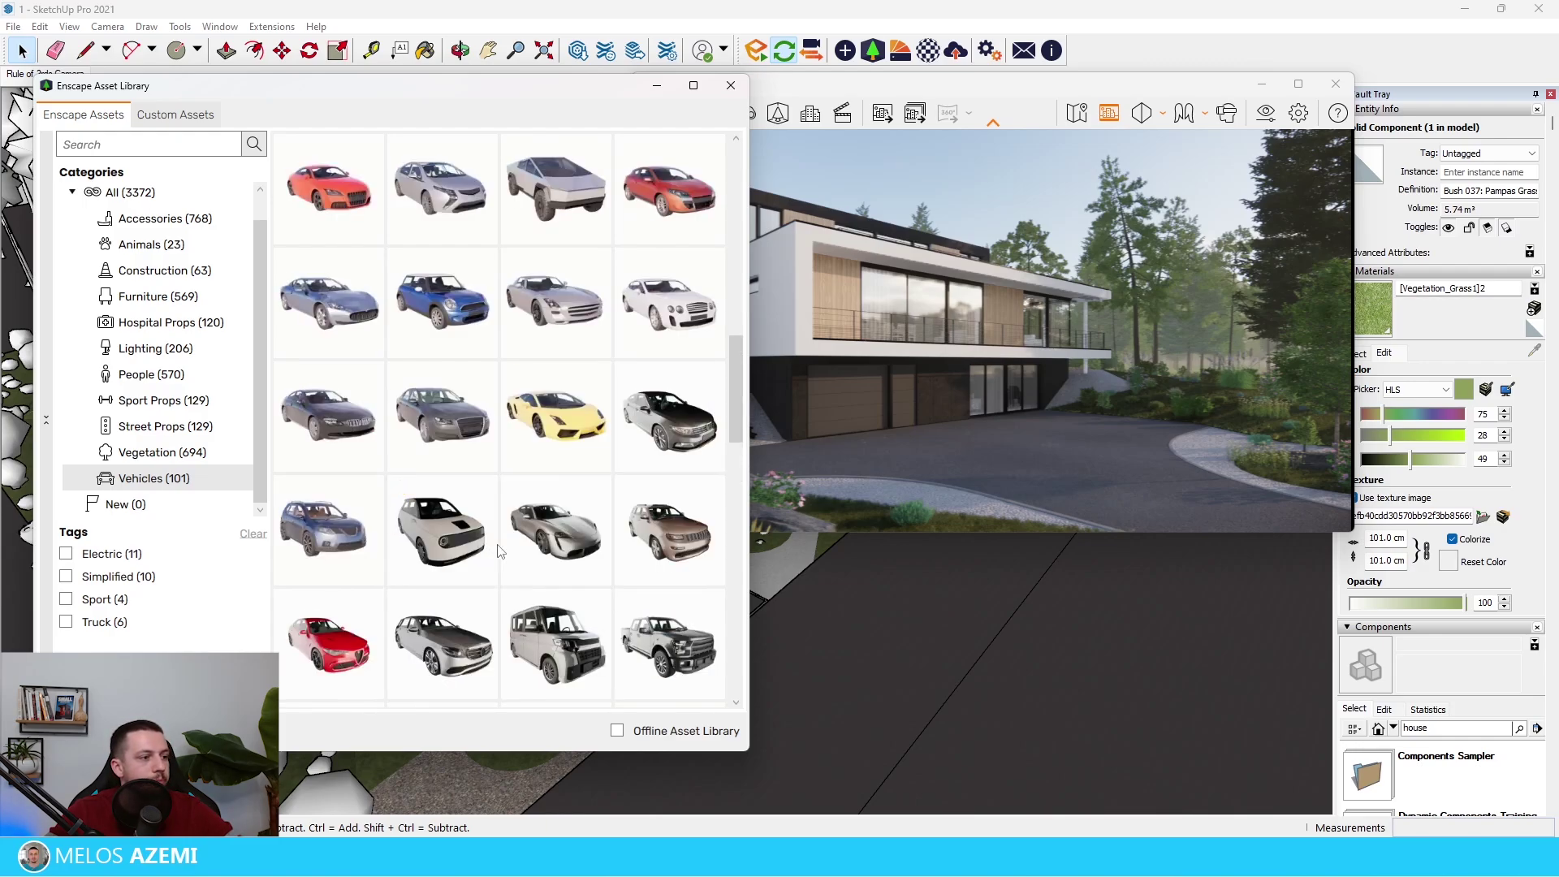
scroll(503, 576, "up", 2)
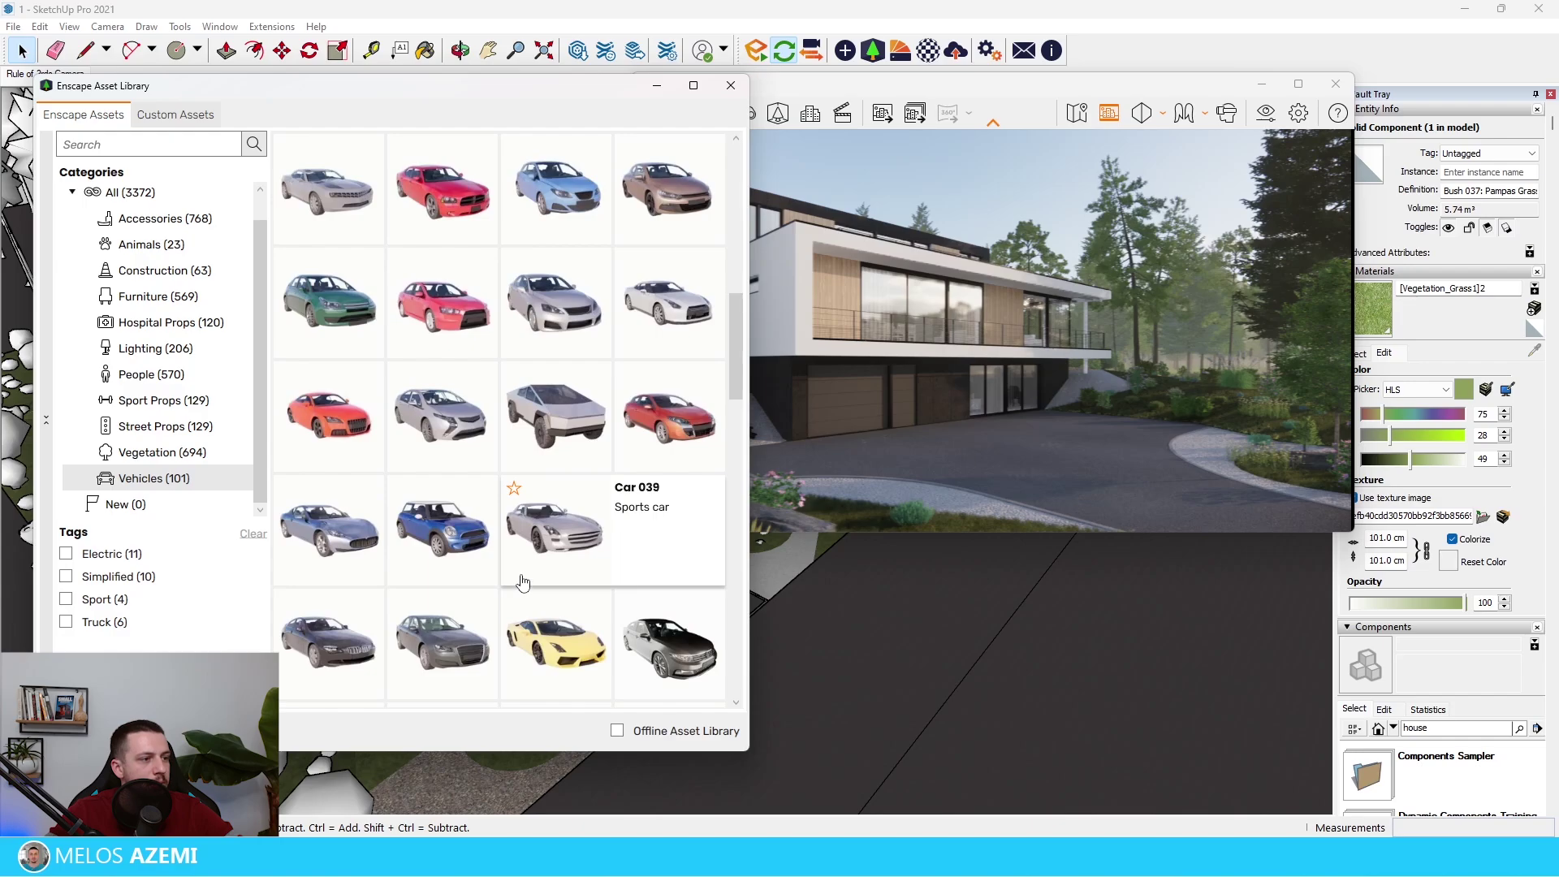
scroll(508, 499, "up", 4)
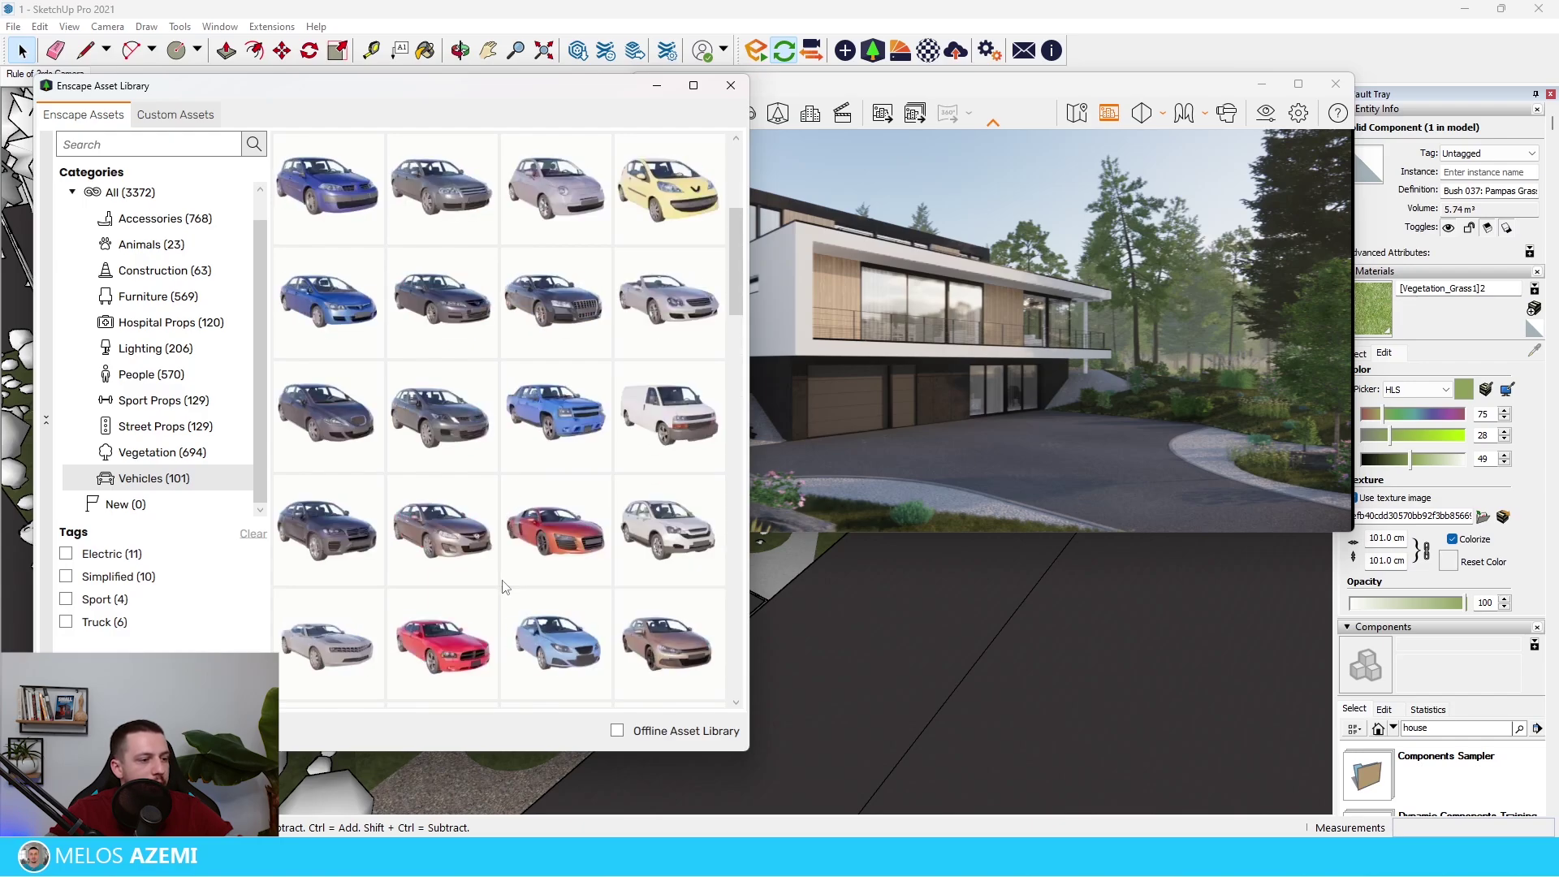
scroll(491, 574, "up", 1)
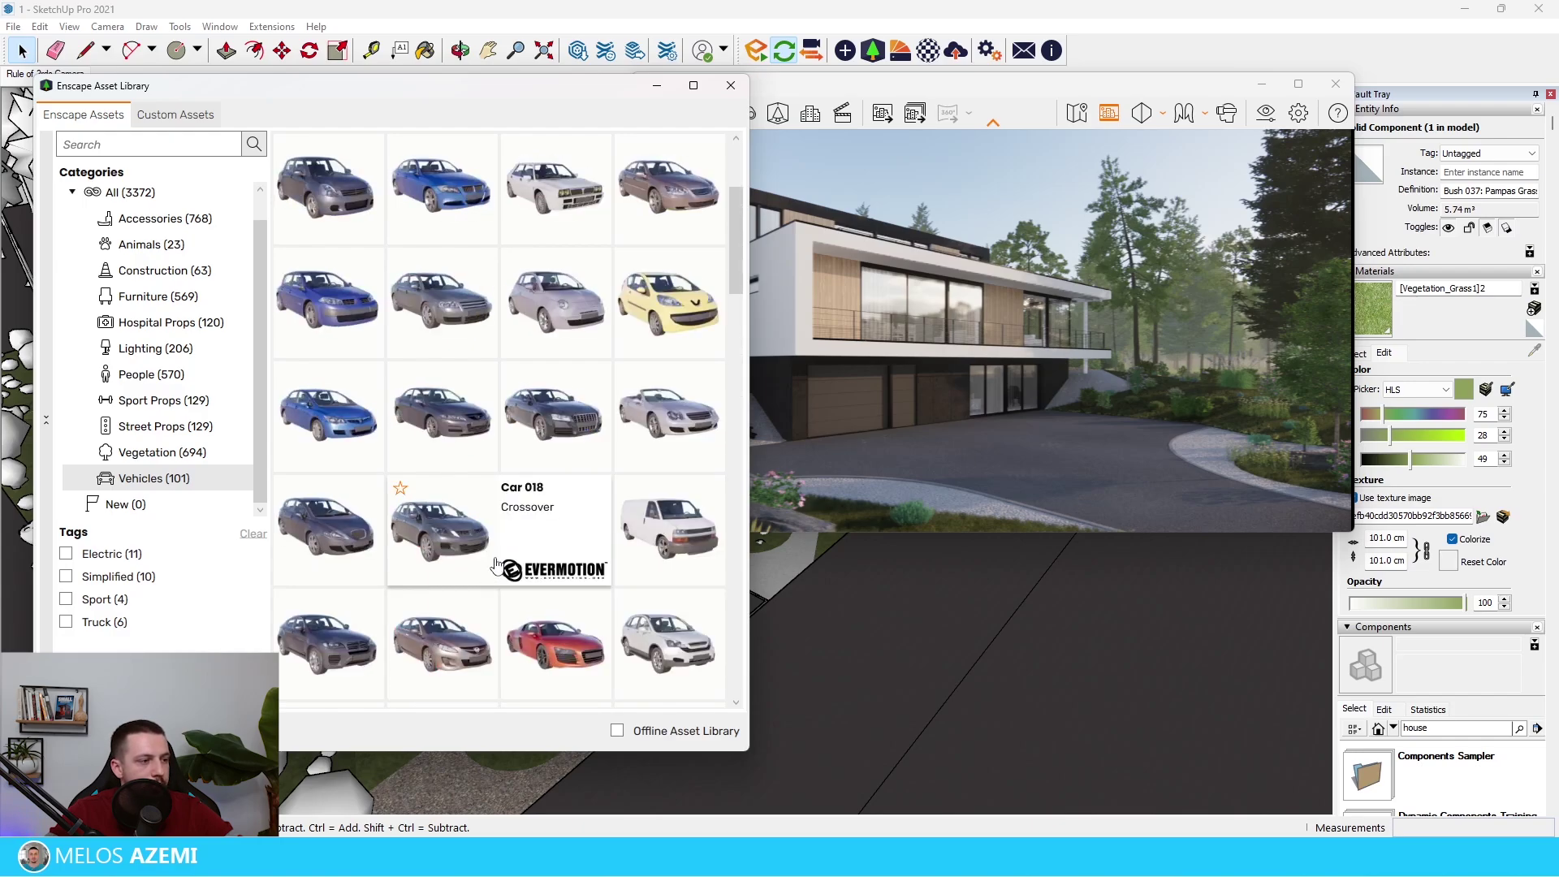
scroll(473, 558, "up", 2)
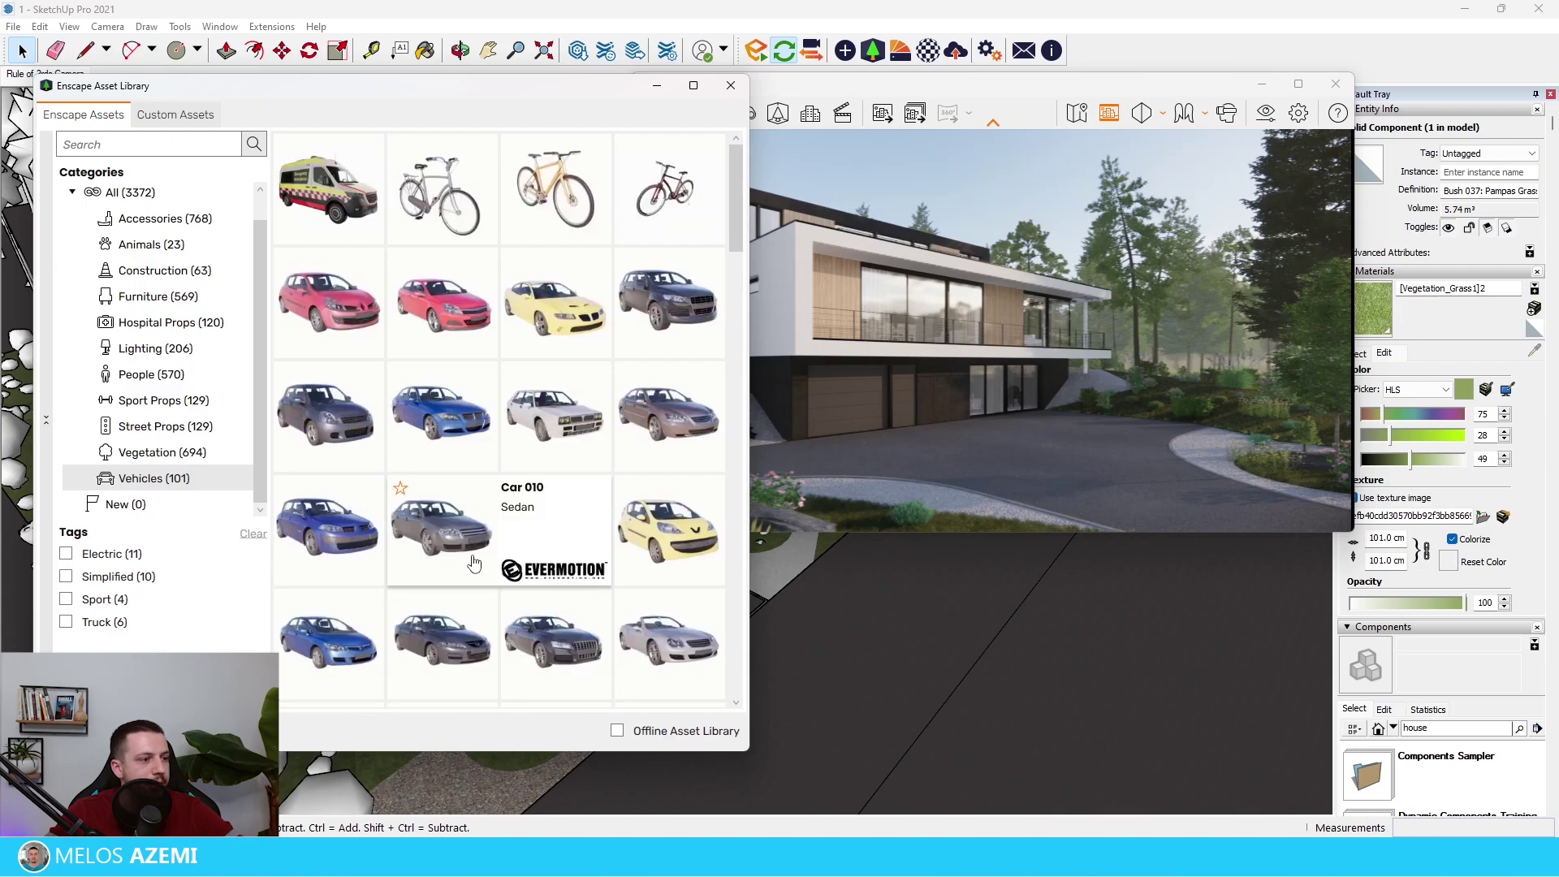
Step: Place Car 004 from the vehicle assets on the driveway in front of the garage
scroll(560, 528, "down", 2)
scroll(665, 378, "up", 1)
scroll(691, 305, "down", 1)
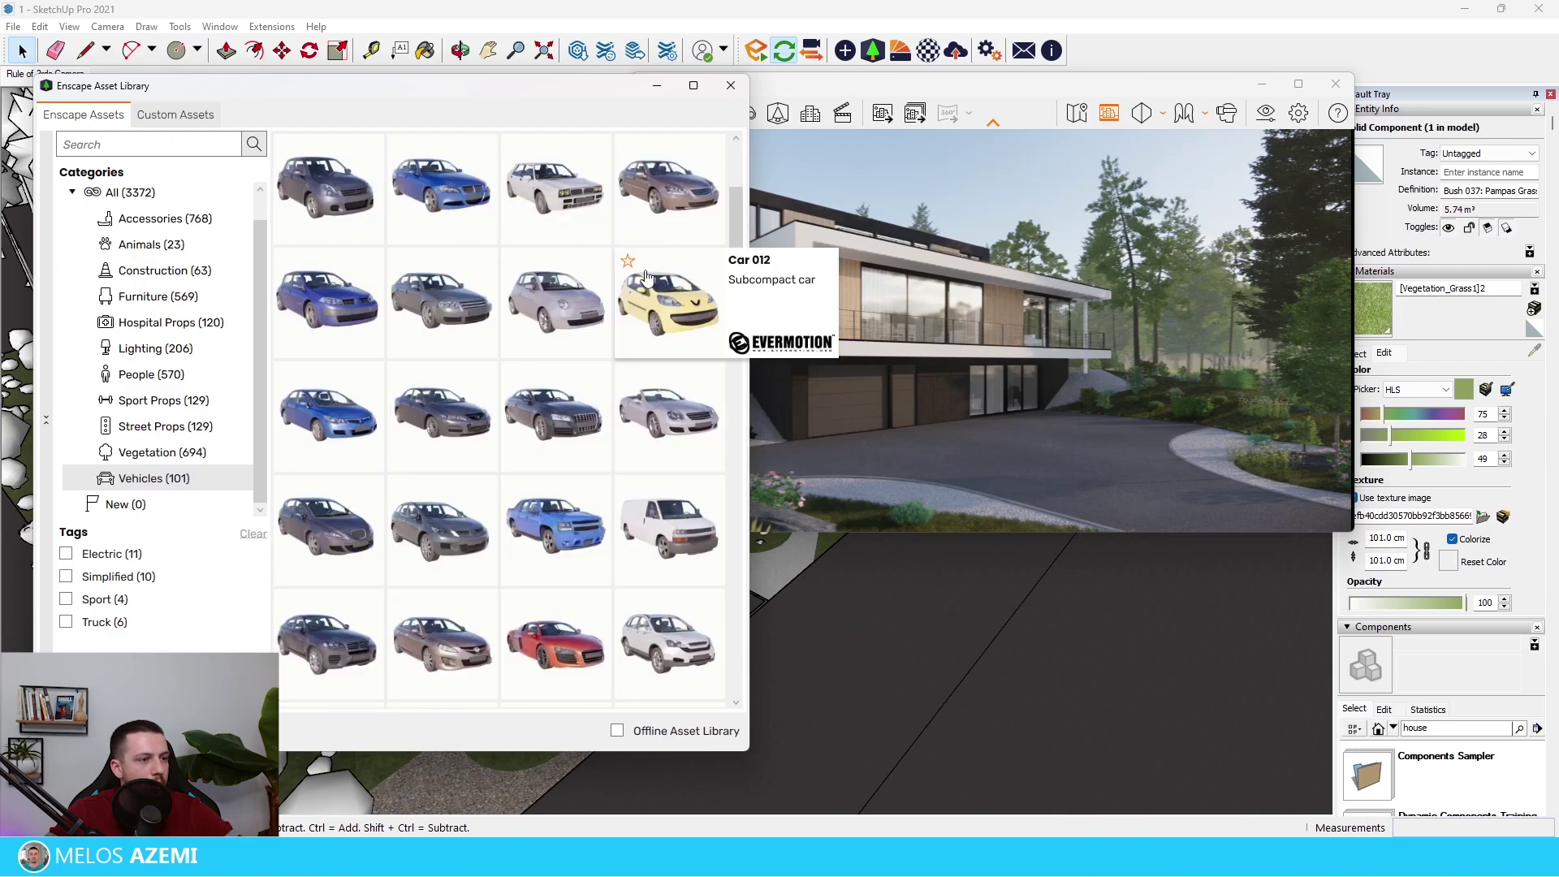
scroll(692, 305, "up", 1)
left_click(694, 218)
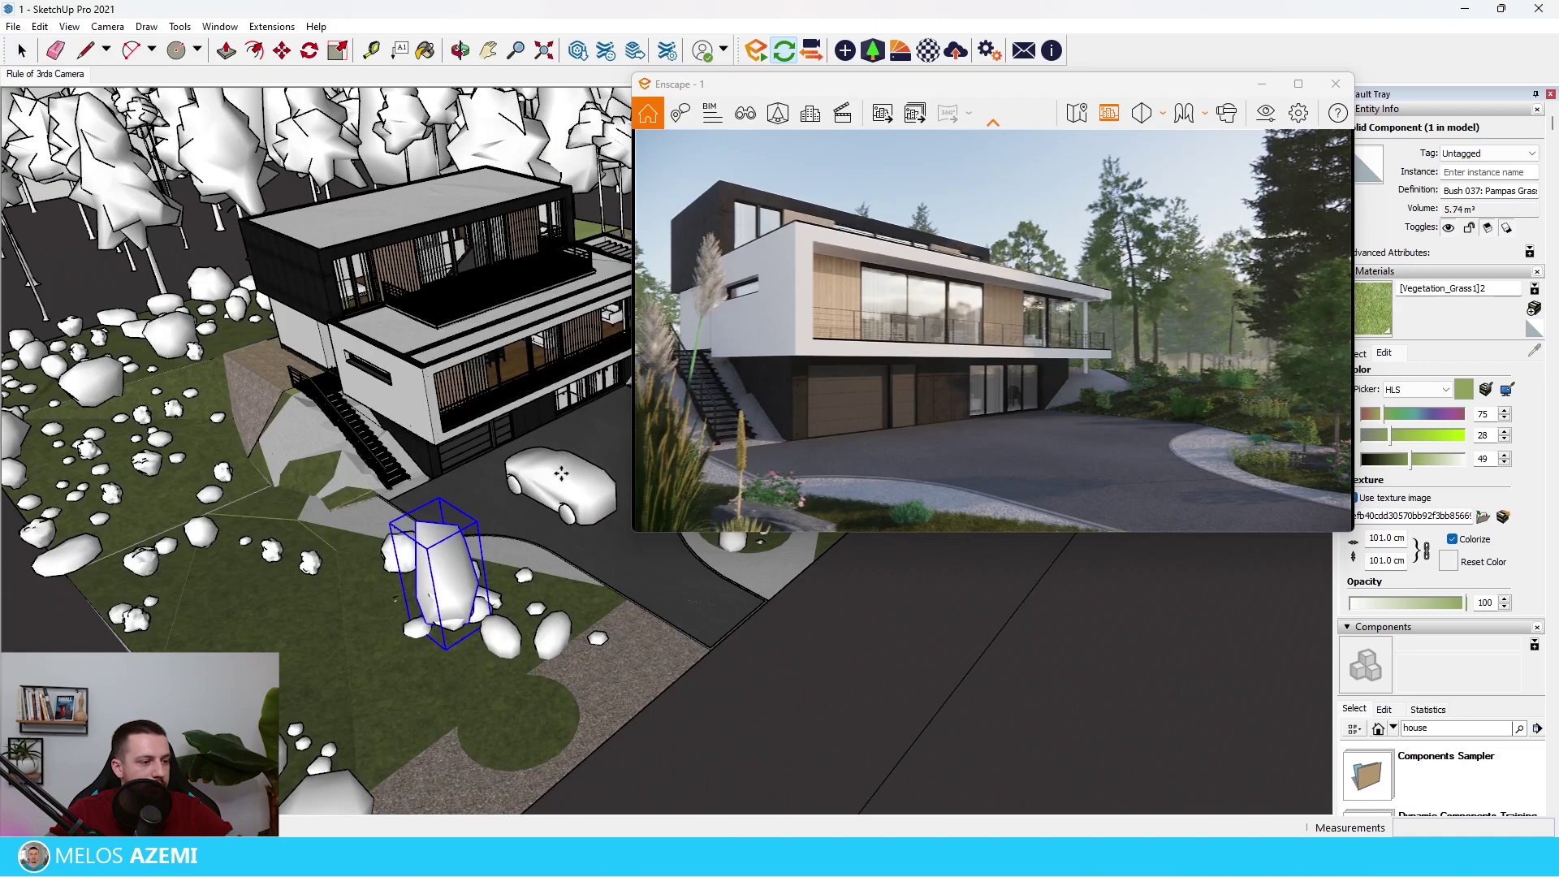
scroll(536, 439, "up", 3)
left_click(560, 471)
Step: Rotate Car 004 by about 99° and move it about 108.5 cm toward the garage
middle_click_drag(508, 407, 459, 406)
key("space")
scroll(487, 422, "down", 1)
left_click(504, 430)
key("m")
left_click(475, 385)
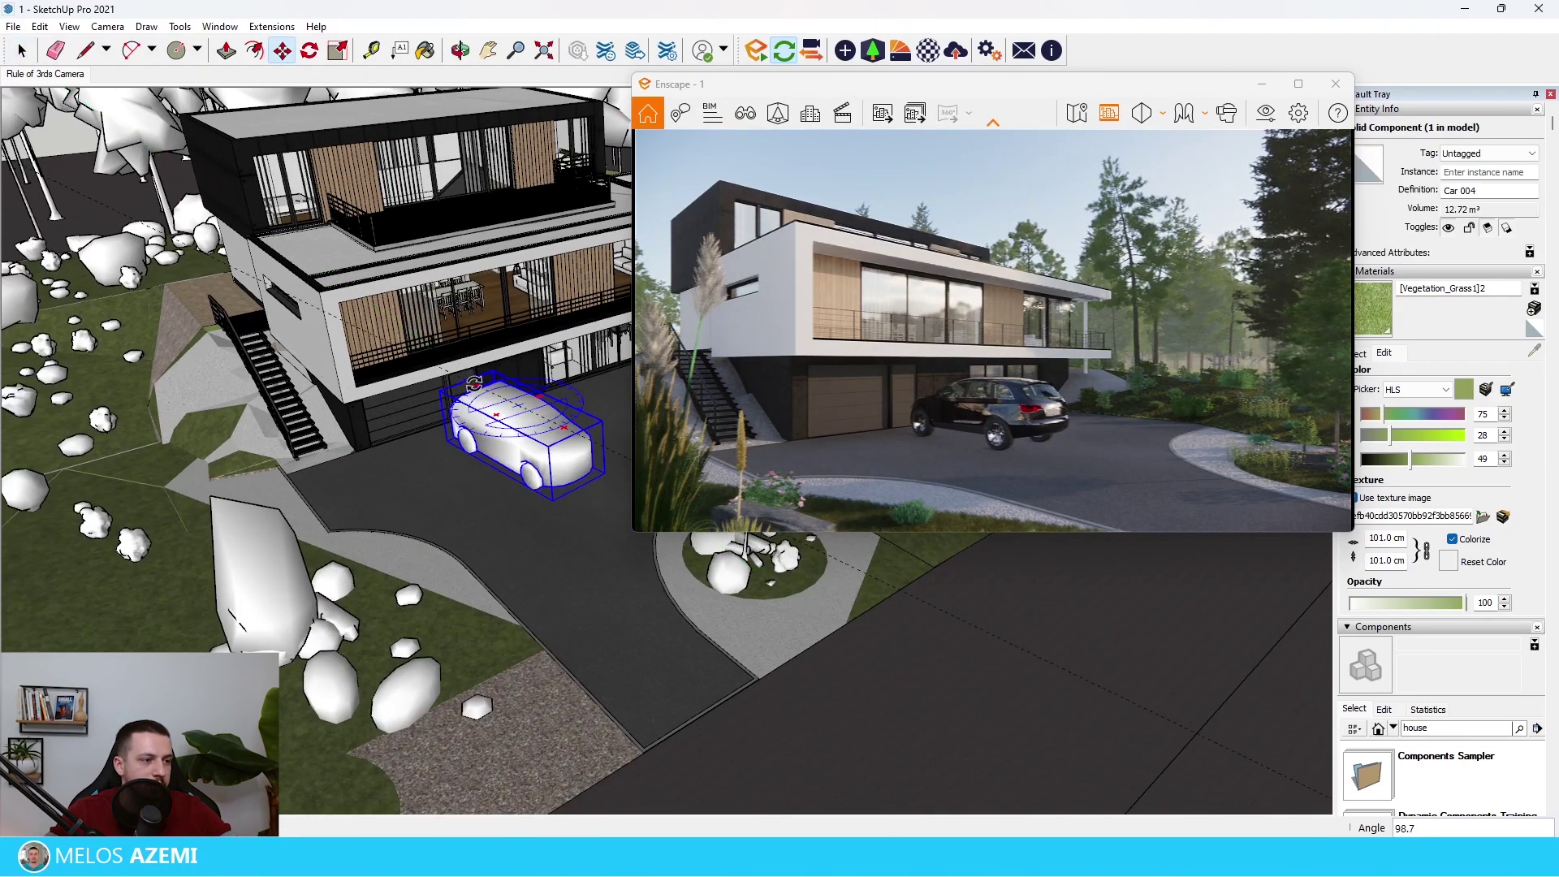
scroll(523, 500, "up", 5)
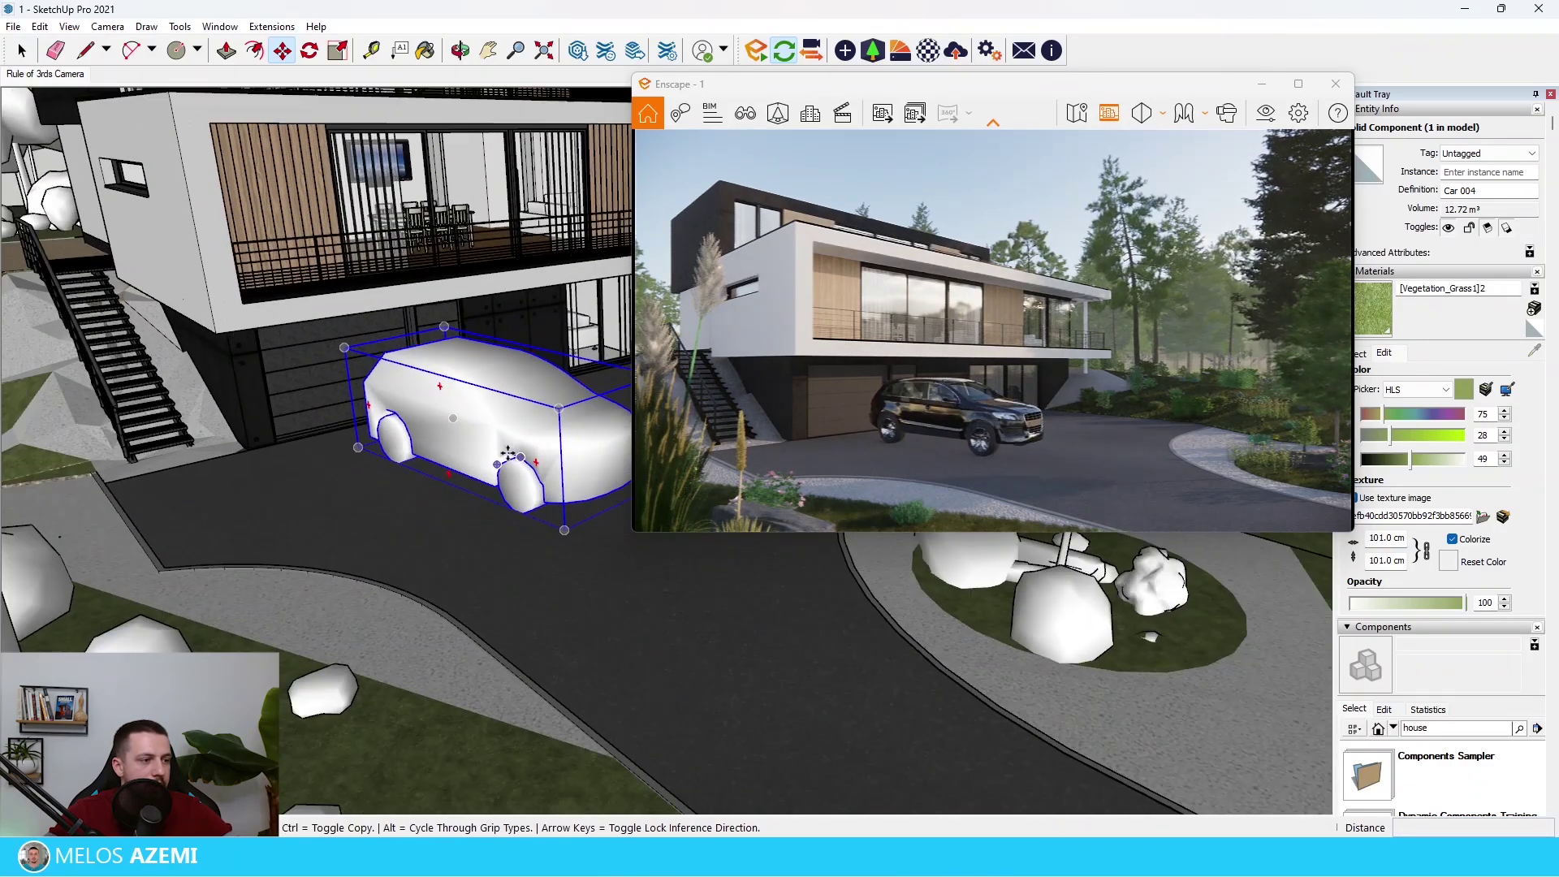
left_click_drag(508, 452, 505, 380)
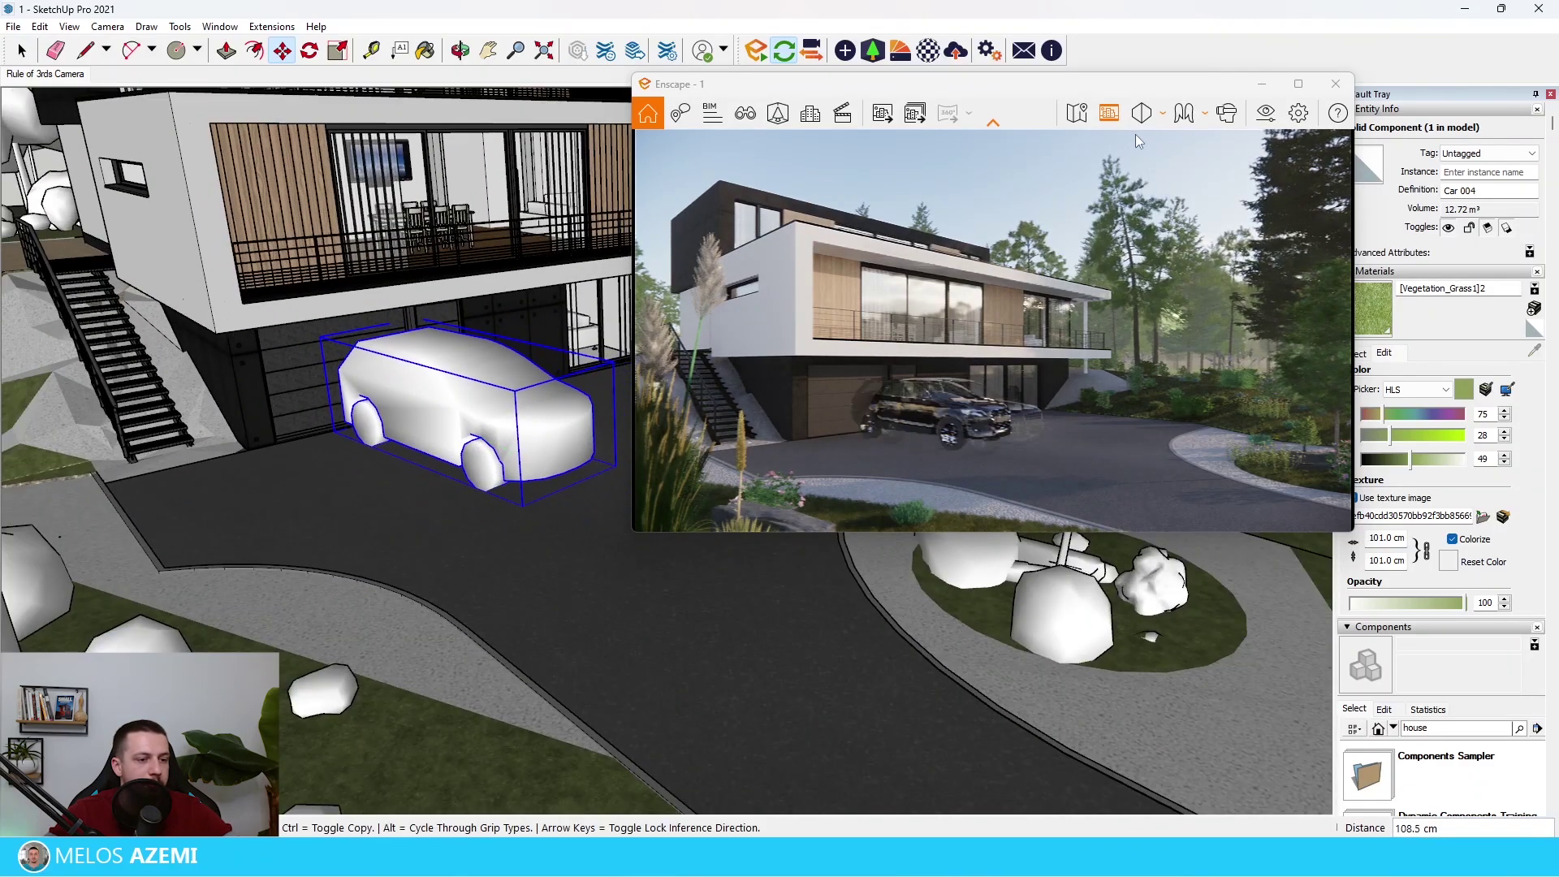
Step: Check Car 004 in the full-size render and delete it from the driveway
left_click(1298, 84)
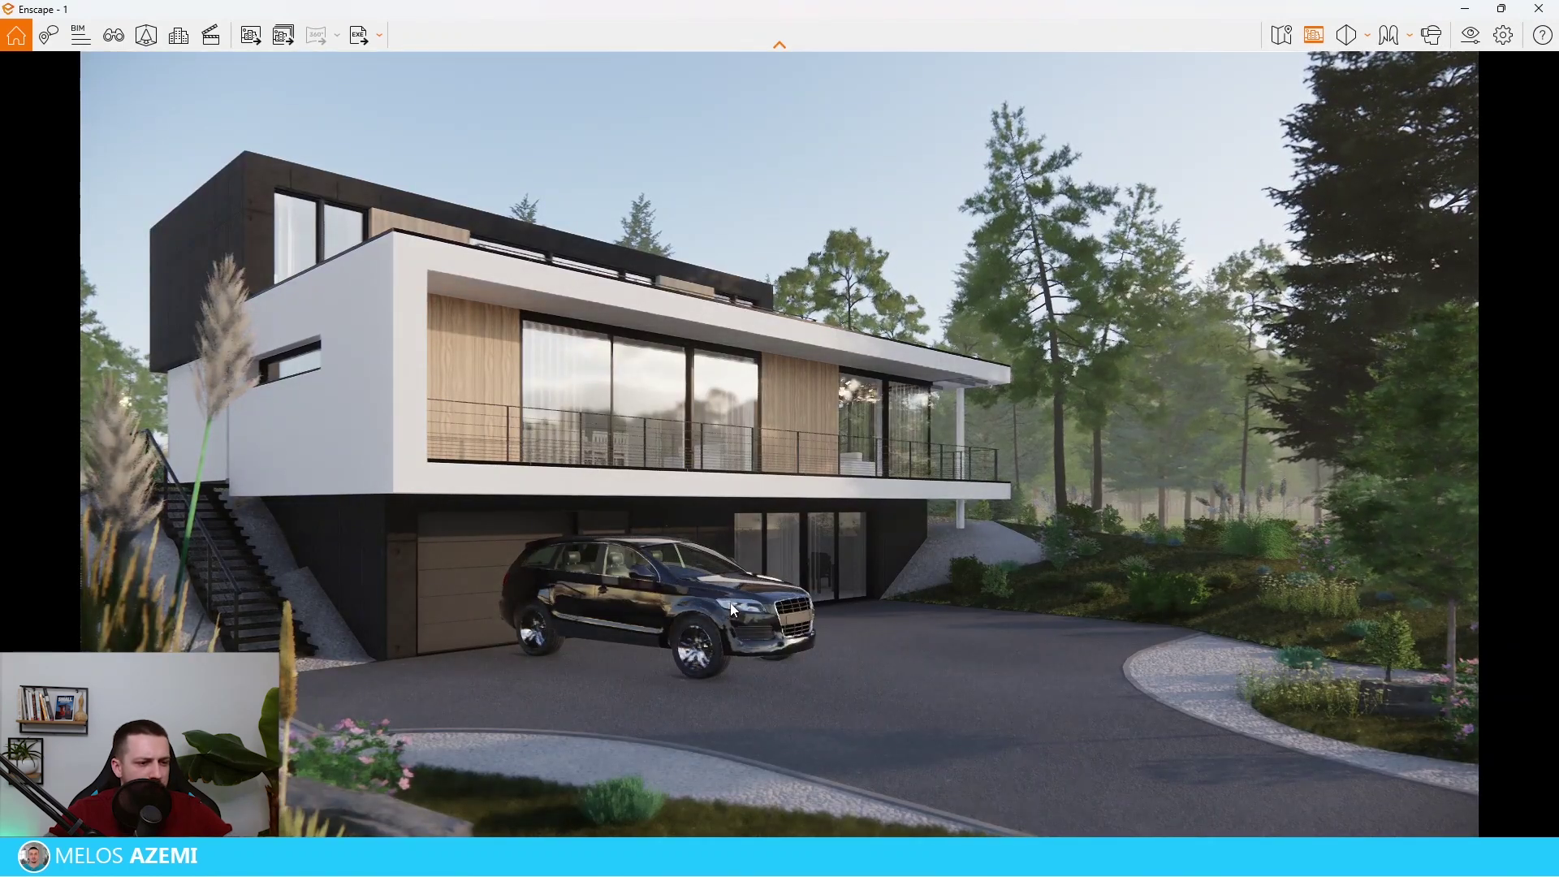
left_click(1500, 8)
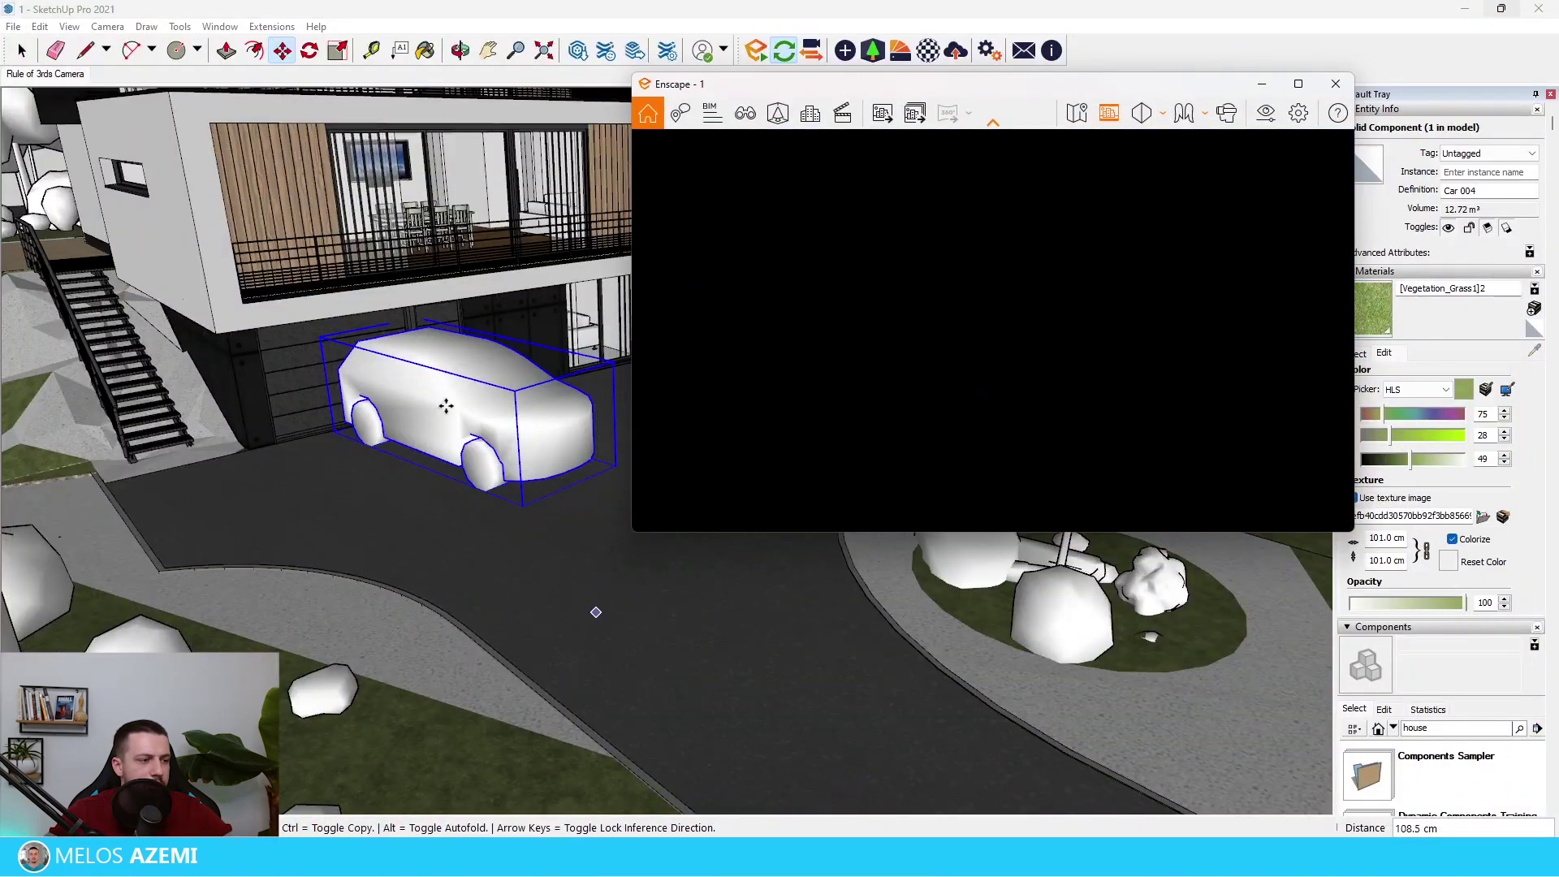
key("space")
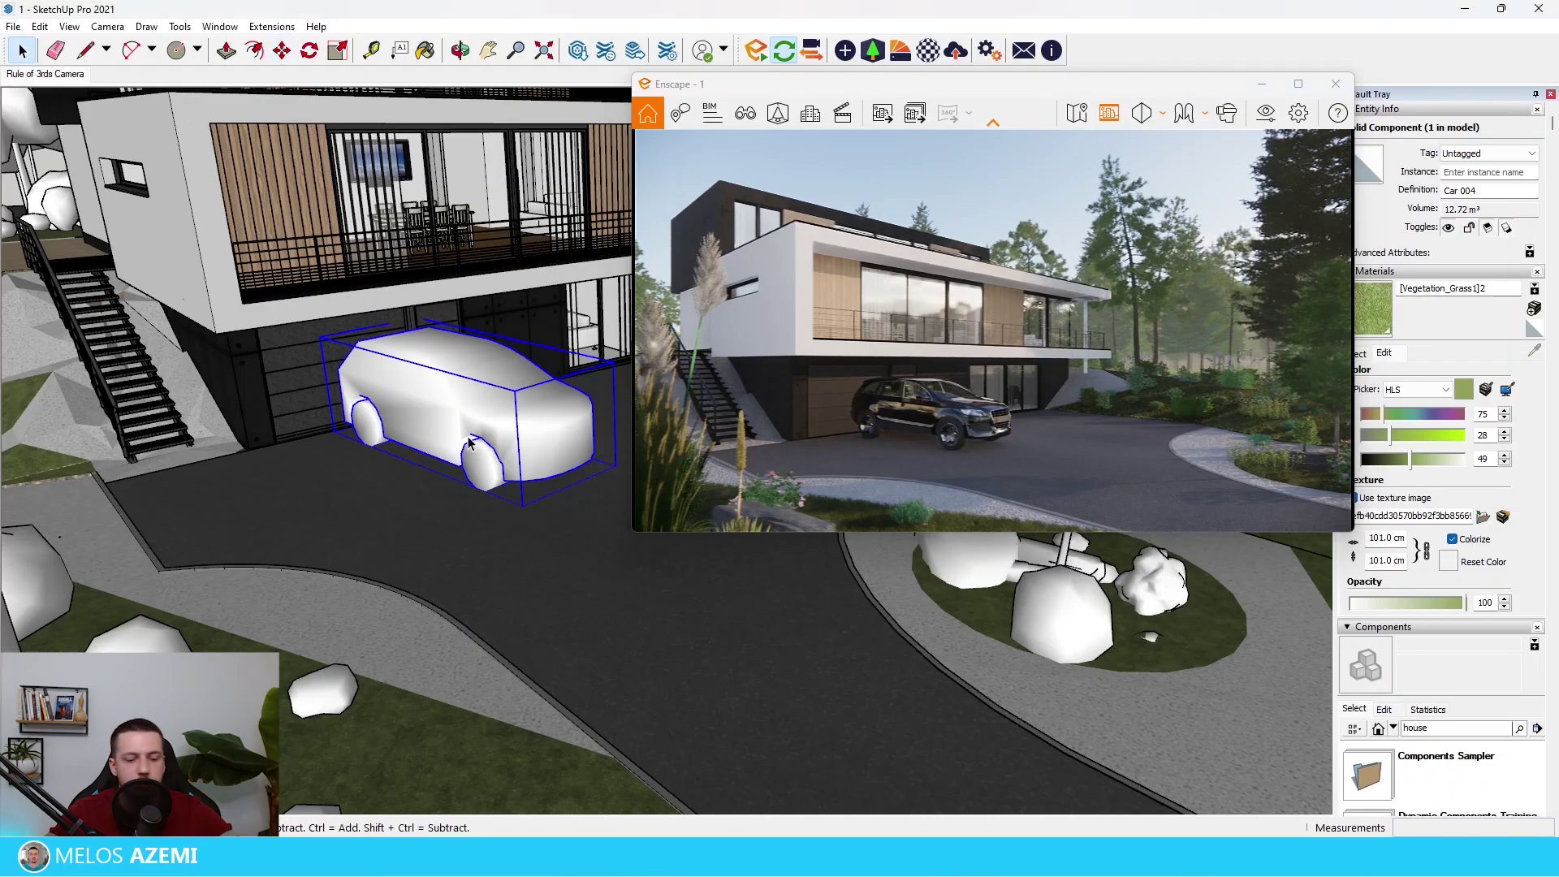
key("Delete")
Step: Place Car 047 from the vehicle assets on the driveway in front of the garage
left_click(873, 51)
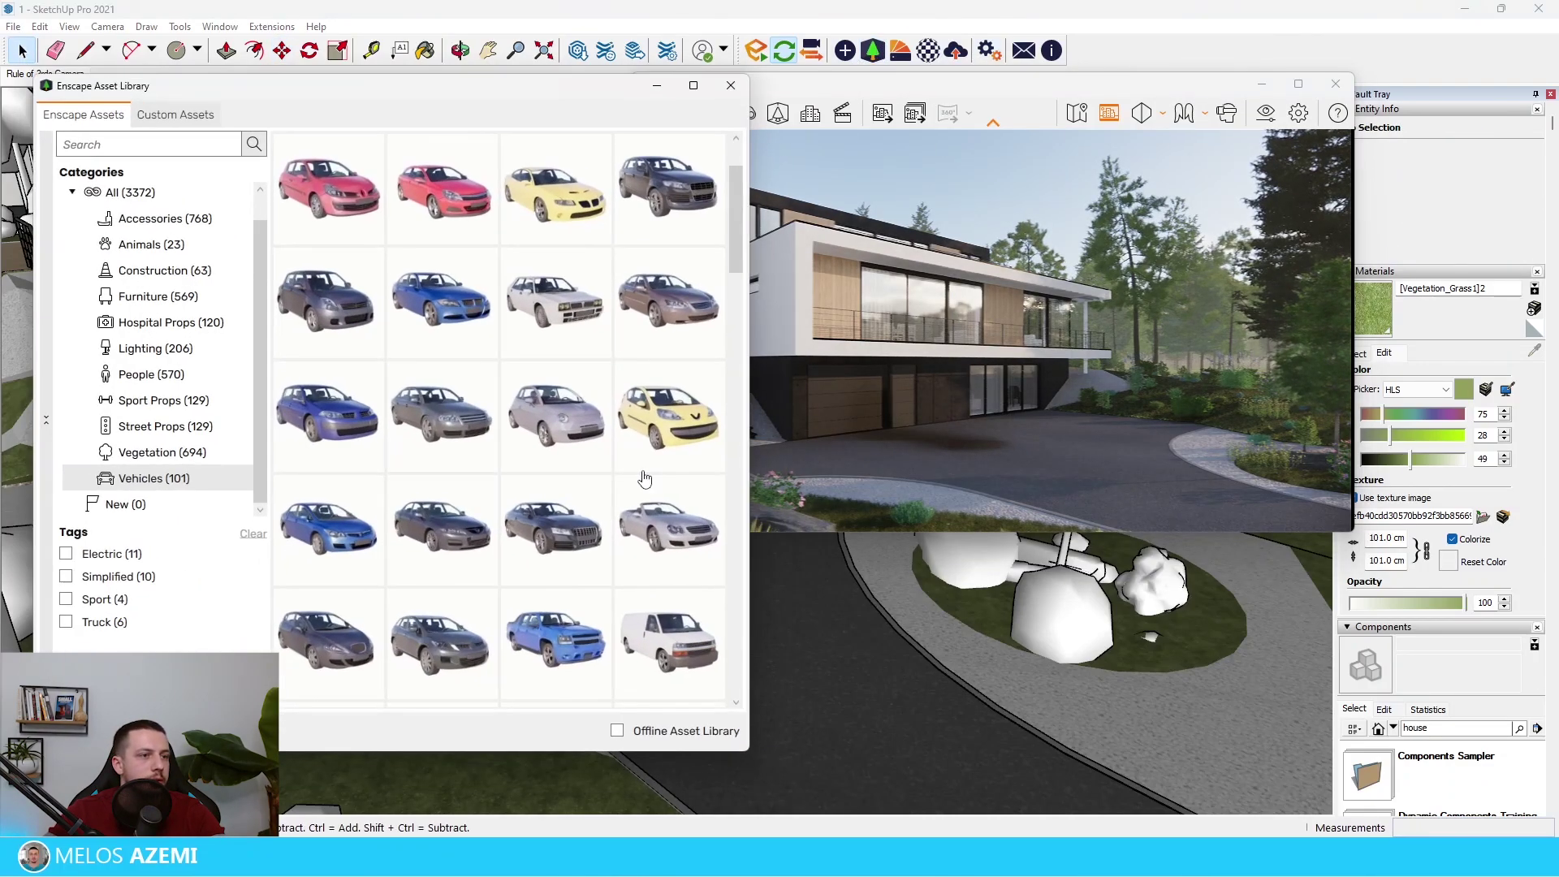
scroll(635, 553, "down", 5)
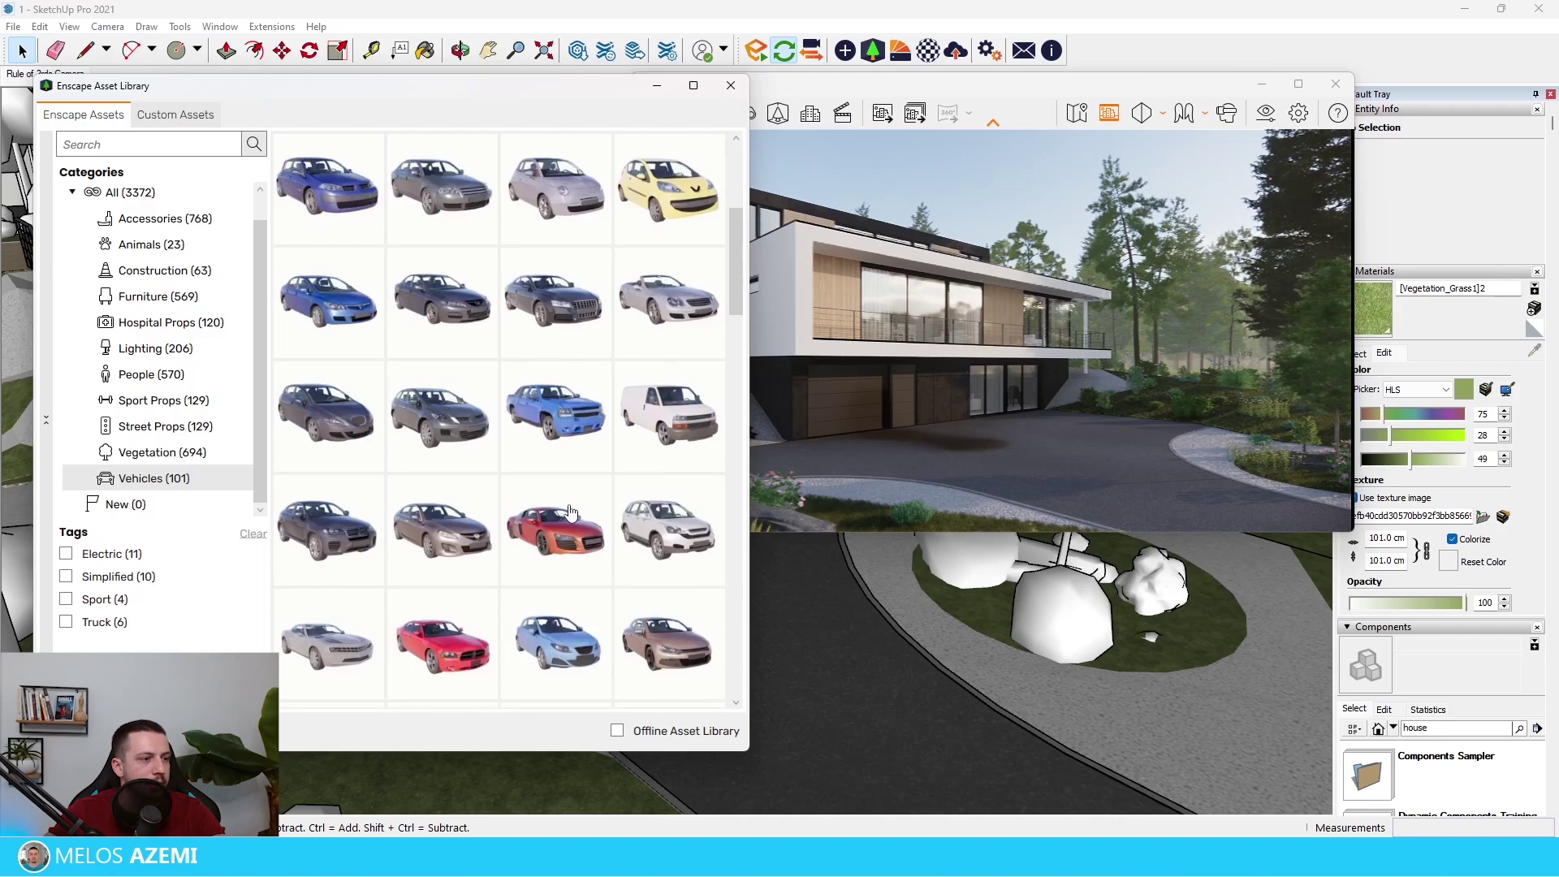
left_click(560, 664)
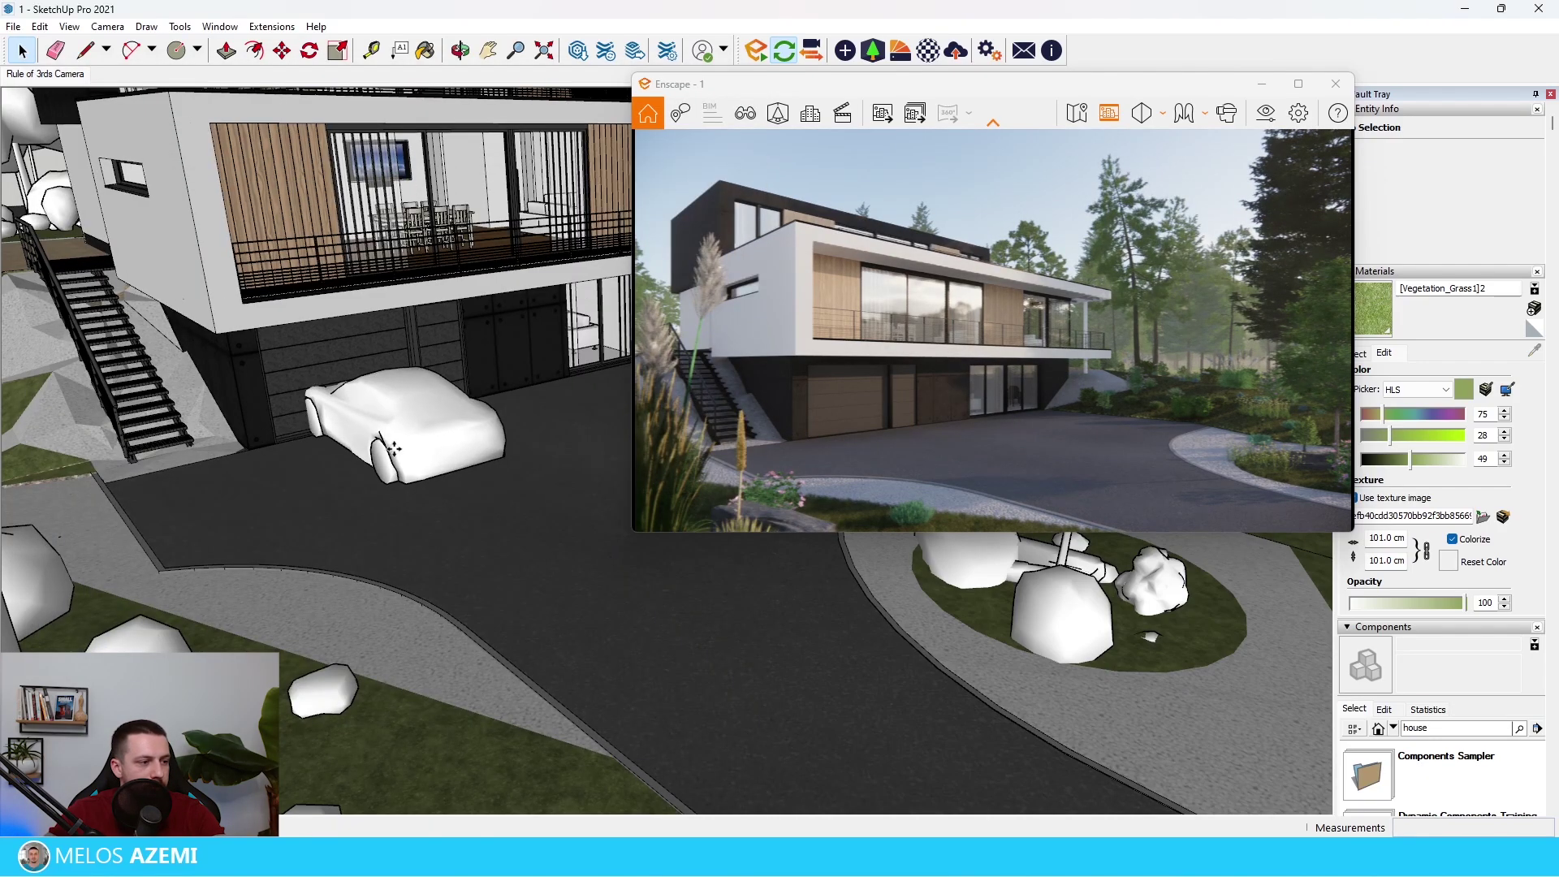
left_click(385, 390)
Step: Rotate Car 047 on the driveway so it stands at an angle to the garage with its front pointing outward
scroll(397, 414, "up", 3)
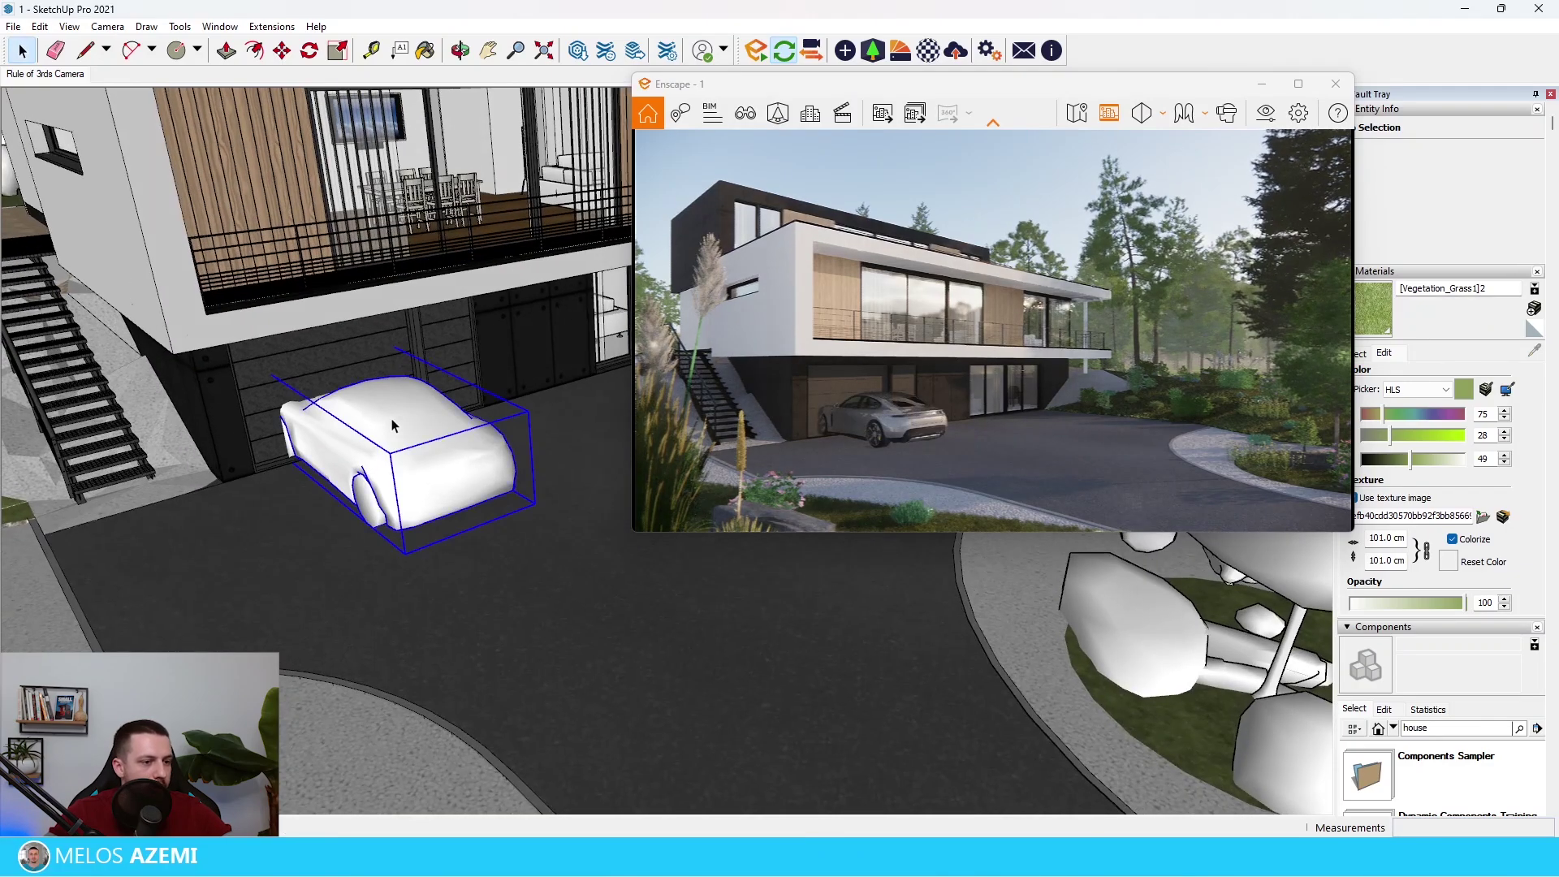
key("m")
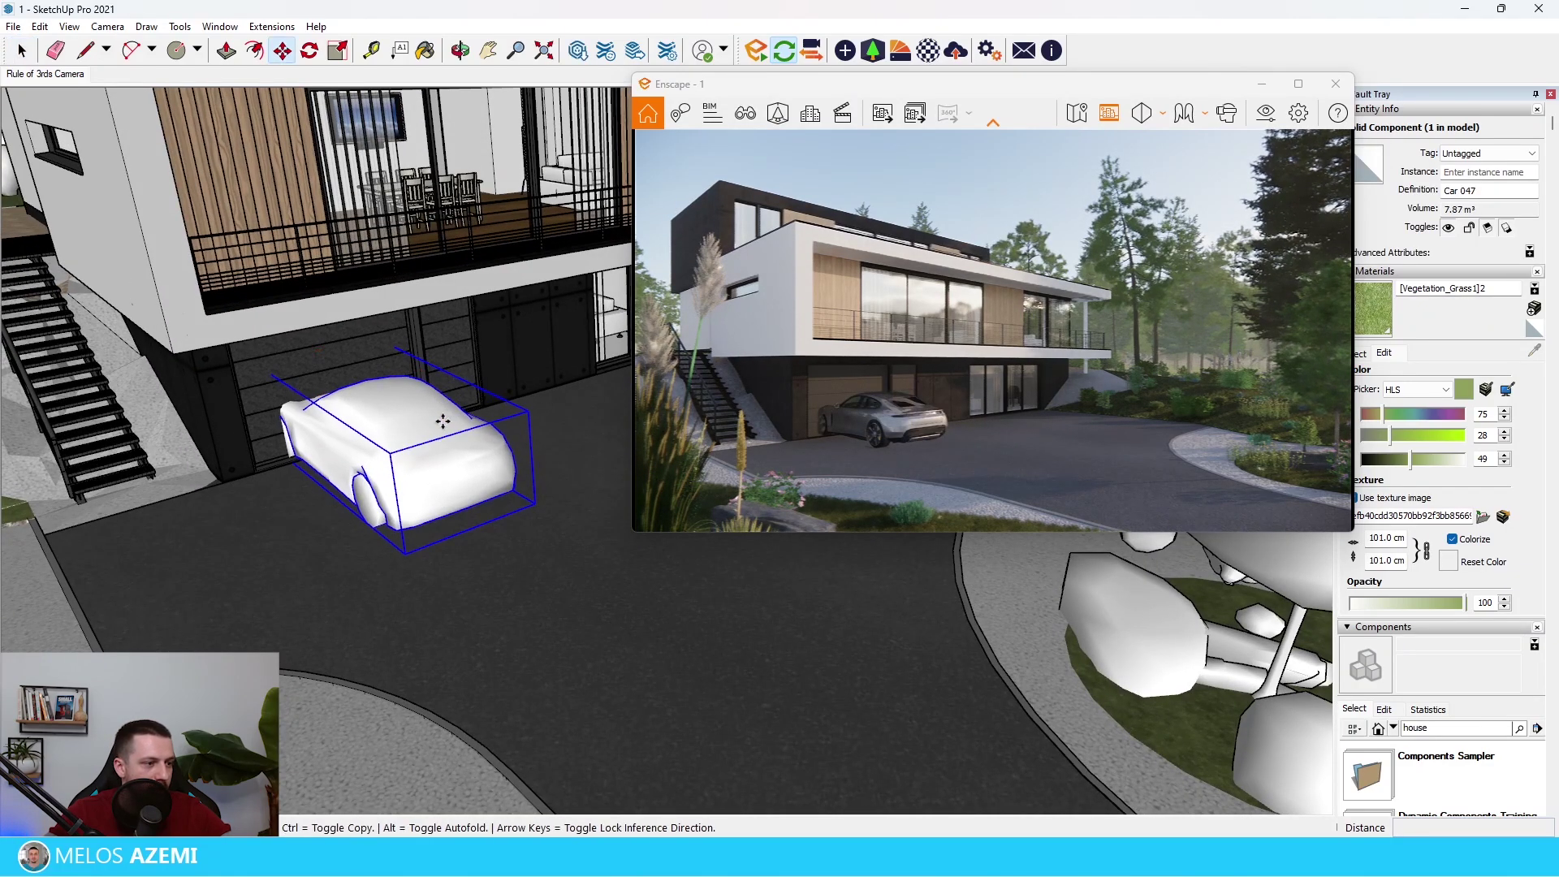
left_click_drag(441, 419, 344, 381)
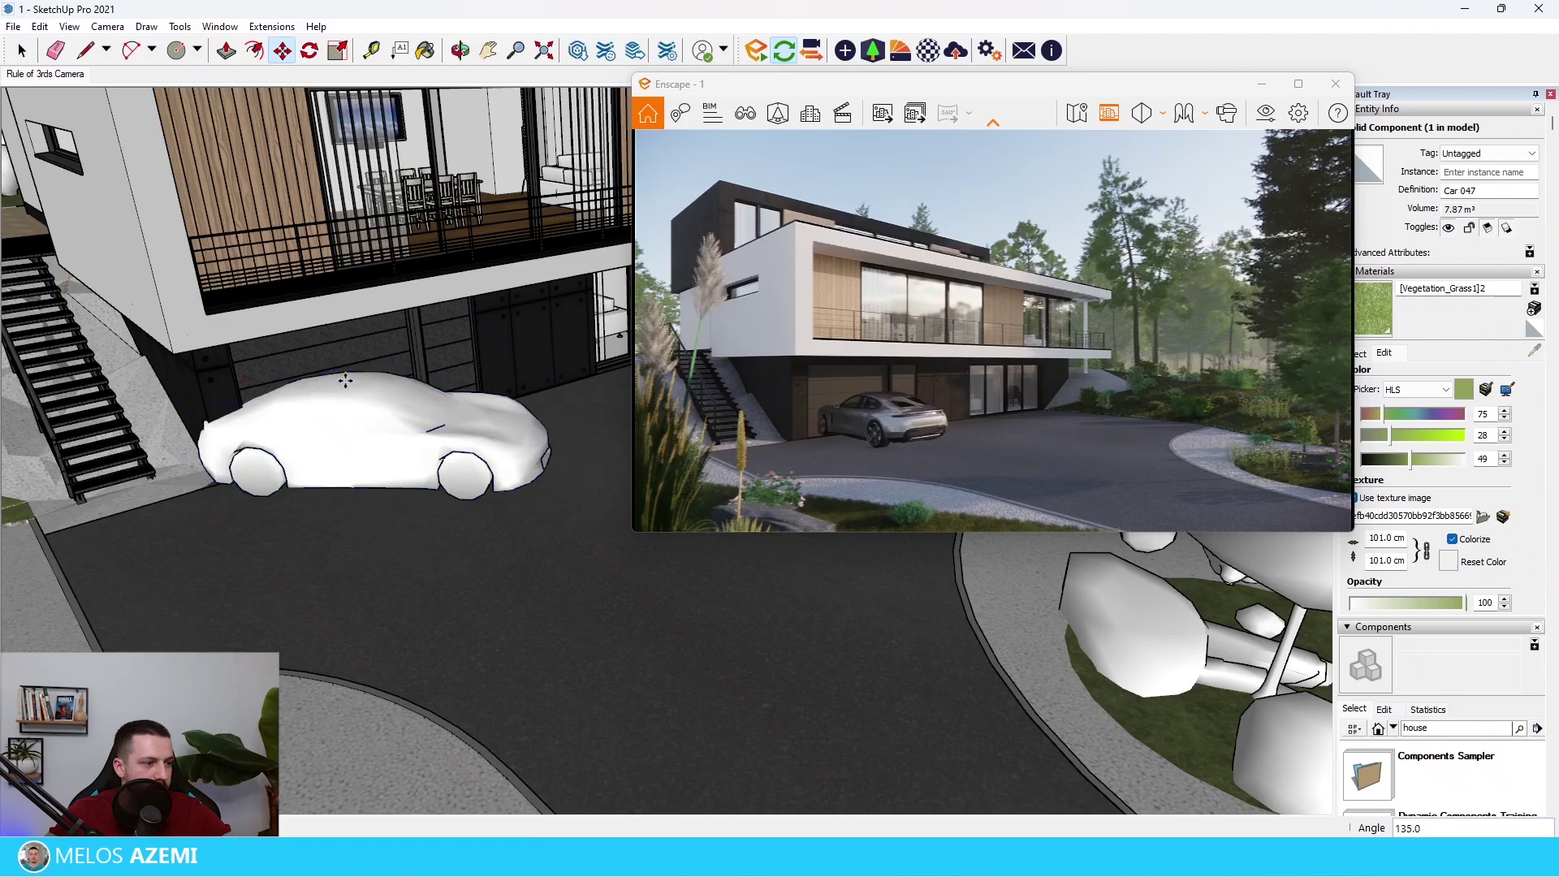
left_click(396, 538)
key("ctrl+z")
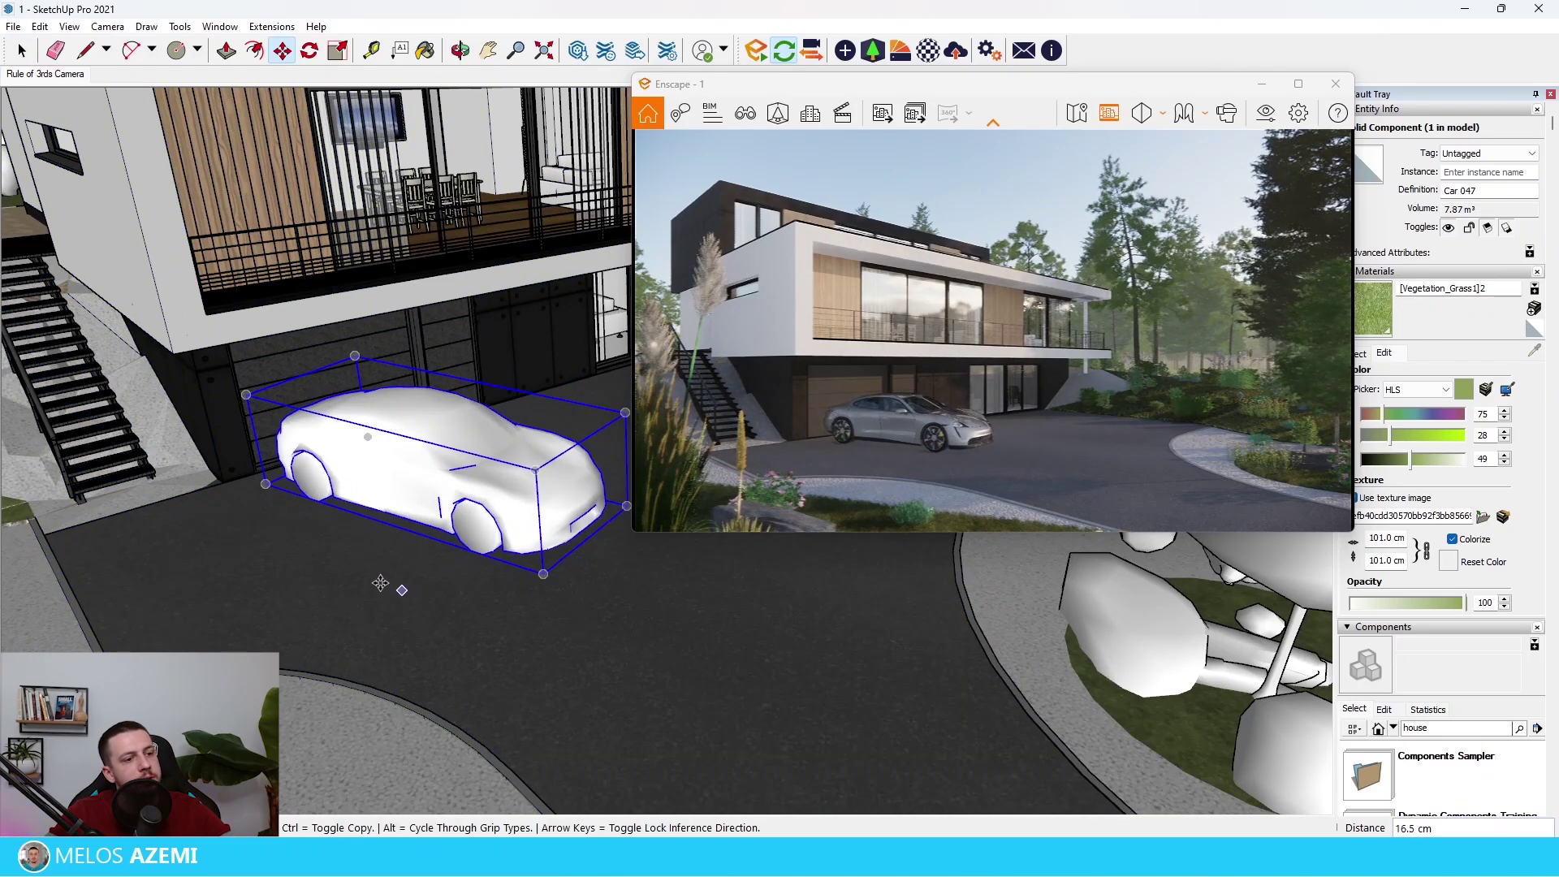
Step: Nudge Car 047 about 15 cm across the driveway, turn it slightly, and check it in the full-size render
left_click(380, 583)
left_click(393, 591)
left_click(374, 587)
left_click(410, 569)
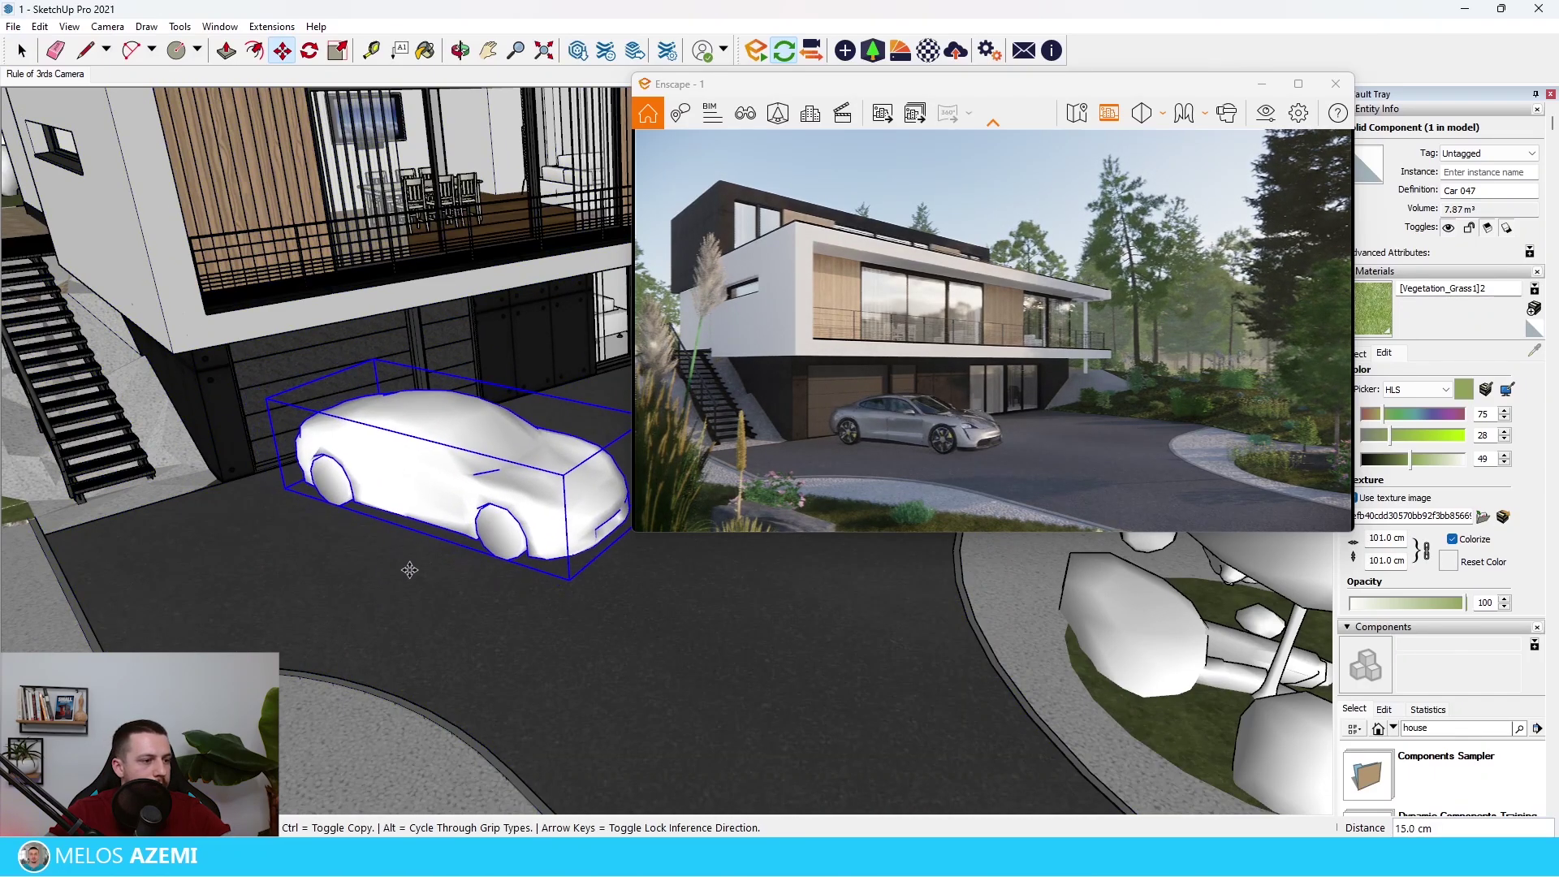
left_click(579, 438)
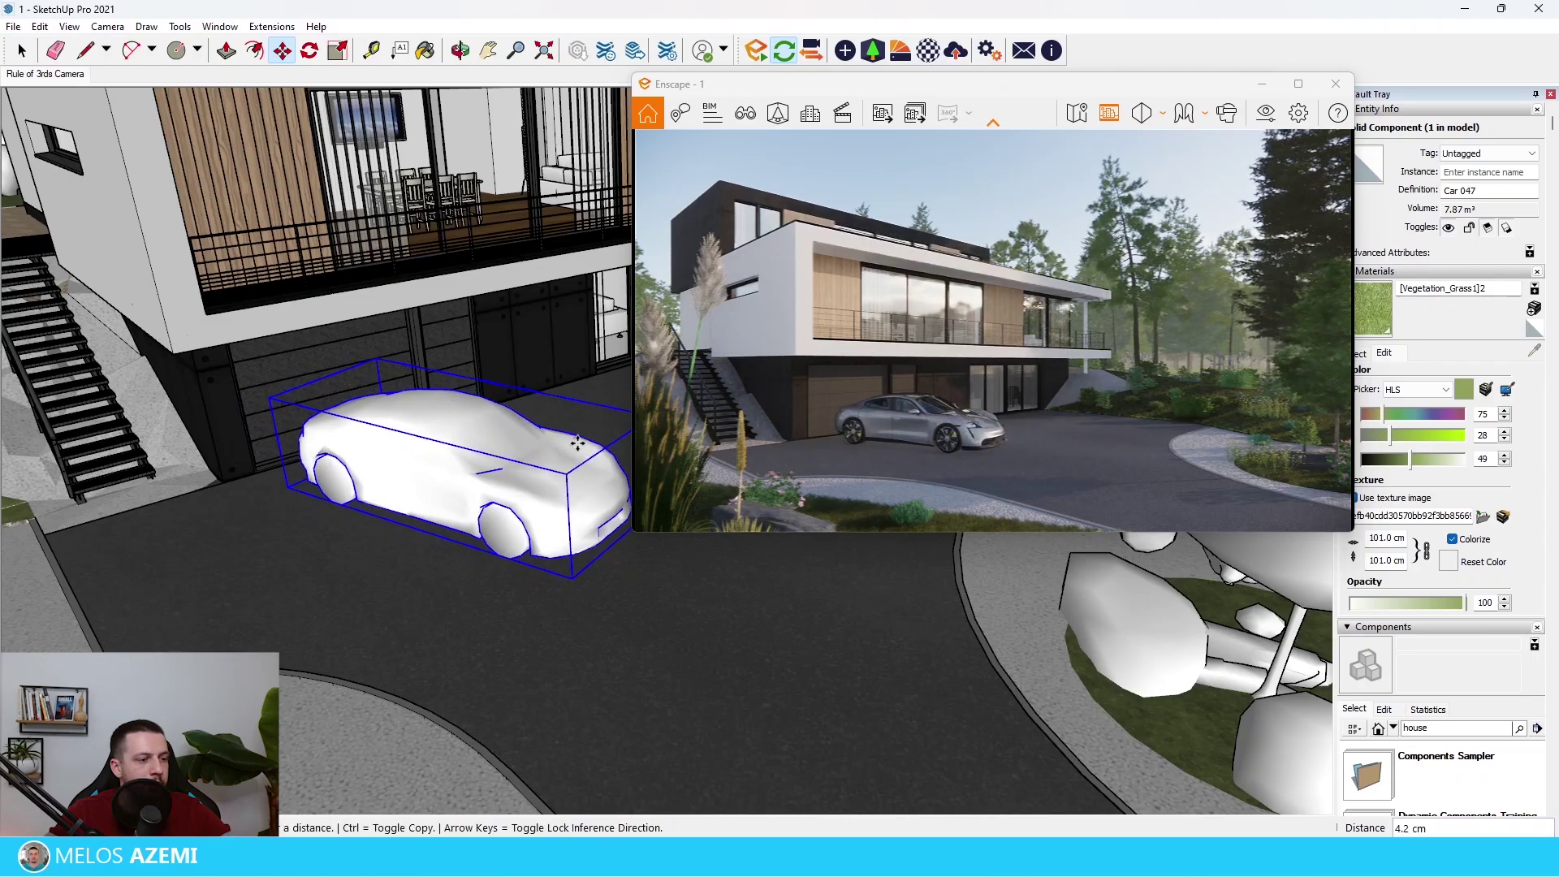
key("Escape")
left_click(567, 449)
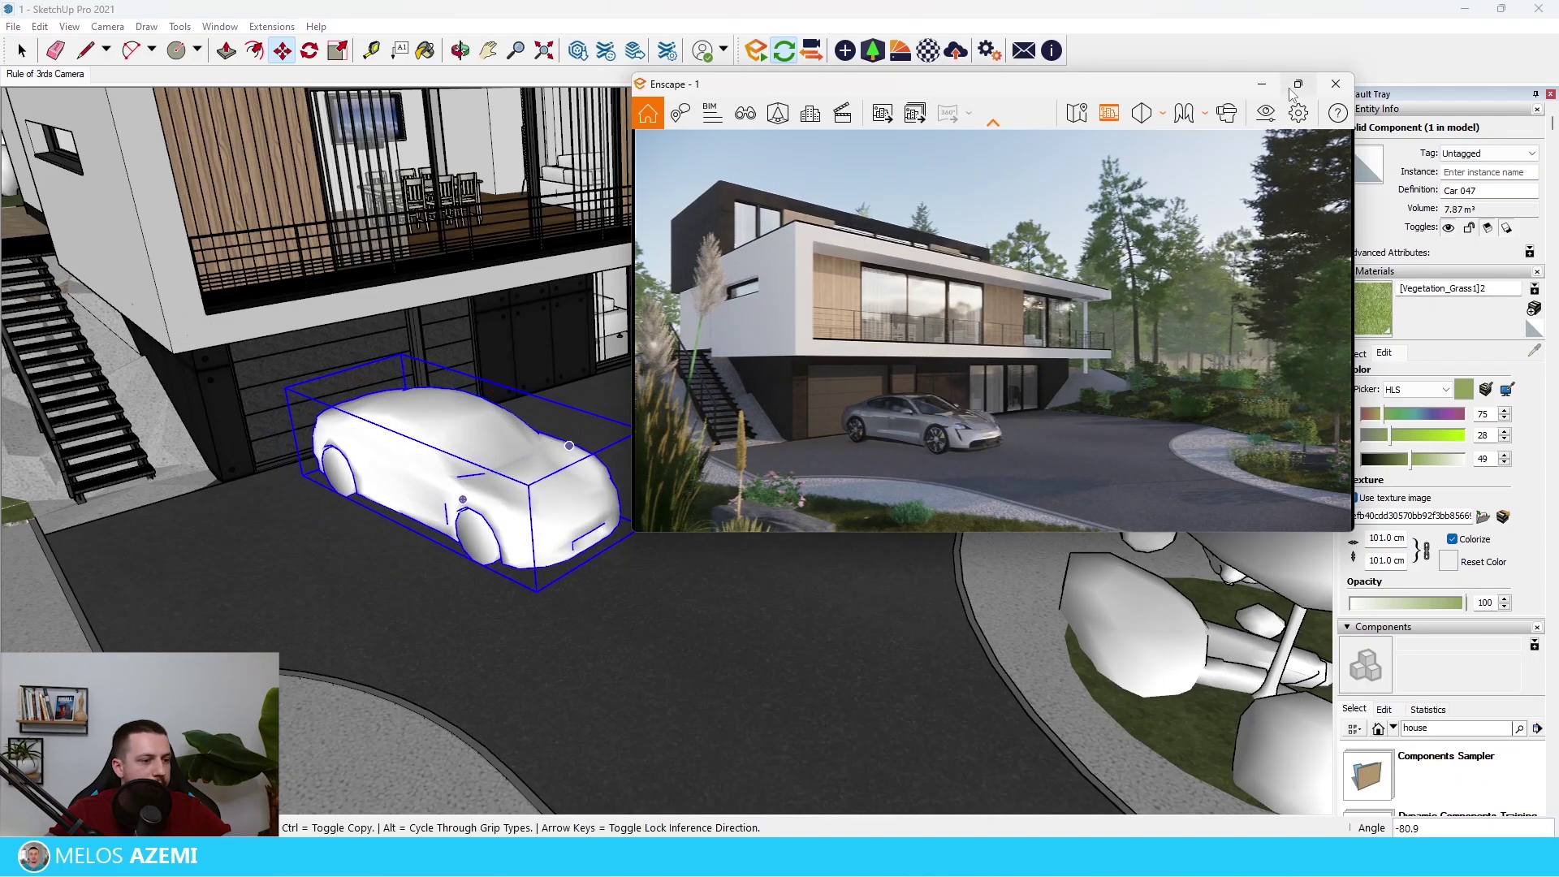
double_click(800, 84)
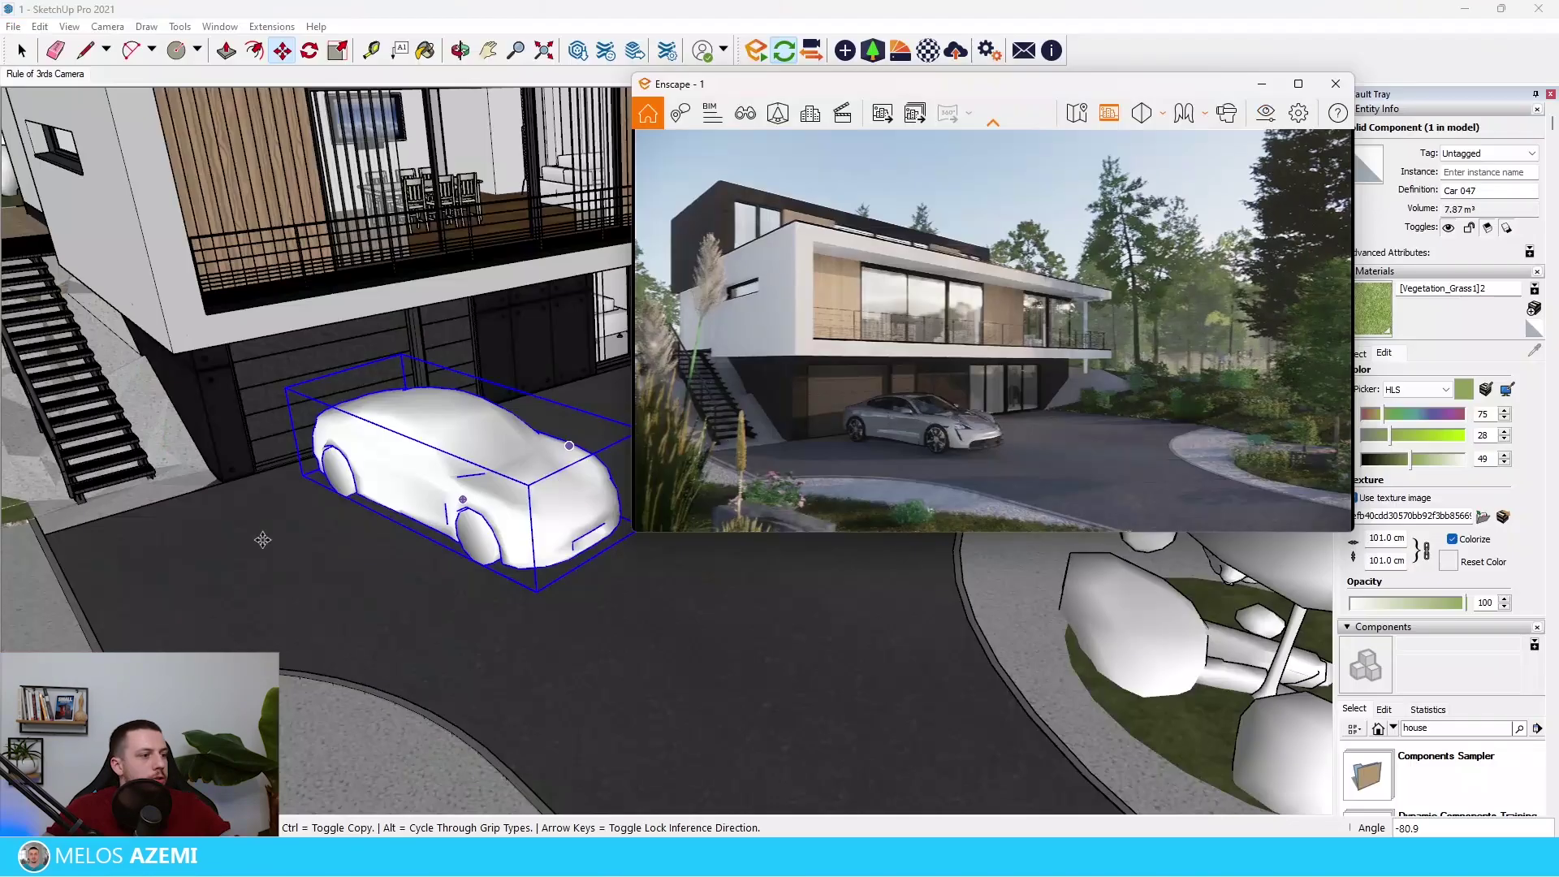
Step: Set the balcony railing material Color_006 to 100% metallic and 30% roughness in the Enscape Material Editor
scroll(414, 372, "down", 2)
scroll(414, 372, "up", 8)
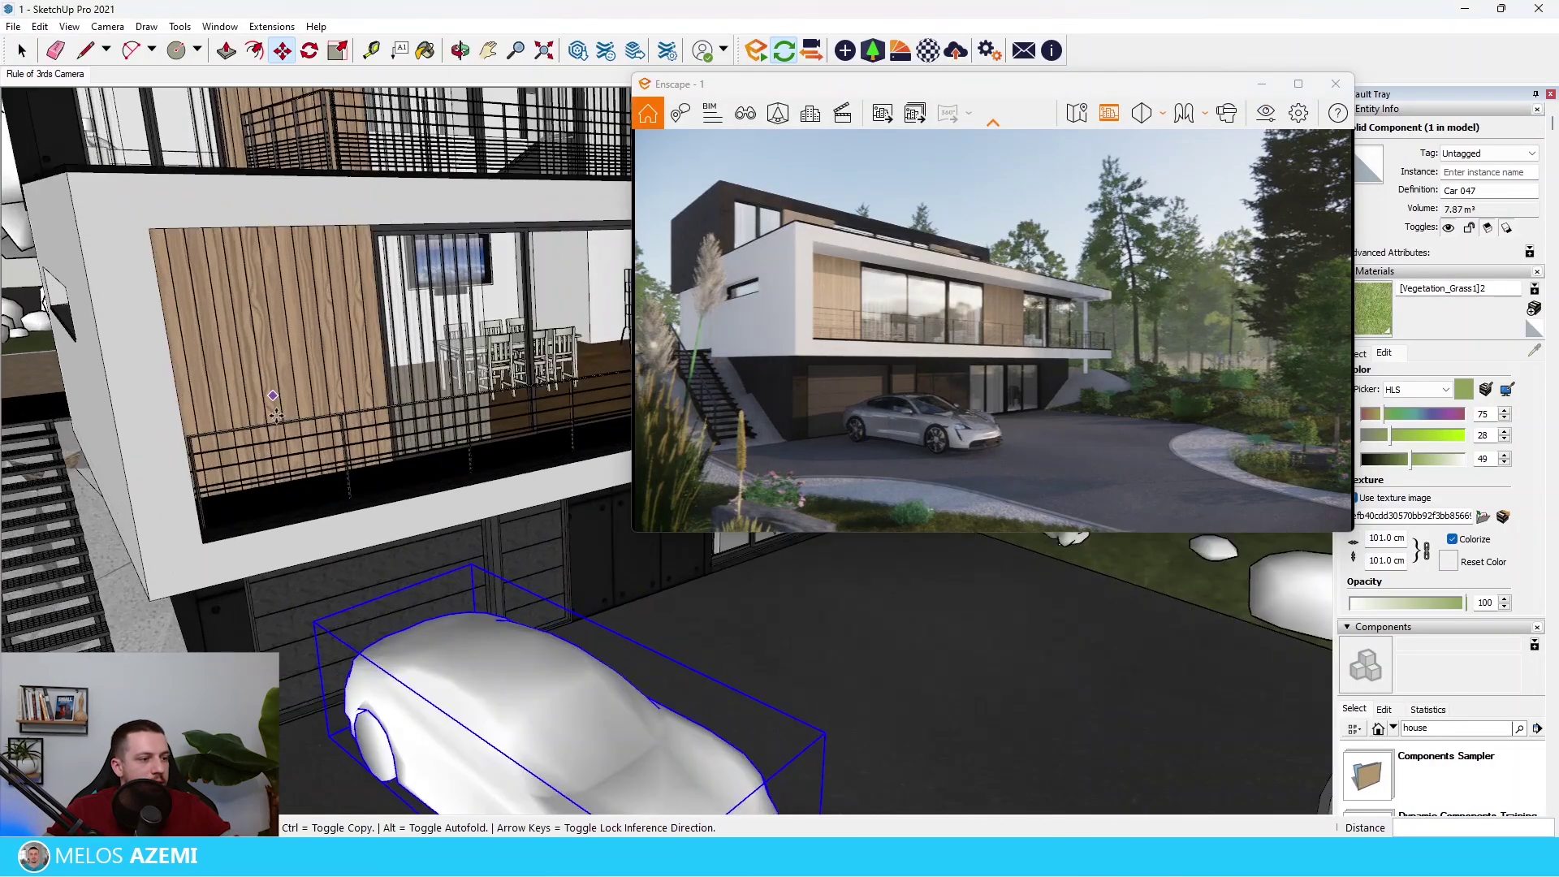
key("space")
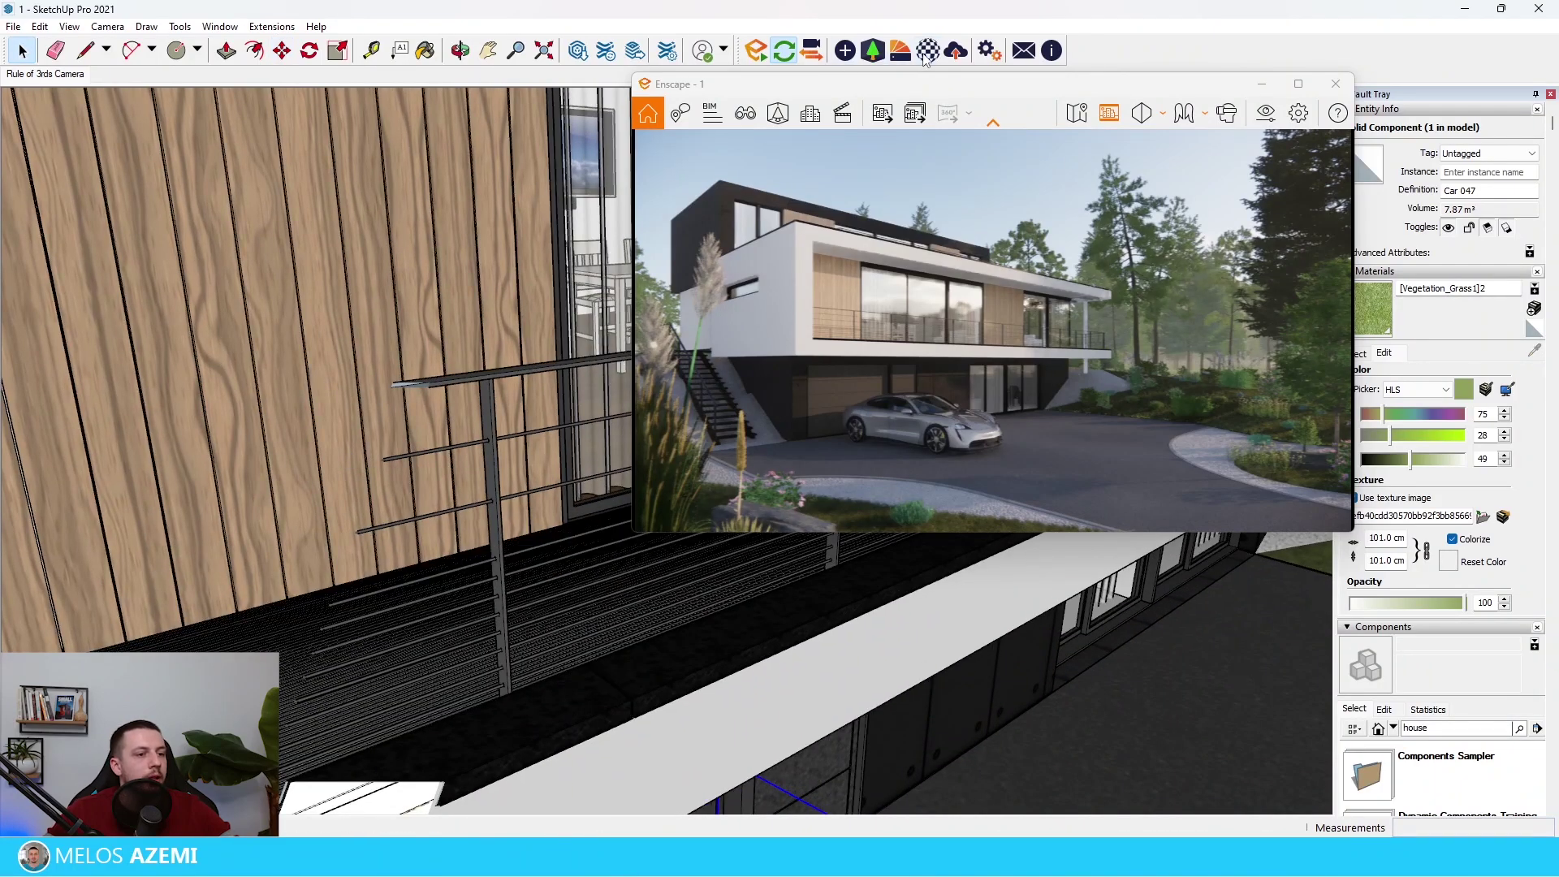
left_click(927, 52)
left_click_drag(435, 70, 252, 93)
left_click(728, 15)
left_click(501, 450, "alt")
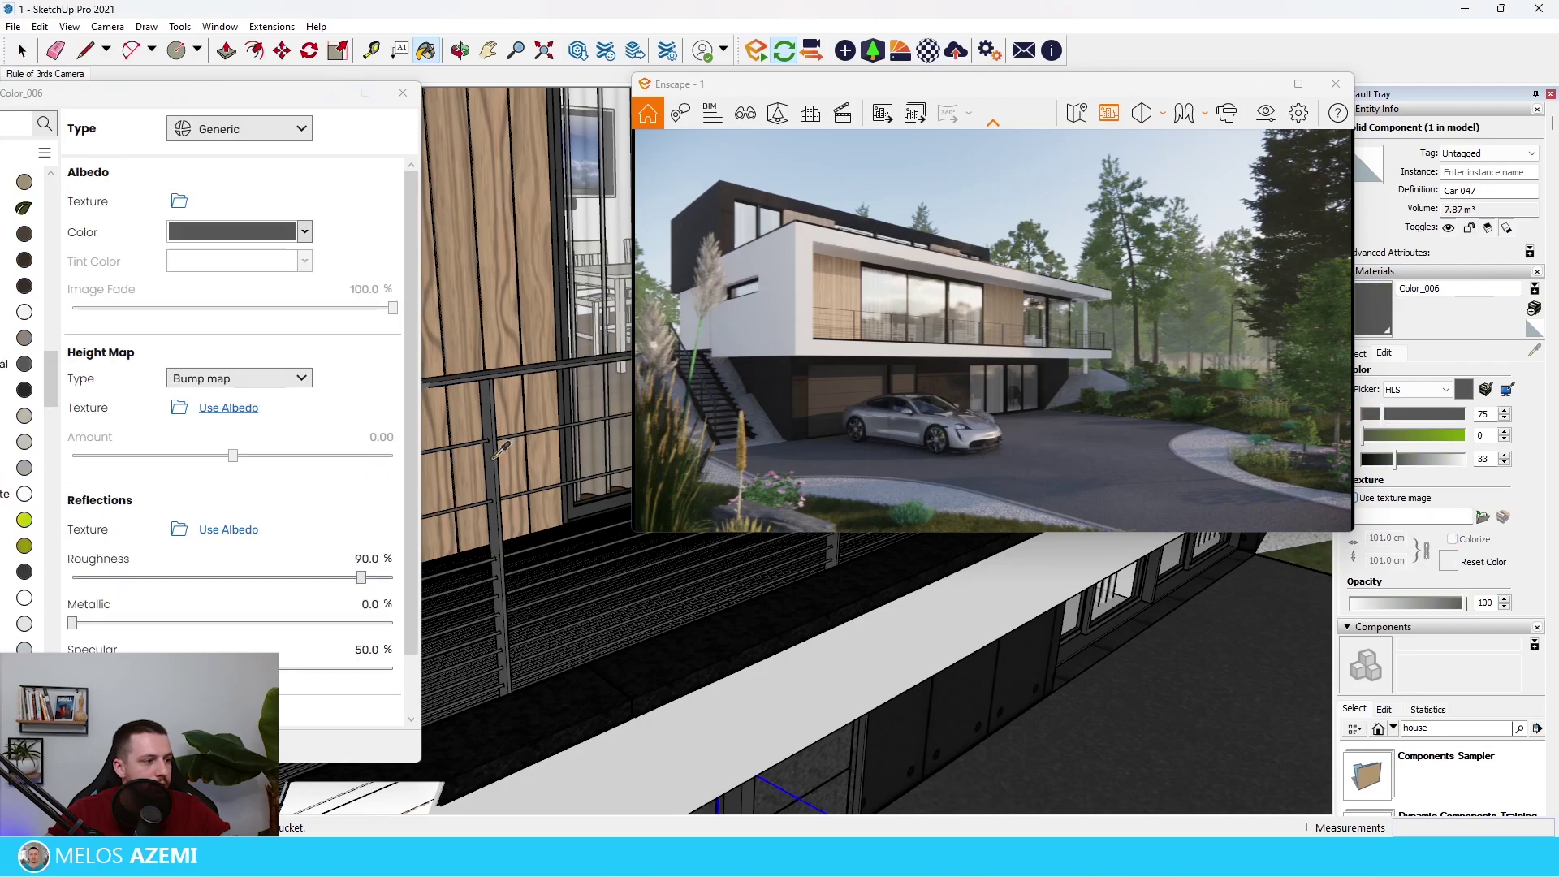
left_click_drag(73, 623, 393, 622)
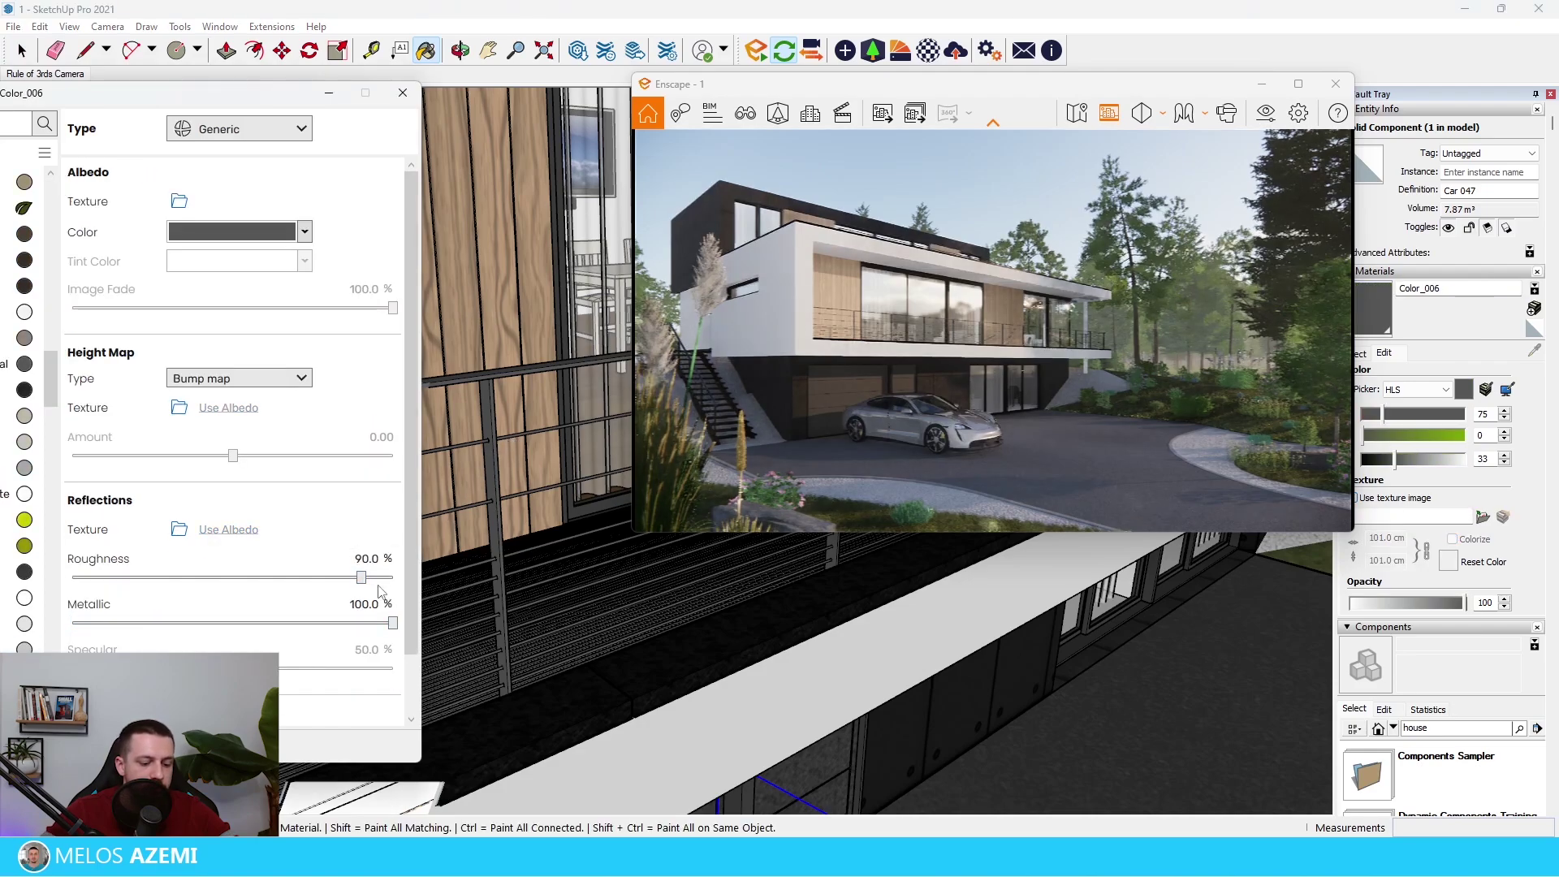
left_click(367, 559)
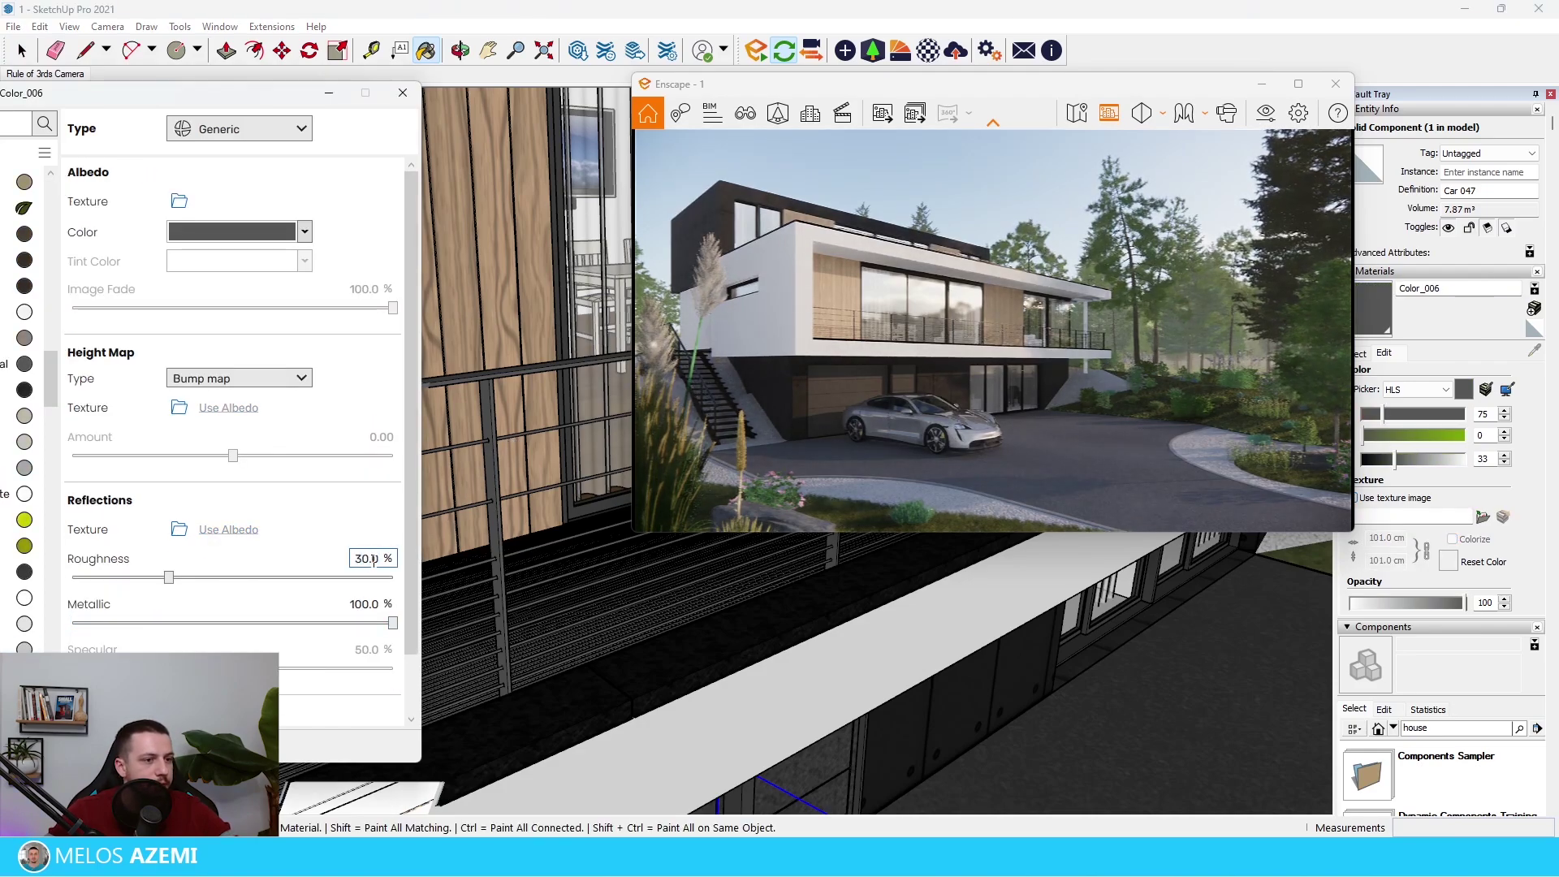
Step: Sample the exterior stairs' metal and check its Enscape material settings
scroll(864, 708, "down", 10)
scroll(746, 720, "up", 8)
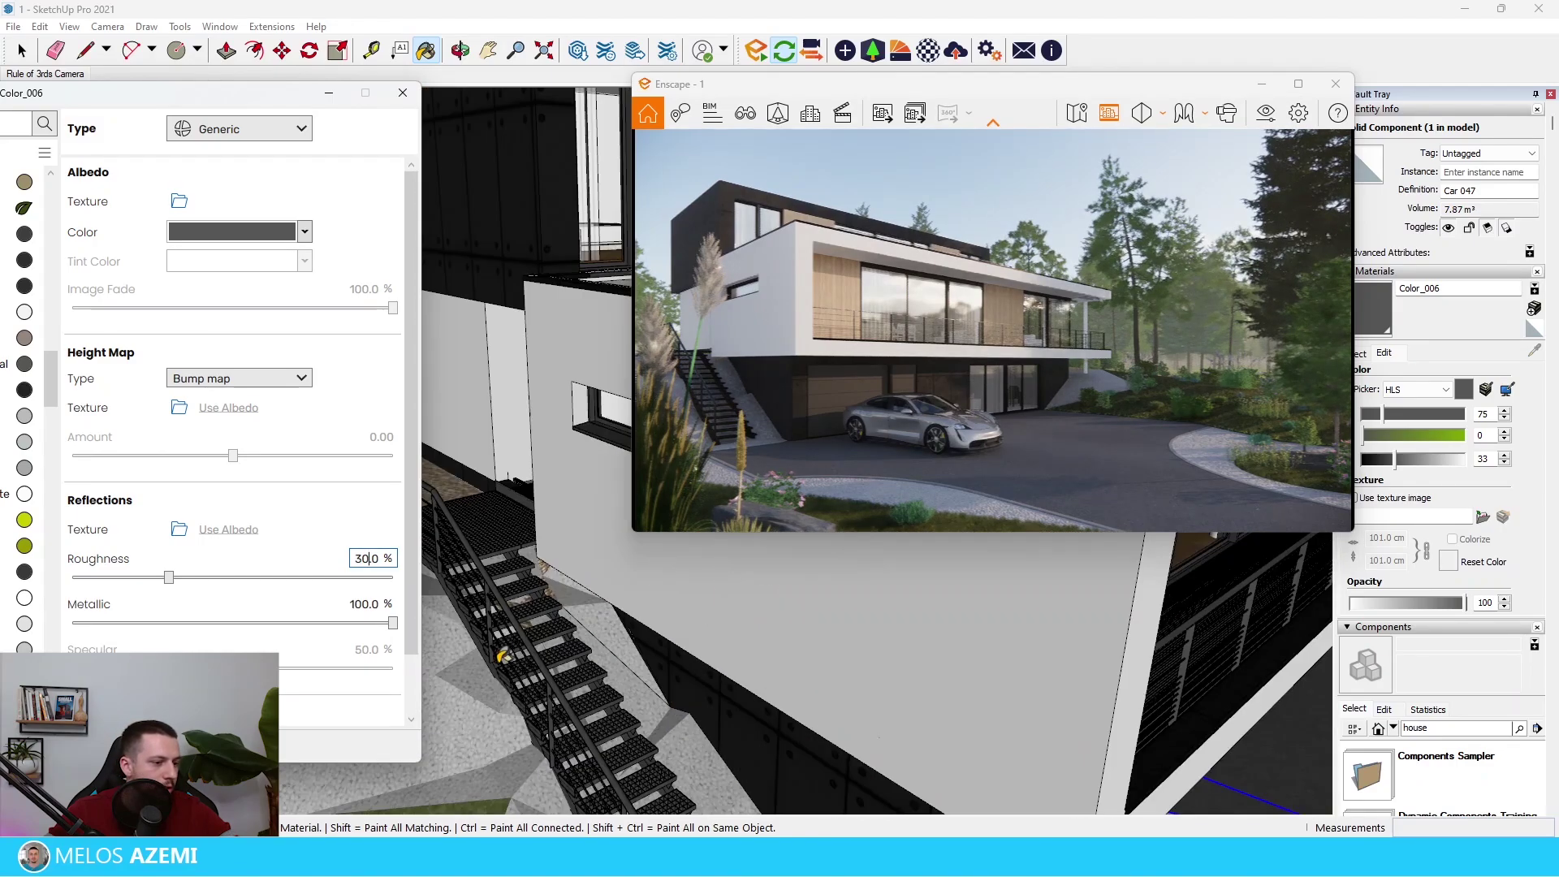
scroll(550, 643, "down", 1)
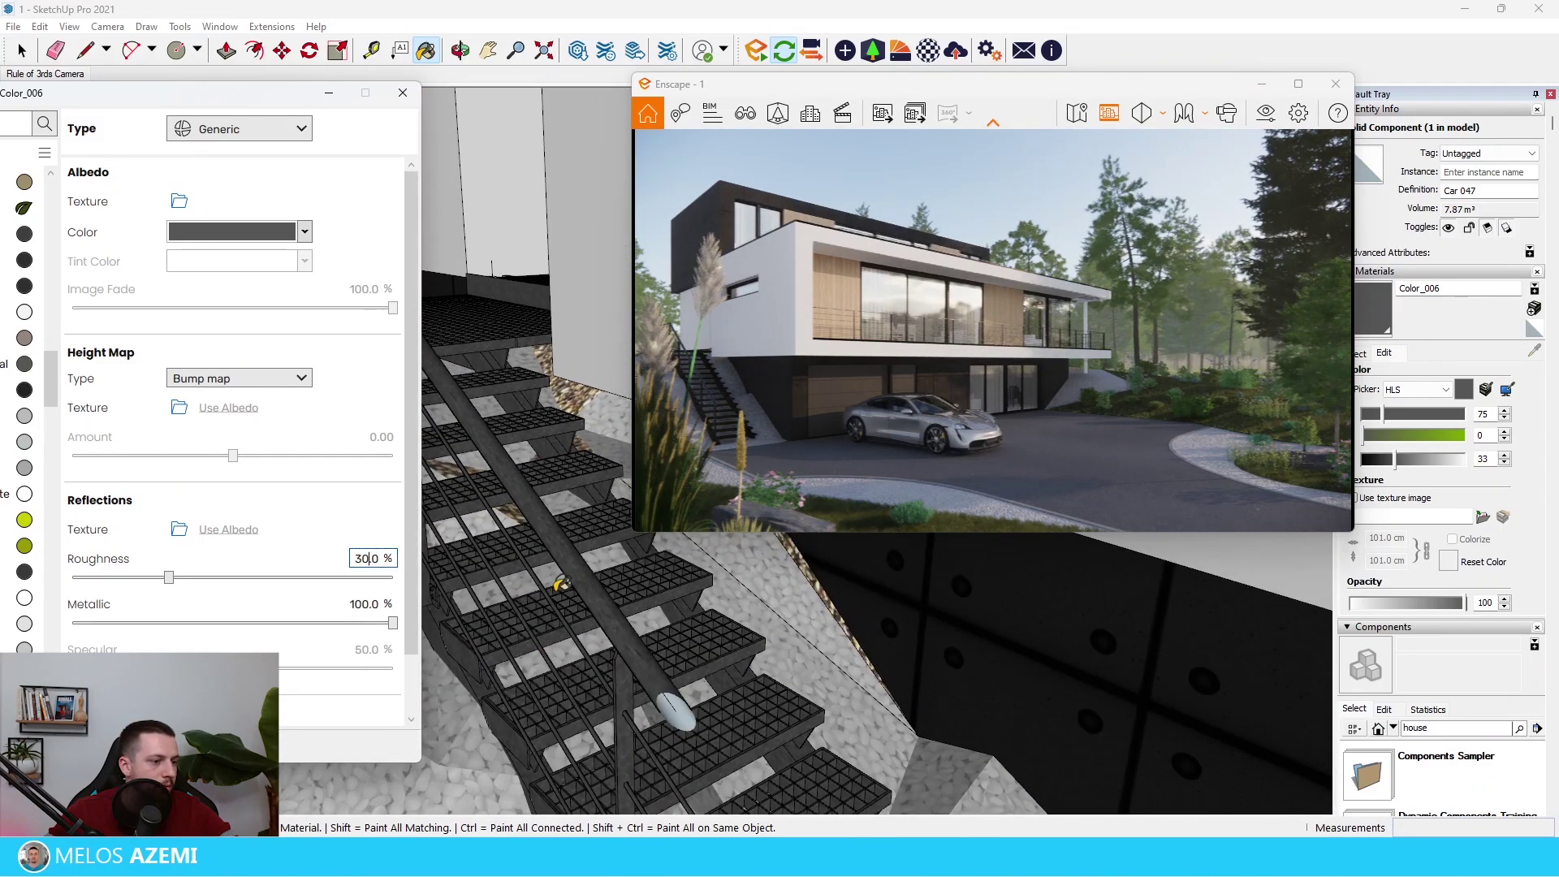
left_click(564, 583, "alt")
left_click(416, 95)
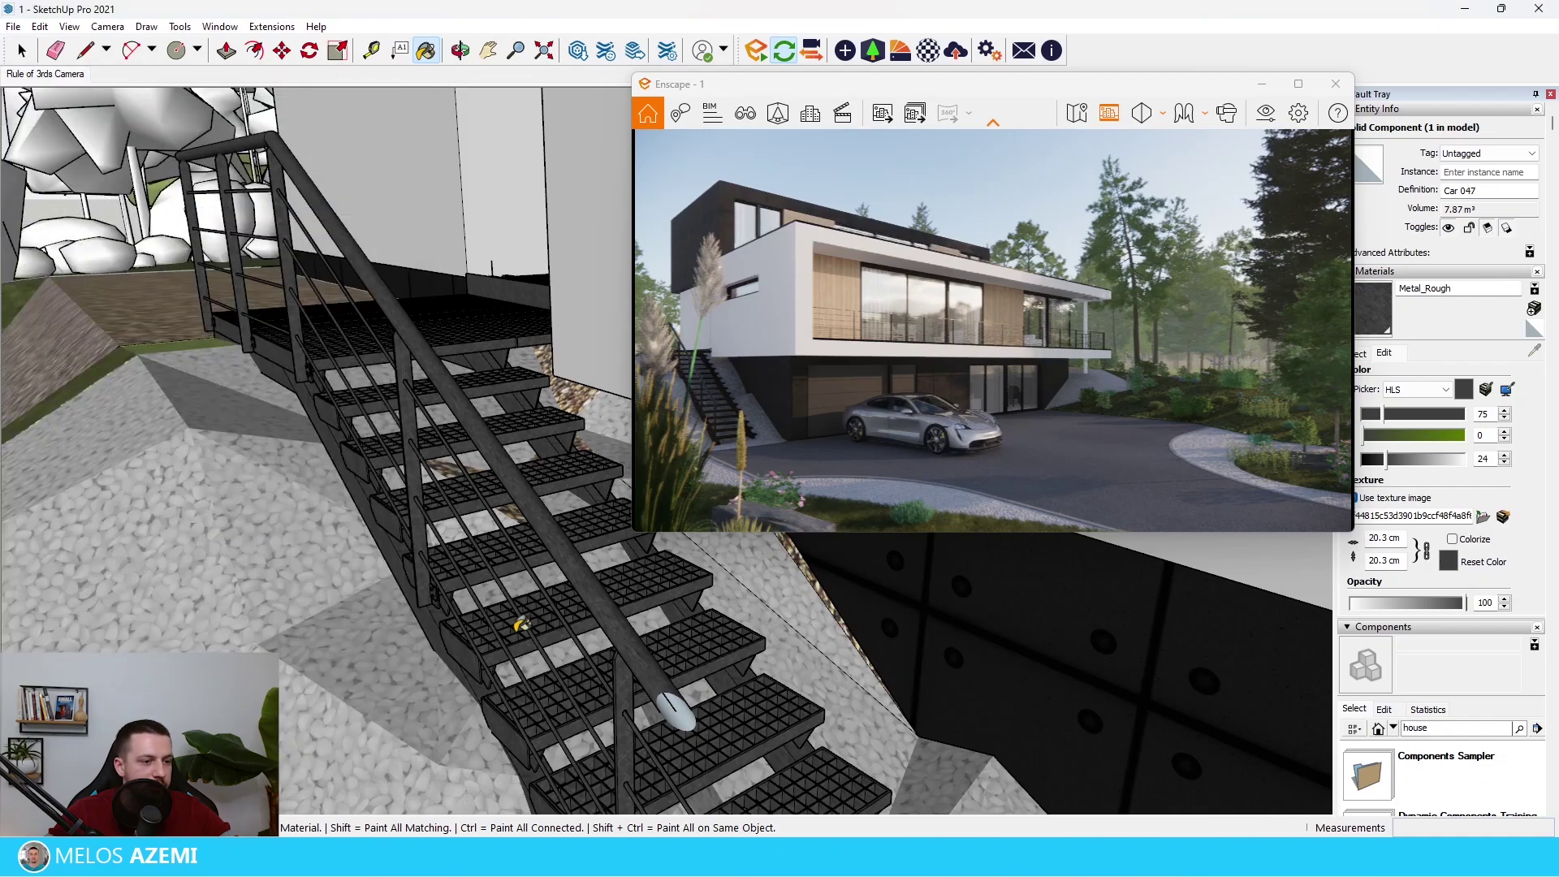
Step: Sample the garage door material [Metal_Rough]4 and set its roughness to 40% in the Enscape Material Editor
scroll(146, 430, "down", 5)
scroll(146, 430, "down", 2)
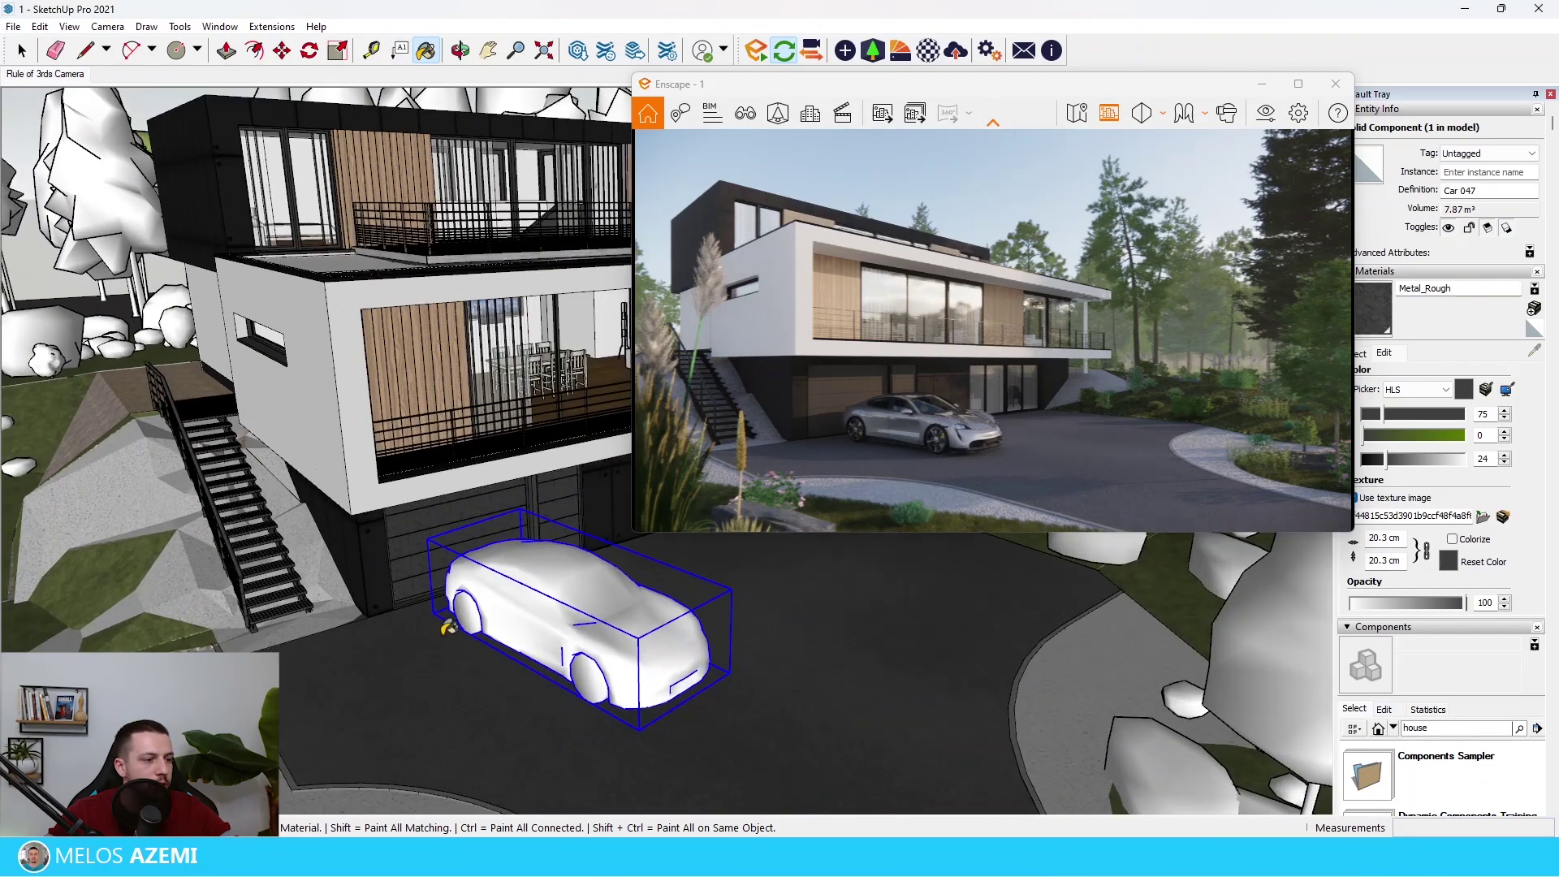
scroll(446, 598, "up", 6)
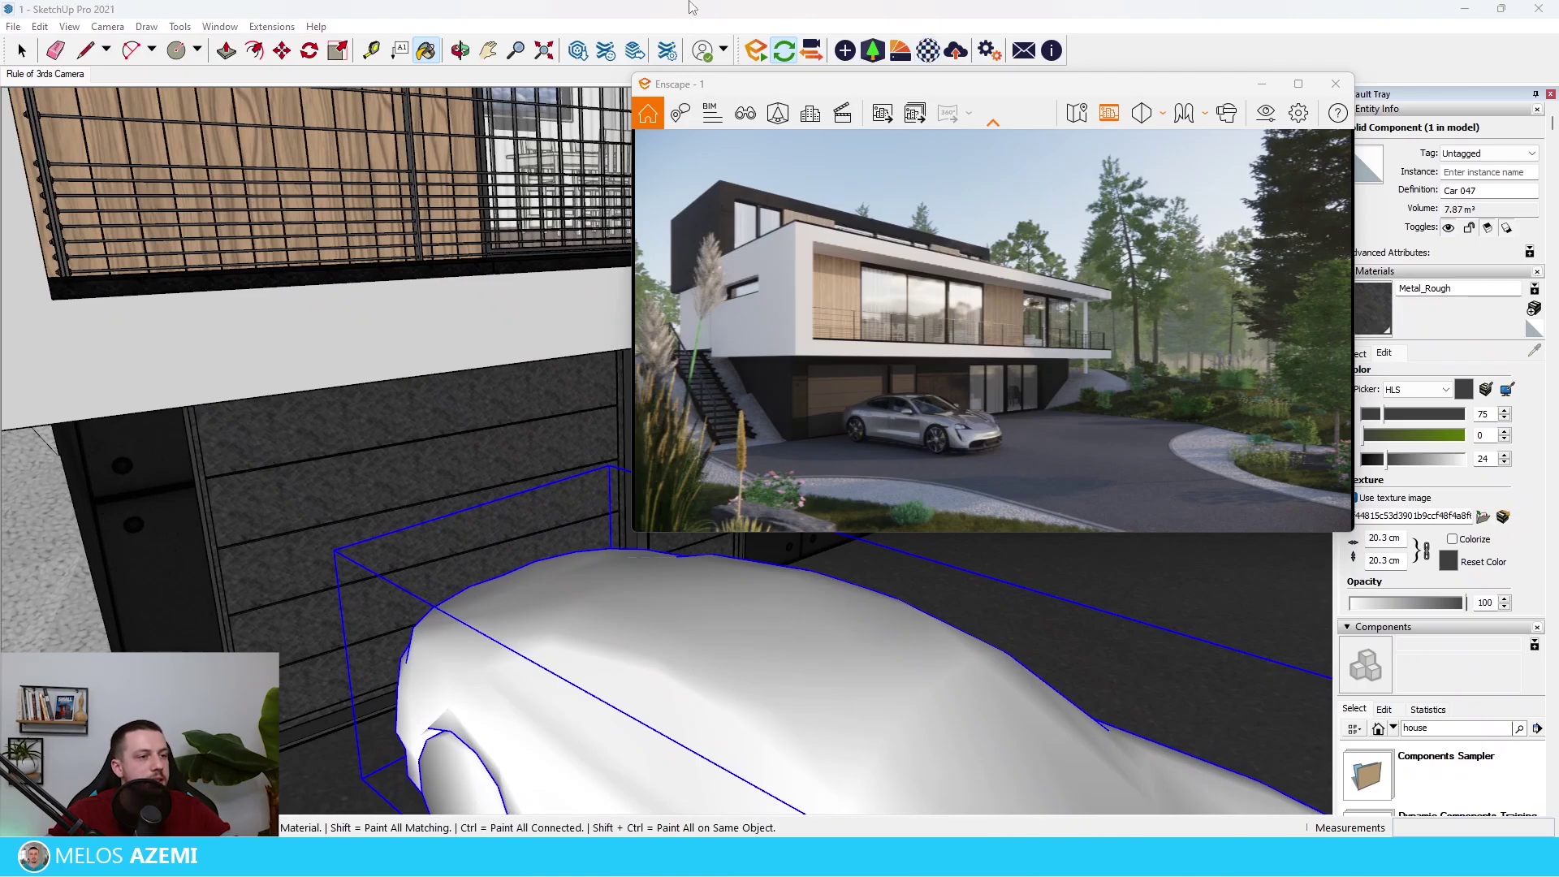
left_click_drag(705, 82, 692, 82)
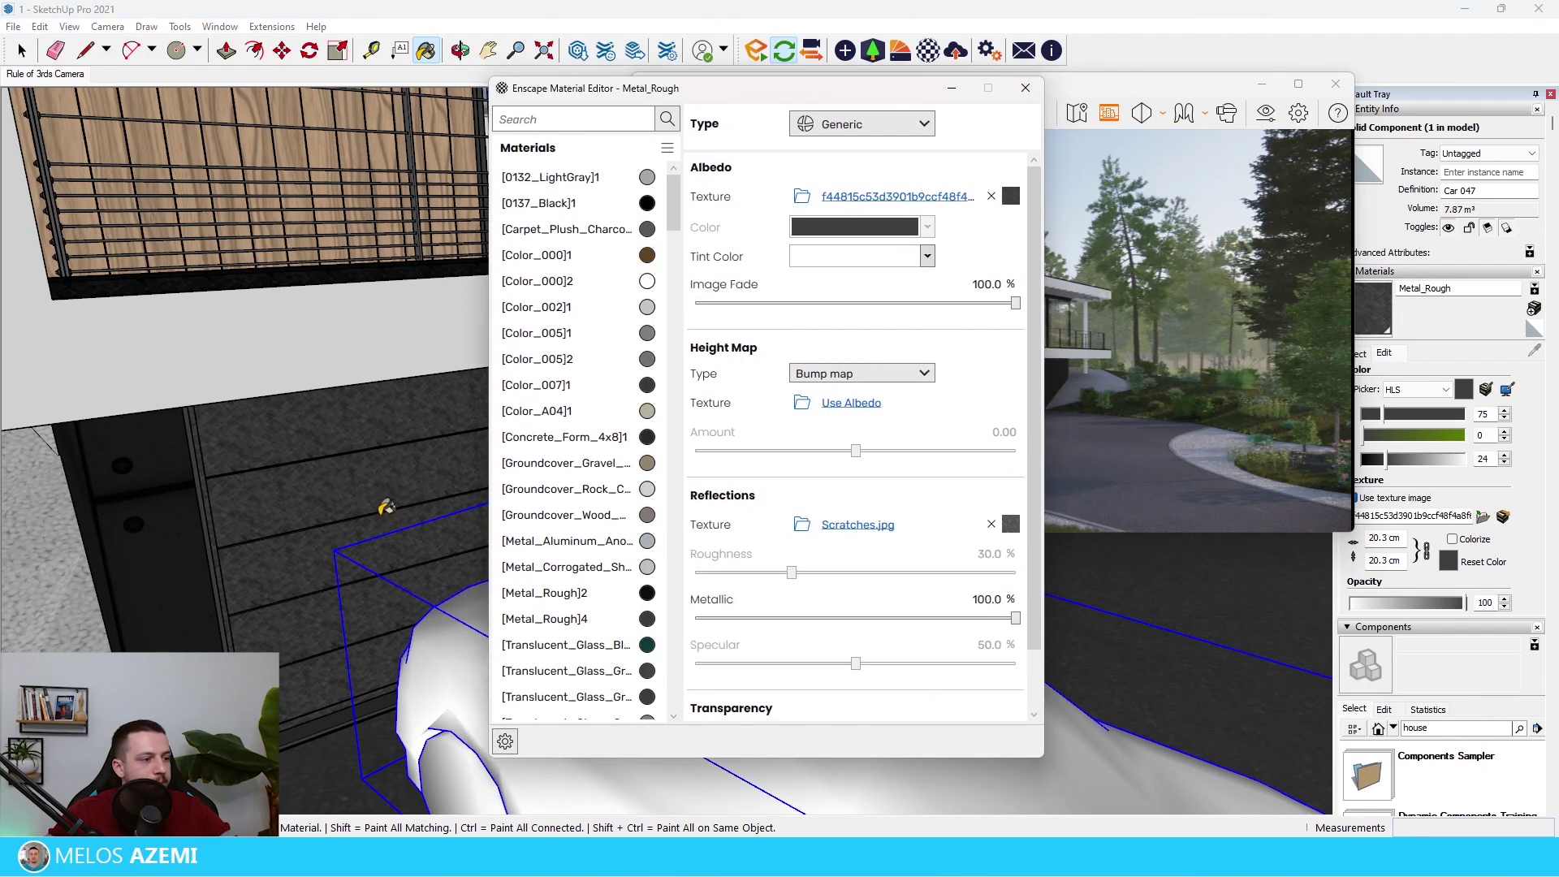
left_click(416, 450, "alt")
double_click(986, 560)
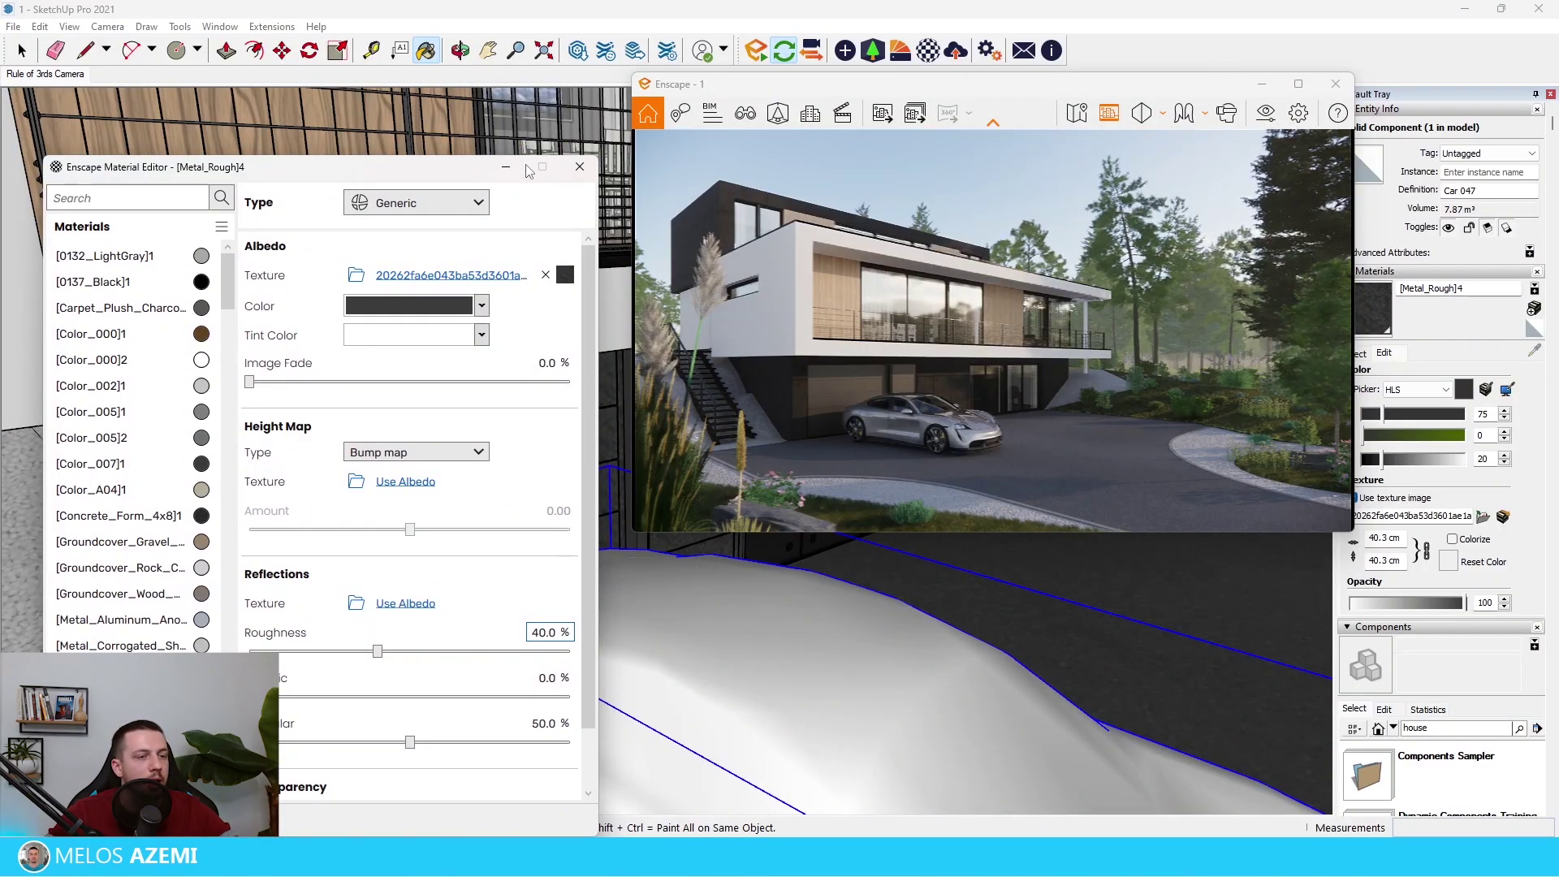
left_click(580, 167)
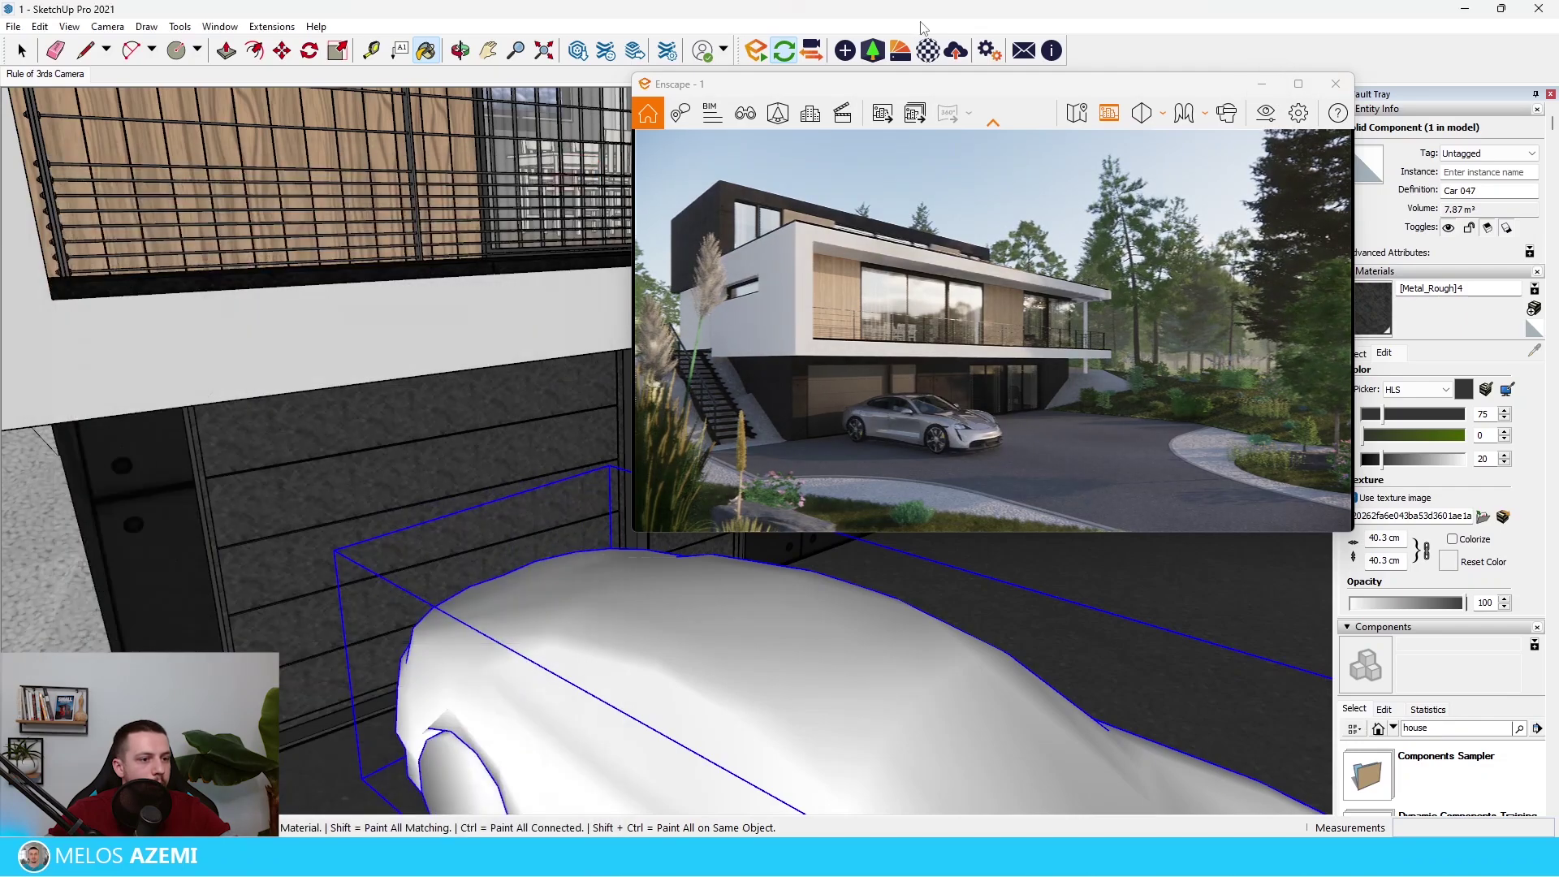
Step: Place the Helmut 001: Walking figure from the filtered people assets on the exterior stairs
left_click(872, 50)
left_click(151, 373)
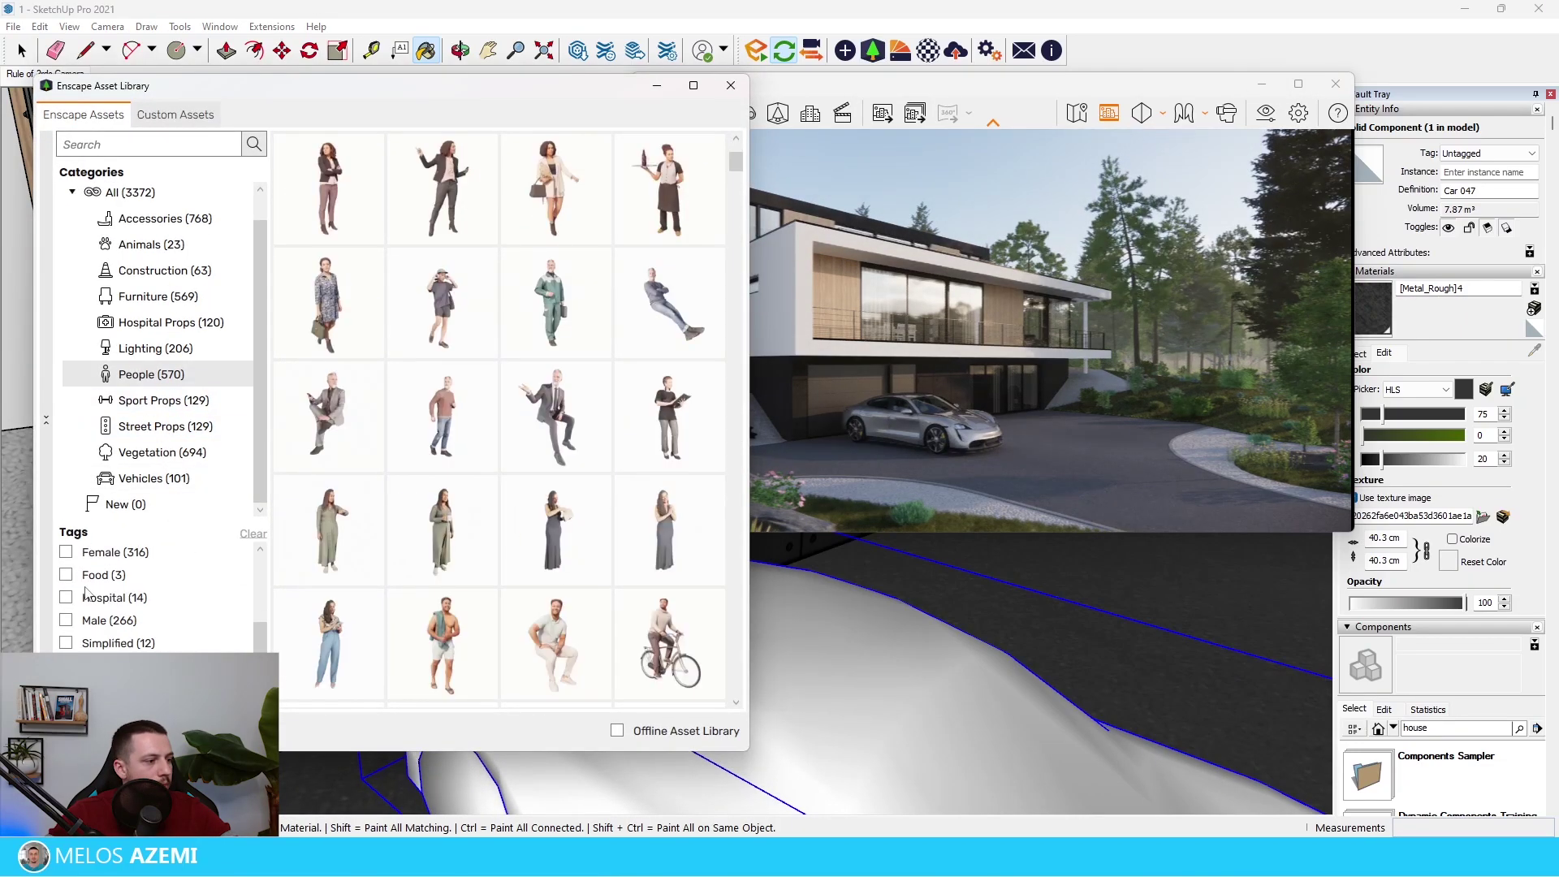
left_click(66, 675)
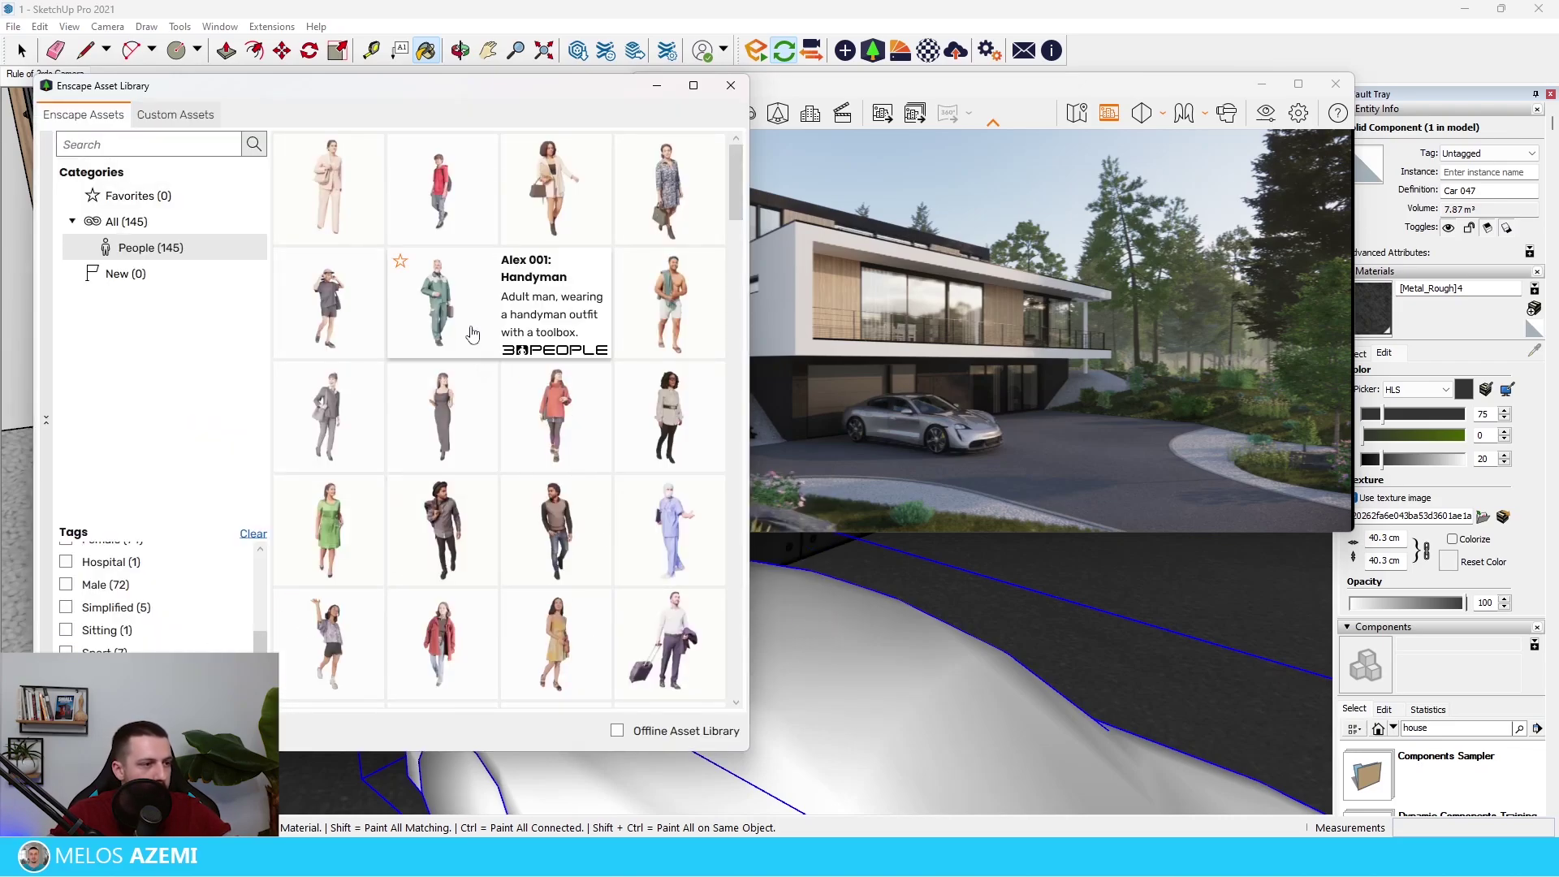
scroll(649, 469, "down", 3)
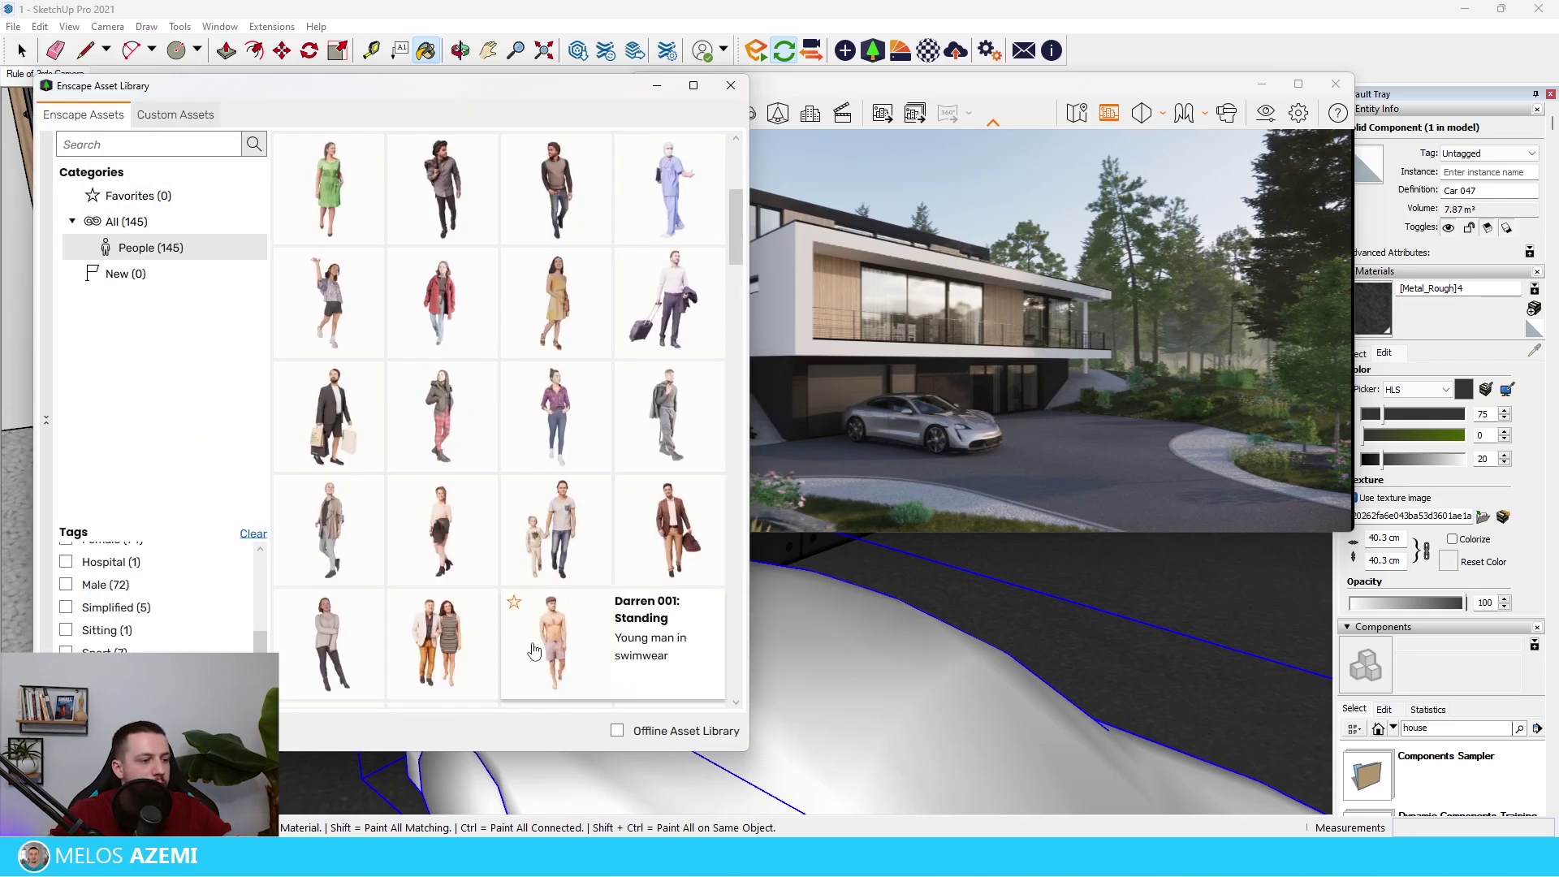
scroll(585, 600, "down", 3)
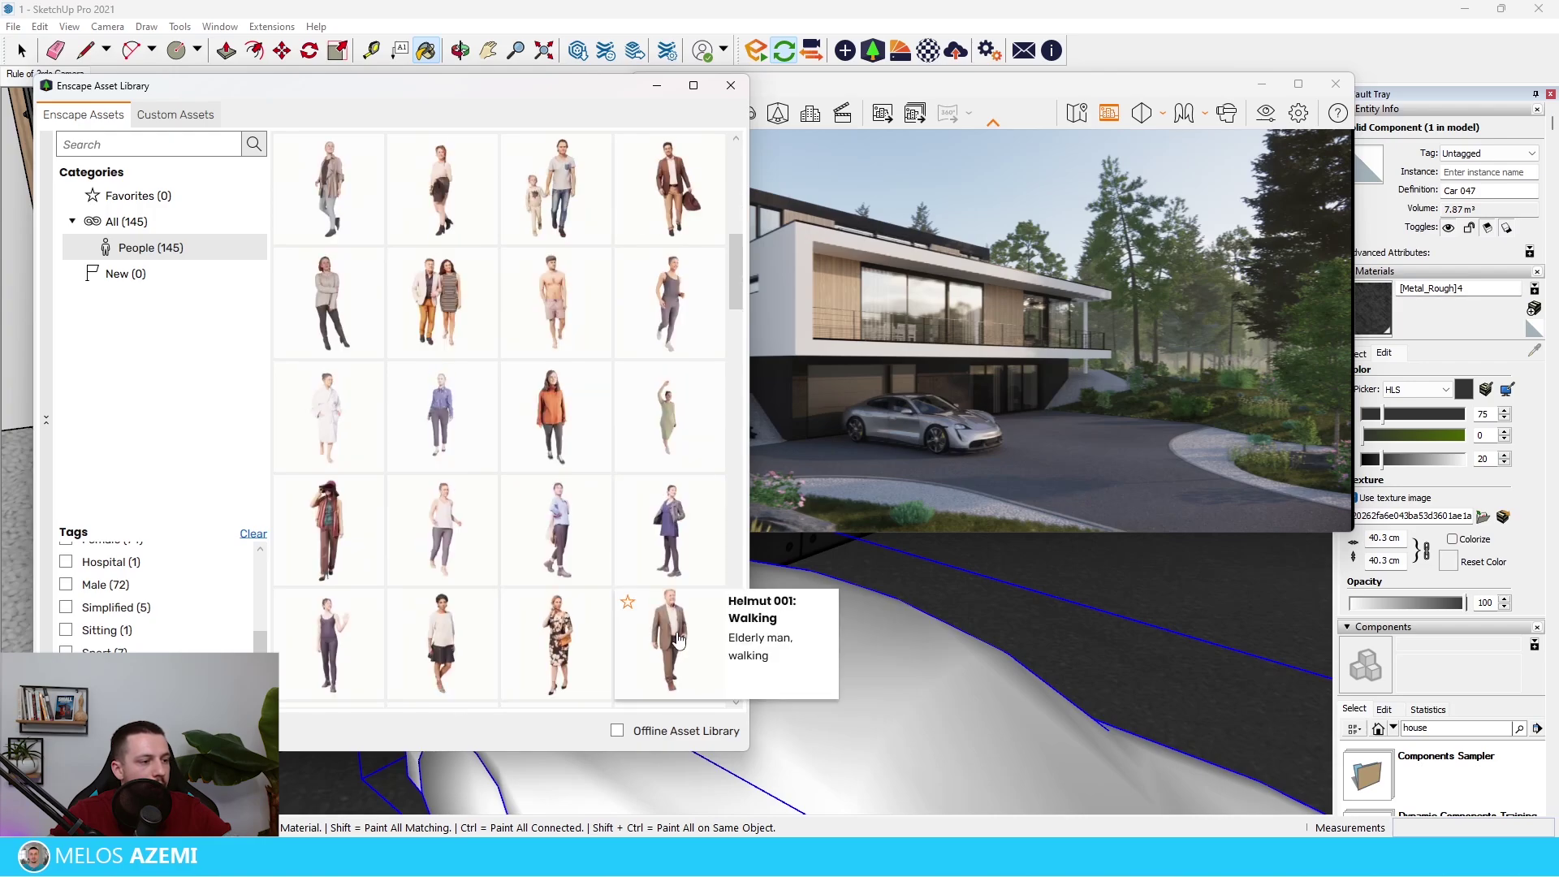
left_click(647, 659)
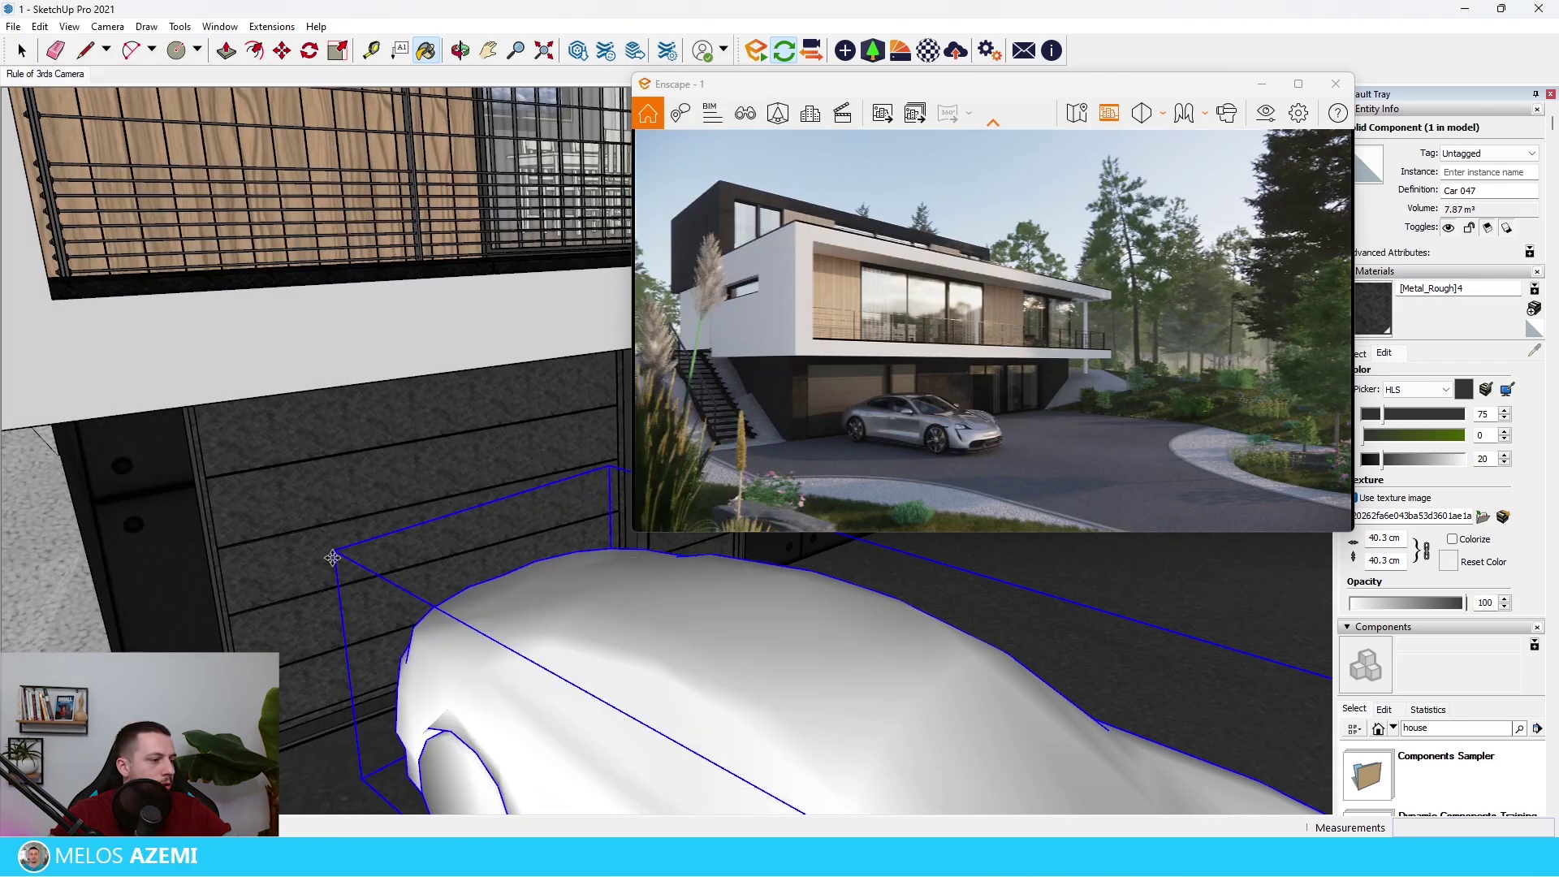
scroll(276, 463, "down", 3)
scroll(83, 597, "up", 4)
scroll(83, 597, "up", 1)
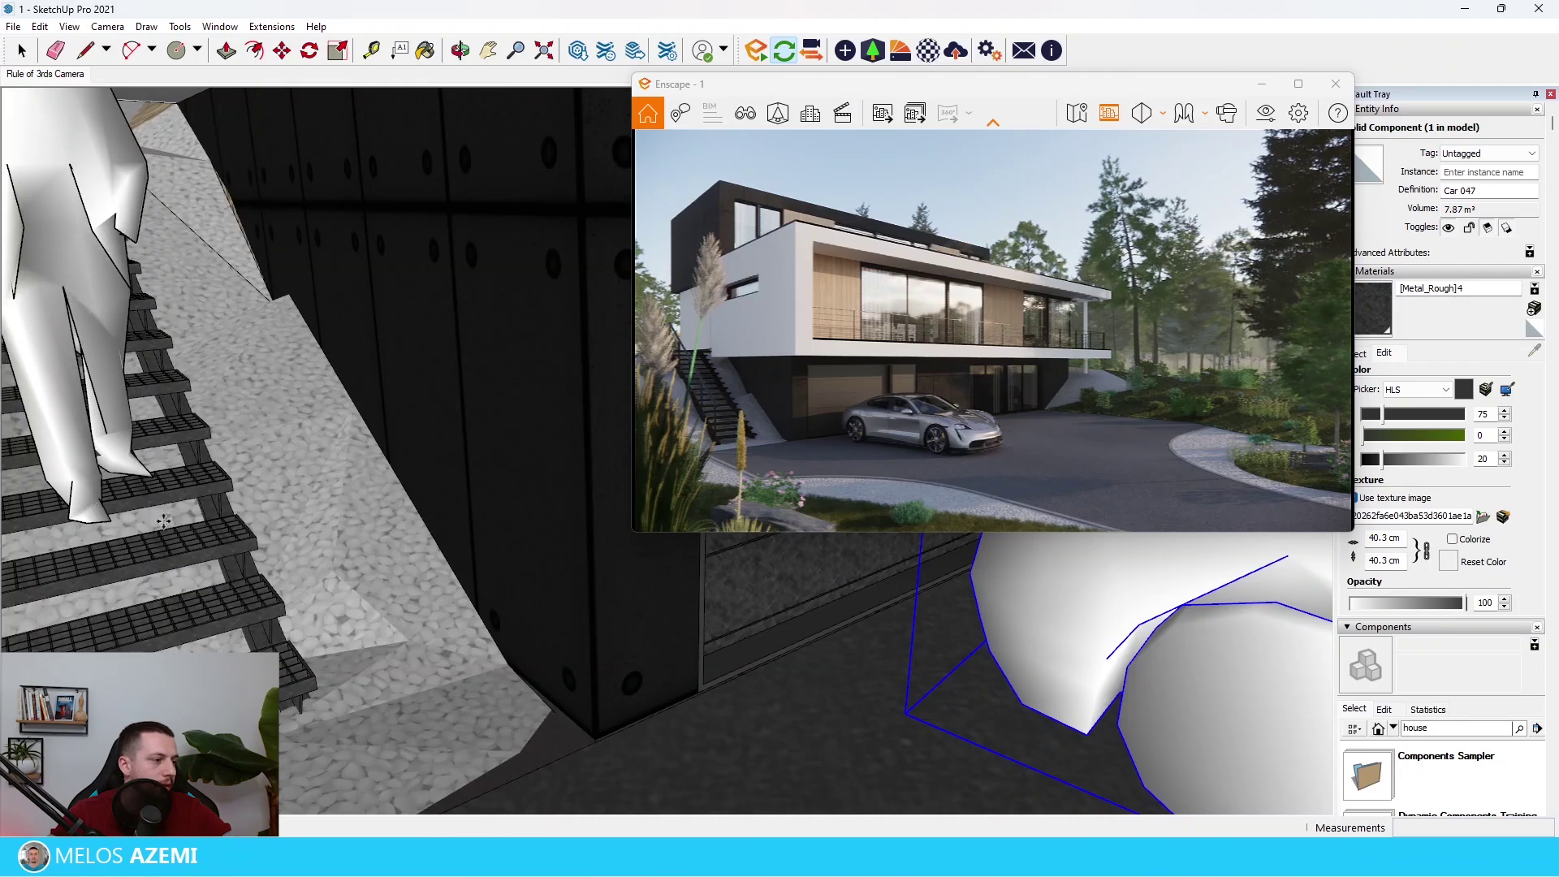
left_click(95, 507)
scroll(327, 736, "down", 2)
Step: Rotate the walking man on the exterior stairs to face uphill and check him in the full-size render
key("space")
left_click(107, 357)
scroll(250, 374, "down", 2)
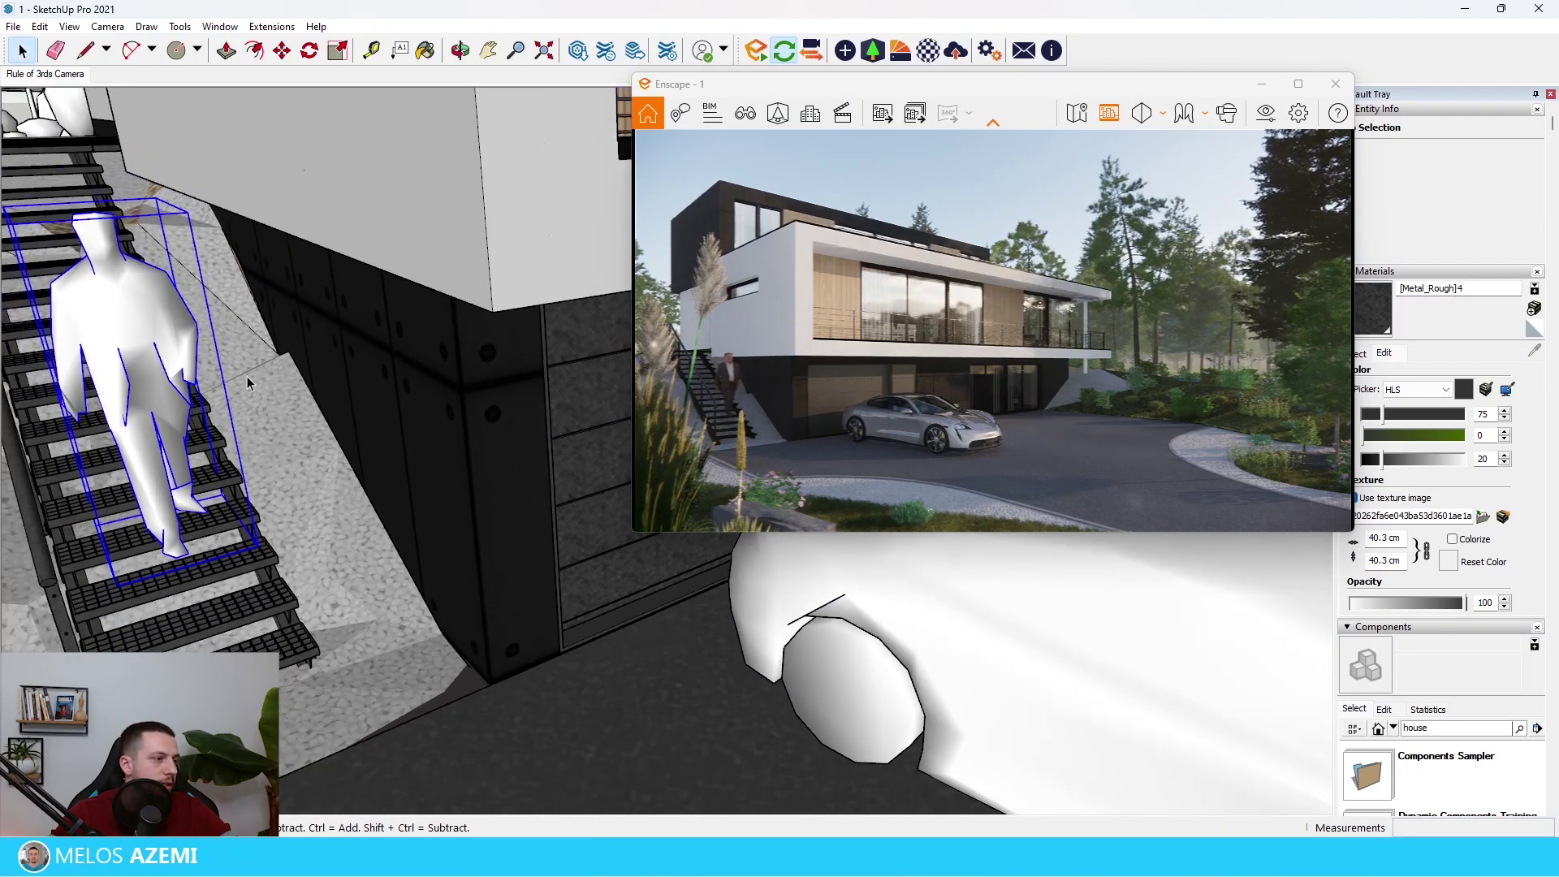
middle_click_drag(250, 374, 136, 356)
scroll(114, 268, "up", 2)
scroll(136, 355, "down", 2)
scroll(136, 355, "up", 2)
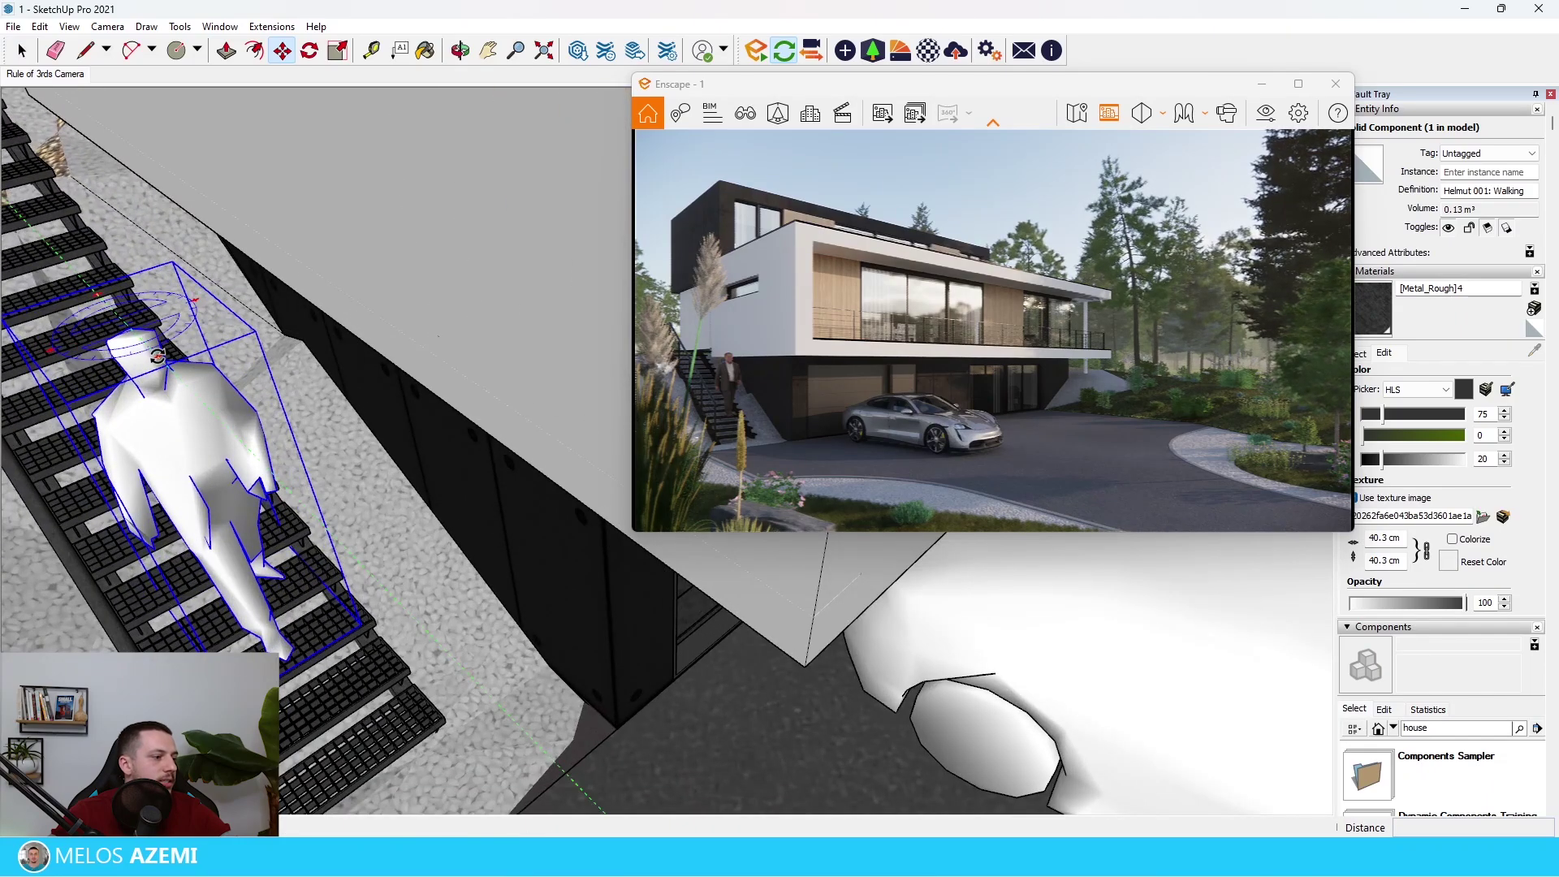
left_click(149, 359)
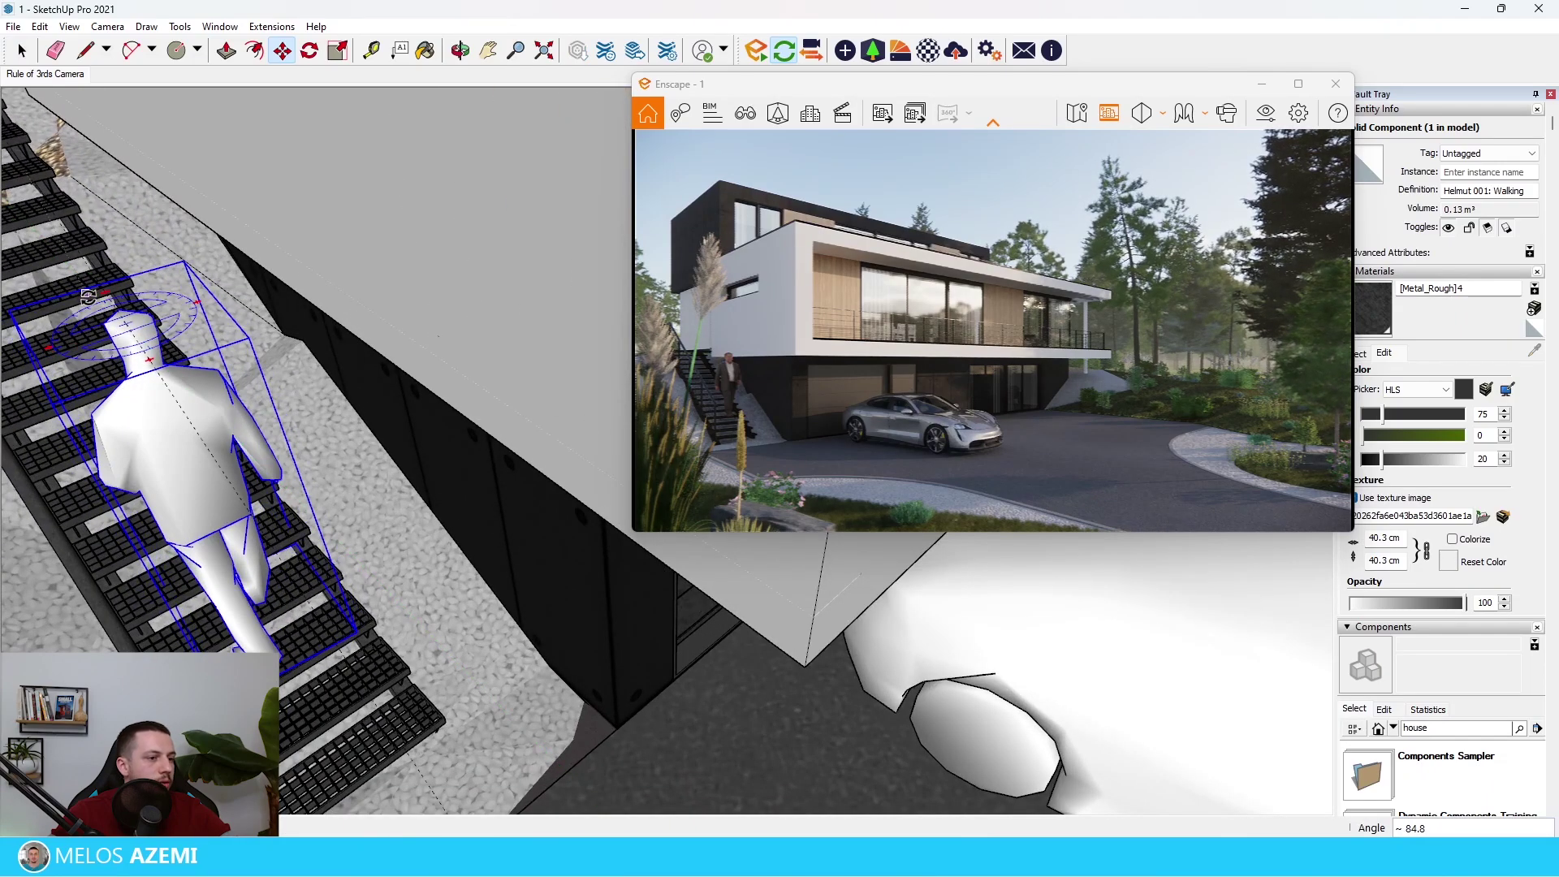
left_click(1302, 81)
left_click(1500, 9)
Step: Fine-tune the walking man's rotation and move him about 10.2 cm on the treads, checking the full-size render
scroll(284, 504, "down", 1)
scroll(300, 564, "up", 4)
mouse_move(313, 568)
middle_mouse_down()
mouse_move(349, 581)
mouse_move(435, 498)
mouse_move(487, 619)
mouse_move(418, 647)
mouse_move(432, 644)
mouse_move(390, 602)
middle_mouse_up()
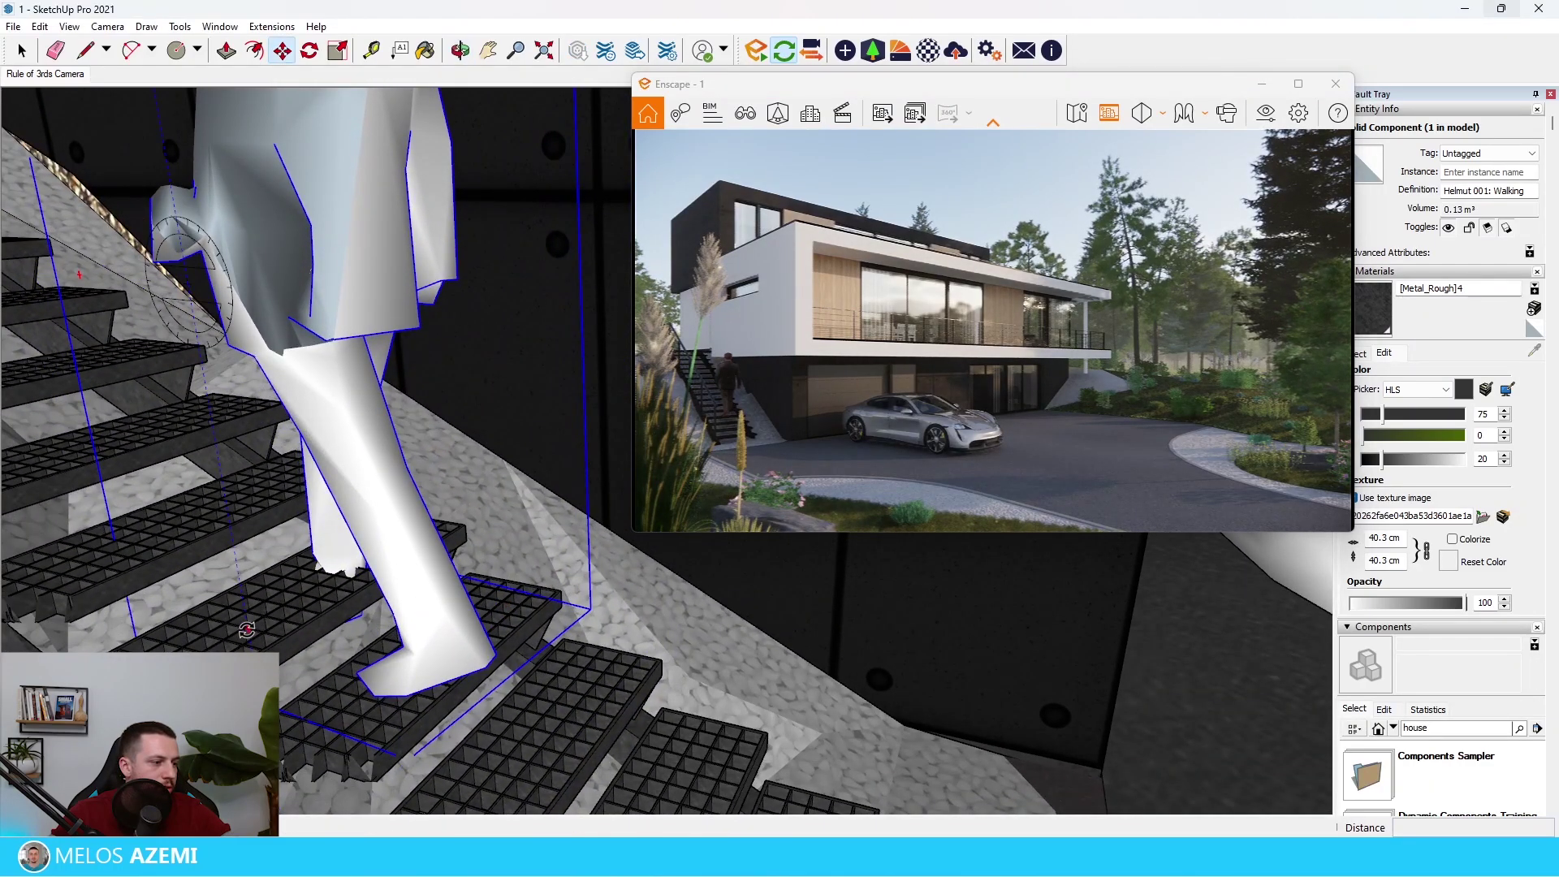
left_click(246, 630)
left_click(222, 631)
left_click(329, 689)
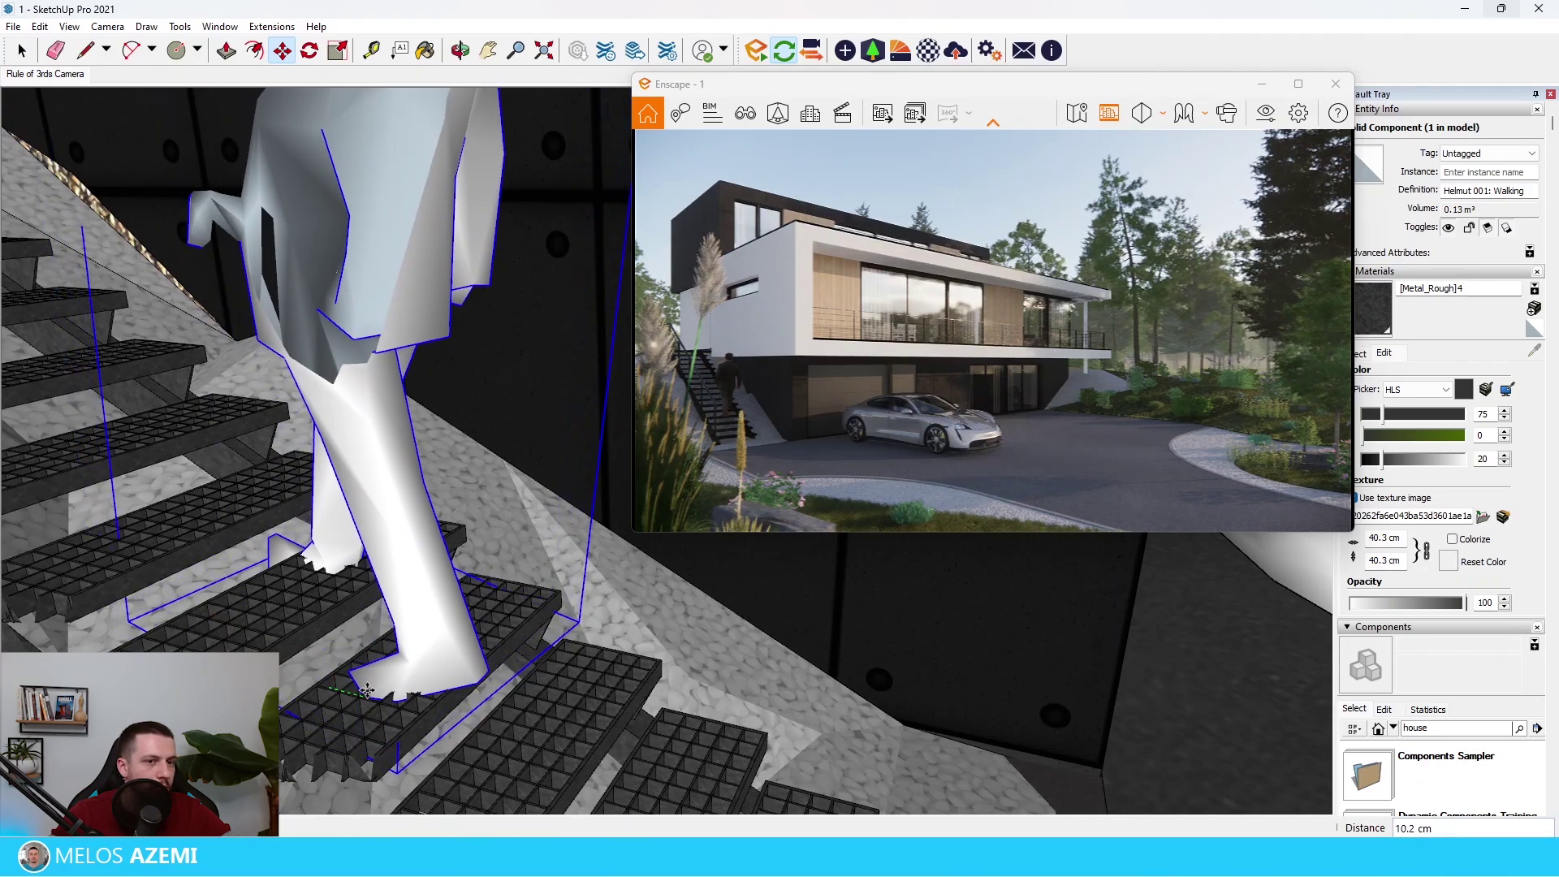
left_click(367, 690)
left_click(1298, 84)
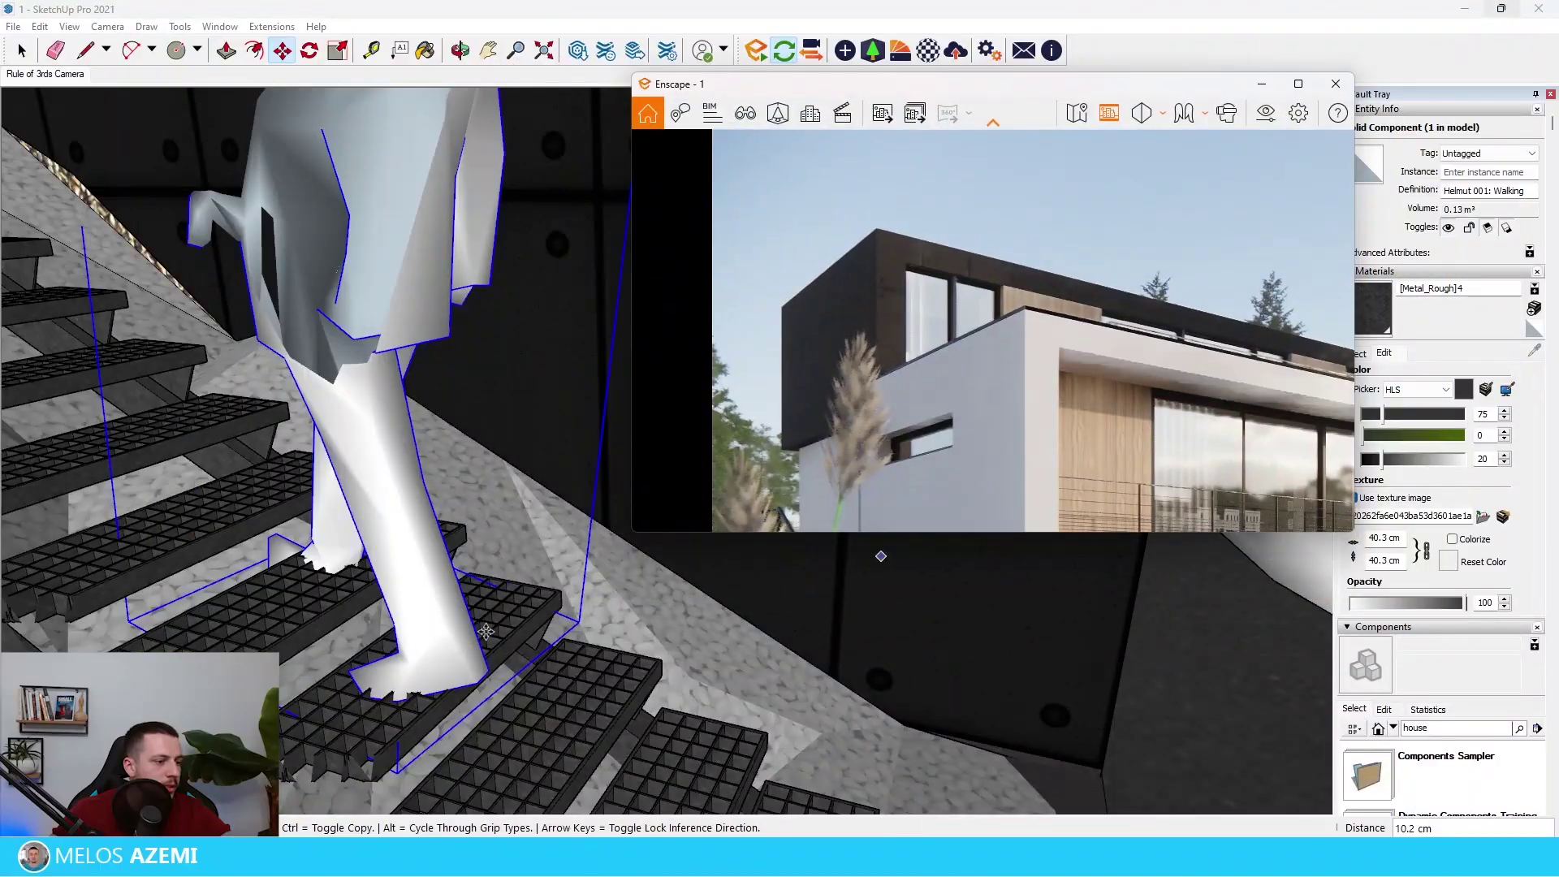
Step: Move the walking man about 436 cm up the exterior stairs onto the upper landing
scroll(486, 631, "down", 10)
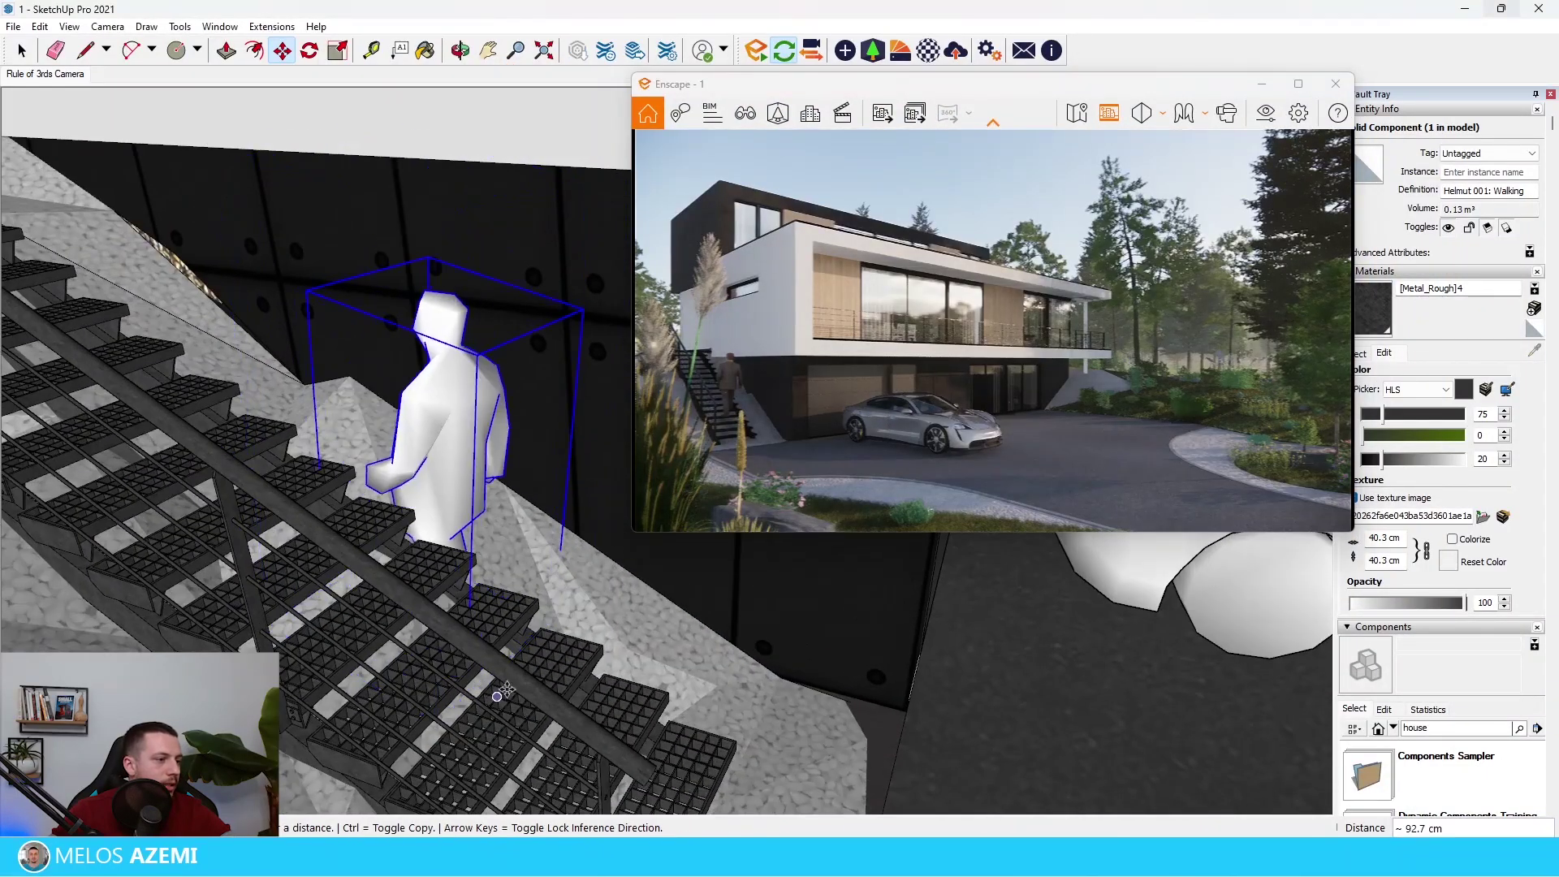
scroll(435, 603, "up", 8)
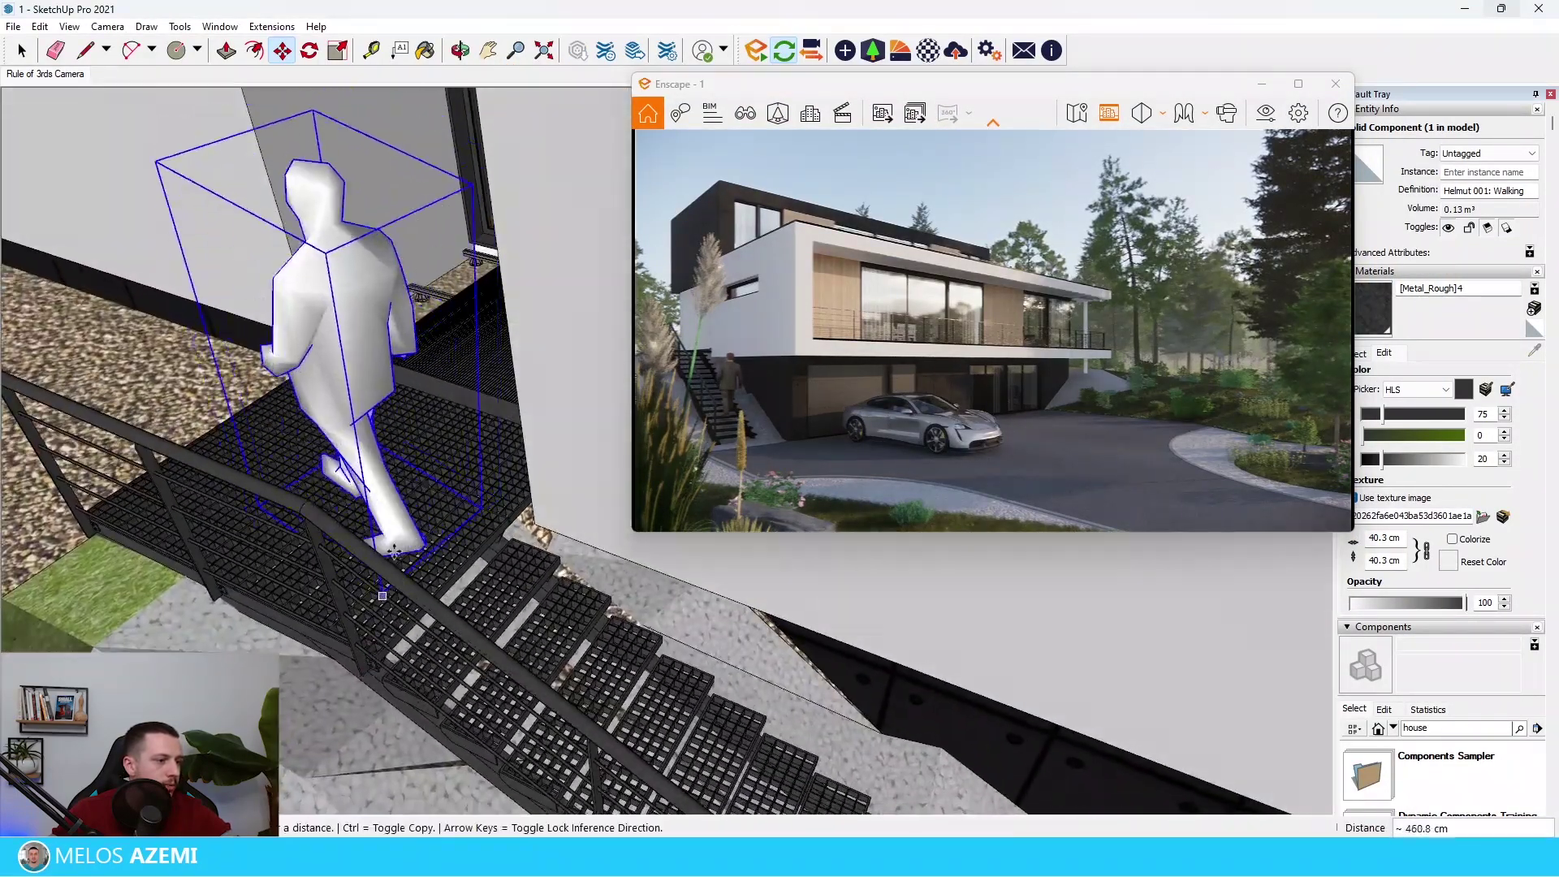
key("Escape")
scroll(308, 414, "down", 4)
left_click(647, 678)
scroll(383, 446, "up", 5)
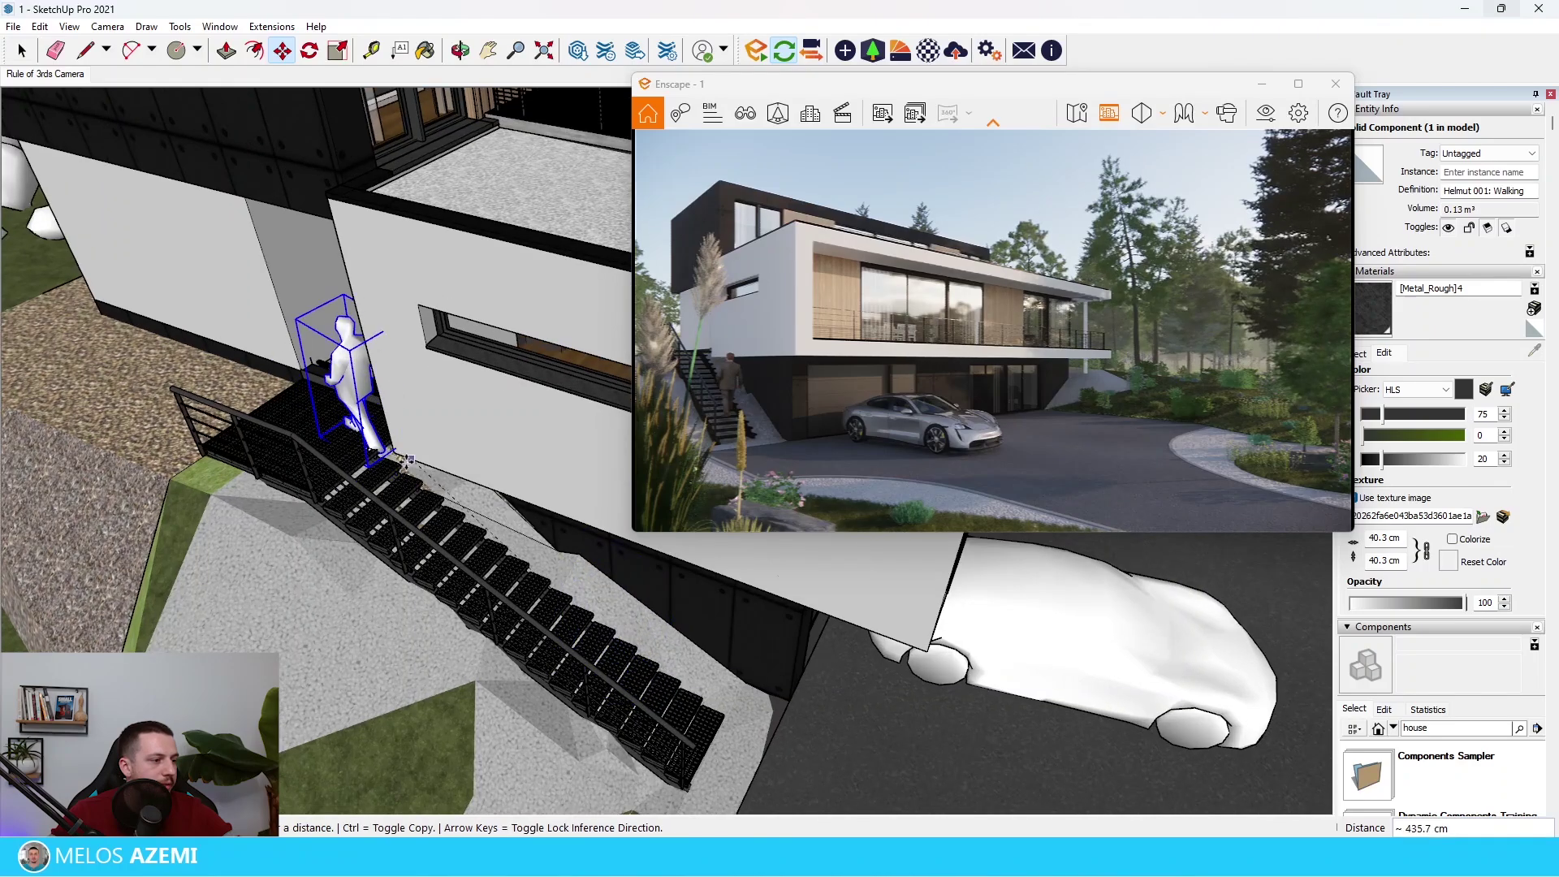
left_click(393, 462)
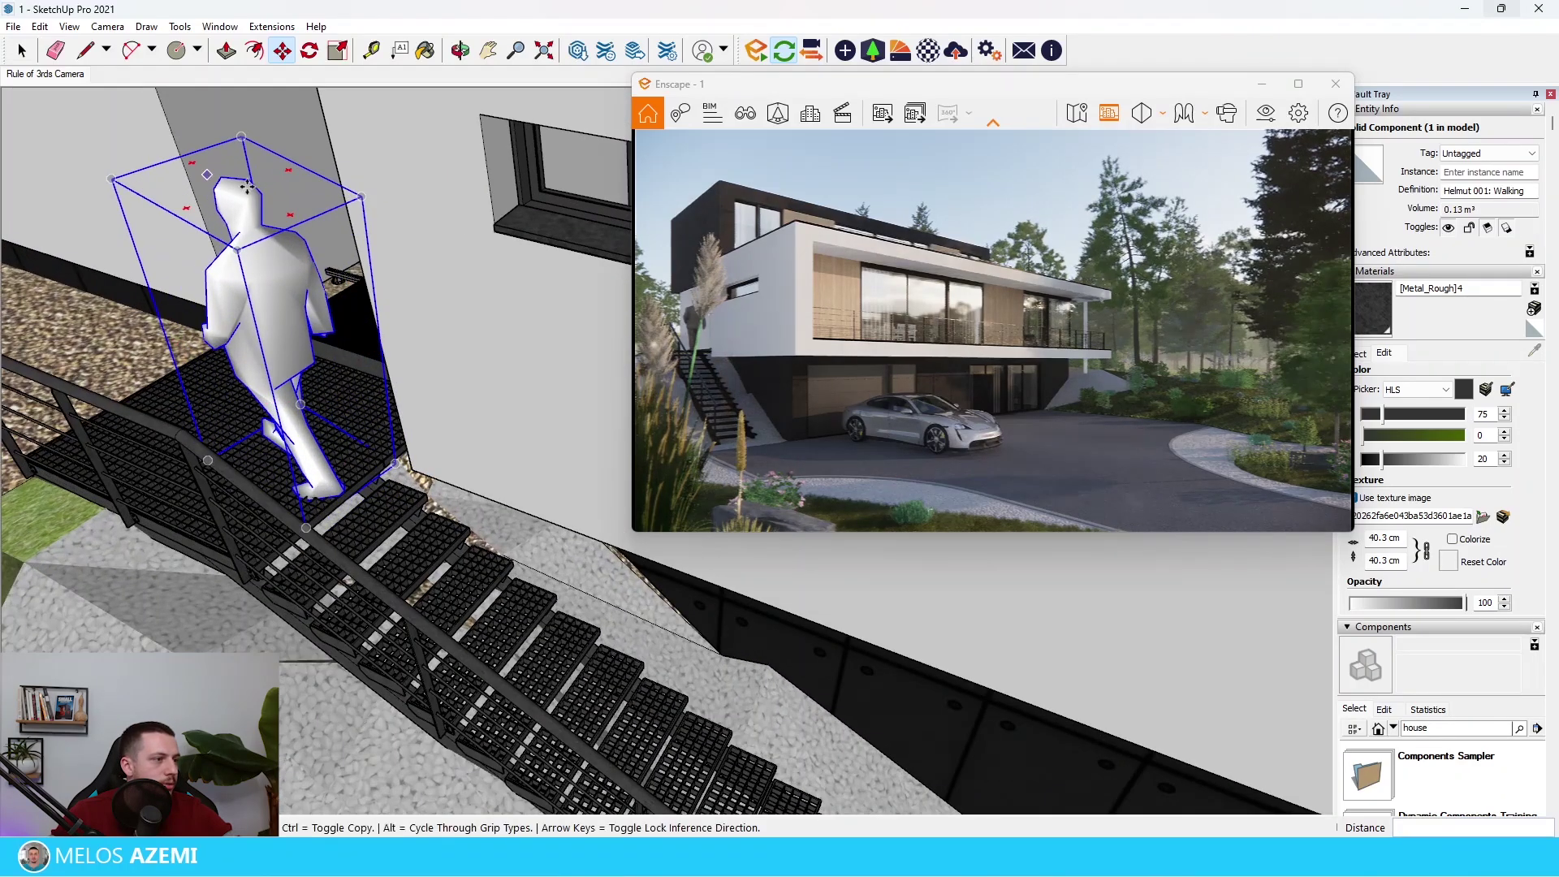
Step: Rotate the walking man on the upper landing so that he faces the entrance door
left_click(288, 170)
left_click(291, 207)
middle_click_drag(286, 256, 286, 256)
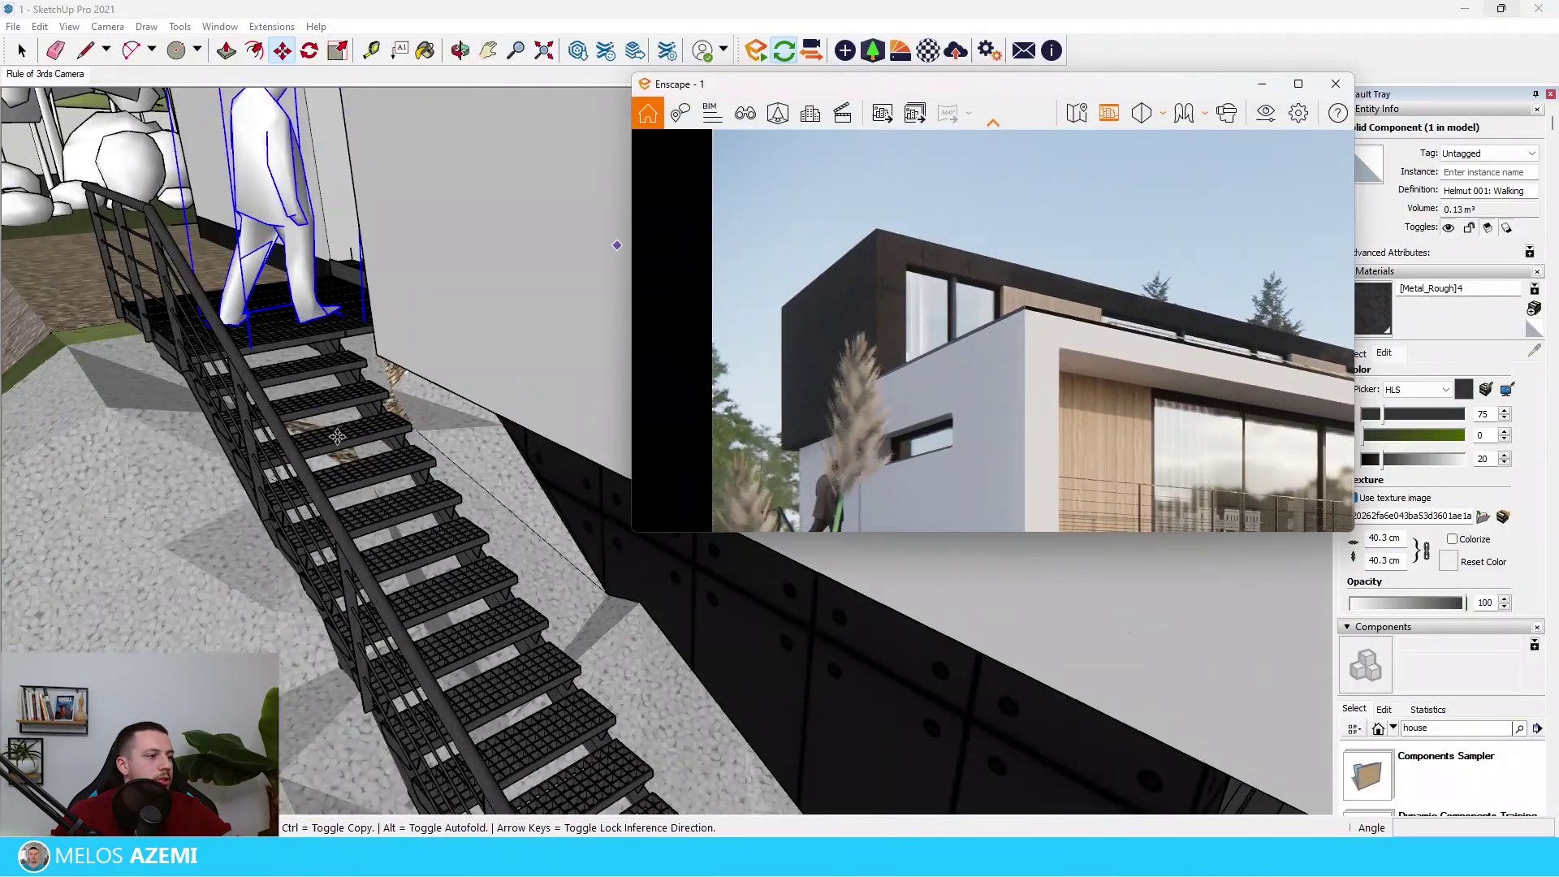
mouse_move(519, 405)
middle_mouse_down()
mouse_move(595, 397)
mouse_move(649, 349)
middle_mouse_up()
scroll(422, 374, "down", 3)
middle_click_drag(393, 267, 362, 187)
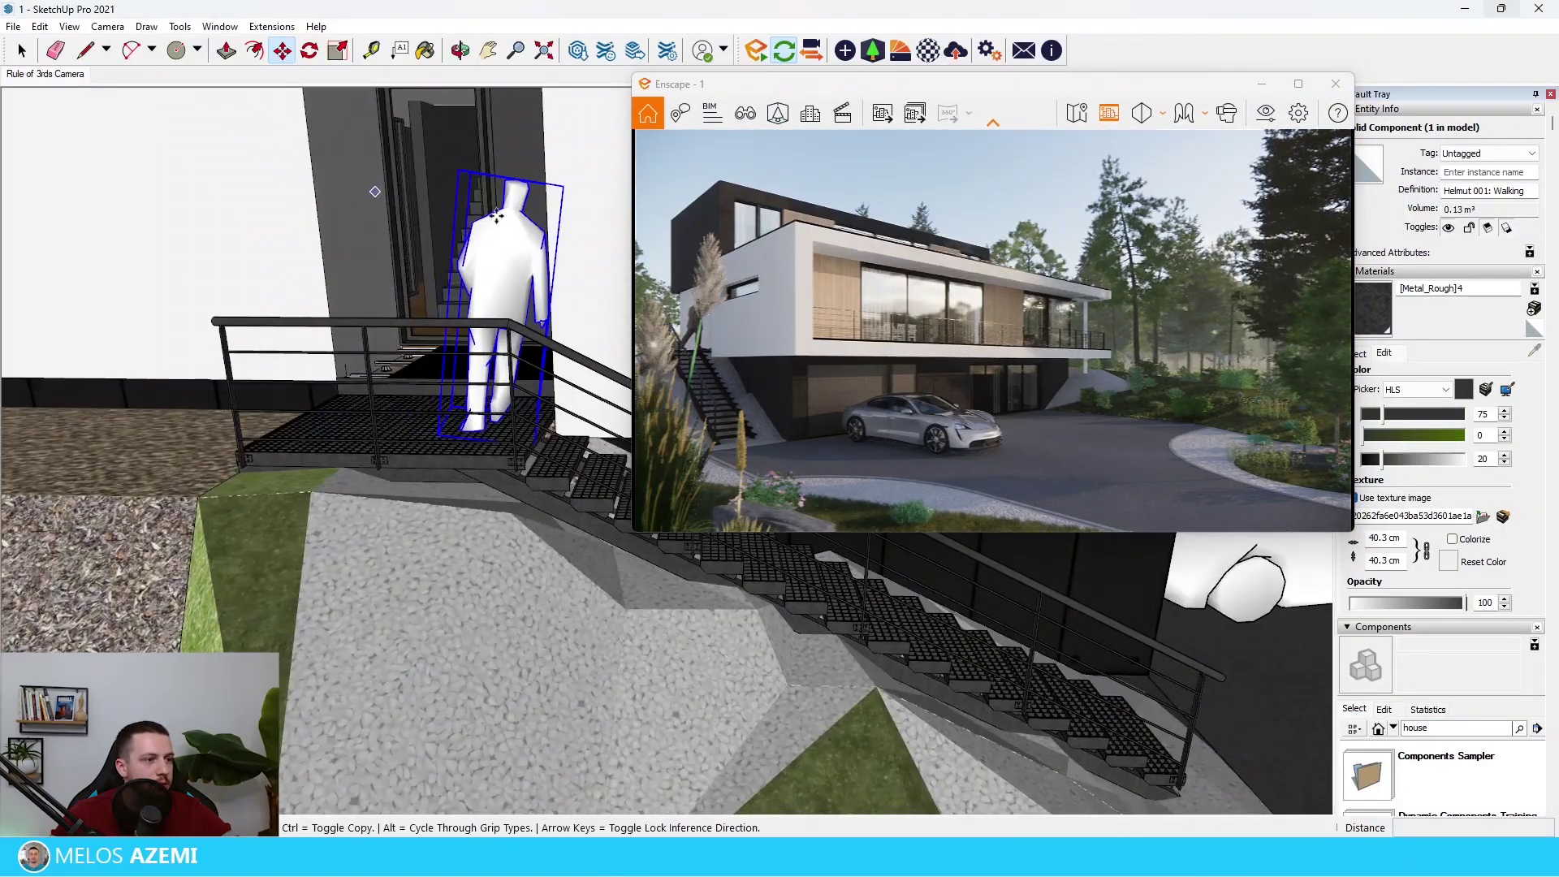
left_click(503, 197)
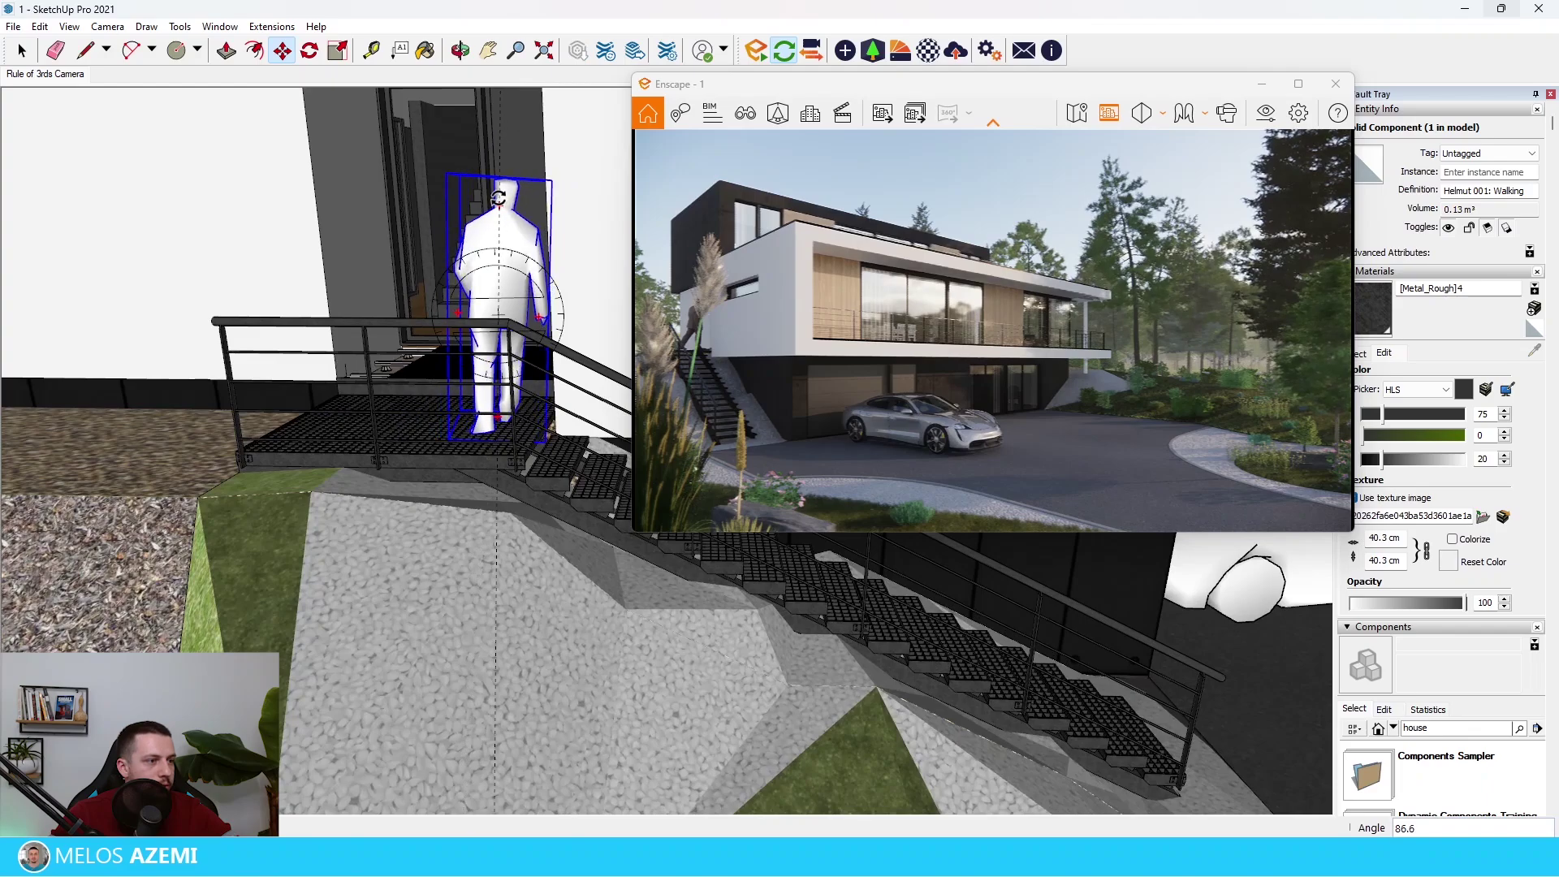
left_click(497, 251)
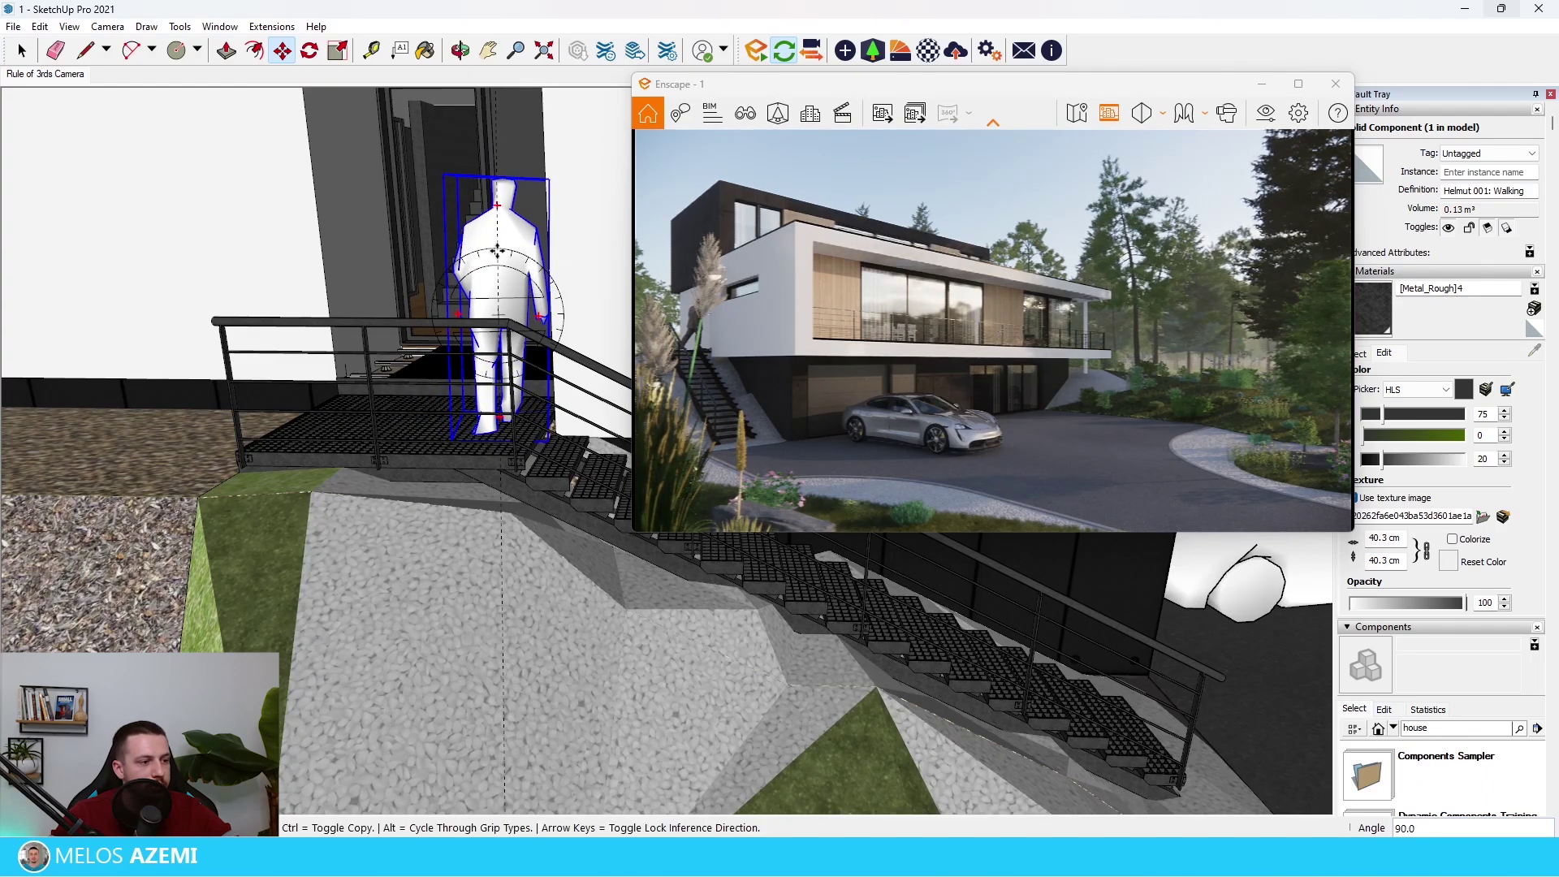
Step: Shift the walking man about 25.5 cm across the landing towards the door and check him in the full-size render
left_click(489, 301)
left_click(443, 294)
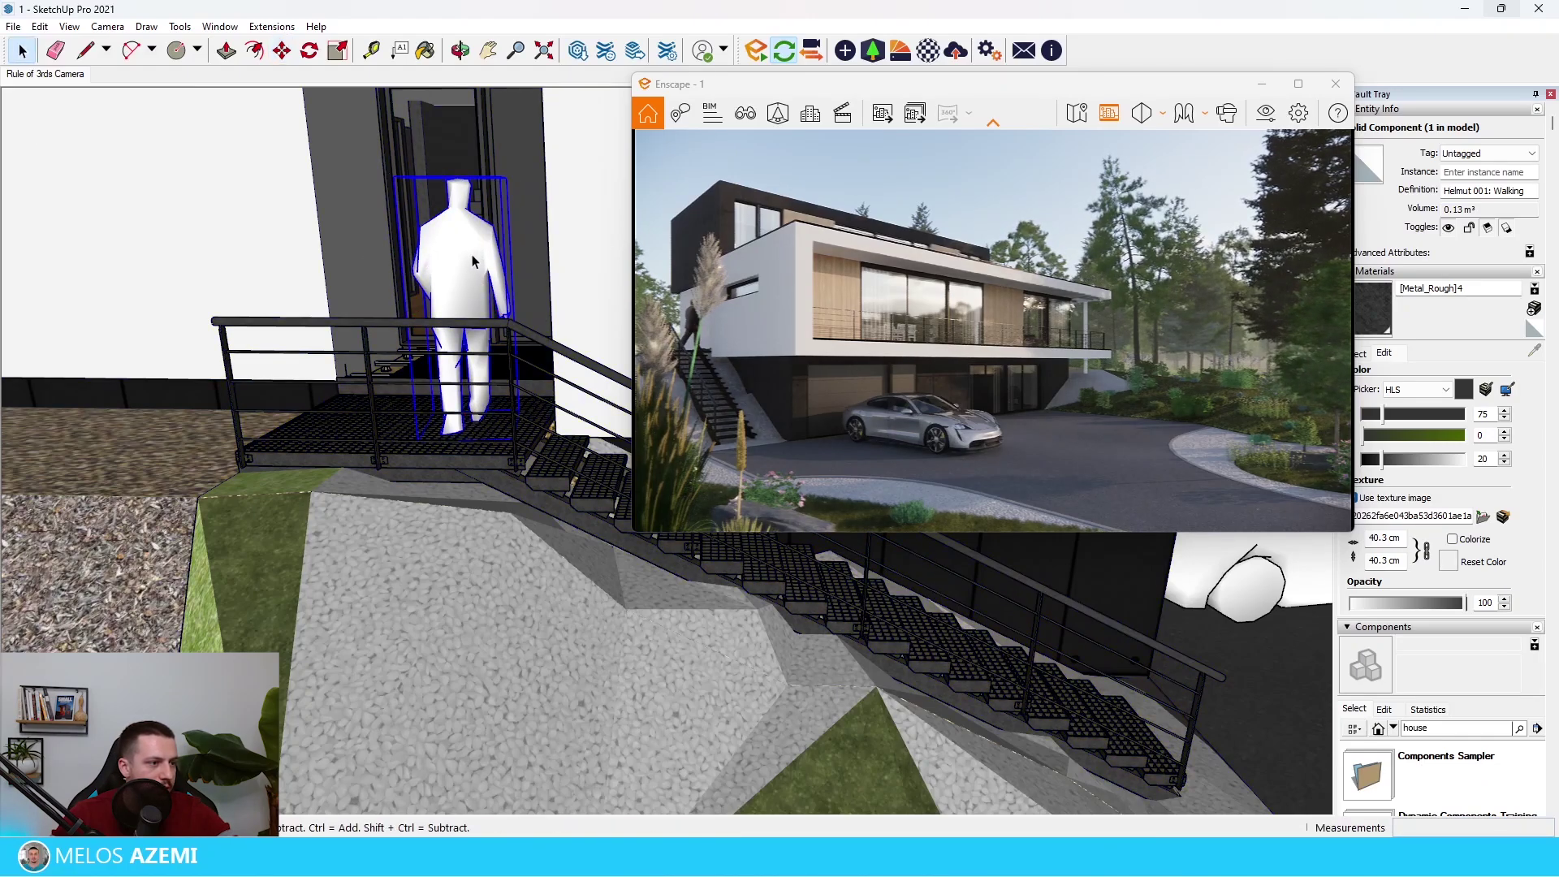
left_click(458, 252)
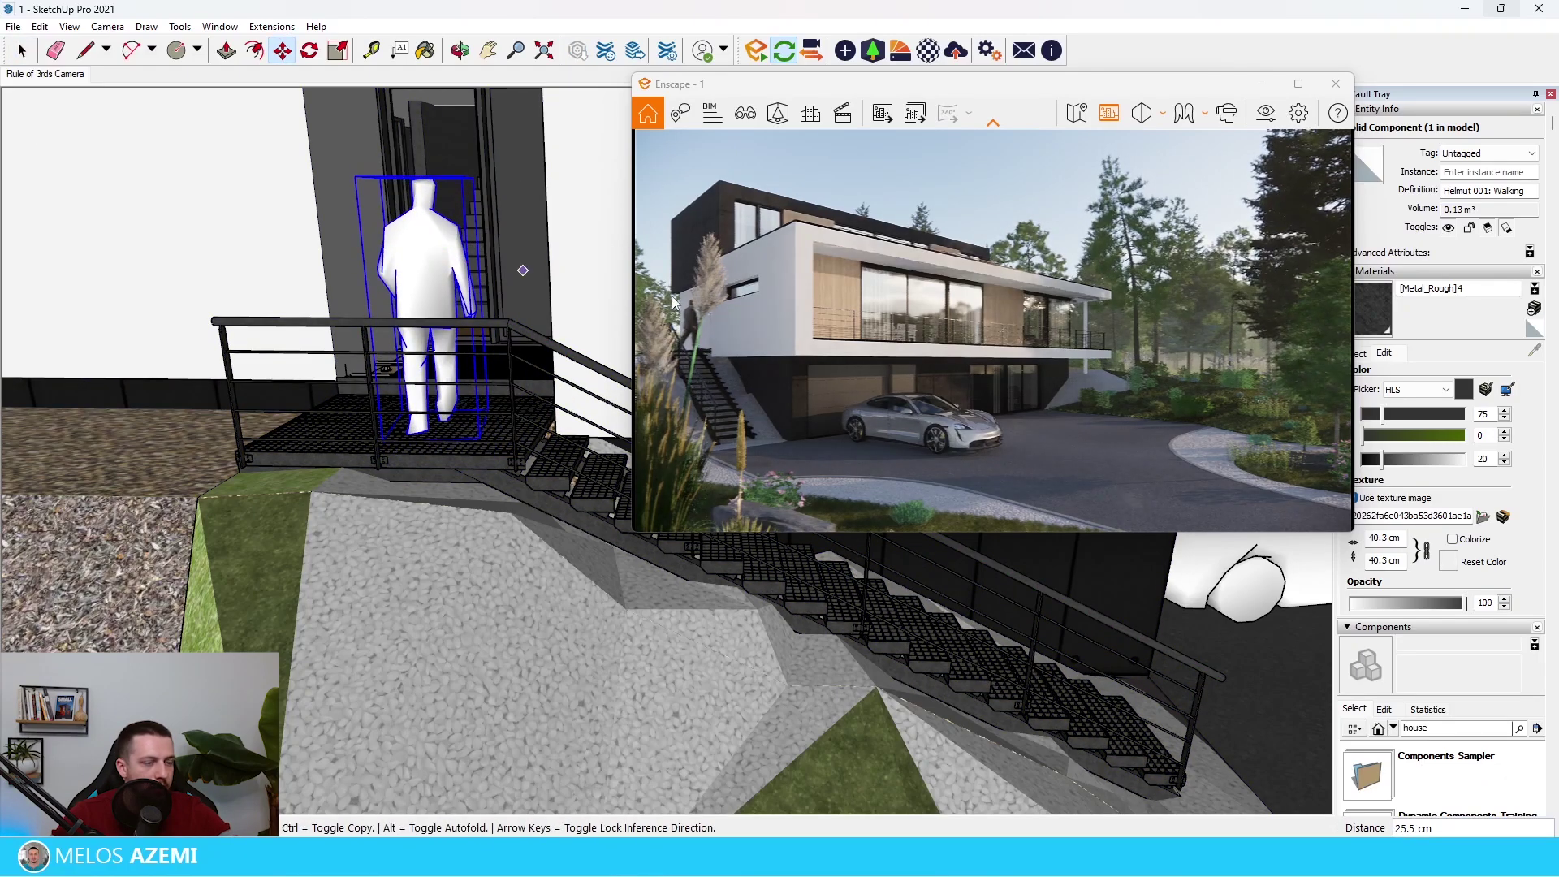
left_click(1298, 84)
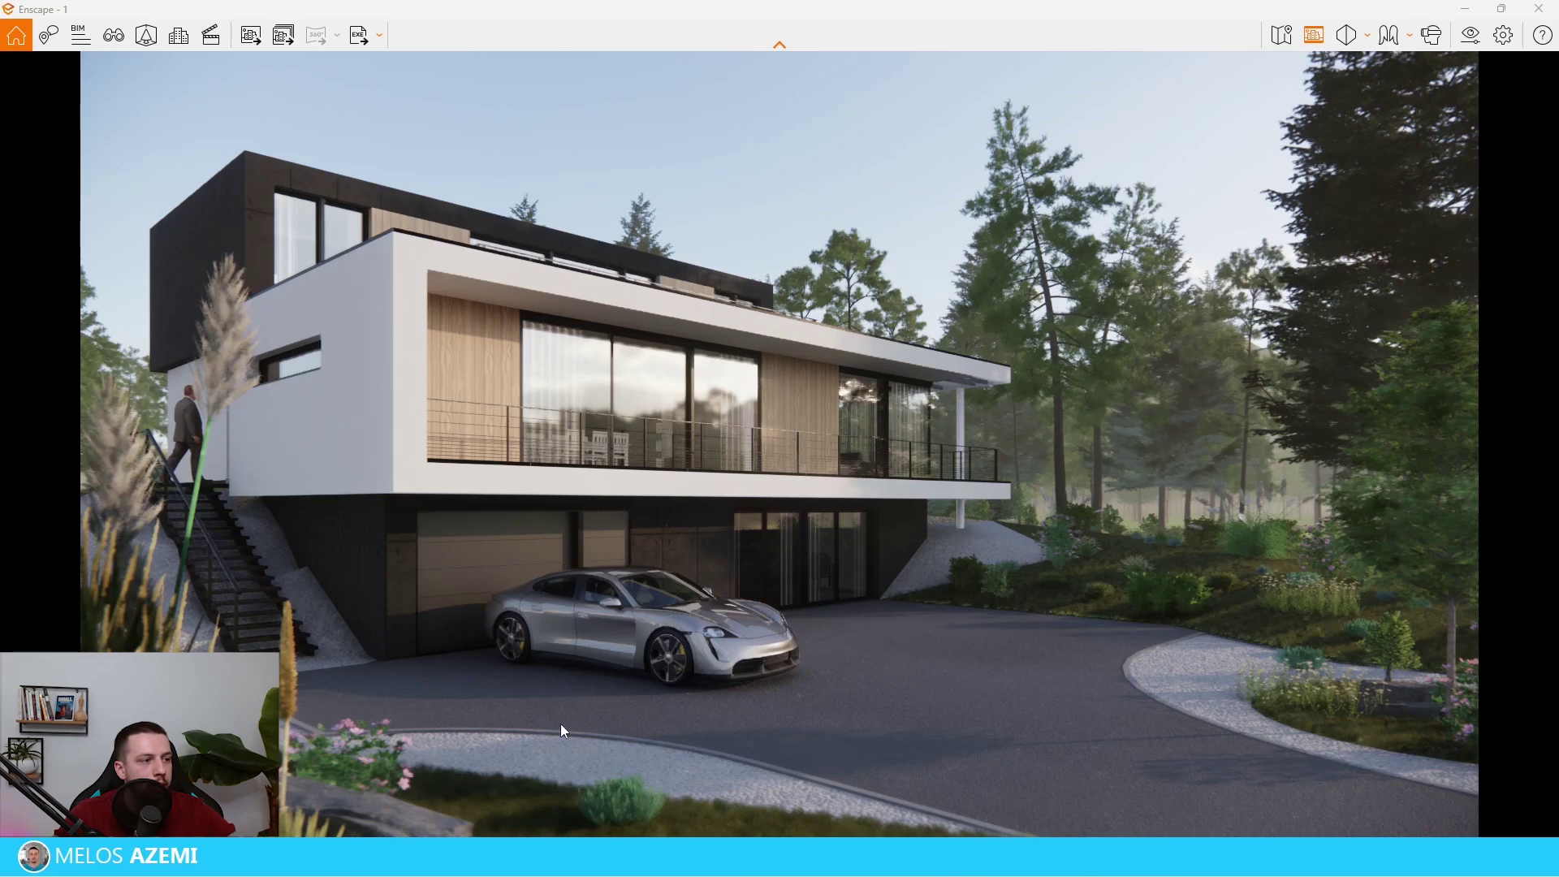
left_click(1501, 8)
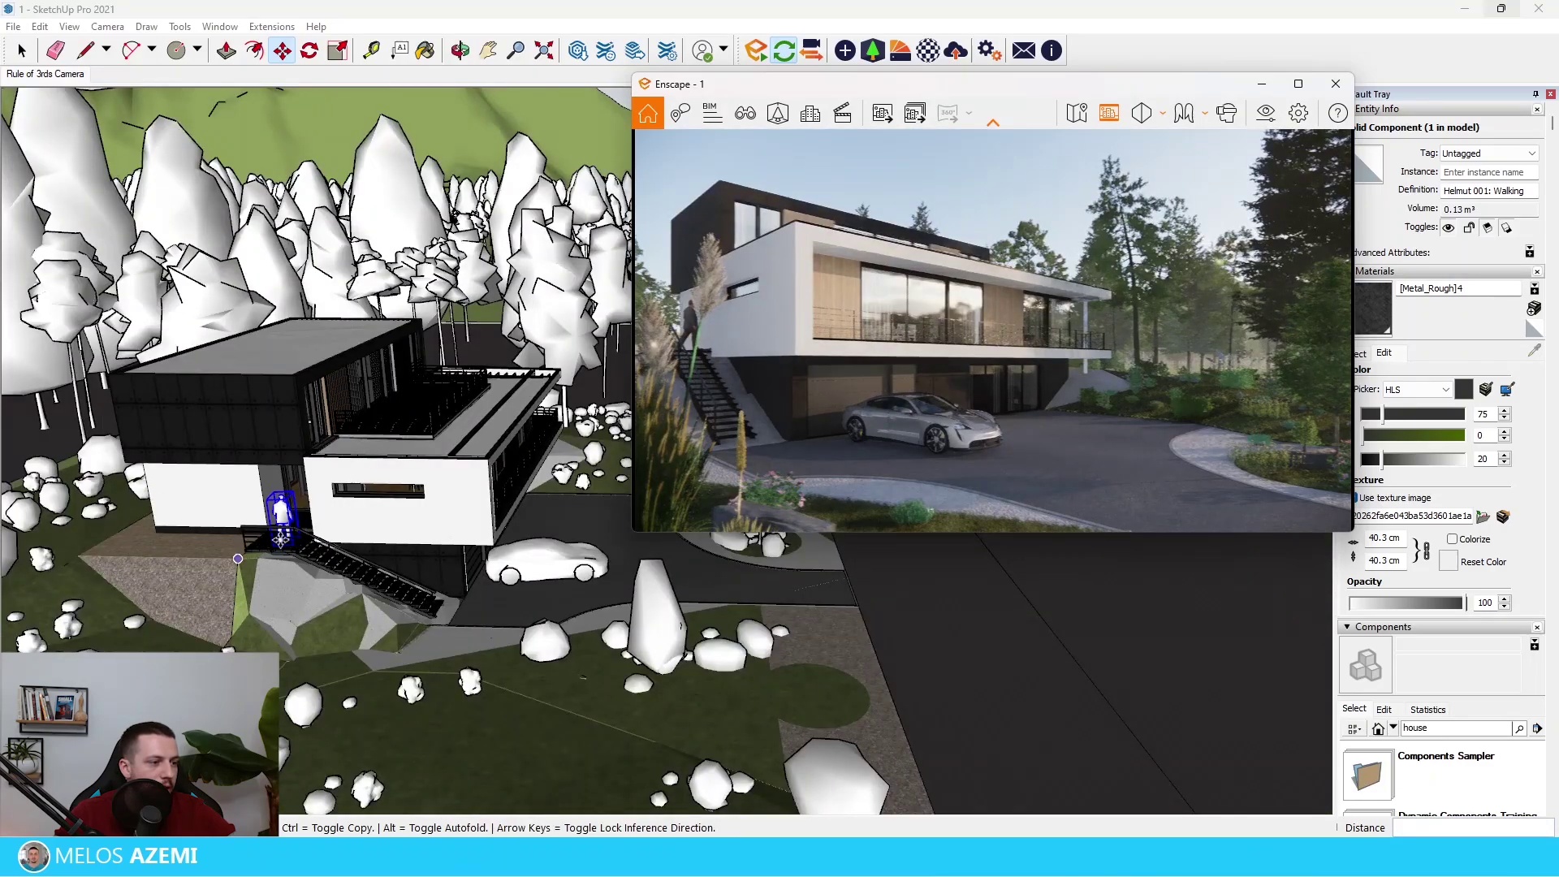
Step: Browse the Enscape vegetation assets and choose a small potted tree with a leafy crown for placement
middle_click_drag(427, 465, 359, 499)
scroll(360, 499, "down", 3)
scroll(360, 499, "up", 4)
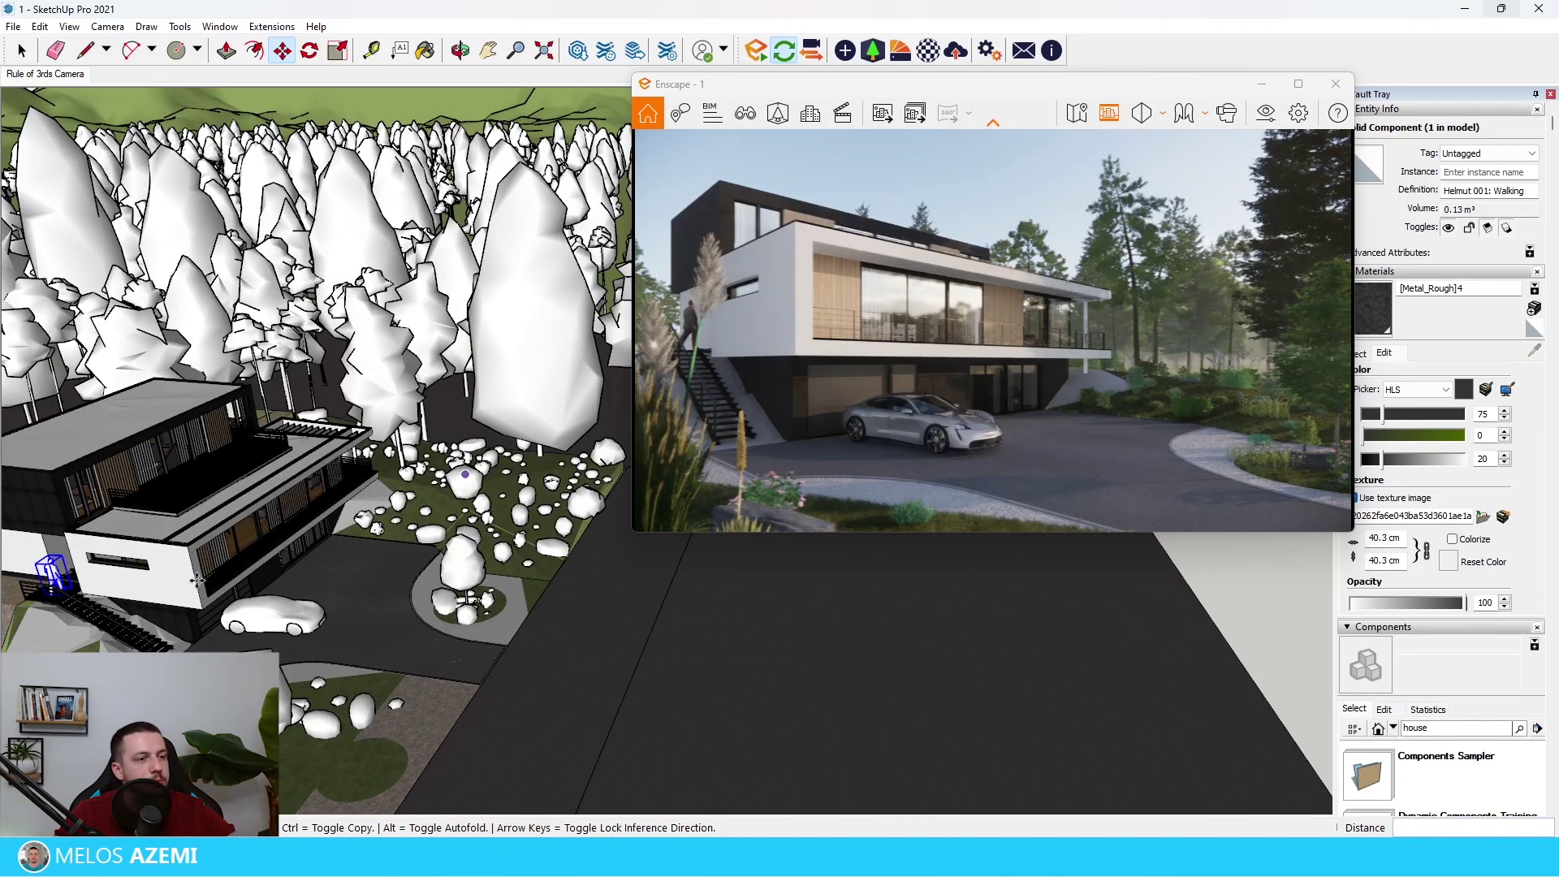
scroll(671, 641, "down", 2)
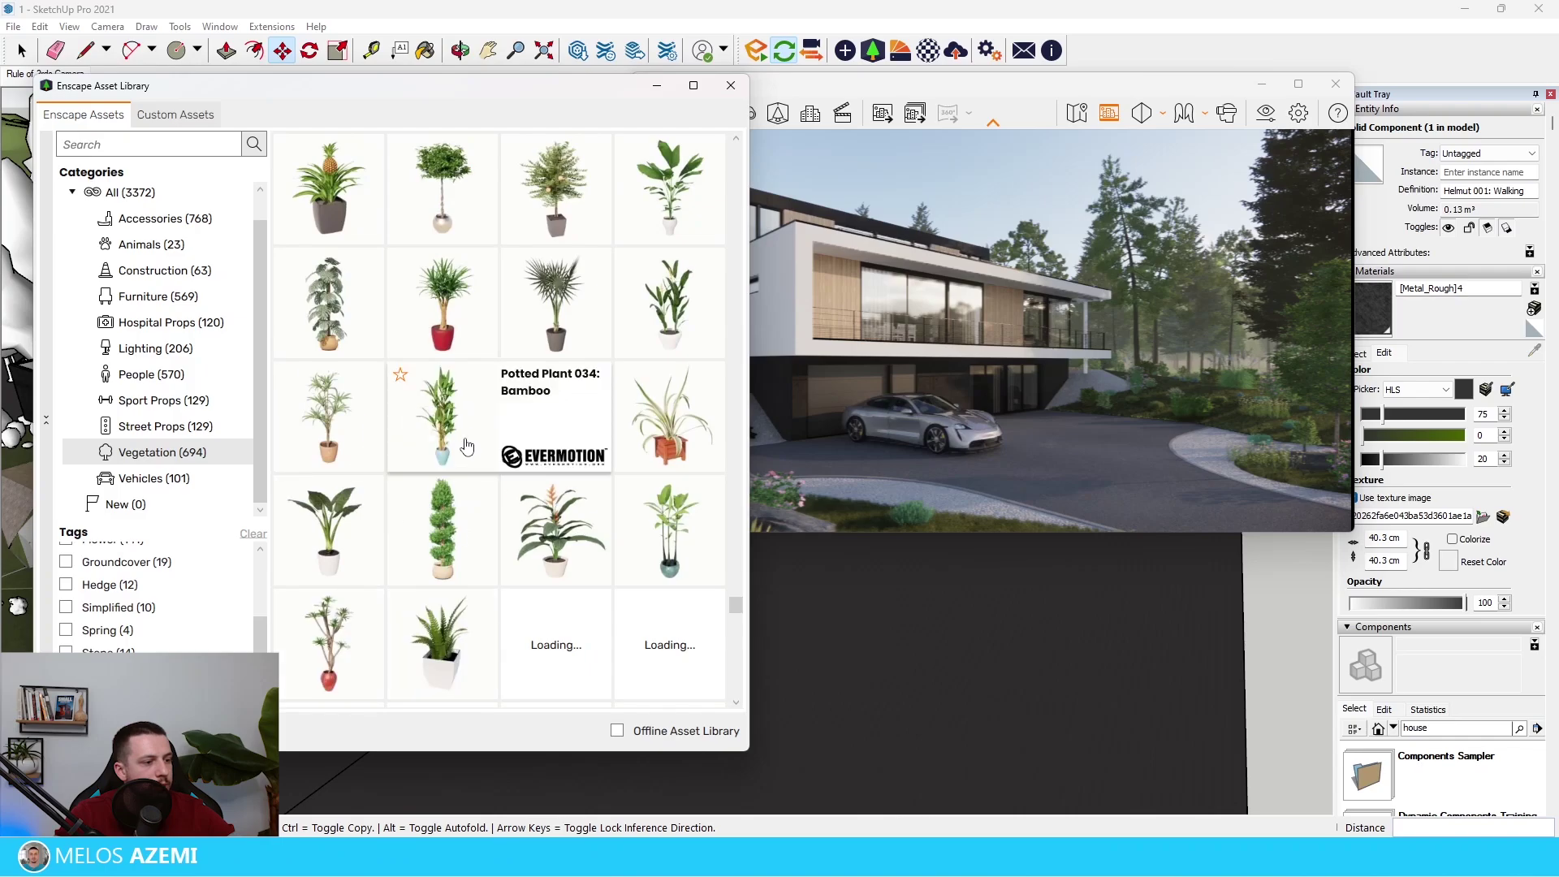
scroll(467, 487, "down", 5)
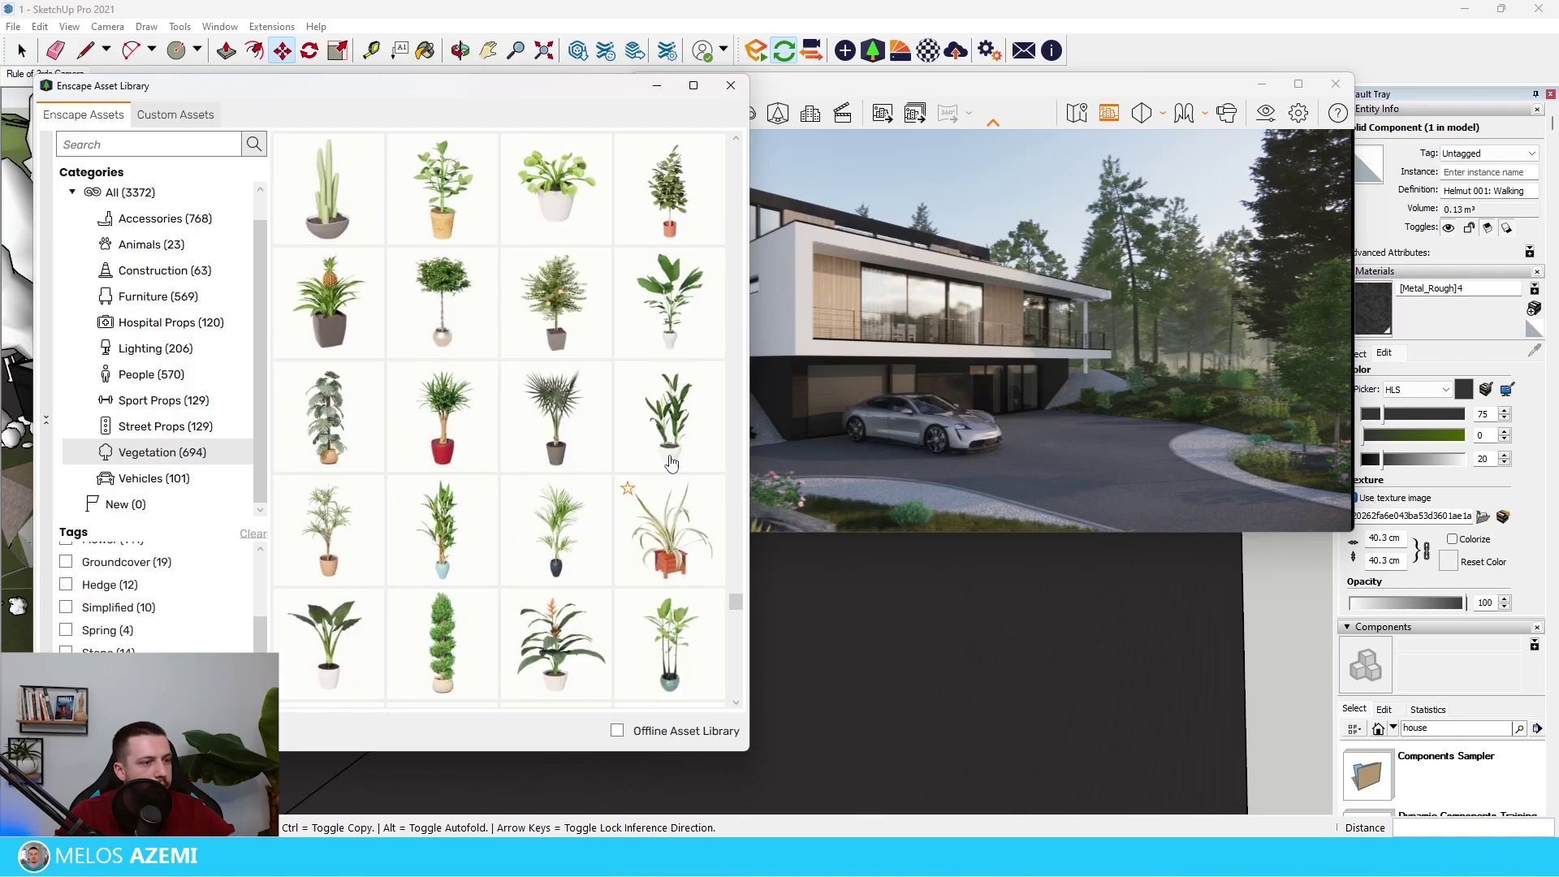
scroll(649, 487, "up", 4)
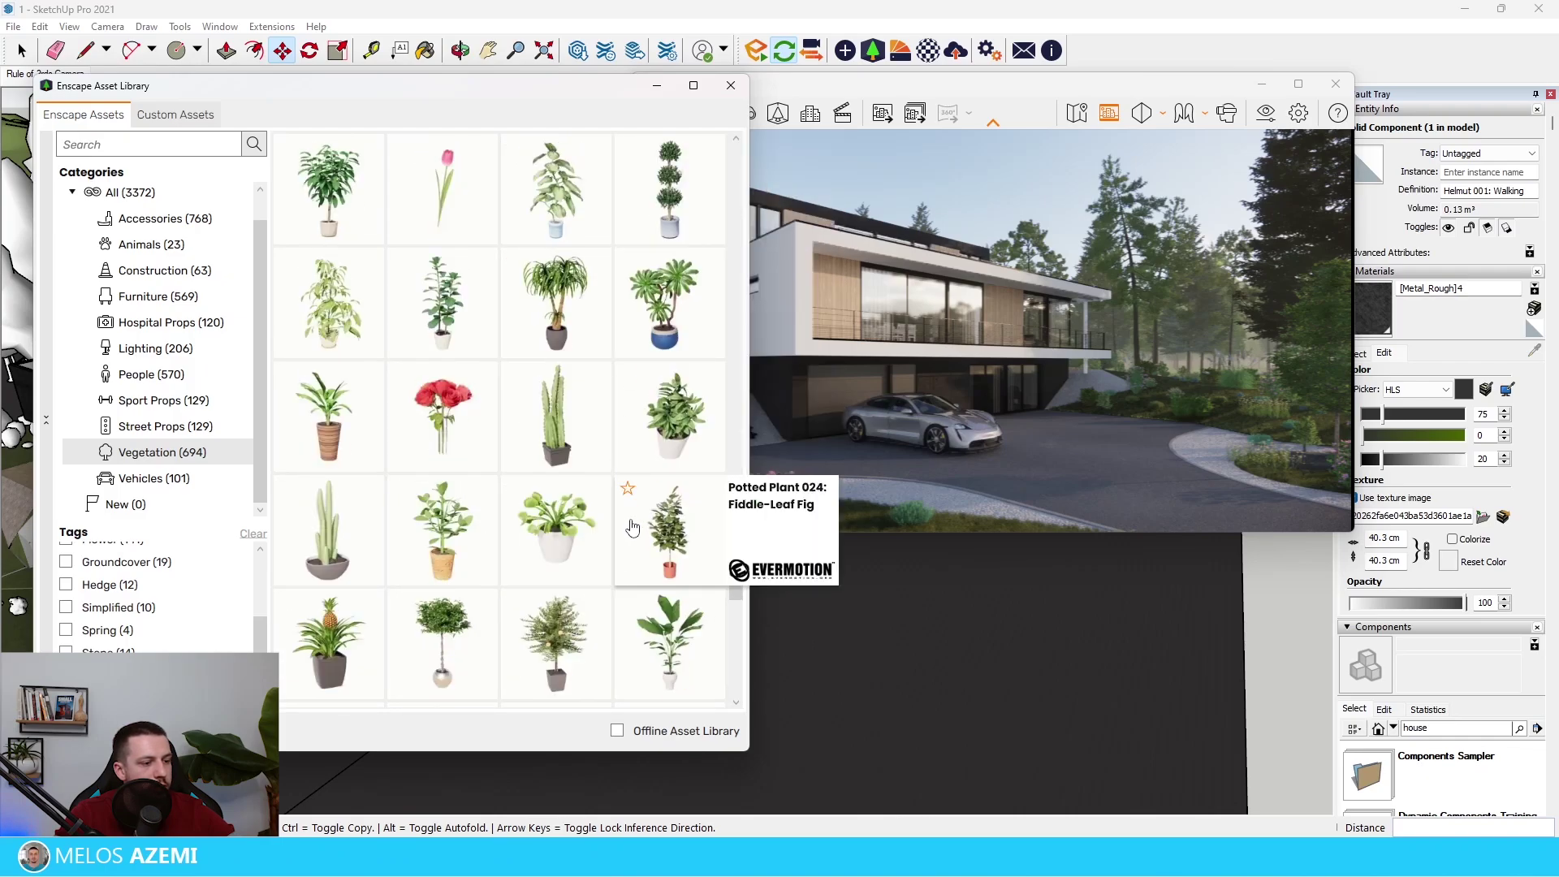
scroll(641, 487, "down", 5)
left_click(665, 206)
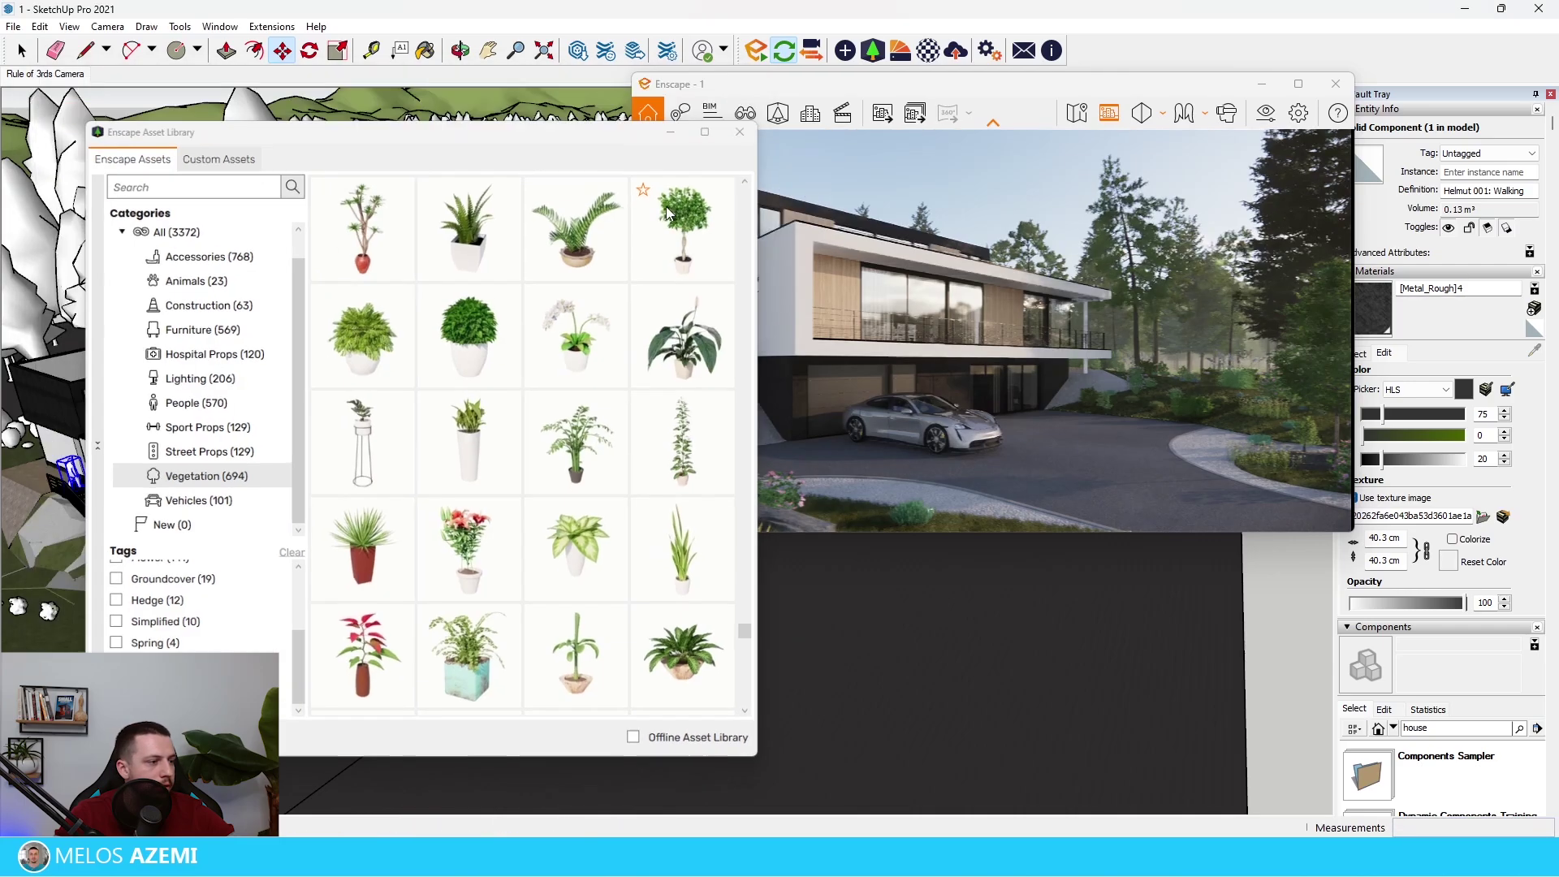
Step: Place the potted tree at the stair-side end of the first-floor balcony and check it in the full-size render
middle_click_drag(268, 276, 422, 389)
scroll(154, 334, "up", 3)
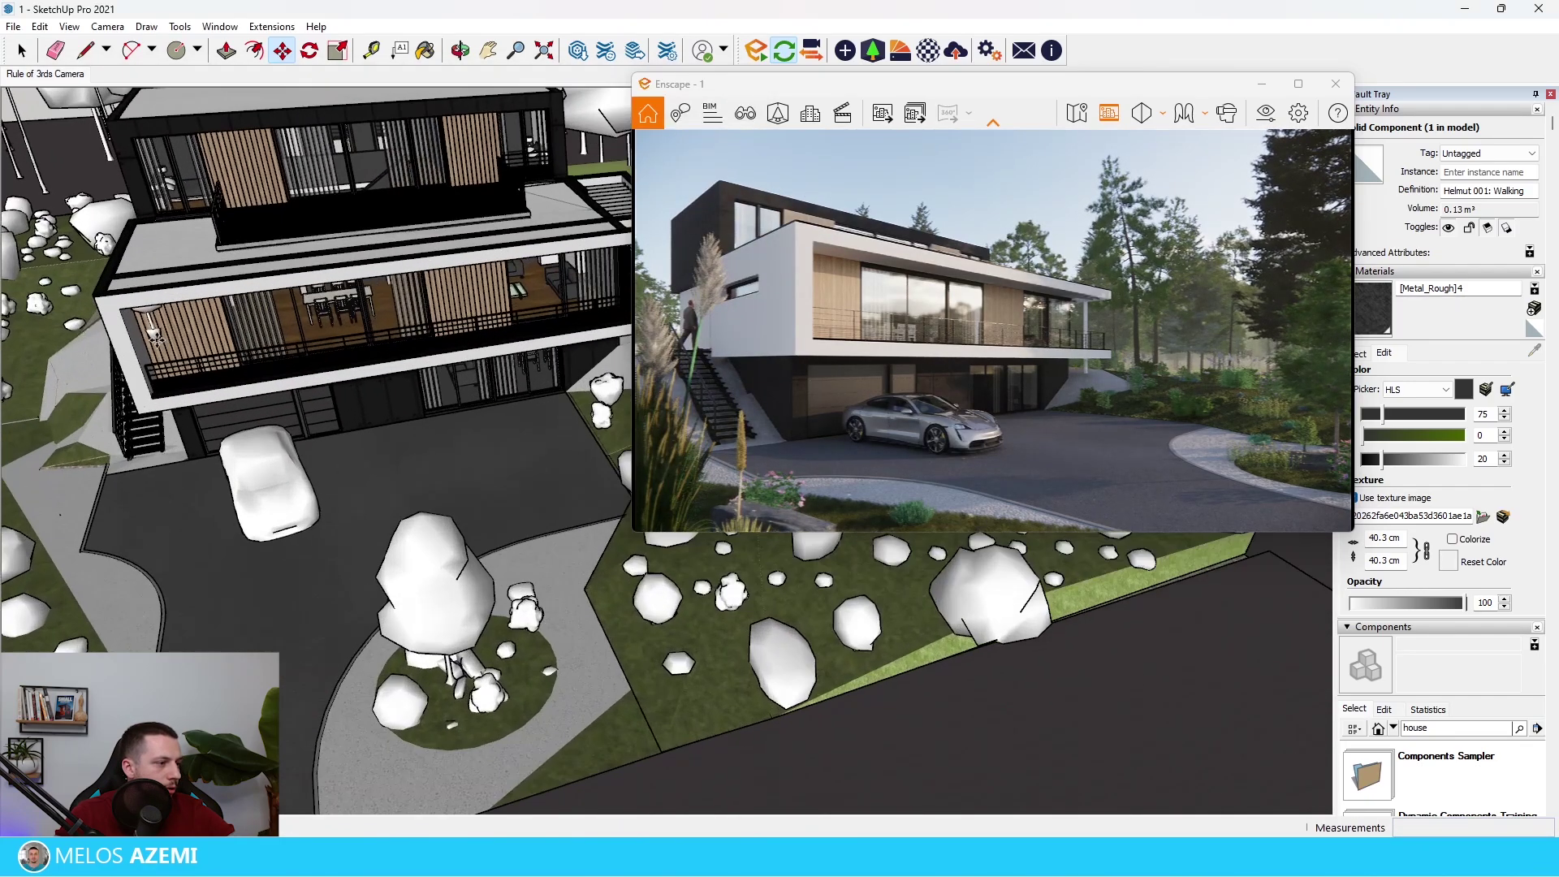
scroll(155, 337, "up", 8)
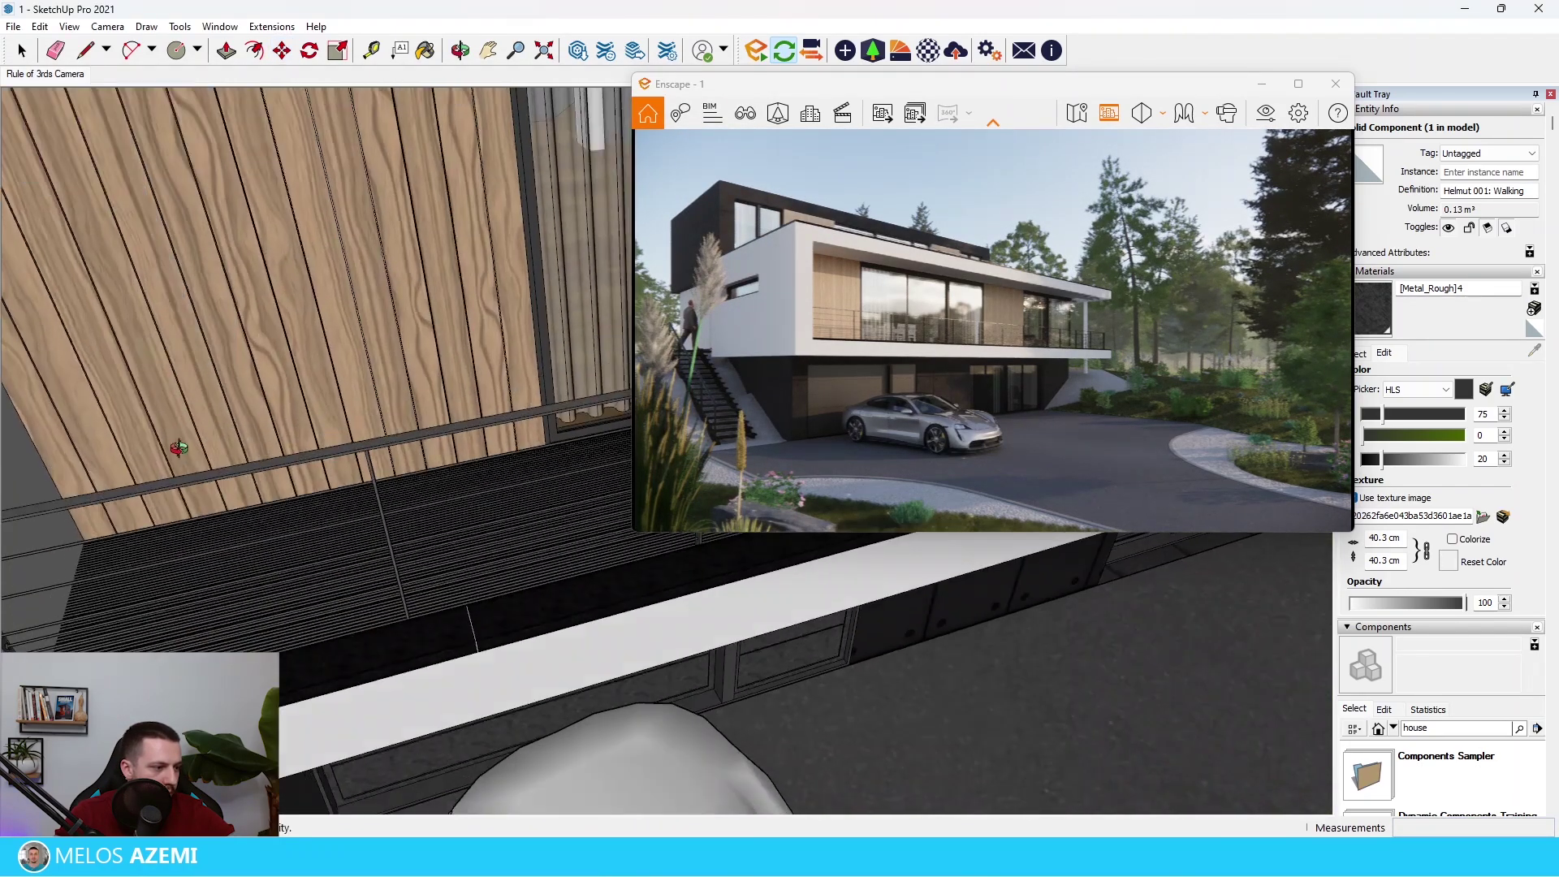
scroll(179, 447, "down", 3)
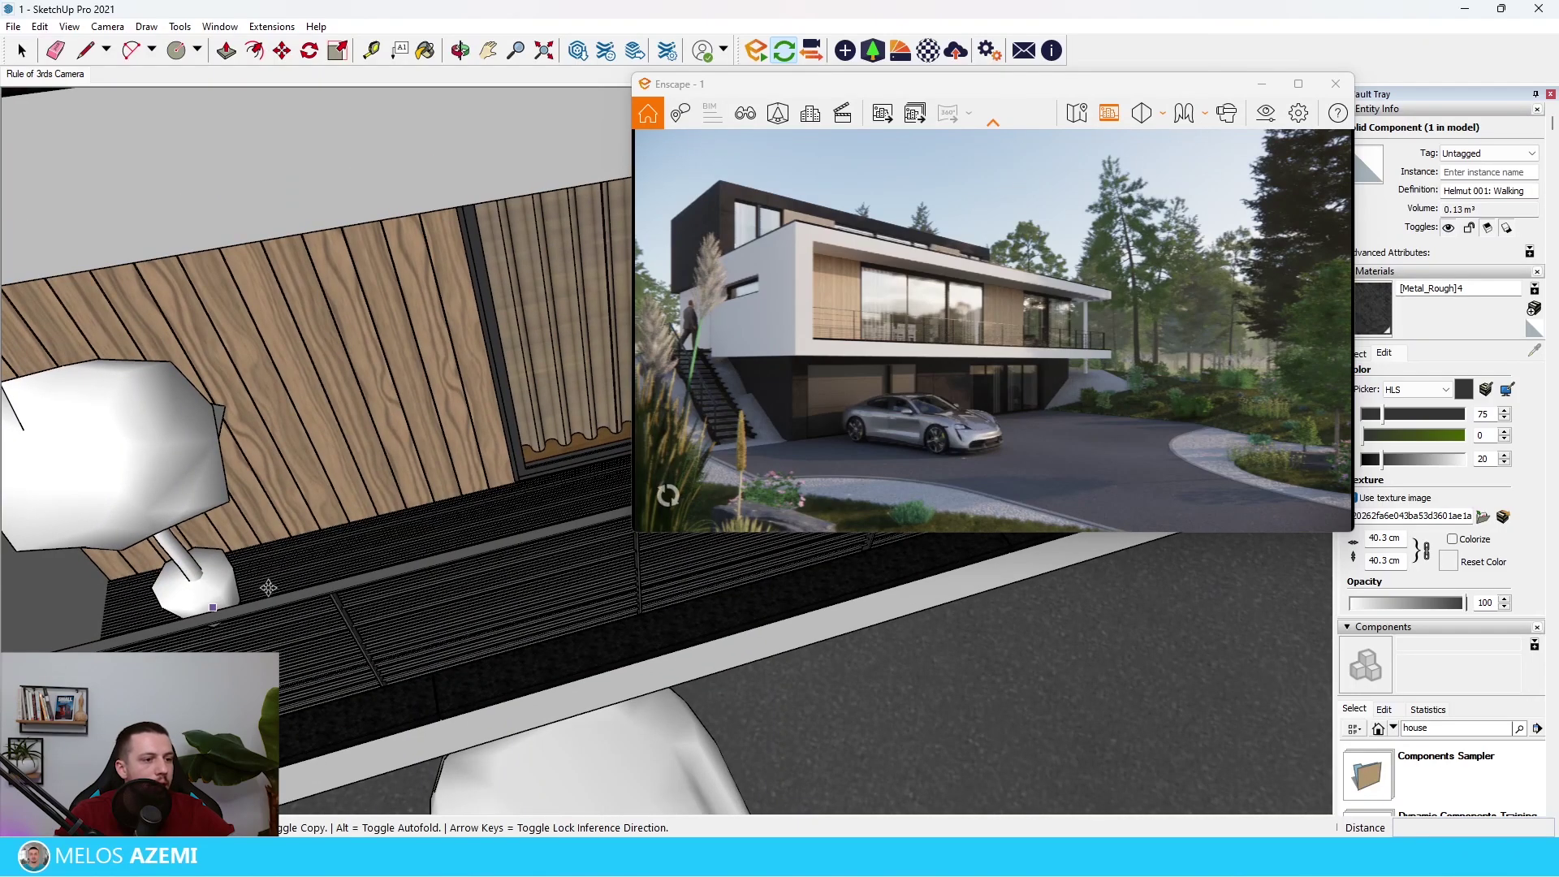
left_click(268, 586)
scroll(276, 553, "down", 8)
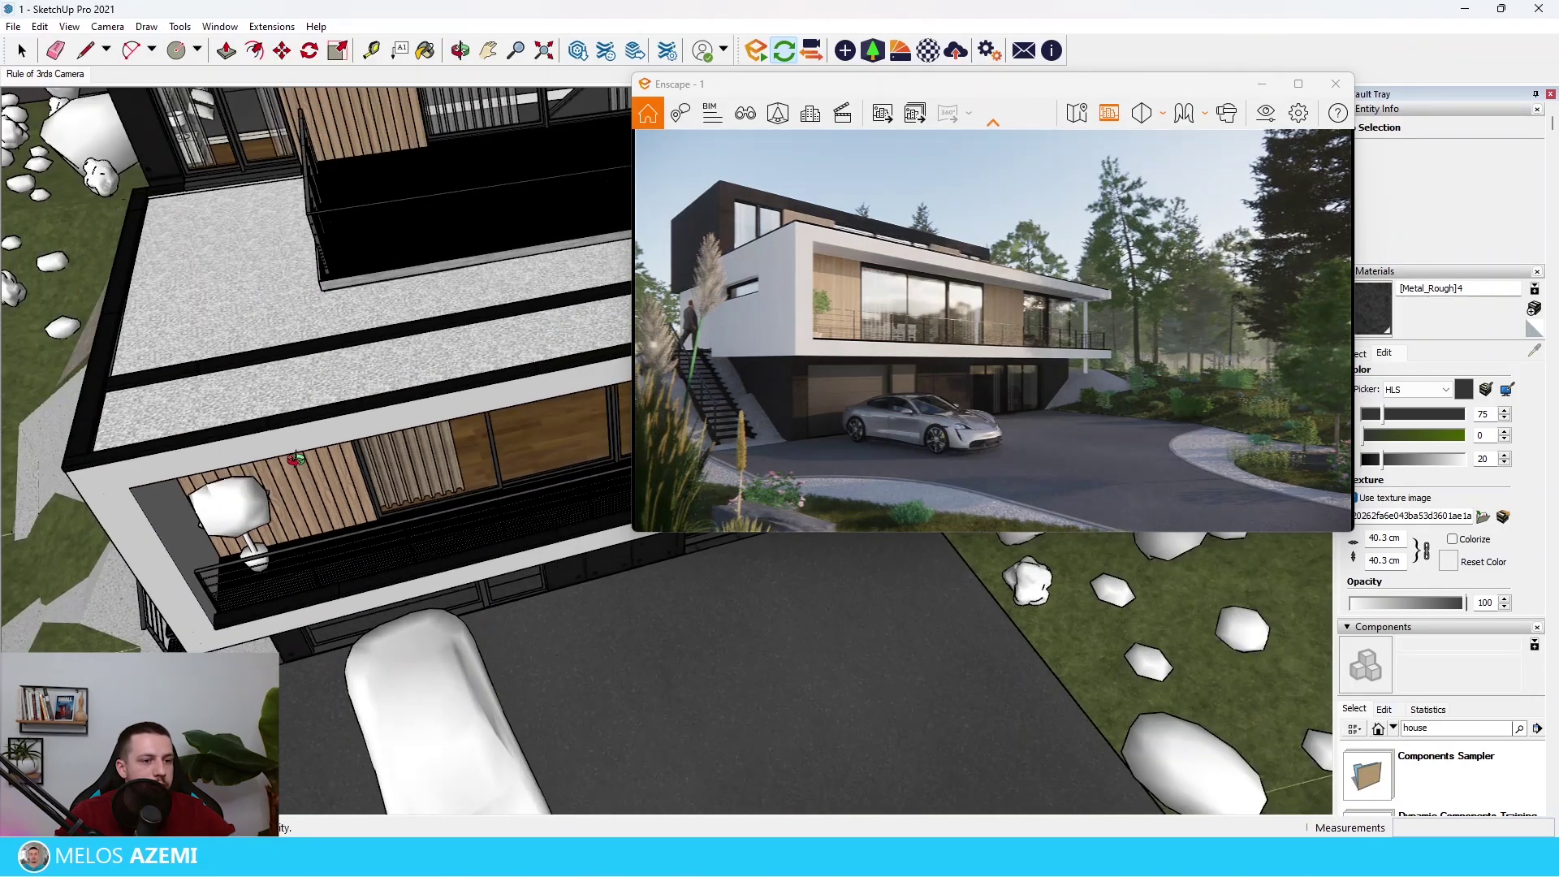
scroll(296, 459, "down", 10)
key("space")
left_click(1297, 84)
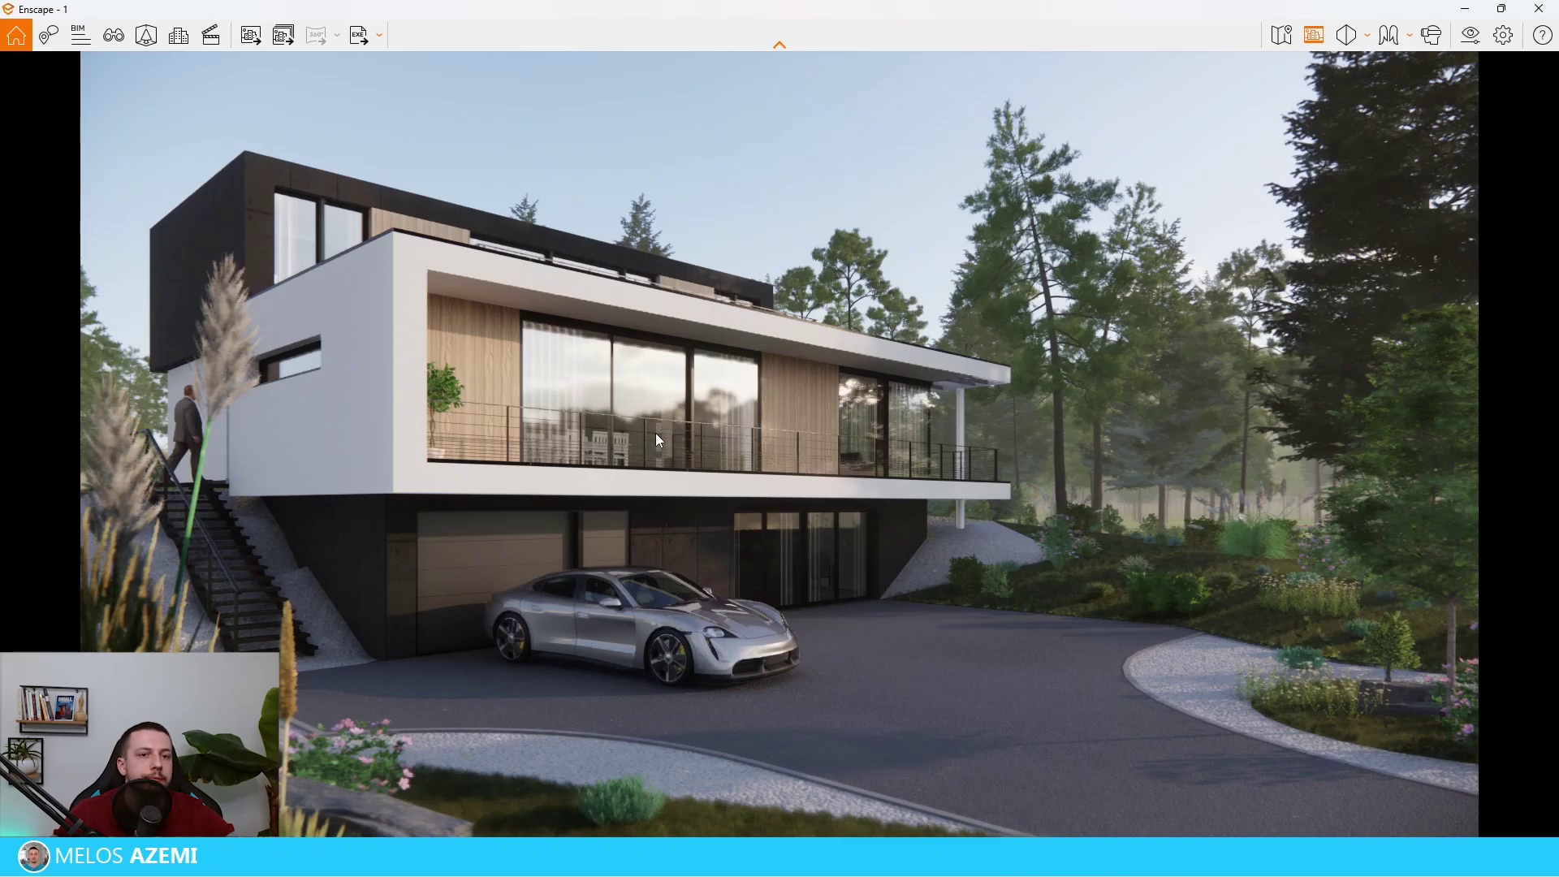
Step: Lower the camera exposure to 48% in the Enscape Visual Settings, keeping Auto Exposure enabled
left_click(1472, 35)
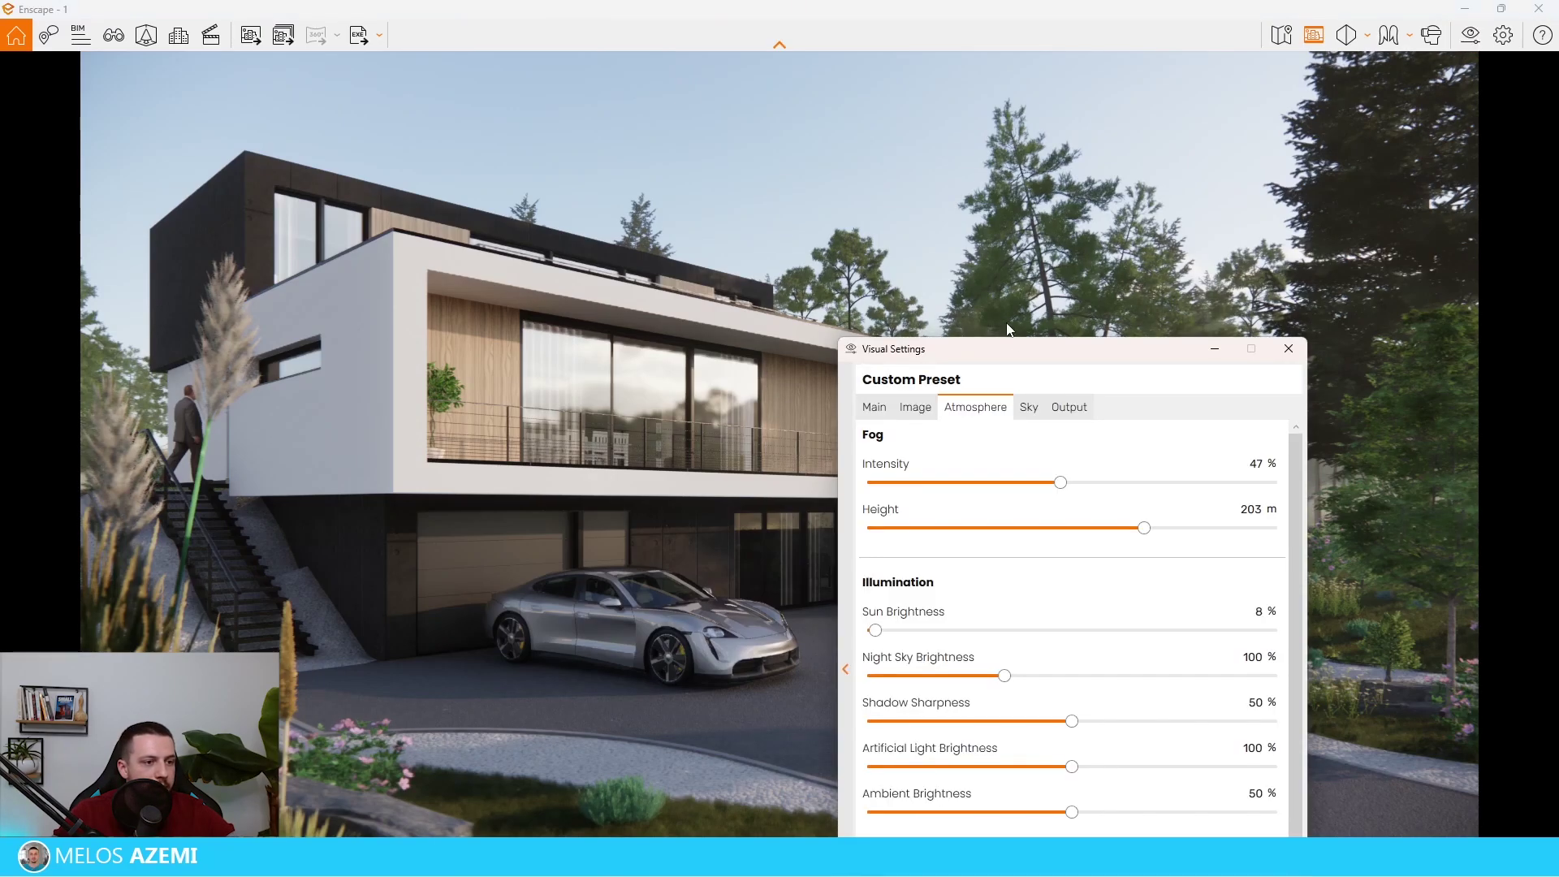
left_click_drag(1032, 354, 1151, 116)
left_click(992, 169)
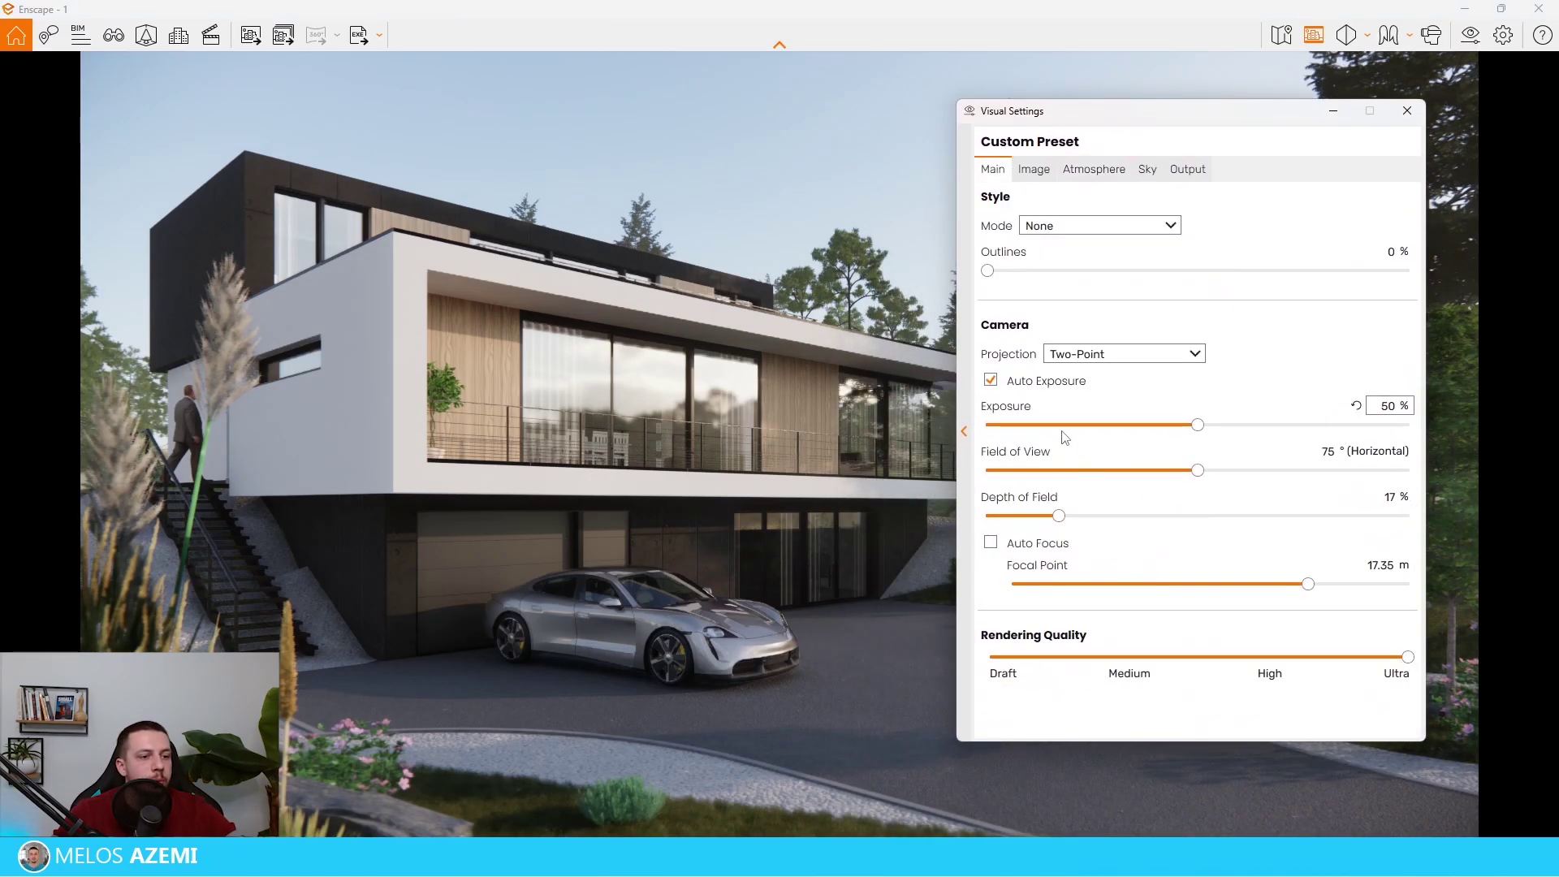
left_click(1033, 383)
left_click(1057, 386)
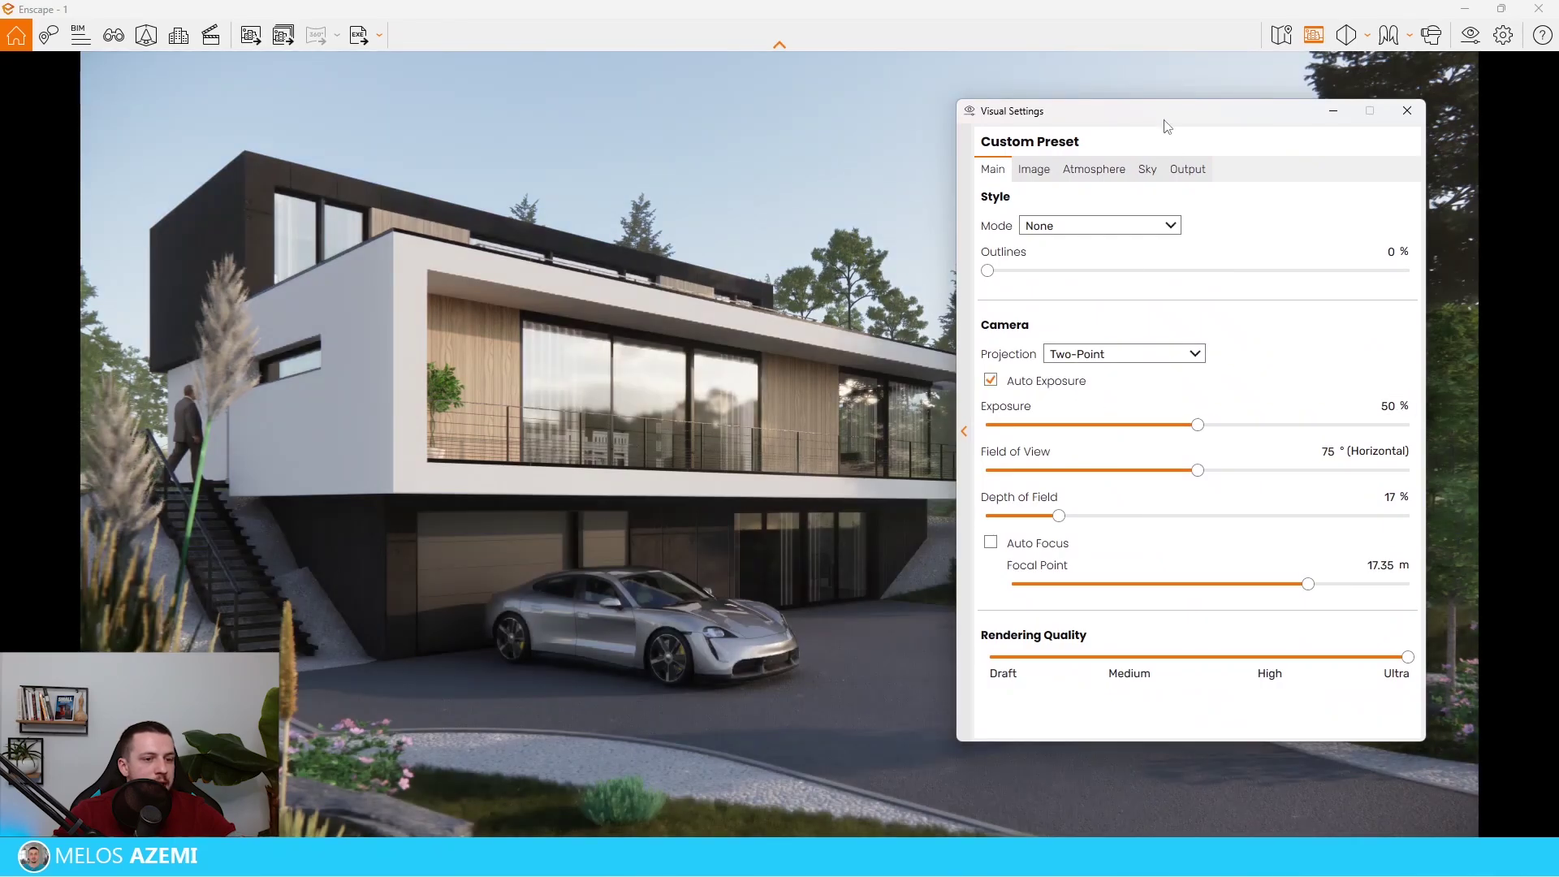
left_click_drag(1167, 126, 1224, 140)
left_click_drag(1241, 439, 1253, 440)
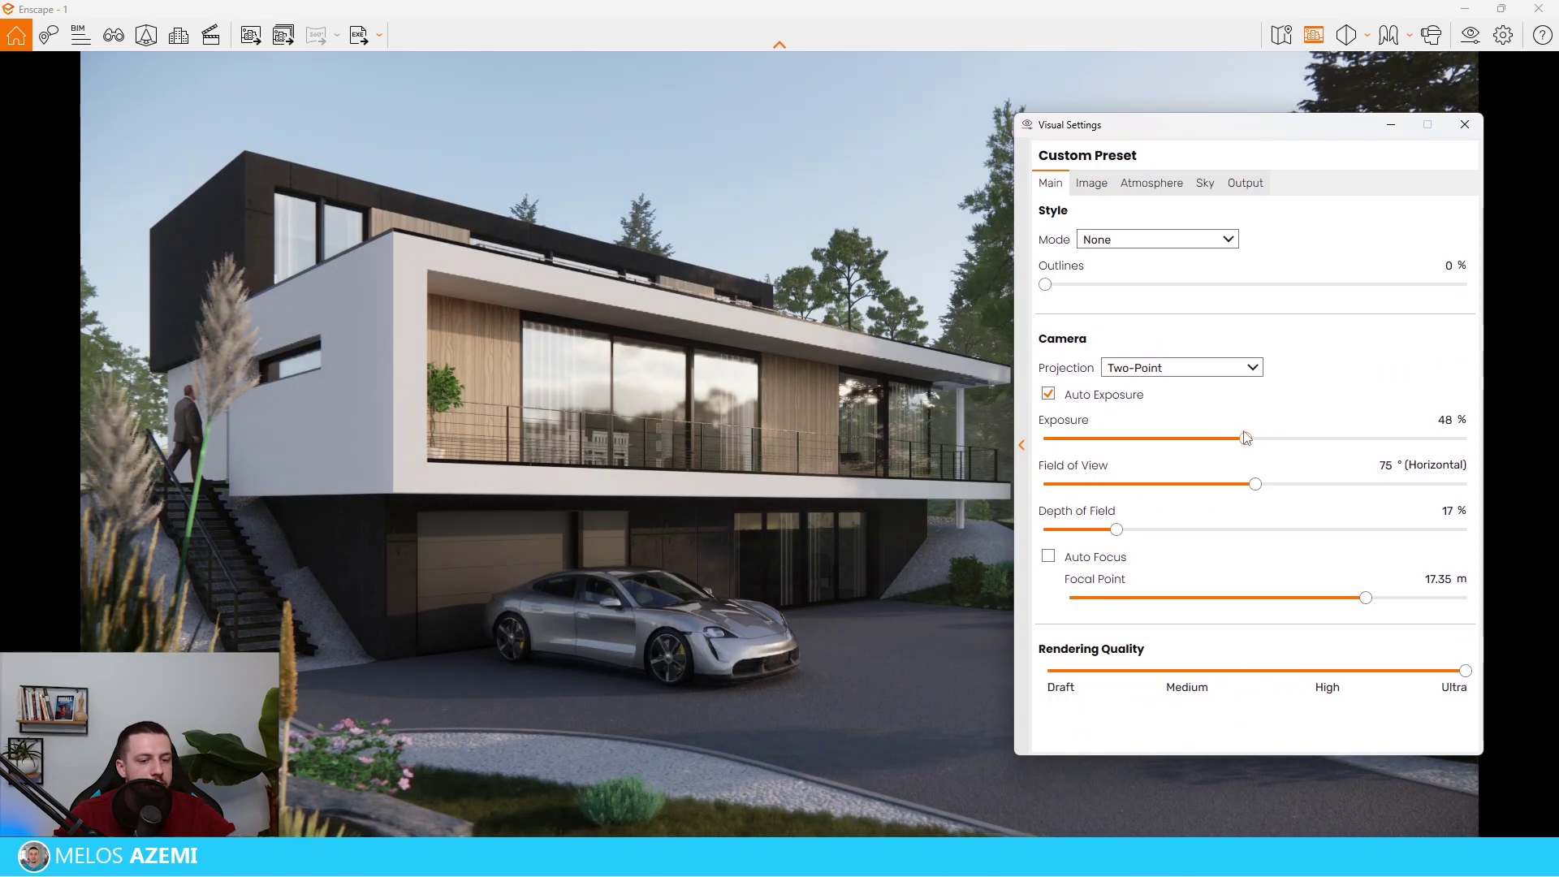
Step: Toggle Auto Contrast in the image corrections to compare its effect, and leave it enabled
left_click(1092, 183)
left_click(1102, 241)
left_click(1102, 244)
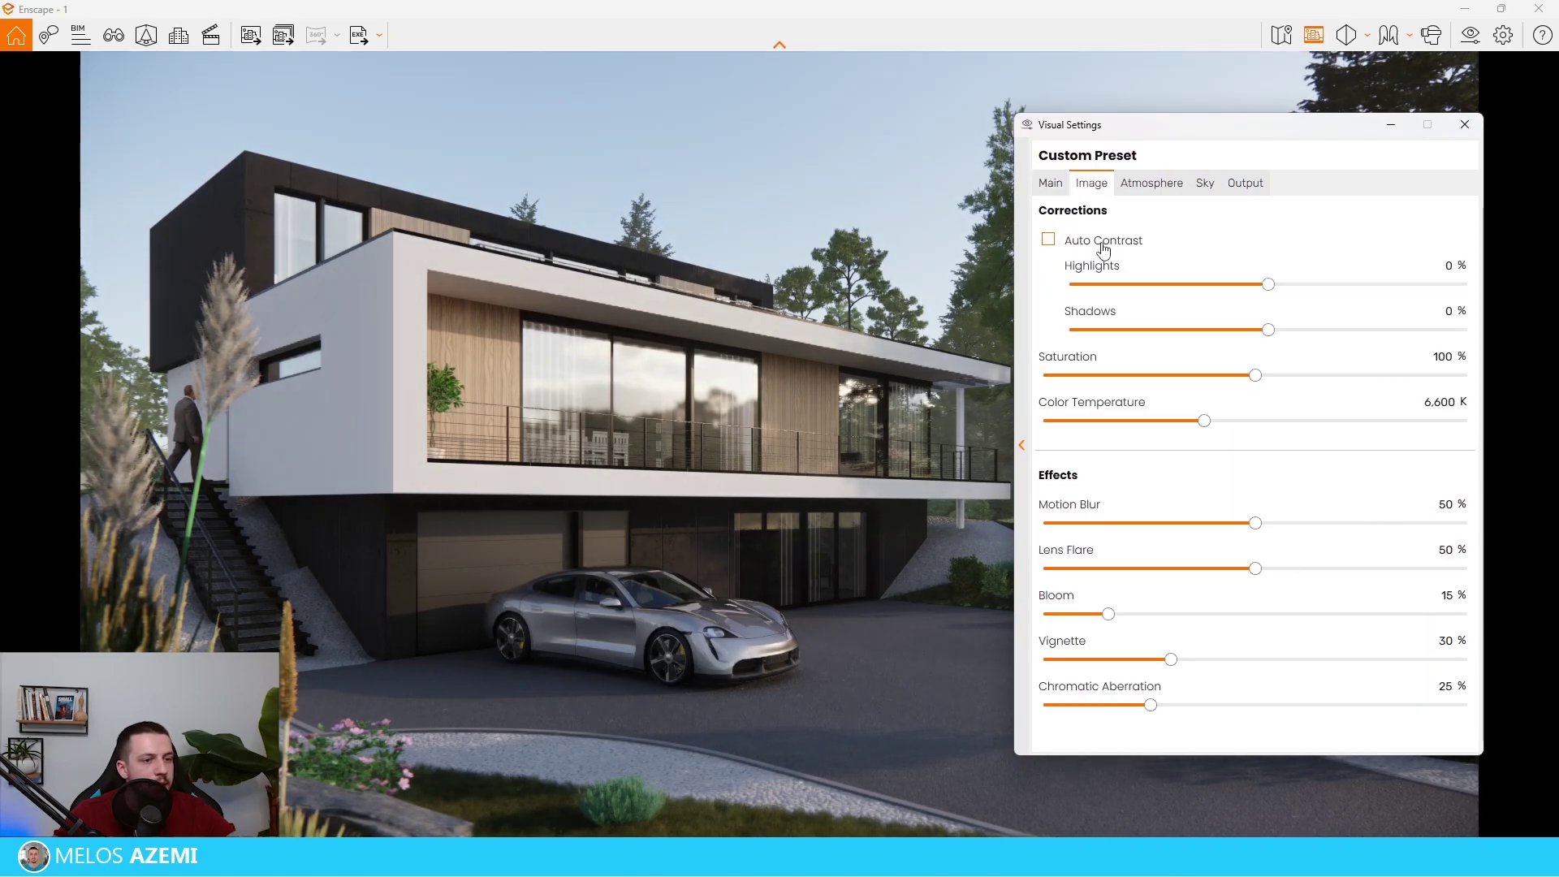
left_click(1102, 244)
Step: Set the image saturation to 107% and the color temperature to 5,584 K, checking the unobstructed render
mouse_move(1155, 128)
left_mouse_down()
mouse_move(1223, 397)
mouse_move(1269, 760)
mouse_move(1124, 179)
mouse_move(1130, 124)
left_mouse_up()
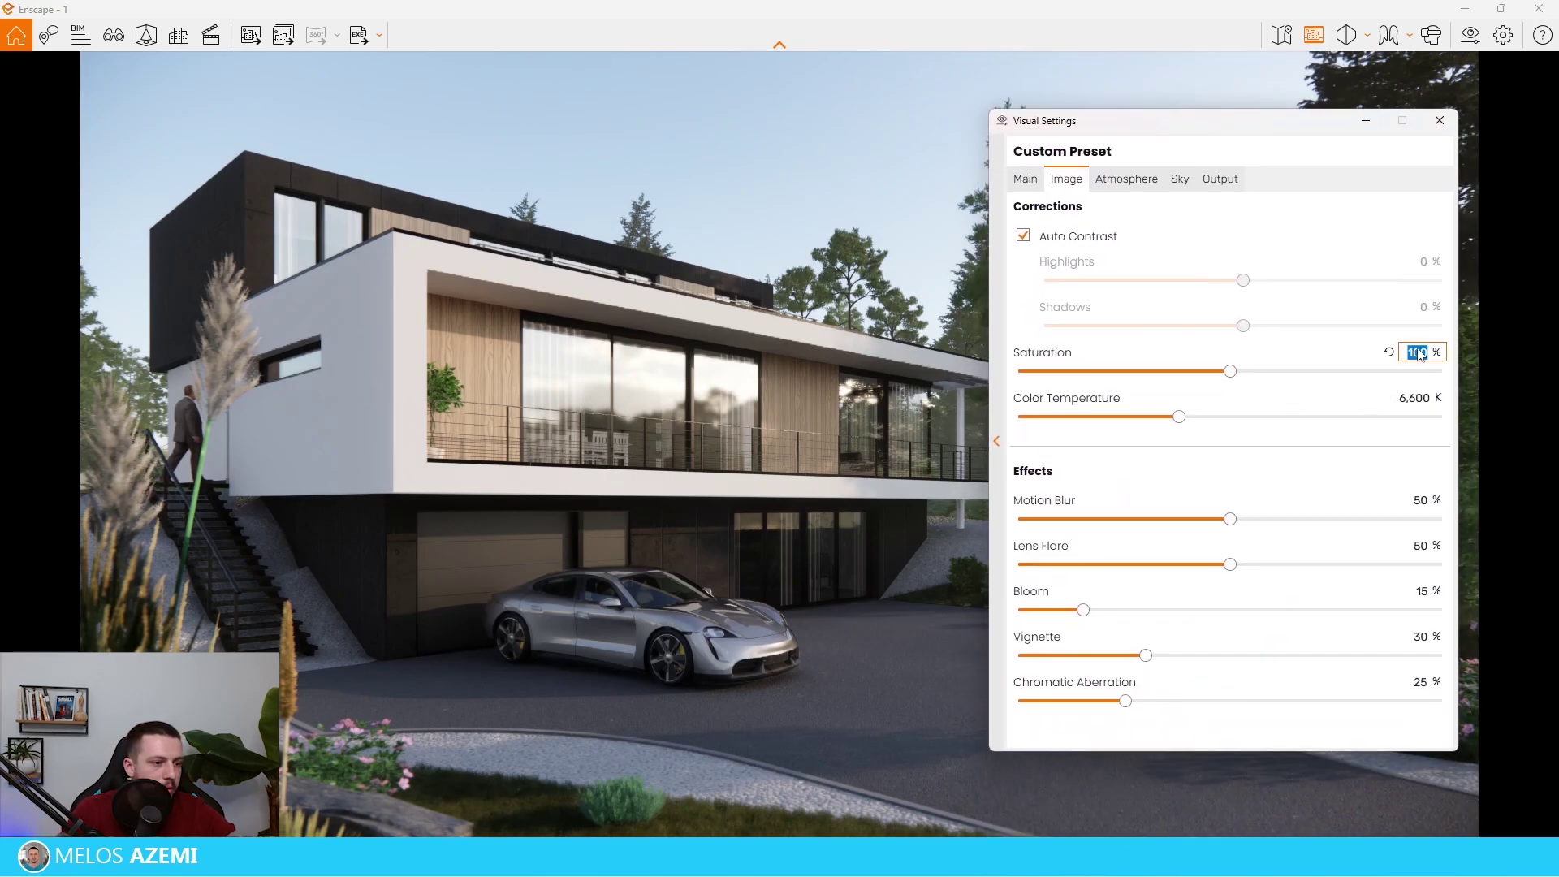
left_click_drag(1261, 146, 1285, 120)
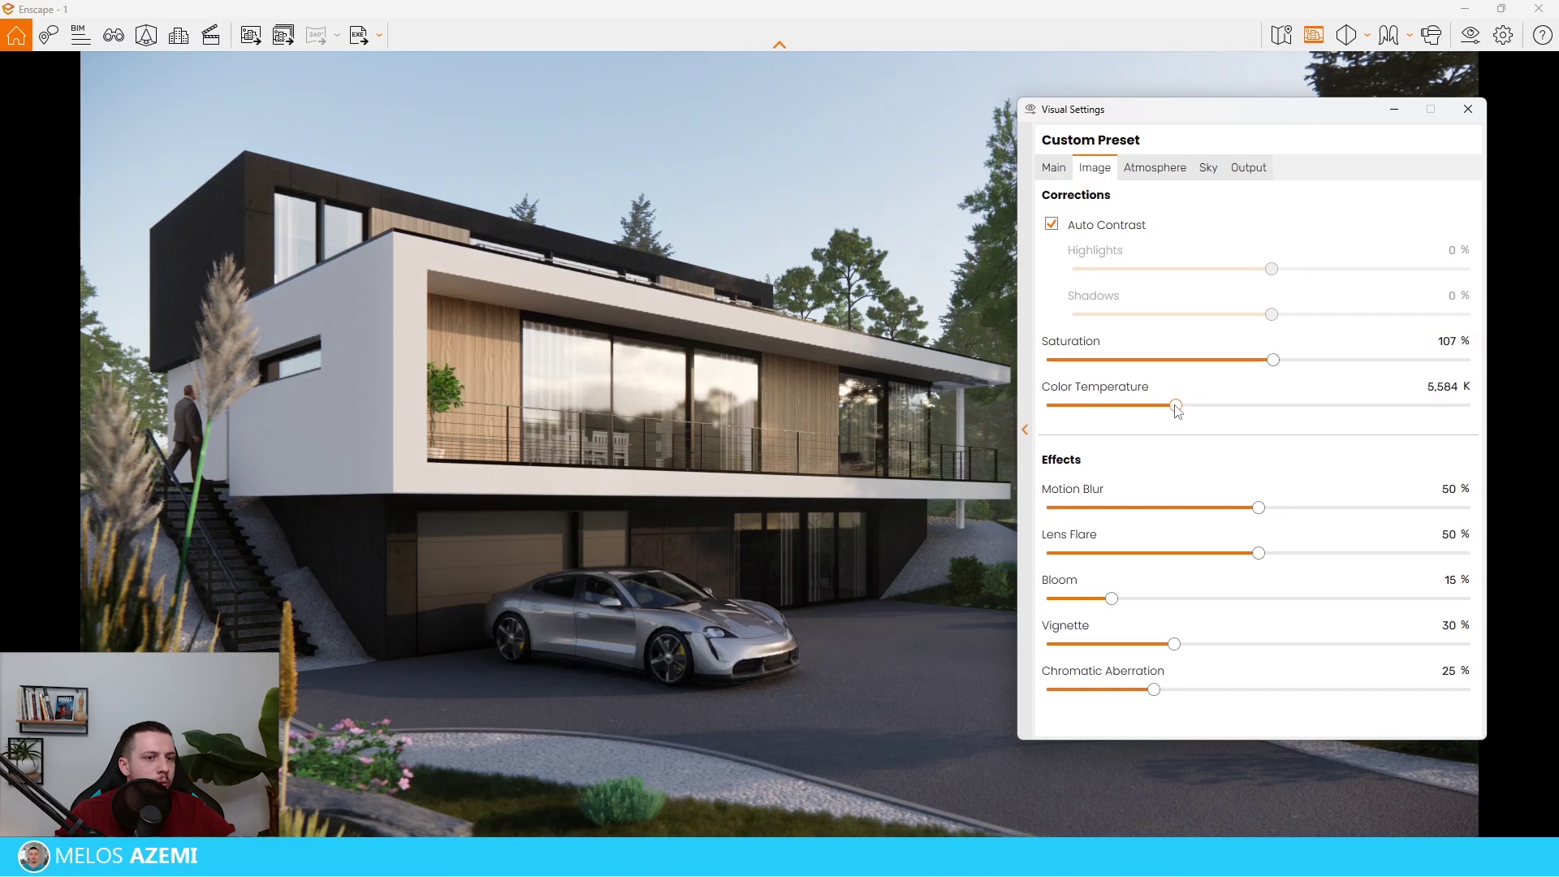
left_click_drag(1233, 116, 1268, 875)
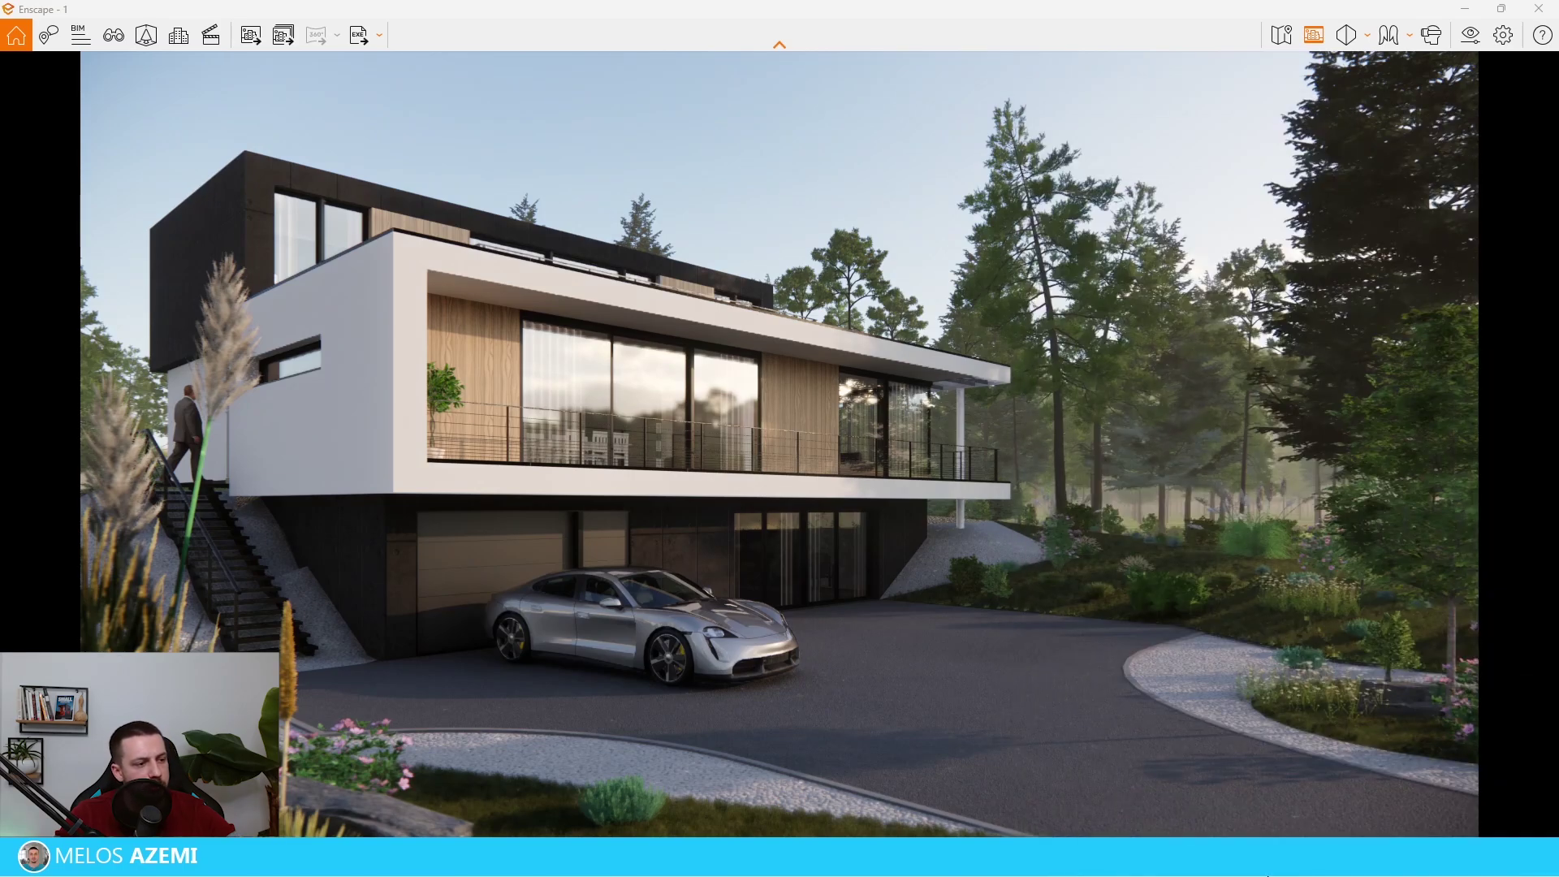
left_click(1268, 823)
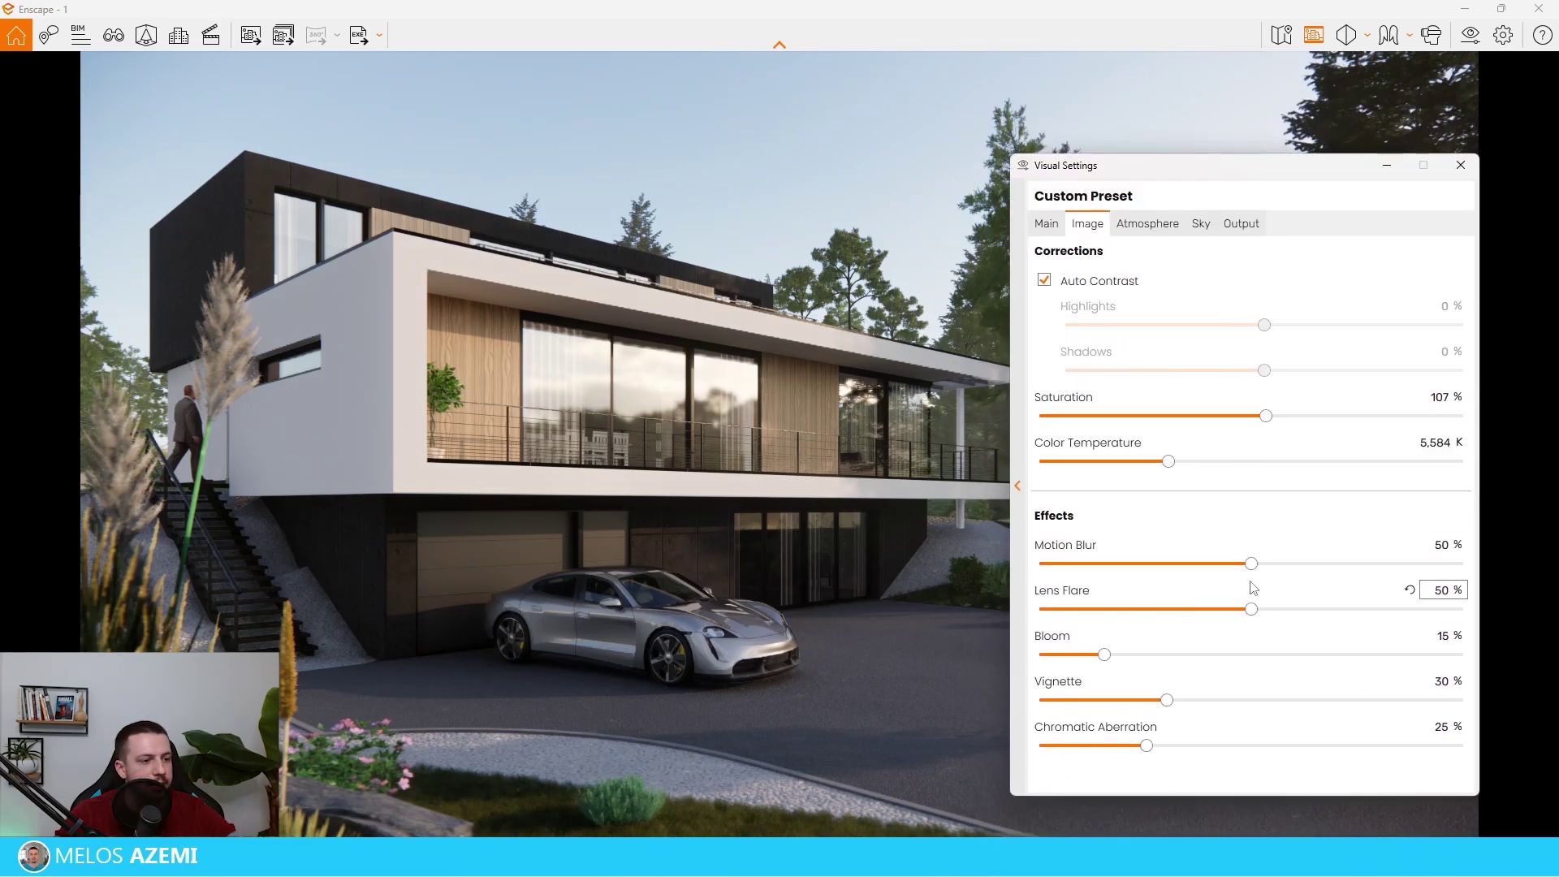
Step: Set Motion Blur, Lens Flare, Bloom and Chromatic Aberration to 0% and check the unobstructed render
left_click_drag(1251, 609, 831, 591)
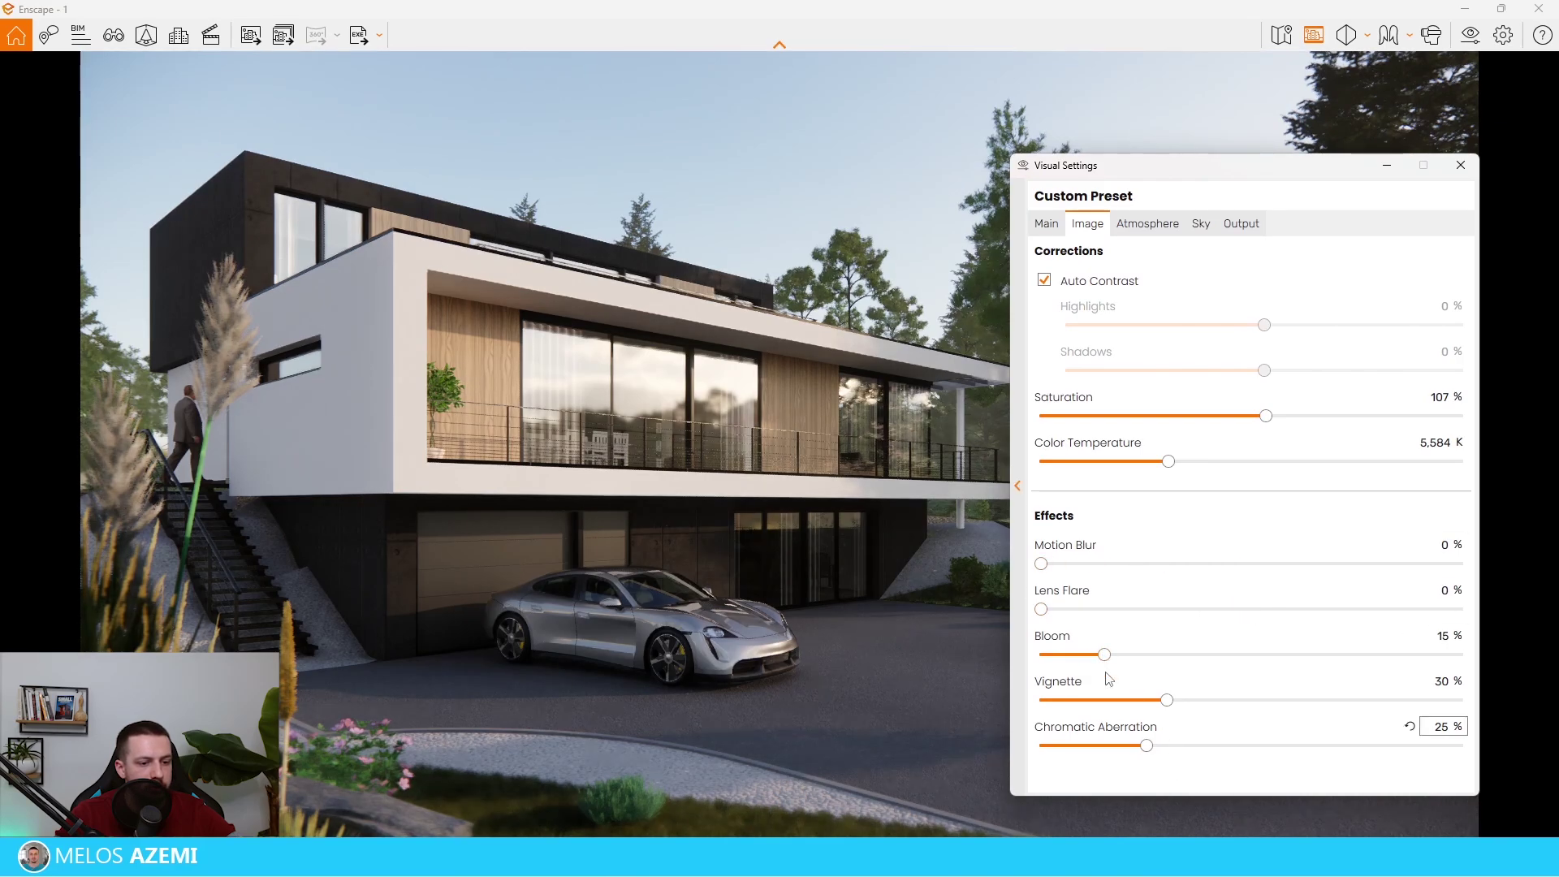
left_click_drag(1009, 669, 995, 669)
left_click_drag(1146, 746, 924, 674)
left_click_drag(1121, 173, 1219, 875)
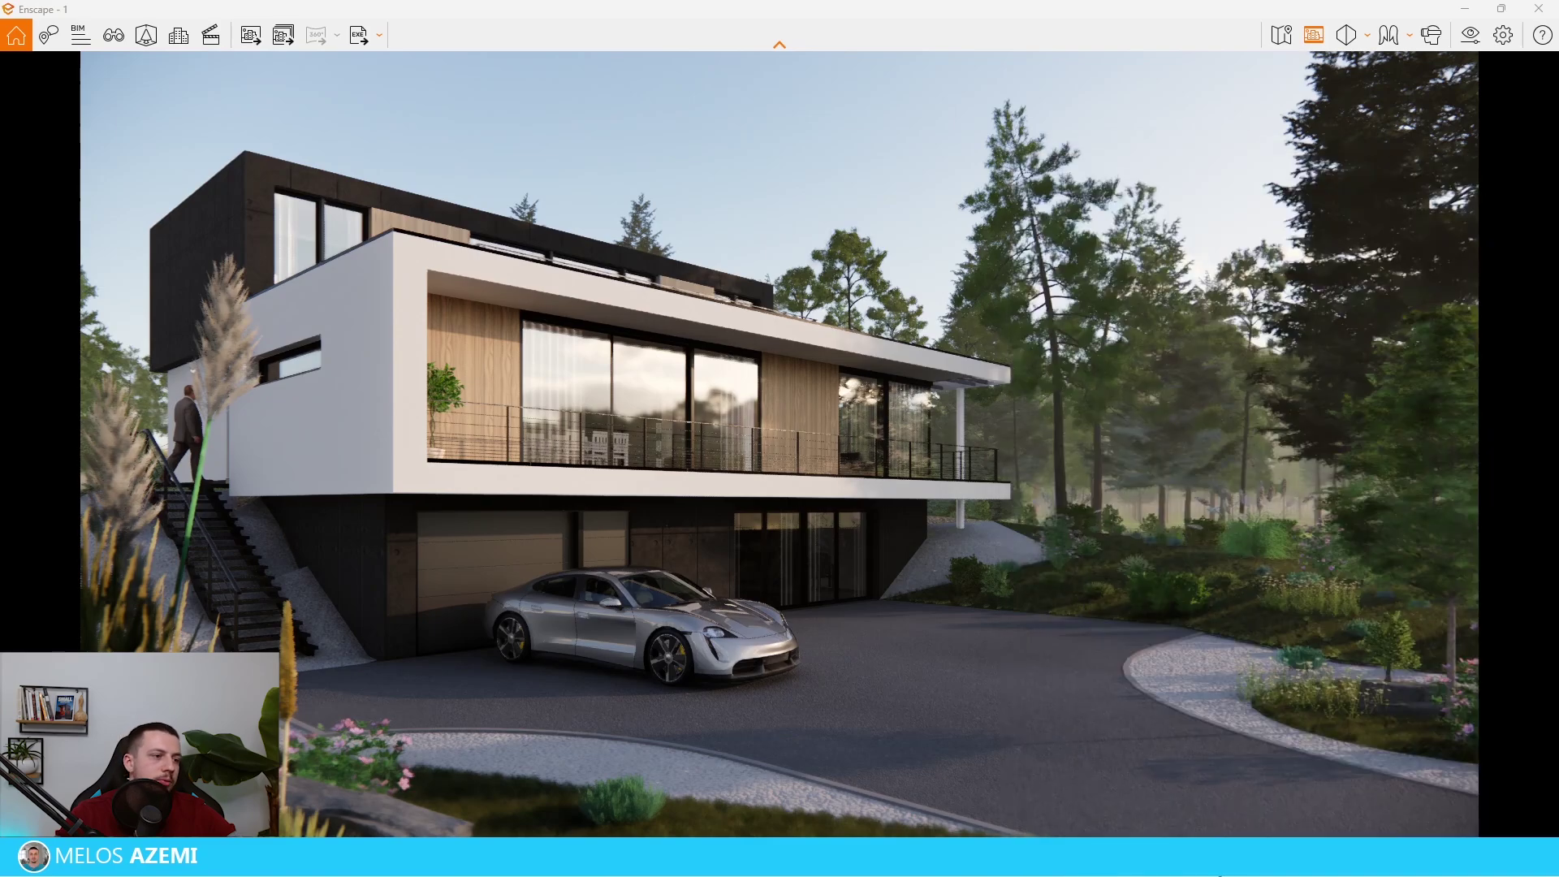
left_click_drag(1159, 401, 1162, 252)
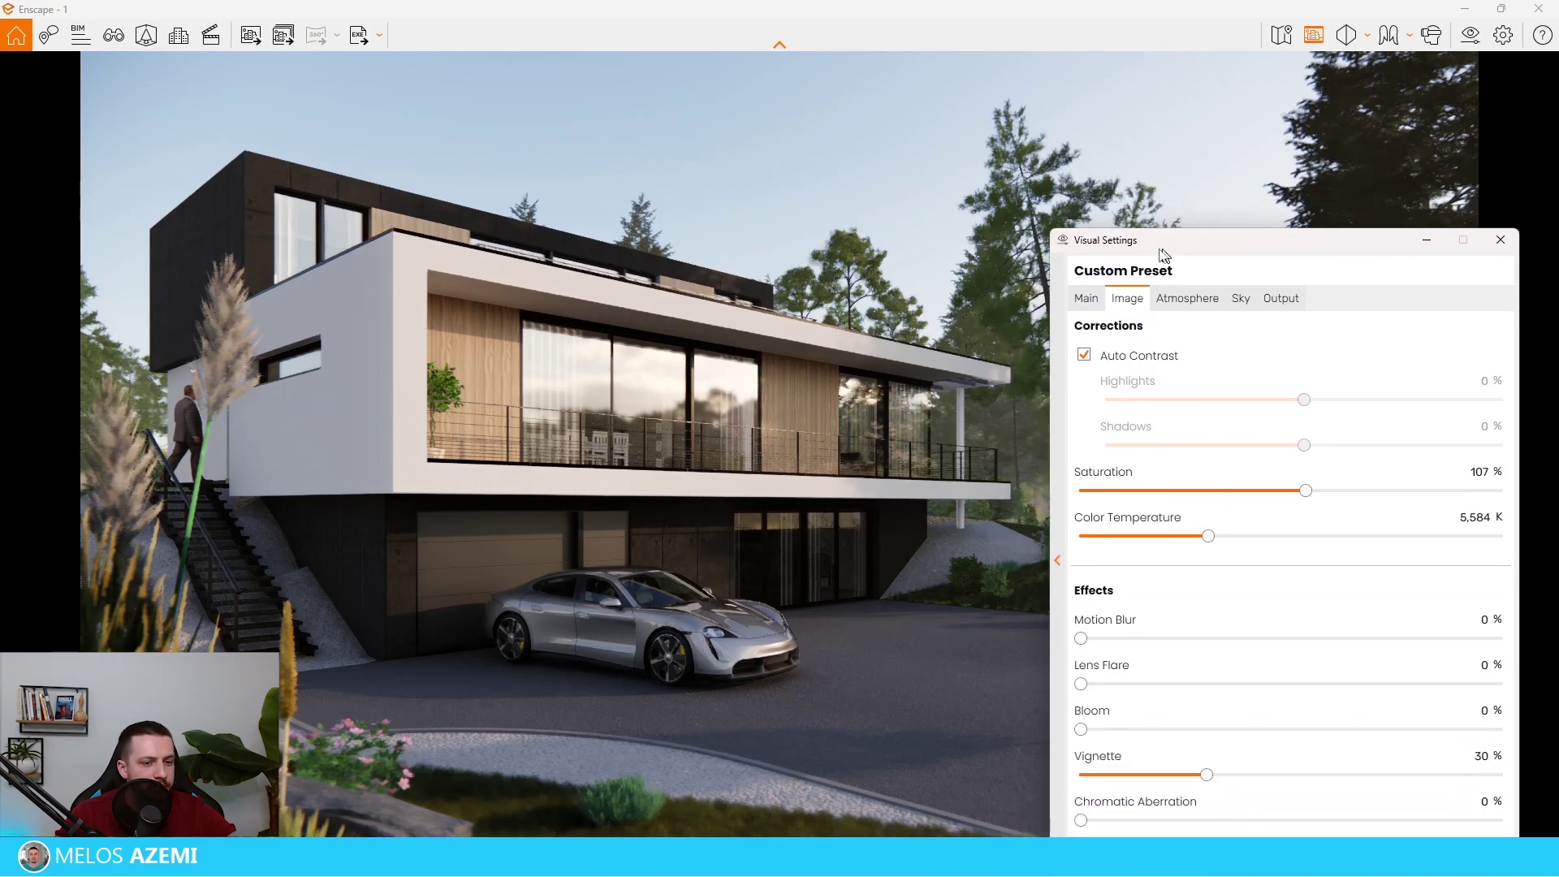
Step: Disable Auto Contrast in the image corrections and set Highlights to 38% and Shadows to -41%
left_click(1146, 362)
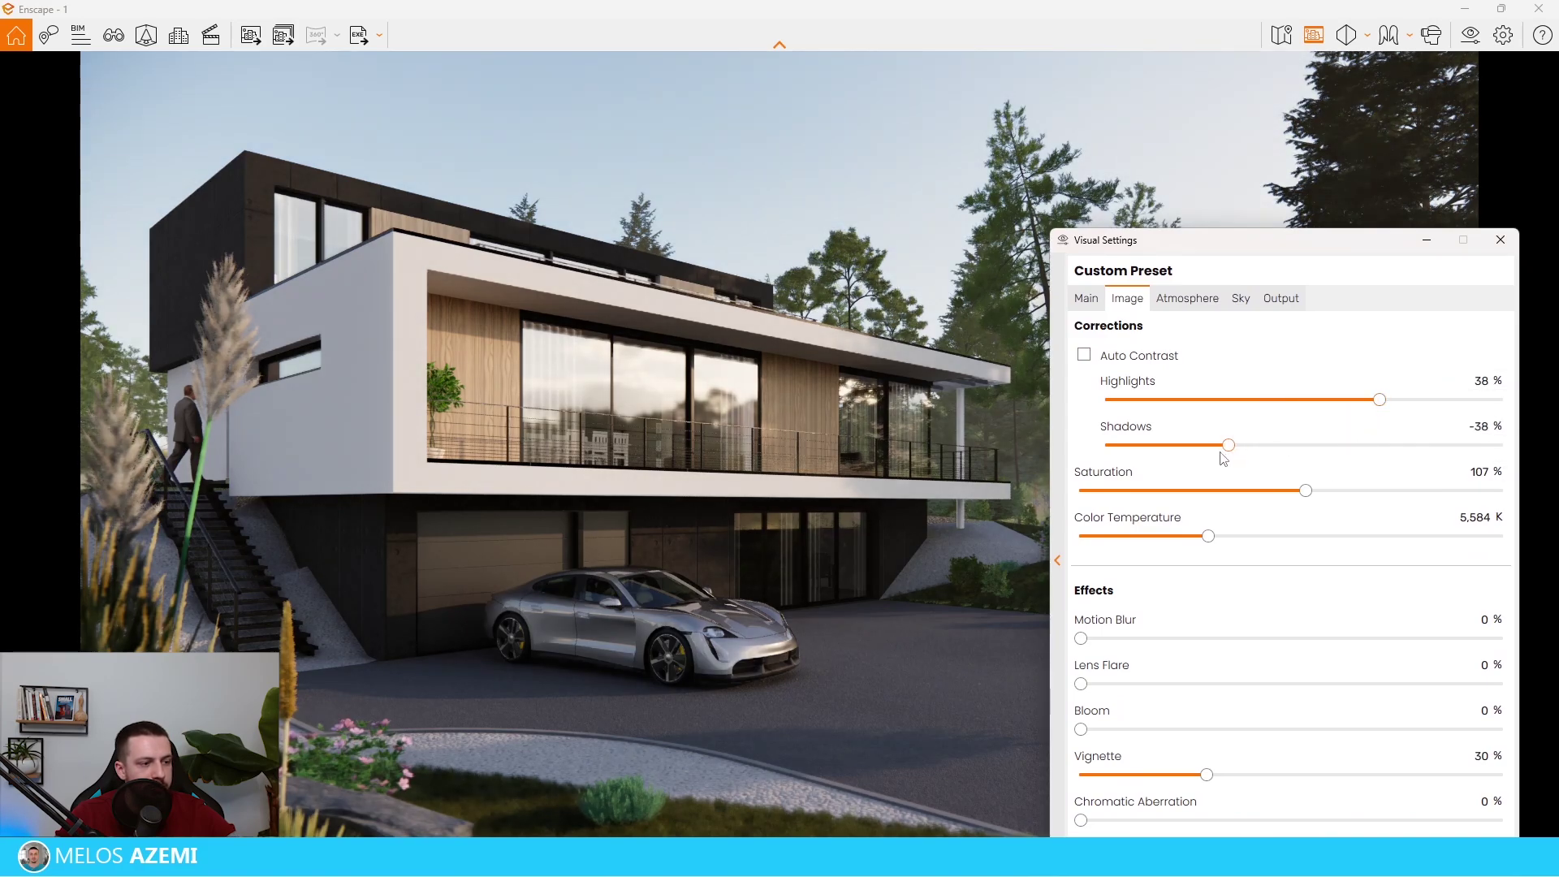
left_click_drag(1240, 241, 1174, 191)
Step: Try a Sun Brightness of 27% in the atmosphere illumination settings, and restore it to 8%
left_click(1119, 249)
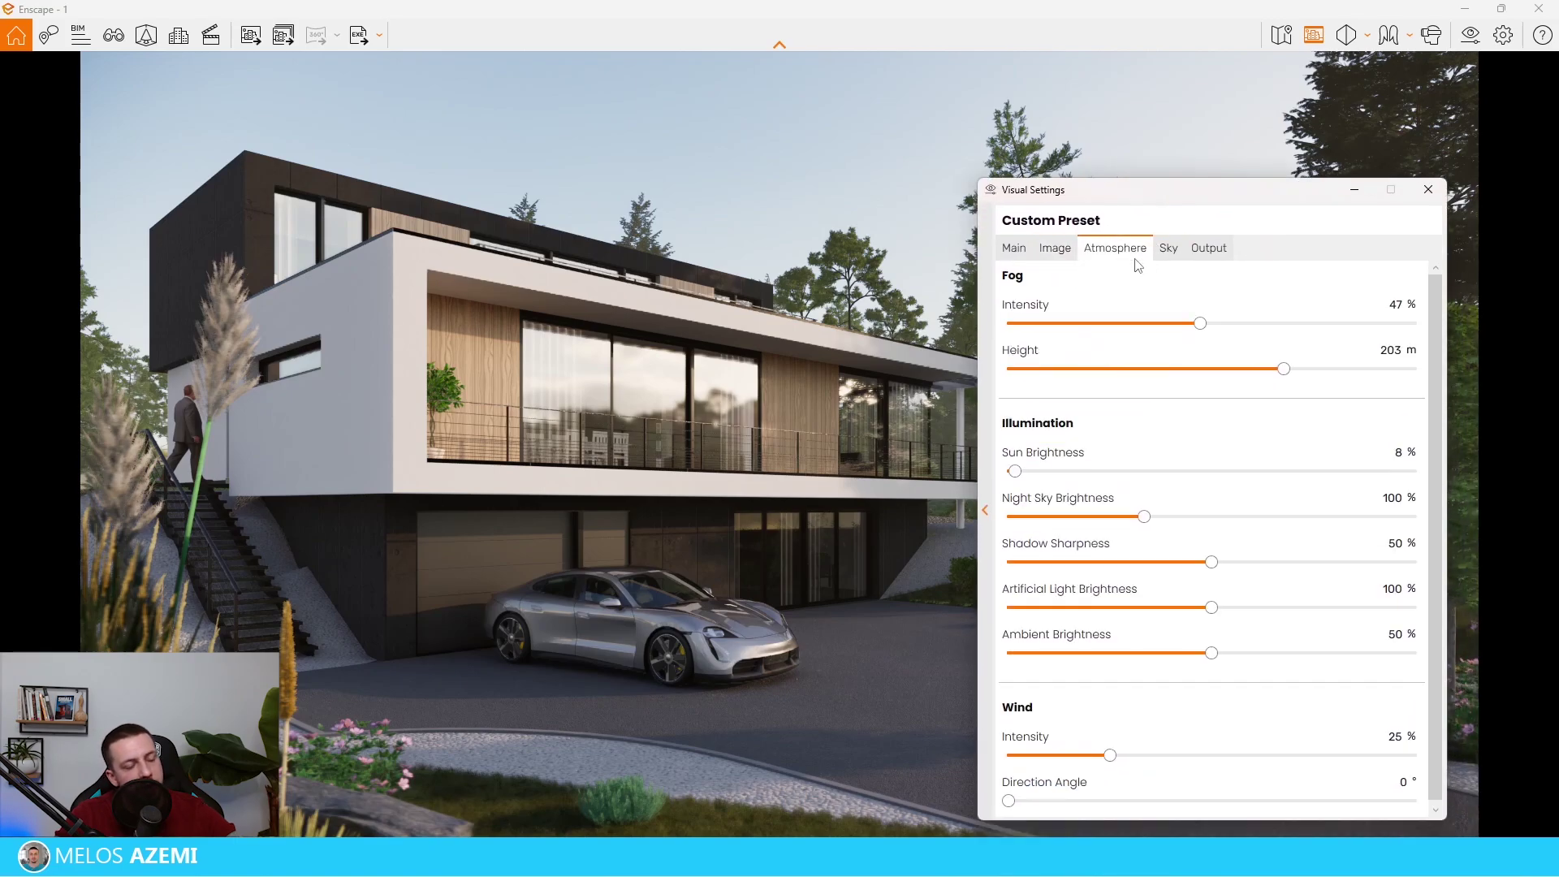
left_click_drag(1015, 470, 1031, 472)
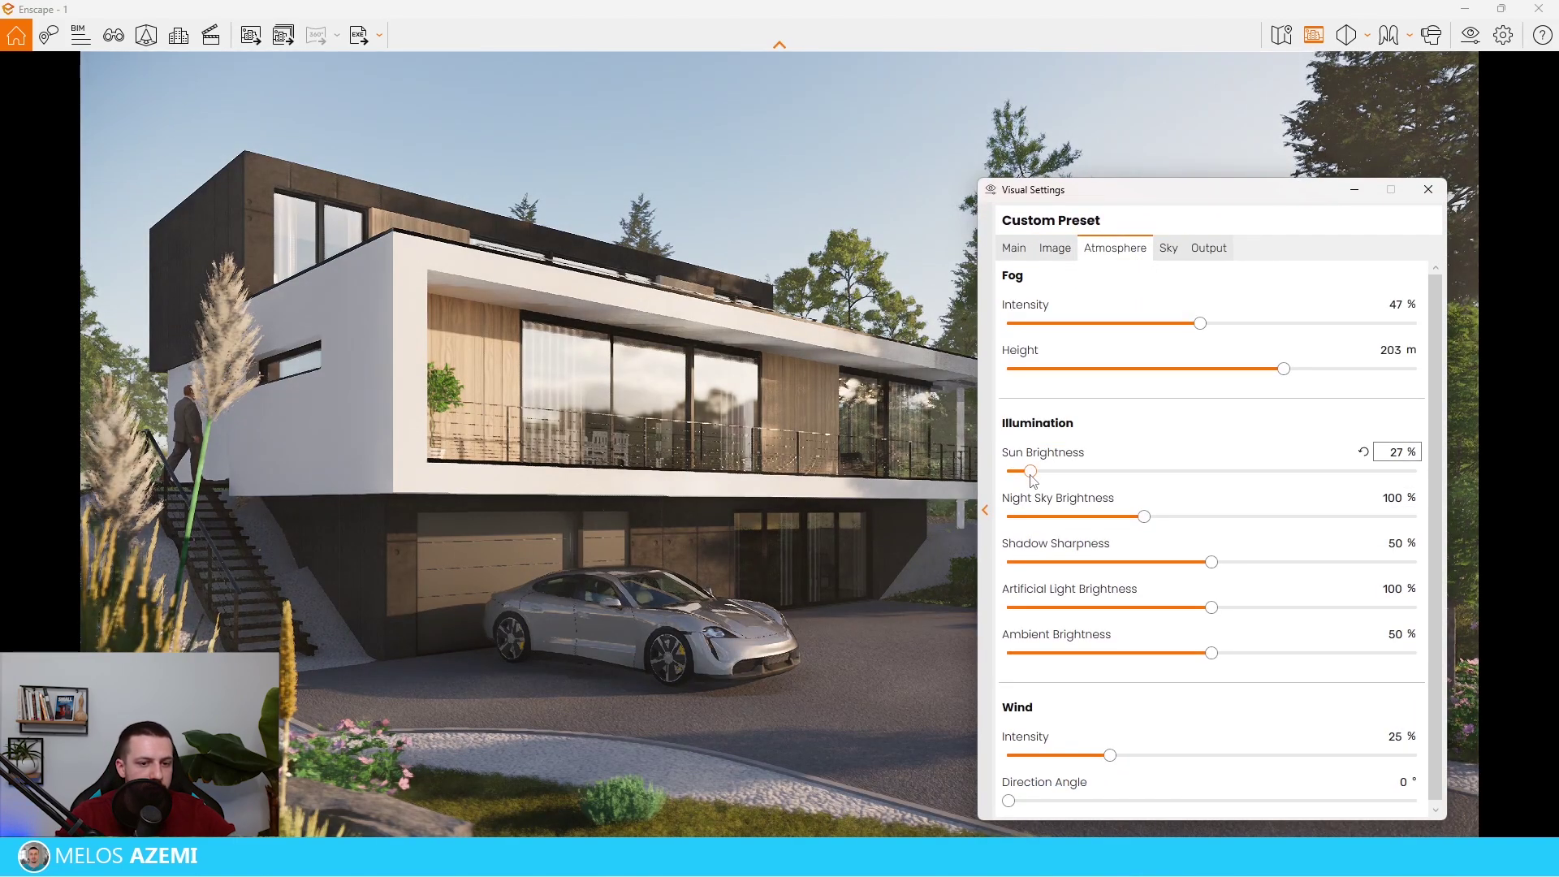
double_click(1395, 451)
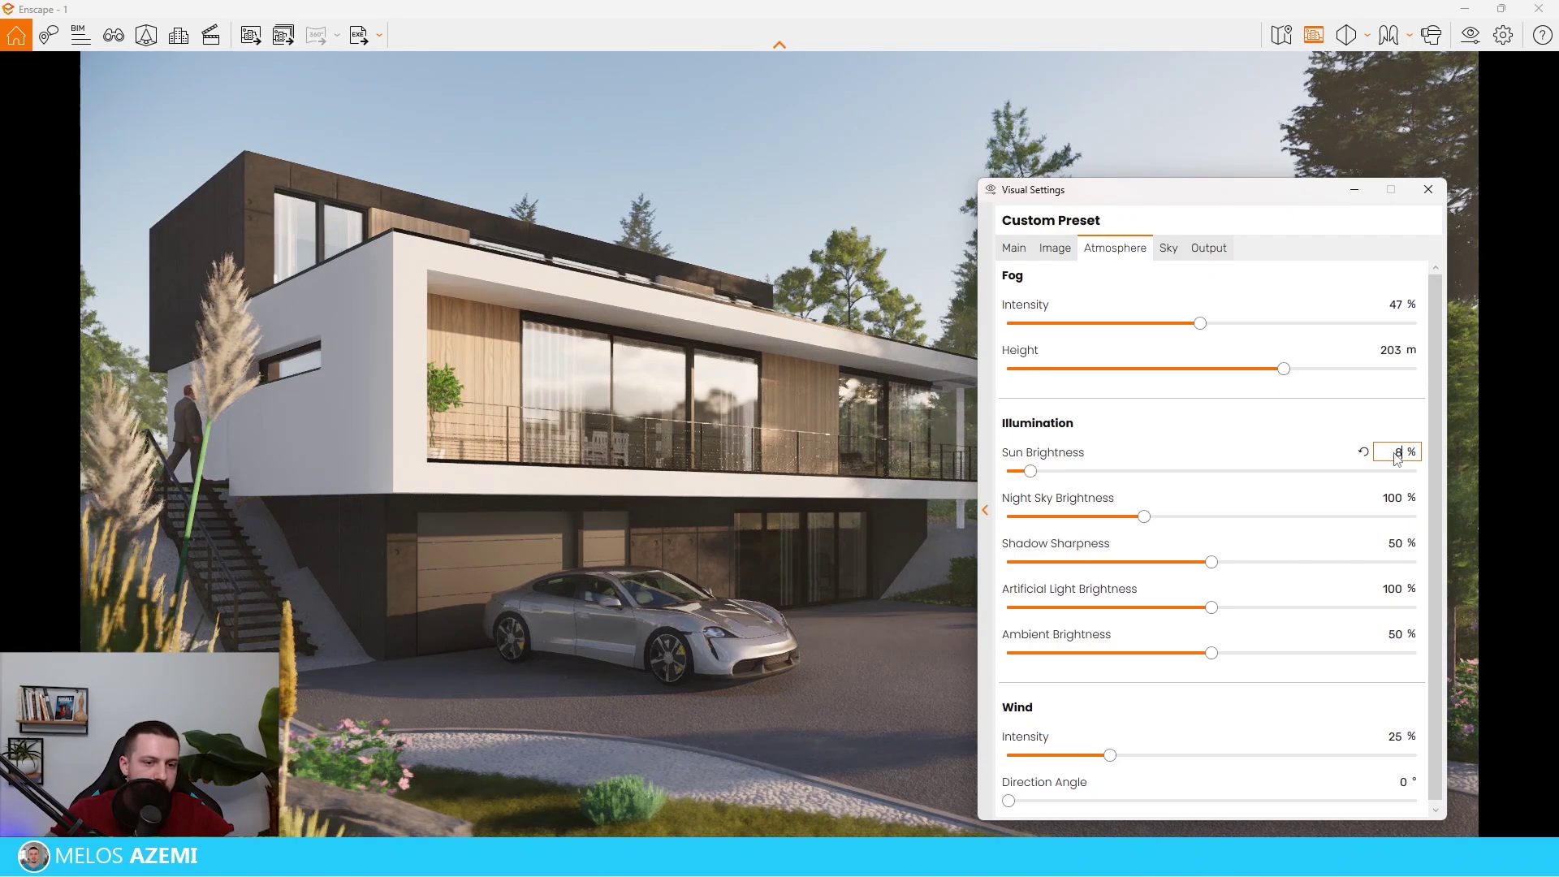
Step: Set the illumination's Shadow Sharpness to 0% and Ambient Brightness to 100%, keeping the render in view
left_click_drag(1183, 192, 1207, 293)
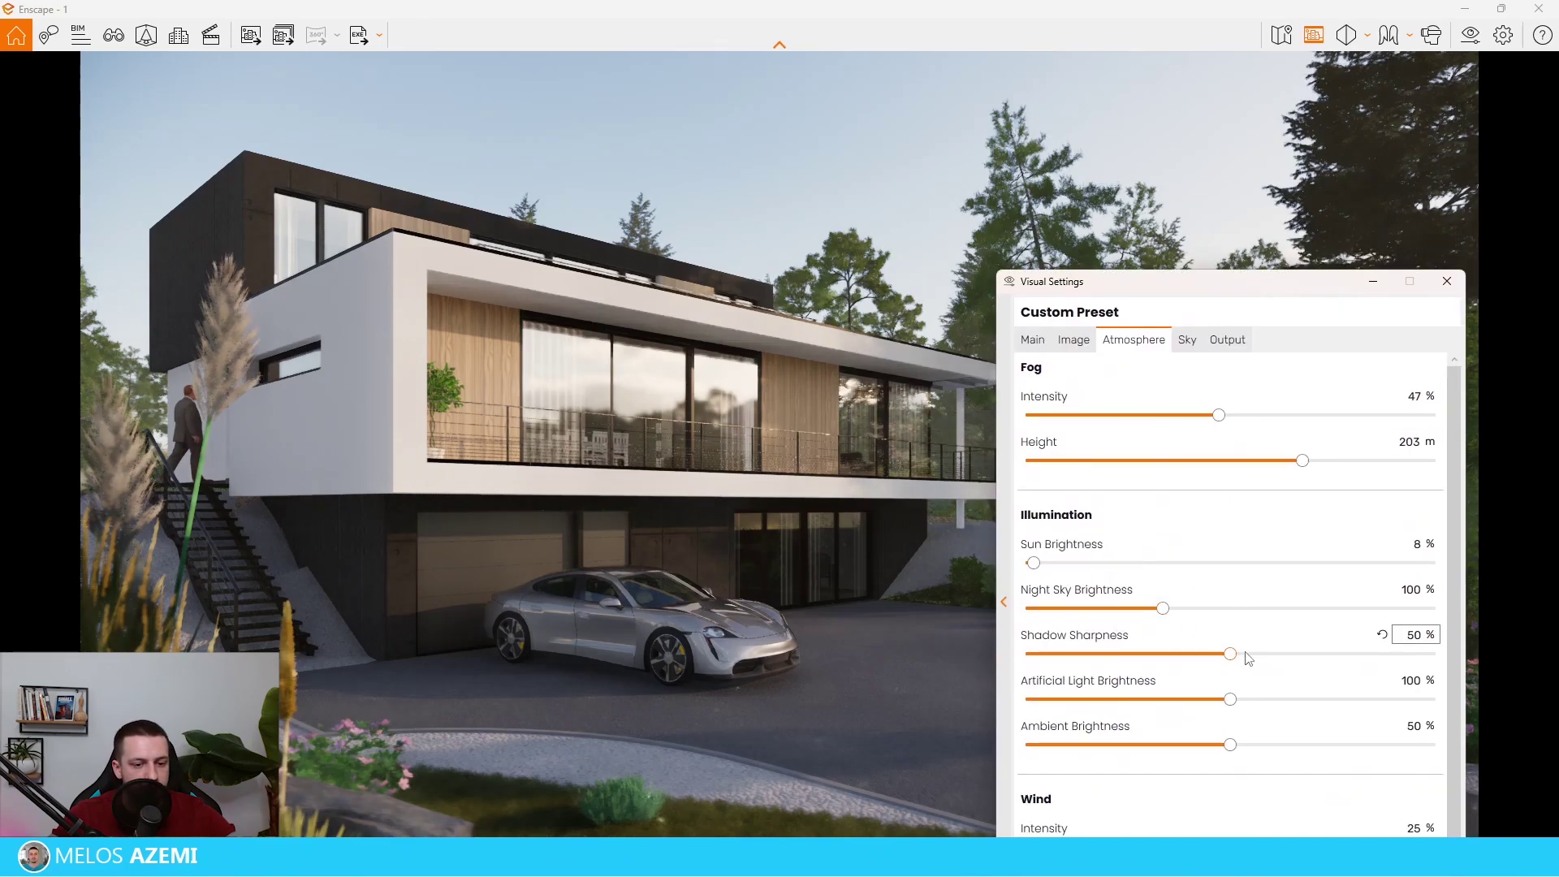
left_click_drag(1230, 654, 973, 659)
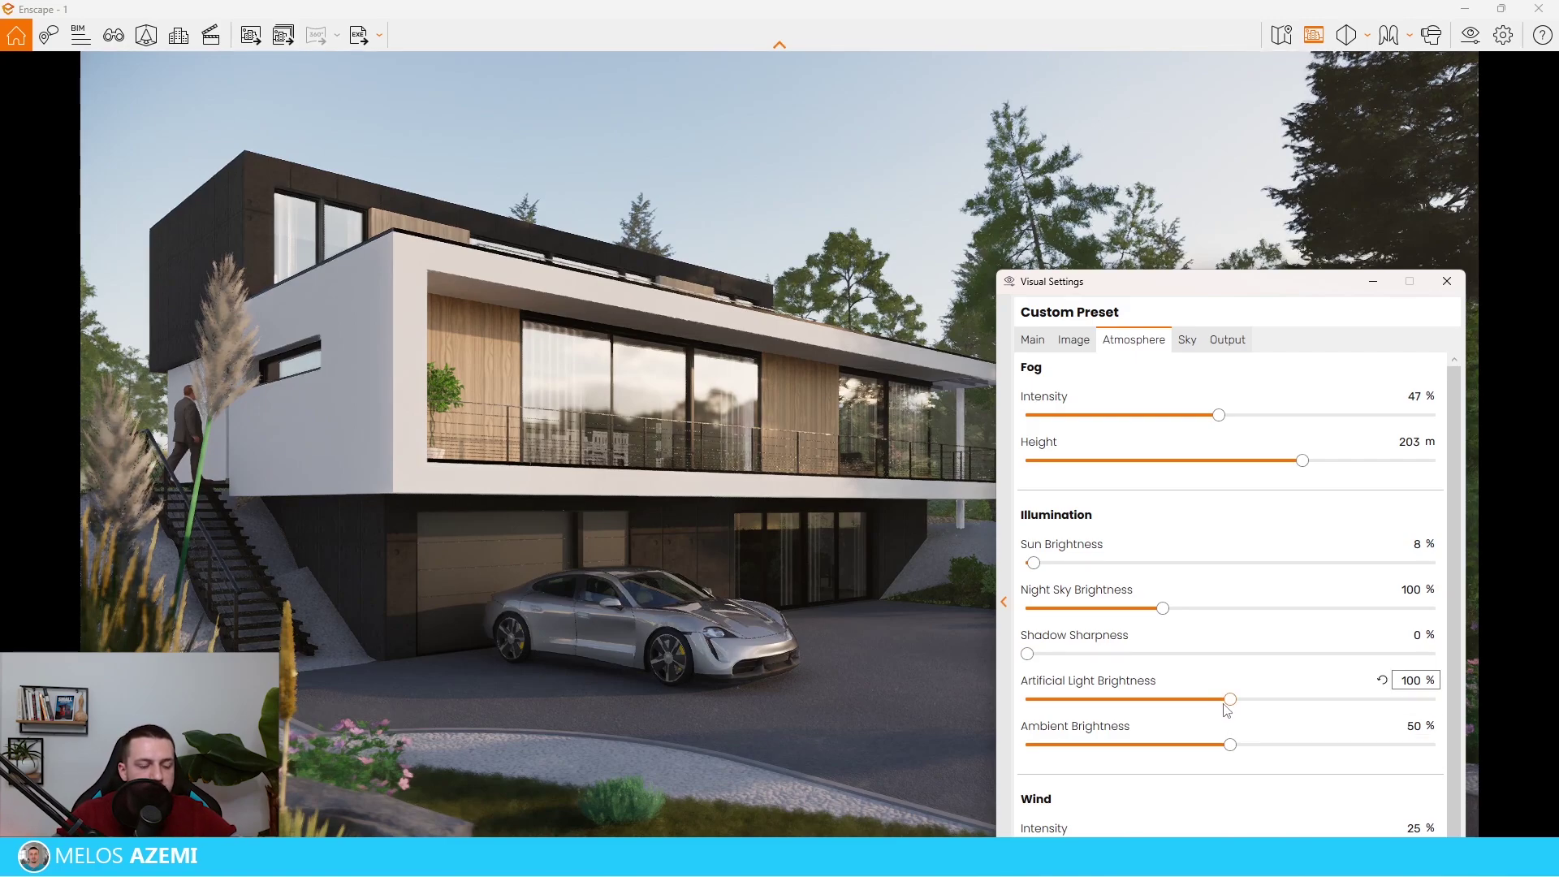
mouse_move(1207, 680)
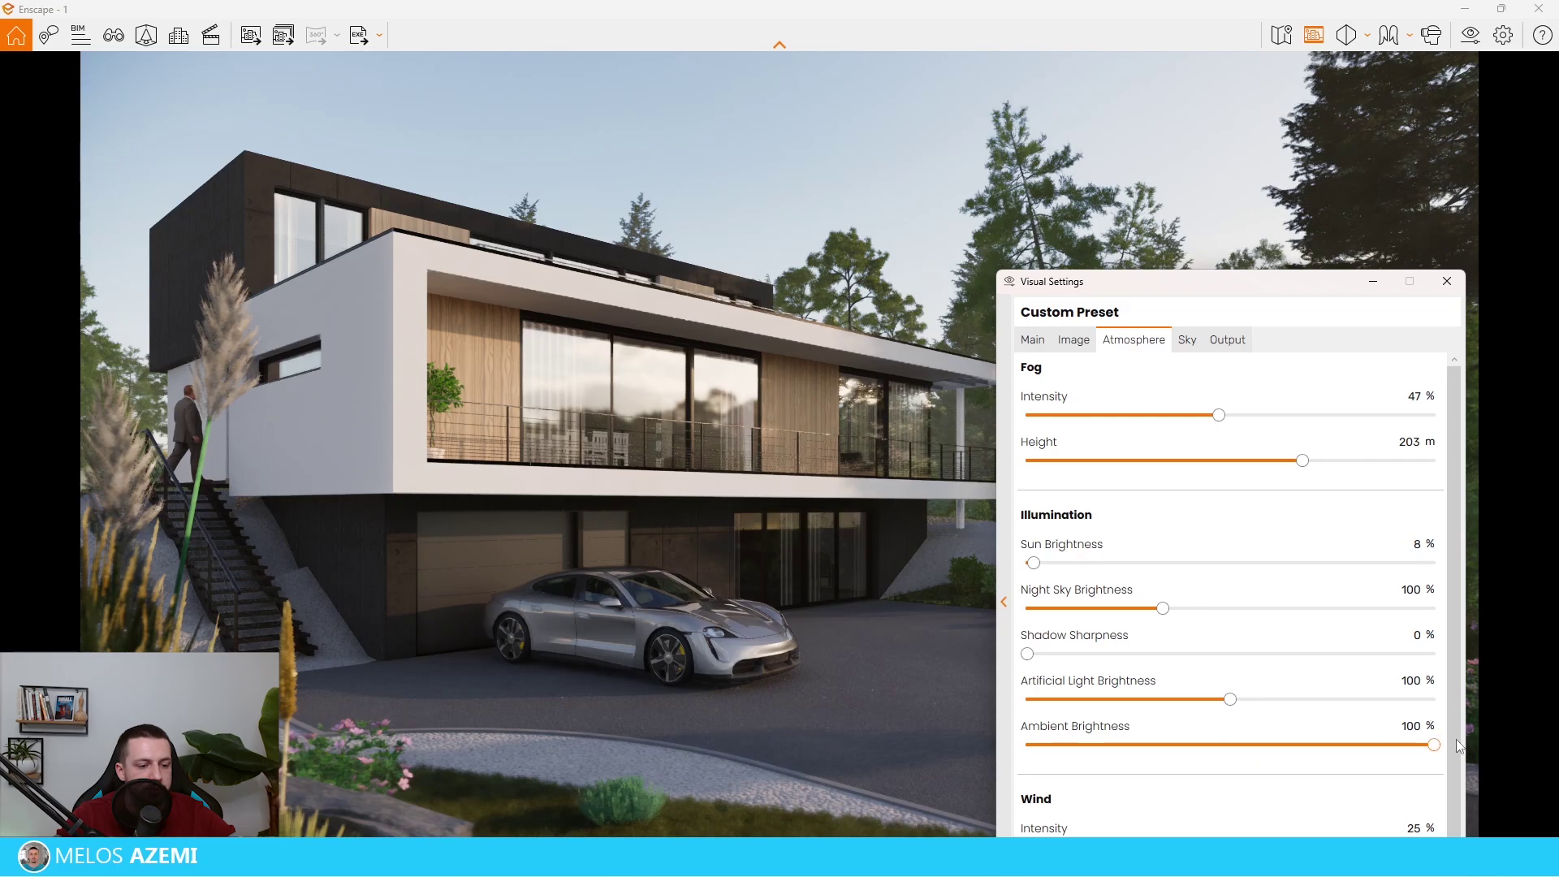
left_click_drag(1225, 285, 1228, 165)
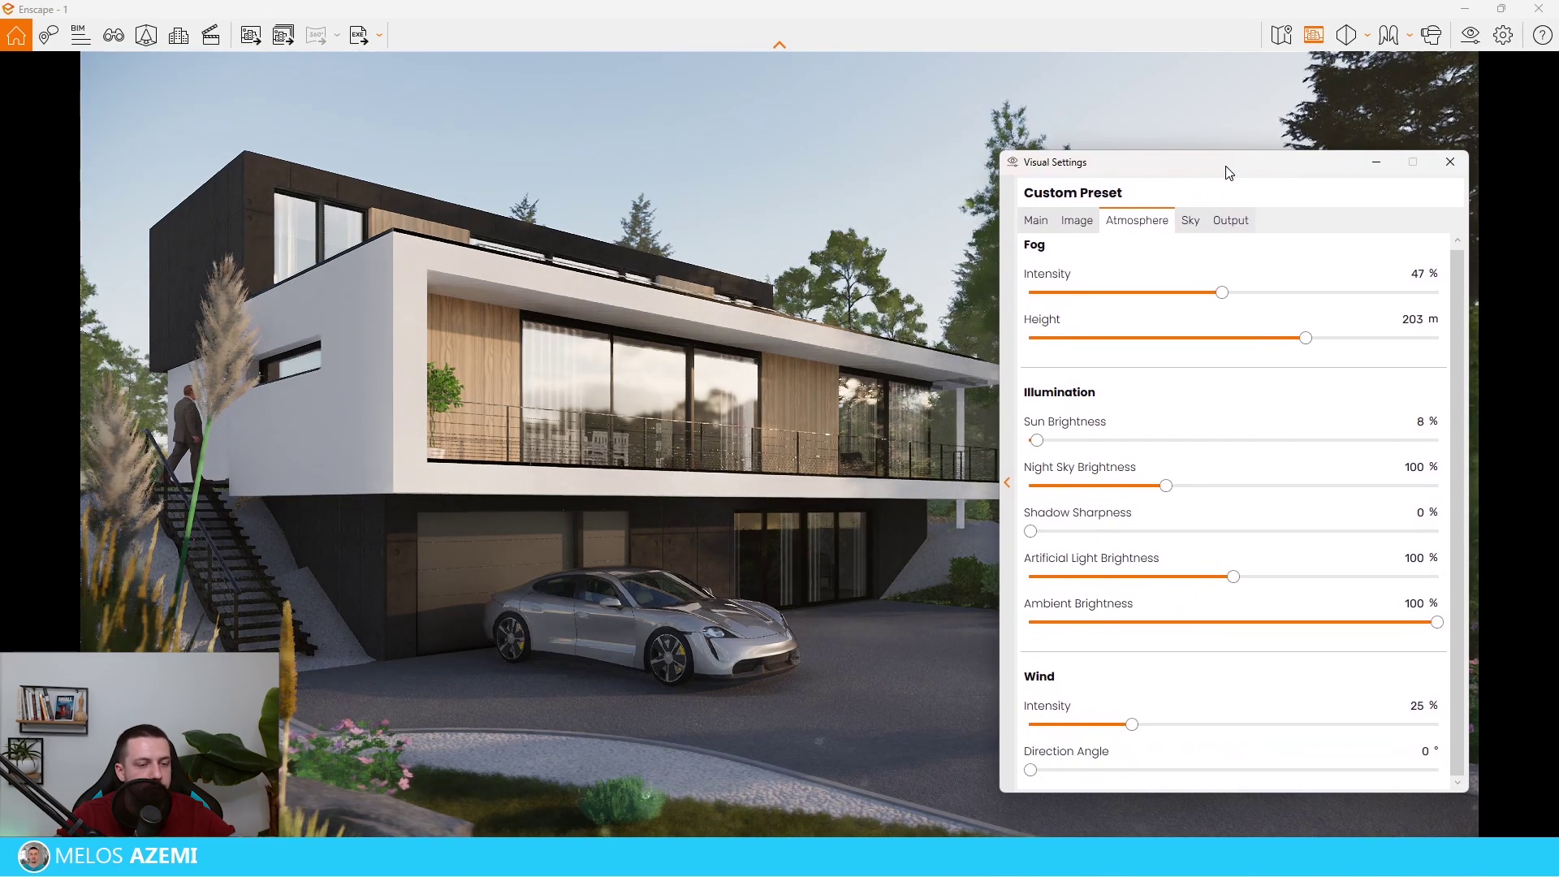
Step: Review the skybox settings and set the output resolution to Ultra HD
left_click(1185, 217)
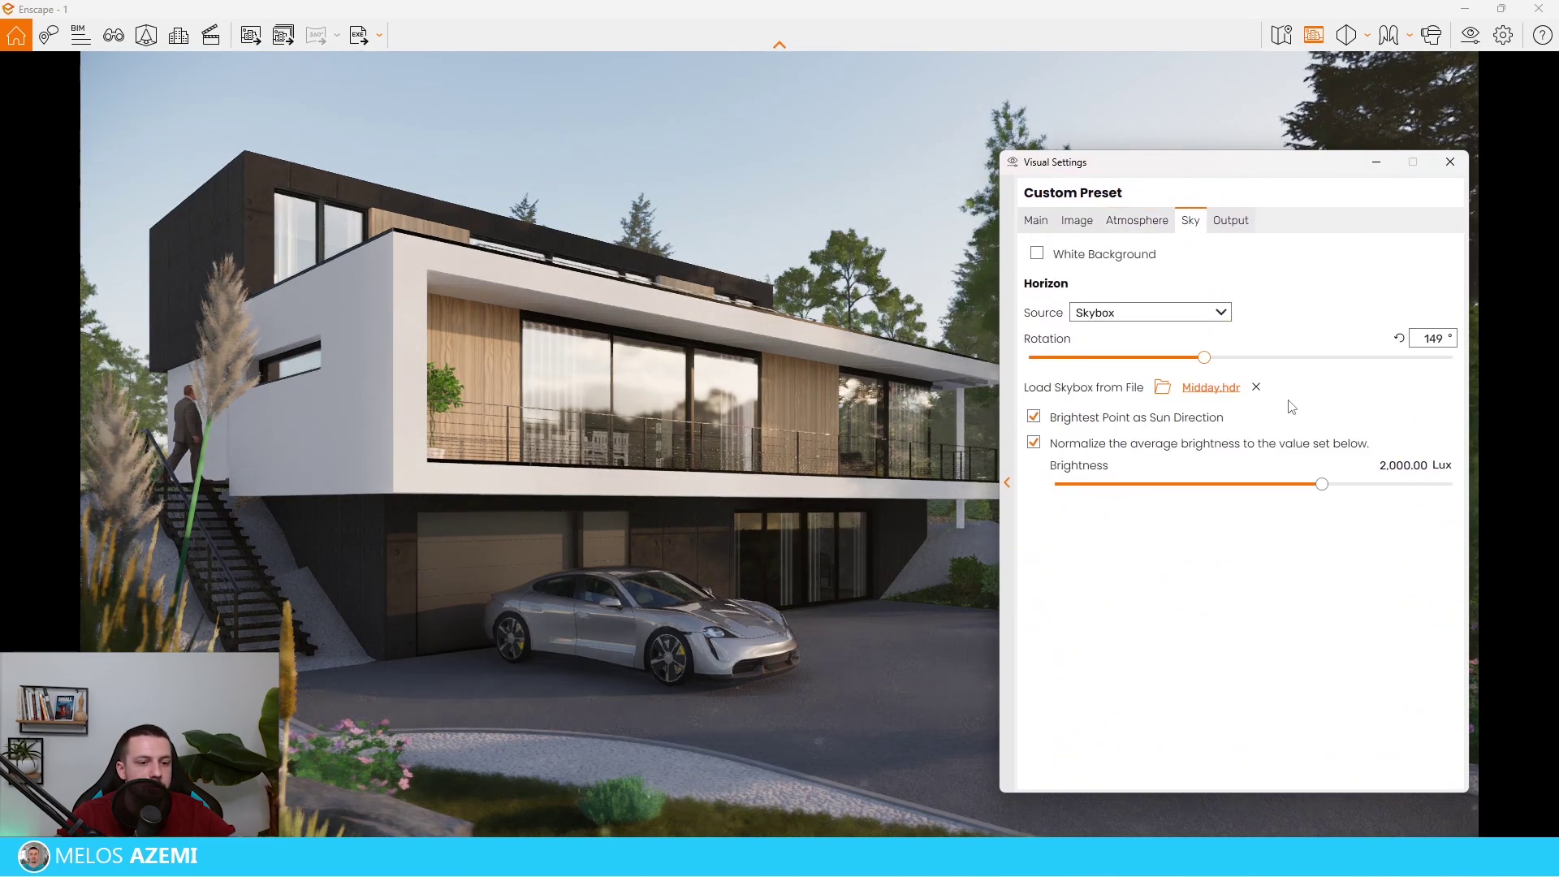
left_click_drag(1251, 175, 1240, 269)
left_click(1232, 322)
left_click(1169, 371)
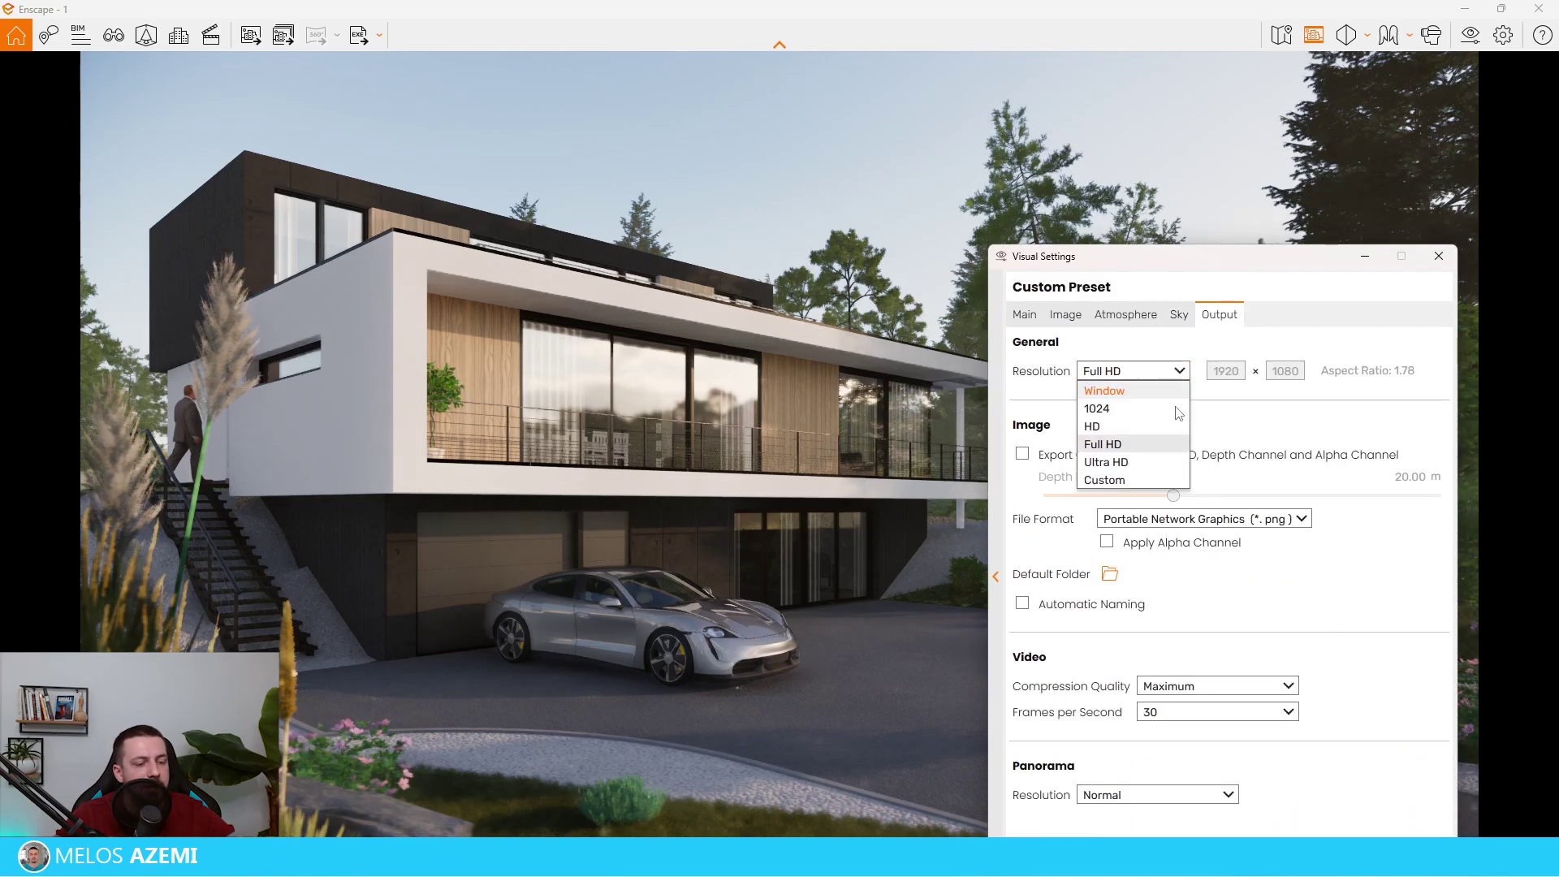
left_click(1174, 464)
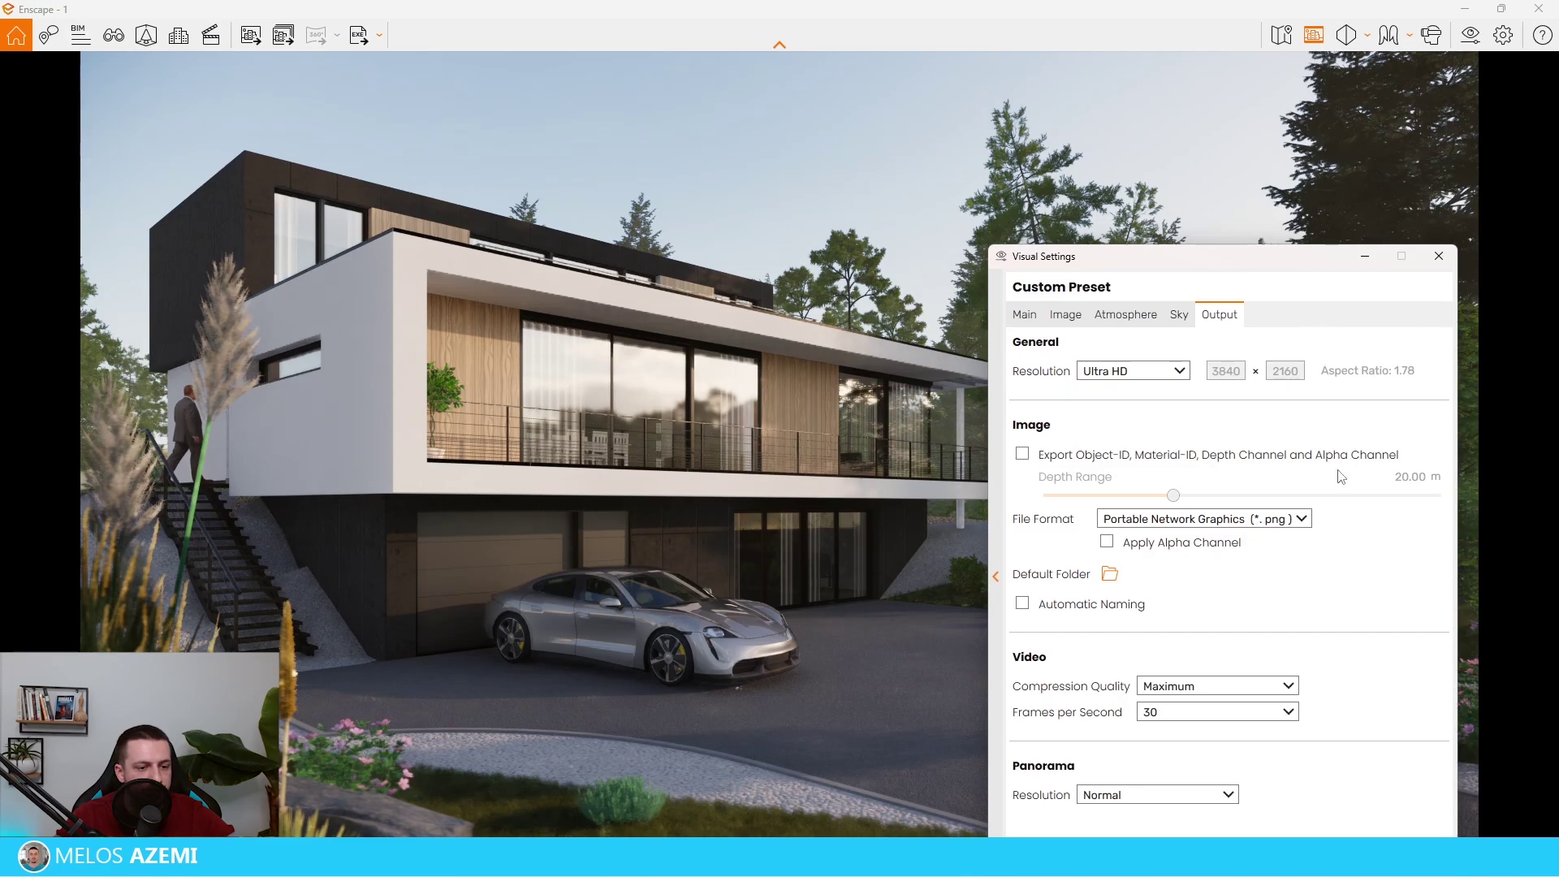
Step: Check the unobstructed render and set the image saturation to 103%
left_click(1363, 256)
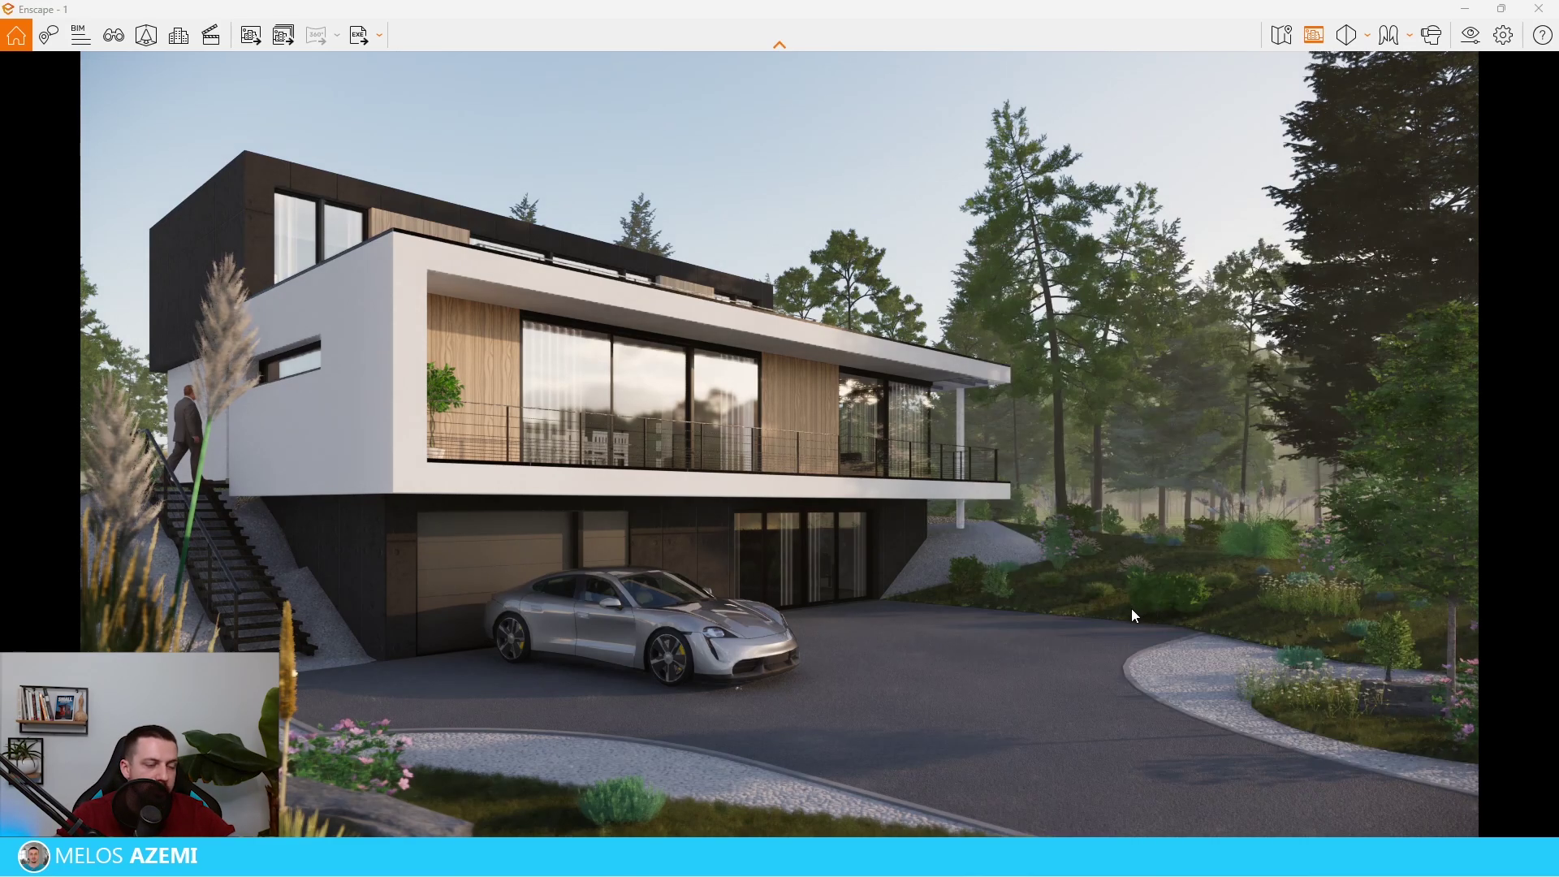
left_click(1065, 314)
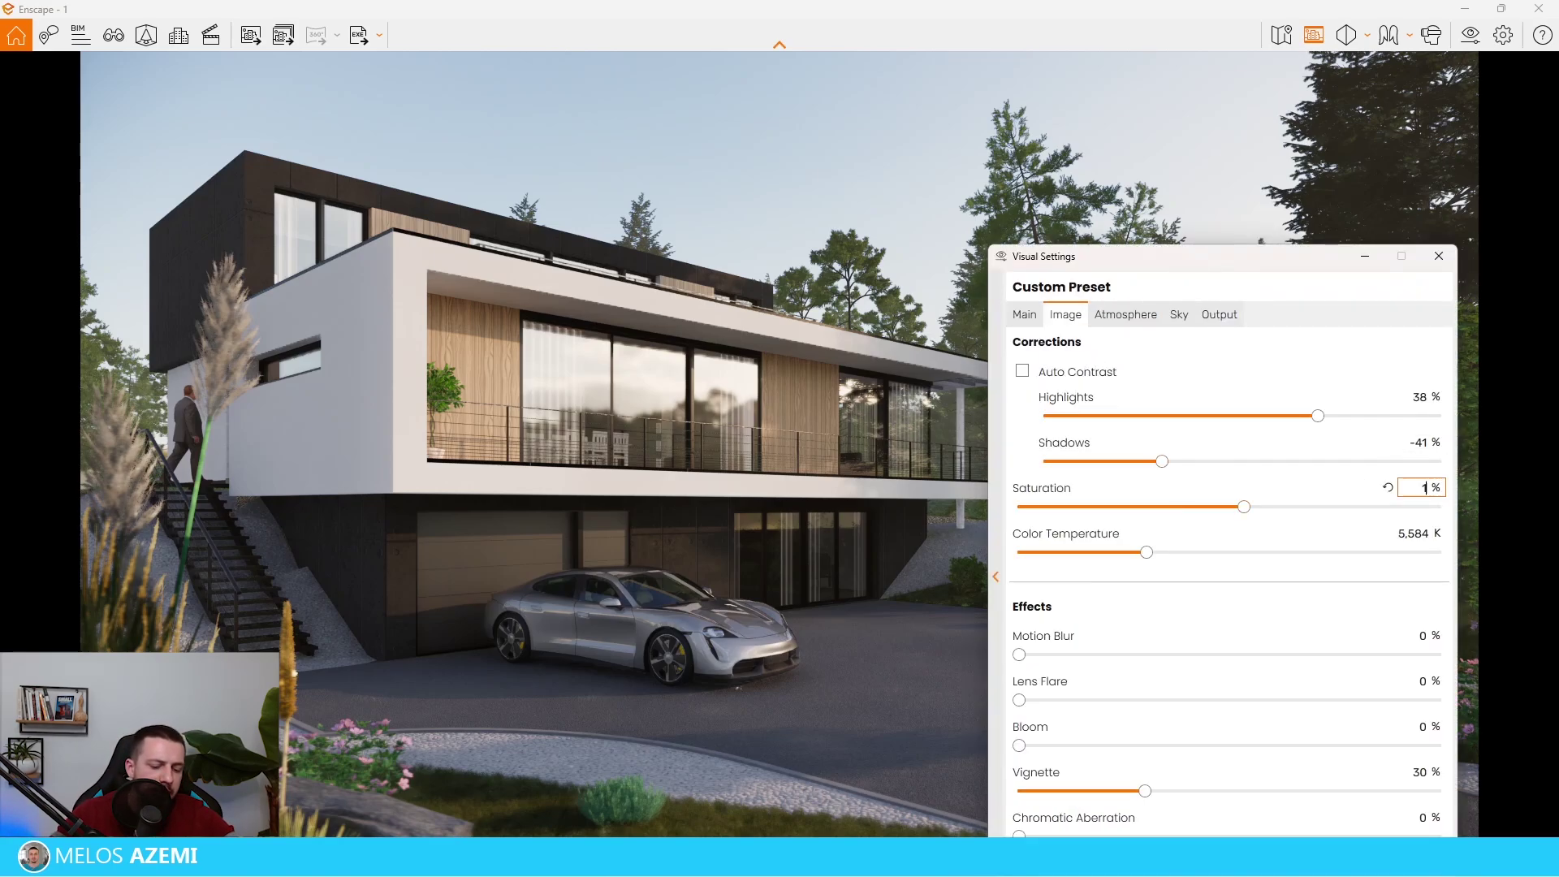
left_click(1367, 255)
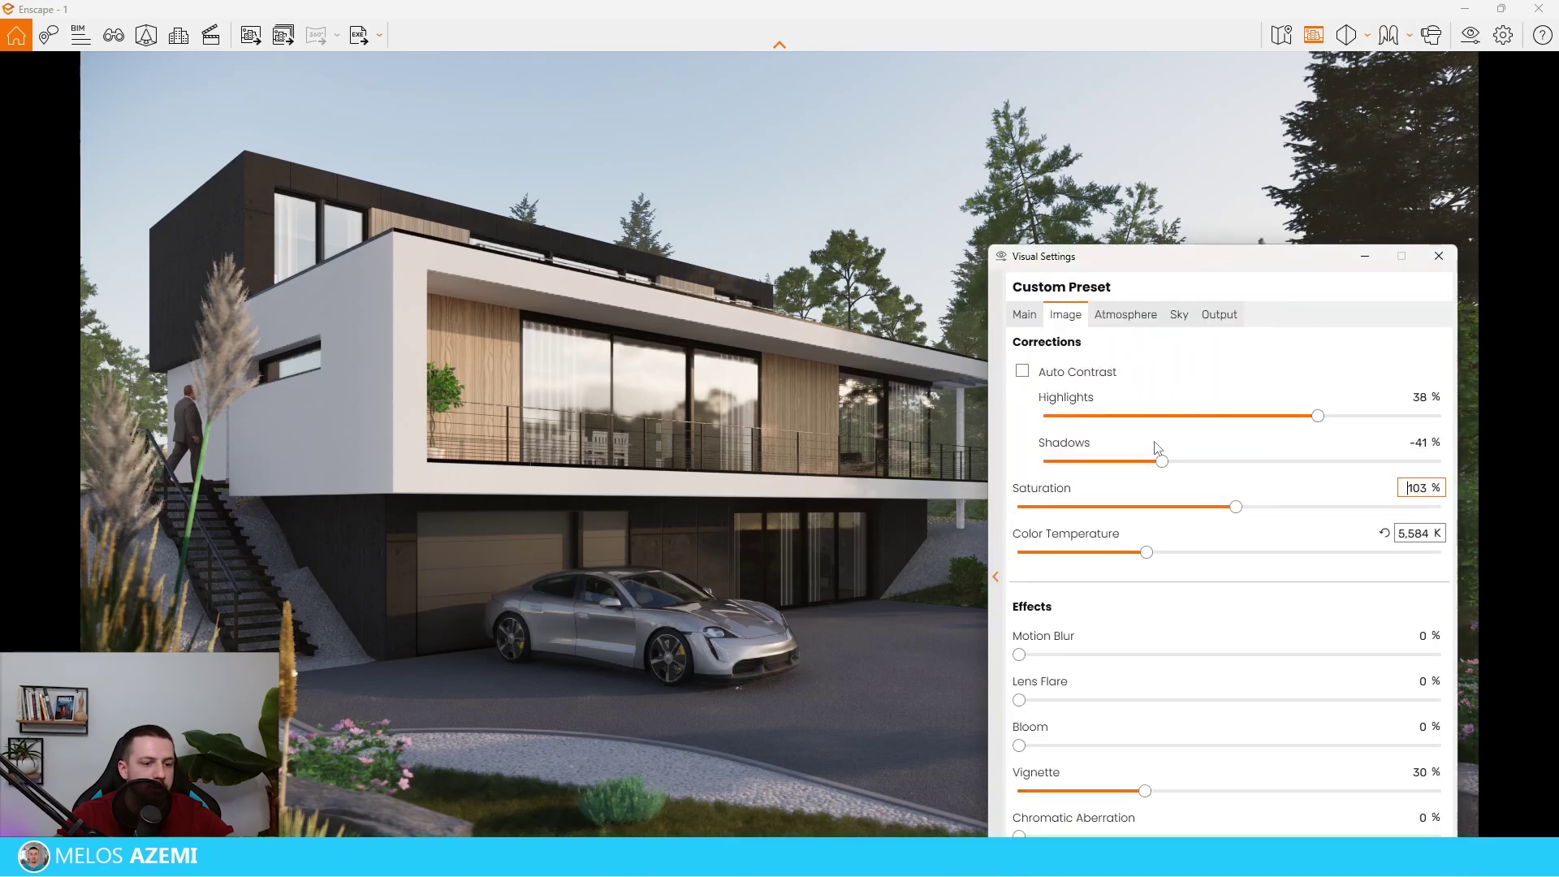
Step: Set the camera's Depth of Field to 21% and move the settings clear of the render to check it
left_click(1024, 315)
left_click_drag(1128, 661, 1118, 662)
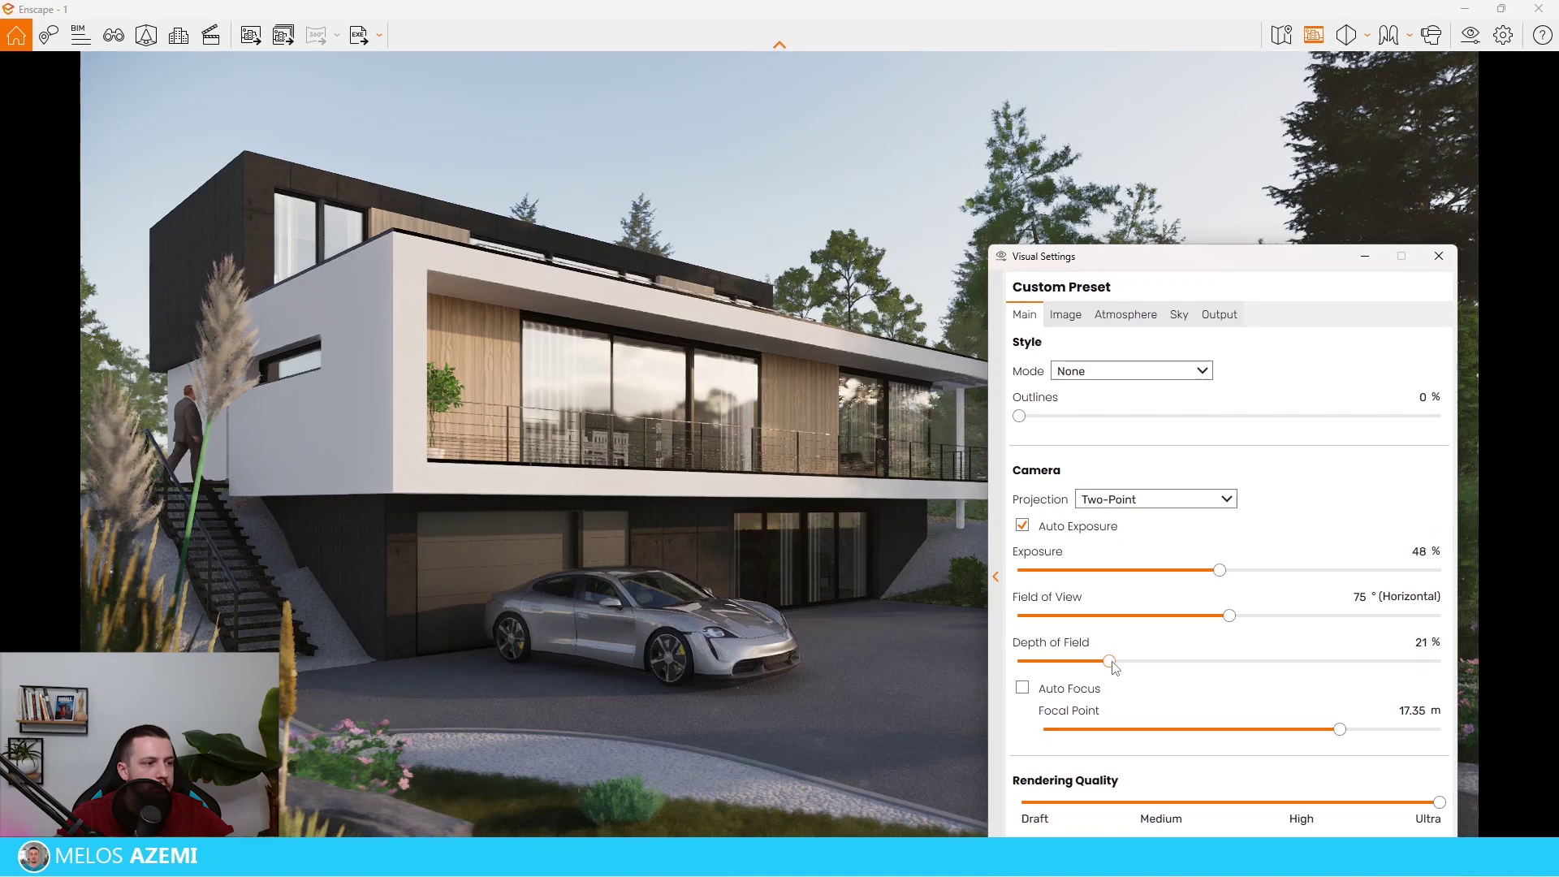
left_click_drag(1143, 258, 1206, 820)
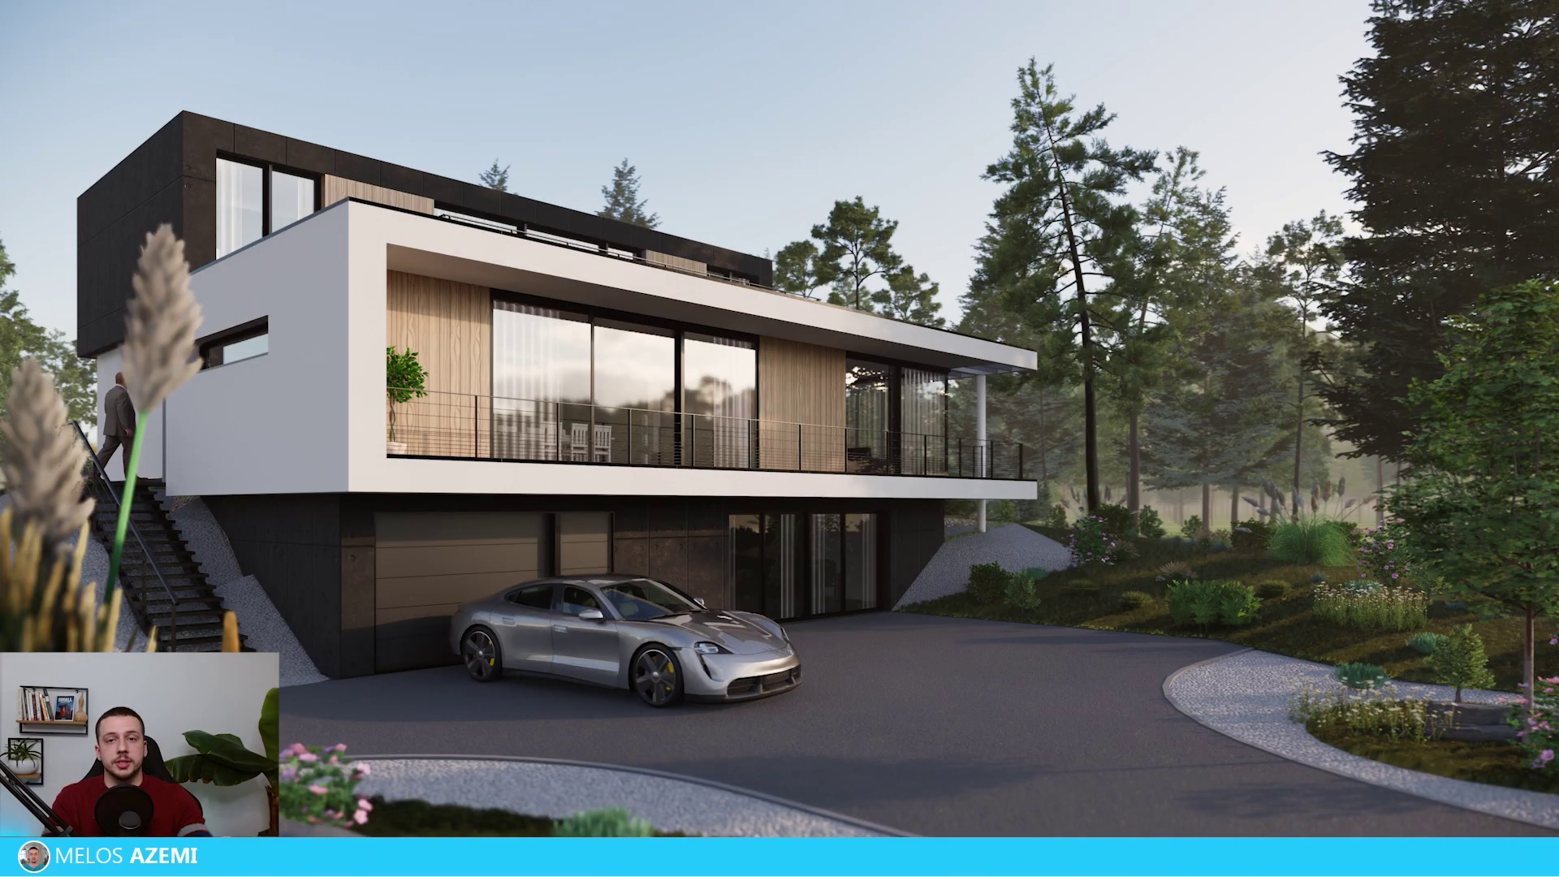